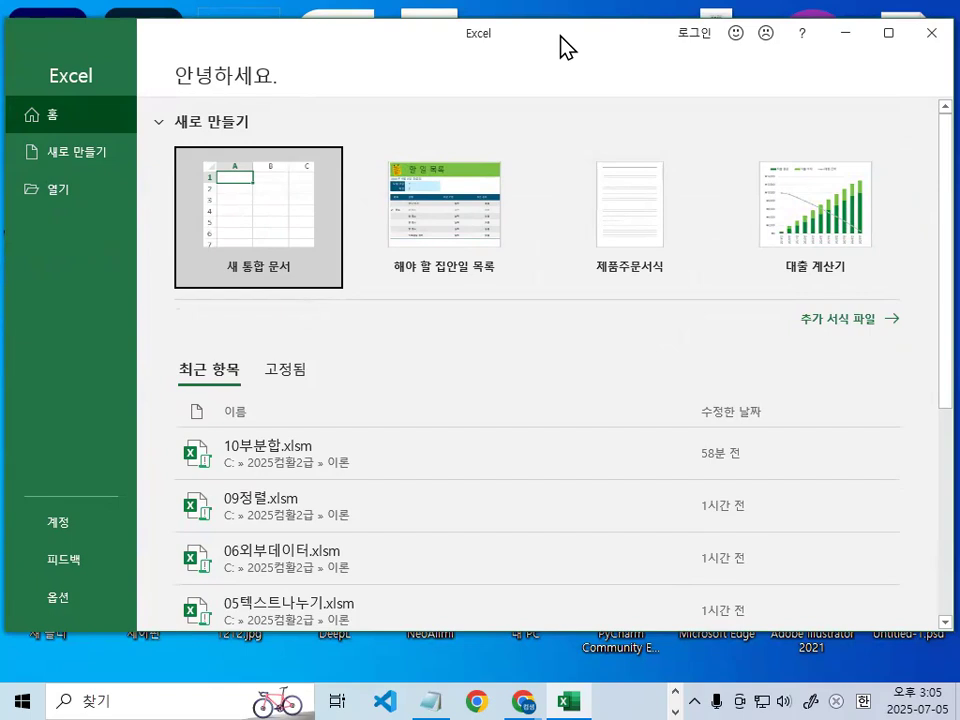
- Browse for a workbook to open, going to the 2024_컴활1급 folder on local disk C:
left_click(70, 198)
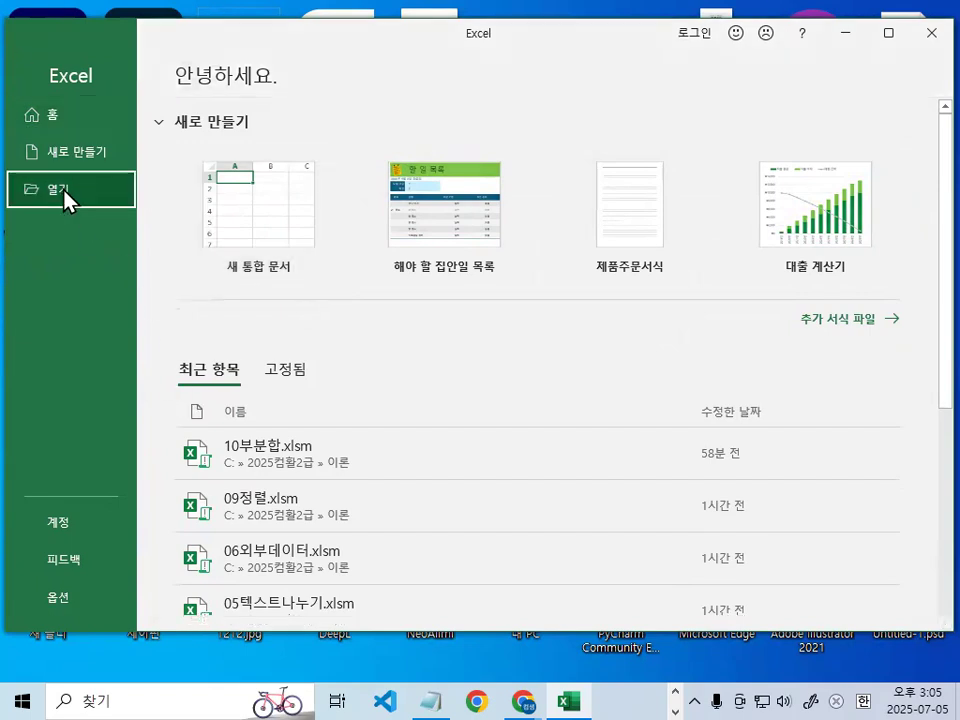
left_click(280, 340)
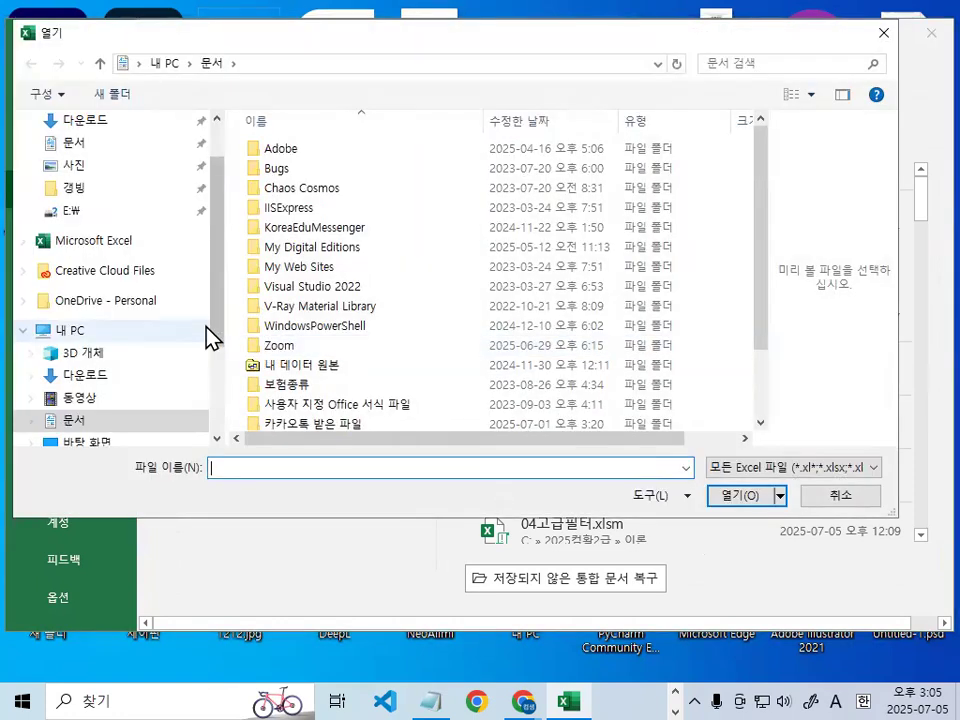
scroll(210, 360, "down", 3)
left_click(105, 399)
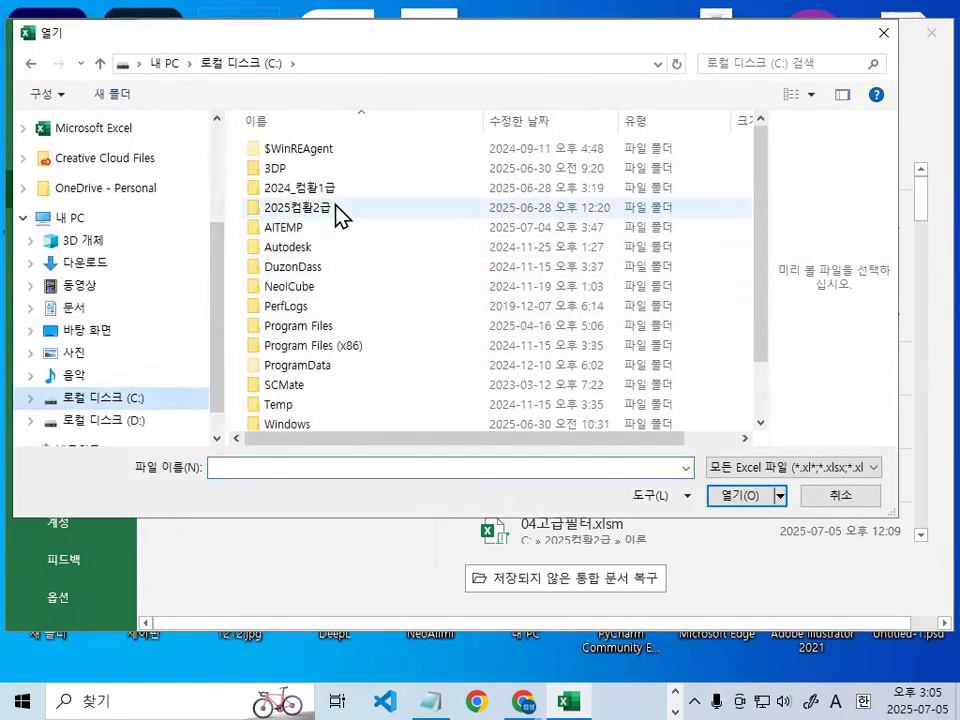
left_click_drag(155, 197, 347, 191)
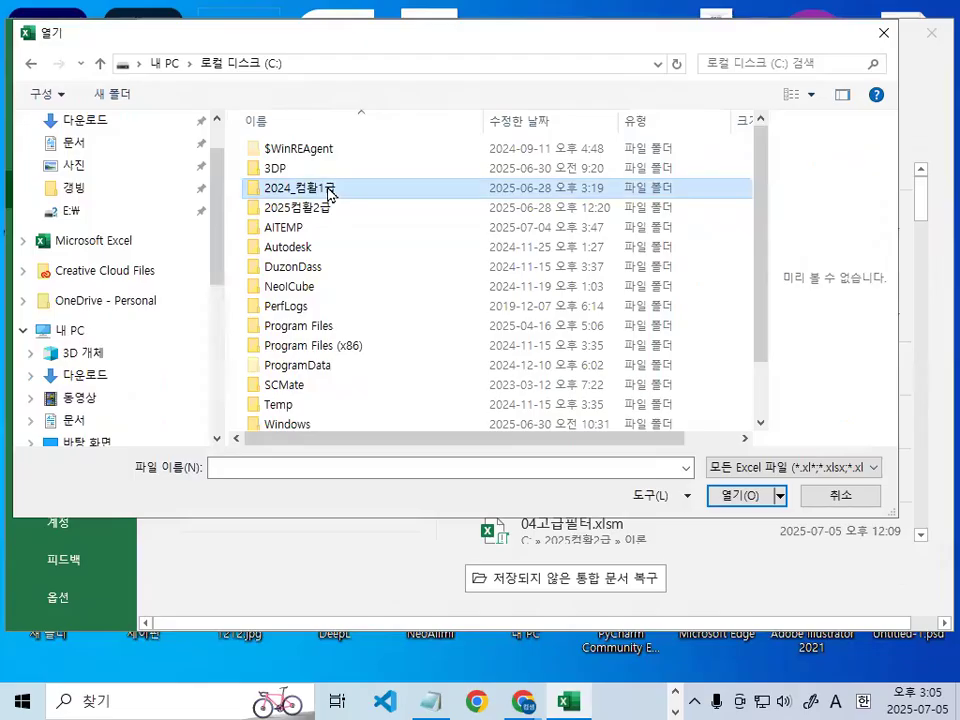
double_click(335, 185)
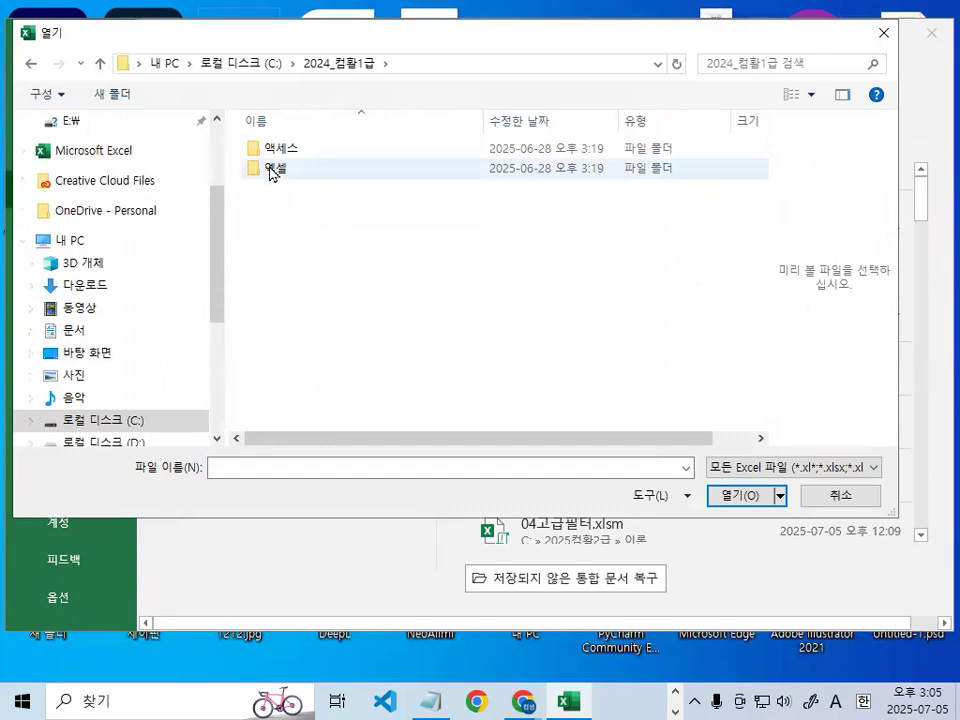
- Go into the 엑셀 folder and its 작업파일 subfolder
left_click_drag(343, 176, 340, 168)
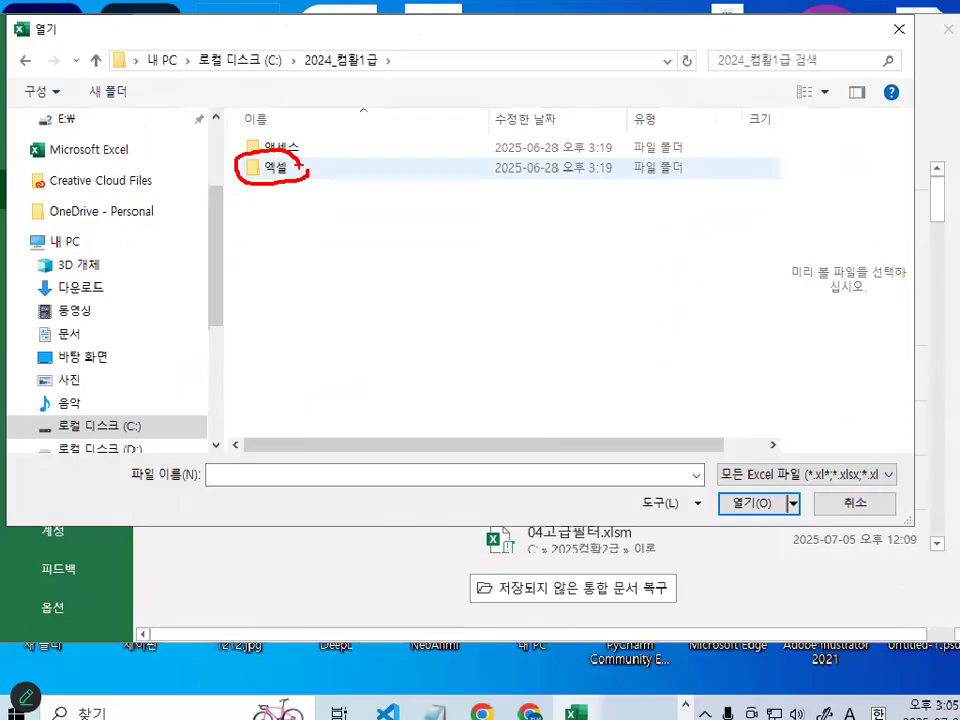
double_click(285, 168)
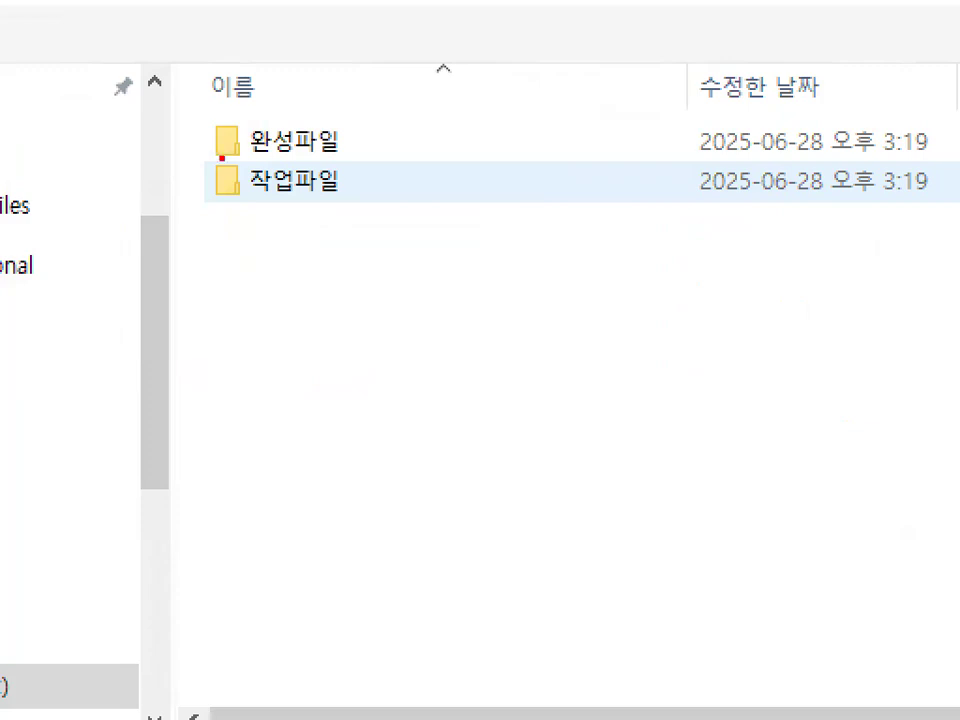
left_click_drag(221, 157, 307, 157)
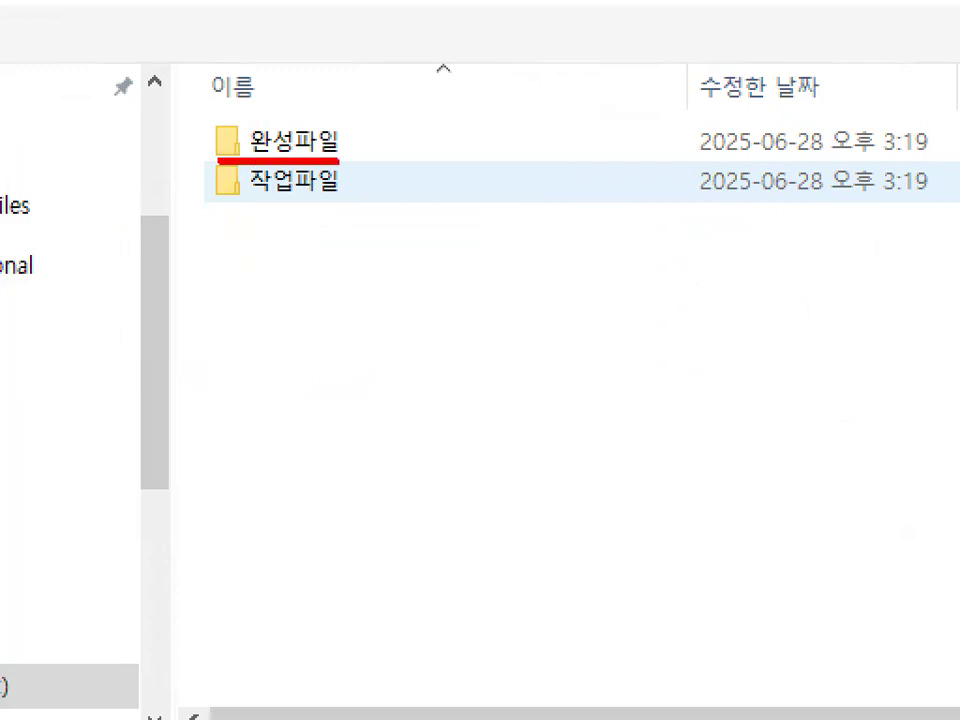
left_click_drag(214, 195, 338, 195)
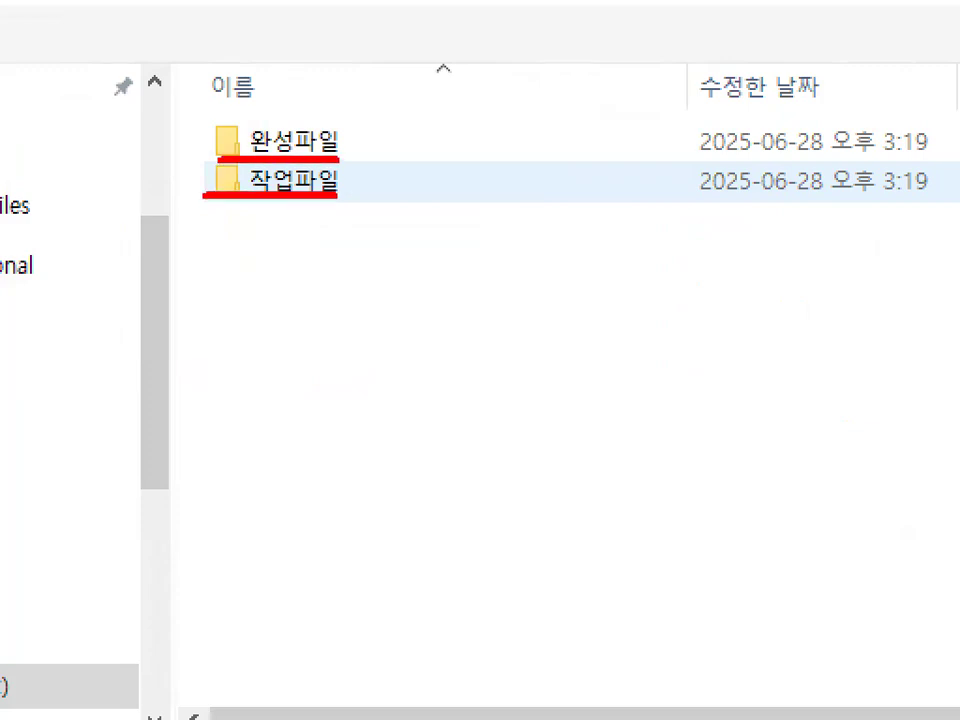
double_click(282, 189)
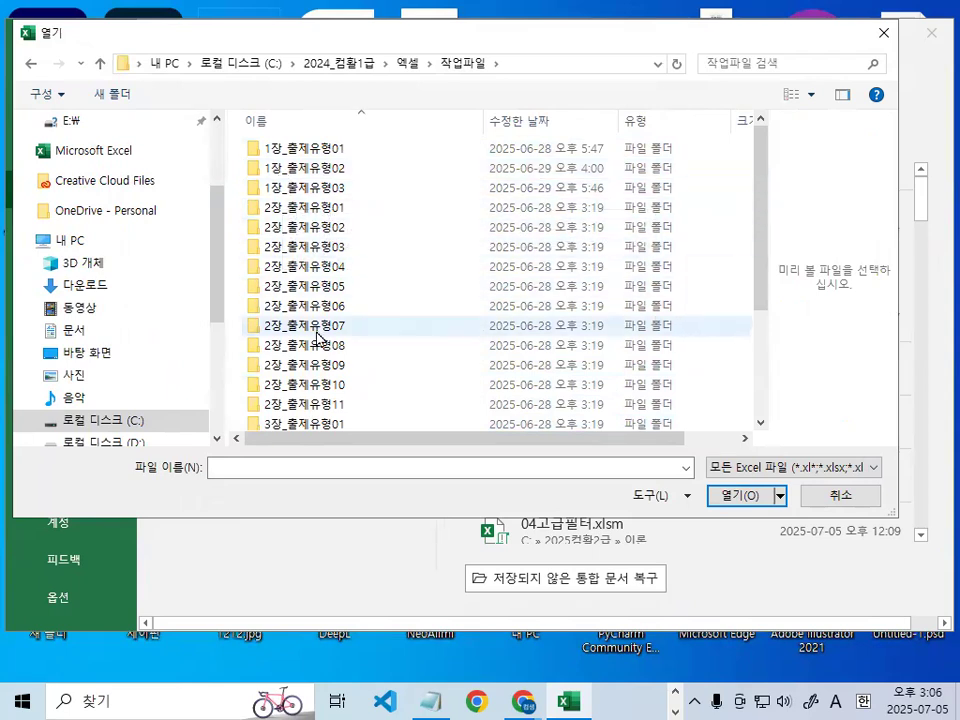
- Open the workbook 출제유형01_문제.xlsm from the 3장_출제유형01 folder
scroll(310, 410, "down", 2)
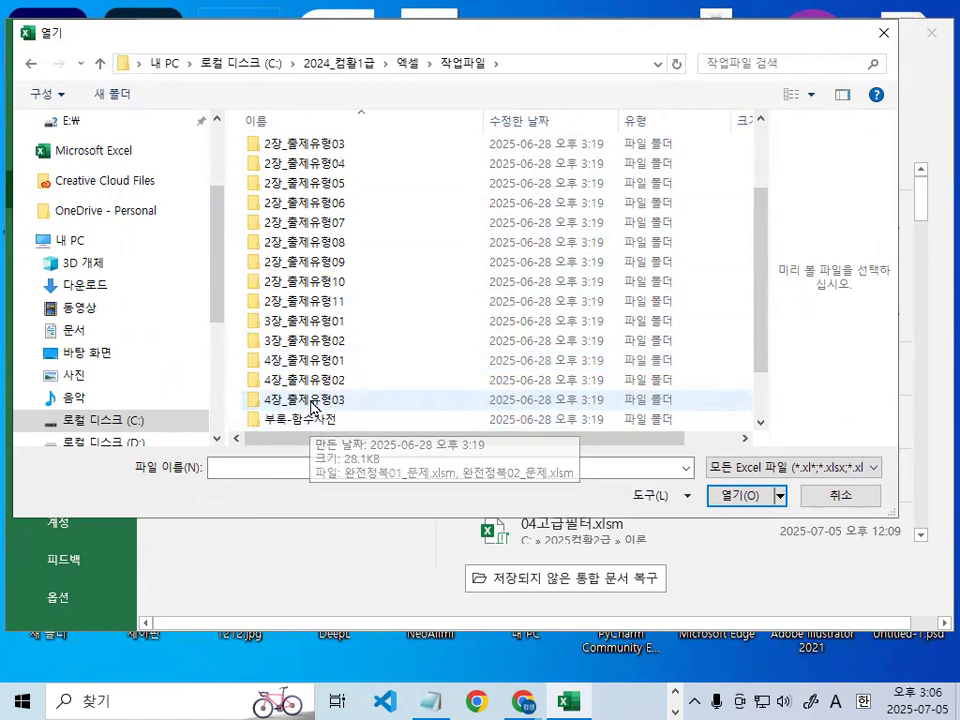
left_click(311, 322)
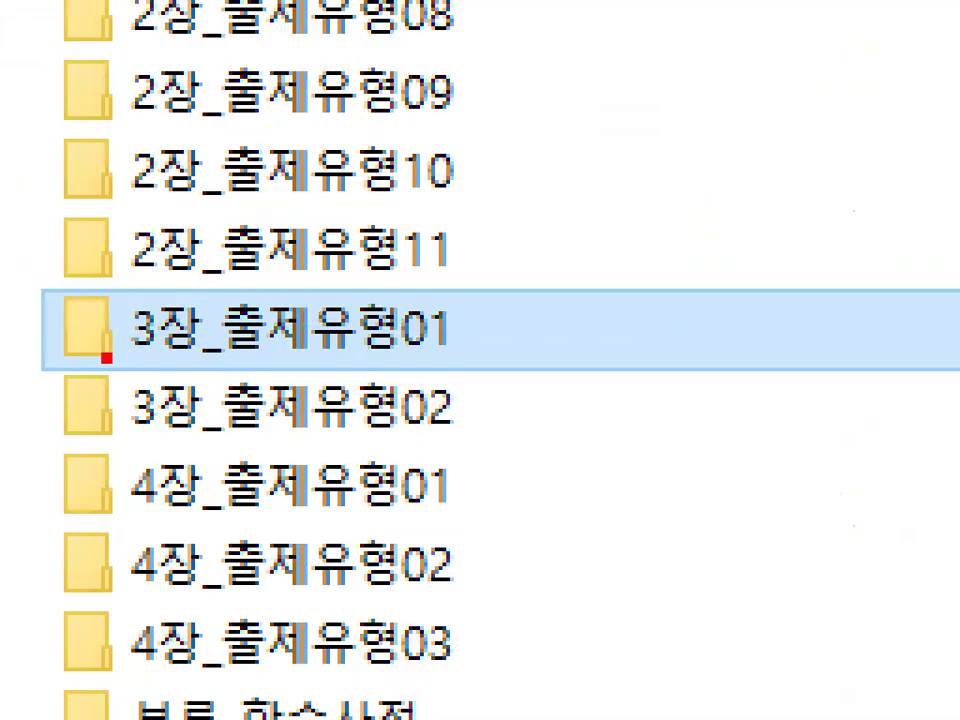
left_click_drag(257, 328, 356, 328)
double_click(311, 322)
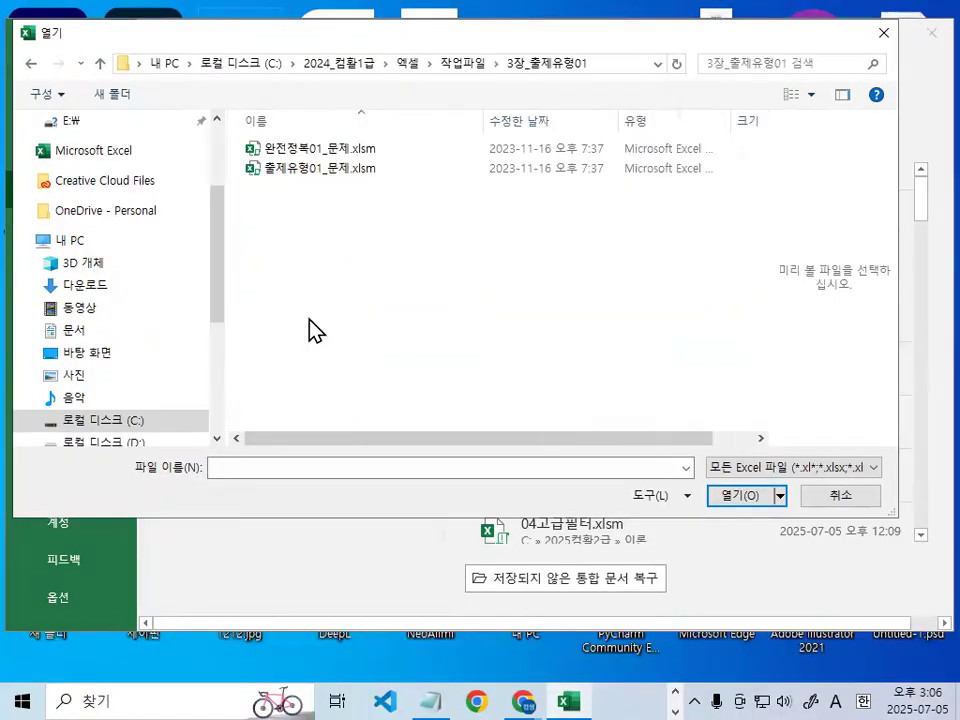
double_click(313, 180)
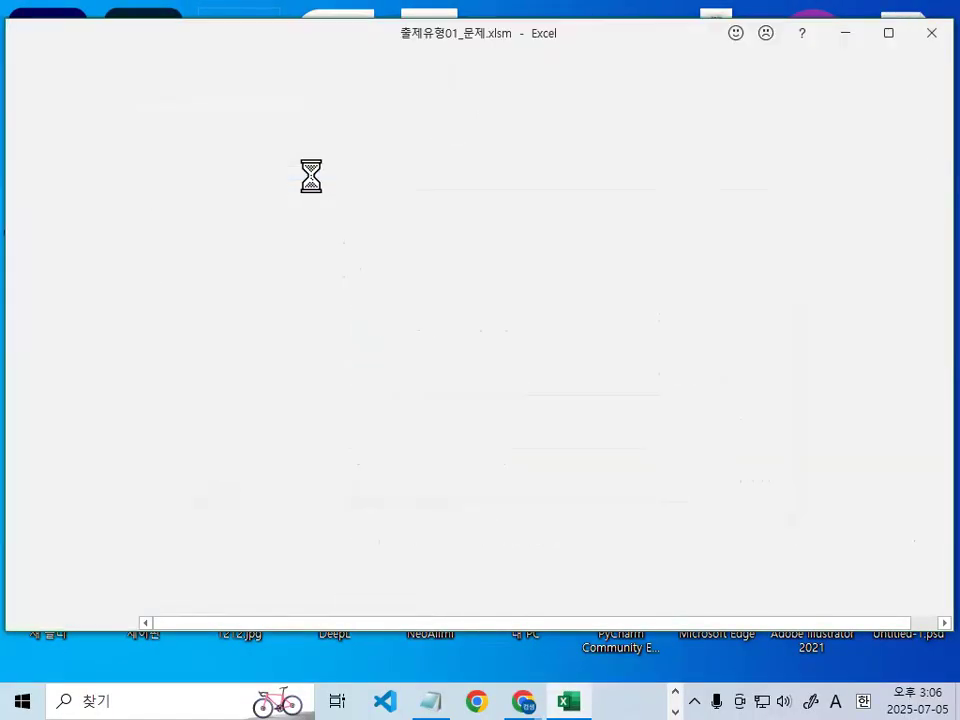
- Extend the workbook window's height to show more rows and select cell F6
left_click(242, 320)
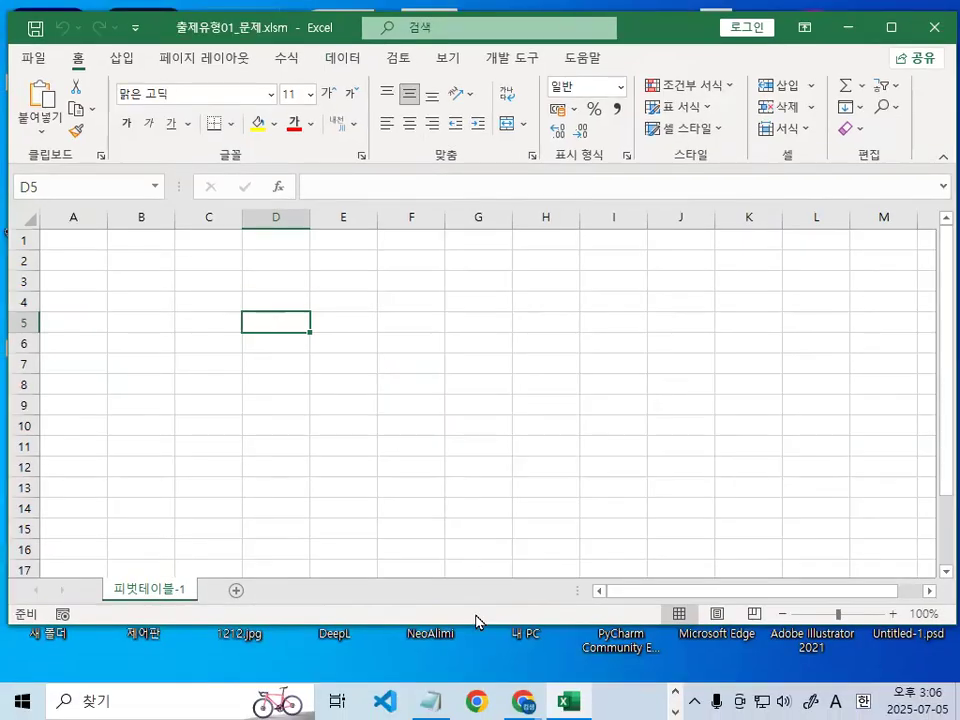
double_click(477, 627)
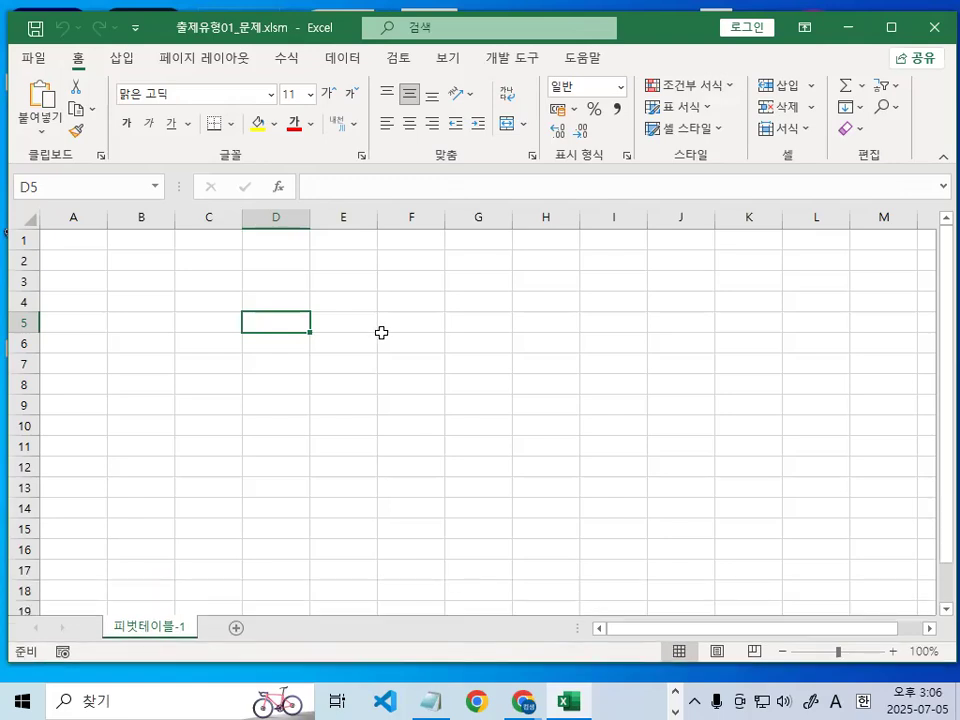
left_click(390, 340)
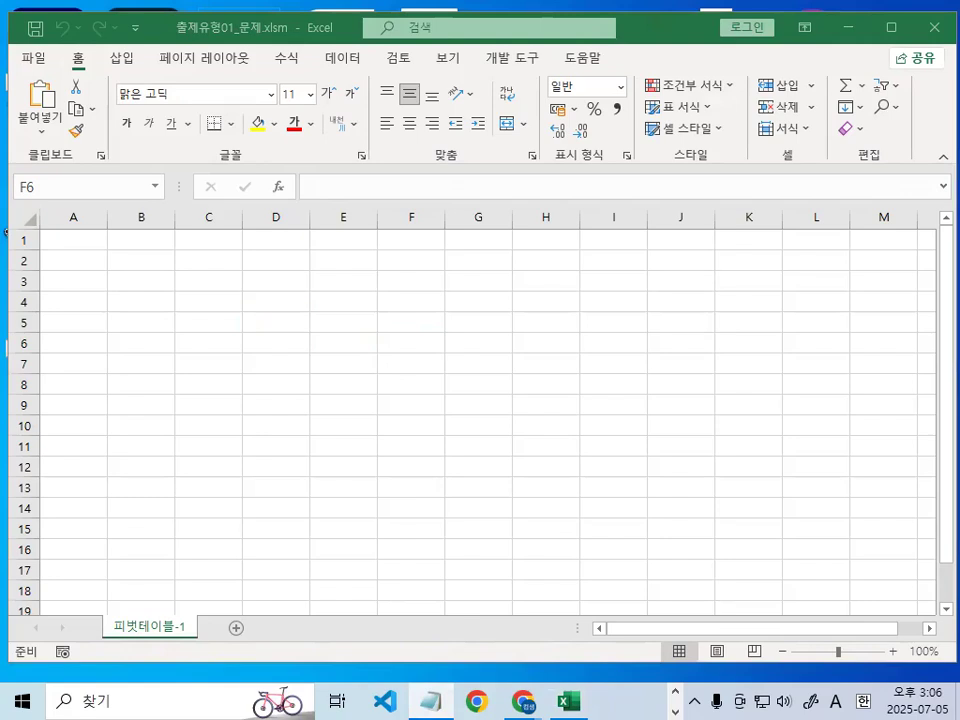
- Switch to the Notepad file 2024_컴활1급실기-3일차엑셀수업내용.txt and fit its window fully on the screen
key("alt+Tab")
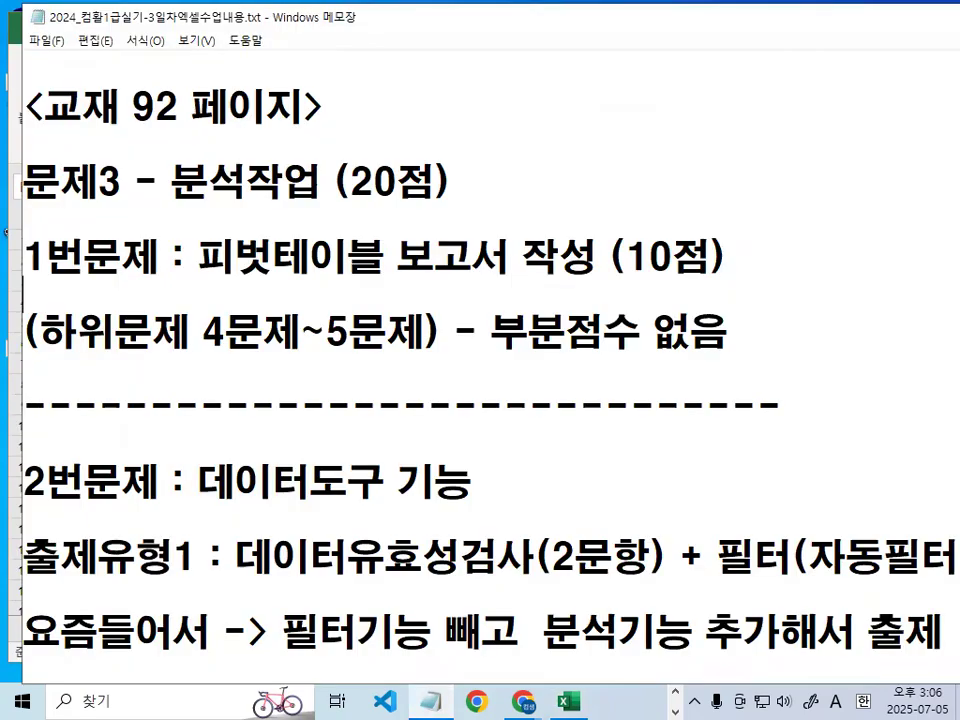
left_click_drag(959, 190, 957, 190)
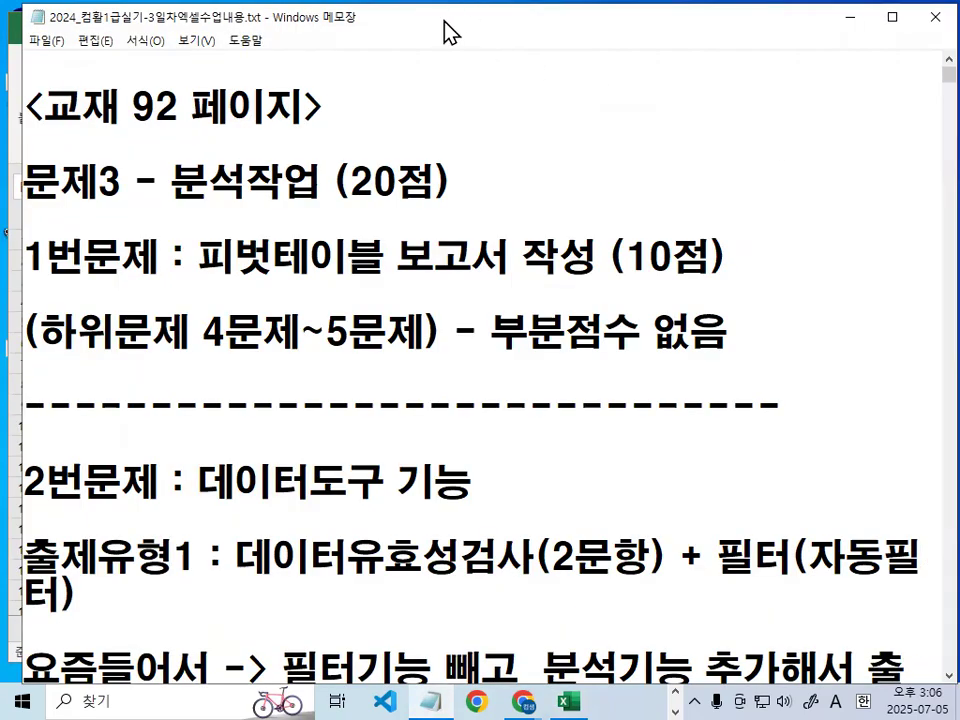
mouse_move(444, 22)
left_mouse_down()
mouse_move(435, 20)
mouse_move(444, 115)
mouse_move(444, 16)
left_mouse_up()
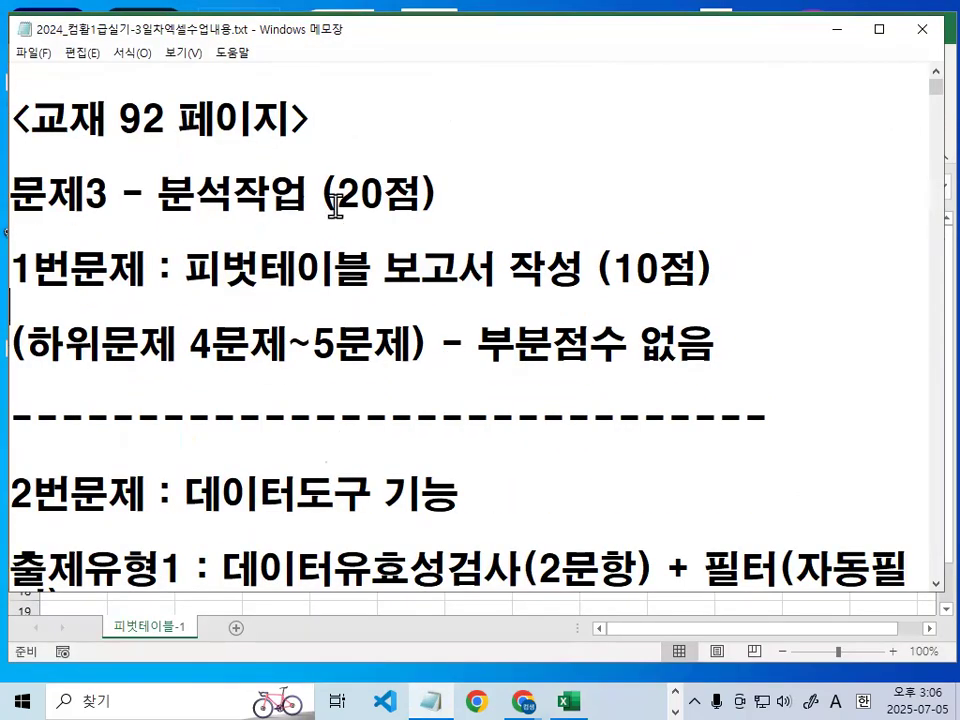
- Mark 20점, 피벗테이블 보고서, 하위문제 4문제~5문제 and 부분점수 없음 in the notes with a temporary red pen, and clear the marks
key("ctrl+2")
left_click_drag(341, 212, 422, 212)
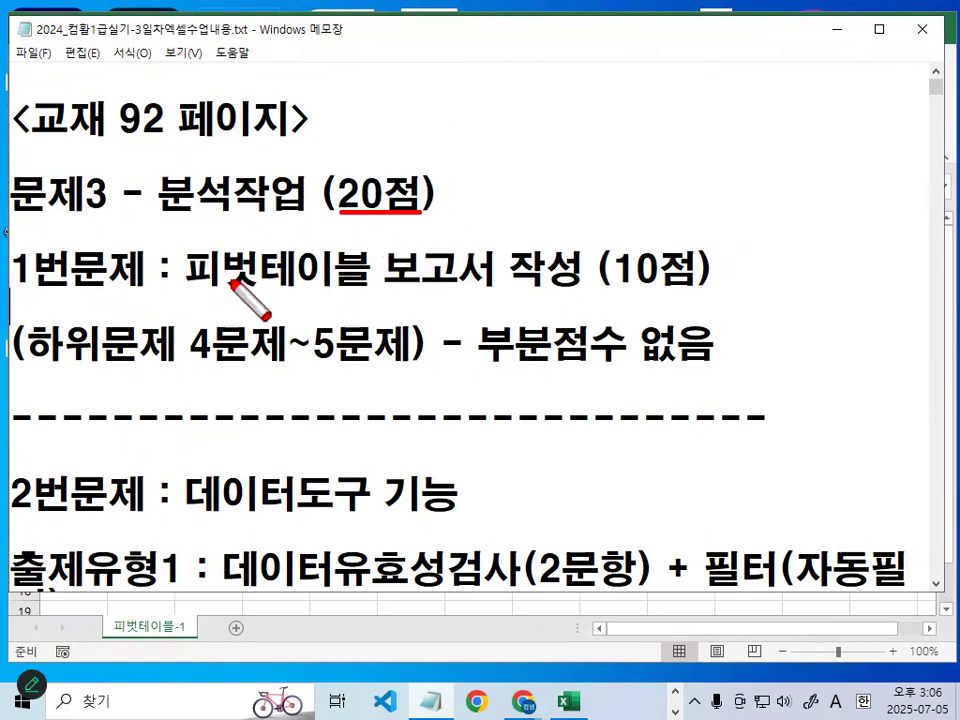
left_click_drag(190, 287, 343, 288)
mouse_move(490, 262)
left_mouse_down()
mouse_move(495, 270)
mouse_move(431, 242)
mouse_move(492, 283)
left_mouse_up()
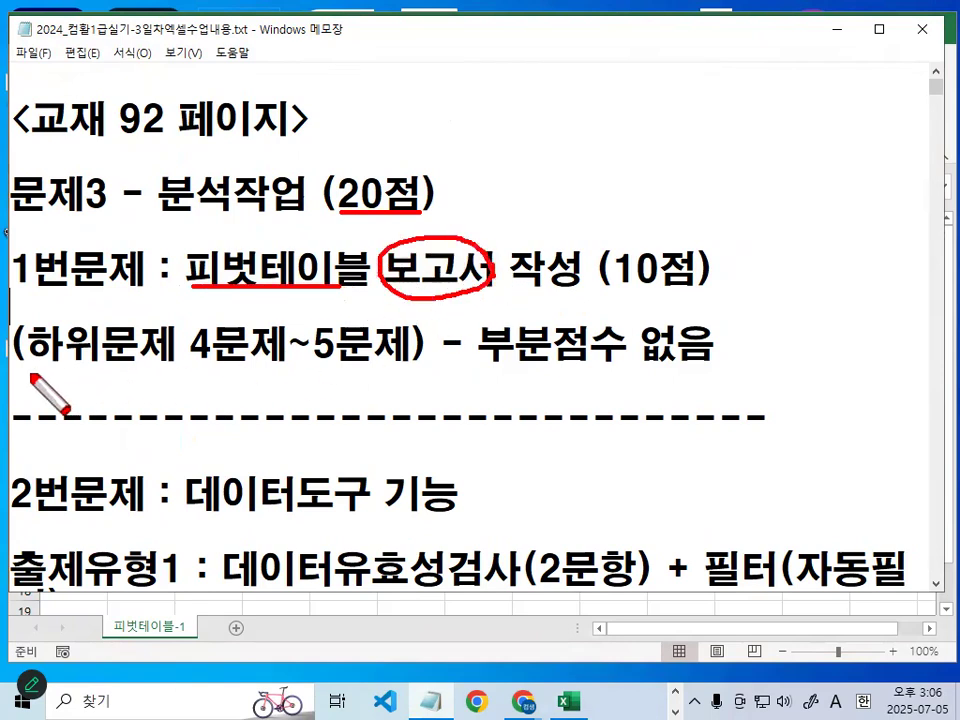
left_click_drag(30, 374, 113, 372)
left_click_drag(186, 370, 360, 370)
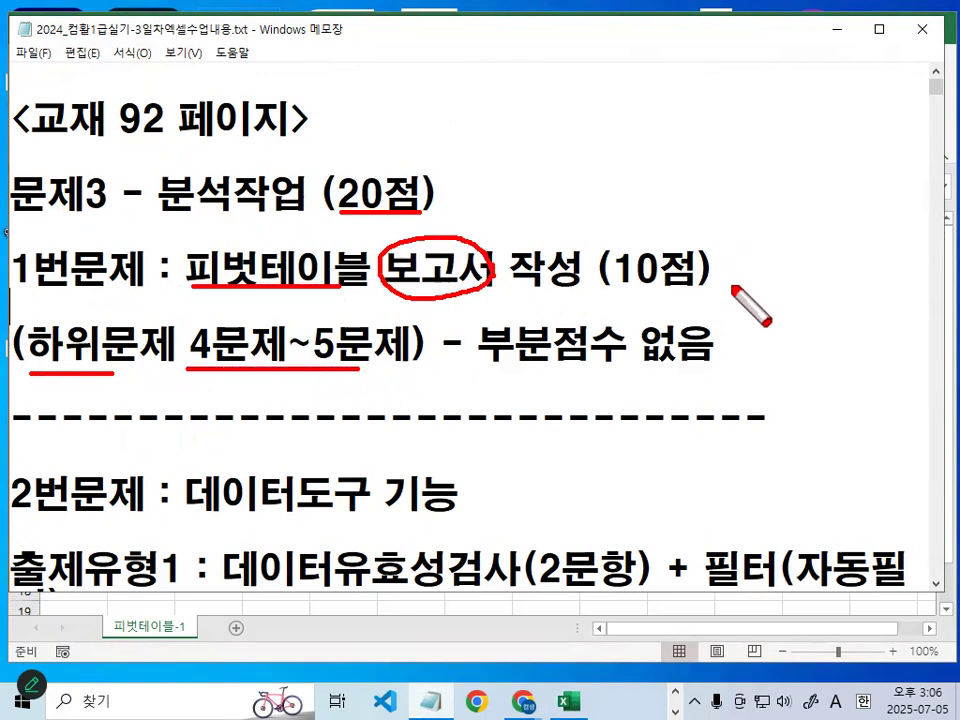
left_click_drag(222, 338, 230, 367)
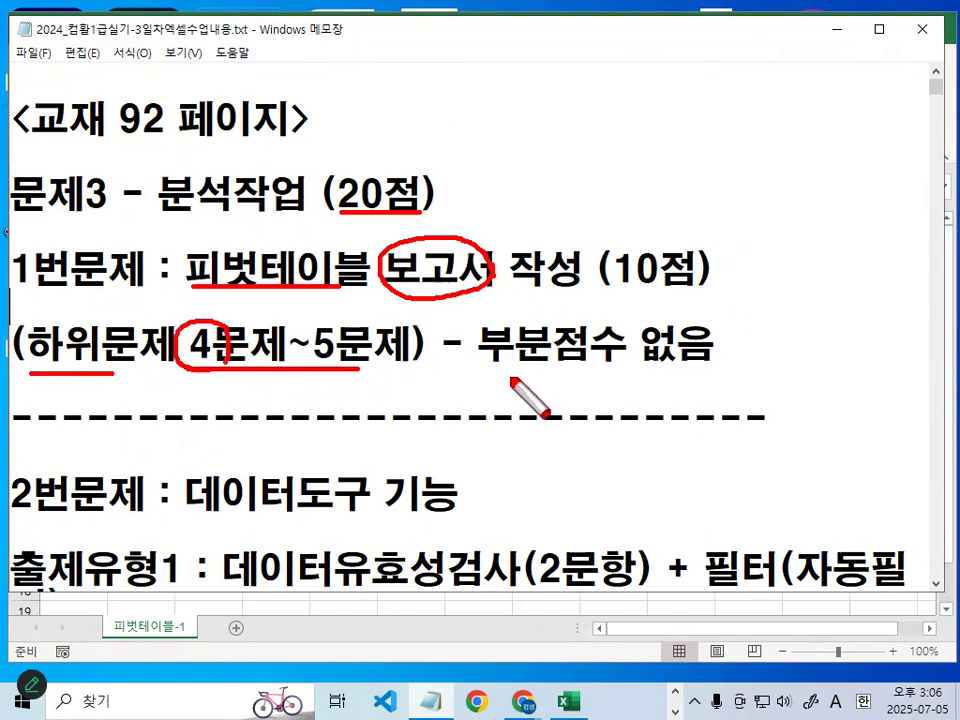
left_click_drag(487, 371, 707, 368)
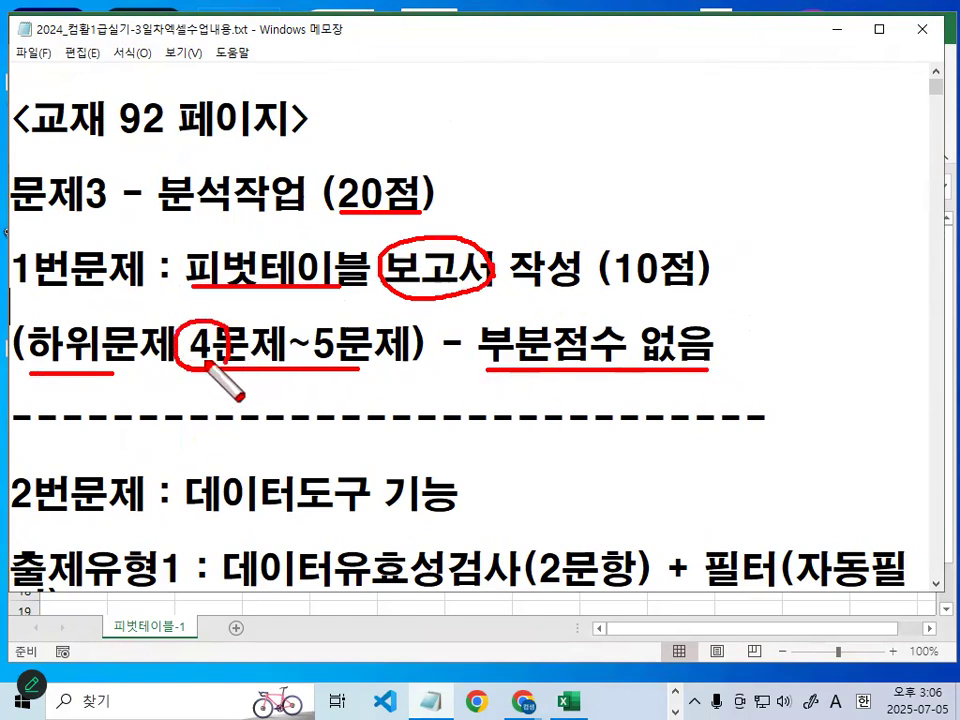
mouse_move(338, 320)
left_mouse_down()
mouse_move(321, 343)
mouse_move(418, 368)
left_mouse_up()
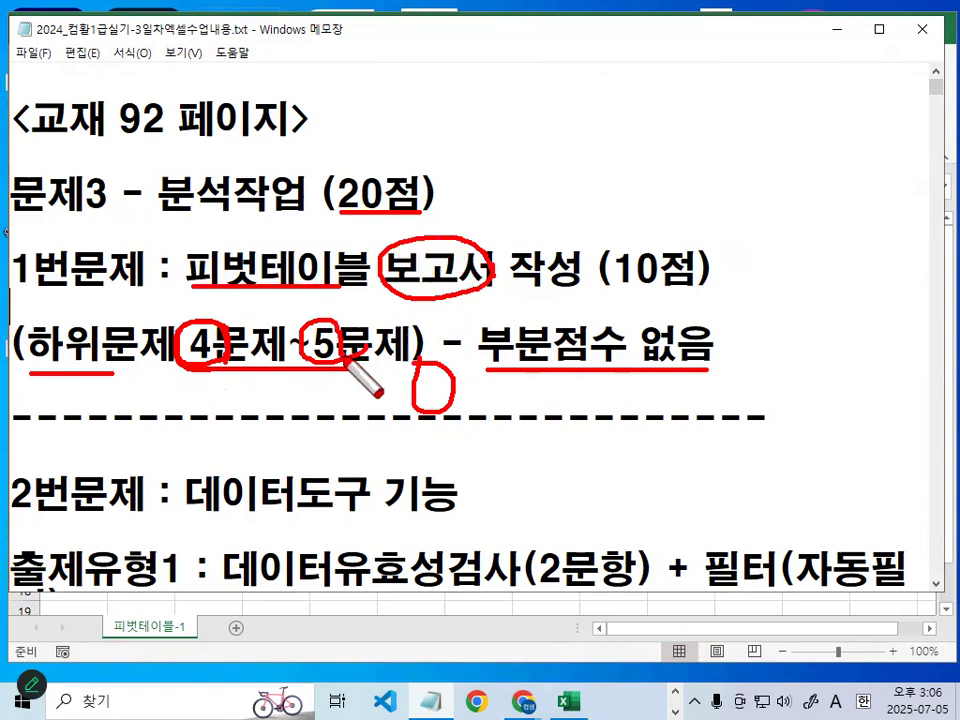
key("Escape")
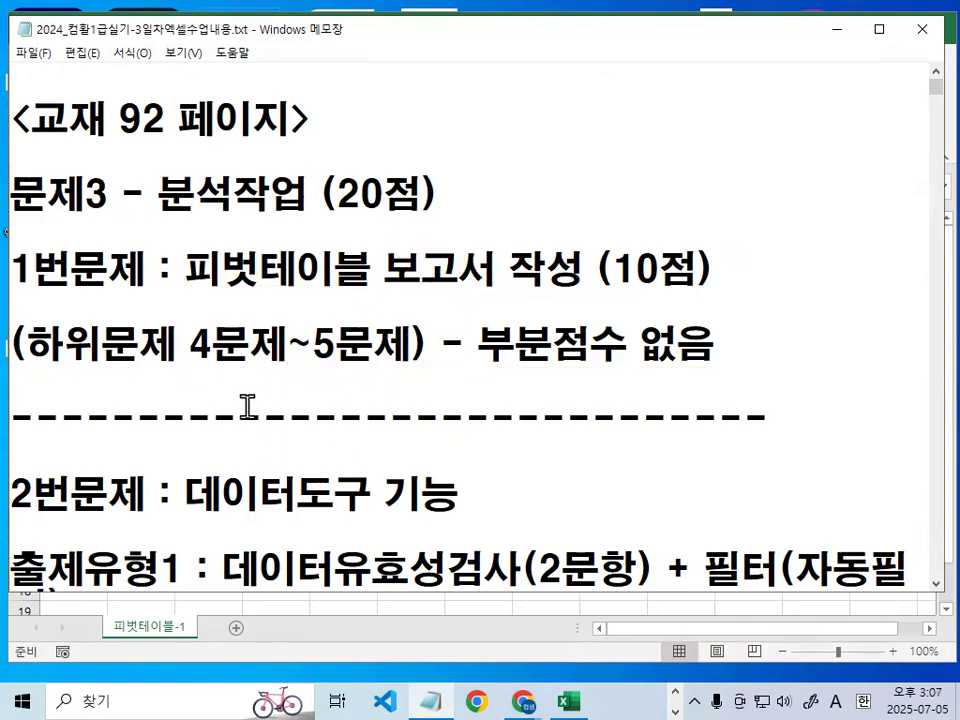
- Append "-1" to 분석작업 in the 문제3 heading and prefix the 2번문제 line with "분석작업-2 : "
left_click(300, 193)
type("-1")
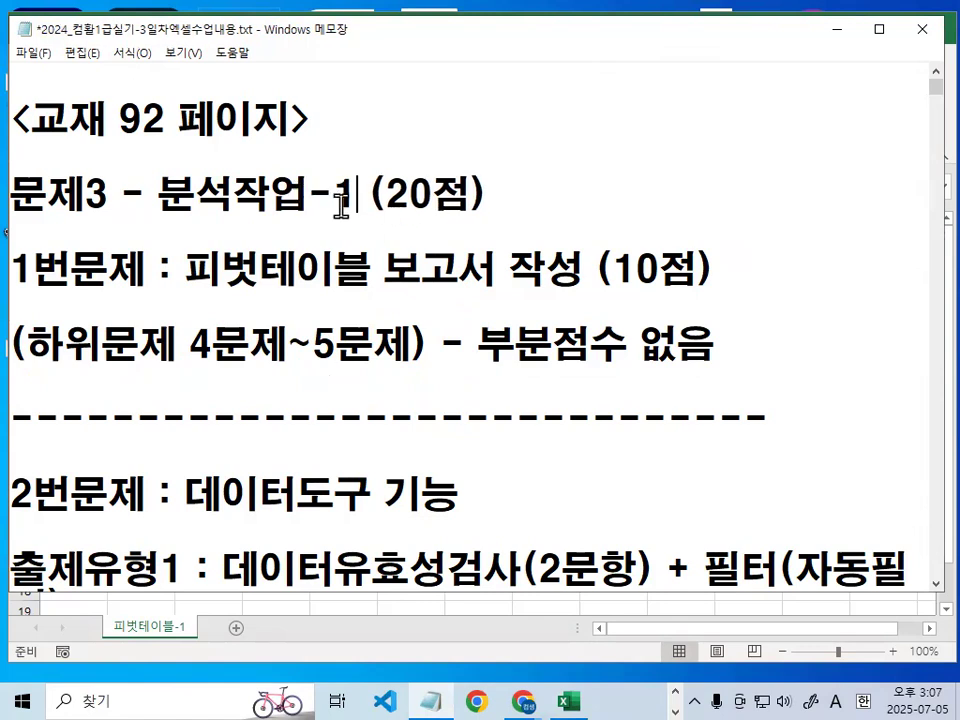
left_click(20, 497)
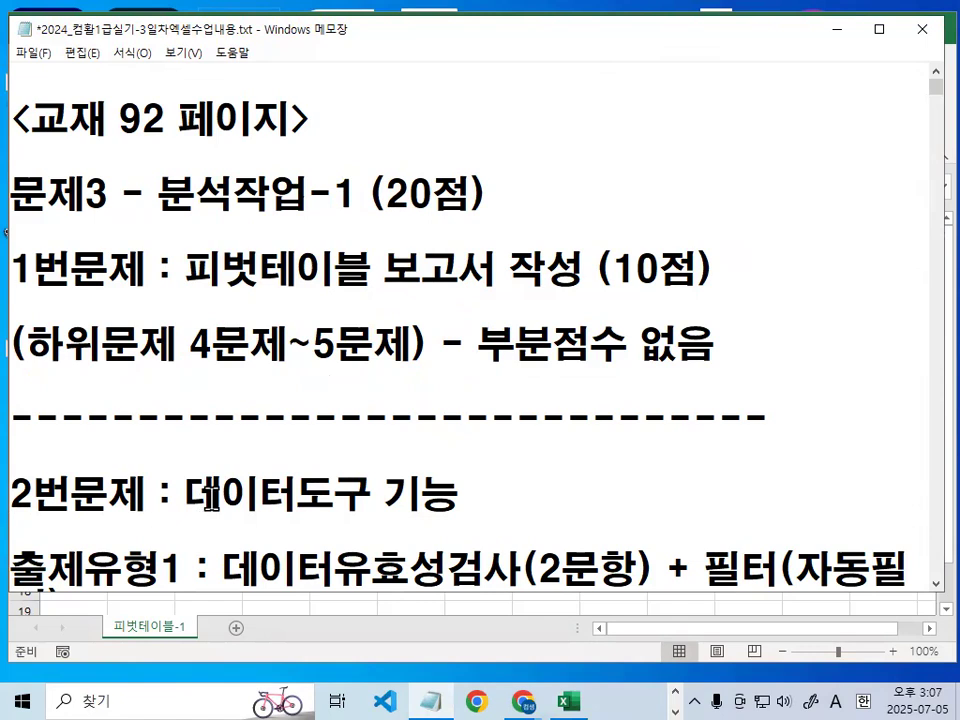
type("QNST")
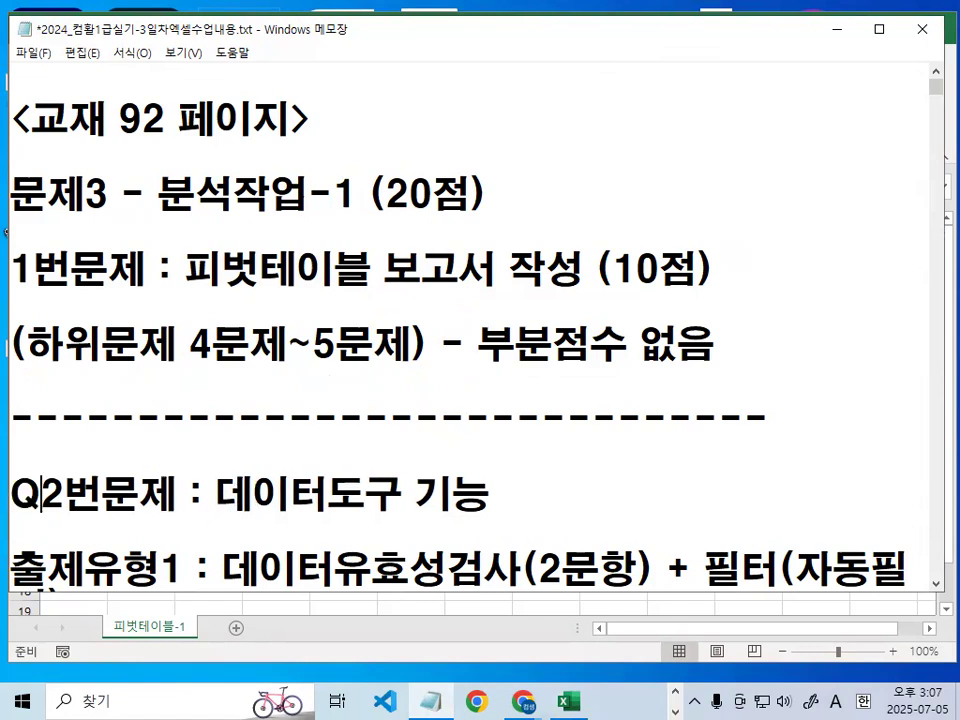
key("BackSpace")
key("BackSpace")
key("BackSpace")
key("BackSpace")
key("Hangul")
type("분석")
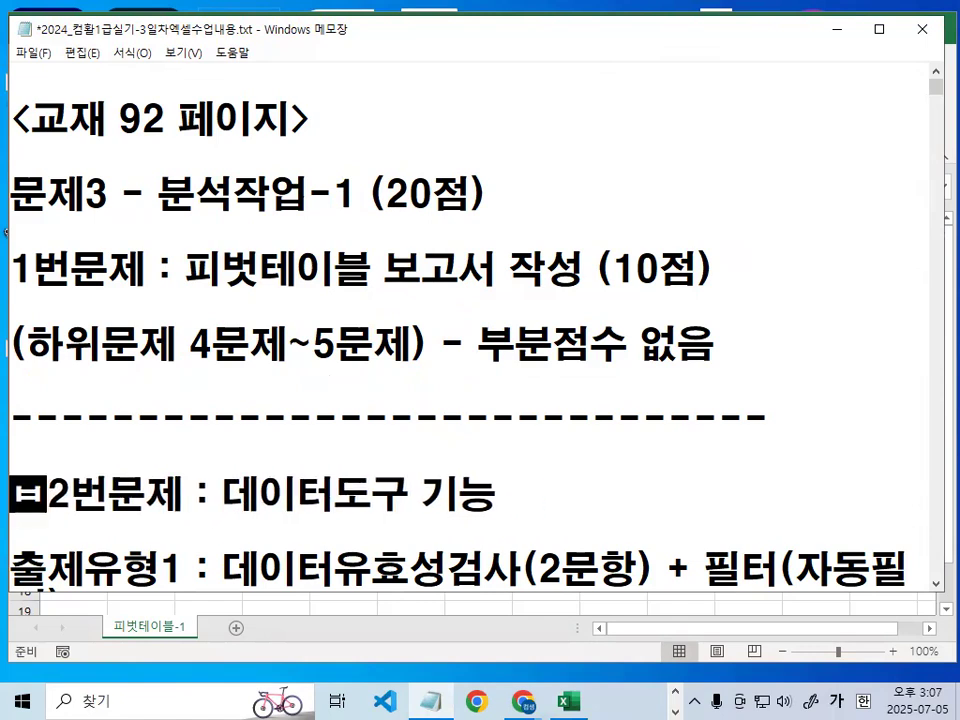
type("작업-")
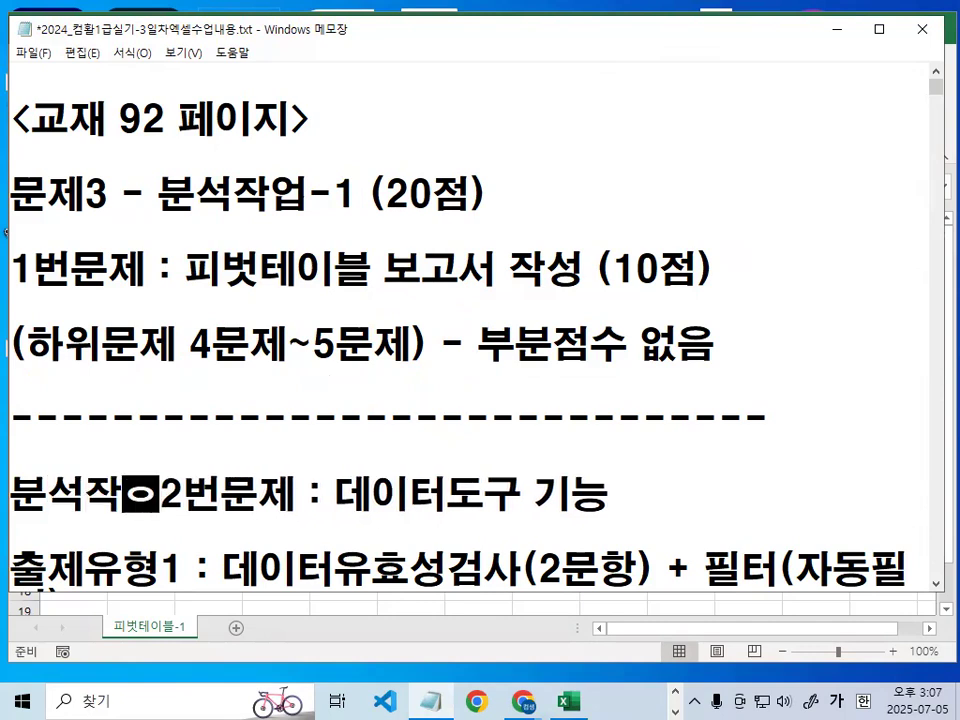
type("2 ")
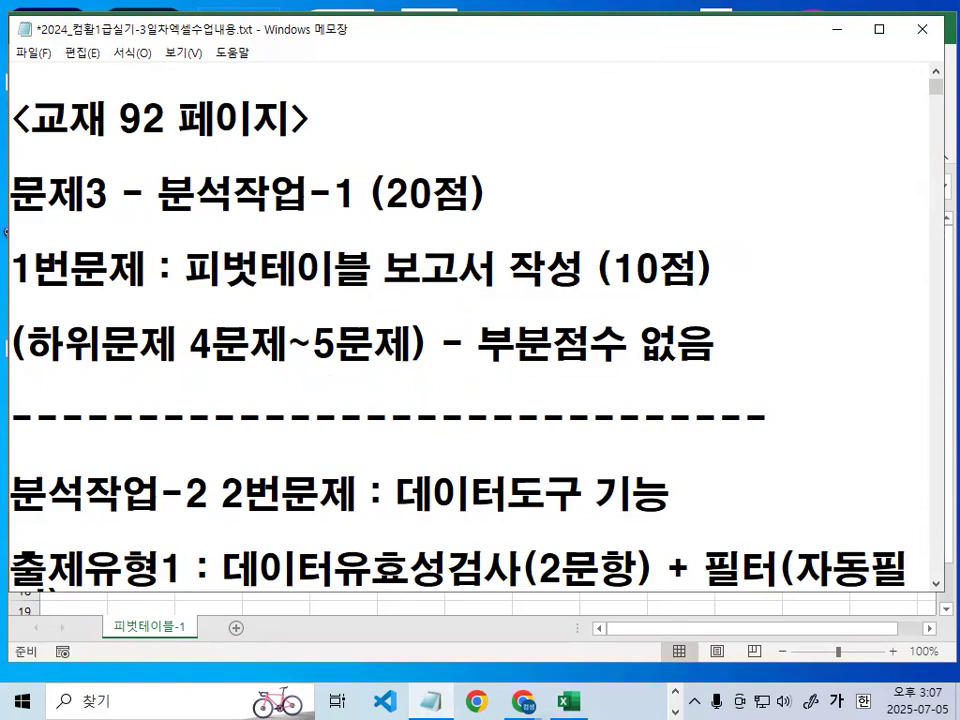
type(":")
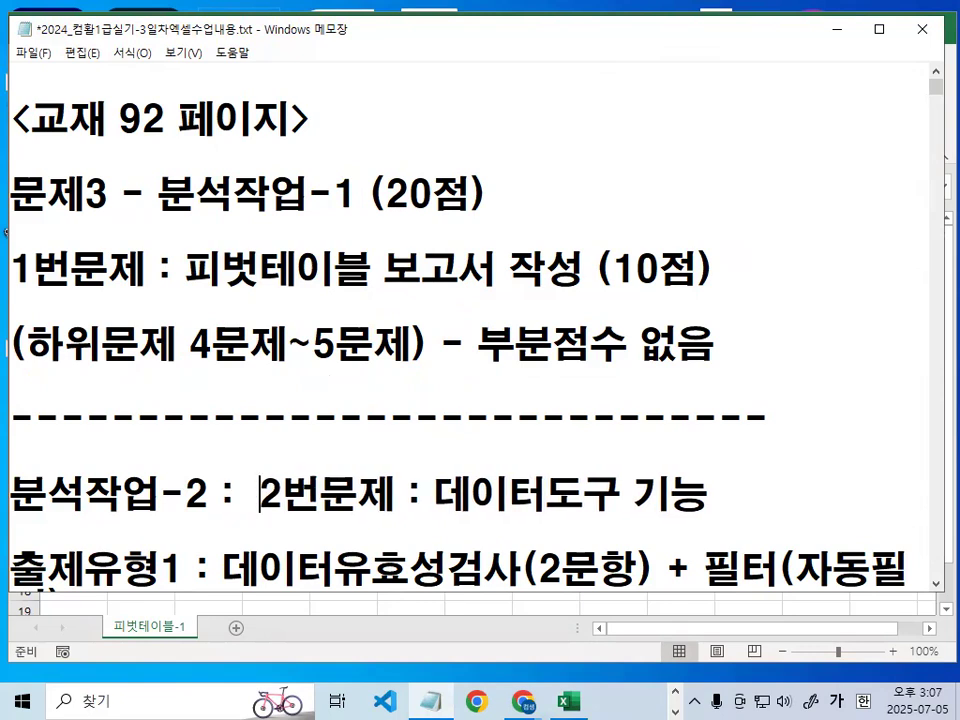
- Review the 출제유형1 line of the notes, picking out 데이터유효성검사(2문항)
scroll(240, 493, "down", 3)
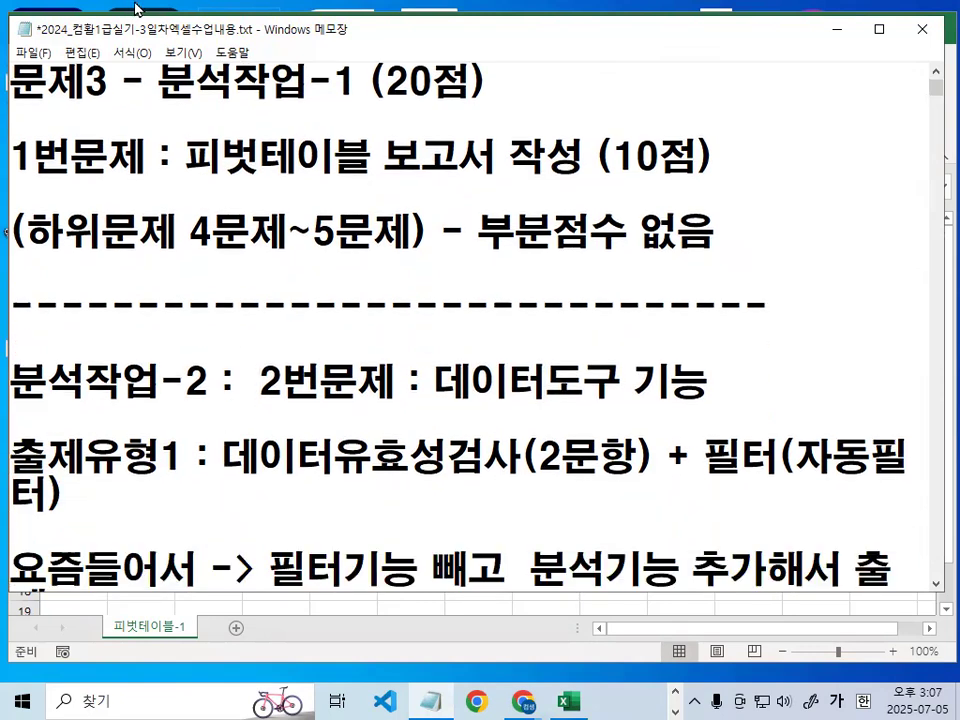
left_click_drag(220, 236, 518, 232)
left_click(655, 233)
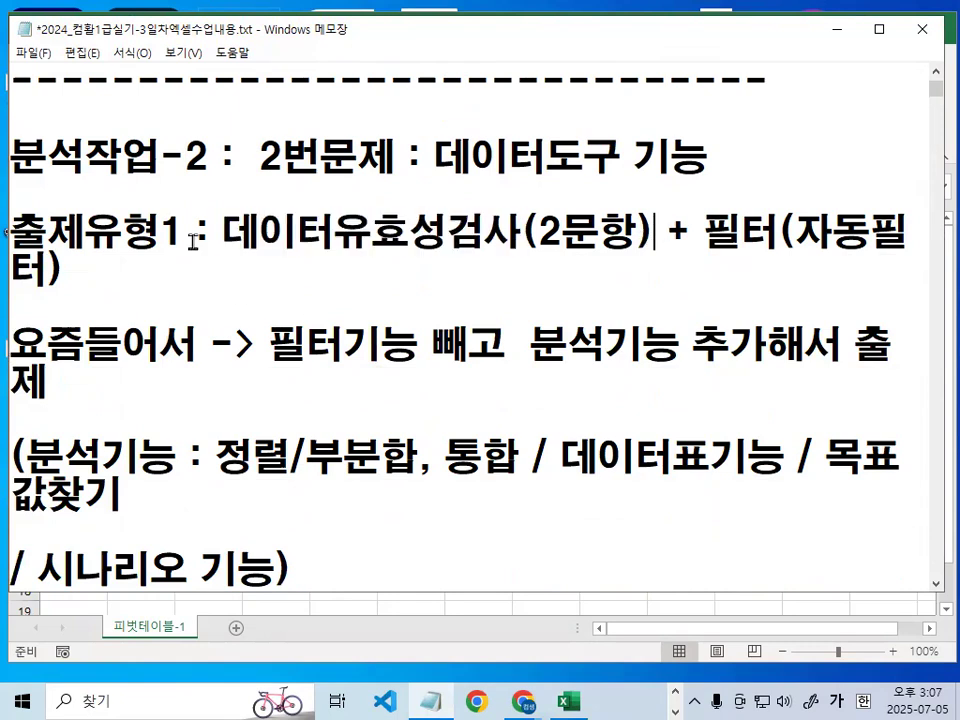
- Move 데이터유효성검사(2문항) + 필터(자동필터) onto its own line below 출제유형1 and insert blank lines above 요즘들어서
double_click(215, 233)
left_click(240, 245)
key("Return")
key("Return")
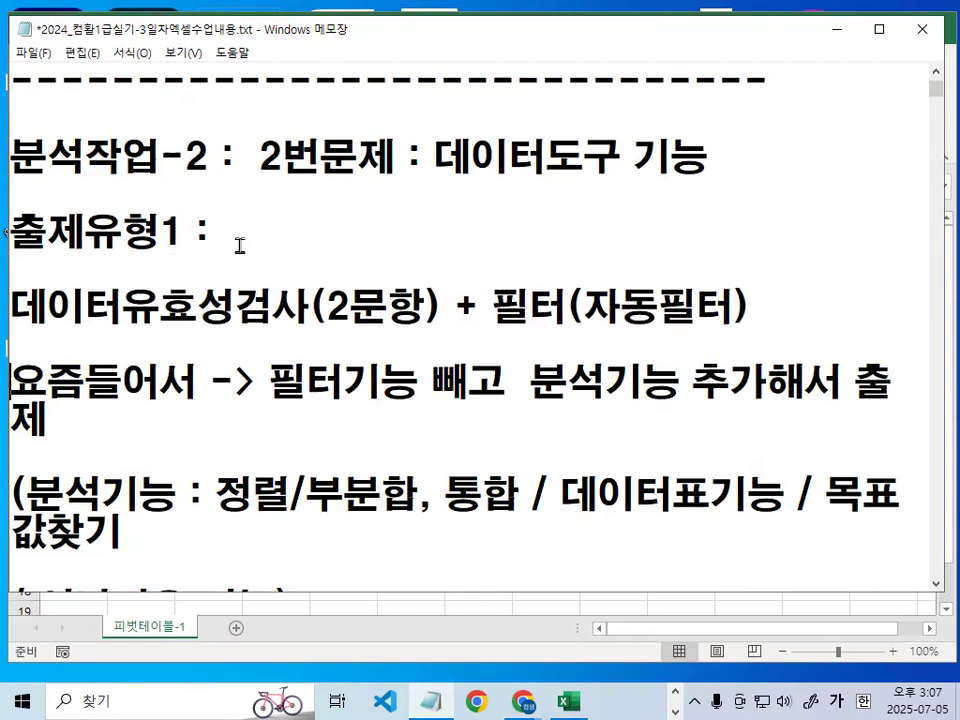
key("Return")
key("Return")
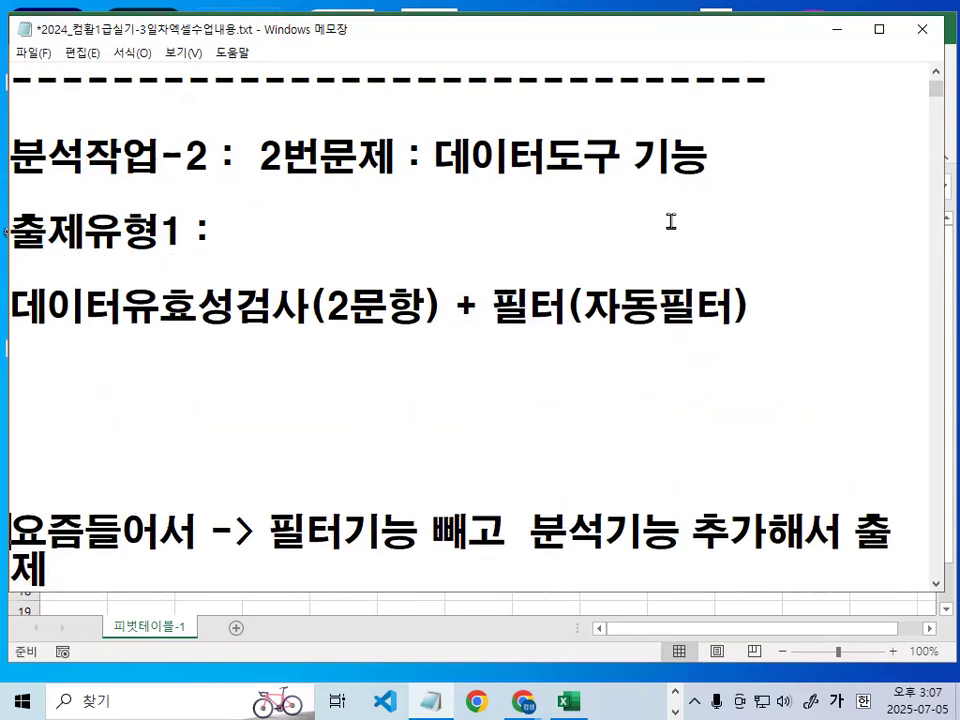
- Mark 필터(자동필터) in the 출제유형1 notes with a temporary pen stroke, and clear the marks
left_click_drag(494, 330, 730, 328)
mouse_move(556, 324)
left_mouse_down()
mouse_move(503, 297)
mouse_move(555, 318)
left_mouse_up()
key("Escape")
- Remove the extra blank lines above 요즘들어서 and break that line before the arrow of 필터기능 빼고 분석기능 추가해서 출제
left_click(219, 377)
key("Delete")
key("Delete")
key("Delete")
key("Delete")
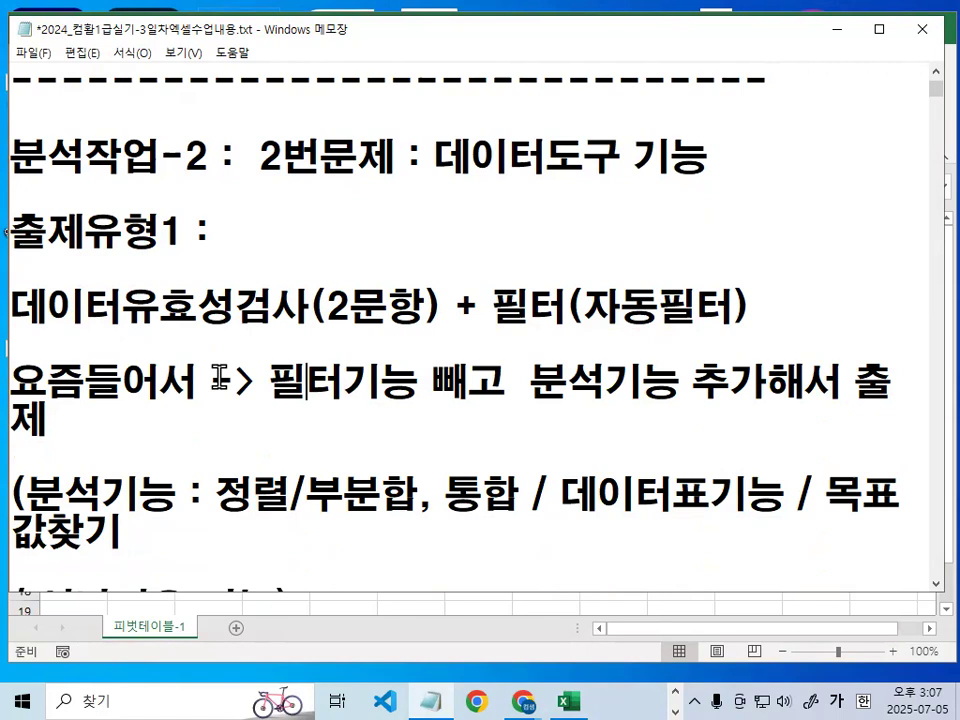
key("Return")
- Insert several blank lines between the arrow line and the (분석기능 line
key("Return")
key("Down")
key("Down")
key("Return")
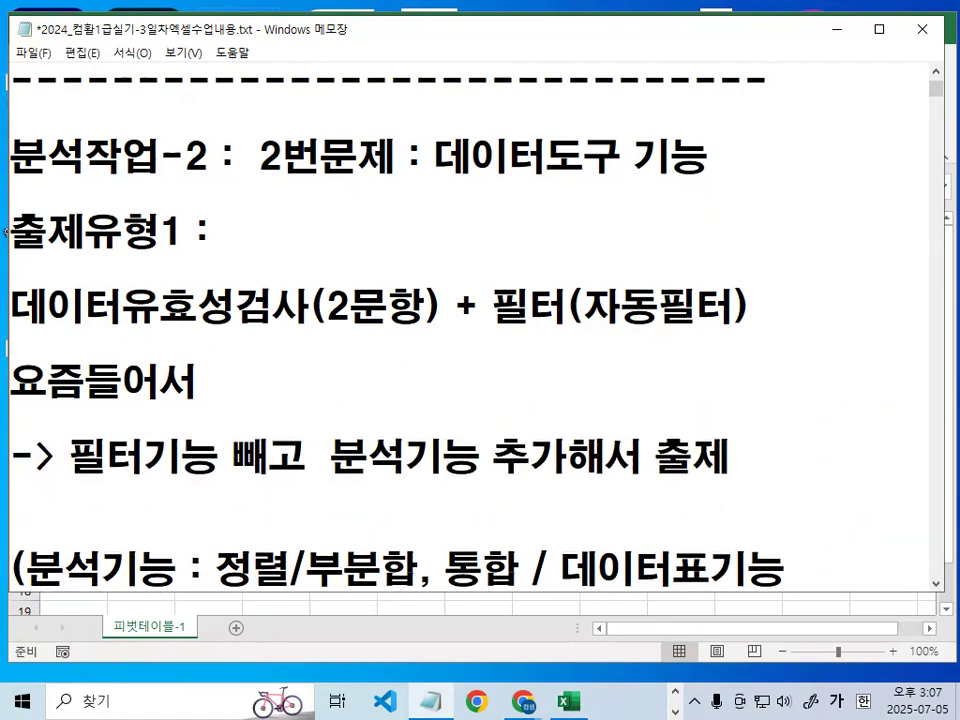
key("Return")
key("Return")
key("Return")
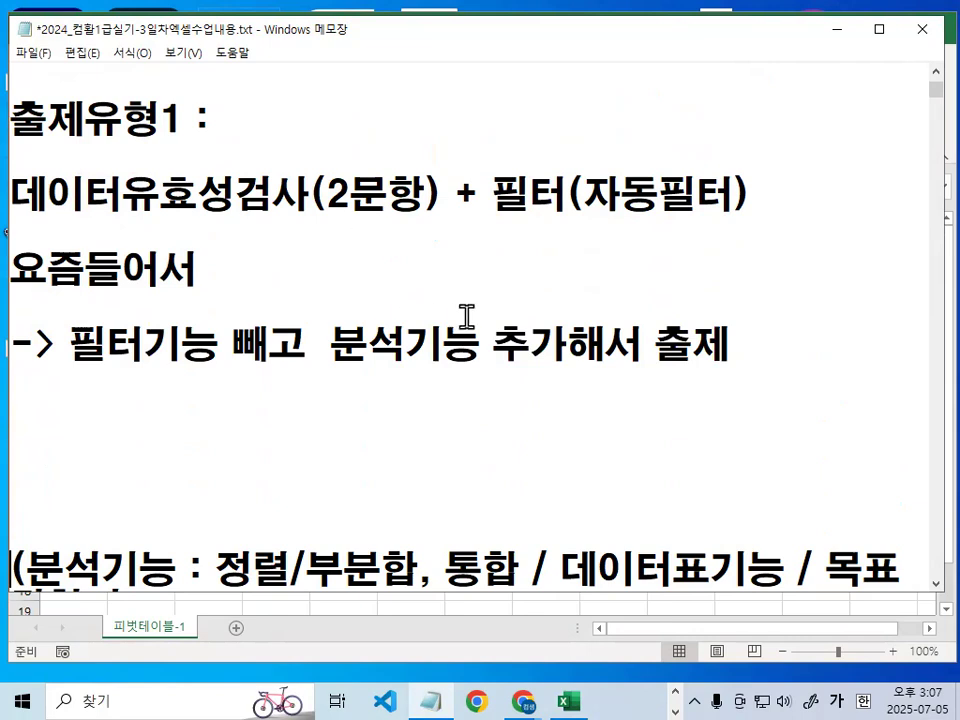
- Highlight 추가해서 출 in the arrow line, circle 추가 with a temporary red pen, and clear the mark
left_click_drag(494, 343, 692, 345)
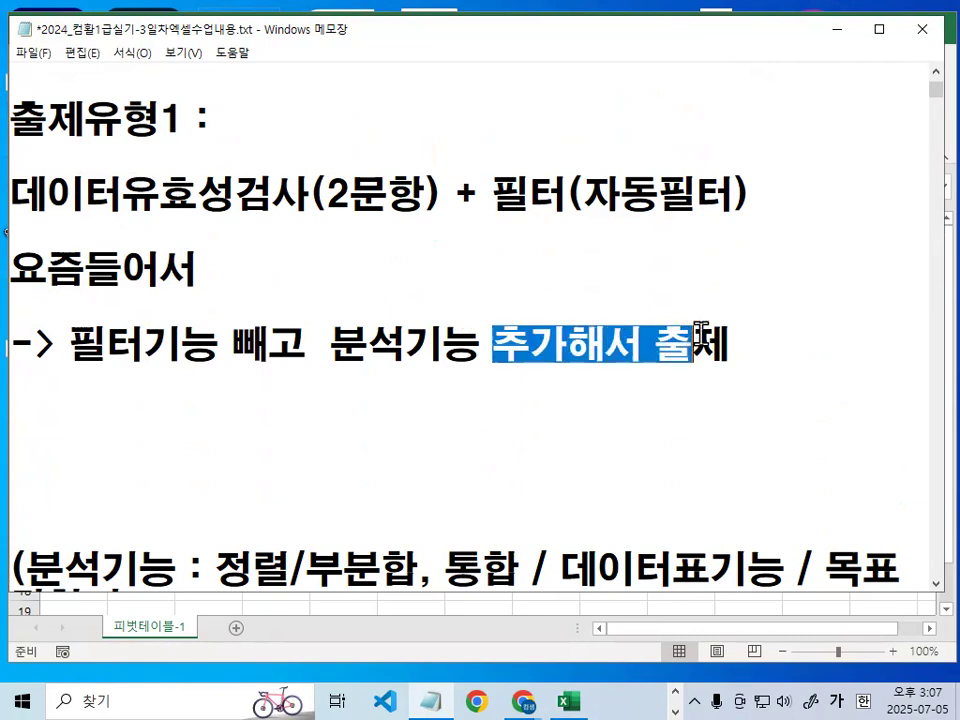
key("ctrl+alt+g")
mouse_move(545, 325)
left_mouse_down()
mouse_move(500, 362)
mouse_move(563, 357)
left_mouse_up()
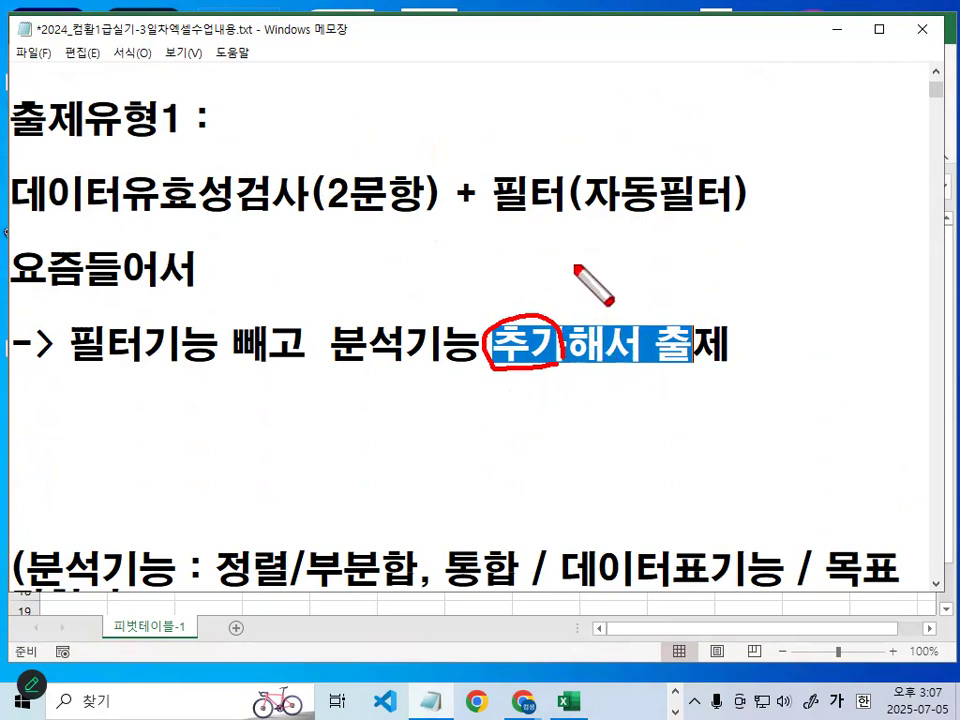
key("ctrl+alt+g")
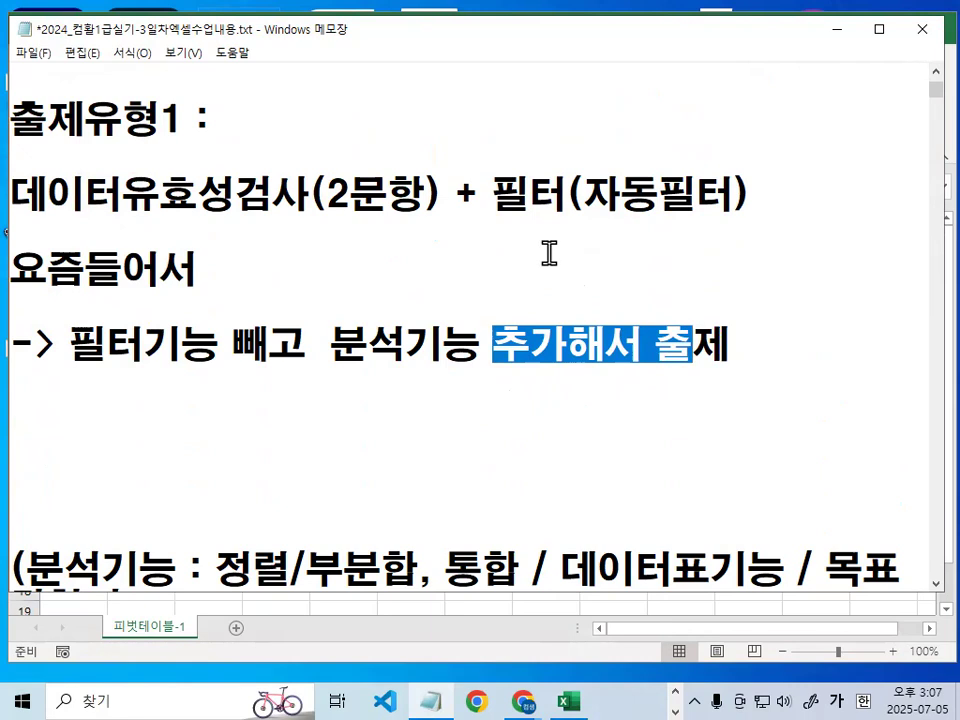
- Delete the surplus blank lines between the arrow line and the (분석기능 line
left_click(330, 395)
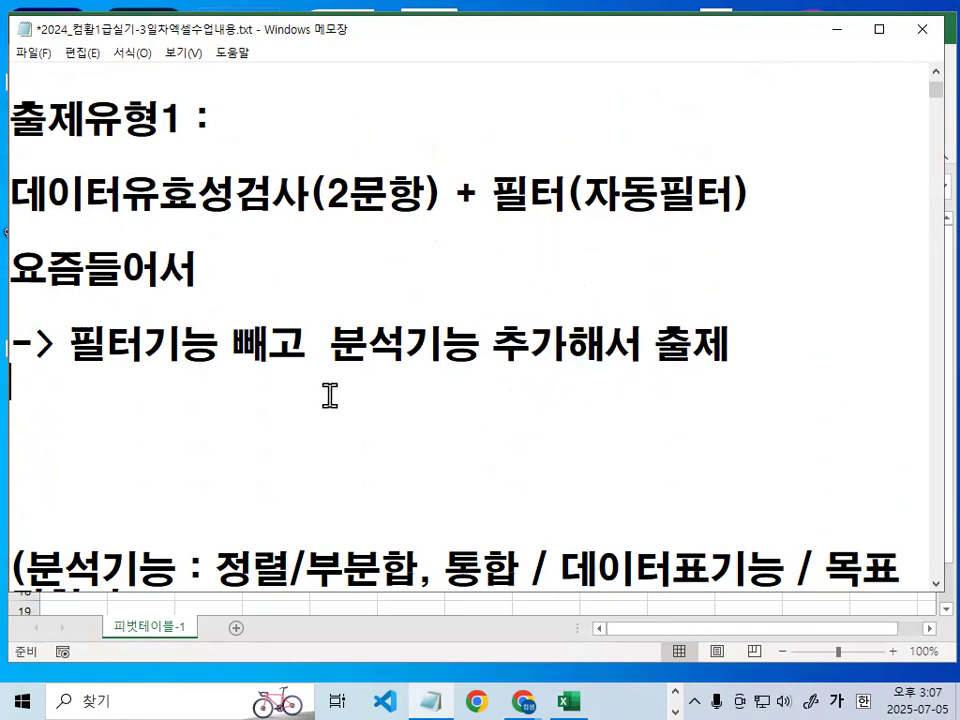
key("Delete")
key("Delete")
key("Delete")
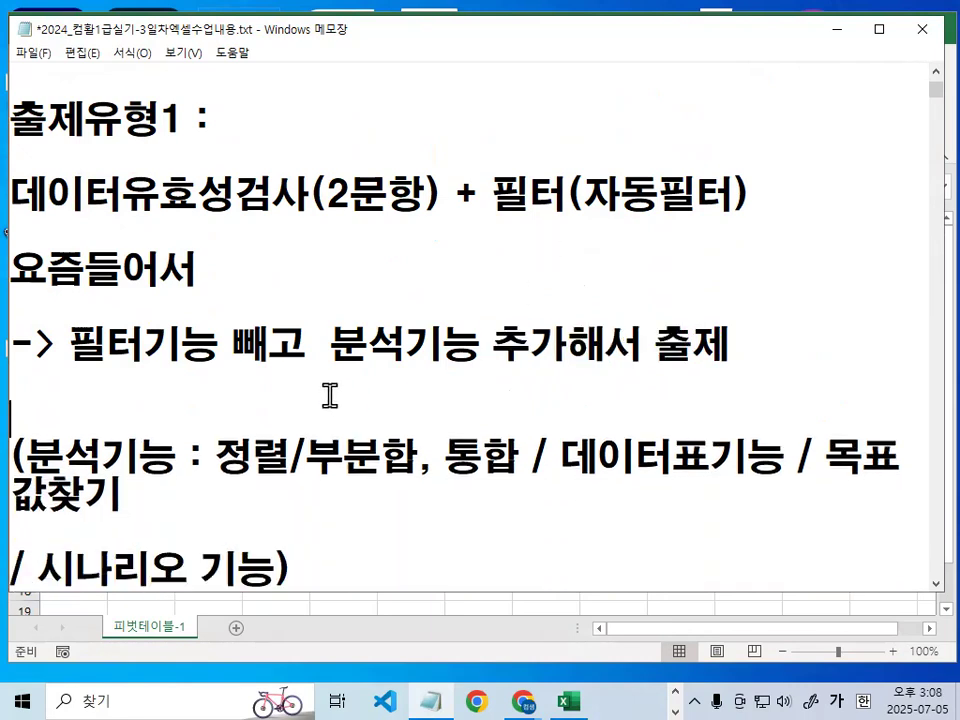
- Move the list starting with 정렬/부분합 onto its own line below (분석기능 :
key("Left")
key("Left")
key("Left")
key("Left")
key("Left")
key("Return")
key("Return")
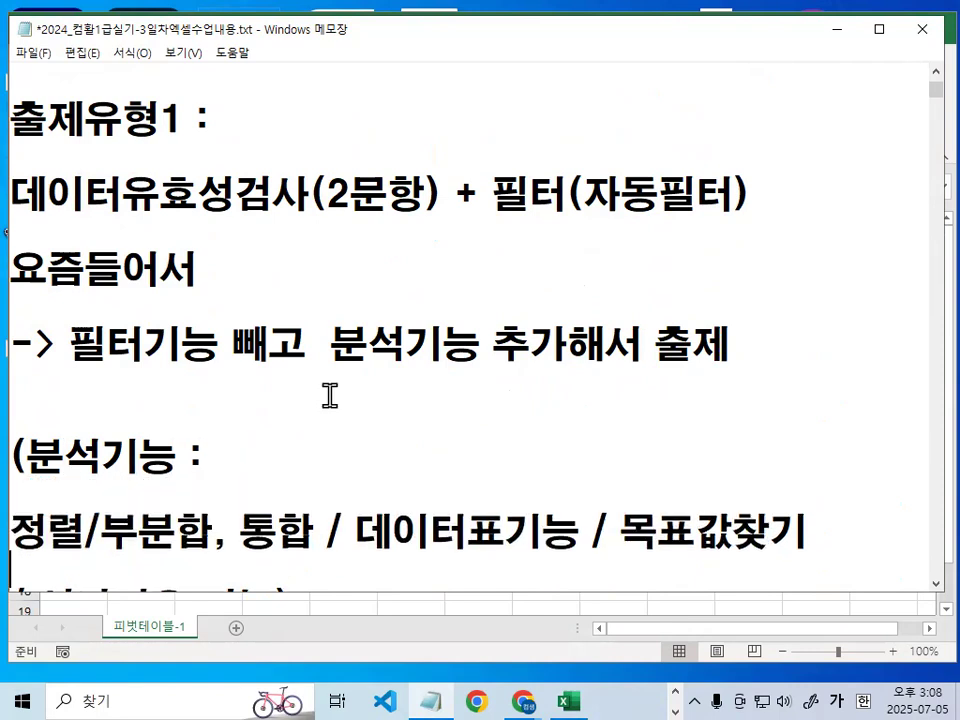
key("Down")
key("Down")
key("Down")
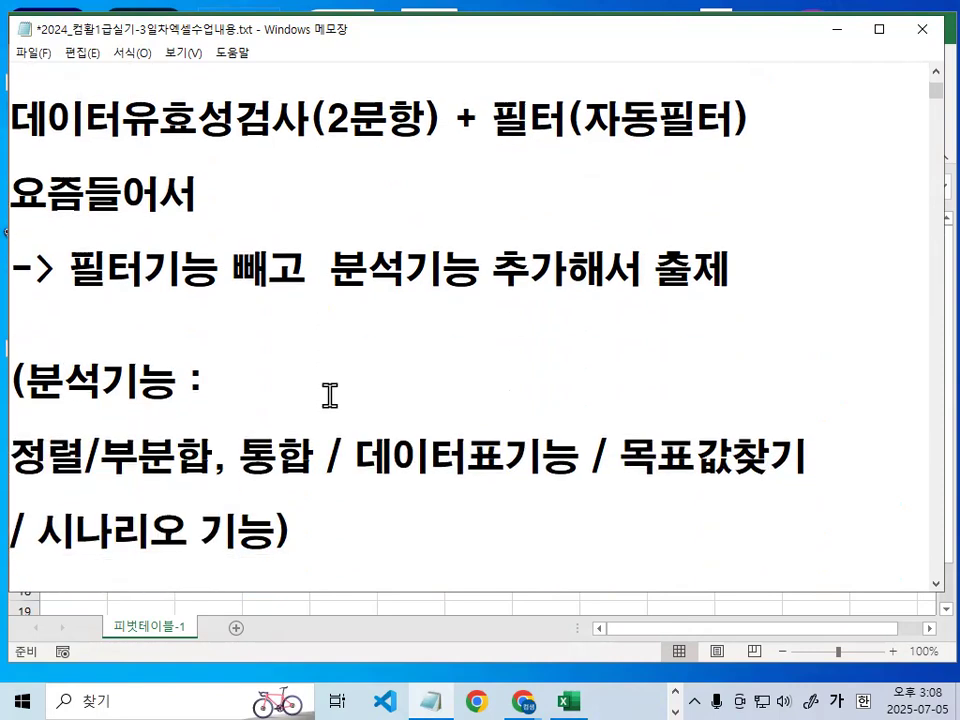
- Underline and dot 정렬/부분합, 통합, 데이터표기능, 목표값찾기 and 시나리오 기능 with a temporary red pen, and clear the marks
scroll(180, 215, "down", 1)
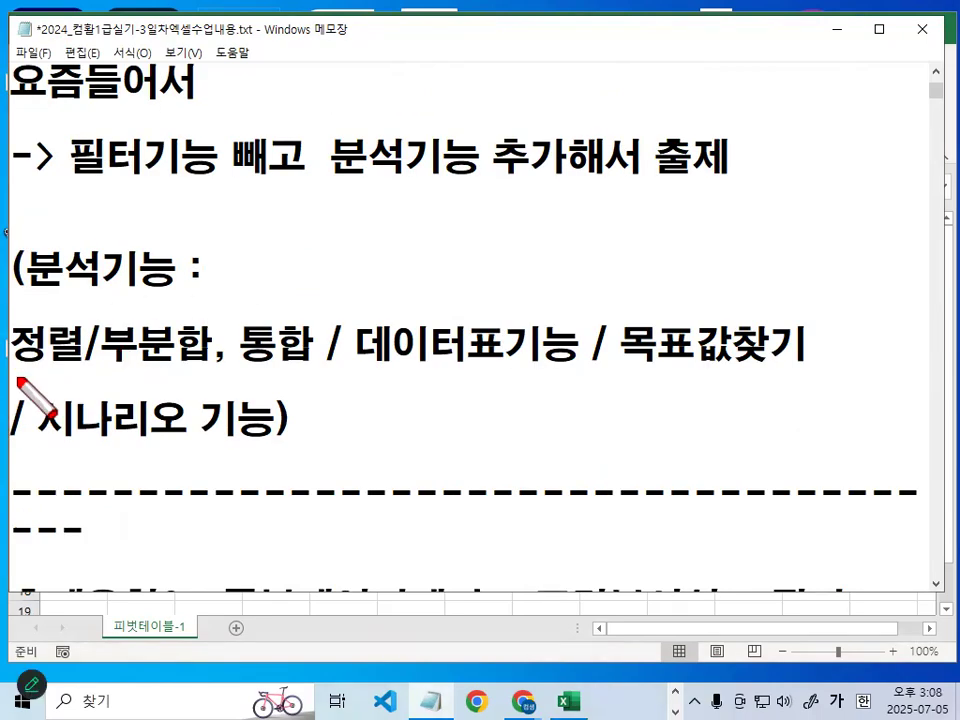
left_click_drag(18, 378, 166, 377)
left_click_drag(241, 370, 508, 364)
left_click_drag(637, 375, 810, 373)
left_click_drag(14, 451, 248, 451)
left_click(50, 344)
left_click_drag(139, 344, 168, 344)
left_click(266, 344)
left_click(455, 331)
left_click(730, 325)
key("Escape")
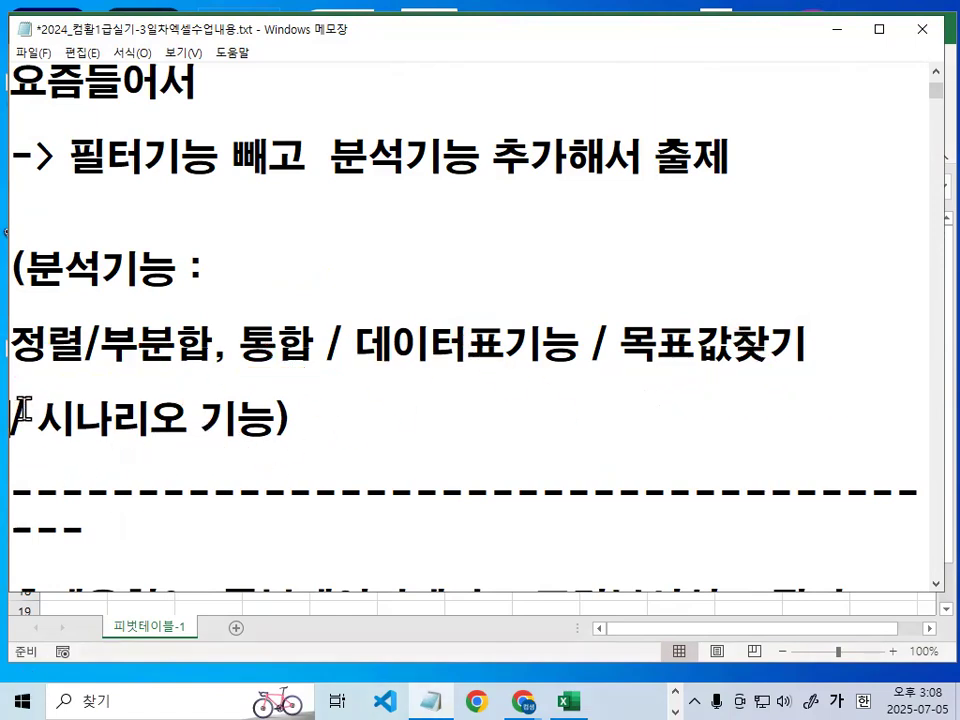
- Remove the slash before 시나리오 기능 and rewrite the (분석기능 : heading as <분석기능>
left_click_drag(38, 420, 12, 420)
key("Delete")
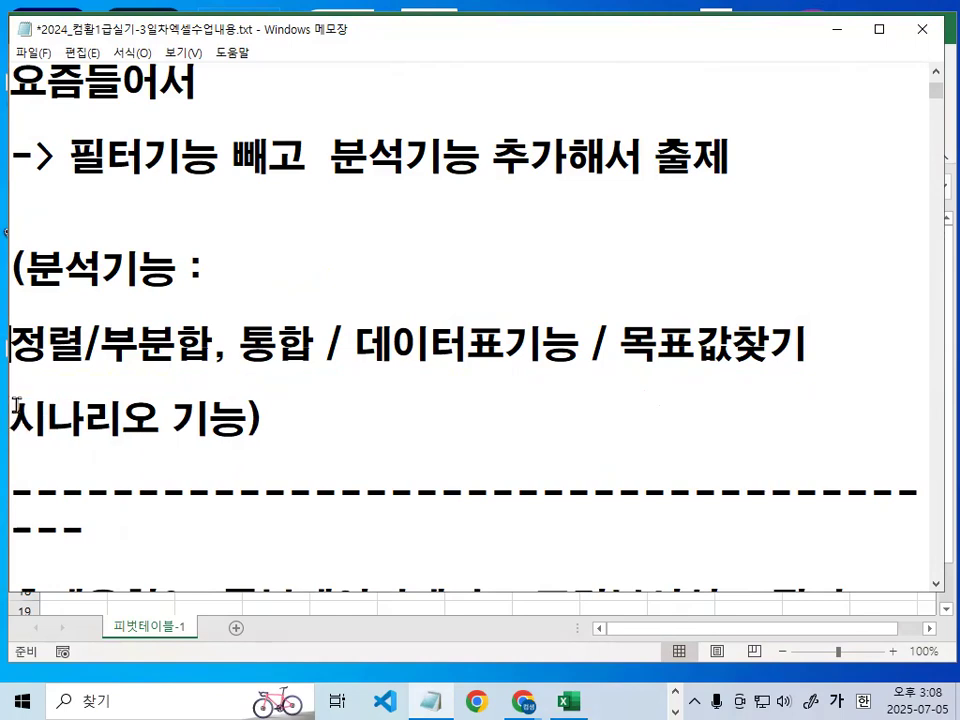
key("Delete")
type("<")
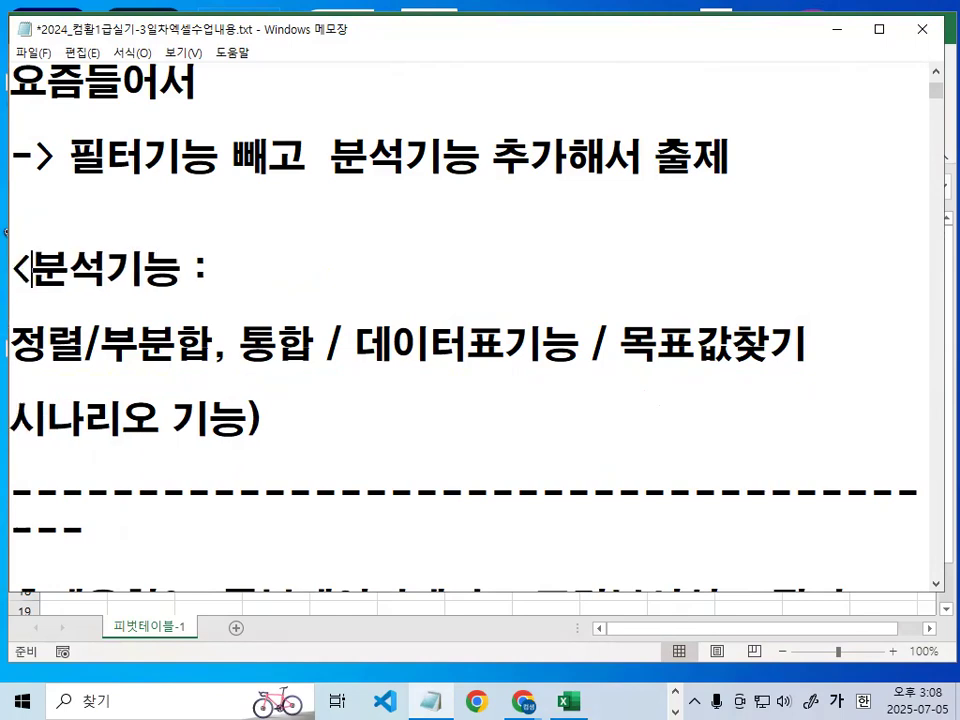
key("BackSpace")
key("BackSpace")
type(">")
- Circle 정렬, 통합 and 데이터표, link the last two, underline 목표값찾기 and 시나리오 기능 with a temporary red pen, and clear the marks
left_click_drag(10, 344, 87, 344)
left_click_drag(240, 346, 573, 342)
left_click(427, 341)
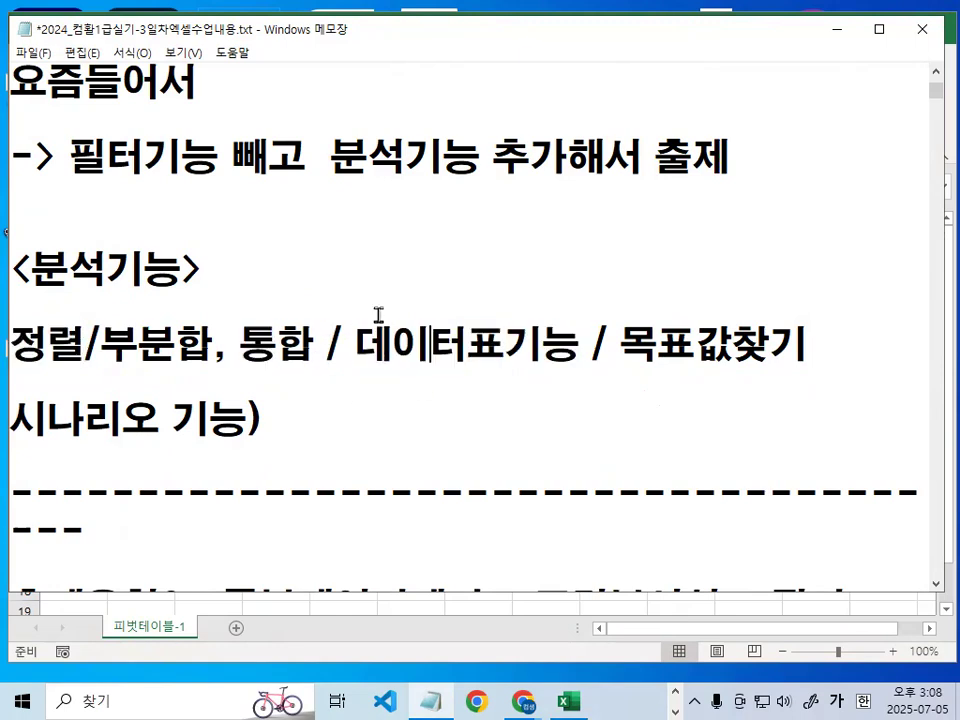
key("ctrl+2")
mouse_move(79, 363)
left_mouse_down()
mouse_move(49, 371)
mouse_move(86, 345)
mouse_move(86, 370)
left_mouse_up()
mouse_move(314, 366)
left_mouse_down()
mouse_move(248, 309)
mouse_move(292, 368)
left_mouse_up()
mouse_move(456, 372)
left_mouse_down()
mouse_move(386, 381)
mouse_move(529, 381)
mouse_move(425, 371)
left_mouse_up()
mouse_move(289, 307)
left_mouse_down()
mouse_move(441, 279)
mouse_move(441, 303)
left_mouse_up()
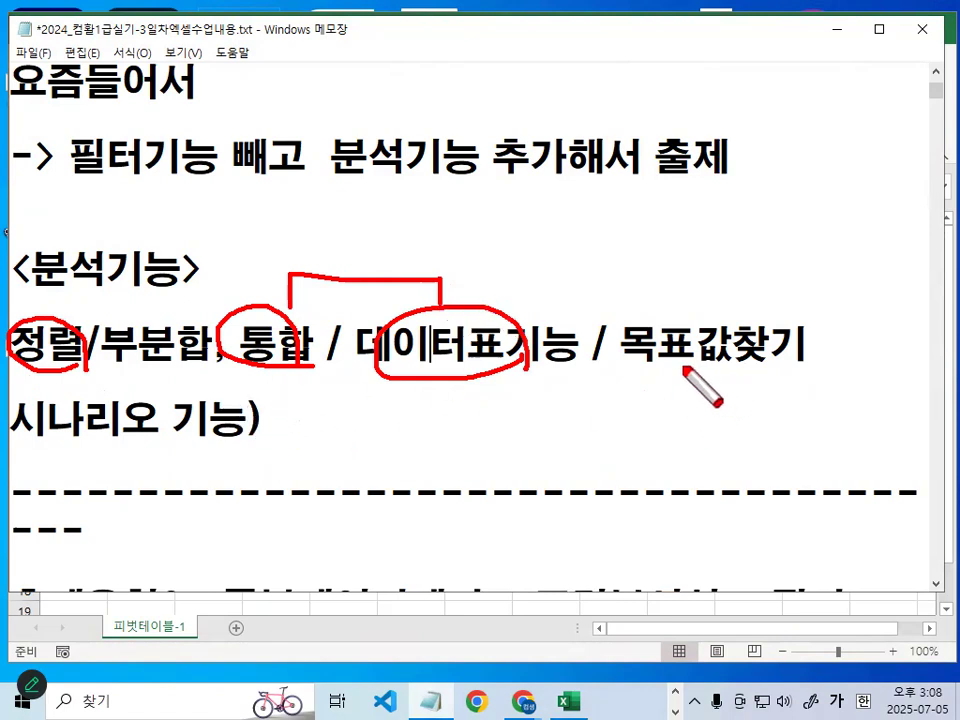
left_click_drag(635, 351, 794, 356)
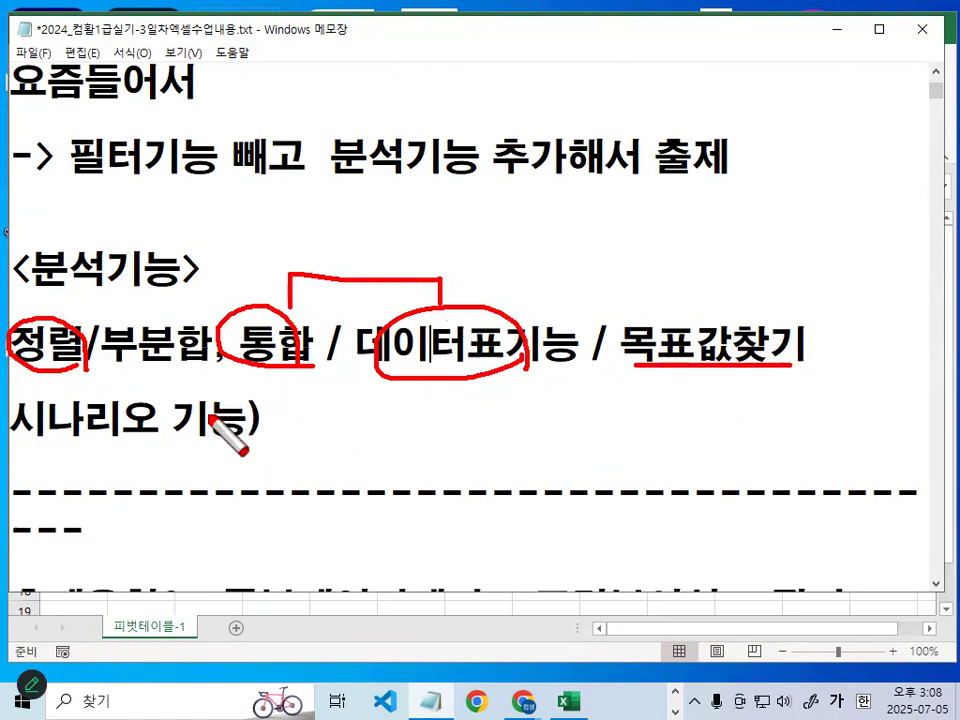
left_click_drag(30, 447, 192, 448)
key("Escape")
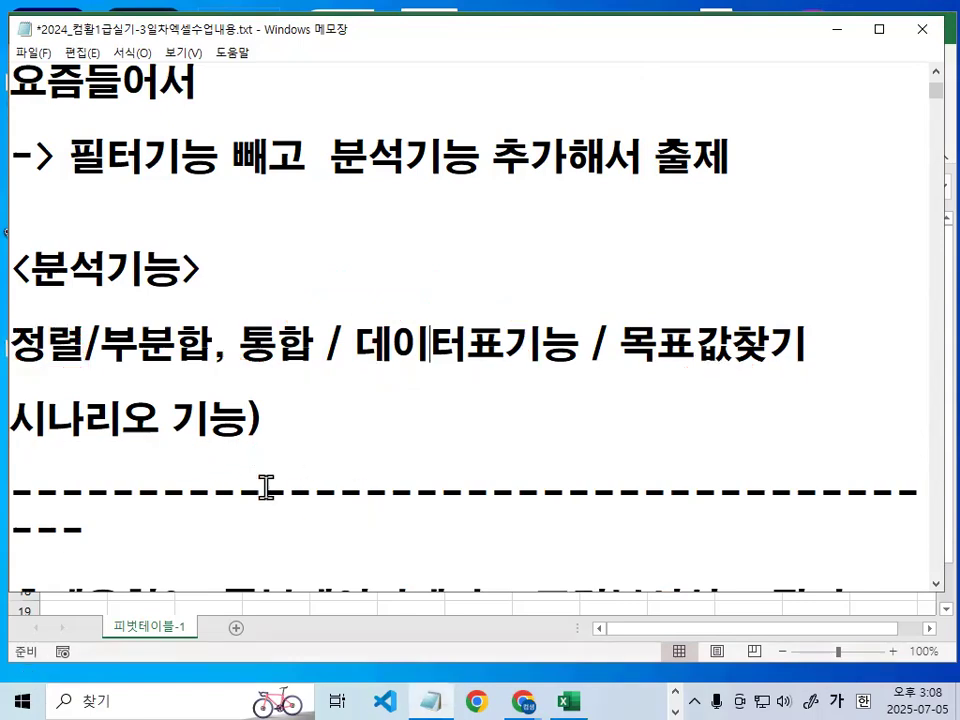
- Shorten the dashed separator to one line followed by a blank line, and remove the closing parenthesis after 시나리오 기능
left_click_drag(86, 530, 17, 528)
key("BackSpace")
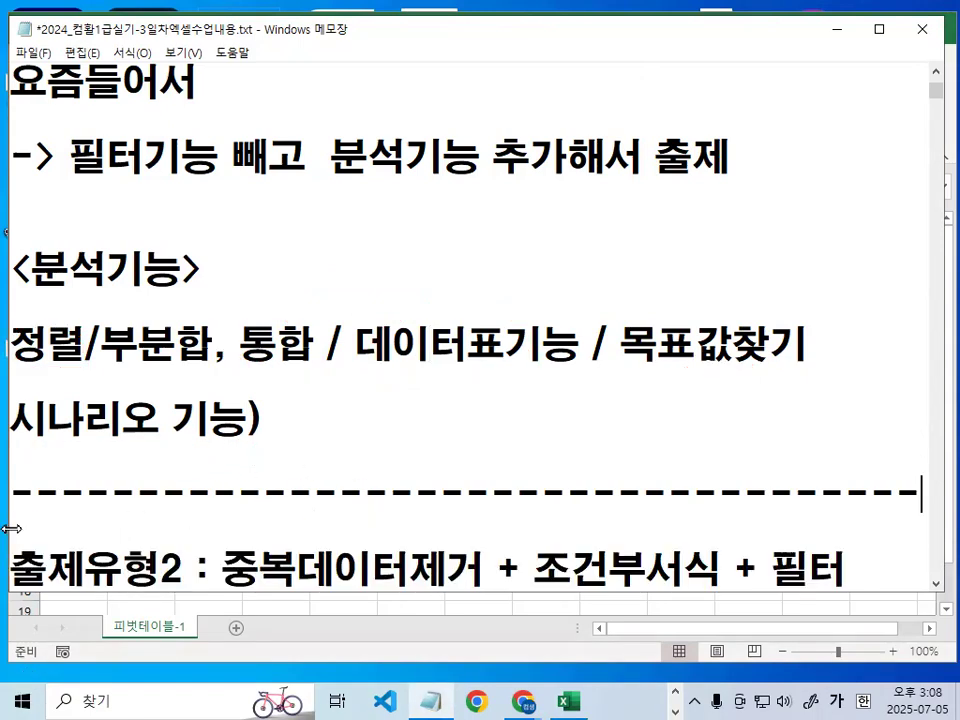
key("Return")
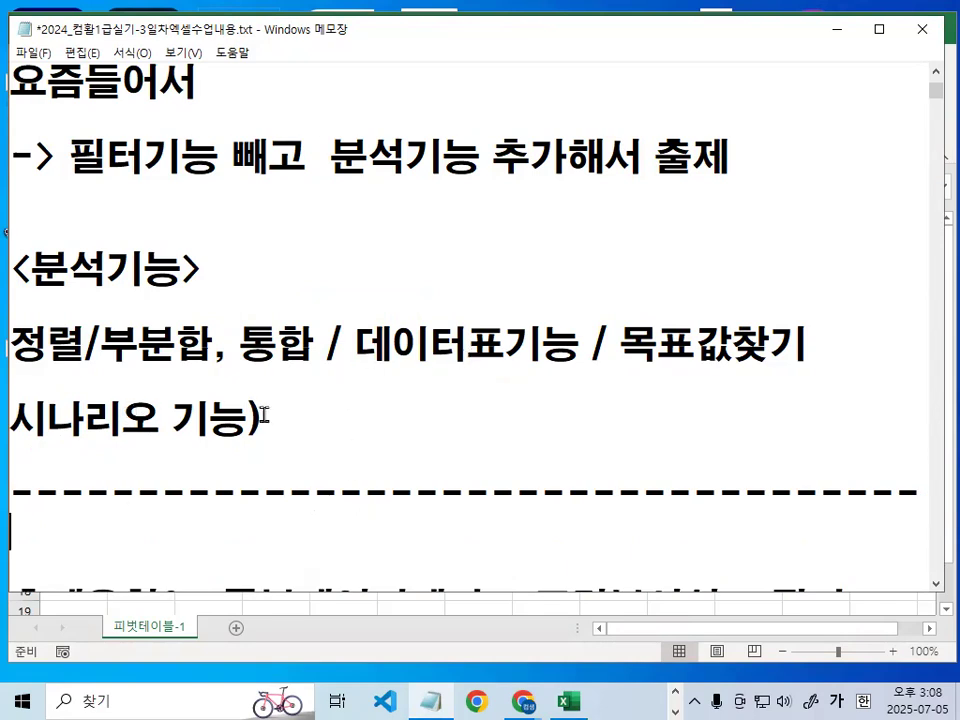
left_click_drag(245, 421, 288, 419)
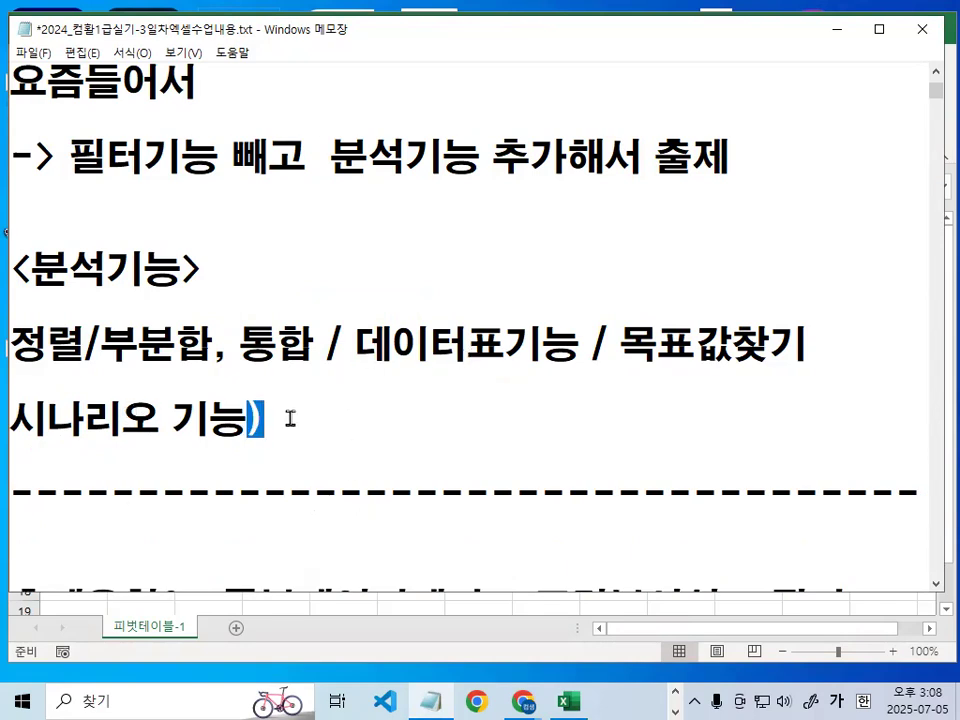
- Strike through 필터(자동필터) and draw an arrow to it from the 분석기능 list with a temporary red pen, and clear the marks
key("ctrl+2")
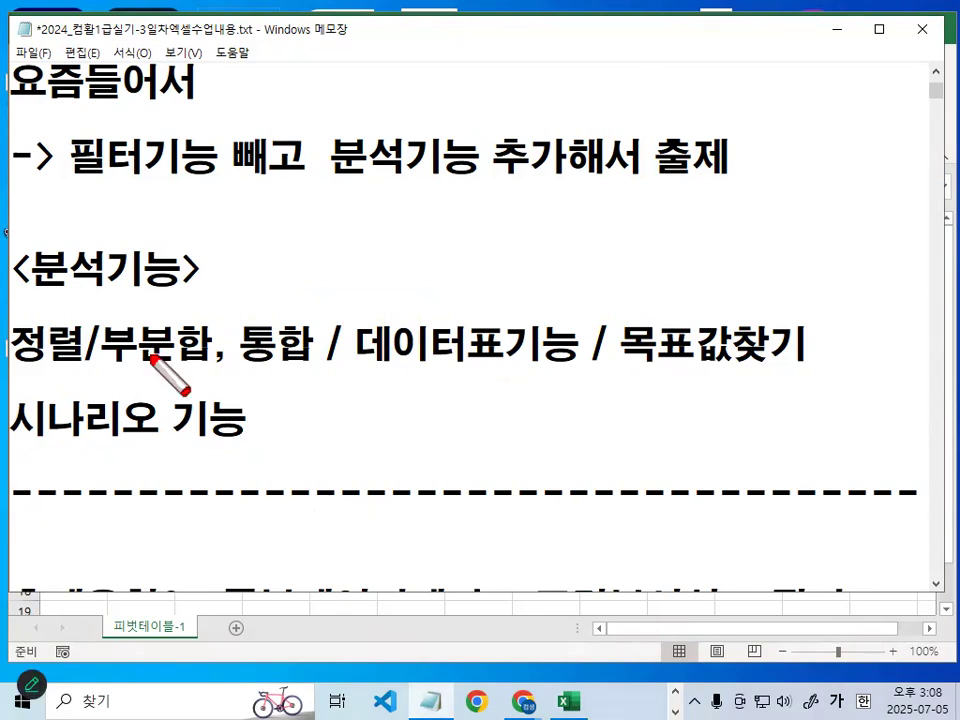
key("Escape")
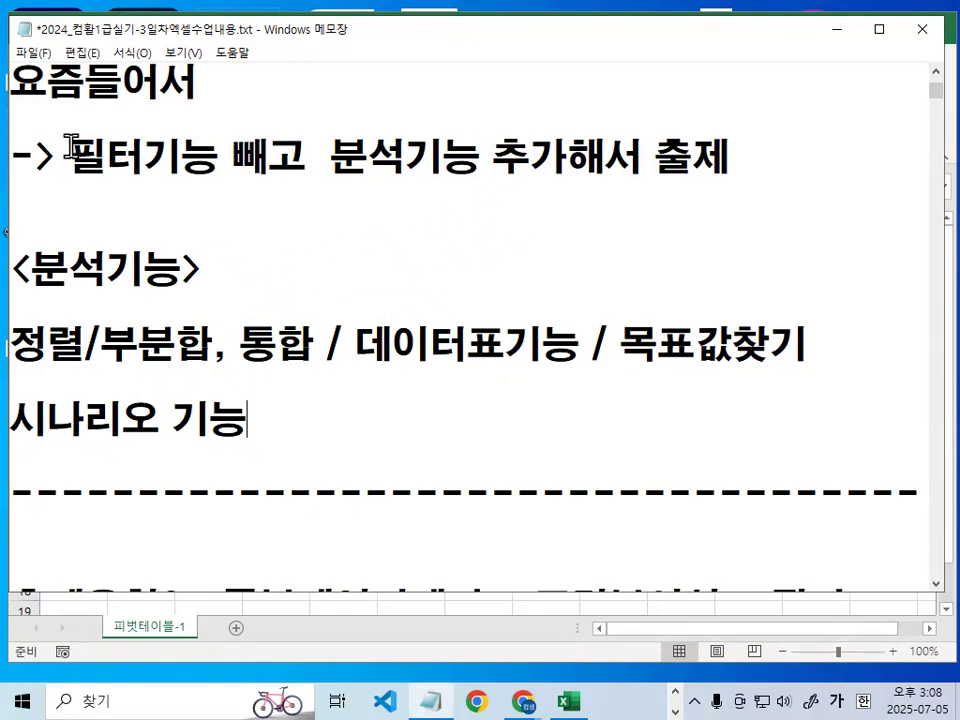
left_click_drag(69, 156, 145, 157)
scroll(279, 381, "up", 2)
key("ctrl+2")
left_click_drag(499, 236, 655, 236)
mouse_move(233, 577)
left_mouse_down()
mouse_move(530, 345)
mouse_move(508, 274)
mouse_move(598, 283)
left_mouse_up()
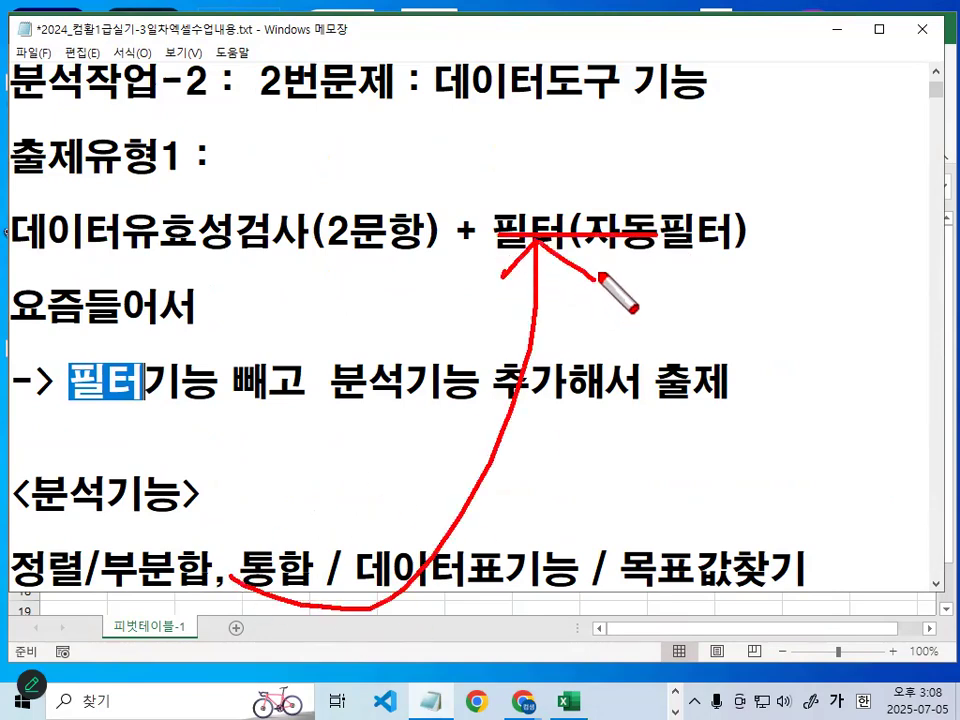
mouse_move(489, 553)
left_mouse_down()
mouse_move(410, 612)
mouse_move(512, 603)
left_mouse_up()
key("Escape")
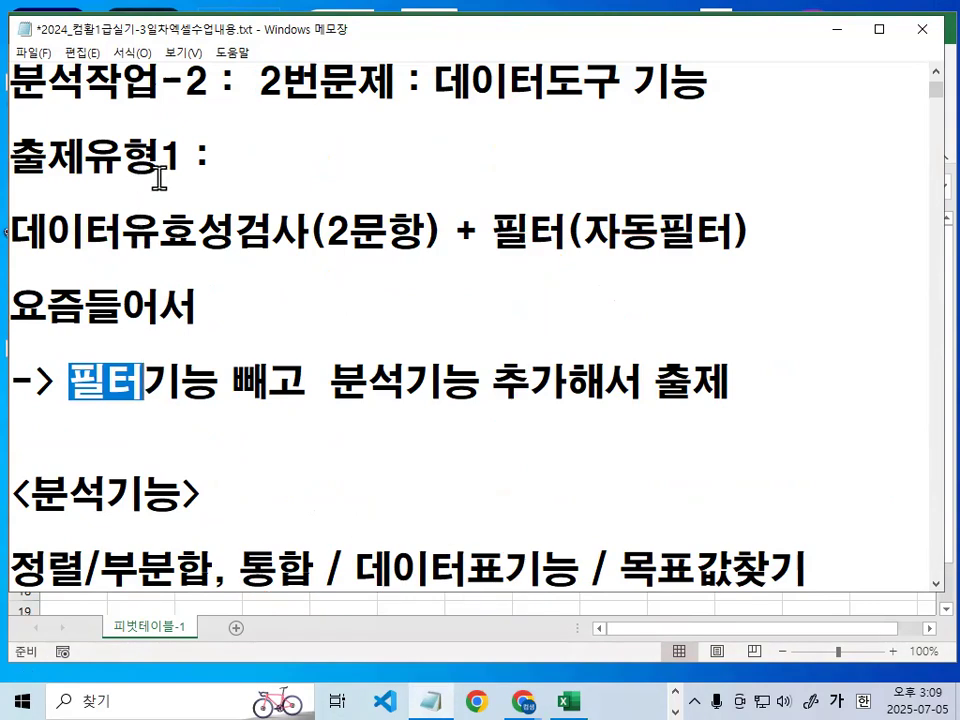
- Delete "2번문제 :" from the 분석작업-2 heading, leaving 데이터도구 기능
left_click(166, 166)
left_click_drag(265, 80, 418, 80)
key("Delete")
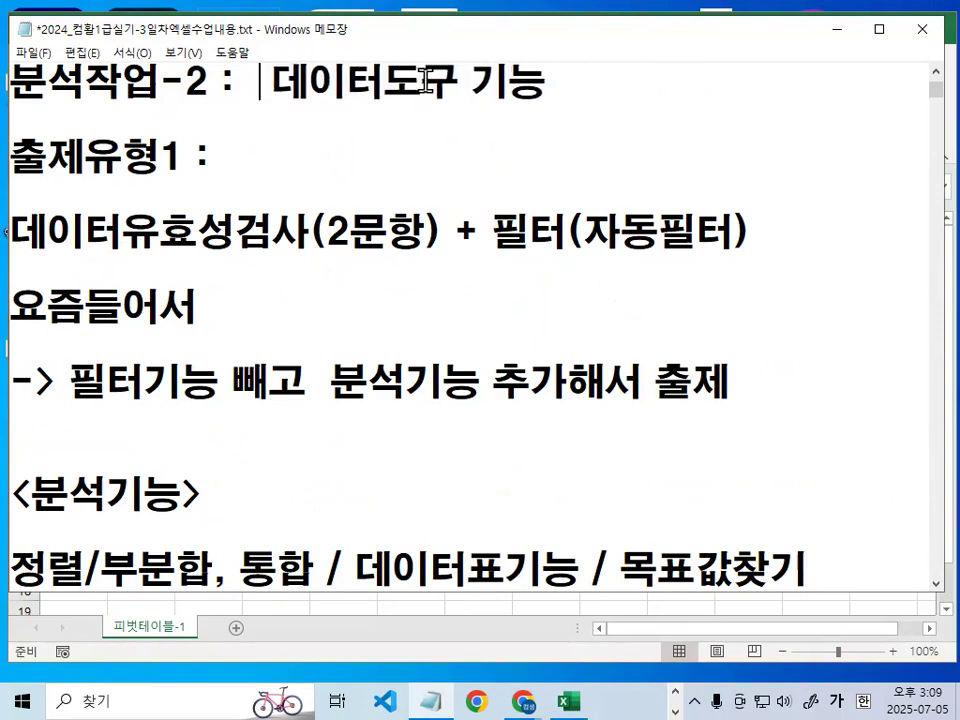
- Go to the 출제유형2 line and pick out 조건부서식 and 필터
key("Down")
key("Down")
key("Down")
key("Down")
key("Down")
key("Down")
key("Down")
key("Down")
key("Down")
key("Down")
key("Down")
key("Down")
key("Down")
key("Down")
key("Down")
key("Down")
key("Down")
key("Down")
key("Down")
key("Down")
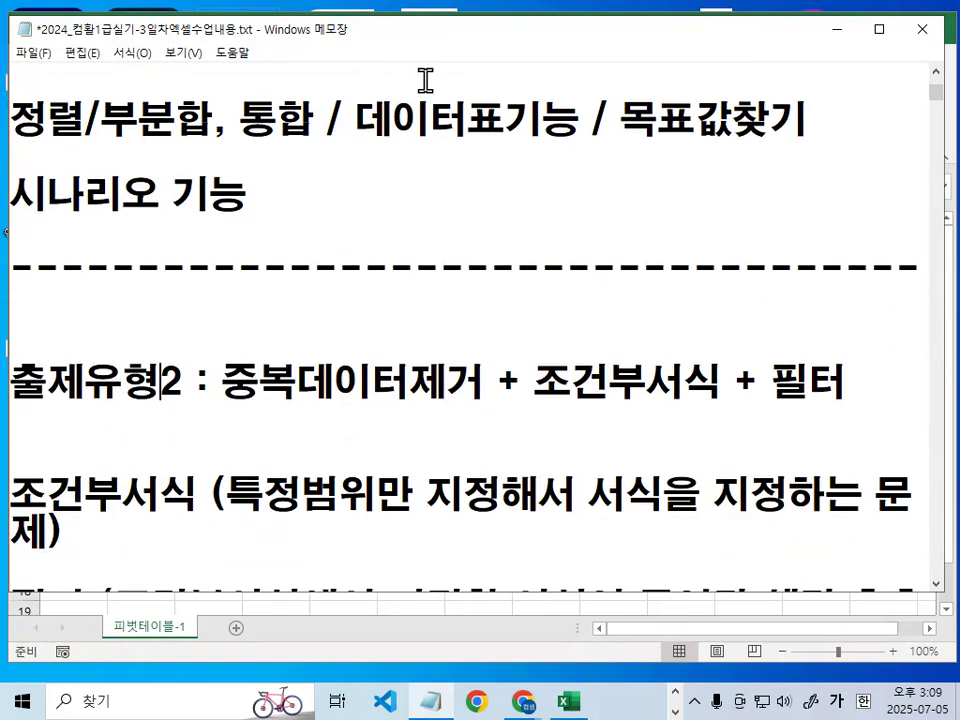
left_click_drag(529, 377, 700, 376)
left_click_drag(762, 378, 846, 381)
left_click(858, 380)
- Underline 중복데이터제거, 조건부서식 and 필터, circle and tick the first two with a temporary red pen, and clear the marks
key("ctrl+2")
left_click_drag(232, 408, 412, 408)
left_click_drag(527, 407, 647, 407)
left_click_drag(780, 407, 930, 408)
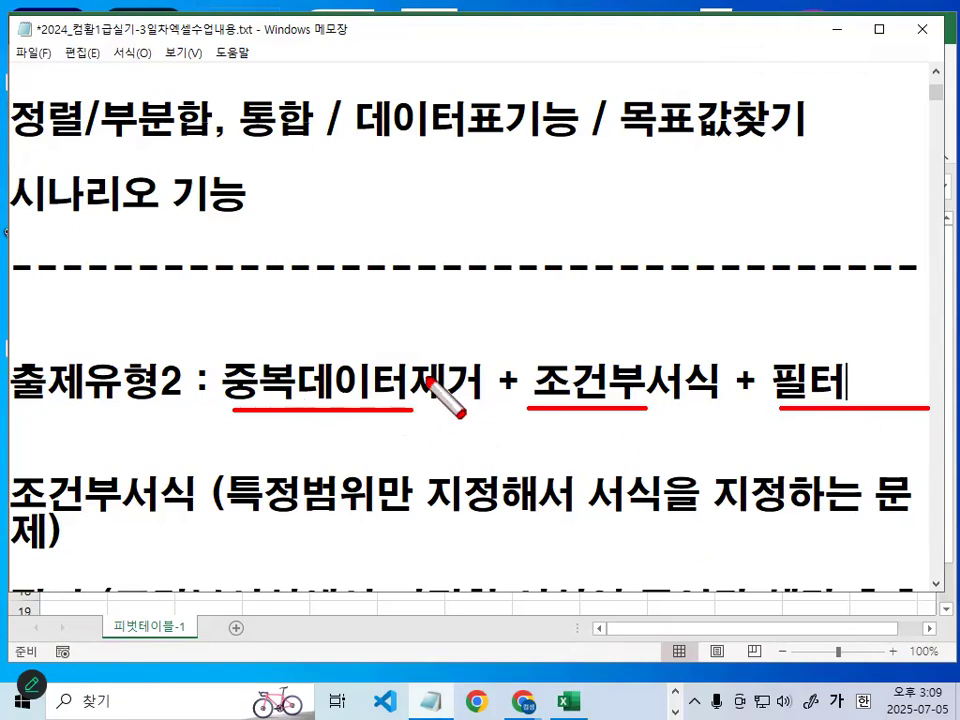
mouse_move(480, 392)
left_mouse_down()
mouse_move(236, 378)
mouse_move(455, 365)
mouse_move(482, 390)
left_mouse_up()
left_click_drag(327, 342, 356, 324)
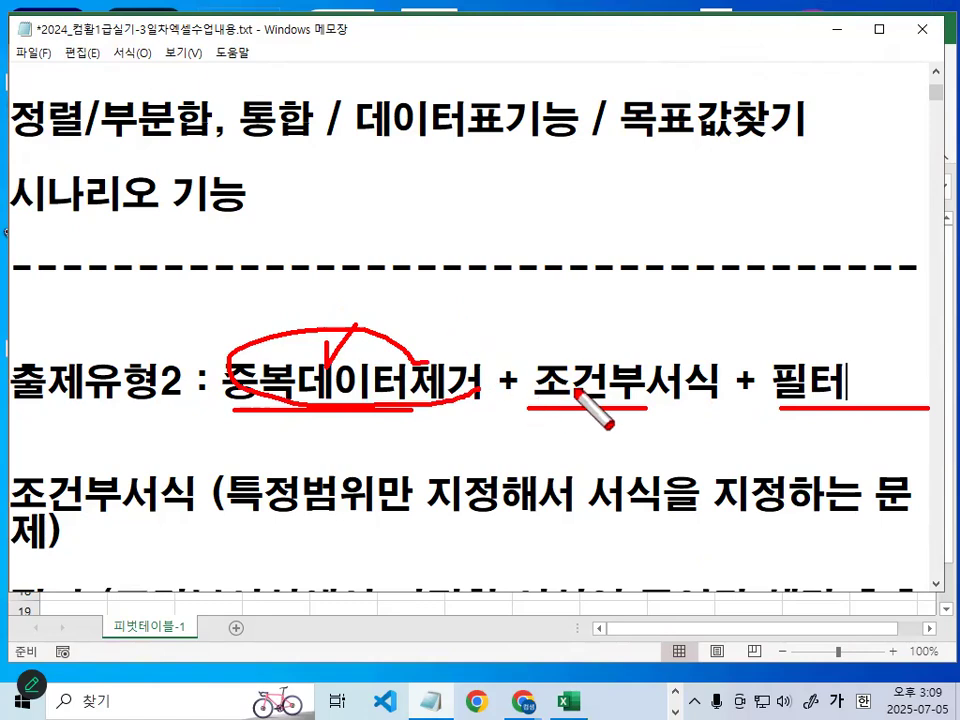
mouse_move(746, 390)
left_mouse_down()
mouse_move(583, 403)
mouse_move(711, 379)
left_mouse_up()
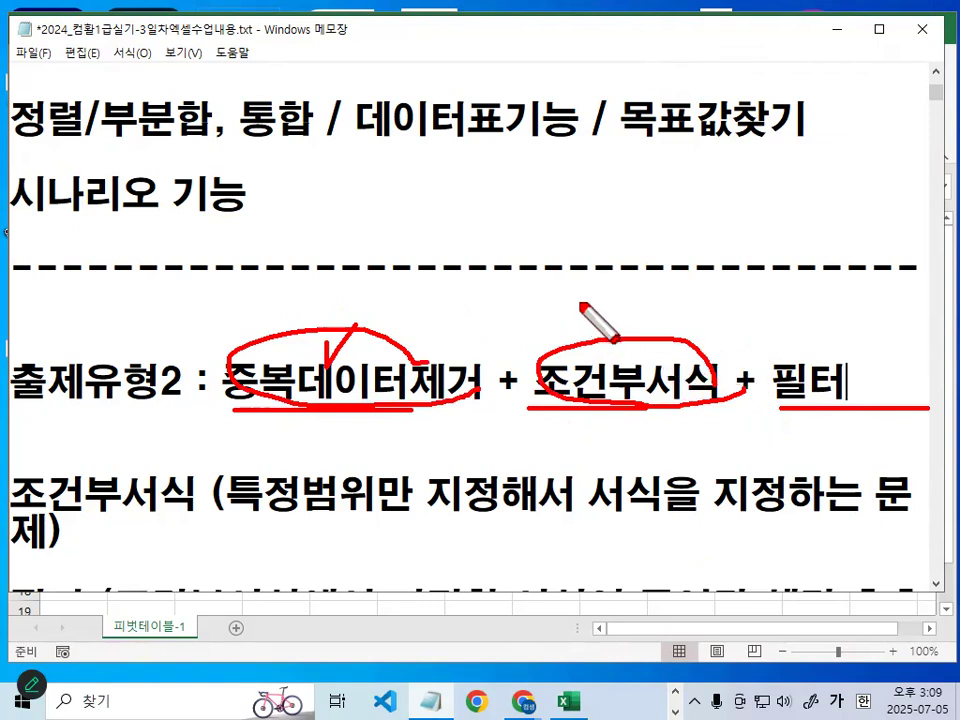
left_click_drag(578, 290, 634, 240)
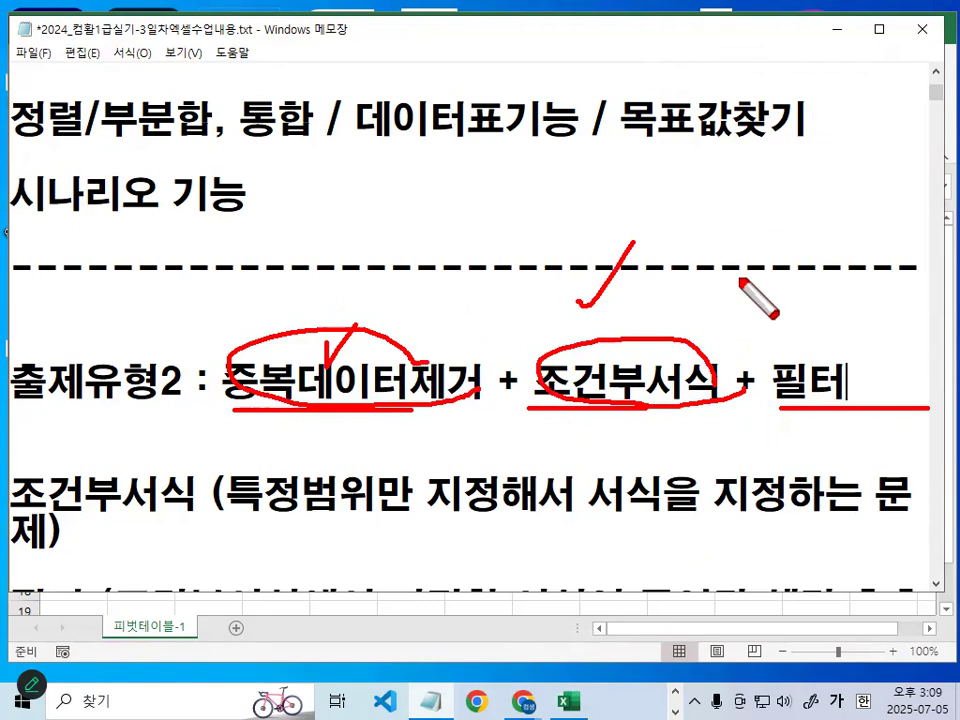
mouse_move(540, 372)
left_mouse_down()
mouse_move(606, 311)
mouse_move(542, 302)
left_mouse_up()
key("Escape")
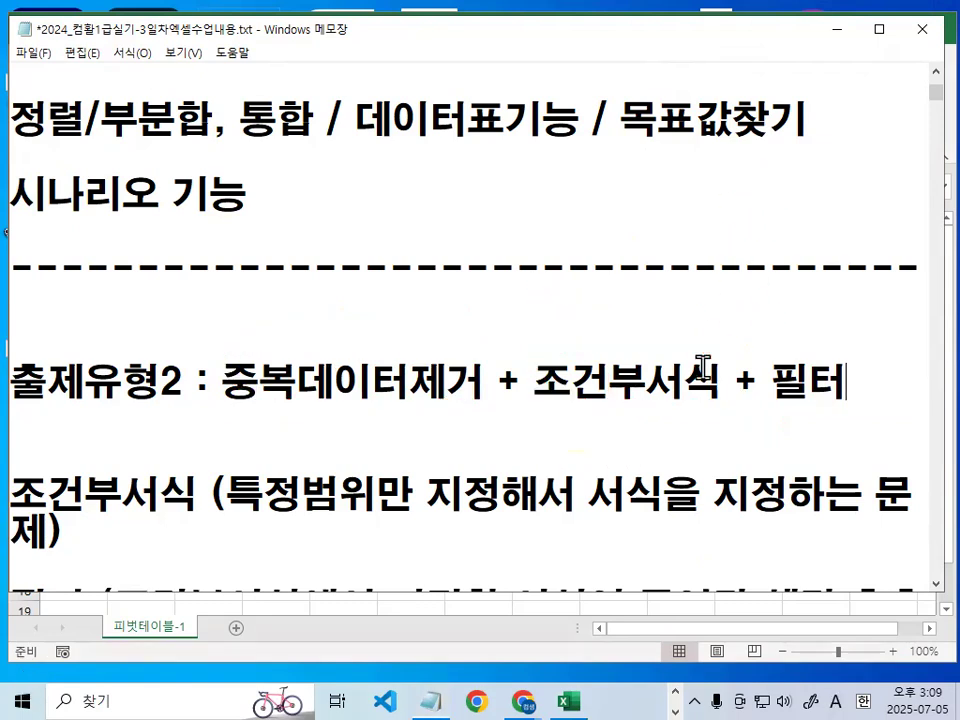
- Pick out 조건부서식 and 필터 in the 출제유형2 line, and 특정범위만 지정해서 서식 in the description below
left_click_drag(508, 379, 722, 381)
left_click_drag(536, 381, 712, 383)
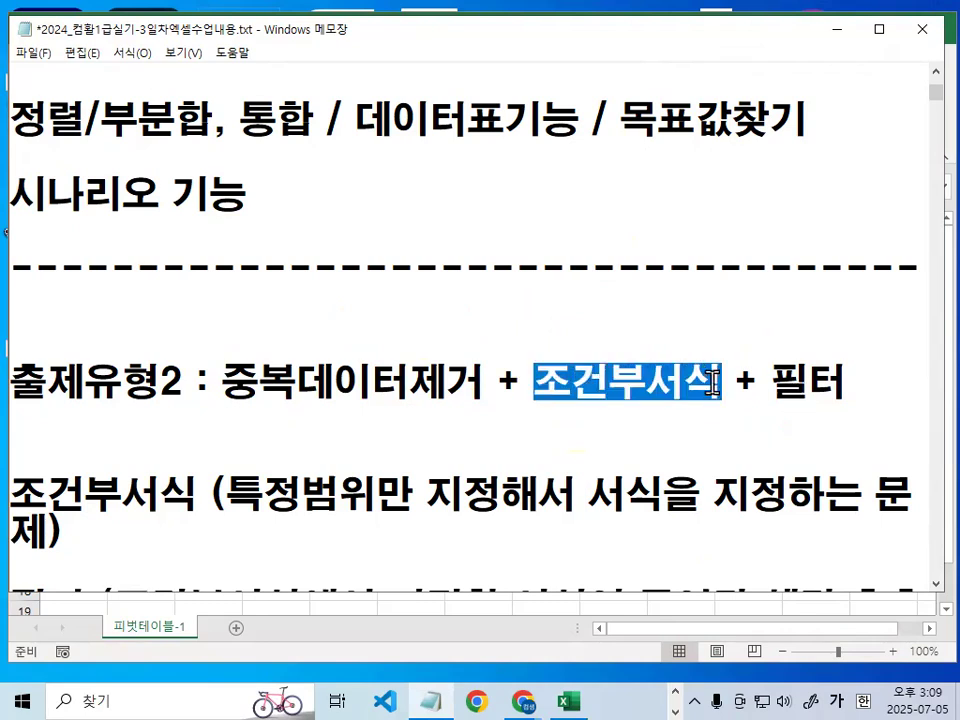
left_click_drag(770, 381, 848, 379)
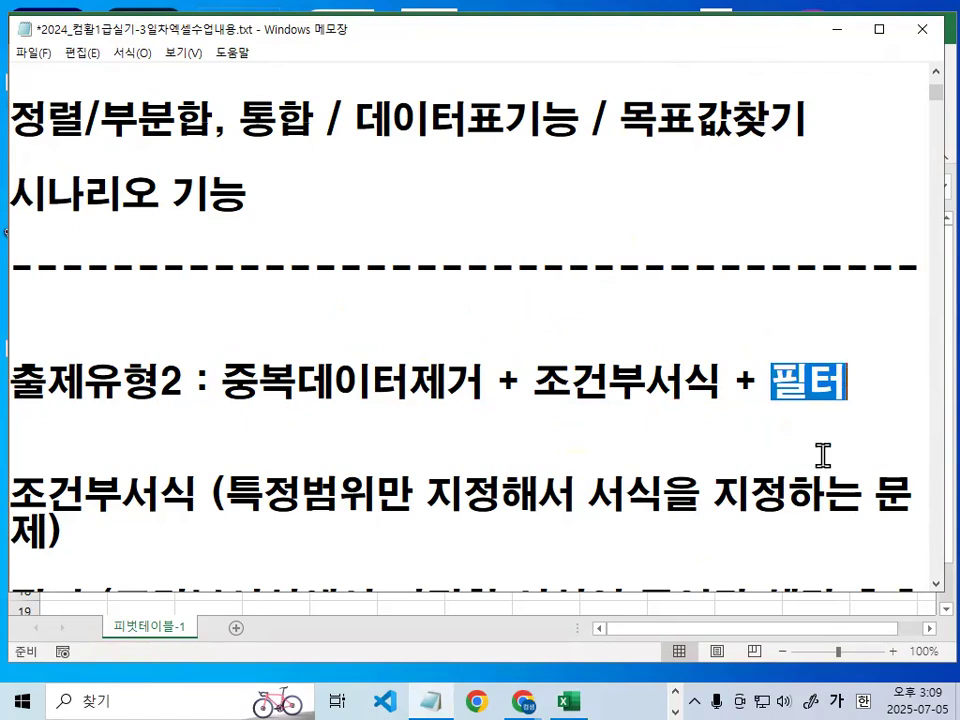
scroll(826, 314, "down", 1)
left_click_drag(226, 381, 678, 381)
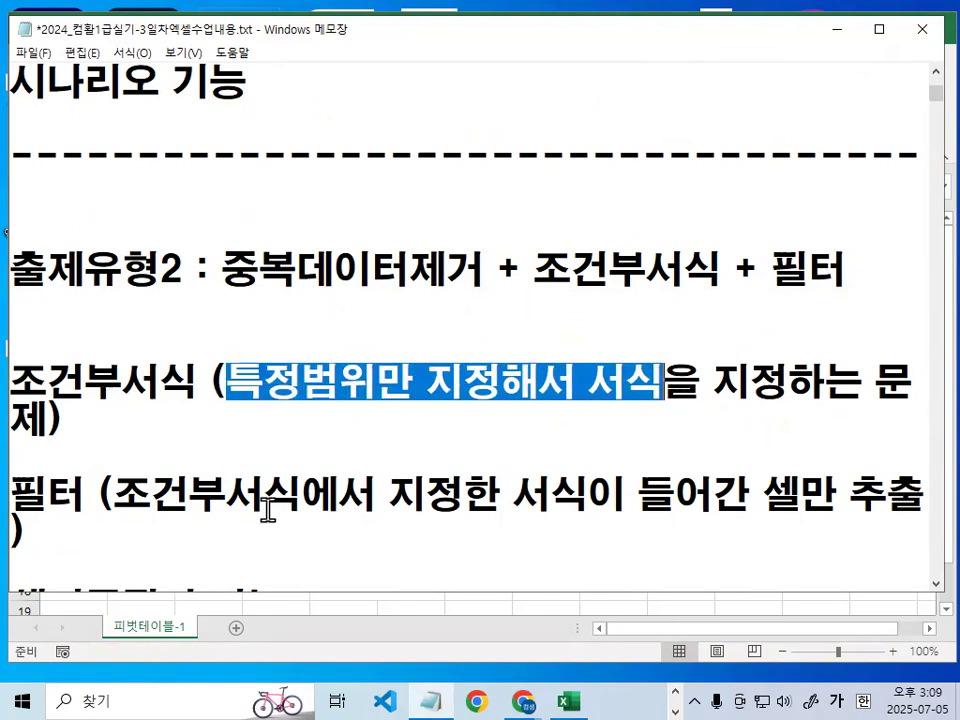
- Pick out 색기준필터 기능, circle its first word with a temporary red pen, and clear the mark
scroll(270, 511, "down", 1)
left_click_drag(20, 490, 289, 492)
key("ctrl+2")
mouse_move(151, 513)
left_mouse_down()
mouse_move(31, 531)
mouse_move(97, 475)
mouse_move(107, 501)
left_mouse_up()
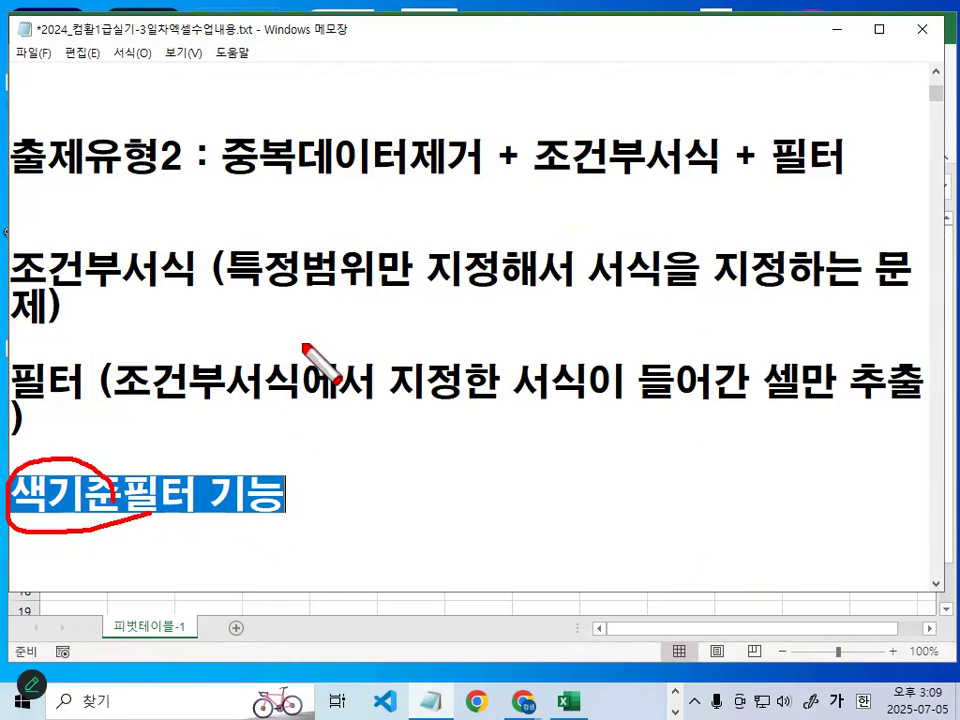
key("Escape")
- Circle 조건부서식 and 필터, link them with red arcs, put a cross and a tick by 중복데이터제거, and clear the marks
left_click_drag(535, 178, 690, 178)
left_click_drag(655, 140, 815, 145)
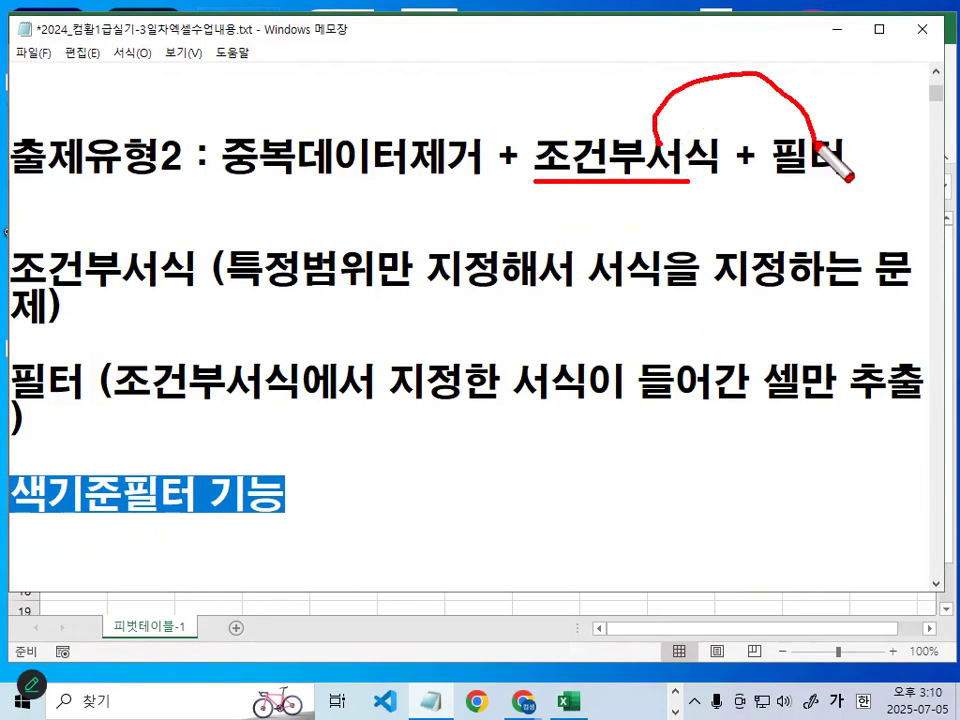
mouse_move(649, 185)
left_mouse_down()
mouse_move(606, 128)
mouse_move(716, 174)
mouse_move(760, 158)
mouse_move(845, 162)
left_mouse_up()
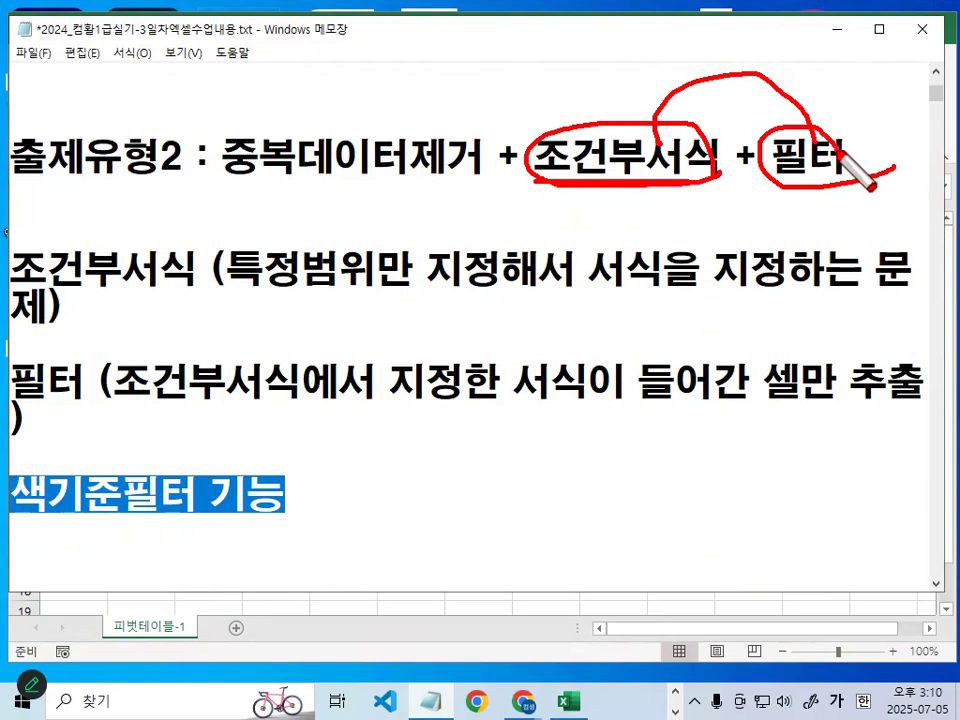
left_click_drag(651, 183, 816, 174)
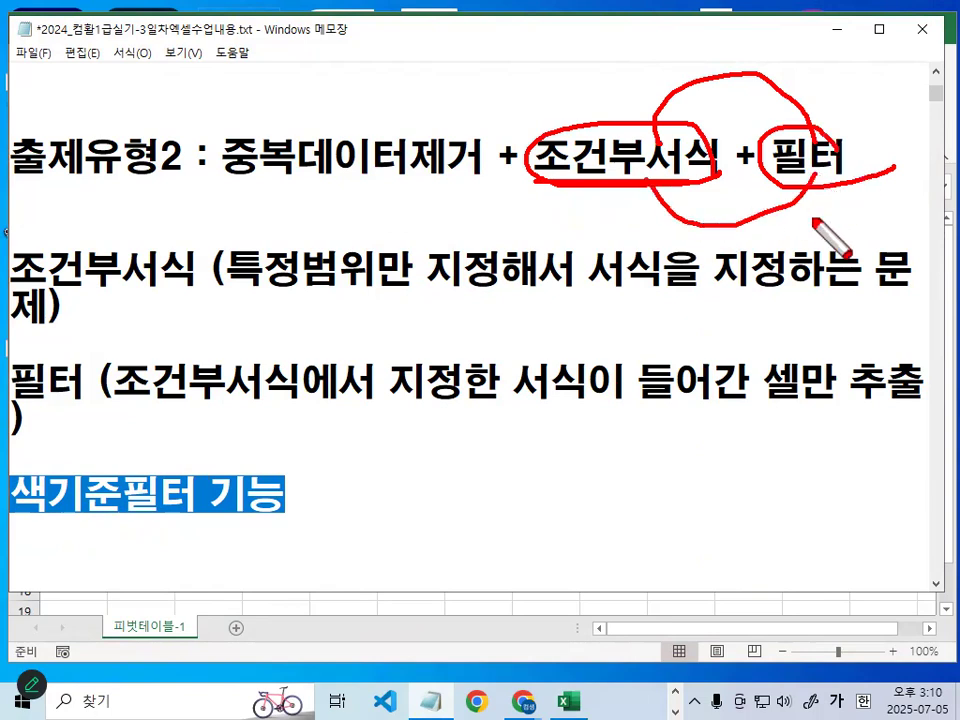
mouse_move(20, 183)
left_mouse_down()
mouse_move(375, 177)
mouse_move(370, 219)
mouse_move(393, 219)
left_mouse_up()
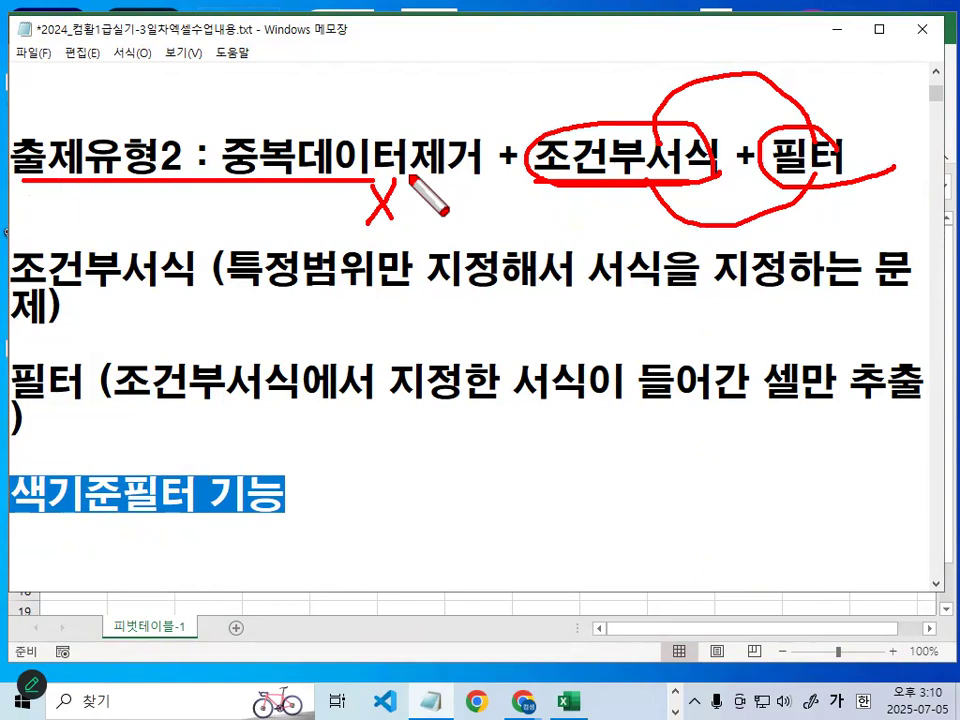
left_click_drag(253, 128, 294, 111)
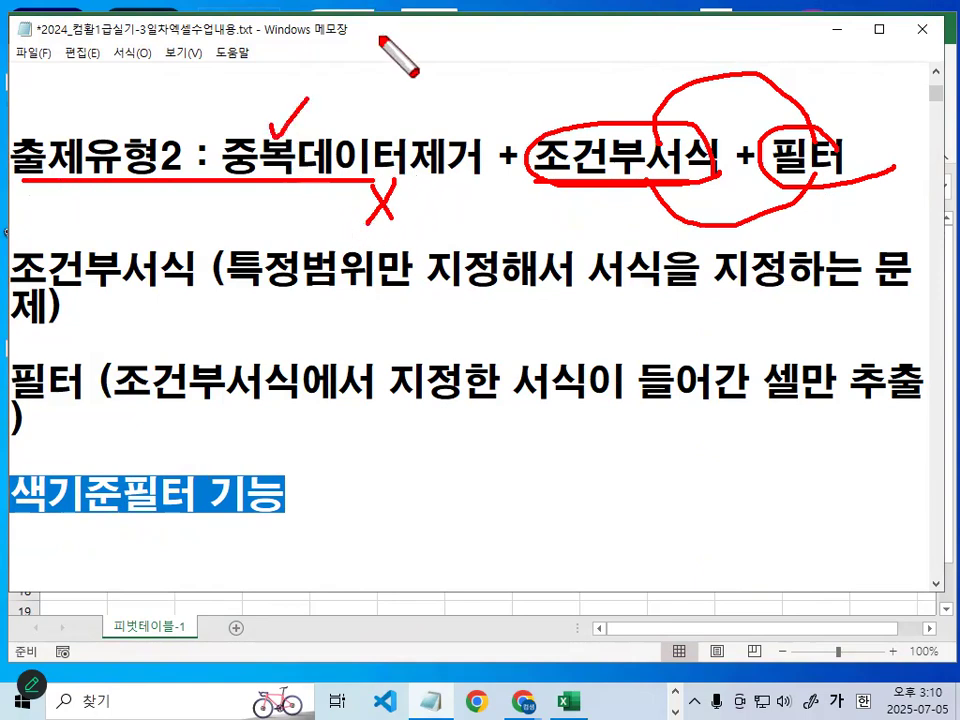
key("Escape")
- Move the bracketed descriptions of 조건부서식 and 필터 onto their own lines and add a blank line above 필터
left_click(216, 268)
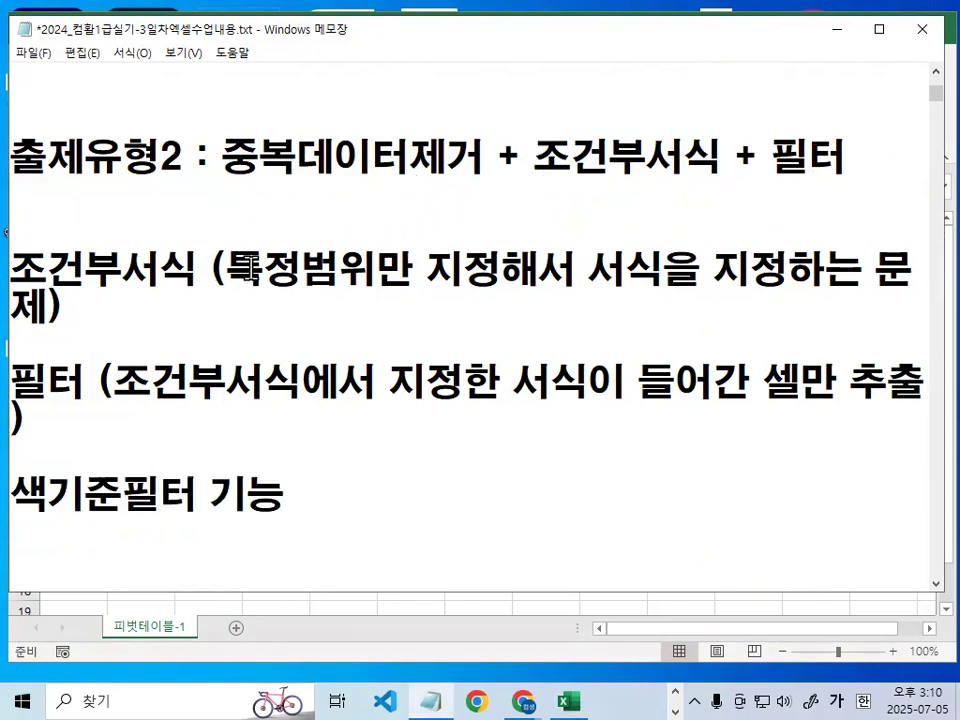
key("Return")
key("Return")
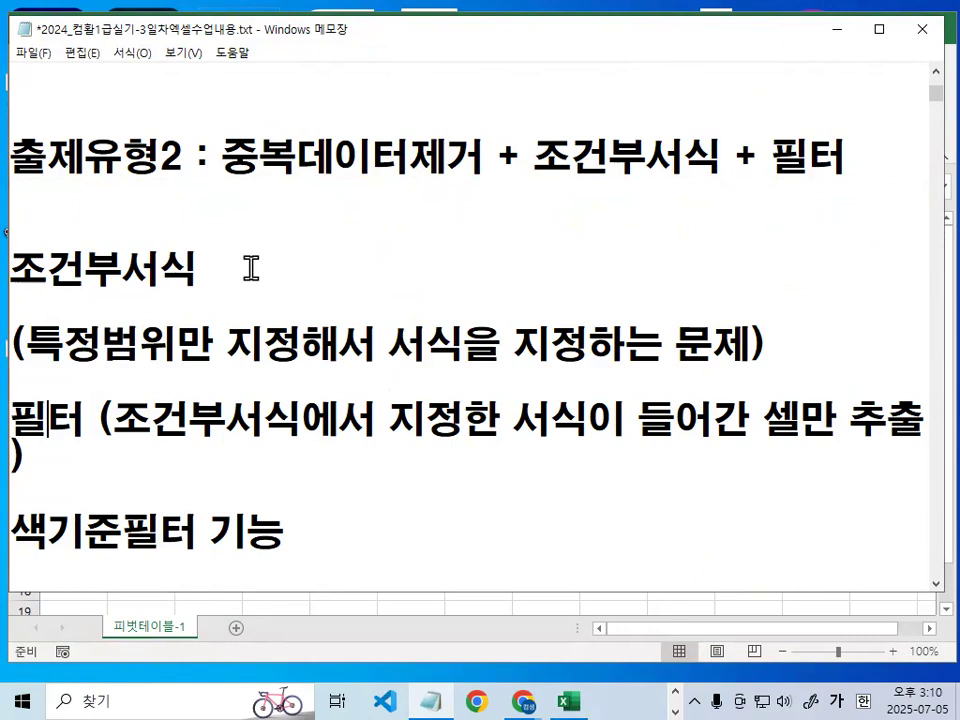
key("Return")
key("Return")
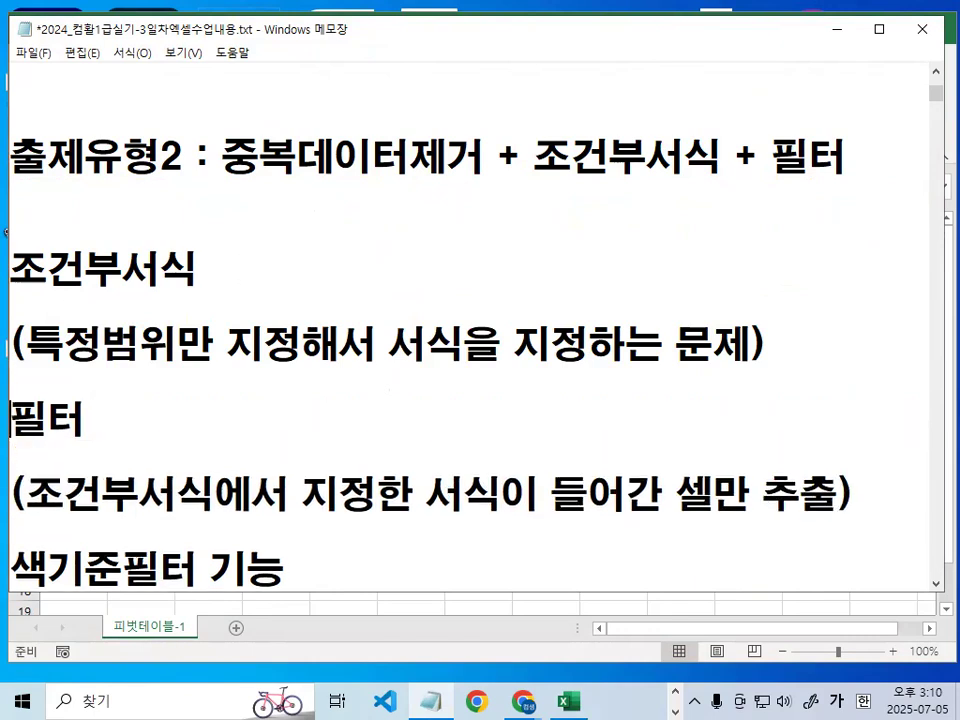
key("Return")
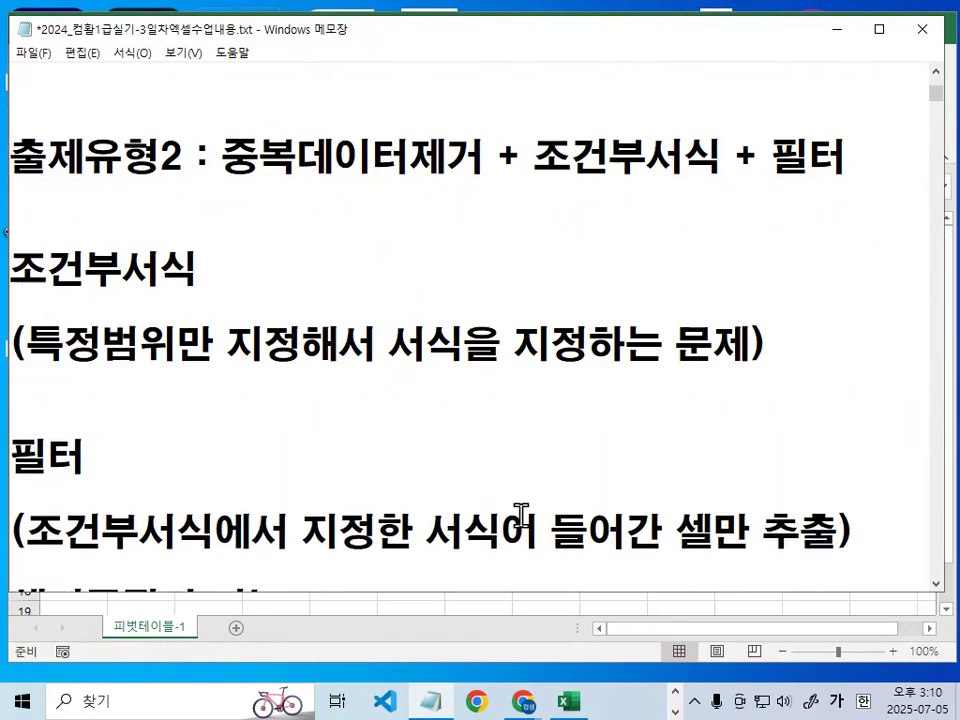
- Underline the three functions of 출제유형2 with a temporary red pen, draw a cross beneath them, and clear the marks
scroll(179, 318, "up", 1)
left_click_drag(247, 296, 787, 292)
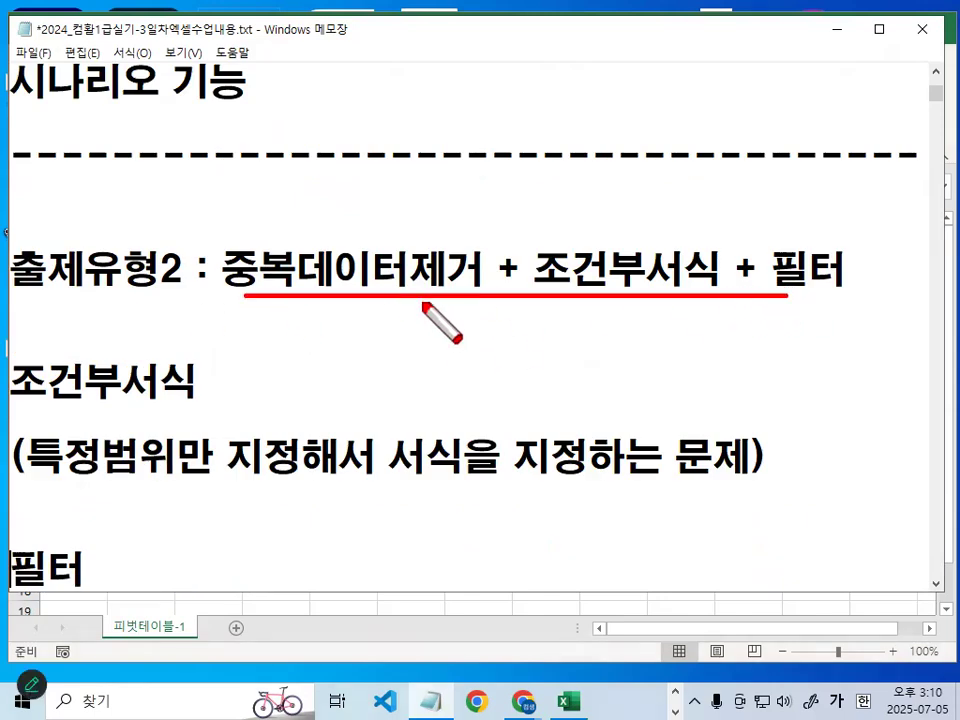
mouse_move(403, 314)
left_mouse_down()
mouse_move(368, 345)
mouse_move(391, 345)
left_mouse_up()
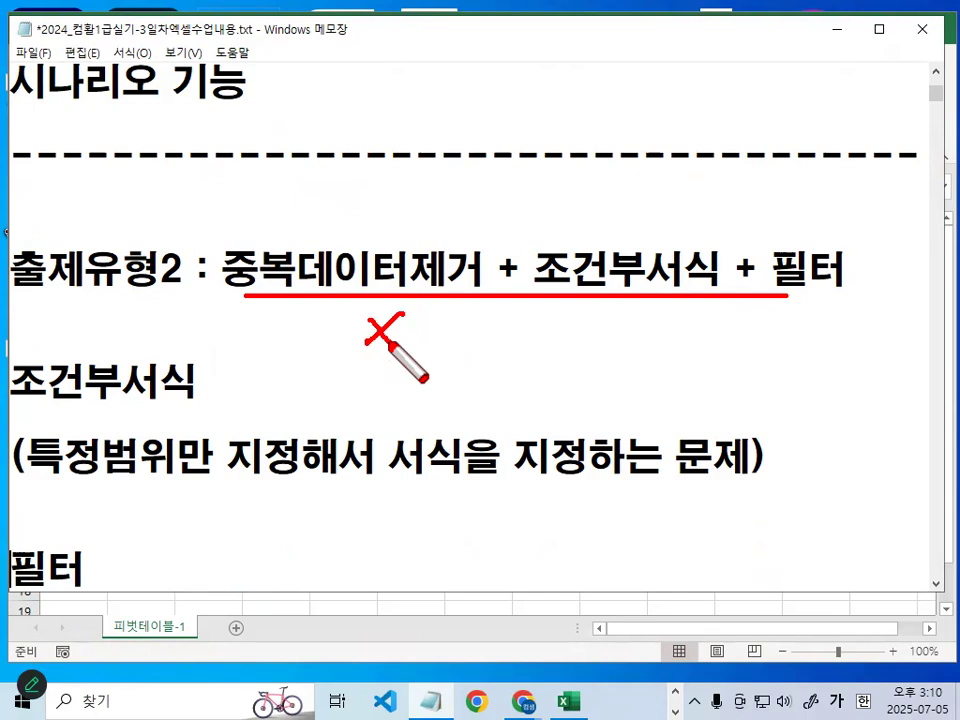
key("Escape")
- Go back to the 출제유형1 section and review its 데이터유효성검사(2문항) line
scroll(368, 366, "up", 3)
scroll(270, 297, "up", 2)
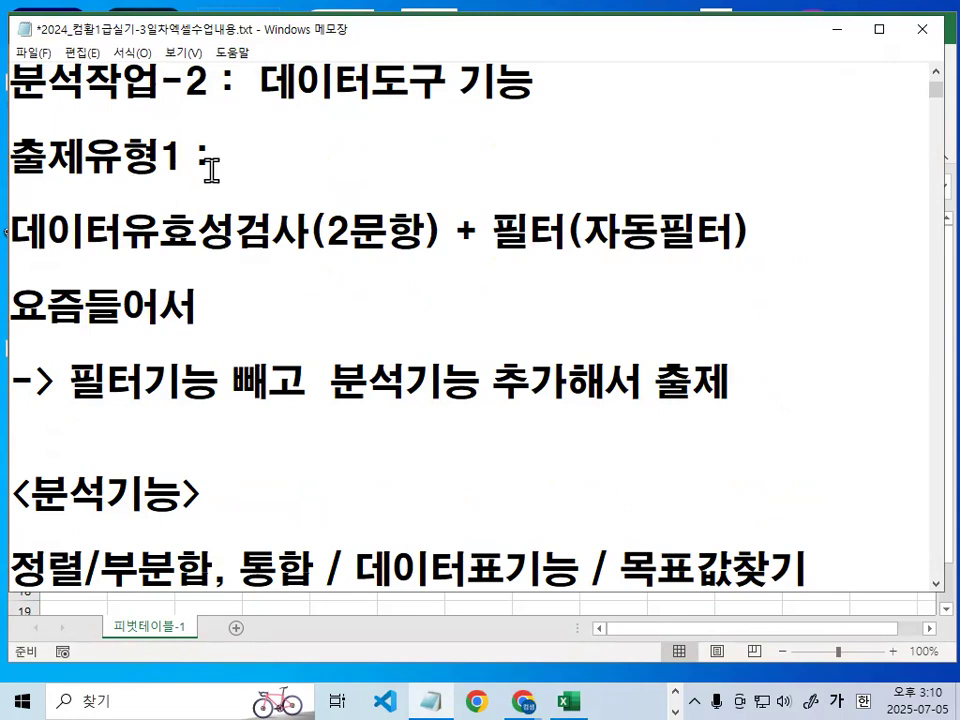
left_click_drag(199, 238, 335, 244)
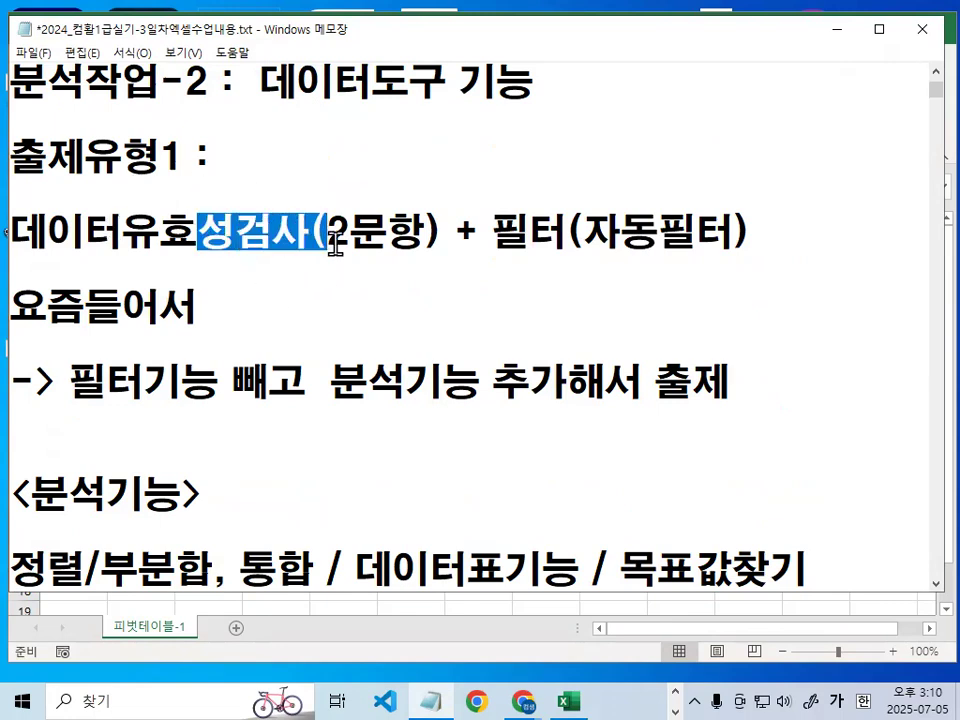
left_click(335, 244)
scroll(316, 292, "down", 1)
scroll(300, 297, "up", 3)
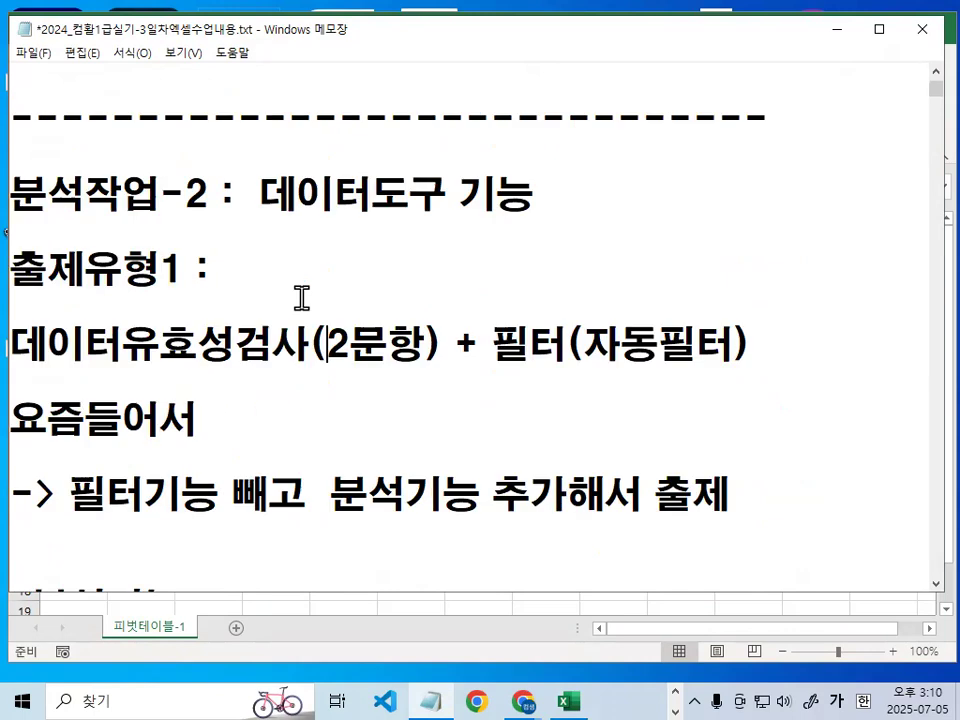
- Underline, circle and tick 피벗테이블 in the 1번문제 line with a temporary red pen, and clear the marks
key("ctrl+2")
mouse_move(197, 286)
left_mouse_down()
mouse_move(388, 286)
mouse_move(200, 286)
mouse_move(330, 284)
left_mouse_up()
left_click_drag(278, 213, 328, 191)
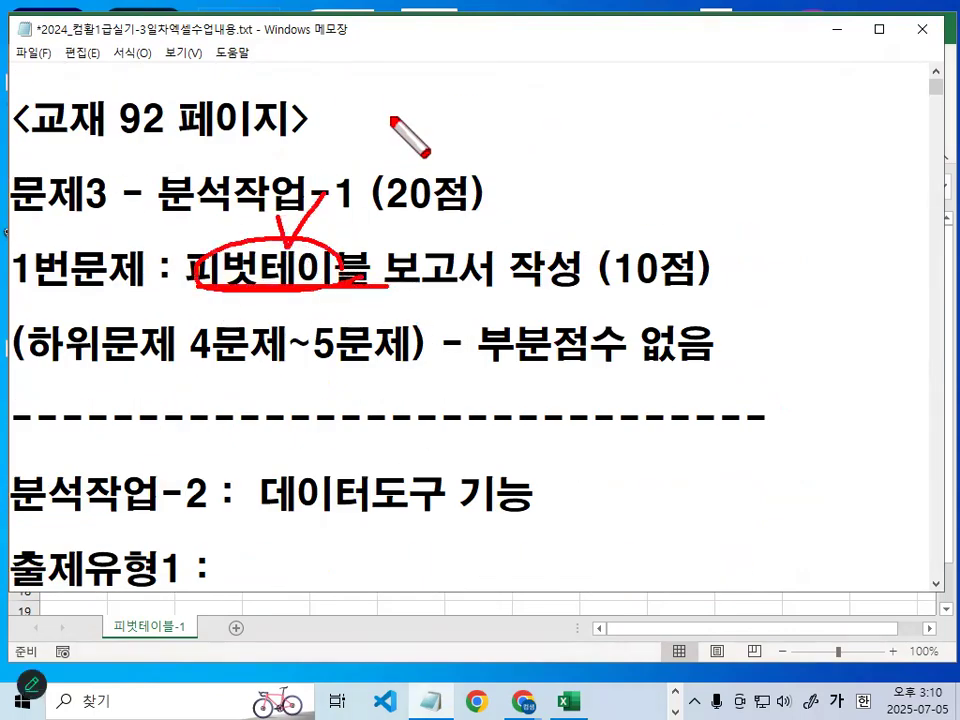
key("Escape")
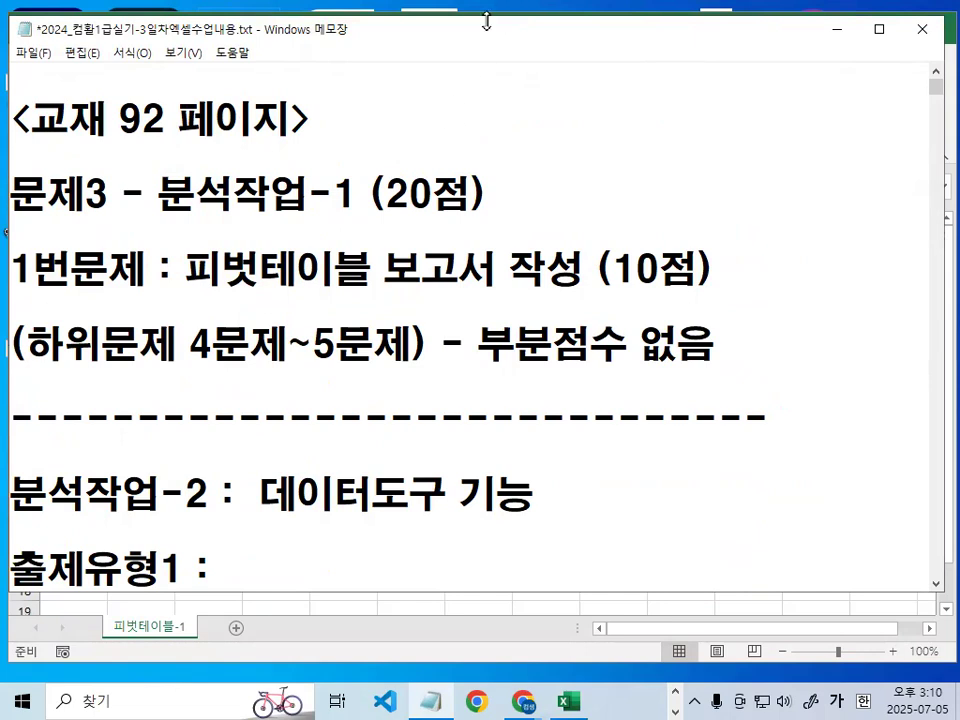
- Add a dashed divider above the <피벗테이블 보고서 작성시> heading and delete the dashed divider beneath it
scroll(378, 279, "down", 8)
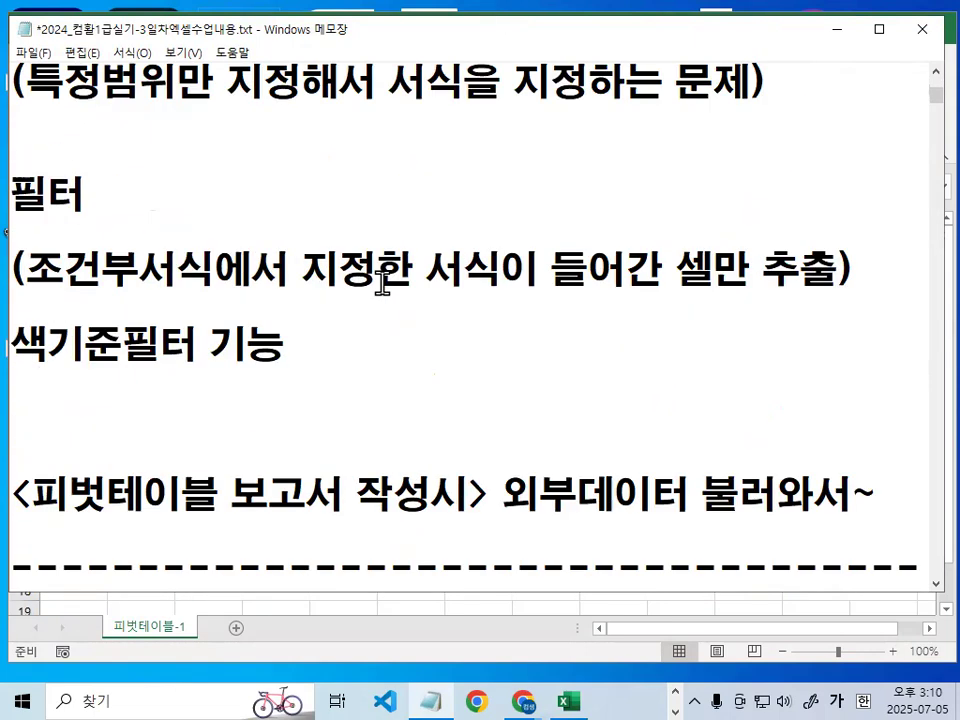
scroll(369, 287, "up", 1)
left_click(225, 217)
type("--------------------------------------")
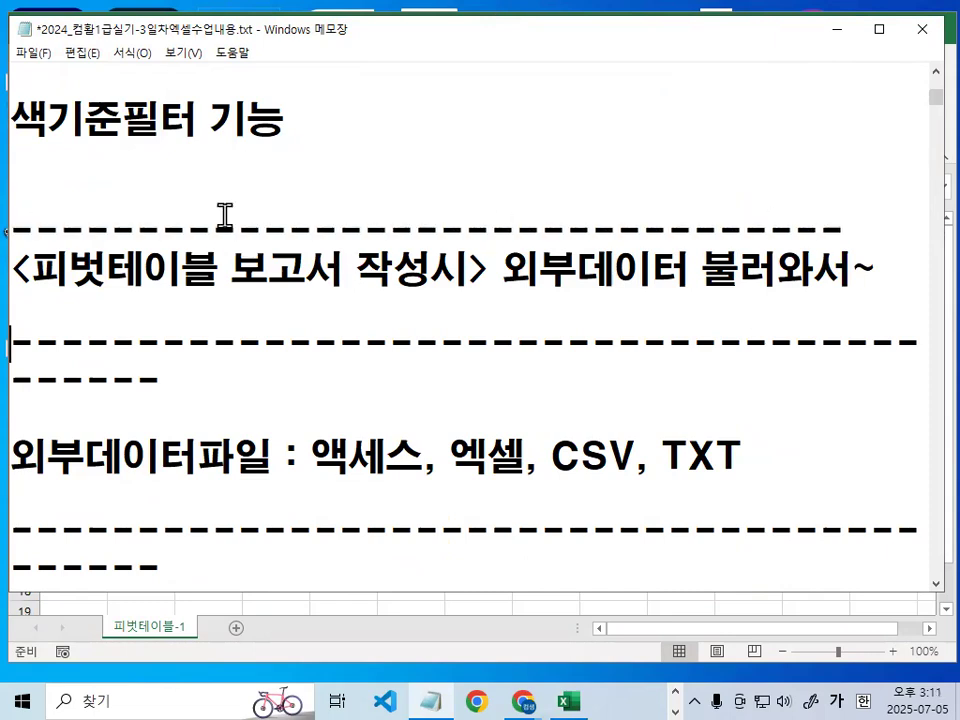
key("Up")
key("shift+Down")
key("shift+Down")
key("Delete")
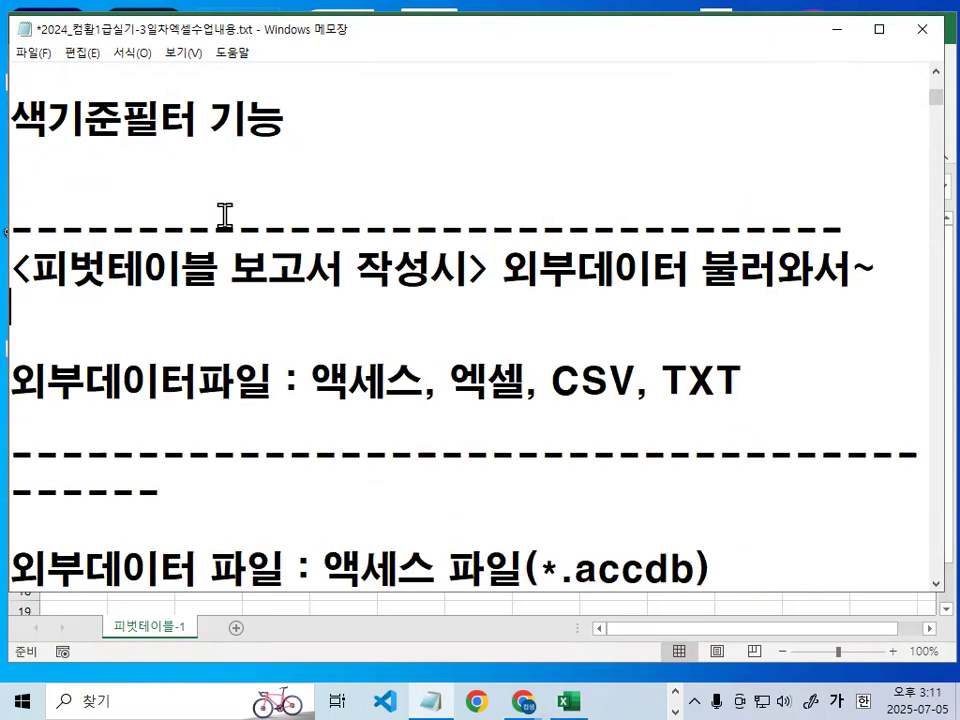
- Delete the dashed divider below the 외부데이터파일 line and put blank lines in its place
key("Up")
key("Return")
key("shift+Down")
key("shift+Down")
key("Delete")
key("Return")
key("Return")
key("Return")
key("Return")
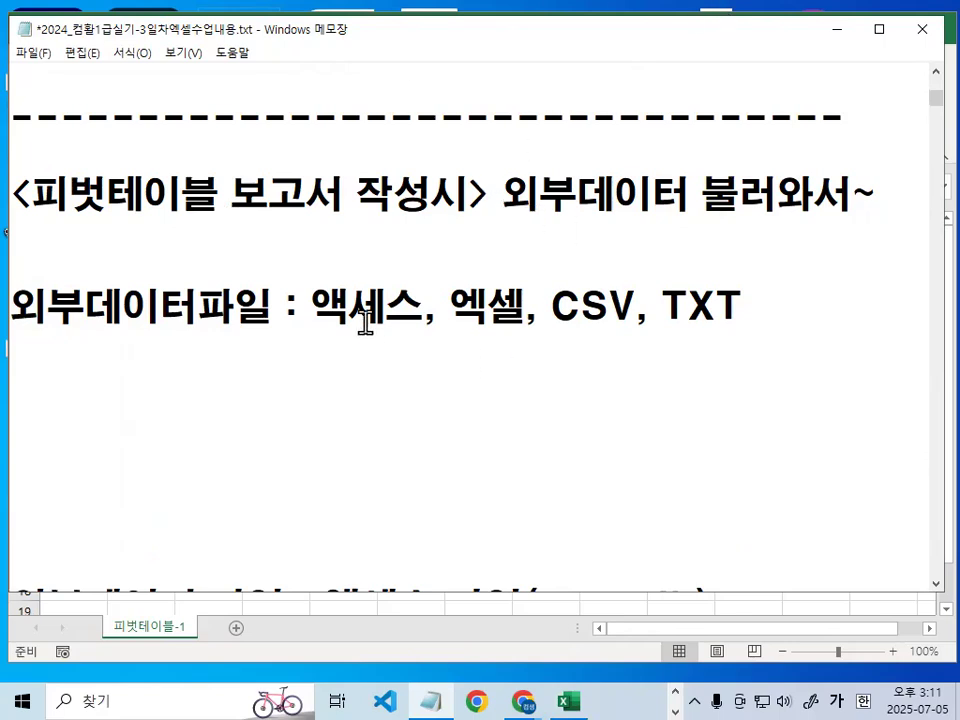
- Pick out 액세스 in the 외부데이터파일 line, circle it with a temporary red pen, and clear the mark
mouse_move(310, 306)
left_mouse_down()
mouse_move(436, 297)
mouse_move(363, 327)
mouse_move(354, 280)
mouse_move(408, 316)
left_mouse_up()
key("ctrl+2")
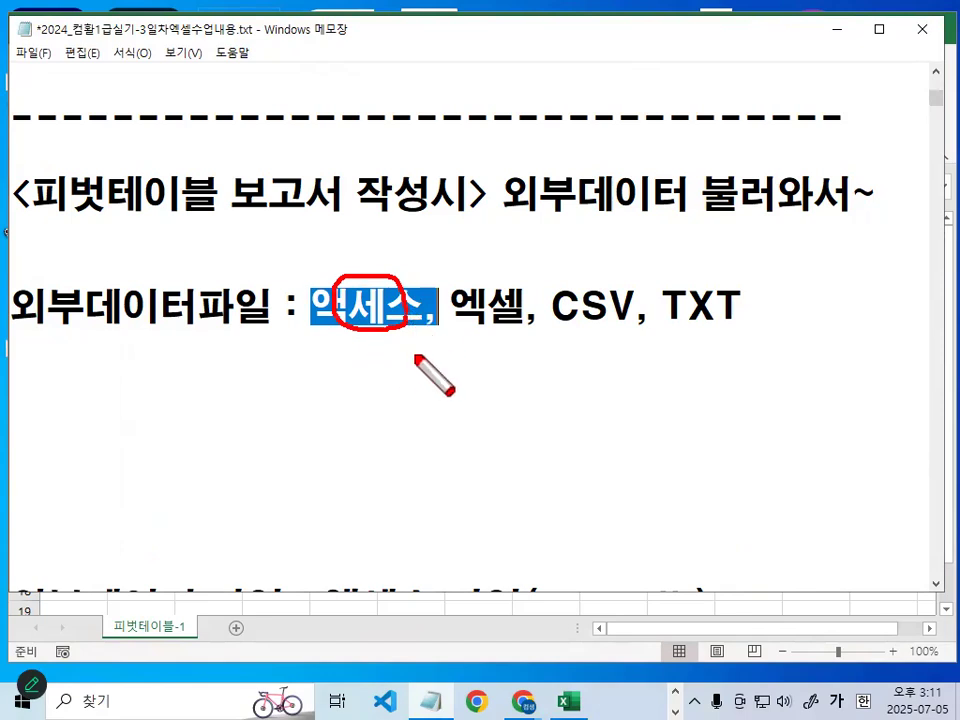
key("Escape")
- Insert (테이블안에 필드) after 액세스 and move 엑셀, CSV, TXT to a new line, with extra blank lines in the notes
left_click(425, 318)
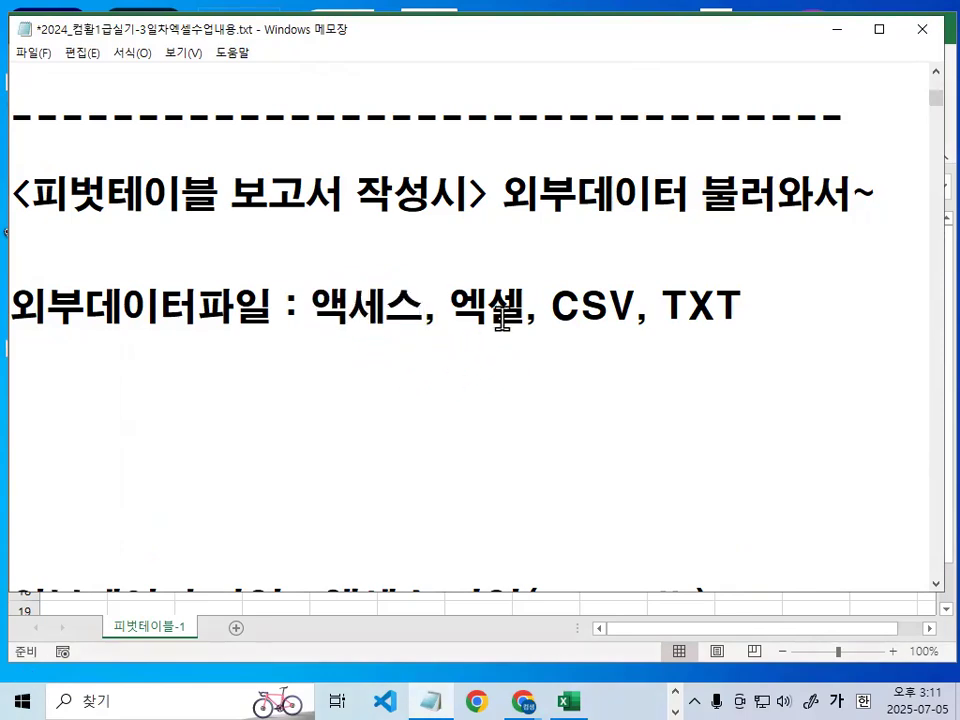
type("(테이블")
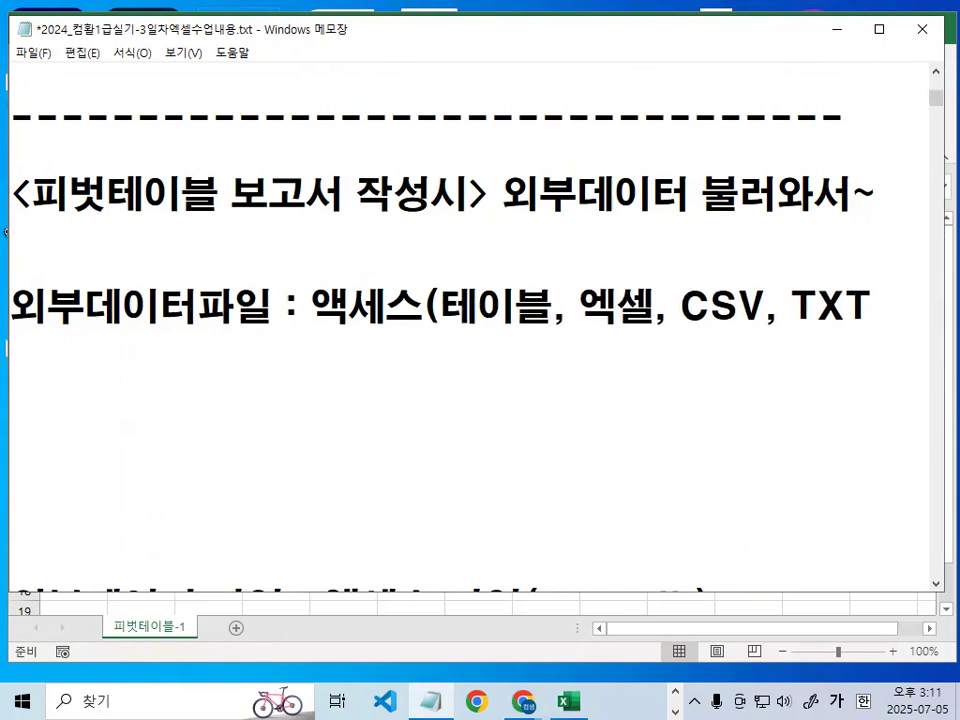
type("안에 ")
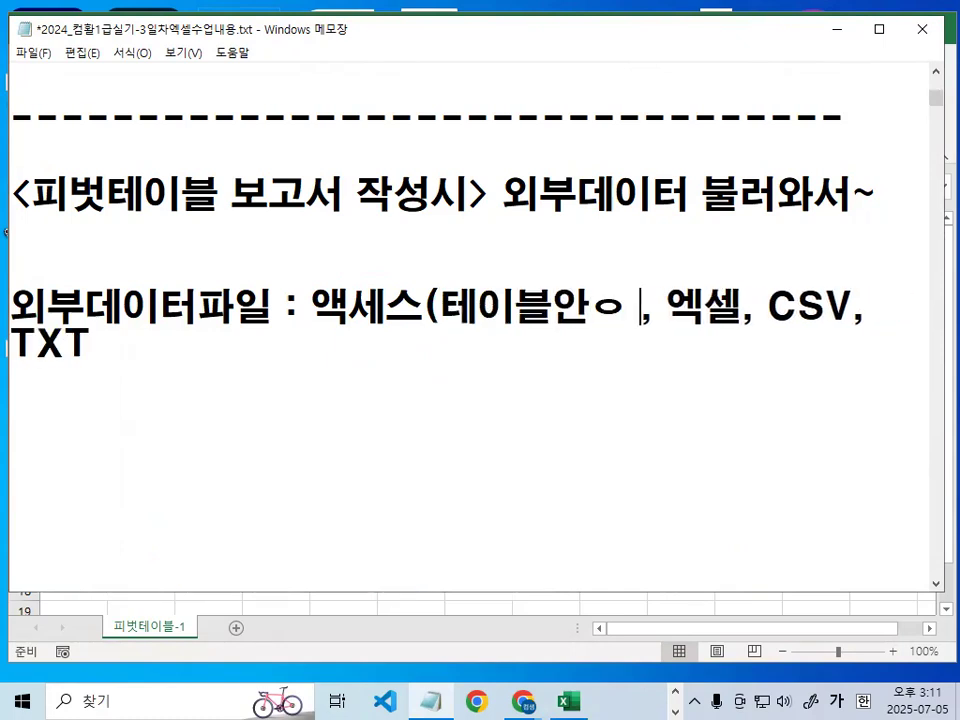
type("필드)")
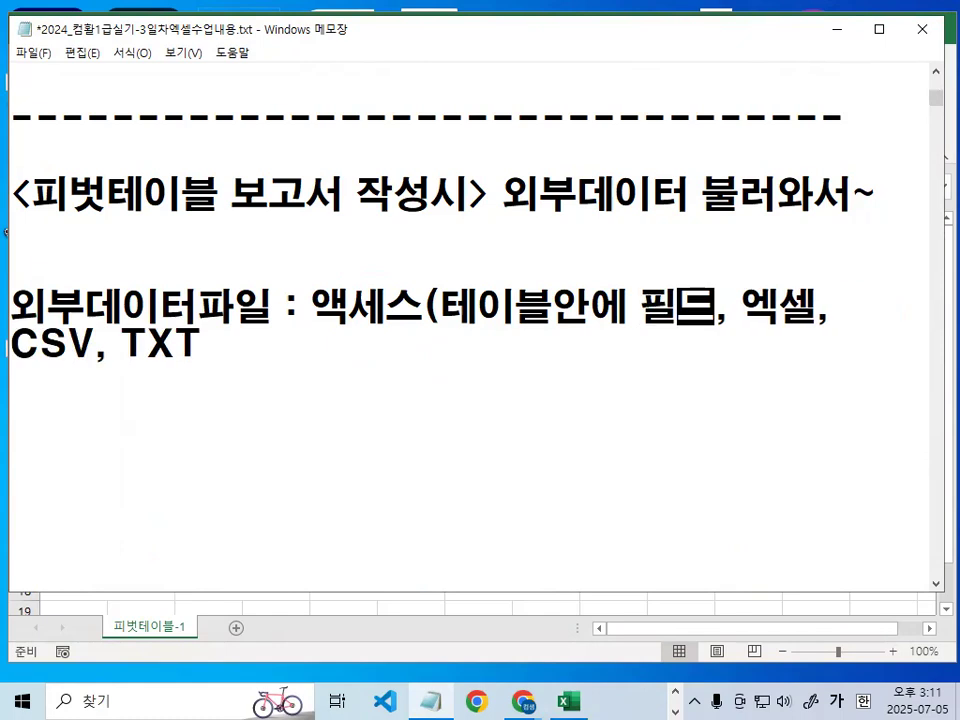
key("Return")
key("Delete")
key("Delete")
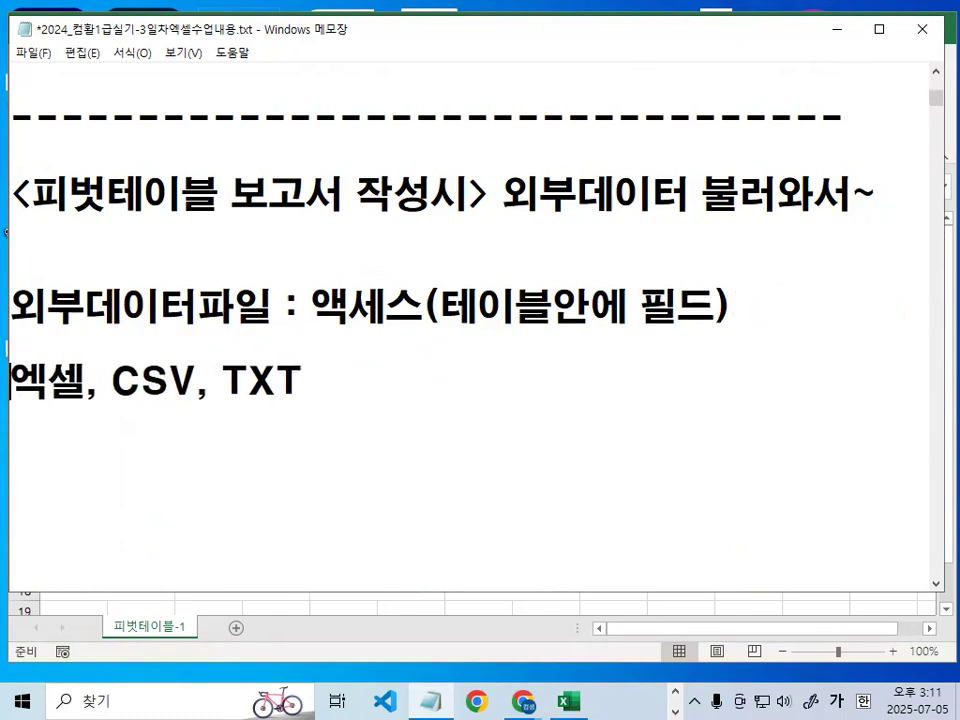
key("Return")
key("Return")
key("Return")
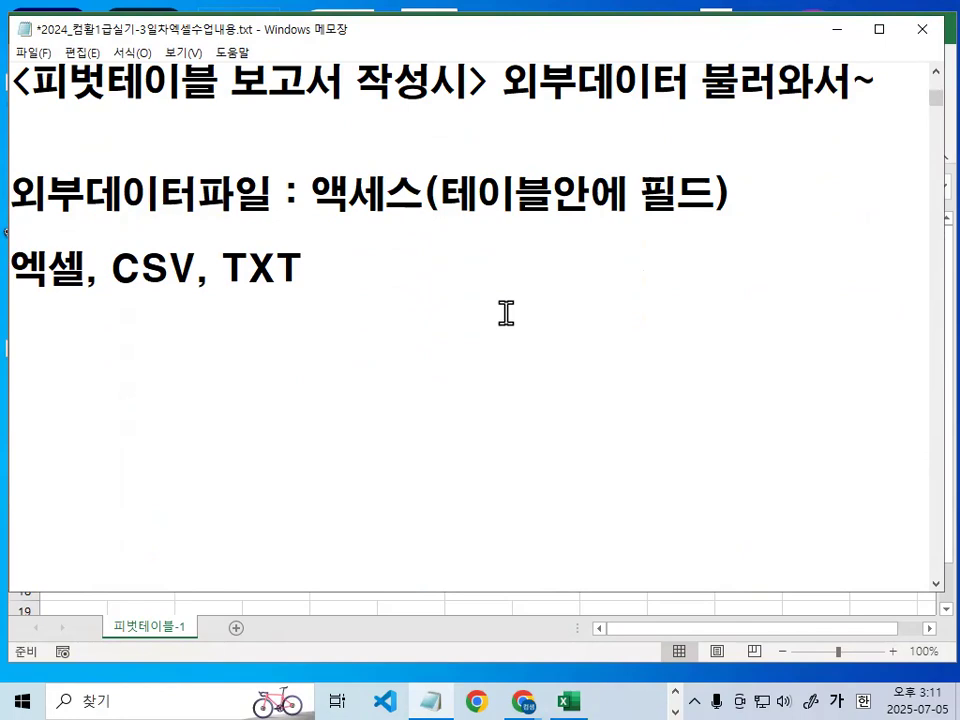
- Underline 액세스(테이블안에 필드) and tick it with a temporary red pen, and clear the marks
left_click_drag(318, 222, 698, 222)
left_click_drag(276, 152, 331, 126)
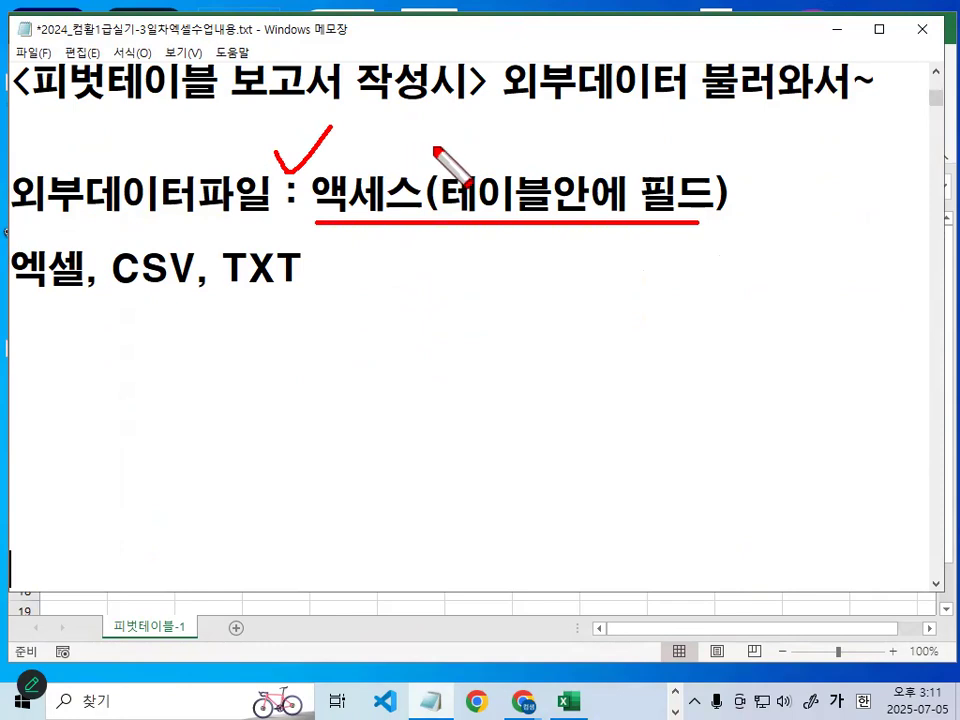
key("Escape")
- Insert (특정시트 데이터) after 엑셀 and add an extra space before CSV
left_click(84, 270)
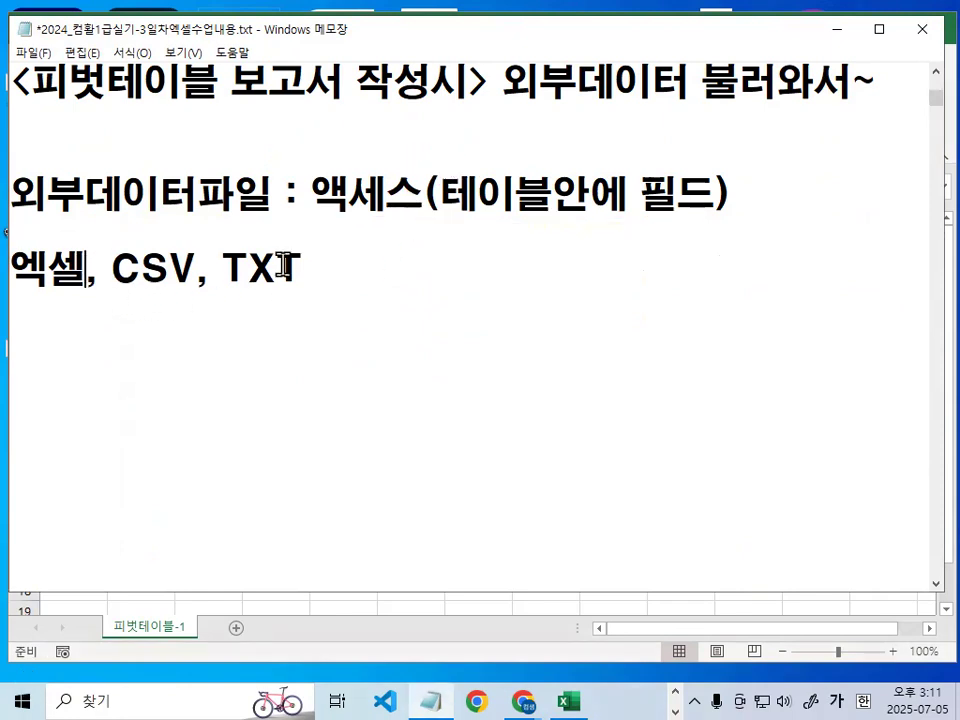
type("(특정시트 데이터)")
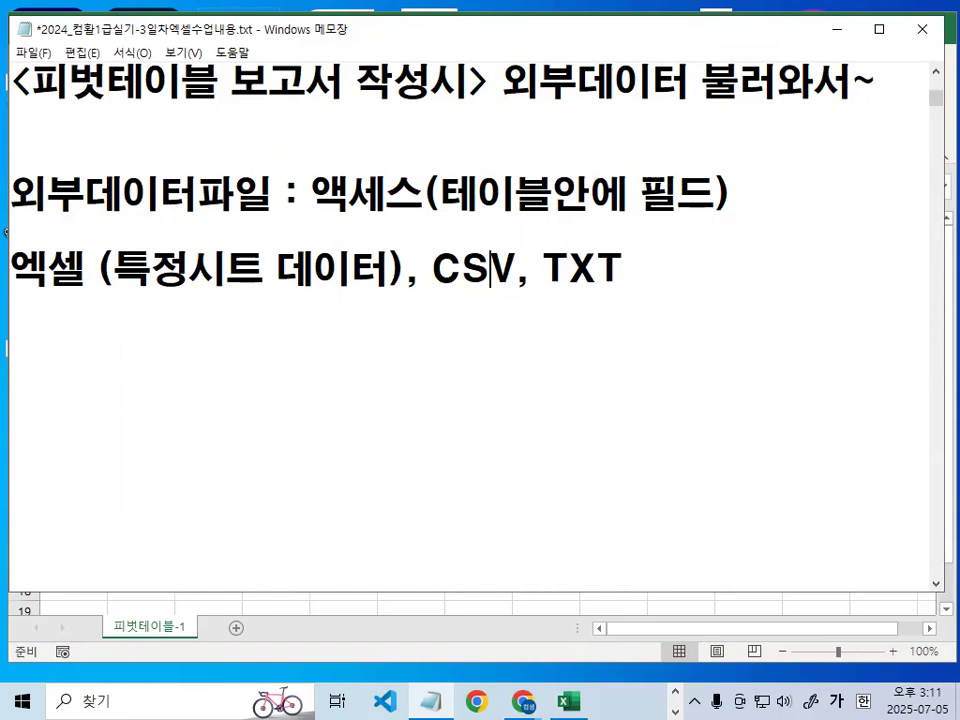
key("Left")
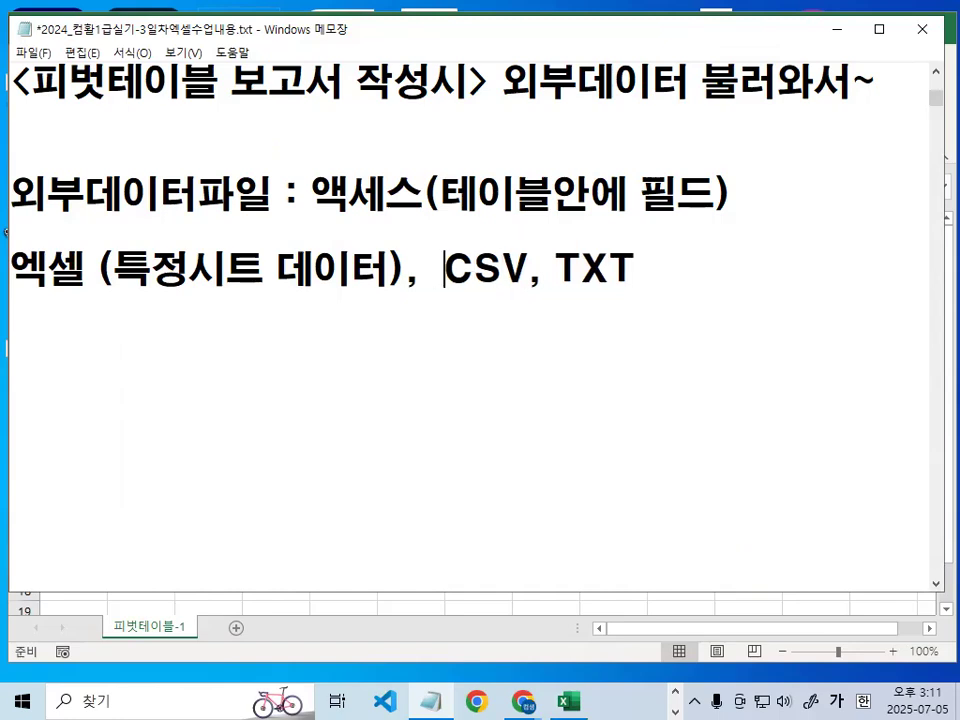
- Move CSV, TXT to its own line, append : 텍스트파일, and remove the comma after (특정시트 데이터)
key("Return")
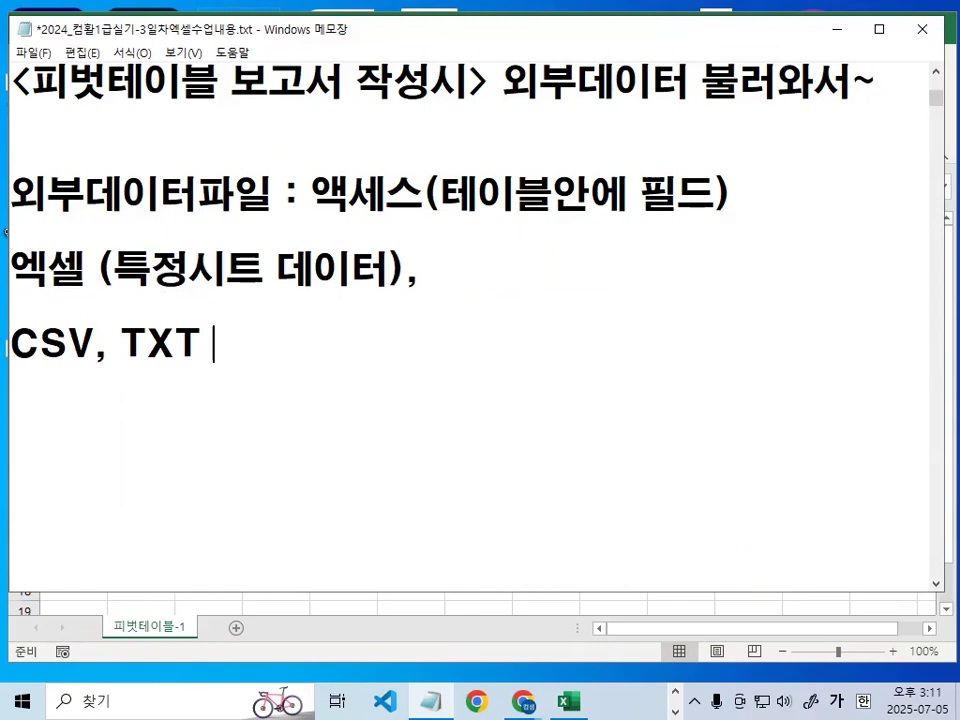
type("텍스타프ㅇ")
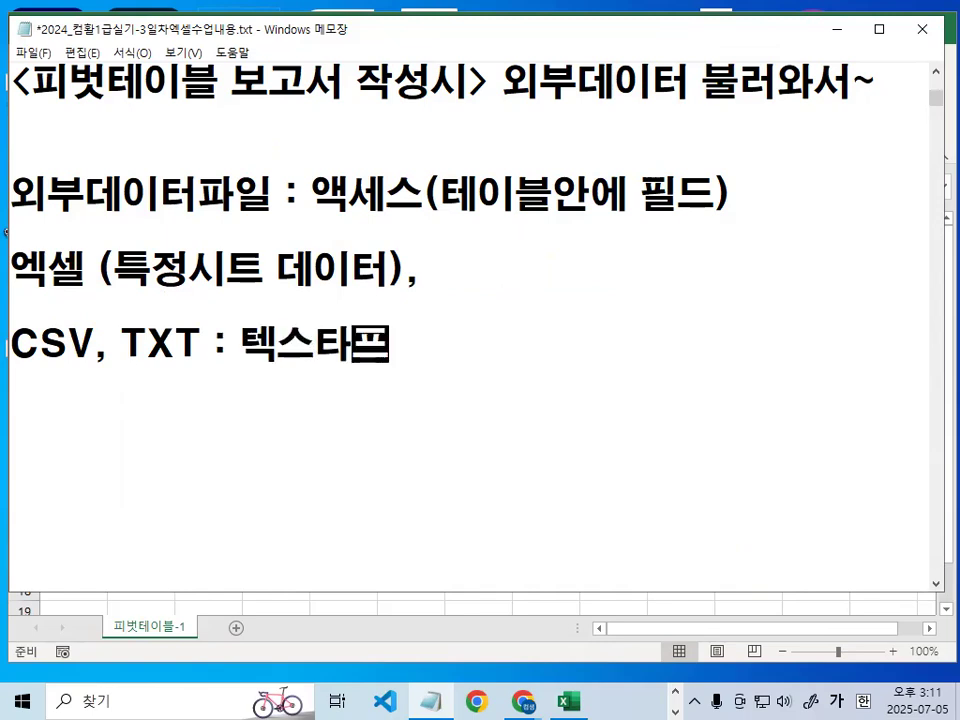
key("BackSpace")
key("BackSpace")
key("BackSpace")
type("ㅊ")
key("BackSpace")
type("ㅊ")
key("BackSpace")
type("트파일")
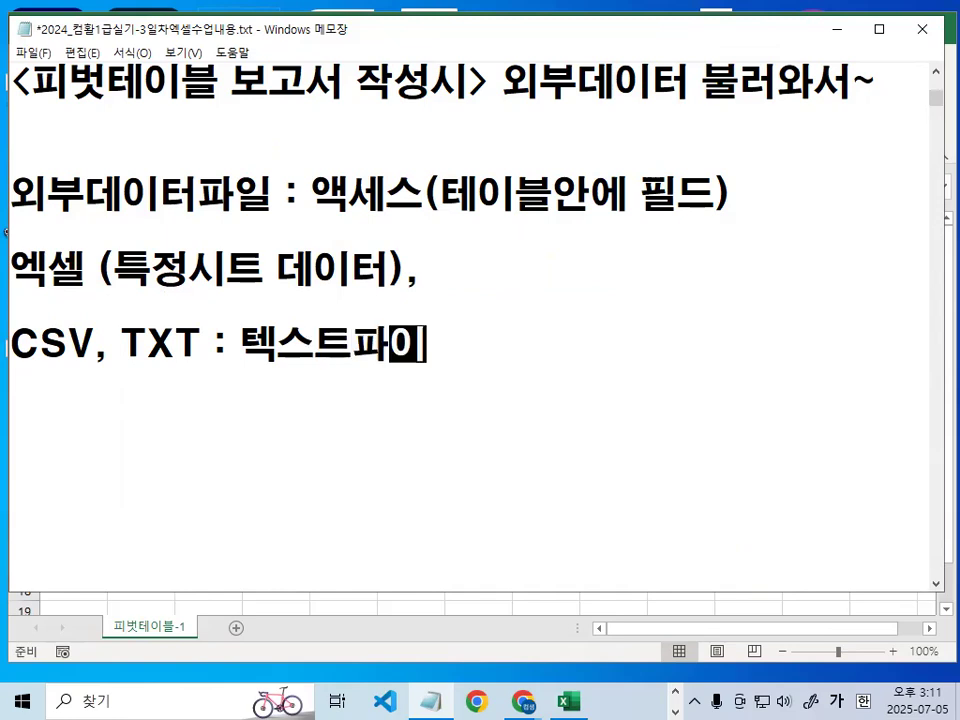
key("Left")
key("Left")
key("Left")
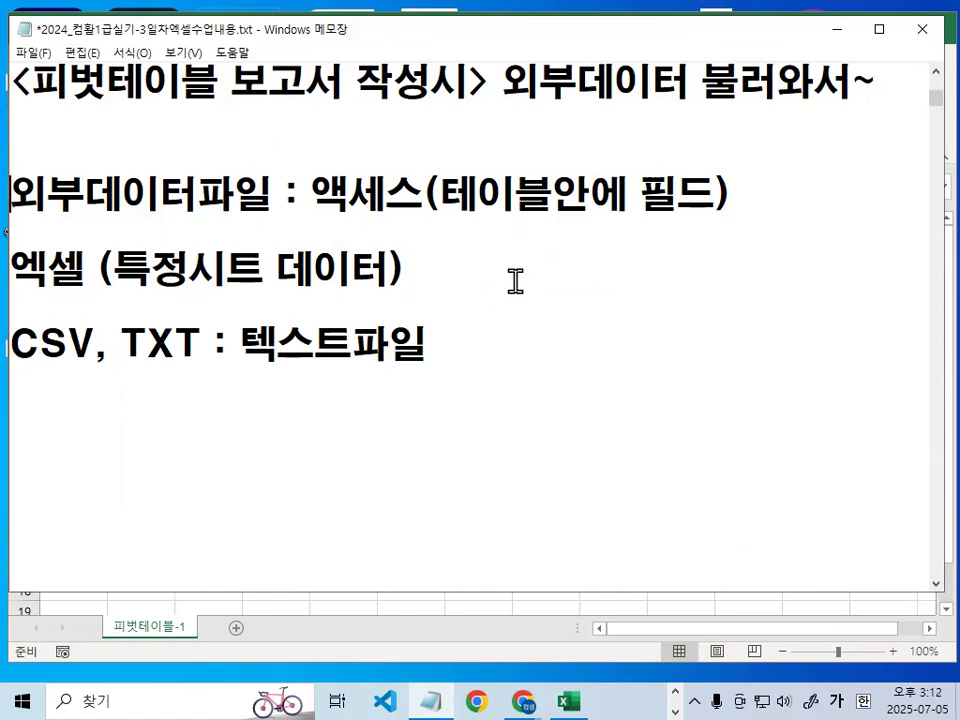
- Underline 액세스, 엑셀, CSV, TXT and 텍스트파일 with a temporary red pen, circle CSV, TXT, add X and O marks below, and clear everything
key("ctrl+2")
left_click_drag(410, 218, 425, 212)
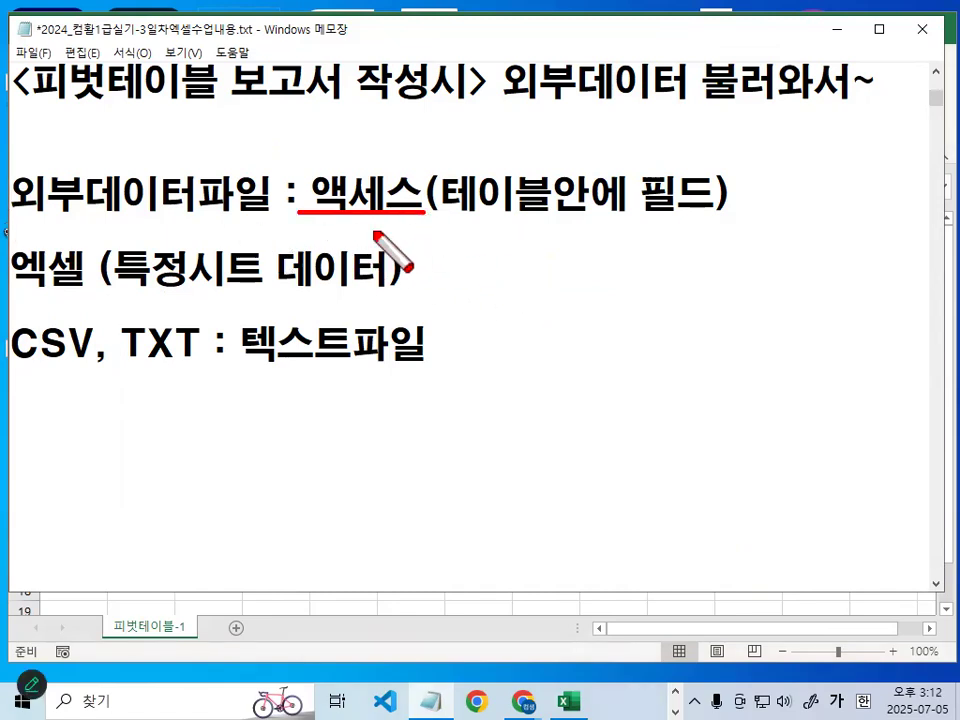
left_click_drag(22, 298, 102, 298)
left_click_drag(20, 366, 64, 366)
mouse_move(22, 312)
left_mouse_down()
mouse_move(27, 324)
mouse_move(42, 308)
left_mouse_up()
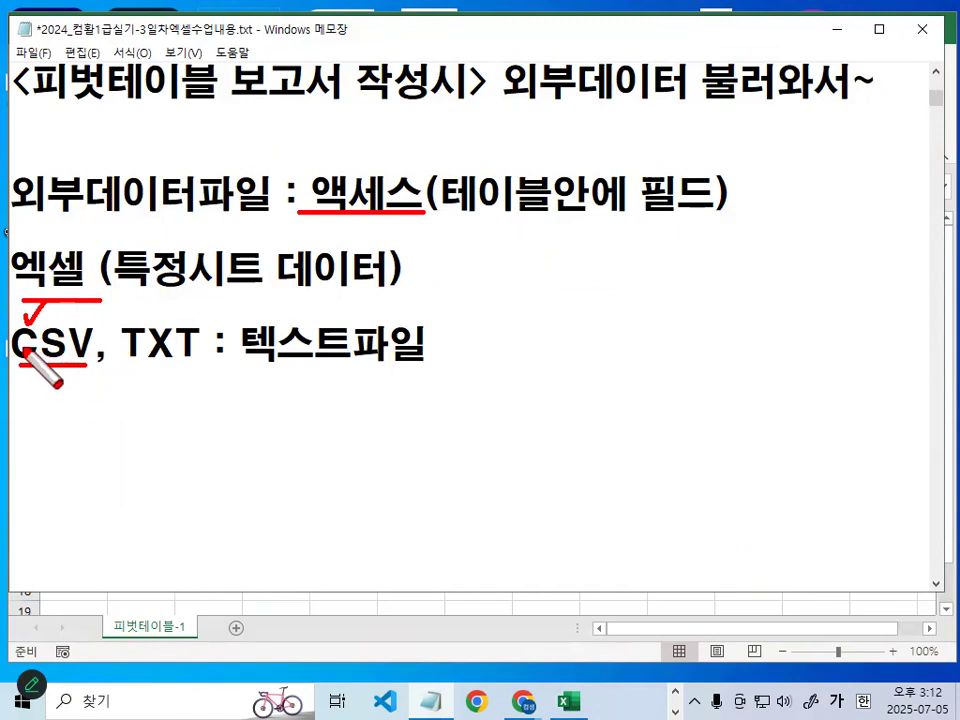
mouse_move(58, 355)
left_mouse_down()
mouse_move(88, 365)
mouse_move(437, 366)
left_mouse_up()
mouse_move(180, 367)
left_mouse_down()
mouse_move(26, 371)
mouse_move(113, 306)
mouse_move(183, 353)
left_mouse_up()
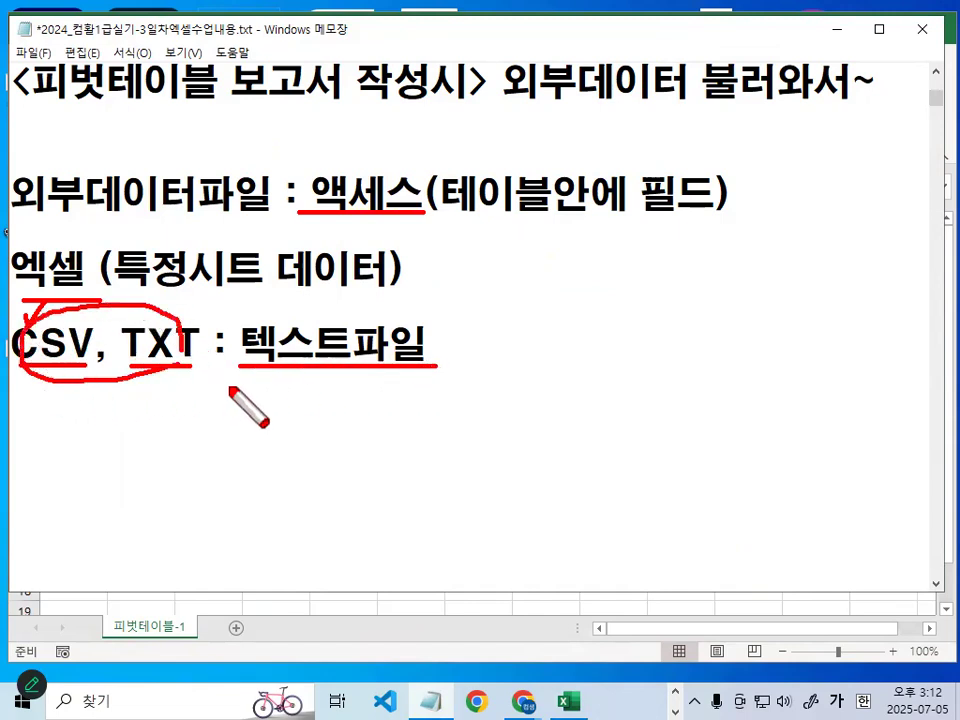
mouse_move(214, 391)
left_mouse_down()
mouse_move(192, 416)
mouse_move(274, 427)
mouse_move(321, 375)
left_mouse_up()
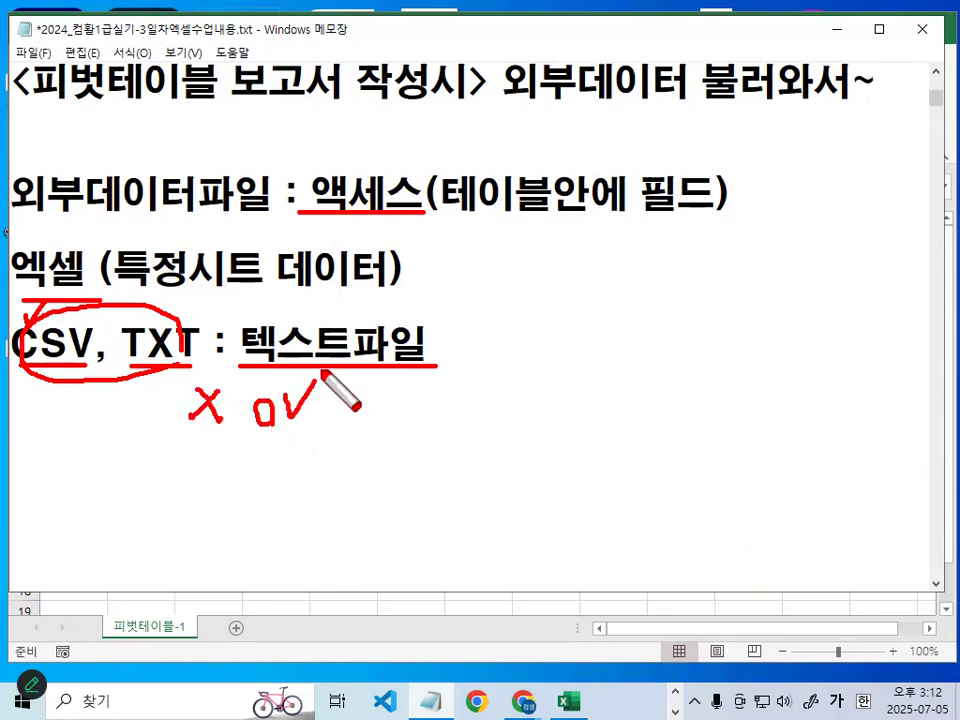
key("Escape")
- Highlight 액세스 in the 외부데이터파일 line, underline it and 엑셀 with a temporary red pen, and clear the marks
left_click(315, 199)
left_click_drag(315, 197, 408, 192)
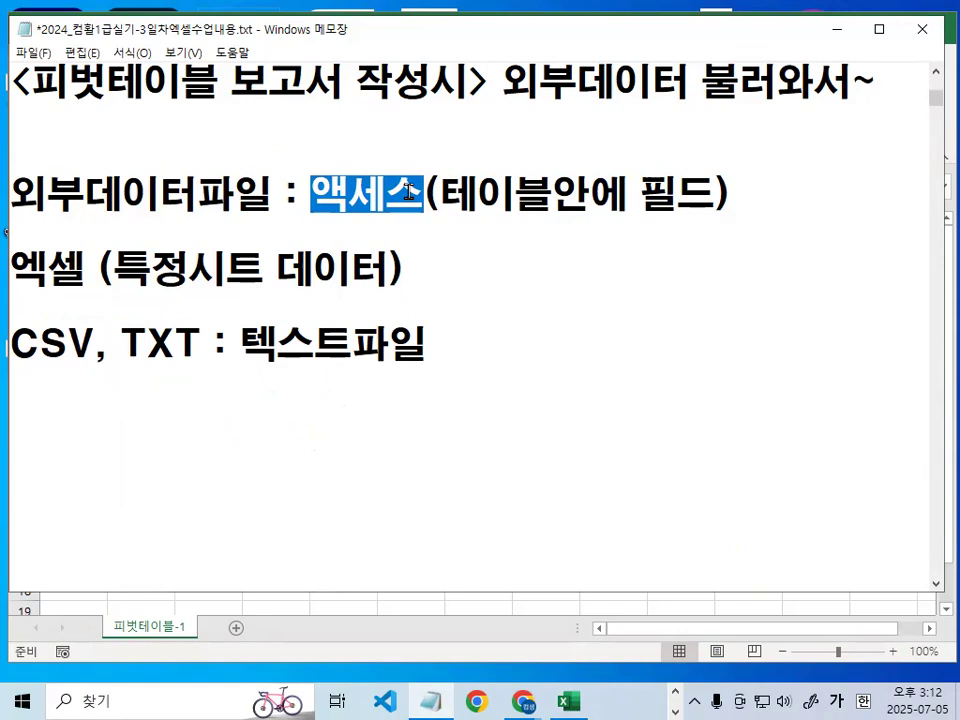
left_click_drag(345, 211, 476, 211)
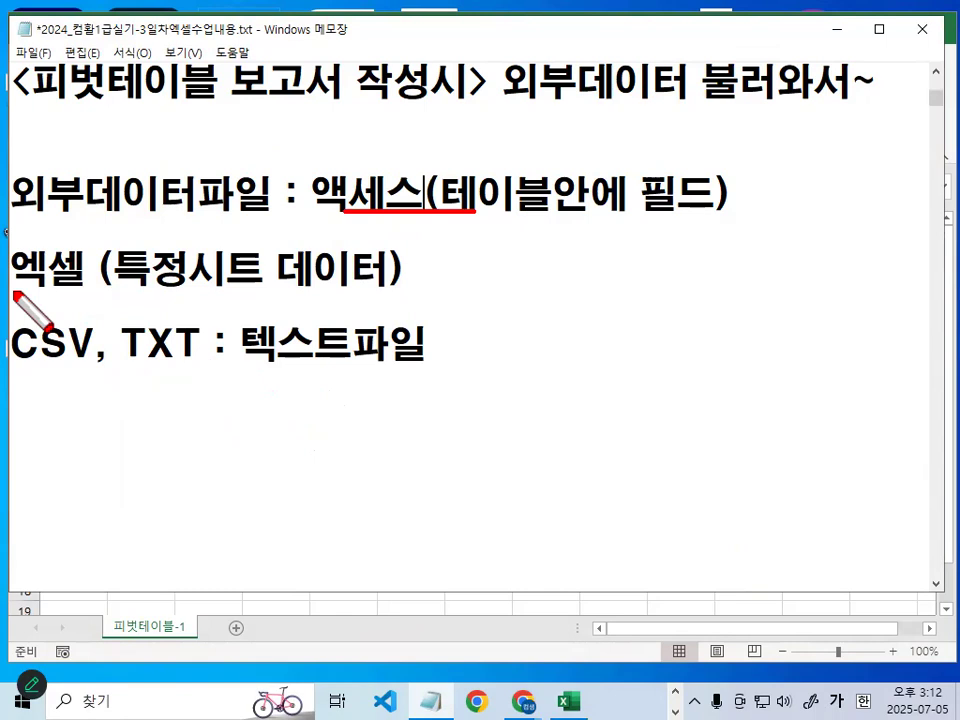
left_click_drag(14, 294, 82, 292)
left_click_drag(12, 294, 100, 294)
key("Escape")
- Add extra blank lines below the CSV, TXT : 텍스트파일 line and place the cursor among them
scroll(289, 315, "up", 1)
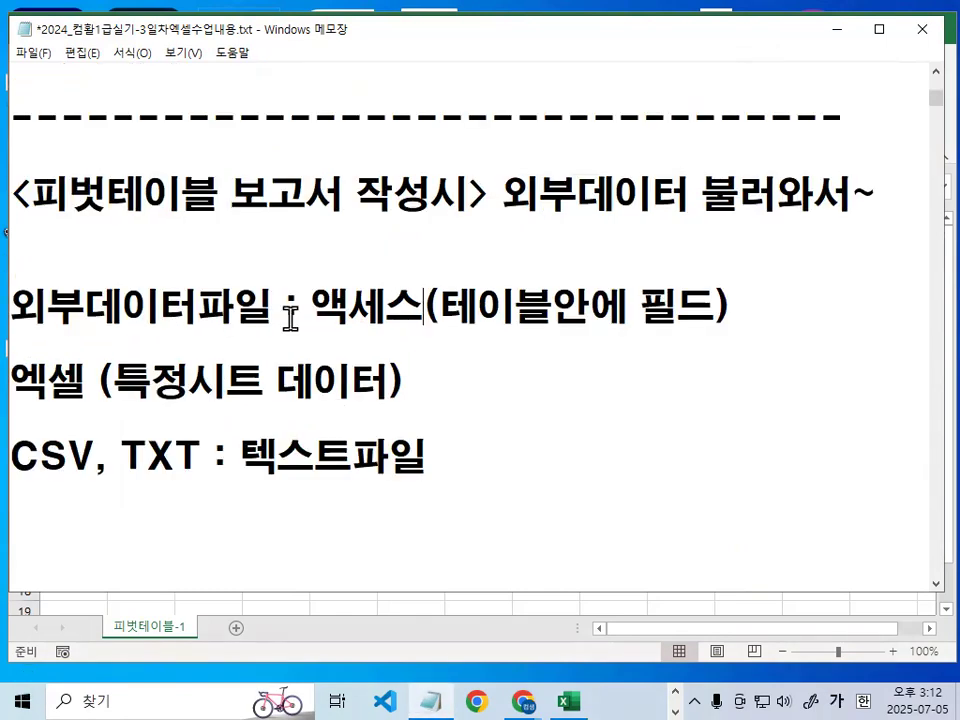
scroll(290, 318, "down", 2)
left_click(239, 234)
key("Return")
key("BackSpace")
key("BackSpace")
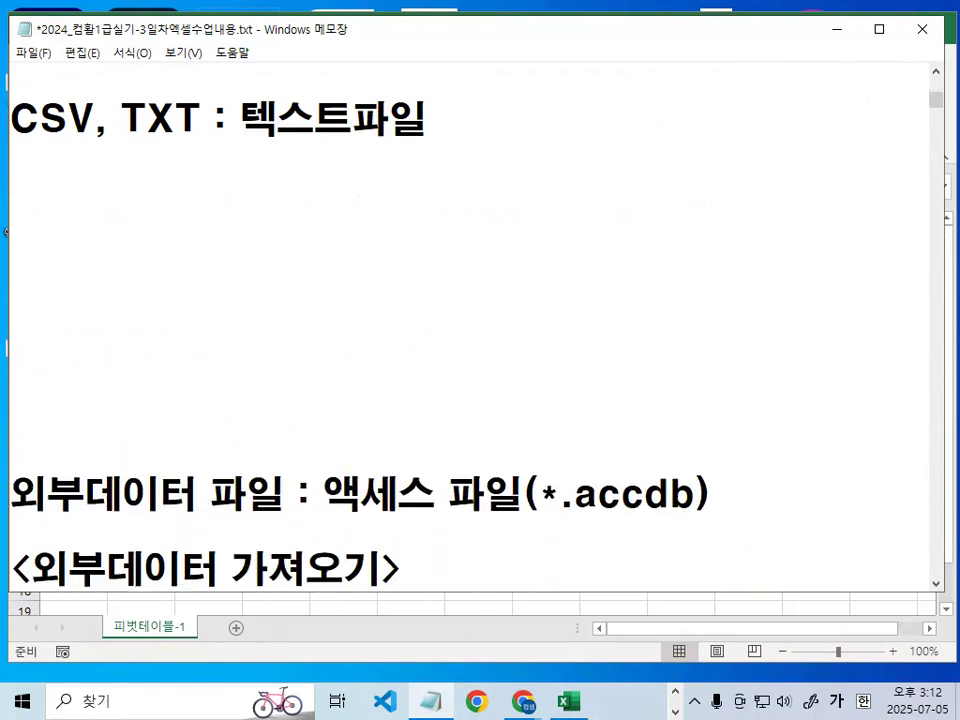
key("Return")
key("Return")
key("Up")
key("Up")
key("Up")
type("피버")
key("BackSpace")
key("BackSpace")
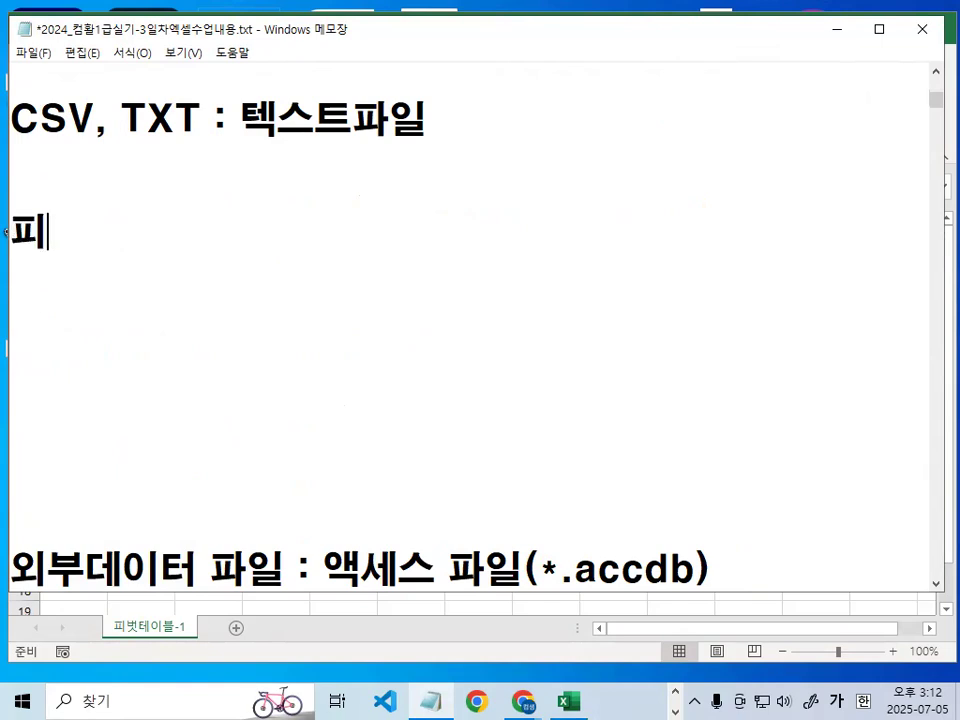
key("BackSpace")
- Copy the block from 피벗테이블 : 많은양의 데이터를 요약,분석하는 기능 through 피벗테이블 필드배치 (구성요소) further down the notes
scroll(289, 246, "down", 10)
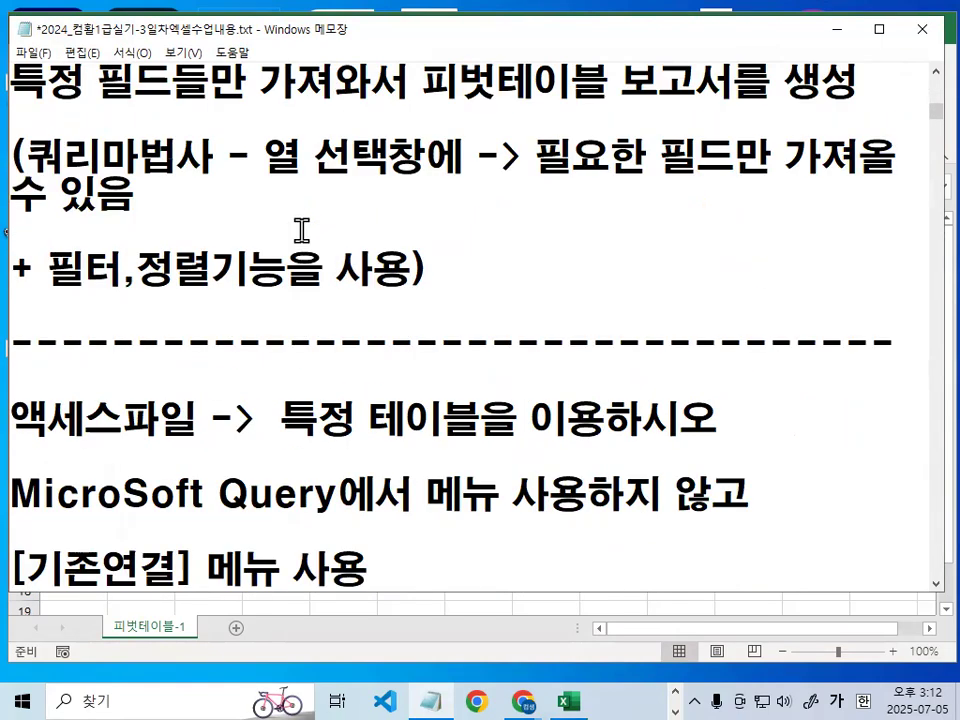
scroll(301, 230, "down", 15)
scroll(300, 210, "up", 2)
left_click_drag(10, 157, 613, 348)
key("ctrl+c")
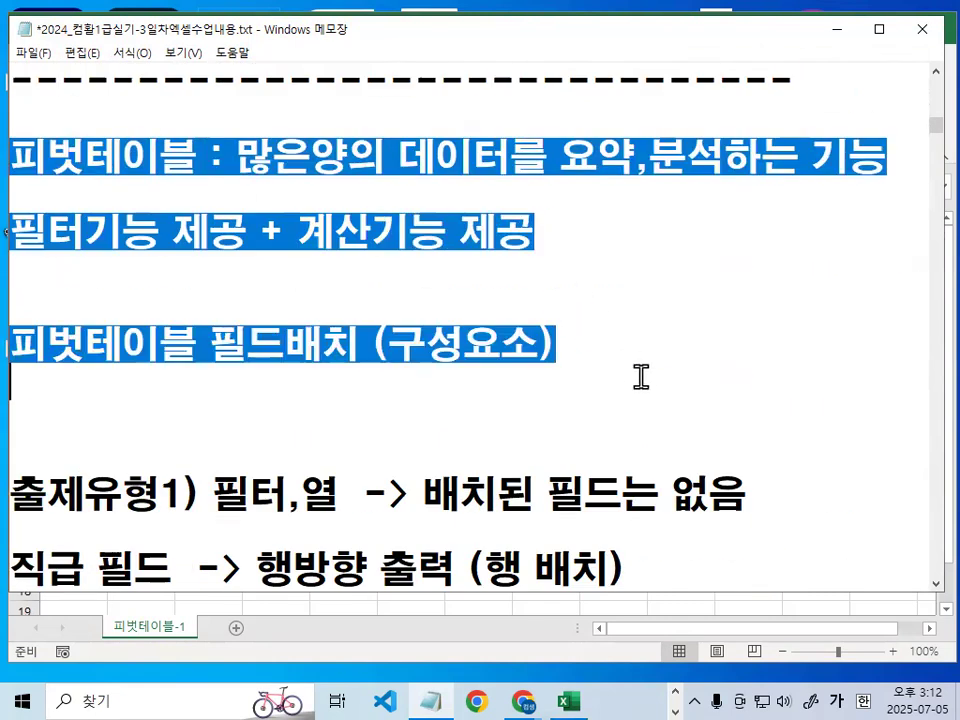
scroll(641, 377, "up", 15)
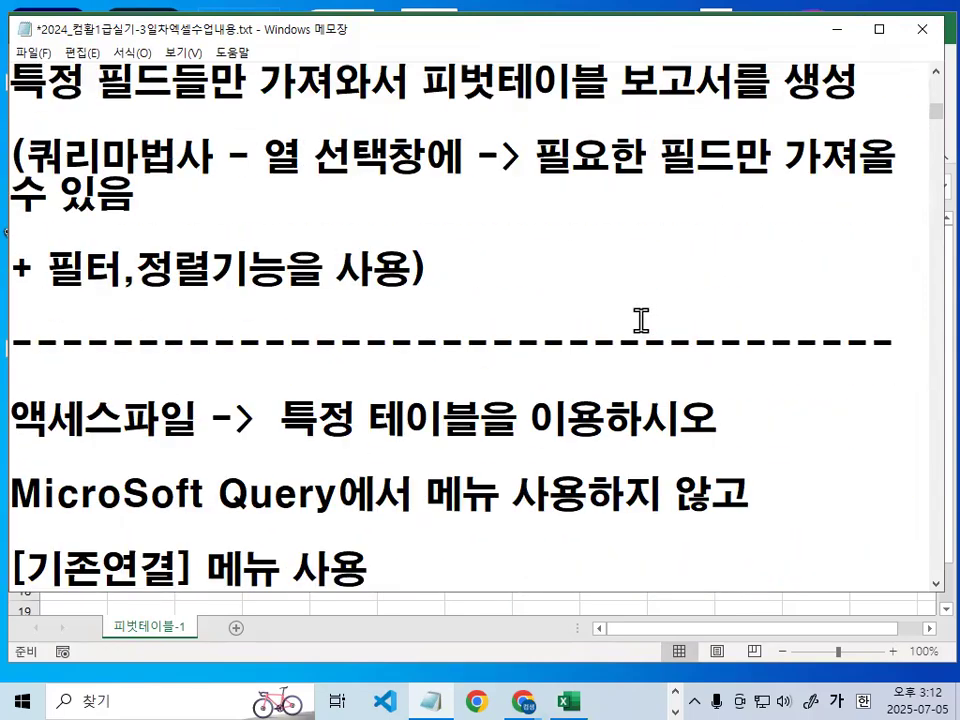
scroll(641, 320, "up", 15)
scroll(641, 312, "up", 10)
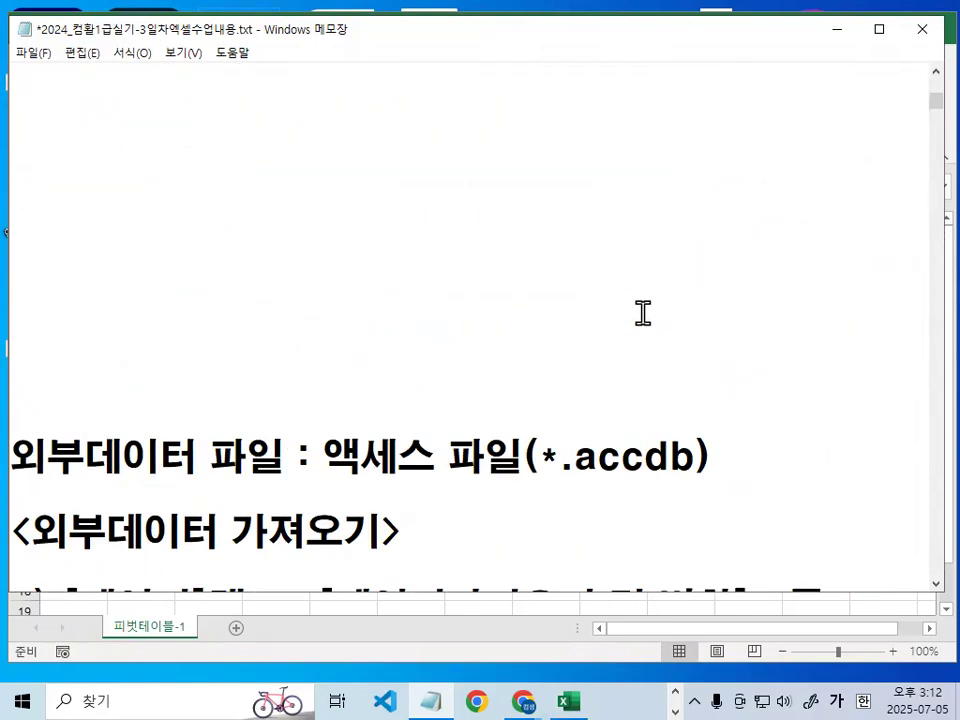
- Insert a dashed divider below the CSV, TXT line and paste the copied 피벗테이블 notes under it
left_click(444, 341)
type("--------------------------------")
key("Return")
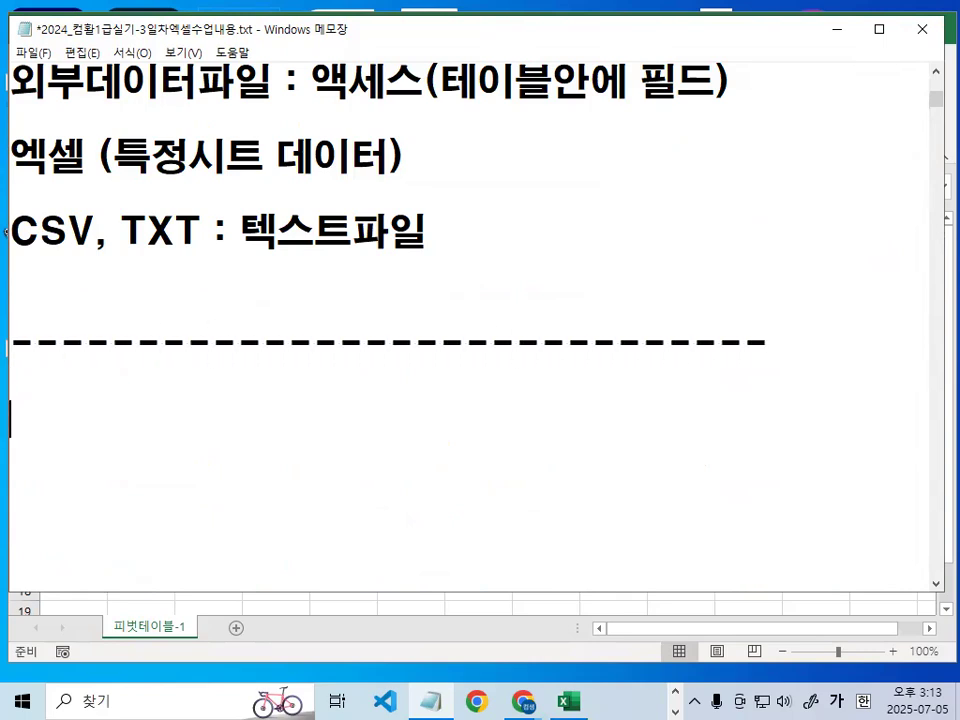
key("ctrl+v")
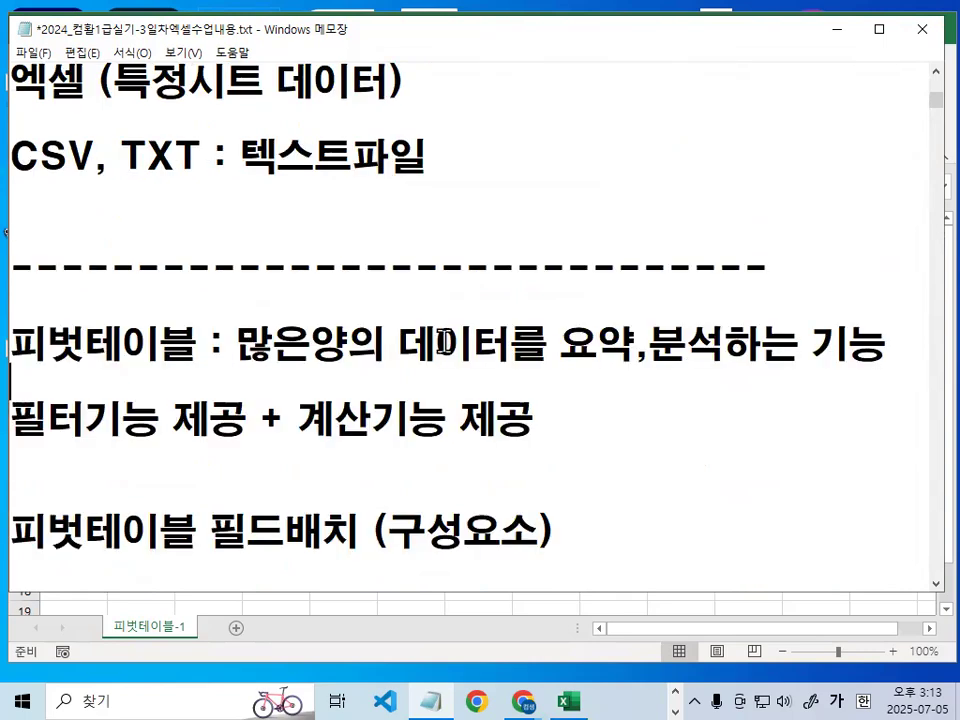
- Underline 많은양의 데이터를 and mark 요약 in the 피벗테이블 definition with a temporary red pen, and clear the marks
scroll(620, 335, "up", 3)
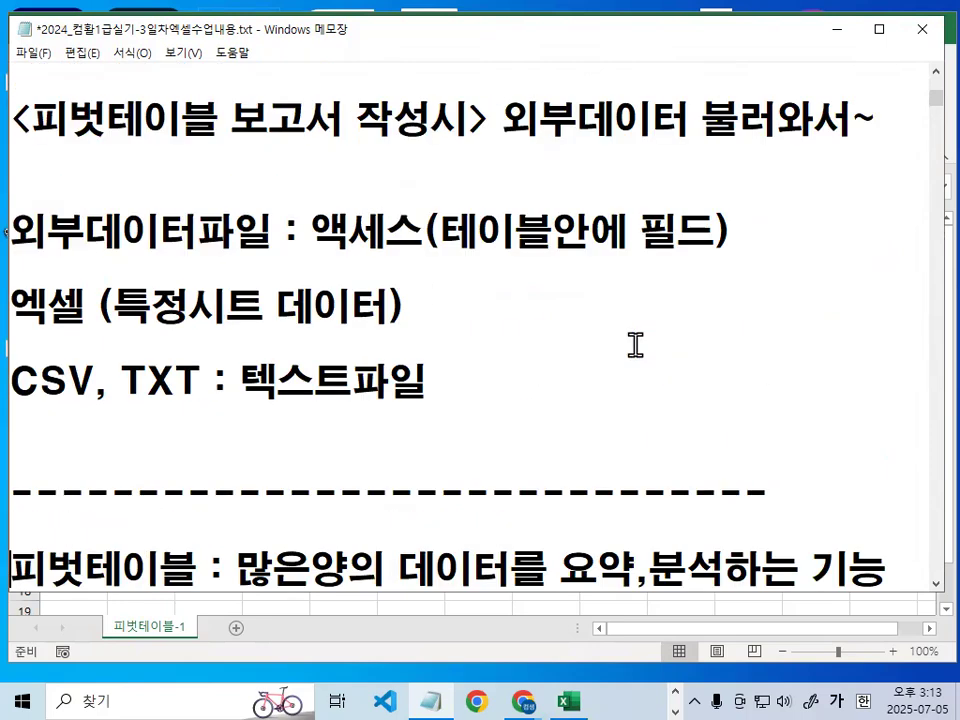
scroll(580, 289, "up", 3)
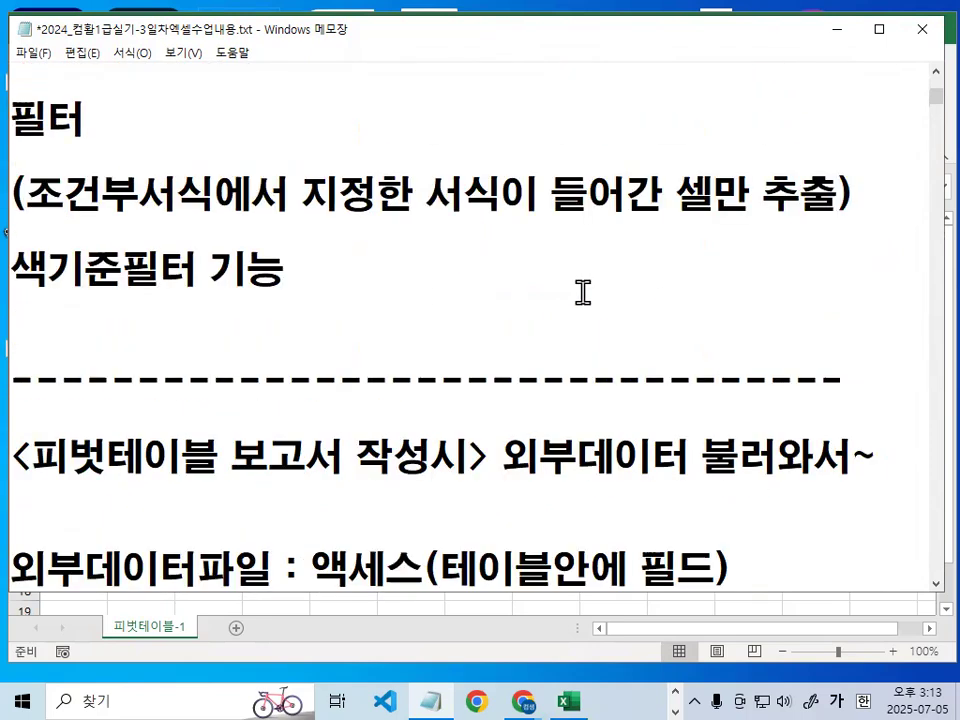
scroll(594, 290, "up", 1)
scroll(594, 290, "down", 5)
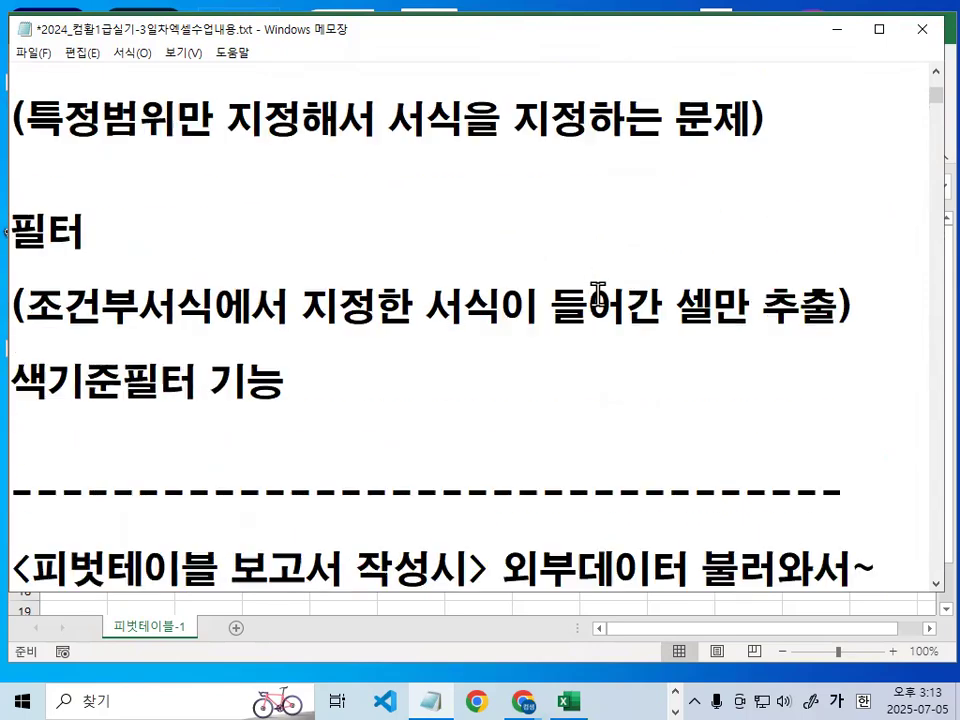
scroll(598, 294, "down", 1)
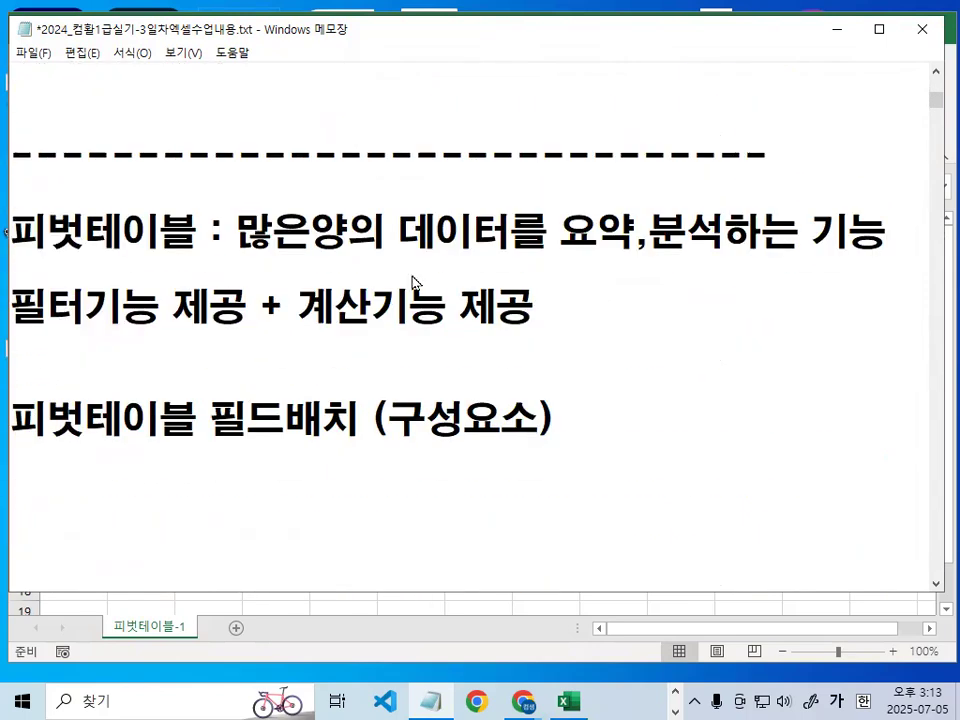
key("ctrl+2")
left_click_drag(237, 257, 552, 257)
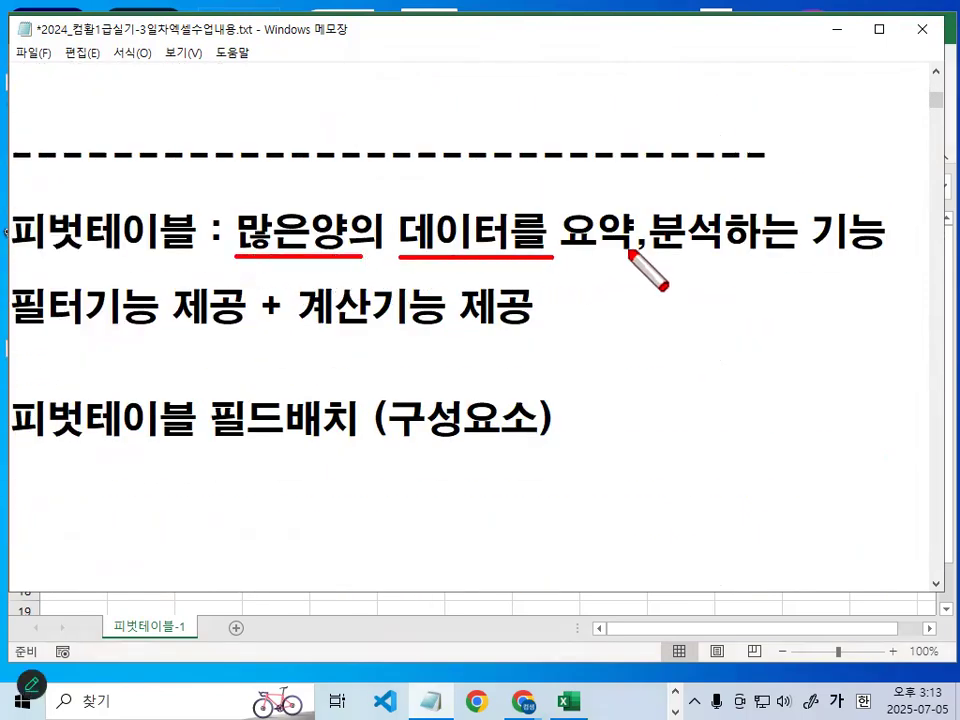
left_click_drag(600, 202, 630, 254)
key("Escape")
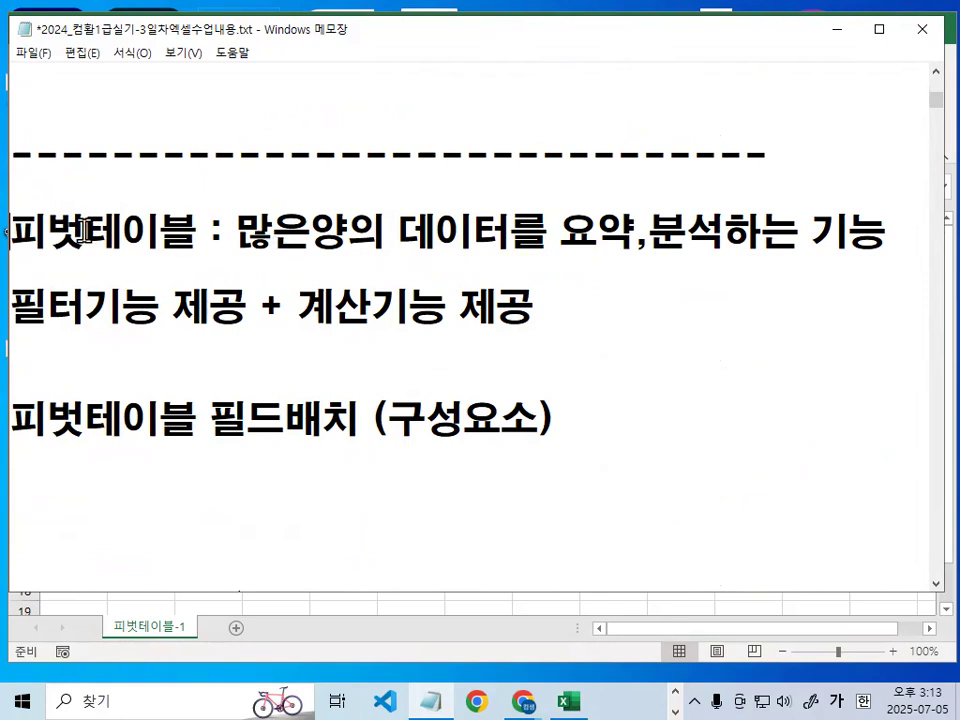
key("ctrl+2")
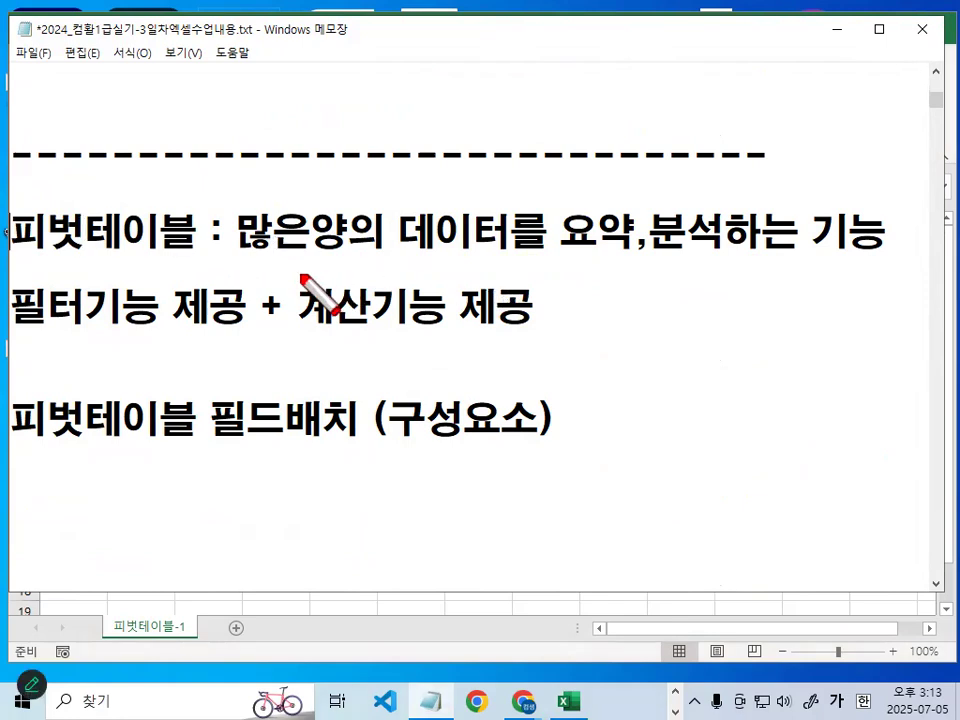
key("Escape")
- Switch to Excel, sketch a circled data source, arrows and a report area over the blank 피벗테이블-1 sheet with a temporary red pen, and clear it
left_click(386, 612)
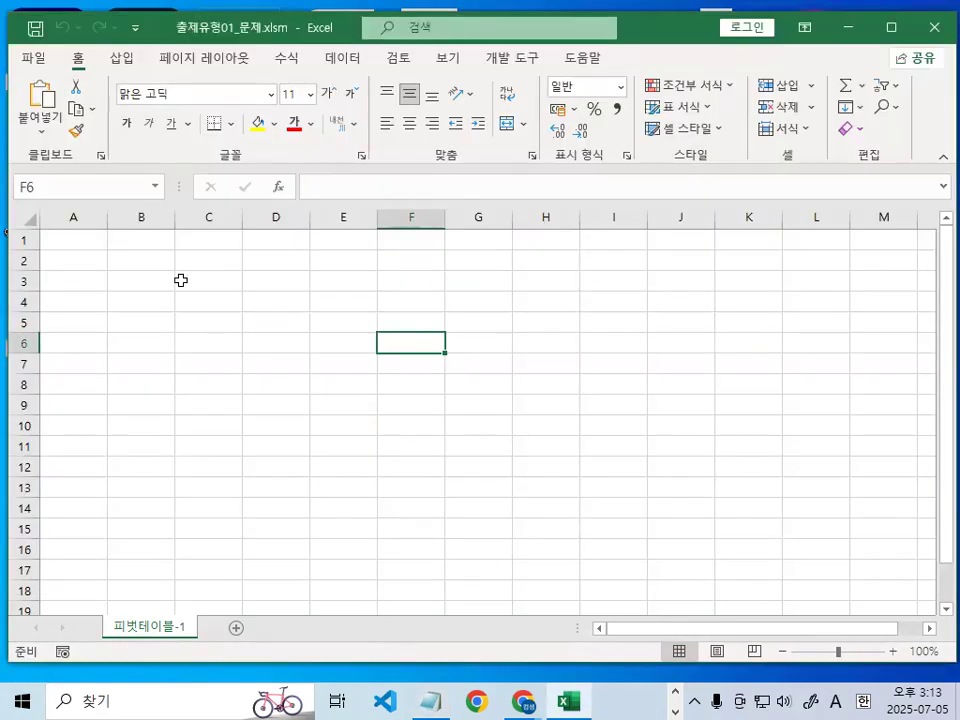
key("ctrl+2")
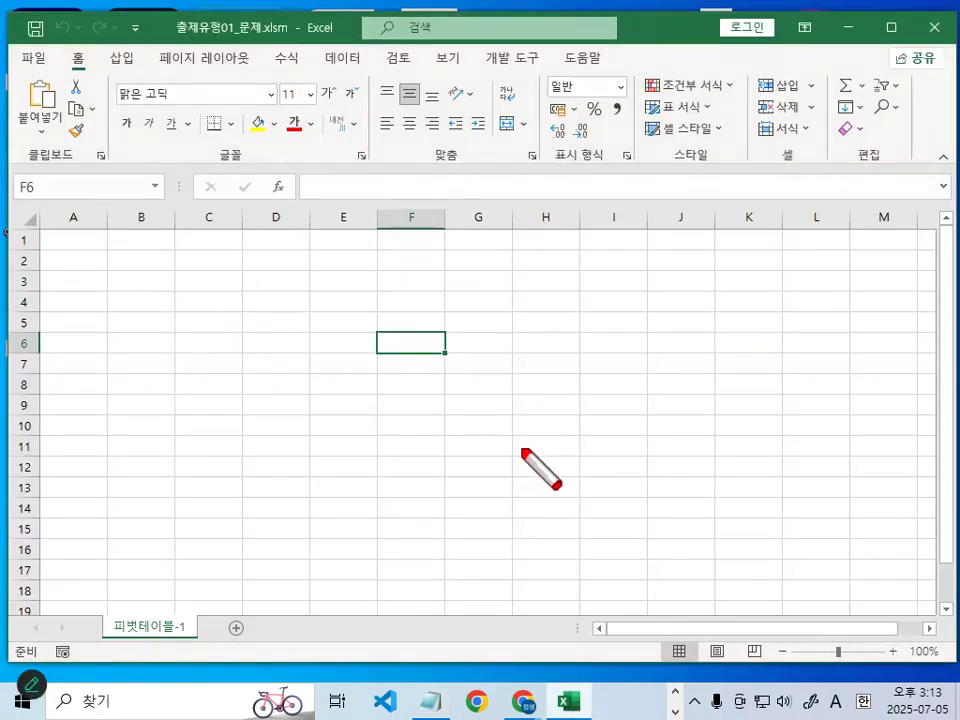
mouse_move(737, 290)
left_mouse_down()
mouse_move(585, 133)
mouse_move(356, 270)
mouse_move(387, 268)
left_mouse_up()
mouse_move(527, 230)
left_mouse_down()
mouse_move(531, 300)
mouse_move(522, 316)
mouse_move(554, 273)
left_mouse_up()
left_click_drag(566, 277, 569, 326)
left_click_drag(556, 272, 571, 326)
left_click_drag(629, 296, 638, 273)
mouse_move(693, 375)
left_mouse_down()
mouse_move(514, 196)
mouse_move(757, 320)
left_mouse_up()
left_click_drag(87, 260, 138, 210)
mouse_move(106, 288)
left_mouse_down()
mouse_move(129, 300)
mouse_move(141, 251)
mouse_move(157, 240)
mouse_move(237, 241)
left_mouse_up()
left_click_drag(115, 340, 193, 340)
mouse_move(193, 280)
left_mouse_down()
mouse_move(435, 630)
mouse_move(197, 257)
left_mouse_up()
mouse_move(226, 345)
left_mouse_down()
mouse_move(236, 390)
mouse_move(275, 340)
left_mouse_up()
left_click_drag(310, 345, 360, 335)
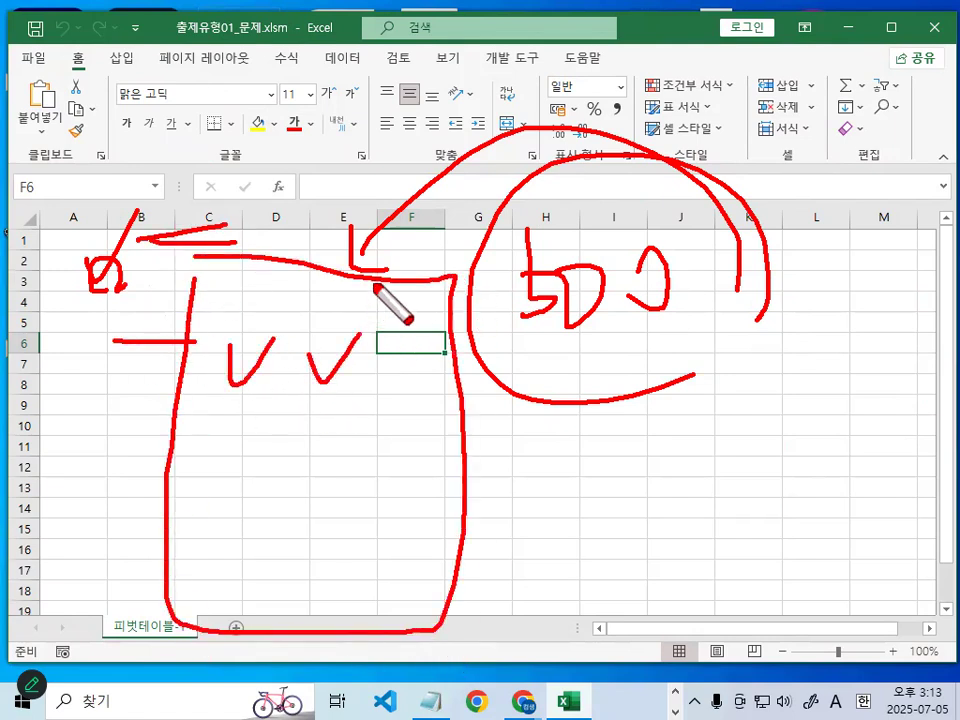
key("Escape")
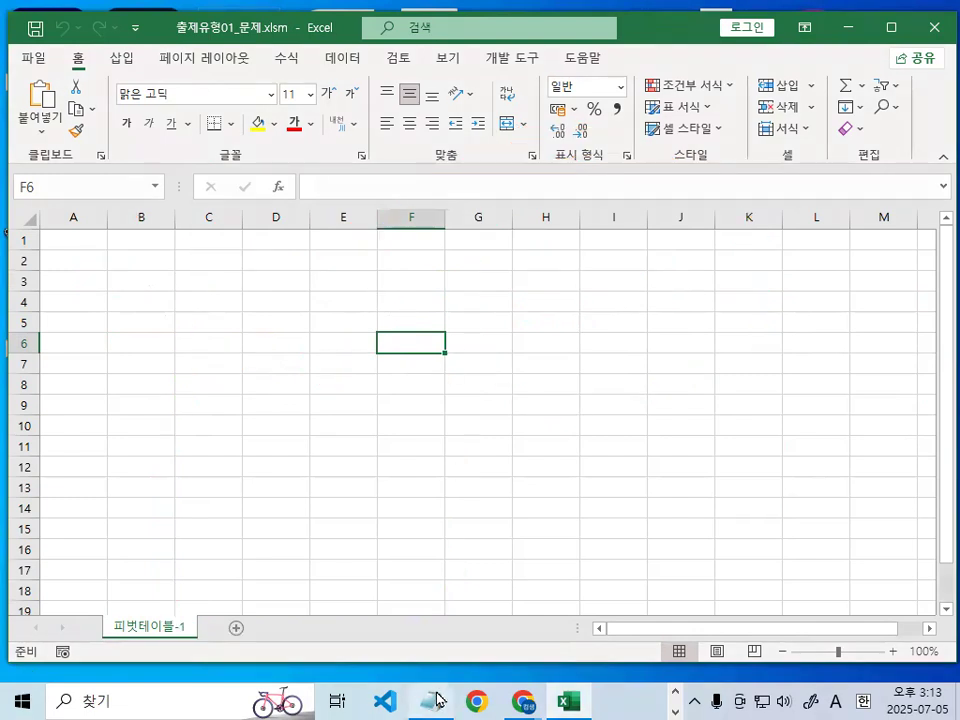
- Switch back to the Notepad lesson notes and highlight the line 필터기능 제공 + 계산기능 제공
left_click(430, 701)
left_click(246, 333)
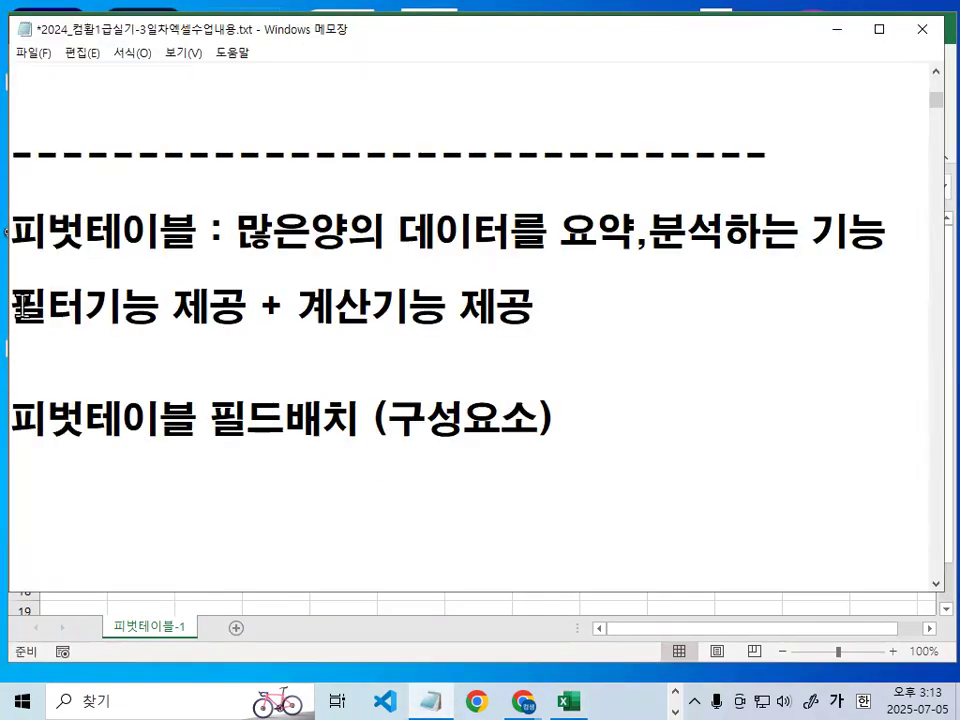
left_click_drag(20, 308, 549, 302)
left_click(422, 306)
left_click(551, 302)
- Add the line 필터,행,열,시그마값 below the heading 피벗테이블 필드배치 (구성요소) in the lesson notes
key("Down")
key("Down")
key("Down")
key("Down")
key("Down")
key("Down")
key("Down")
key("Down")
key("Down")
key("Down")
key("Down")
key("Down")
key("Up")
key("Up")
key("Up")
key("Up")
key("Up")
key("Up")
key("Up")
key("Up")
key("Up")
key("Up")
key("Up")
key("Down")
key("Down")
key("Down")
key("Down")
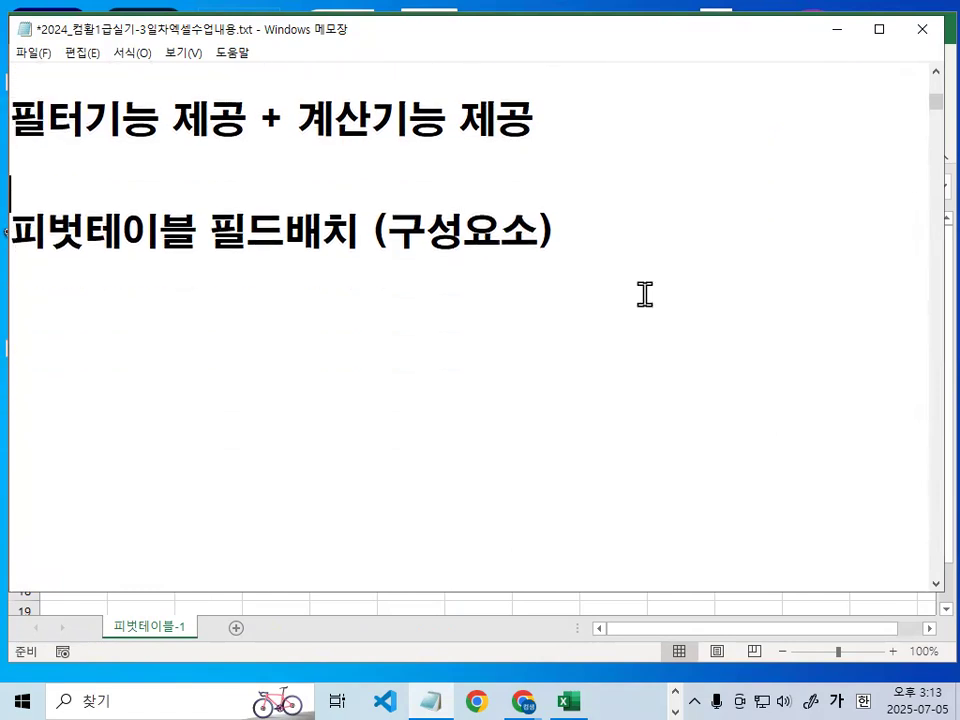
type("필")
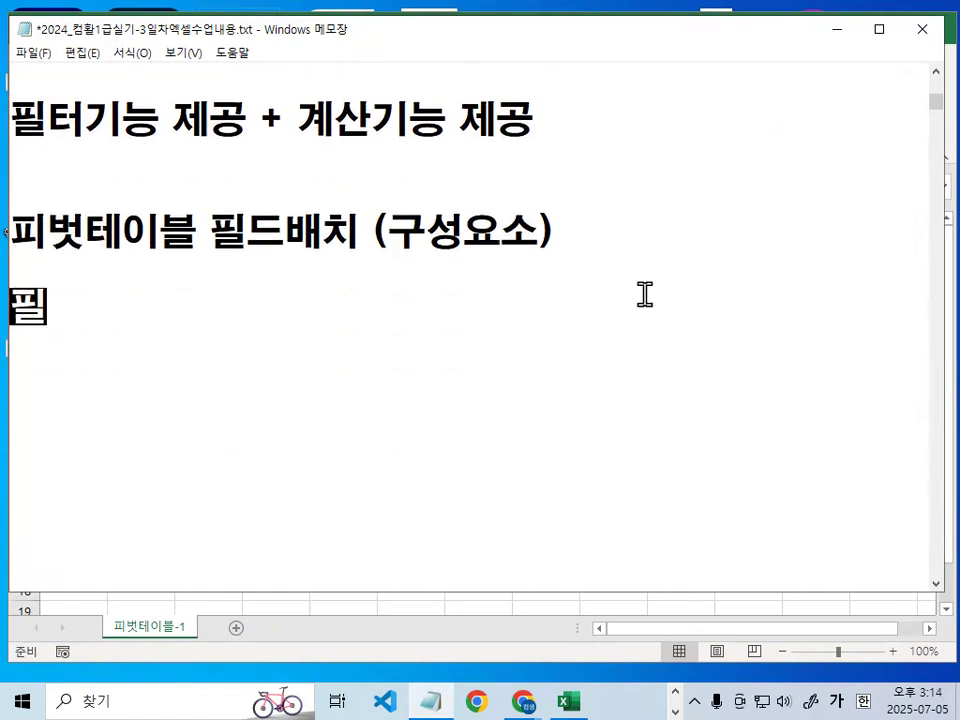
type("터,행,열")
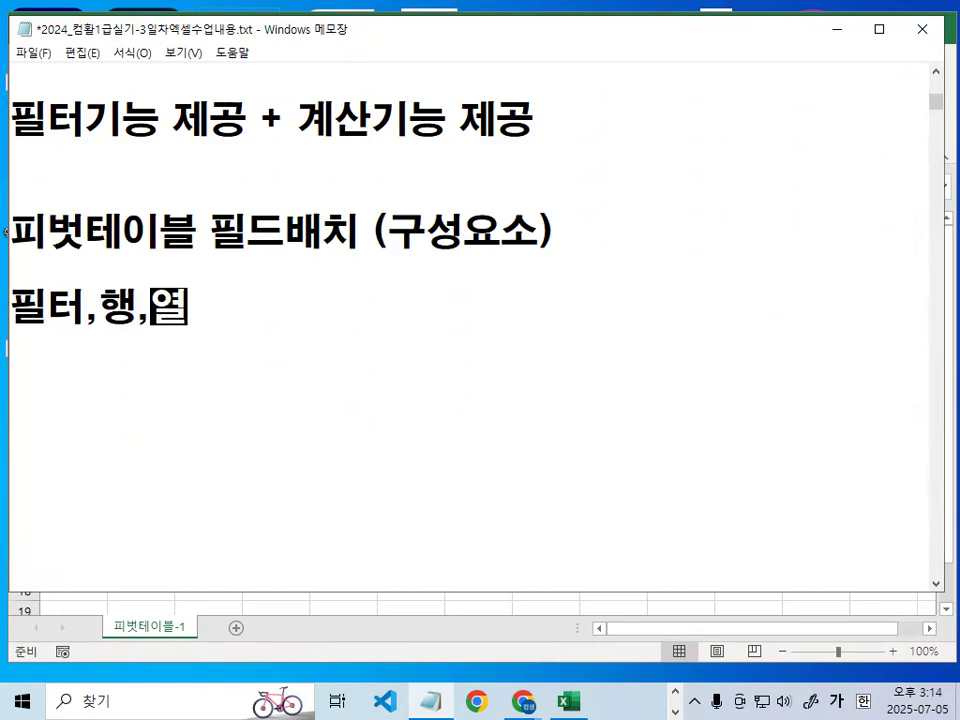
type(",ㅅㅡ")
key("BackSpace")
type("시그")
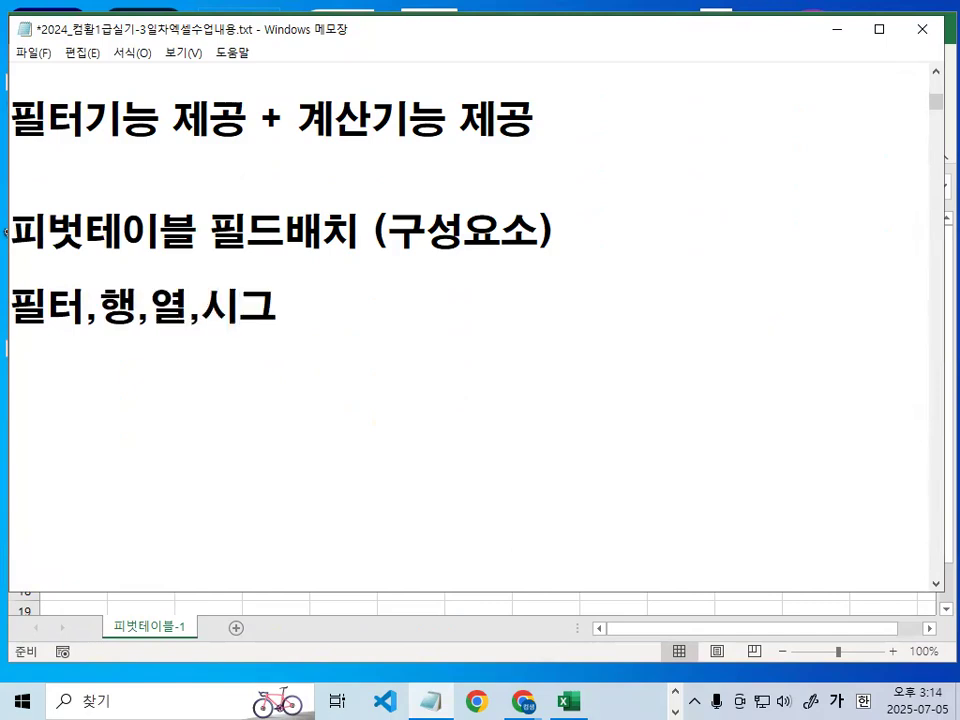
type("마값")
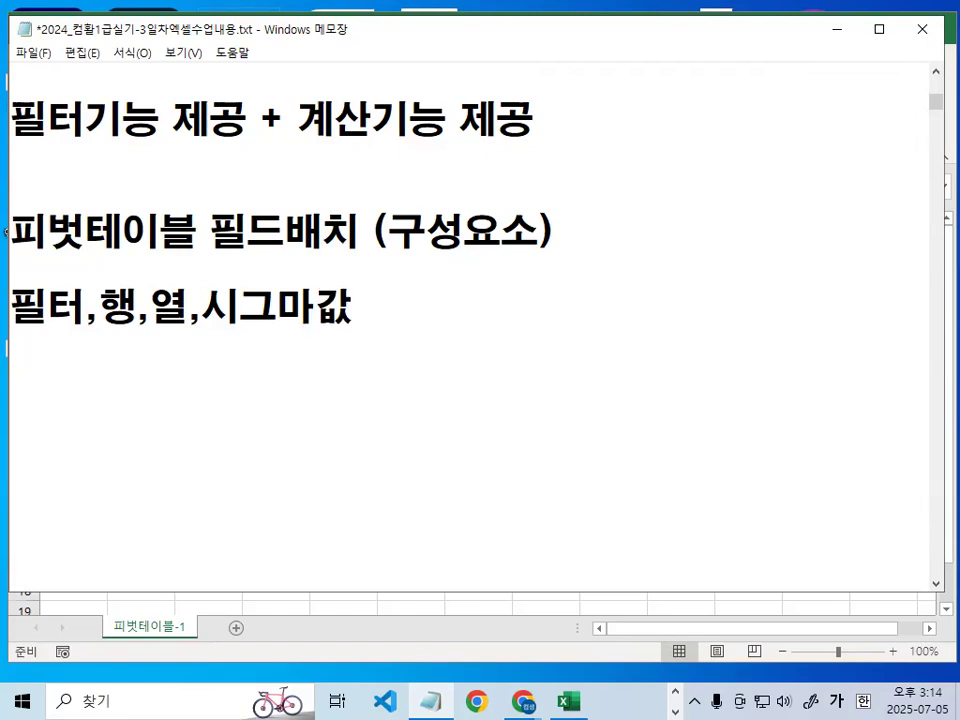
- Underline 시그마 and sketch a large sigma symbol beside the line with a temporary red pen, and clear the marks
key("ctrl+2")
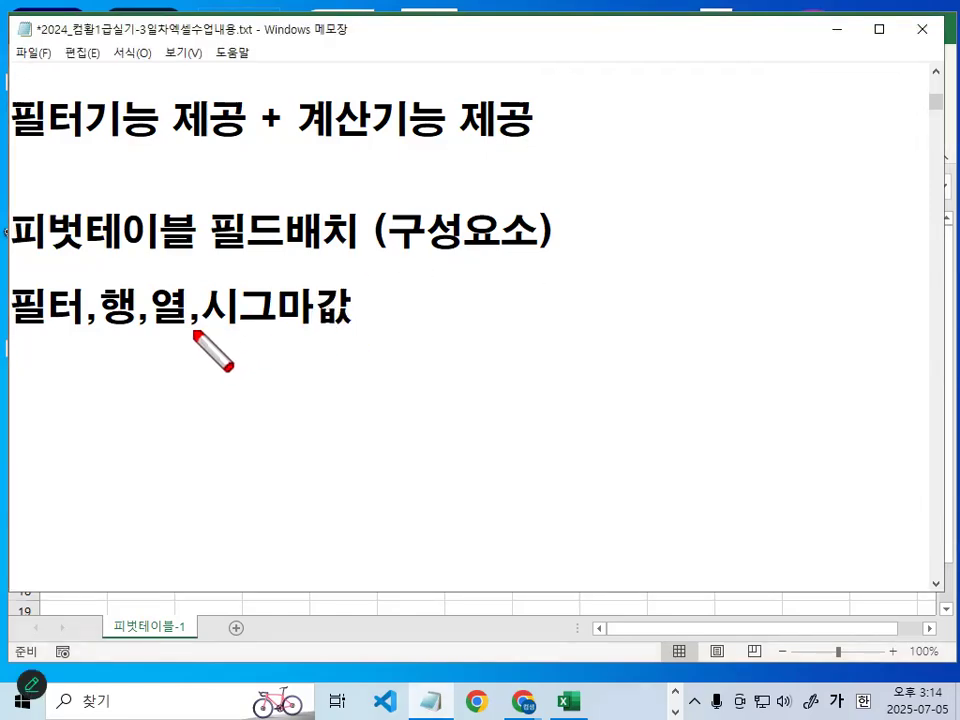
left_click_drag(195, 331, 289, 331)
mouse_move(564, 272)
left_mouse_down()
mouse_move(467, 276)
mouse_move(520, 347)
left_mouse_up()
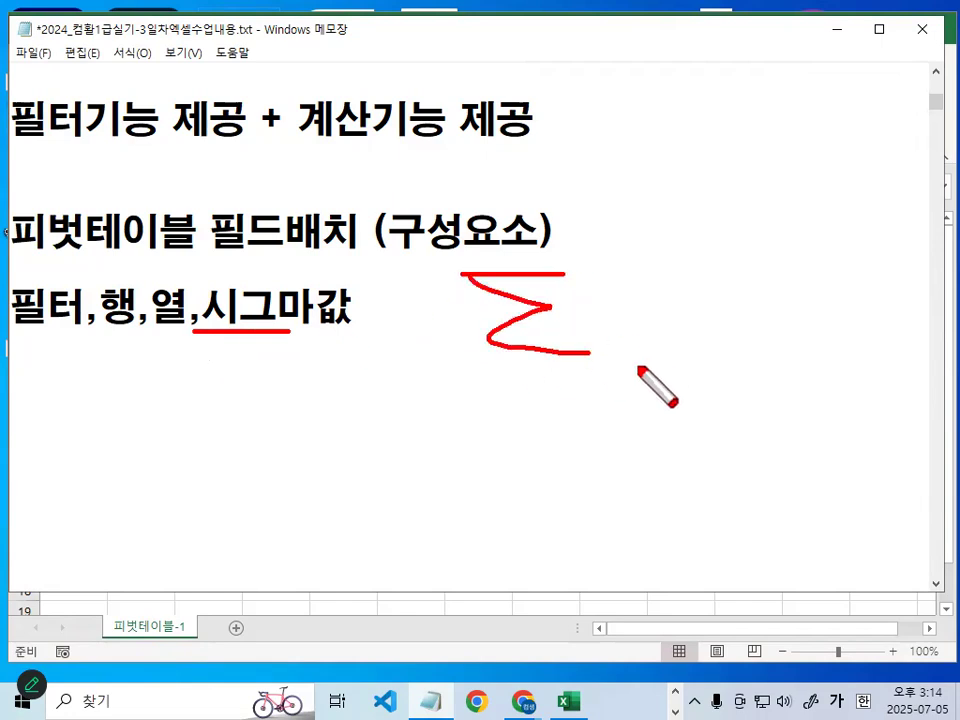
left_click_drag(642, 358, 594, 337)
key("Escape")
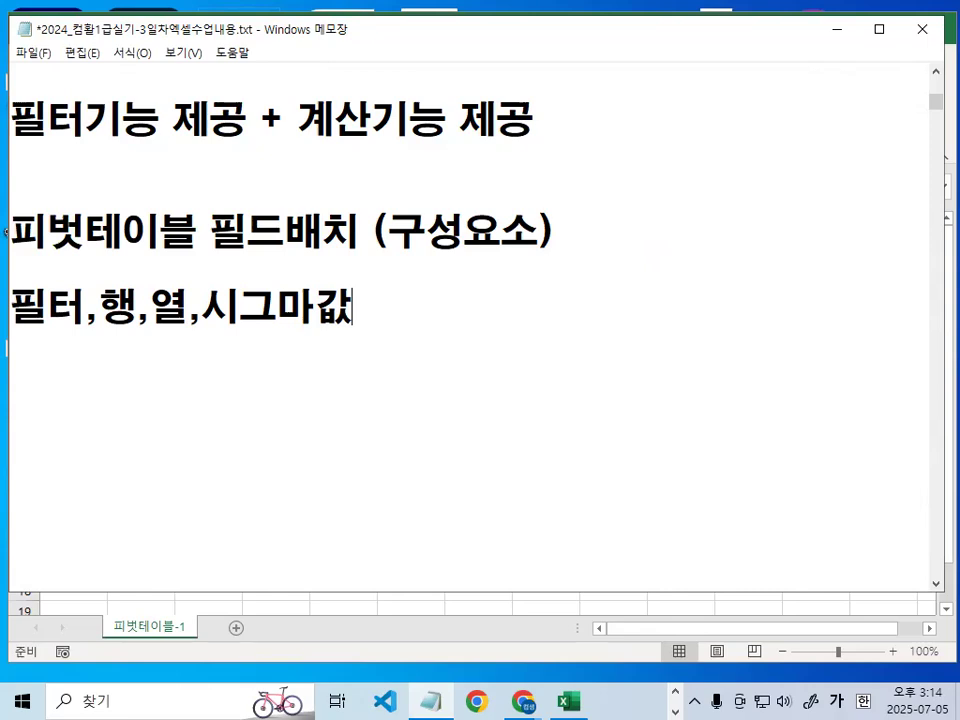
- Move the Notepad window down, switch to 피벗테이블 보고서 구성요소 파악하기.pdf in Chrome, and reposition and widen its window
key("alt+Tab")
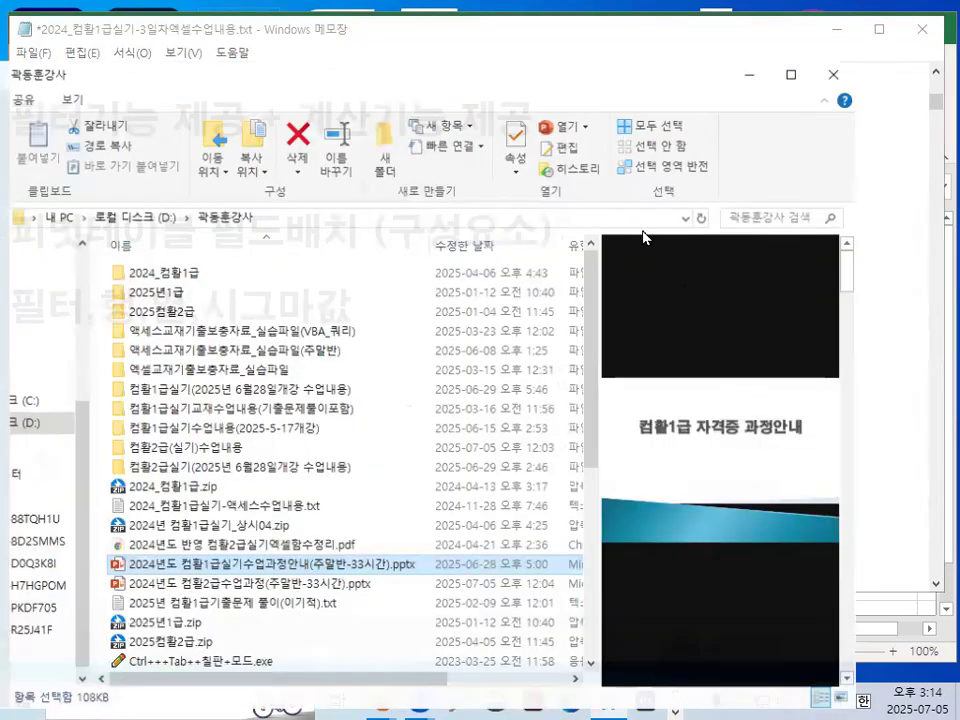
left_click_drag(555, 31, 553, 113)
left_click_drag(537, 67, 0, 200)
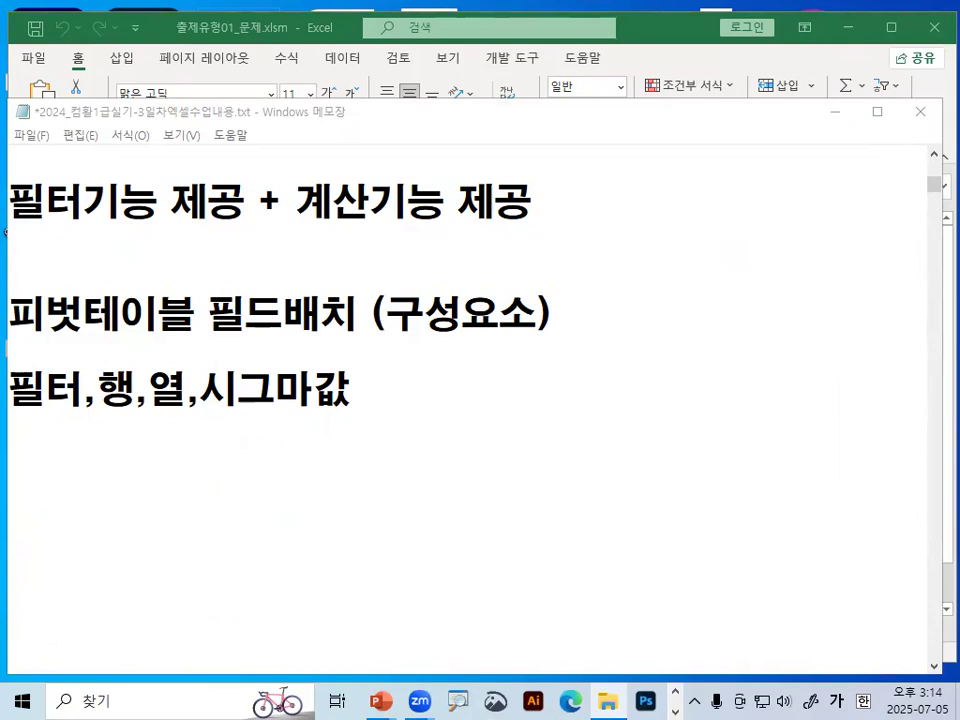
key("alt+Tab")
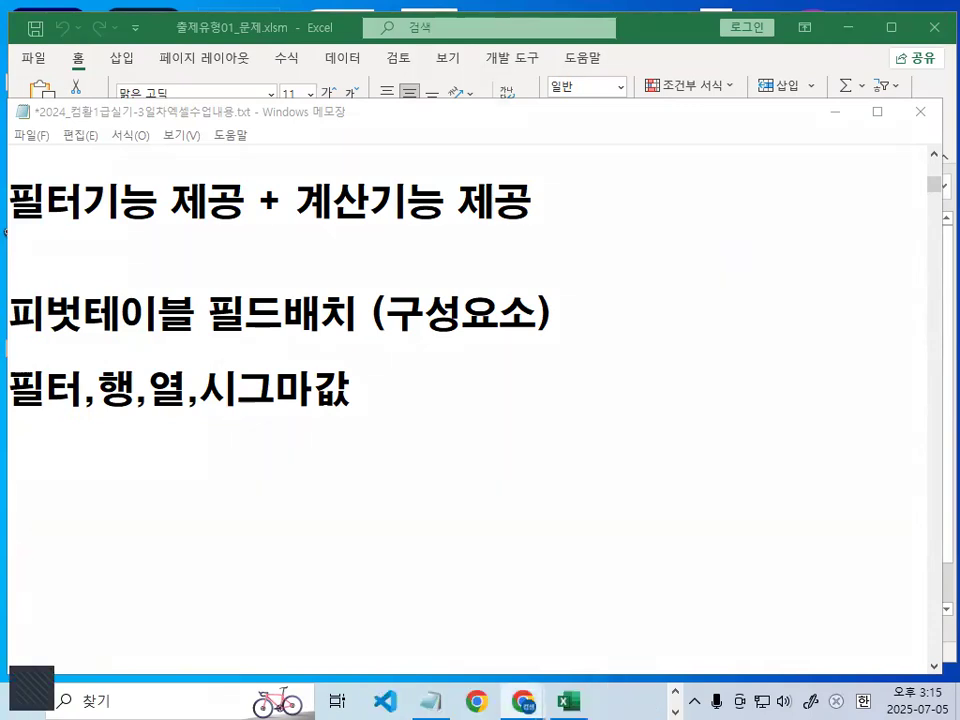
left_click_drag(0, 130, 471, 130)
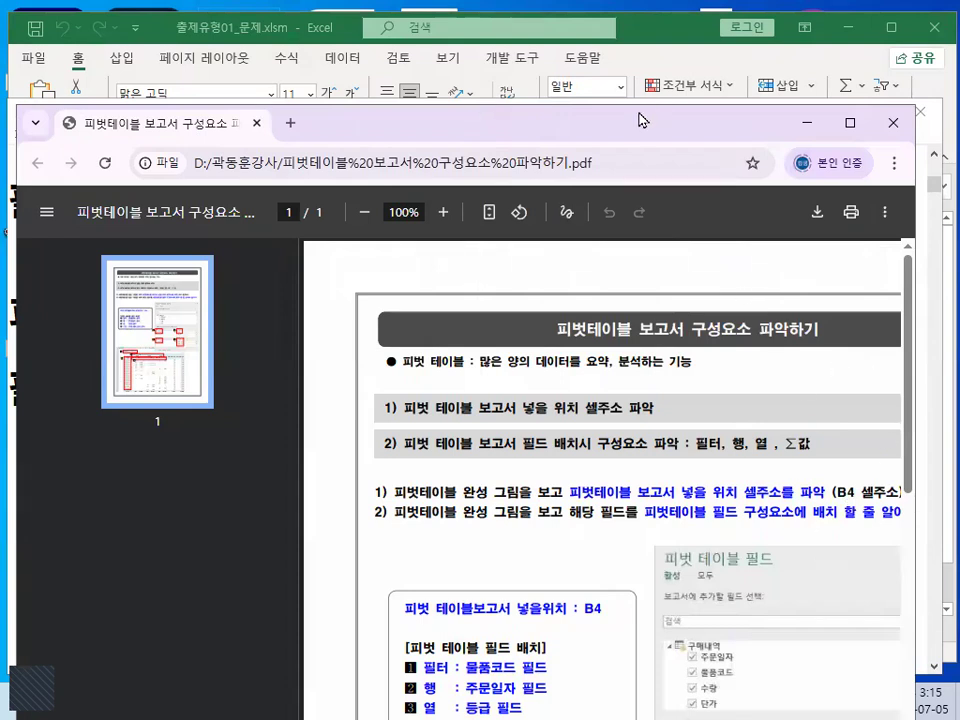
left_click_drag(616, 120, 461, 84)
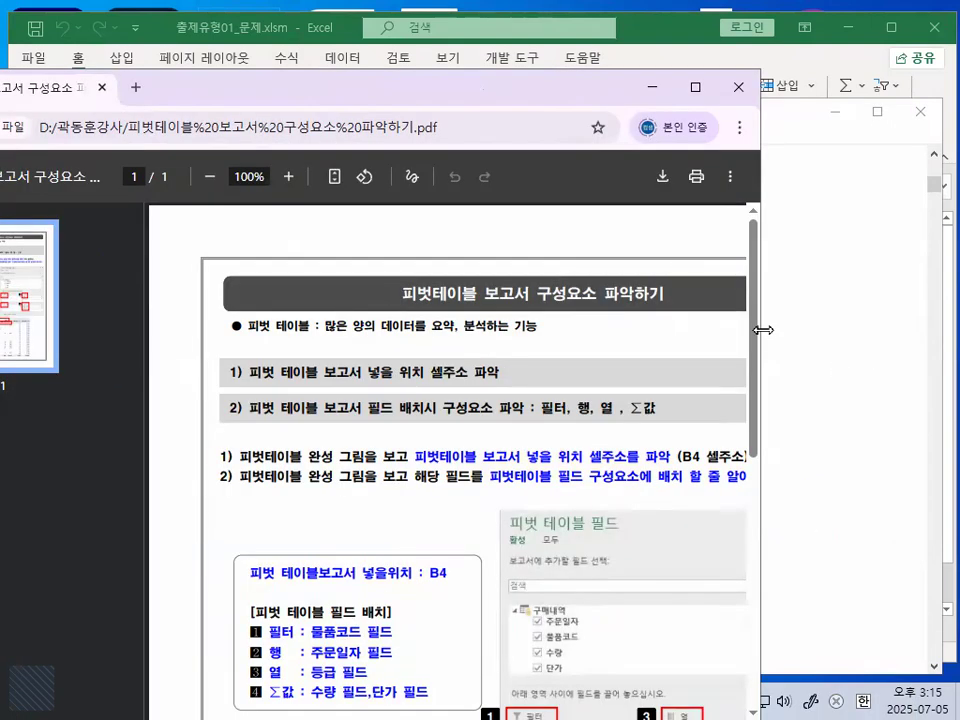
left_click_drag(763, 330, 958, 330)
- Review the PDF's example pivot report, mark the 구매내역 field list in close-up with a temporary red pen, and clear the marks
scroll(776, 493, "down", 4)
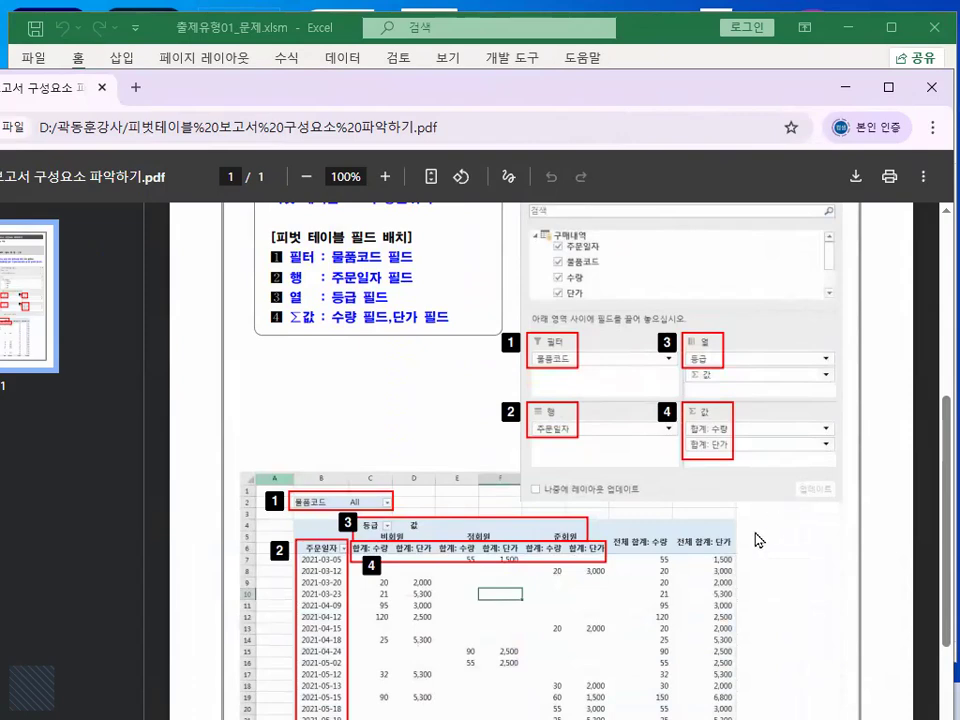
scroll(587, 640, "down", 3)
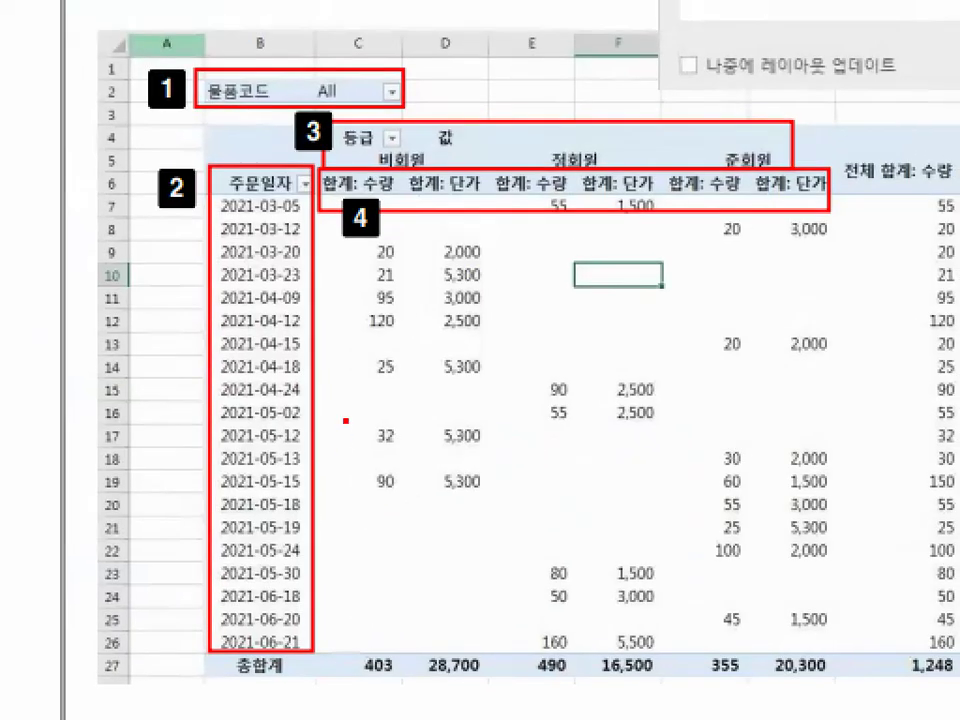
left_click_drag(345, 405, 442, 333)
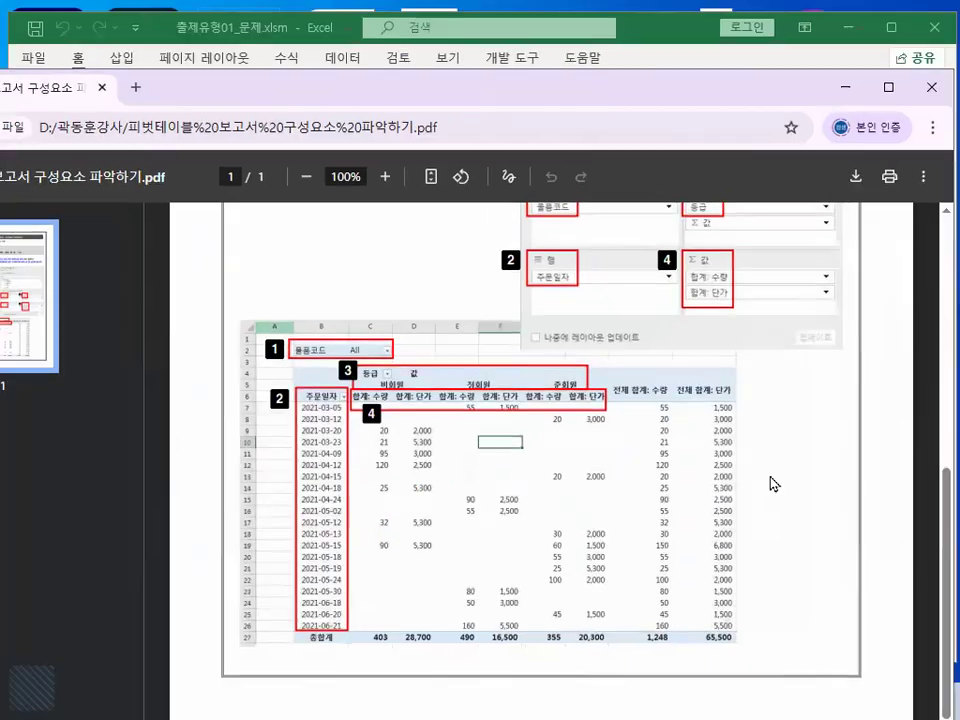
scroll(745, 564, "up", 1)
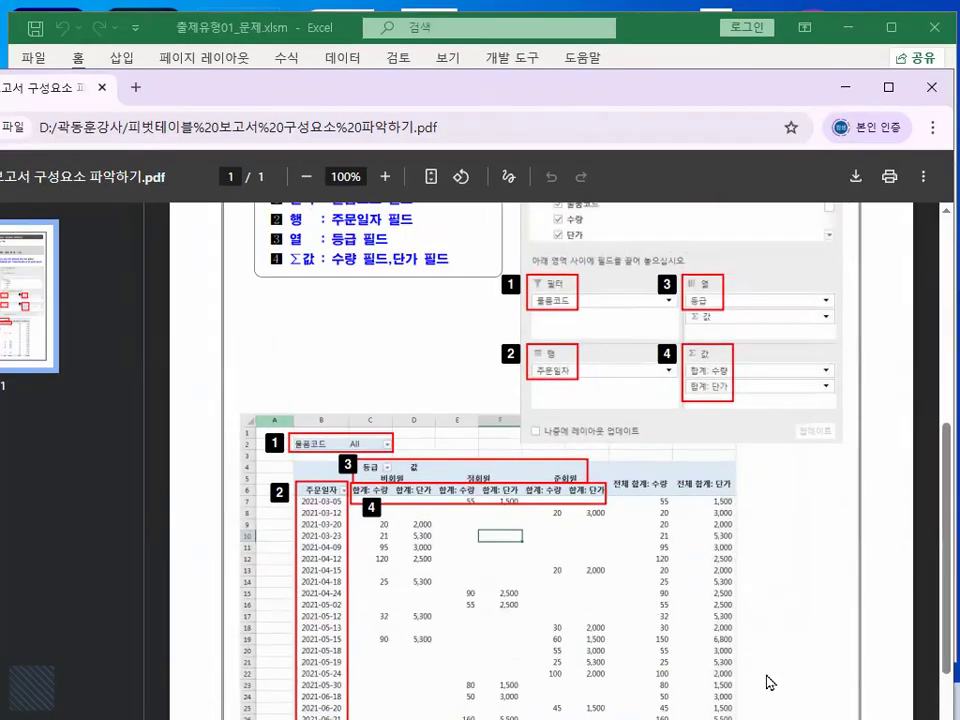
scroll(766, 682, "up", 2)
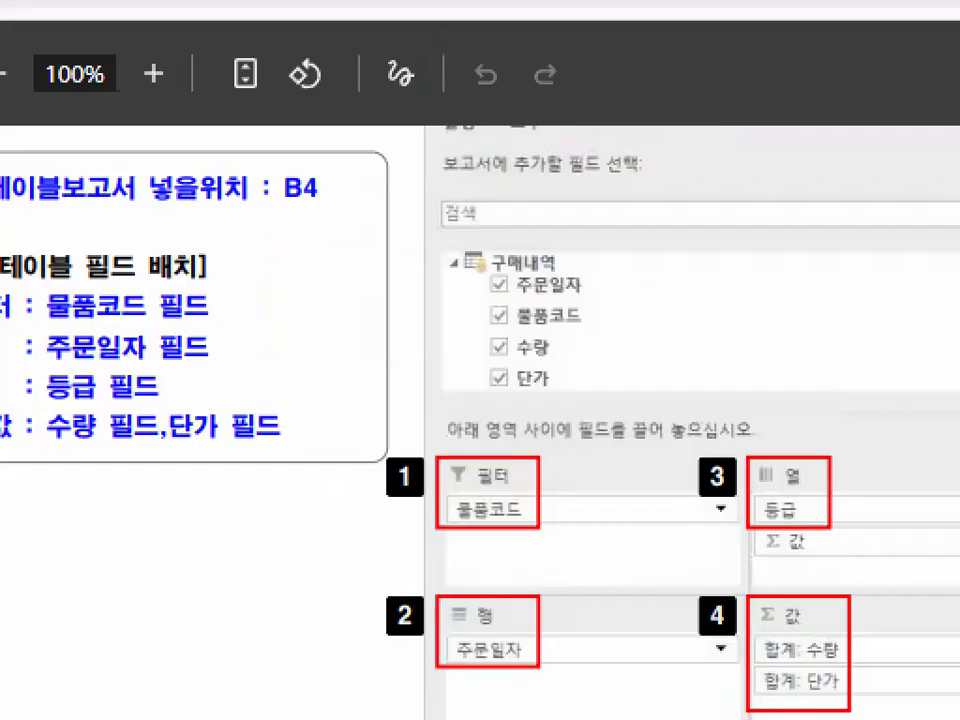
left_click_drag(576, 233, 594, 409)
mouse_move(640, 355)
left_mouse_down()
mouse_move(594, 411)
mouse_move(434, 389)
mouse_move(540, 184)
mouse_move(654, 352)
left_mouse_up()
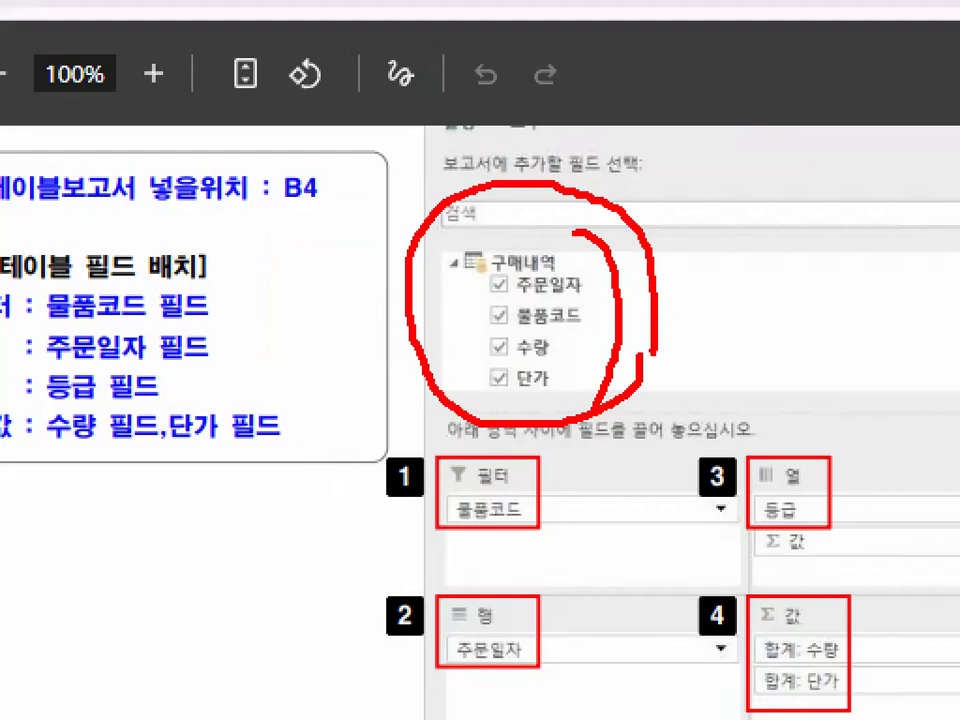
key("Escape")
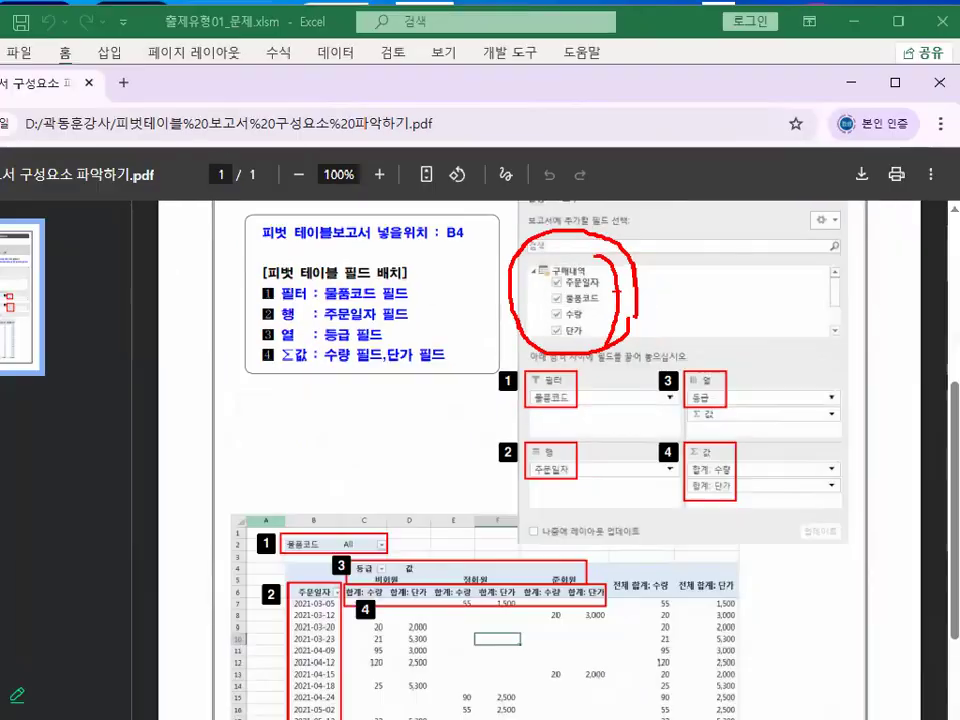
key("ctrl+1")
left_click(613, 266)
mouse_move(576, 170)
left_mouse_down()
mouse_move(623, 296)
mouse_move(563, 398)
mouse_move(637, 398)
left_mouse_up()
key("Escape")
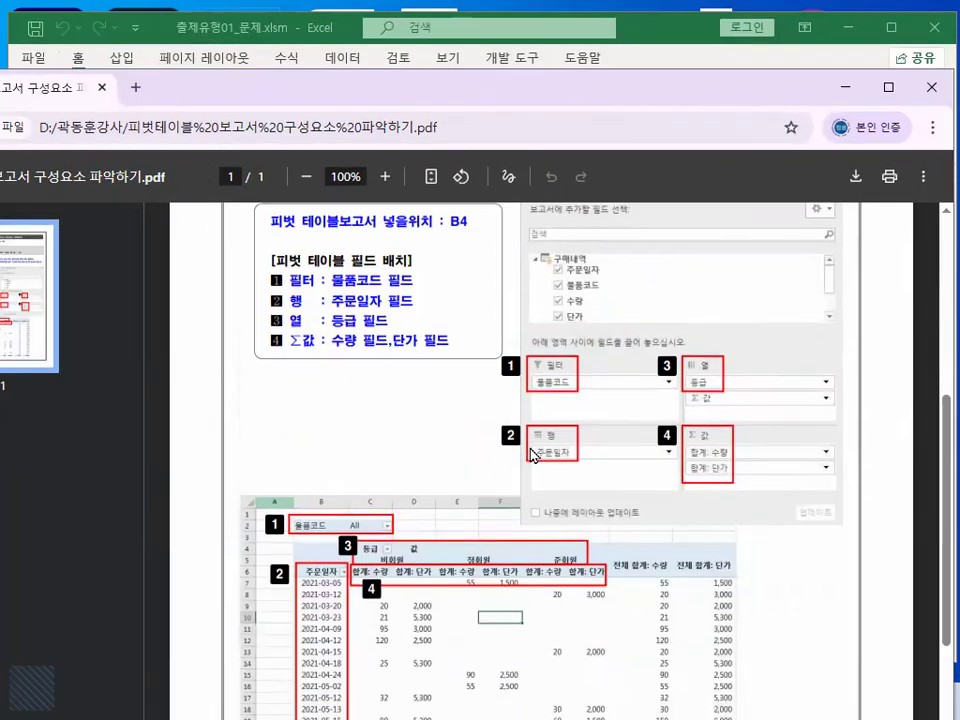
- Draw a temporary red line down the 주문일자 dates in the enlarged example report, and clear it
scroll(534, 454, "down", 3)
key("ctrl+1")
left_click(300, 454)
left_click_drag(315, 316, 316, 668)
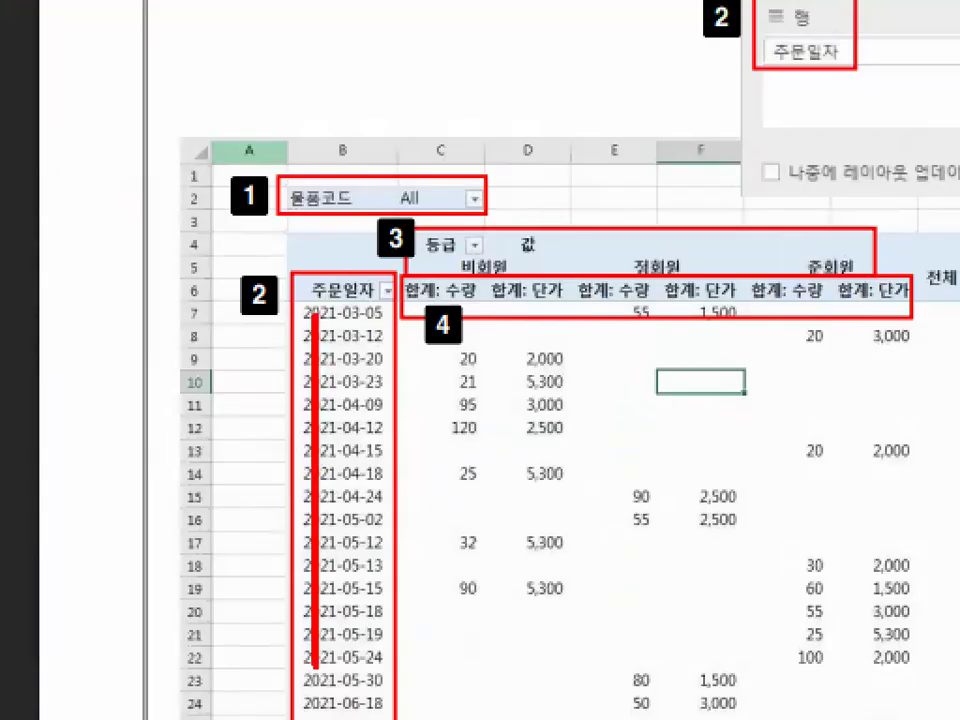
key("Escape")
- Circle the 주문일자 and 등급 headings in the enlarged example report with a temporary red pen, and clear the marks
key("ctrl+1")
mouse_move(337, 385)
left_mouse_down()
mouse_move(368, 366)
mouse_move(286, 372)
mouse_move(372, 356)
left_mouse_up()
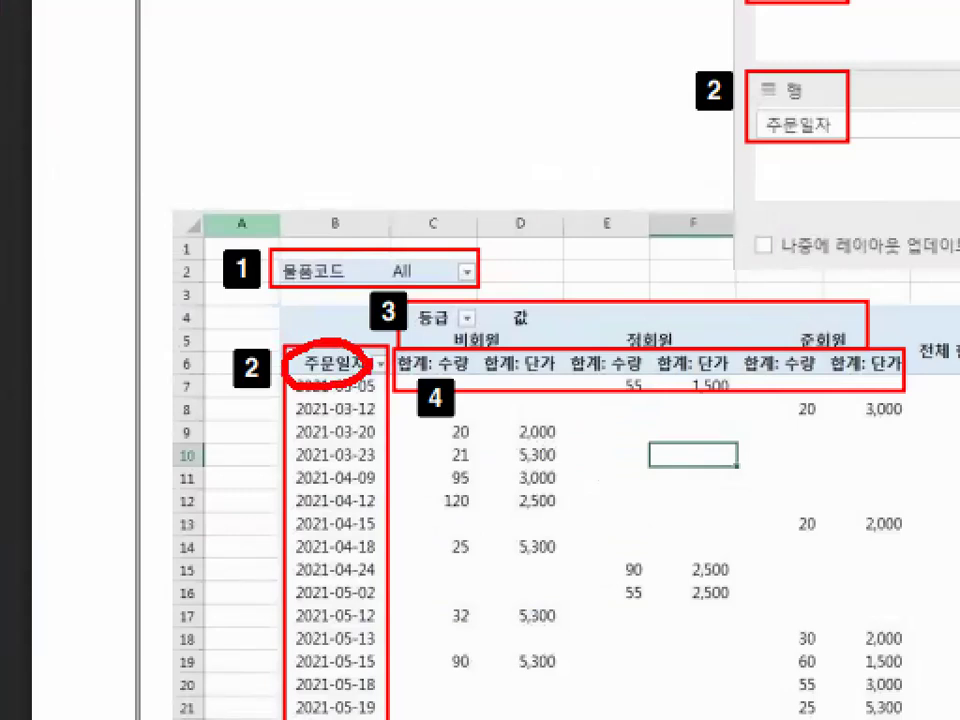
mouse_move(480, 333)
left_mouse_down()
mouse_move(405, 322)
mouse_move(486, 325)
left_mouse_up()
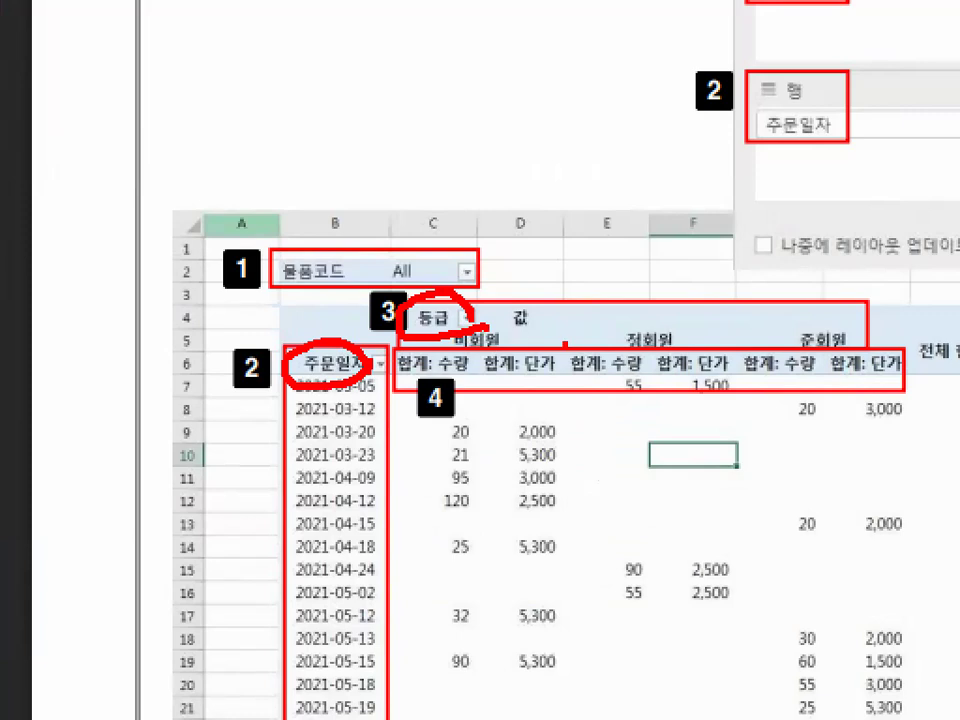
key("Escape")
- Draw a temporary red arrow from the 구매내역 field list to the 필터 area in close-up, and clear it
scroll(713, 478, "up", 3)
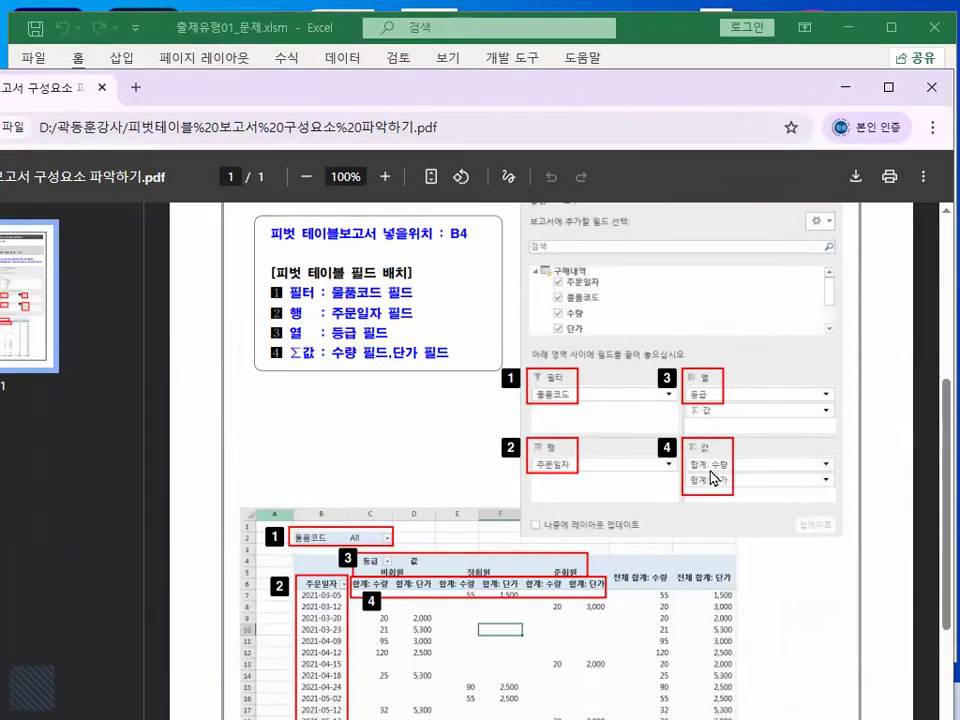
key("ctrl+1")
left_click(598, 435)
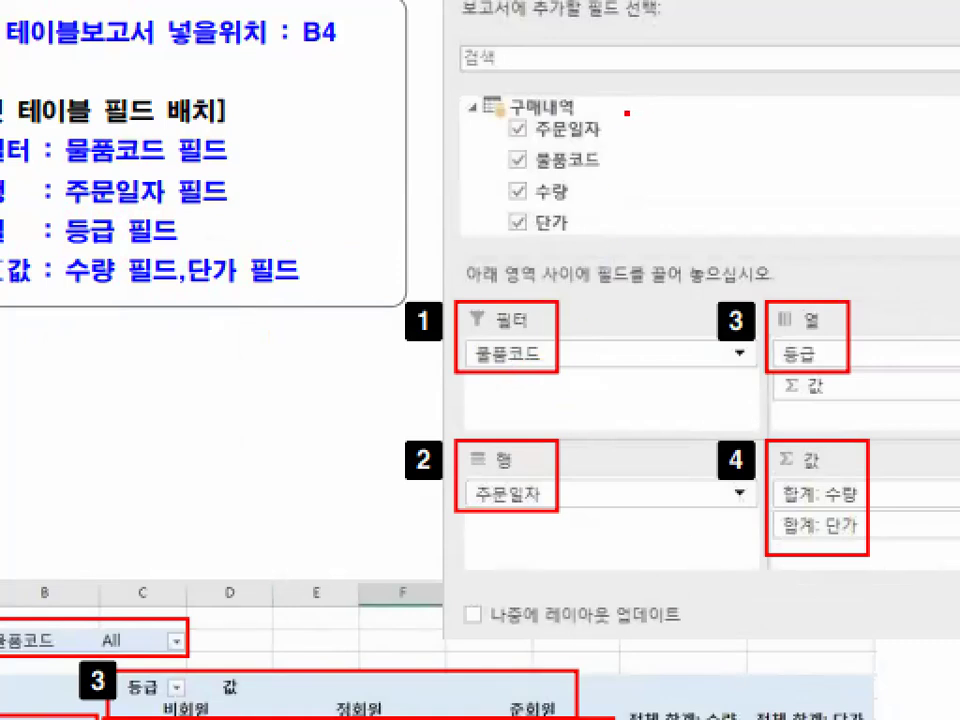
mouse_move(621, 113)
left_mouse_down()
mouse_move(650, 140)
mouse_move(648, 262)
mouse_move(584, 337)
mouse_move(635, 353)
left_mouse_up()
key("Escape")
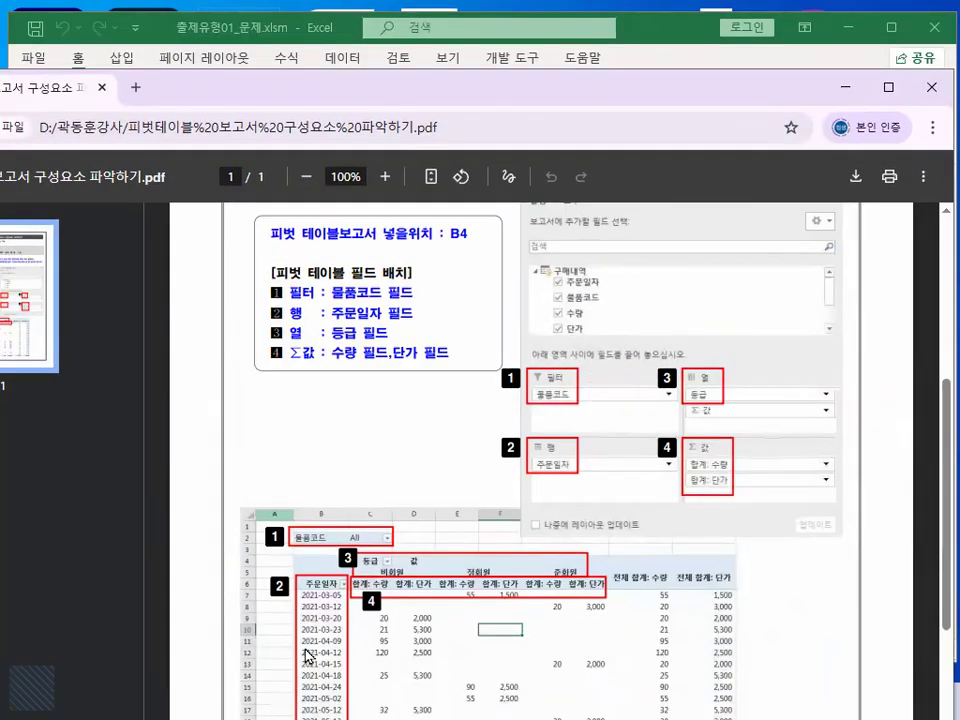
- Circle the 물품코드 filter label above the enlarged example report with a temporary red pen, and clear the mark
key("ctrl+1")
left_click(310, 524)
mouse_move(432, 140)
left_mouse_down()
mouse_move(437, 165)
mouse_move(306, 180)
mouse_move(340, 158)
left_mouse_up()
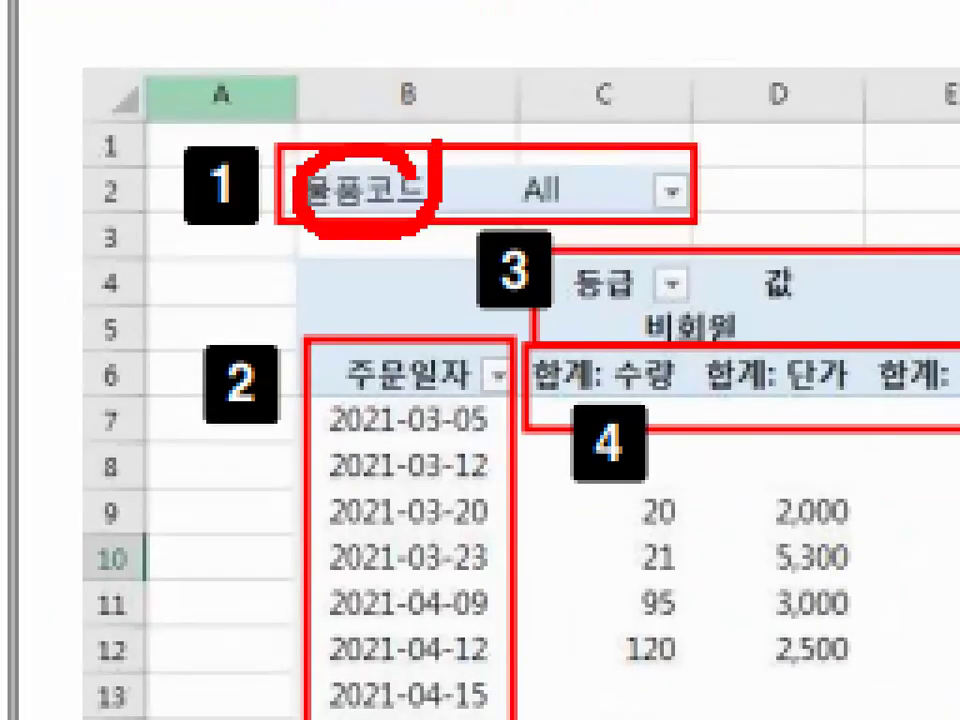
key("Escape")
- Outline and hatch the blank header cells B4:B5 above 주문일자 with a temporary red pen, and clear the marks
key("ctrl+1")
left_click(327, 586)
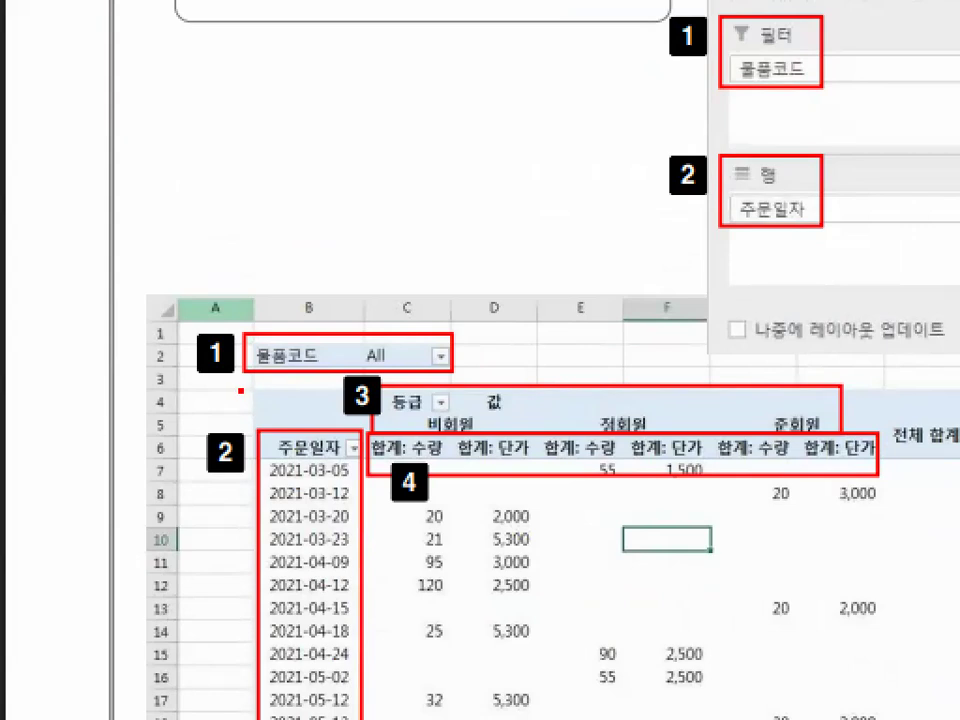
left_click_drag(258, 391, 345, 390)
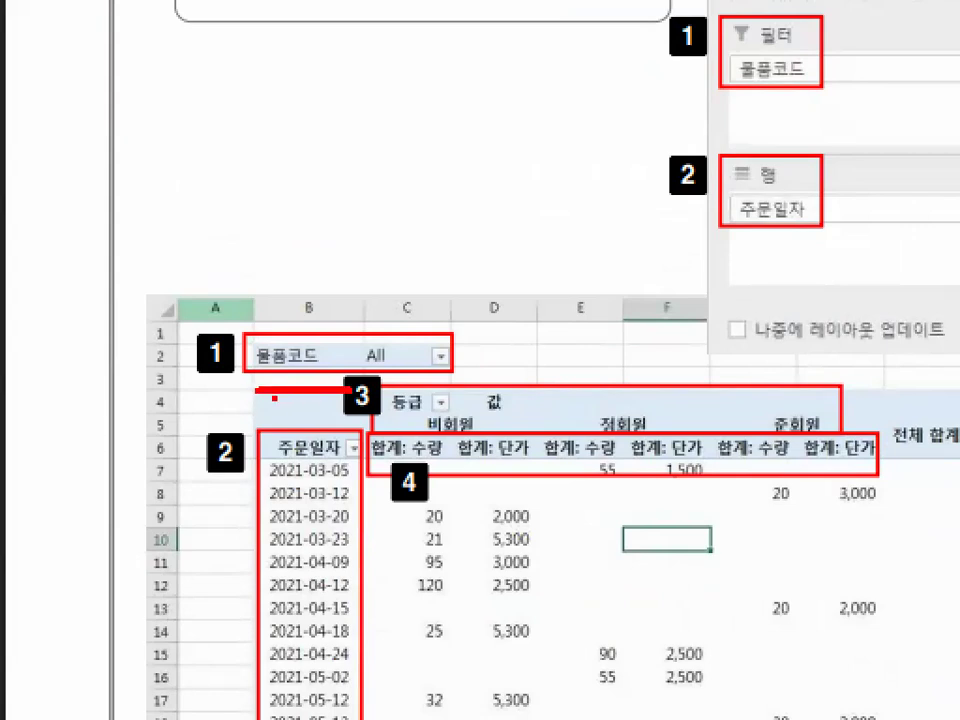
mouse_move(252, 392)
left_mouse_down()
mouse_move(262, 462)
mouse_move(279, 395)
mouse_move(316, 396)
mouse_move(306, 434)
left_mouse_up()
left_click_drag(349, 397, 325, 432)
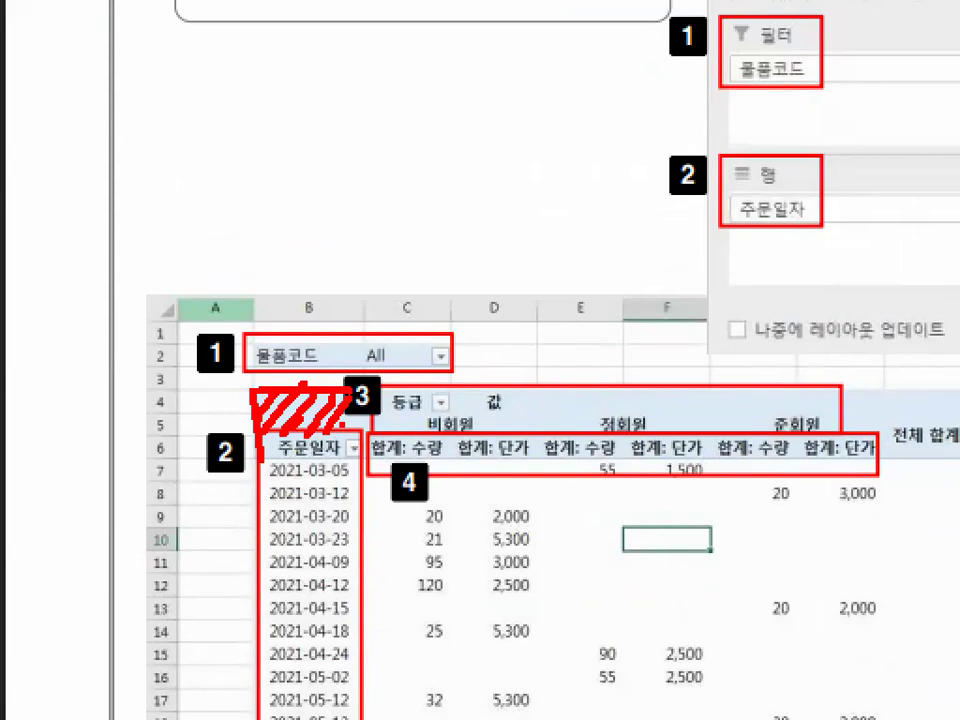
key("Escape")
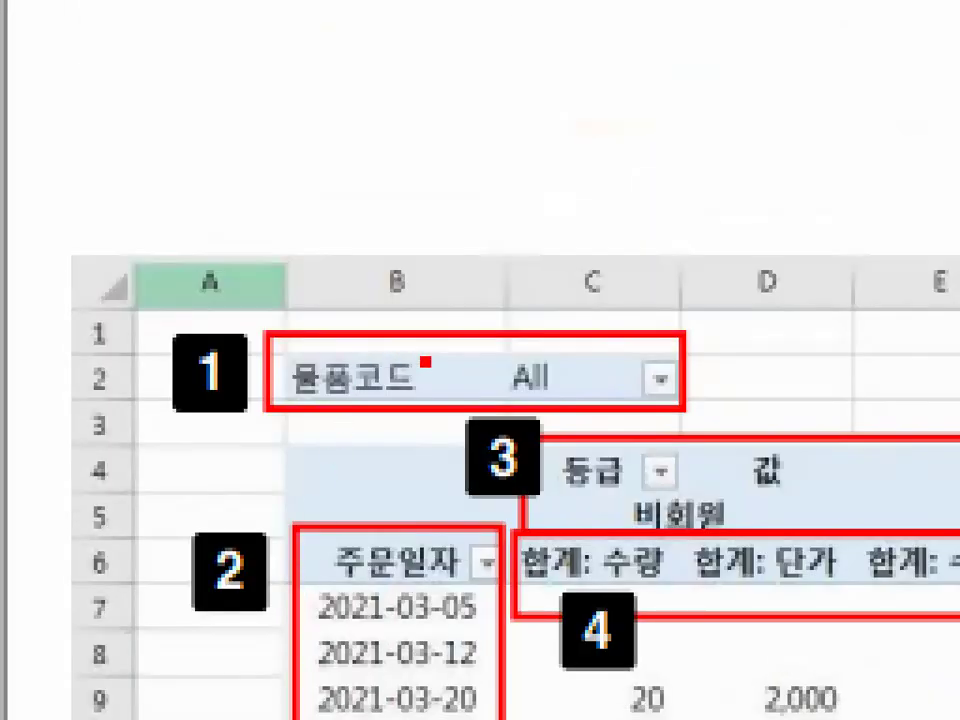
- Circle both the 물품코드 filter and the blank header area beneath it with a temporary red pen, and clear the marks
mouse_move(424, 244)
left_mouse_down()
mouse_move(326, 210)
mouse_move(364, 304)
left_mouse_up()
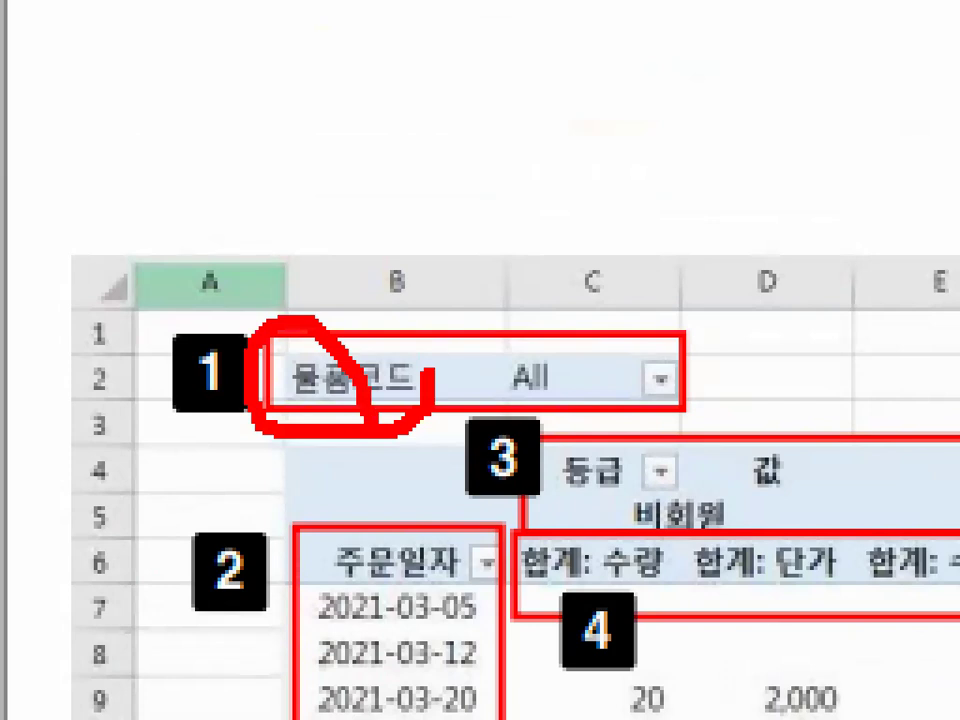
mouse_move(390, 460)
left_mouse_down()
mouse_move(279, 503)
mouse_move(385, 470)
left_mouse_up()
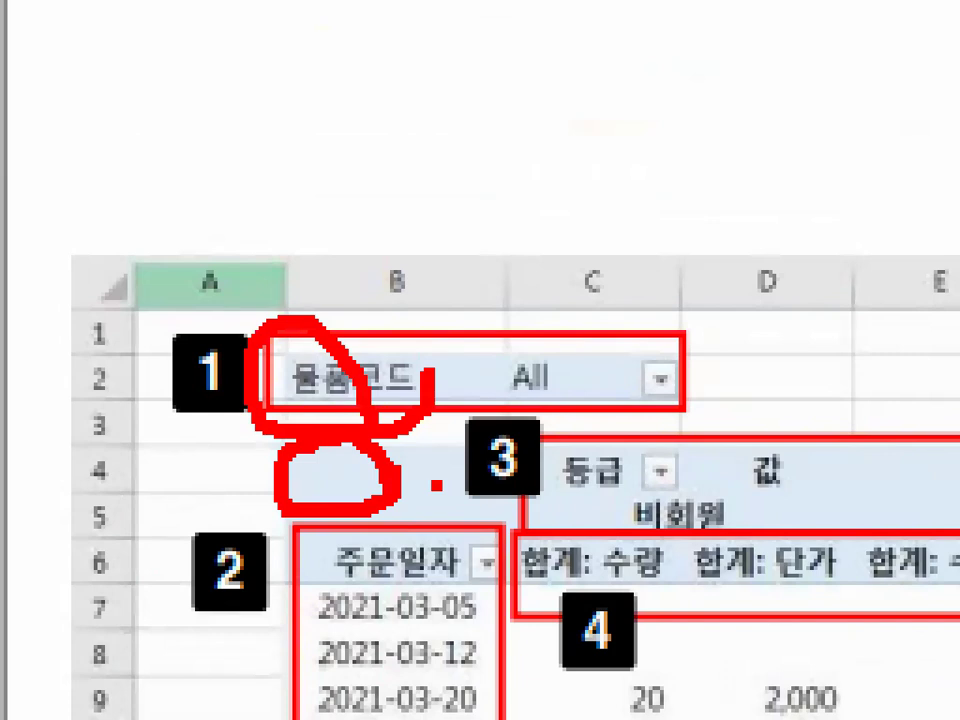
key("Escape")
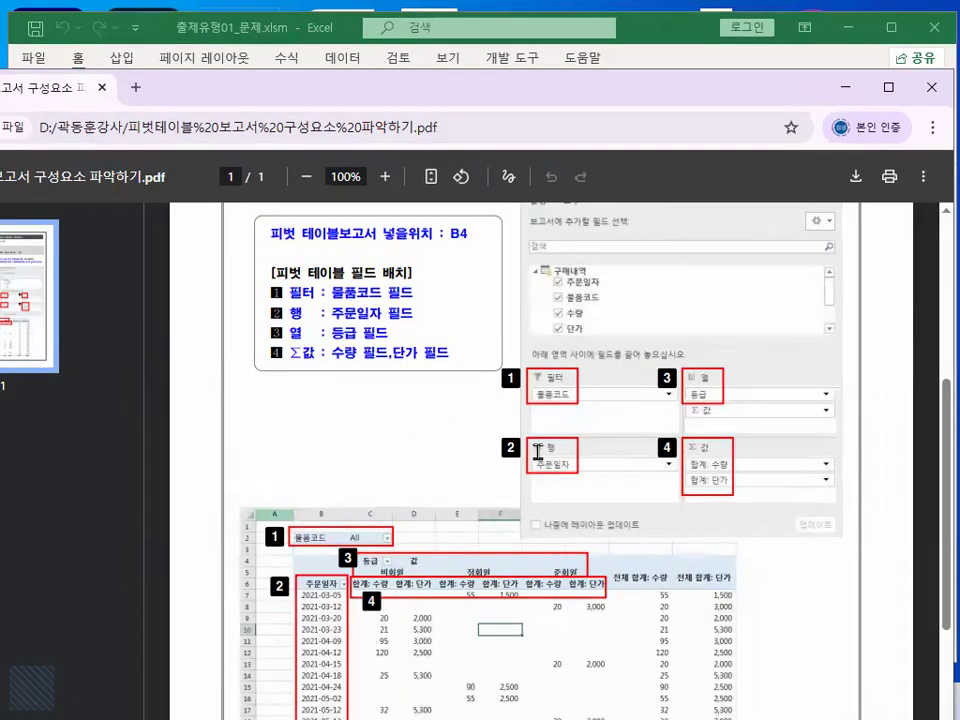
- Circle 물품코드 in the 필터 area and draw a temporary red arrow to it from the 구매내역 field list, and clear the marks
key("ctrl+1")
mouse_move(583, 397)
left_mouse_down()
mouse_move(521, 384)
mouse_move(584, 393)
left_mouse_up()
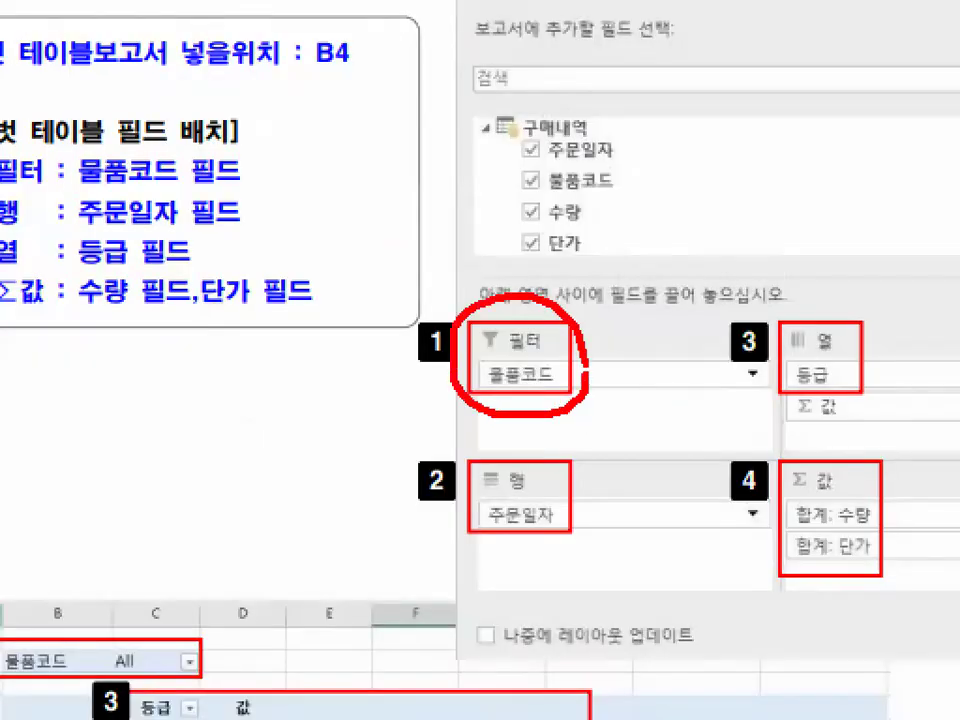
mouse_move(612, 134)
left_mouse_down()
mouse_move(695, 205)
mouse_move(630, 378)
left_mouse_up()
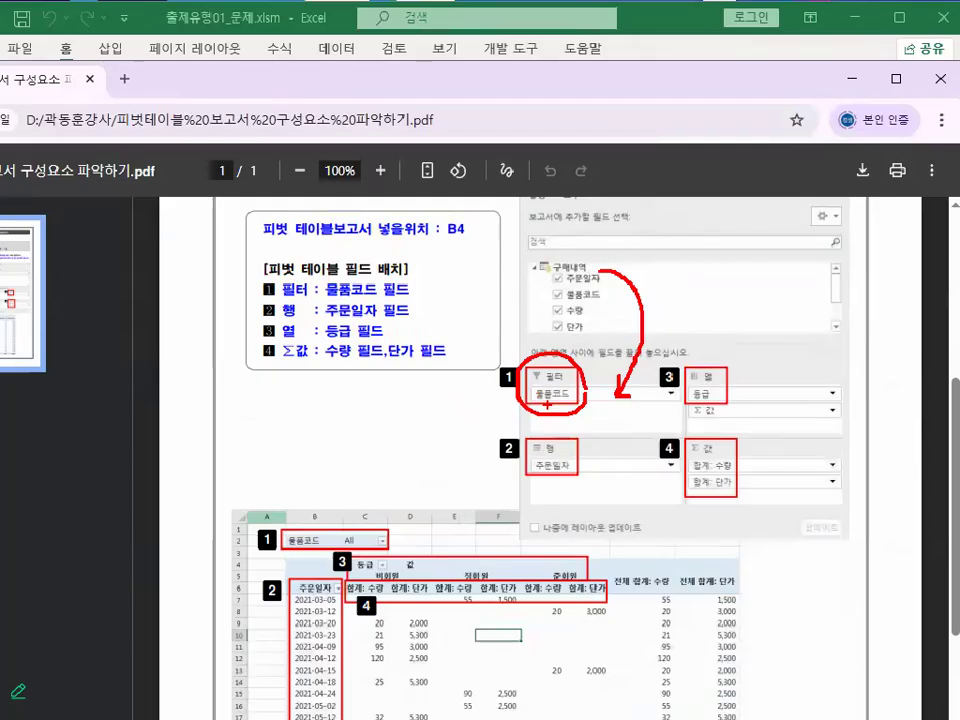
- Circle the blank header cells above 주문일자, draw temporary red arrows to the report's 등급 header and 물품코드 filter, and clear the marks
scroll(378, 606, "down", 3)
key("ctrl+1")
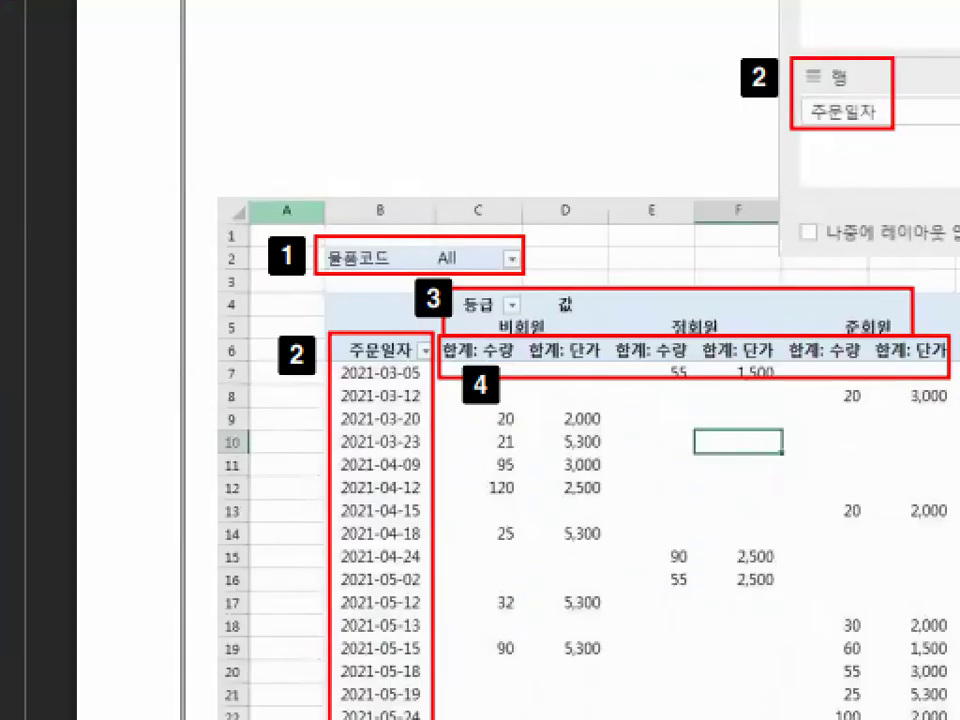
mouse_move(385, 321)
left_mouse_down()
mouse_move(343, 329)
mouse_move(386, 296)
mouse_move(398, 322)
mouse_move(418, 321)
left_mouse_up()
mouse_move(575, 257)
left_mouse_down()
mouse_move(584, 284)
mouse_move(810, 156)
left_mouse_up()
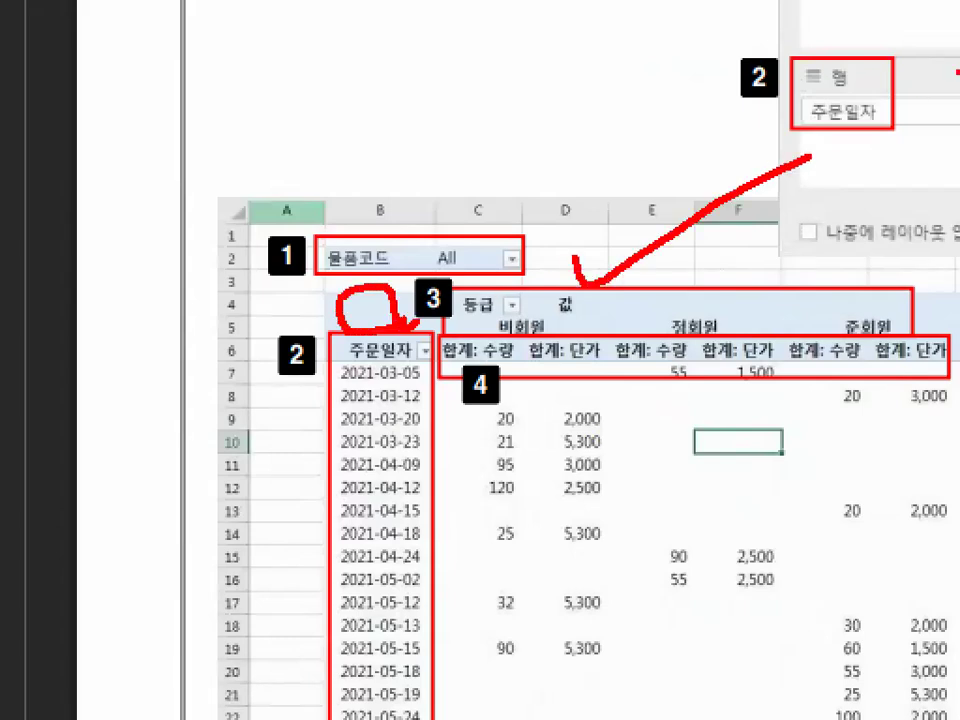
mouse_move(371, 220)
left_mouse_down()
mouse_move(383, 252)
mouse_move(491, 63)
left_mouse_up()
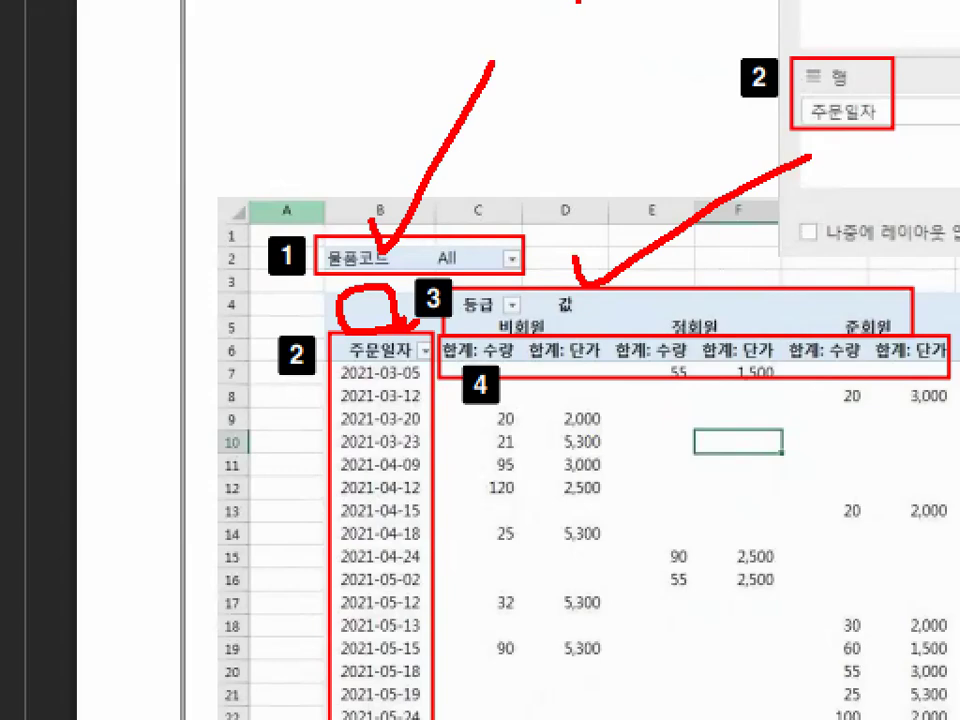
key("Escape")
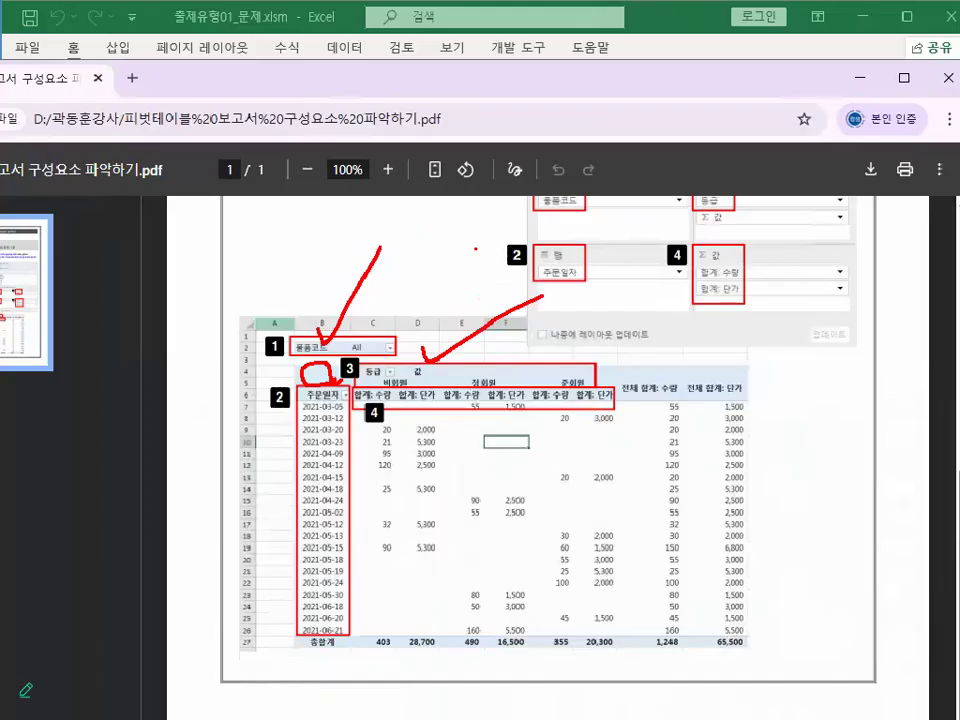
- Mark the blank header cells above 주문일자 and tick the 물품코드 filter with a temporary red pen, and clear the marks
key("ctrl+1")
left_click(298, 431)
mouse_move(310, 322)
left_mouse_down()
mouse_move(325, 302)
mouse_move(345, 314)
left_mouse_up()
mouse_move(274, 286)
left_mouse_down()
mouse_move(289, 298)
mouse_move(298, 276)
left_mouse_up()
mouse_move(305, 221)
left_mouse_down()
mouse_move(311, 229)
mouse_move(358, 190)
left_mouse_up()
key("Escape")
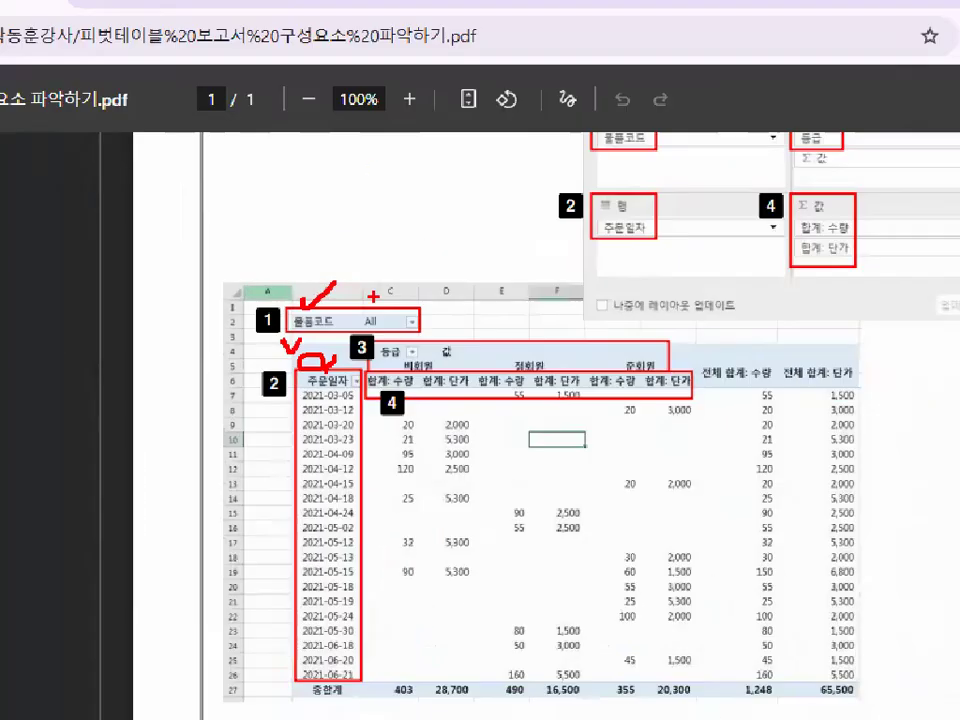
- Circle the 필터 area, draw a temporary red arrow to the 물품코드 filter in the example report, and clear both marks
scroll(606, 345, "up", 2)
key("ctrl+1")
mouse_move(584, 391)
left_mouse_down()
mouse_move(546, 360)
mouse_move(572, 388)
left_mouse_up()
key("Escape")
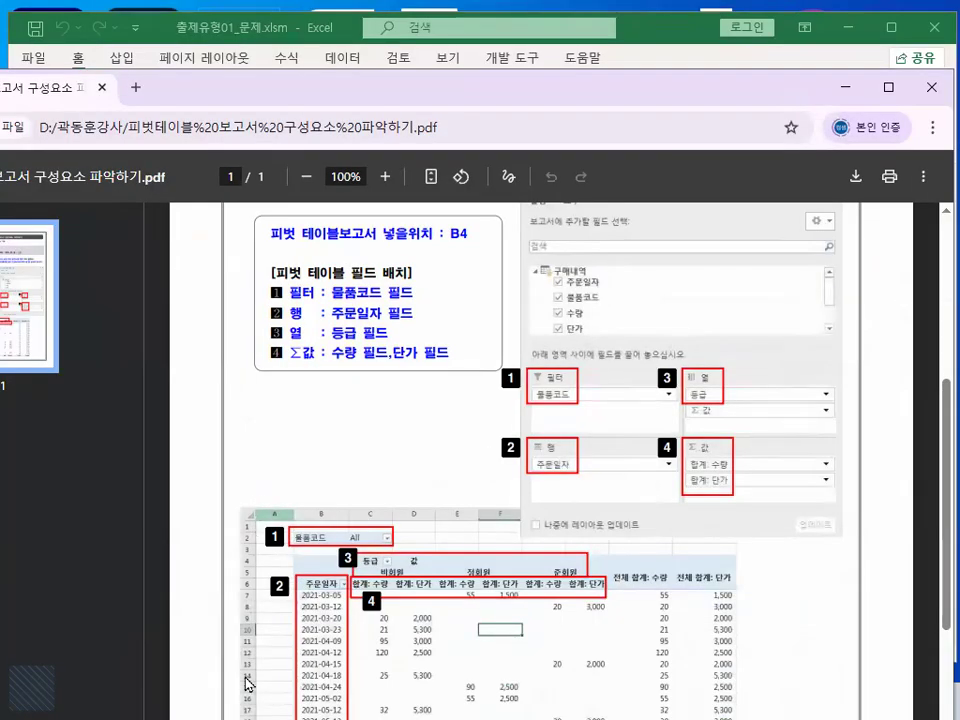
key("ctrl+1")
left_click_drag(385, 340, 462, 228)
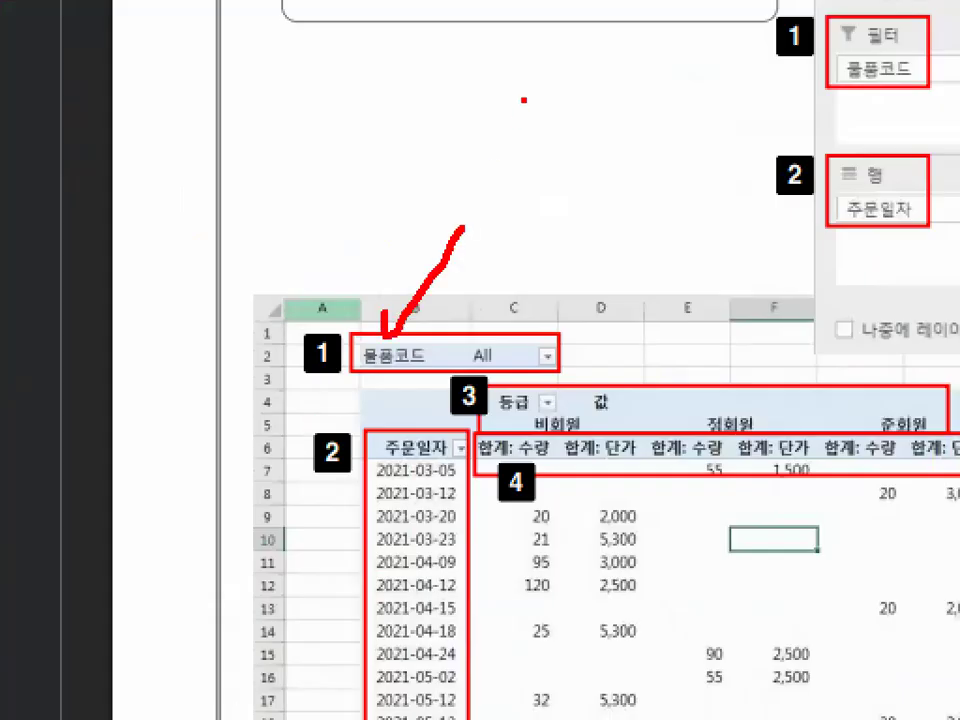
key("Escape")
- Circle the 행 area, draw a temporary red arrow to it from 주문일자 in the field list, and add a vertical arrow down toward the report
key("ctrl+1")
left_click_drag(605, 395, 530, 449)
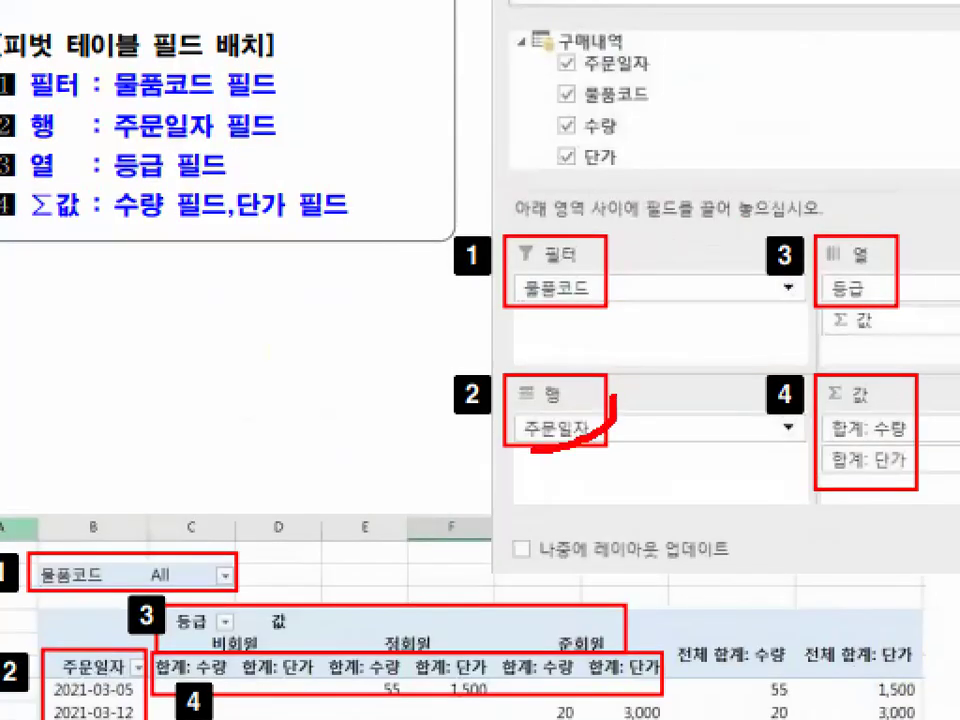
left_click_drag(631, 380, 606, 440)
mouse_move(667, 72)
left_mouse_down()
mouse_move(690, 77)
mouse_move(643, 420)
mouse_move(710, 440)
left_mouse_up()
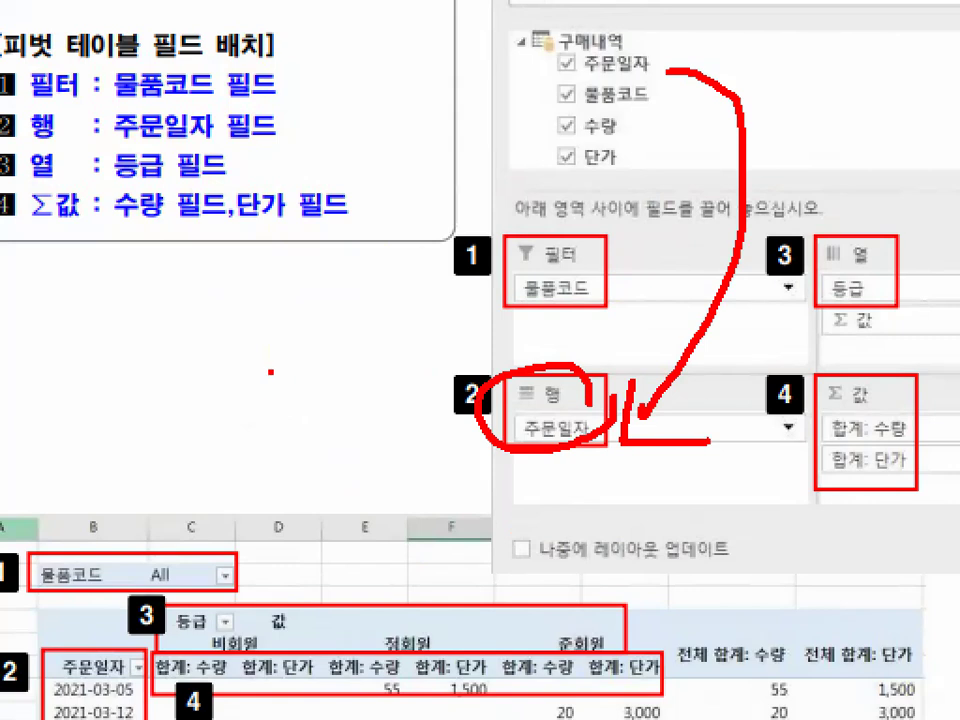
left_click_drag(246, 168, 247, 580)
mouse_move(222, 520)
left_mouse_down()
mouse_move(247, 580)
mouse_move(315, 475)
left_mouse_up()
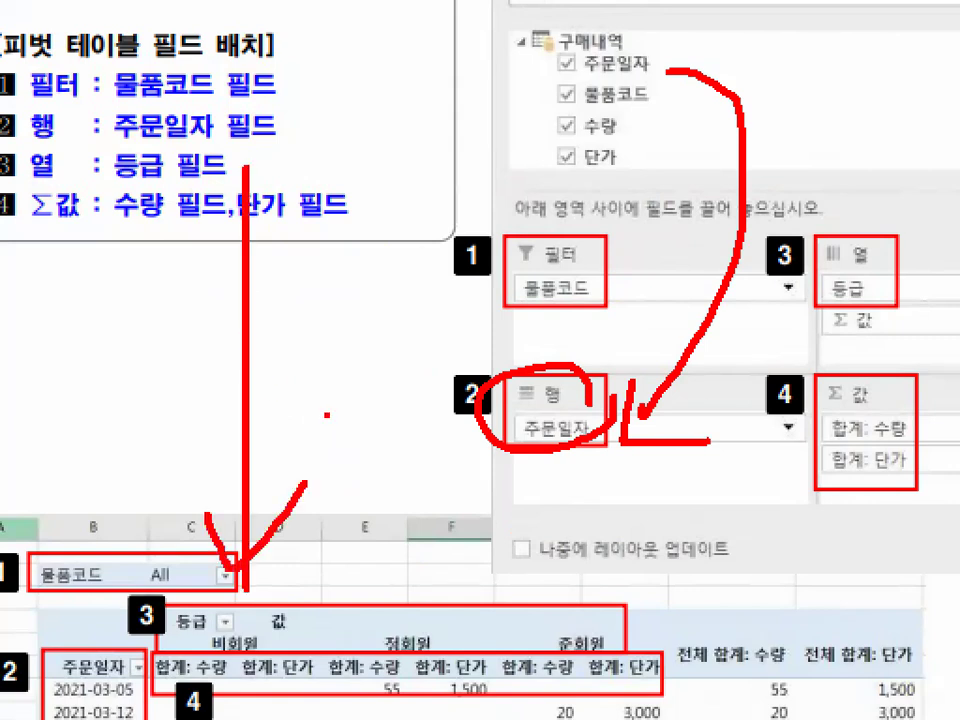
- Underline the 주문일자 header in the enlarged report, draw a temporary red downward arrow over its dates, and clear the marks
scroll(561, 574, "down", 2)
key("ctrl+1")
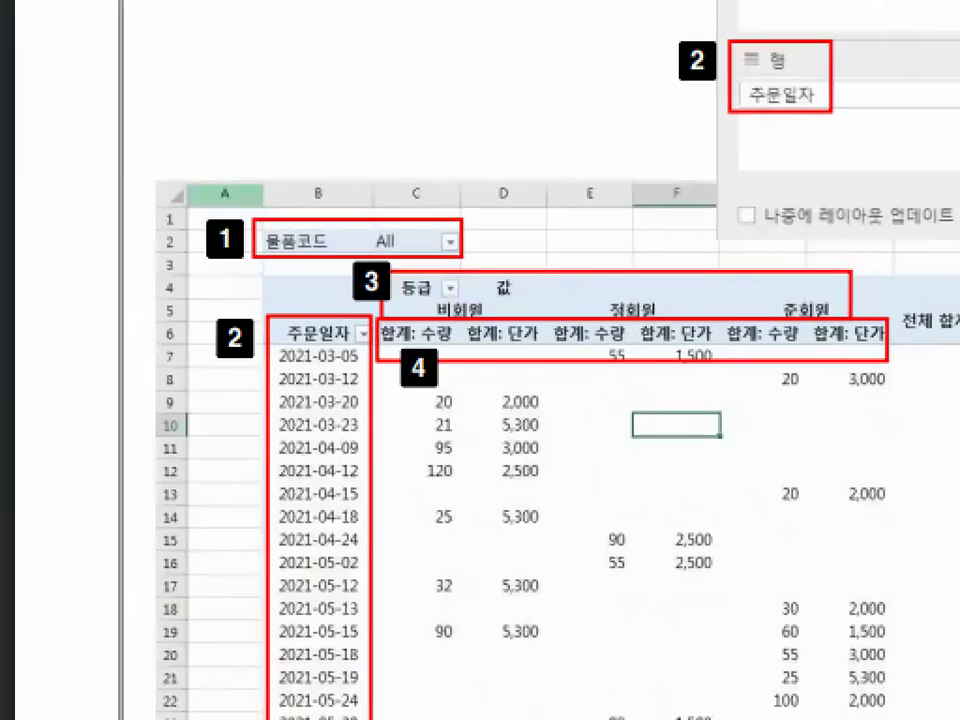
left_click(323, 460)
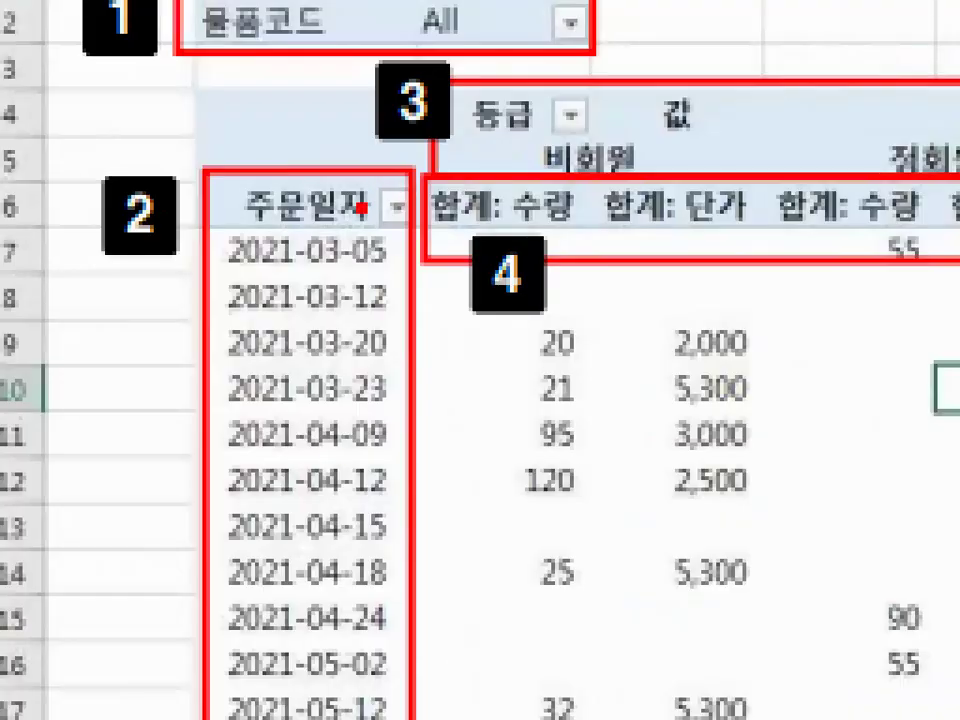
left_click_drag(246, 224, 420, 224)
left_click_drag(318, 285, 320, 521)
left_click_drag(286, 482, 374, 390)
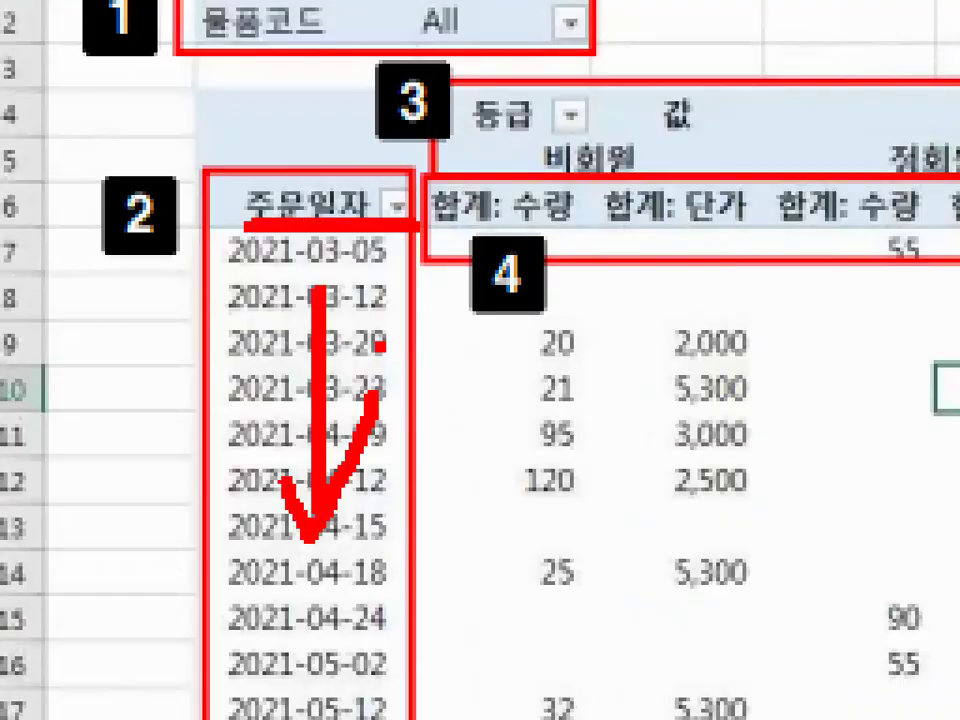
key("Escape")
- Circle the 주문일자 header, add temporary red check marks over and beside the dates below it, and clear the marks
key("ctrl+1")
left_click(351, 383)
mouse_move(372, 333)
left_mouse_down()
mouse_move(325, 361)
mouse_move(275, 327)
mouse_move(320, 304)
mouse_move(364, 325)
left_mouse_up()
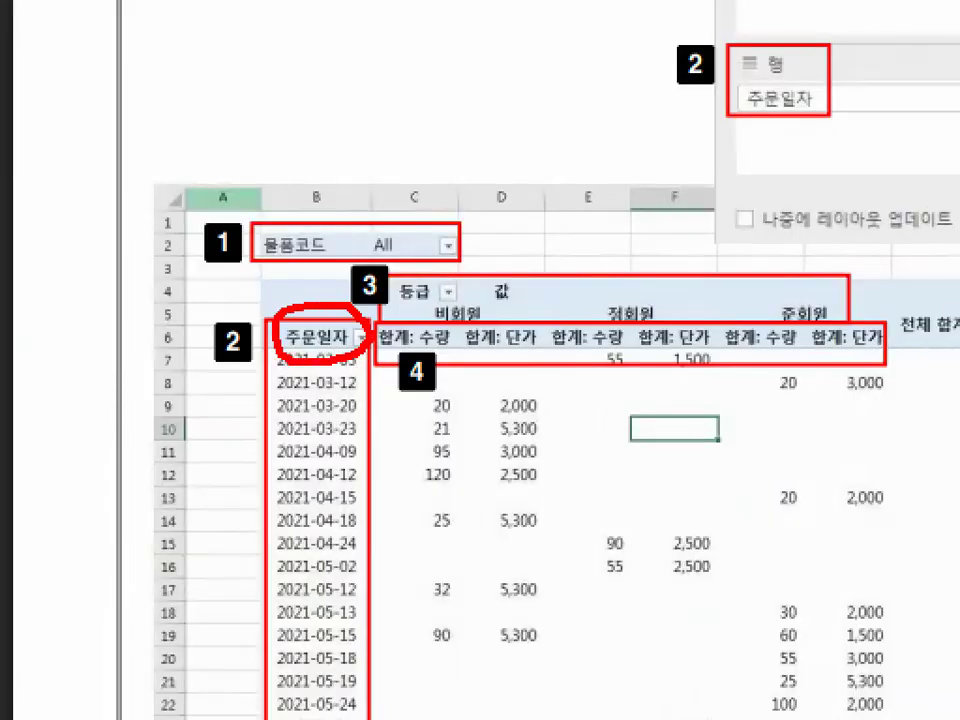
left_click_drag(316, 422, 357, 378)
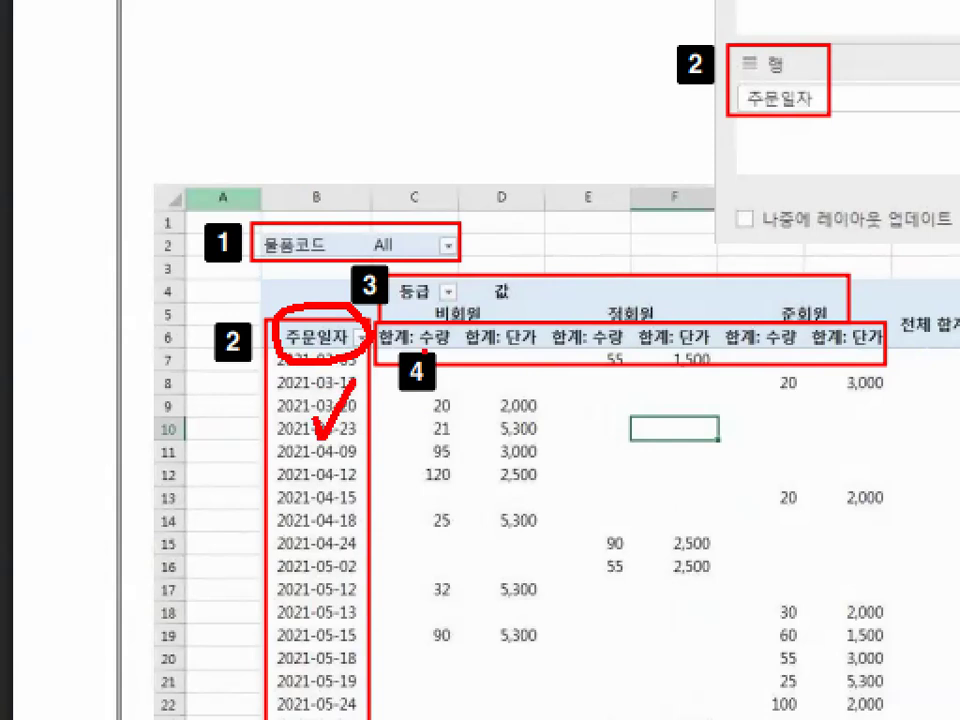
left_click_drag(214, 478, 259, 466)
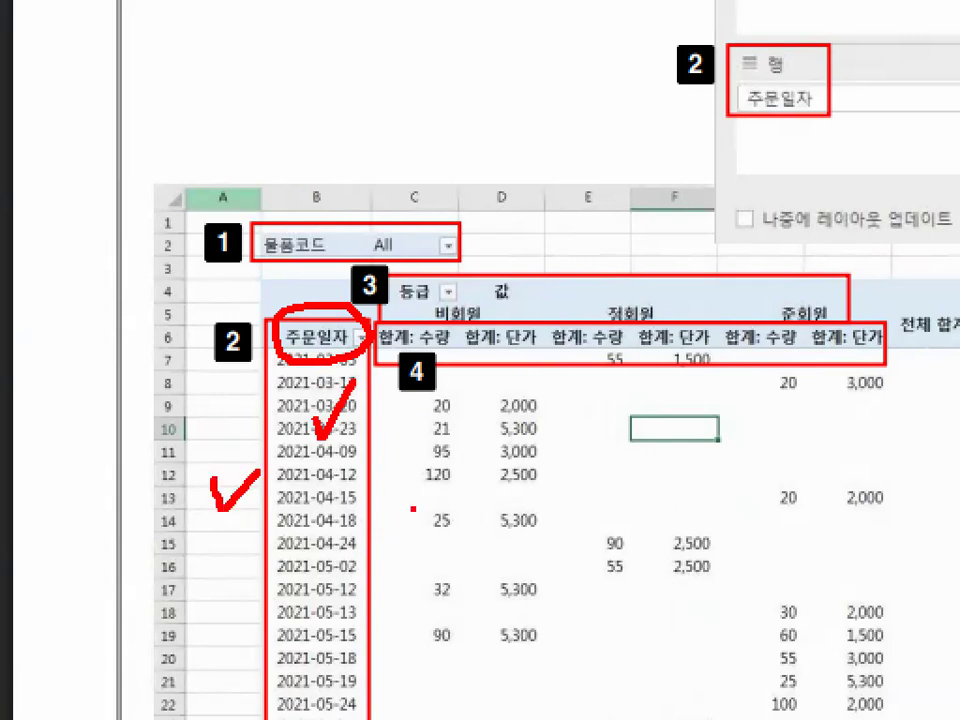
key("Escape")
- Draw a temporary red downward arrow beside the date rows, circle the 주문일자 header, and clear the marks
key("ctrl+1")
left_click(265, 584)
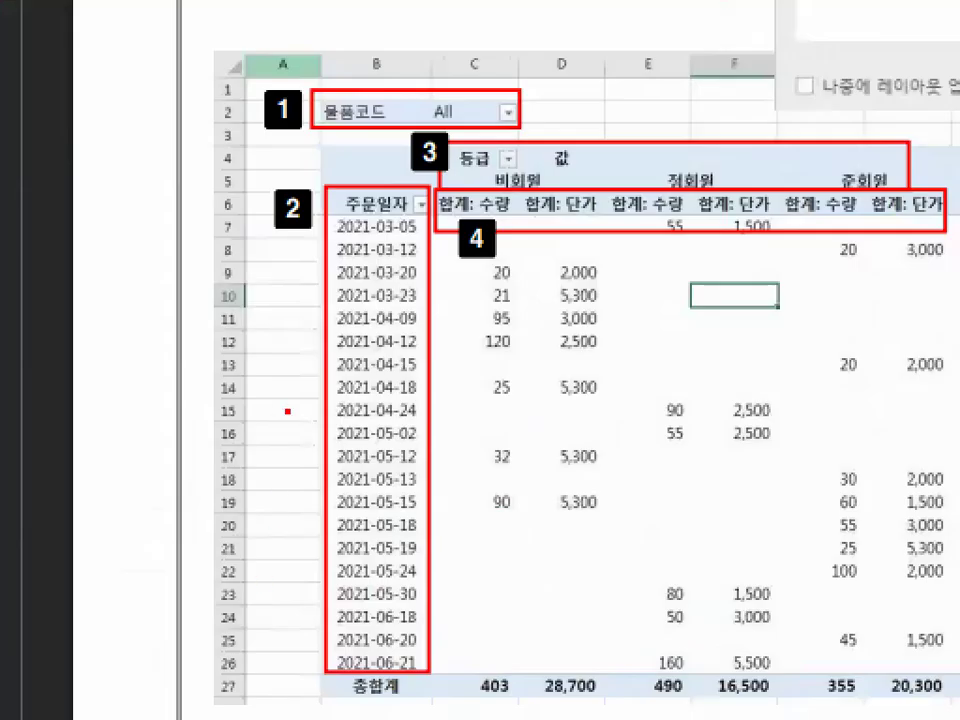
mouse_move(304, 258)
left_mouse_down()
mouse_move(302, 519)
mouse_move(322, 494)
left_mouse_up()
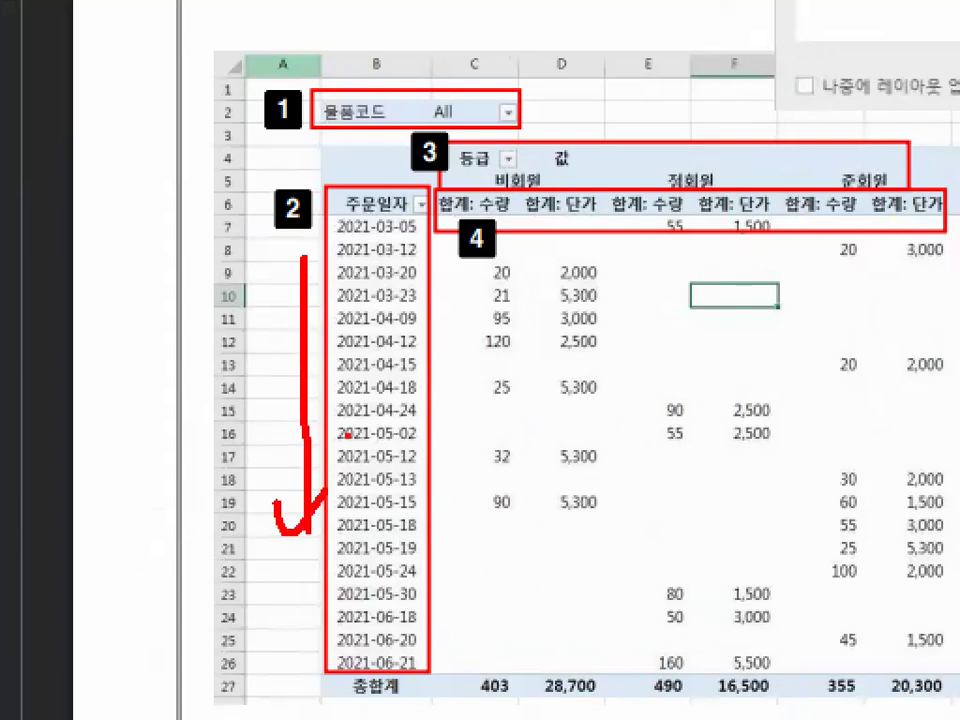
mouse_move(396, 186)
left_mouse_down()
mouse_move(336, 198)
mouse_move(400, 214)
left_mouse_up()
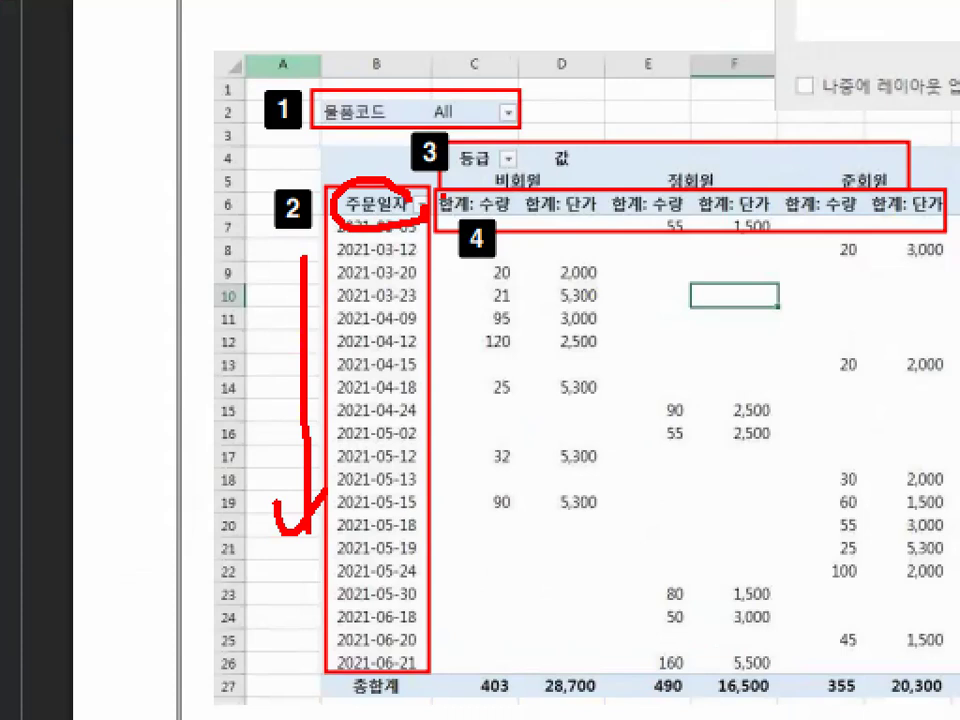
key("Escape")
- Circle 등급 in the 열 area of the field layout with a temporary red pen, and clear the mark
scroll(731, 431, "up", 1)
key("ctrl+1")
left_click(683, 306)
mouse_move(701, 266)
left_mouse_down()
mouse_move(664, 285)
mouse_move(625, 225)
mouse_move(695, 205)
left_mouse_up()
key("Escape")
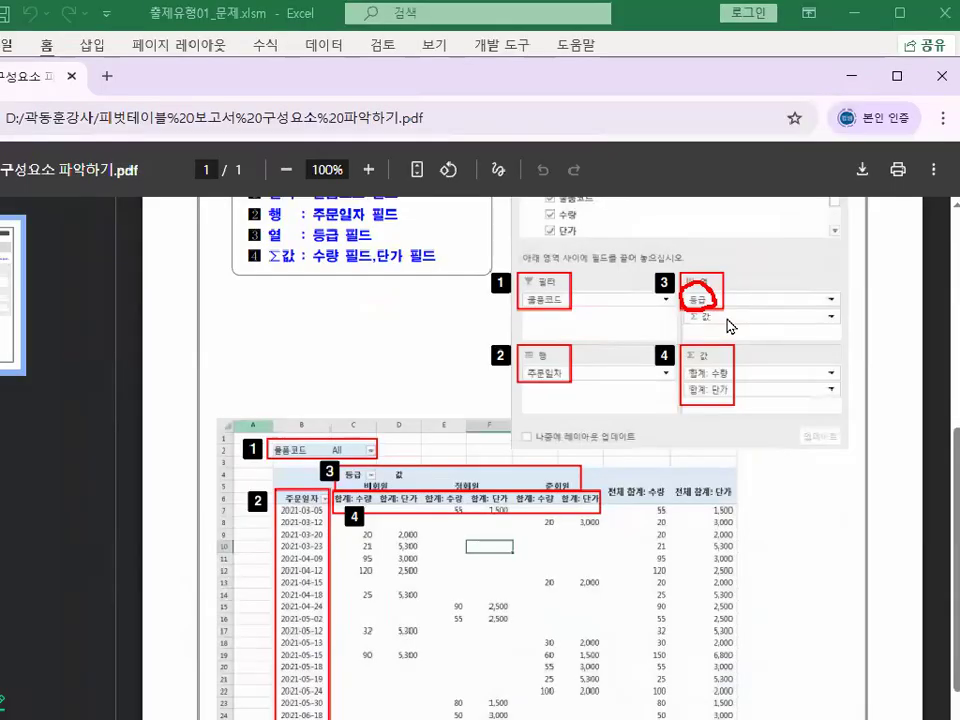
- Draw a temporary red curved arrow from the 구매내역 field list to the 열 area, and clear it
scroll(650, 218, "up", 1)
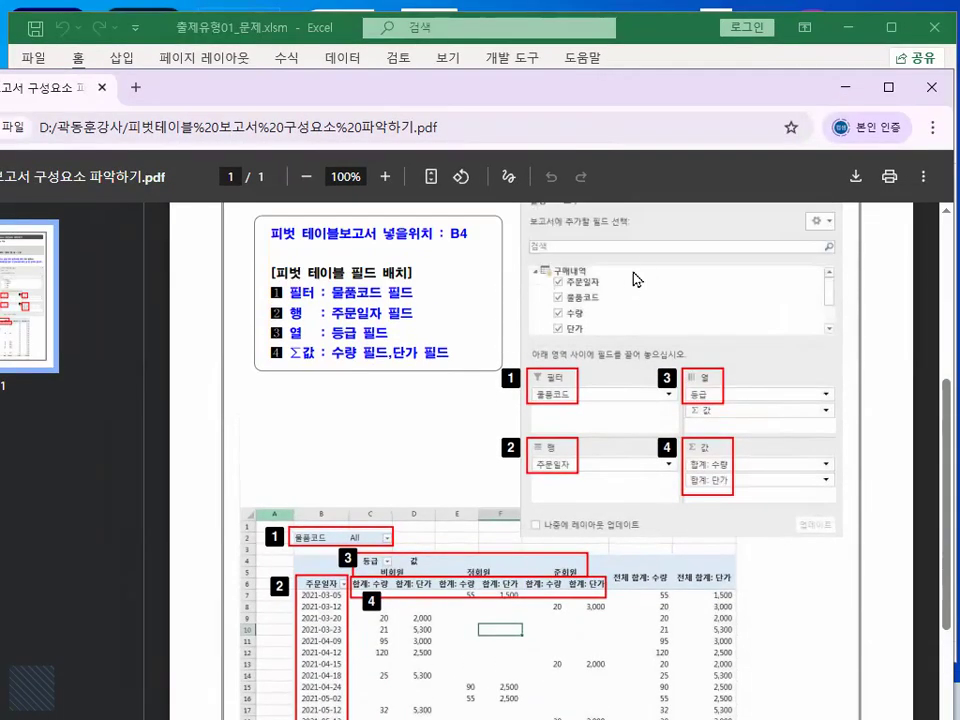
key("ctrl+1")
left_click(616, 284)
left_click_drag(616, 284, 627, 262)
mouse_move(630, 215)
left_mouse_down()
mouse_move(810, 236)
mouse_move(861, 364)
mouse_move(861, 475)
mouse_move(934, 411)
left_mouse_up()
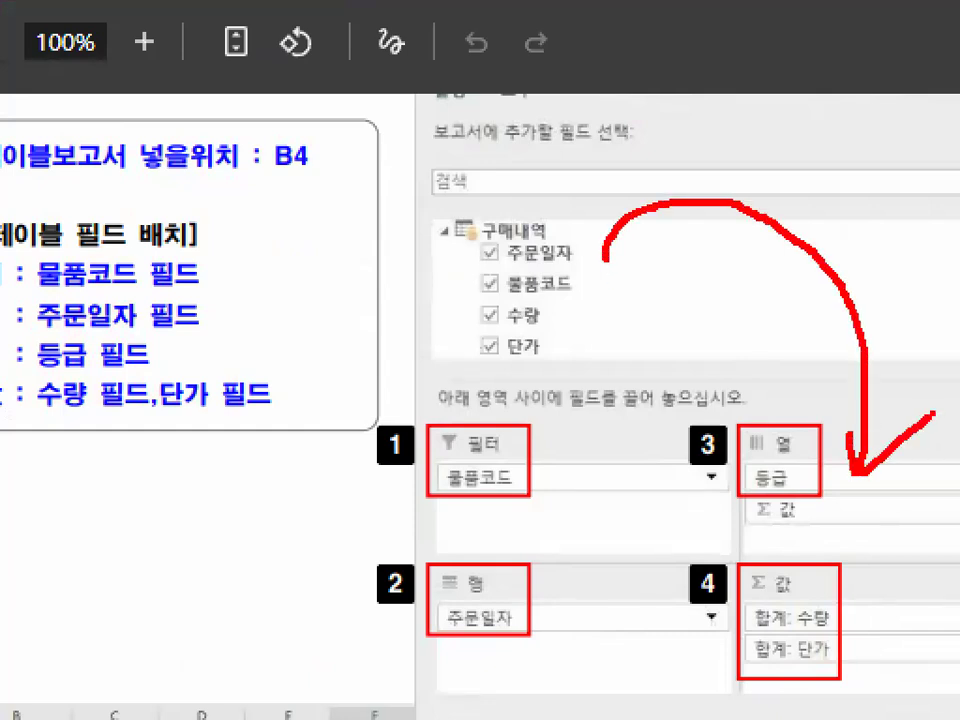
key("Escape")
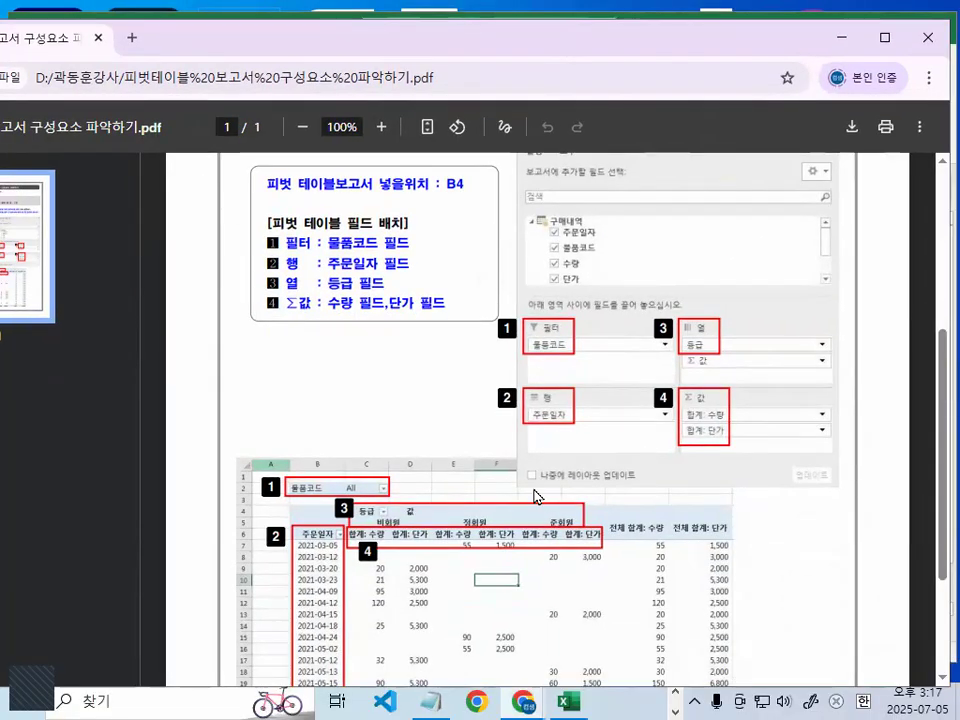
- Circle 비회원, 정회원 and 준회원, and draw temporary red arrows showing the columns running across and the dates running down
scroll(522, 500, "down", 3)
key("ctrl+1")
left_click(391, 367)
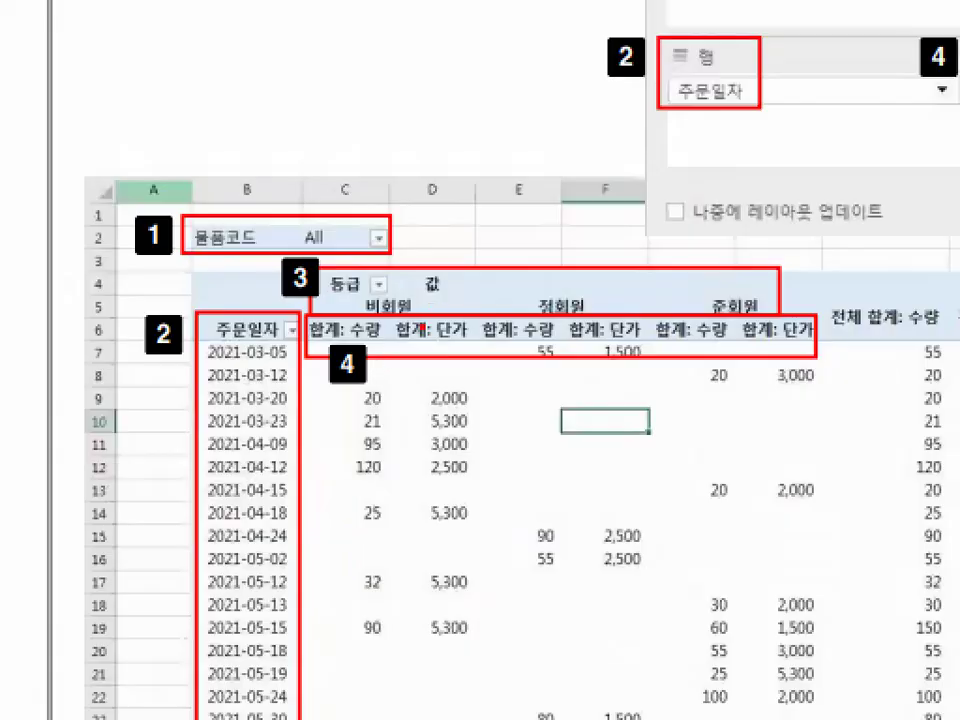
mouse_move(391, 322)
left_mouse_down()
mouse_move(365, 328)
mouse_move(417, 324)
left_mouse_up()
mouse_move(614, 311)
left_mouse_down()
mouse_move(522, 321)
mouse_move(592, 322)
left_mouse_up()
left_click_drag(760, 283, 770, 316)
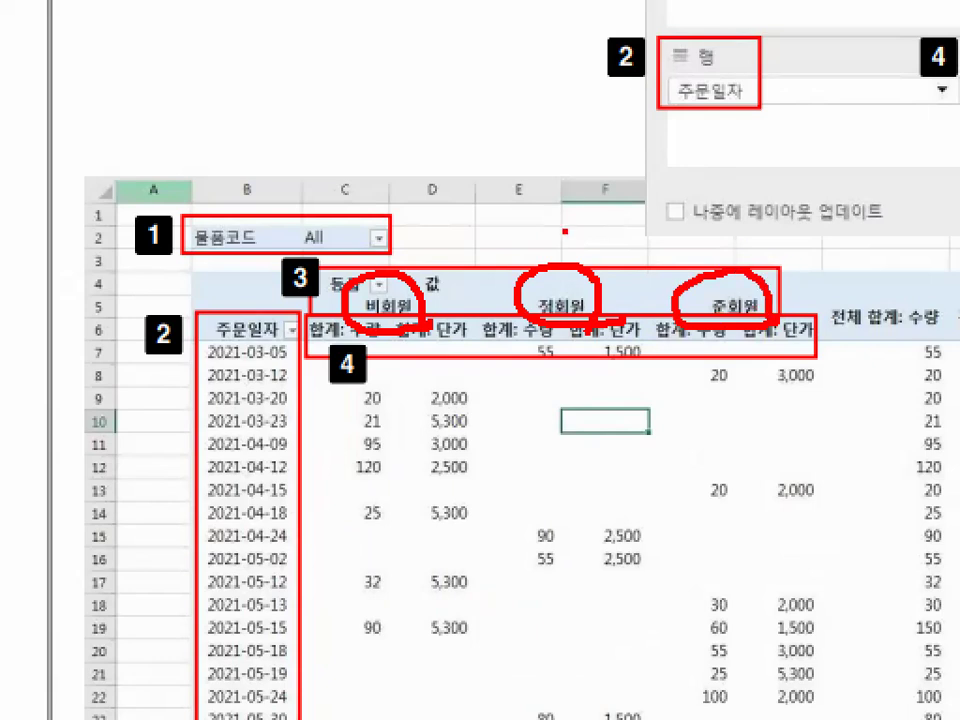
mouse_move(425, 240)
left_mouse_down()
mouse_move(607, 237)
mouse_move(592, 266)
left_mouse_up()
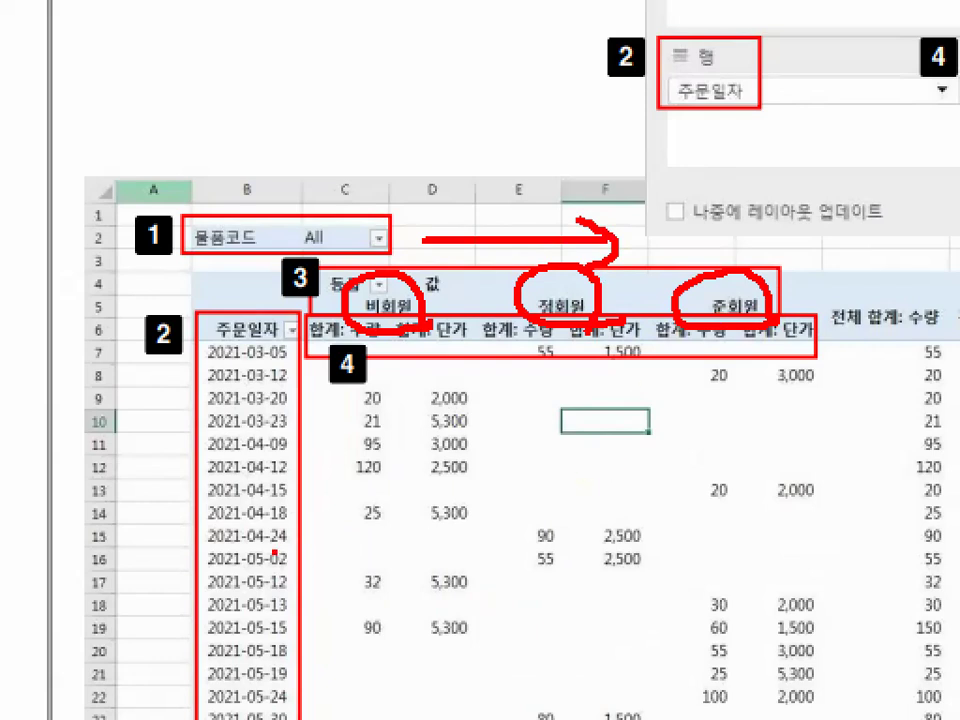
mouse_move(170, 402)
left_mouse_down()
mouse_move(171, 586)
mouse_move(241, 493)
left_mouse_up()
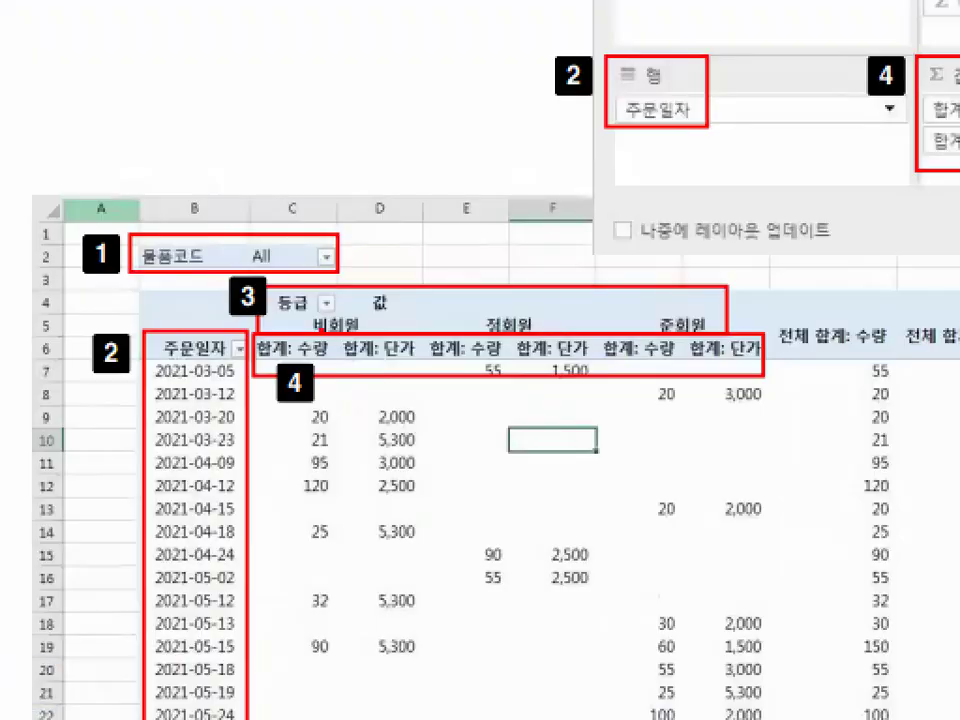
- Circle the 비회원, 정회원 and 준회원 column headings once more with a temporary red pen, and clear the marks
mouse_move(418, 313)
left_mouse_down()
mouse_move(343, 314)
mouse_move(365, 328)
left_mouse_up()
mouse_move(546, 336)
left_mouse_down()
mouse_move(558, 324)
mouse_move(536, 324)
left_mouse_up()
left_click_drag(700, 336, 728, 338)
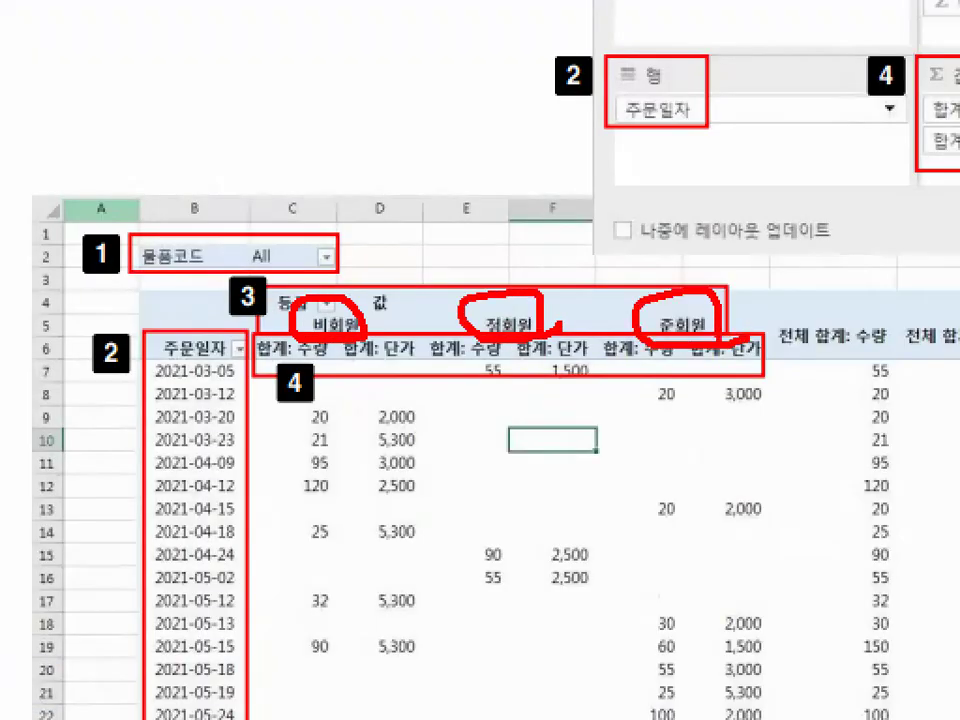
key("Escape")
- Circle the 등급 header in the example report, draw a temporary red line rightward from 값 across the headings, and clear both marks
key("ctrl+1")
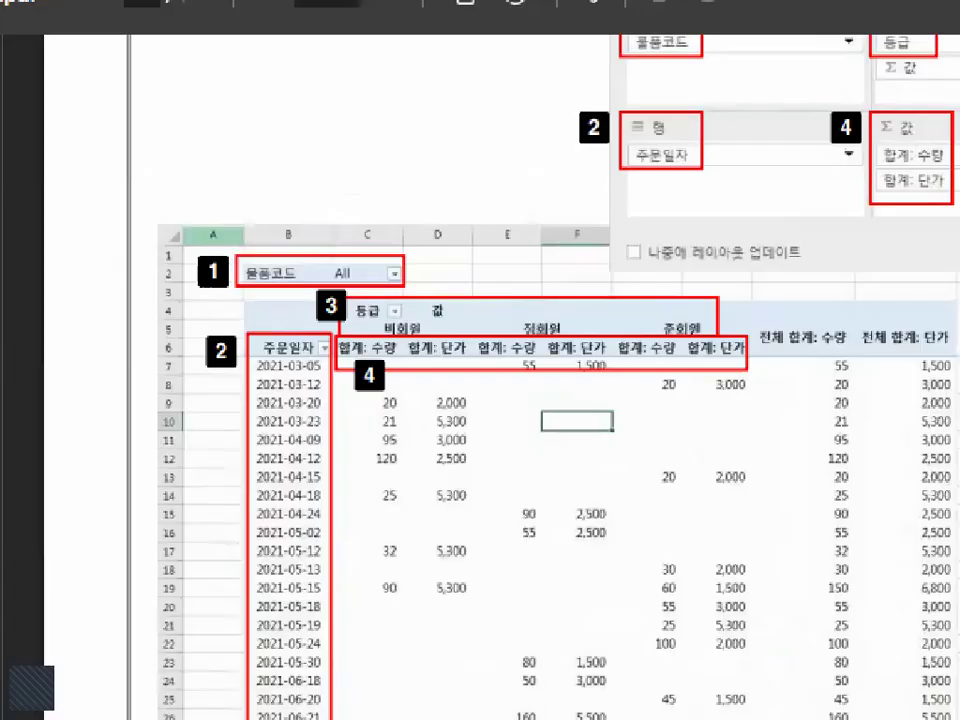
left_click(428, 268)
mouse_move(478, 243)
left_mouse_down()
mouse_move(439, 289)
mouse_move(455, 240)
mouse_move(483, 258)
left_mouse_up()
key("Escape")
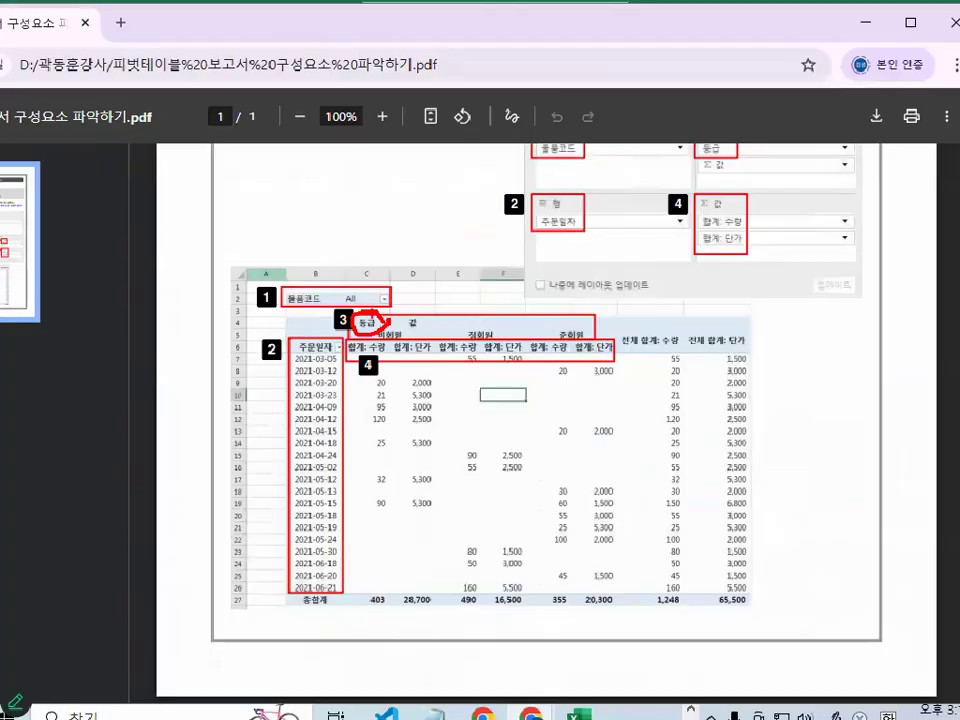
key("ctrl+2")
left_click_drag(411, 327, 648, 329)
key("Escape")
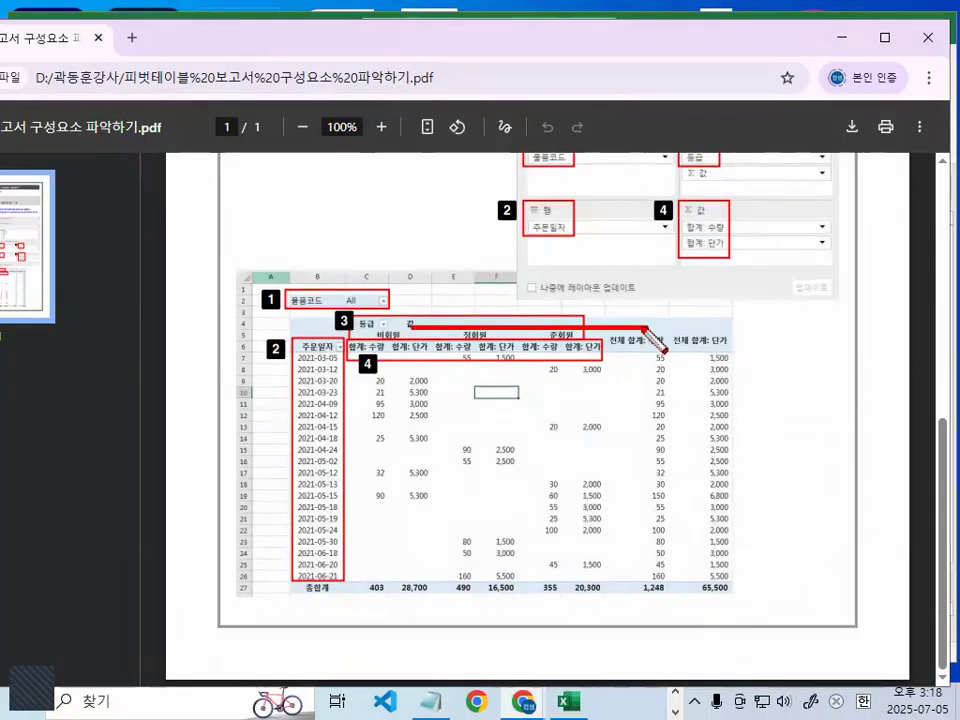
- Mark the column headings in the example report and circle 등급 in the 열 area with a temporary red pen, and clear the marks
key("ctrl+1")
left_click(414, 352)
mouse_move(353, 310)
left_mouse_down()
mouse_move(299, 300)
mouse_move(350, 305)
left_mouse_up()
key("Escape")
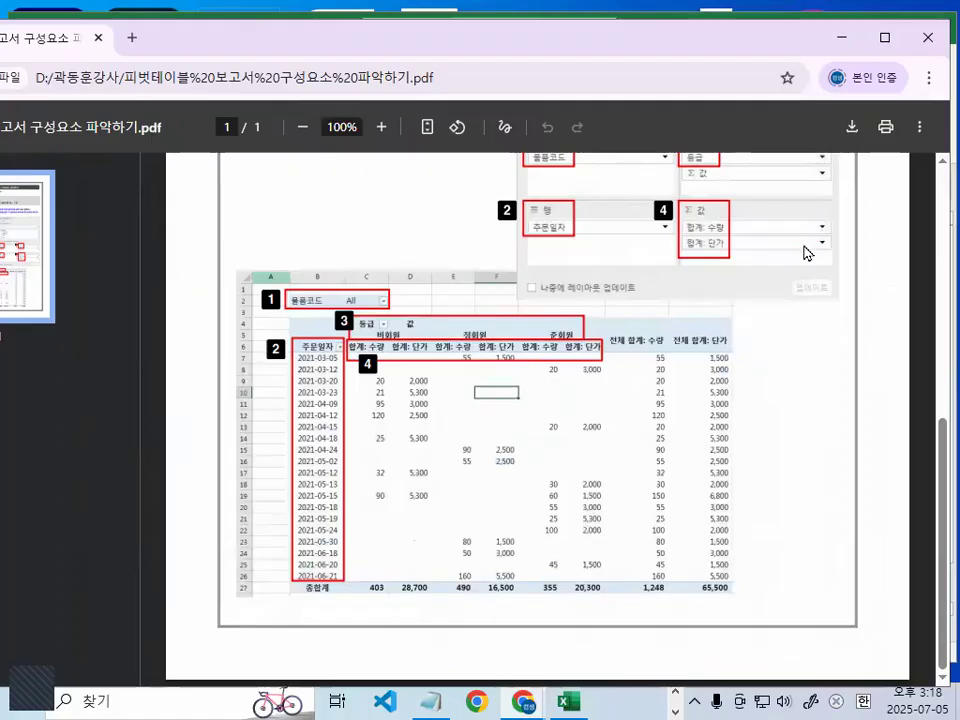
scroll(792, 250, "up", 3)
key("ctrl+1")
left_click(720, 335)
mouse_move(690, 366)
left_mouse_down()
mouse_move(628, 365)
mouse_move(698, 358)
left_mouse_up()
key("Escape")
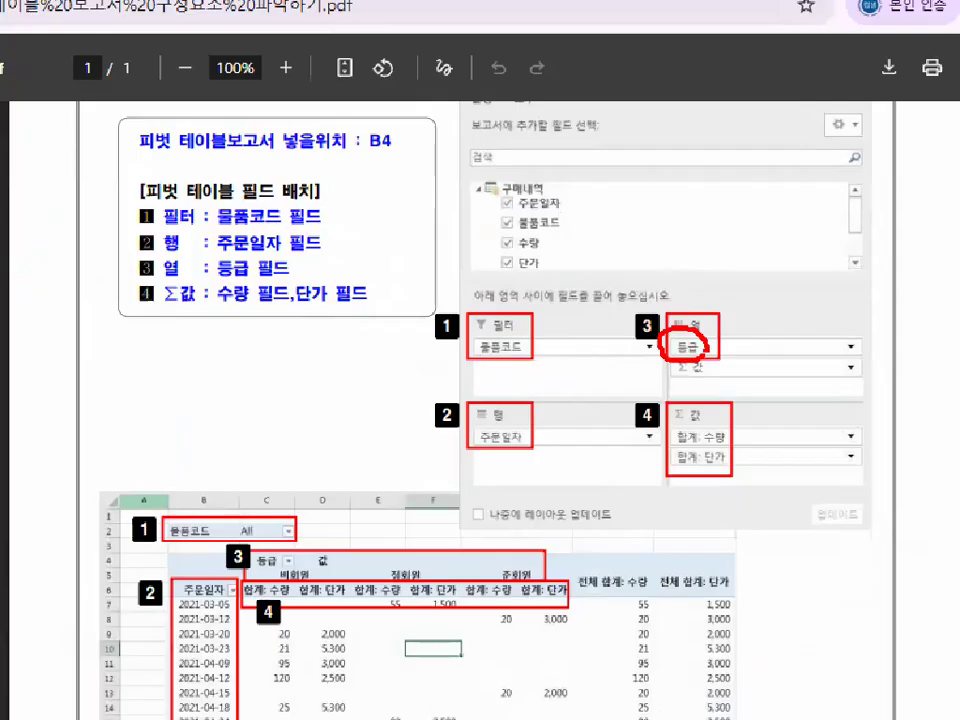
- Draw a temporary red line across the 합계: 수량 and 합계: 단가 headings in the example report, and clear it
scroll(520, 440, "down", 1)
key("ctrl+1")
left_click(408, 494)
left_click_drag(388, 449, 775, 449)
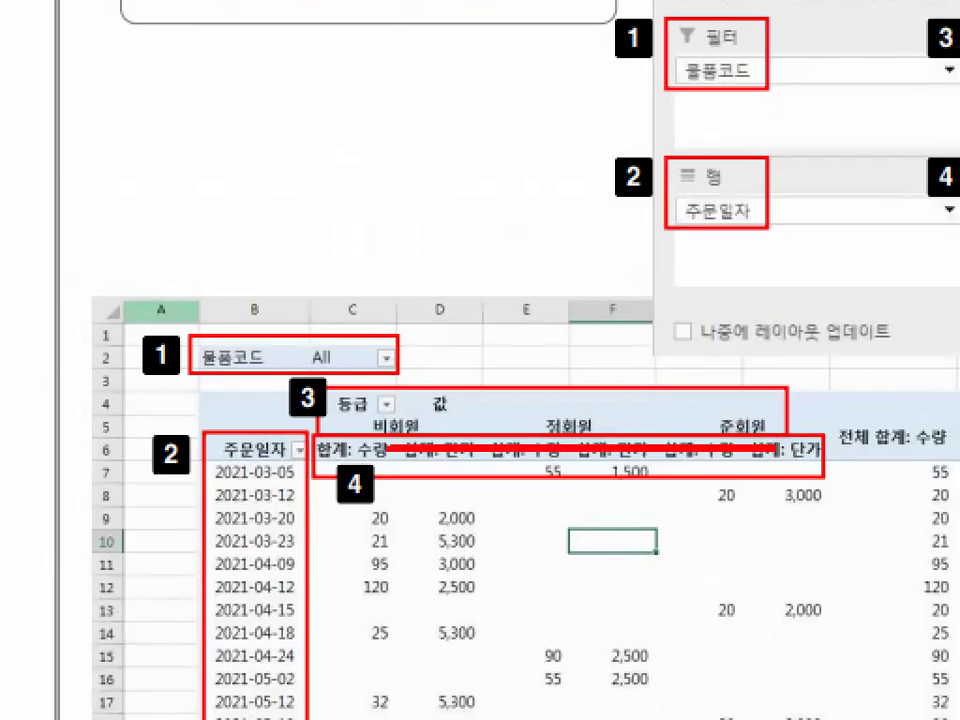
key("Escape")
- Circle the block of values below the 합계 headings in the example report with a temporary red pen, and clear the mark
scroll(390, 620, "down", 3)
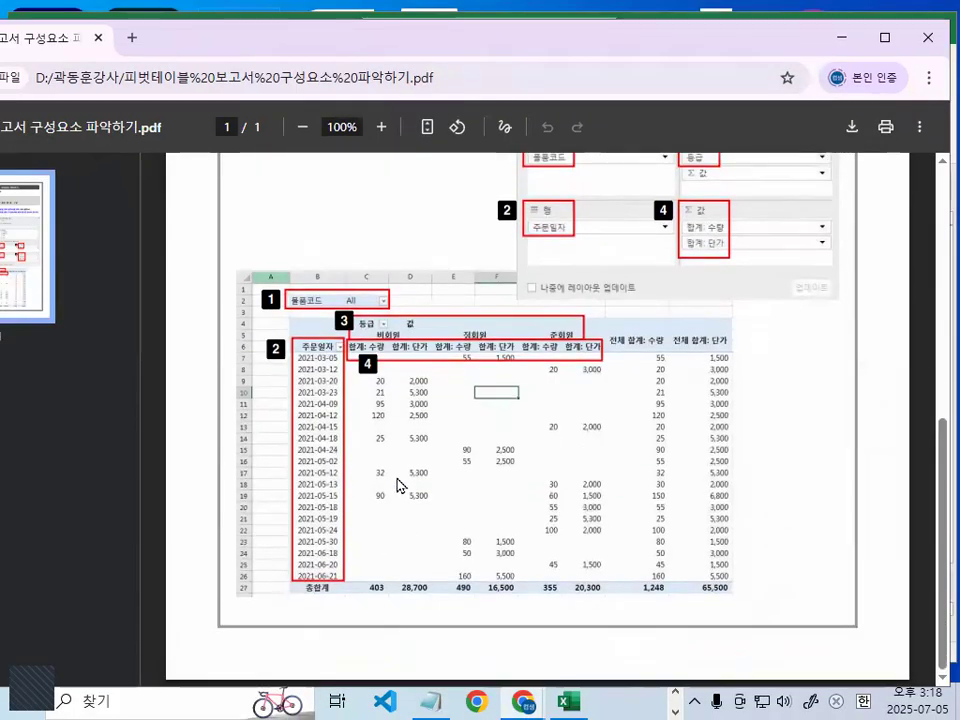
key("ctrl+1")
left_click(398, 485)
mouse_move(856, 541)
left_mouse_down()
mouse_move(364, 690)
mouse_move(536, 257)
mouse_move(850, 628)
left_mouse_up()
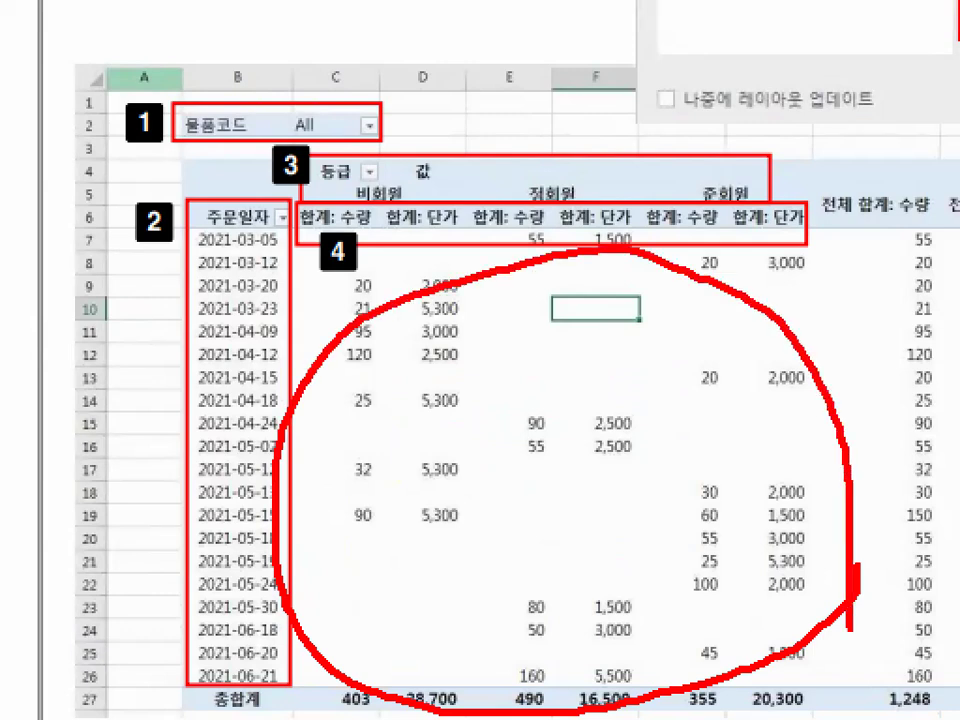
key("Escape")
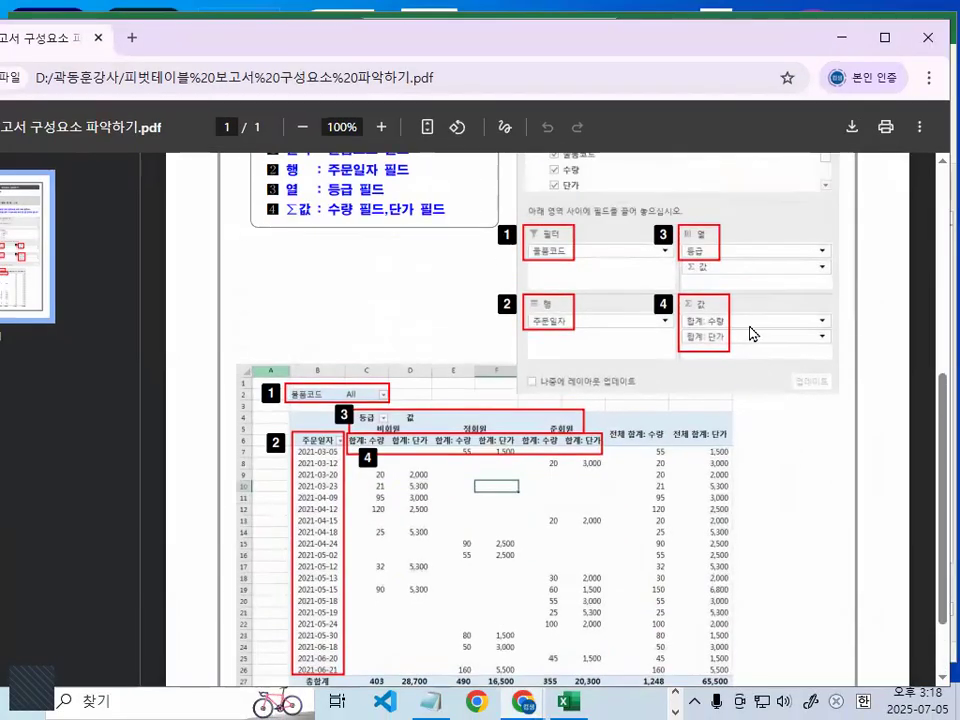
- Circle the 값 label of area 4 in the pivot table field example with a temporary red pen, and clear the mark
key("ctrl+1")
left_click(749, 326)
mouse_move(724, 299)
left_mouse_down()
mouse_move(689, 298)
mouse_move(724, 306)
left_mouse_up()
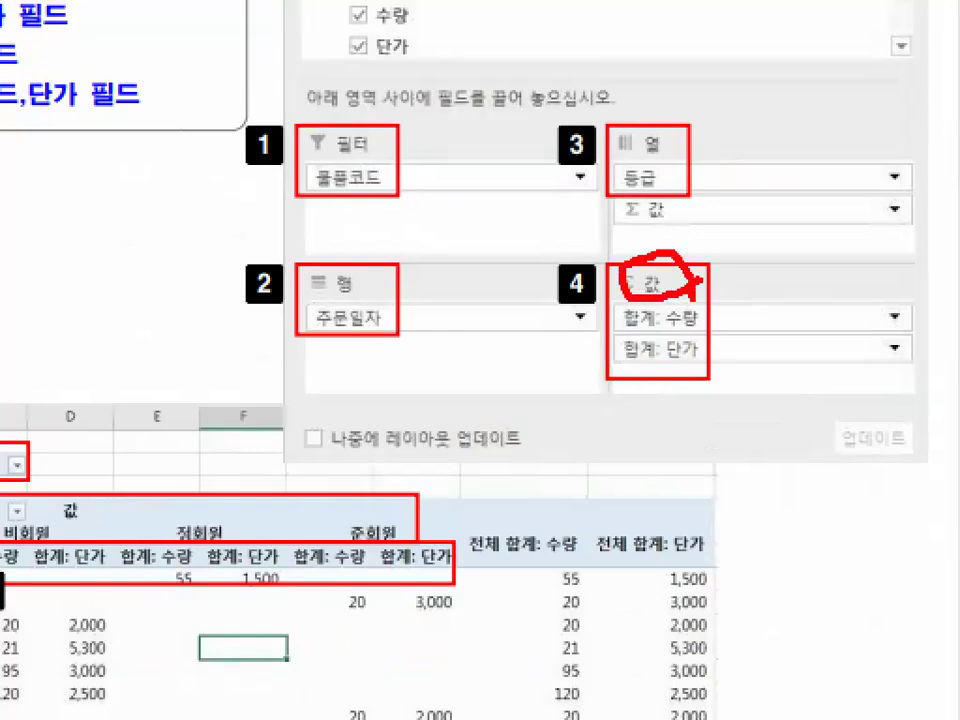
key("Escape")
- Underline 수량 and 단가, circle Σ 값, and draw a temporary red arrow from the field list down to the 값 area
key("ctrl+1")
left_click(724, 326)
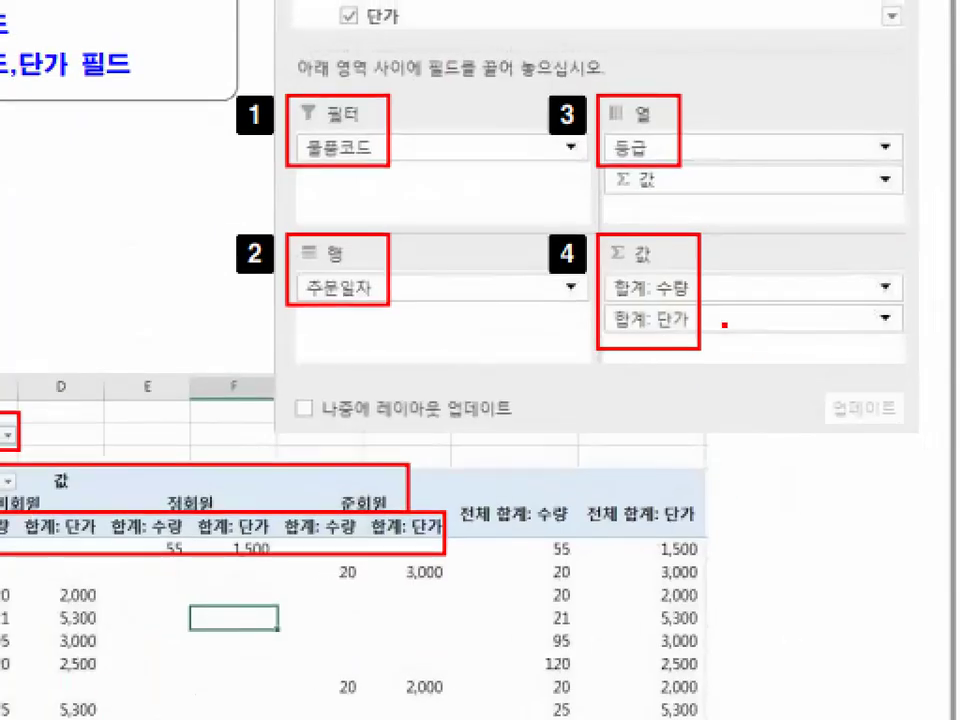
mouse_move(660, 303)
left_mouse_down()
mouse_move(682, 303)
mouse_move(652, 302)
mouse_move(710, 339)
left_mouse_up()
mouse_move(645, 228)
left_mouse_down()
mouse_move(603, 250)
mouse_move(652, 262)
left_mouse_up()
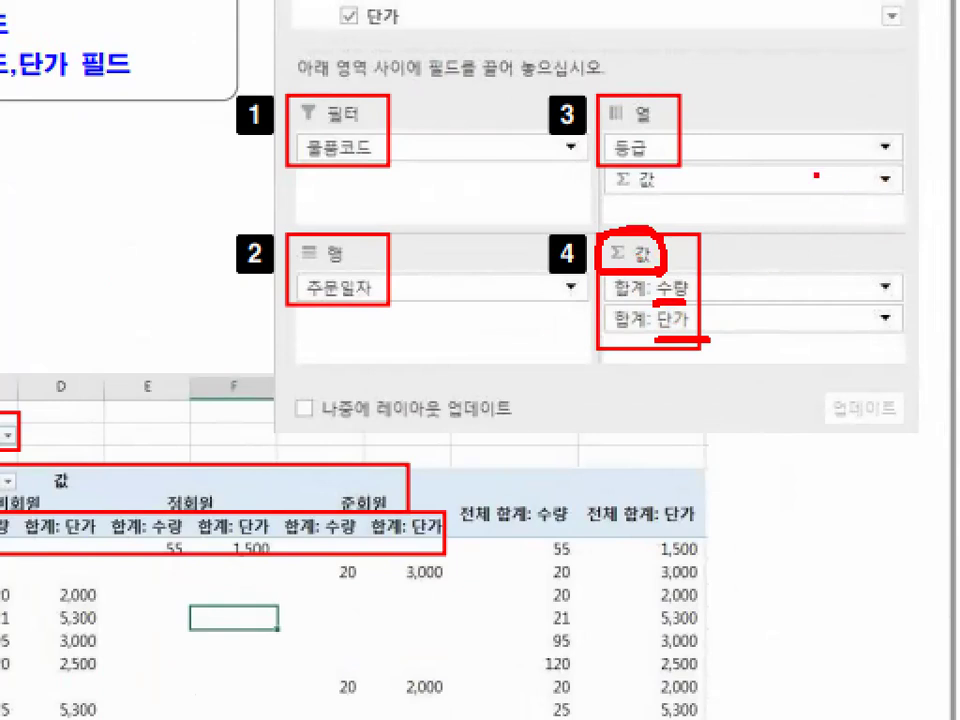
mouse_move(708, 18)
left_mouse_down()
mouse_move(820, 232)
mouse_move(790, 278)
mouse_move(785, 322)
left_mouse_up()
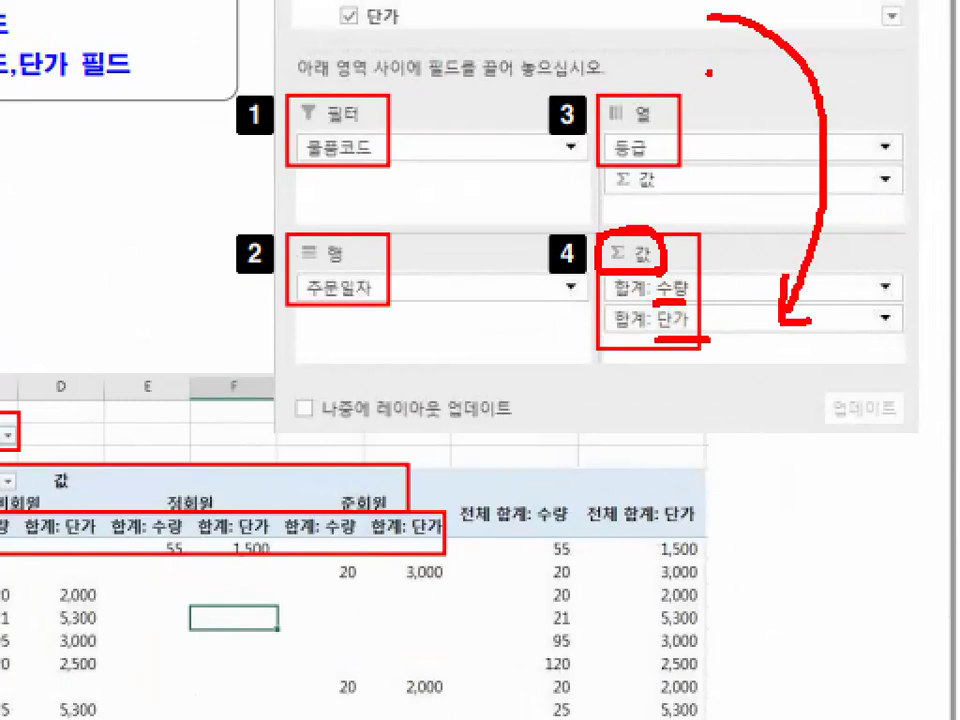
- Handwrite 개수 in red below the 값 area of the field example and circle it
left_click_drag(684, 392, 716, 440)
left_click_drag(752, 384, 750, 436)
mouse_move(752, 410)
left_mouse_down()
mouse_move(784, 408)
mouse_move(785, 448)
left_mouse_up()
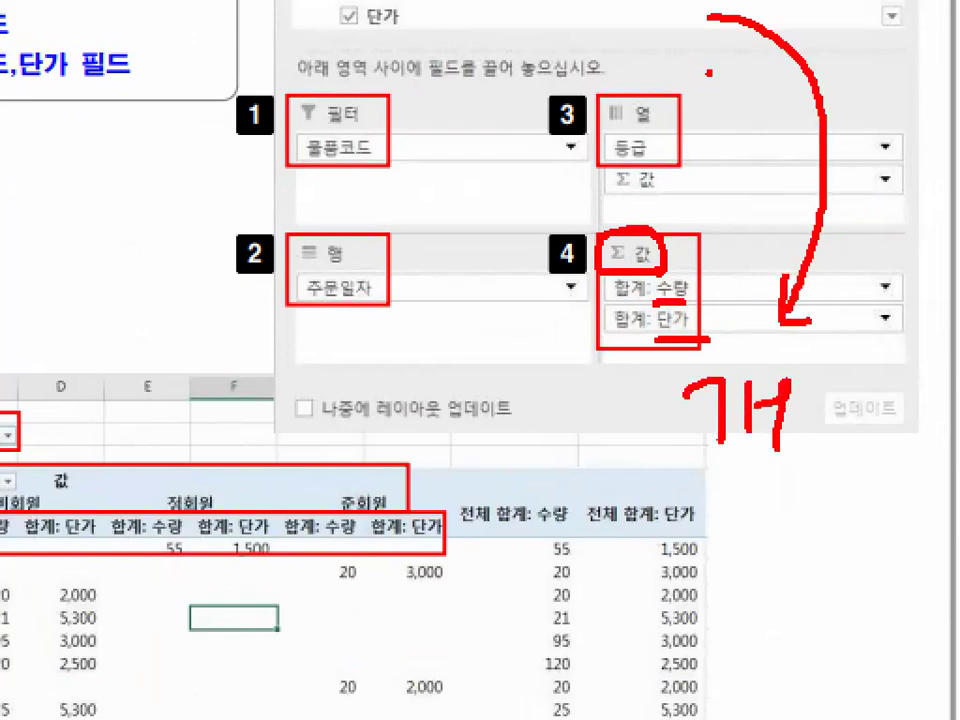
mouse_move(814, 380)
left_mouse_down()
mouse_move(798, 402)
mouse_move(904, 404)
left_mouse_up()
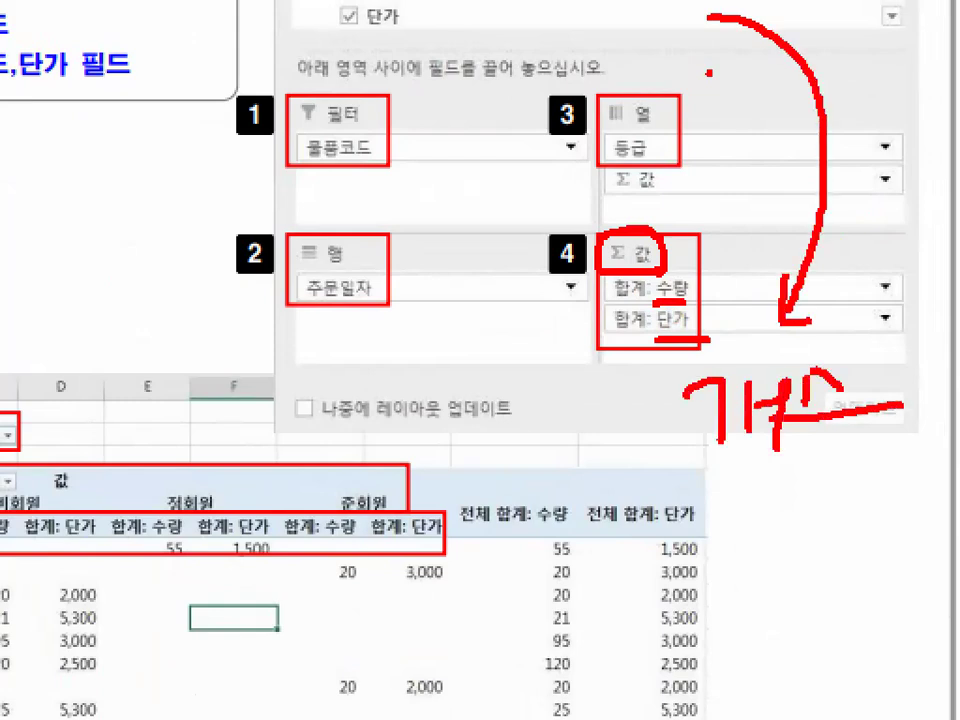
left_click_drag(823, 408, 826, 505)
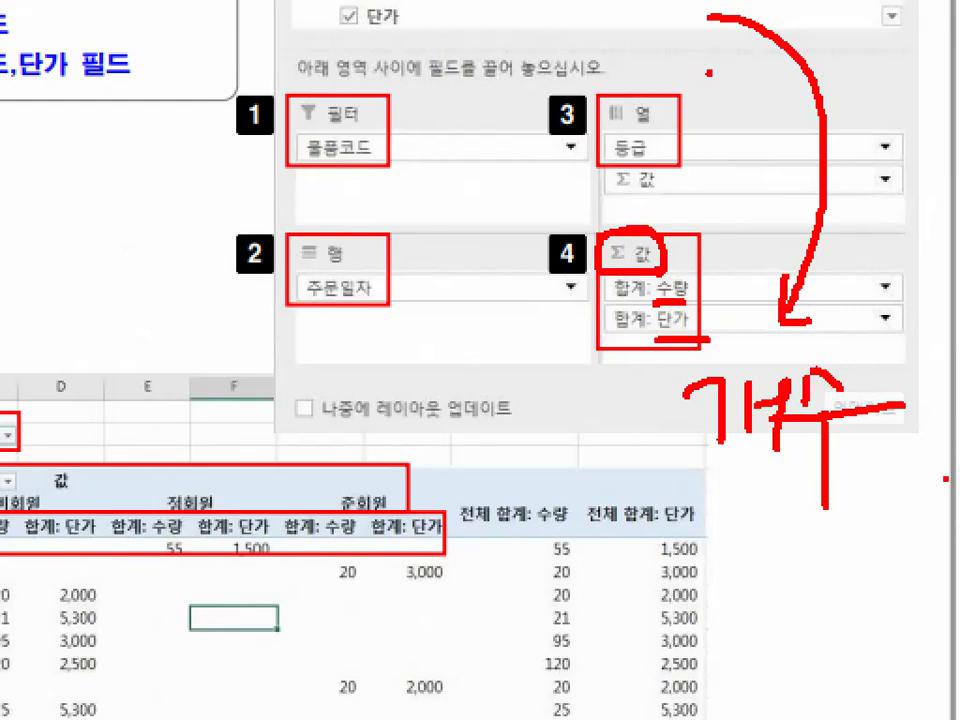
mouse_move(650, 462)
left_mouse_down()
mouse_move(933, 492)
mouse_move(893, 430)
left_mouse_up()
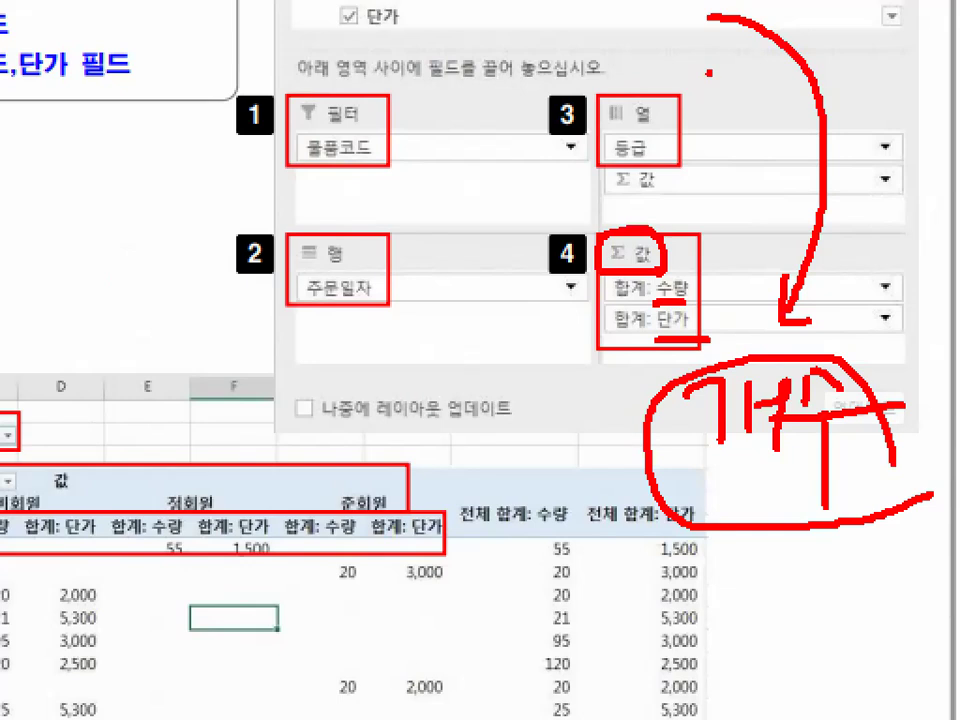
- Underline the 비회원 headings 합계: 수량 and 합계: 단가, mark the values below them in temporary red, and clear the marks
left_click_drag(588, 262, 622, 310)
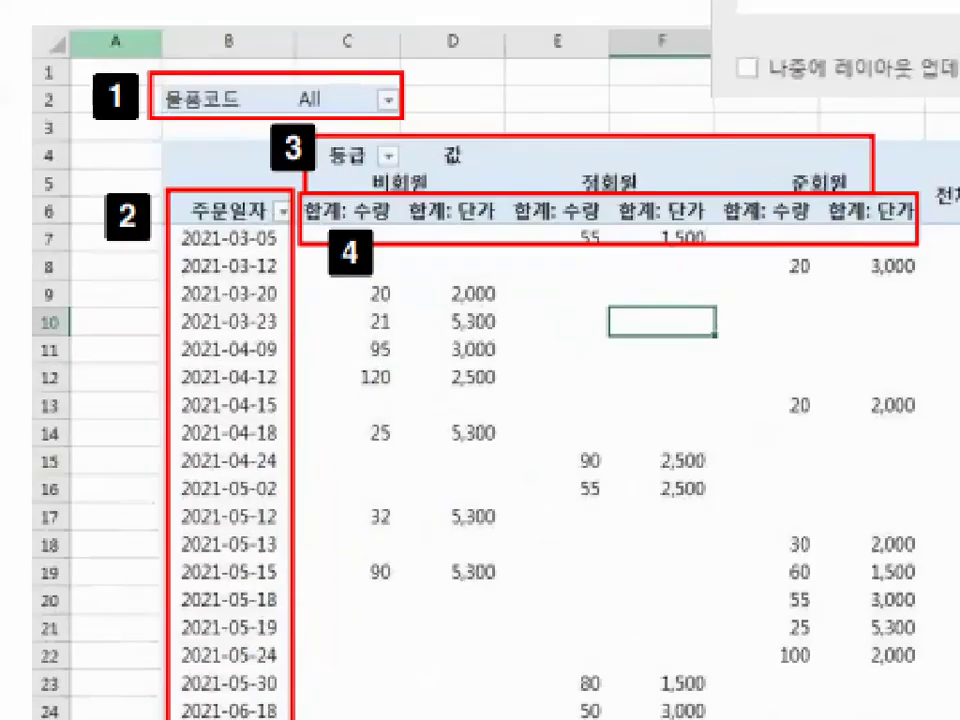
left_click_drag(301, 233, 373, 233)
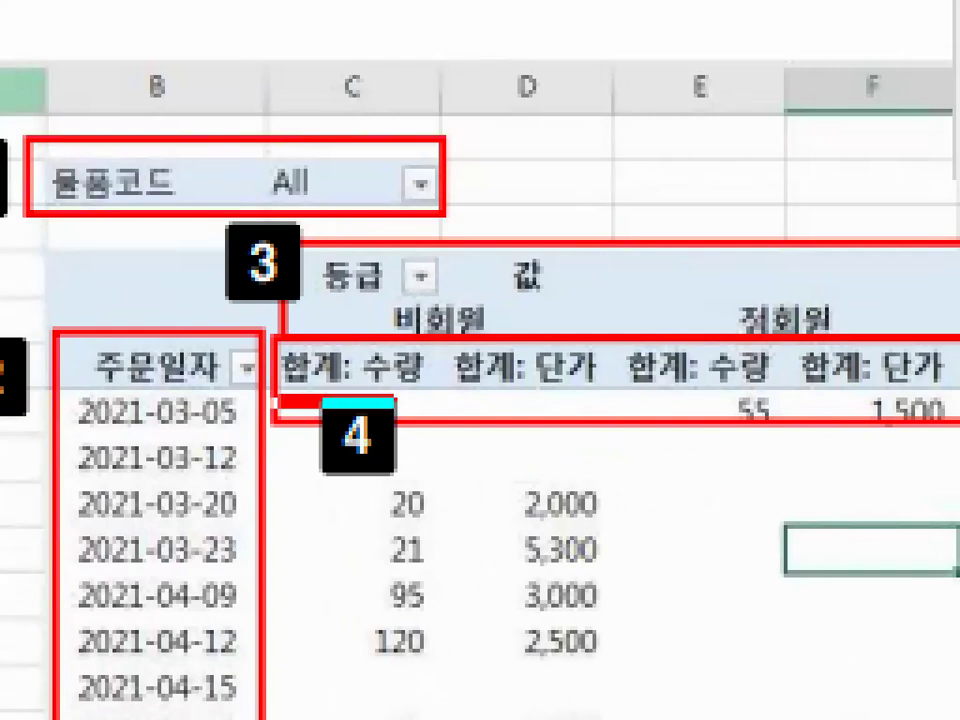
left_click_drag(320, 400, 632, 394)
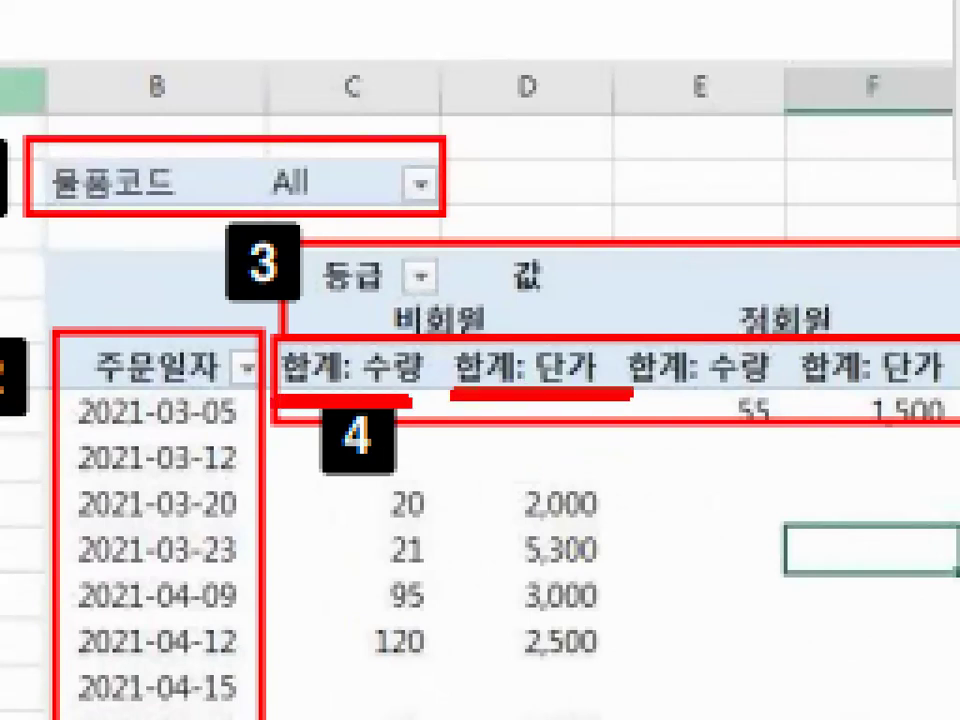
mouse_move(466, 620)
left_mouse_down()
mouse_move(315, 618)
mouse_move(445, 680)
left_mouse_up()
mouse_move(680, 630)
left_mouse_down()
mouse_move(510, 688)
mouse_move(520, 440)
mouse_move(676, 634)
mouse_move(664, 660)
left_mouse_up()
key("Escape")
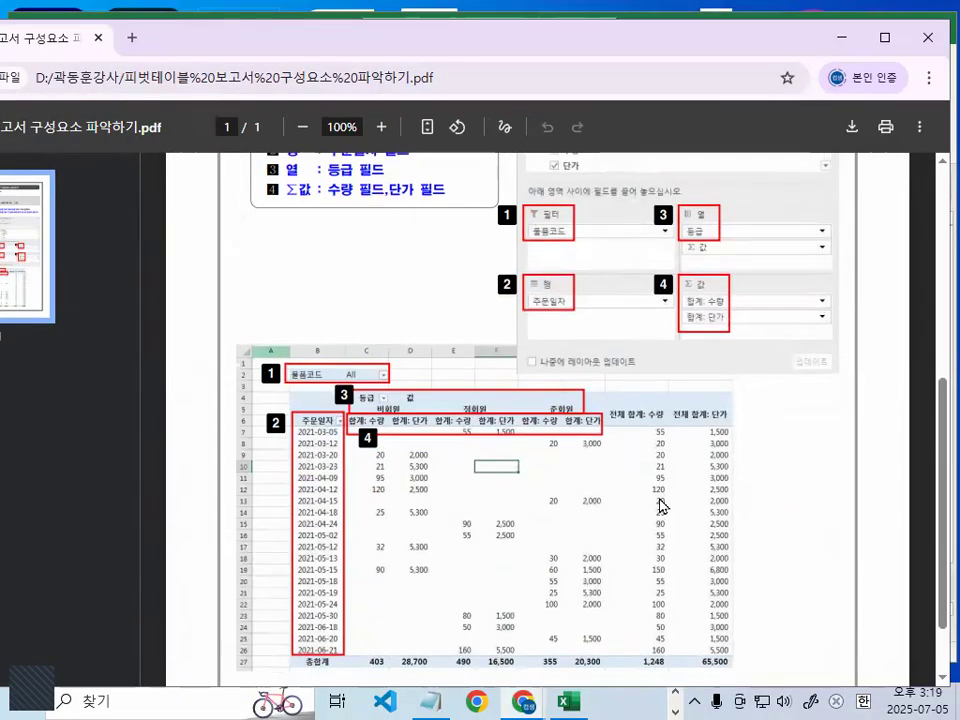
- Frame the values region of the example report, including the total columns, with a rectangle-shaped temporary red pen, and clear the frame
scroll(660, 507, "down", 2)
right_click(540, 526)
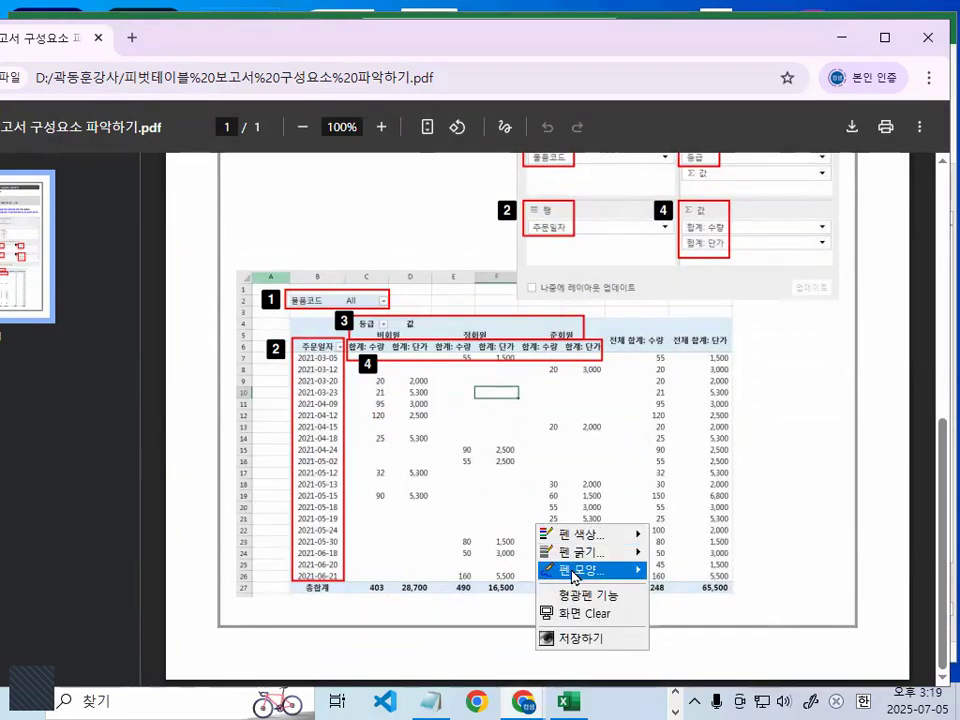
mouse_move(574, 577)
left_click(683, 624)
left_click_drag(347, 346, 738, 573)
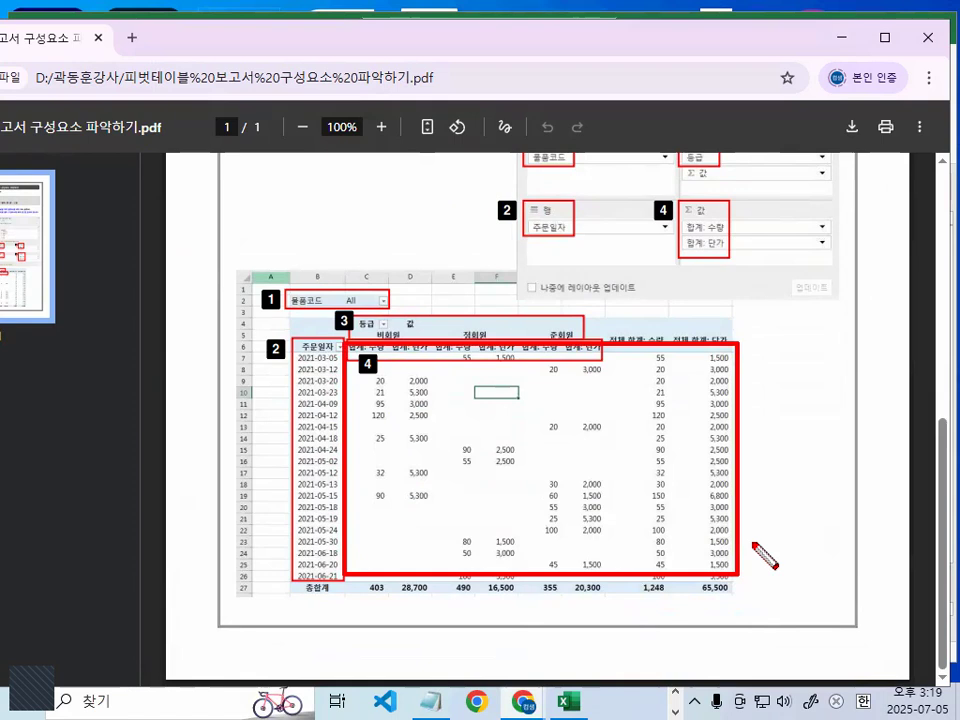
key("Escape")
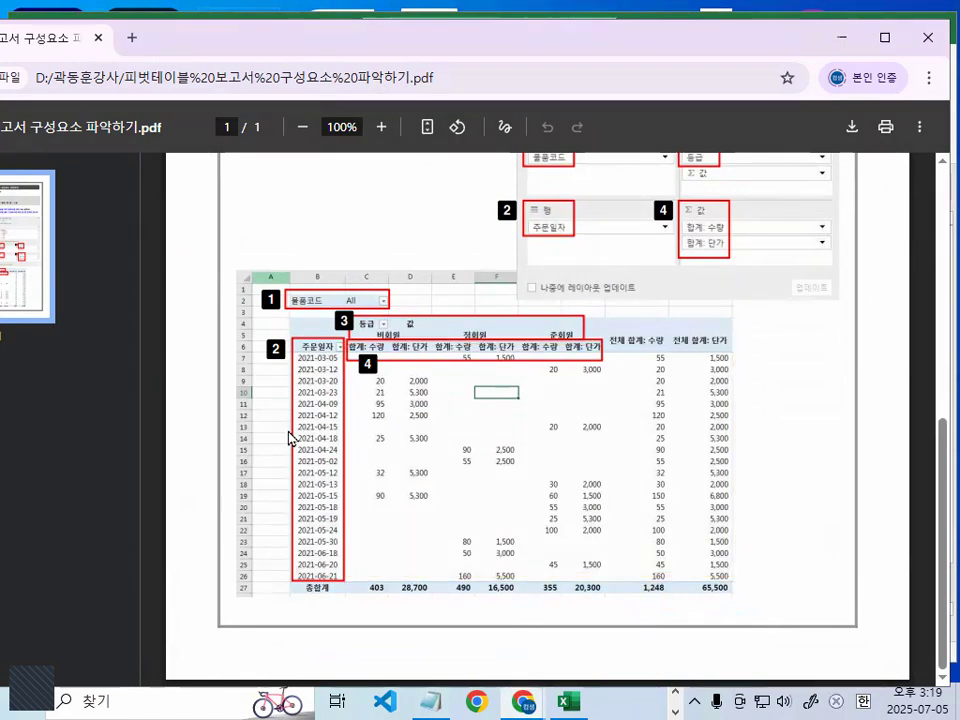
- Circle the upper-left corner of the example report around the 물품코드, 주문일자 and 등급 headers in temporary red, and clear the mark
key("ctrl+1")
left_click(298, 415)
mouse_move(573, 313)
left_mouse_down()
mouse_move(470, 377)
mouse_move(562, 168)
mouse_move(530, 383)
left_mouse_up()
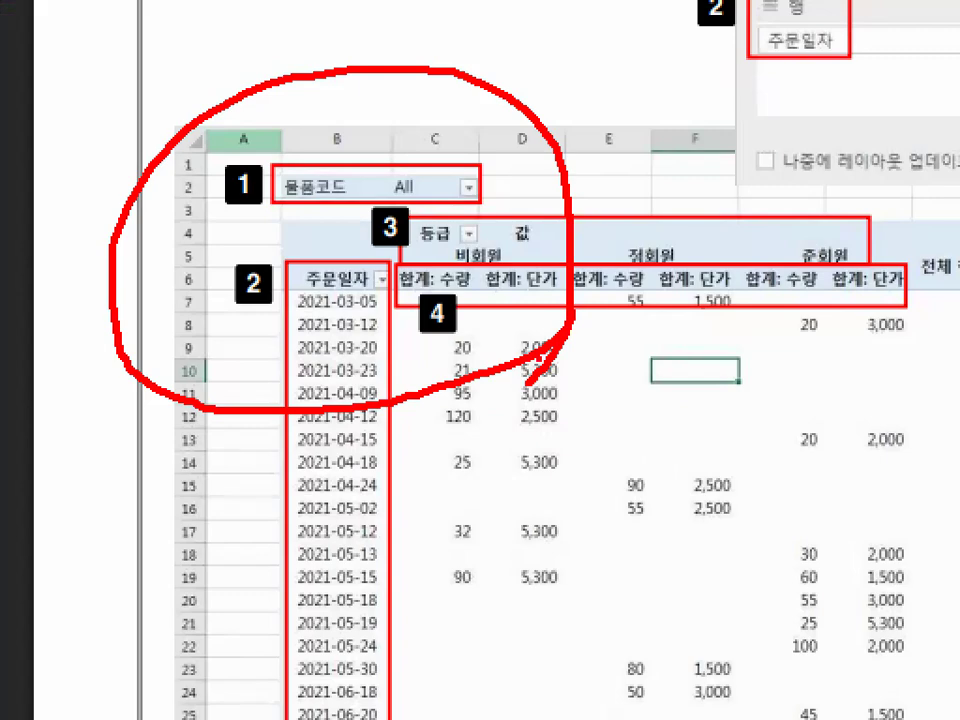
key("Escape")
- Underline 피벗 테이블 보고서 넣을 위치 in item 1, circle 셀주소, add a temporary red check mark, and clear the marks
scroll(330, 400, "up", 5)
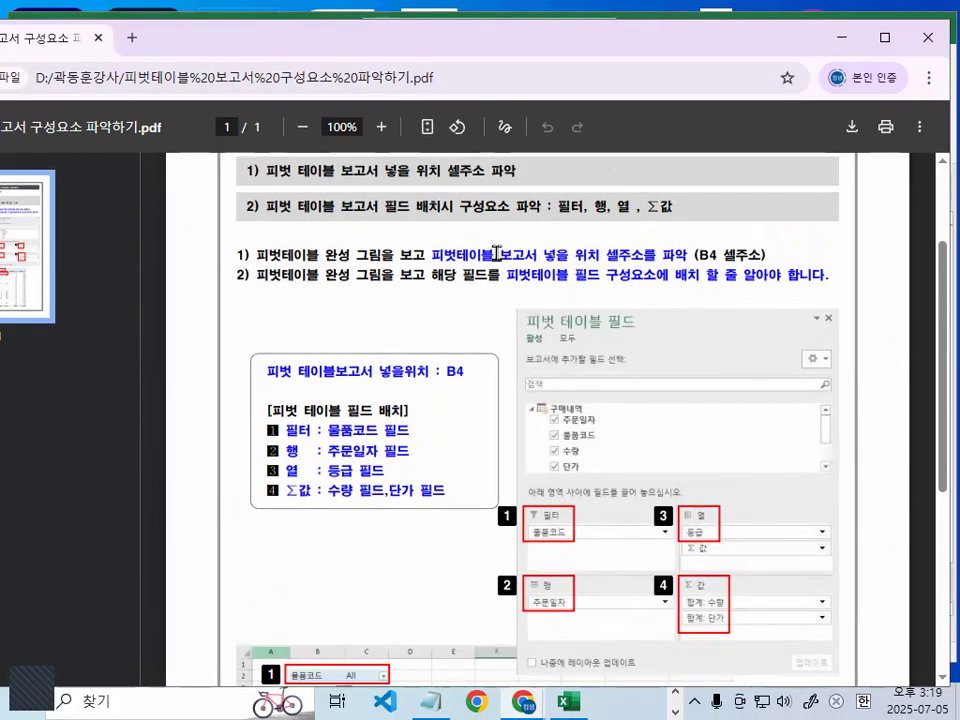
scroll(252, 155, "up", 2)
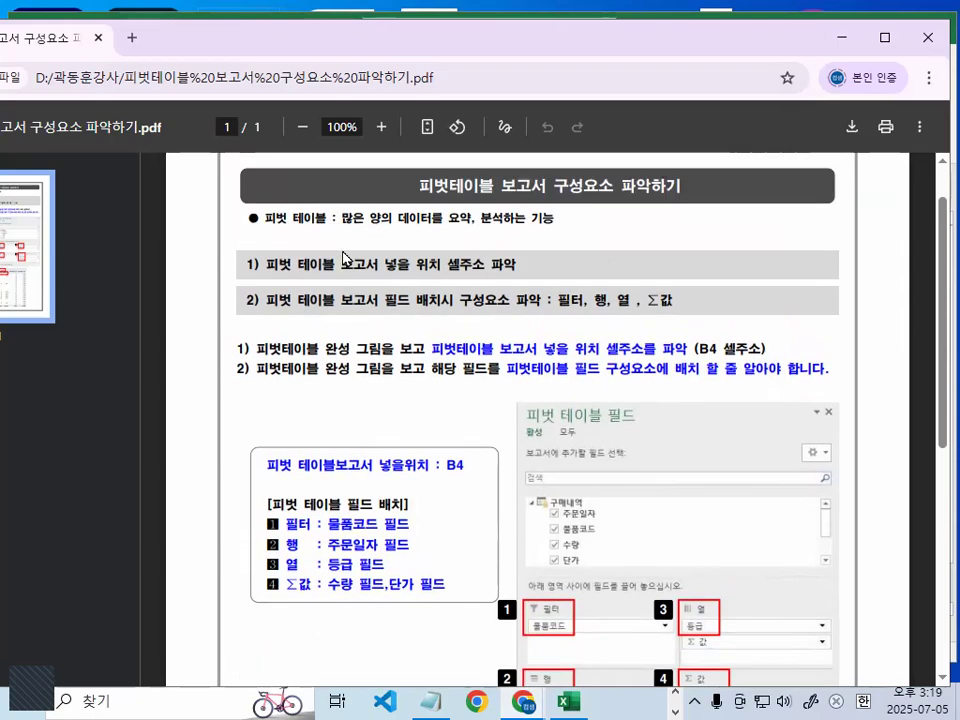
key("ctrl+1")
mouse_move(271, 276)
left_mouse_down()
mouse_move(314, 276)
mouse_move(368, 296)
mouse_move(500, 295)
left_mouse_up()
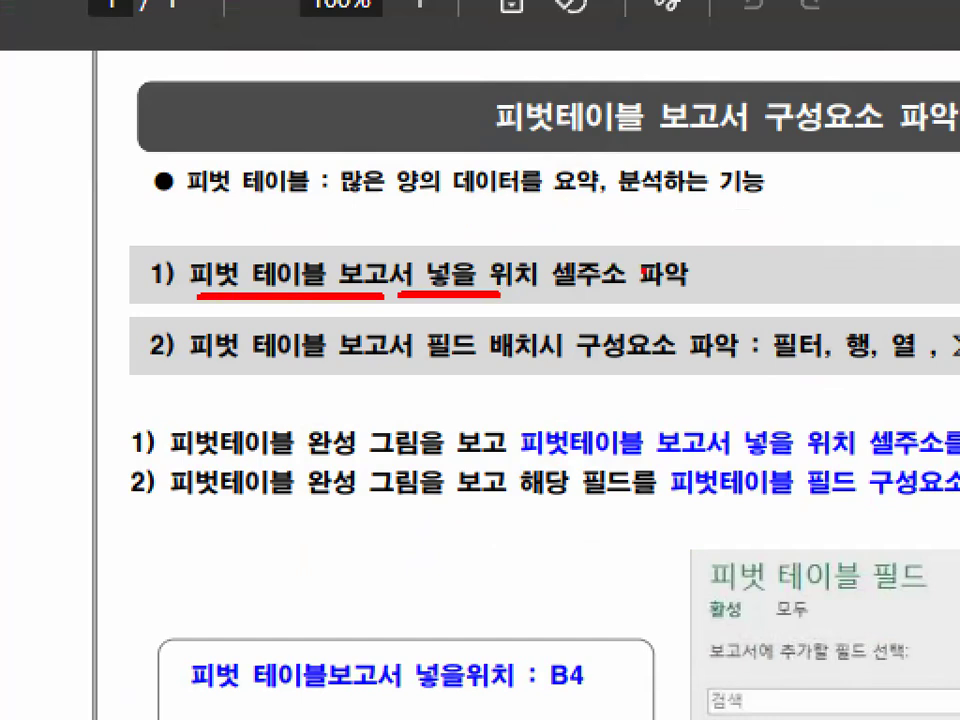
mouse_move(600, 228)
left_mouse_down()
mouse_move(530, 252)
mouse_move(548, 302)
mouse_move(632, 236)
mouse_move(652, 305)
left_mouse_up()
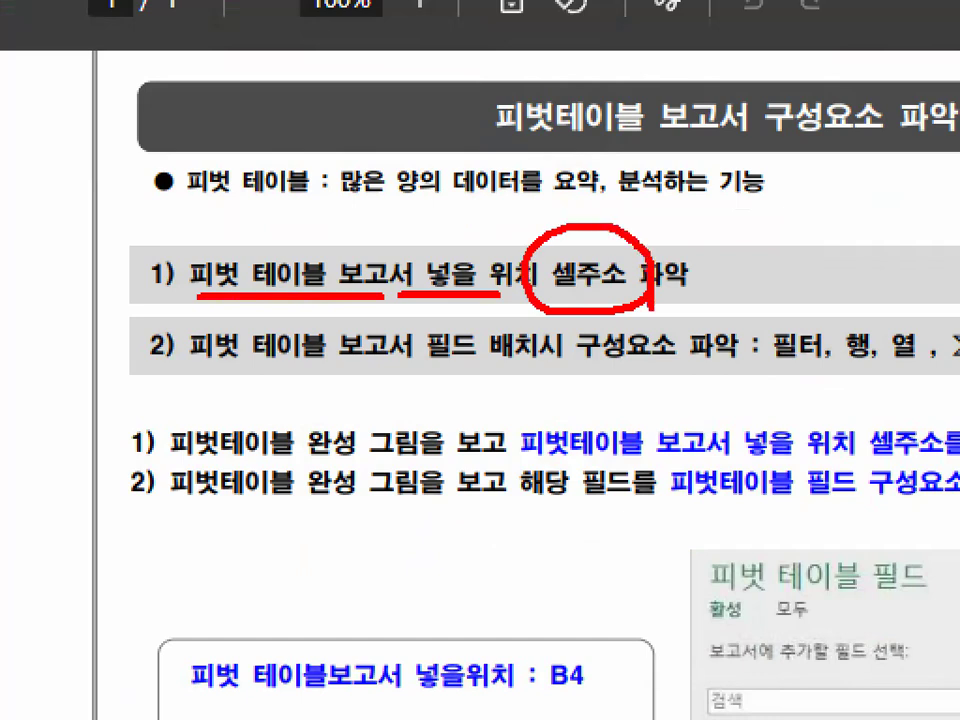
mouse_move(336, 240)
left_mouse_down()
mouse_move(346, 256)
mouse_move(408, 172)
left_mouse_up()
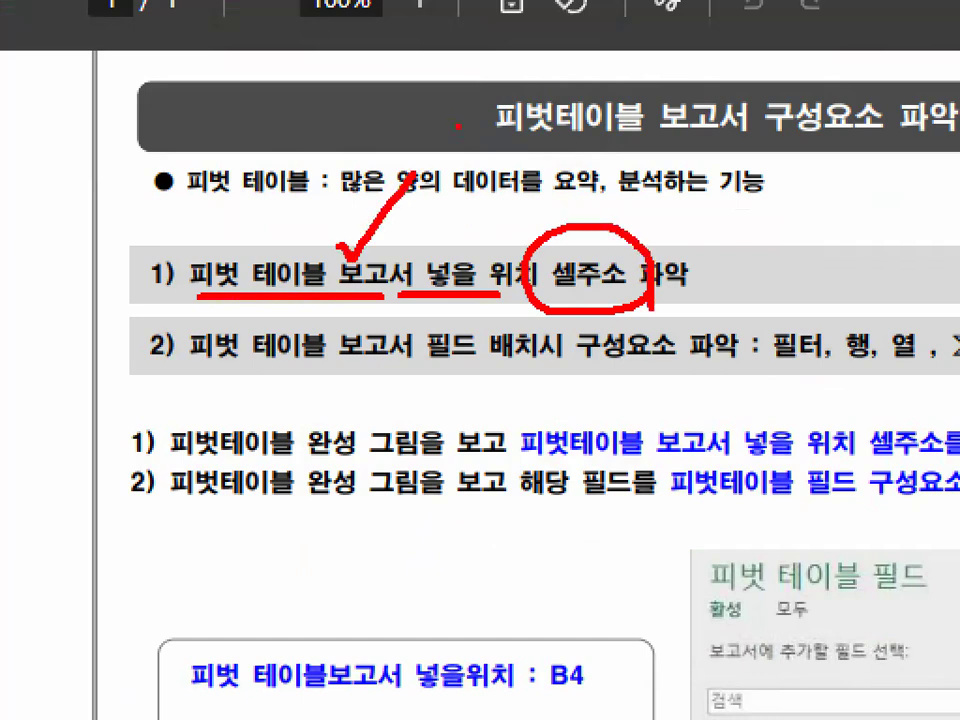
key("Escape")
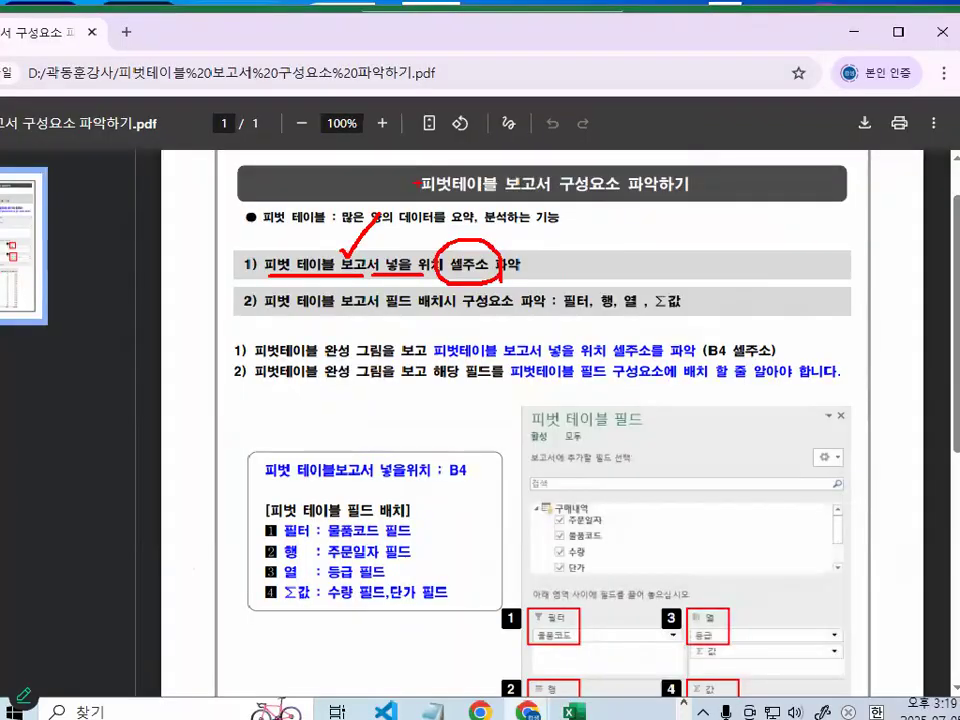
- Circle cell B4, the start of the example report, with a temporary red pen, and clear the mark
scroll(435, 648, "down", 3)
scroll(435, 647, "down", 3)
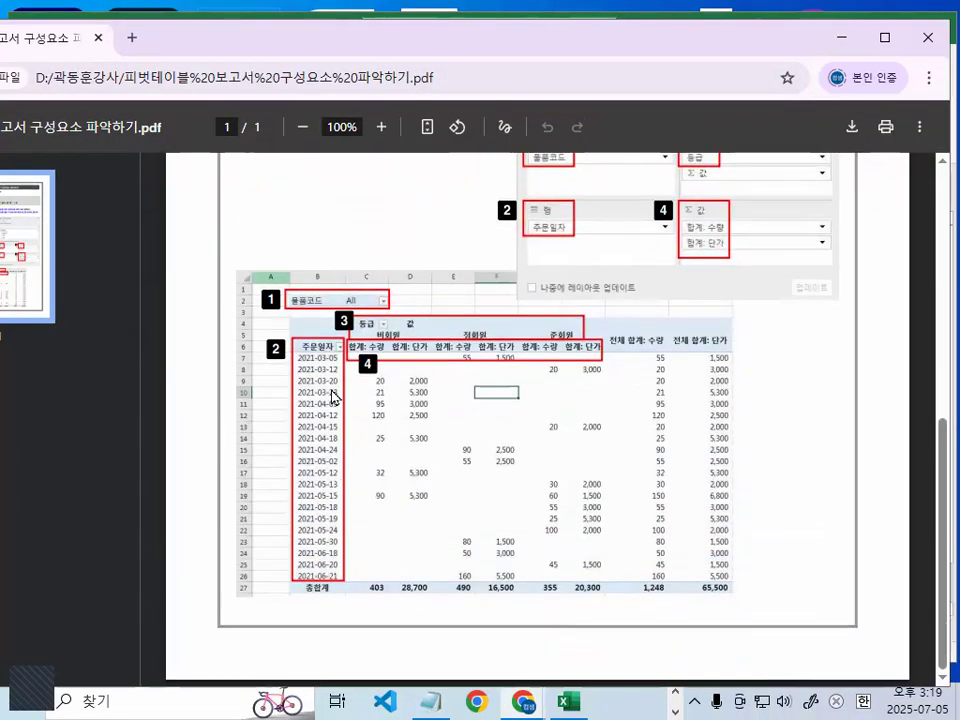
key("ctrl+1")
left_click(310, 328)
mouse_move(316, 341)
left_mouse_down()
mouse_move(272, 344)
mouse_move(318, 312)
mouse_move(318, 336)
left_mouse_up()
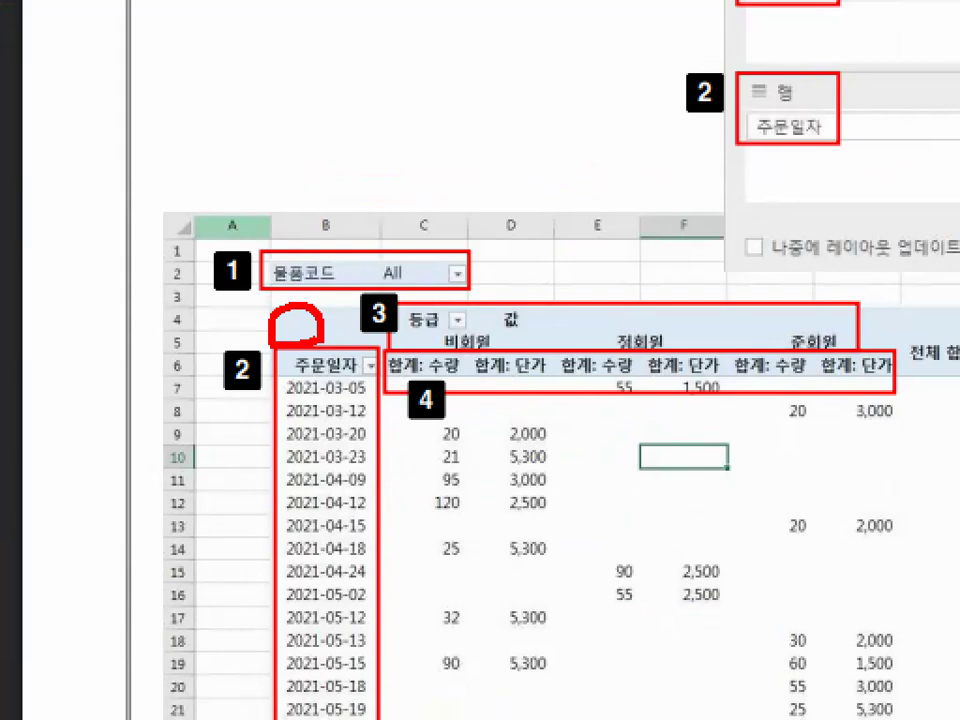
key("Escape")
- Circle B4 in the 피벗 테이블보고서 넣을위치 line with a temporary red pen, and clear the mark
scroll(352, 333, "up", 3)
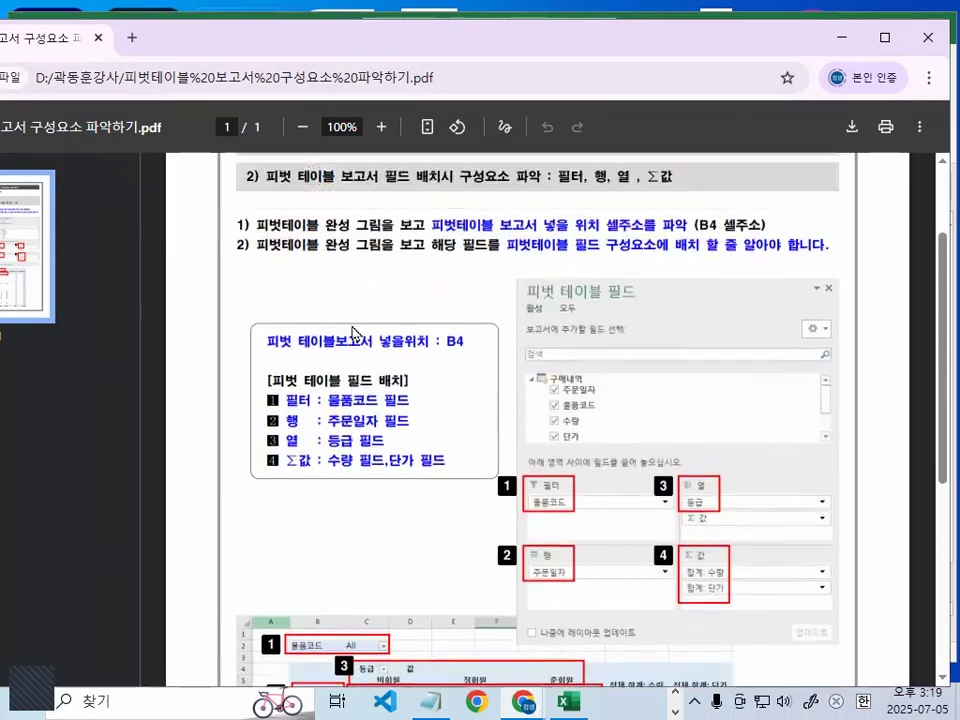
scroll(352, 333, "up", 2)
key("ctrl+1")
left_click(467, 484)
mouse_move(491, 483)
left_mouse_down()
mouse_move(448, 490)
mouse_move(497, 472)
left_mouse_up()
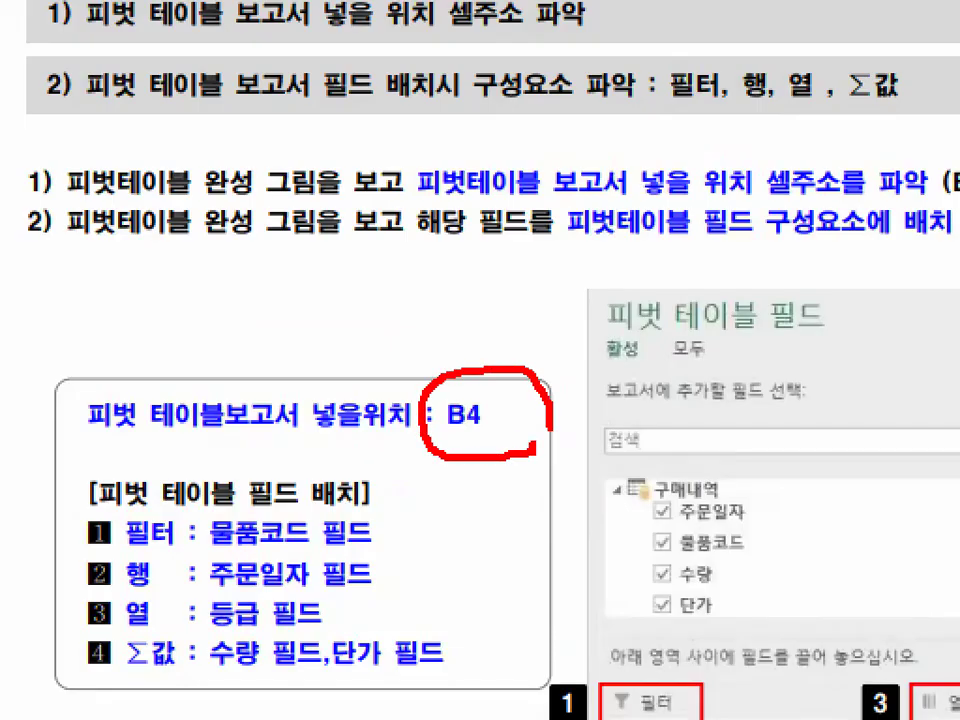
left_click_drag(549, 431, 549, 436)
key("Escape")
- Draw temporary red marks around the 피벗 테이블 필드 example, and clear them
key("ctrl+1")
left_click(835, 526)
left_click_drag(835, 526, 844, 560)
left_click_drag(652, 388, 795, 212)
key("Escape")
scroll(479, 608, "down", 2)
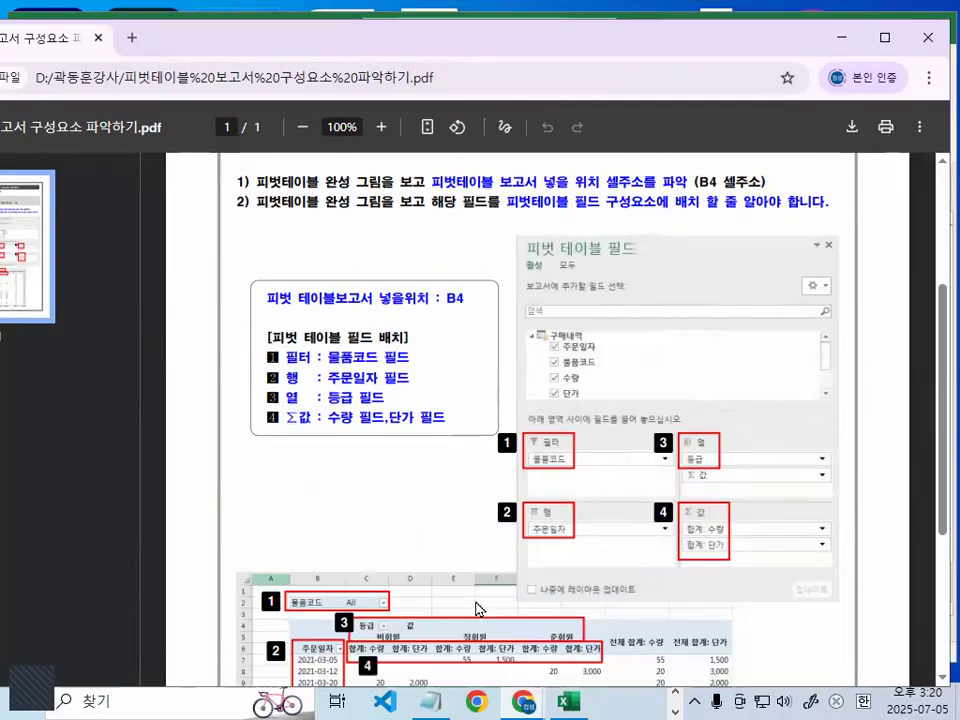
- Draw a large temporary red circle over the example report, spanning the filter, row and column headers down to about row 19
scroll(479, 608, "down", 3)
key("ctrl+1")
mouse_move(657, 348)
left_mouse_down()
mouse_move(460, 500)
mouse_move(445, 43)
mouse_move(590, 452)
left_mouse_up()
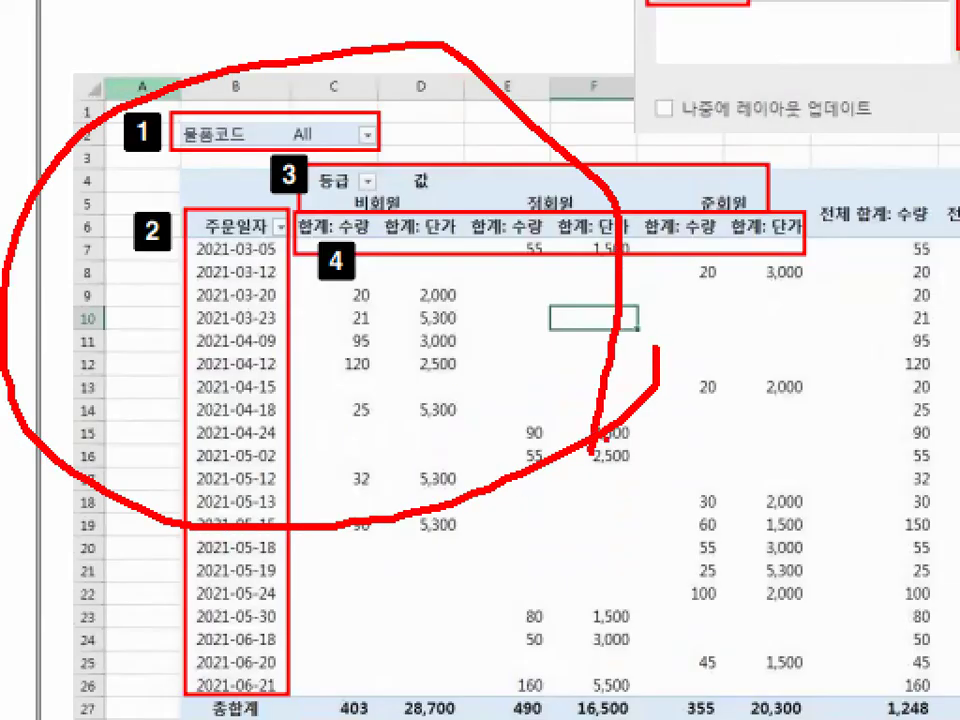
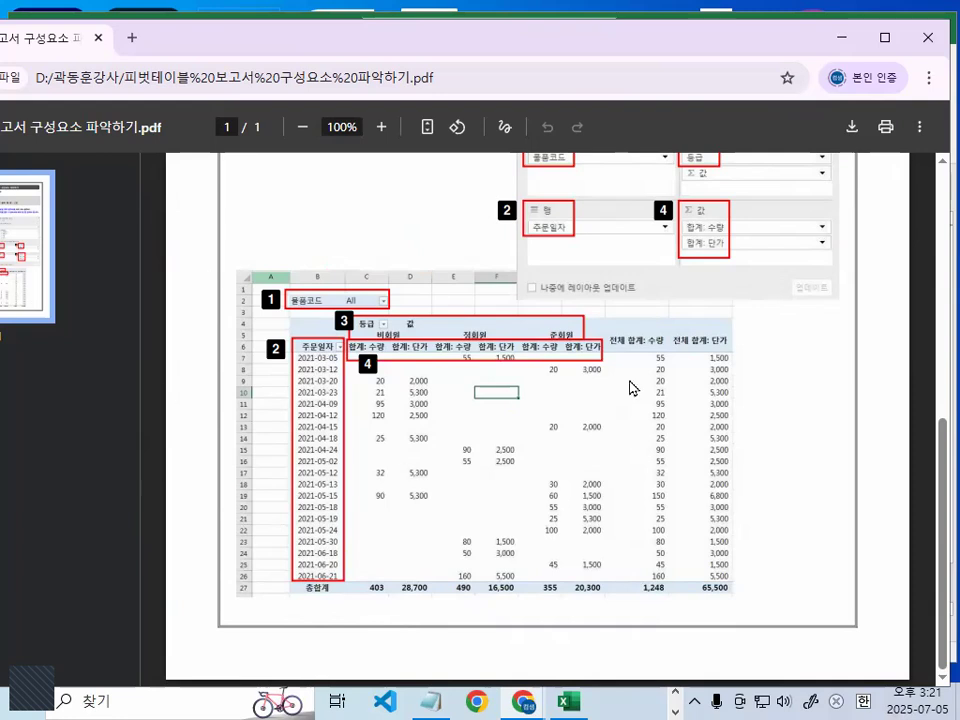
- Close the pivot table component PDF and insert blank lines above the 피벗테이블 필드배치 (구성요소) line in the Notepad notes
left_click_drag(214, 39, 430, 20)
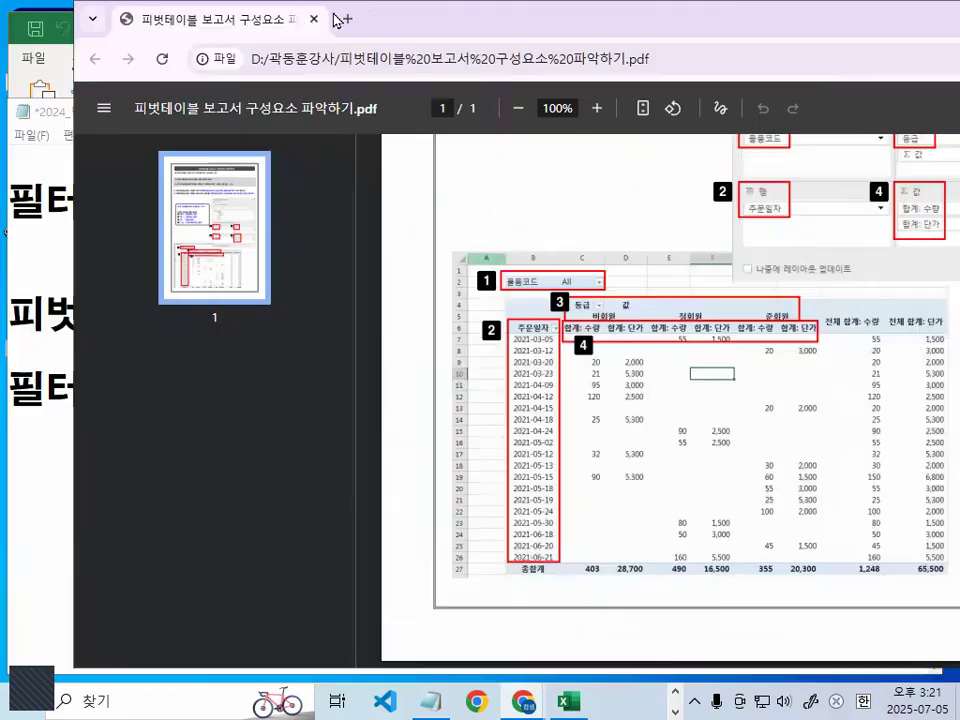
left_click(315, 22)
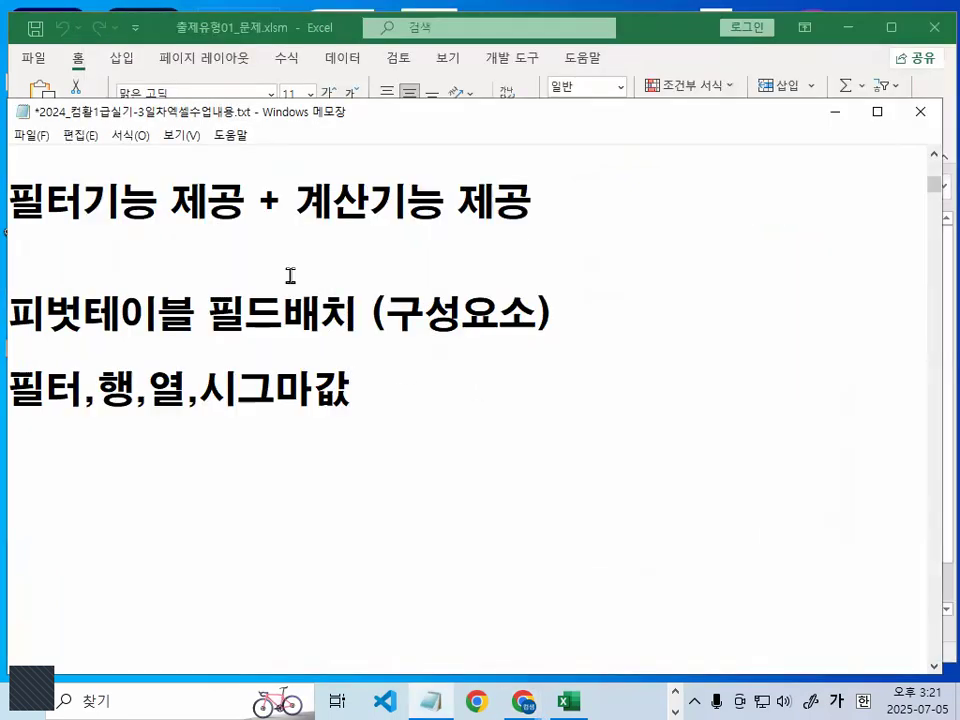
key("Down")
key("Delete")
key("Down")
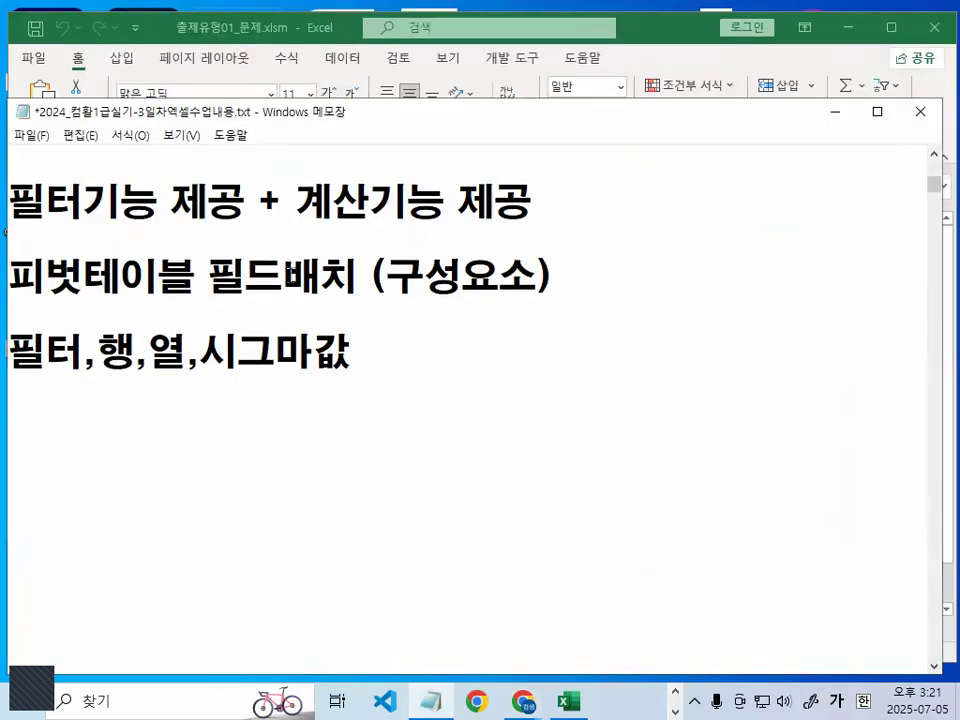
key("Up")
key("Return")
key("Return")
key("Up")
key("Up")
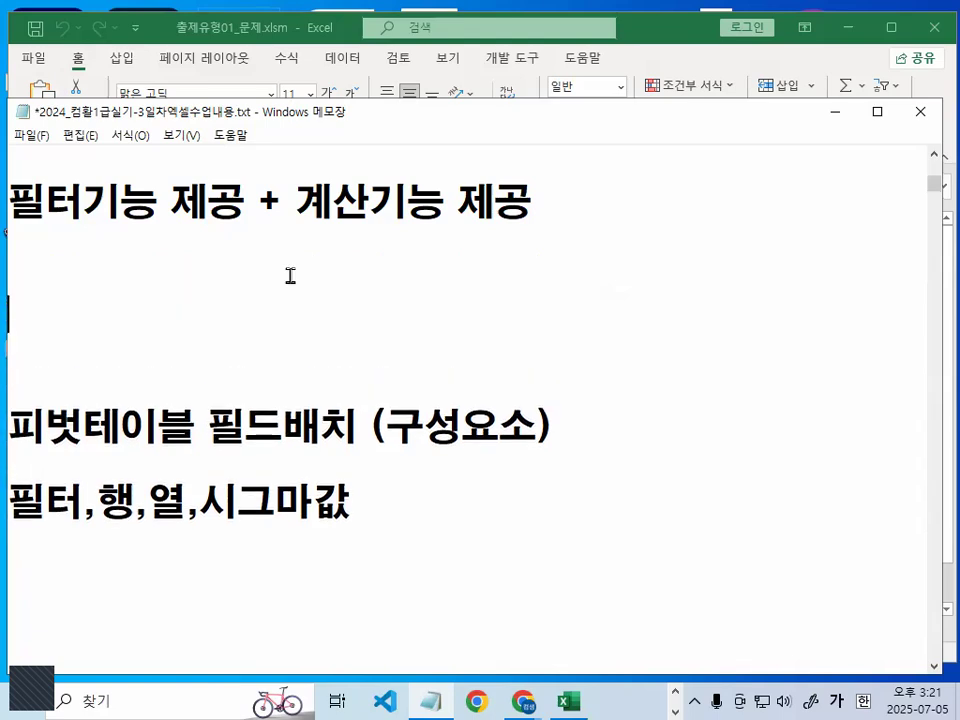
- Add the heading "작업순서)" to the notes, above the 피벗테이블 필드배치 (구성요소) line
type("작업")
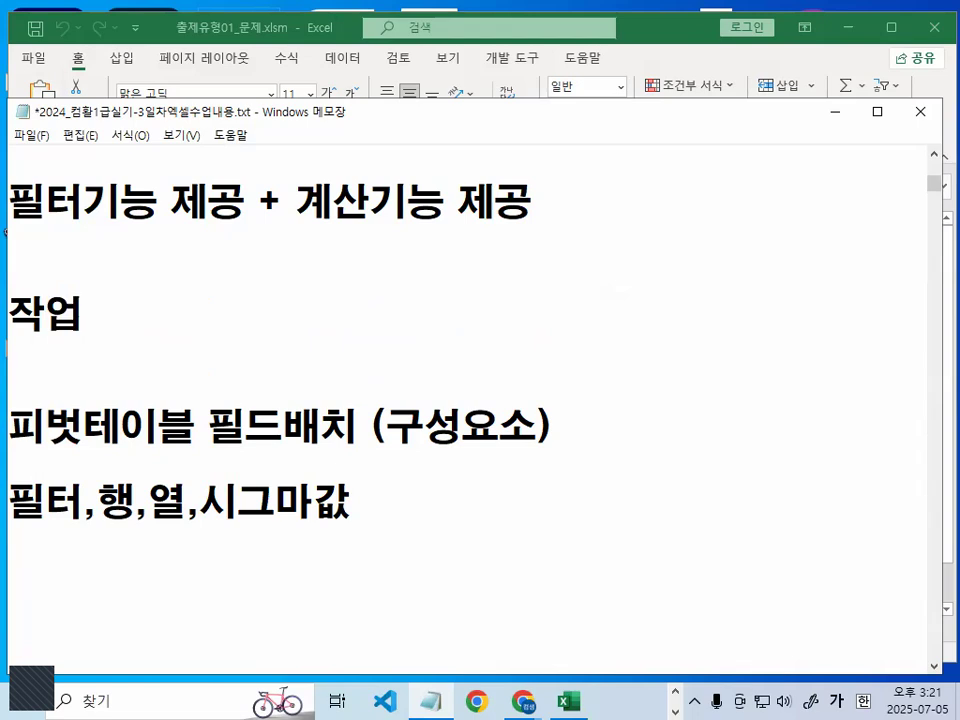
type("ㅅㄴㅅ")
key("BackSpace")
key("BackSpace")
key("BackSpace")
type("순서)")
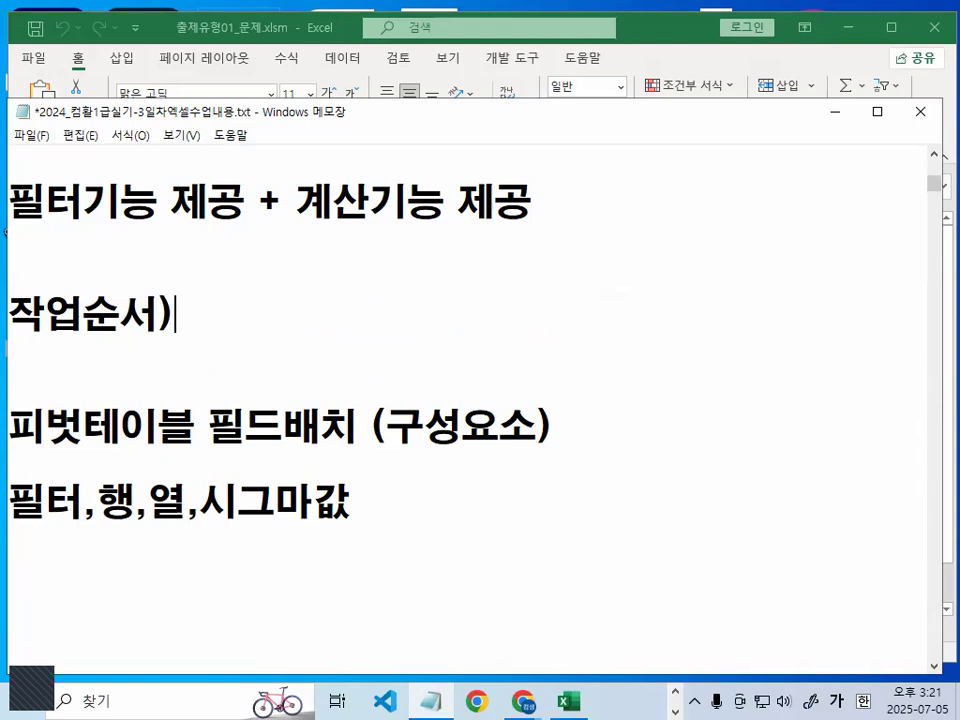
key("Return")
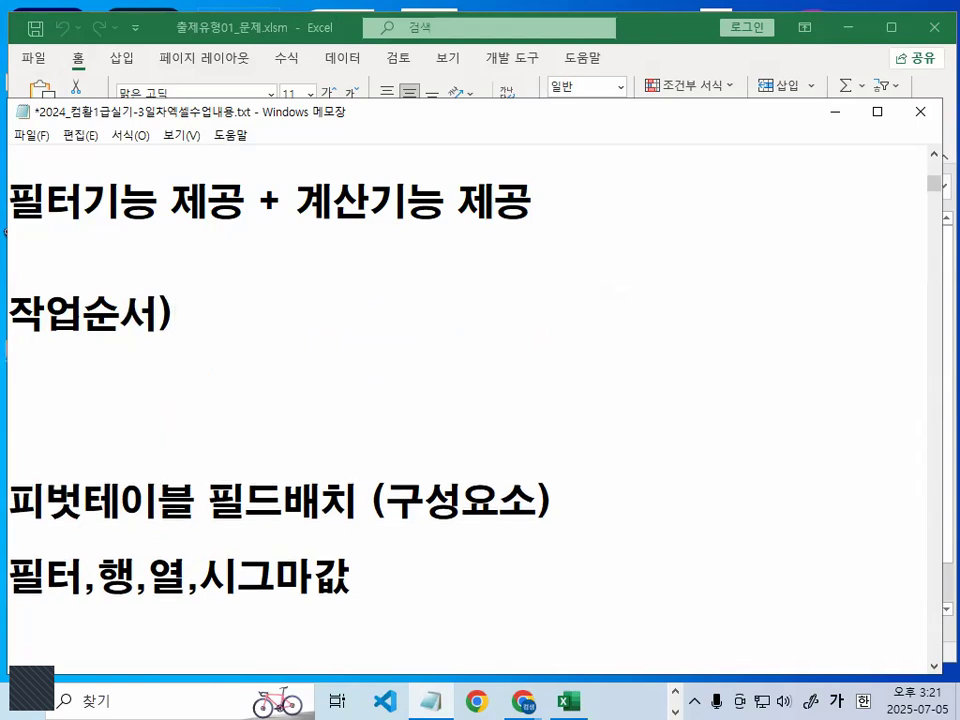
- Write the first item under the 작업순서) heading as "1. 외부데이터 가져오기"
type("1. ")
type("ㅇ하뷰")
key("BackSpace")
key("BackSpace")
key("BackSpace")
key("BackSpace")
type("오ㅣ부뎅")
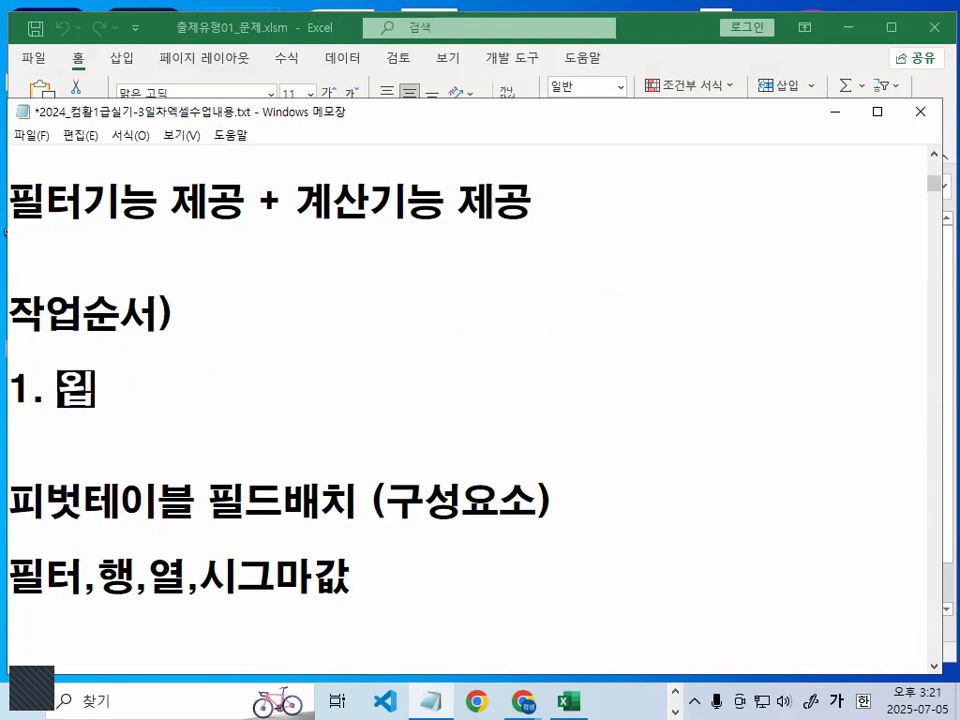
type("ㅣ터 가져오기")
key("Return")
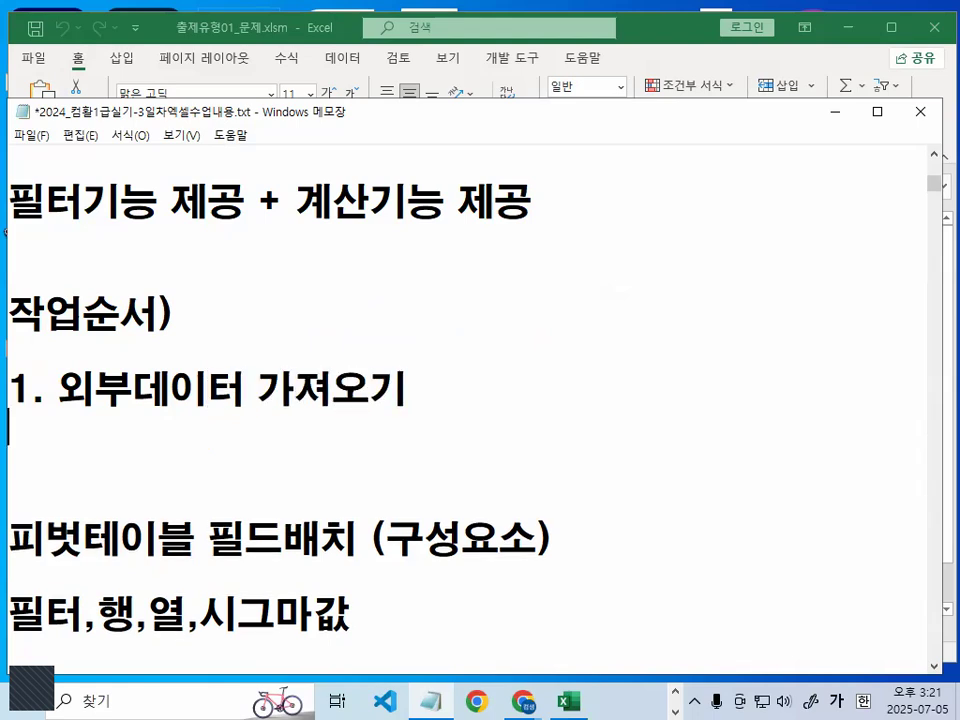
- Add the second item as "2. 피벗테이블 보고서 만들위치(넣을위치) - 그림보고"
type("2.")
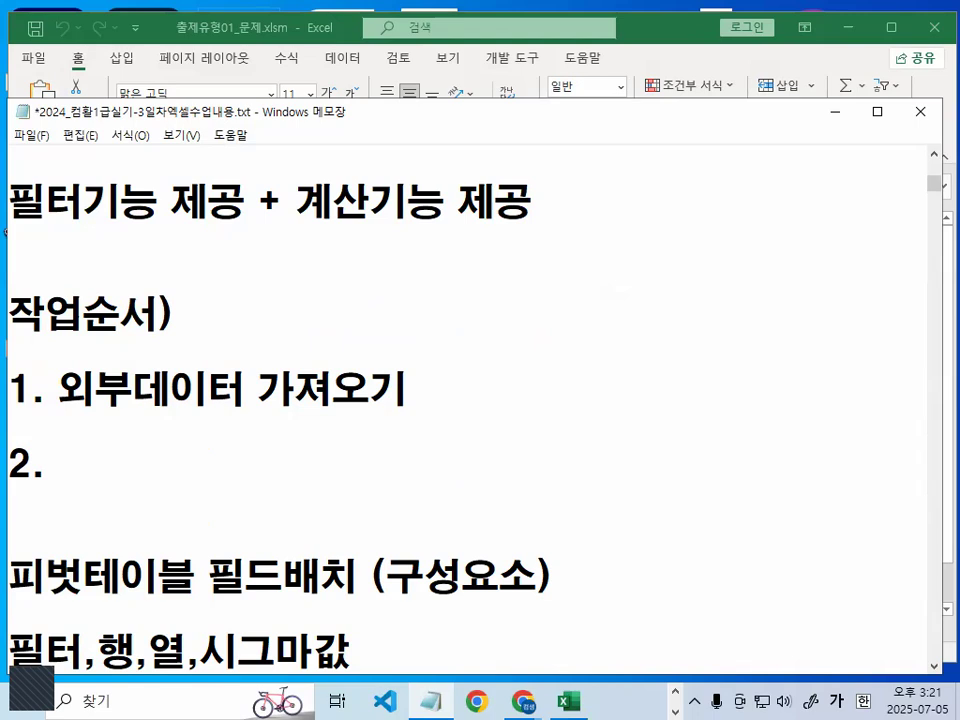
scroll(158, 338, "down", 1)
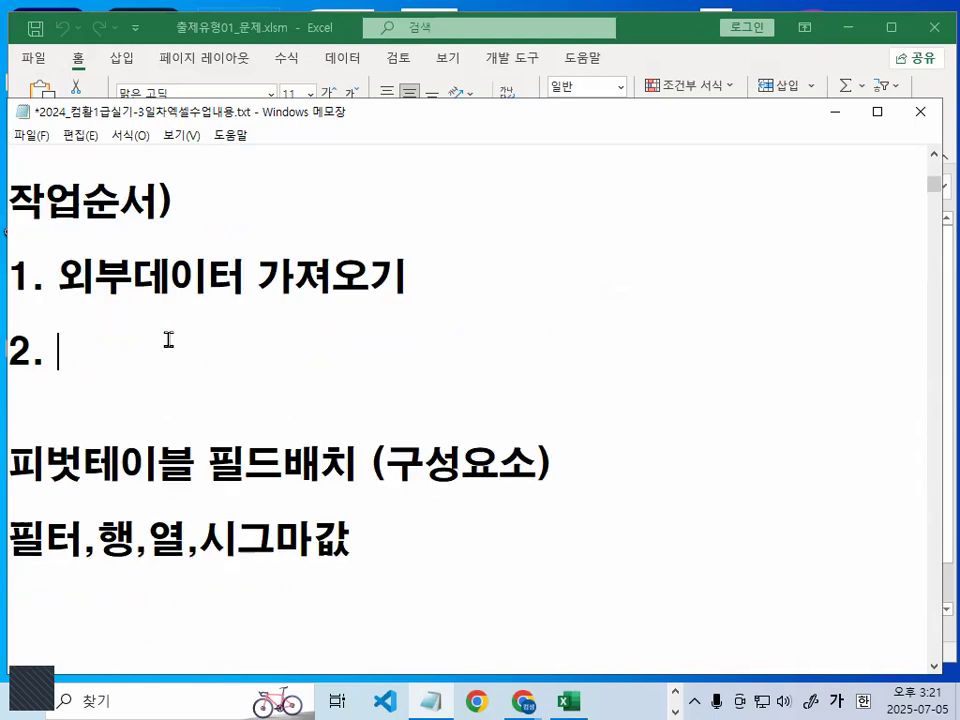
type("피버벗테이블 ")
type("보고서 만드")
type("들위치(몽")
type("을취")
key("BackSpace")
key("BackSpace")
key("BackSpace")
type("위치) - 그림")
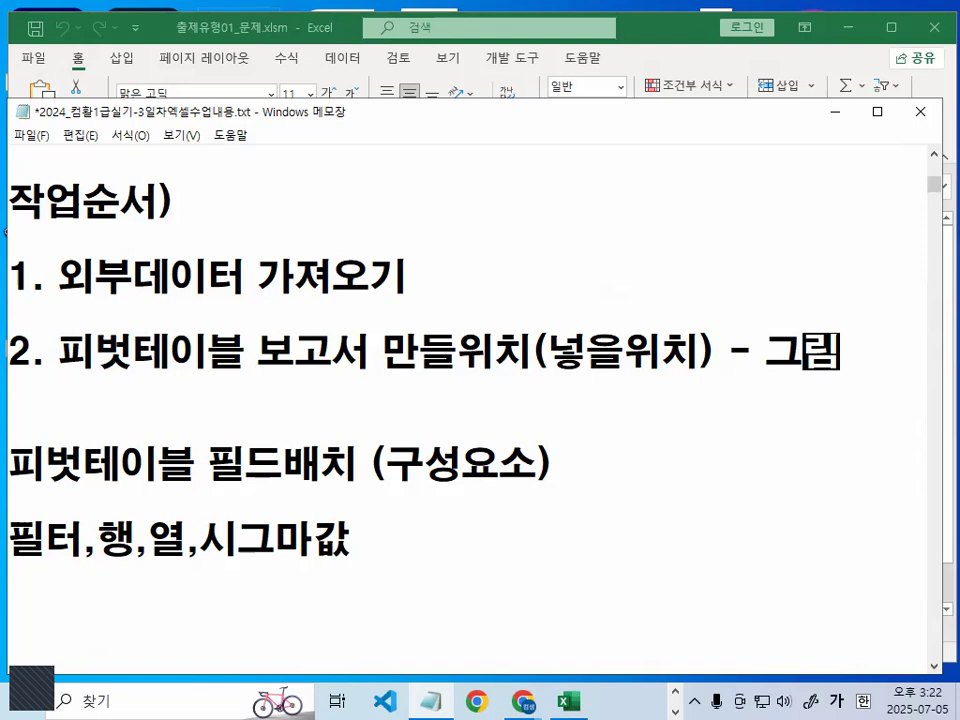
type("보고")
key("Return")
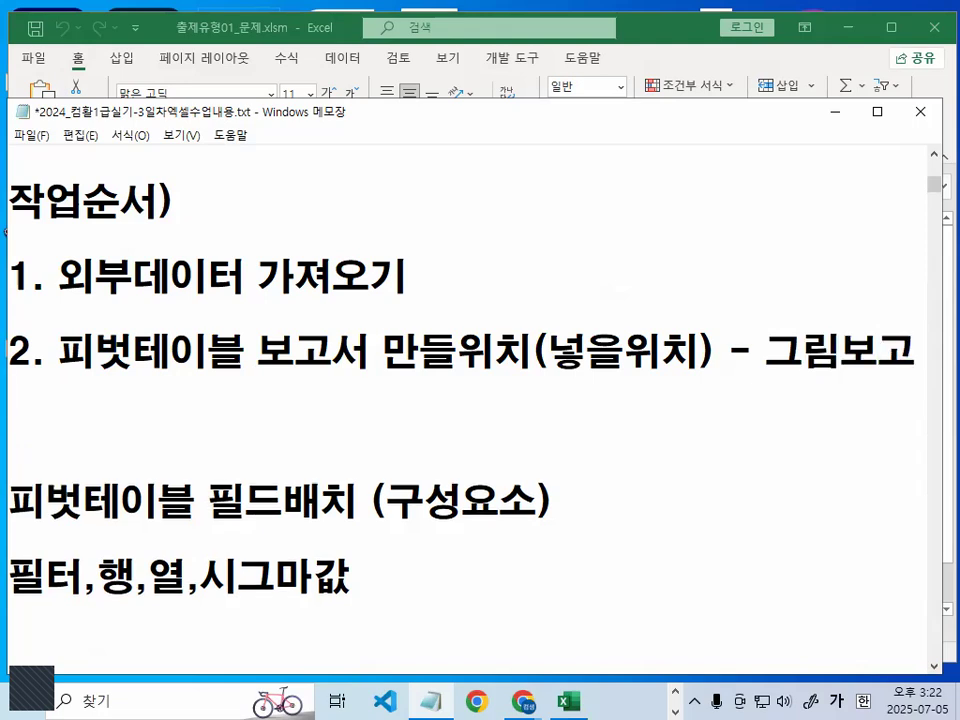
- Number the 피벗테이블 필드배치 (구성요소) line as "3." and close the gap between it and item 2
key("Delete")
key("Return")
type("3.")
key("Delete")
key("Delete")
key("Right")
key("Right")
key("Right")
key("Right")
key("Right")
key("Right")
key("Right")
key("Right")
key("Right")
key("Right")
key("Right")
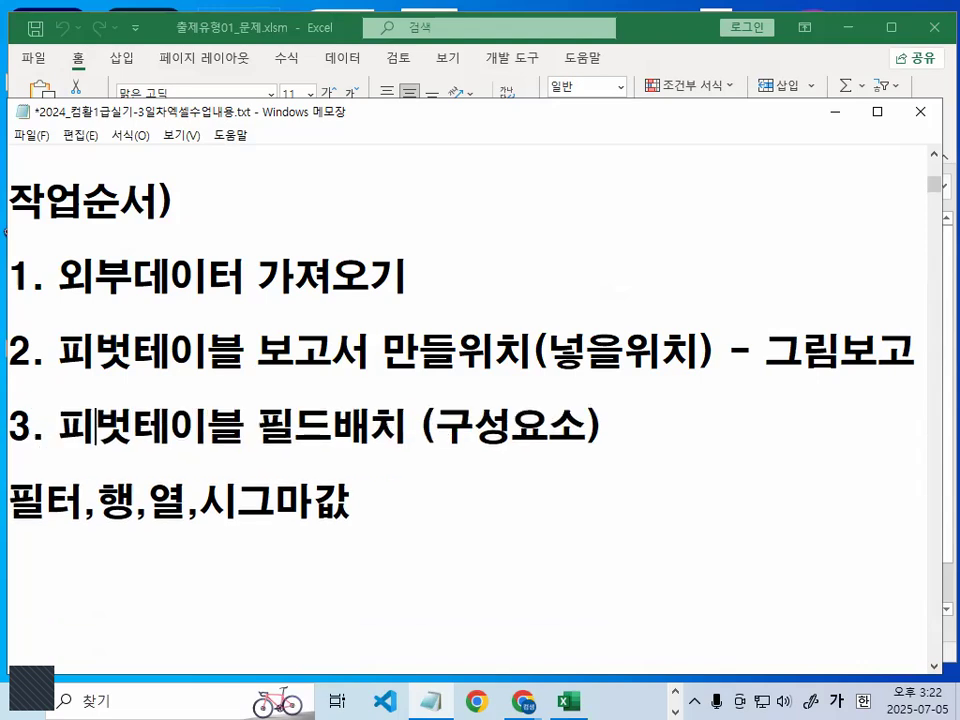
- Reword the third item to read "3. 피벗테이블 필드창에서 구성요소 배치"
key("Left")
key("Left")
key("Left")
key("Left")
key("Right")
type("창엣거")
key("BackSpace")
key("BackSpace")
type("에서")
key("Delete")
key("Delete")
key("Delete")
key("Delete")
key("Delete")
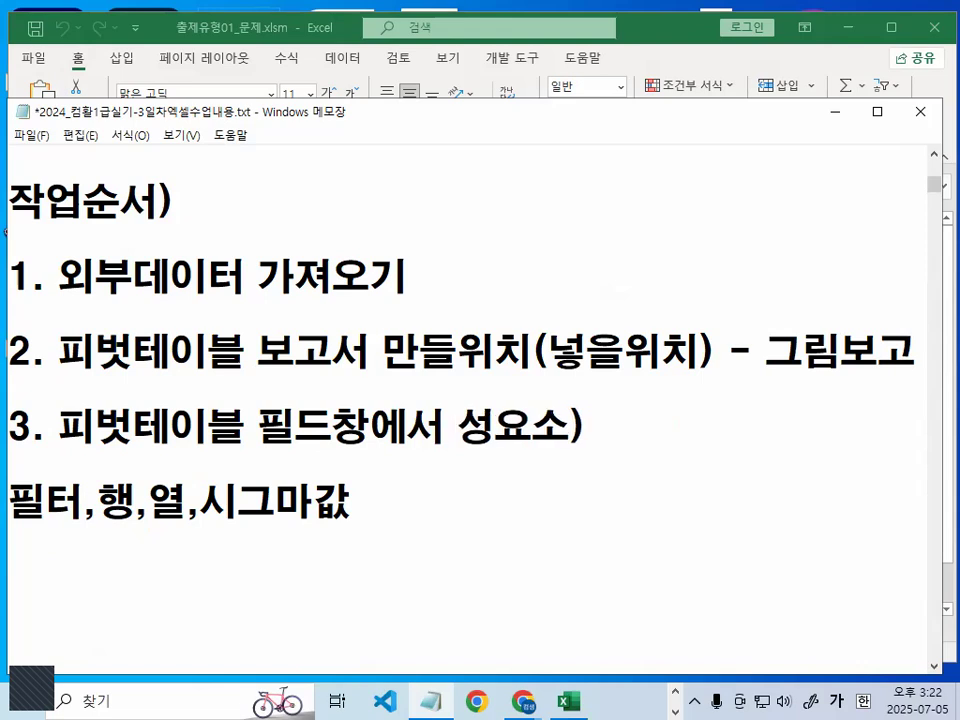
type("구")
key("End")
key("BackSpace")
type("배")
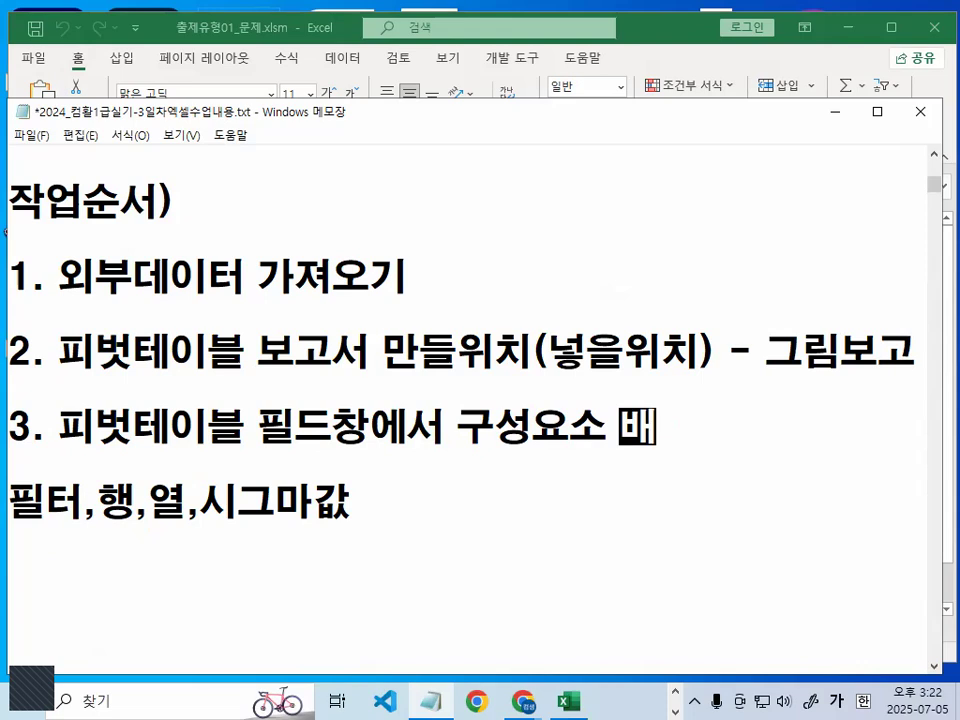
type("ㅊㅣ")
key("Right")
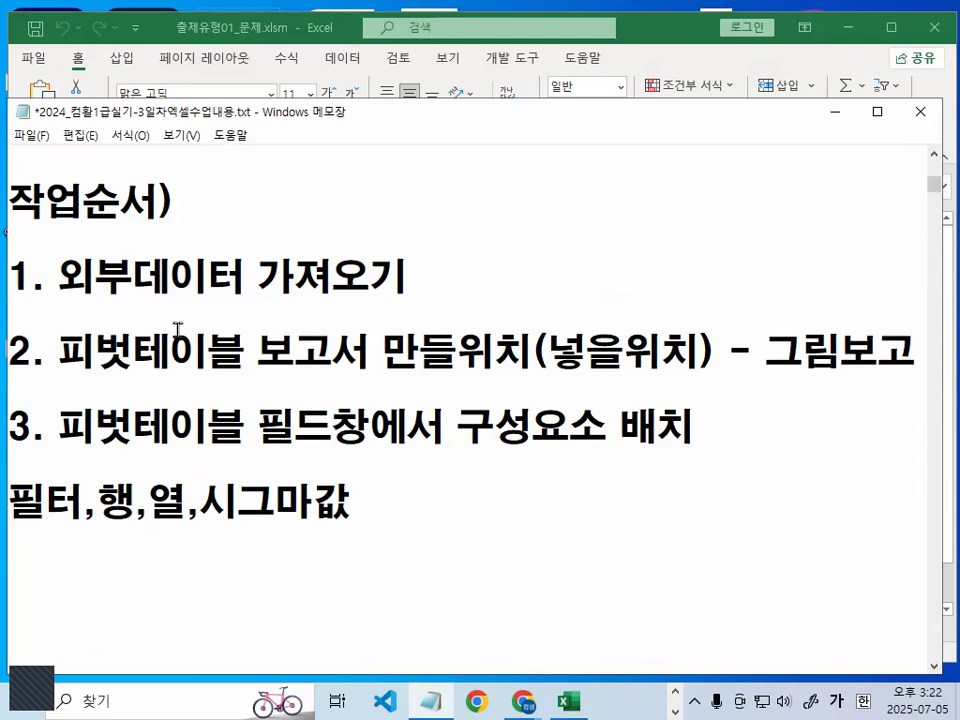
- Expand the line below item 3 to read "(구성요소 : 필터,행,열,시그마값 ) - 그림 보고"
type("(구성요소 :")
key("End")
type(") - 그림 보고")
key("Return")
- Add a fourth item that begins "4. 추가적 설정내용 ->" below the 구성요소 line
scroll(122, 128, "down", 1)
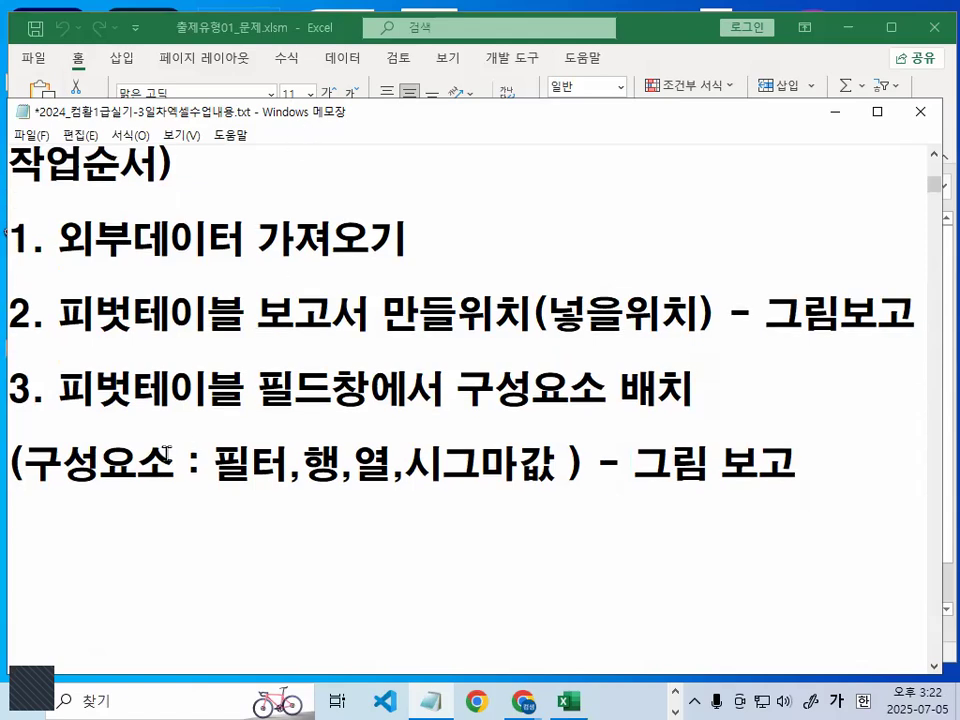
type("4. ")
type("추갔")
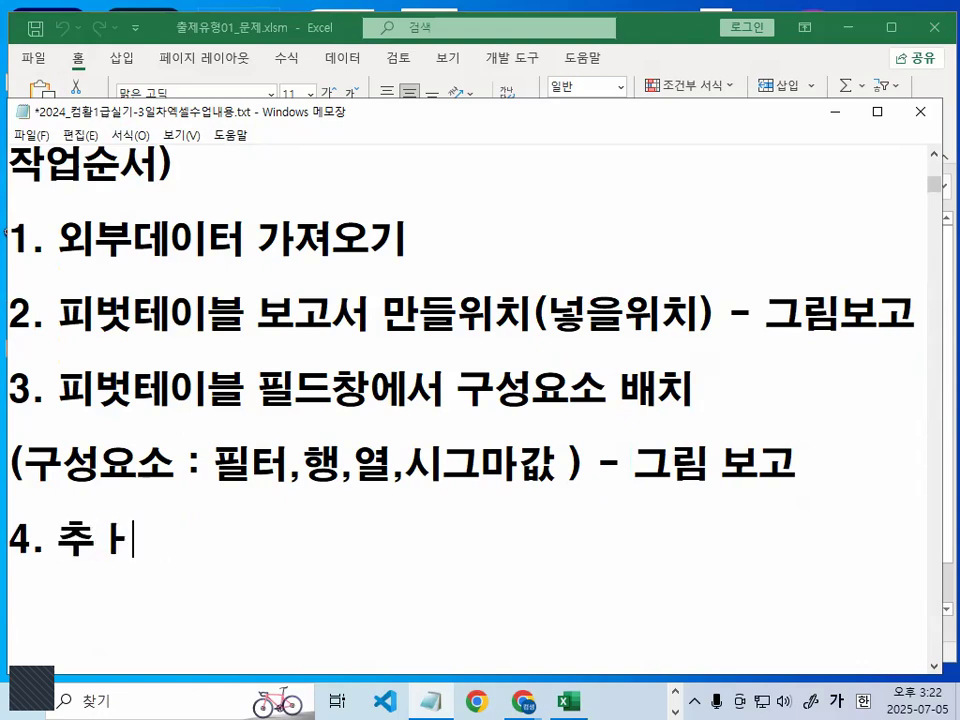
type("적 ㅅ")
key("BackSpace")
type("ㅁ")
key("BackSpace")
type("설")
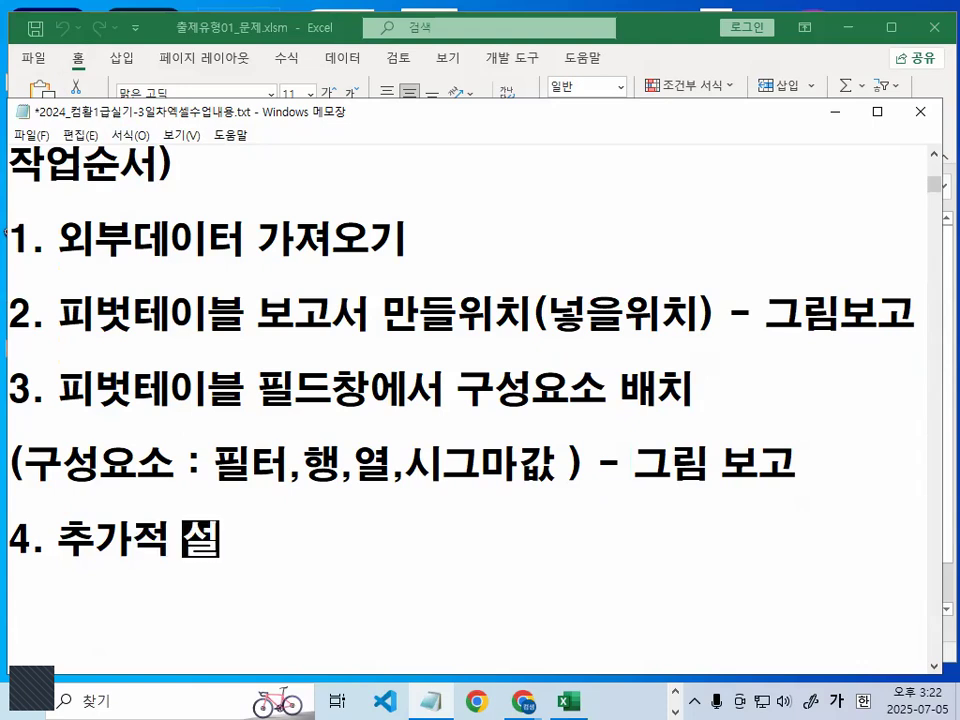
type("저정내용 -")
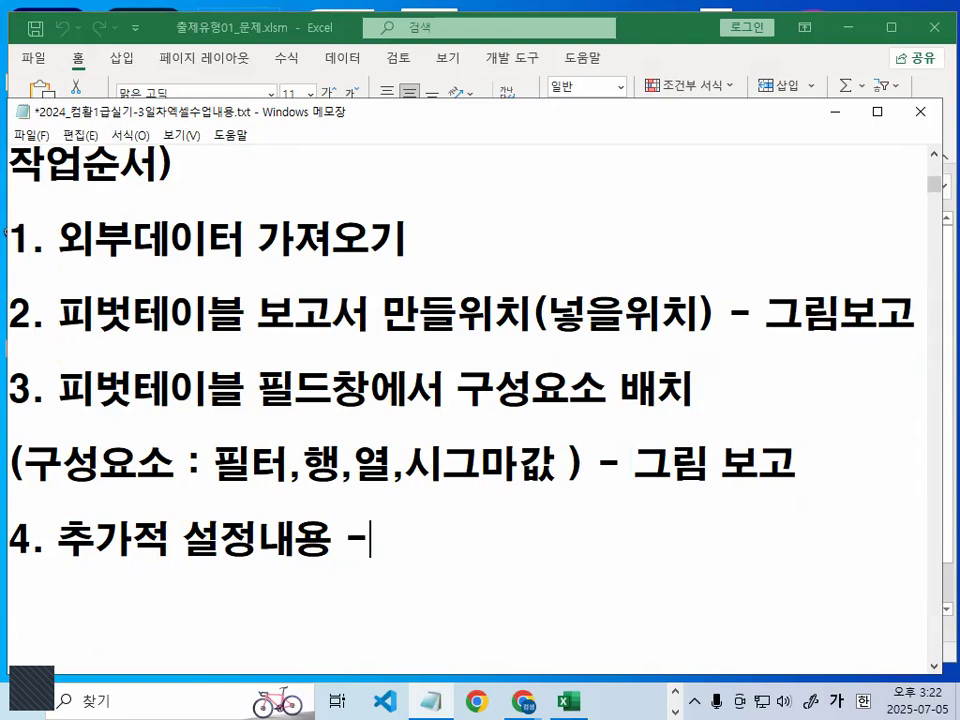
type("> 펴")
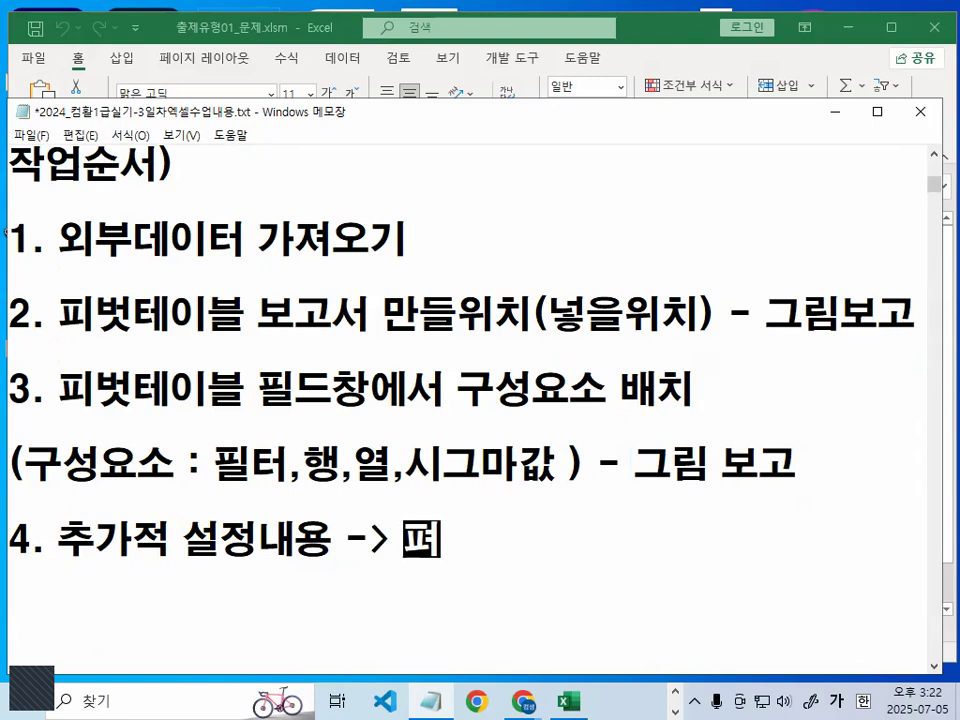
- Complete item 4 by writing "추가,수정,설정" after the arrow
key("BackSpace")
key("BackSpace")
key("BackSpace")
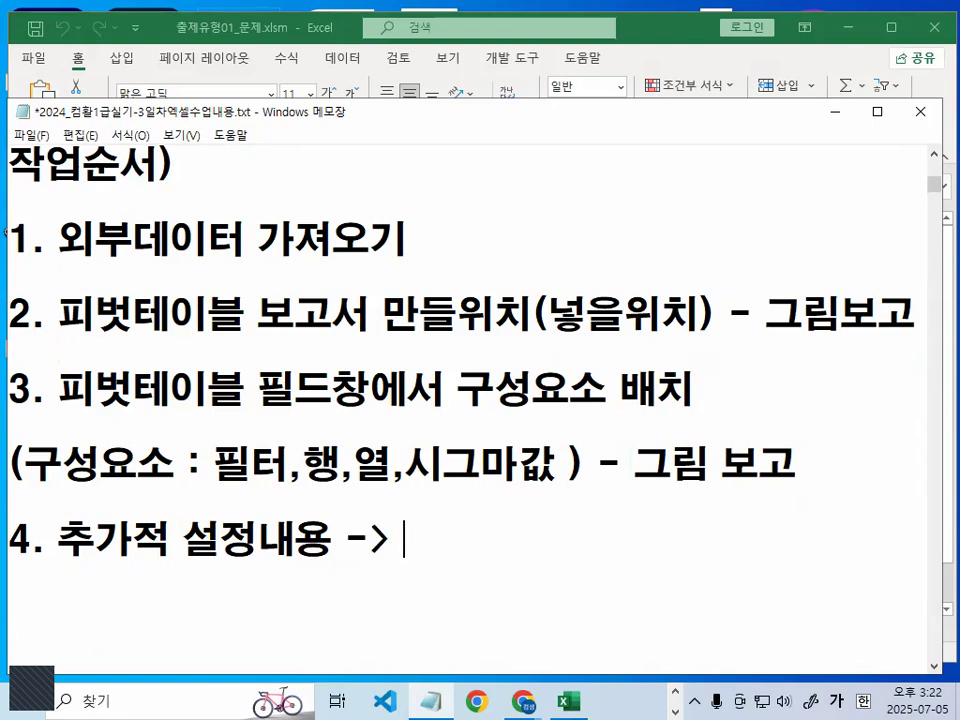
type("투기")
key("BackSpace")
key("BackSpace")
key("BackSpace")
type("ㅊ추가,수정")
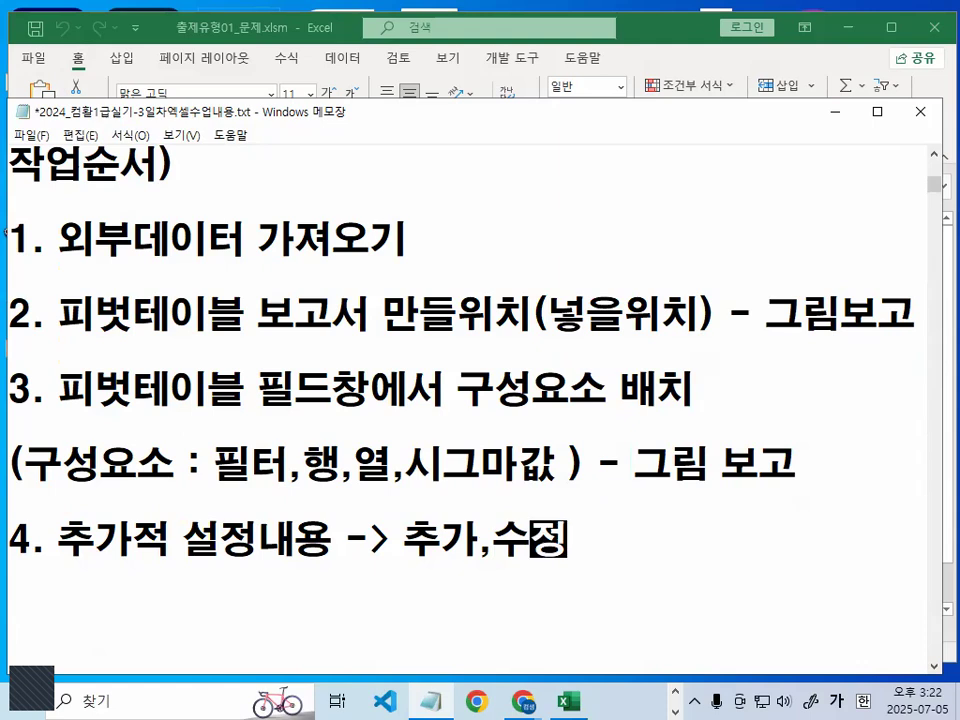
key("BackSpace")
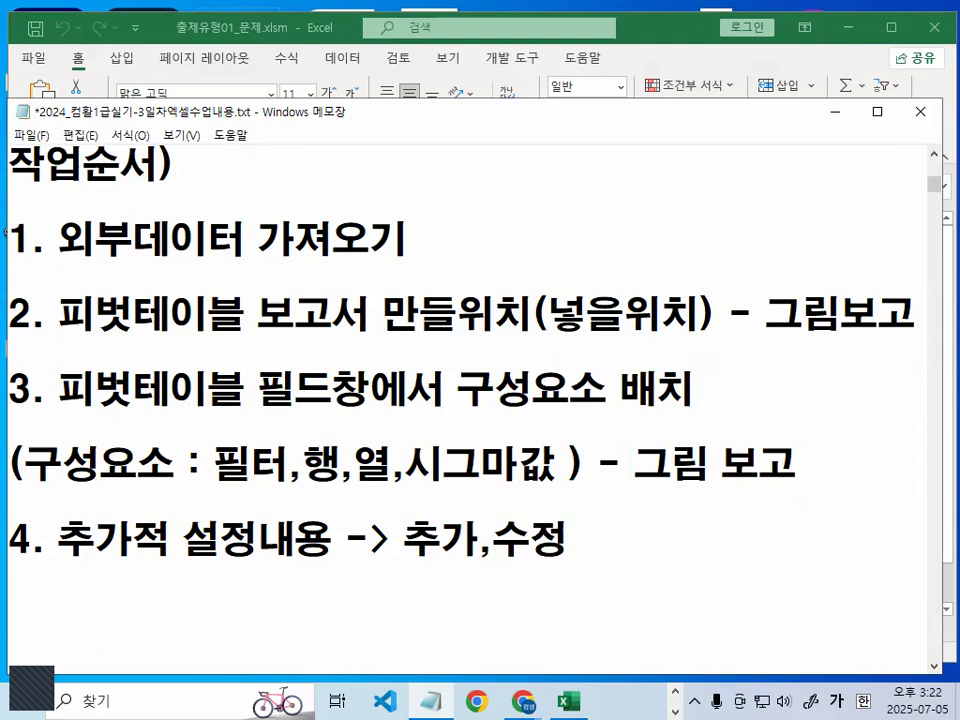
key("BackSpace")
type("정,설정")
- Mark 추가,수정,설정 in item 4 temporarily, and clear the marks
scroll(8, 640, "down", 2)
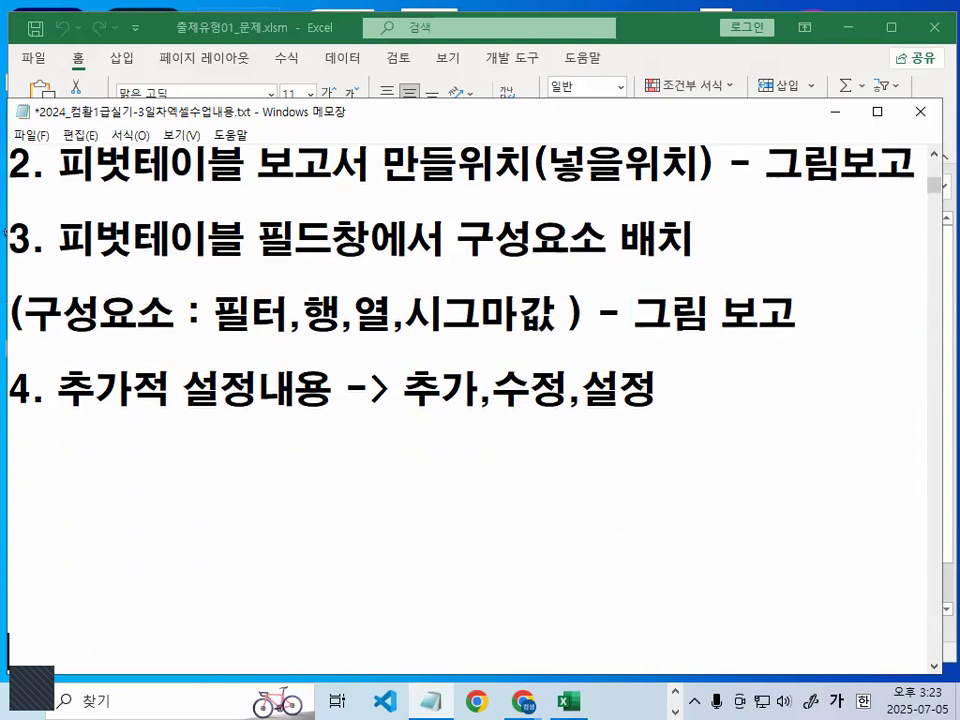
left_click_drag(403, 390, 658, 390)
left_click(620, 390)
mouse_move(520, 300)
left_mouse_down()
mouse_move(396, 446)
mouse_move(460, 258)
left_mouse_up()
key("Escape")
- Add the fifth item as "5. 완성된 결과그림을 동일하게 출력"
left_click(86, 457)
type("5. 완성도ㄴ 결과그림을 ㄷ")
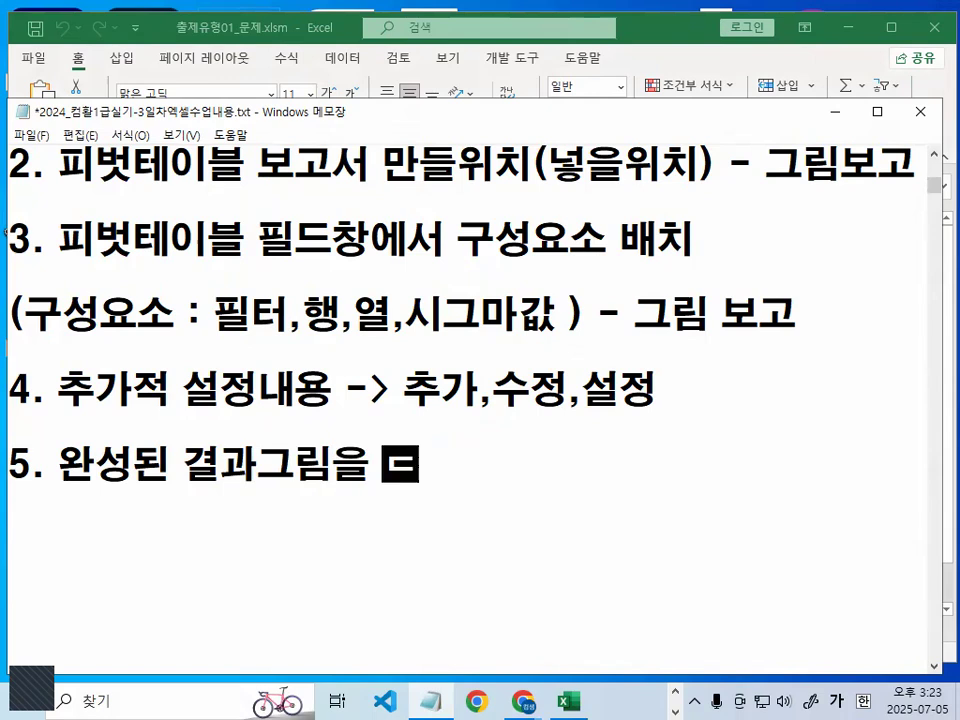
type("ㅗㅇ일학")
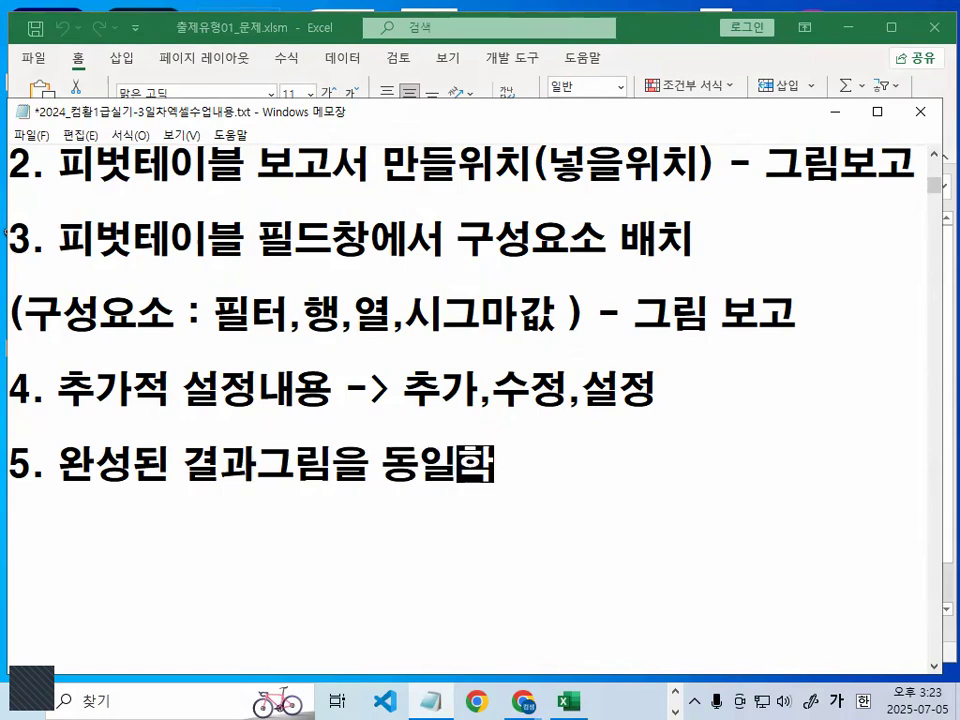
type("ㅔ 출력")
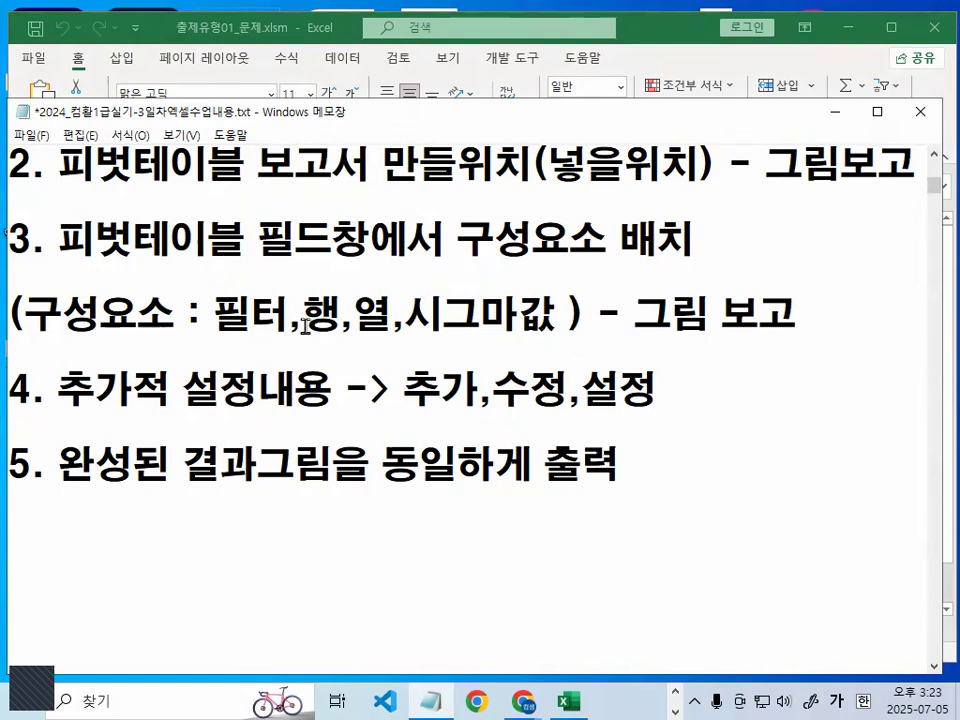
- Draw a temporary red arrow from item 1 down to item 4, underline 외부데이터 가져오기, and clear the marks
scroll(420, 315, "up", 1)
key("ctrl+2")
mouse_move(502, 212)
left_mouse_down()
mouse_move(502, 516)
mouse_move(542, 478)
left_mouse_up()
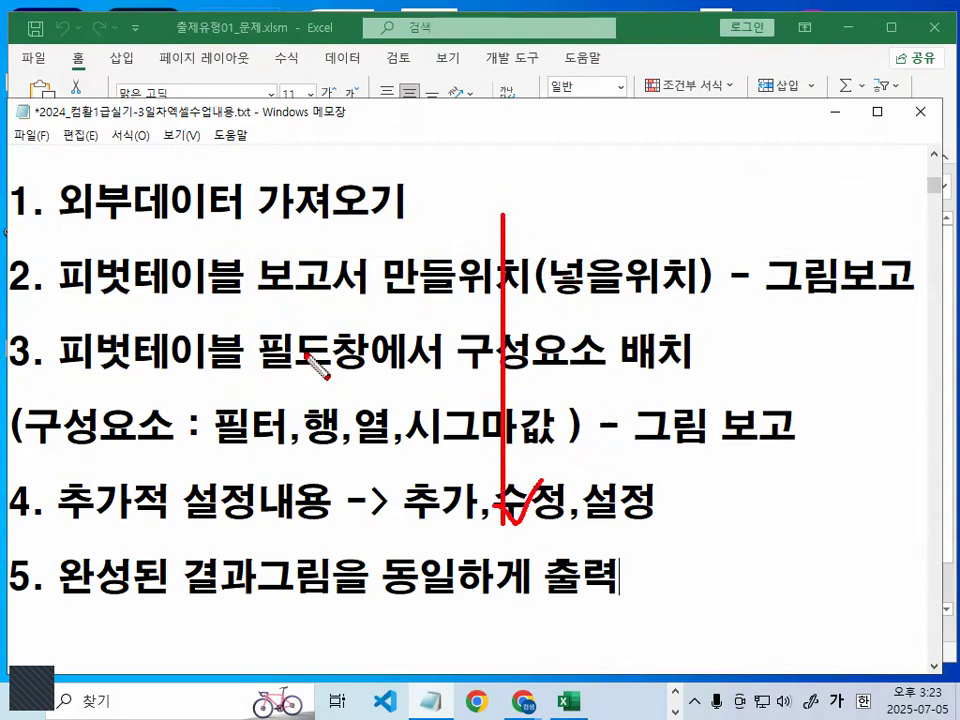
left_click_drag(48, 236, 441, 229)
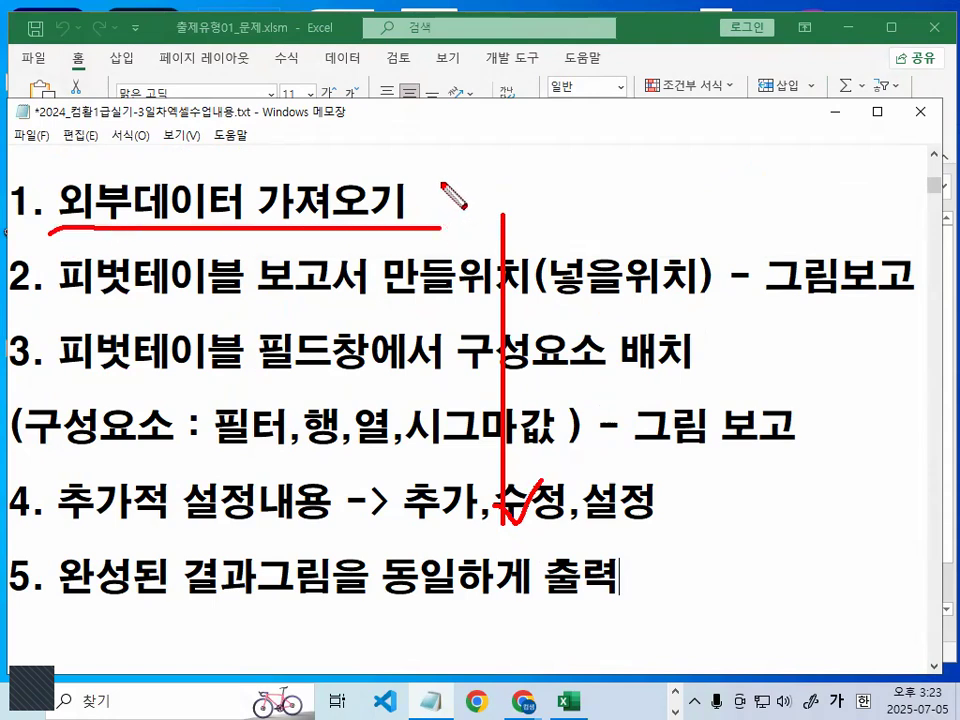
key("Escape")
- Add a dashed divider line below item 5, above the 외부데이터 파일 notes
scroll(242, 386, "down", 1)
key("Return")
type("---------------------------------")
key("Return")
type("외부데이터 파일 : 액세스 파일(*.accdb) <외부데이터 가져오기> 1) [데이터]탭 -> [데이터가져오기 및 변환]그룹 -> 데이터가져오기 아이콘 클릭 -> 기타원본에서 -> MicroSoft Query")
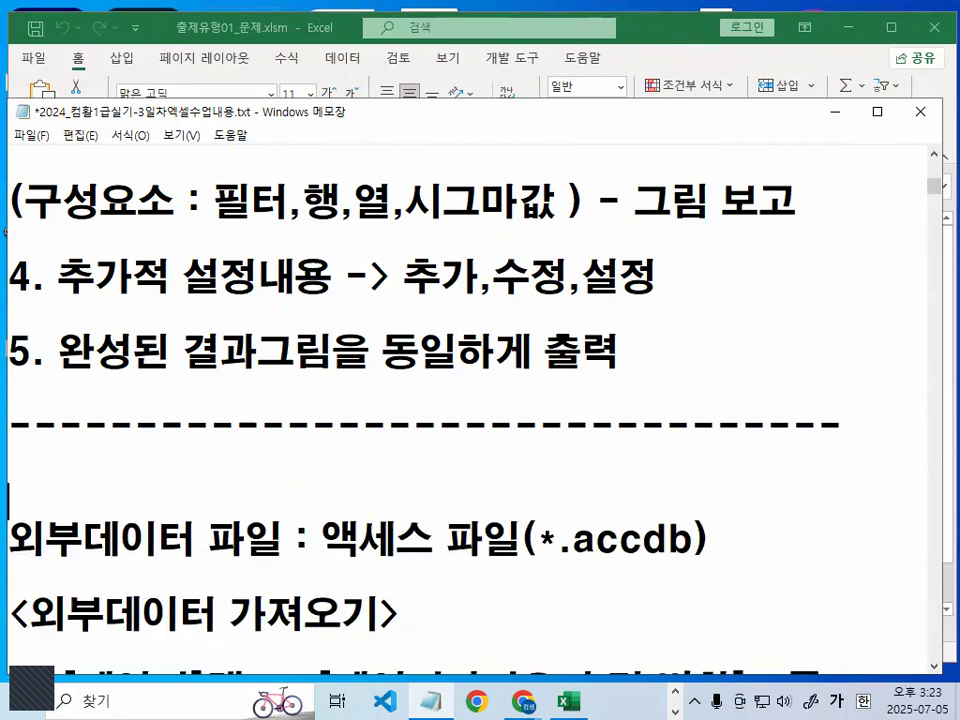
- Show the <외부데이터 가져오기> notes and move the Notepad window to the upper edge of the screen
scroll(214, 411, "down", 1)
scroll(214, 411, "down", 1)
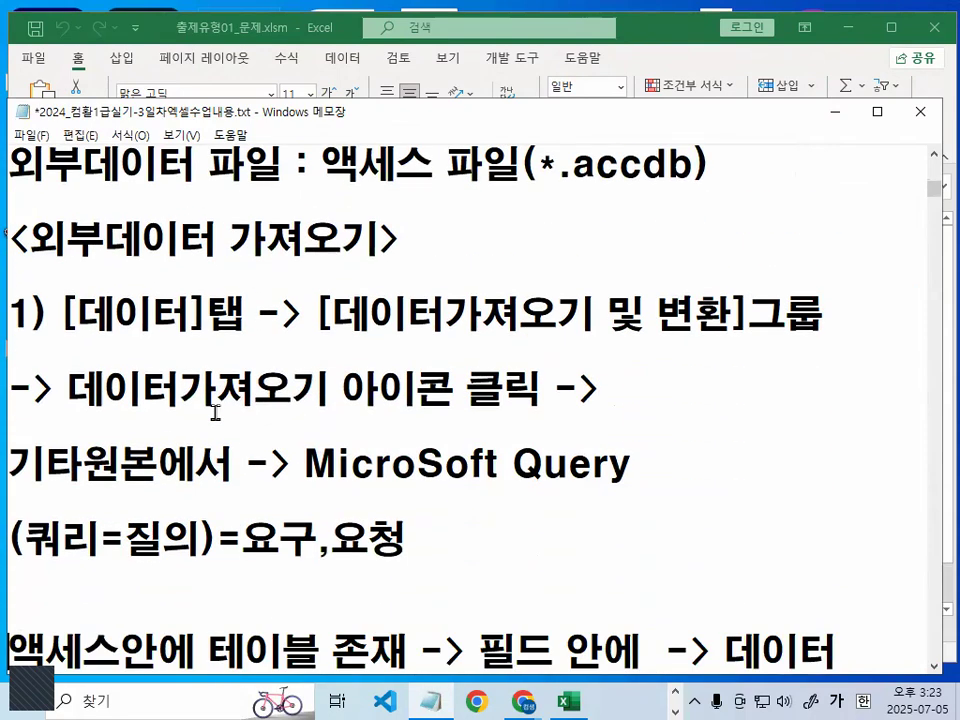
scroll(261, 272, "up", 1)
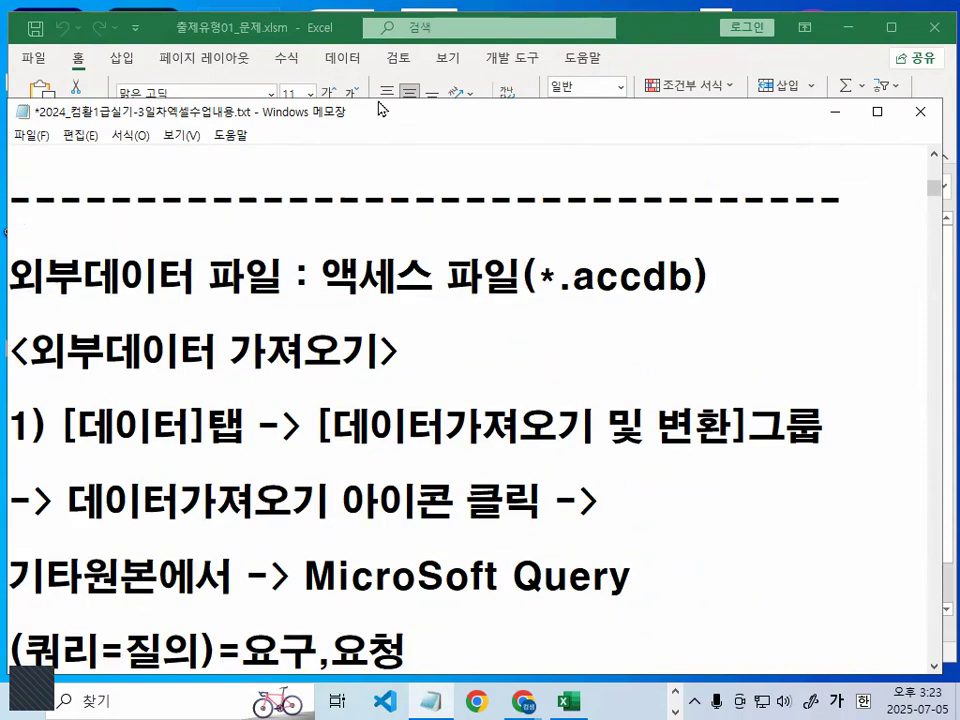
left_click_drag(380, 108, 389, 22)
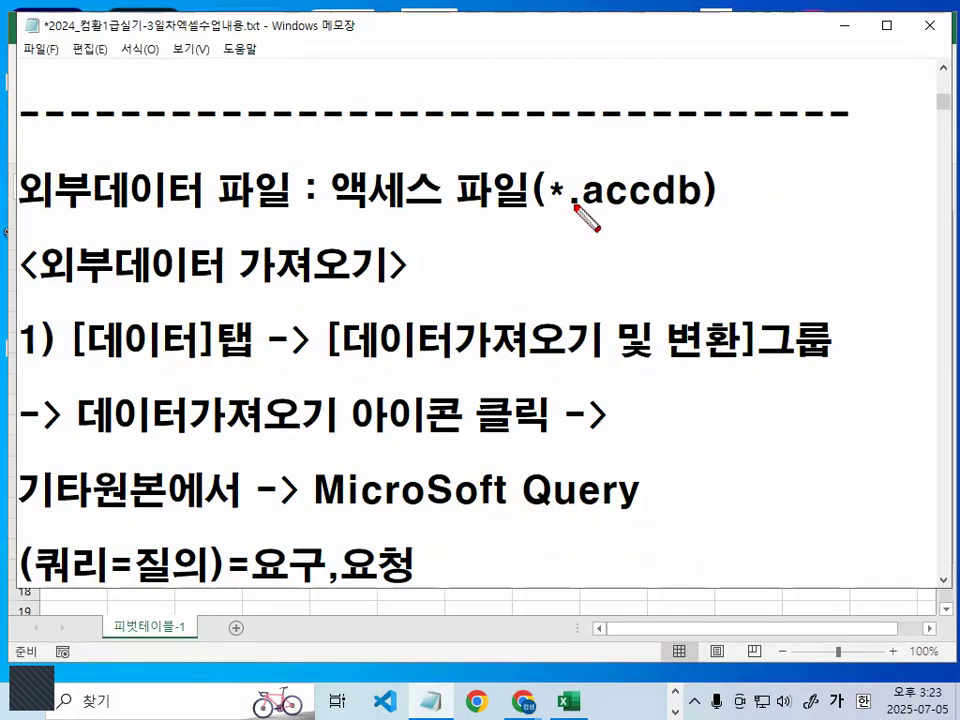
- Underline accdb in the 외부데이터 파일 line with temporary red ink, add two tick marks over it, and clear the marks
left_click_drag(588, 210, 714, 206)
left_click_drag(605, 165, 630, 150)
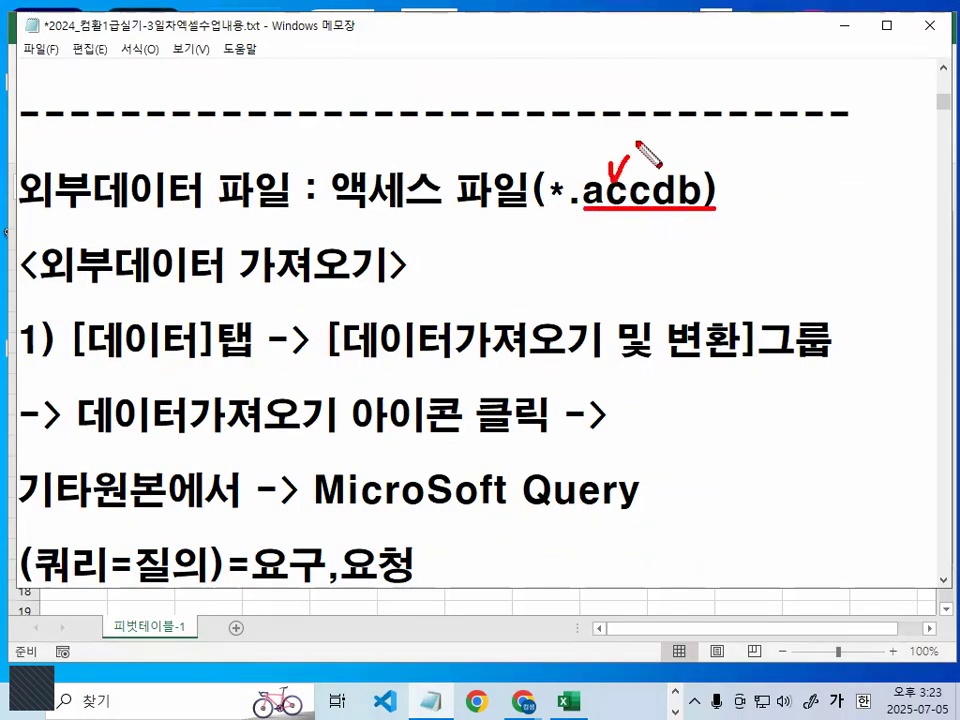
left_click_drag(685, 164, 709, 131)
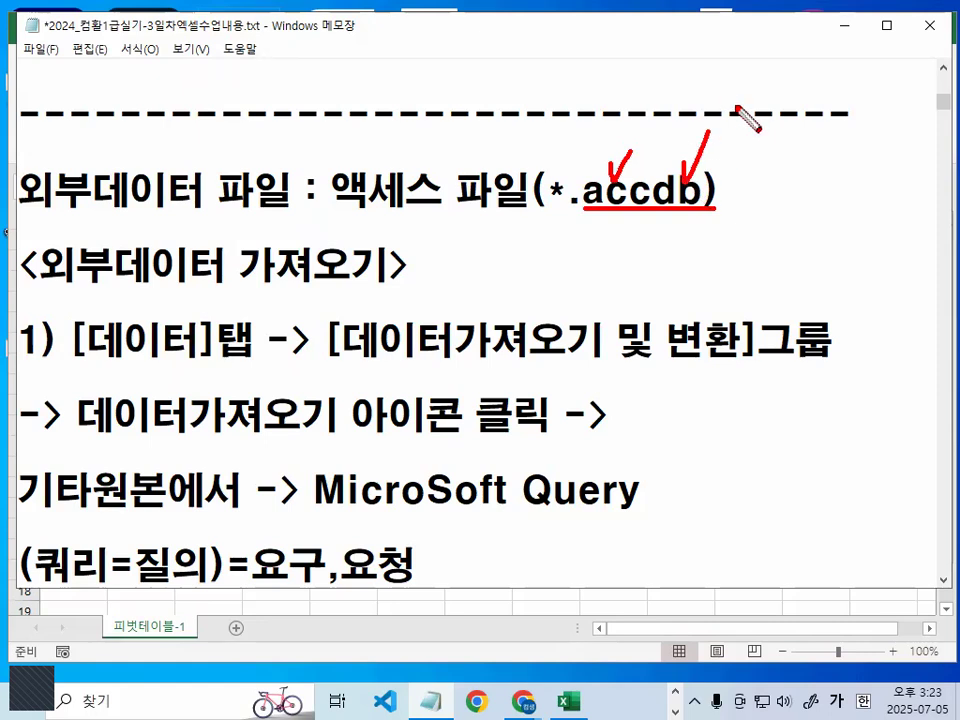
key("Escape")
- Highlight the import path line by line in the <외부데이터 가져오기> notes, from [데이터]탭 through 데이터가져오기 아이콘 클릭 to MicroSoft Query
scroll(145, 228, "down", 1)
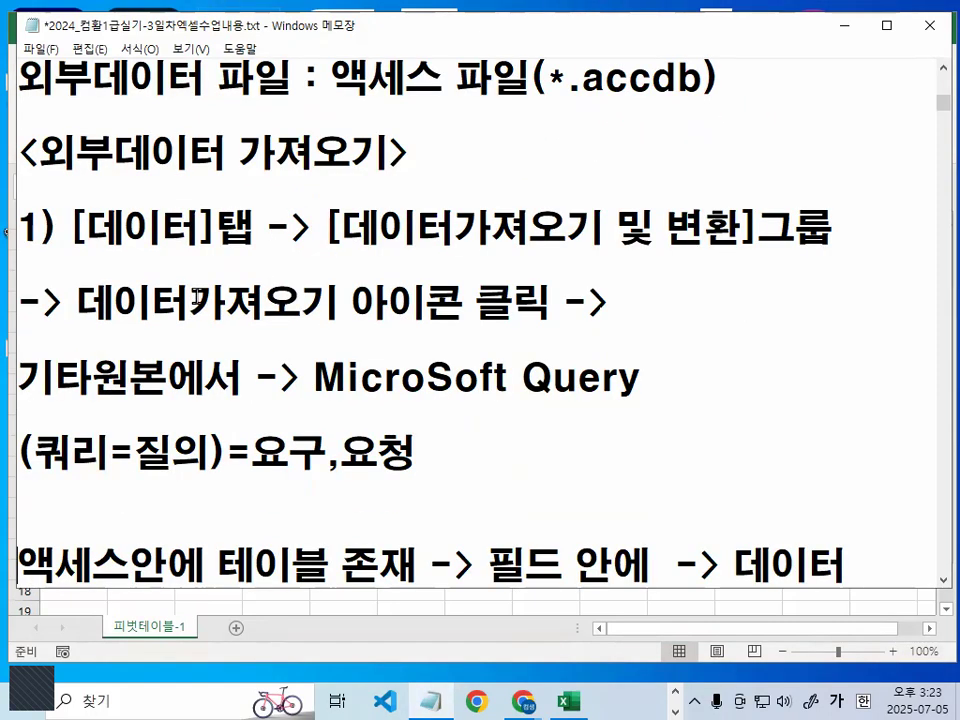
left_click_drag(74, 231, 835, 228)
left_click_drag(77, 303, 552, 305)
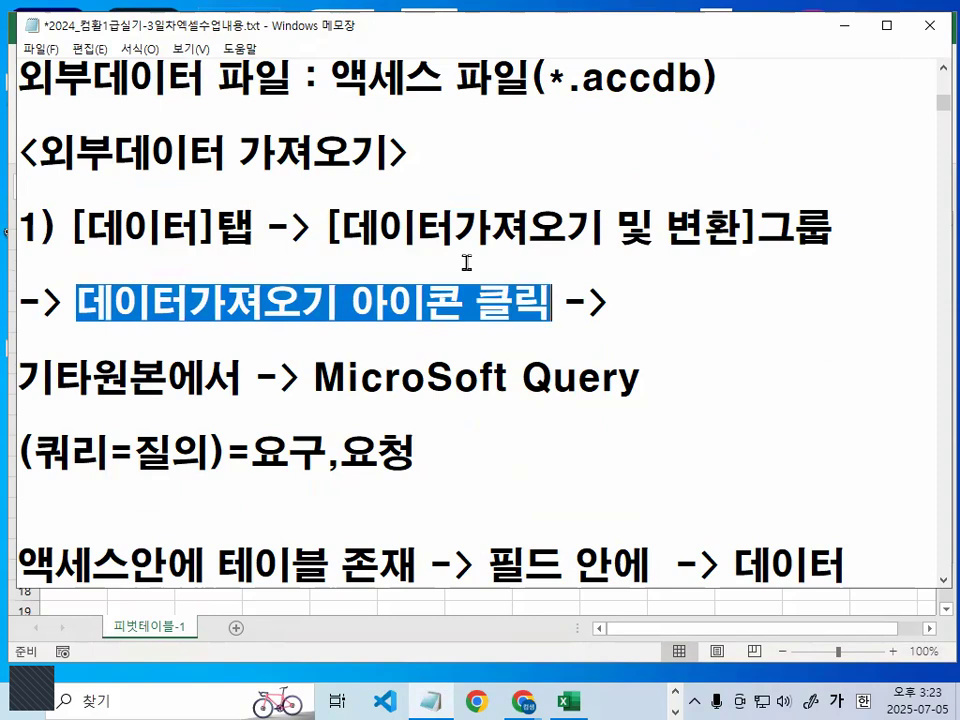
left_click_drag(20, 380, 659, 377)
left_click(313, 380)
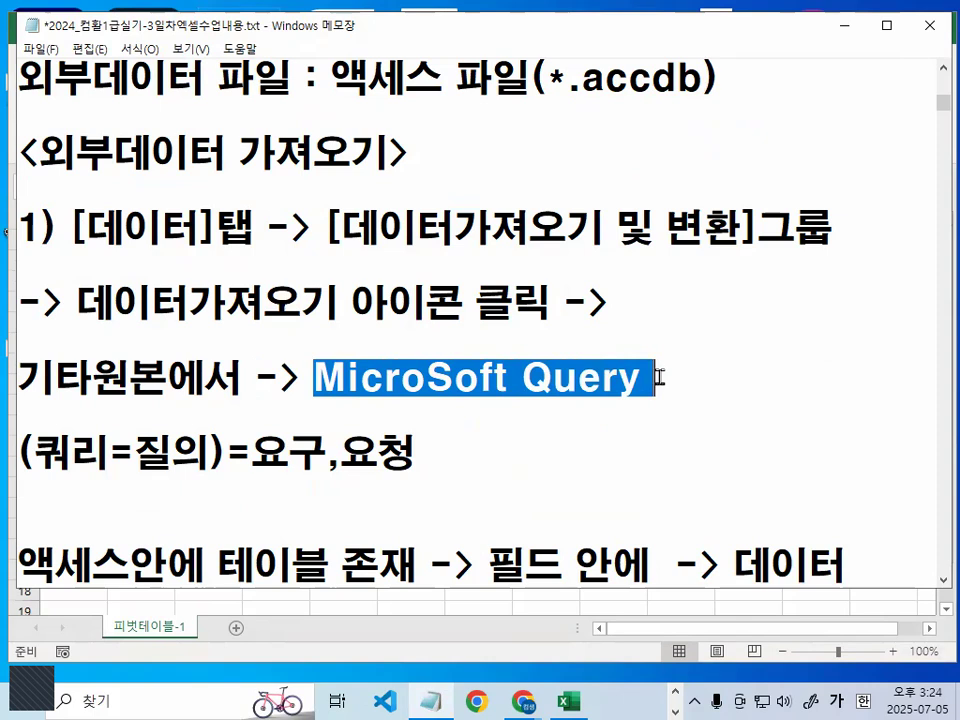
- Switch to the Excel workbook 출제유형01_문제.xlsm, show its 데이터 commands, and reposition and widen the window
left_click(840, 27)
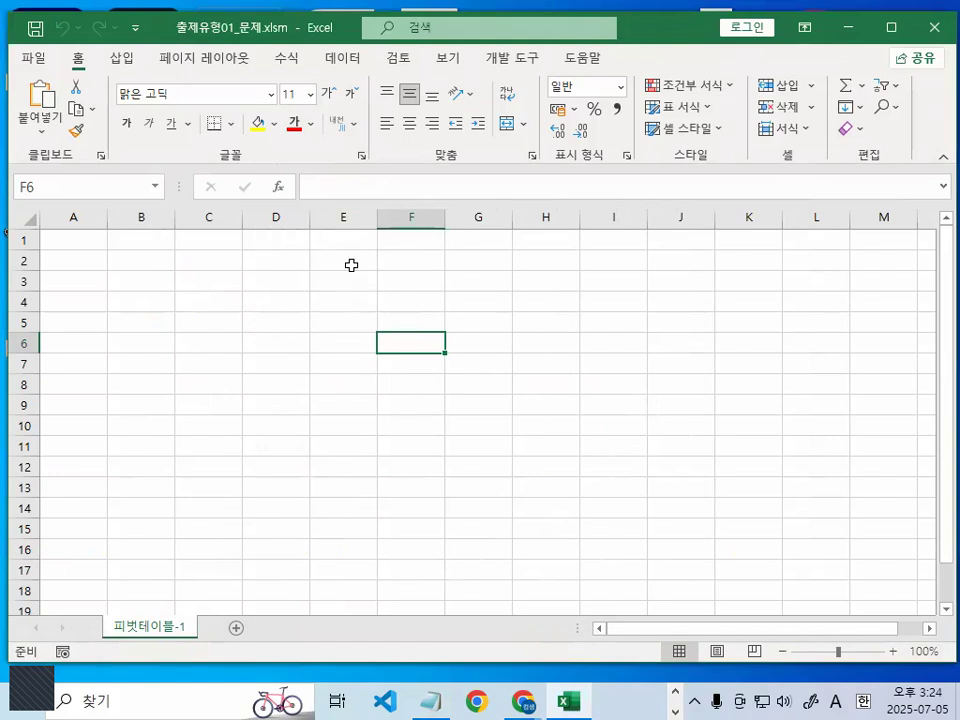
left_click(350, 262)
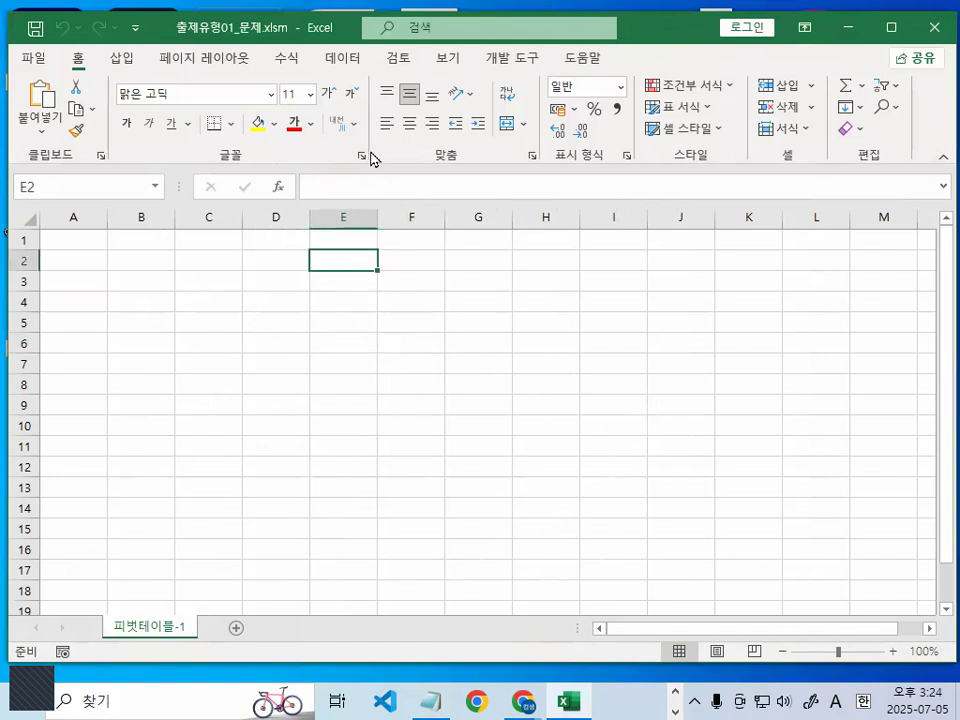
left_click(343, 58)
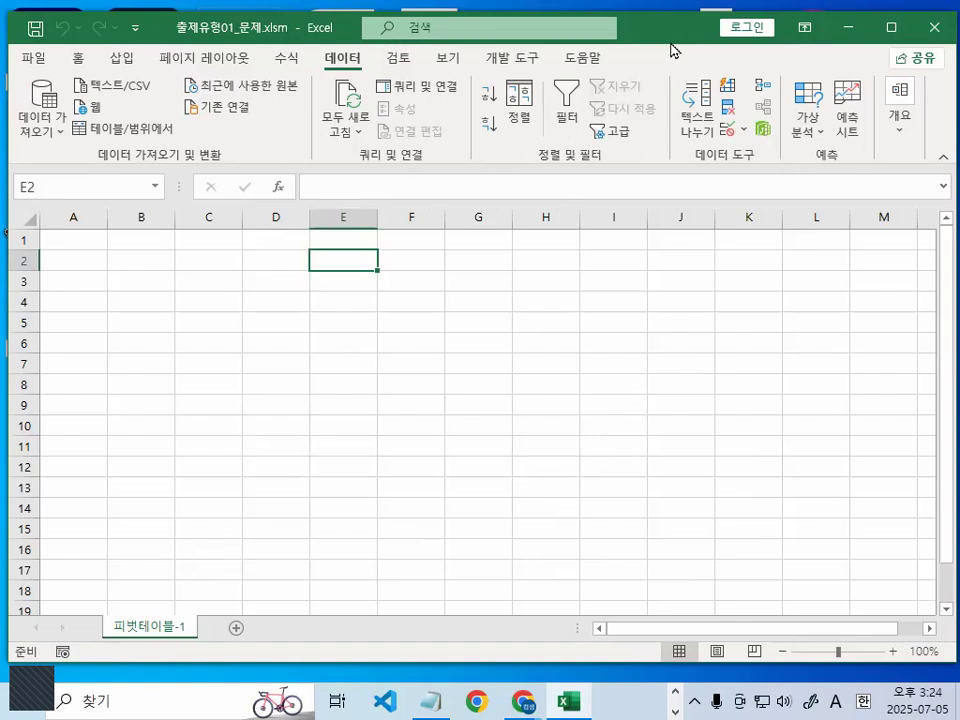
left_click_drag(670, 41, 760, 55)
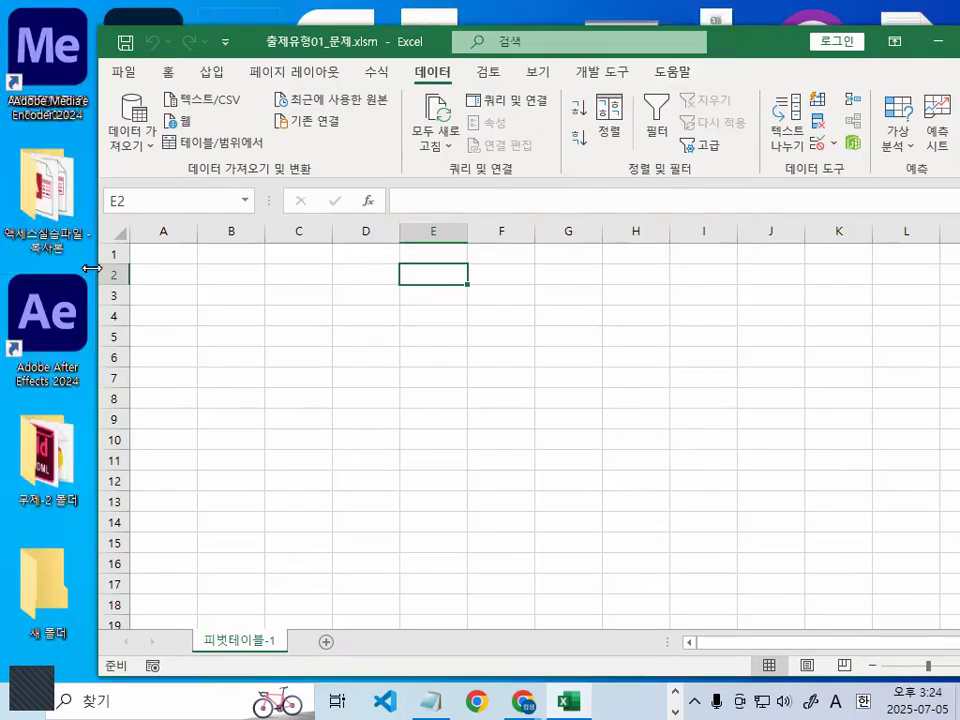
left_click_drag(91, 268, 5, 268)
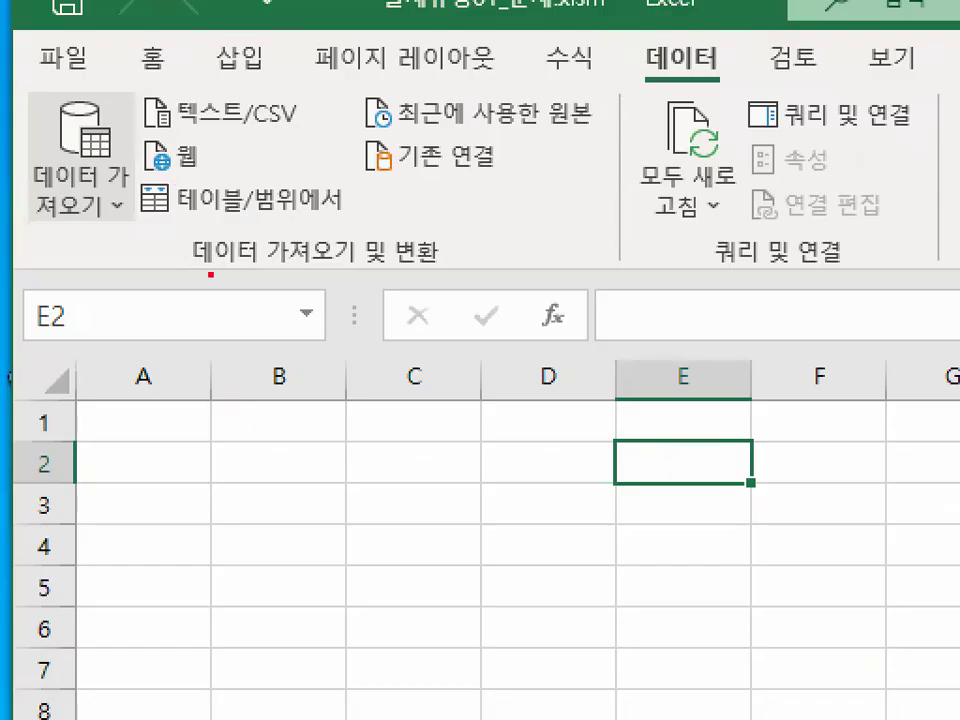
- Underline the 데이터 가져오기 및 변환 group name in red, mark 데이터 가져오기, and show its source types
left_click_drag(191, 274, 432, 272)
mouse_move(141, 199)
left_mouse_down()
mouse_move(99, 216)
mouse_move(17, 184)
mouse_move(146, 129)
mouse_move(155, 212)
left_mouse_up()
left_click(60, 150)
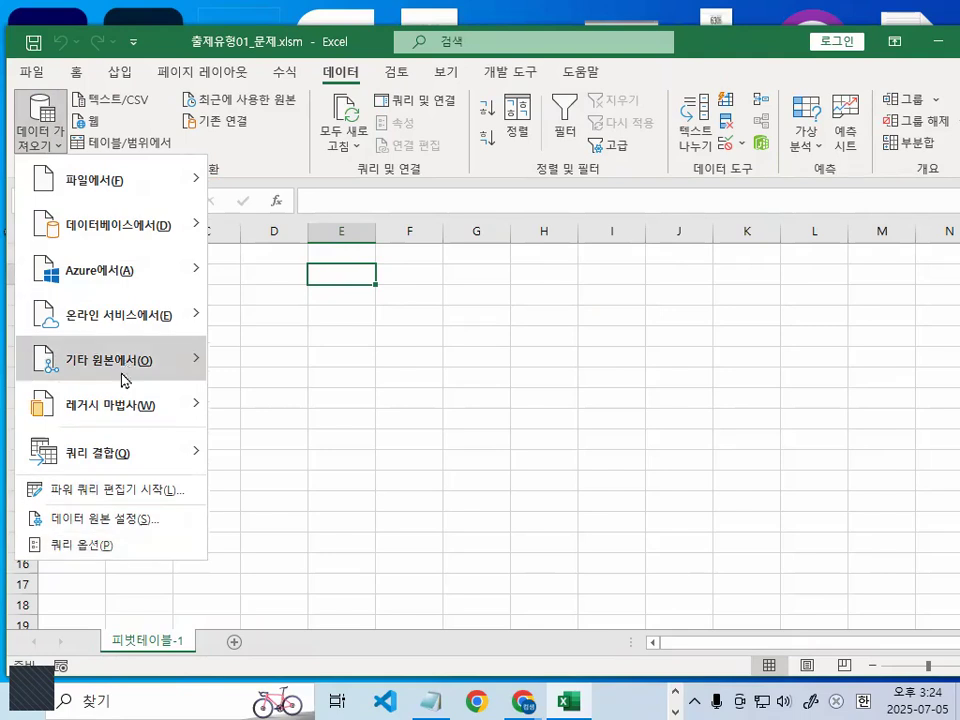
- Show the sources under 기타 원본에서, circle that entry and bracket its source list in red, and clear everything
mouse_move(128, 370)
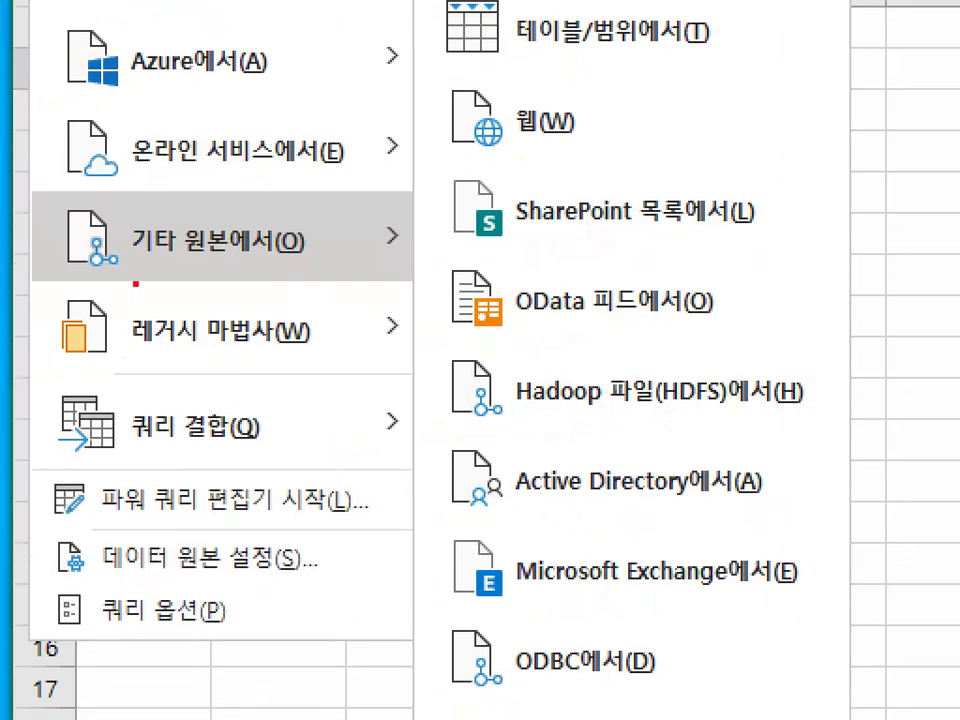
left_click_drag(131, 272, 277, 270)
mouse_move(695, 58)
left_mouse_down()
mouse_move(825, 594)
mouse_move(766, 695)
left_mouse_up()
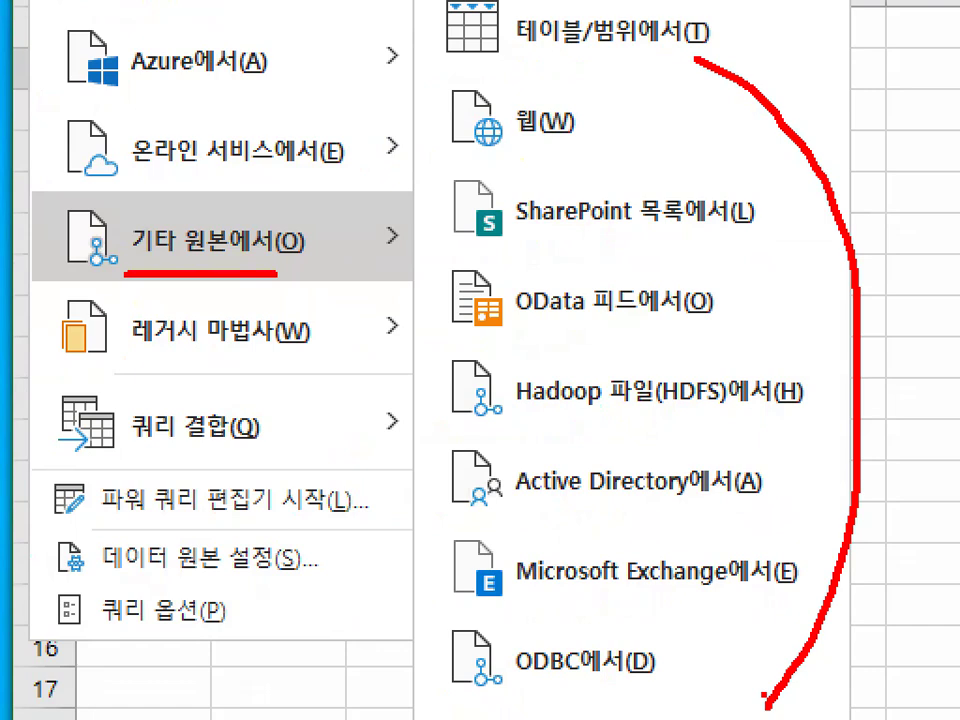
left_click_drag(299, 236, 311, 243)
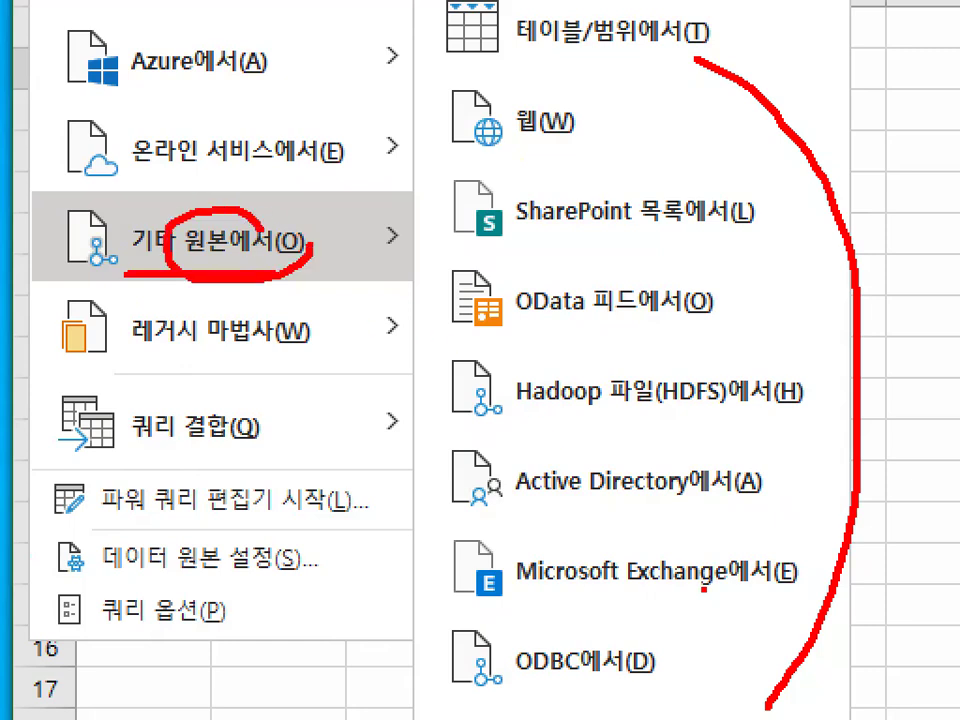
left_click_drag(469, 102, 430, 664)
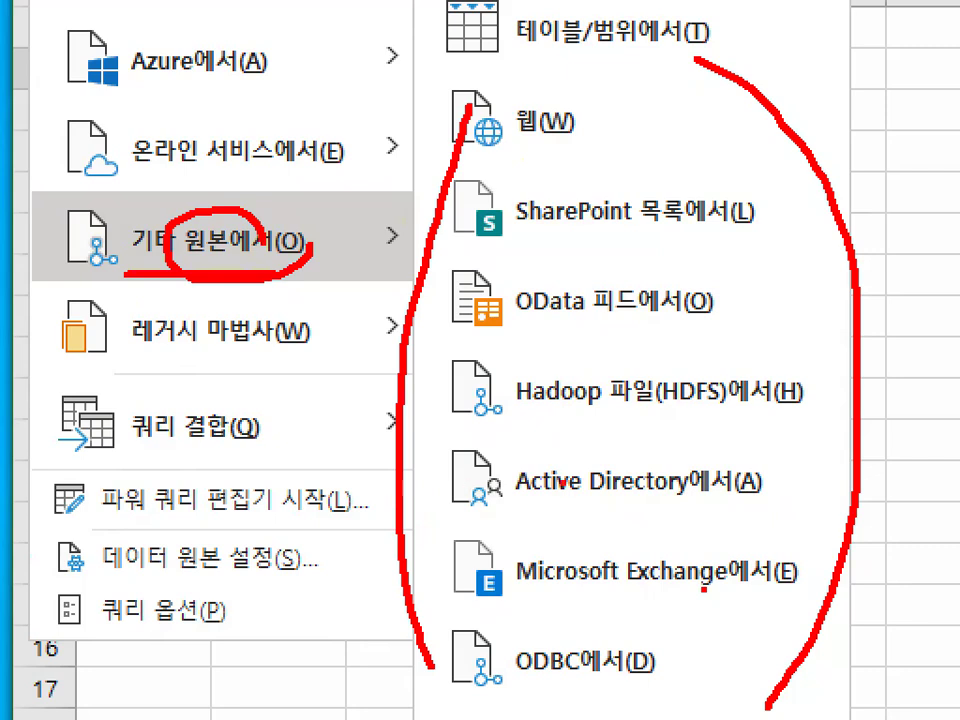
key("Escape")
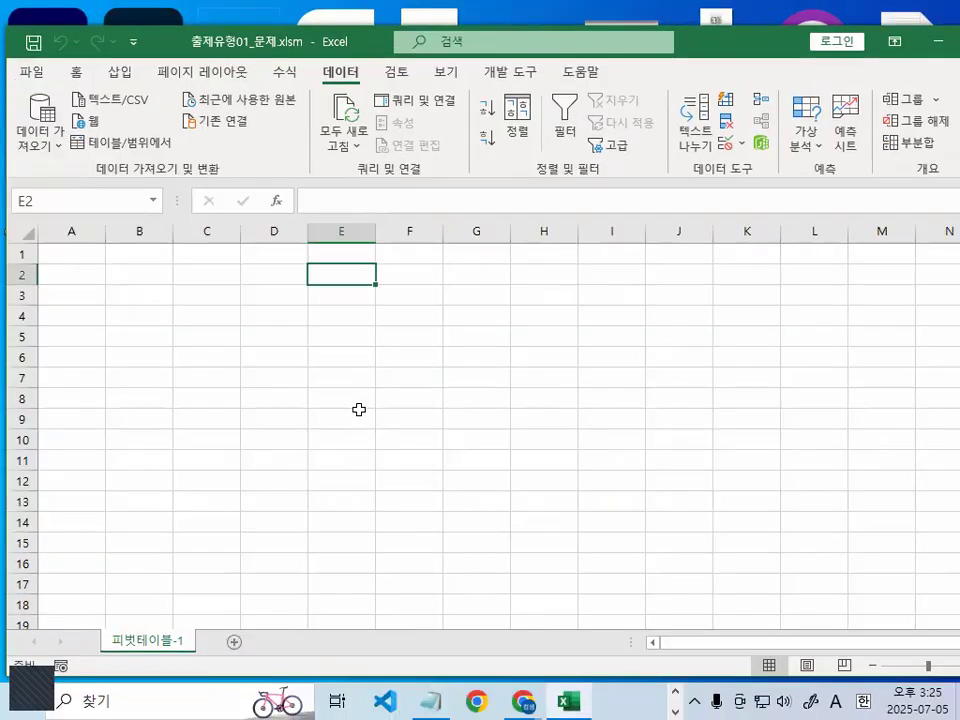
- Return to the Notepad notes and highlight parts of the <MicroSoft Query 메뉴를 사용하는 이유> heading and its first reason
left_click(358, 394)
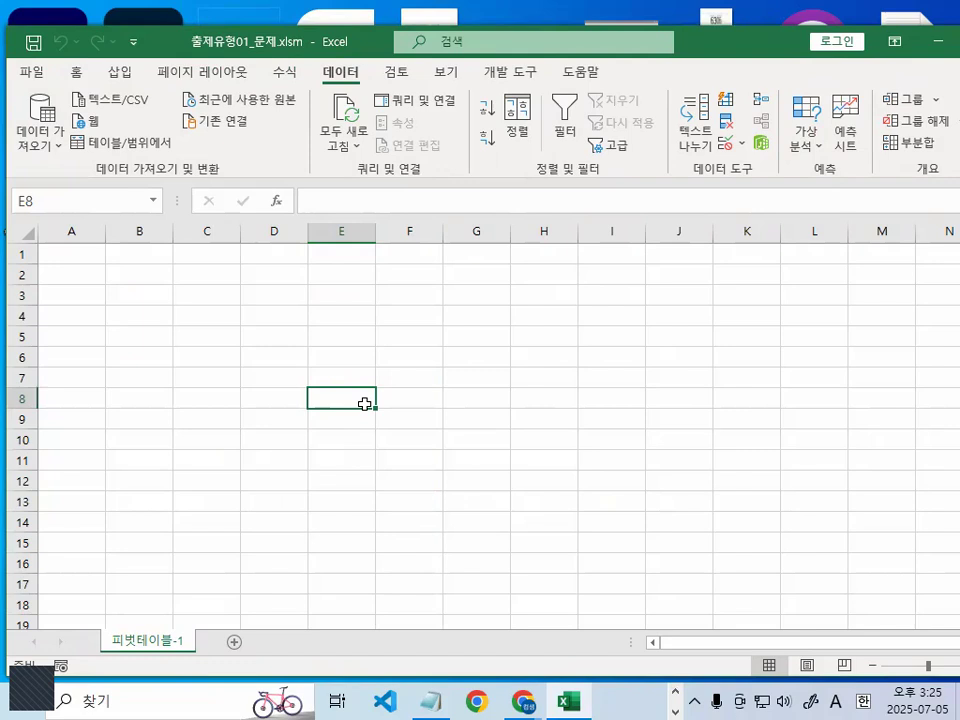
left_click(422, 696)
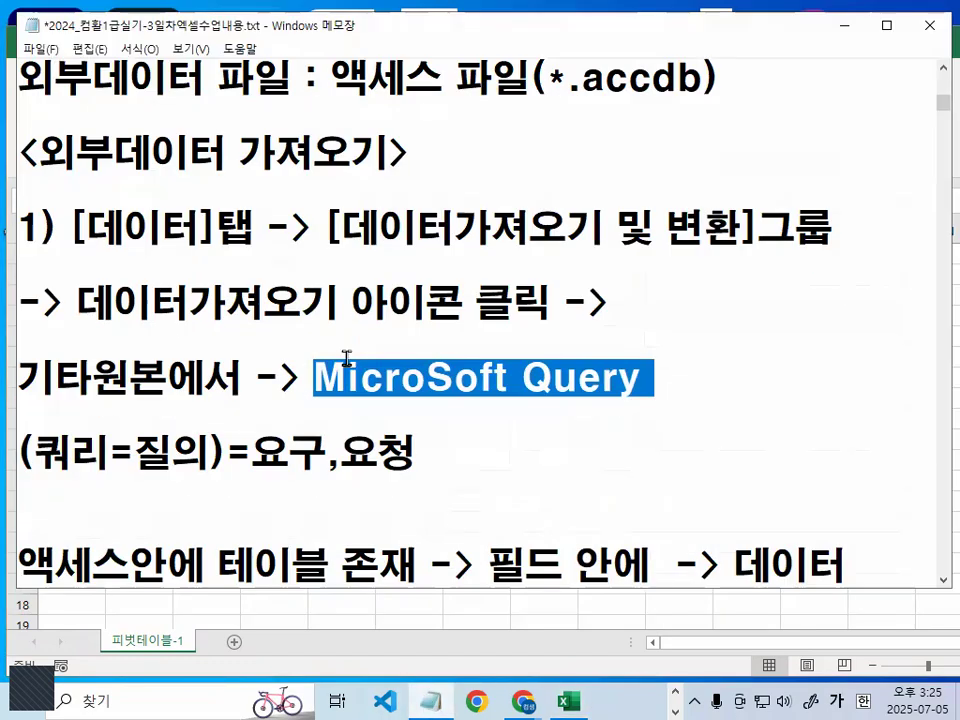
scroll(30, 340, "down", 1)
scroll(40, 455, "down", 1)
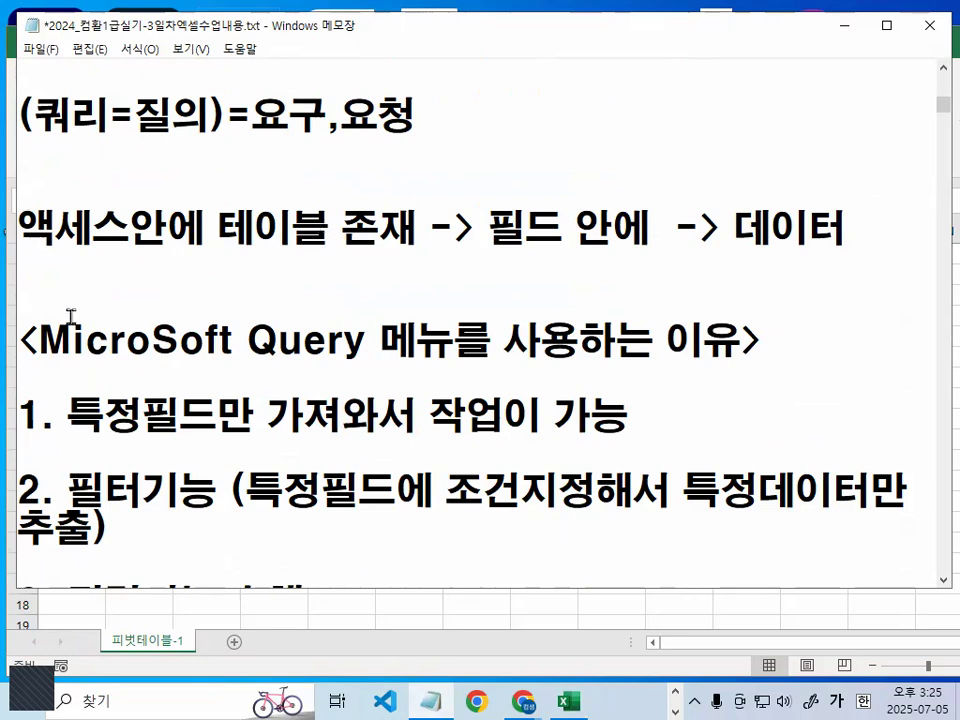
left_click_drag(44, 340, 367, 340)
left_click(367, 340)
left_click(518, 345)
left_click_drag(541, 343, 705, 343)
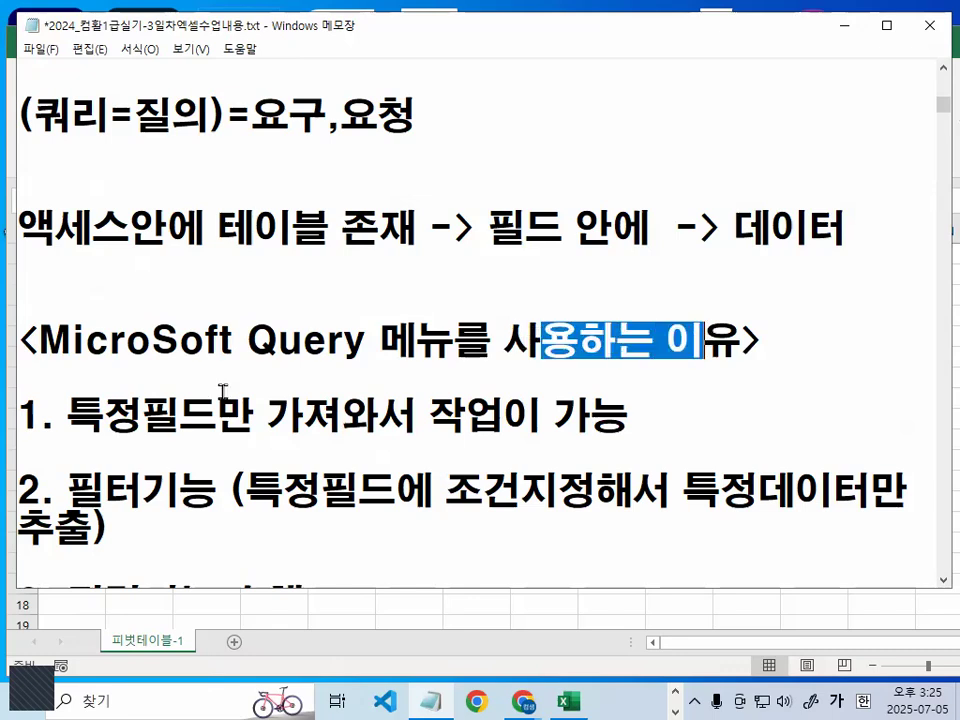
left_click_drag(66, 413, 645, 437)
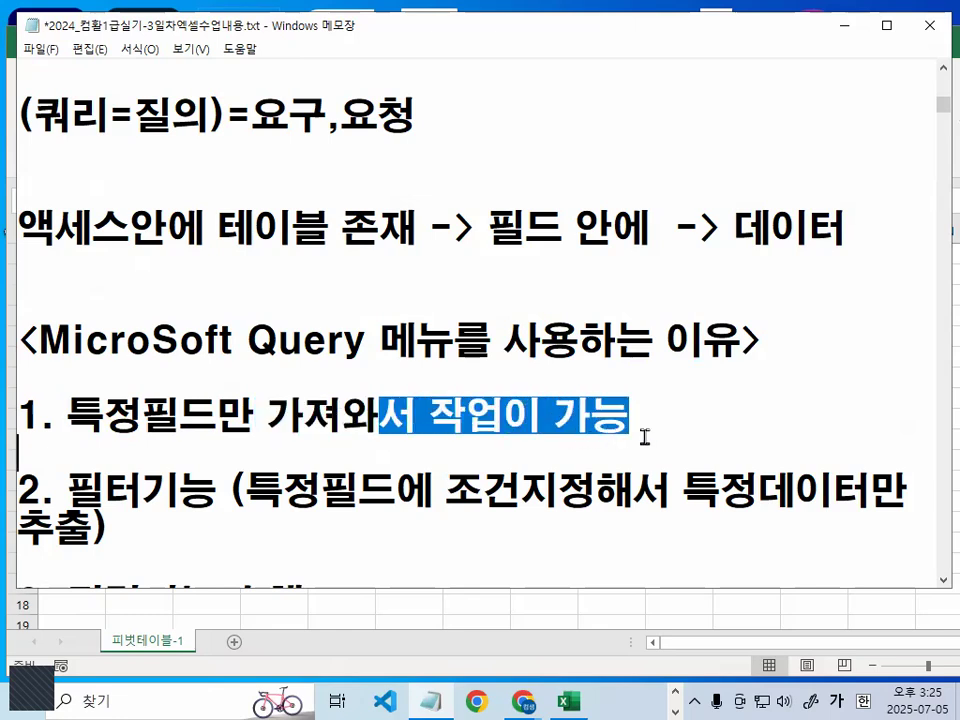
- Delete the three numbered reasons under <MicroSoft Query 메뉴를 사용하는 이유> and shorten the divider below to one line
scroll(645, 437, "down", 1)
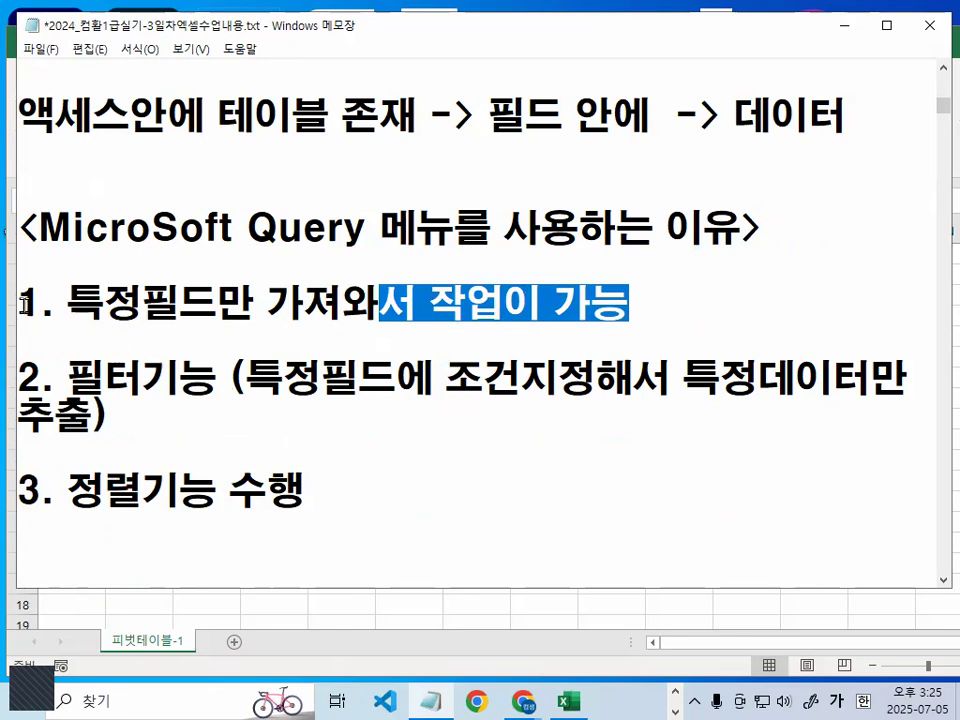
left_click_drag(19, 302, 538, 572)
key("Delete")
key("Up")
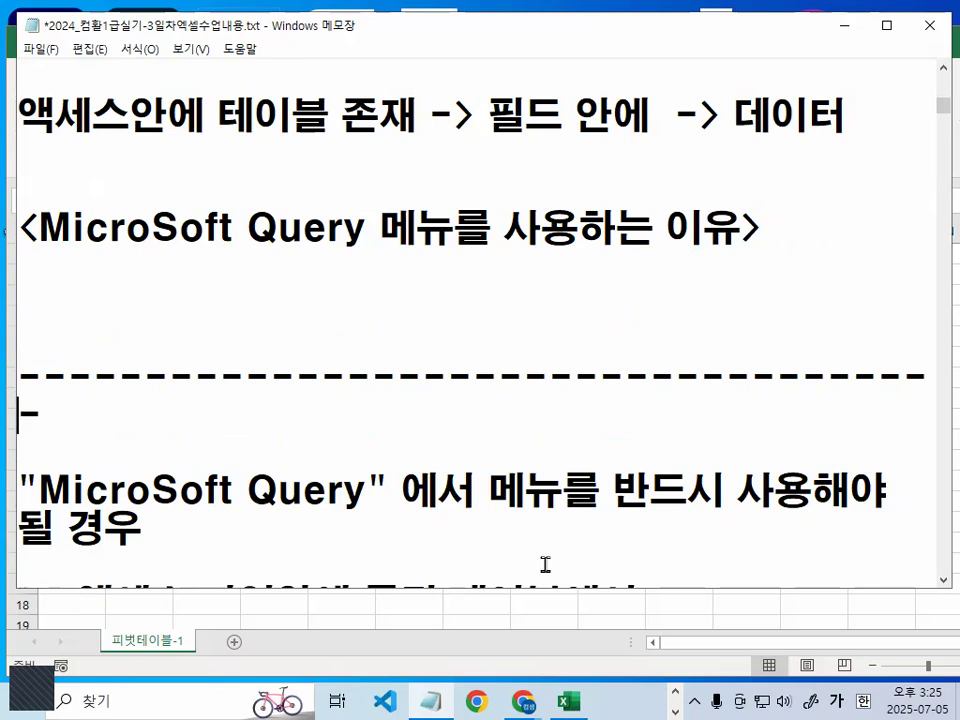
key("Delete")
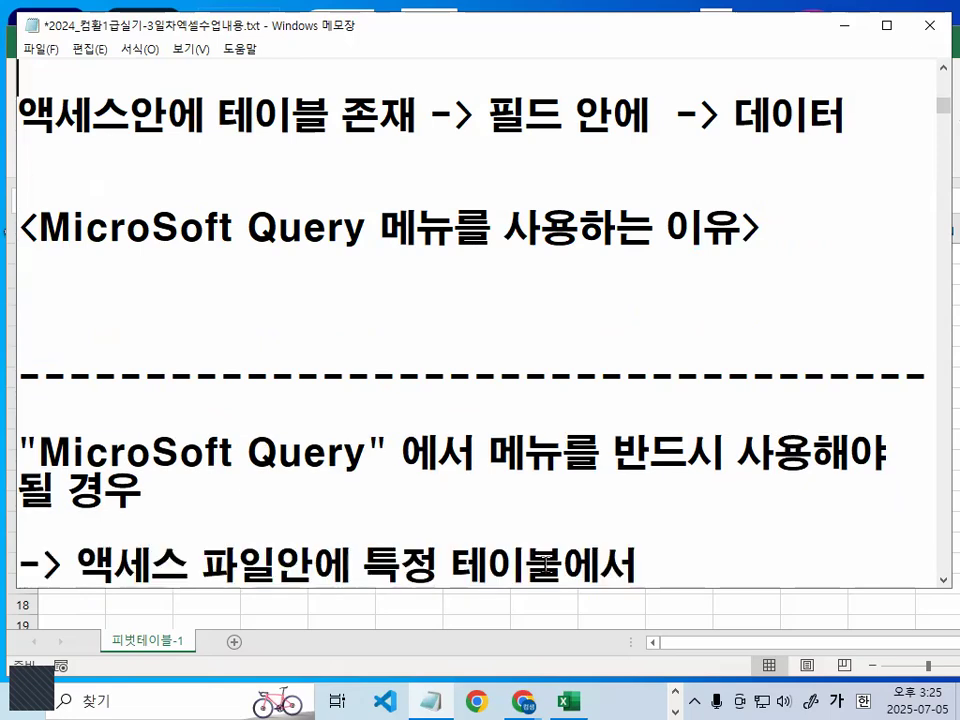
- Delete the 액세스안에 테이블 존재 line and the <MicroSoft Query 메뉴를 사용하는 이유> heading above the divider
key("Up")
key("Up")
key("shift+Down")
key("shift+Down")
key("shift+Down")
key("Delete")
key("Delete")
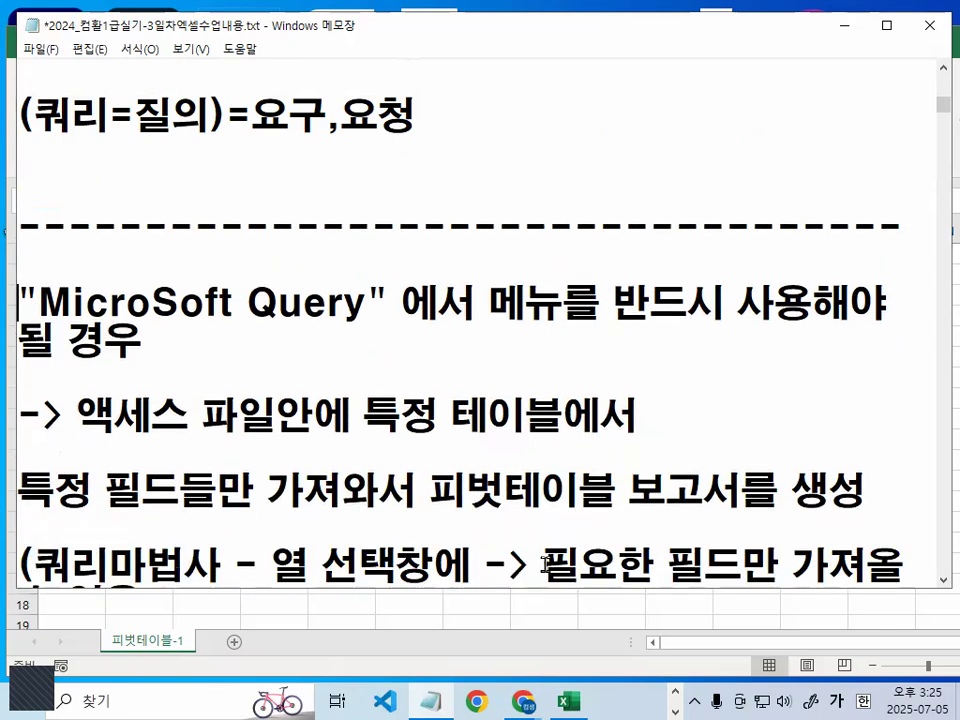
- Remove 에서 after "MicroSoft Query" in the line below the divider
key("Return")
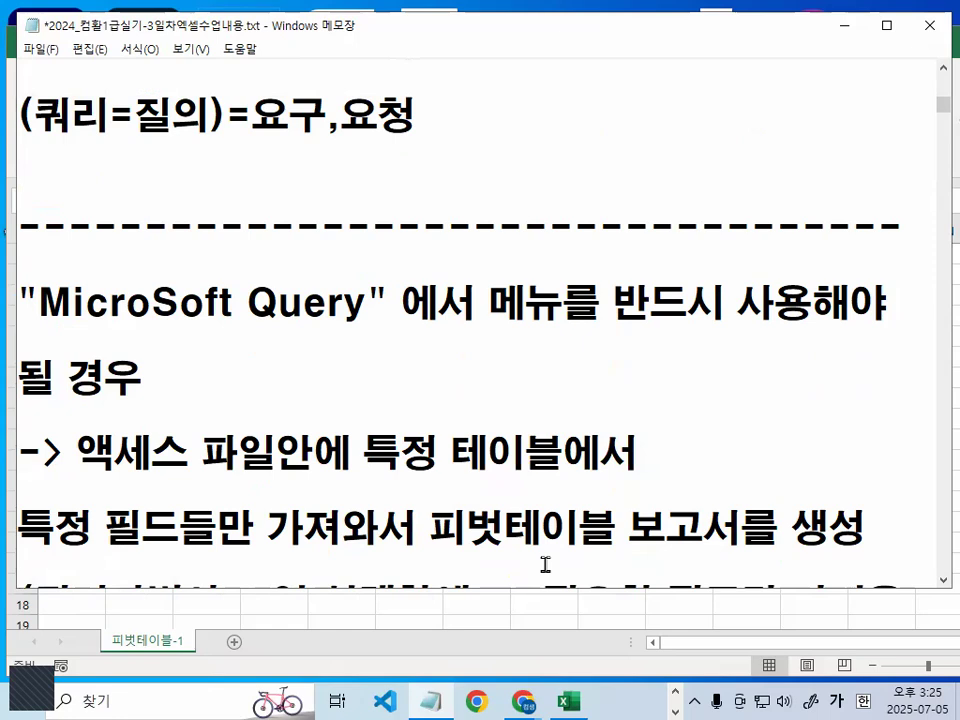
key("Left")
key("Left")
key("Left")
key("Delete")
key("Delete")
key("Delete")
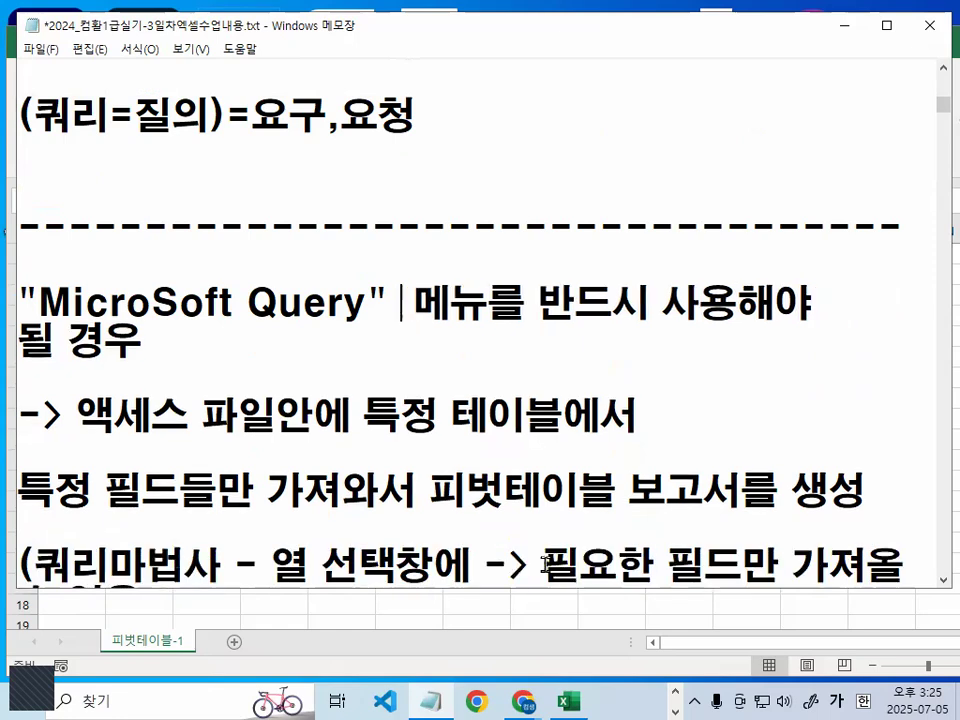
key("Delete")
- Reword the end of the "MicroSoft Query" line to 사용하는 경우 and delete the leftover 될 경우
key("Right")
key("Right")
key("Right")
key("Right")
key("Right")
key("Right")
key("Right")
key("Right")
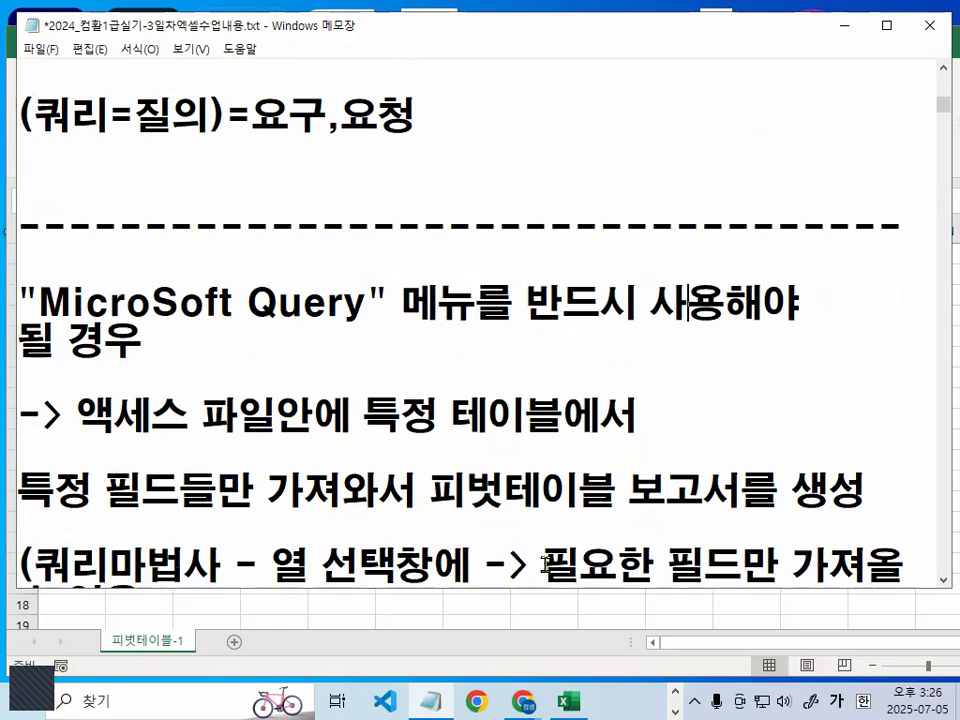
key("Right")
key("Delete")
key("Delete")
type("하는 경우")
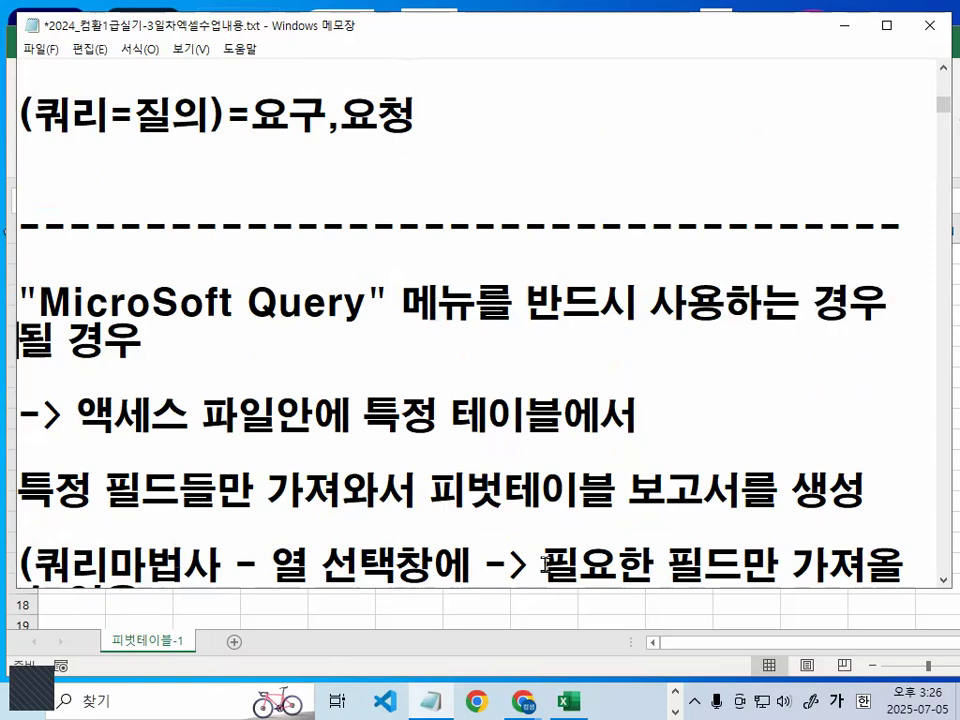
key("Delete")
key("Delete")
key("Delete")
key("Delete")
key("Delete")
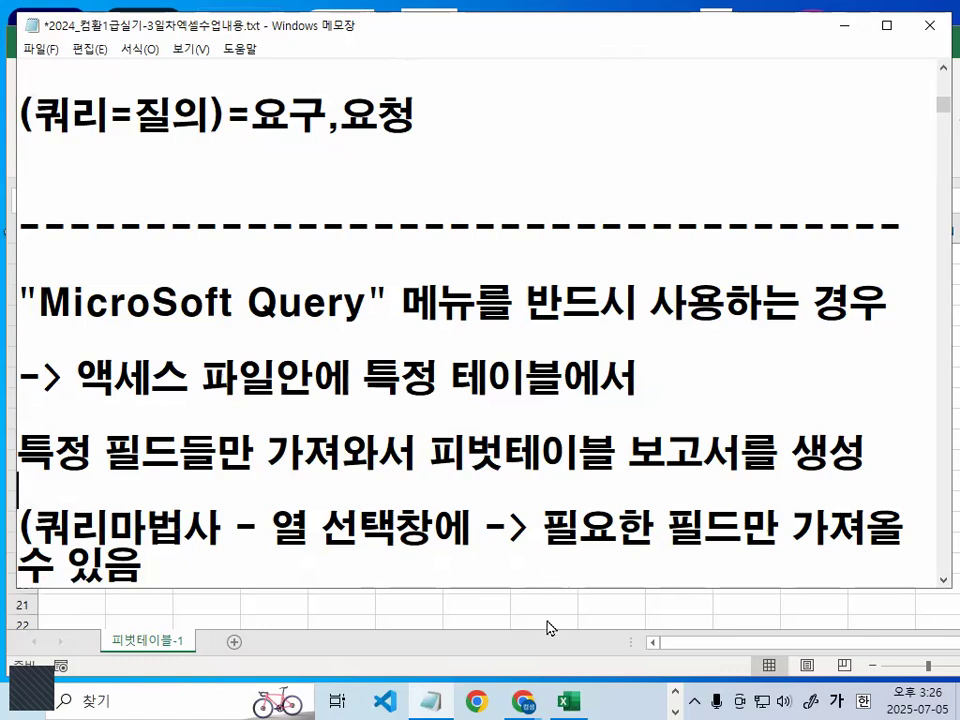
- Underline 특정 테이블 and the 특정 필드들만 line in red, circle 테이블, and clear the marks
scroll(551, 377, "down", 1)
mouse_move(374, 288)
left_mouse_down()
mouse_move(490, 288)
mouse_move(482, 302)
mouse_move(548, 233)
mouse_move(567, 272)
left_mouse_up()
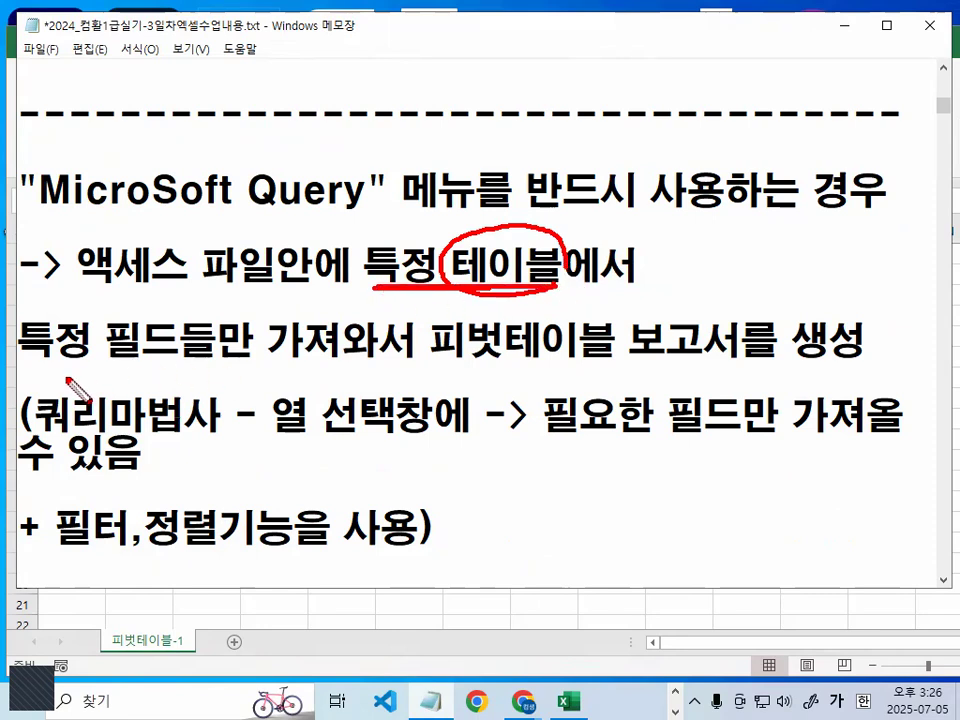
left_click_drag(18, 372, 839, 362)
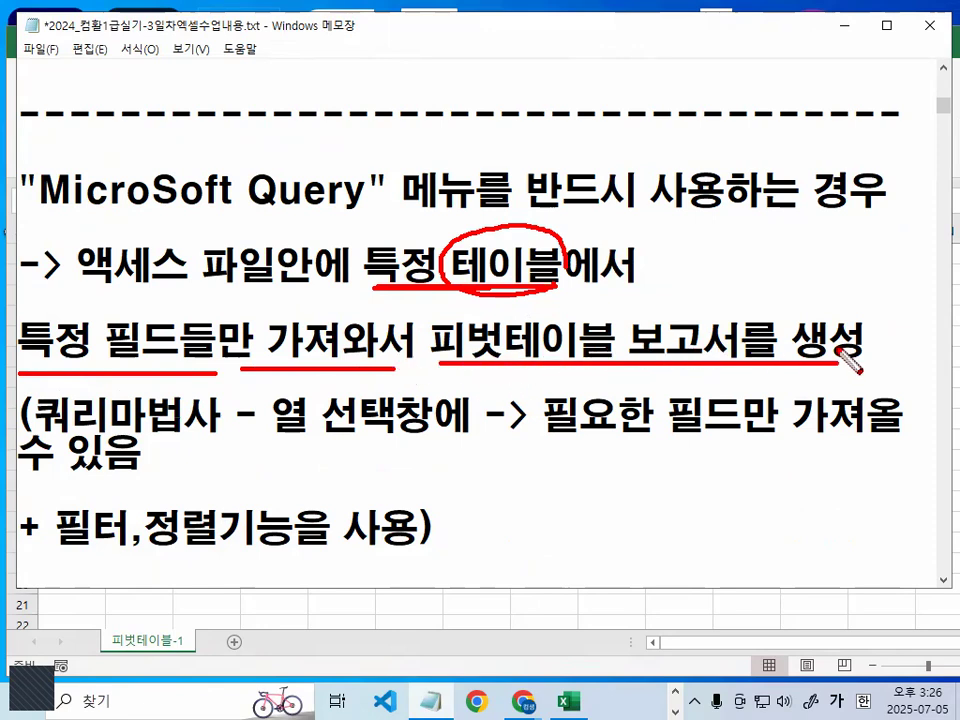
key("e")
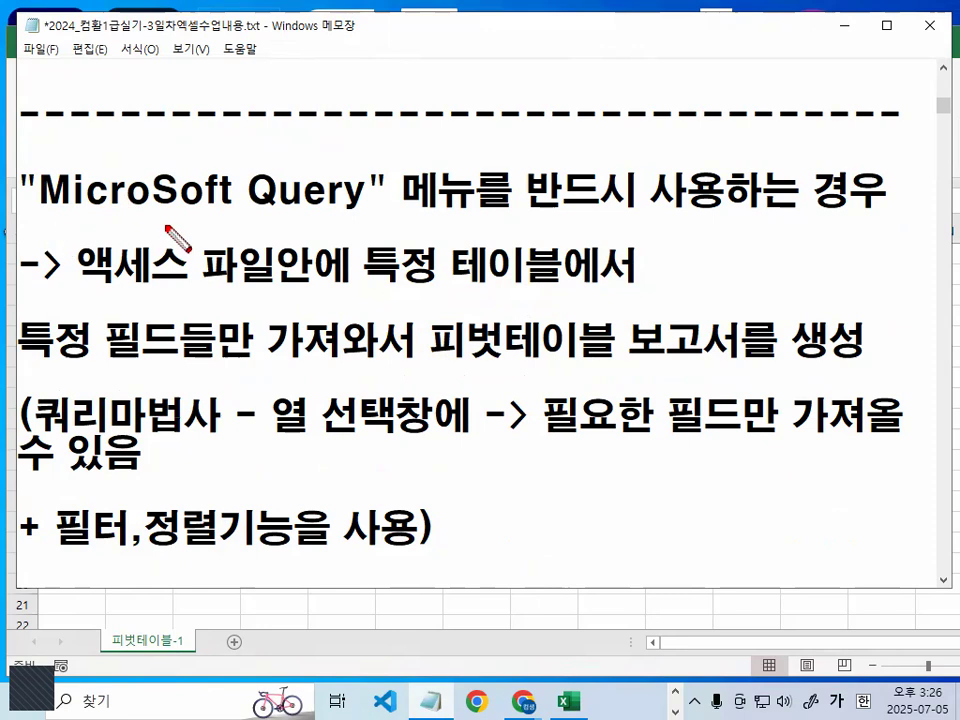
- Underline "MicroSoft Query" in red, circle Query, and add a tick mark over it
left_click_drag(43, 228, 395, 227)
left_click_drag(262, 155, 331, 213)
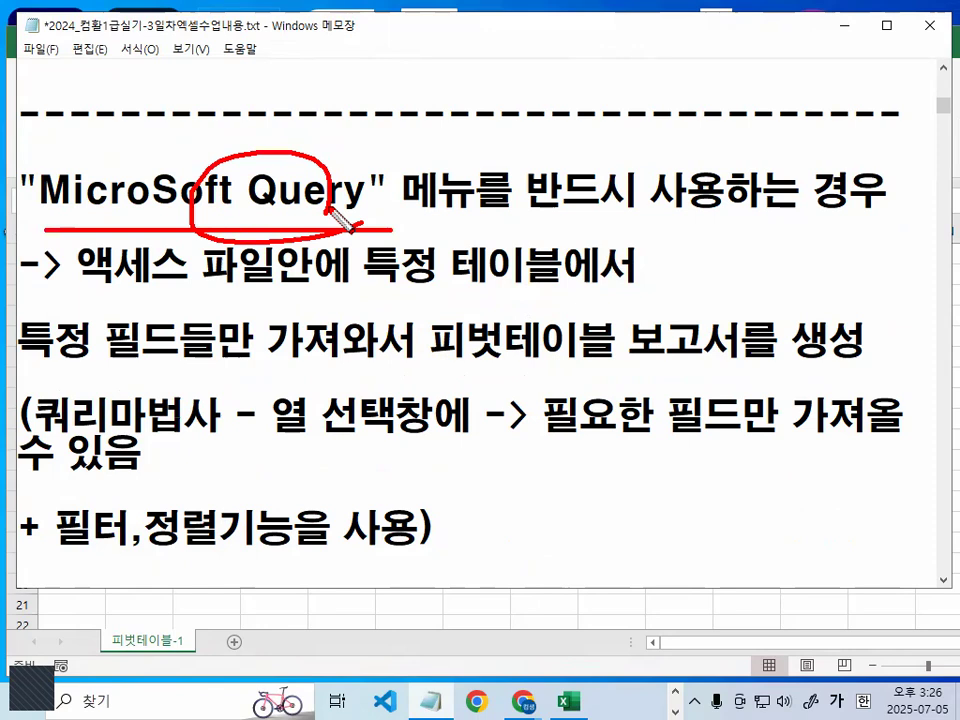
left_click_drag(212, 160, 288, 125)
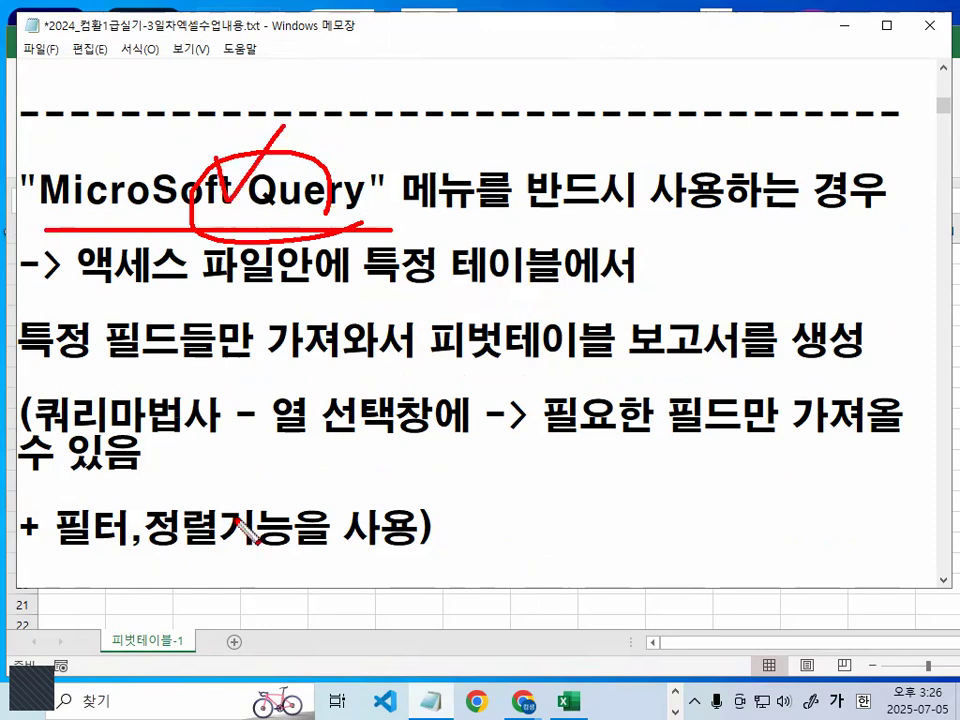
- Clear the red marks and split the 쿼리마법사 line so that "-> 필요한 필드만 가져올수 있음" stands on its own line
key("Escape")
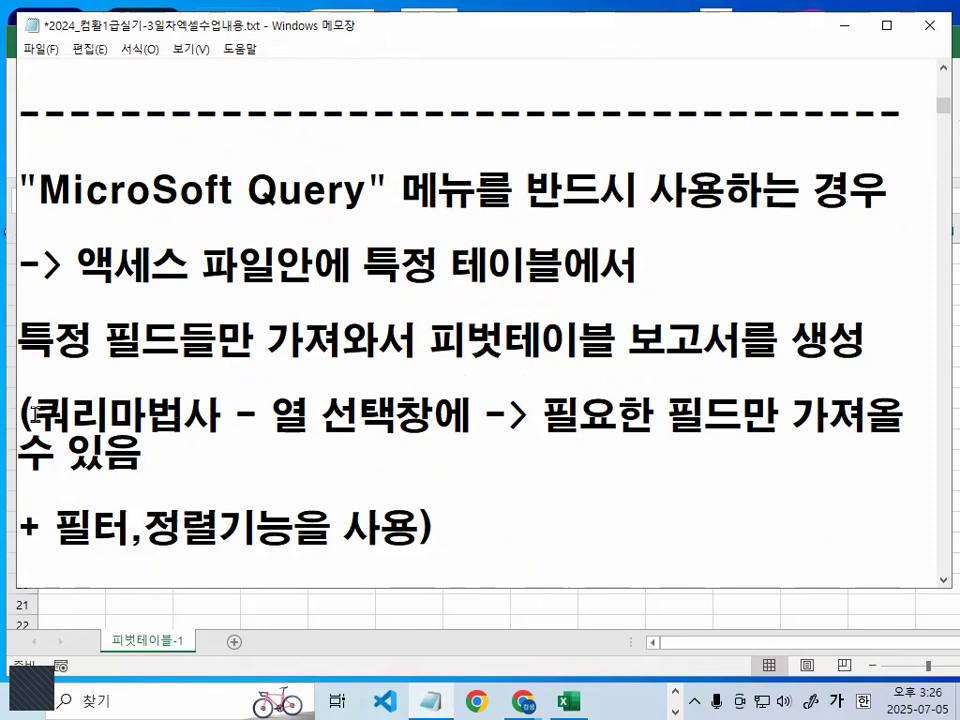
left_click_drag(35, 412, 190, 416)
left_click(486, 415)
key("Return")
key("Return")
key("Down")
key("Down")
key("Down")
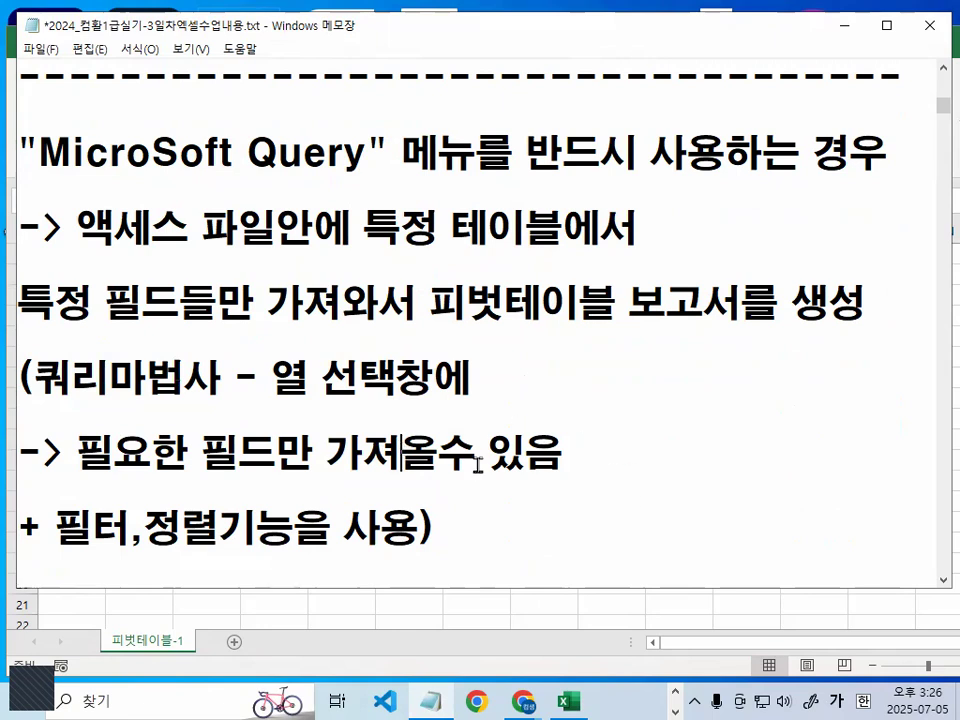
- Highlight 올수 있음, underline "MicroSoft Query" and 특정 필드들만 가져와서 in red, and clear the red marks
left_click_drag(403, 452, 563, 452)
left_click_drag(40, 183, 365, 183)
left_click_drag(38, 333, 390, 330)
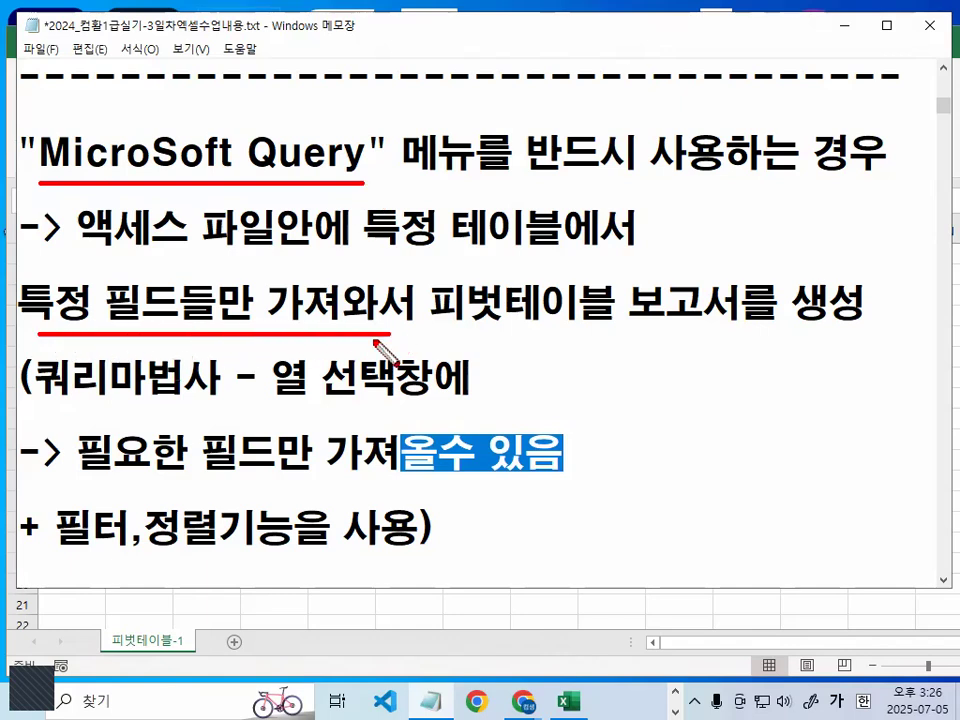
key("Escape")
- Add 기능 after 필터 in the line starting with +
left_click(231, 457)
scroll(228, 458, "down", 1)
left_click_drag(56, 418, 121, 413)
left_click(129, 416)
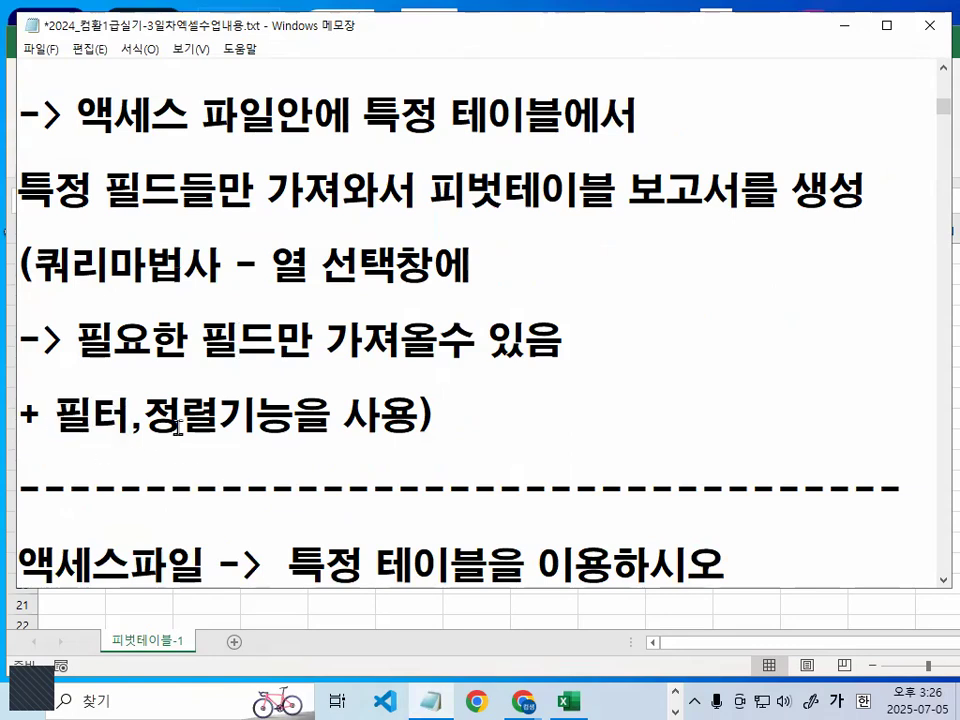
type("기능")
- Insert 마법사에서 before 사용 in the 필터기능 line and remove its closing parenthesis
key("Right")
key("Right")
key("Right")
key("Right")
key("Right")
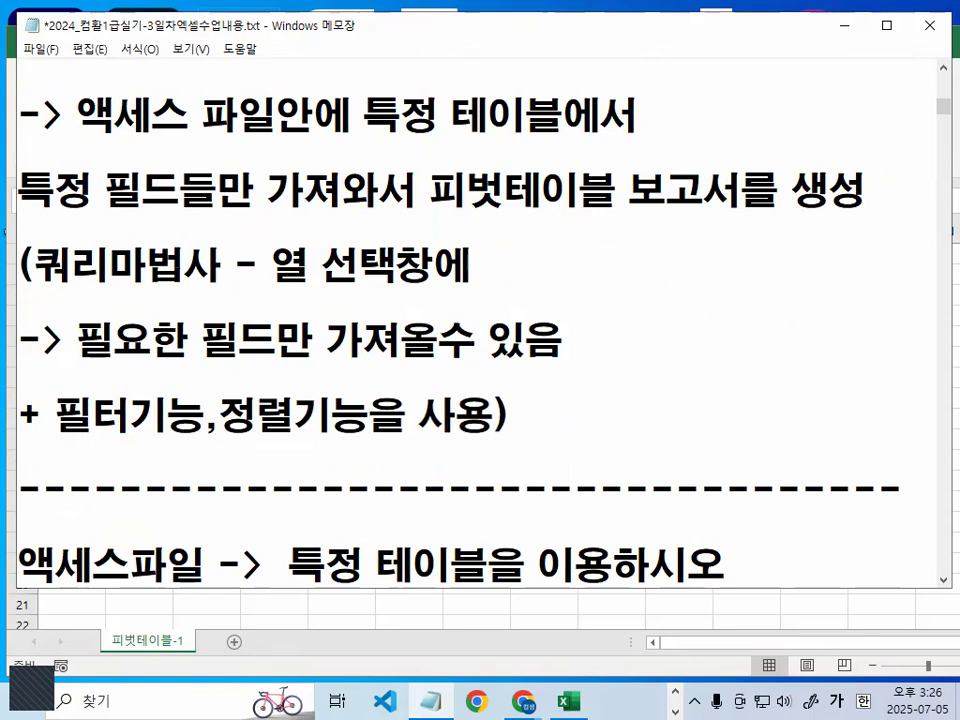
type("마법가")
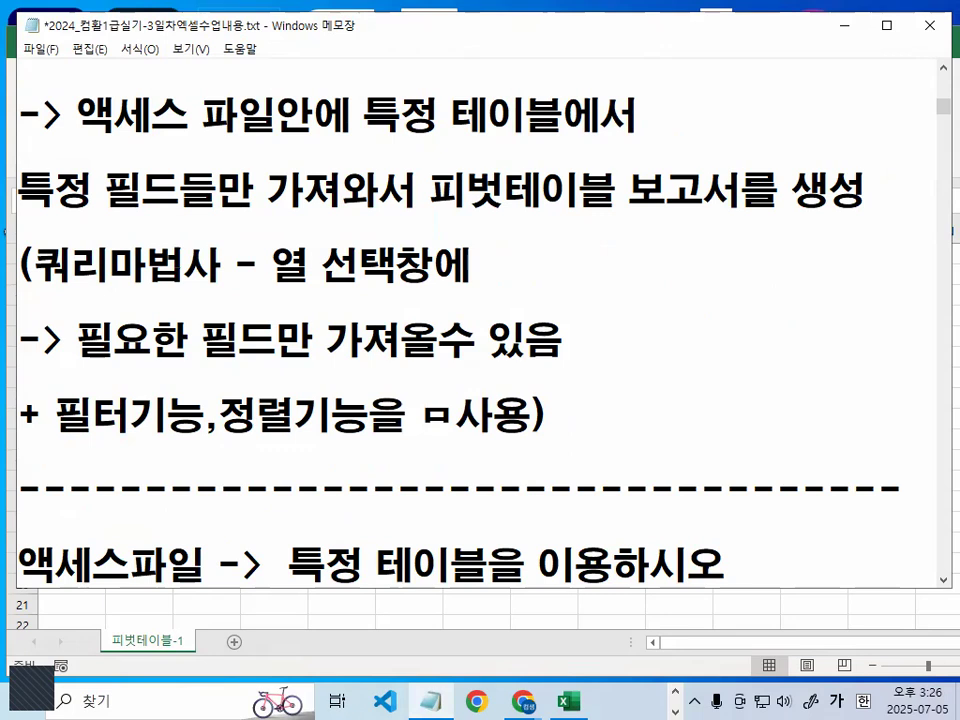
key("BackSpace")
key("BackSpace")
type("사에서")
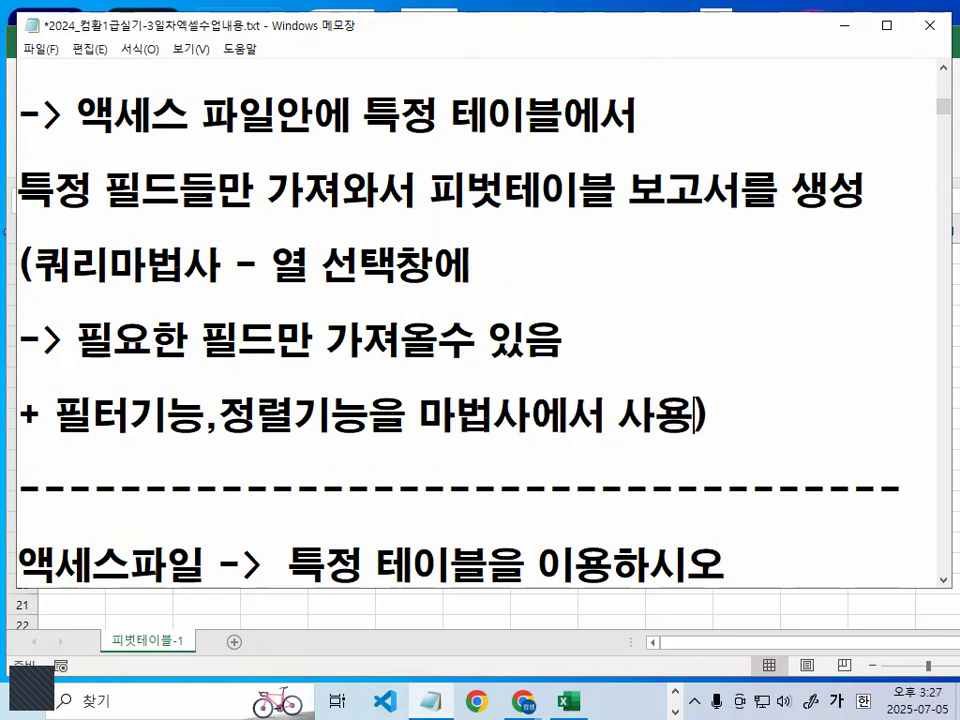
left_click(178, 388)
- Copy the "MicroSoft Query" 메뉴를 반드시 사용하는 경우 line into new blank lines below the next divider
scroll(175, 425, "up", 1)
left_click(33, 152)
left_click_drag(32, 152, 643, 234)
left_click_drag(19, 151, 919, 166)
key("ctrl+c")
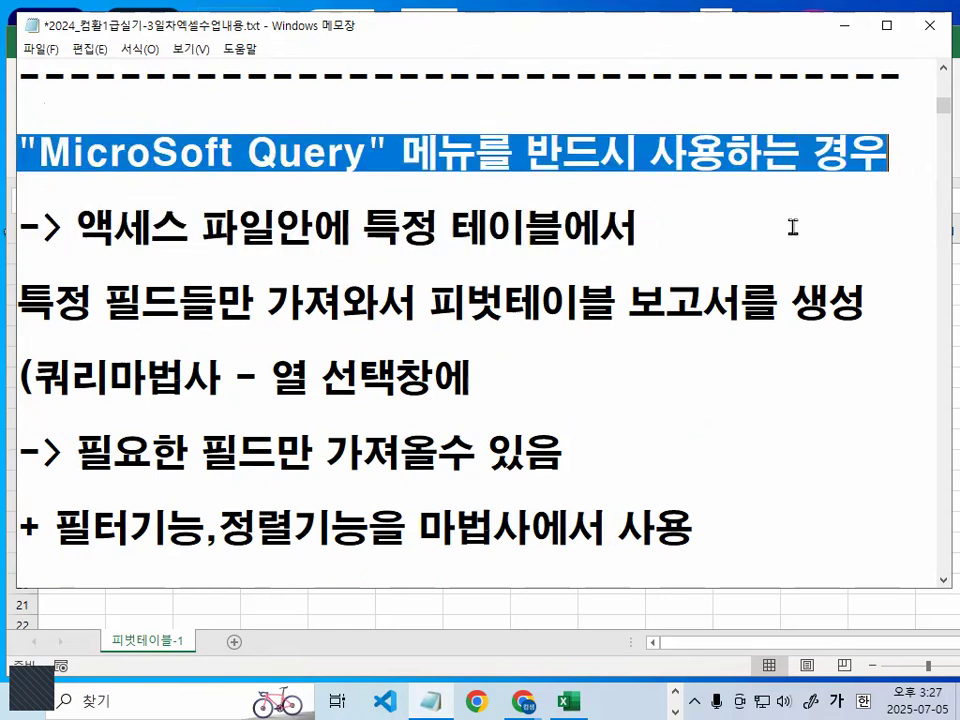
scroll(780, 245, "down", 3)
left_click(395, 307)
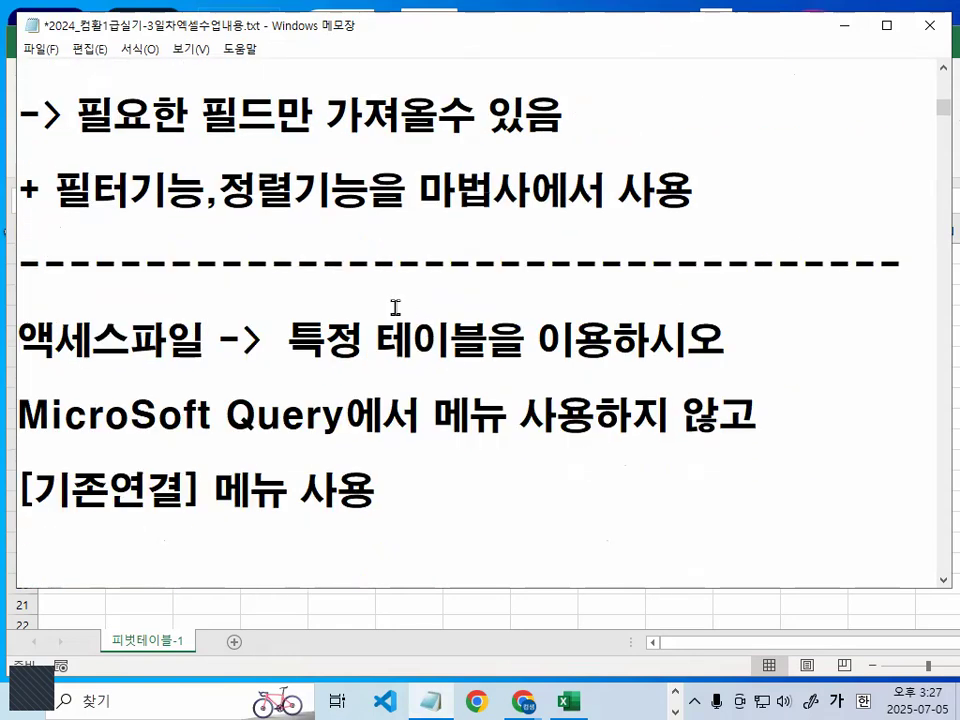
key("Return")
key("Return")
key("Return")
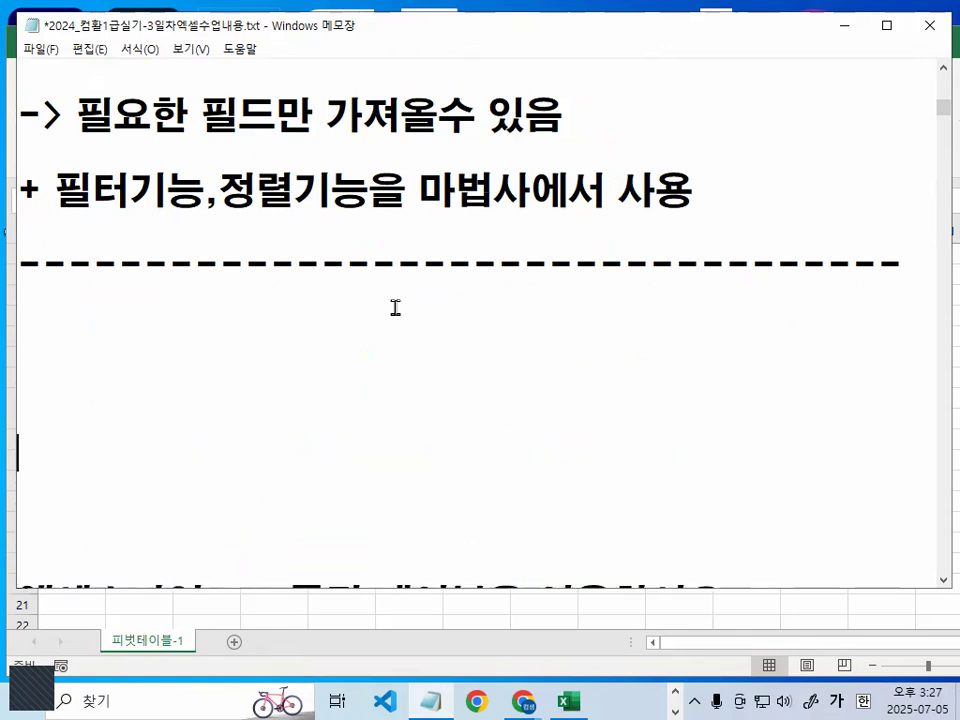
key("ctrl+v")
- Tidy the blank lines so that the pasted "MicroSoft Query" line sits one blank line below the divider
key("Up")
key("Delete")
key("Delete")
key("Delete")
key("Down")
key("Down")
key("Return")
key("Return")
key("Return")
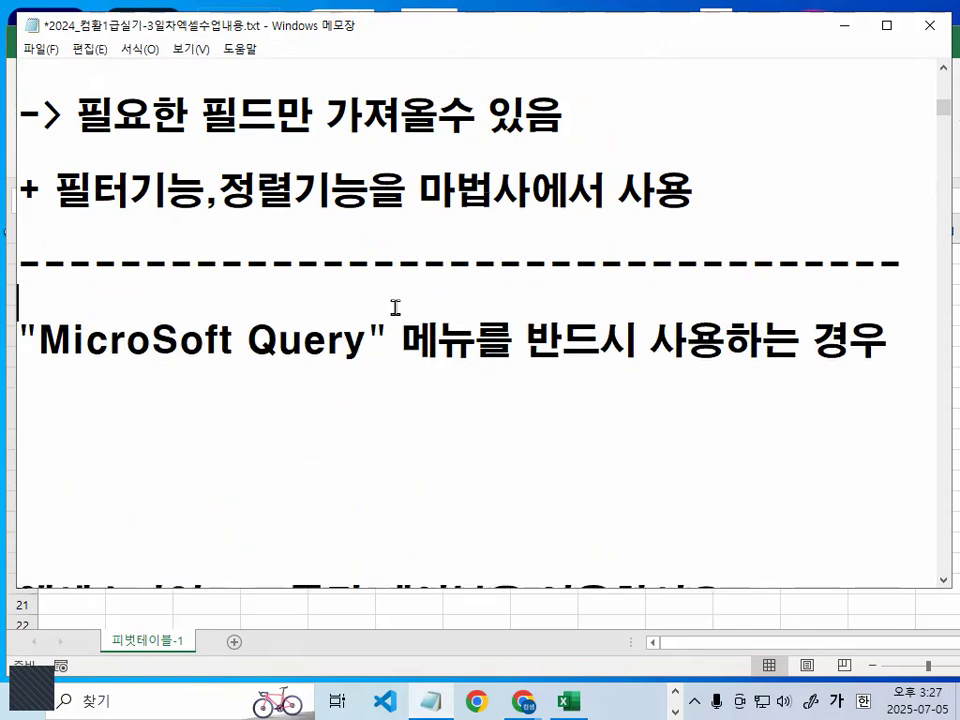
- Reword the end of the pasted "MicroSoft Query" line to 사용하지 않는경우 and delete the leftover text
key("Right")
key("Right")
key("Right")
key("Right")
key("Right")
key("Right")
key("Right")
key("Right")
key("Right")
key("Right")
key("Right")
key("Right")
key("Right")
key("Delete")
key("Delete")
key("Delete")
key("Delete")
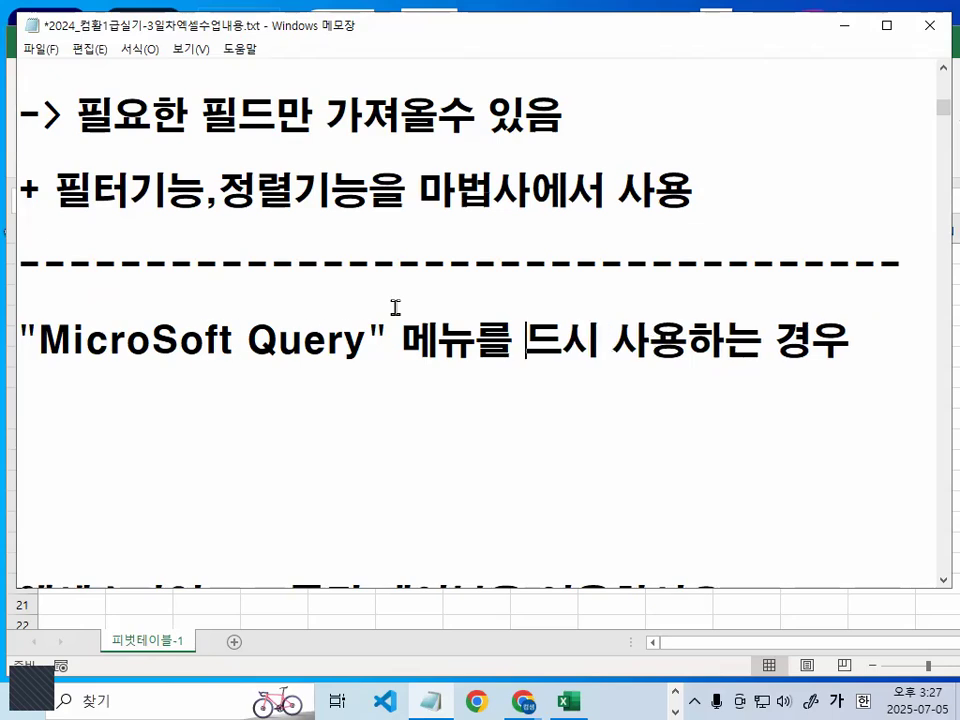
type("하지 않느")
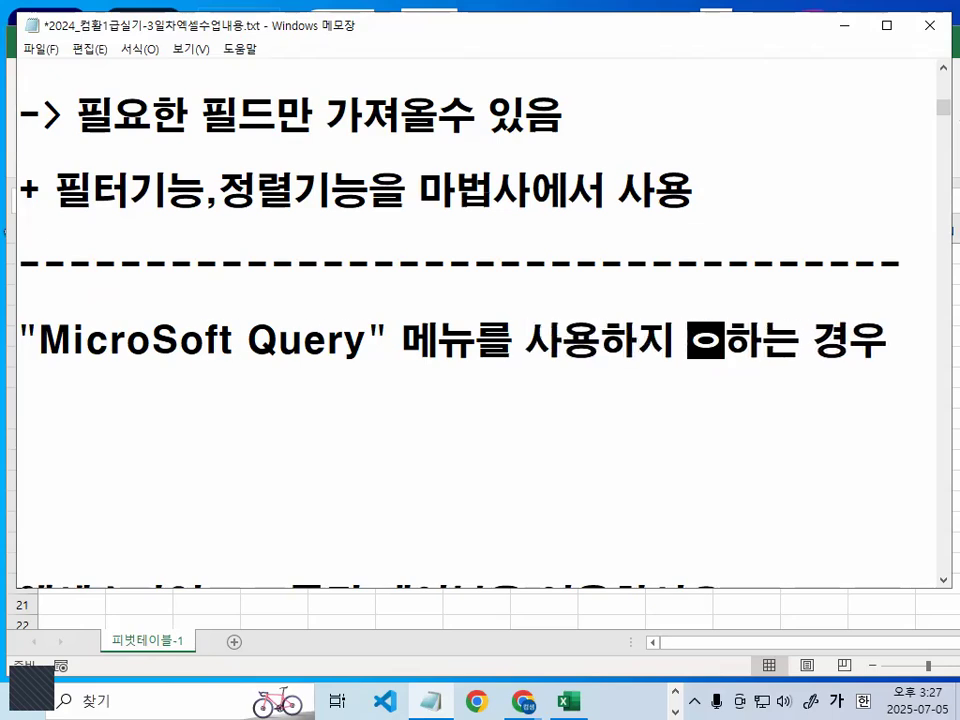
type("ㄴ경우")
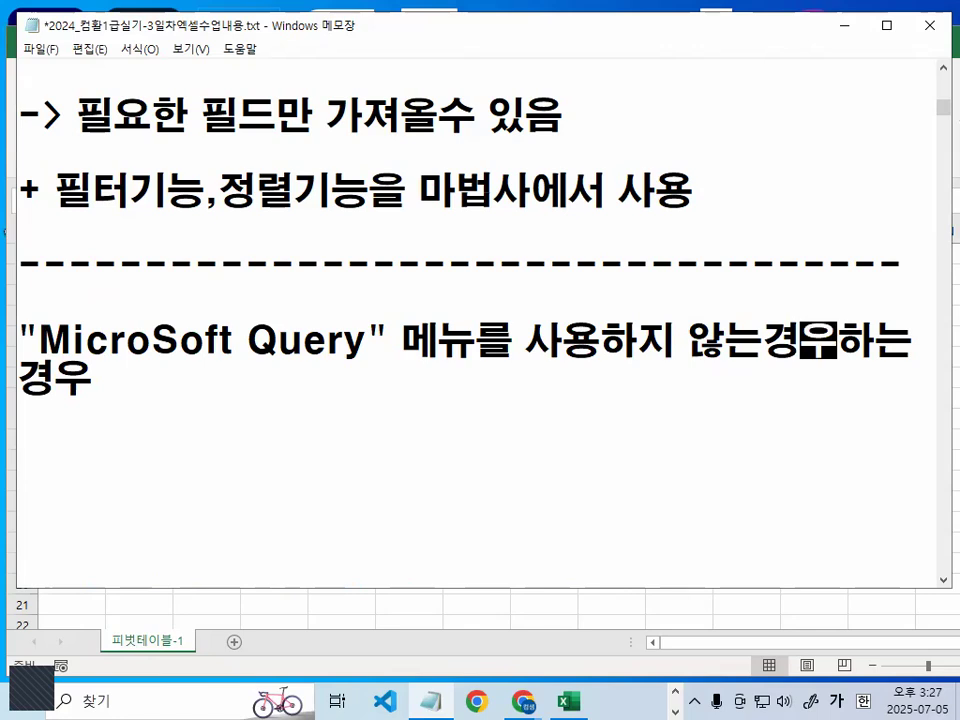
key("Delete")
key("Delete")
key("Delete")
key("Delete")
key("Delete")
- Remove the extra blank lines between the "MicroSoft Query" line and the 액세스파일 line below it
key("Down")
key("Delete")
key("Delete")
key("Delete")
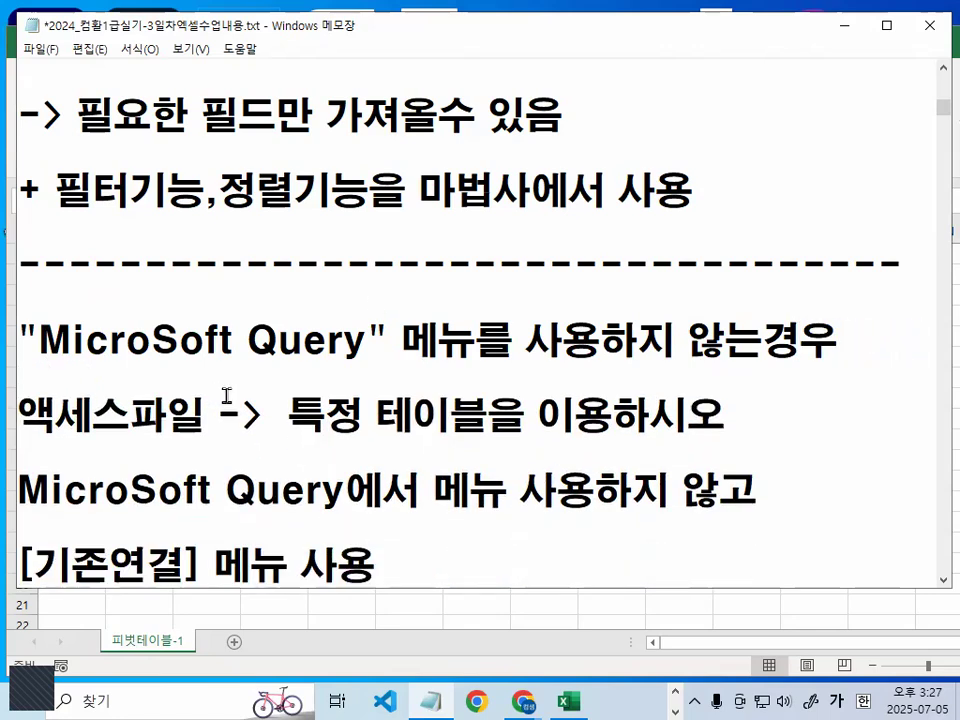
- Underline 특정 테이블 in the 액세스파일 line in red and clear the mark
scroll(249, 385, "down", 1)
left_click_drag(287, 213, 444, 213)
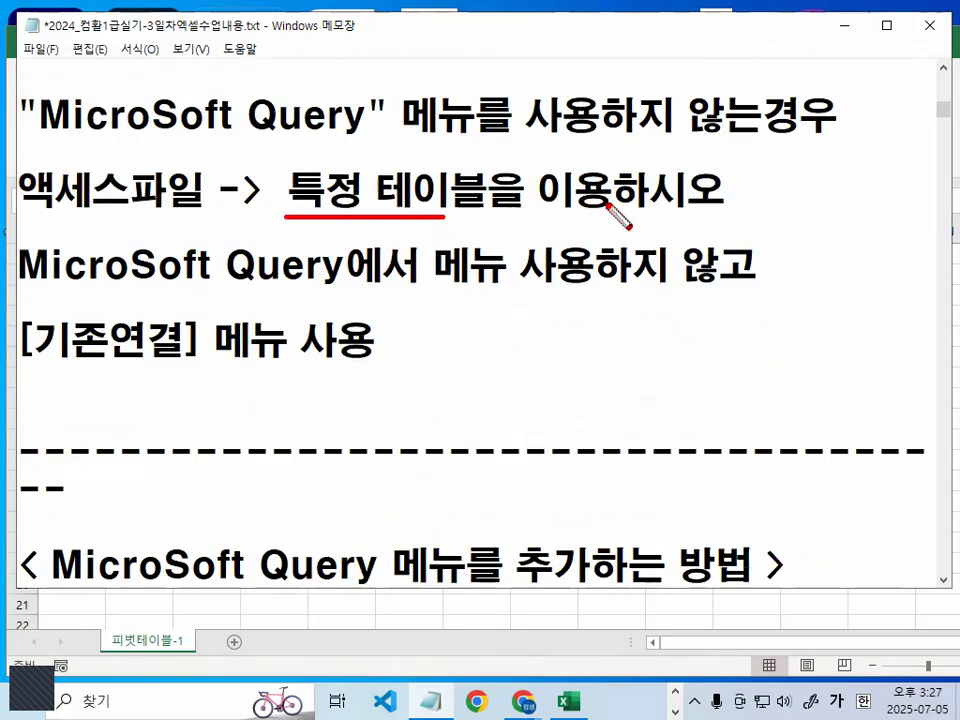
key("Escape")
- Append ~ to the 액세스파일 line and add the line (모든필드 모두 가져와서 작업) below it
left_click(749, 187)
type("~")
left_click(312, 232)
key("Return")
key("Return")
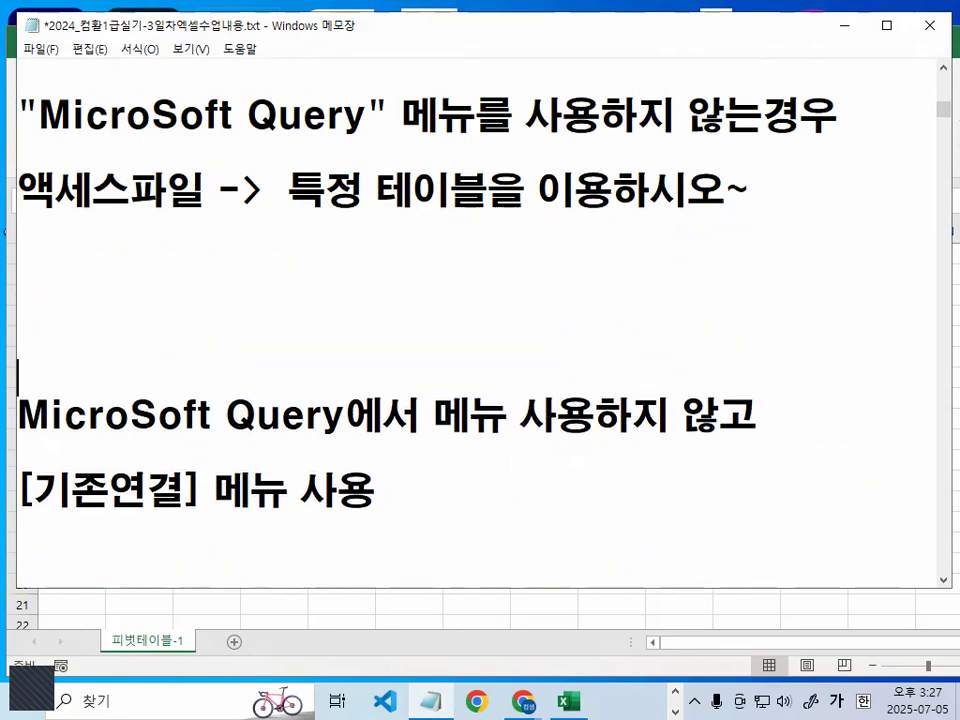
type("(모든필드")
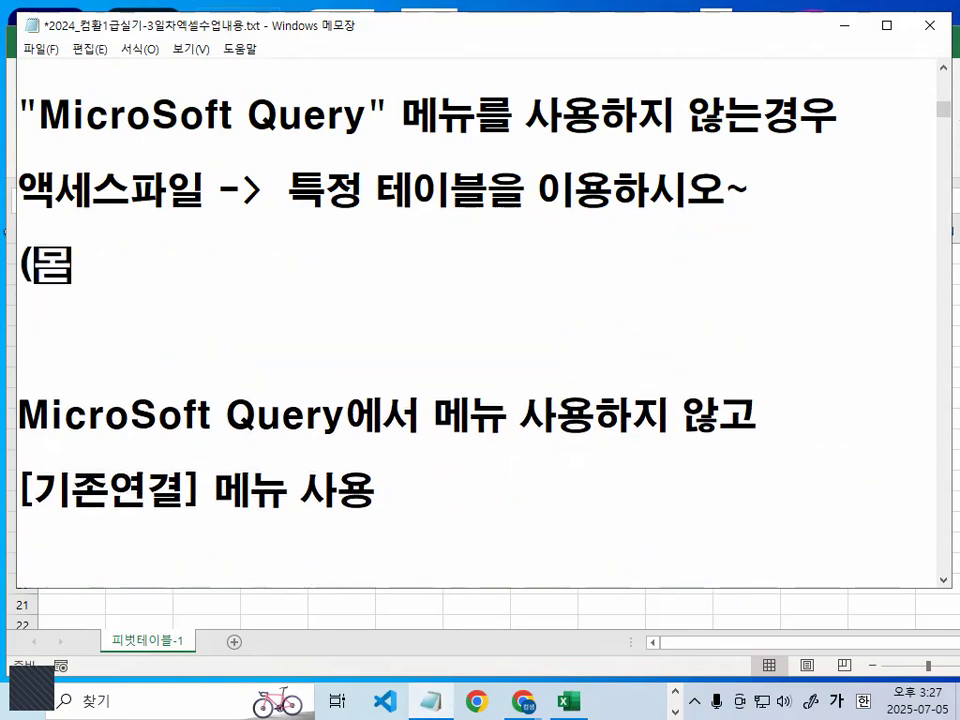
type(" 모두 가져옷가")
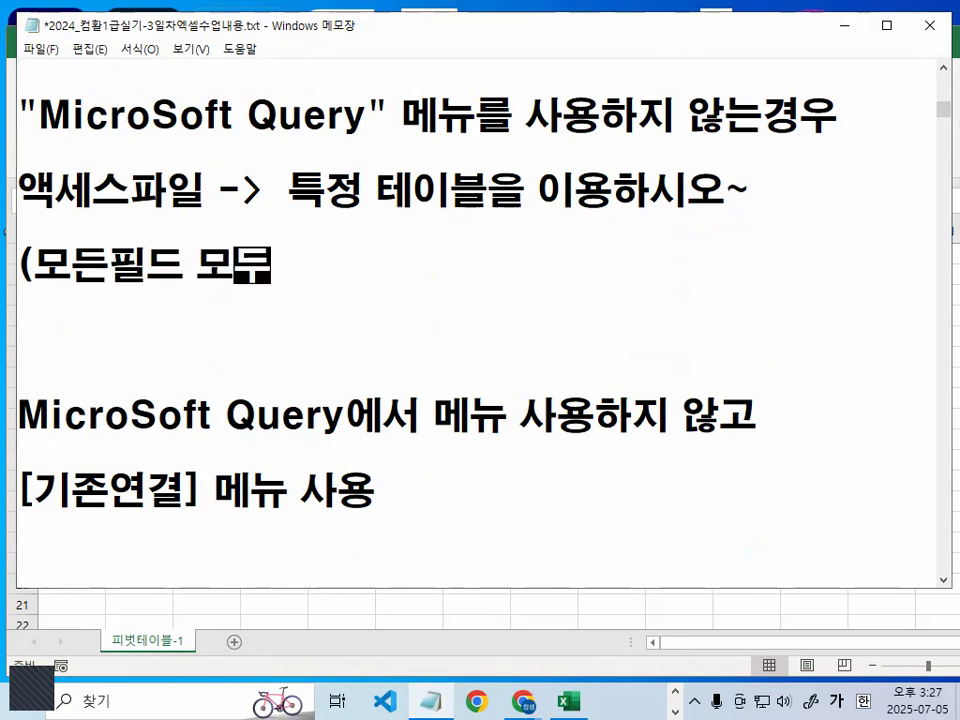
key("BackSpace")
key("BackSpace")
type("와서 ㅈ")
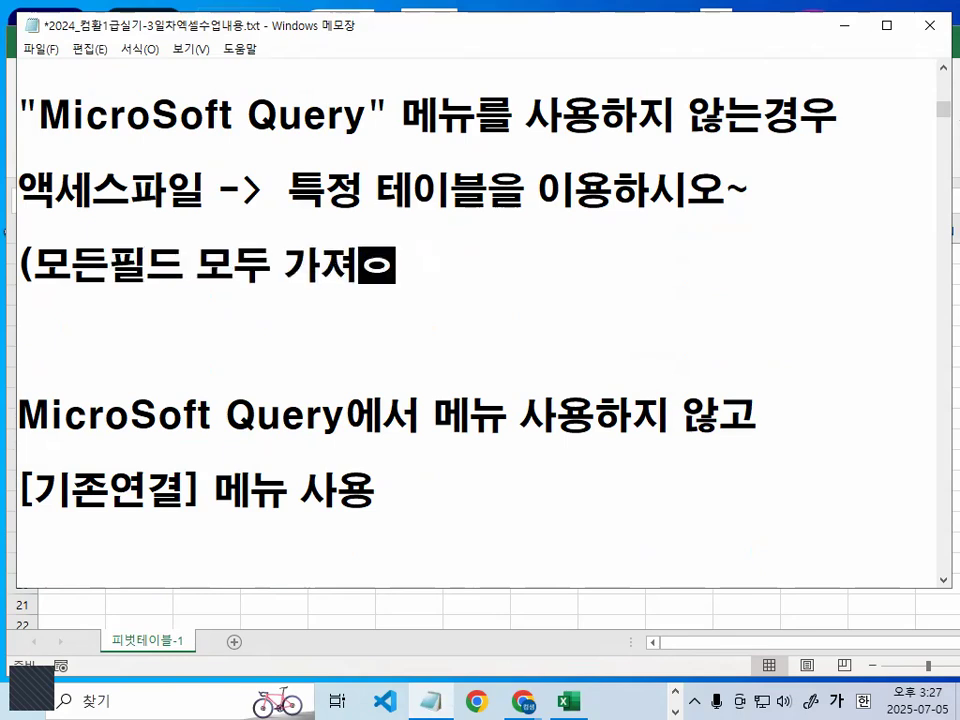
type("작업")
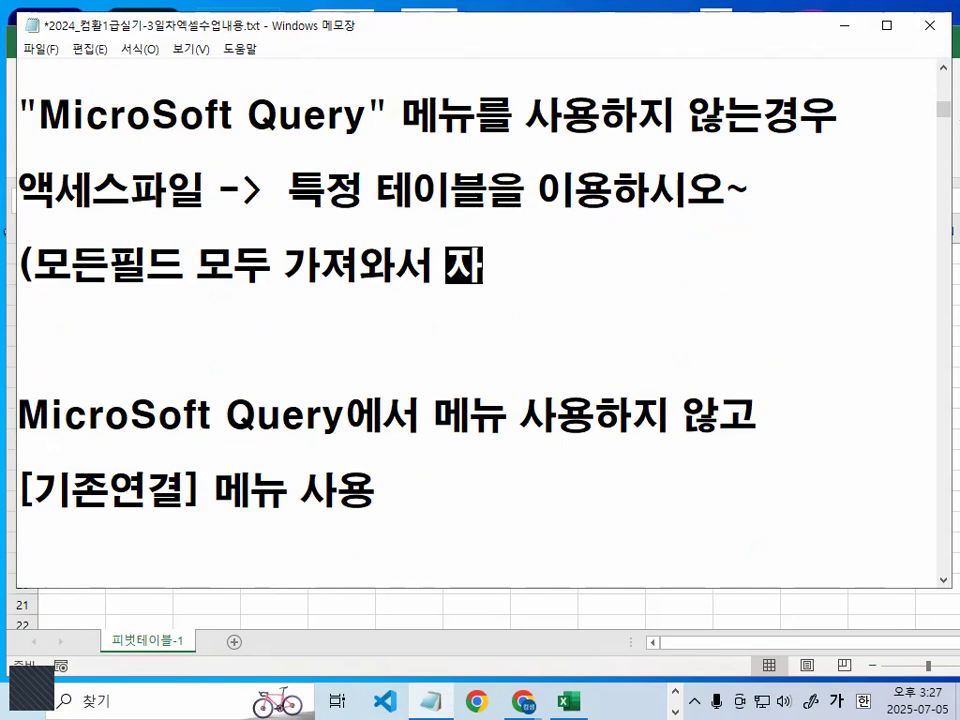
type(")")
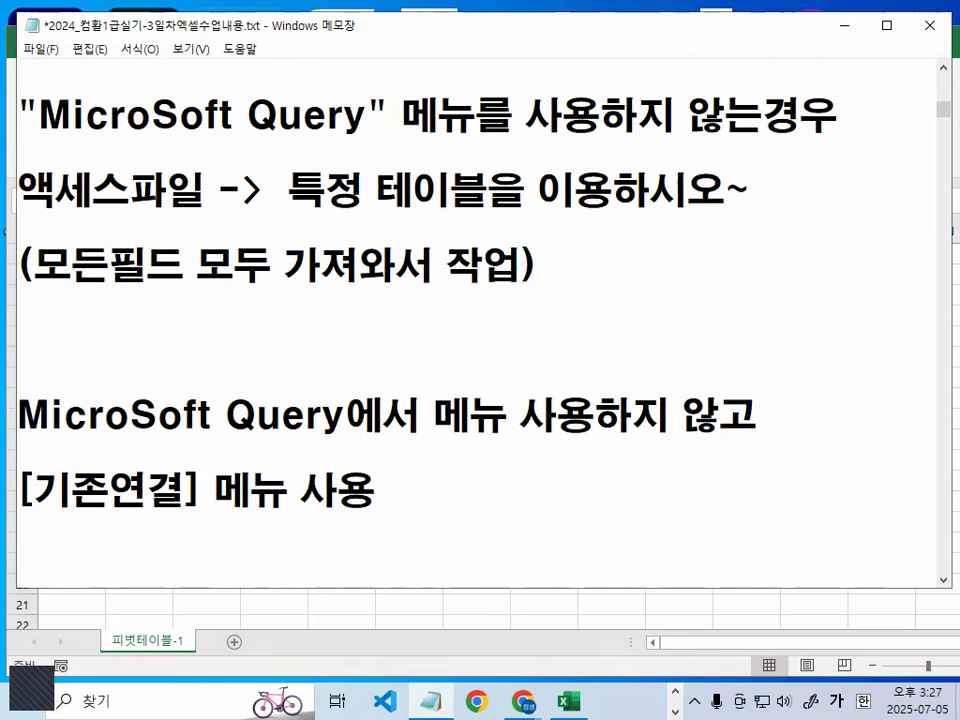
- Remove 에서 after MicroSoft Query in the 사용하지 않고 line and delete the extra blank lines above that line
left_click(174, 339)
left_click_drag(22, 420, 328, 416)
left_click_drag(418, 416, 521, 416)
left_click(348, 416)
key("Delete")
key("Delete")
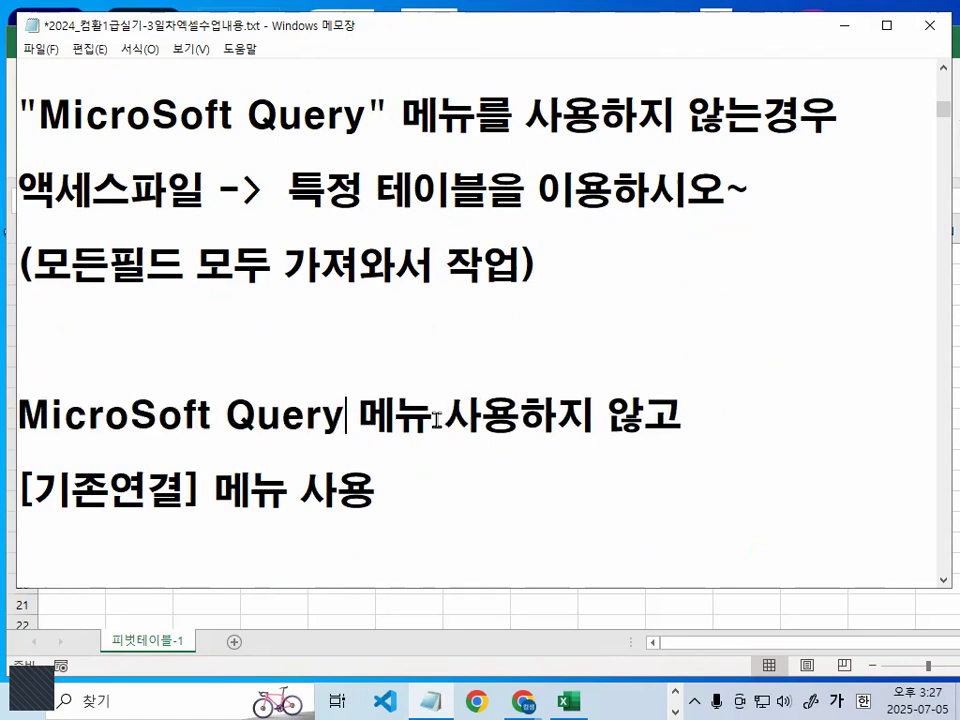
key("Delete")
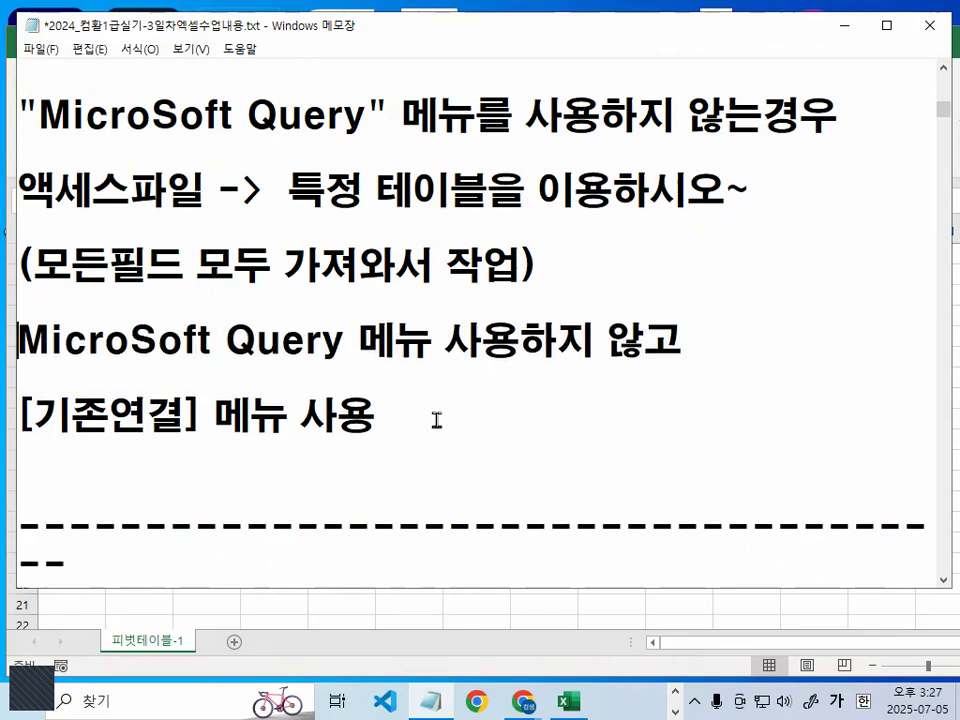
- Put "-> " before [기존연결] and shorten the long divider below it to fit on one line
type("->")
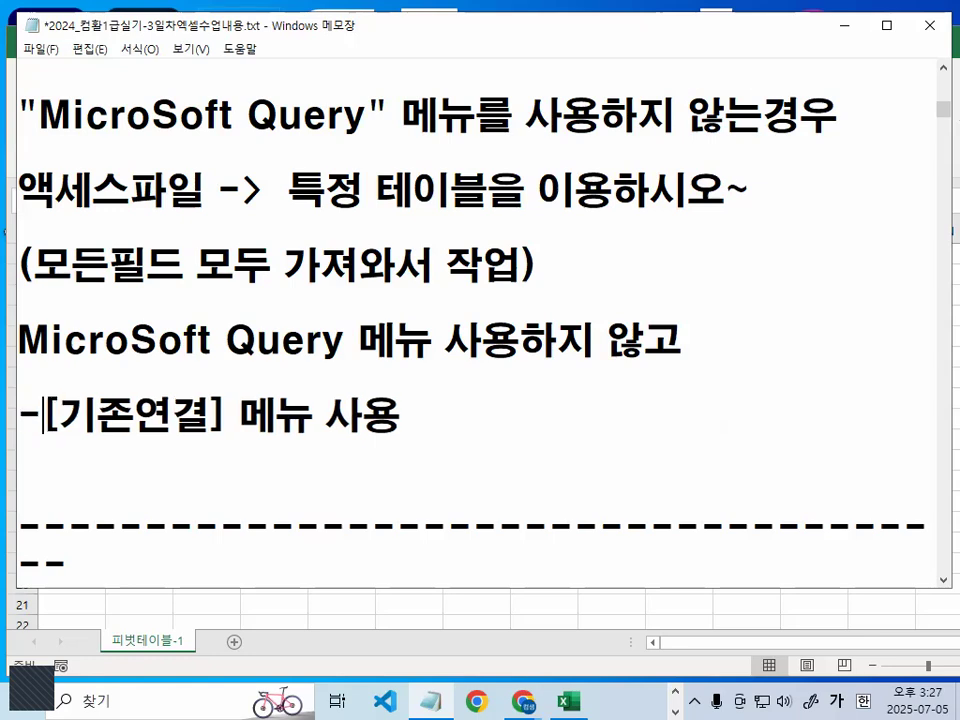
key("Down")
key("Delete")
key("Delete")
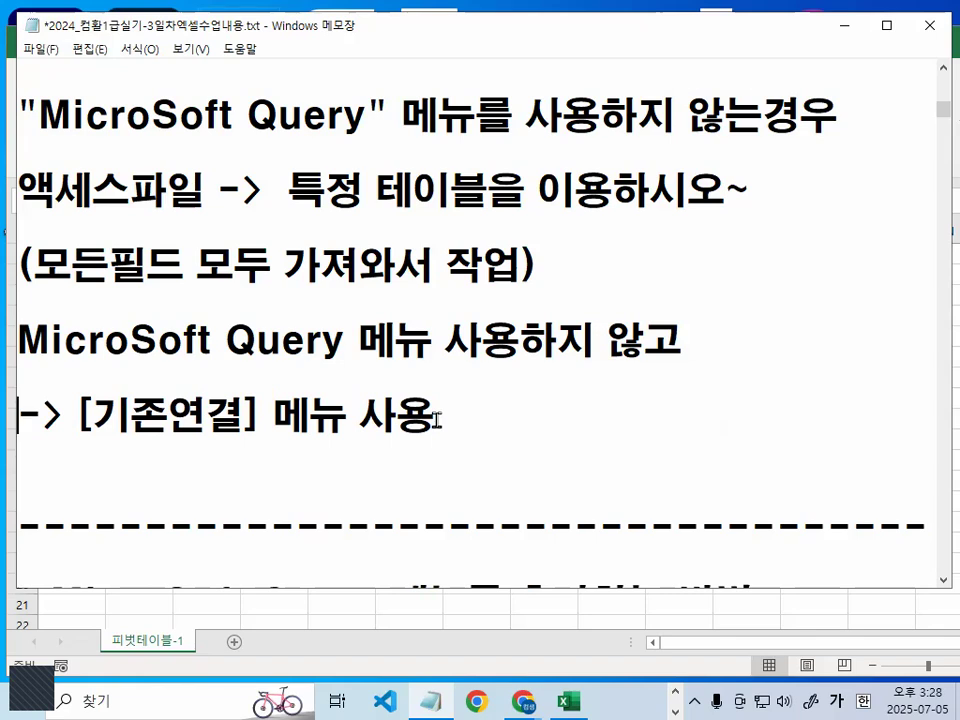
- Add a short dashed divider under the [기존연결] line, followed by a line starting with "기존연결 메뉴 - 액세스,"
type("------------------")
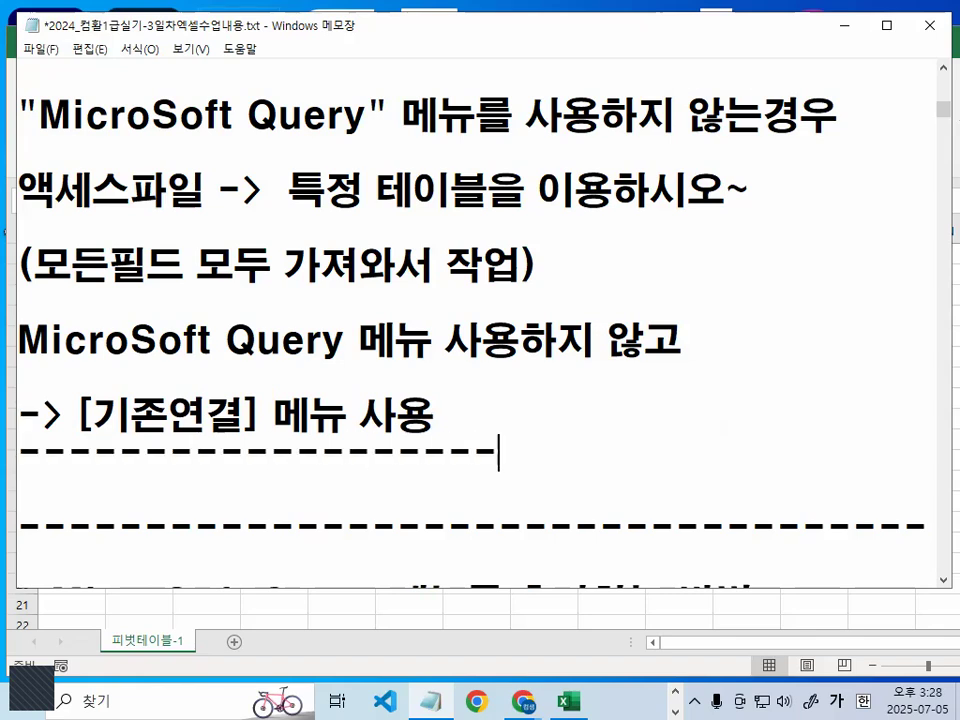
key("Return")
type("기존연결 ㅁ")
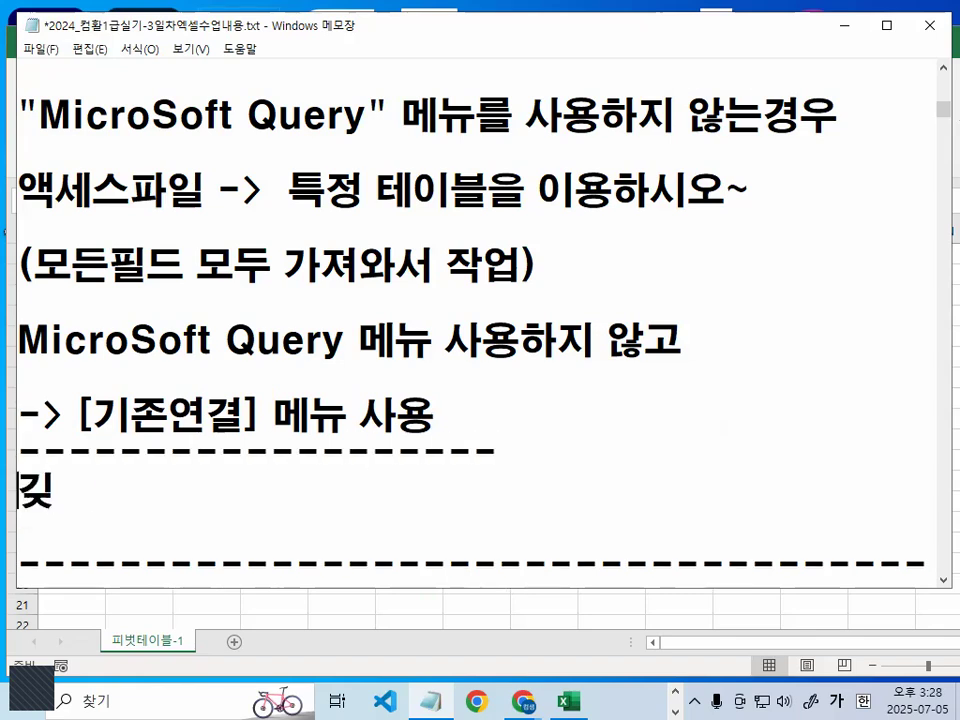
type("메뉴")
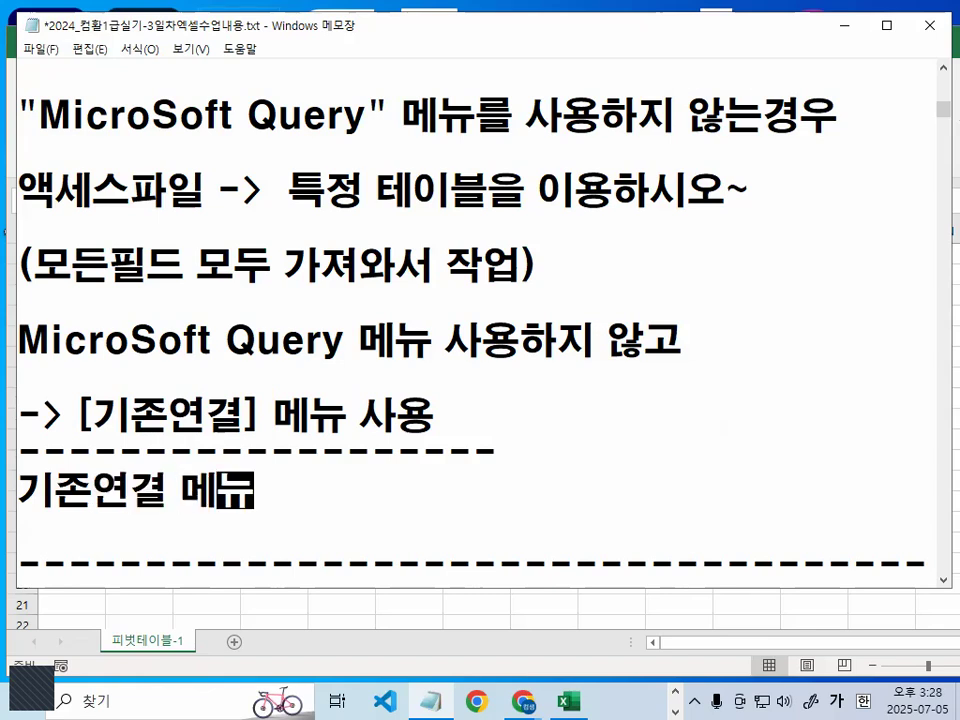
type(" - 액세스,애")
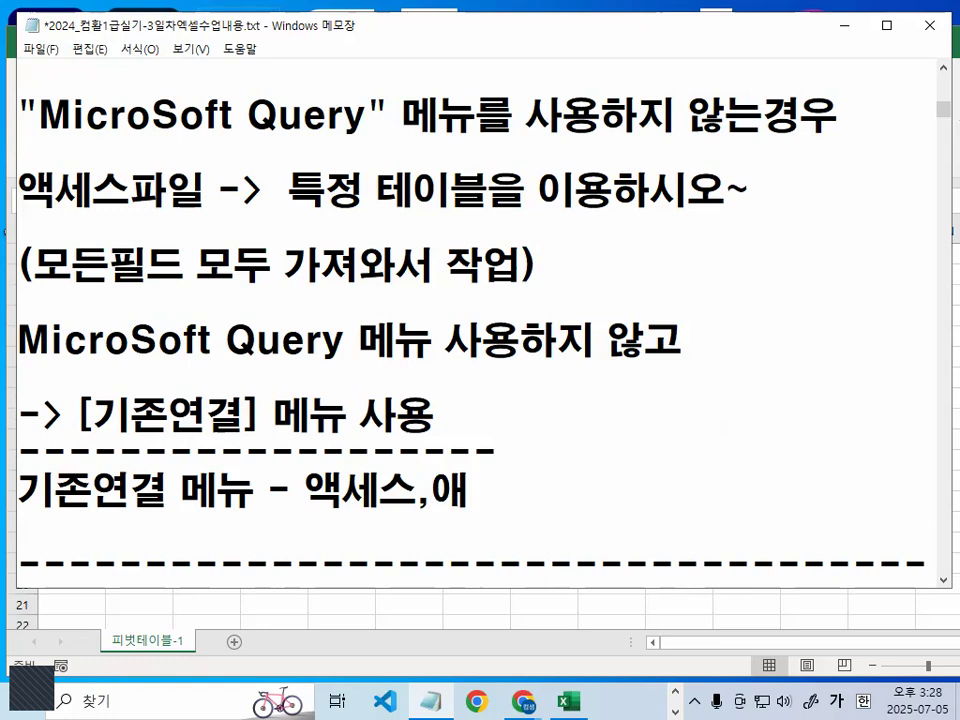
- Continue the 기존연결 메뉴 line with "엑셀," after 액세스, correcting the mistyped characters
key("BackSpace")
type("ㅔ")
key("BackSpace")
key("BackSpace")
type("앴ㅔㄹ")
key("BackSpace")
key("BackSpace")
key("BackSpace")
key("BackSpace")
type("액")
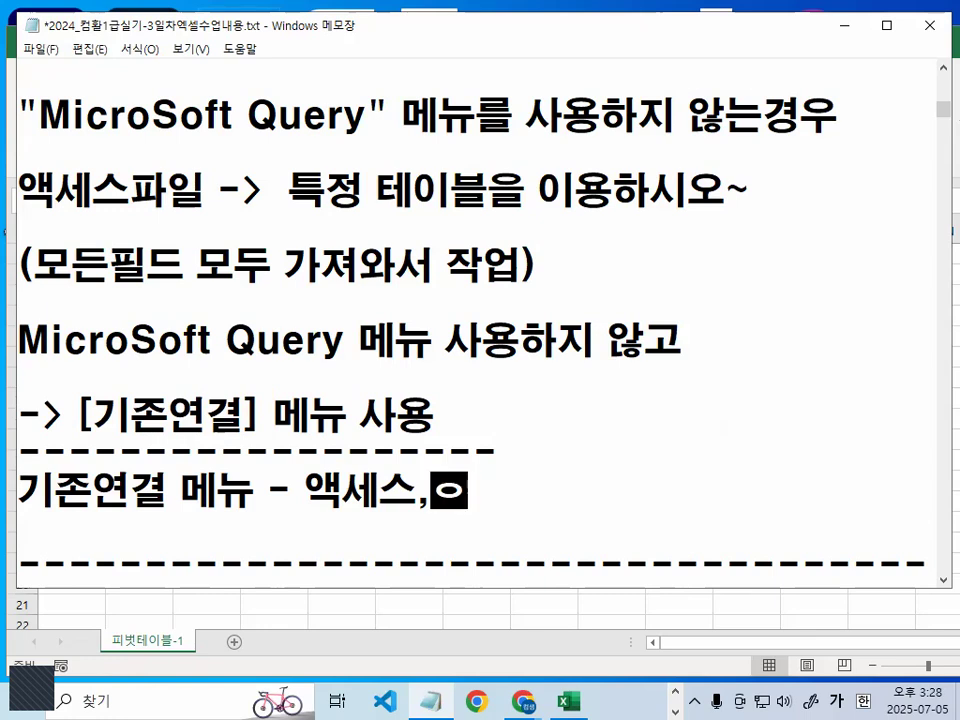
key("BackSpace")
key("BackSpace")
key("BackSpace")
type("ㅇㅔㄱㅅㅔㄹ,")
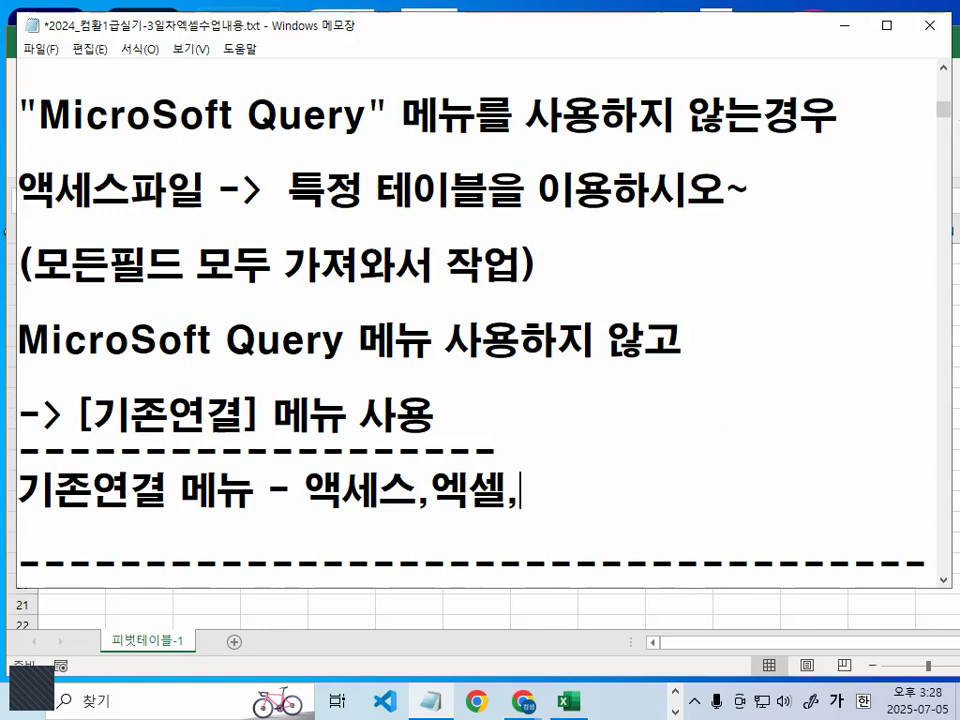
type("ㅌㅔㄱㅅㅡ")
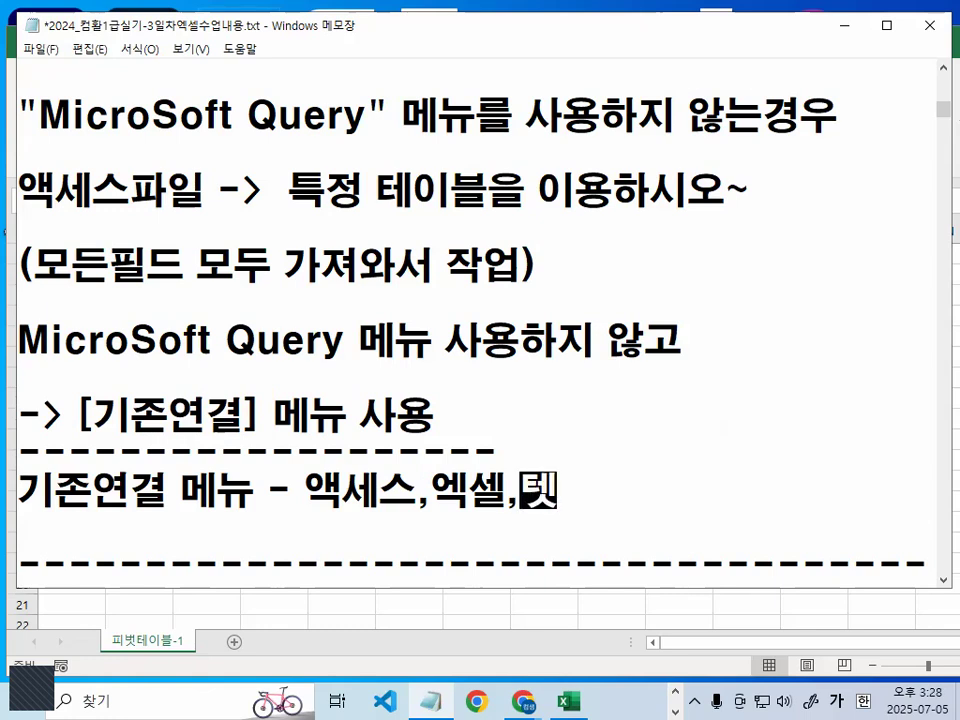
type("프")
- Complete the 기존연결 메뉴 line with 텍스트파일 and insert a blank line above it
key("BackSpace")
key("BackSpace")
type("틒ㅏㅇㅣㄹ")
key("Left")
key("Left")
key("Left")
key("Left")
key("Left")
key("Left")
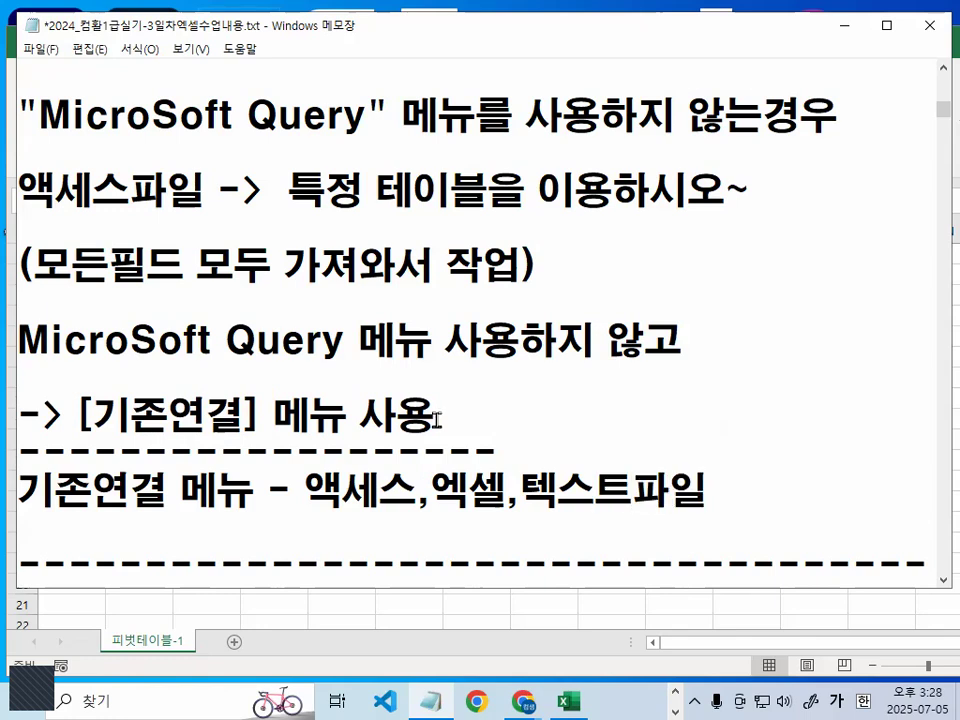
key("Home")
key("Return")
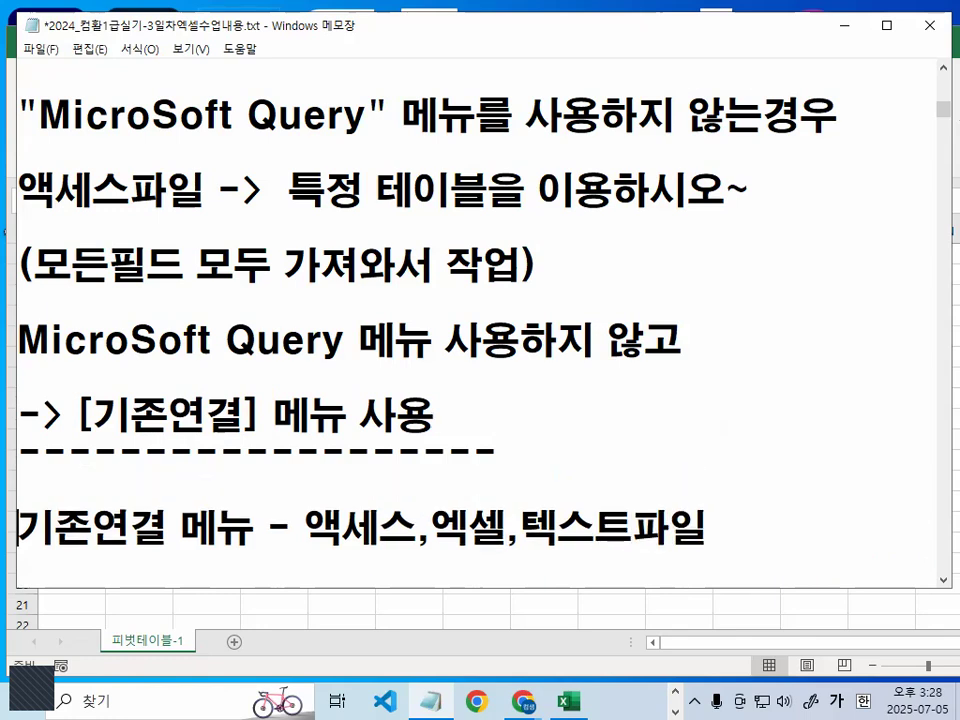
- Enclose 기존연결 in square brackets at the start of the line listing 액세스,엑셀,텍스트파일
type("[기존연결")
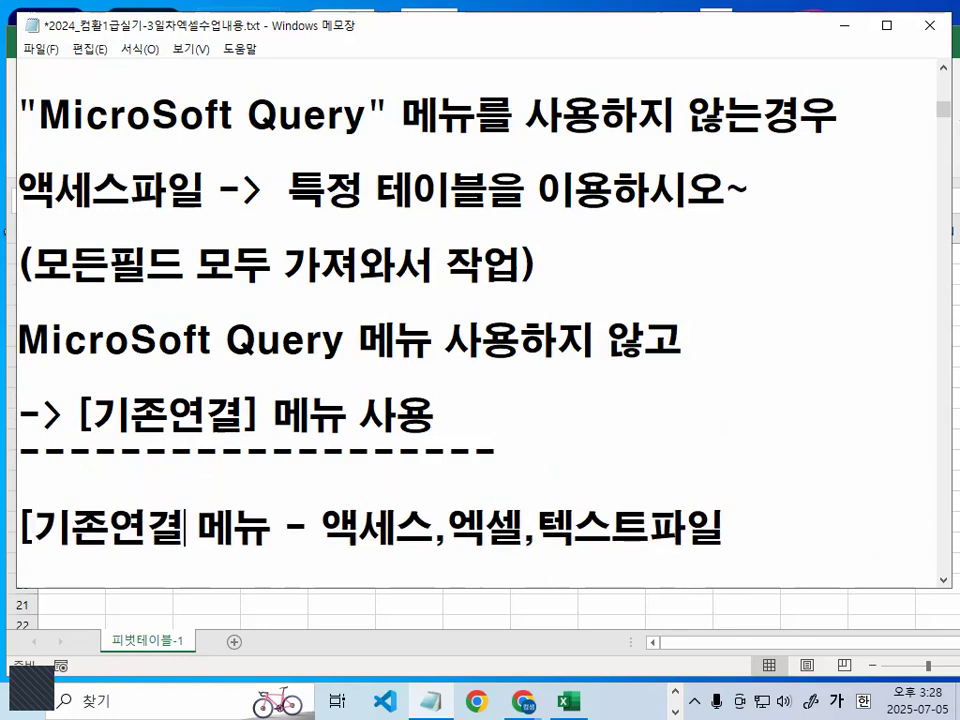
type("]")
left_click(431, 367)
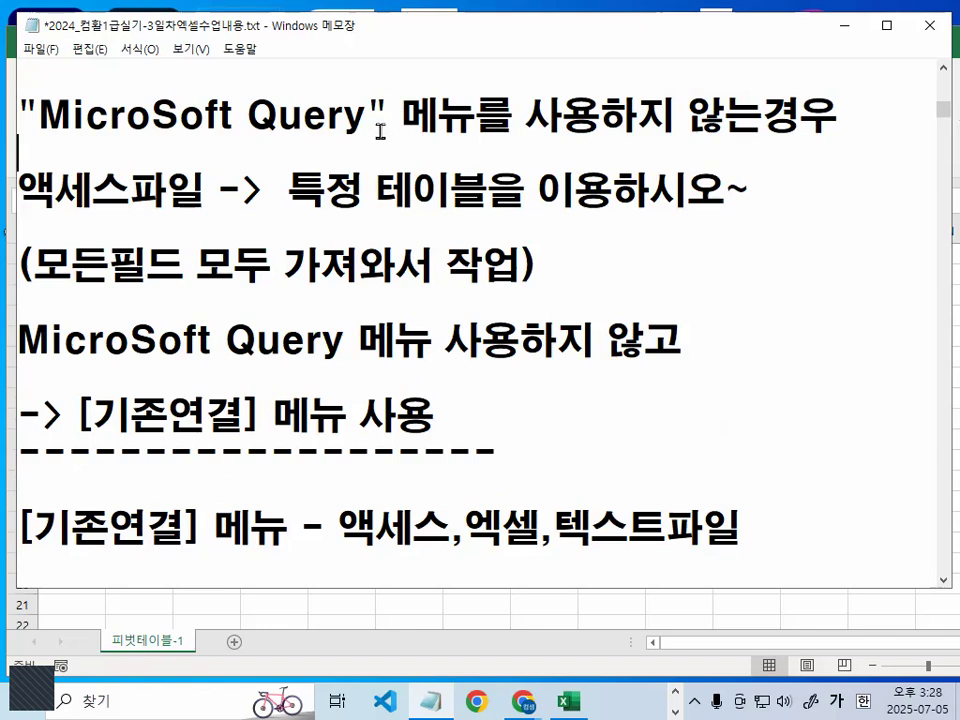
- Remove the wrapped dashes from the divider below the 레거시 definition so that it fits on one line
scroll(400, 221, "down", 2)
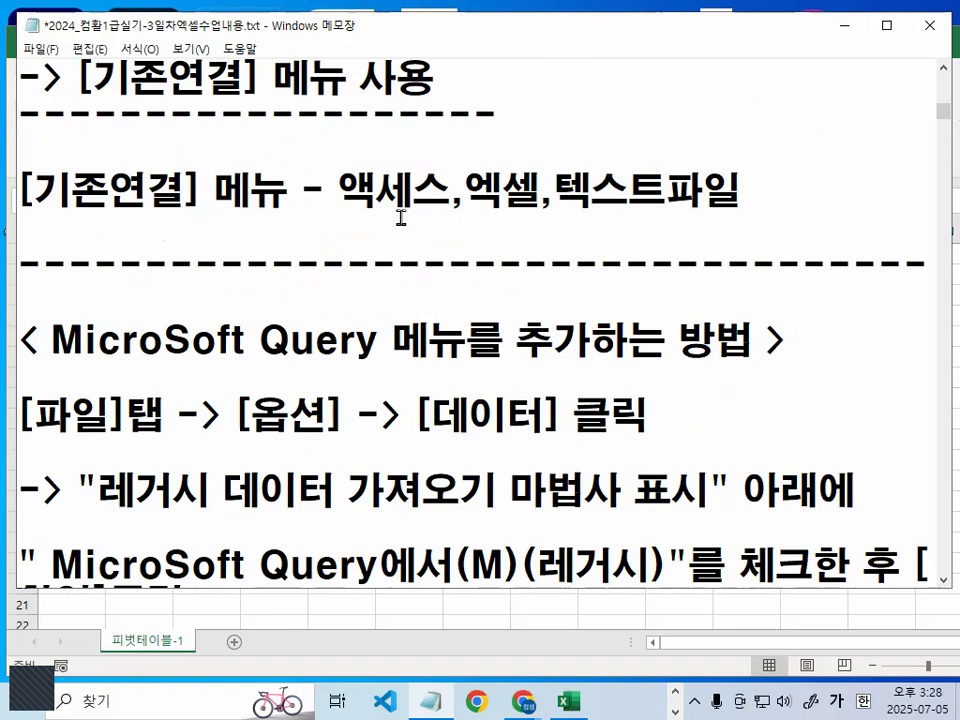
scroll(400, 217, "down", 4)
left_click_drag(204, 277, 10, 269)
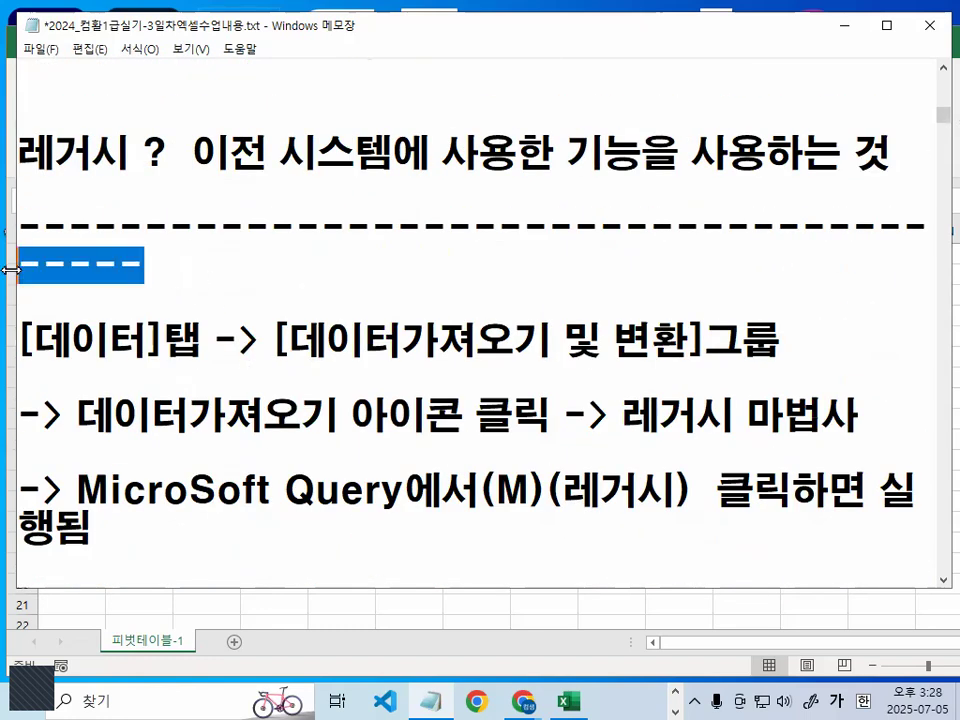
key("BackSpace")
- Shorten the divider above the 엑셀시험에서 외부데이터 파일위치 line to a single line
key("Down")
key("Down")
key("Down")
key("Down")
key("Down")
key("Down")
key("Down")
key("Down")
key("Down")
key("Down")
key("Down")
key("Down")
key("Down")
key("Down")
key("Down")
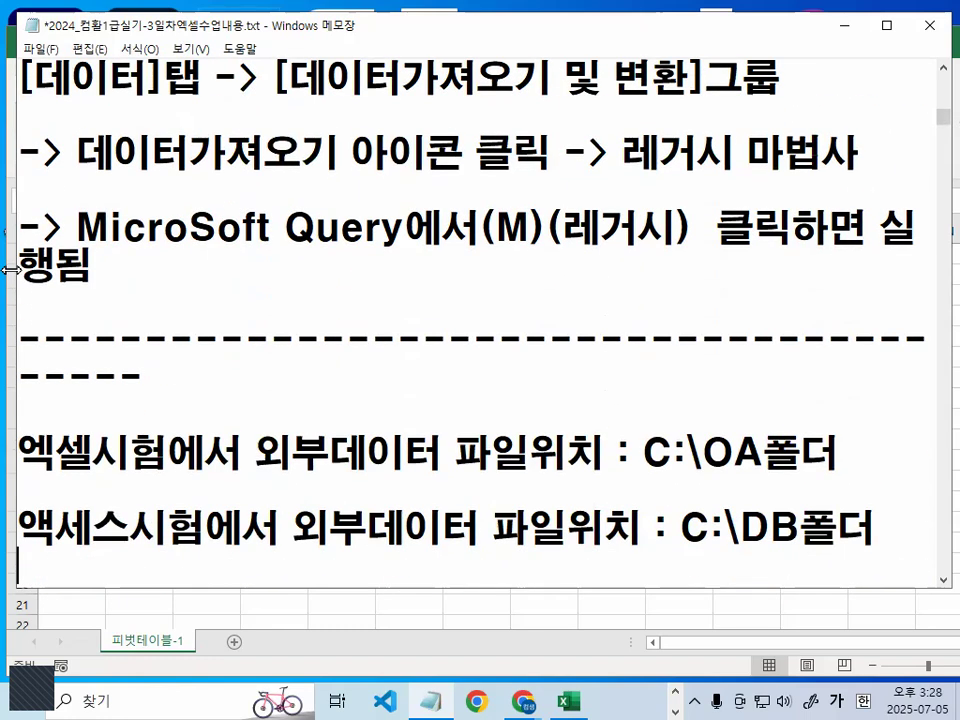
left_click_drag(170, 247, 10, 212)
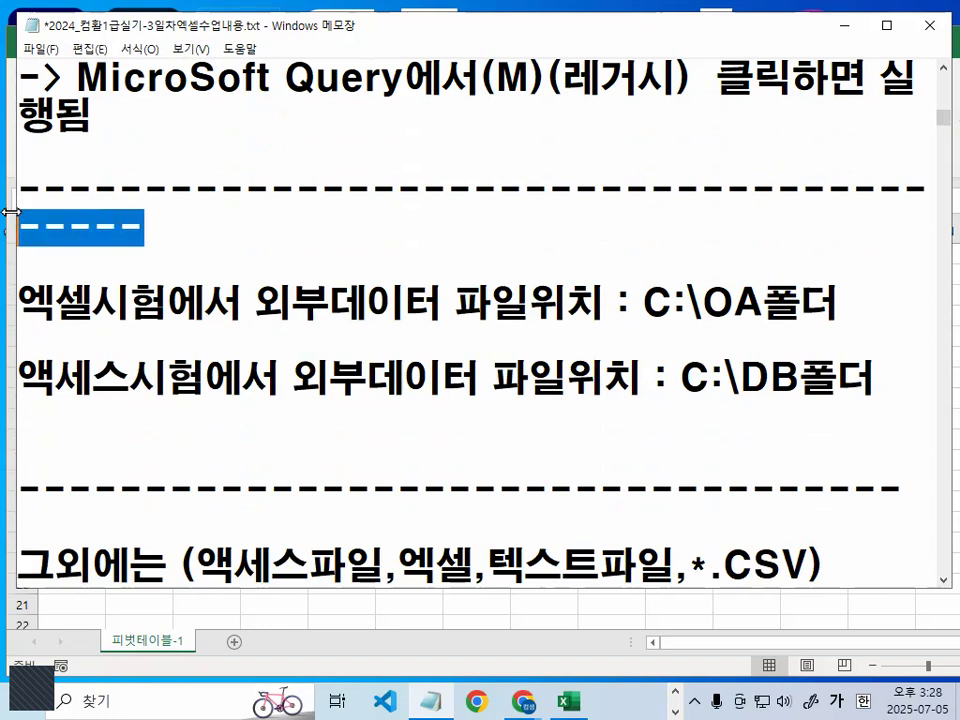
key("BackSpace")
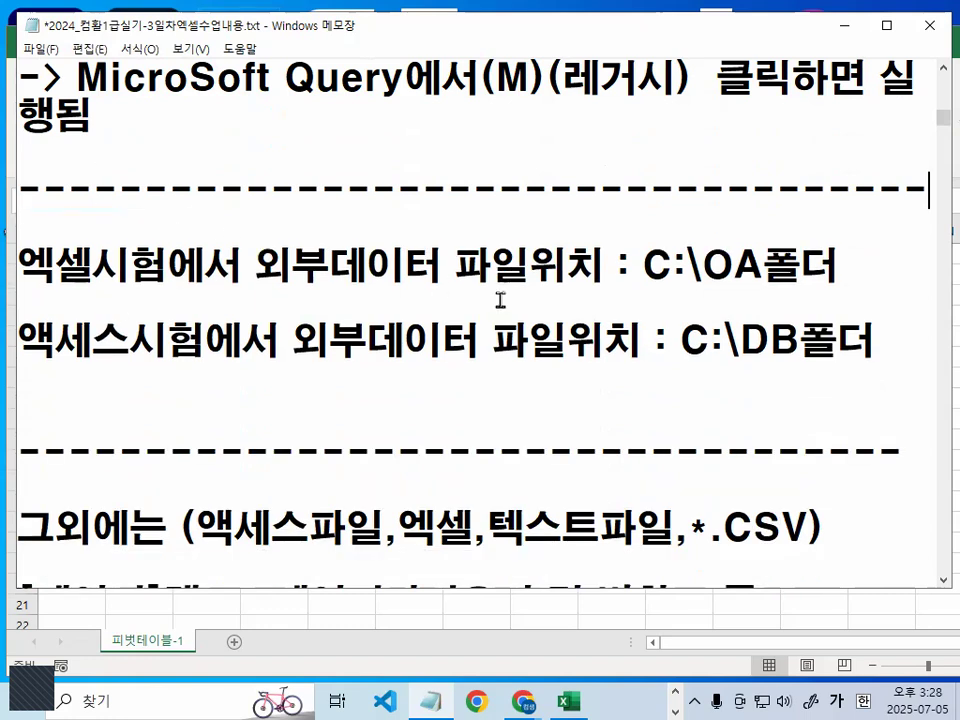
- Underline the Excel and Access exam file locations in red, circle OA, and clear the marks
left_click_drag(18, 298, 180, 298)
left_click_drag(272, 291, 607, 291)
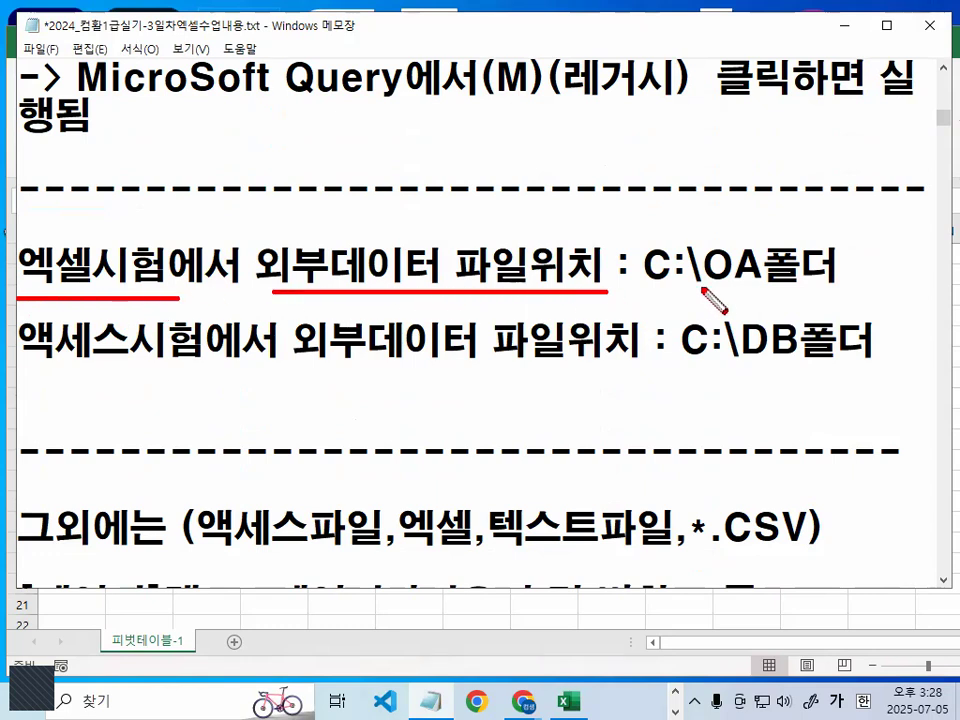
left_click_drag(707, 287, 800, 288)
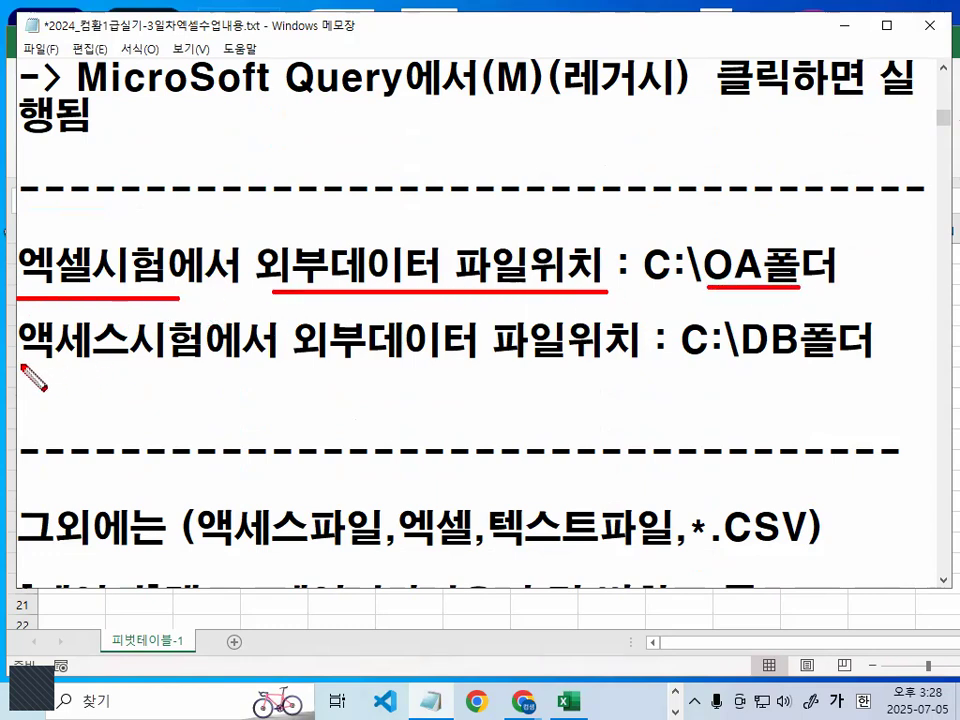
left_click_drag(20, 362, 163, 362)
left_click_drag(728, 357, 805, 356)
mouse_move(707, 280)
left_mouse_down()
mouse_move(760, 245)
mouse_move(704, 287)
mouse_move(785, 287)
left_mouse_up()
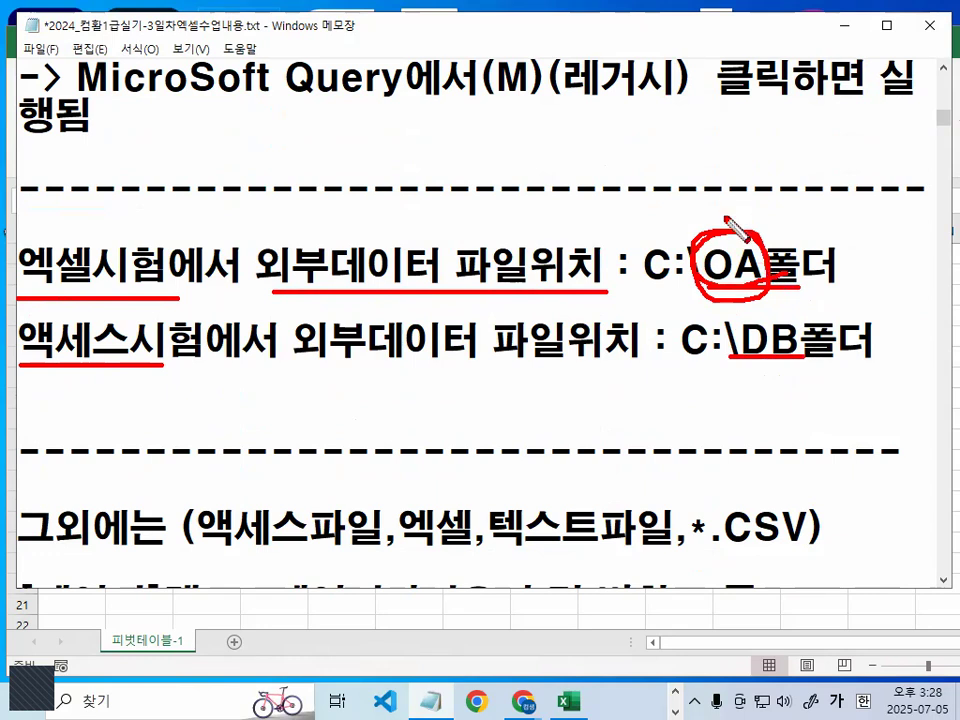
left_click_drag(723, 202, 758, 197)
left_click_drag(750, 304, 783, 300)
key("Escape")
- Delete two blank lines above the 출제유형1) heading
scroll(303, 396, "down", 1)
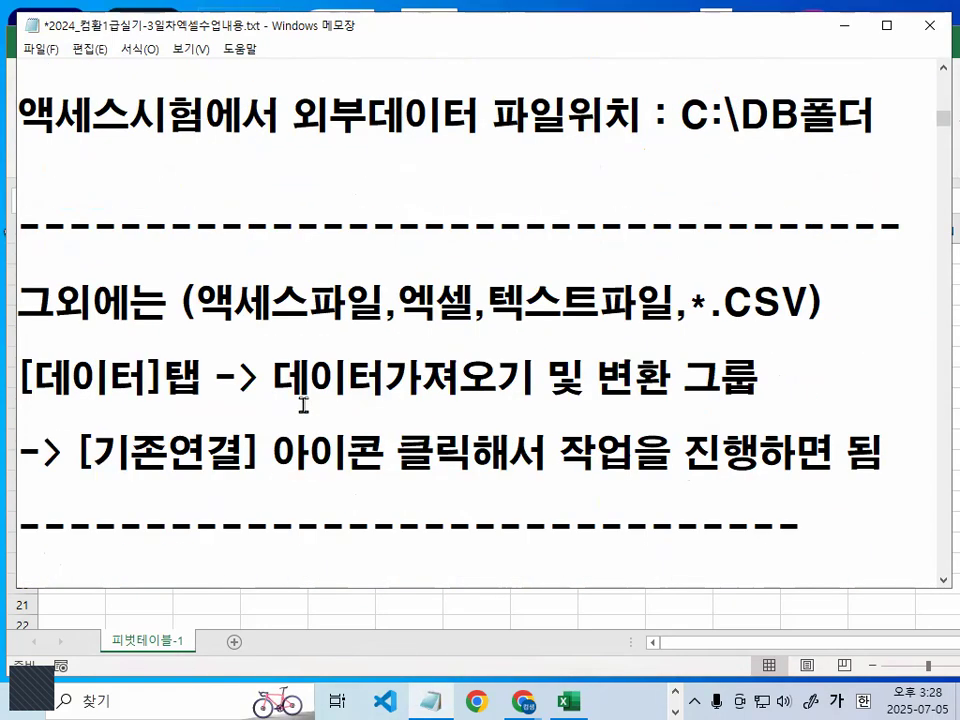
scroll(303, 404, "down", 1)
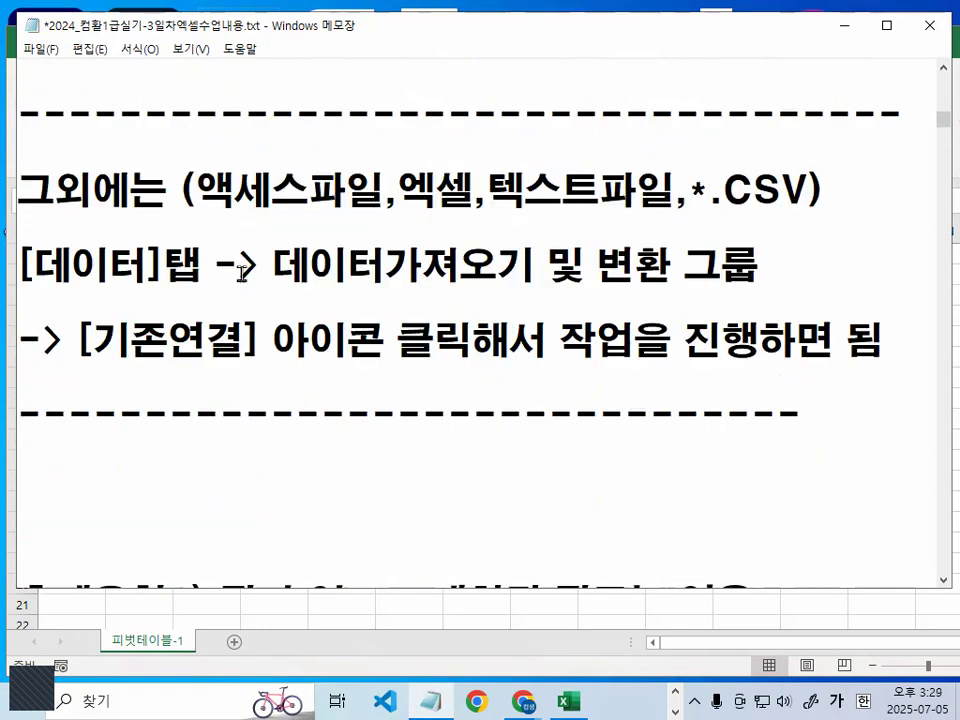
left_click_drag(22, 190, 894, 332)
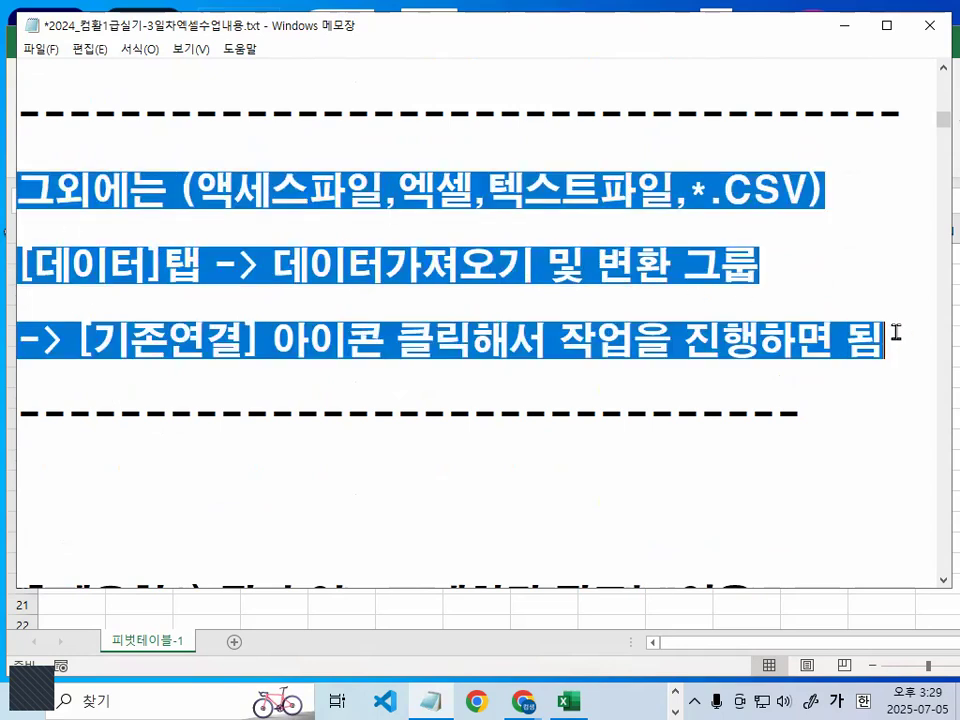
left_click(808, 212)
scroll(493, 467, "down", 2)
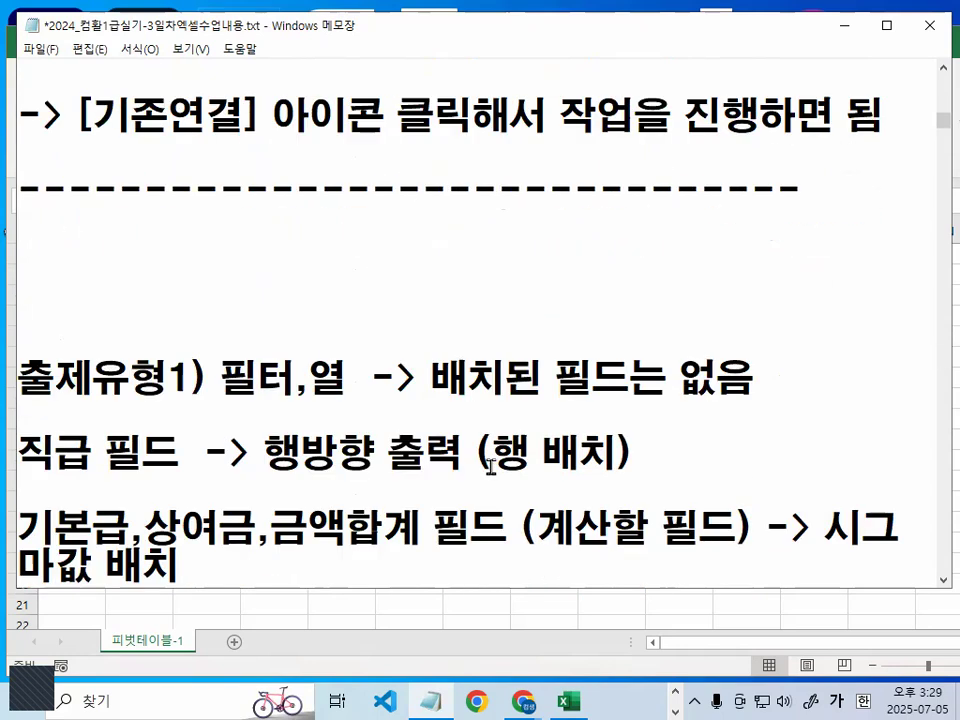
left_click(174, 257)
key("Delete")
key("Delete")
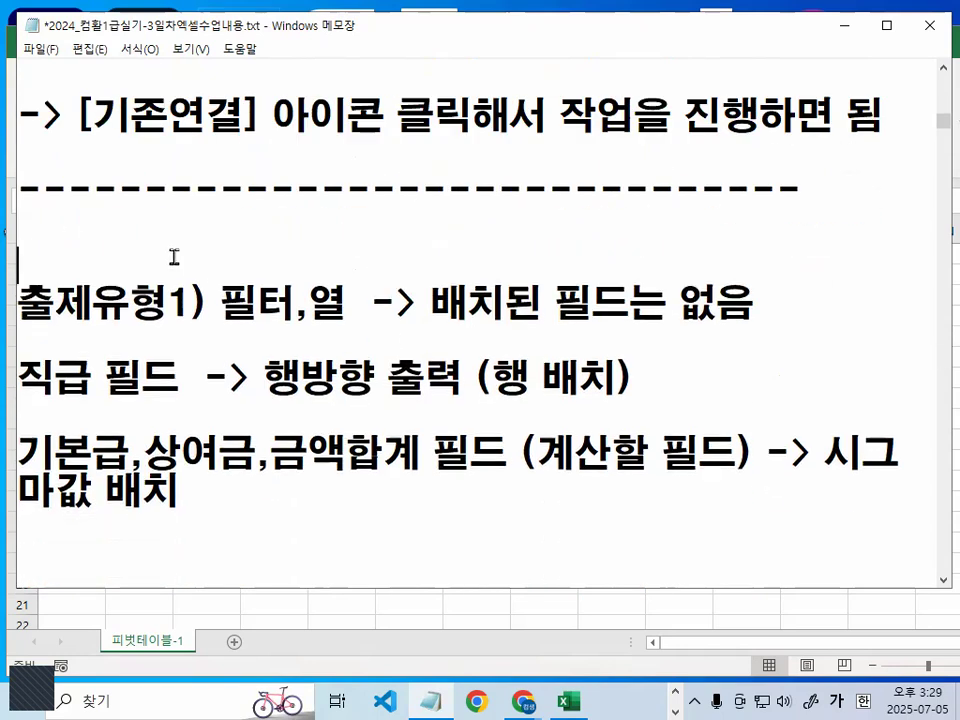
- Split the 출제유형1) line before 필터,열 and insert blank lines beneath the heading for new text
left_click(220, 288)
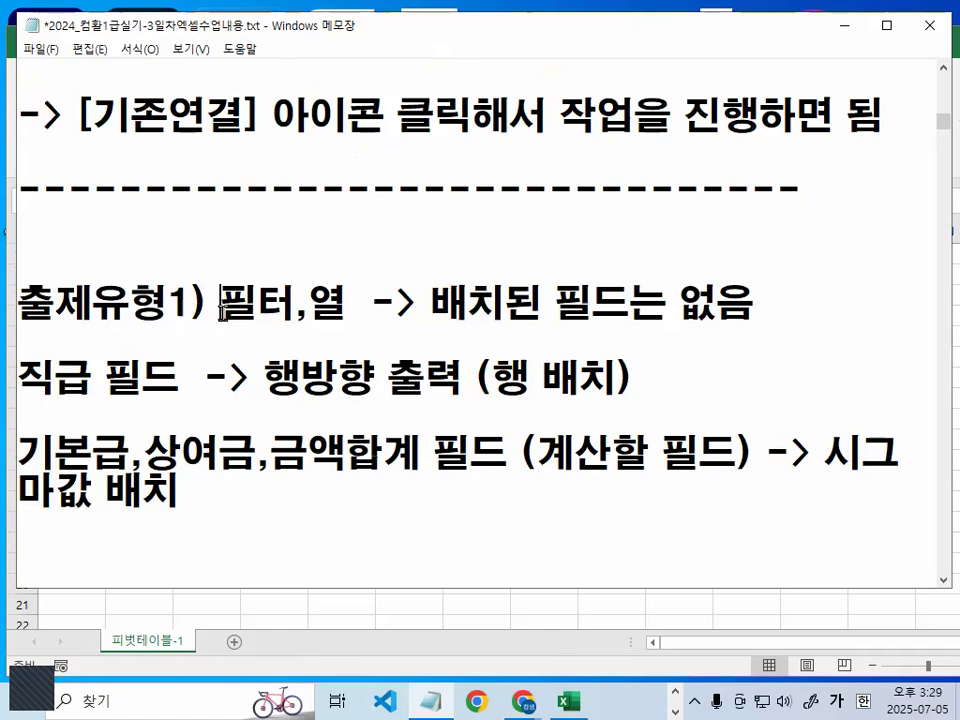
key("Return")
key("Return")
key("Return")
key("Up")
key("Up")
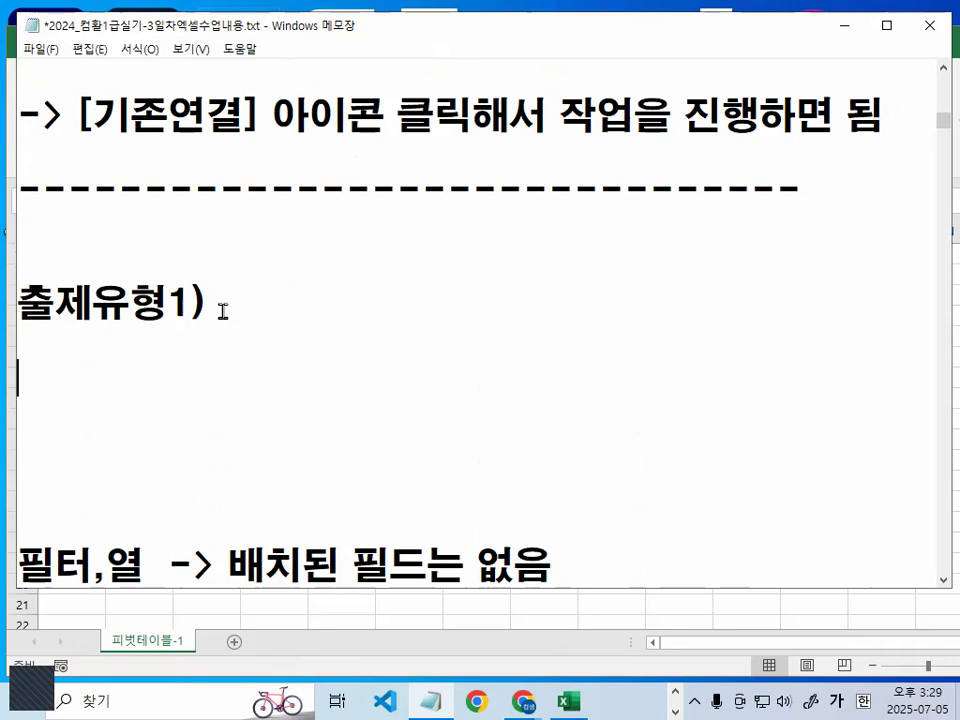
- Enter the file name 급여.accdb on the line under 출제유형1)
type("급여")
key("Hangul")
type(".acc")
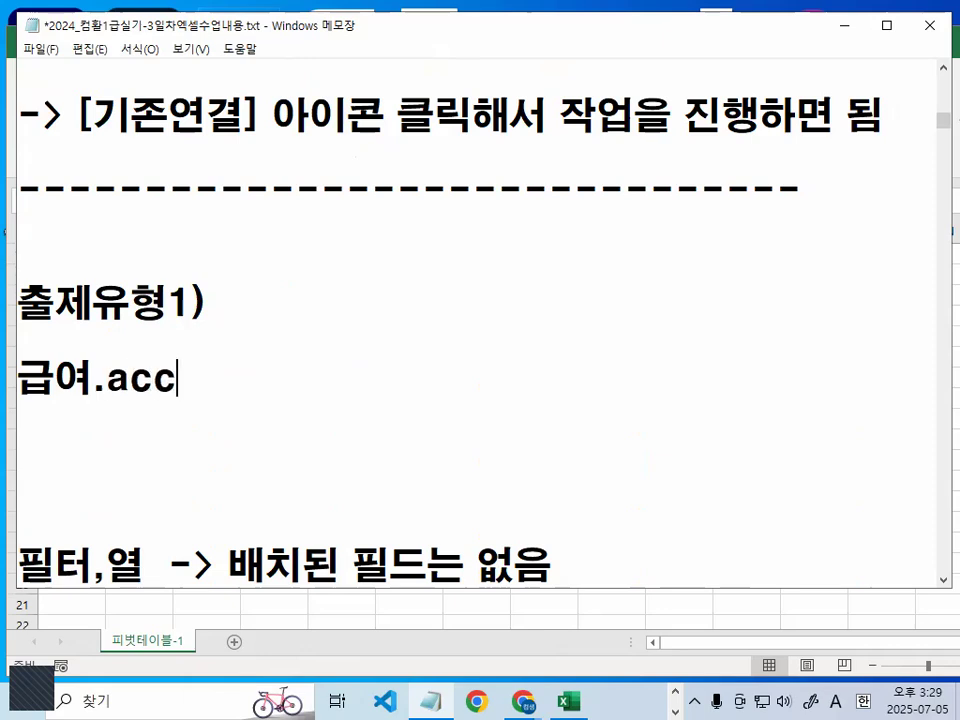
type("db")
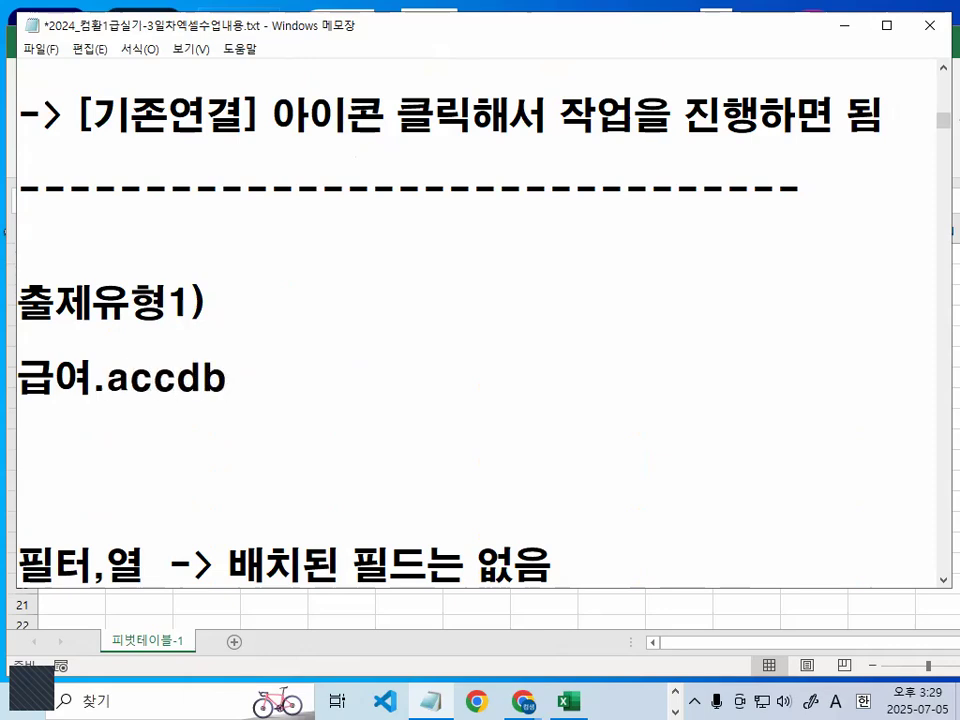
type(" ->")
type(" du")
- Complete the 급여.accdb line with "-> 명단 테이블 이용", correcting the mistyped characters, and start a new line
key("BackSpace")
key("BackSpace")
key("Hangul")
type("명ㄷ")
type("단 테이블 ")
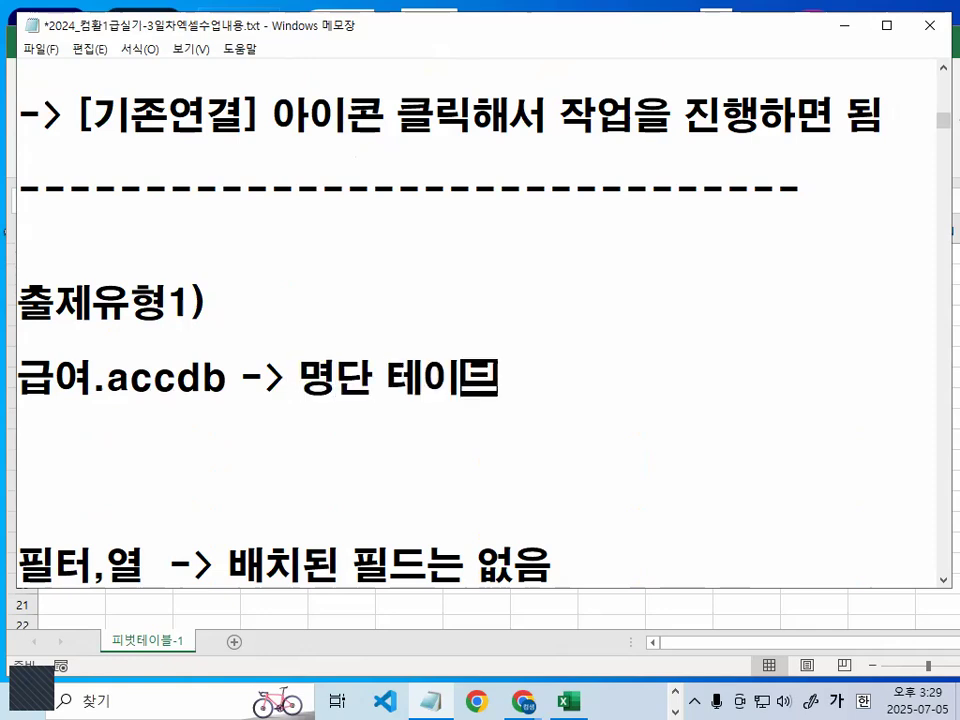
type("시용")
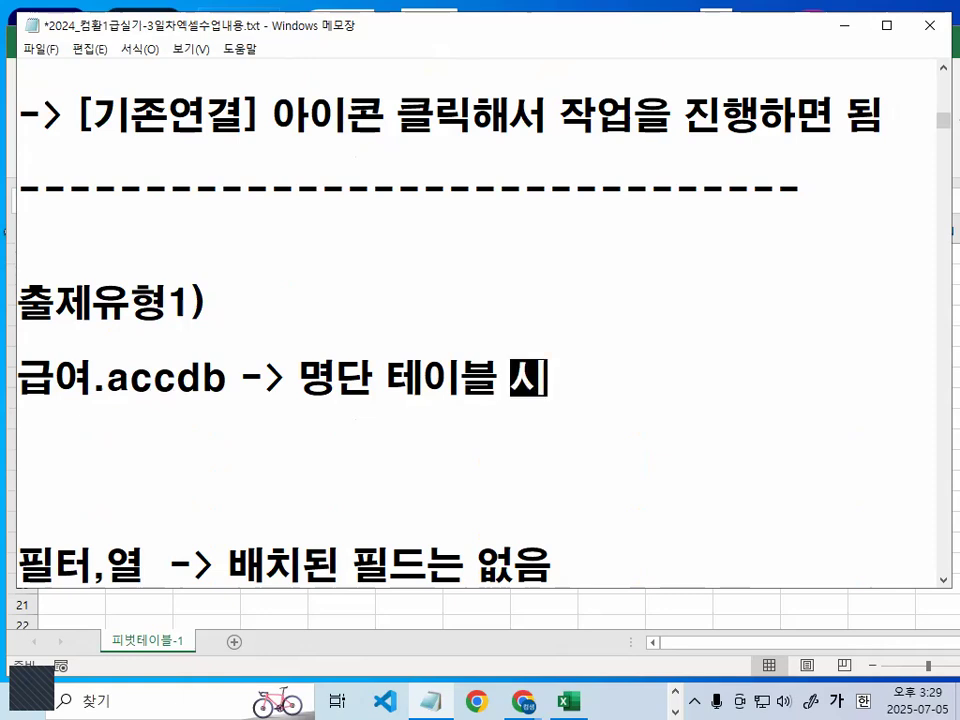
key("BackSpace")
key("BackSpace")
key("BackSpace")
key("BackSpace")
type("ㅇ이용")
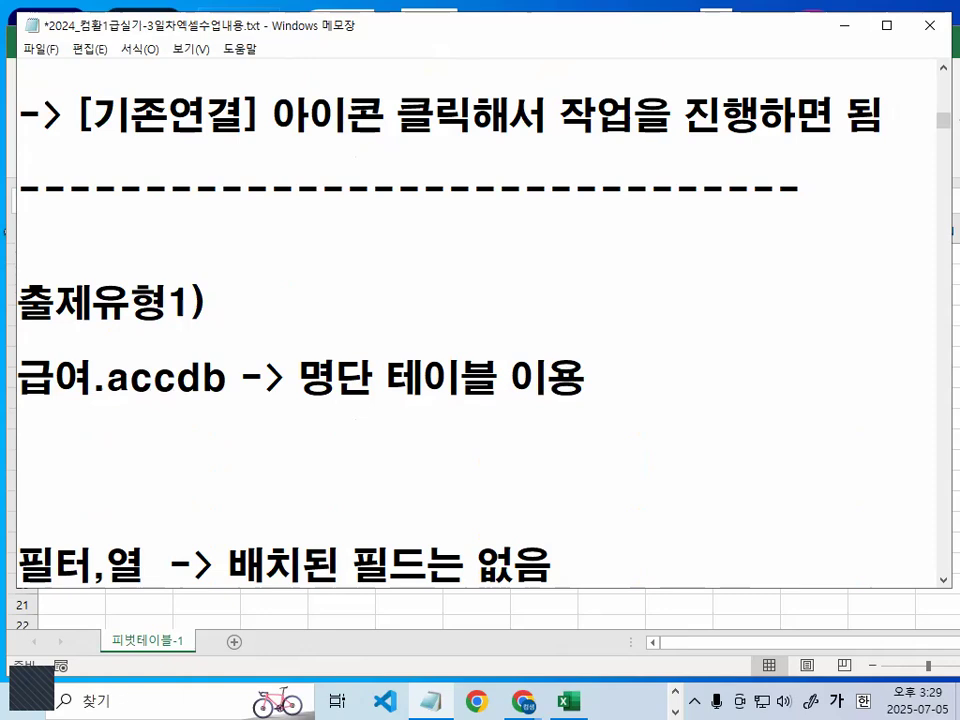
key("Return")
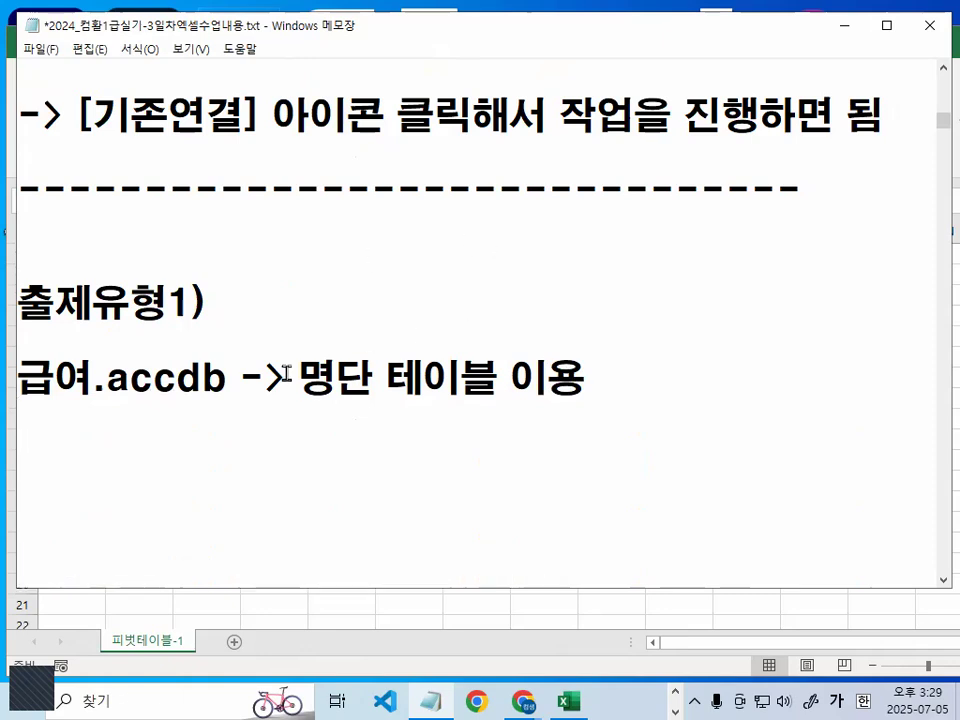
- Insert two more blank lines below the "급여.accdb -> 명단 테이블 이용" line
left_click_drag(288, 379, 500, 377)
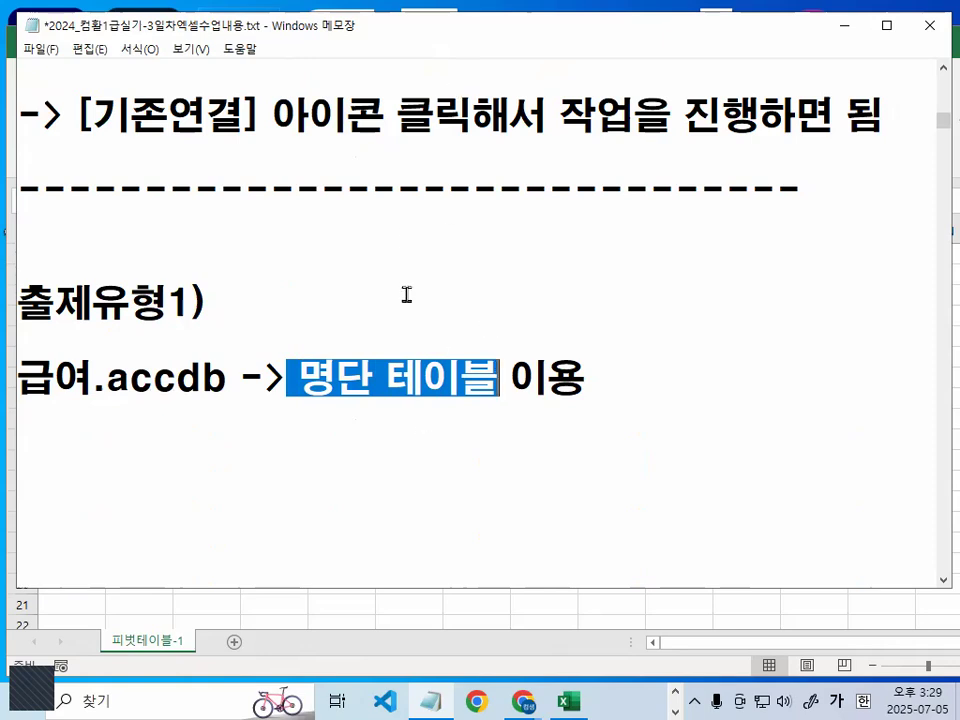
scroll(286, 360, "down", 1)
left_click(286, 360)
key("Return")
key("Return")
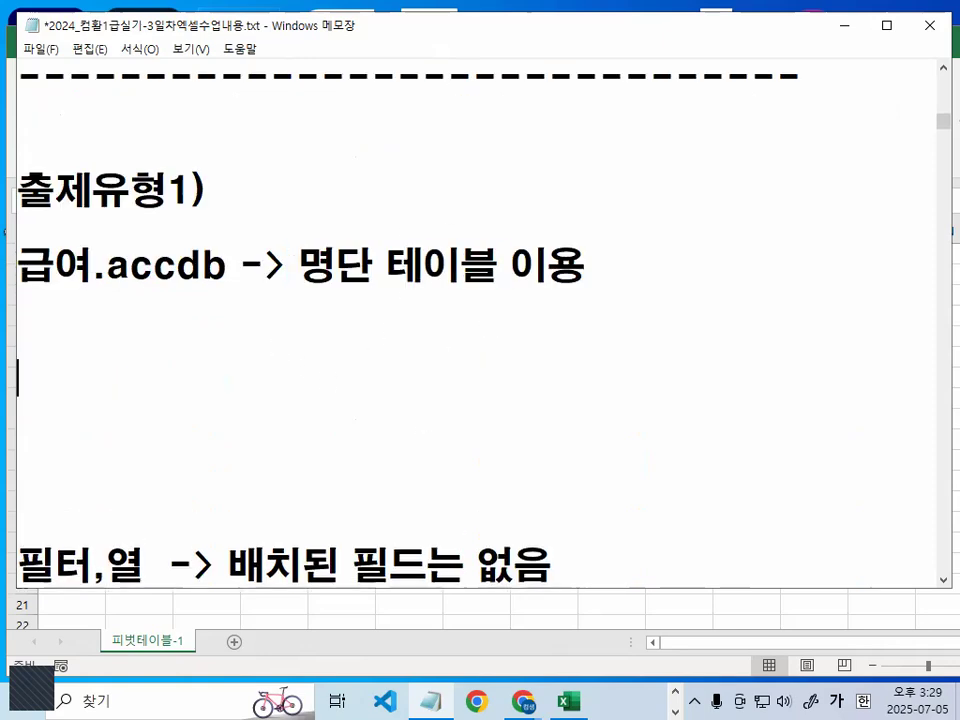
- Copy the two lines from [데이터]탭 through "[기존연결] 아이콘 클릭해서 작업을 진행하면 됨"
key("Up")
key("Up")
key("Up")
key("Up")
key("Up")
key("Up")
key("Up")
key("Up")
key("Up")
key("Up")
key("Up")
key("Up")
key("Up")
key("Up")
key("Down")
key("Down")
key("Down")
key("Down")
key("shift+Down")
key("shift+Down")
key("ctrl+c")
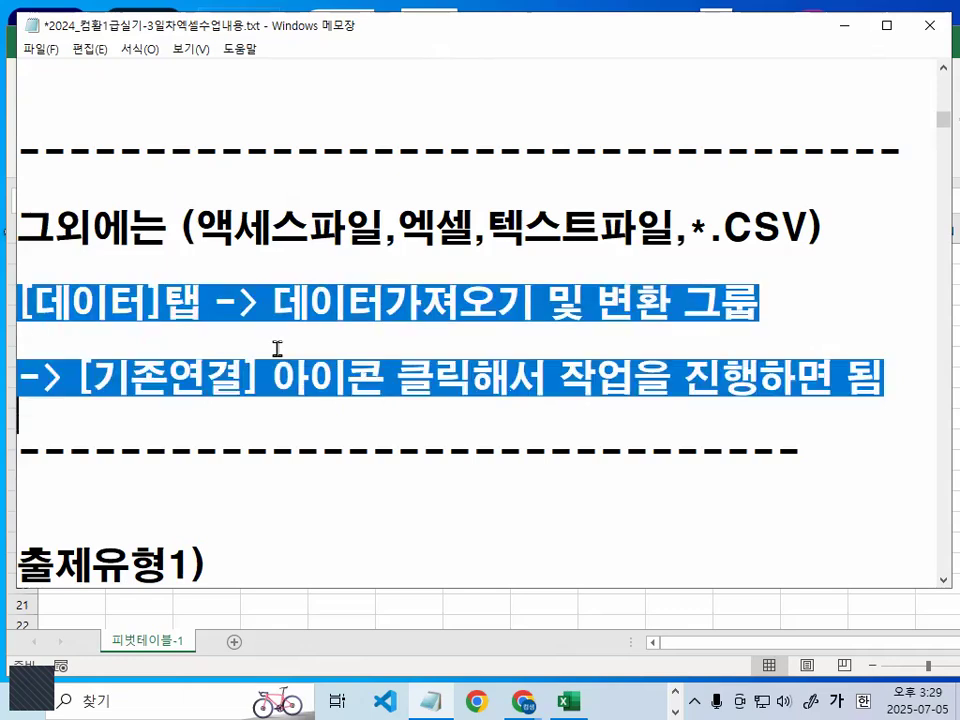
- Paste the copied [데이터]탭 and [기존연결] lines below the 급여.accdb line and remove the extra blank line above them
key("Down")
key("Down")
key("Down")
key("Down")
key("Down")
key("Down")
key("Down")
key("Down")
key("Down")
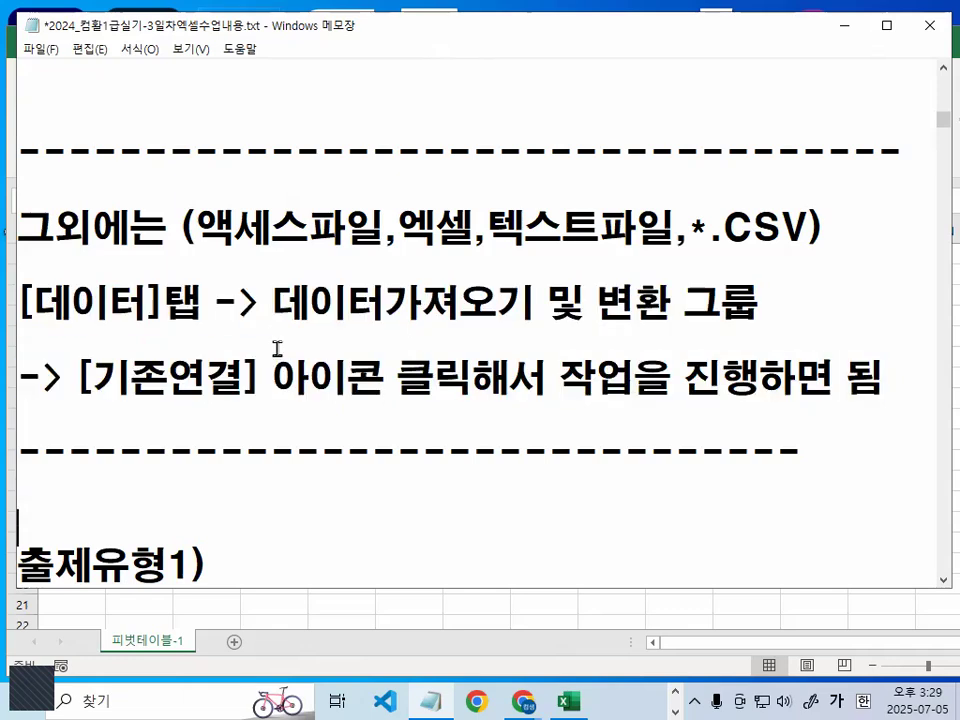
key("ctrl+v")
key("Up")
key("Up")
key("BackSpace")
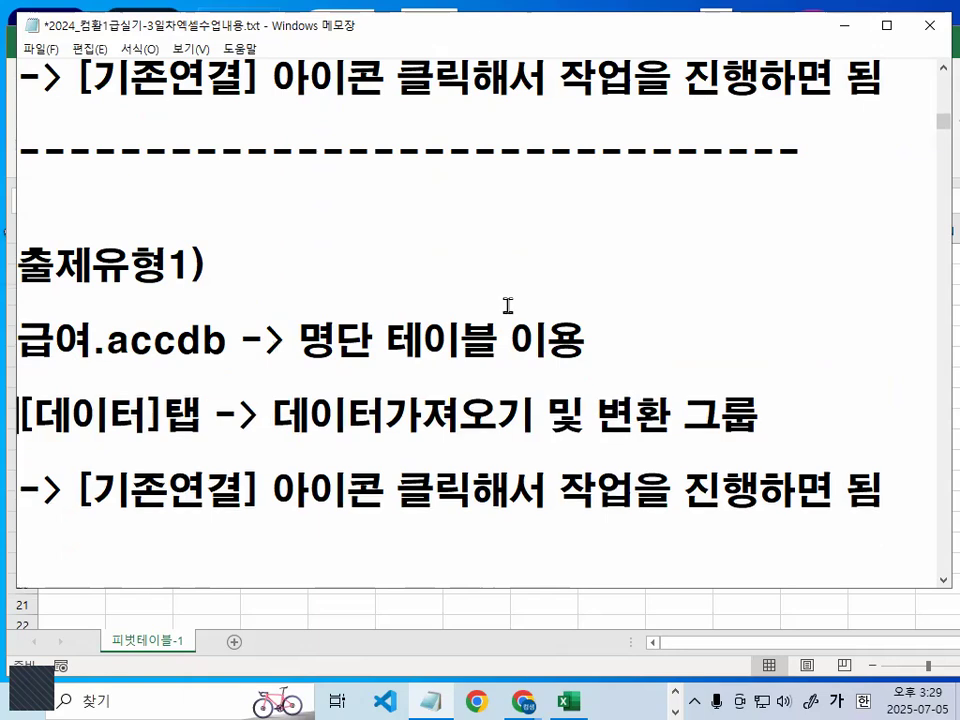
- Underline "[기존연결] 아이콘" and "작업을 진행하면 됨" in red, and clear the marks
scroll(508, 306, "down", 1)
key("ctrl+2")
left_click_drag(97, 403, 338, 398)
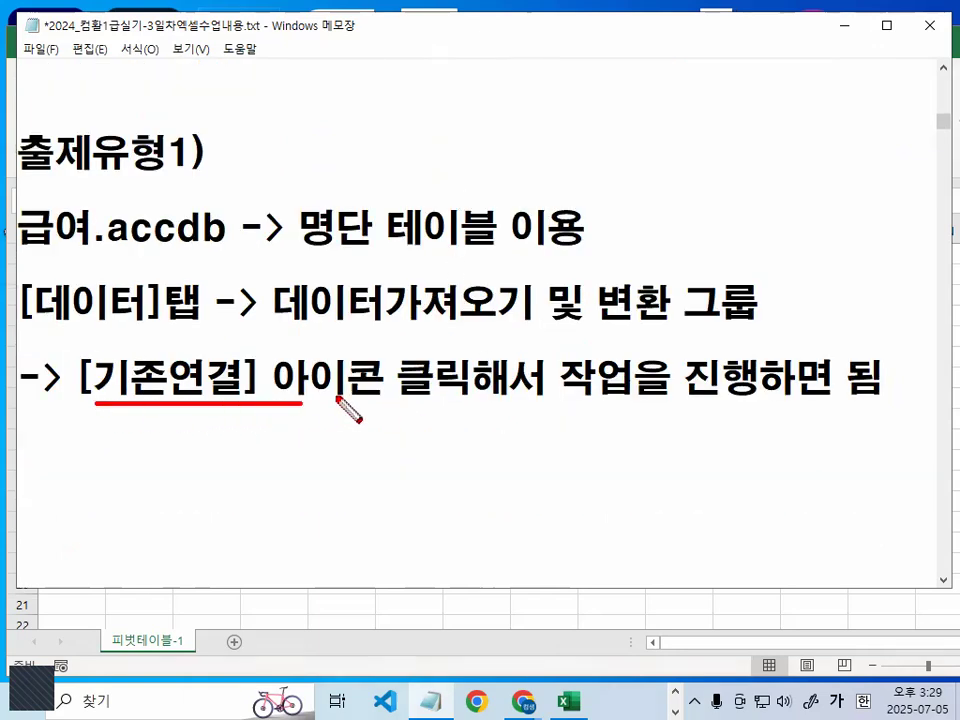
left_click_drag(561, 397, 914, 398)
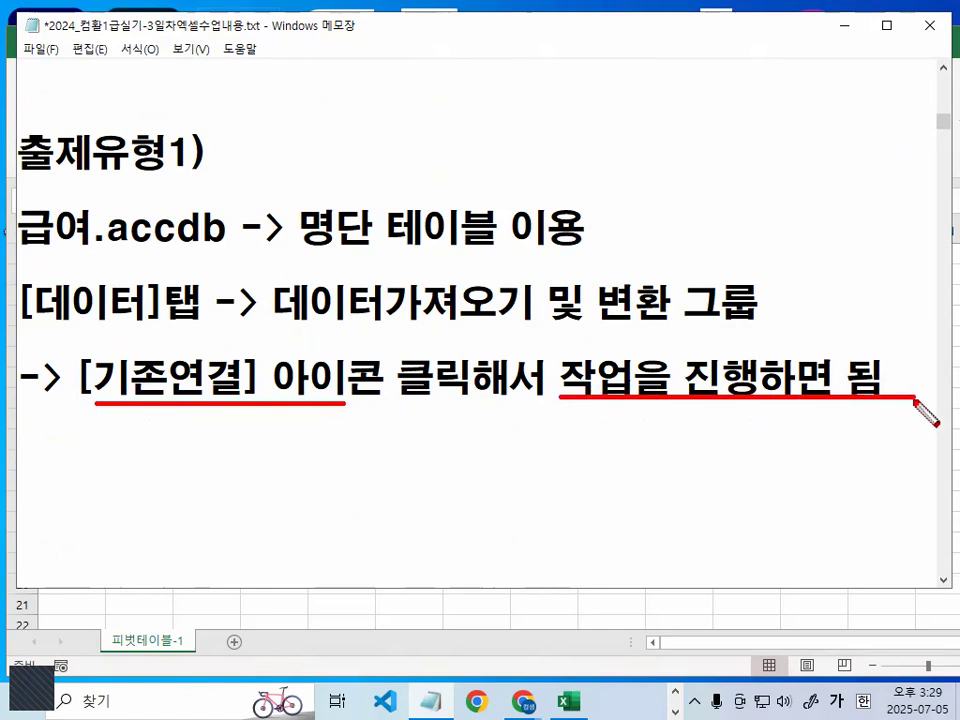
key("Escape")
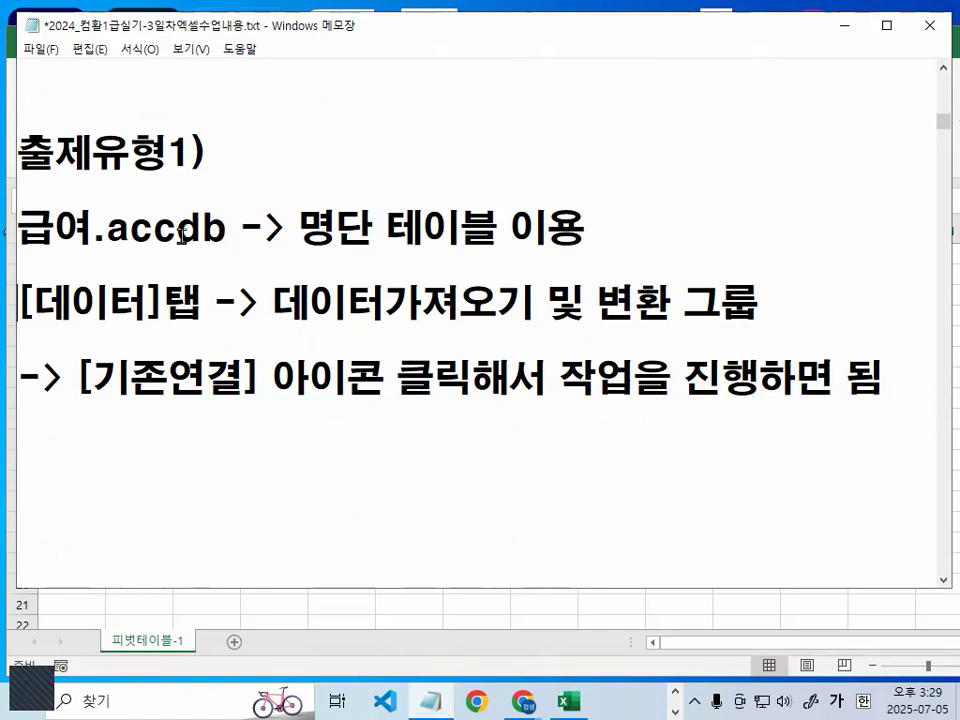
- Minimize the notes to switch to the Excel workbook 출제유형01_문제.xlsm, and reposition and widen its window
double_click(217, 228)
left_click(217, 228)
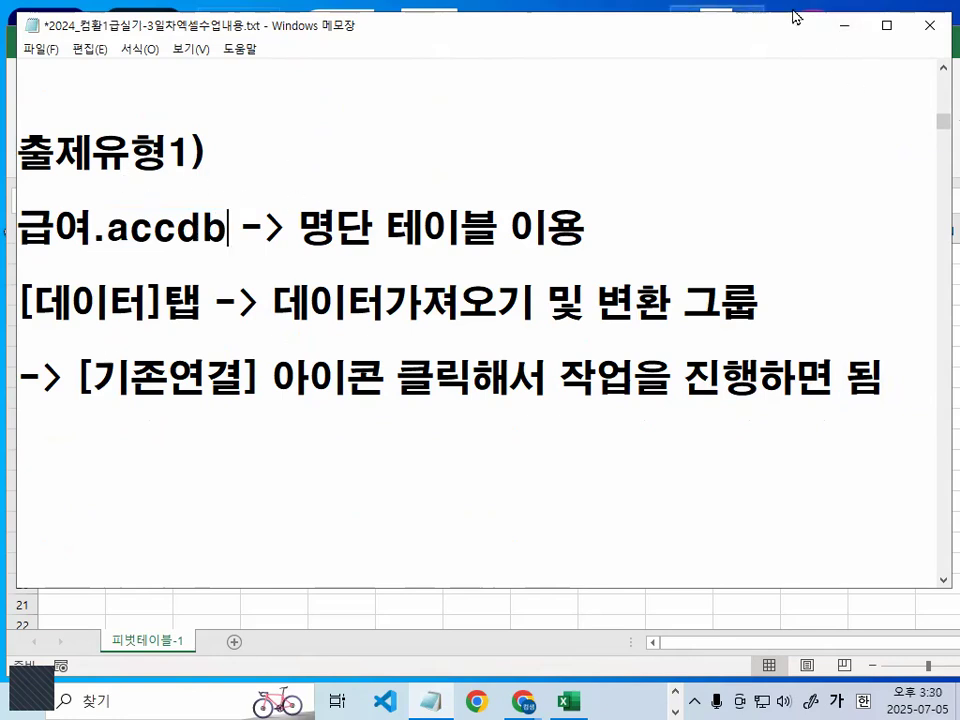
left_click(842, 26)
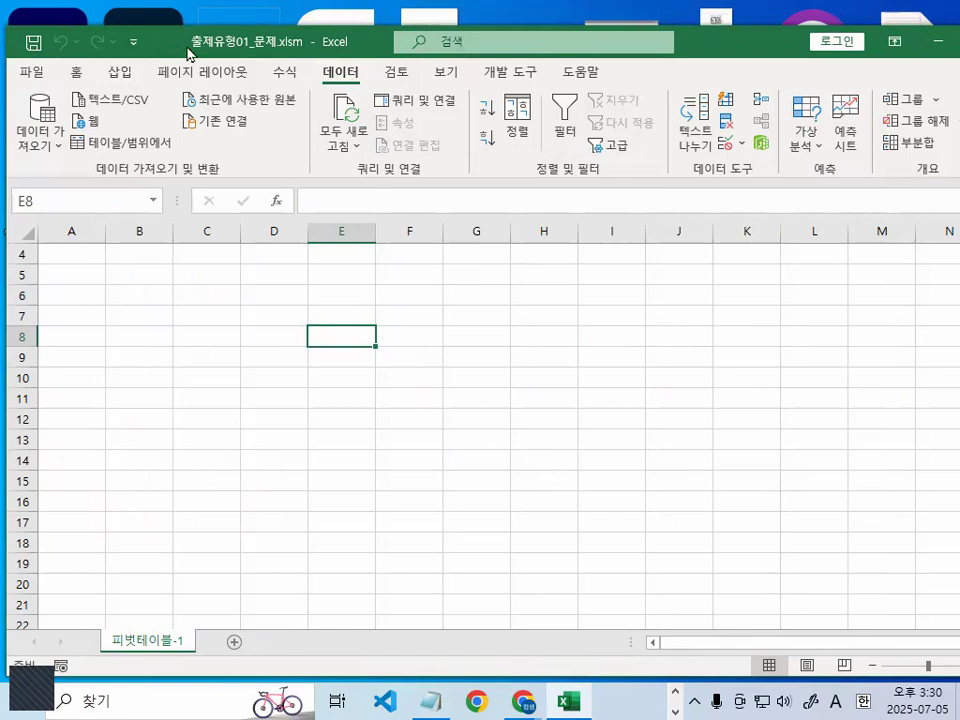
left_click_drag(188, 49, 260, 91)
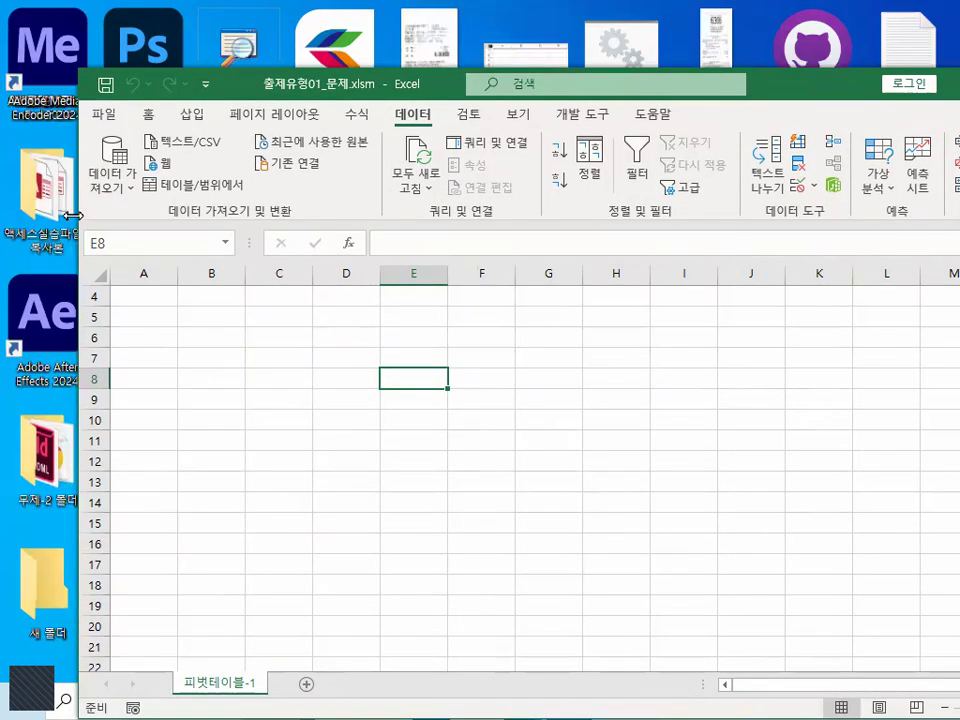
left_click_drag(72, 215, 22, 215)
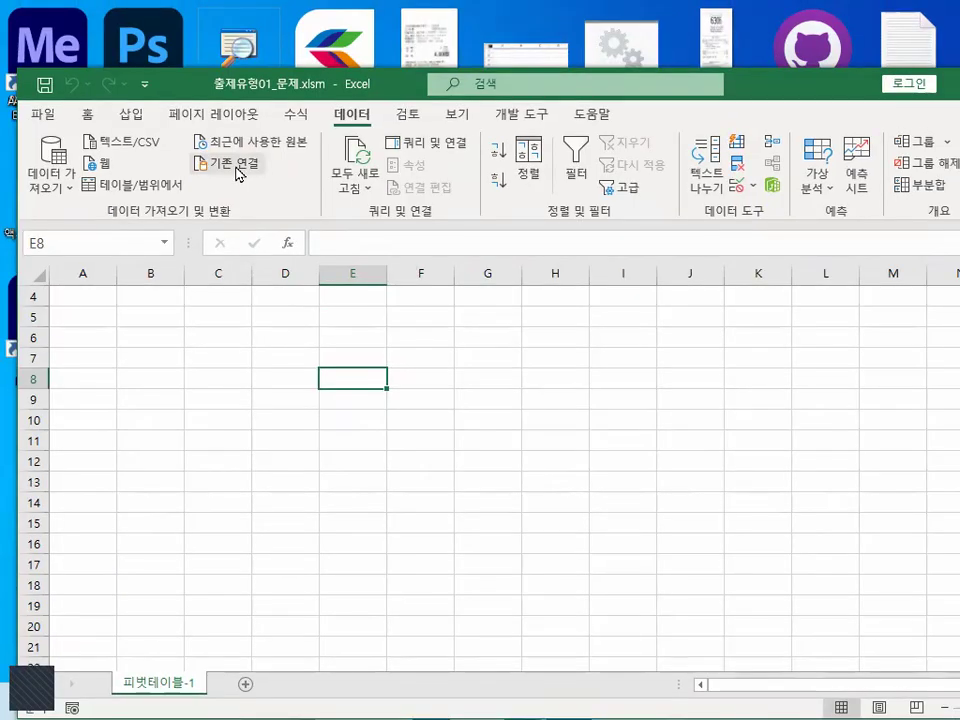
- Browse for more sources from the existing connections dialog and go to local disk C:, repositioning the dialogs
left_click(362, 141)
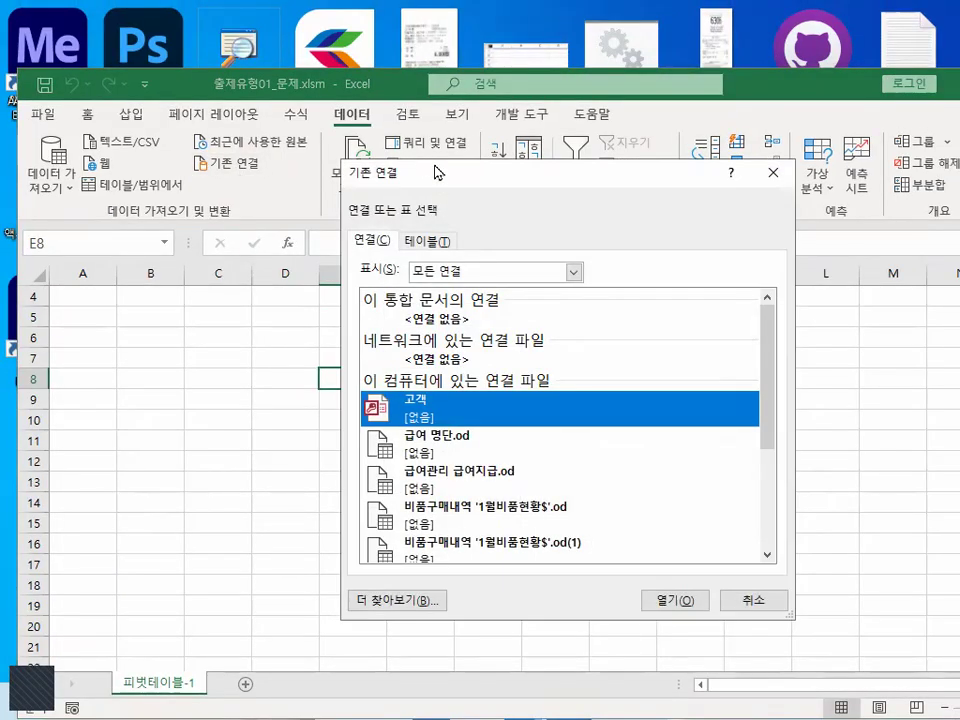
left_click_drag(435, 168, 377, 77)
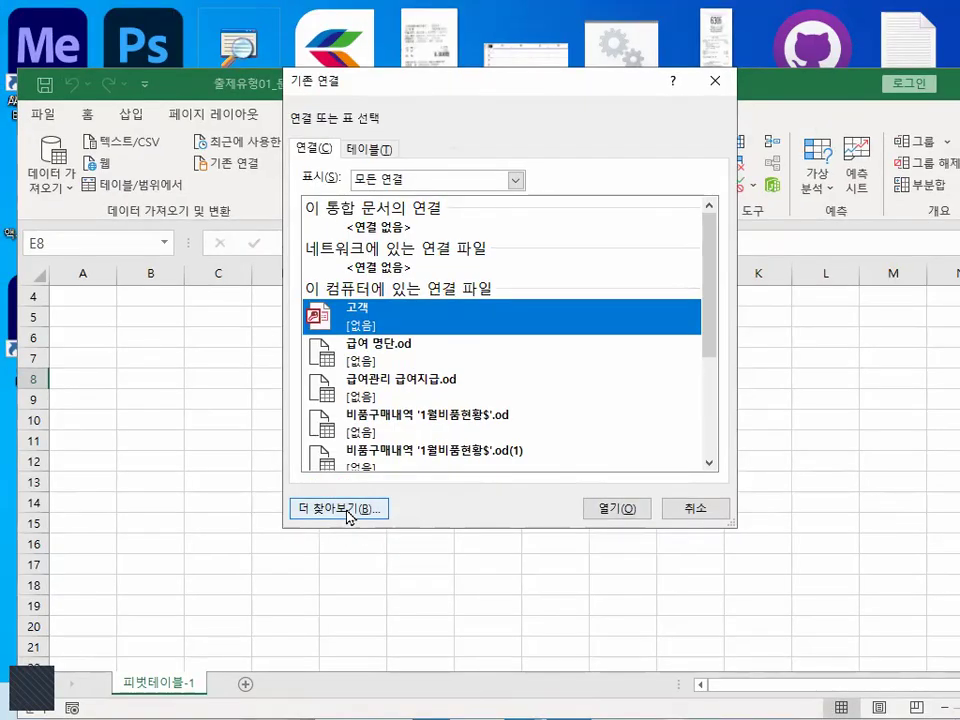
left_click(335, 465)
left_click_drag(761, 116, 508, 99)
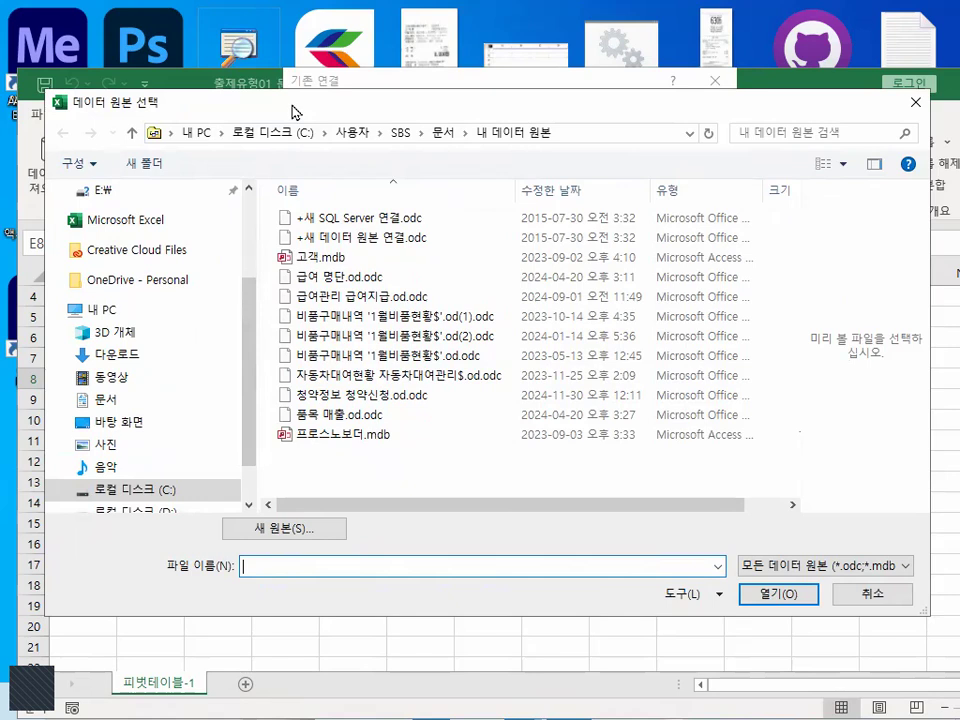
left_click_drag(293, 111, 316, 90)
scroll(268, 399, "down", 2)
left_click(165, 420)
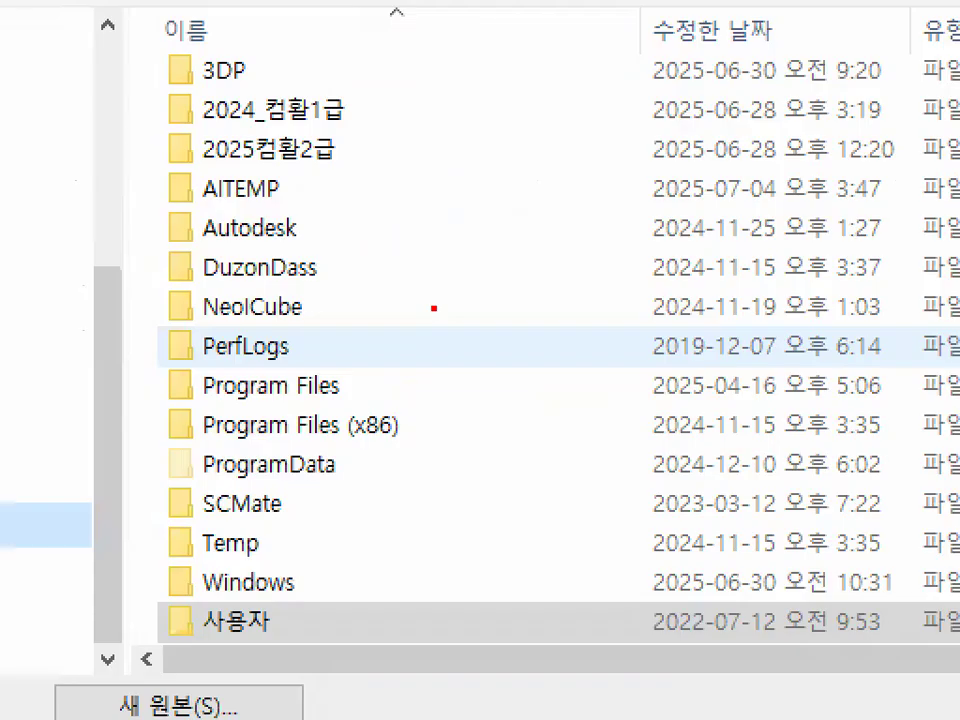
- Write "OA" in red over the C: drive's folder list, and clear the marks
mouse_move(441, 199)
left_mouse_down()
mouse_move(416, 300)
mouse_move(495, 213)
mouse_move(445, 215)
left_mouse_up()
left_click_drag(578, 183, 567, 352)
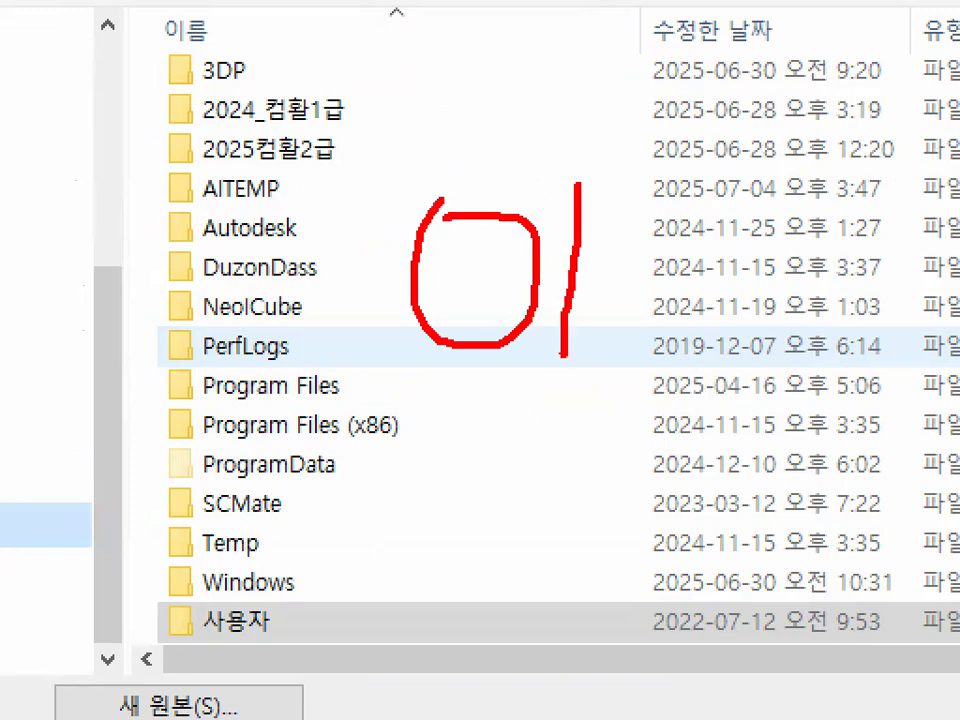
left_click_drag(576, 186, 637, 374)
left_click_drag(570, 282, 636, 273)
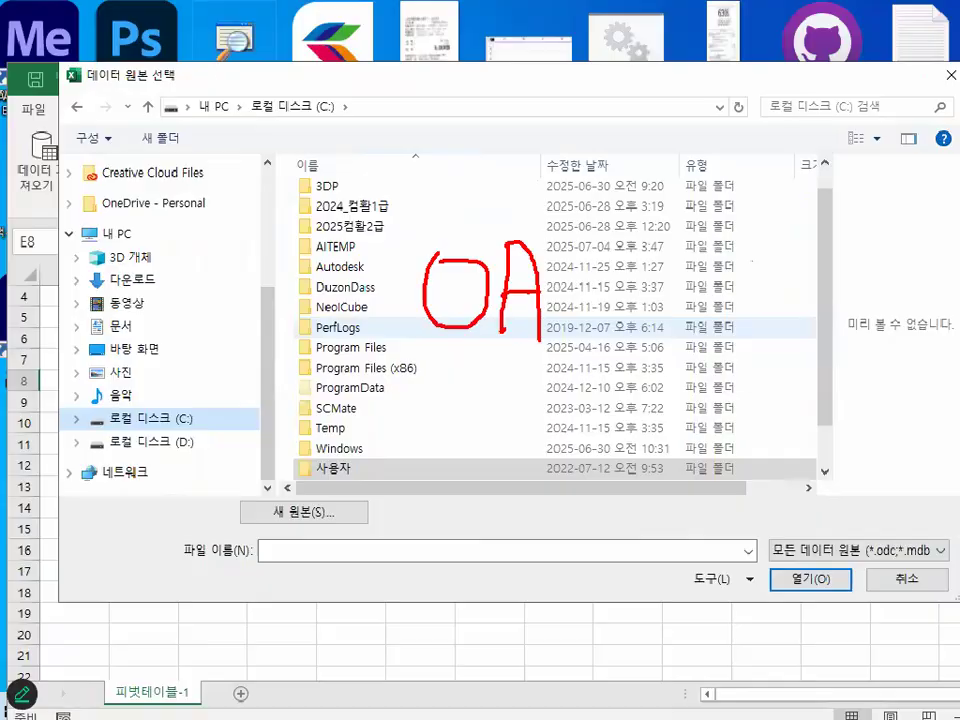
key("Escape")
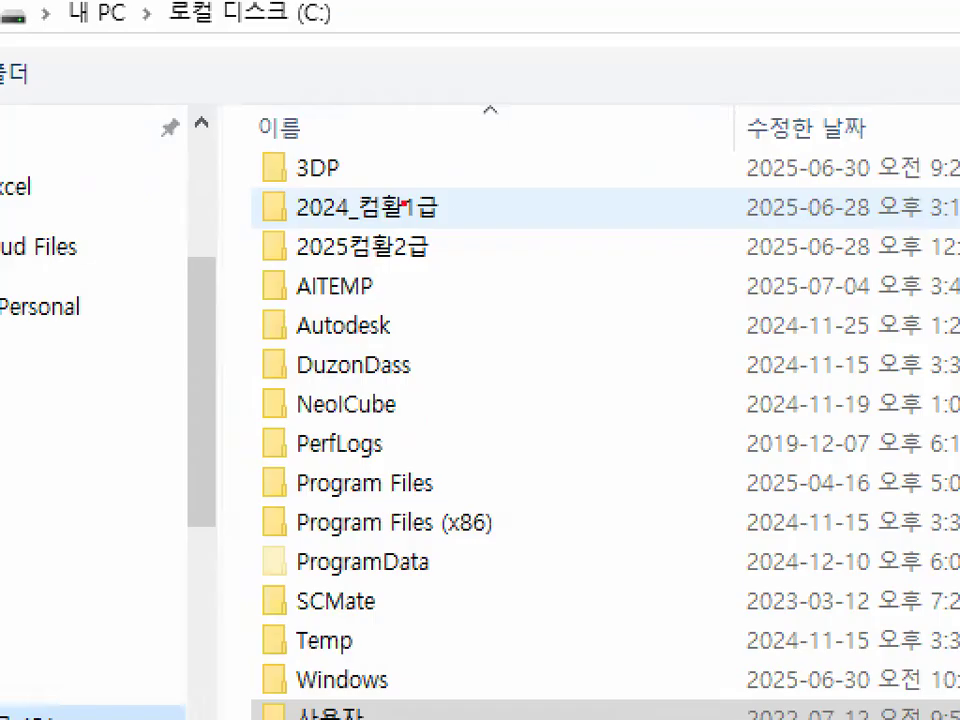
- Mark 2024_컴활1급 and 3장_출제유형01 in red while opening the folder 2024_컴활1급\엑셀\작업파일\3장_출제유형01
mouse_move(404, 211)
left_mouse_down()
mouse_move(318, 215)
mouse_move(391, 209)
left_mouse_up()
key("Escape")
double_click(341, 210)
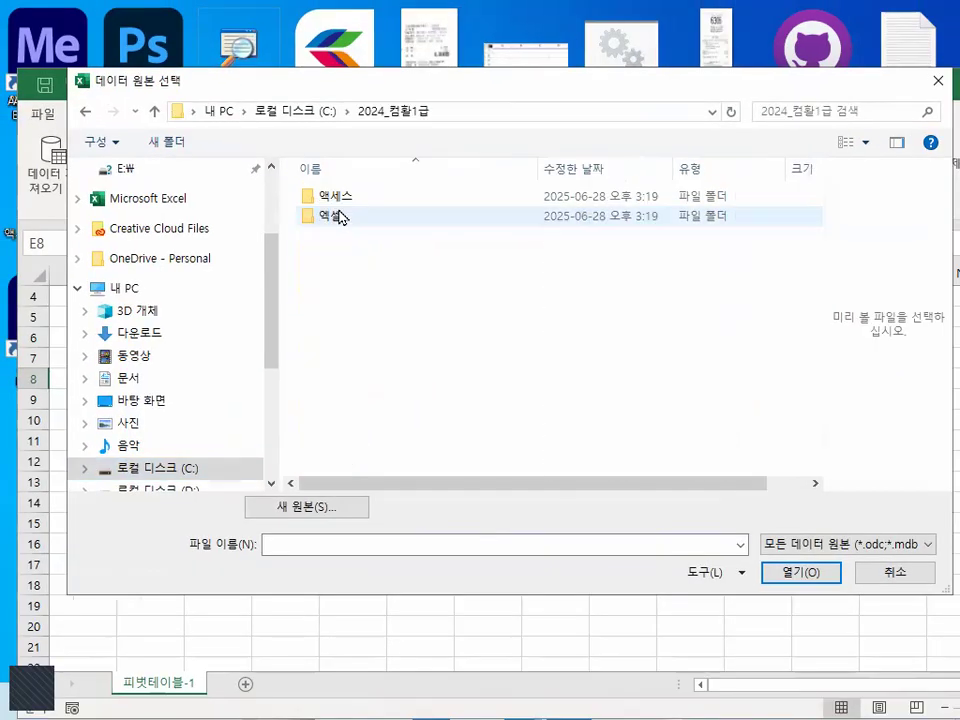
double_click(336, 215)
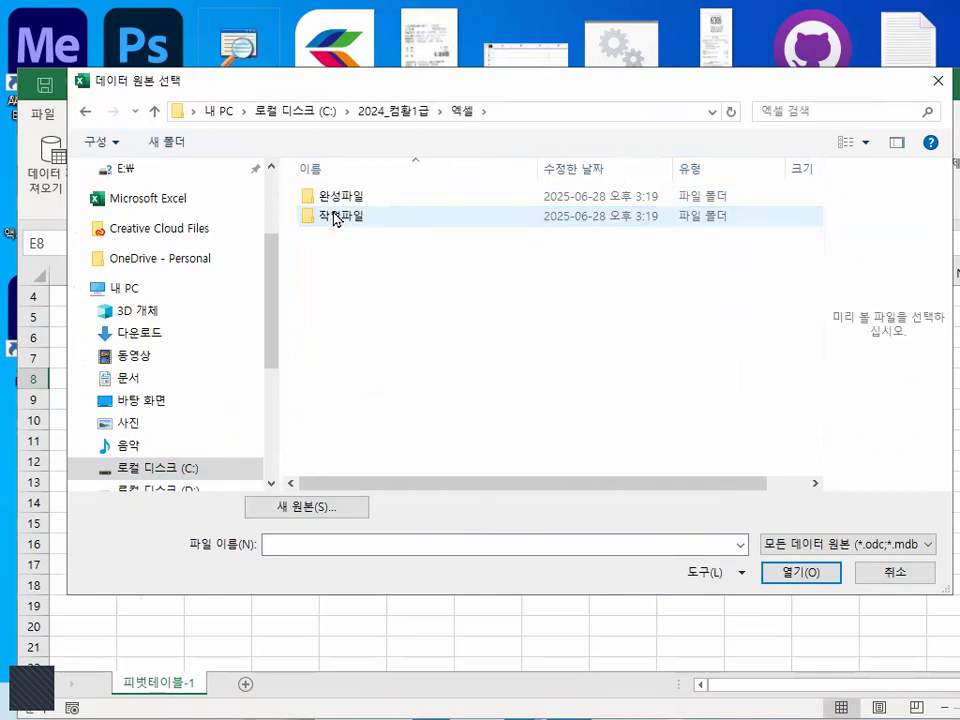
double_click(336, 215)
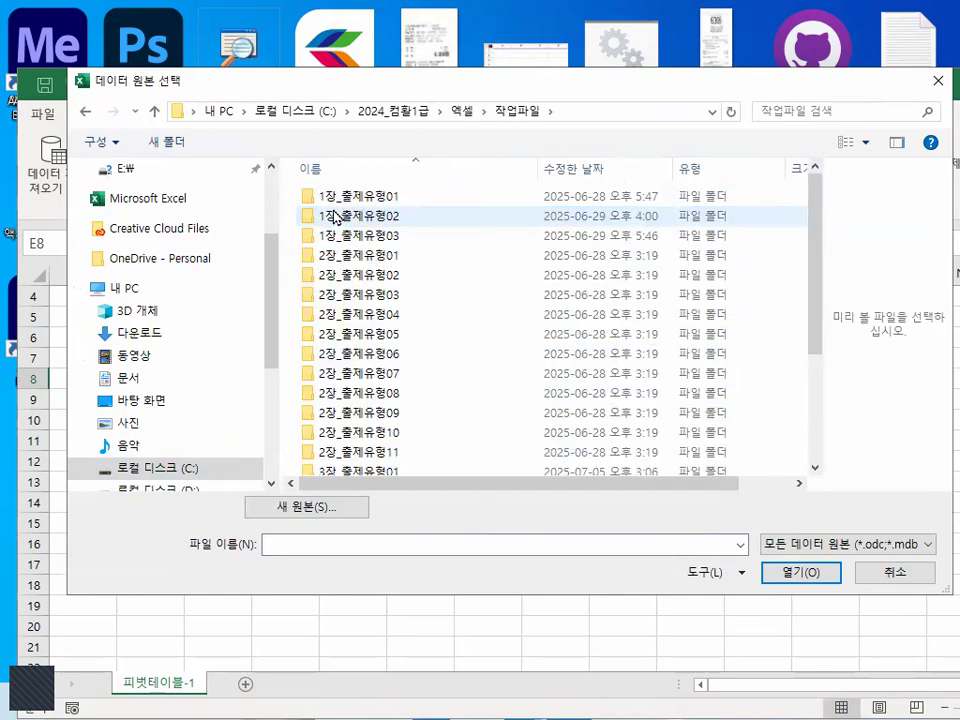
scroll(440, 368, "down", 3)
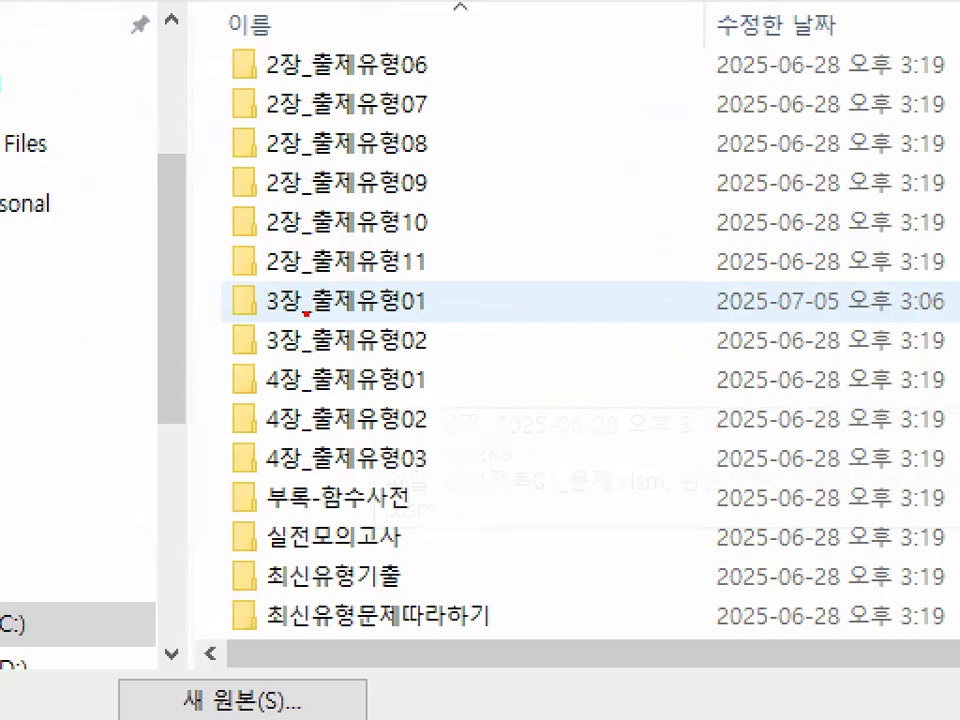
left_click_drag(244, 316, 450, 315)
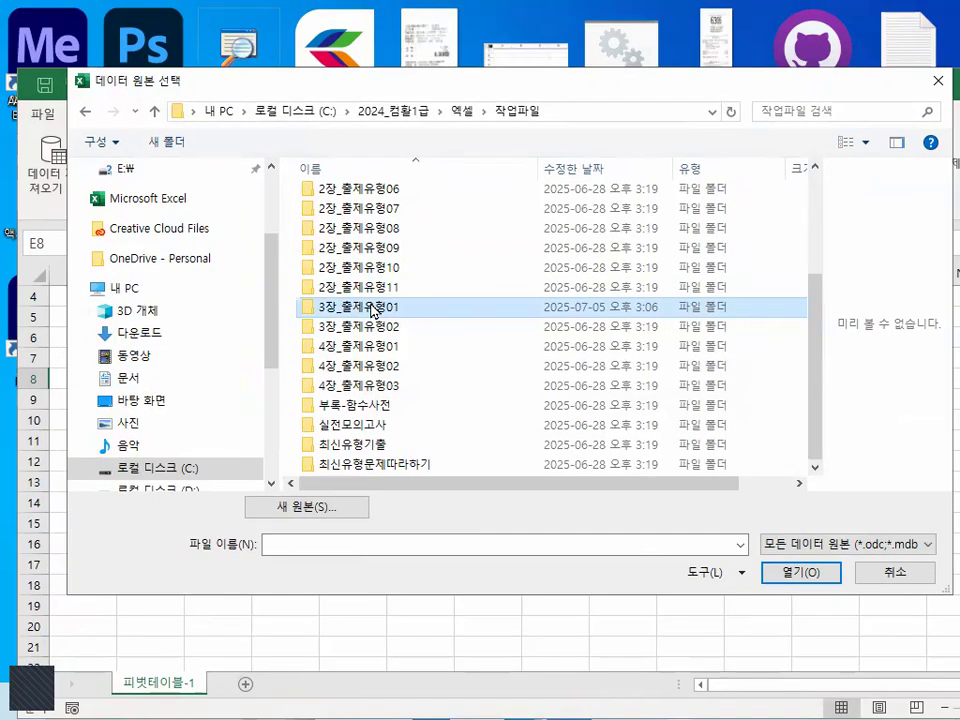
double_click(356, 300)
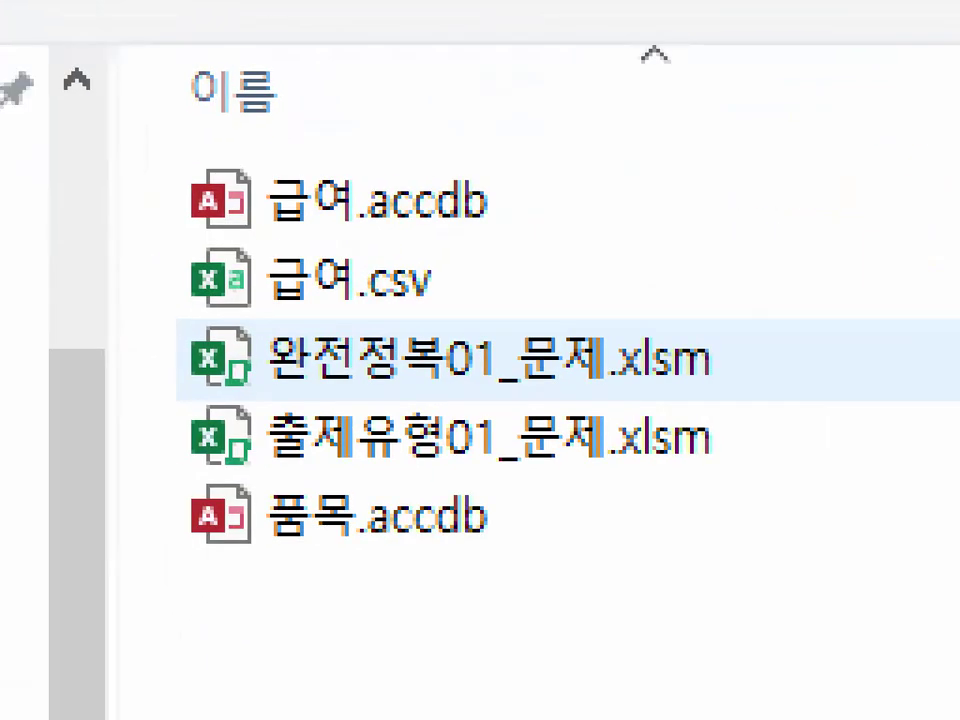
- Circle the Access file icon and underline 급여.accdb in red, clear the marks, and open 급여.accdb as the data source
mouse_move(246, 222)
left_mouse_down()
mouse_move(150, 235)
mouse_move(253, 160)
mouse_move(272, 243)
left_mouse_up()
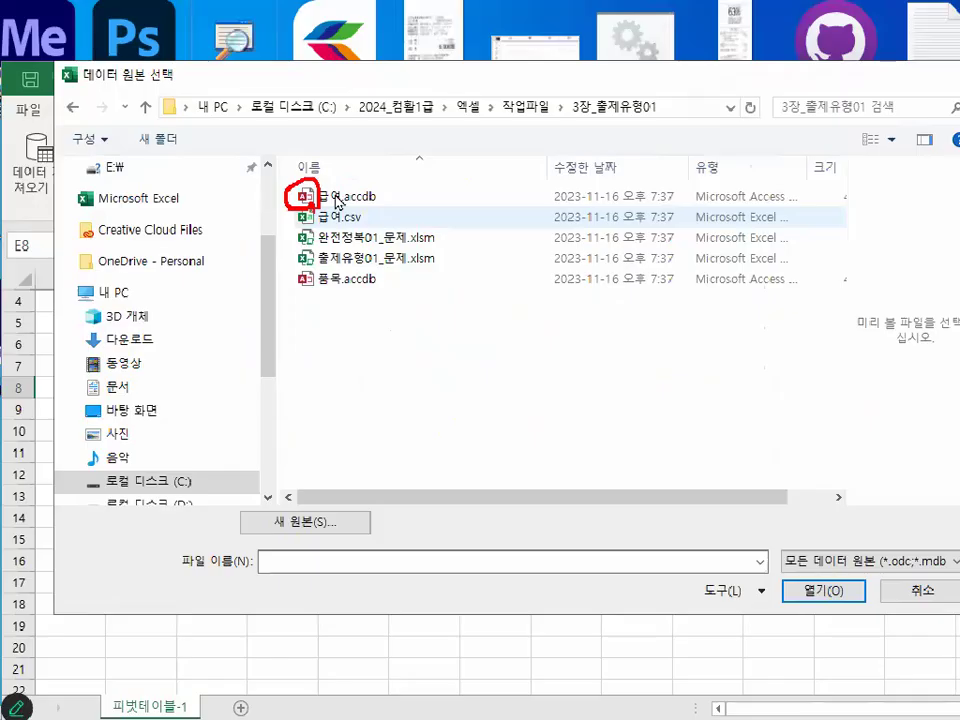
key("Escape")
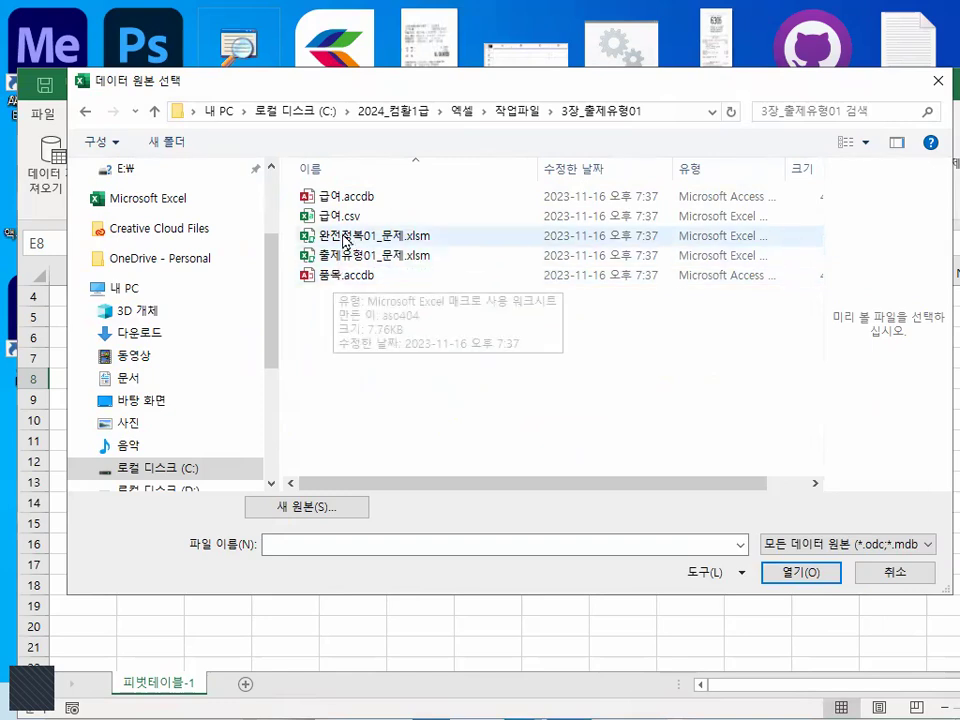
key("ctrl+1")
left_click(346, 197)
left_click_drag(261, 214, 405, 216)
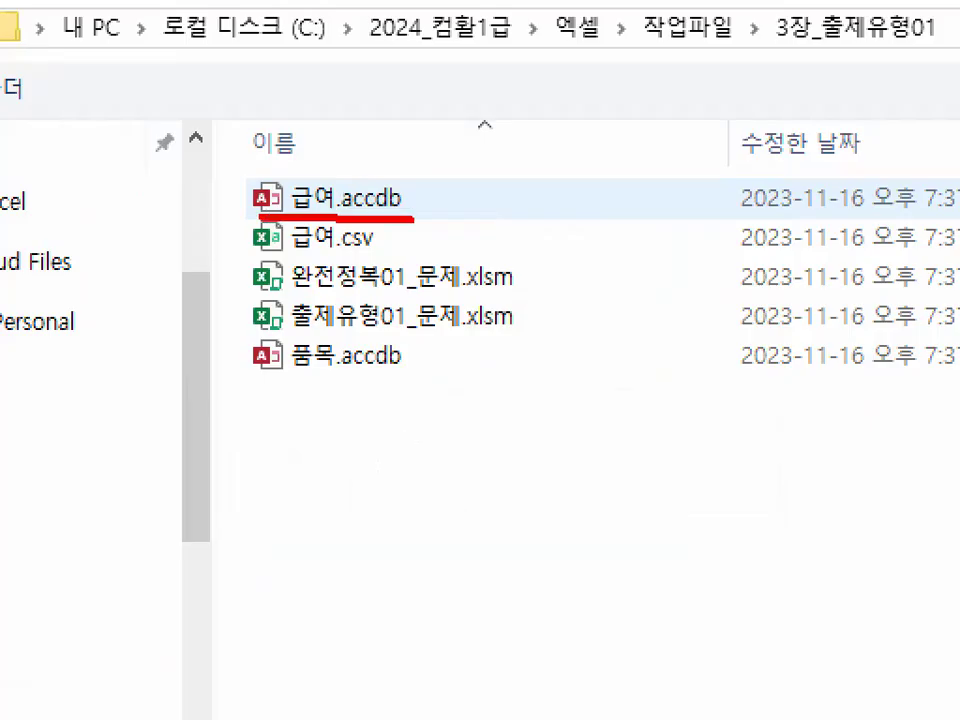
key("Escape")
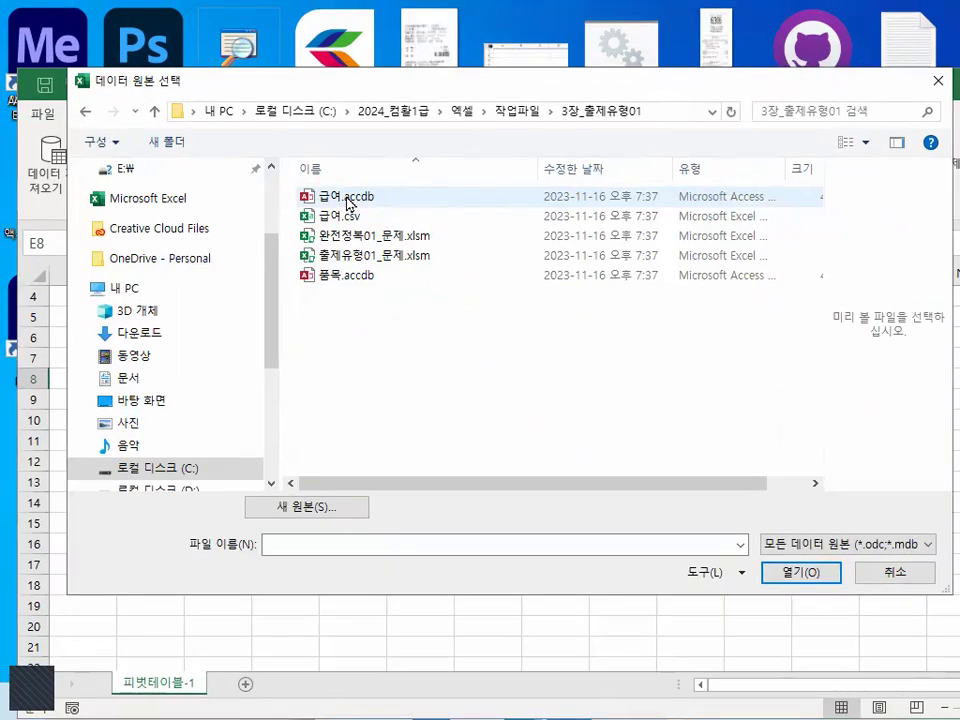
double_click(346, 197)
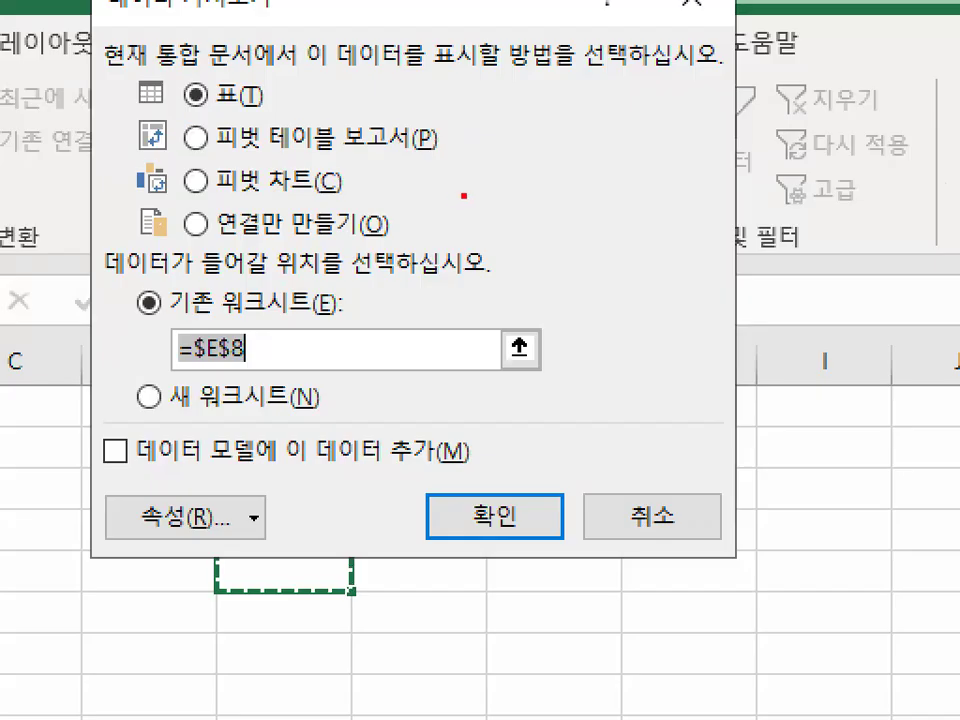
- Write and circle "1~7" in red over the 데이터 가져오기 dialog, and clear the marks
mouse_move(462, 50)
left_mouse_down()
mouse_move(462, 188)
mouse_move(570, 156)
left_mouse_up()
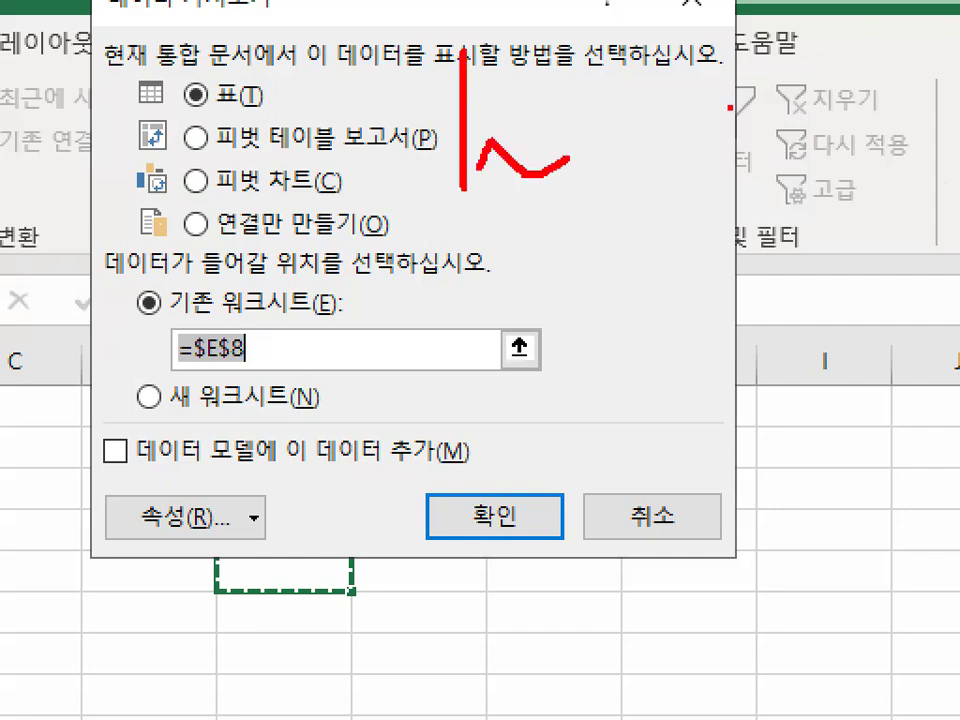
left_click_drag(601, 124, 692, 29)
mouse_move(805, 197)
left_mouse_down()
mouse_move(332, 219)
mouse_move(804, 217)
left_mouse_up()
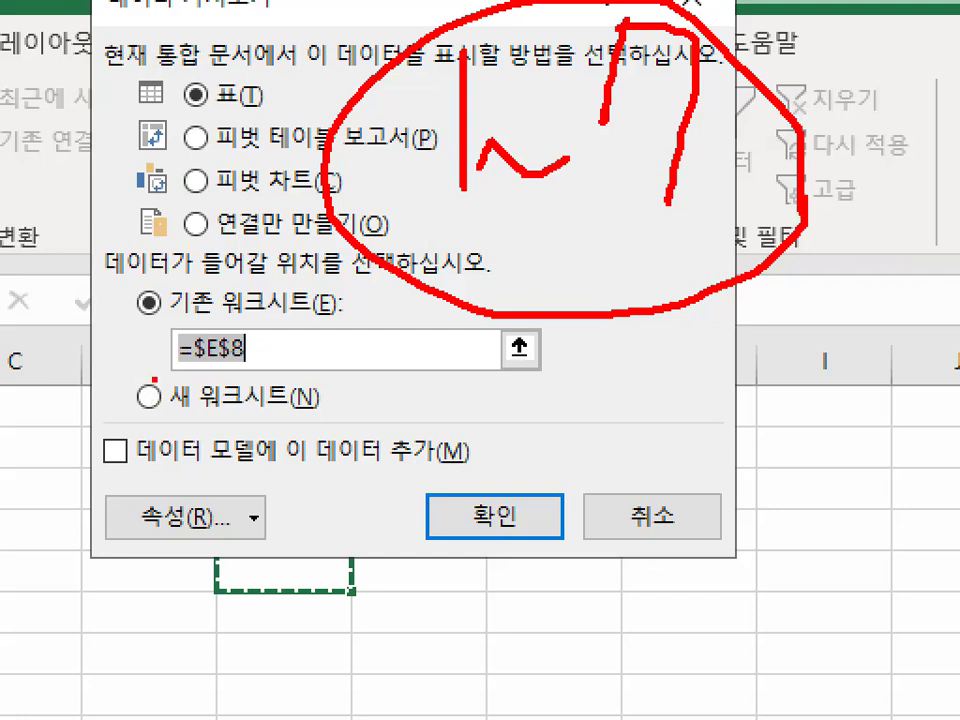
key("Escape")
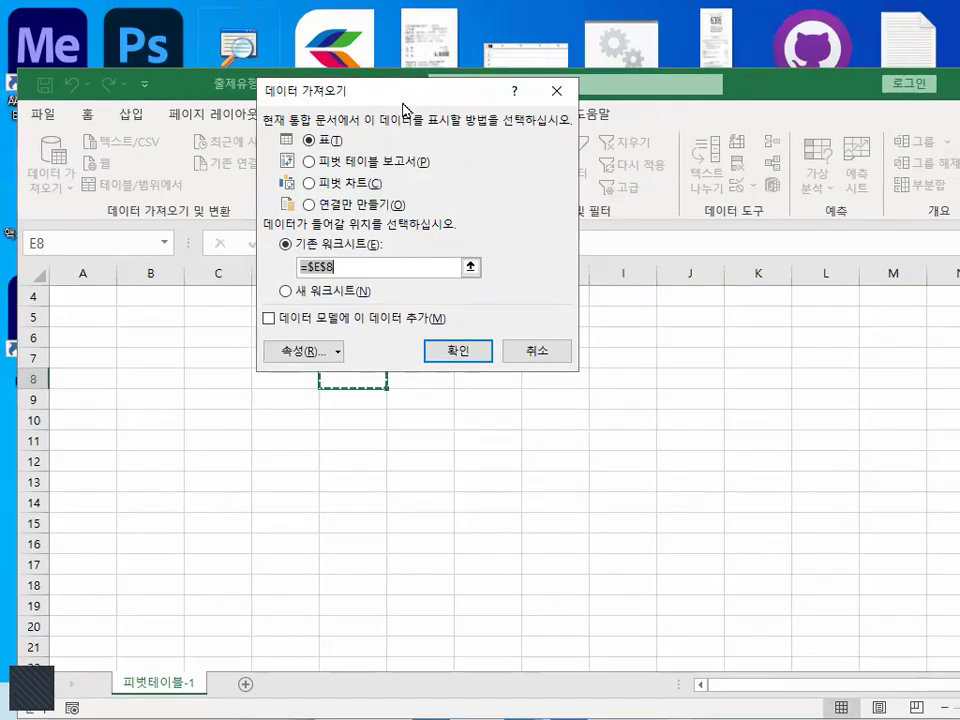
- Reposition the 데이터 가져오기 dialog, mark its title, "피벗 테이블 보고서" and the 표 option in red, and clear the marks
left_click_drag(398, 92, 458, 127)
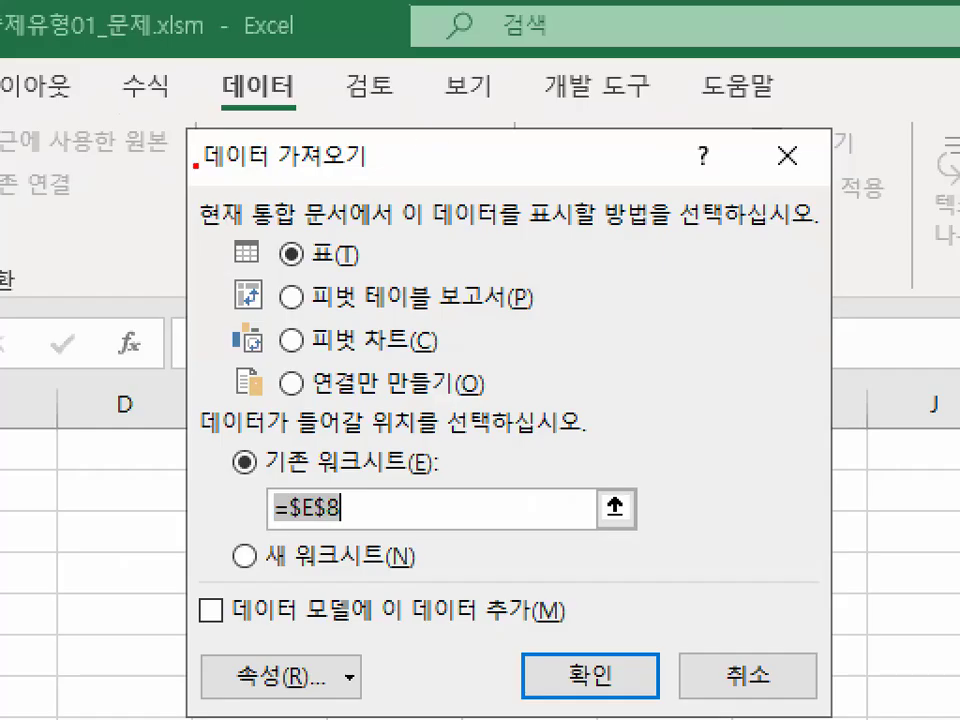
left_click_drag(195, 165, 364, 172)
mouse_move(300, 172)
left_mouse_down()
mouse_move(215, 160)
mouse_move(345, 172)
left_mouse_up()
left_click_drag(303, 311, 531, 311)
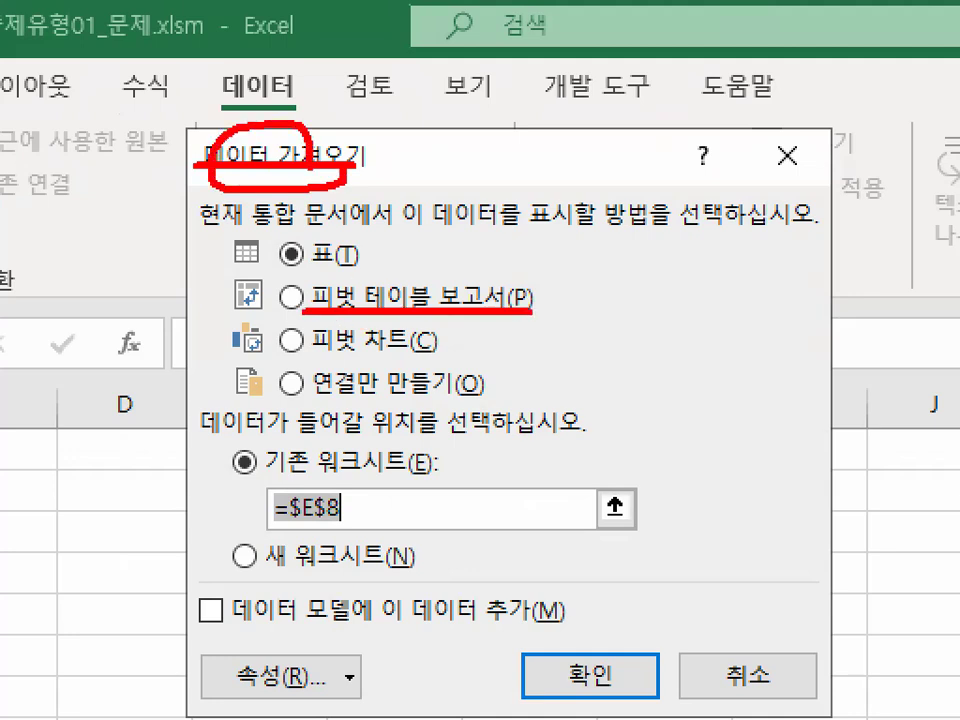
left_click_drag(300, 232, 305, 262)
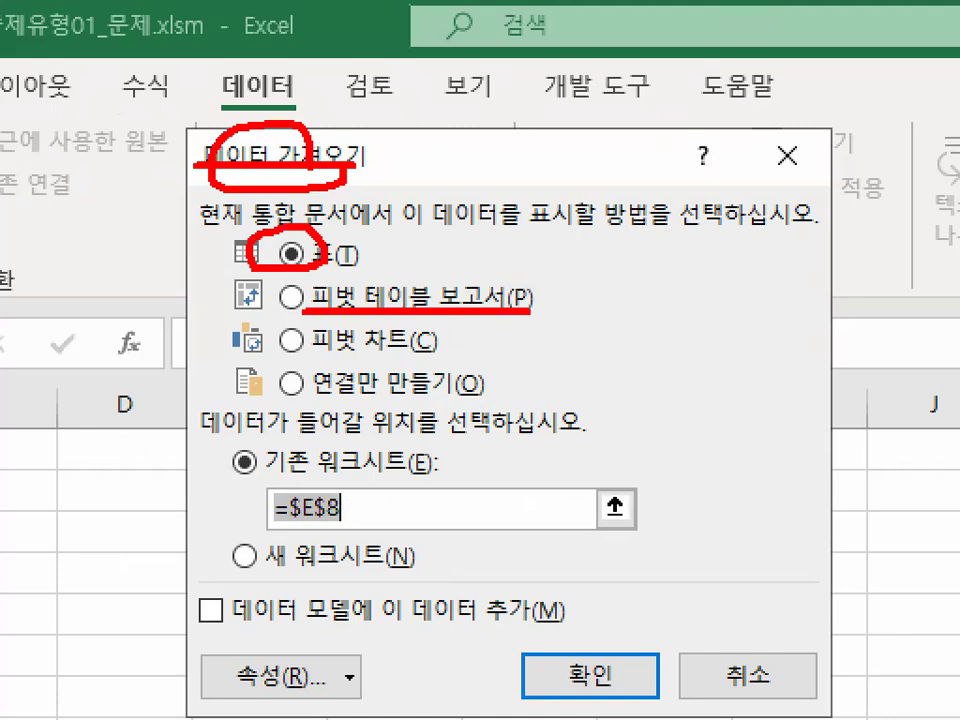
key("Escape")
- Underline "피벗 테이블 보고서" in red, clear the mark, and choose it as the way to display the data
key("ctrl+1")
left_click(408, 220)
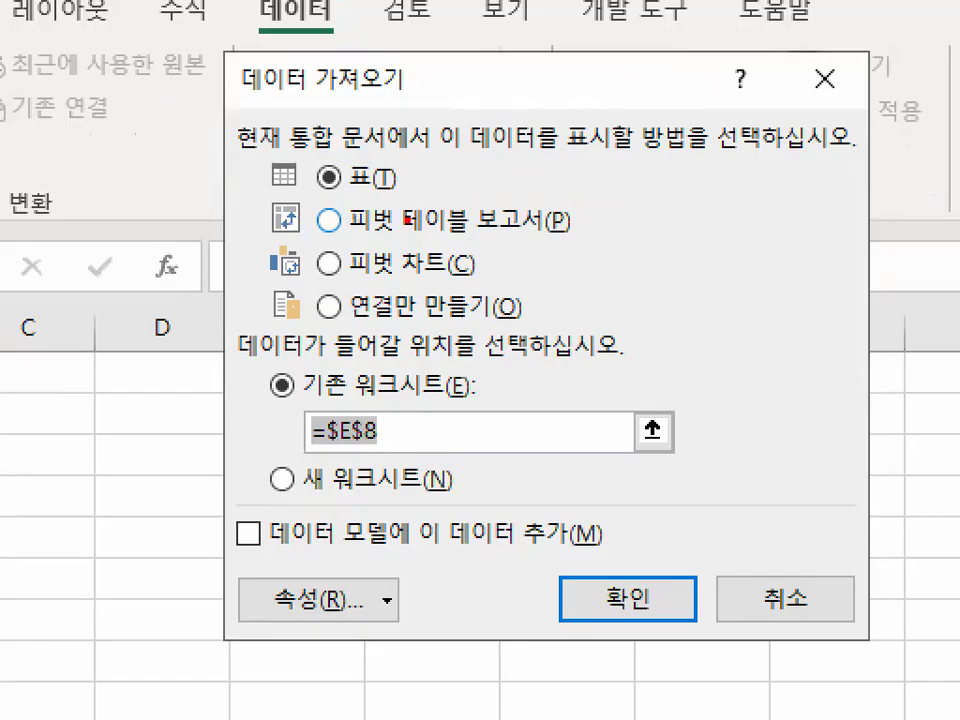
left_click_drag(330, 240, 572, 240)
key("Escape")
left_click(328, 221)
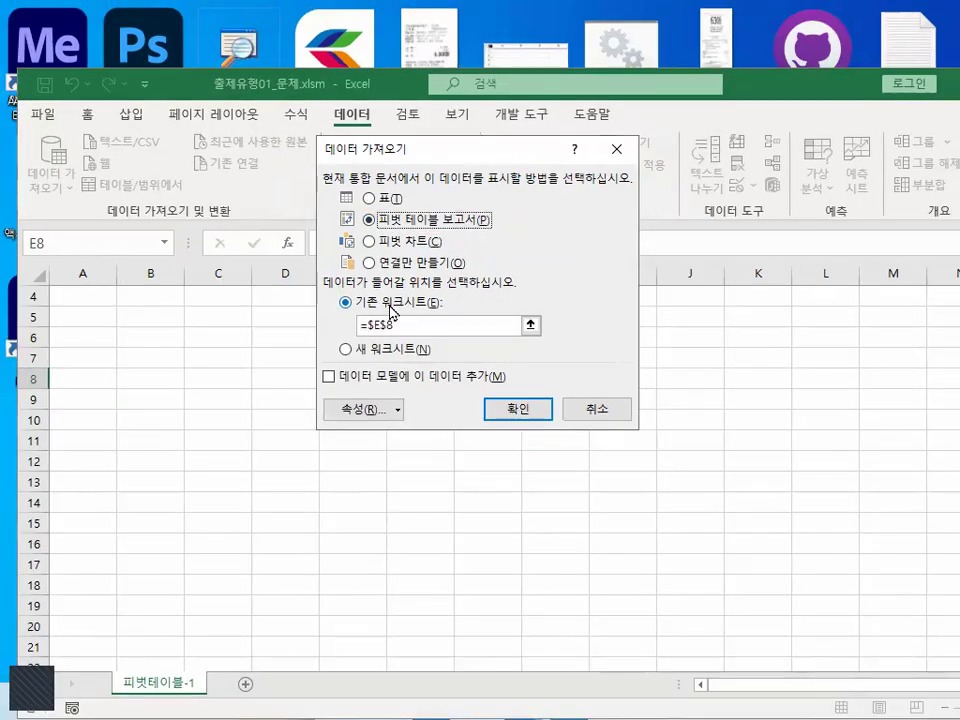
- Underline "데이터가 들어갈 위치" and mark the 피벗테이블-1 sheet name in red, clear the marks, and select the existing worksheet's cell reference
key("ctrl+1")
left_click(379, 291)
left_click_drag(90, 253, 577, 252)
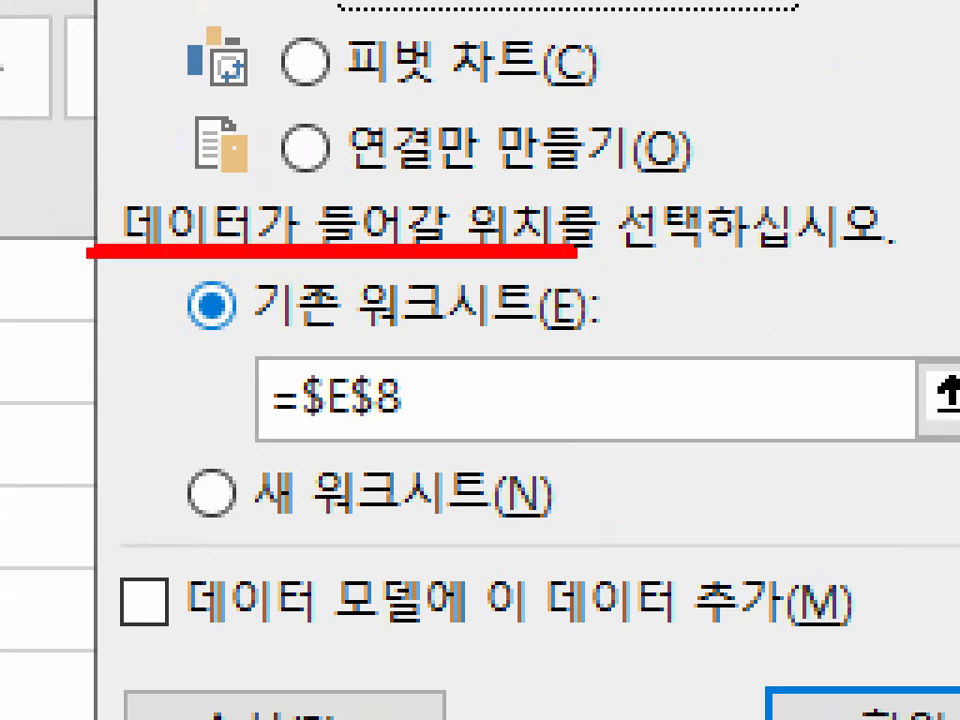
key("Escape")
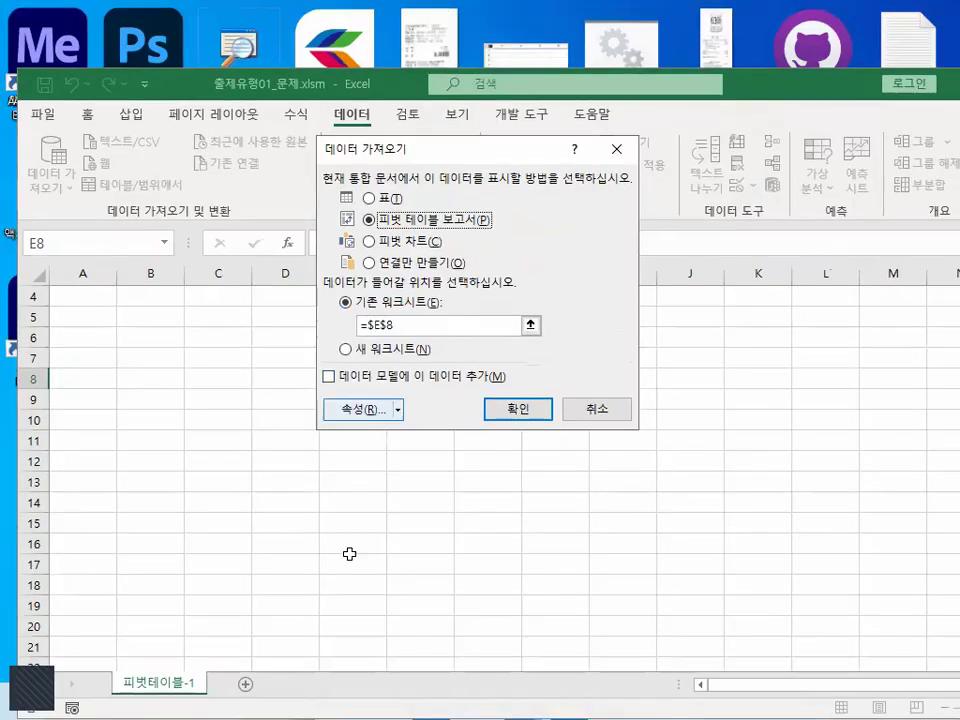
key("ctrl+1")
mouse_move(203, 702)
left_mouse_down()
mouse_move(153, 717)
mouse_move(207, 696)
left_mouse_up()
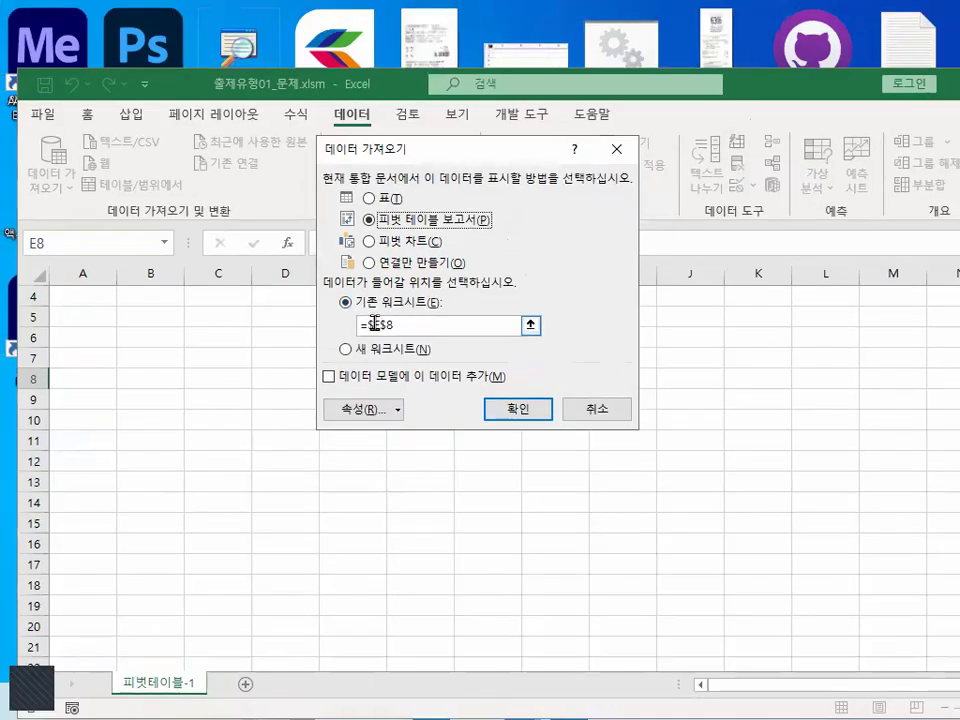
left_click_drag(403, 326, 332, 330)
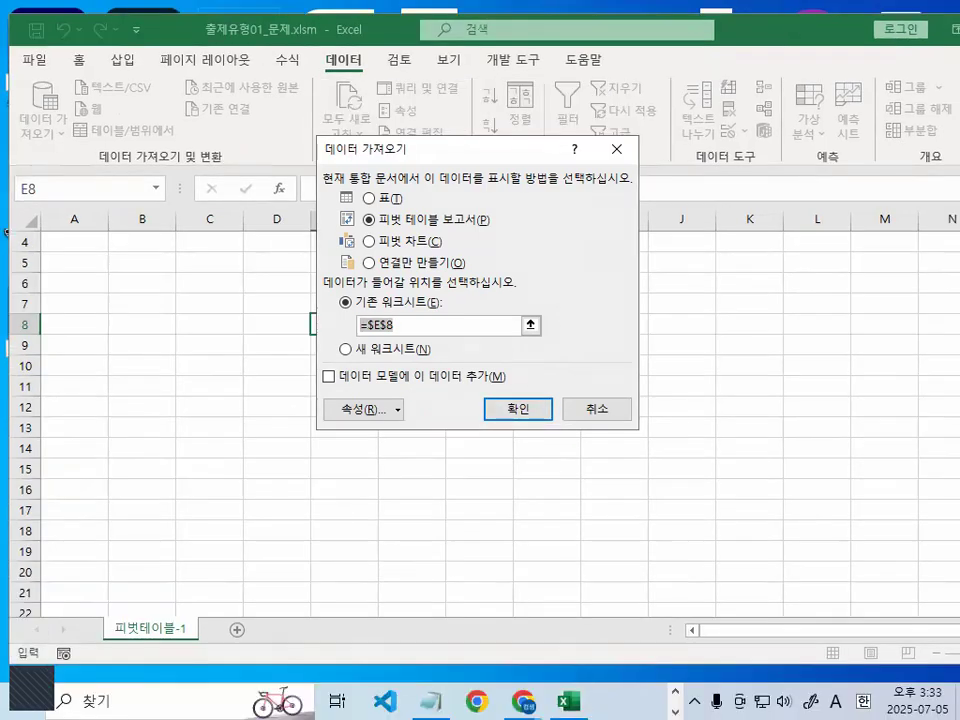
- Switch to the notes in 메모장 and underline and check off "1. 외부데이터 가져오기" in red
key("alt+Tab")
scroll(266, 316, "up", 4)
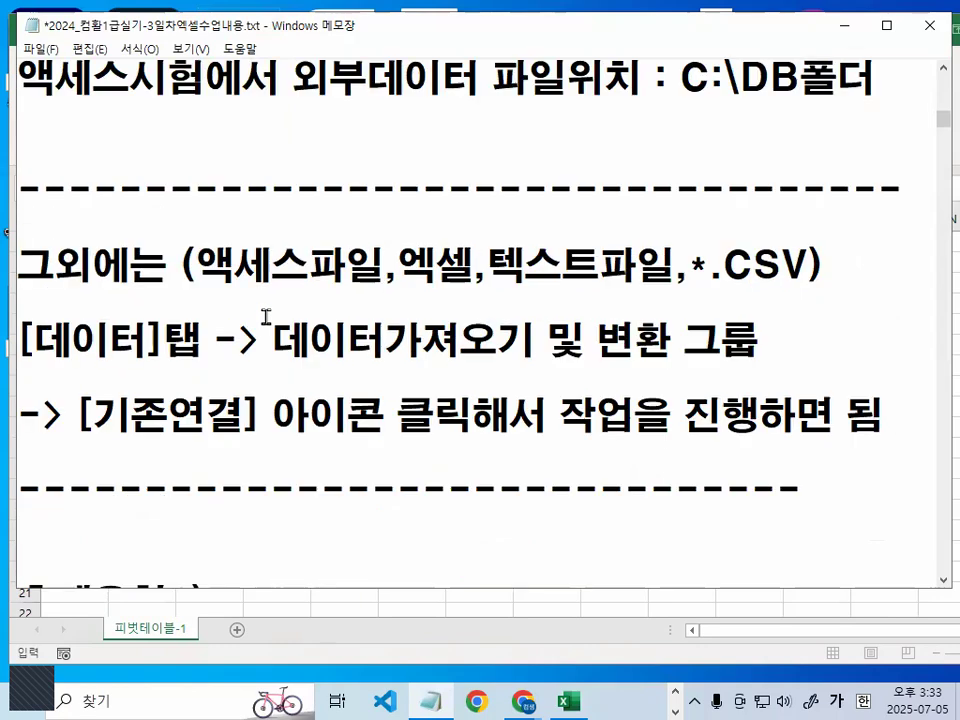
scroll(266, 316, "up", 8)
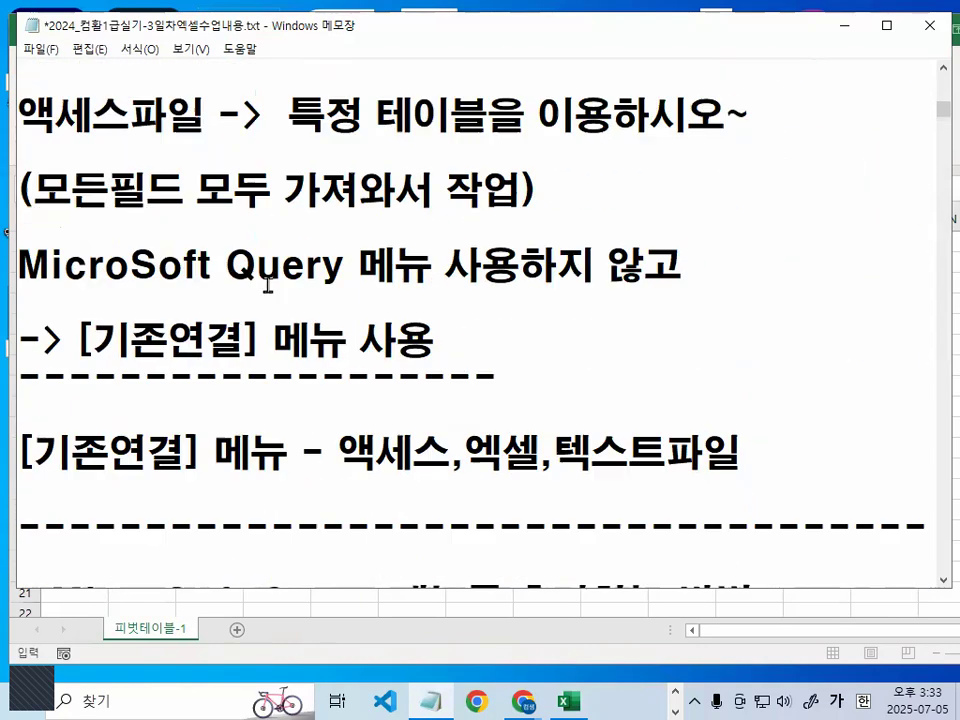
scroll(278, 265, "up", 10)
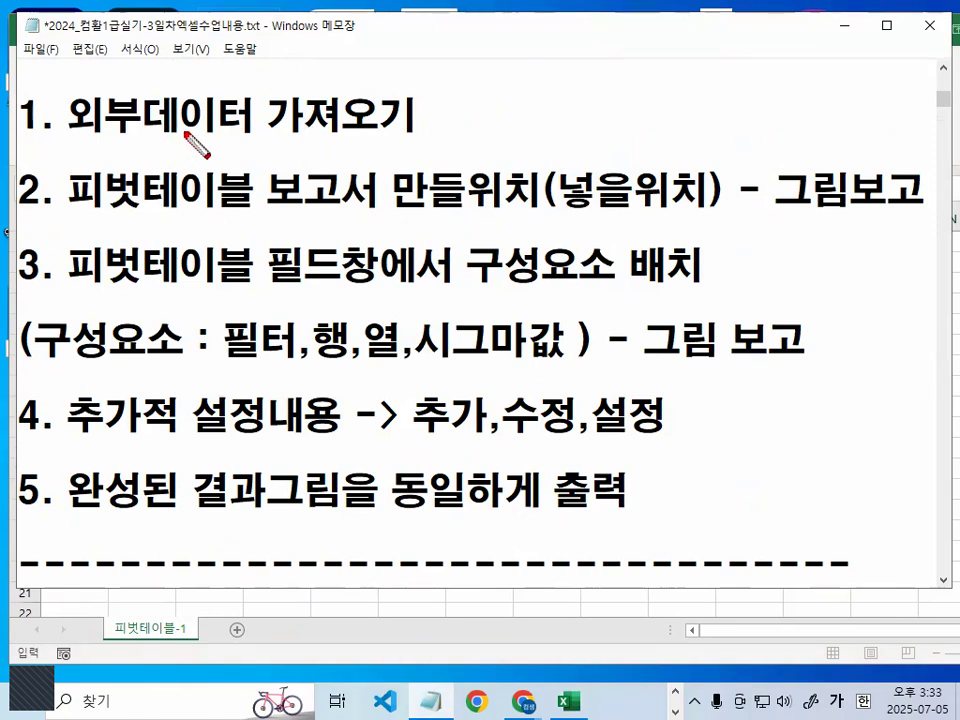
left_click_drag(72, 134, 406, 132)
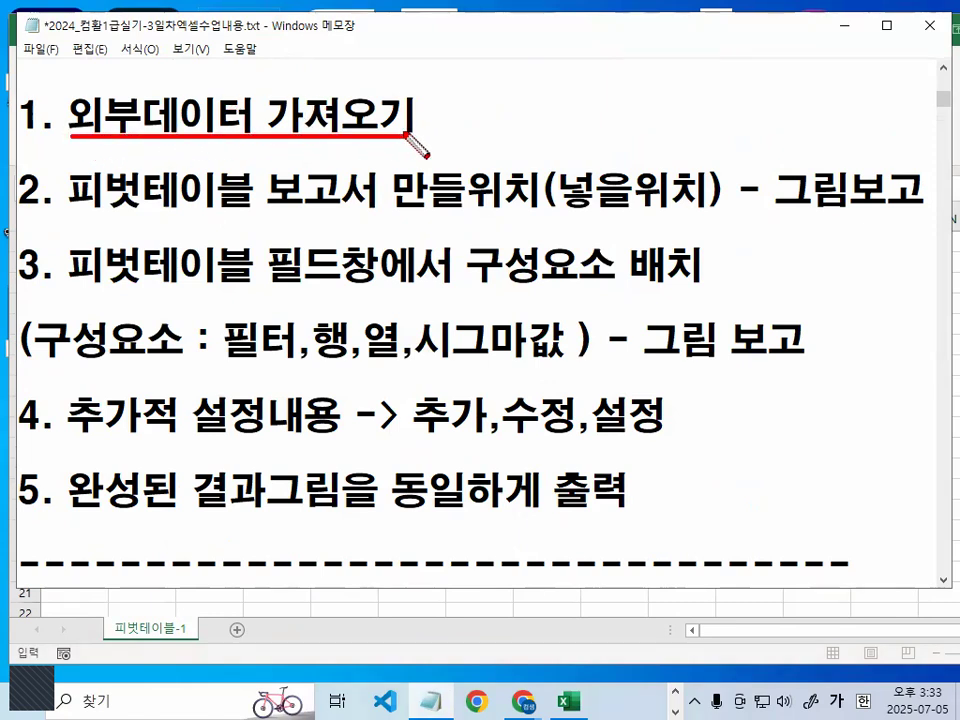
left_click_drag(396, 2, 350, 63)
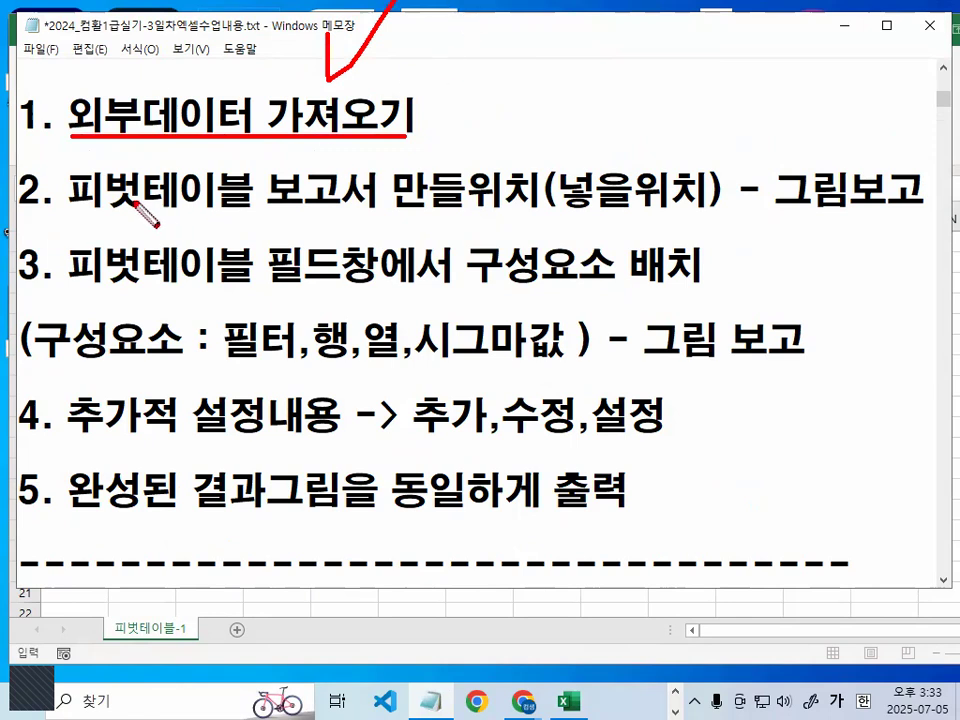
- Underline "피벗테이블 보고서 만들위치" in item 2, circle "넣을위치" and "그림보고", and check off the location in red
left_click_drag(60, 210, 535, 210)
mouse_move(560, 142)
left_mouse_down()
mouse_move(562, 208)
mouse_move(645, 140)
left_mouse_up()
mouse_move(932, 208)
left_mouse_down()
mouse_move(800, 248)
mouse_move(745, 150)
mouse_move(918, 162)
left_mouse_up()
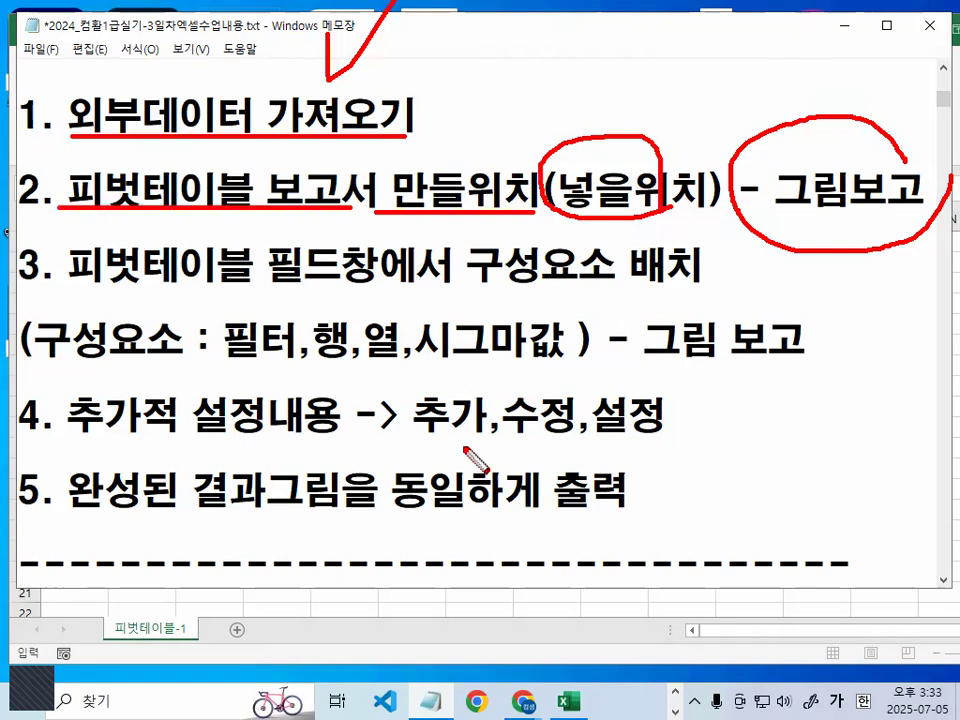
left_click_drag(582, 148, 694, 70)
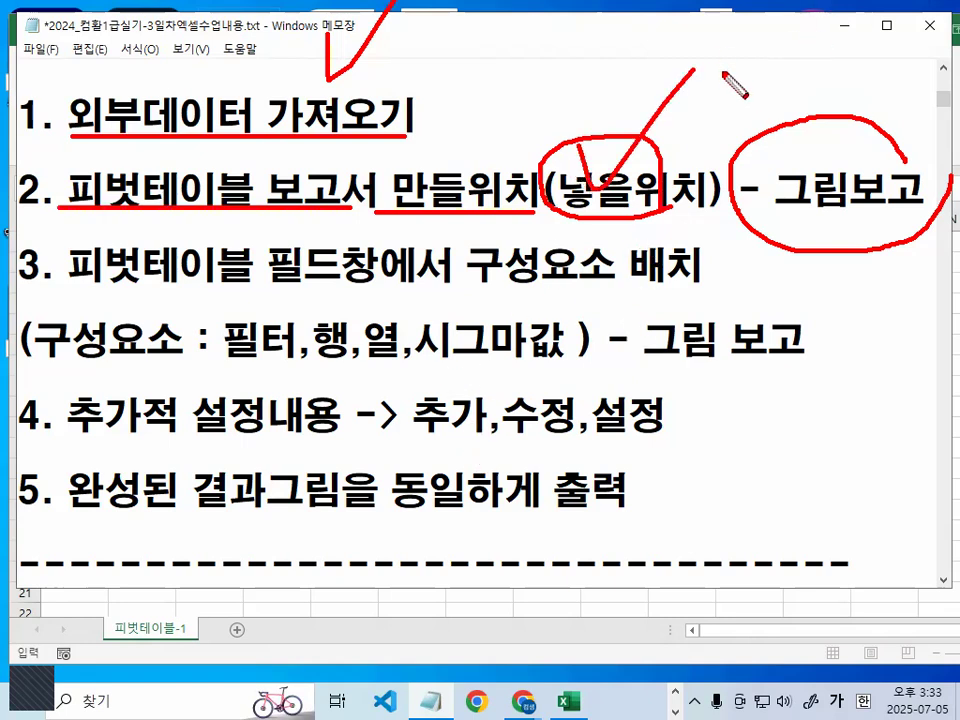
- Clear the red marks, minimize the notes, and set cell B2 of the 피벗테이블-1 sheet as the data location
key("Escape")
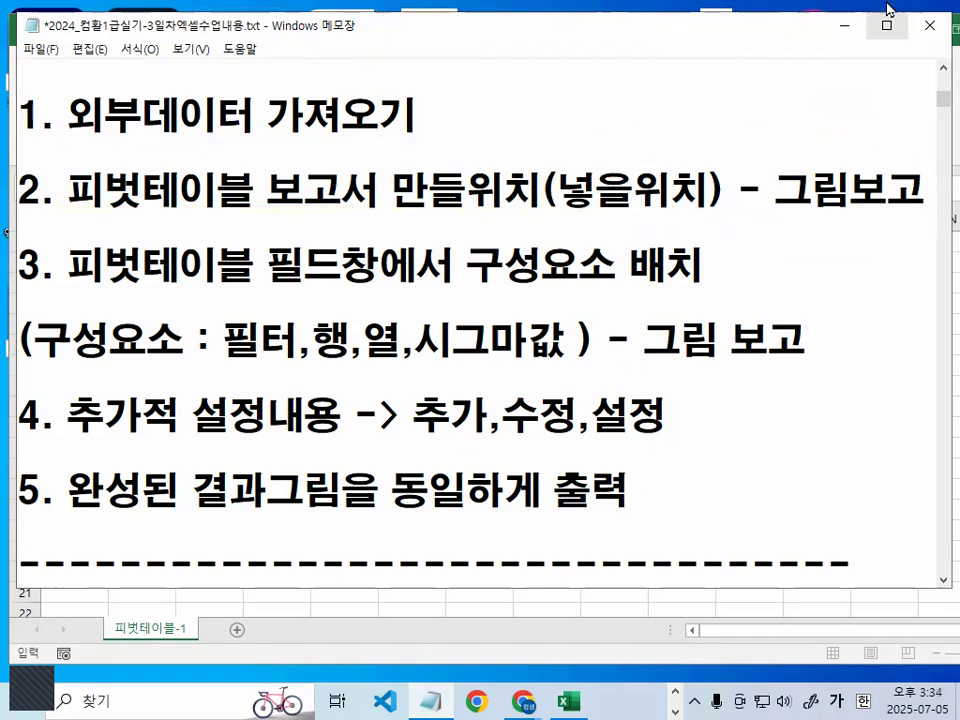
left_click(845, 34)
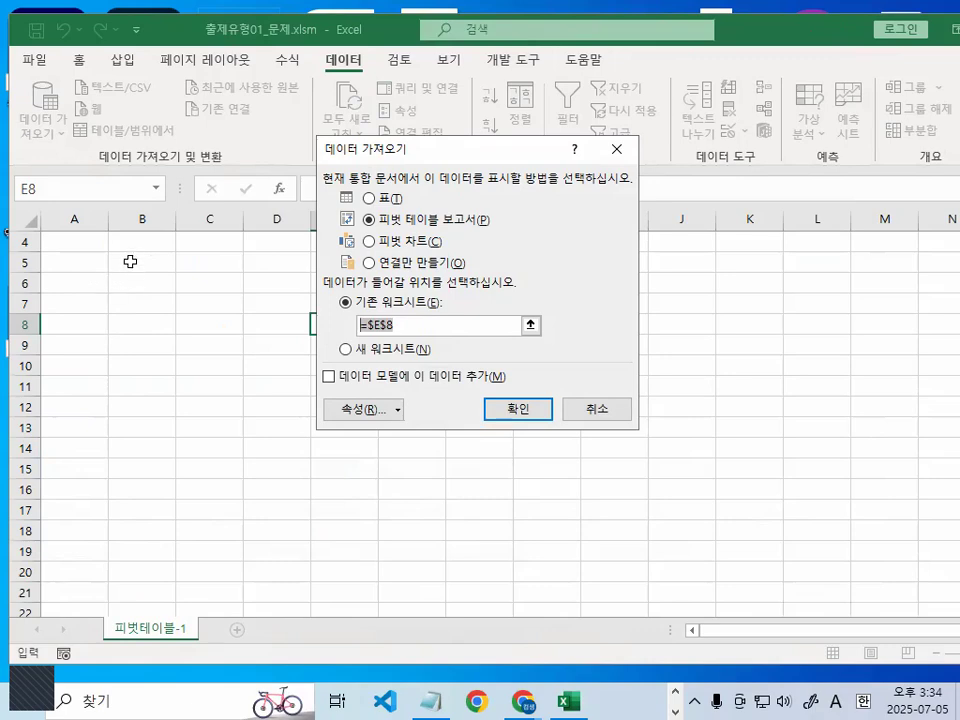
scroll(157, 278, "up", 1)
left_click(145, 260)
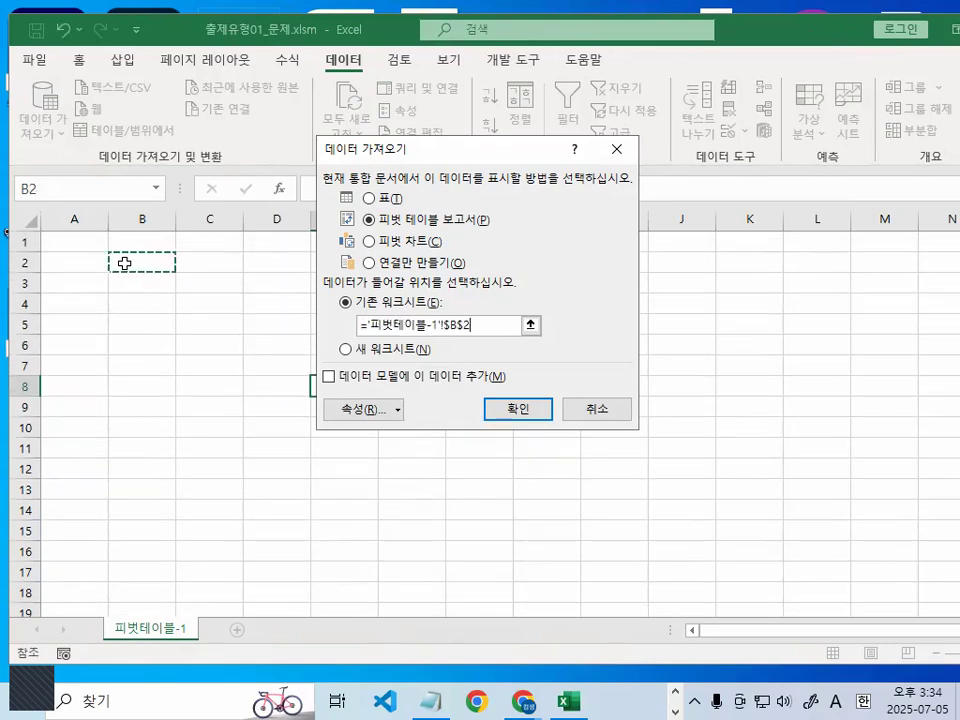
- Circle cell B2 and the location reference ='피벗테이블-1'!$B$2 in red, and confirm the import as a pivot table report
mouse_move(197, 249)
left_mouse_down()
mouse_move(100, 275)
mouse_move(200, 258)
left_mouse_up()
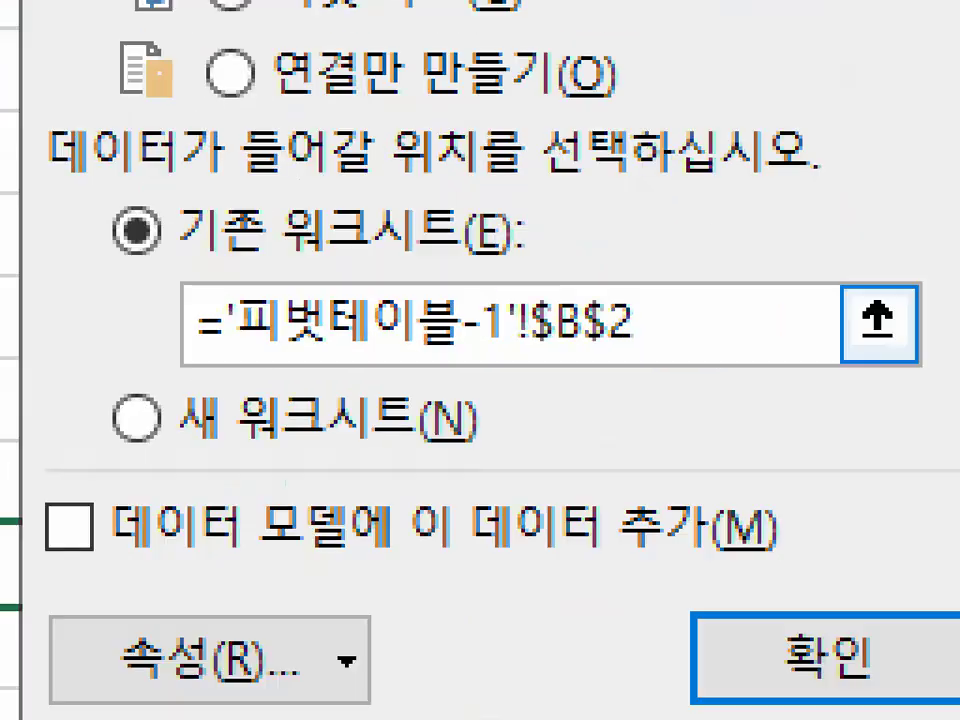
mouse_move(775, 318)
left_mouse_down()
mouse_move(64, 388)
mouse_move(603, 282)
left_mouse_up()
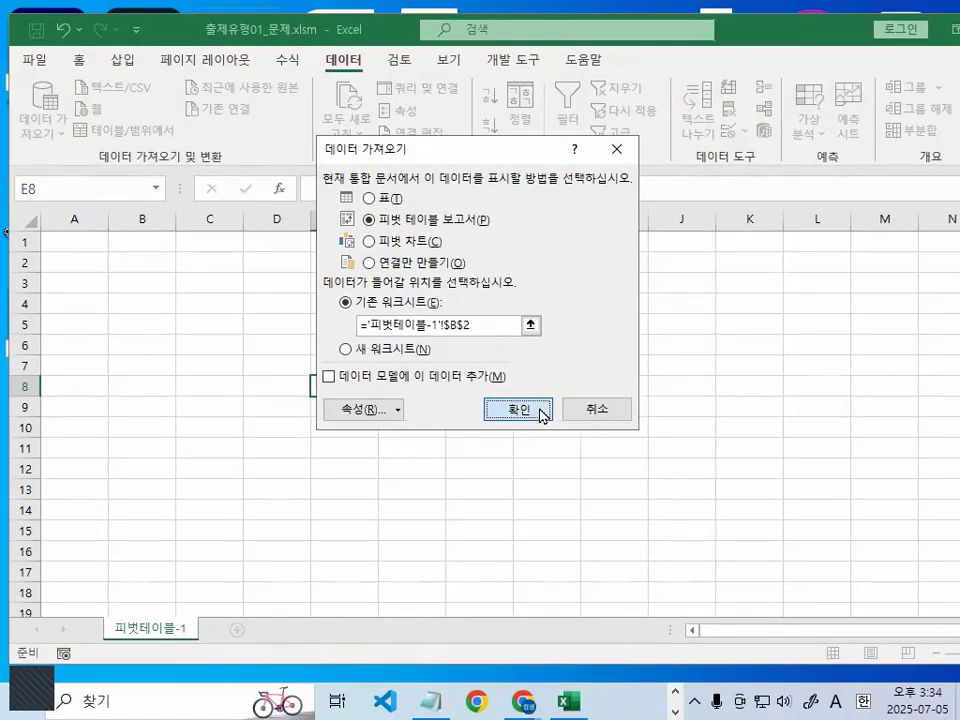
left_click(780, 658)
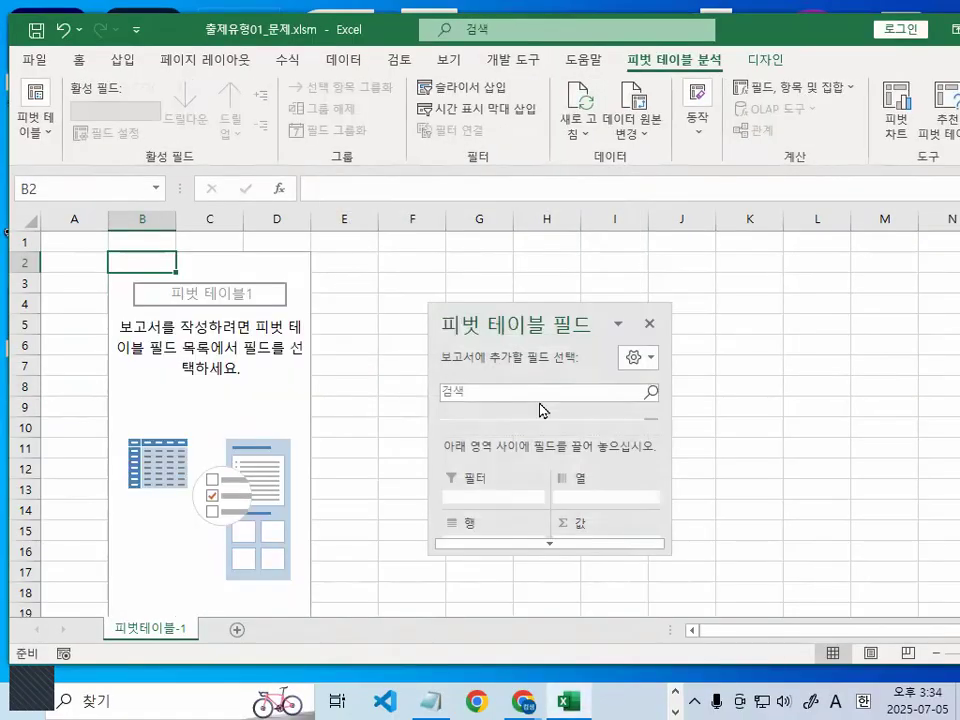
- Move the floating 피벗 테이블 필드 pane up beside the empty pivot table, mark its lower edge in red, and clear the mark
mouse_move(542, 306)
left_mouse_down()
mouse_move(553, 229)
mouse_move(549, 240)
mouse_move(696, 189)
mouse_move(830, 209)
mouse_move(428, 158)
left_mouse_up()
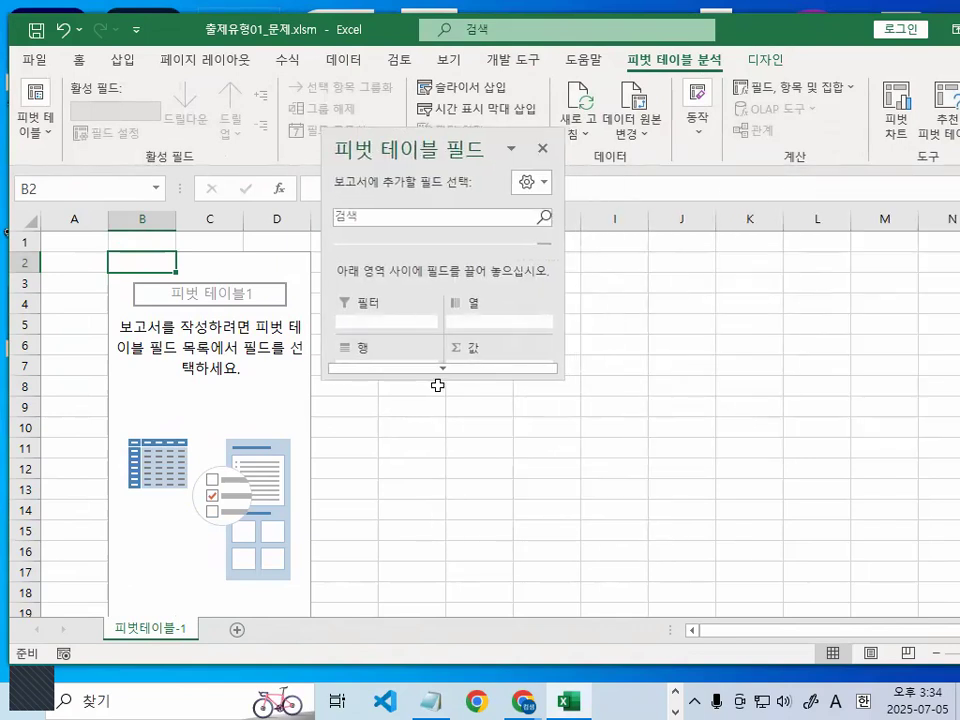
key("ctrl+1")
left_click(437, 386)
left_click_drag(649, 368, 528, 523)
key("Escape")
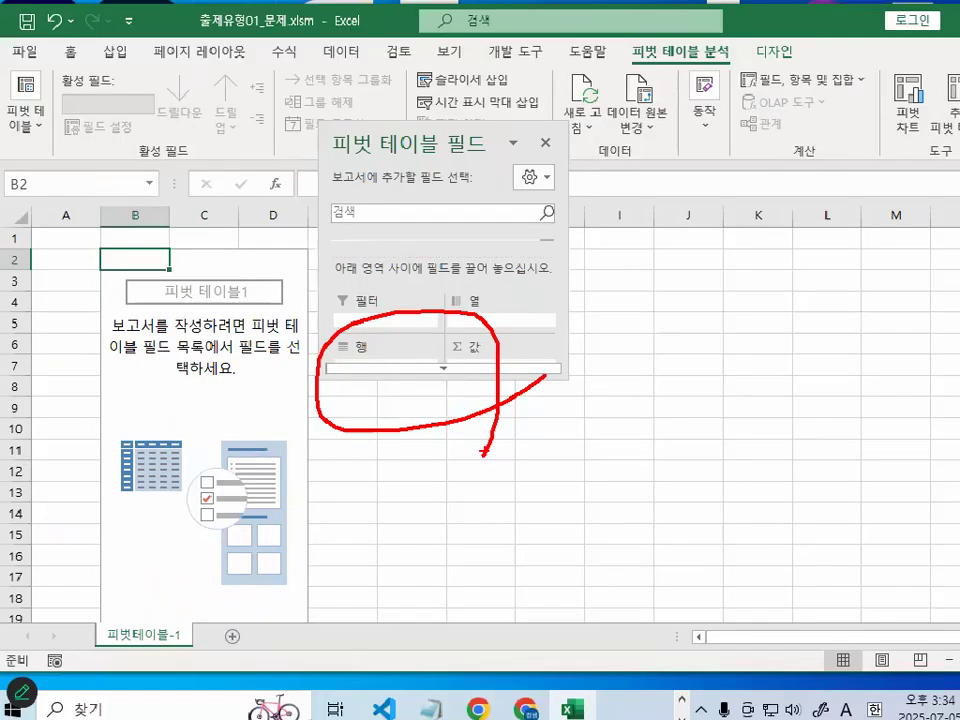
- Move the 피벗 테이블 필드 pane further up, circle its resizing corner in red with an arrow, and clear the marks
left_click_drag(448, 150, 422, 92)
key("ctrl+1")
mouse_move(556, 311)
left_mouse_down()
mouse_move(539, 336)
mouse_move(545, 294)
mouse_move(557, 320)
mouse_move(603, 238)
mouse_move(537, 188)
mouse_move(441, 292)
mouse_move(604, 238)
left_mouse_up()
mouse_move(322, 290)
left_mouse_down()
mouse_move(318, 212)
mouse_move(372, 231)
mouse_move(439, 364)
mouse_move(408, 380)
mouse_move(482, 266)
left_mouse_up()
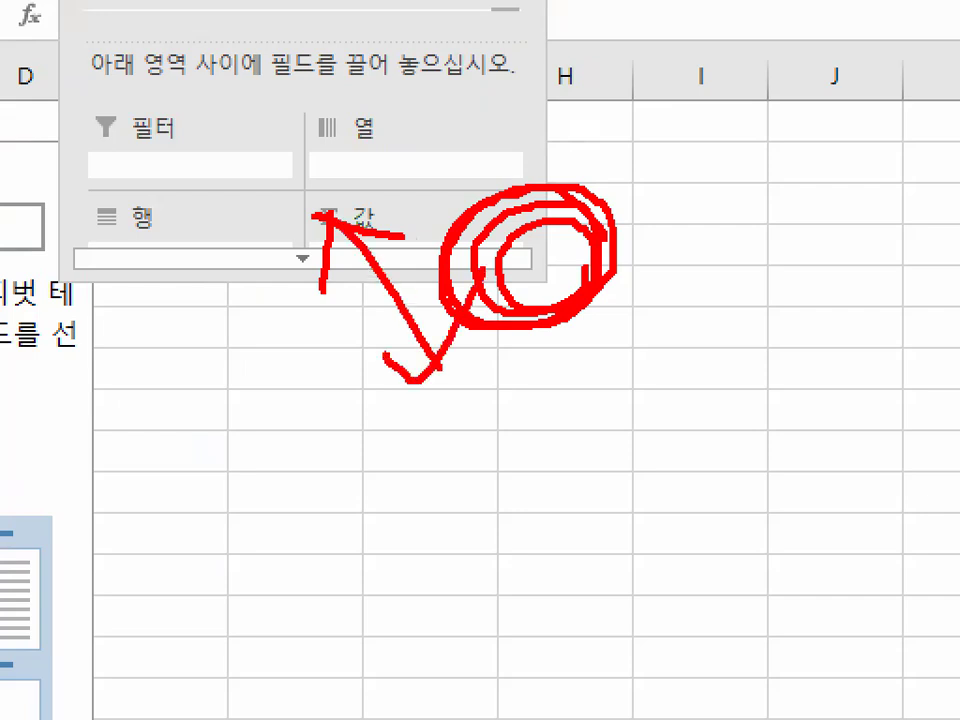
key("Escape")
- Enlarge the 피벗 테이블 필드 pane until the field list and all four areas fit, and reposition it over the sheet
mouse_move(531, 315)
left_mouse_down()
mouse_move(857, 606)
mouse_move(521, 343)
mouse_move(959, 603)
mouse_move(660, 407)
mouse_move(591, 328)
mouse_move(585, 339)
left_mouse_up()
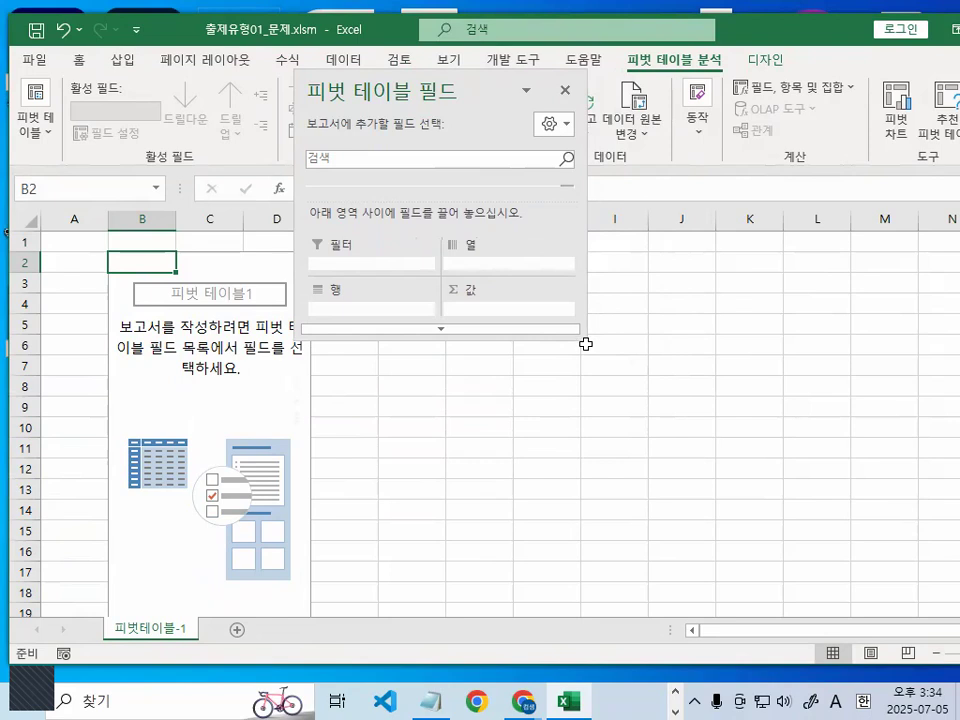
left_click_drag(472, 91, 272, 97)
left_click_drag(439, 338, 841, 586)
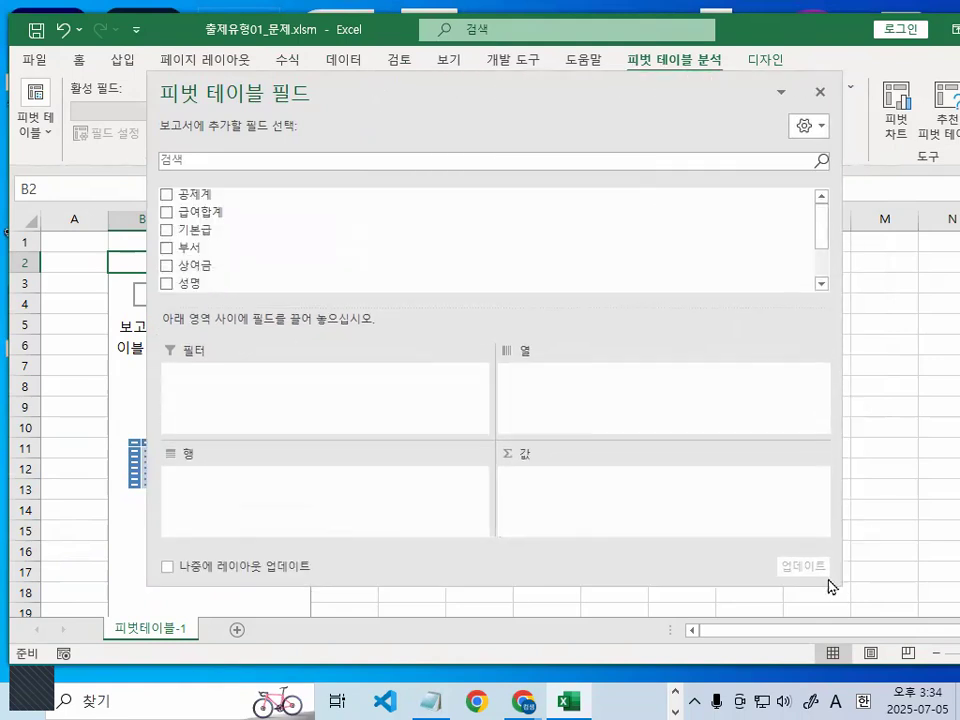
left_click_drag(504, 92, 558, 67)
- Circle the 필터, 행, 열 and 값 areas of the field pane in red, and clear the mark
key("ctrl+1")
mouse_move(928, 304)
left_mouse_down()
mouse_move(586, 56)
mouse_move(887, 634)
left_mouse_up()
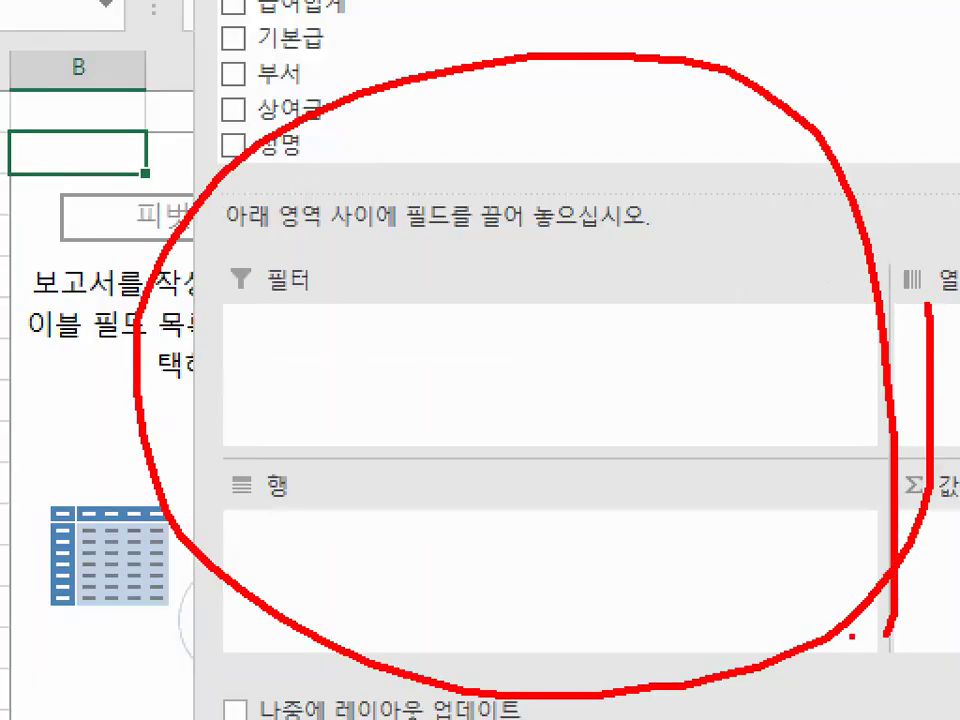
key("Escape")
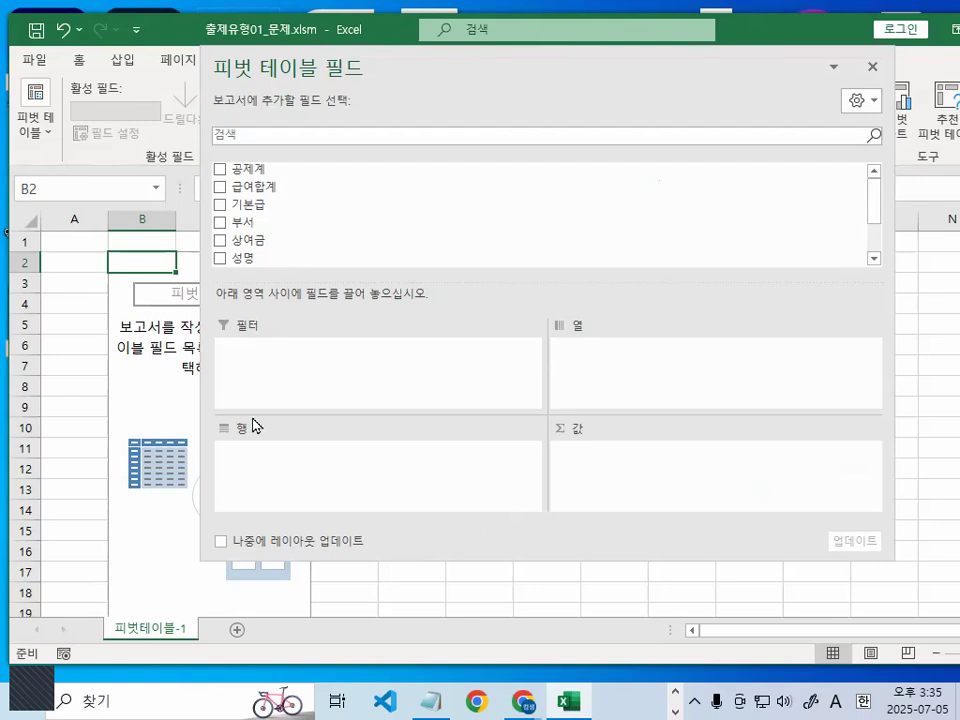
- Draw a vertical red line down column B, circle the 행 area label in red, and clear the marks
key("ctrl+2")
left_click_drag(134, 247, 135, 534)
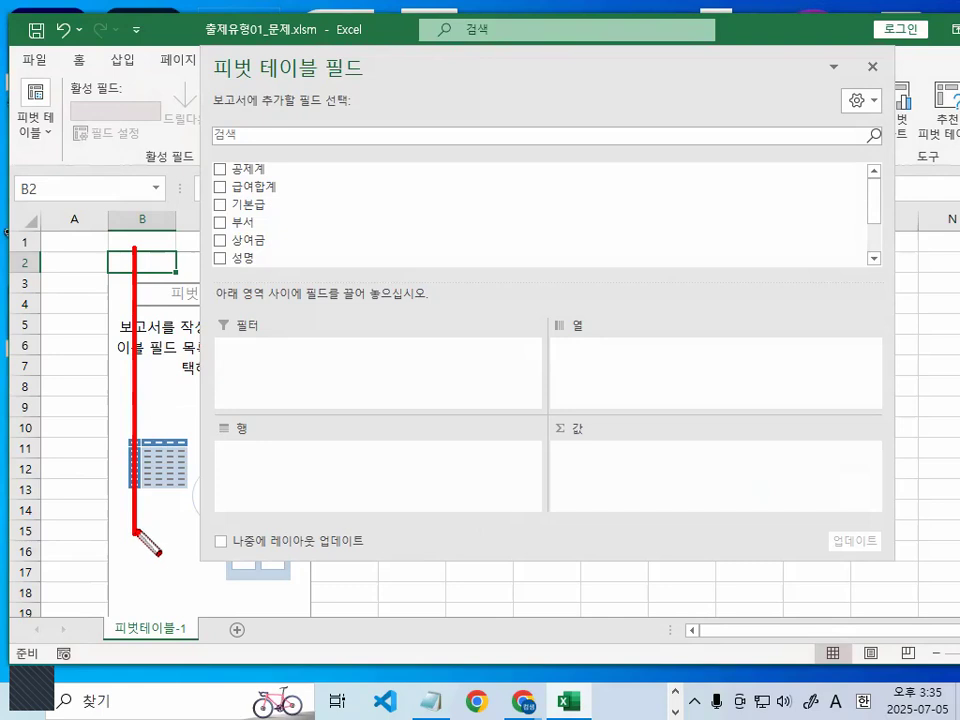
mouse_move(283, 472)
left_mouse_down()
mouse_move(246, 407)
mouse_move(287, 470)
left_mouse_up()
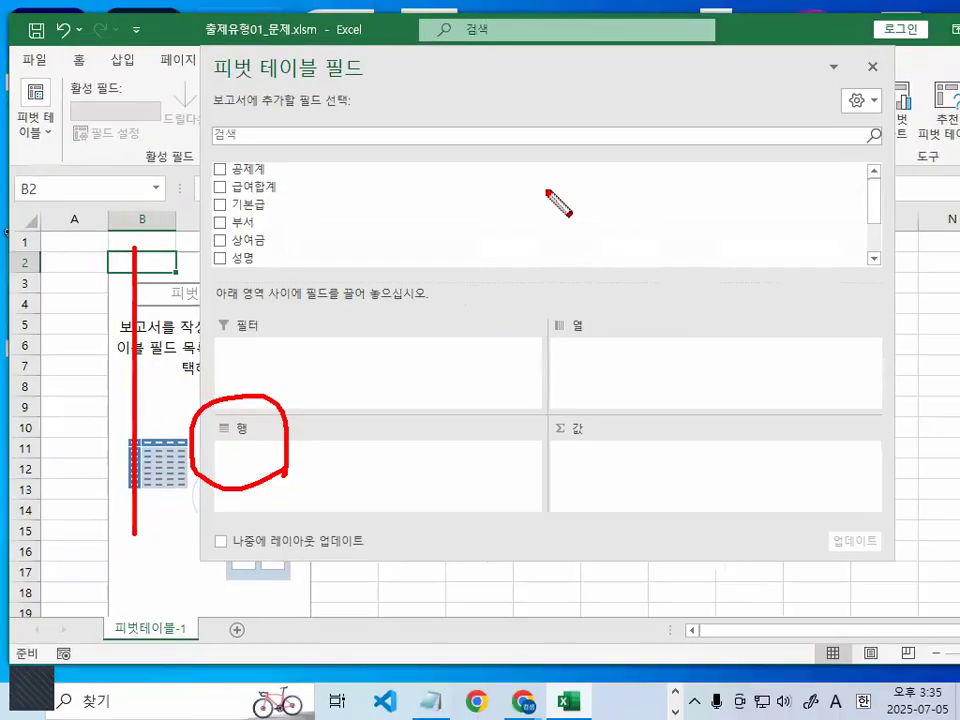
key("Escape")
- Bring 직급 into view in the field list, mark it and the "아래 영역 사이에 필드를 끌어" instruction in red, and clear the marks
left_click_drag(872, 215, 872, 242)
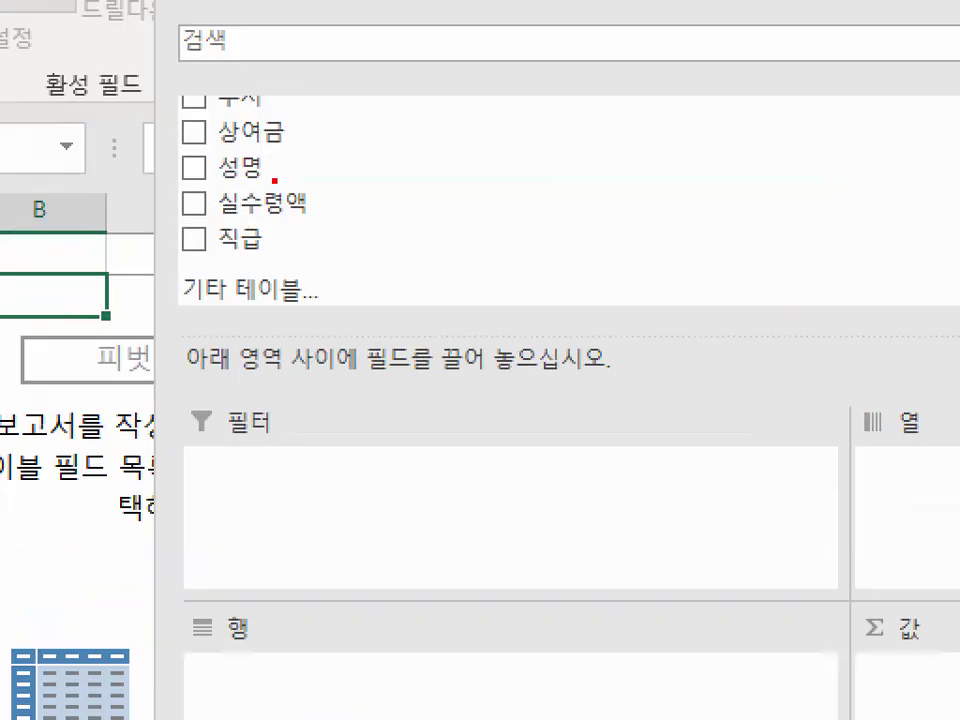
mouse_move(298, 198)
left_mouse_down()
mouse_move(304, 236)
mouse_move(257, 224)
left_mouse_up()
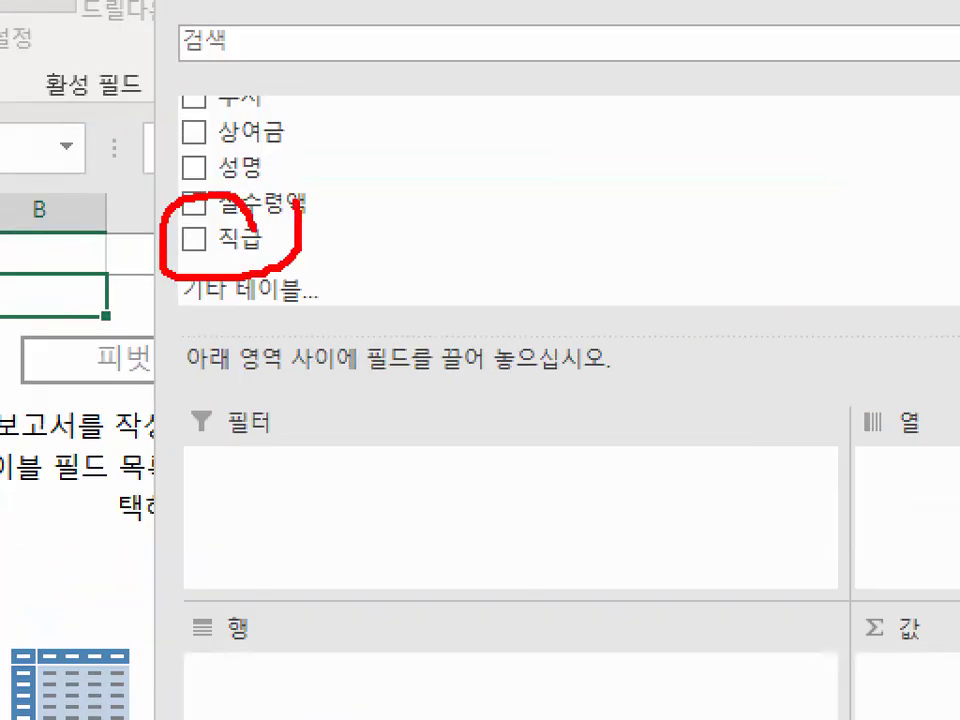
left_click_drag(186, 381, 343, 380)
left_click_drag(357, 379, 432, 381)
mouse_move(503, 368)
left_mouse_down()
mouse_move(451, 389)
mouse_move(440, 318)
mouse_move(498, 381)
left_mouse_up()
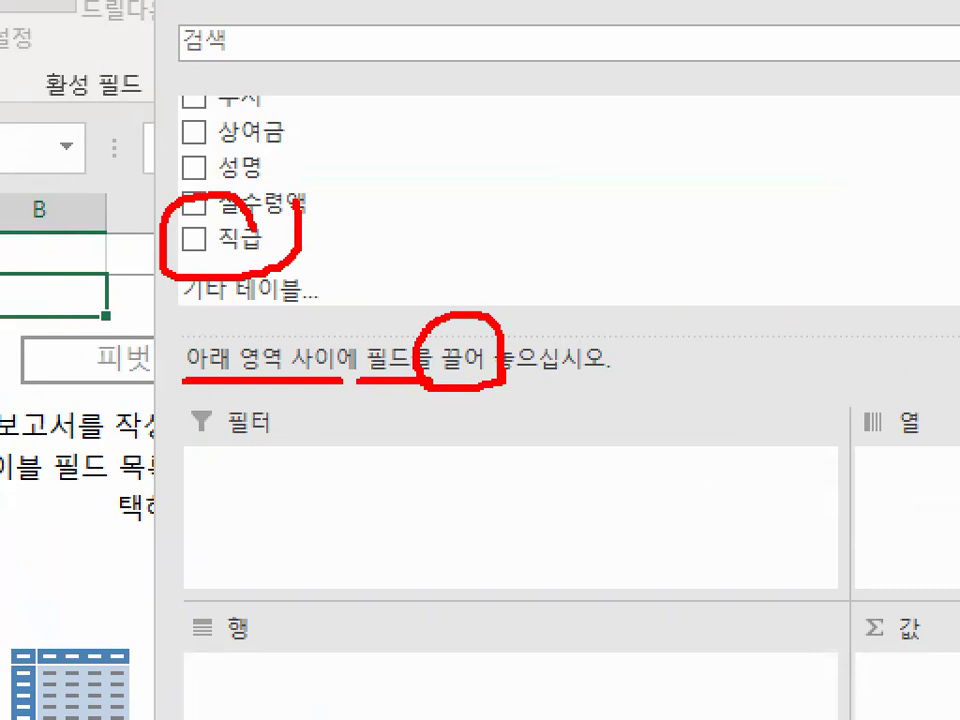
key("Escape")
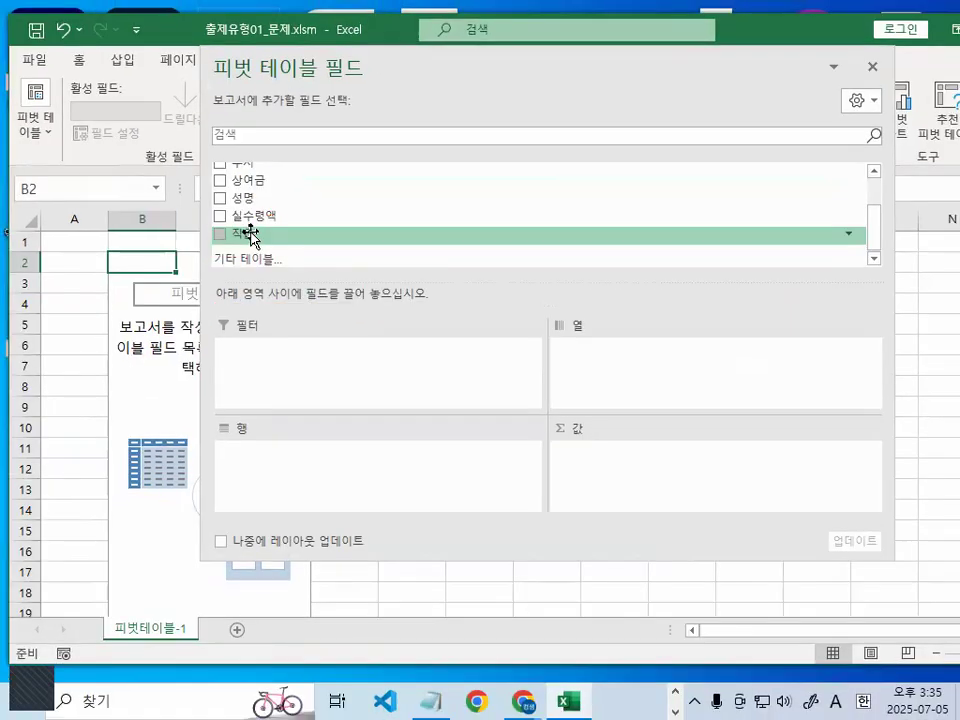
- Place the 직급 field in the 행 area and move the field pane aside to uncover the pivot table
left_click_drag(250, 235, 357, 472)
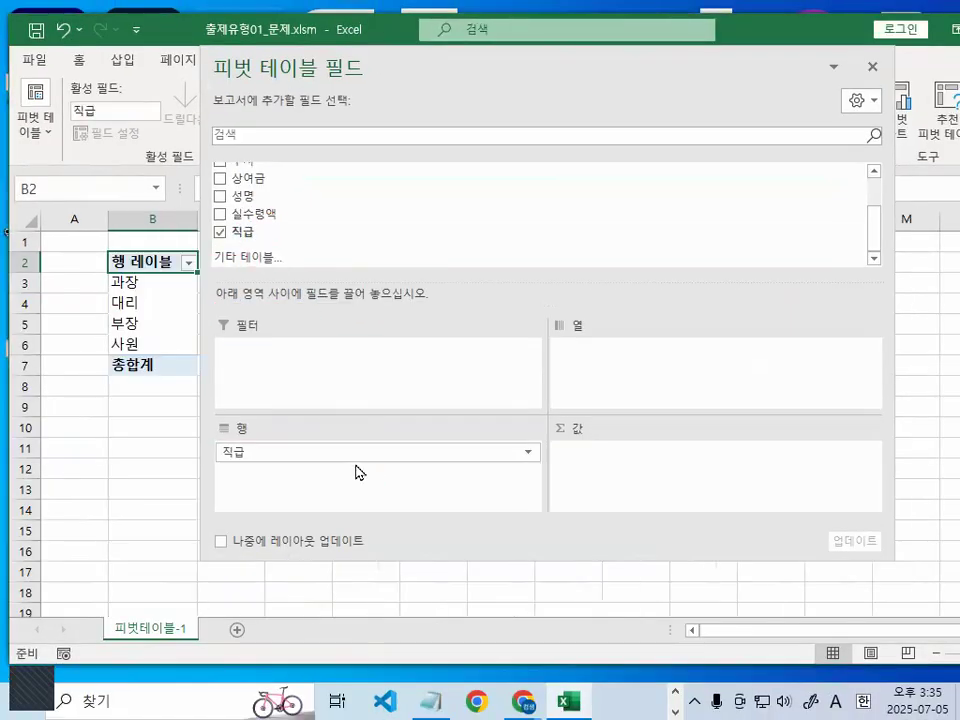
left_click_drag(420, 51, 581, 52)
- Draw a red downward arrow along the 직급 items in column B, and clear the mark
key("ctrl+1")
left_click(94, 330)
mouse_move(186, 210)
left_mouse_down()
mouse_move(184, 360)
mouse_move(230, 322)
left_mouse_up()
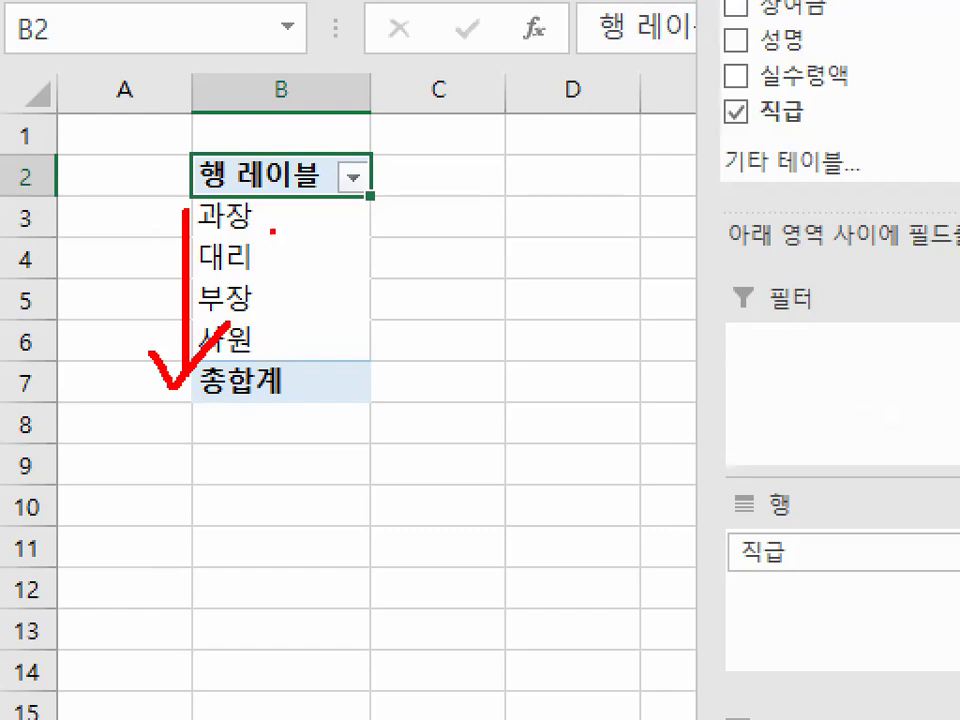
key("Escape")
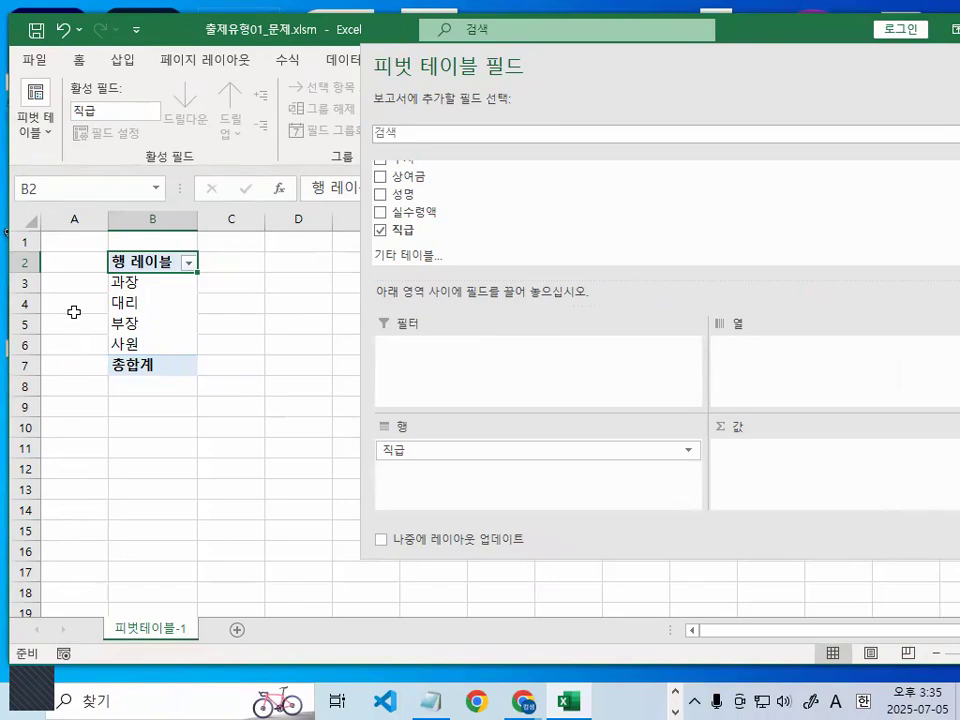
- Circle the 행 레이블 header and the 직급 entry in the 행 area in red, and clear the marks
key("ctrl+1")
left_click_drag(248, 241, 235, 268)
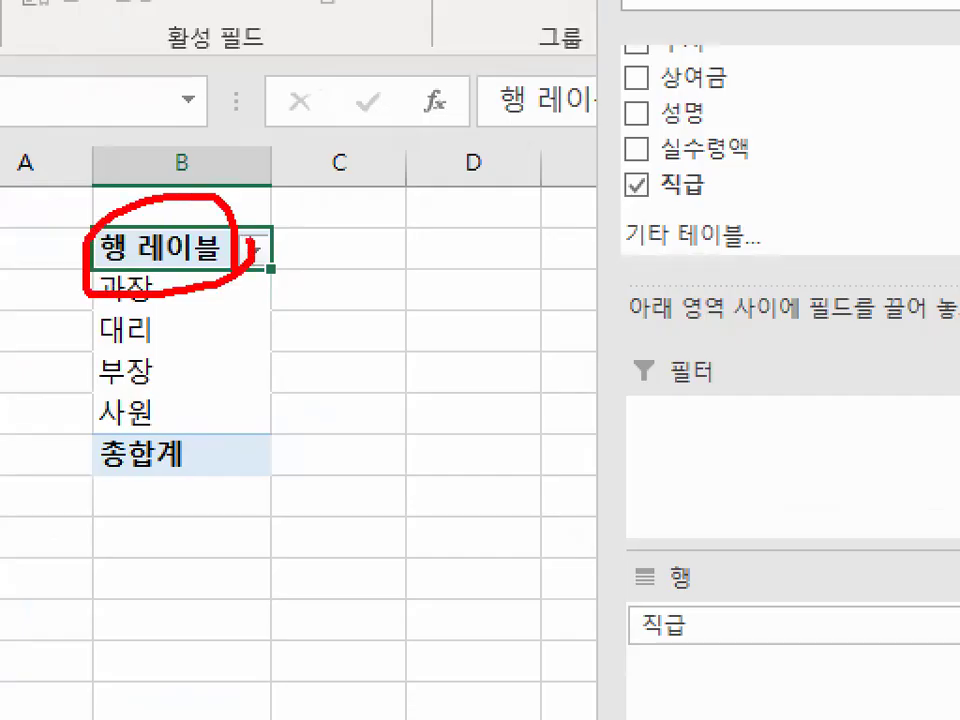
left_click_drag(733, 651, 749, 670)
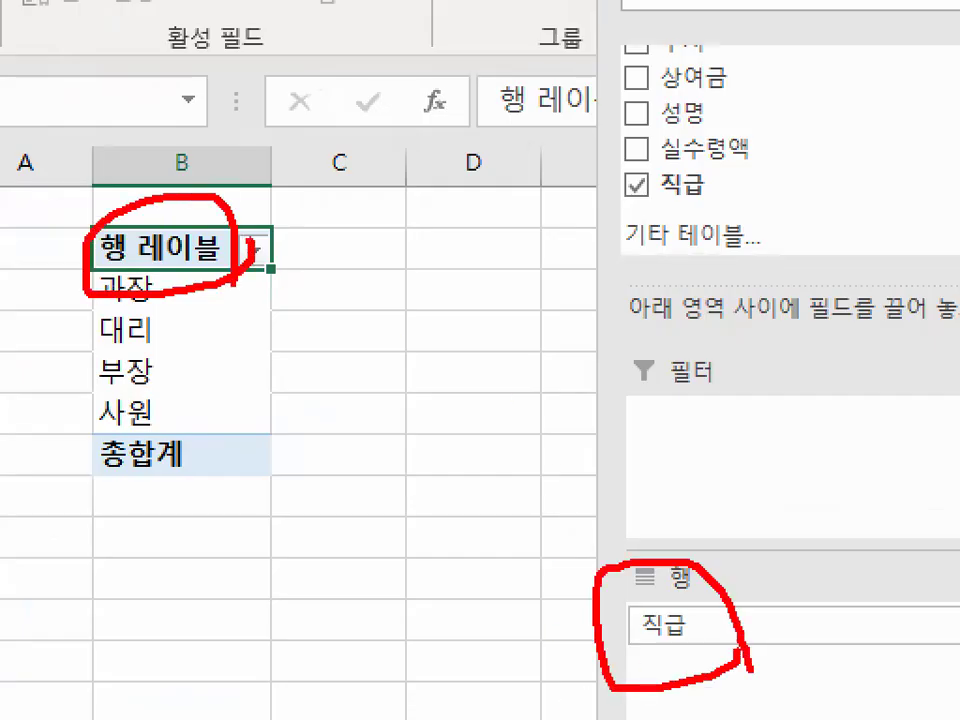
key("Escape")
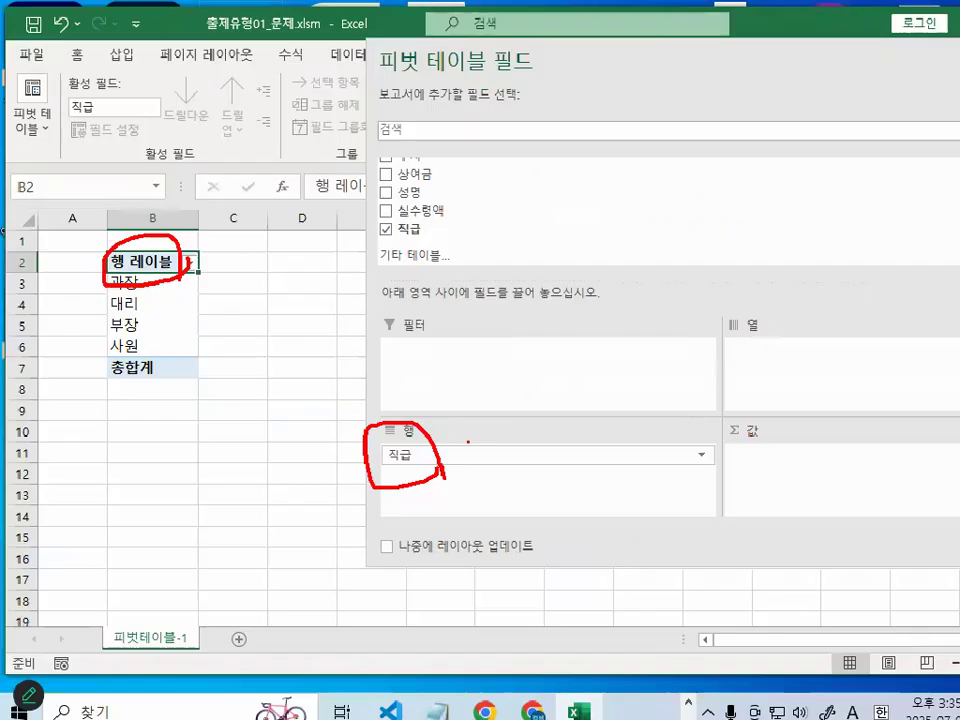
- Circle and check off the 행 레이블 header in red, clear the marks, and circle the header again before clearing it
key("ctrl+1")
mouse_move(288, 244)
left_mouse_down()
mouse_move(317, 261)
mouse_move(146, 231)
mouse_move(317, 264)
left_mouse_up()
mouse_move(221, 217)
left_mouse_down()
mouse_move(254, 193)
mouse_move(291, 135)
left_mouse_up()
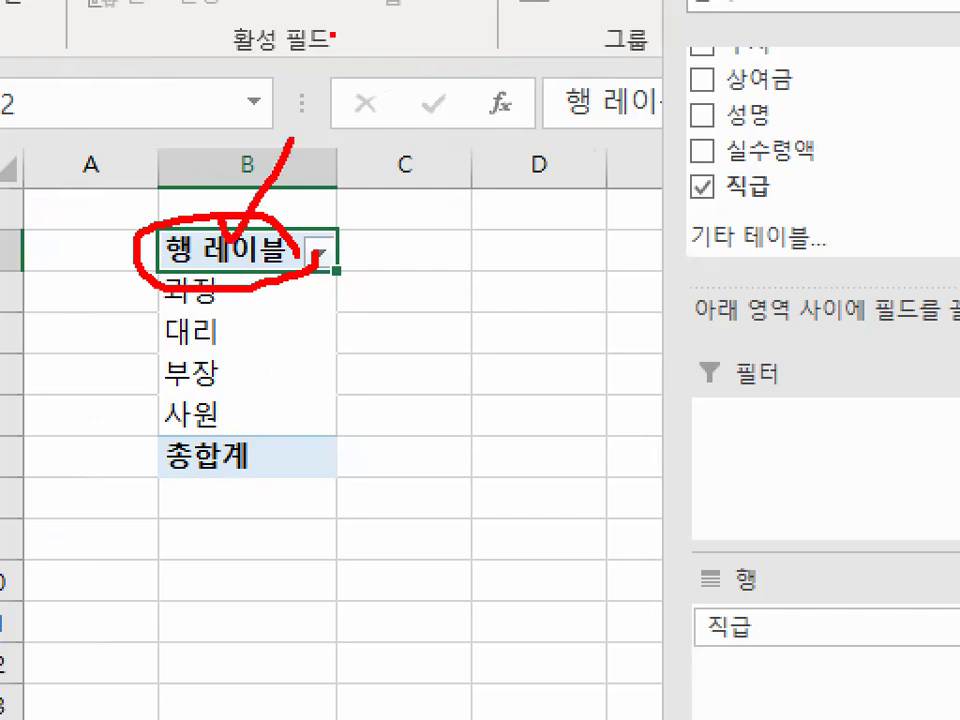
key("Escape")
key("ctrl+1")
left_click_drag(406, 436, 416, 432)
key("Escape")
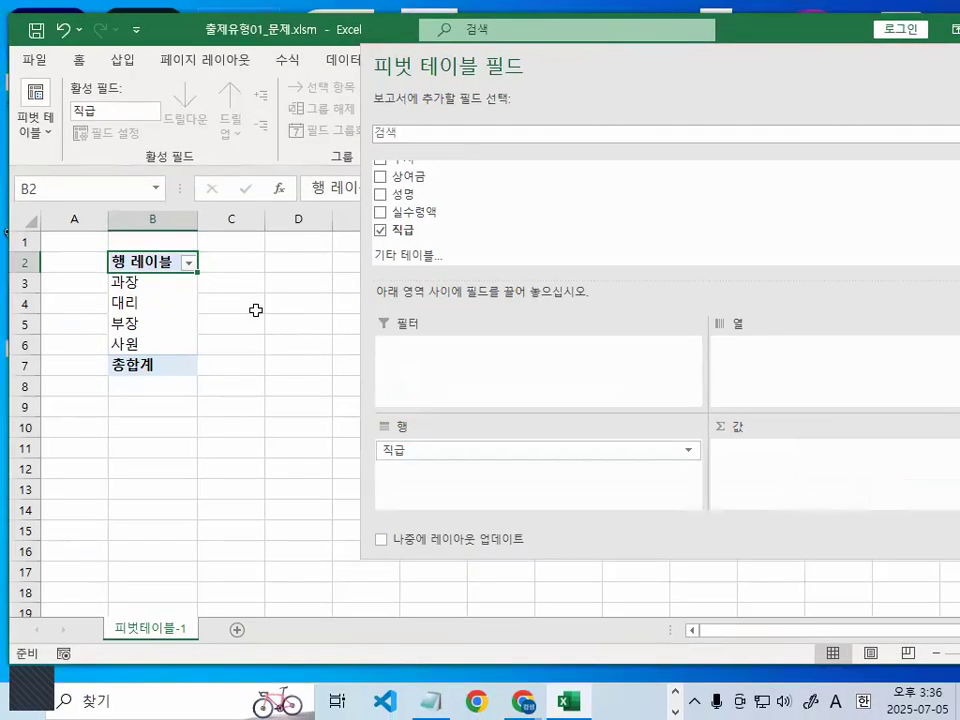
key("ctrl+1")
mouse_move(194, 276)
left_mouse_down()
mouse_move(94, 270)
mouse_move(246, 244)
left_mouse_up()
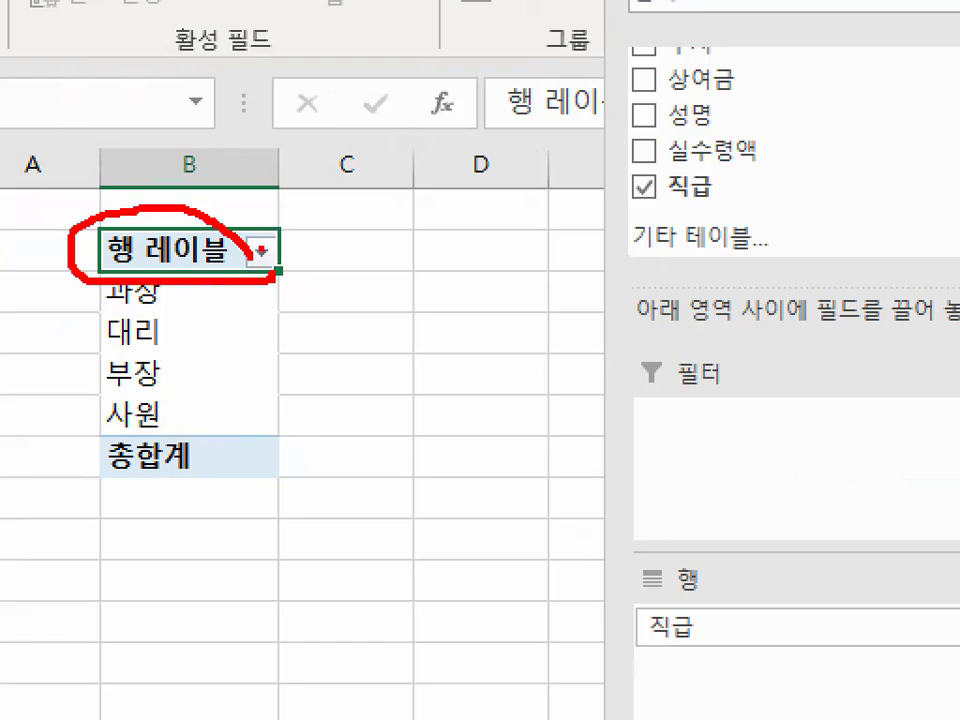
key("Escape")
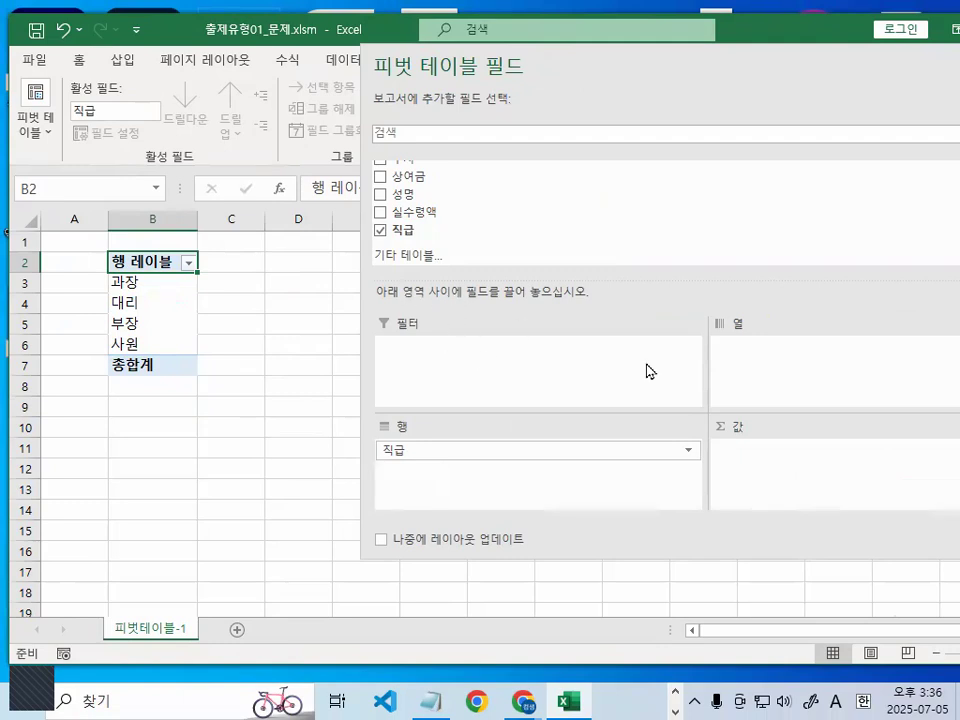
- Circle the 열 area label in the field pane in red, and clear the mark
key("ctrl+1")
left_click(810, 309)
mouse_move(823, 306)
left_mouse_down()
mouse_move(675, 268)
mouse_move(810, 347)
left_mouse_up()
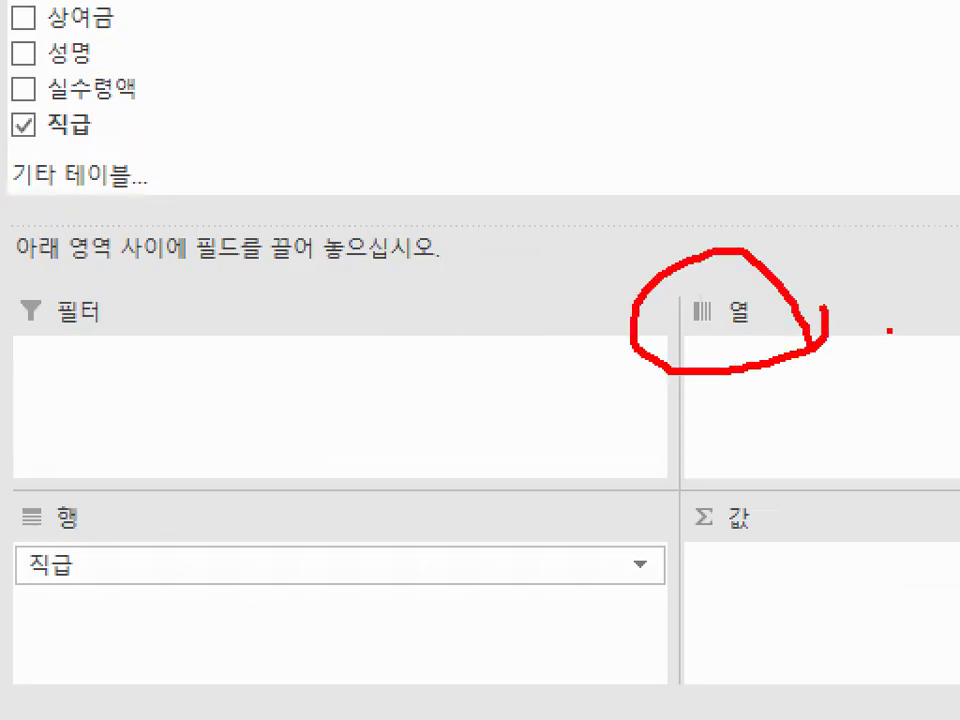
key("Escape")
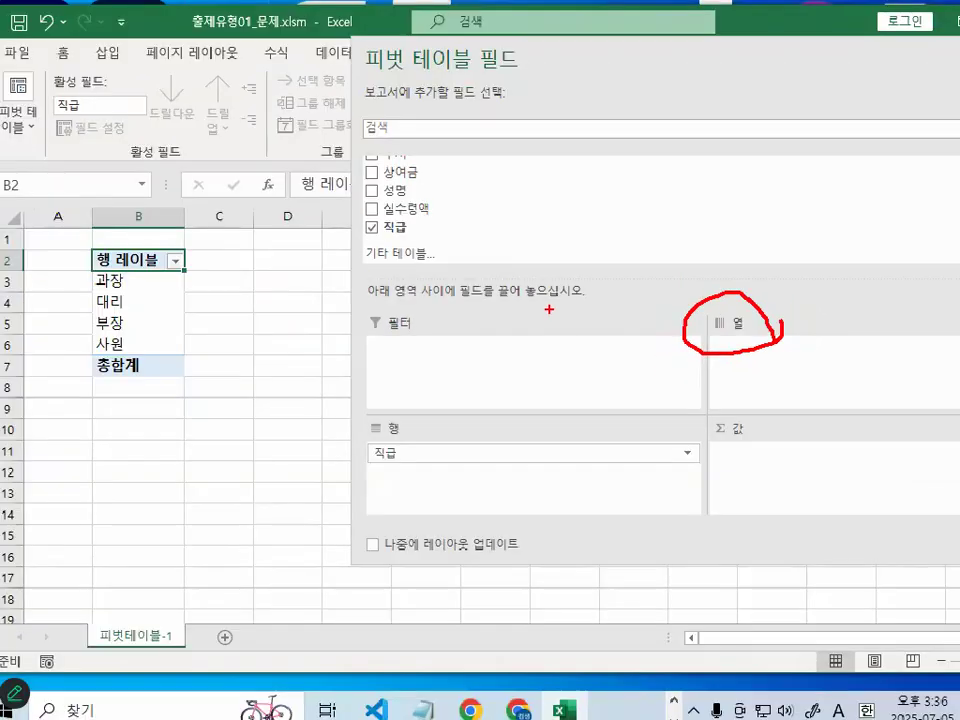
- Move the field pane off the sheet columns, trace the column direction across row 1 in red, and clear the mark
left_click_drag(600, 62, 793, 227)
key("ctrl+1")
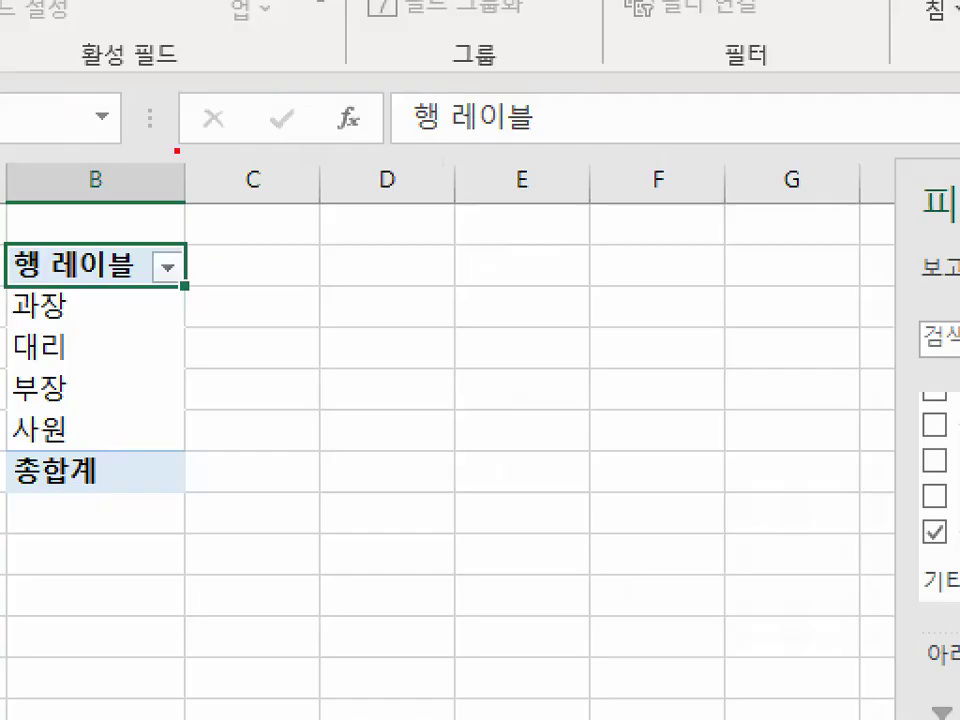
mouse_move(202, 196)
left_mouse_down()
mouse_move(504, 212)
mouse_move(899, 208)
mouse_move(529, 237)
mouse_move(57, 240)
left_mouse_up()
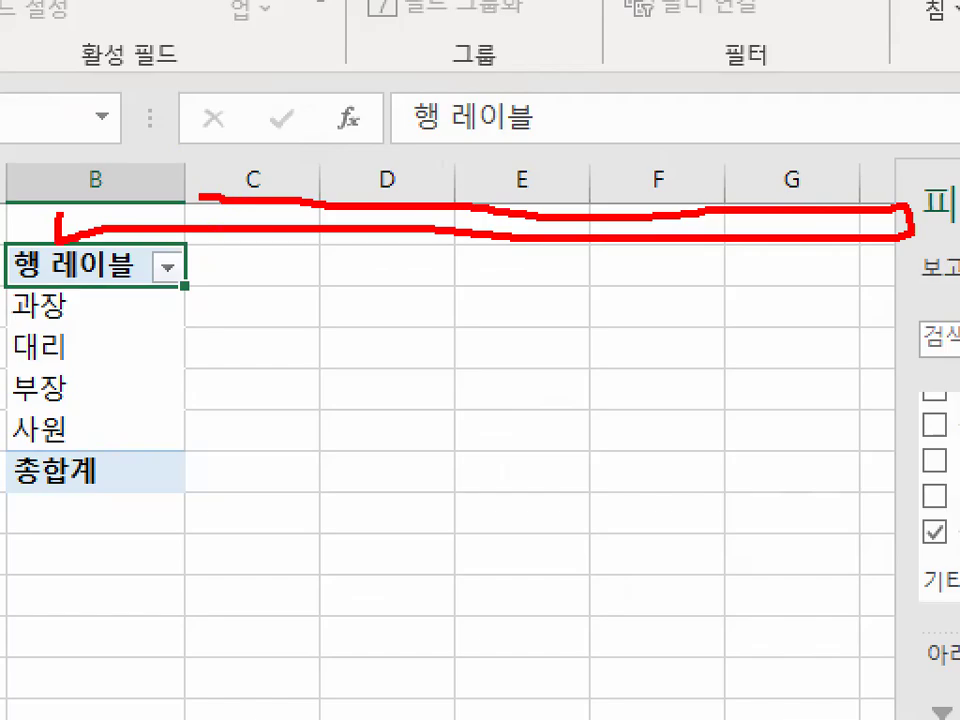
key("Escape")
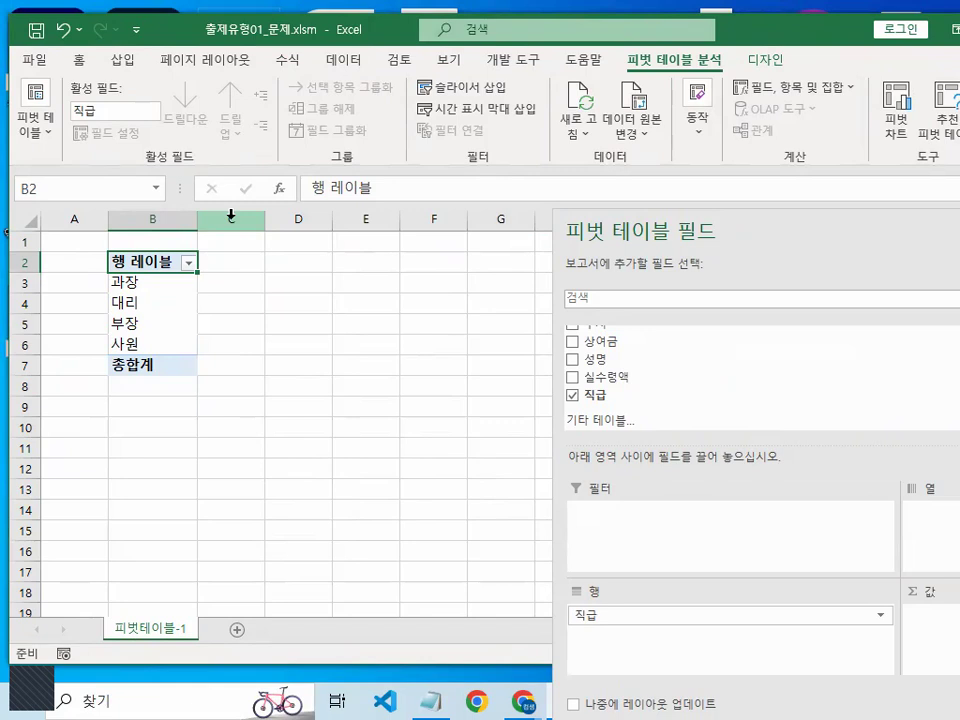
- Move the field pane back over the pivot table, mark its areas in red, and clear the marks
mouse_move(789, 226)
left_mouse_down()
mouse_move(664, 156)
mouse_move(332, 94)
left_mouse_up()
key("ctrl+1")
left_click(501, 559)
mouse_move(568, 396)
left_mouse_down()
mouse_move(375, 486)
mouse_move(613, 456)
left_mouse_up()
key("Escape")
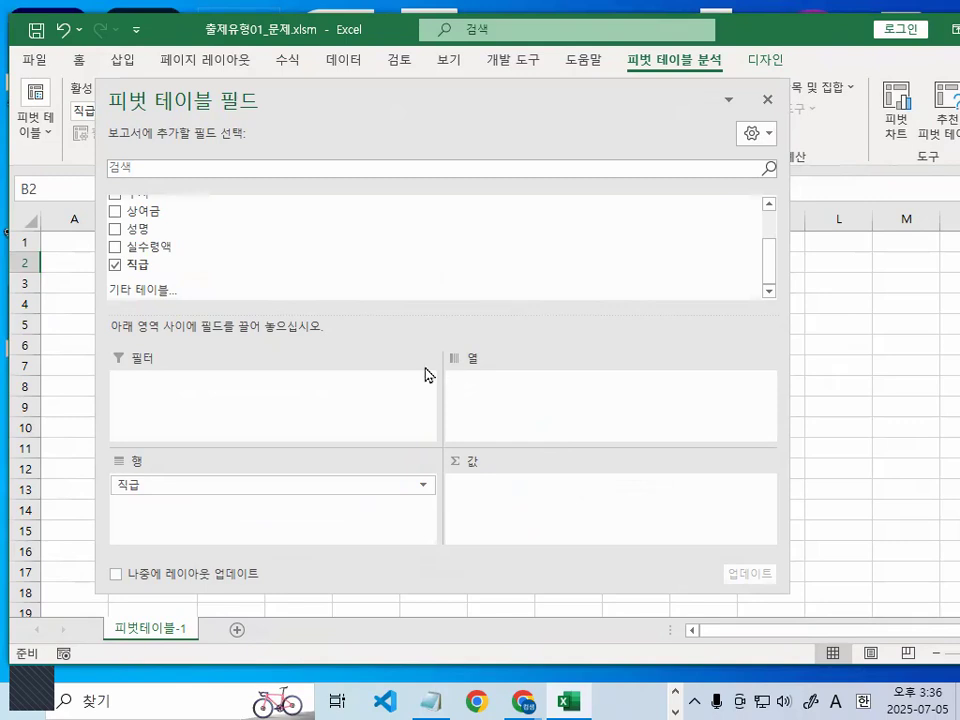
- Add the 기본급 field to the 값 area, and shift the field pane off the pivot table and back
scroll(193, 245, "up", 2)
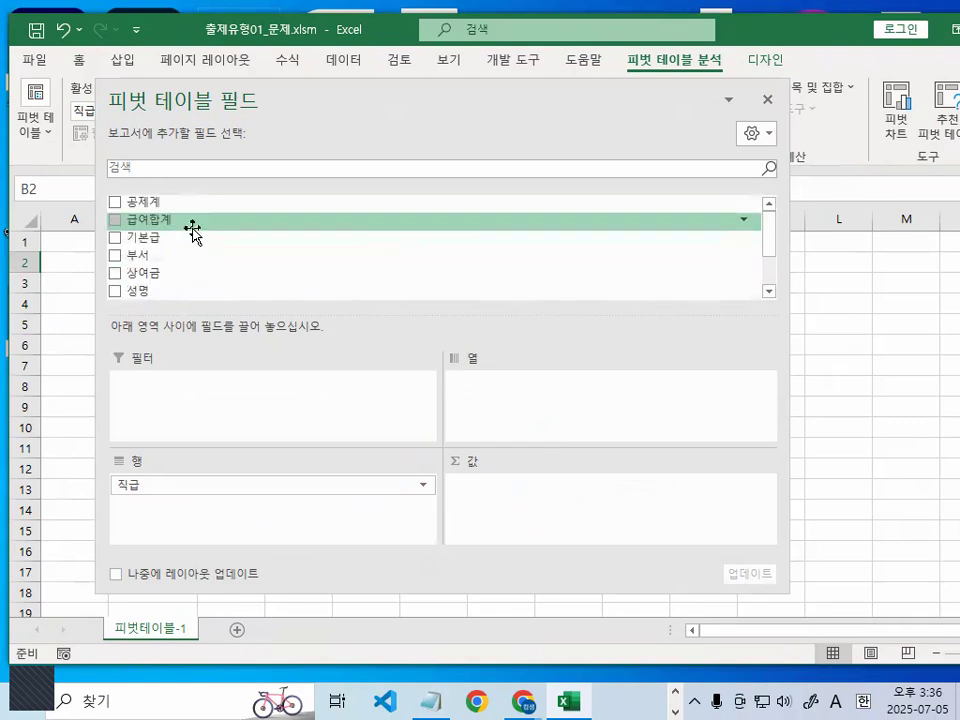
left_click_drag(163, 238, 580, 536)
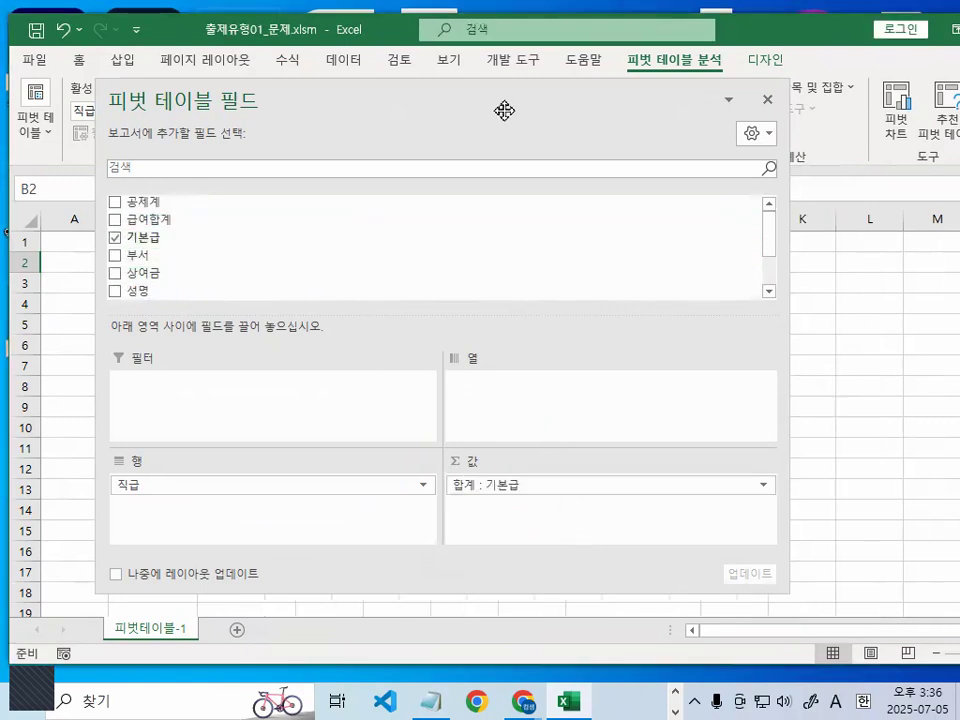
left_click_drag(497, 107, 608, 530)
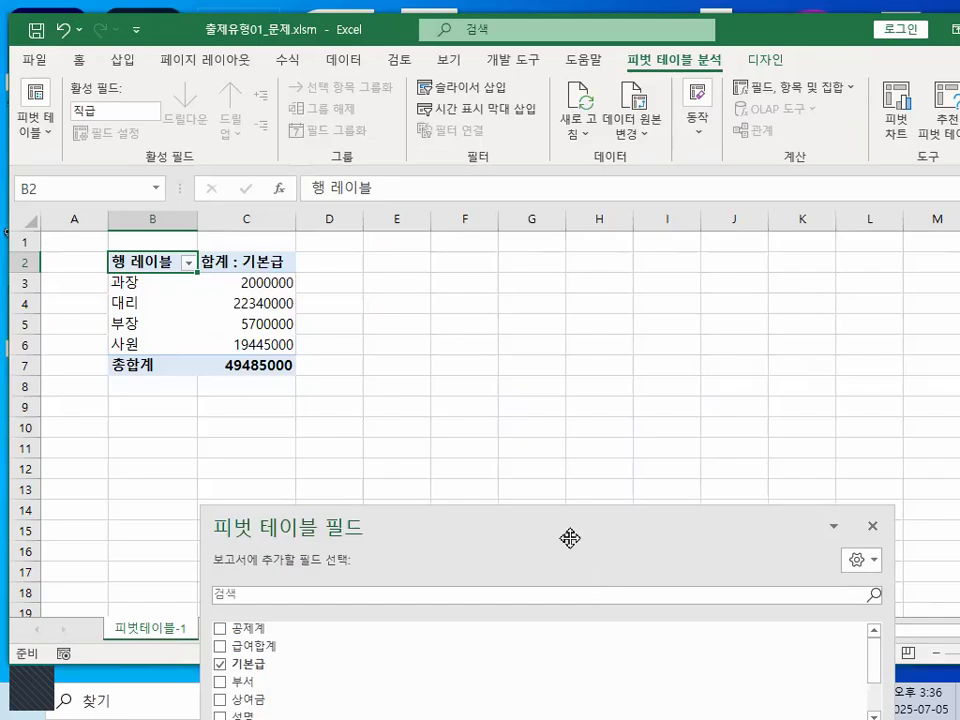
left_click_drag(570, 538, 528, 139)
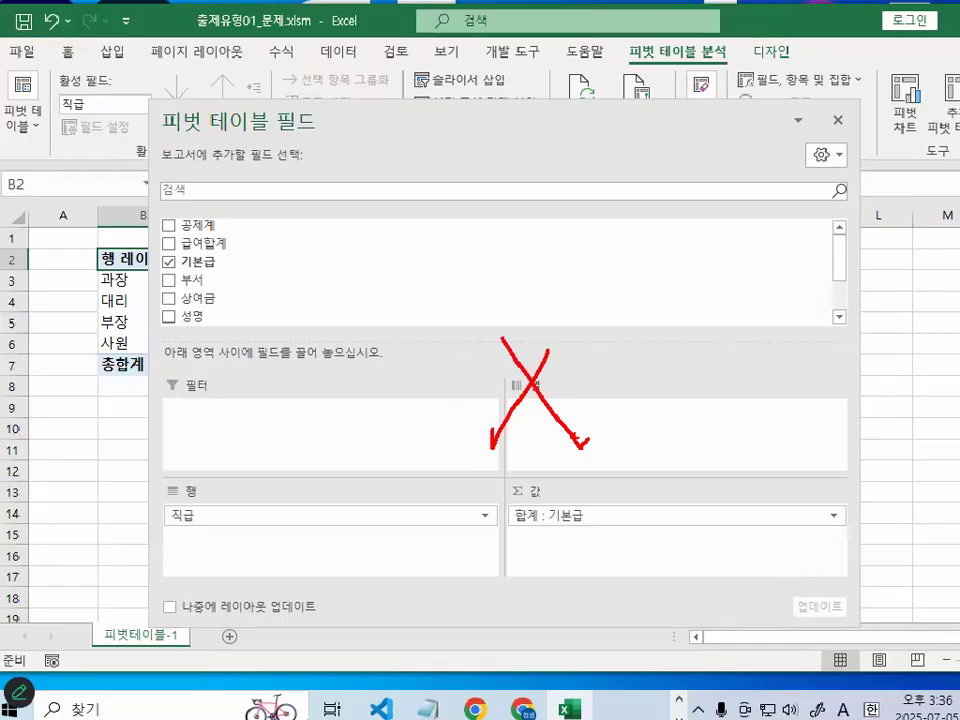
- Move the field pane below the pivot table, draw red vertical lines from column C across to column I, and clear them
left_click_drag(559, 116, 669, 493)
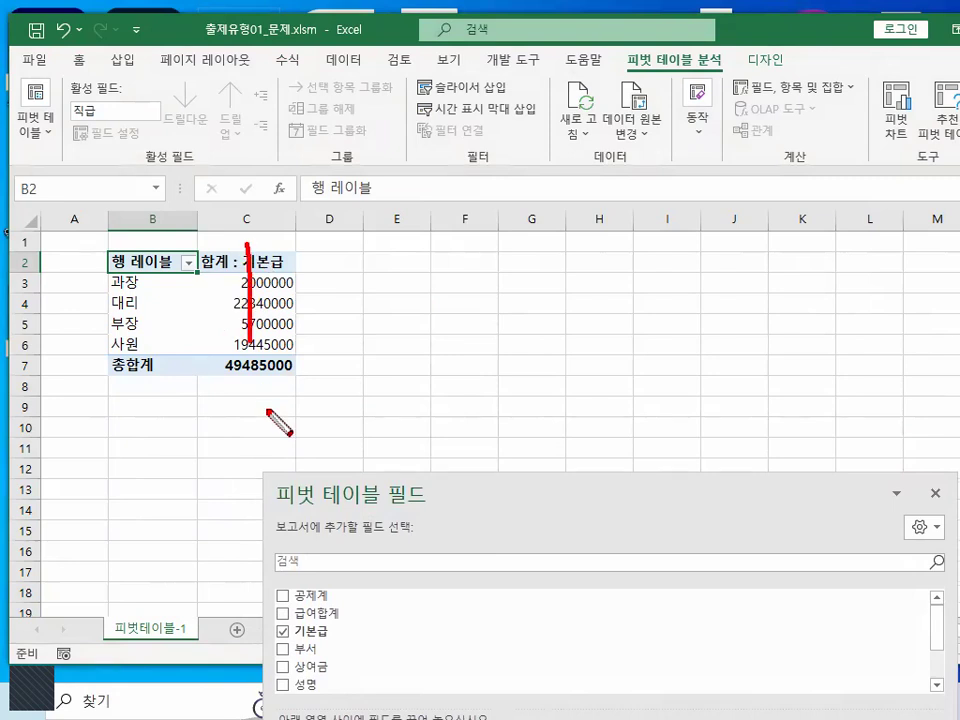
left_click_drag(330, 258, 330, 425)
left_click_drag(417, 287, 417, 400)
left_click_drag(525, 239, 525, 360)
left_click_drag(597, 254, 597, 348)
left_click_drag(683, 218, 683, 375)
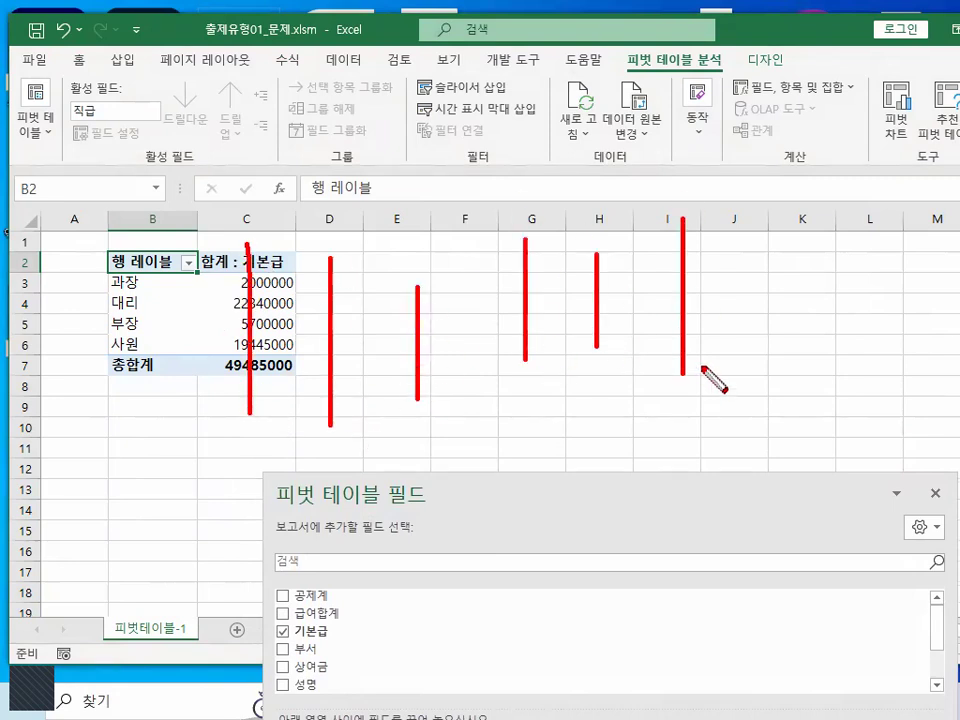
key("Escape")
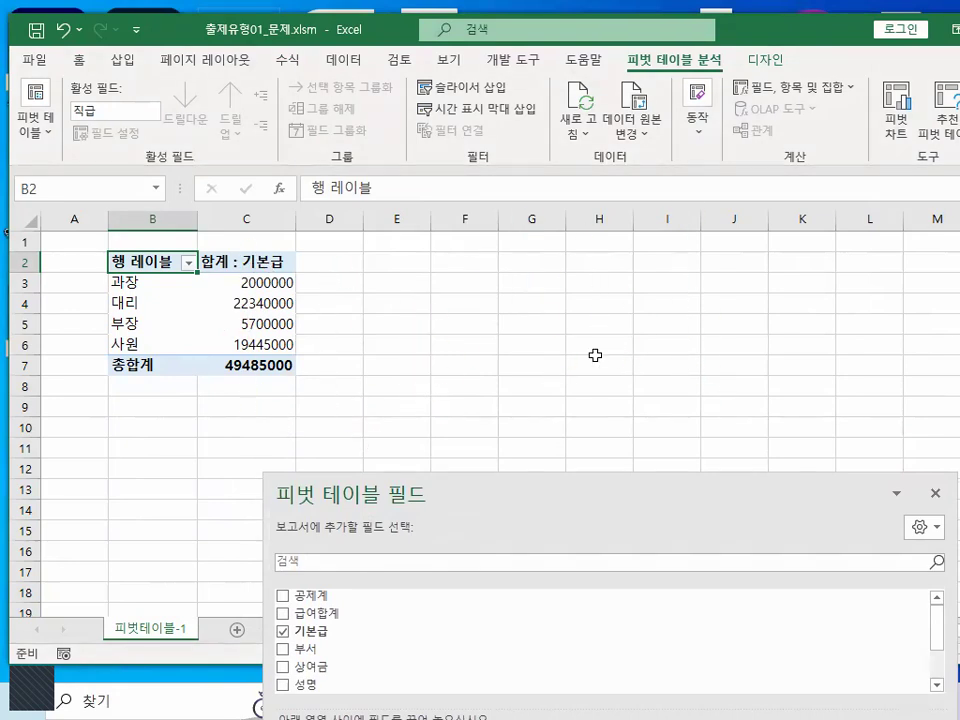
- With the field pane moved back up, circle 합계 : 기본급, cross out the empty 열 area in red, and clear the marks
left_click_drag(549, 495, 530, 155)
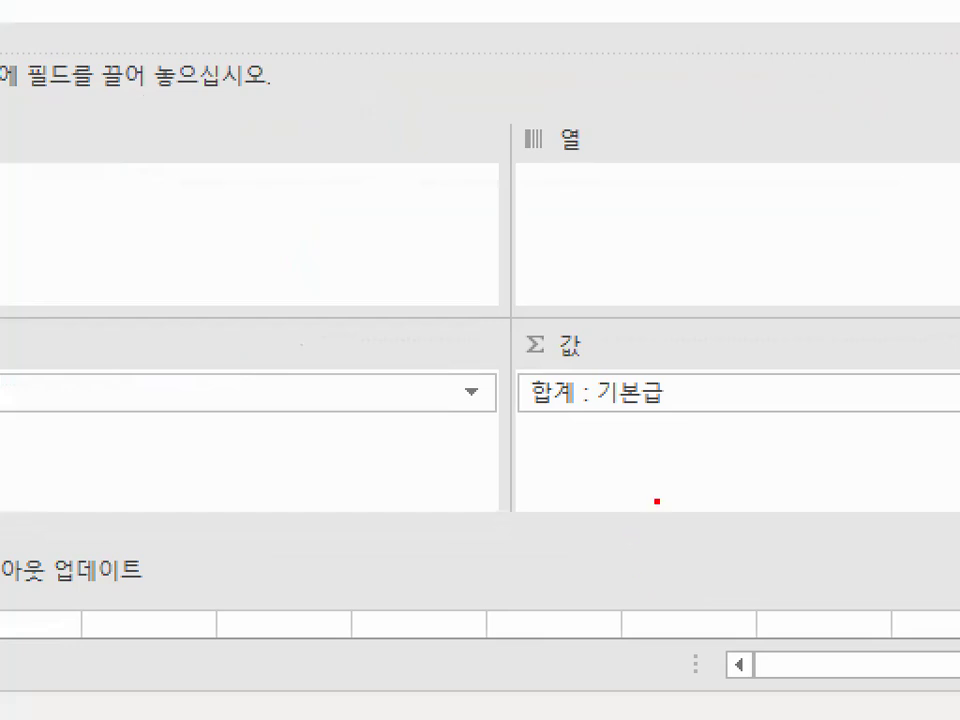
left_click_drag(650, 548, 596, 529)
mouse_move(550, 462)
left_mouse_down()
mouse_move(671, 454)
mouse_move(678, 482)
mouse_move(497, 456)
mouse_move(645, 422)
mouse_move(690, 455)
left_mouse_up()
key("Escape")
left_click_drag(529, 207, 632, 207)
left_click_drag(707, 261, 606, 343)
left_click_drag(617, 270, 725, 365)
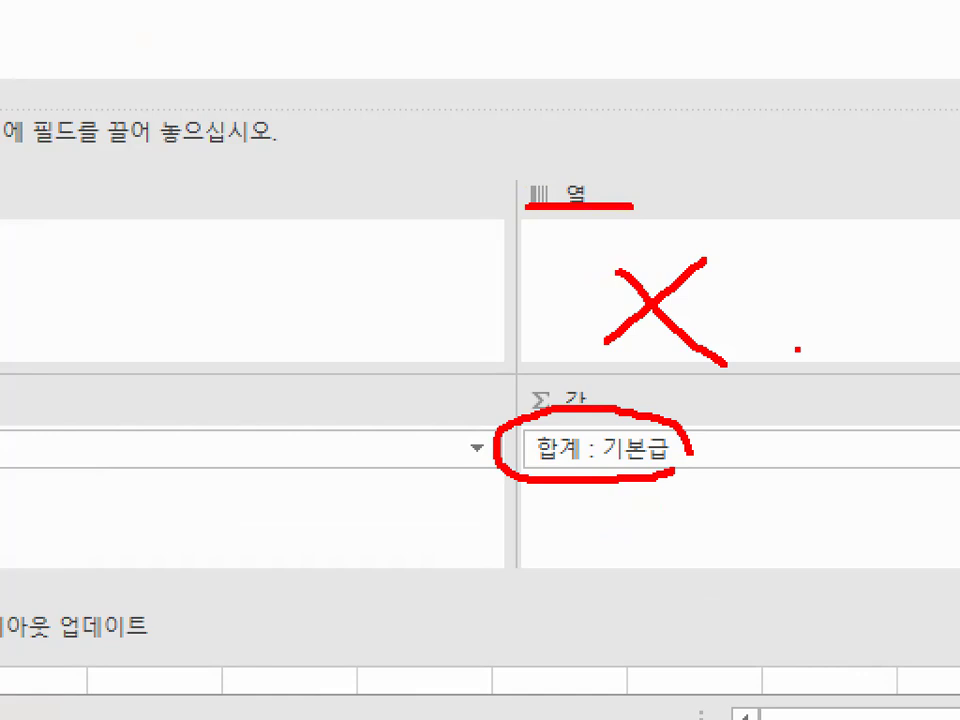
key("Escape")
- Check off 합계 : 기본급 in red and clear it, then circle the space below with arrows and clear those marks
key("ctrl+1")
left_click(617, 516)
left_click_drag(616, 490, 669, 446)
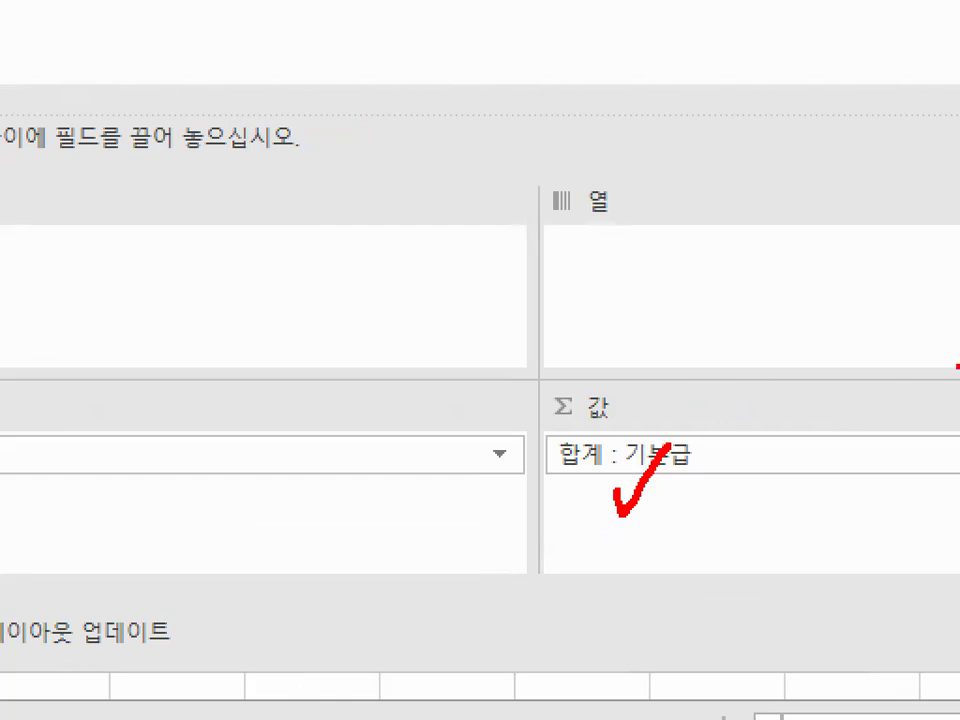
key("Escape")
key("ctrl+1")
left_click(630, 543)
left_click_drag(697, 497, 668, 476)
mouse_move(656, 401)
left_mouse_down()
mouse_move(656, 425)
mouse_move(701, 360)
left_mouse_up()
left_click_drag(680, 463, 756, 405)
key("Escape")
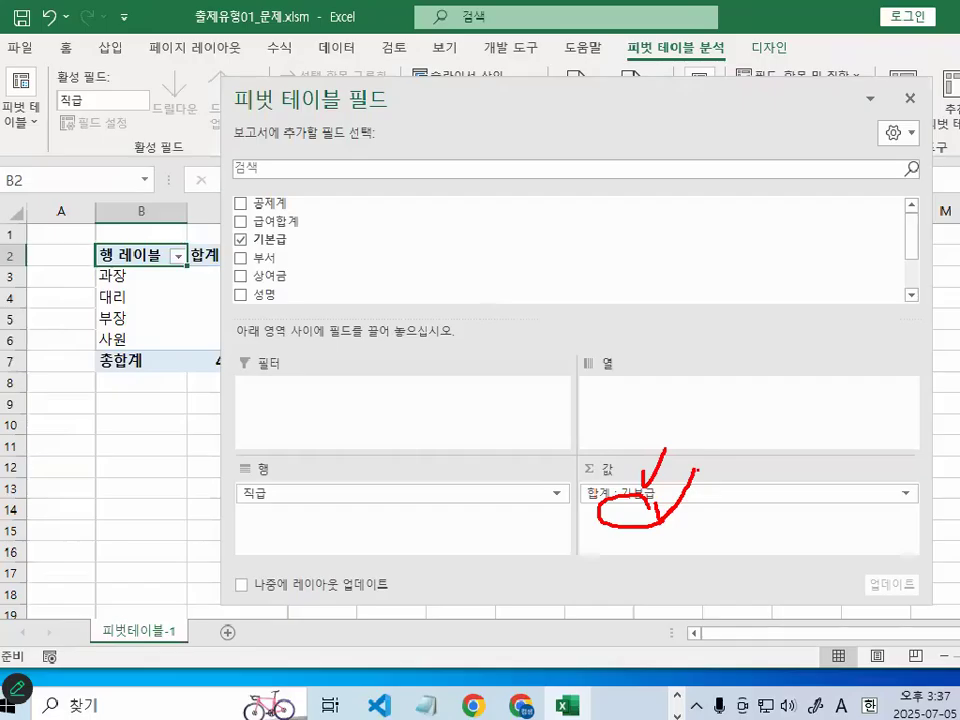
- Add the 상여금 field to the 값 area, circle Σ 값 in the 열 area in red, and clear the mark
left_click_drag(298, 280, 671, 537)
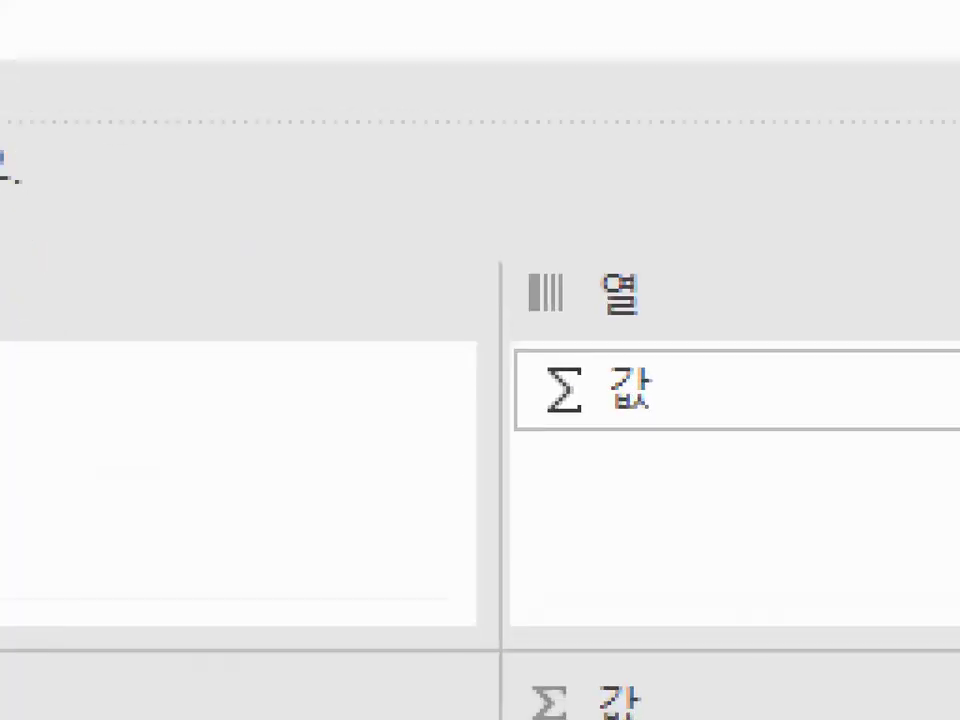
left_click(604, 391)
mouse_move(649, 393)
left_mouse_down()
mouse_move(579, 420)
mouse_move(655, 385)
mouse_move(687, 402)
left_mouse_up()
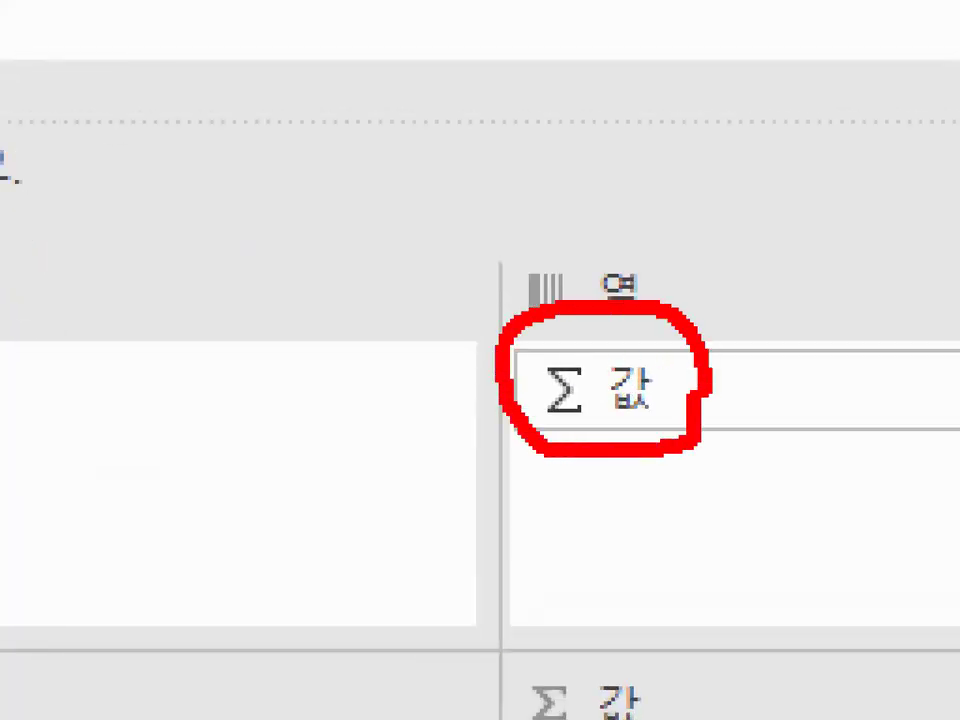
key("Escape")
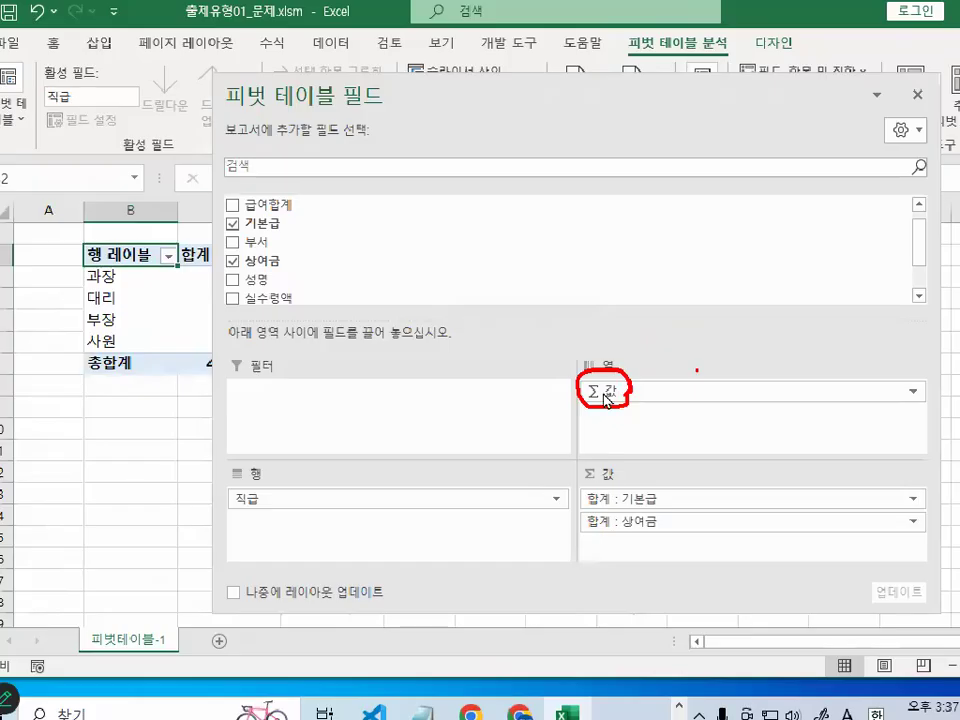
- Move the field pane beside the pivot table, draw red arrows down the 기본급 and 상여금 sum columns, and clear them
left_click_drag(589, 111, 860, 123)
key("ctrl+1")
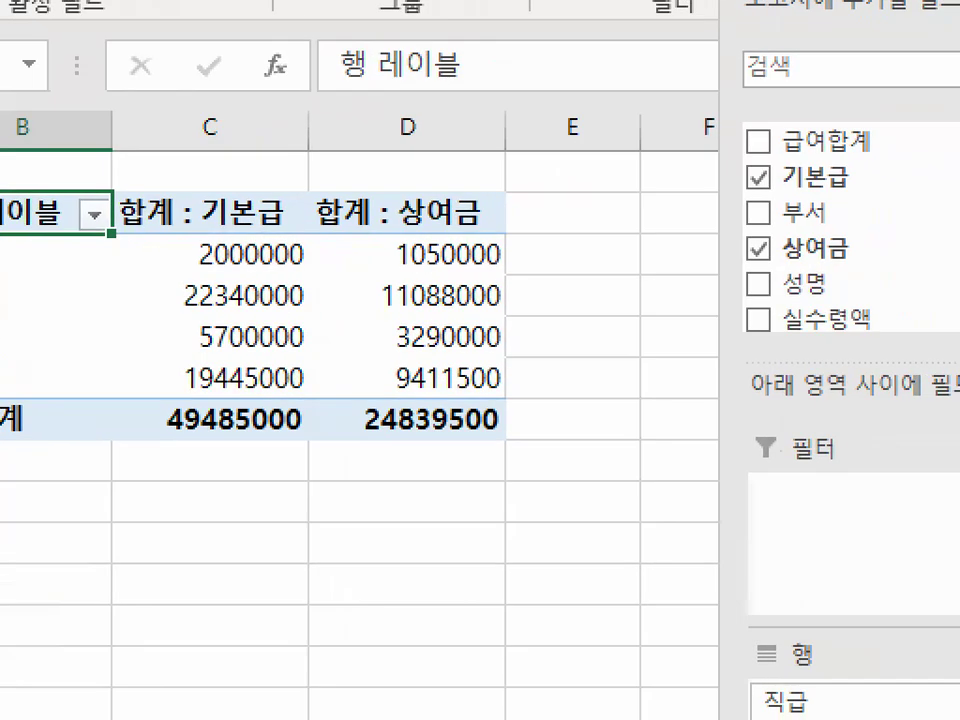
mouse_move(223, 123)
left_mouse_down()
mouse_move(230, 364)
mouse_move(220, 450)
mouse_move(262, 408)
left_mouse_up()
left_click_drag(470, 105, 470, 440)
mouse_move(405, 392)
left_mouse_down()
mouse_move(440, 440)
mouse_move(484, 404)
left_mouse_up()
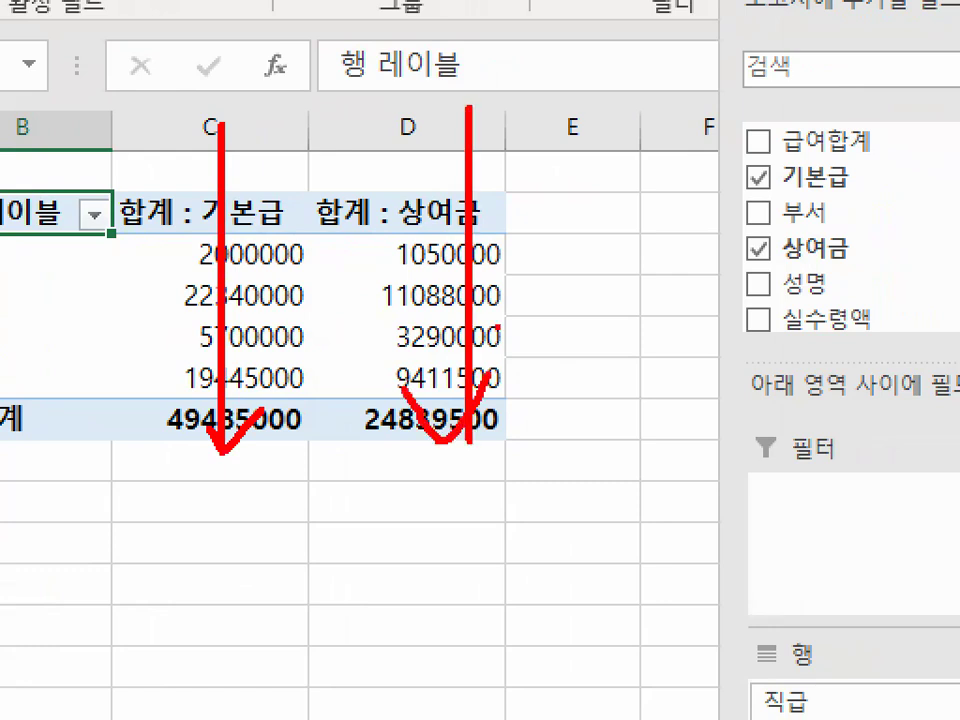
key("Escape")
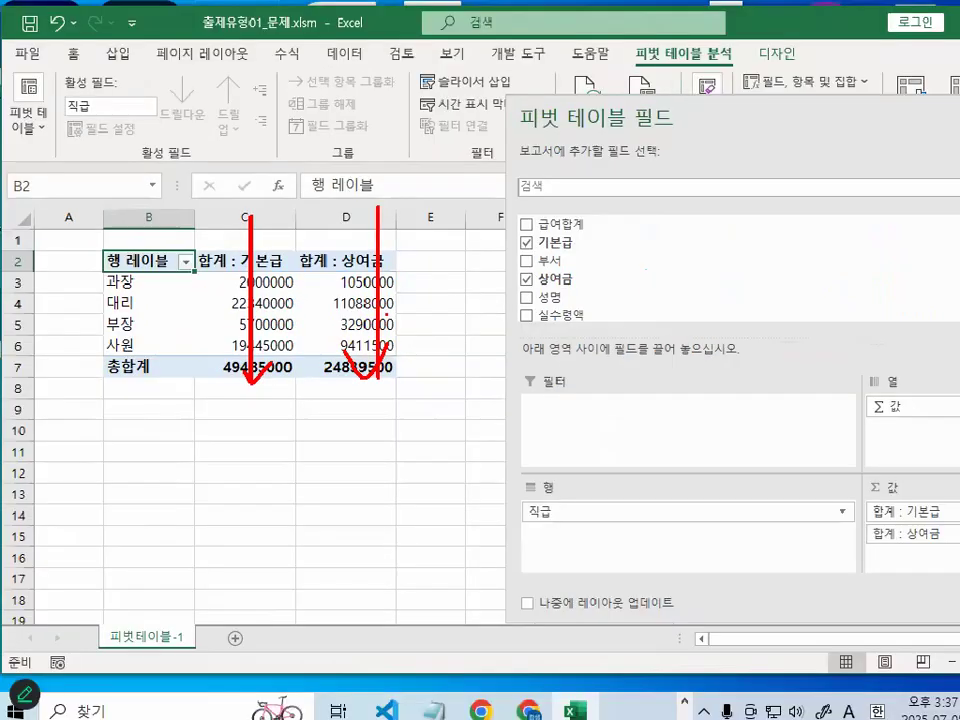
- Draw a plain red vertical line through each of the two sum columns, and clear the lines
key("ctrl+1")
left_click(216, 313)
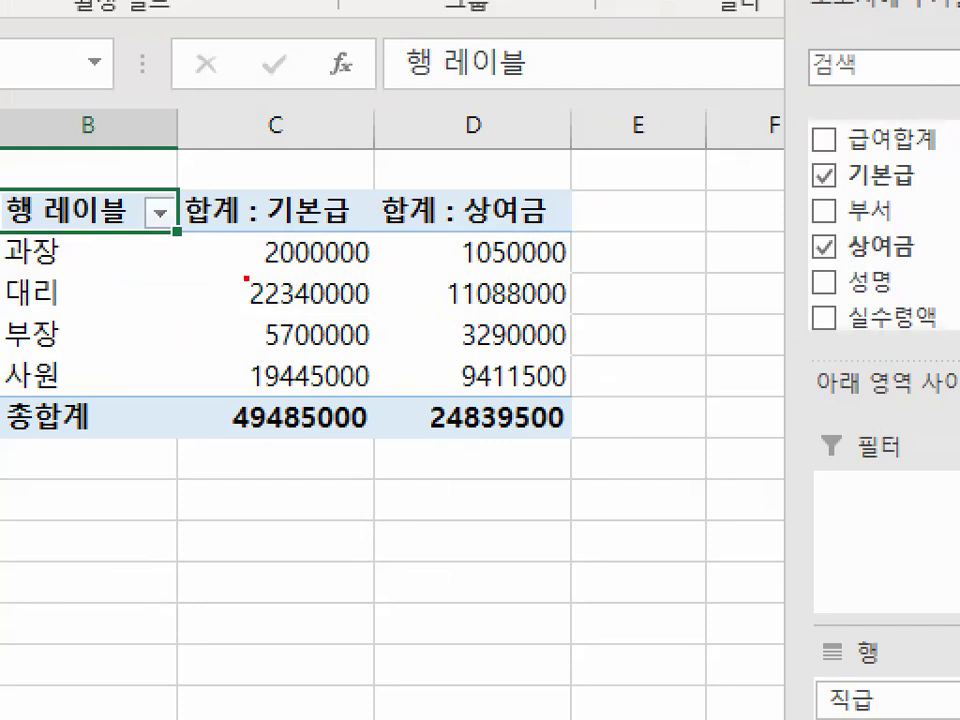
left_click_drag(334, 180, 334, 438)
left_click_drag(511, 169, 510, 461)
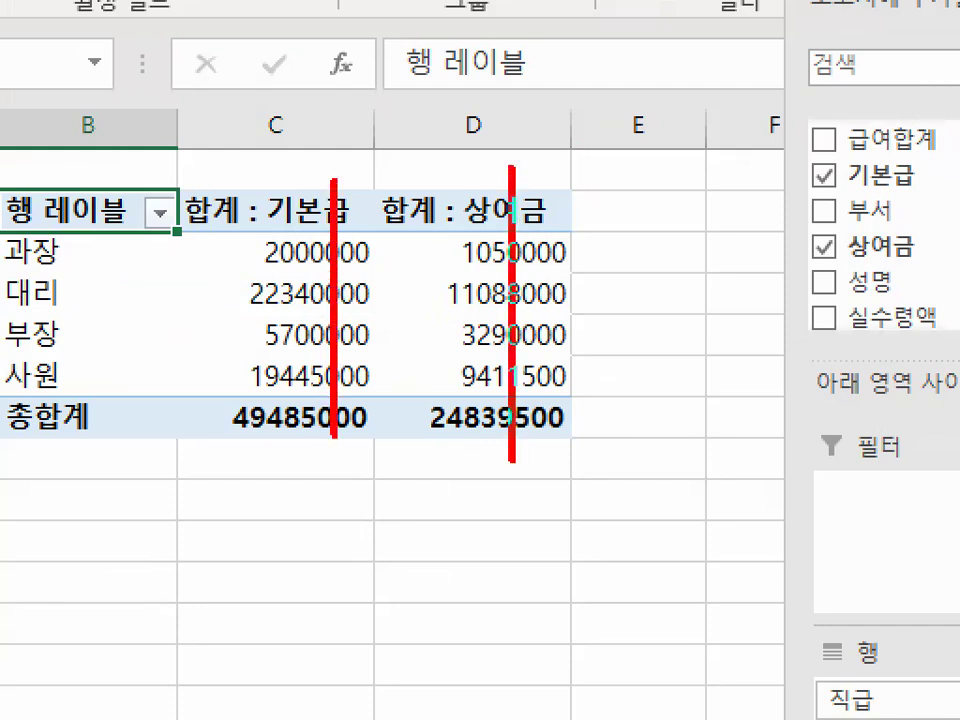
key("Escape")
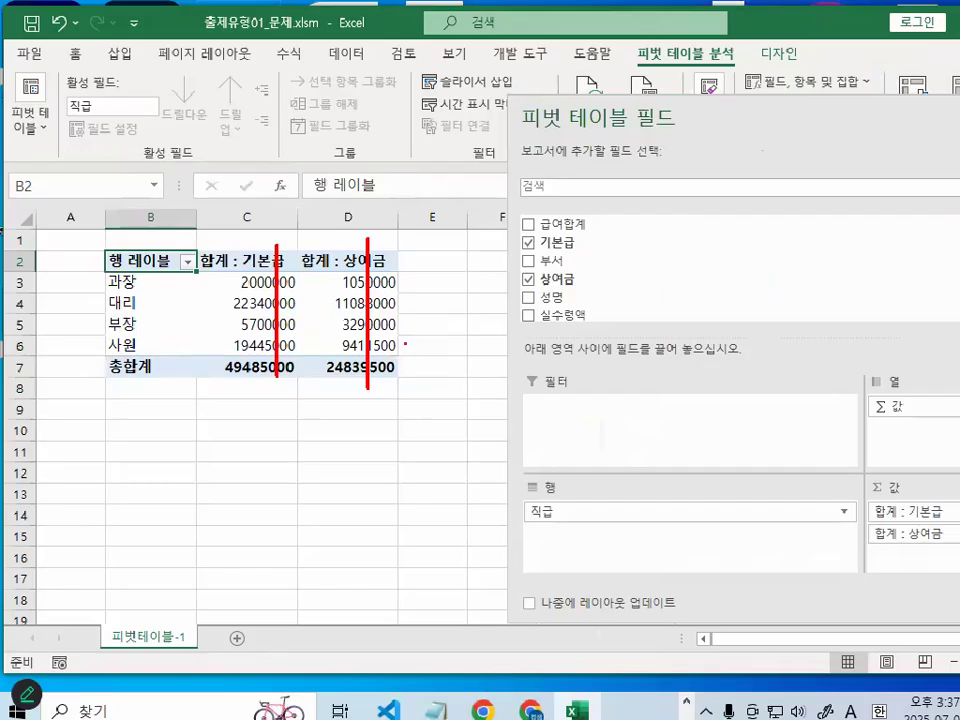
- Draw a series of red horizontal lines down the pivot table and the rows below it to illustrate rows, and clear them
key("ctrl+1")
left_click(246, 289)
left_click_drag(144, 294, 357, 296)
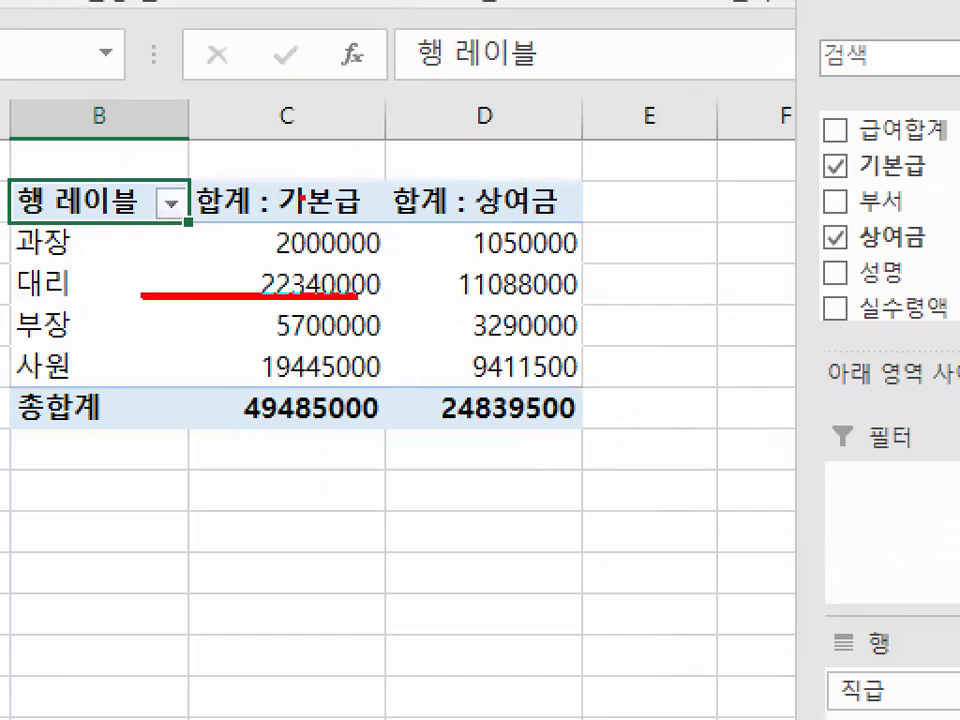
left_click_drag(114, 346, 355, 348)
left_click_drag(144, 381, 348, 382)
left_click_drag(186, 469, 386, 470)
left_click_drag(199, 562, 395, 561)
left_click_drag(136, 649, 429, 650)
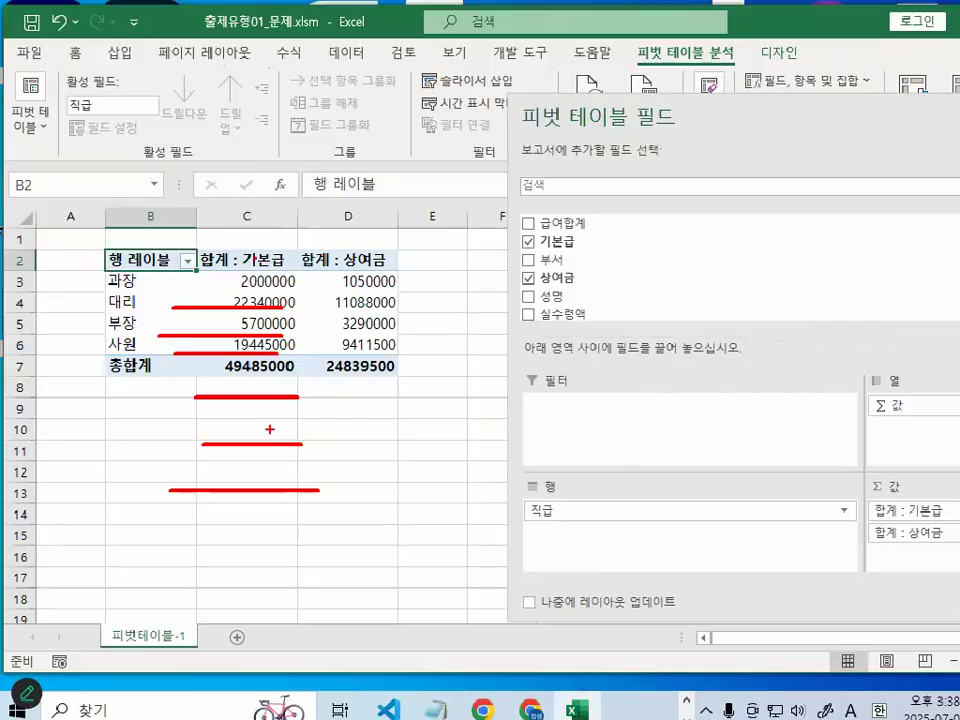
key("Escape")
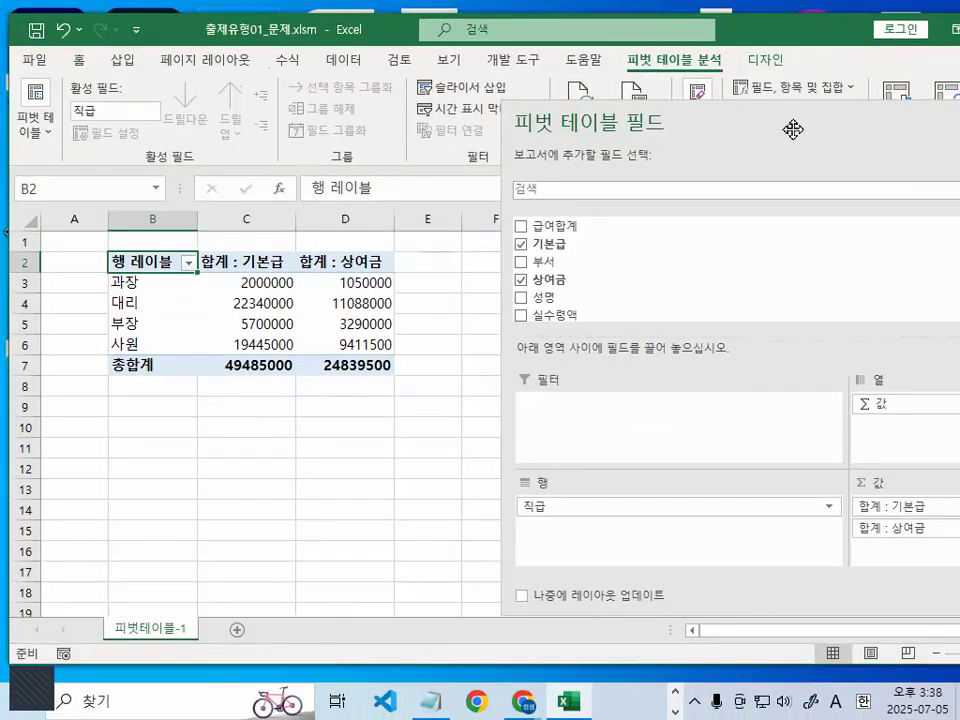
- Move the field pane back, mark Σ 값 in red, draw an arrow from it to the 행 area, and clear the marks
left_click_drag(793, 129, 484, 43)
mouse_move(598, 338)
left_mouse_down()
mouse_move(553, 342)
mouse_move(589, 287)
left_mouse_up()
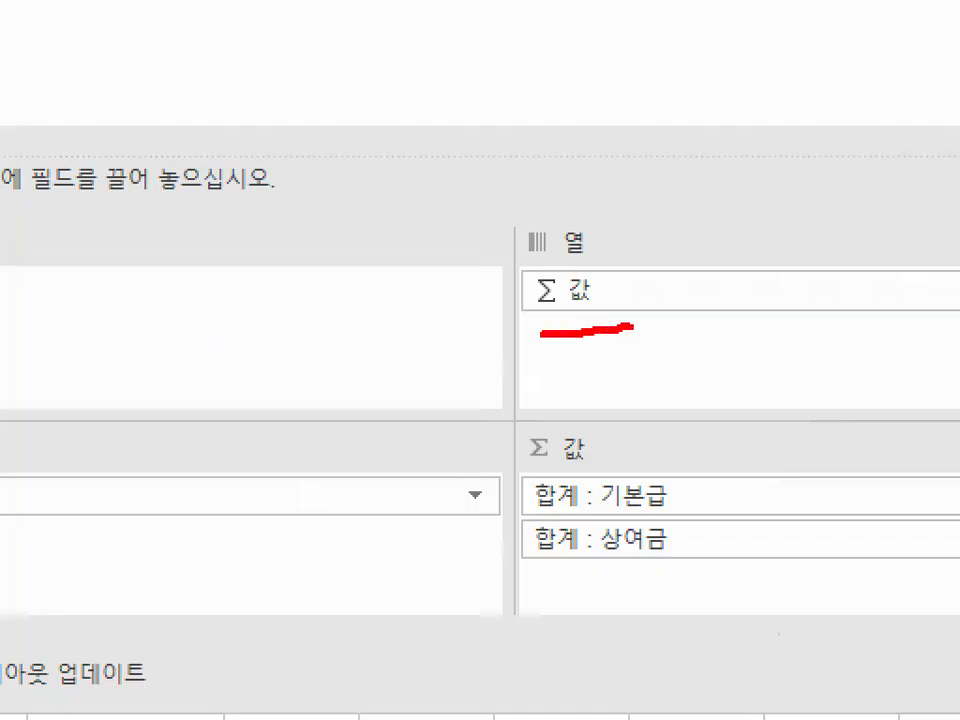
left_click_drag(612, 228, 641, 348)
mouse_move(599, 220)
left_mouse_down()
mouse_move(586, 193)
mouse_move(683, 109)
left_mouse_up()
key("Escape")
mouse_move(554, 337)
left_mouse_down()
mouse_move(420, 426)
mouse_move(388, 430)
mouse_move(444, 452)
left_mouse_up()
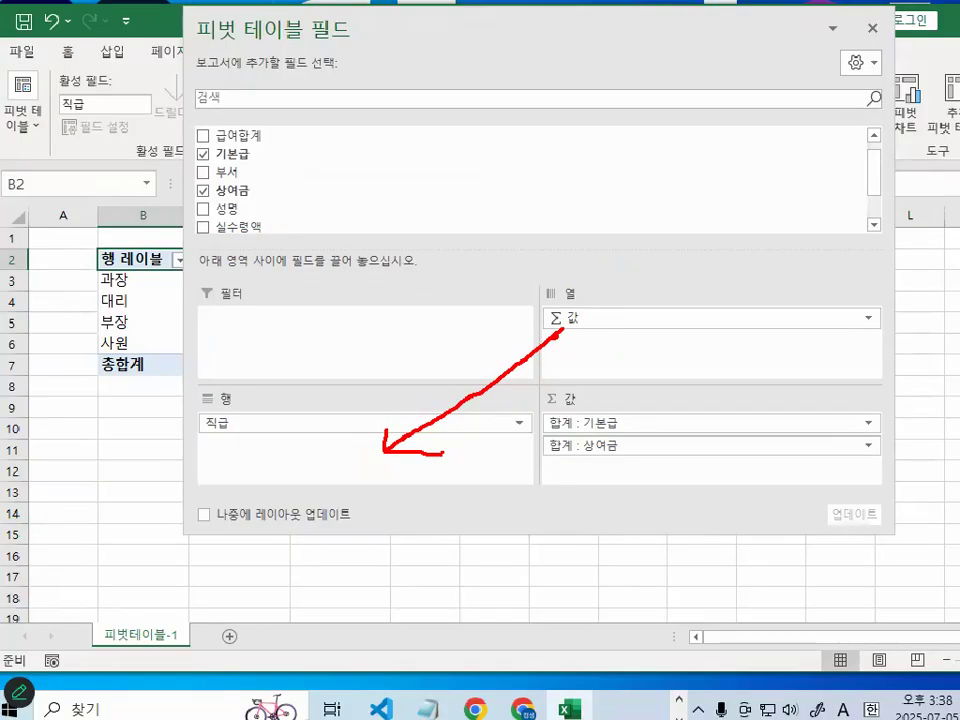
key("Escape")
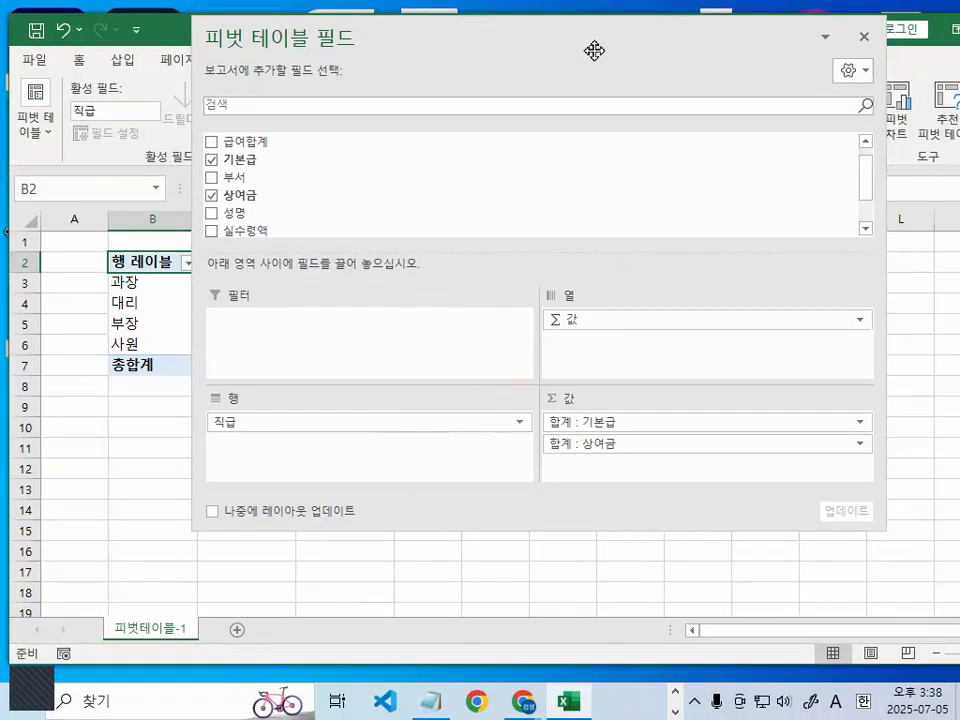
- Move Σ 값 from the 열 area to the 행 area, and place the field pane below the pivot table
left_click_drag(654, 58, 744, 60)
left_click_drag(717, 327, 456, 456)
left_click_drag(542, 92, 559, 560)
- Underline the stacked 기본급 and 상여금 rows in red, circle the whole row block, and clear the marks
key("ctrl+1")
left_click(159, 334)
left_click_drag(138, 296, 420, 300)
left_click_drag(132, 395, 572, 395)
left_click_drag(208, 463, 522, 465)
mouse_move(482, 262)
left_mouse_down()
mouse_move(531, 538)
mouse_move(480, 262)
left_mouse_up()
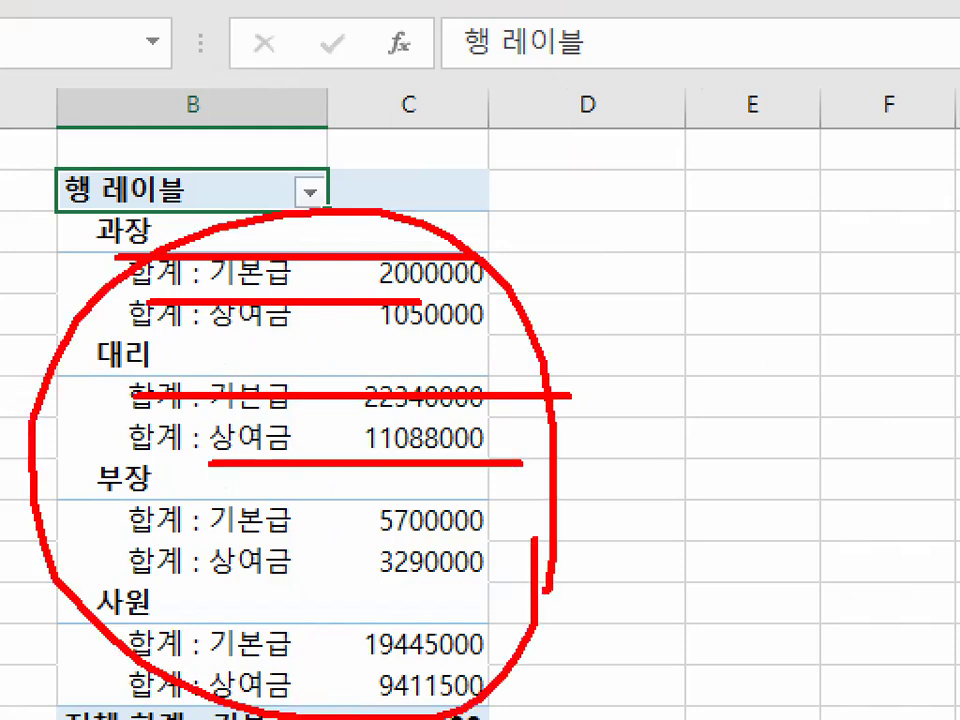
key("Escape")
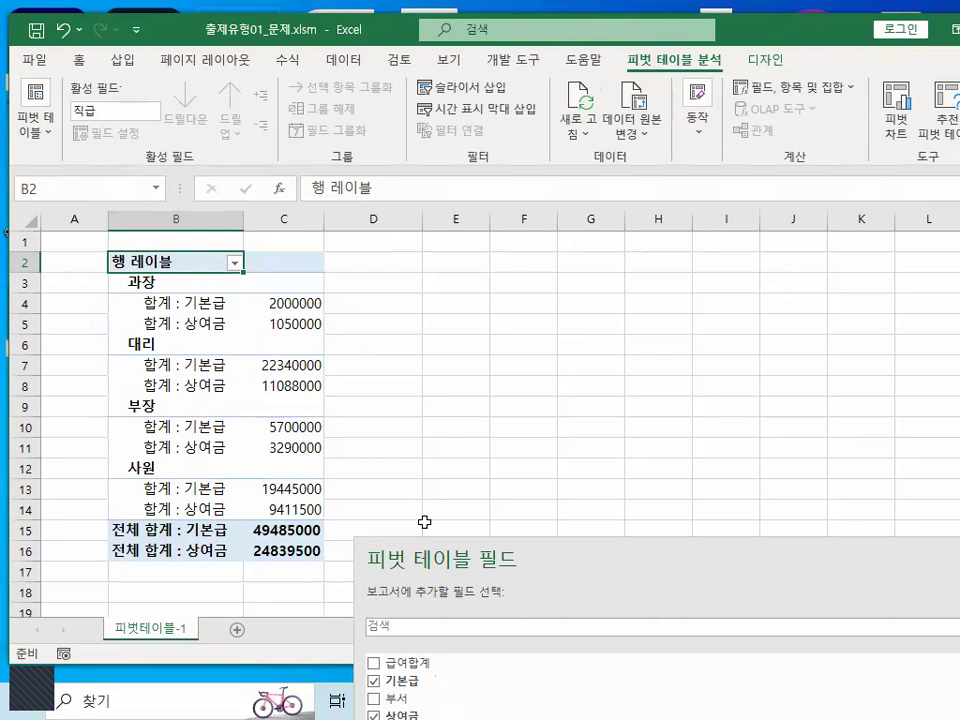
- Return Σ 값 from the 행 area to the 열 area, mark it in red and clear the mark, and uncover the pivot table
left_click_drag(494, 556, 425, 212)
mouse_move(354, 625)
left_mouse_down()
mouse_move(703, 551)
mouse_move(712, 576)
left_mouse_up()
key("ctrl+1")
left_click_drag(706, 493, 708, 506)
key("Escape")
left_click_drag(572, 208, 564, 519)
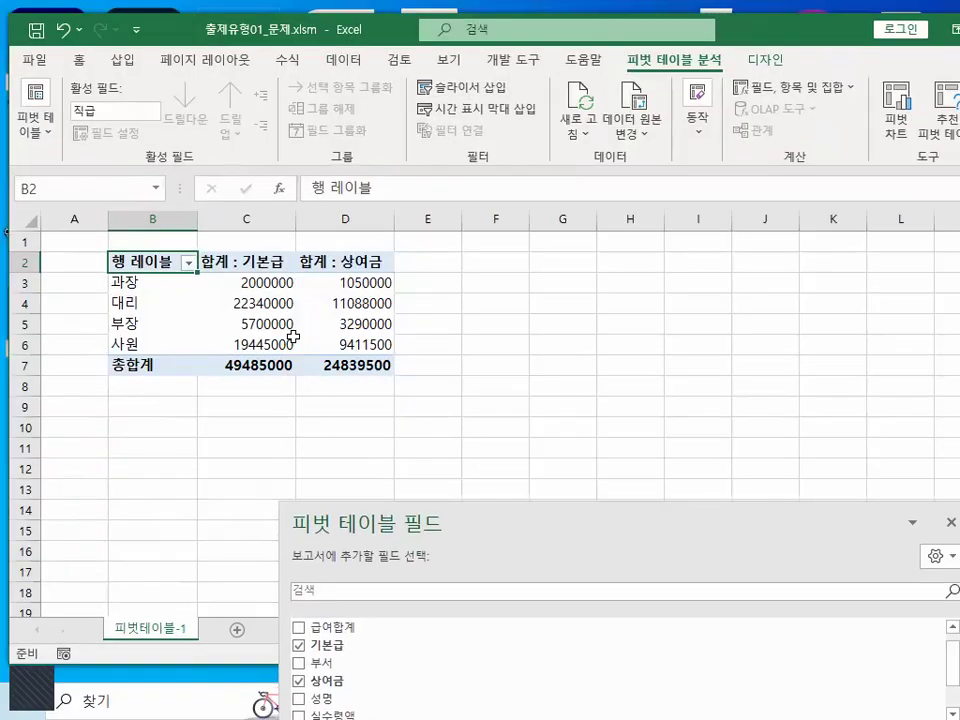
- Trace the 기본급 and 상여금 columns of the pivot table with red vertical lines, and clear them
key("ctrl+1")
left_click(267, 295)
left_click_drag(267, 295, 265, 465)
left_click_drag(452, 212, 455, 515)
key("Escape")
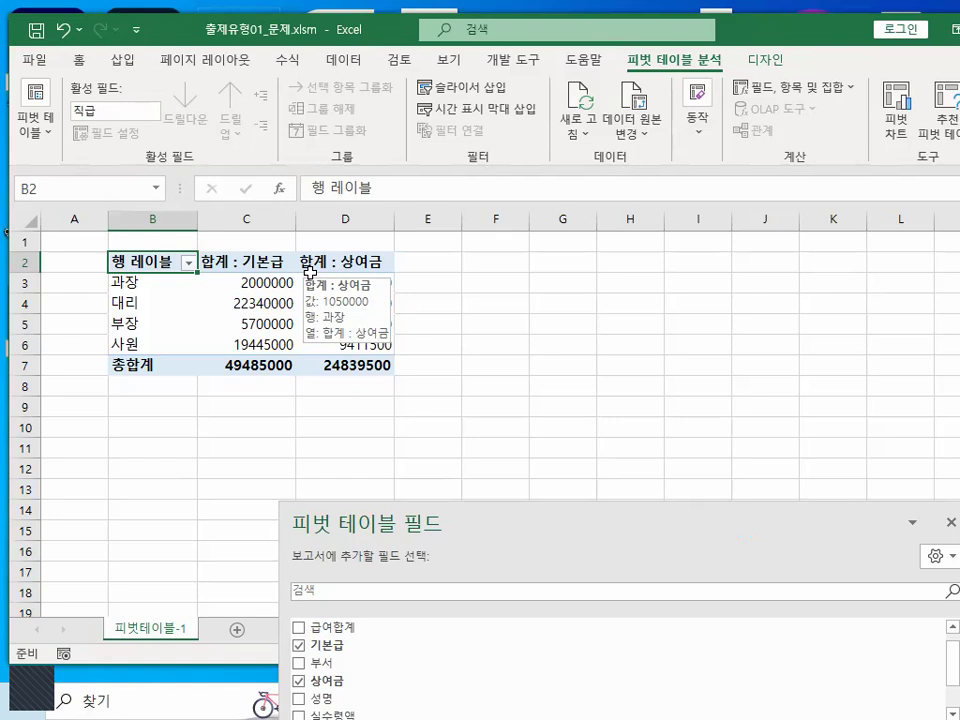
- Move the field pane back over the sheet, circle Σ 값 in the 열 area with a red arrow, and clear the marks
left_click_drag(491, 508, 395, 247)
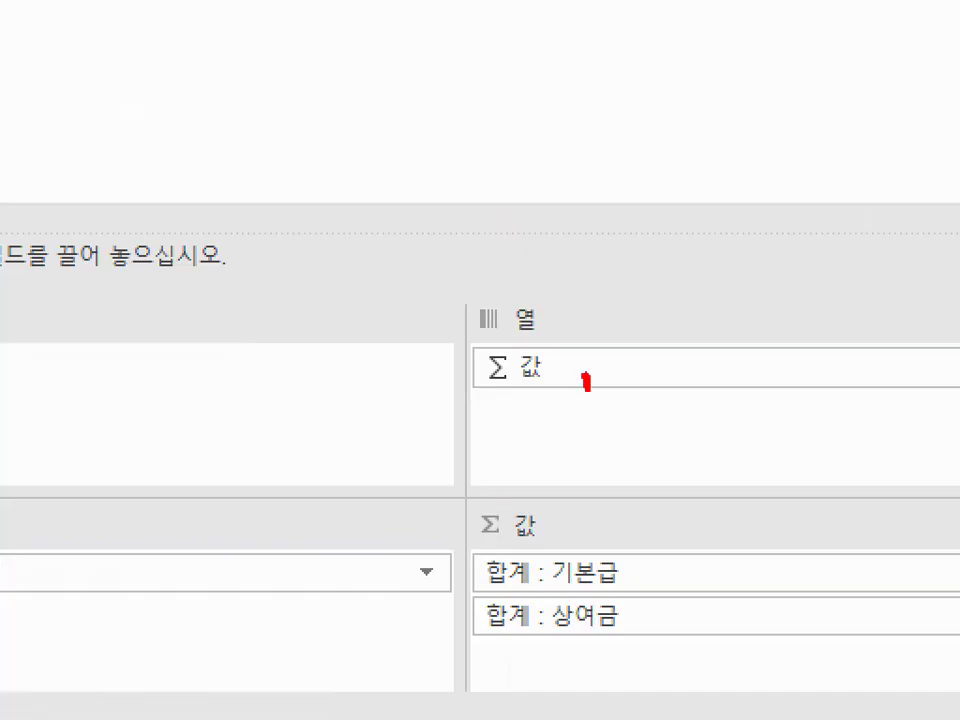
mouse_move(587, 388)
left_mouse_down()
mouse_move(427, 387)
mouse_move(622, 376)
left_mouse_up()
left_click_drag(581, 318, 674, 228)
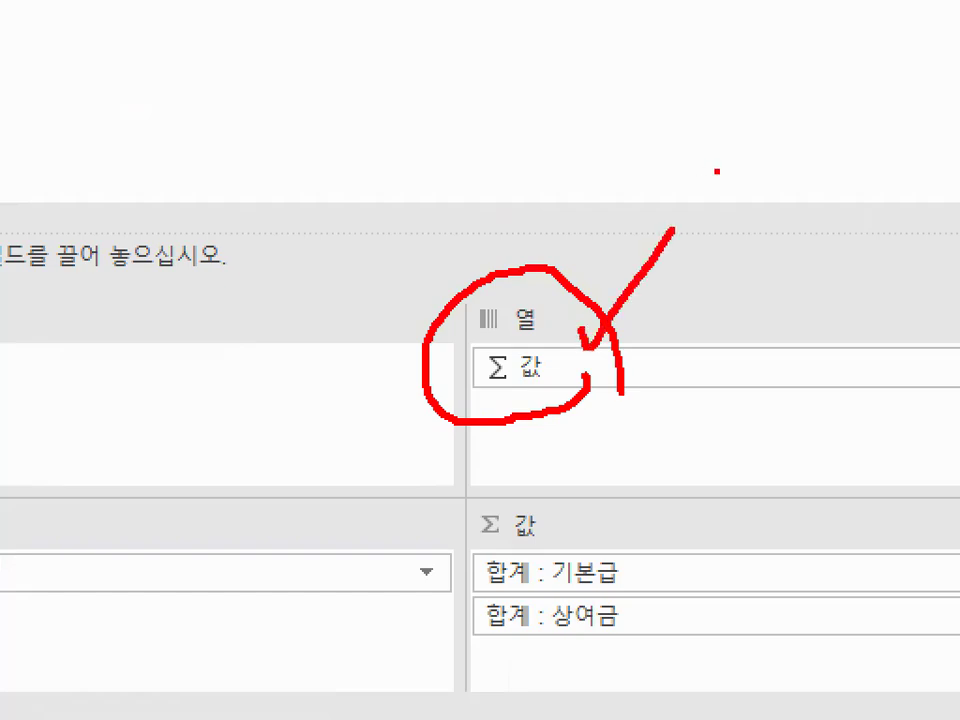
key("Escape")
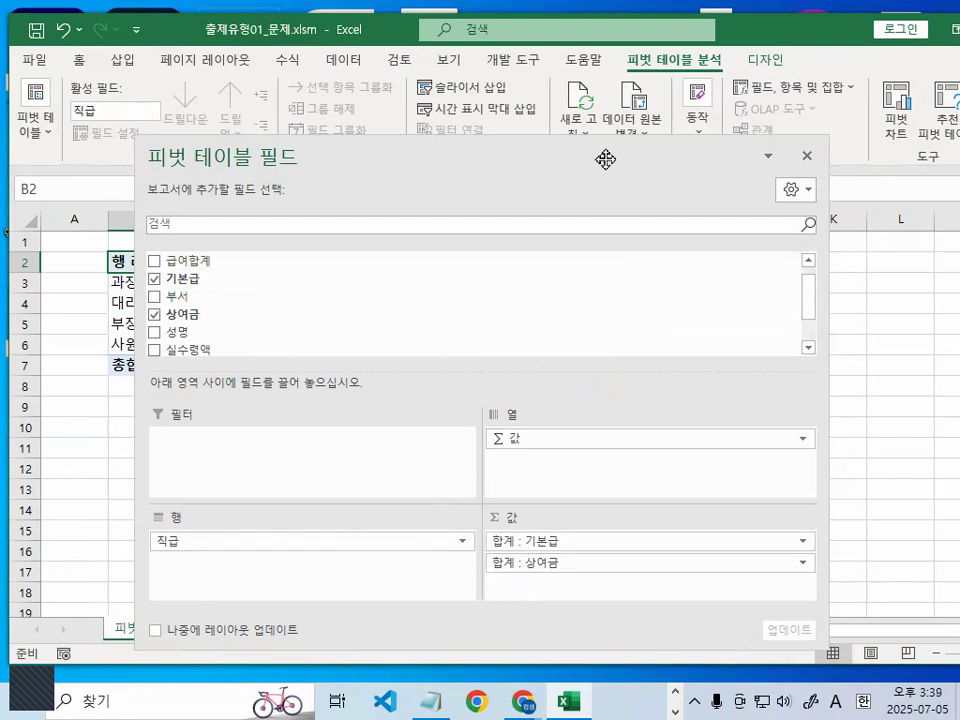
- Mark the space below 합계 : 상여금 in red, clear the mark, and add the 급여합계 field to the 값 area
left_click_drag(606, 159, 614, 60)
key("ctrl+1")
left_click_drag(604, 447, 536, 392)
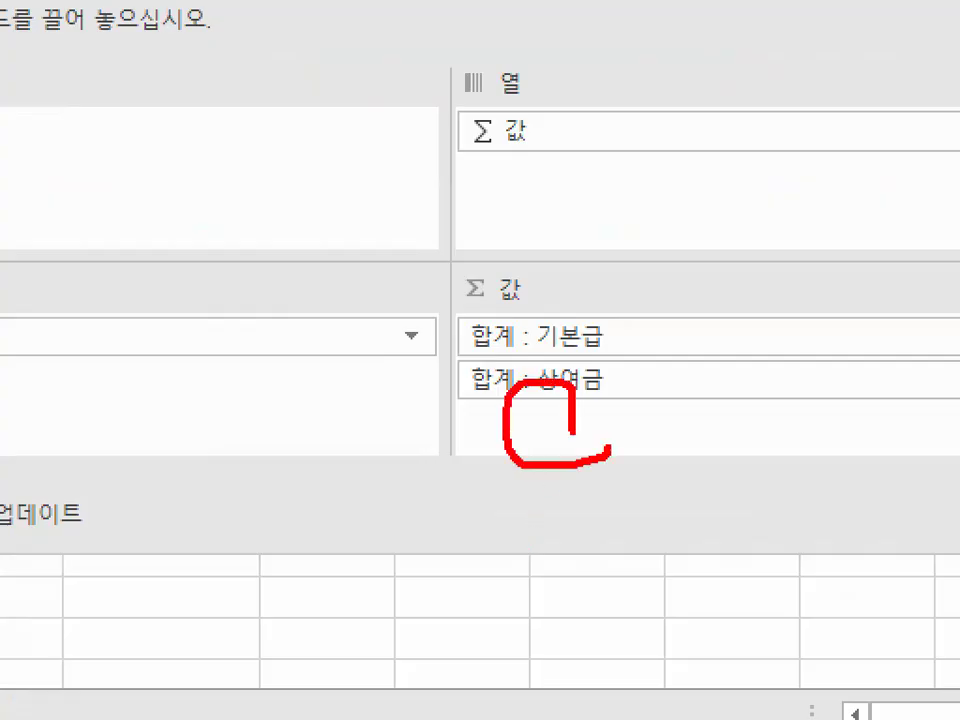
key("Escape")
left_click_drag(205, 162, 545, 490)
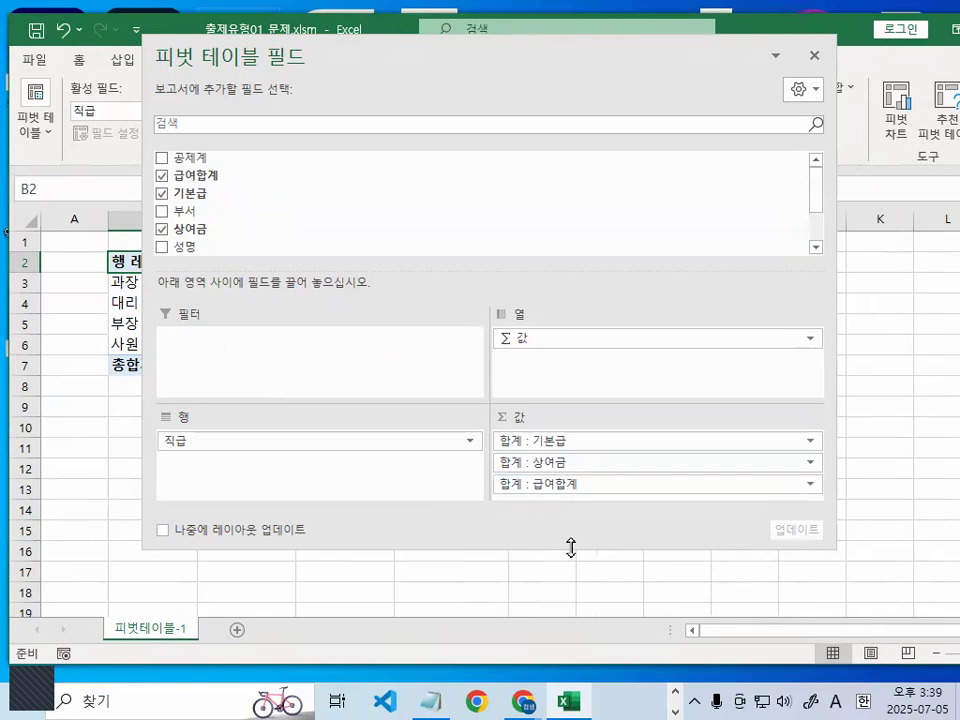
key("ctrl+1")
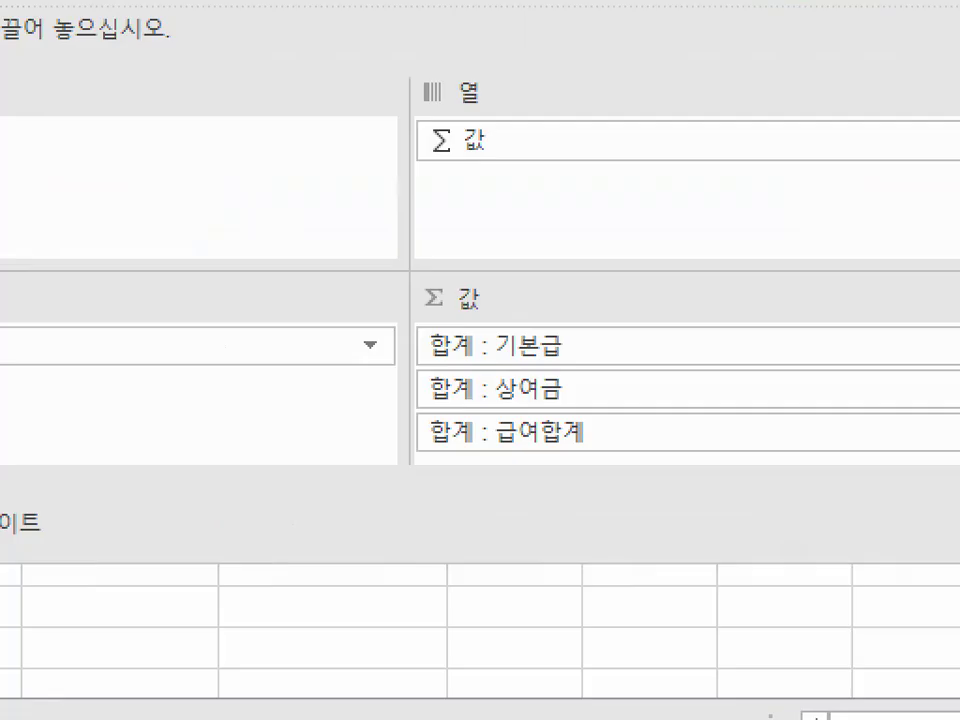
- Bracket the three fields in the 값 area with a red line, clear it, and move the field pane off the pivot table
mouse_move(430, 323)
left_mouse_down()
mouse_move(408, 377)
mouse_move(412, 460)
left_mouse_up()
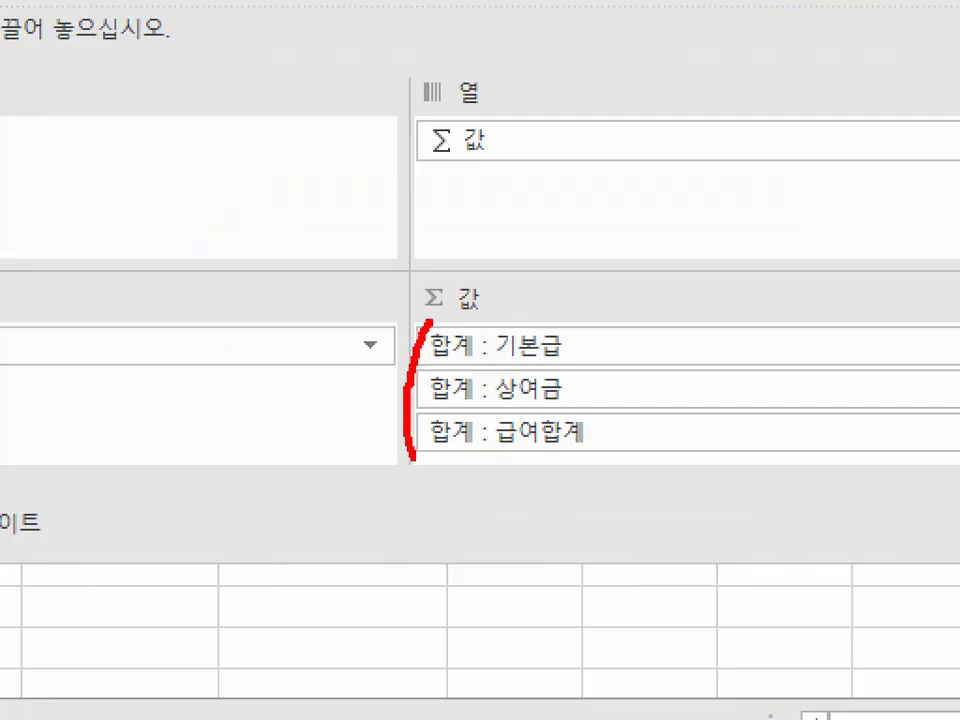
key("Escape")
mouse_move(591, 58)
left_mouse_down()
mouse_move(735, 553)
mouse_move(746, 553)
left_mouse_up()
- Put red check marks on the 기본급, 상여금 and 급여합계 column headers of the pivot table, and clear them
key("ctrl+1")
left_click_drag(228, 244, 276, 229)
mouse_move(361, 245)
left_mouse_down()
mouse_move(370, 274)
mouse_move(399, 235)
left_mouse_up()
left_click_drag(672, 192, 748, 130)
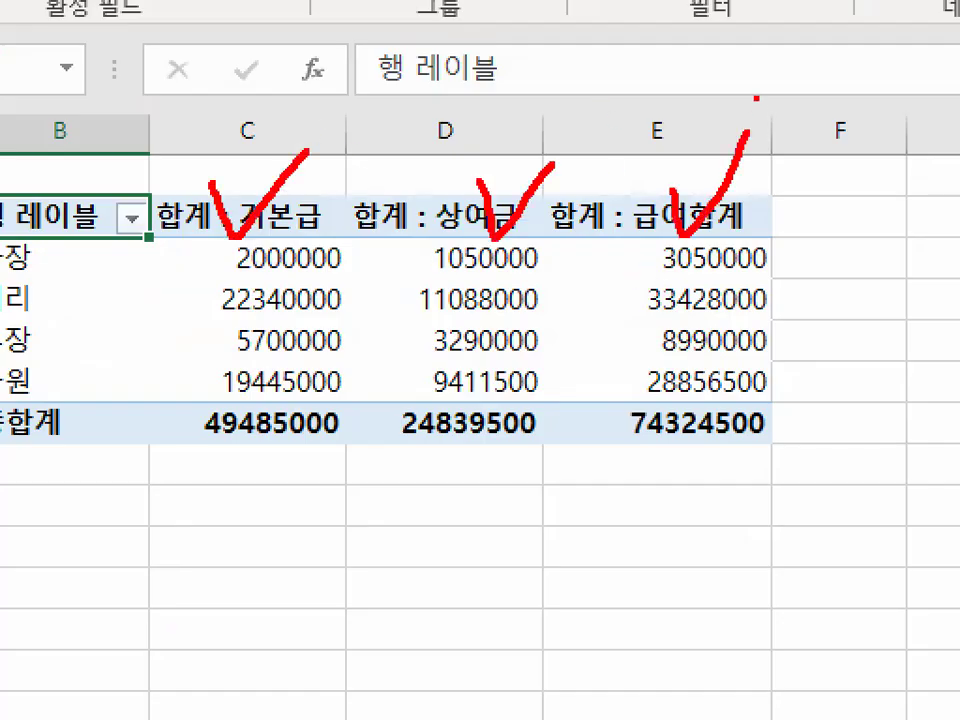
key("Escape")
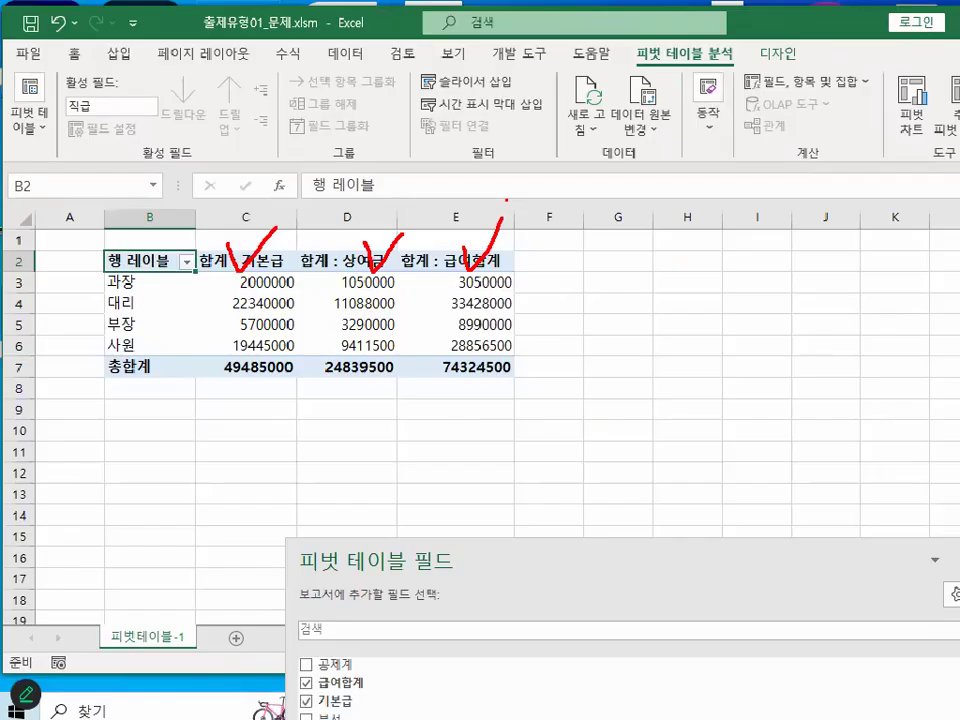
- Select a cell outside the pivot table, reselect 부장's 상여금 value, and reposition the field pane below row 5
mouse_move(244, 305)
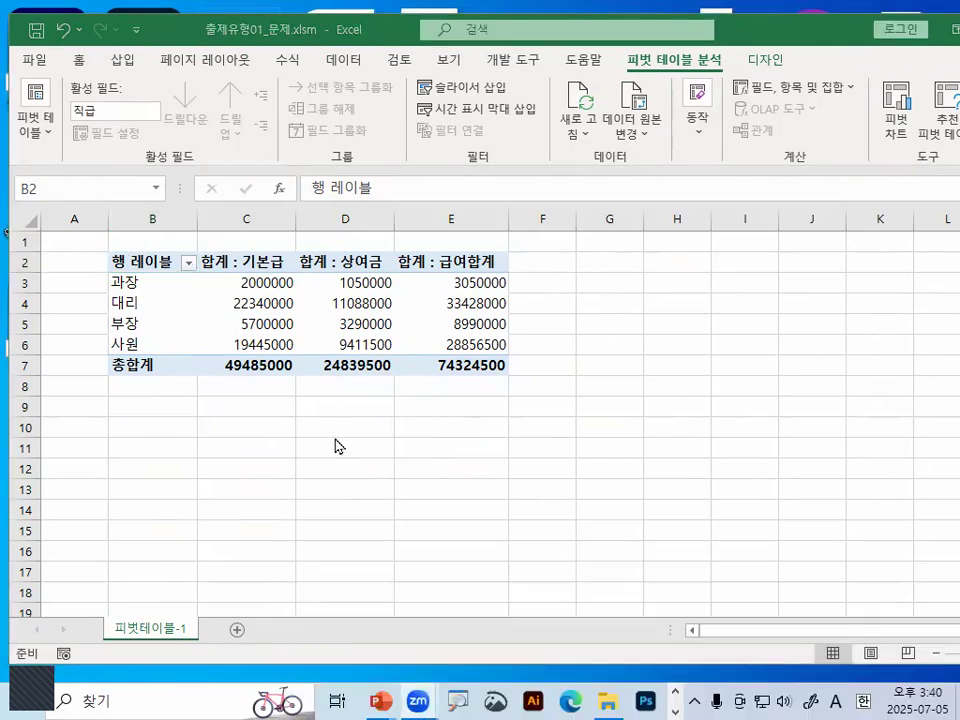
left_click(231, 410)
left_click(361, 334)
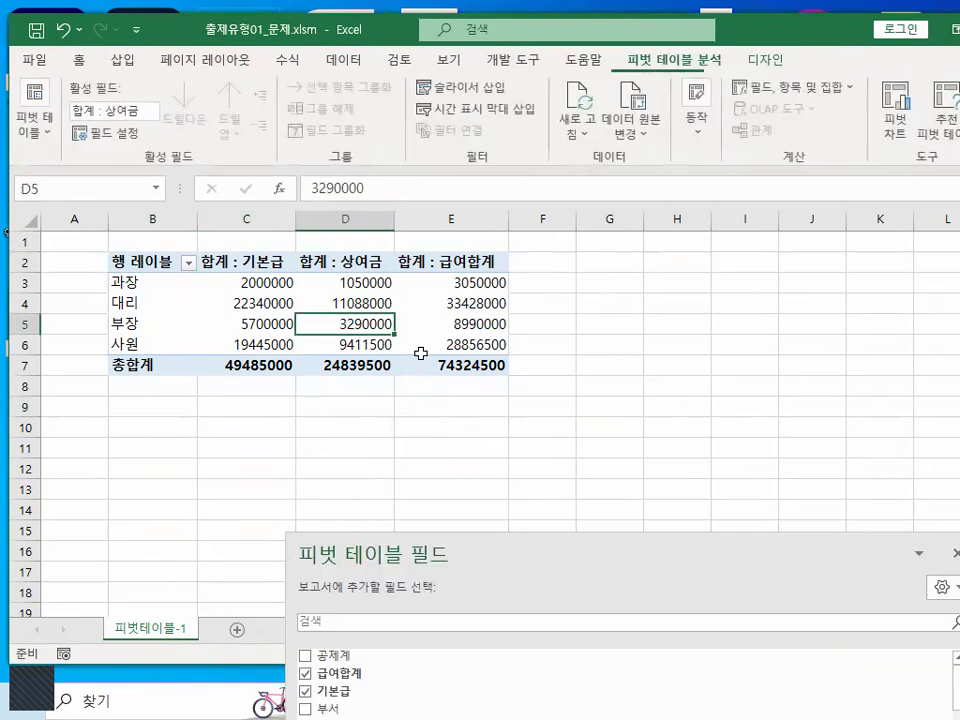
left_click_drag(536, 544, 396, 76)
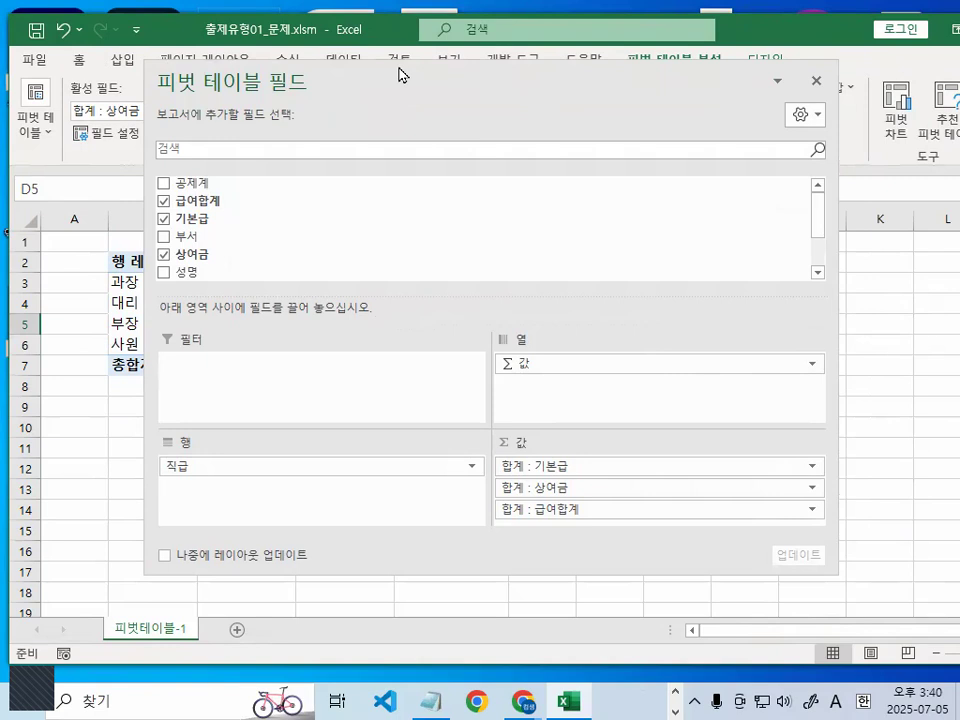
left_click_drag(572, 80, 431, 354)
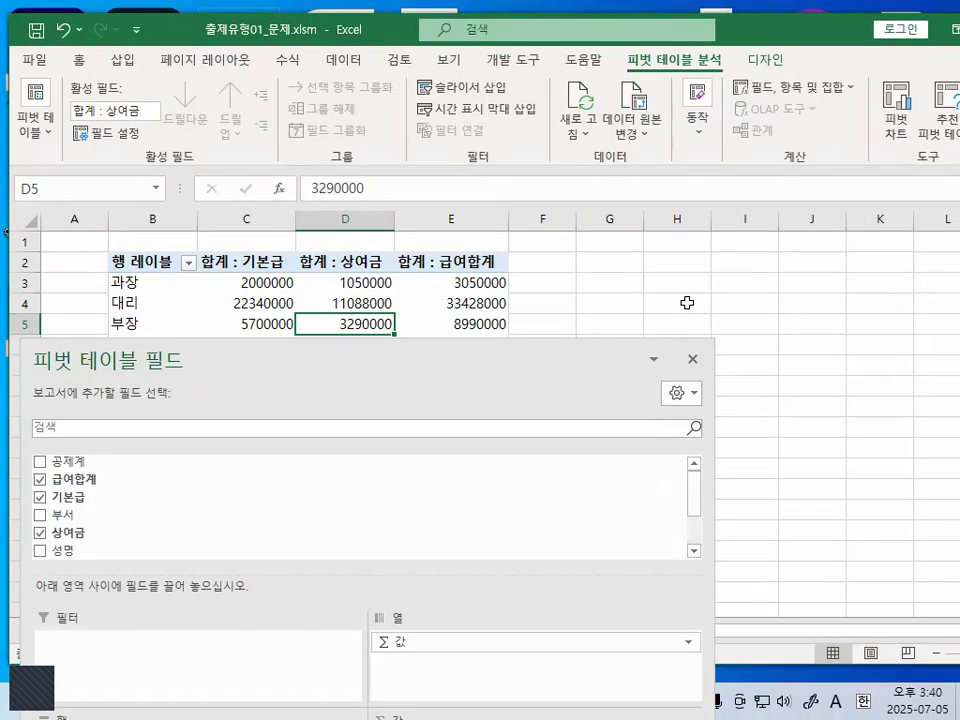
- Toggle the field pane by selecting H4 and D4, close it, and select 대리's 기본급 value in C4
left_click(687, 302)
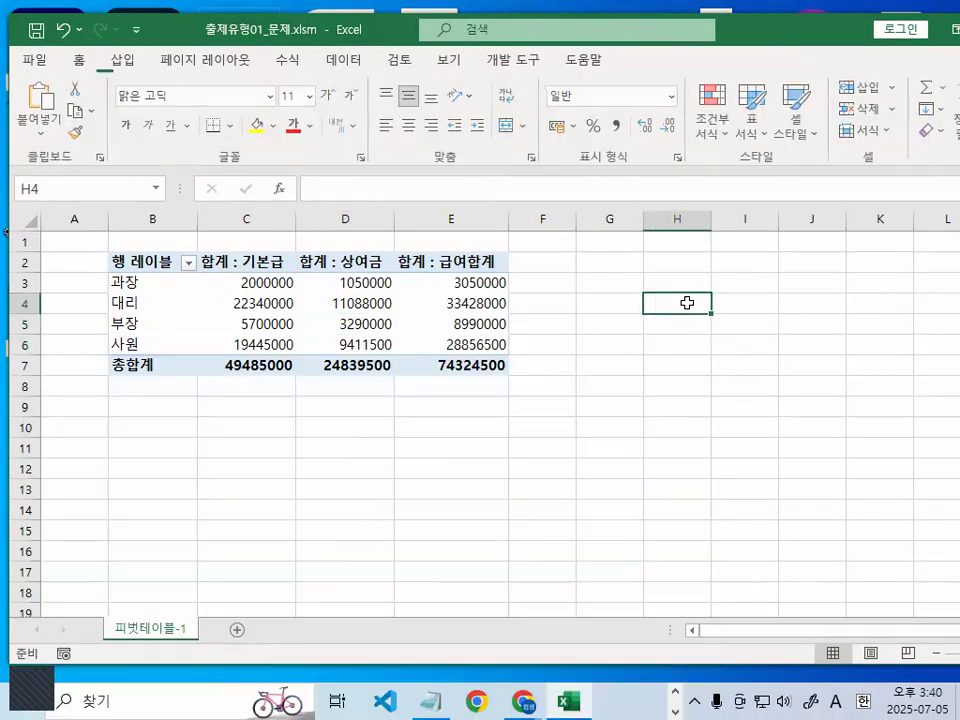
left_click(339, 300)
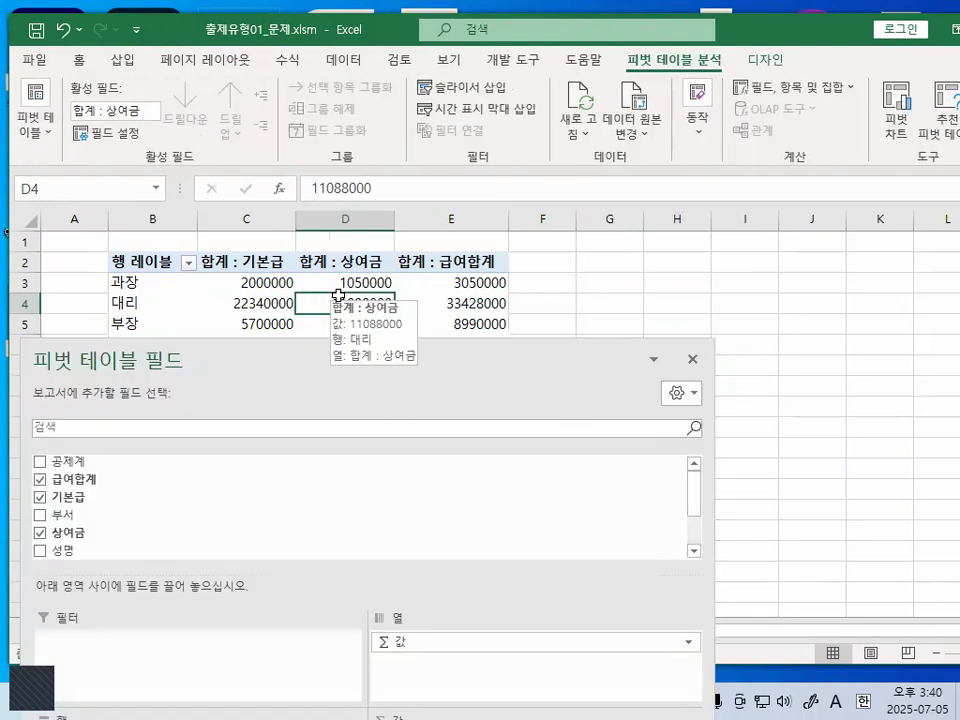
left_click(694, 362)
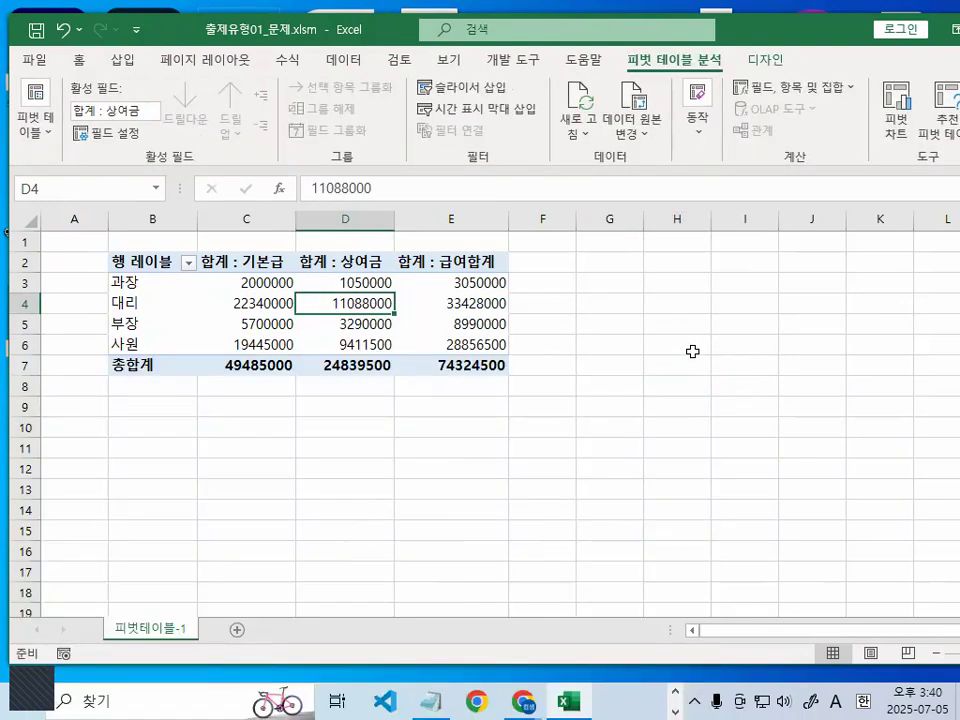
left_click(694, 351)
left_click(227, 302)
- Circle the 행 레이블 header in red with a check mark and a question mark, and clear the marks
scroll(111, 297, "up", 2, "ctrl")
scroll(111, 297, "up", 2, "ctrl")
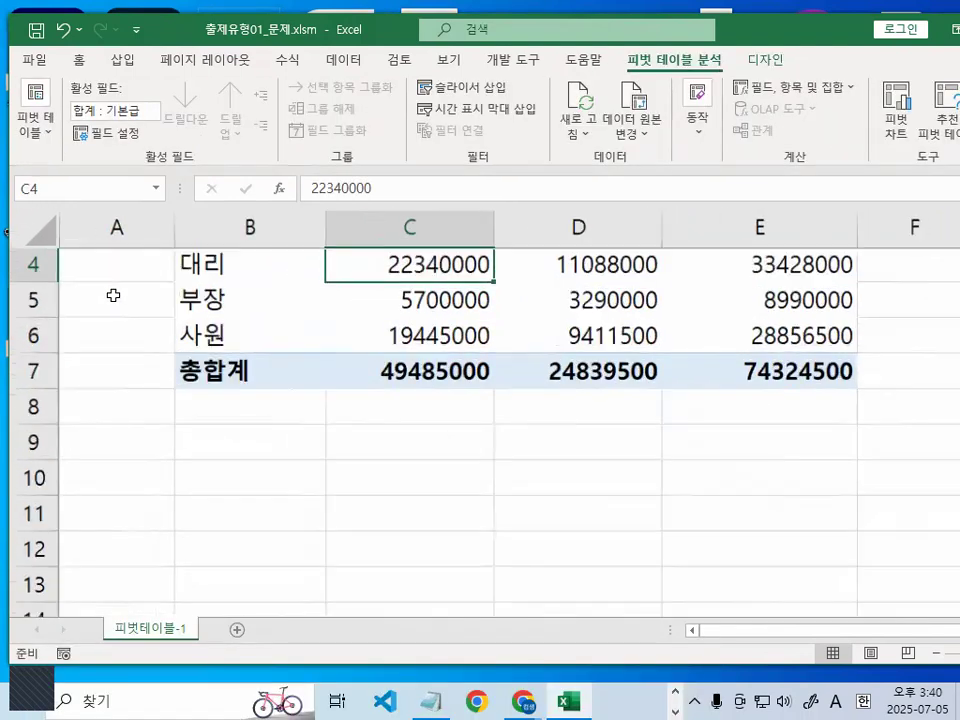
scroll(116, 319, "up", 1)
key("ctrl+1")
left_click(161, 309)
mouse_move(384, 308)
left_mouse_down()
mouse_move(366, 325)
mouse_move(197, 290)
mouse_move(385, 286)
left_mouse_up()
mouse_move(302, 243)
left_mouse_down()
mouse_move(317, 274)
mouse_move(381, 188)
left_mouse_up()
mouse_move(437, 200)
left_mouse_down()
mouse_move(476, 214)
mouse_move(449, 245)
left_mouse_up()
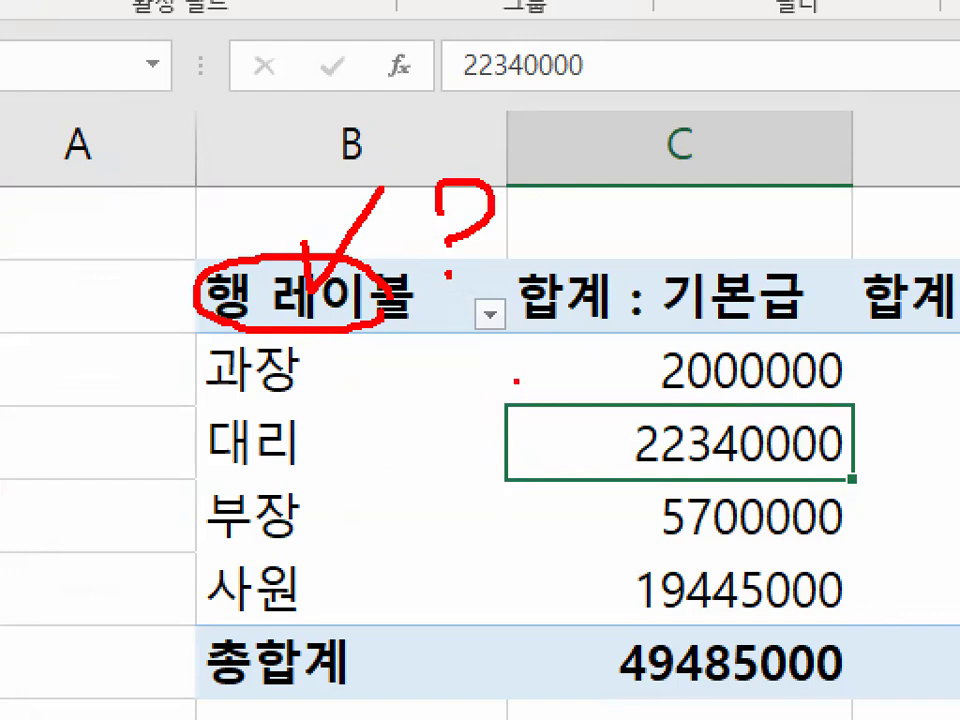
key("Escape")
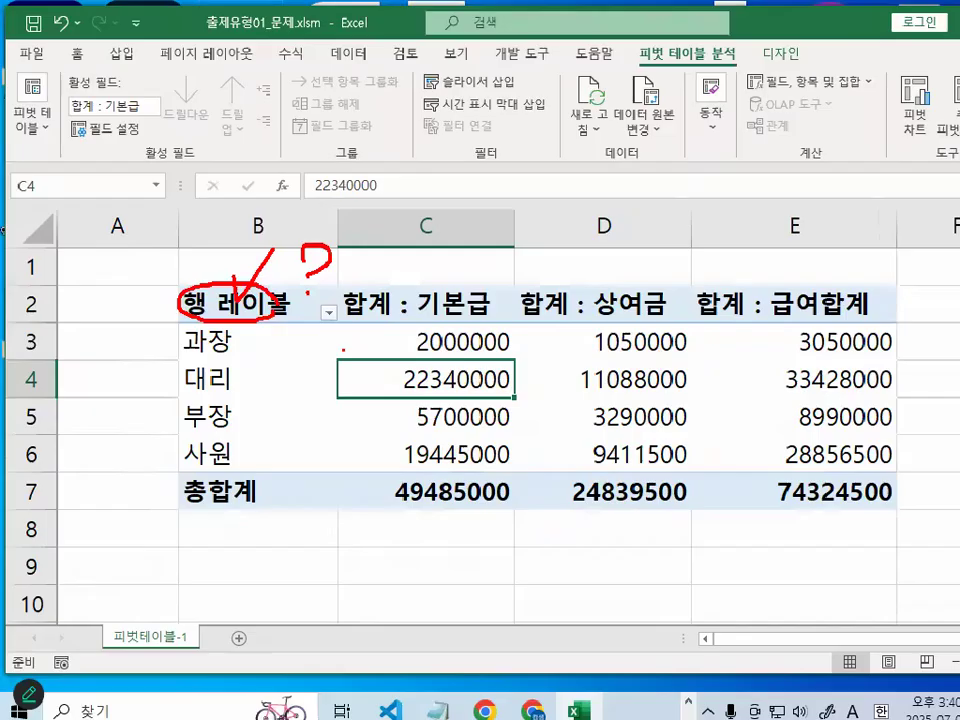
- Draw one larger red circle around the whole 행 레이블 header in B2, and clear it
key("ctrl+1")
left_click(199, 311)
left_click_drag(423, 327, 399, 347)
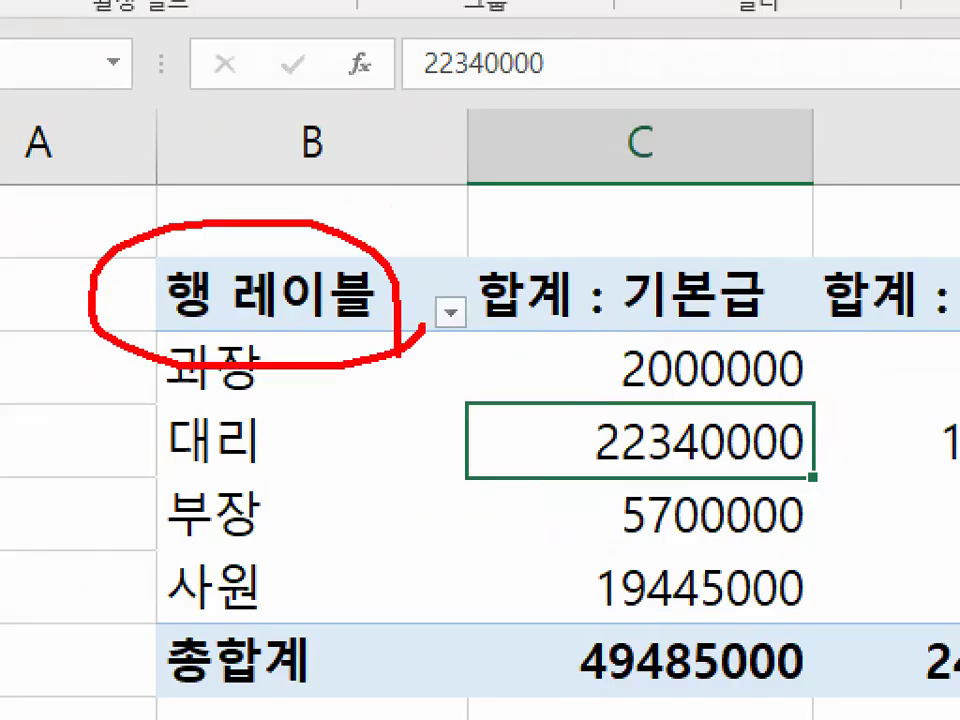
key("Escape")
- Select 대리's 상여금 value in D4, draw a red mark from the cell, and clear it
left_click(611, 368)
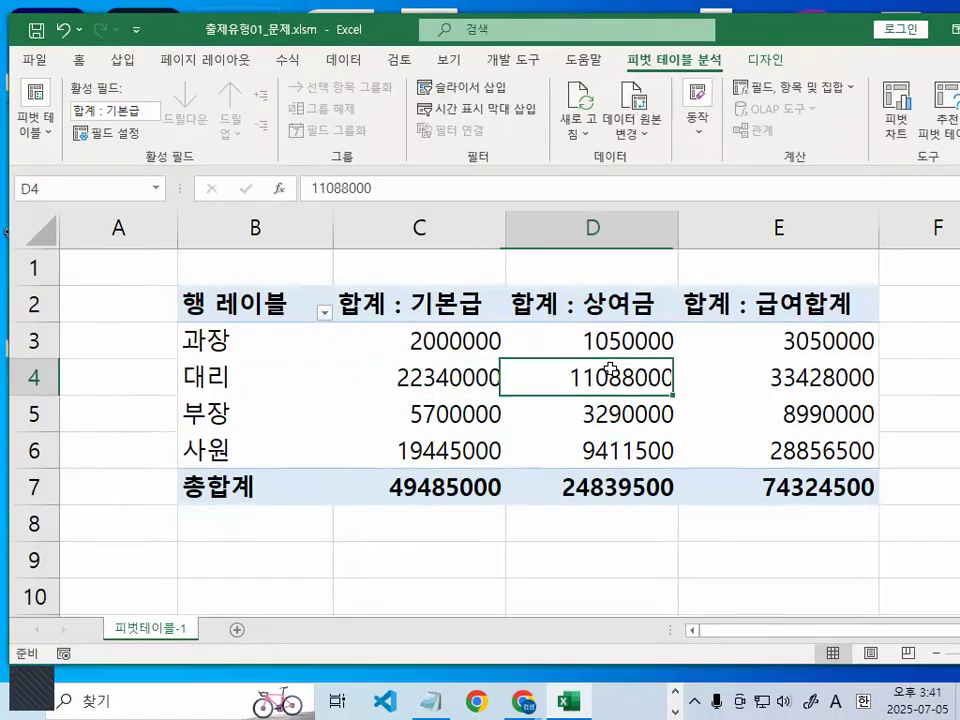
key("ctrl+1")
left_click(612, 367)
left_click_drag(620, 322, 750, 236)
key("Escape")
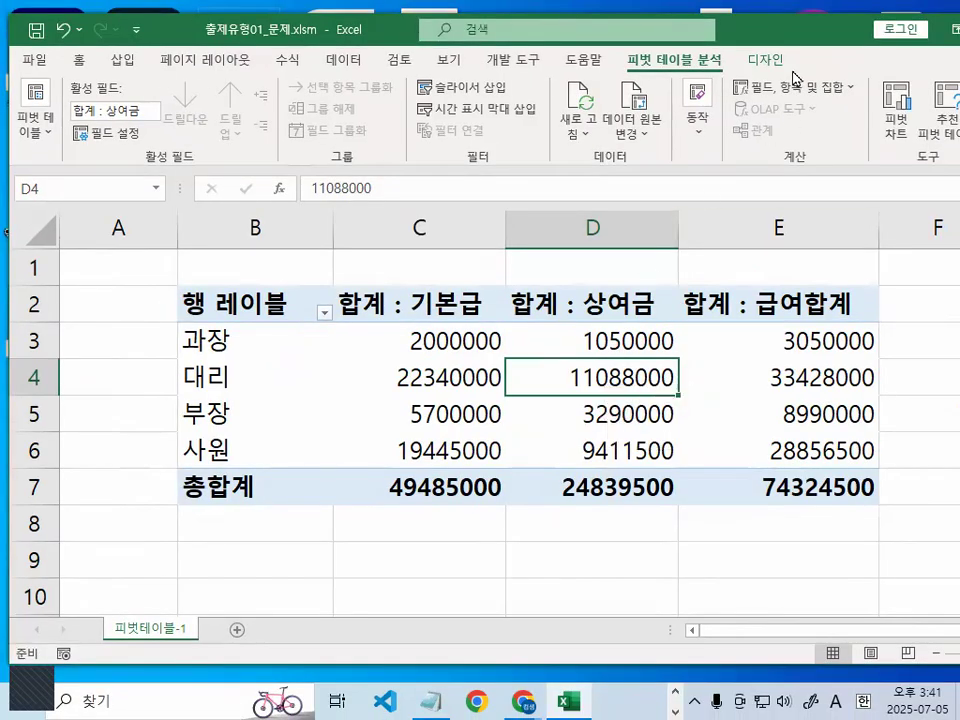
- Circle 디자인 in red, clear the mark, and show the pivot table's design options
key("ctrl+1")
mouse_move(808, 96)
left_mouse_down()
mouse_move(729, 122)
mouse_move(795, 57)
left_mouse_up()
key("Escape")
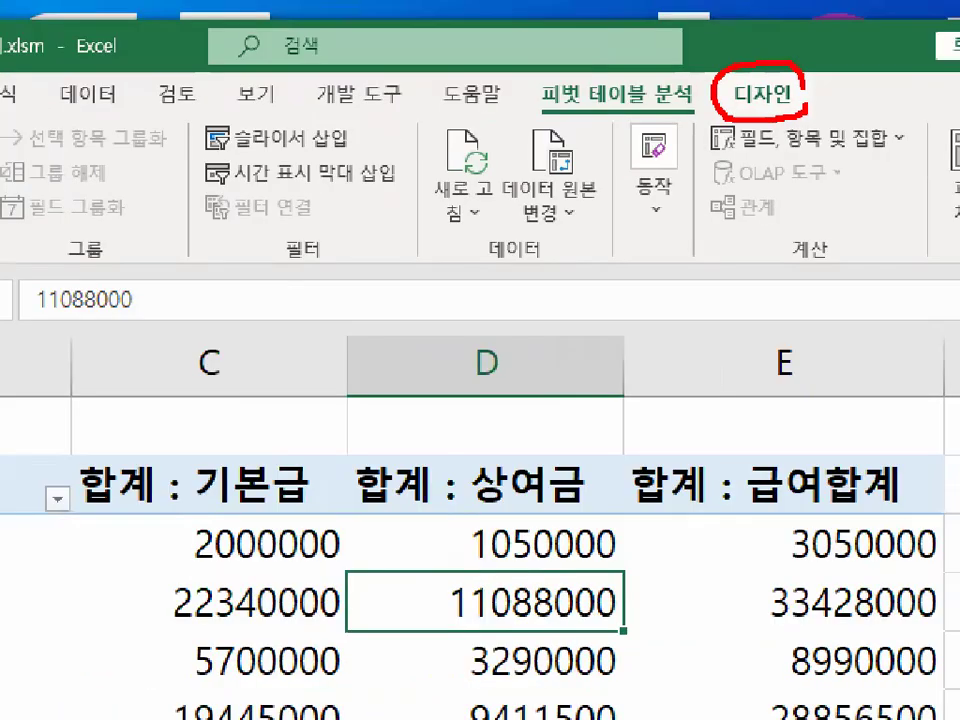
left_click(764, 62)
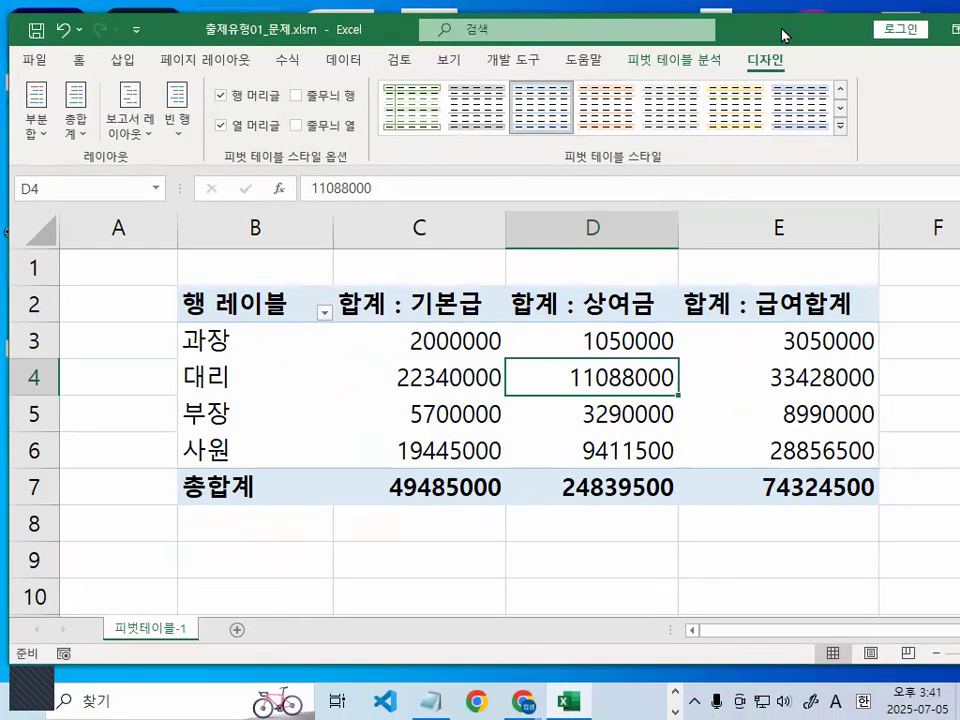
- Move the workbook window, select a cell outside the pivot table, reselect D4, and show the pivot table's design options again
left_click_drag(783, 36, 562, 42)
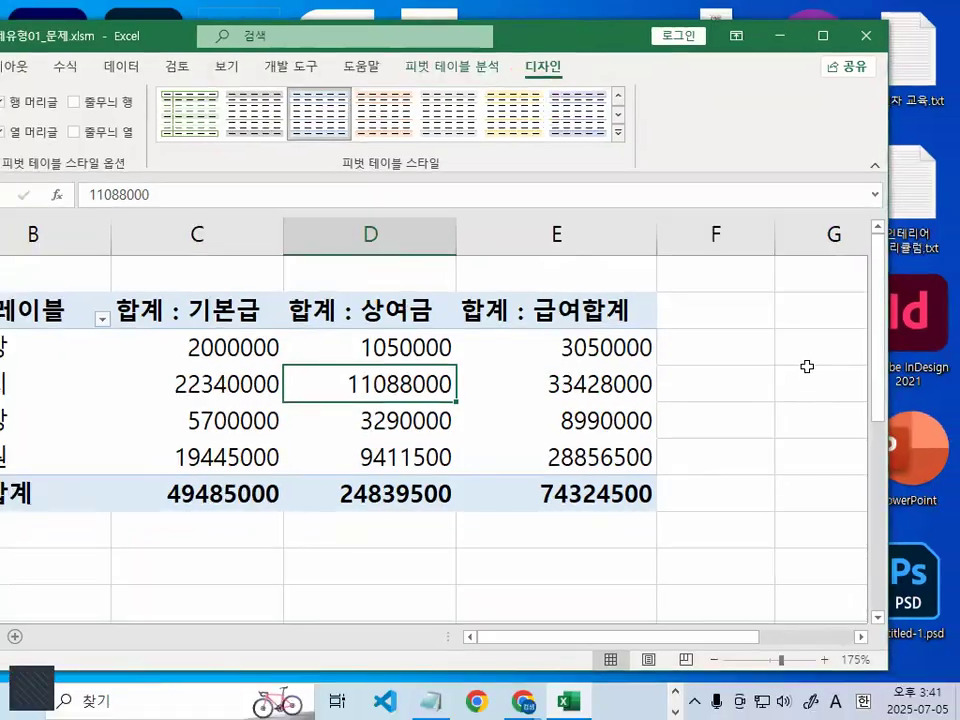
left_click(814, 392)
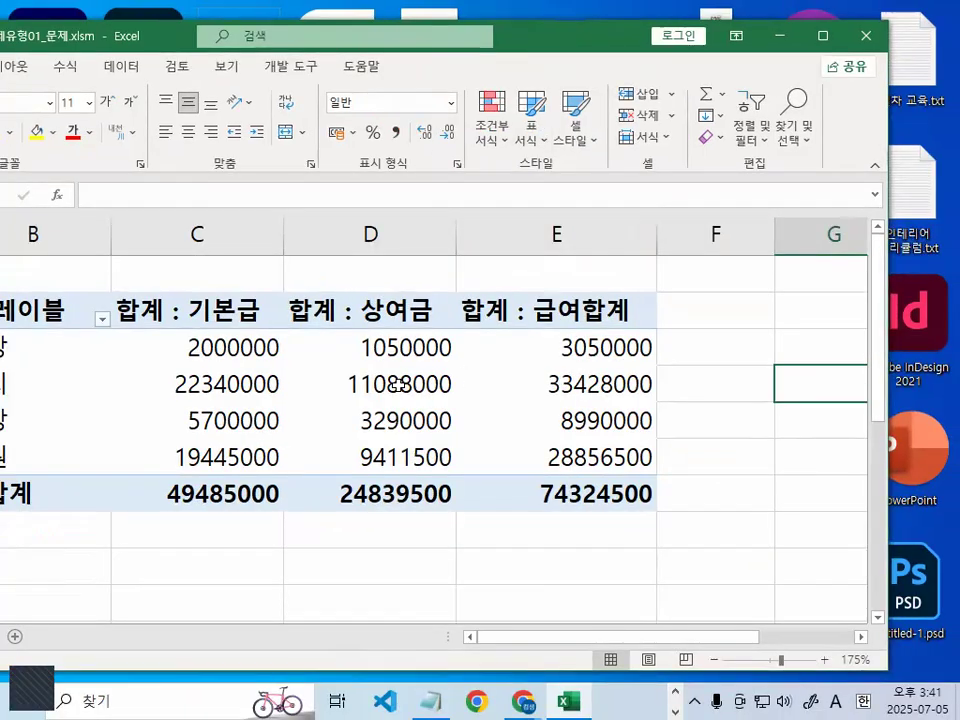
left_click(282, 712)
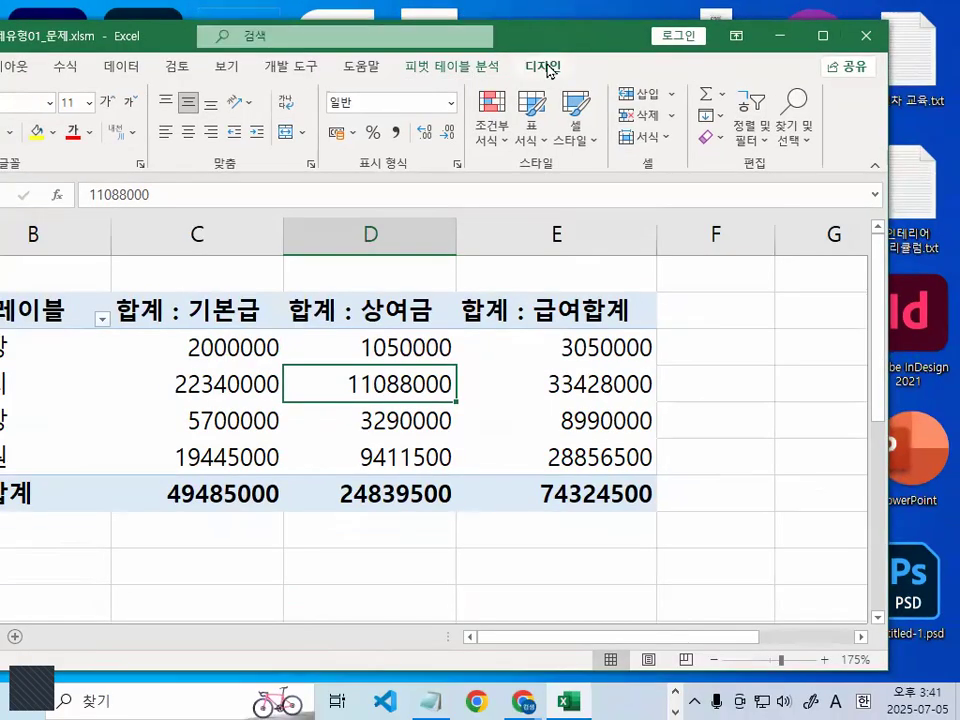
left_click(545, 67)
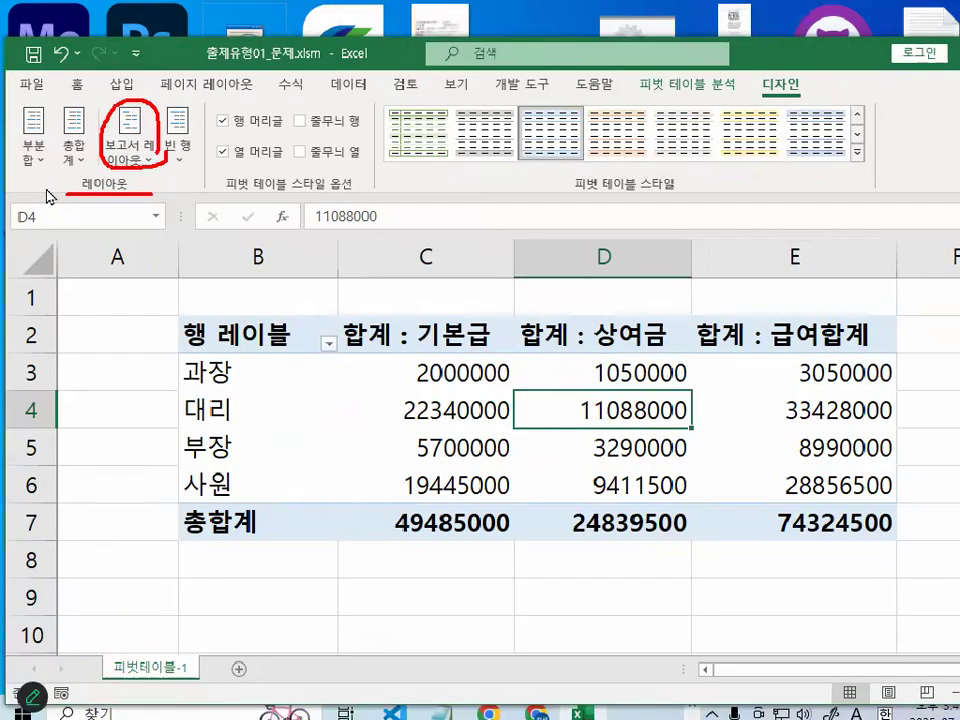
- Bring up the 보고서 레이아웃 choices and underline 개요 형식으로 표시 and 테이블 형식으로 표시 in red
left_click(294, 134)
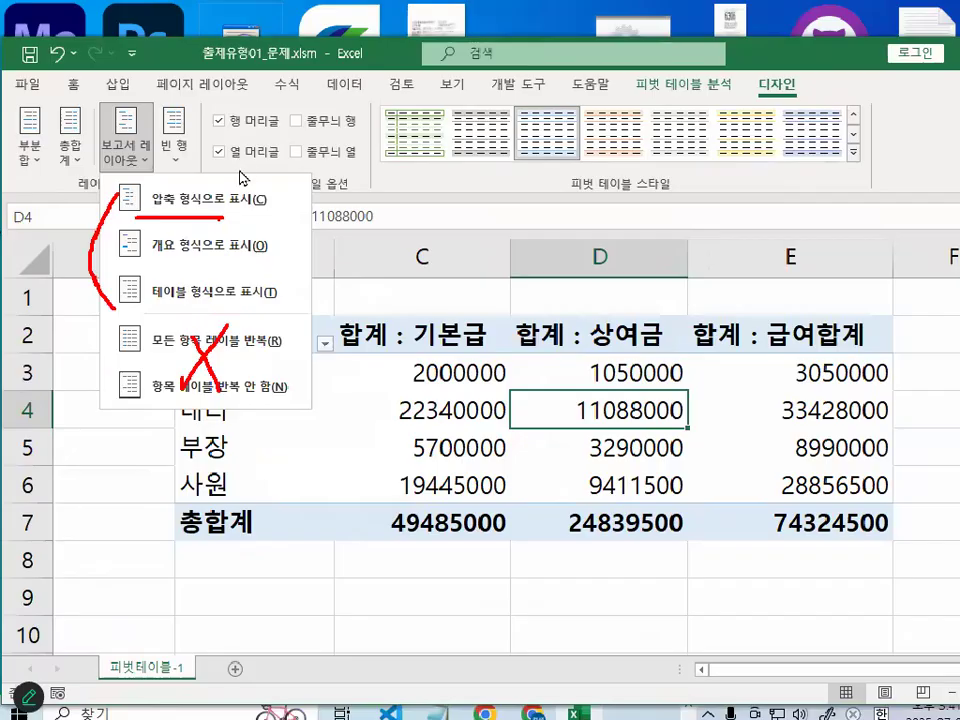
key("Escape")
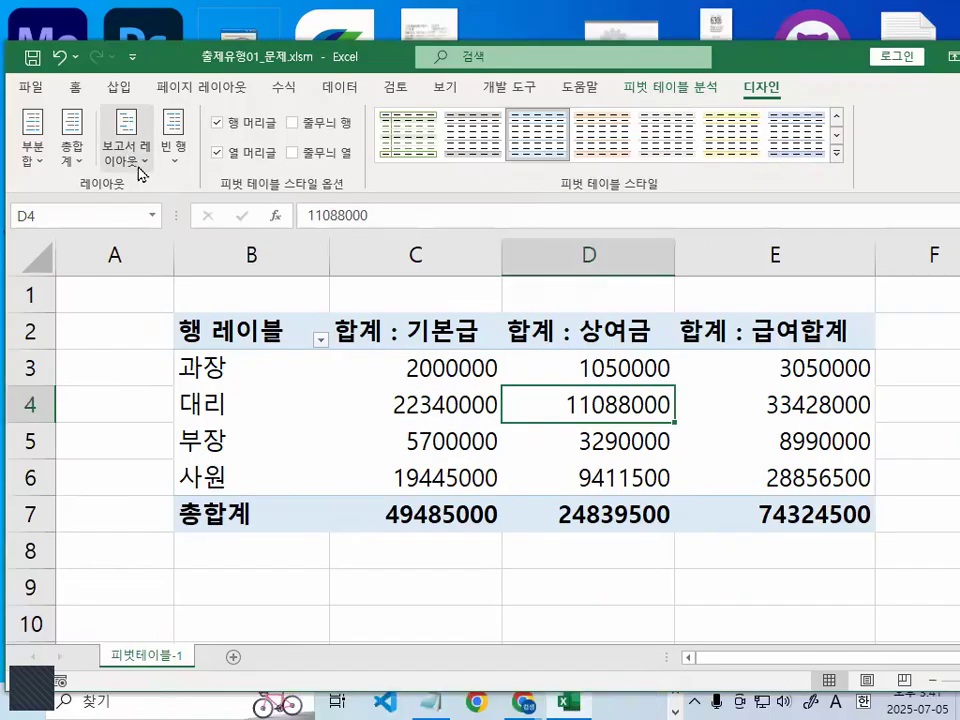
left_click(137, 158)
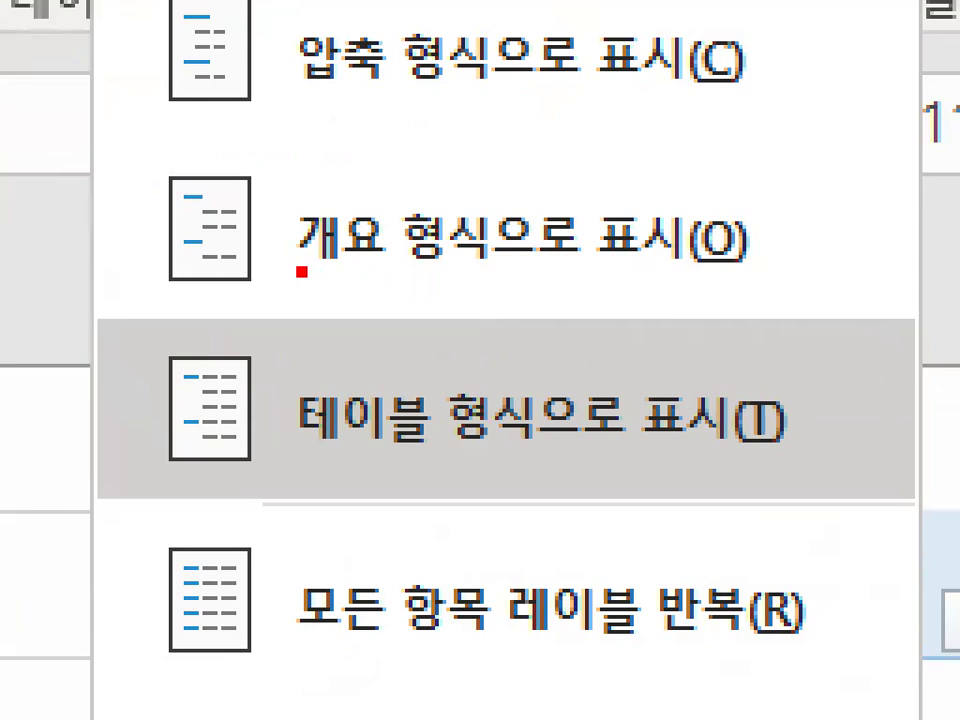
left_click_drag(300, 271, 460, 268)
left_click_drag(283, 446, 460, 467)
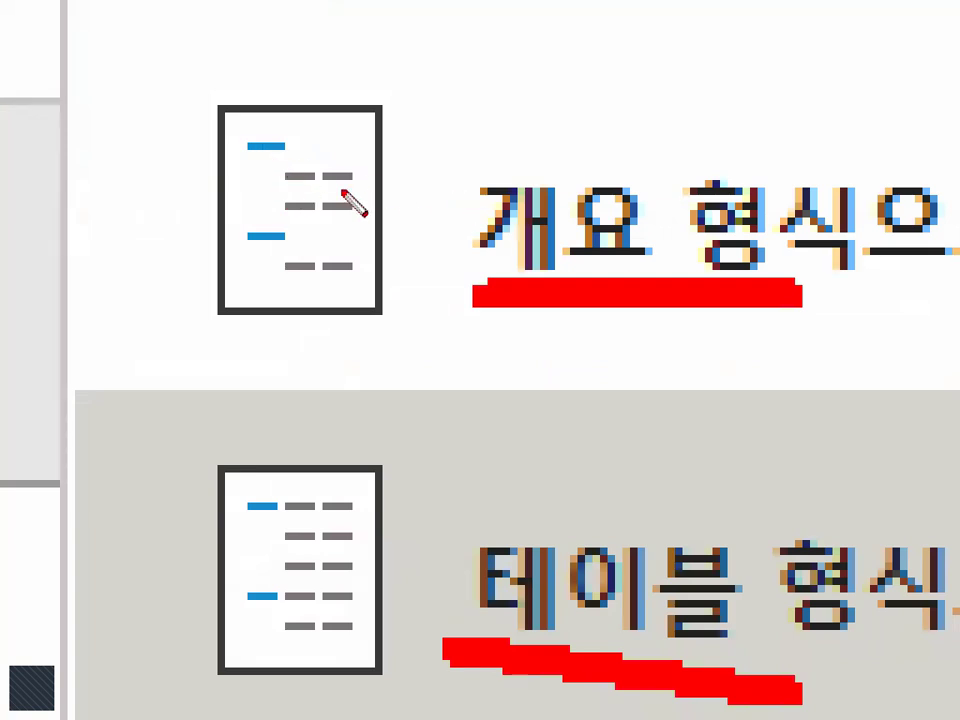
- Draw red dashes beside the 개요 and 테이블 layout icons and circle the first row of the 테이블 icon
left_click_drag(424, 82, 479, 83)
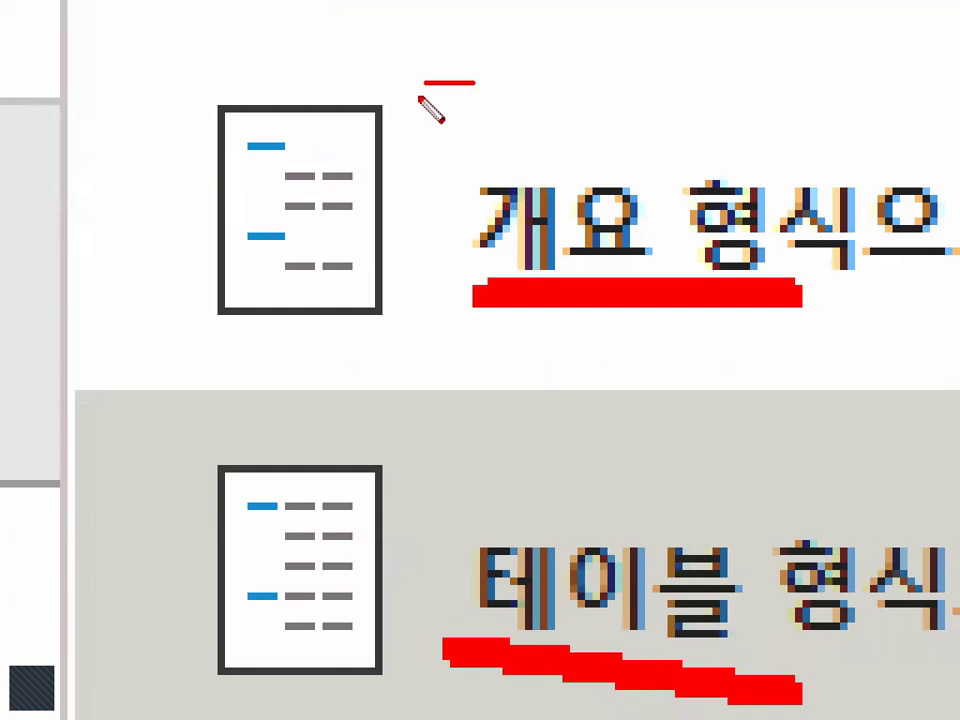
left_click_drag(480, 129, 548, 130)
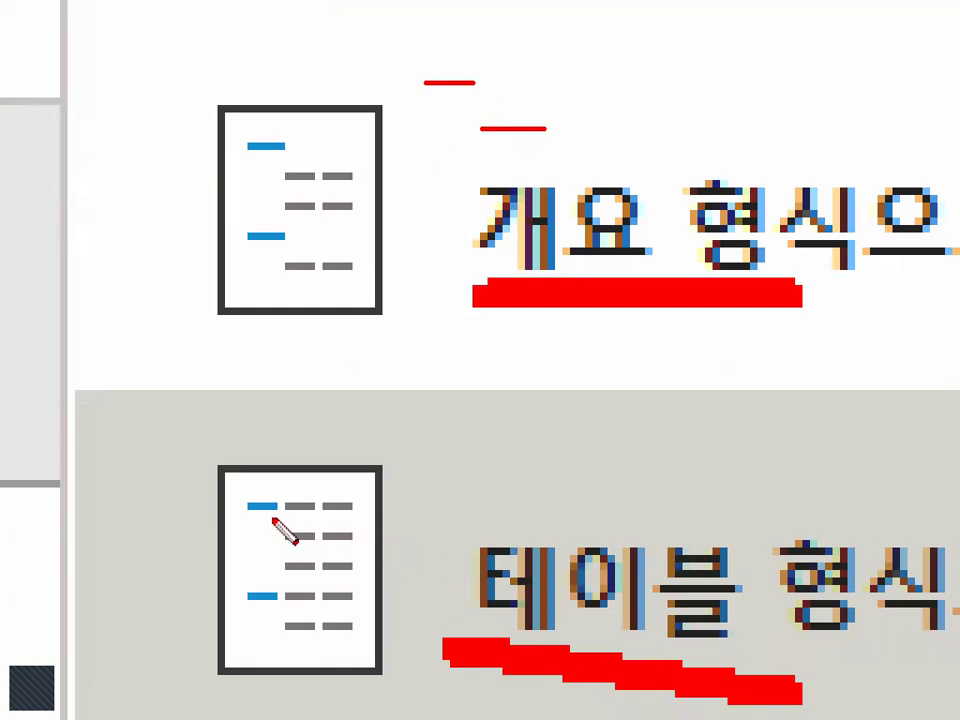
left_click_drag(446, 375, 543, 375)
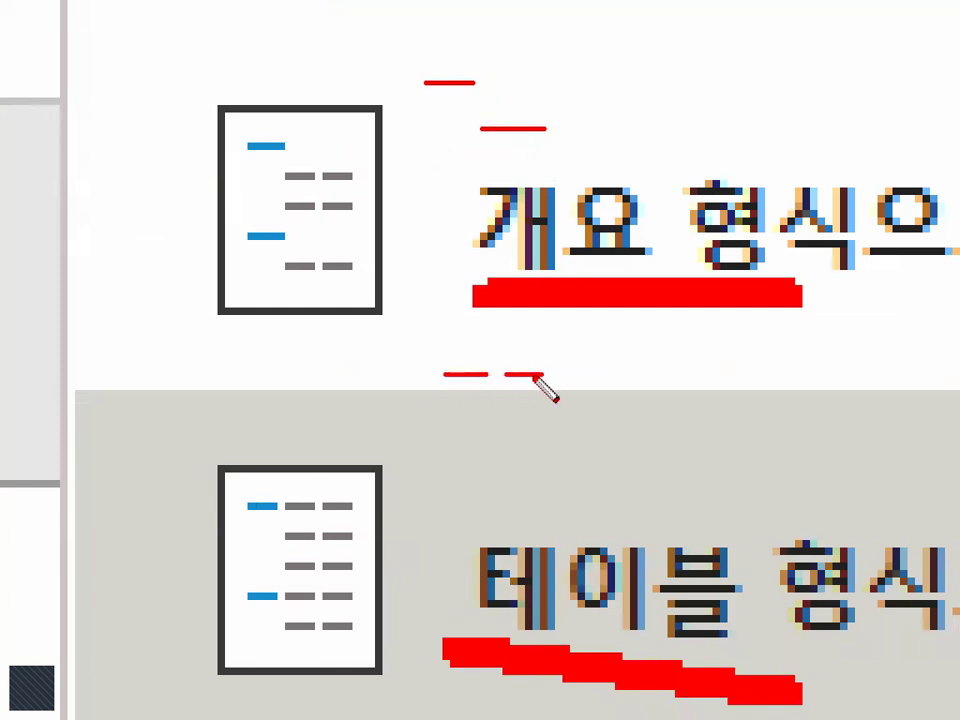
mouse_move(326, 518)
left_mouse_down()
mouse_move(247, 513)
mouse_move(312, 521)
left_mouse_up()
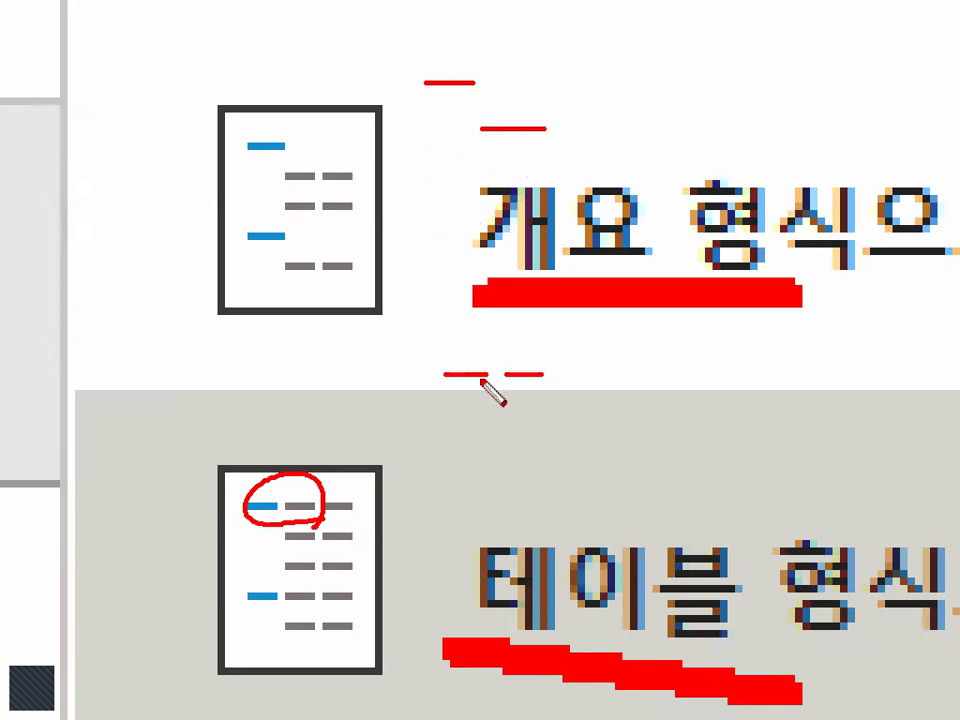
- Circle the drawn dashes and the words 테이블 and 개요 in red, clear the marks, and dismiss the layout choices
mouse_move(537, 380)
left_mouse_down()
mouse_move(436, 386)
mouse_move(540, 376)
left_mouse_up()
mouse_move(745, 602)
left_mouse_down()
mouse_move(501, 579)
mouse_move(712, 622)
left_mouse_up()
mouse_move(563, 142)
left_mouse_down()
mouse_move(482, 156)
mouse_move(540, 118)
left_mouse_up()
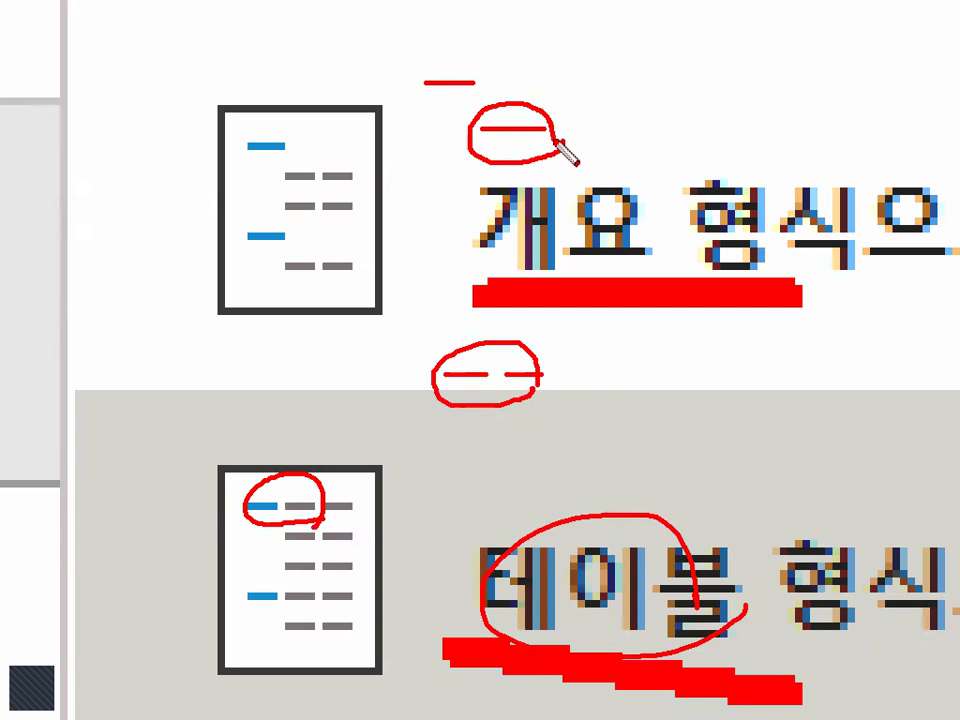
left_click_drag(647, 249, 647, 266)
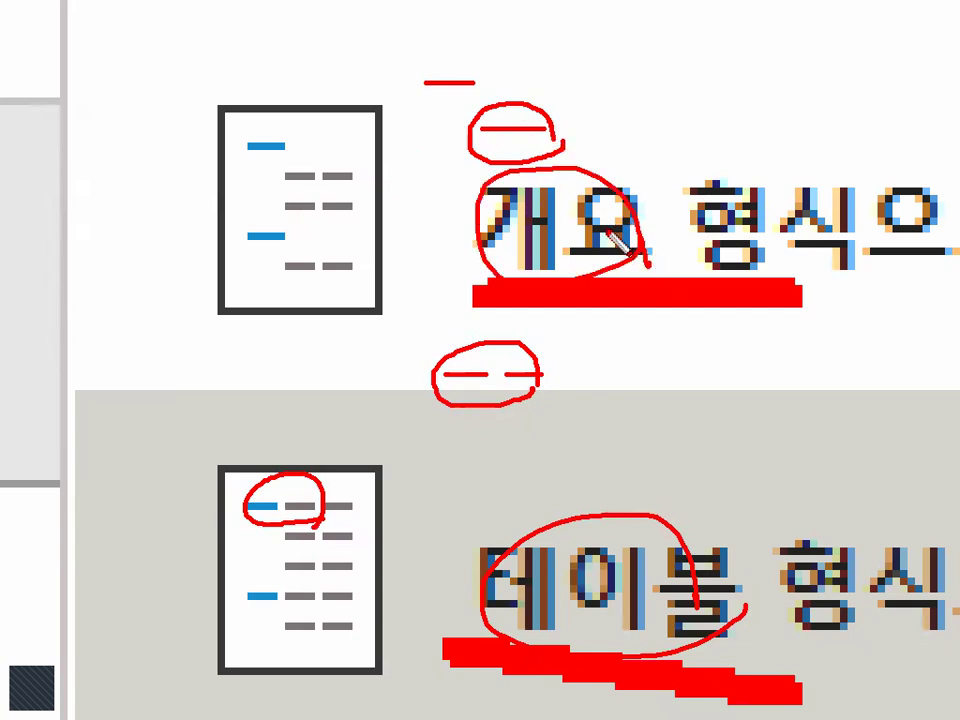
key("Escape")
left_click(222, 395)
left_click(510, 401)
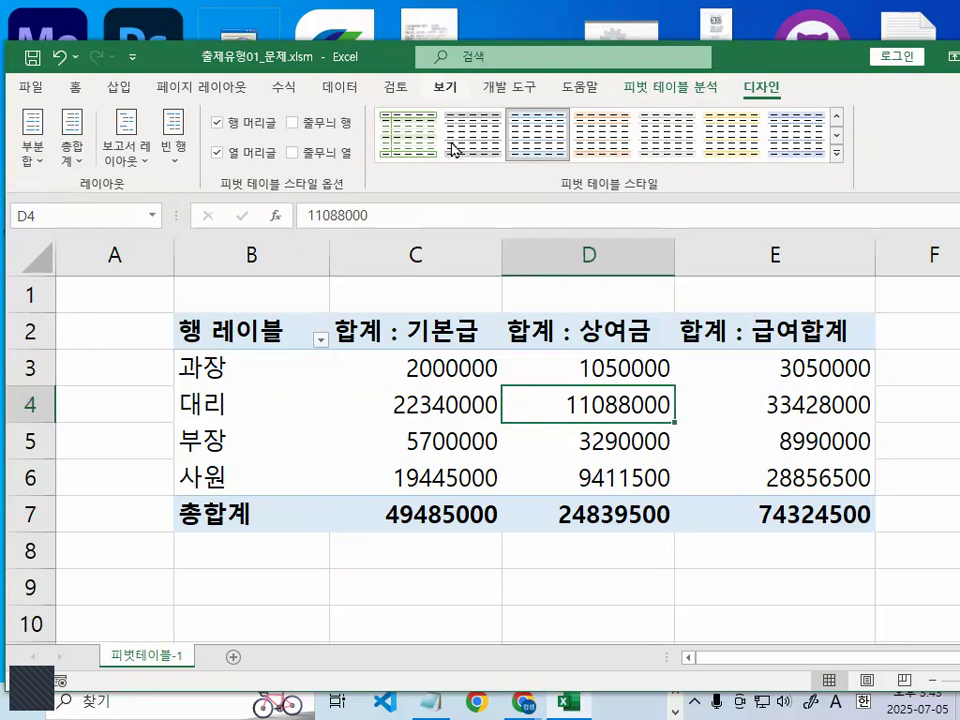
- Show the pivot table's field list from D3 and add 부서 to the 행 area below 직급
left_click(555, 377)
right_click(557, 377)
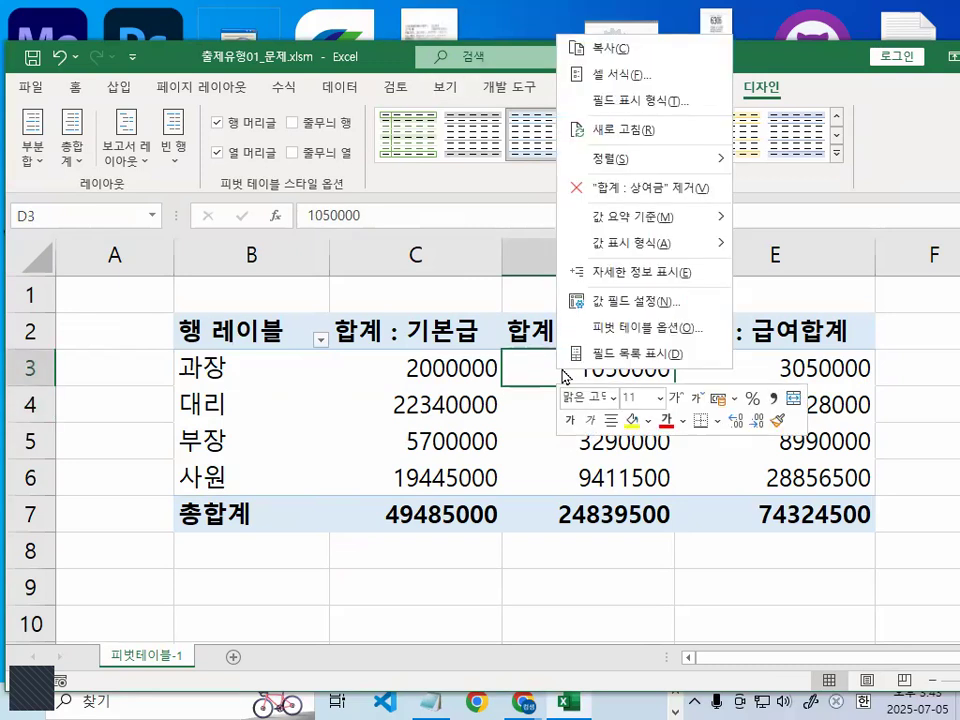
left_click(666, 358)
left_click_drag(251, 366, 619, 58)
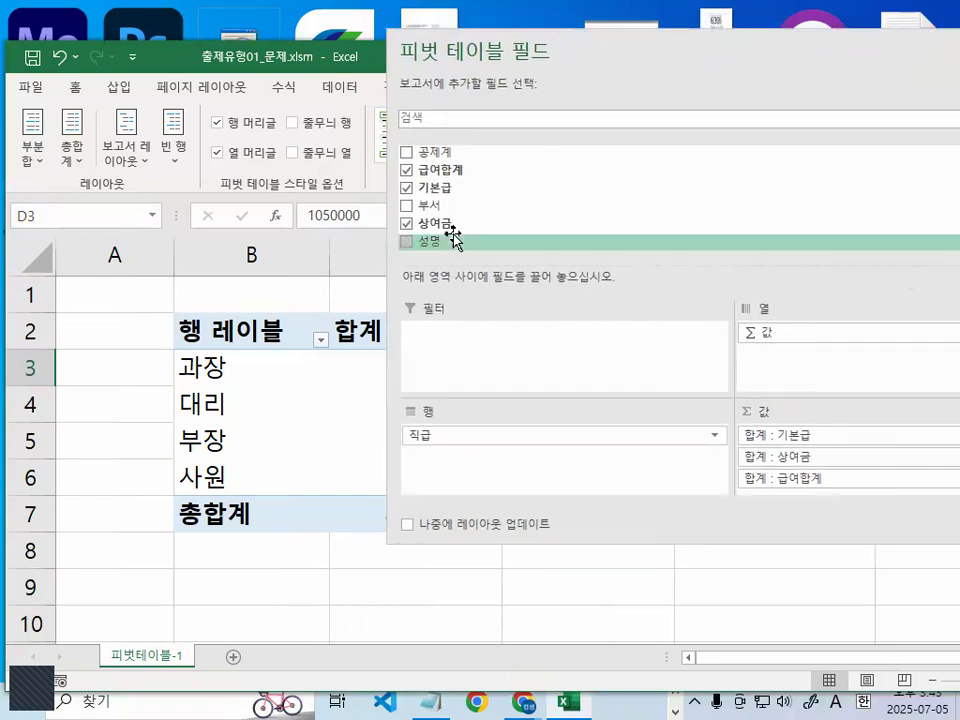
left_click_drag(440, 208, 440, 463)
left_click_drag(675, 47, 856, 157)
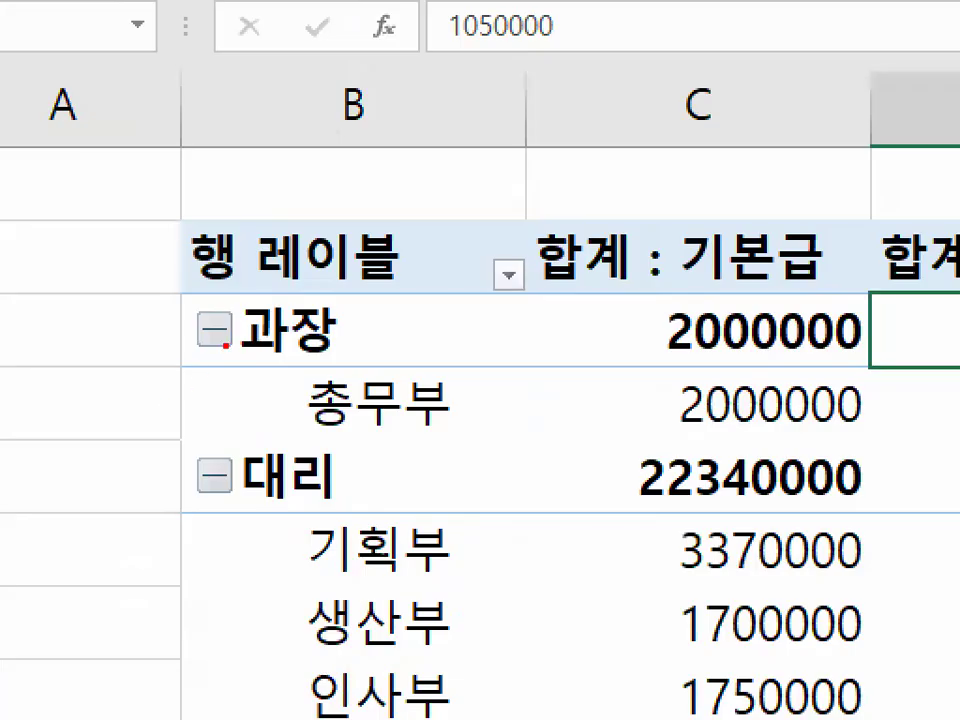
- Underline 과장 and 총무부 in the row labels in red, and circle 부서 in the 행 area with an L-shaped mark beside it
left_click_drag(173, 365, 330, 367)
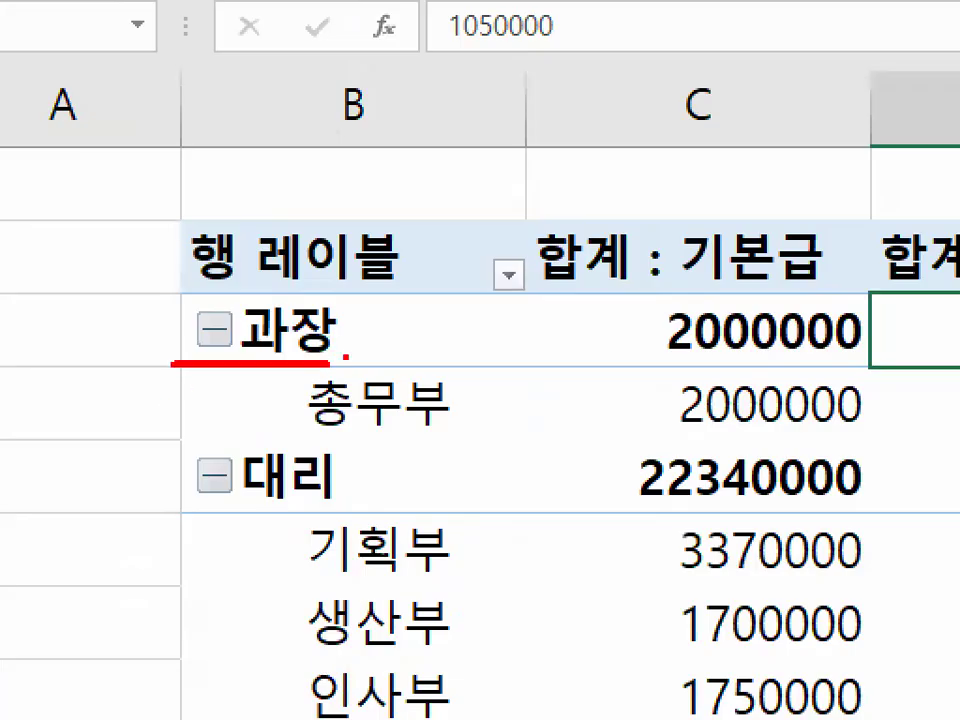
left_click_drag(310, 435, 467, 433)
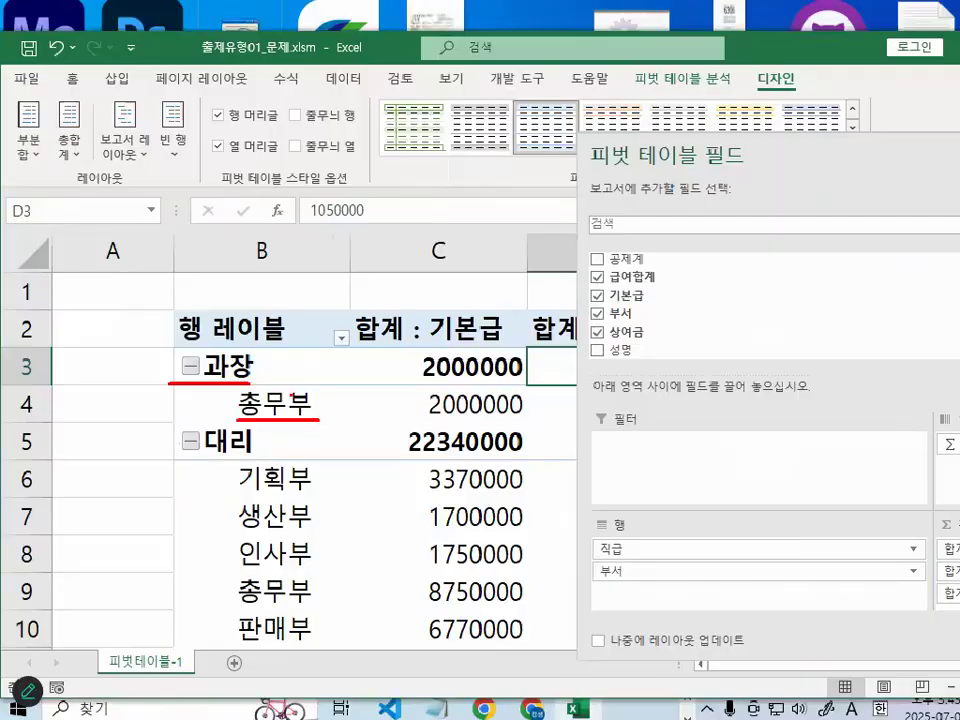
left_click_drag(797, 161, 622, 58)
left_click_drag(451, 451, 404, 471)
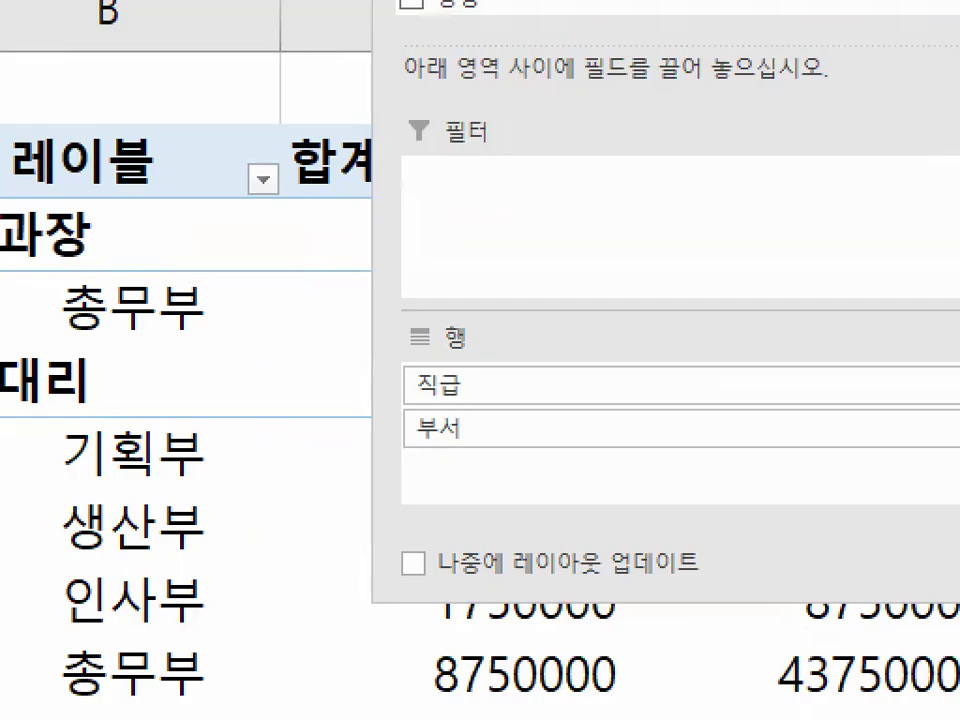
left_click_drag(452, 418, 458, 468)
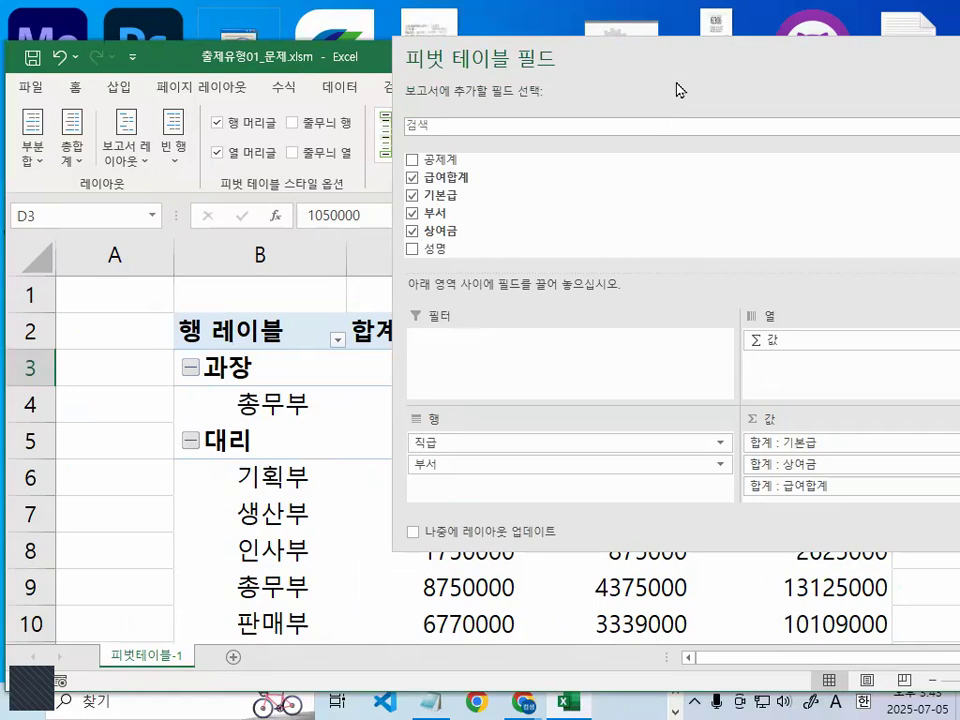
- Close the field list and display the pivot table in 개요 형식
left_click_drag(676, 90, 482, 181)
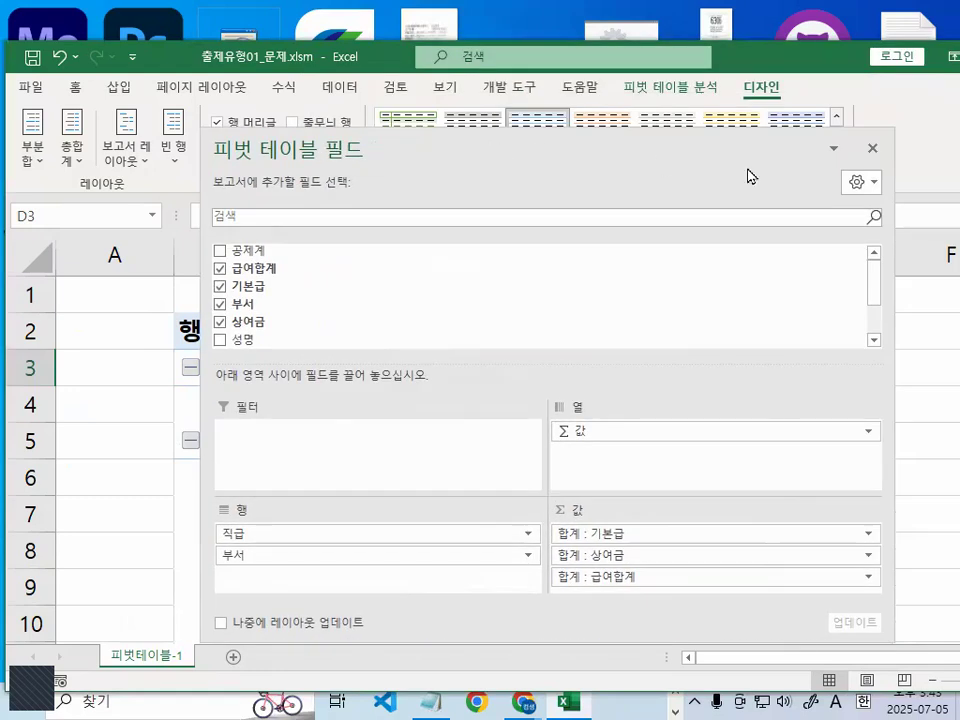
left_click(874, 153)
left_click(328, 412)
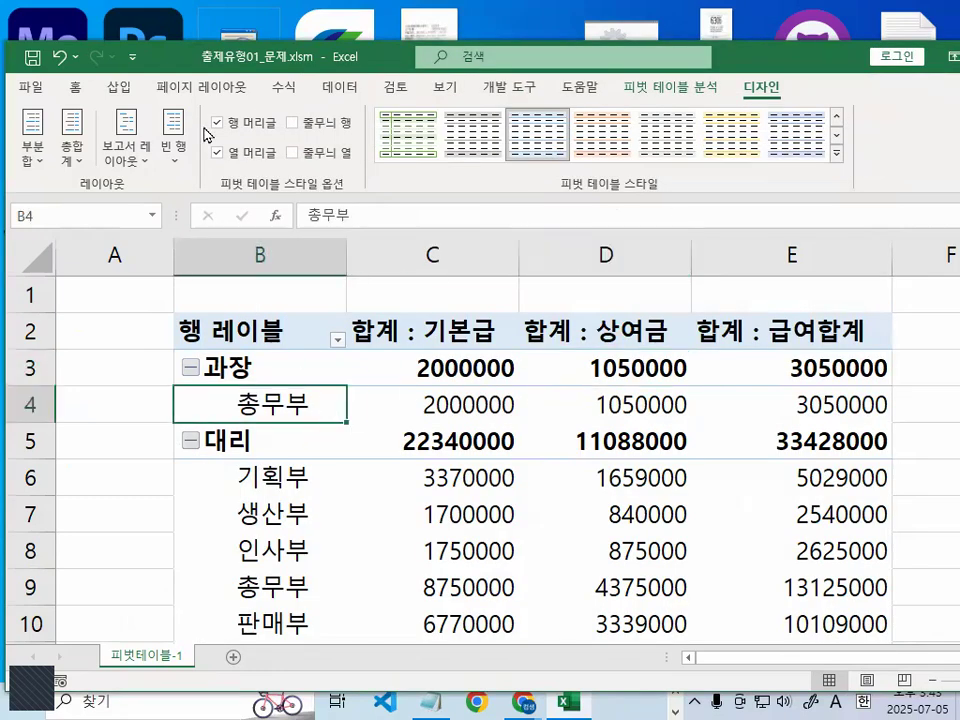
left_click(118, 155)
left_click(173, 250)
left_click(272, 490)
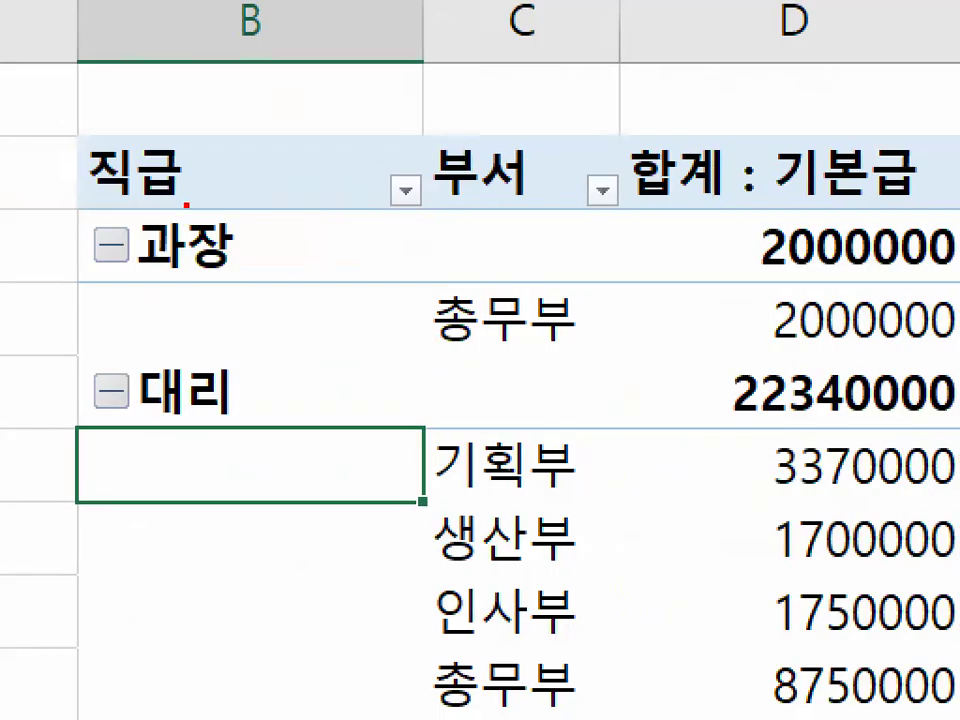
- Circle the 직급 and 부서 headers in red, underline 과장 and 총무부, and draw a line beside 과장
mouse_move(186, 204)
left_mouse_down()
mouse_move(70, 208)
mouse_move(150, 112)
mouse_move(190, 203)
left_mouse_up()
mouse_move(611, 139)
left_mouse_down()
mouse_move(585, 75)
mouse_move(590, 135)
left_mouse_up()
left_click_drag(80, 290, 230, 290)
left_click_drag(437, 352, 603, 352)
left_click_drag(276, 250, 438, 251)
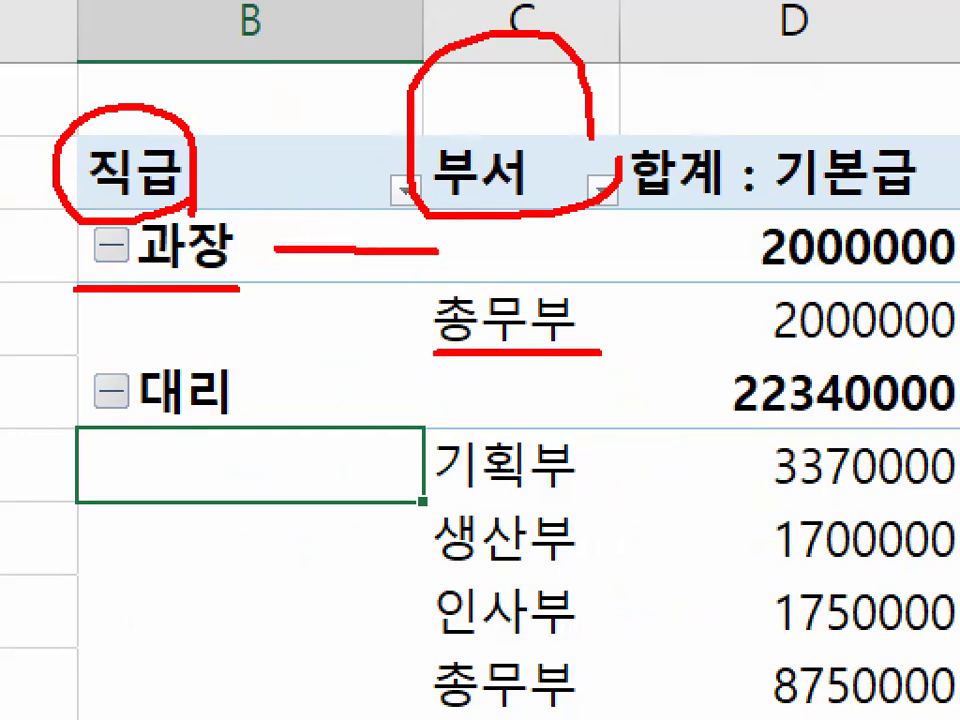
- Circle 직급 again, tick the 직급 and 부서 headers, draw a red line above 대리, and clear all marks
left_click(351, 264)
left_click_drag(169, 150, 194, 148)
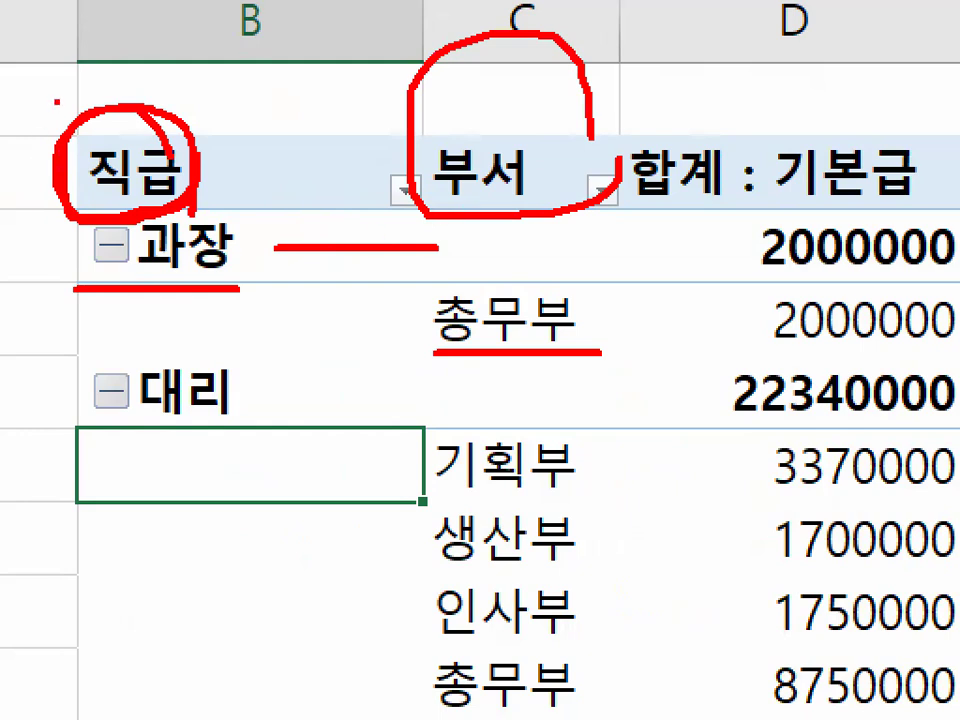
left_click_drag(57, 101, 120, 28)
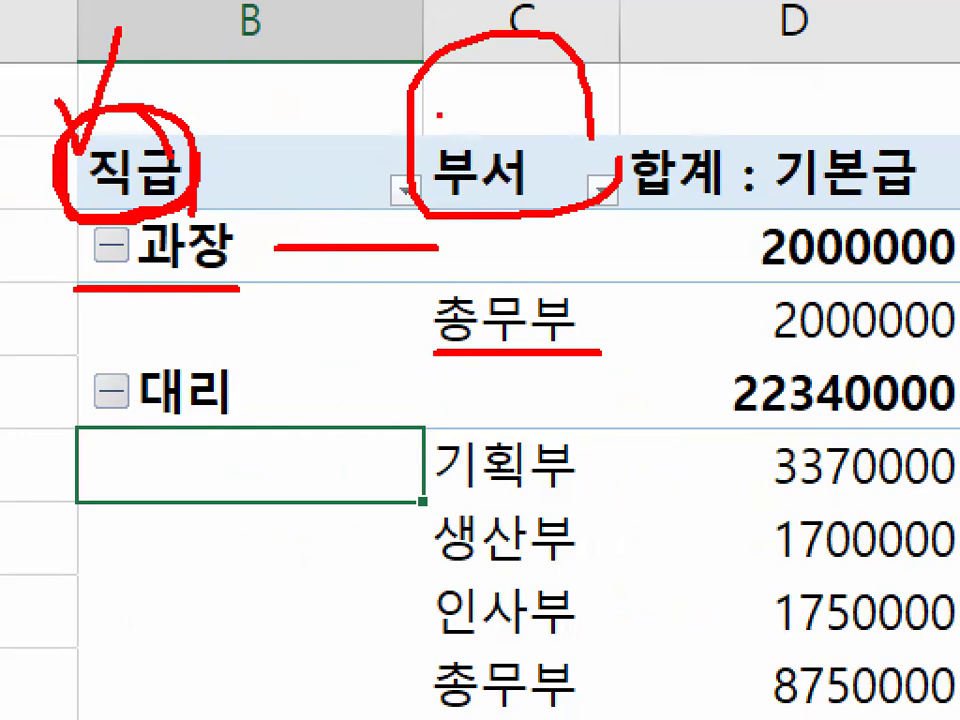
left_click_drag(440, 113, 541, 20)
left_click_drag(222, 352, 394, 372)
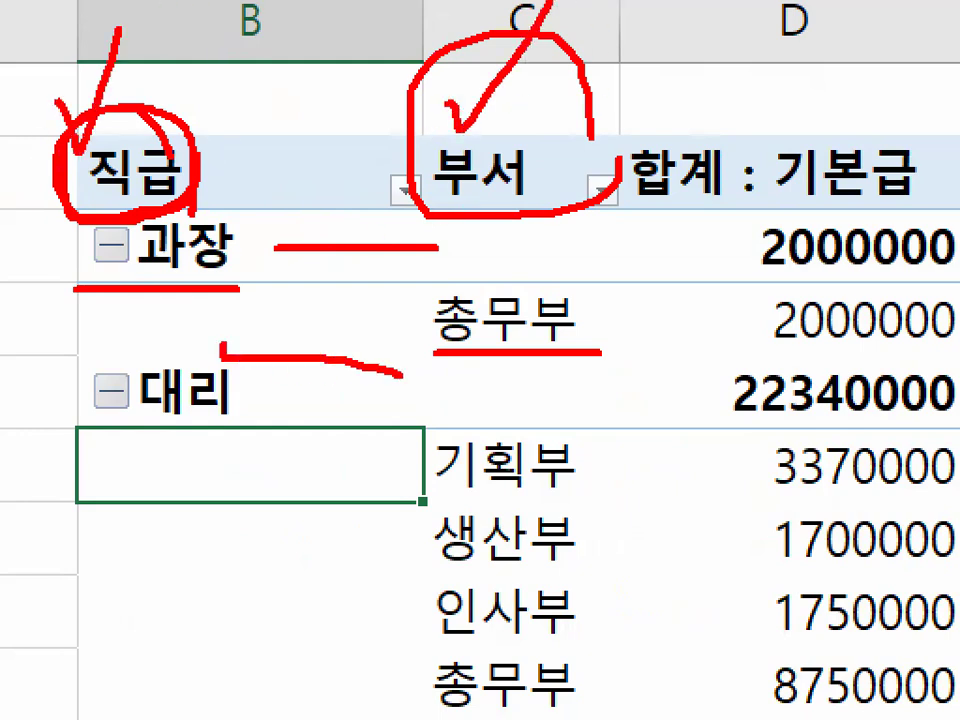
key("Escape")
- Draw a red line from 과장 to the blank 부서 cell beside it, circle that cell, and clear the marks
key("ctrl+1")
left_click(281, 371)
left_click_drag(266, 345, 457, 345)
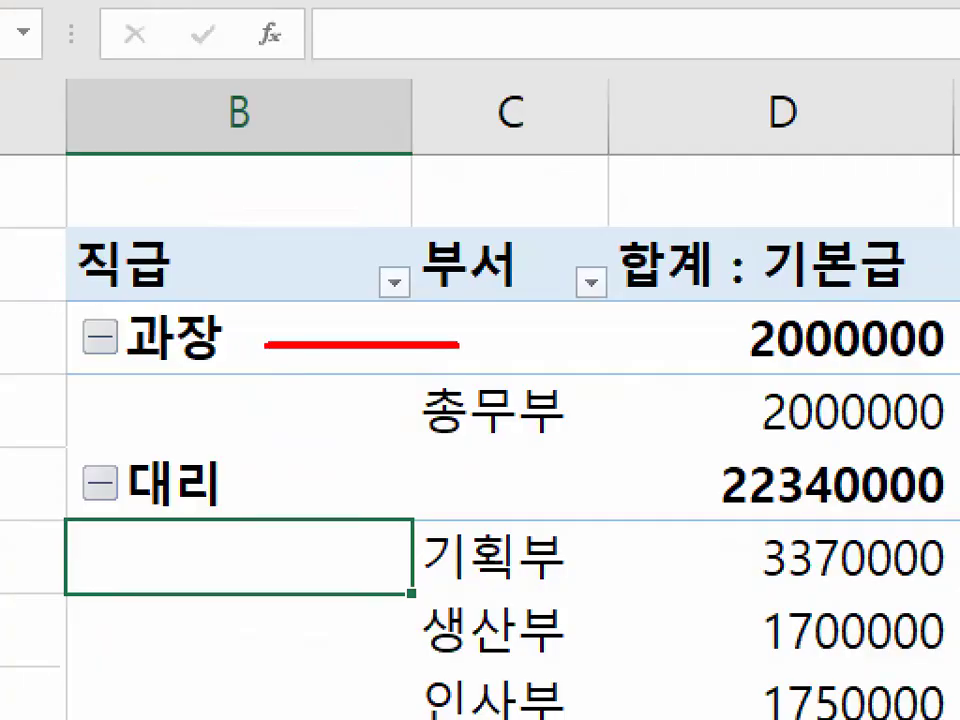
left_click_drag(566, 335, 505, 328)
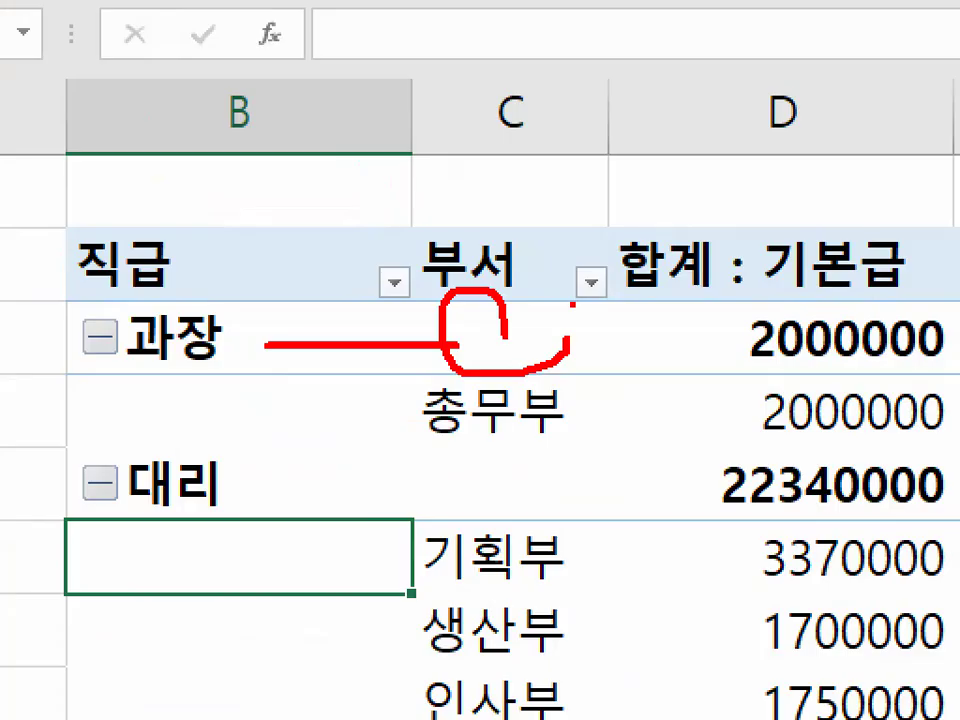
key("Escape")
- Circle 총무부 in the row below 과장 in red, clear the mark, and select 과장 in B3
key("ctrl+1")
left_click(286, 380)
mouse_move(553, 411)
left_mouse_down()
mouse_move(536, 460)
mouse_move(532, 428)
left_mouse_up()
key("Escape")
left_click(270, 372)
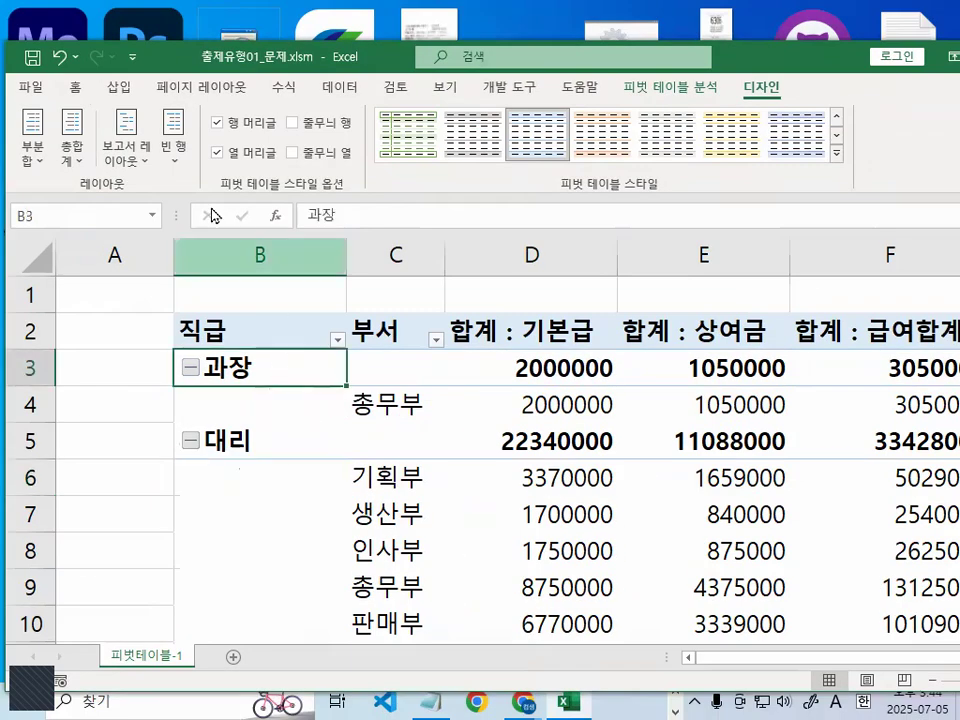
- Display the pivot table in 테이블 형식, underline and circle 과장 and 총무부 on their shared row in red, and clear the marks
left_click(126, 158)
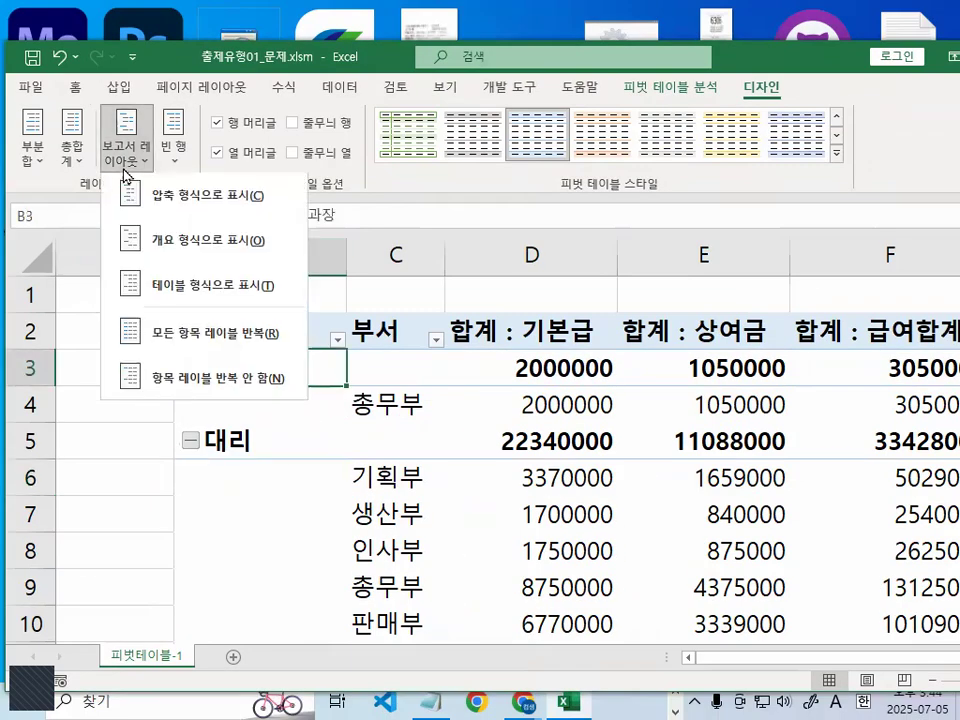
left_click(181, 296)
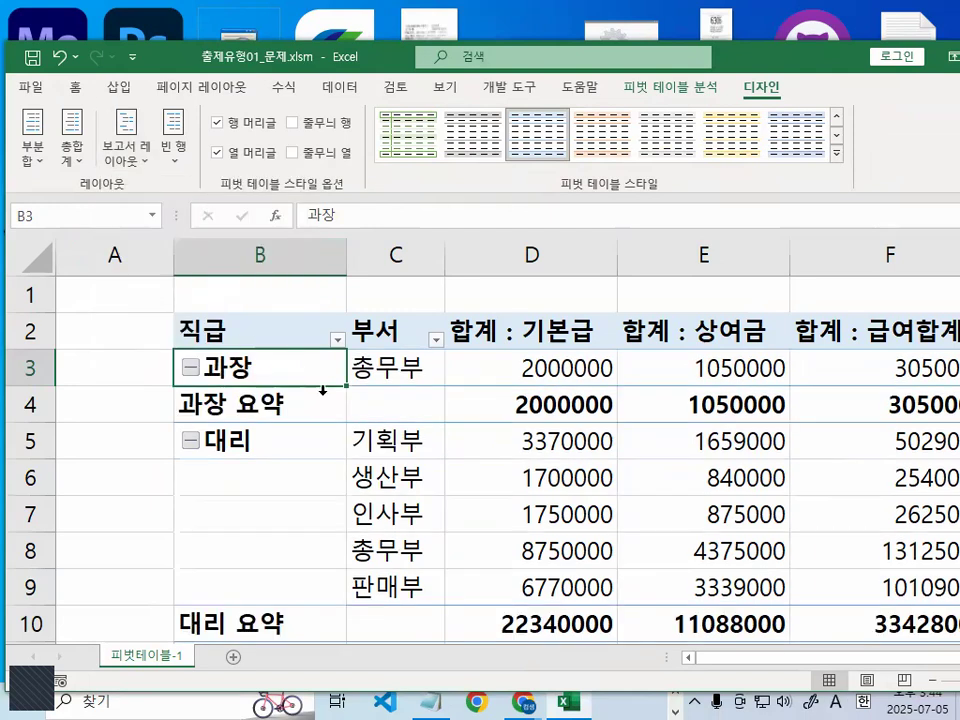
key("ctrl+1")
left_click_drag(209, 381, 359, 380)
left_click_drag(356, 382, 433, 382)
mouse_move(199, 320)
left_mouse_down()
mouse_move(198, 338)
mouse_move(163, 354)
left_mouse_up()
mouse_move(584, 352)
left_mouse_down()
mouse_move(388, 318)
mouse_move(515, 350)
left_mouse_up()
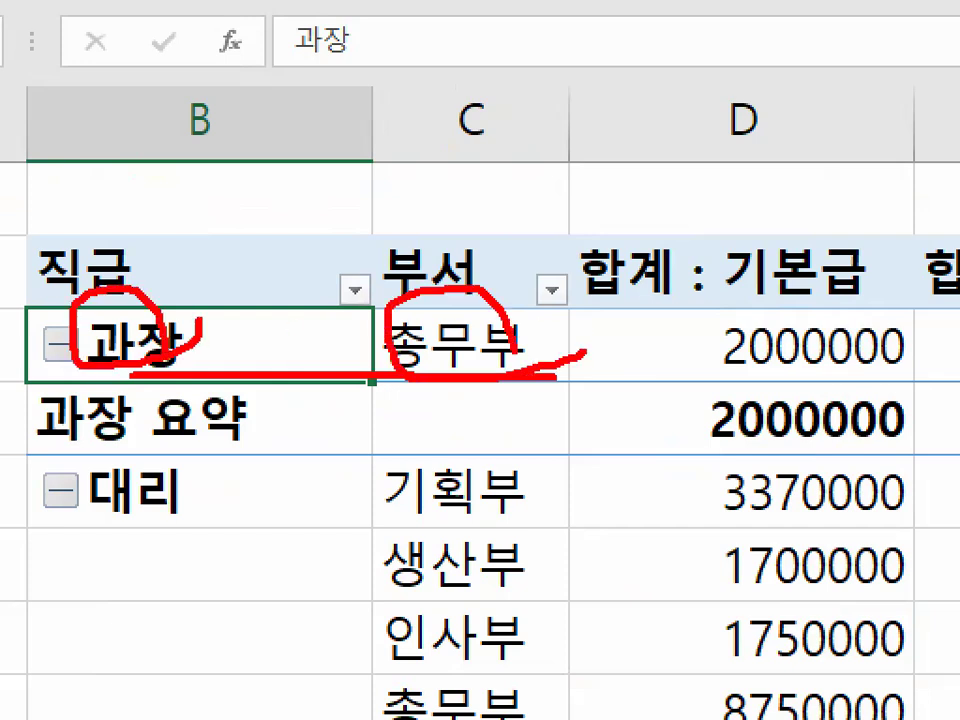
key("Escape")
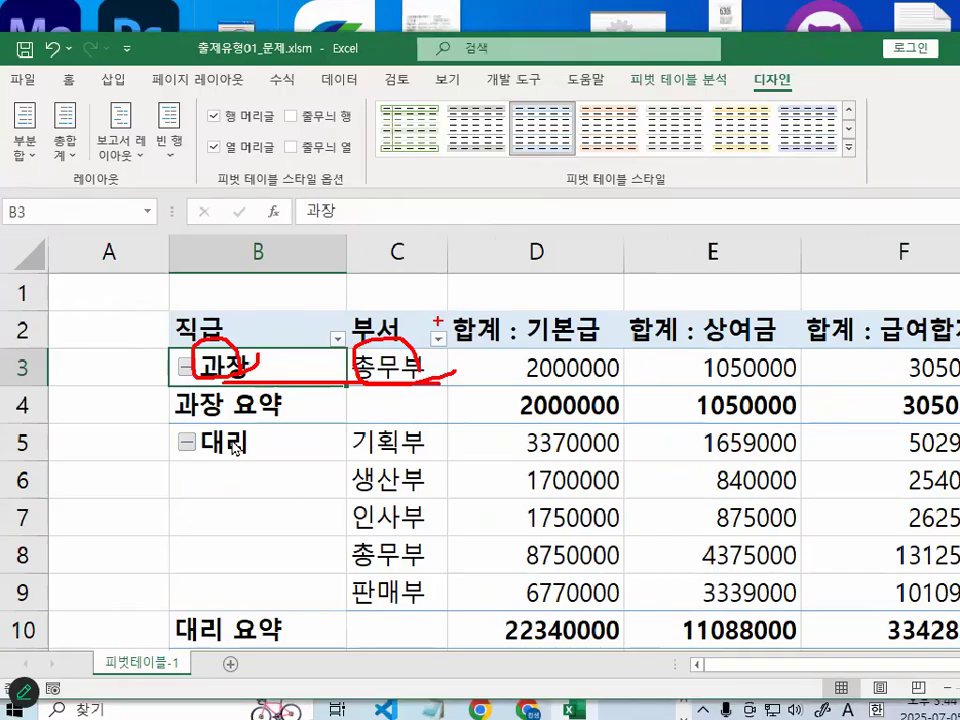
- Circle 요약 in the 과장 요약 label in red and clear the mark
key("ctrl+1")
mouse_move(333, 380)
left_mouse_down()
mouse_move(287, 412)
mouse_move(300, 330)
mouse_move(333, 362)
left_mouse_up()
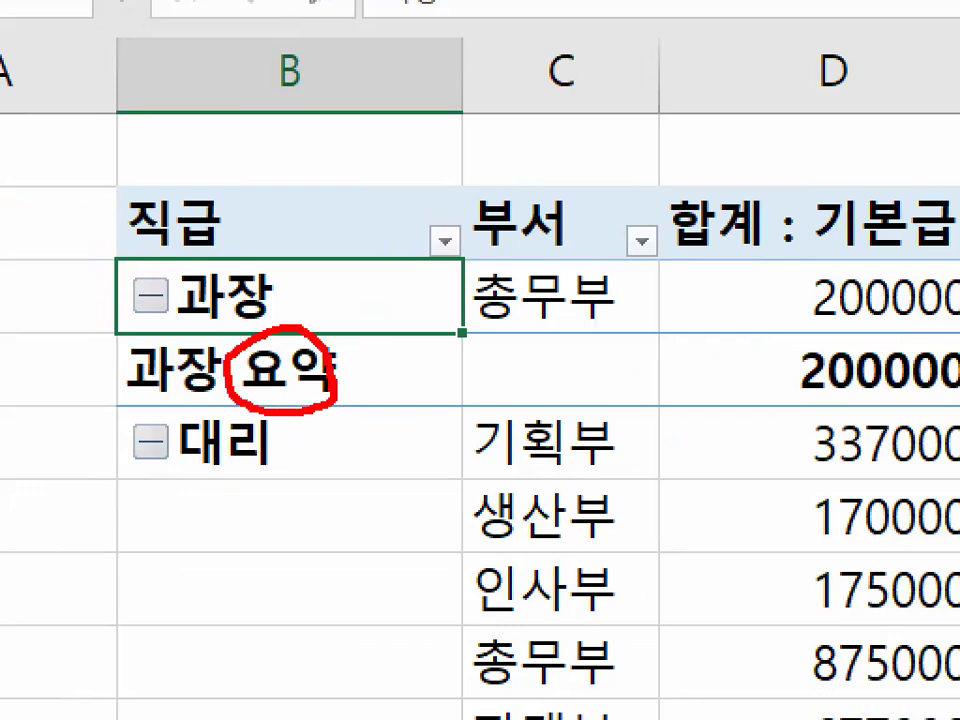
key("Escape")
- Switch the pivot table back to 개요 형식 and look through its rows down to 총합계
left_click(124, 150)
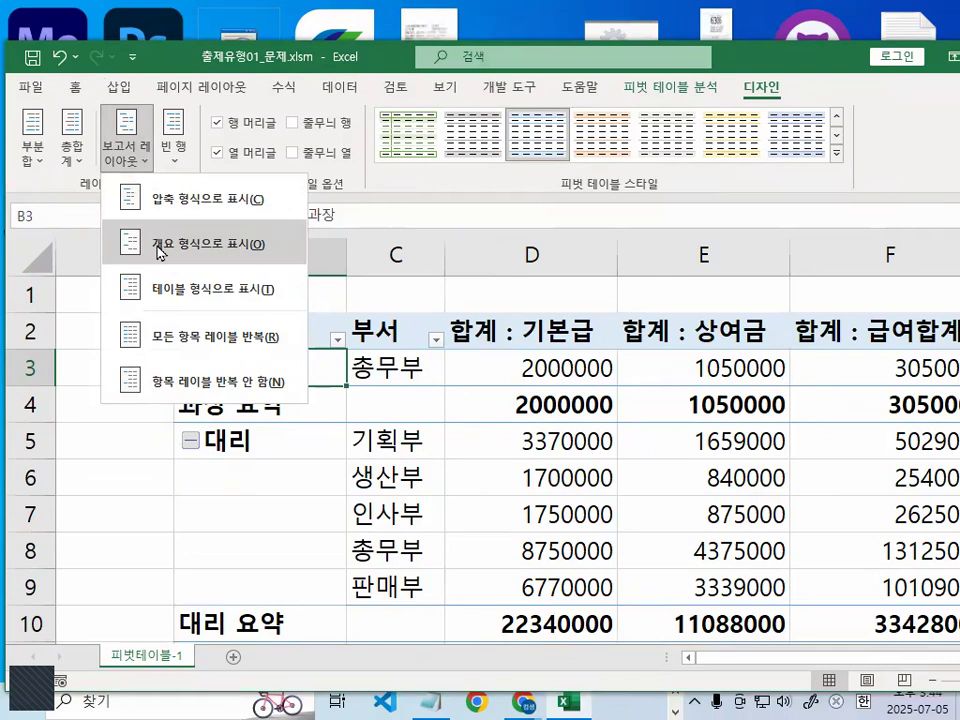
left_click(160, 252)
scroll(358, 435, "down", 4)
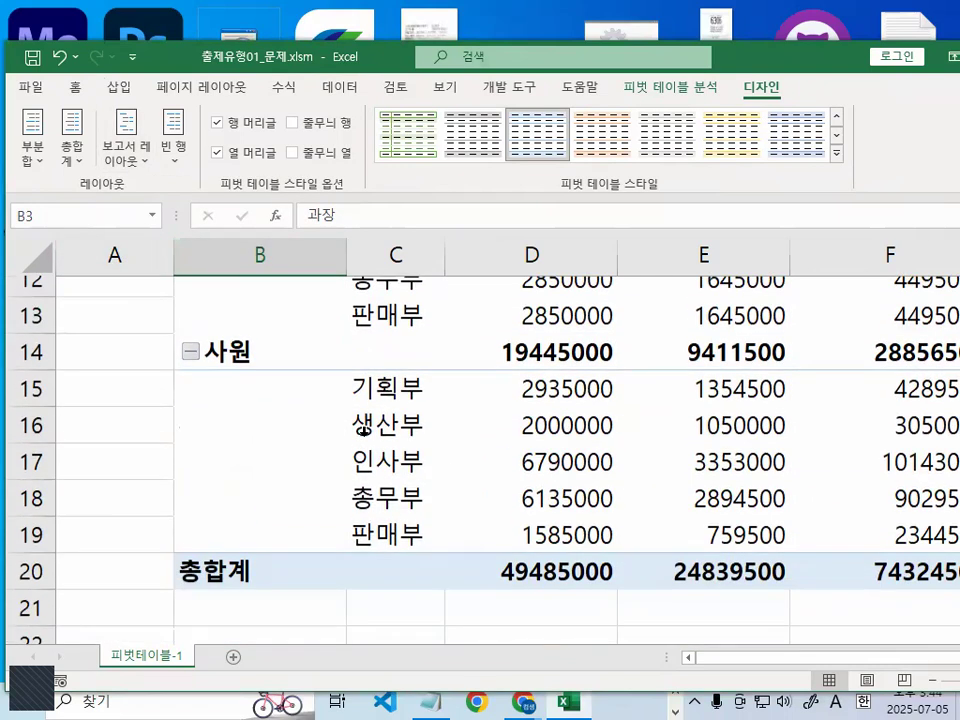
scroll(362, 430, "down", 2)
scroll(340, 385, "up", 4)
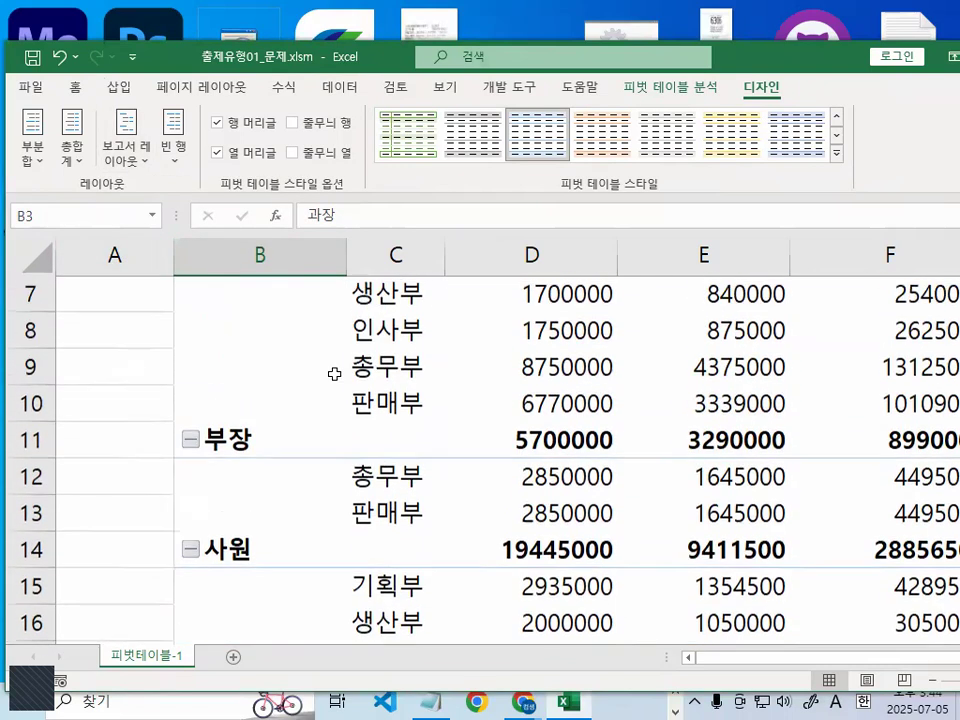
scroll(313, 386, "up", 2)
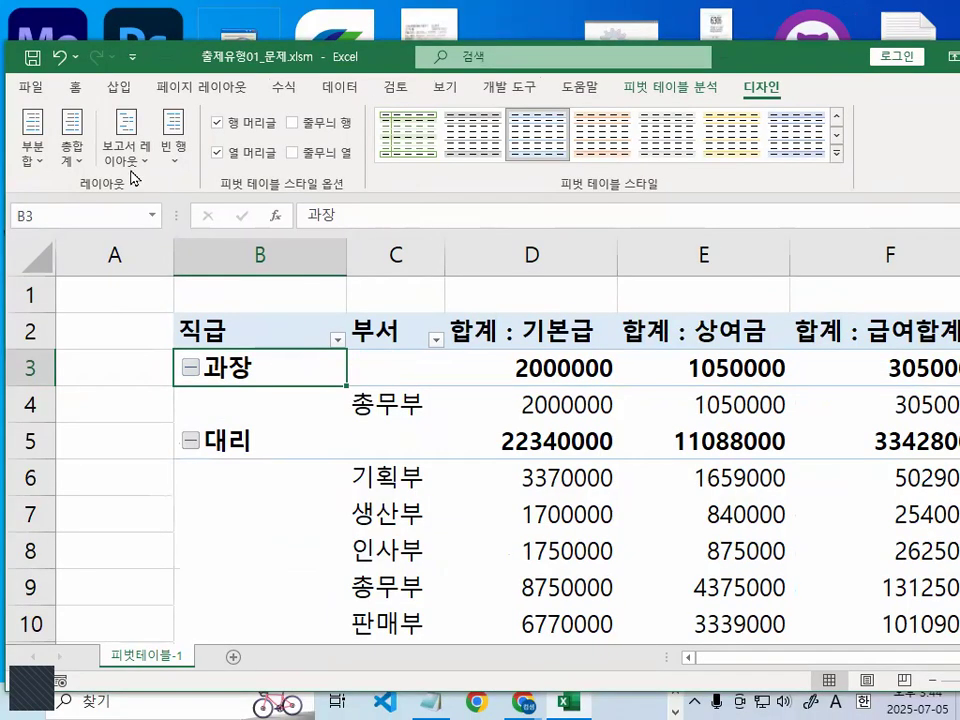
- Display the pivot table in 테이블 형식 again and circle the 대리 요약 label in red
left_click(126, 138)
left_click(166, 288)
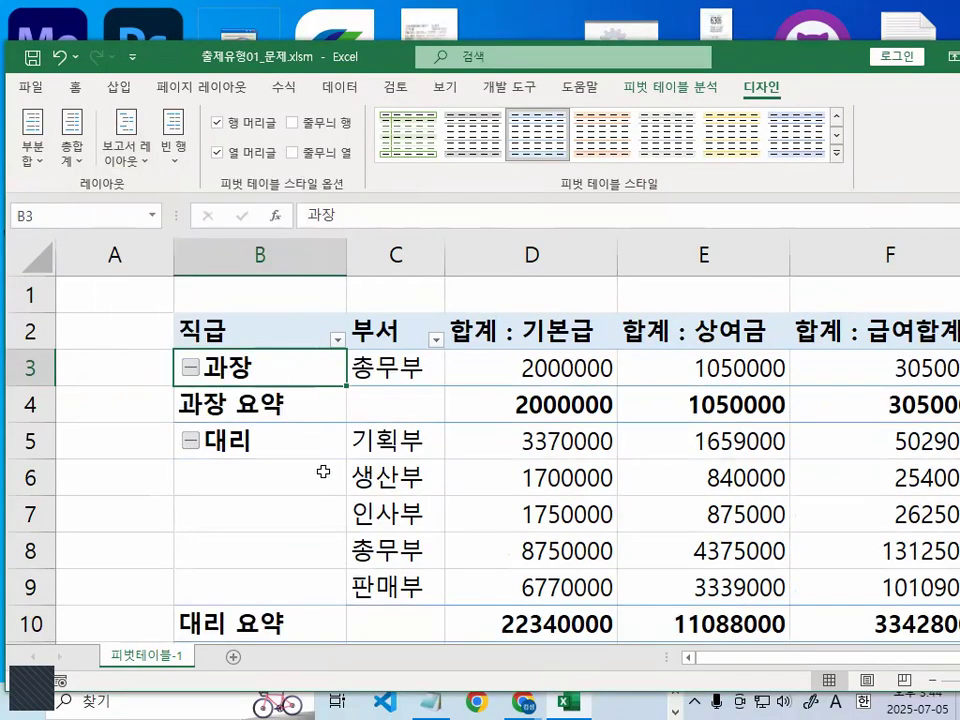
scroll(281, 534, "down", 1)
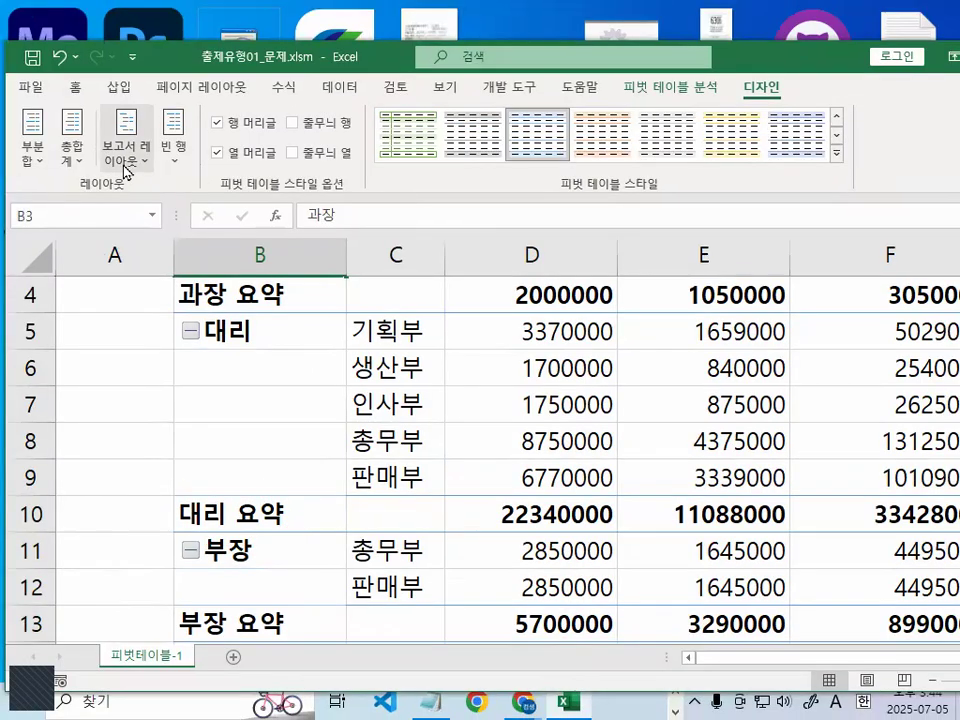
- Bring up and dismiss the 보고서 레이아웃 choices, draw a red tick across the 과장 rows, clear it, and select D7
left_click(121, 166)
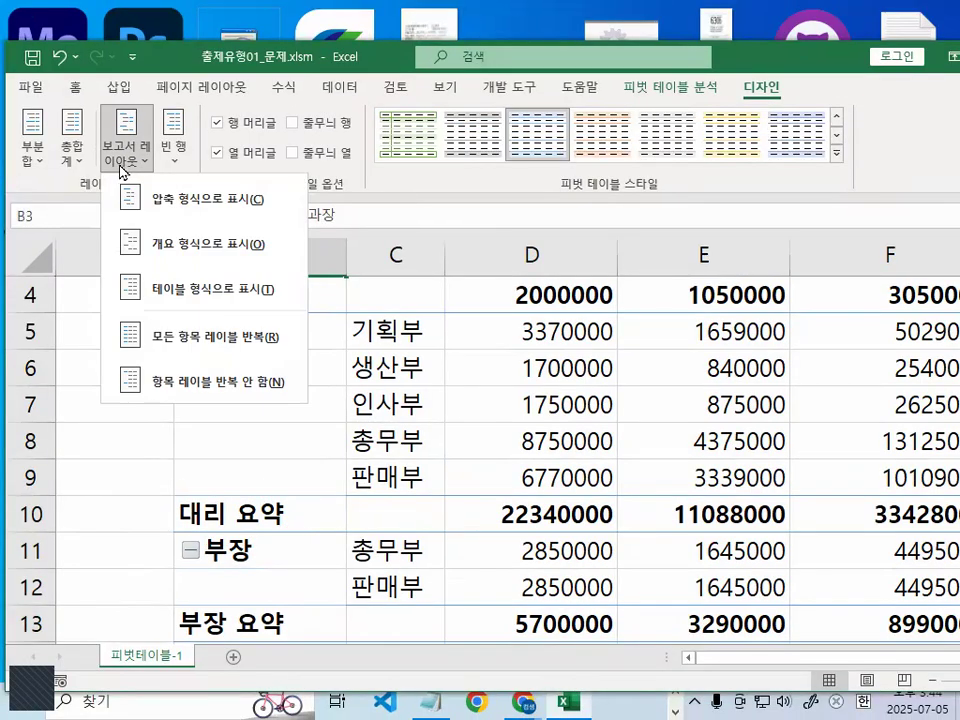
left_click(411, 379)
scroll(480, 460, "up", 1)
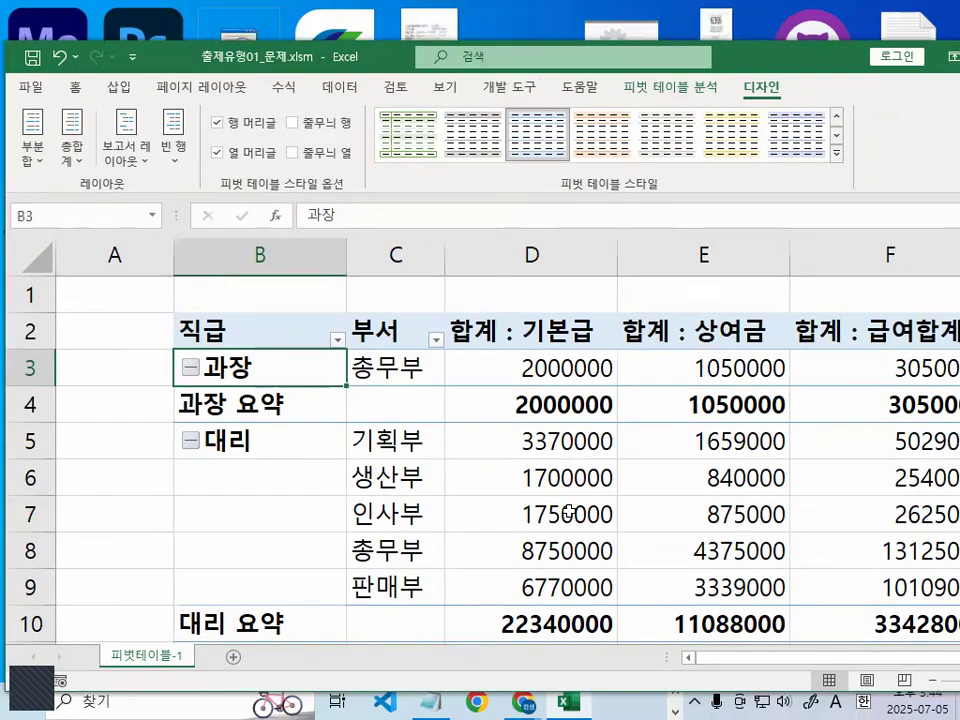
left_click(740, 635)
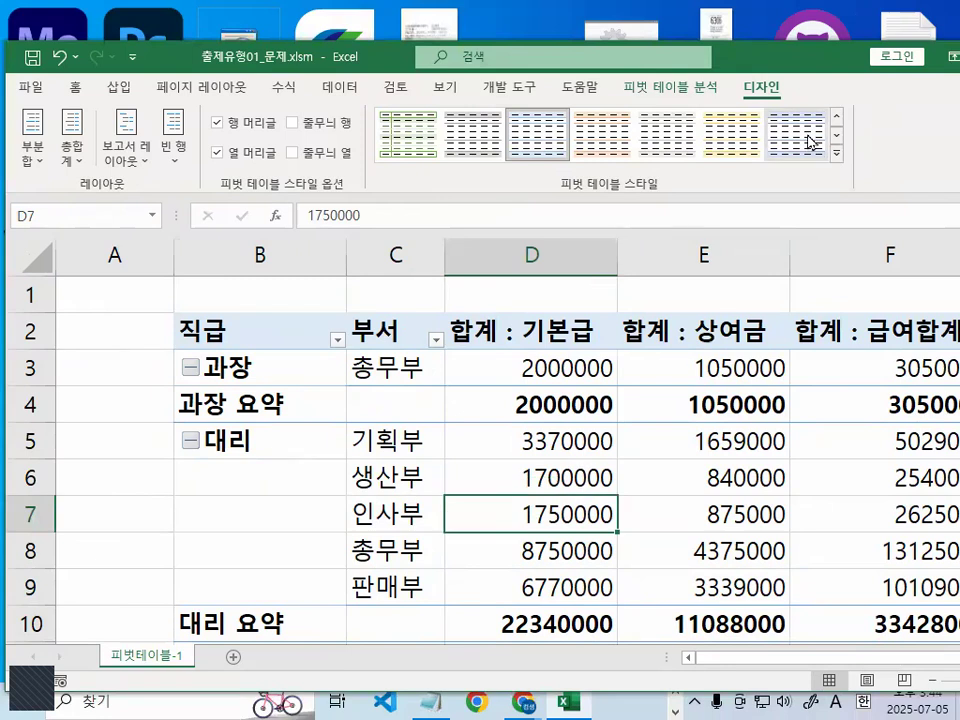
- Show the pivot table's field list from D4, mark 부서 in the 행 area, and clear the mark
right_click(583, 400)
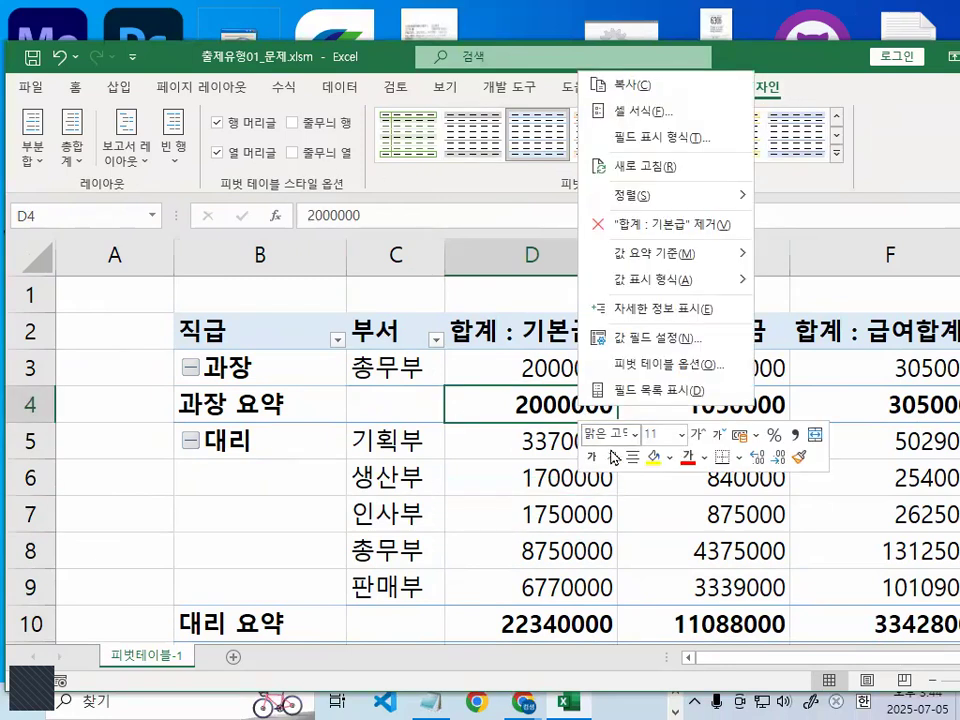
left_click(651, 391)
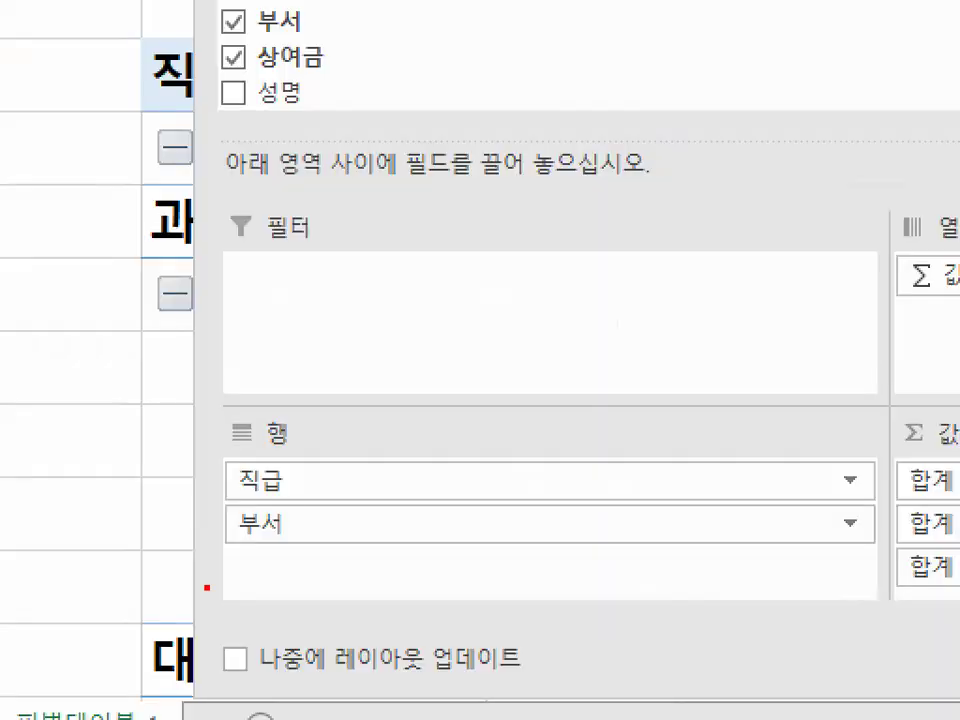
mouse_move(373, 552)
left_mouse_down()
mouse_move(184, 512)
mouse_move(331, 555)
mouse_move(214, 512)
mouse_move(320, 545)
mouse_move(240, 560)
left_mouse_up()
key("Escape")
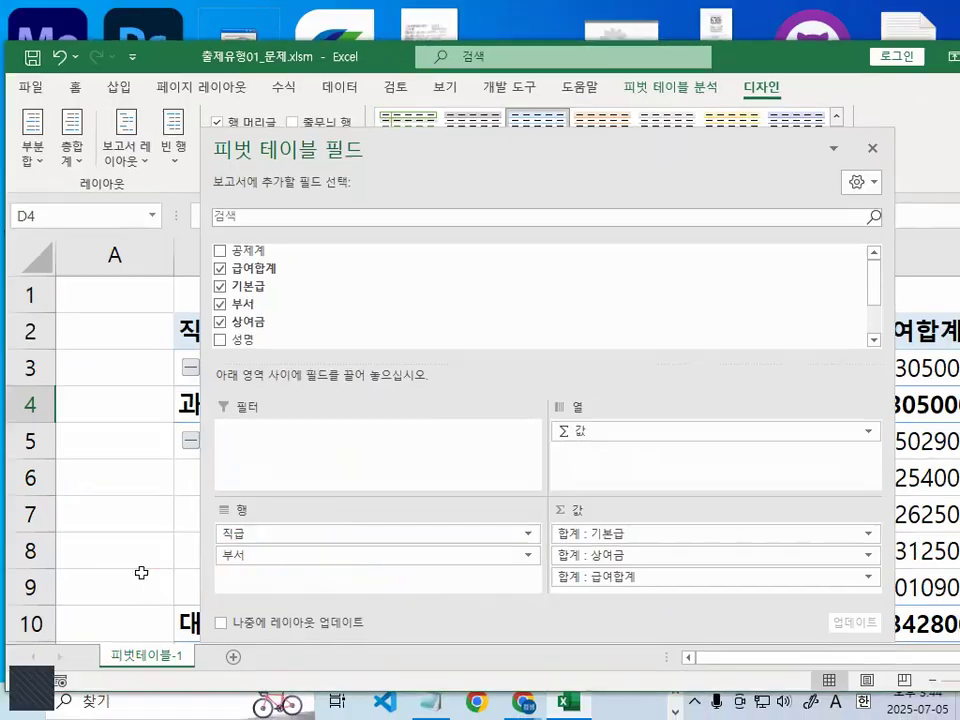
- Circle 부서 in the 행 area in red, clear the mark, and remove 부서 from the pivot table's rows
key("ctrl+1")
left_click(120, 575)
left_click_drag(430, 576, 434, 572)
key("Escape")
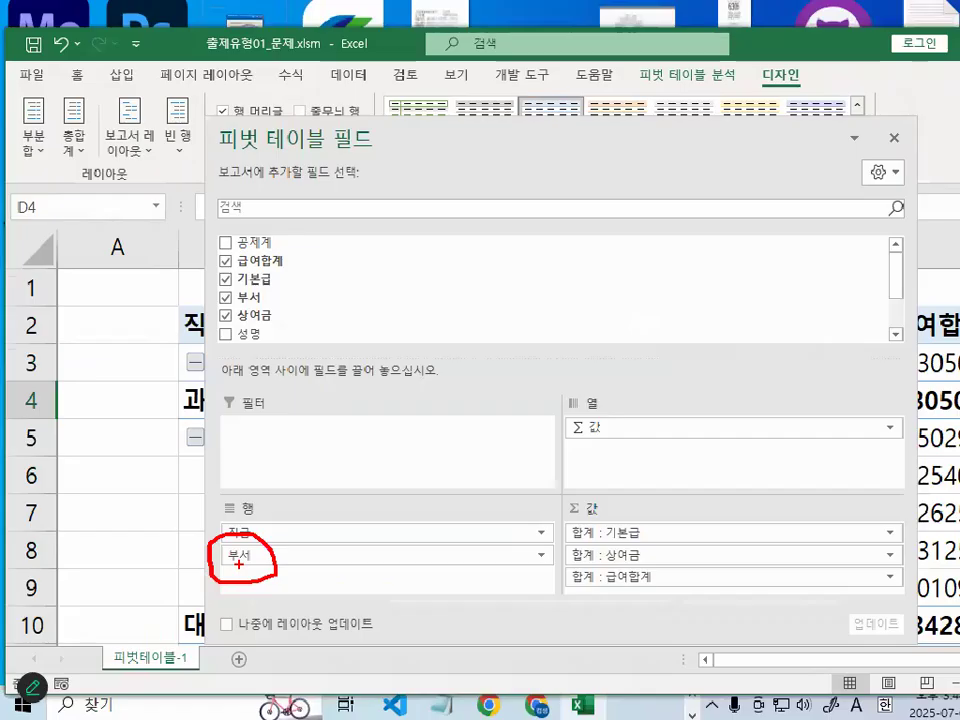
left_click_drag(233, 560, 107, 495)
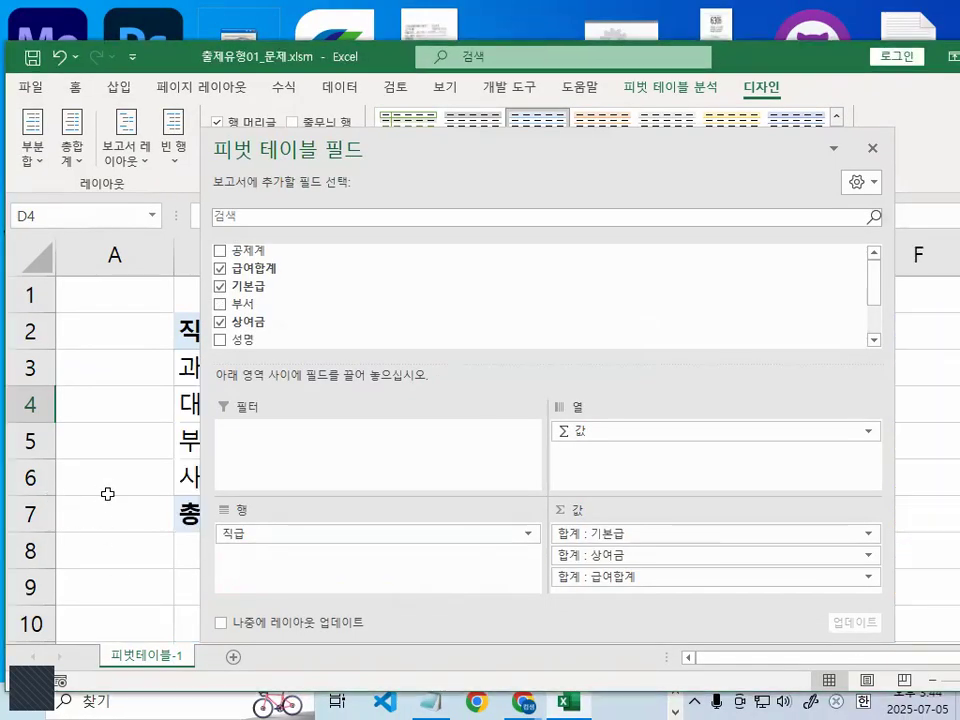
- Draw a red arrow from 직급 in the 행 area out onto the worksheet, clear the annotations, and close the field list
key("ctrl+1")
mouse_move(254, 529)
left_mouse_down()
mouse_move(196, 593)
mouse_move(115, 566)
mouse_move(165, 549)
left_mouse_up()
key("Escape")
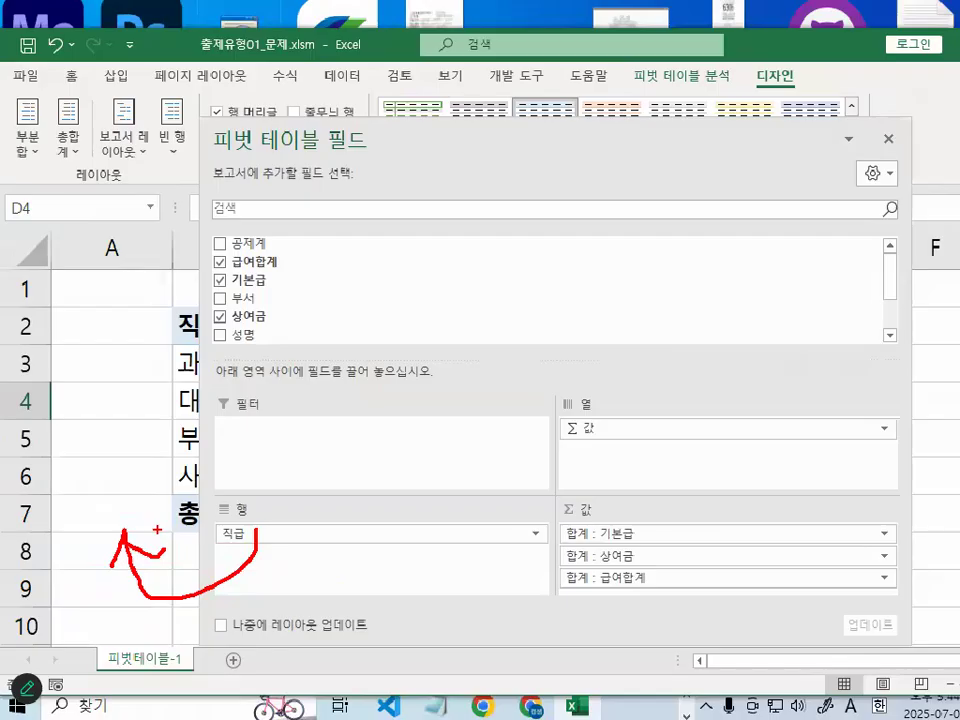
key("Escape")
key("ctrl+1")
left_click(356, 521)
scroll(366, 500, "down", 3)
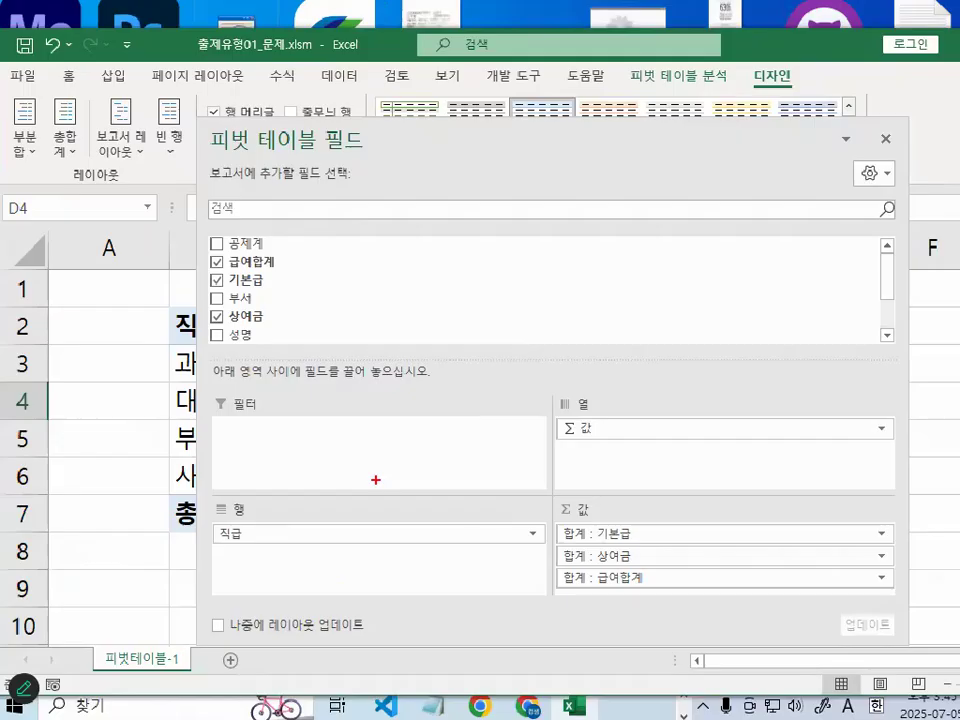
mouse_move(291, 547)
left_mouse_down()
mouse_move(326, 574)
mouse_move(566, 305)
mouse_move(602, 354)
left_mouse_up()
key("Escape")
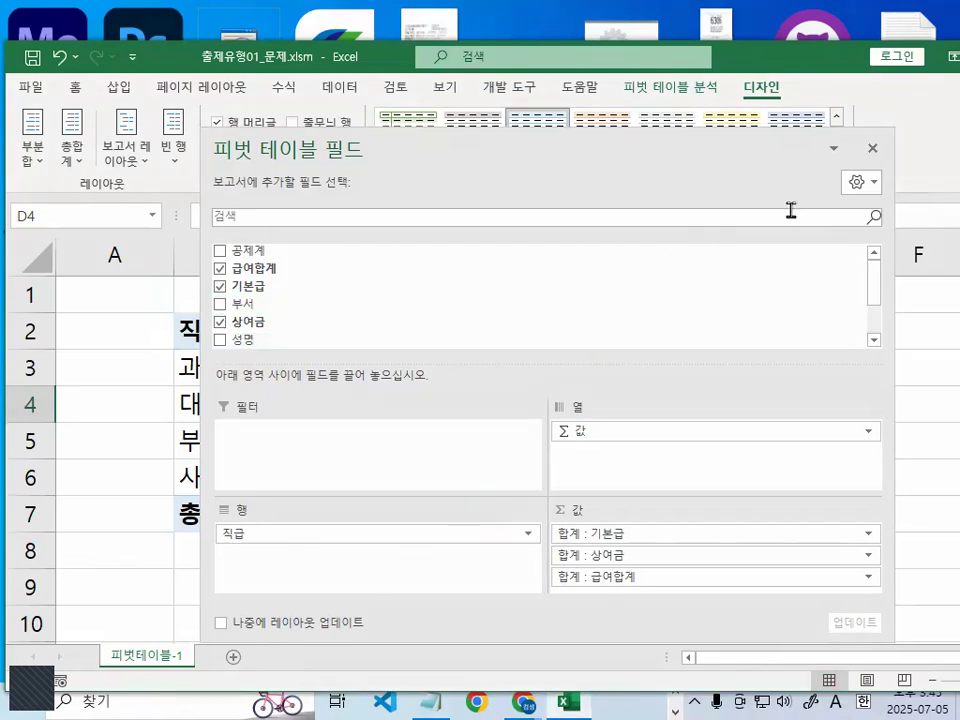
left_click(871, 149)
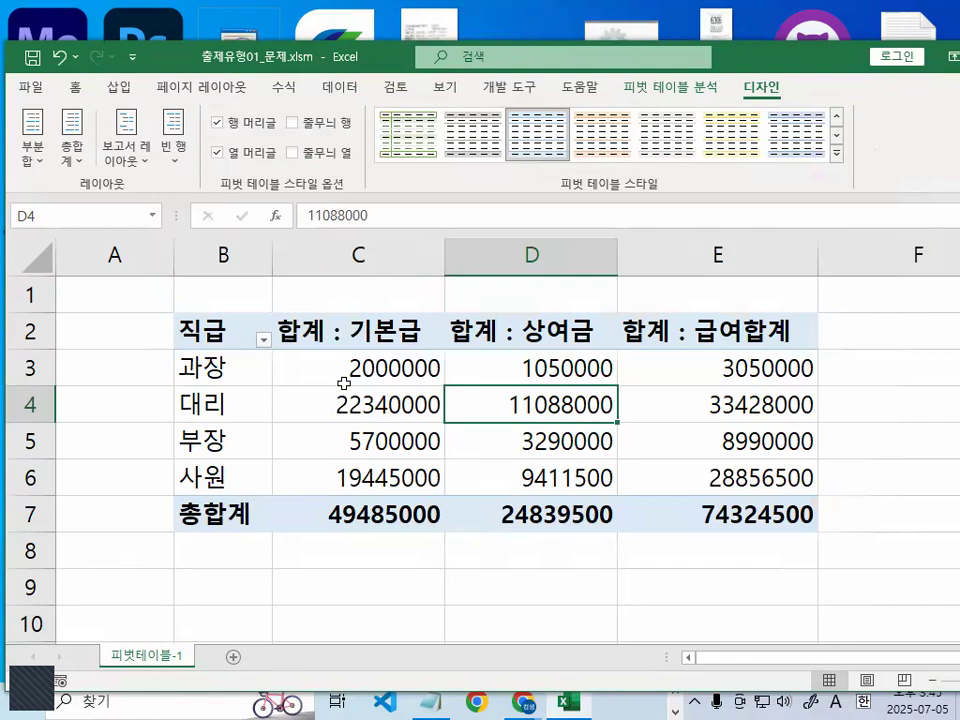
- Display the pivot table in 압축 형식 and select C4 and C3 in the 기본급 column
left_click(375, 378)
left_click(128, 145)
left_click(186, 205)
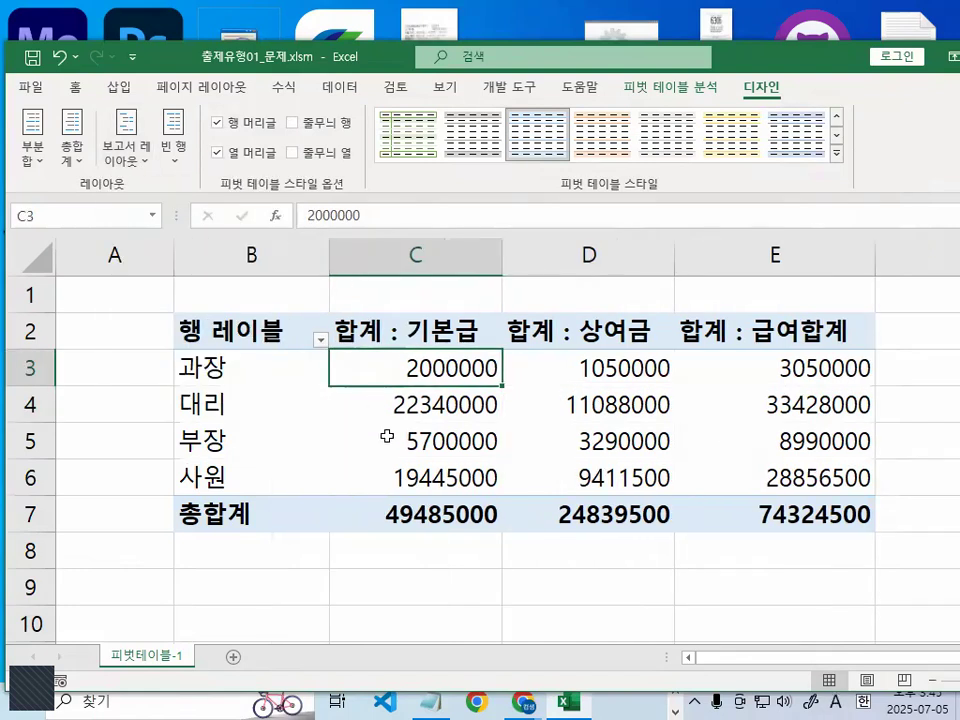
left_click(467, 400)
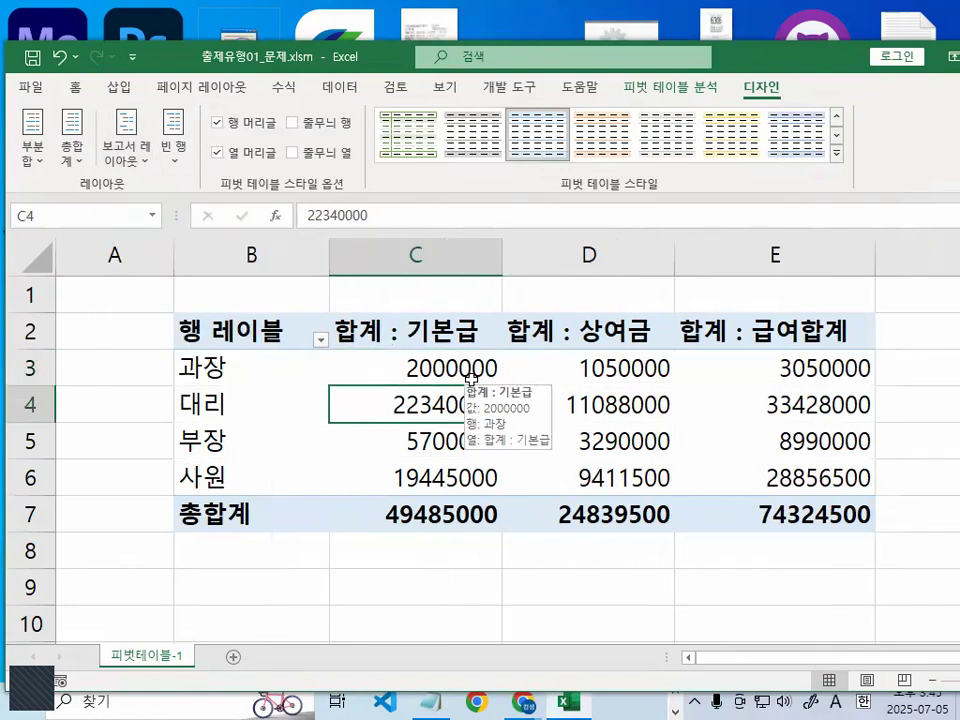
left_click(480, 367)
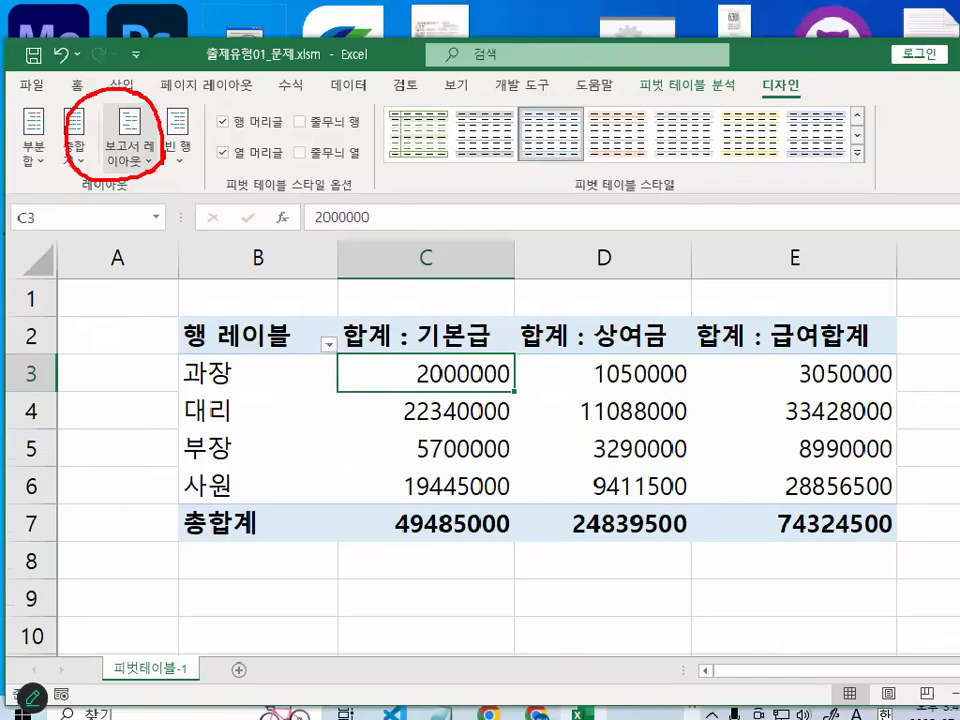
- Change the pivot table's 보고서 레이아웃 to 개요 형식
left_click(145, 170)
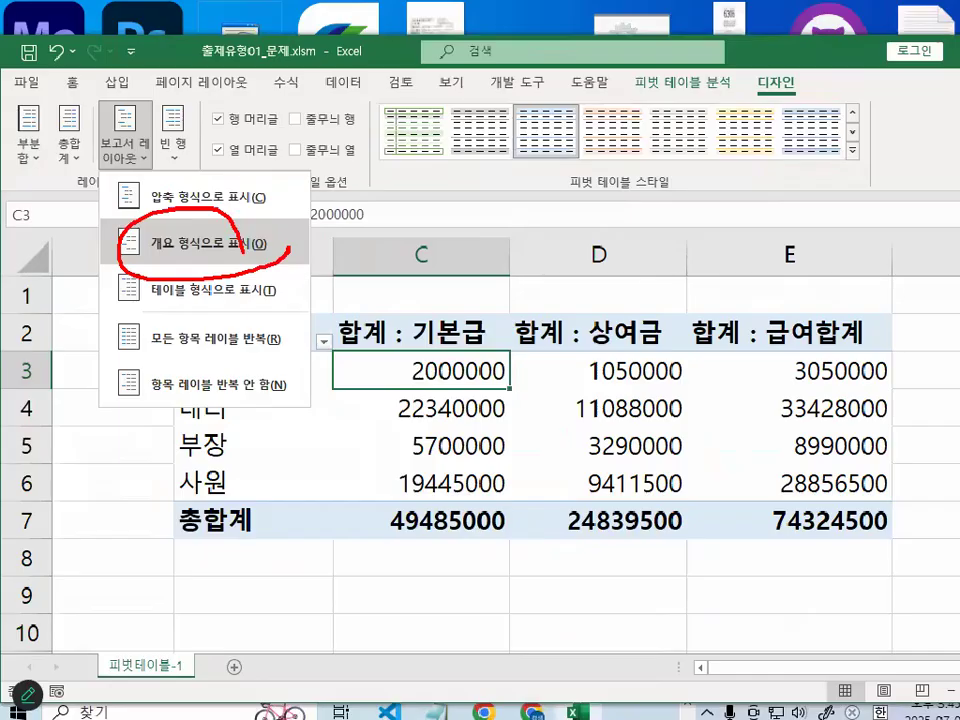
left_click(175, 252)
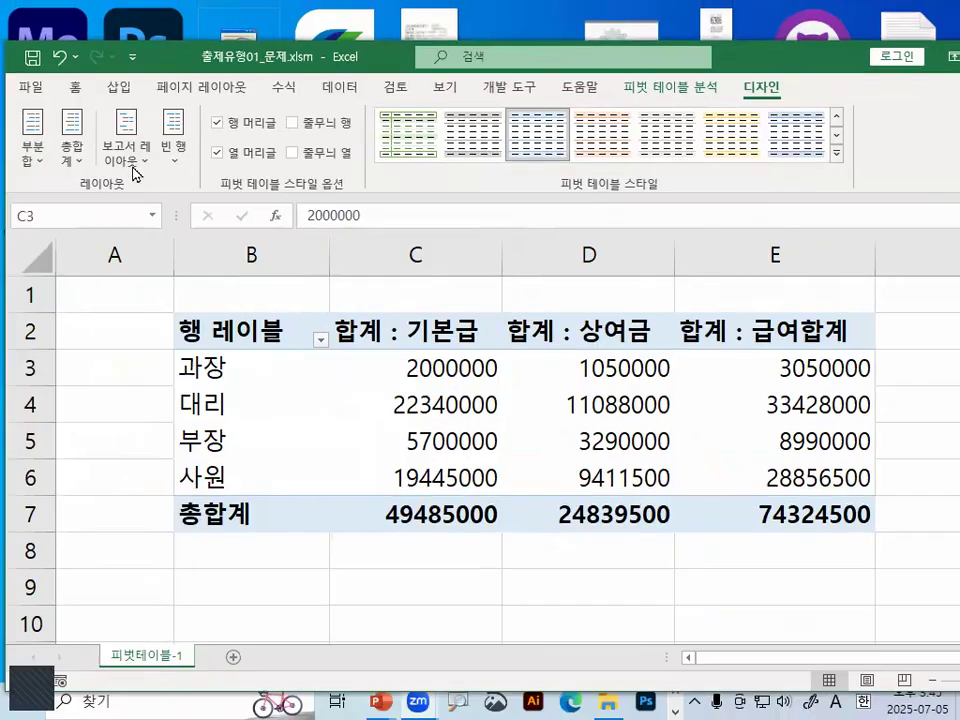
left_click(134, 165)
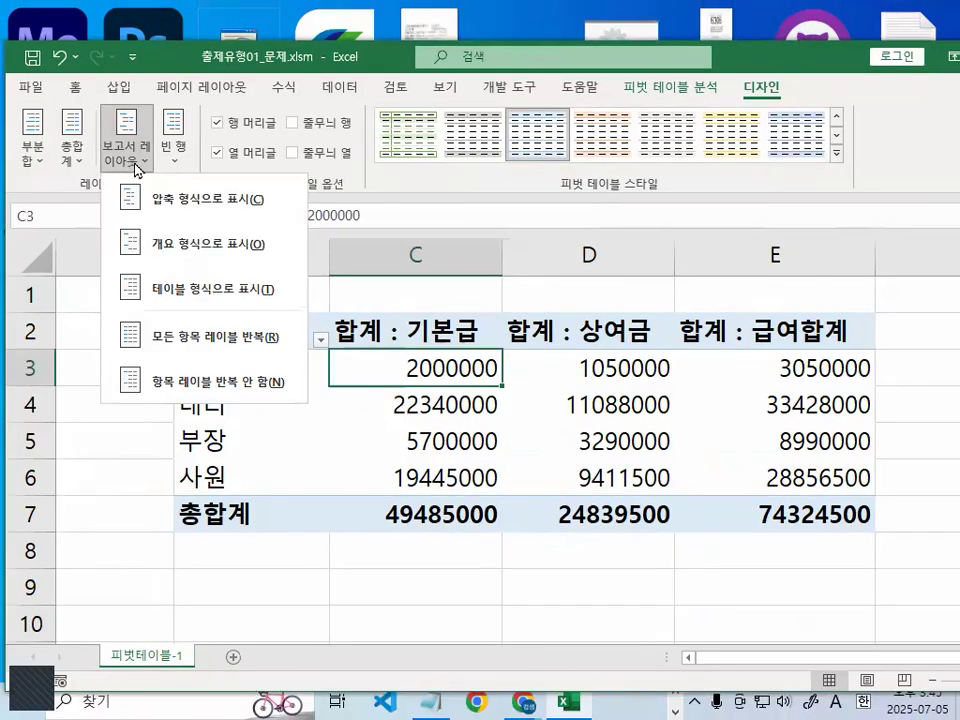
left_click(157, 247)
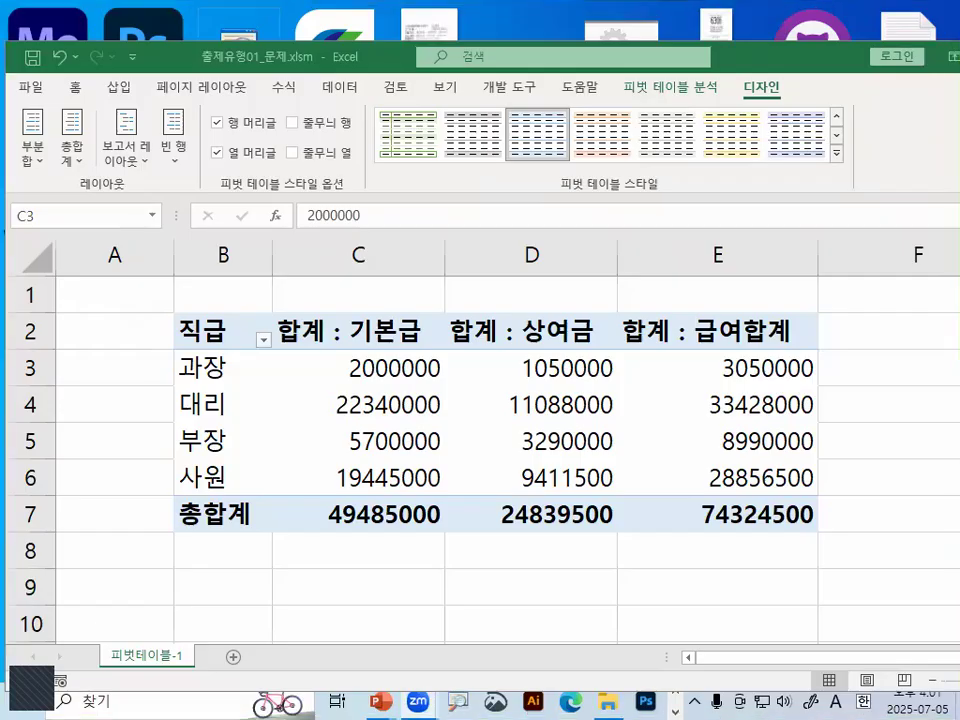
- Select E3, circle the 급여합계 amounts in red, and clear the annotation
left_click(389, 561)
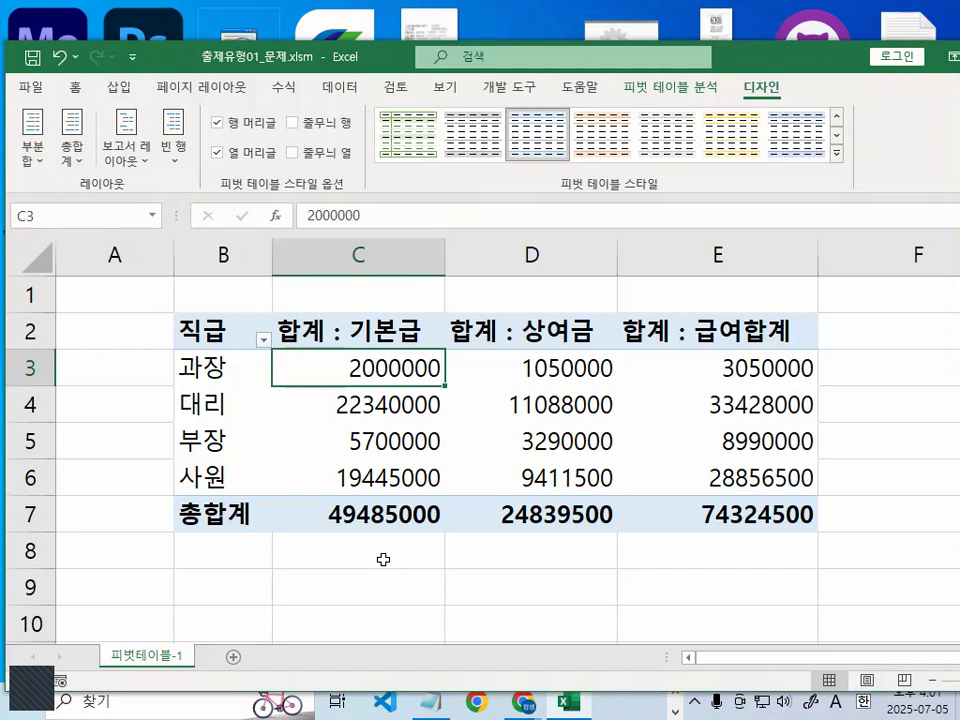
left_click(790, 370)
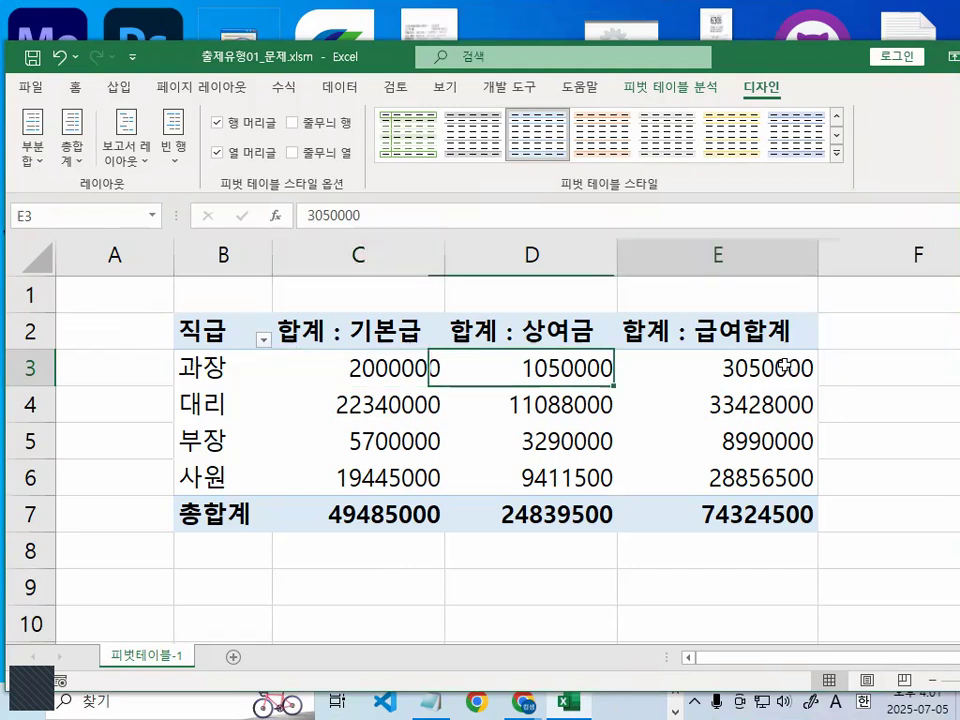
key("ctrl+1")
left_click(779, 384)
mouse_move(880, 518)
left_mouse_down()
mouse_move(602, 486)
mouse_move(934, 486)
mouse_move(914, 563)
left_mouse_up()
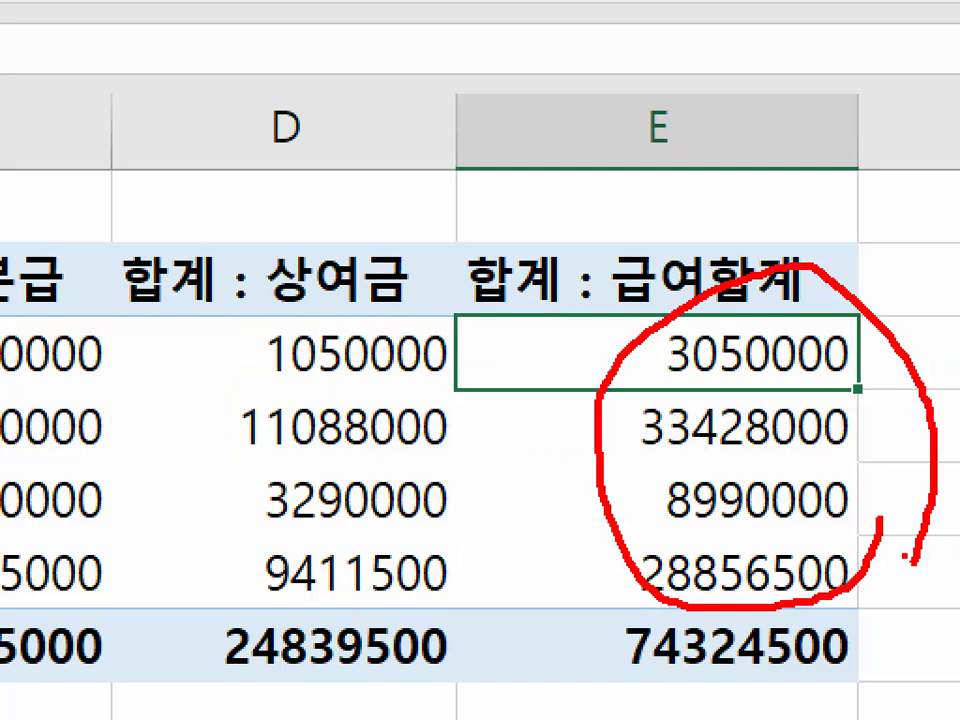
key("Escape")
key("Escape")
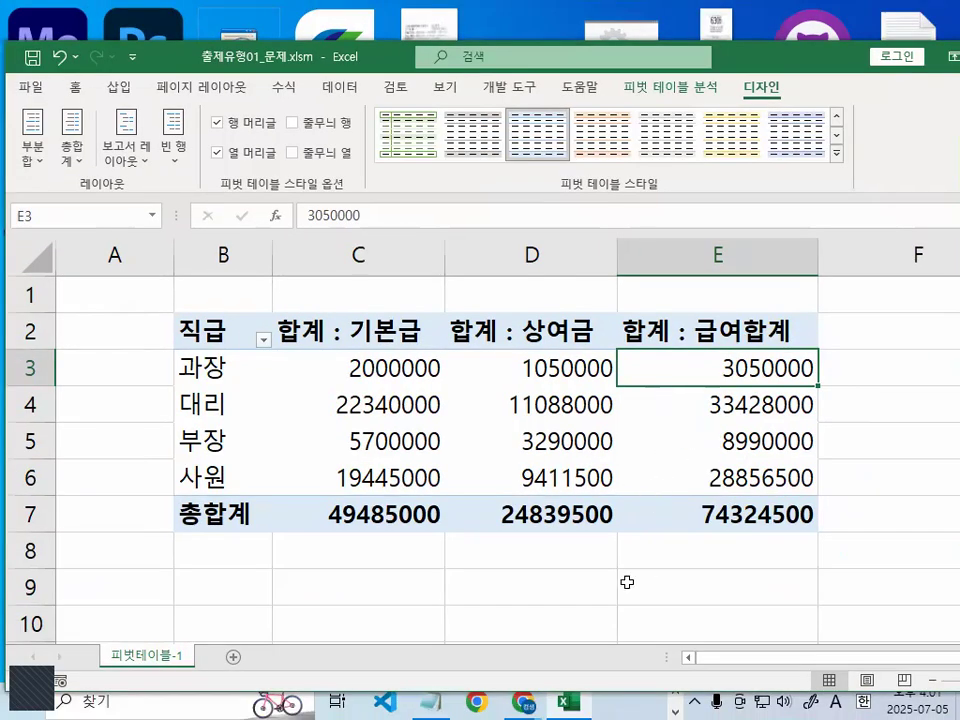
- Switch to the Notepad file 2024_컴활1급실기-3일차엑셀수업내용.txt and find the section on the four 사용자지정 형식기호
scroll(628, 577, "down", 2)
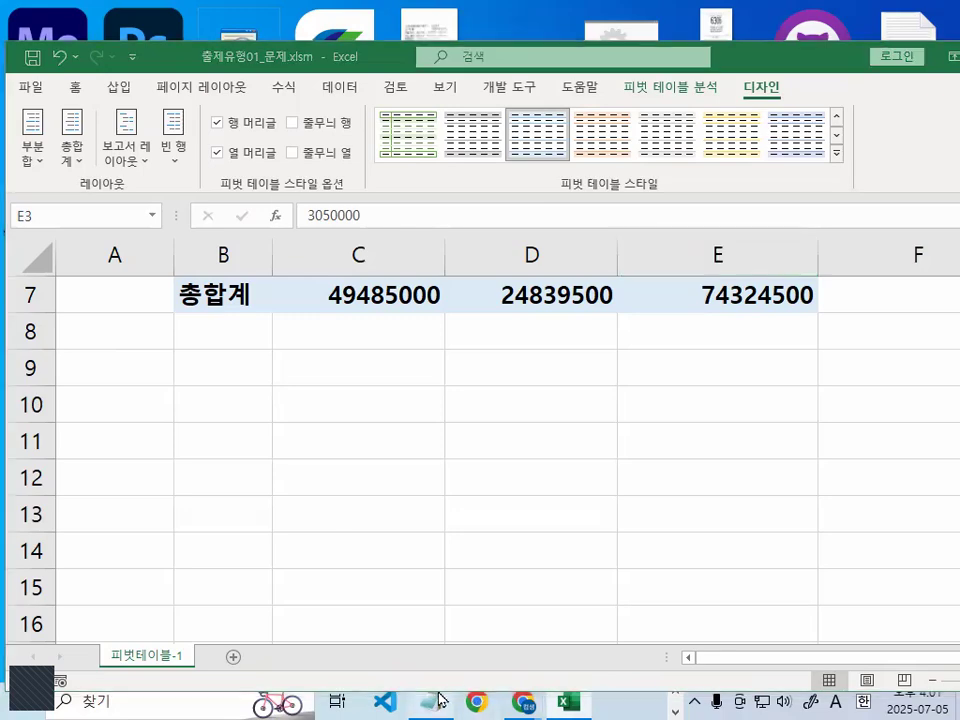
left_click(431, 700)
scroll(517, 470, "down", 1)
scroll(519, 463, "down", 15)
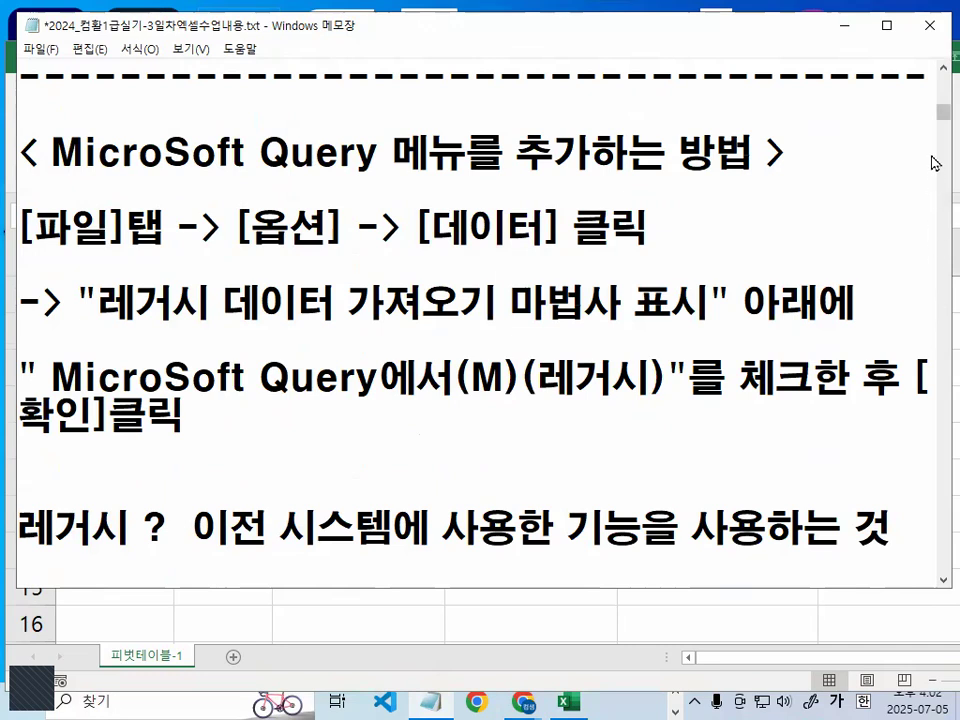
scroll(934, 163, "down", 8)
scroll(570, 334, "up", 2)
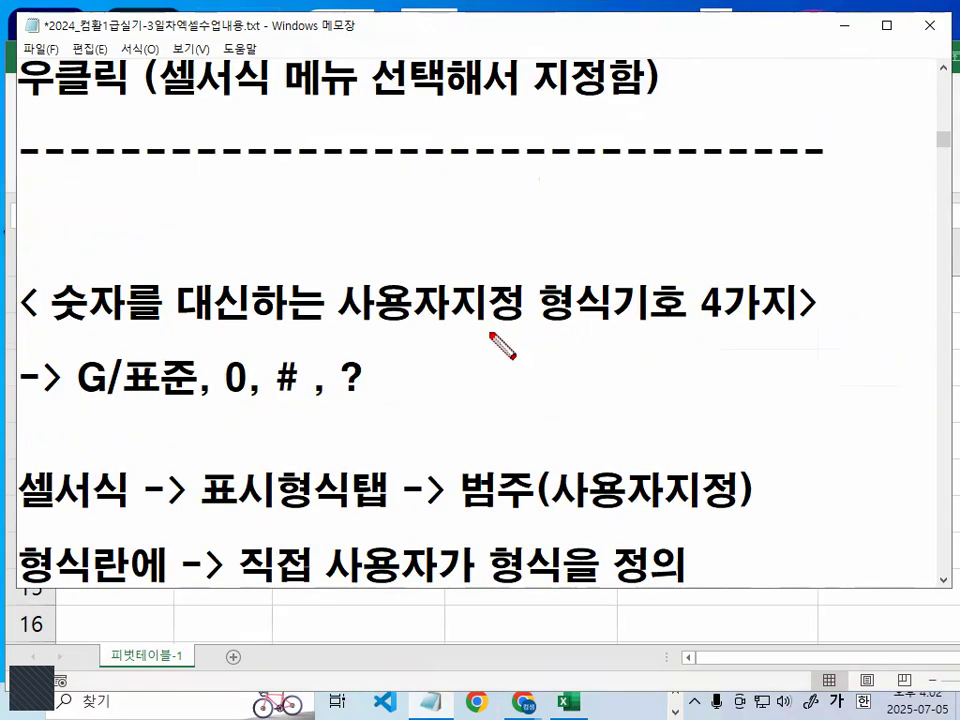
- Underline 사용자지정, 형식기호 and the symbols G/표준, 0, # and ? in red, circle 0 and #, and clear the marks
mouse_move(342, 326)
left_mouse_down()
mouse_move(768, 324)
mouse_move(729, 294)
mouse_move(748, 316)
left_mouse_up()
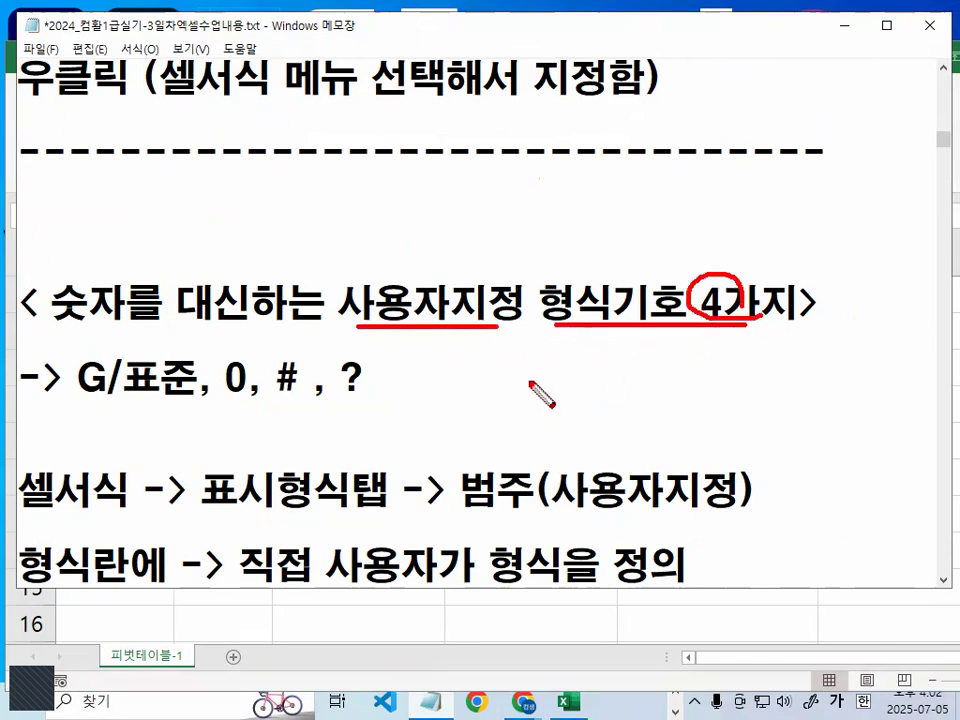
left_click_drag(74, 406, 300, 402)
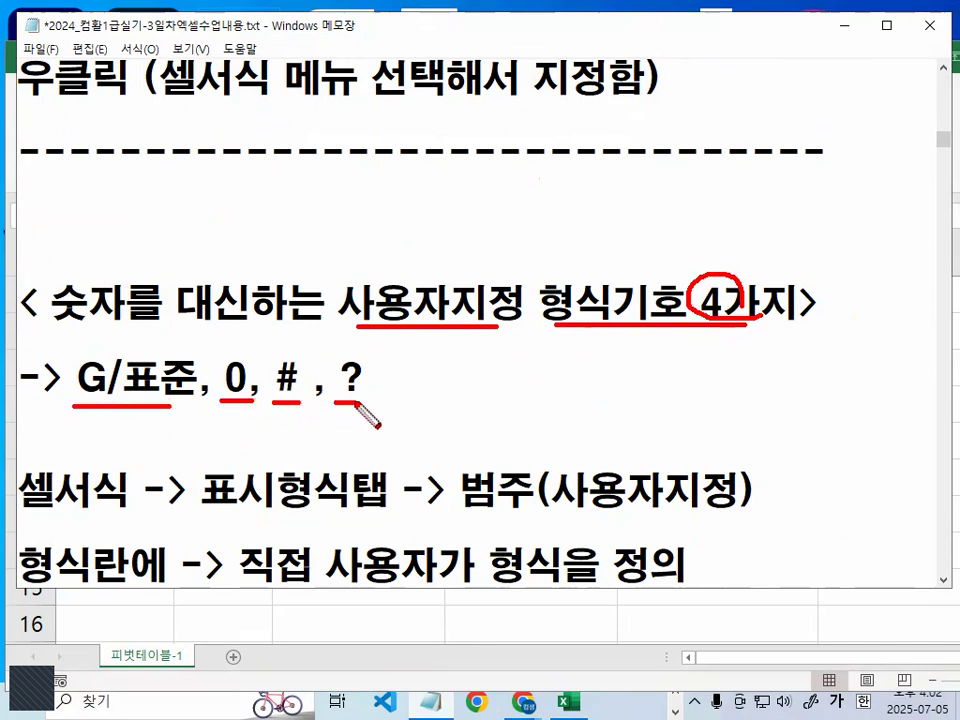
key("Escape")
scroll(331, 447, "down", 1)
scroll(331, 447, "down", 1)
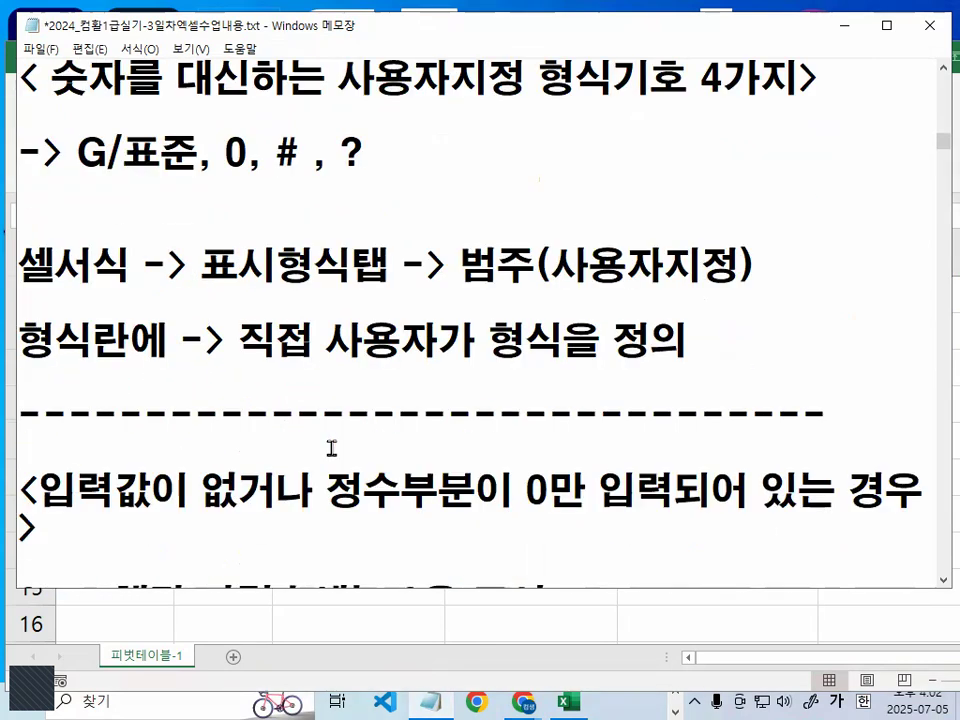
mouse_move(318, 174)
left_mouse_down()
mouse_move(246, 183)
mouse_move(262, 124)
mouse_move(305, 170)
left_mouse_up()
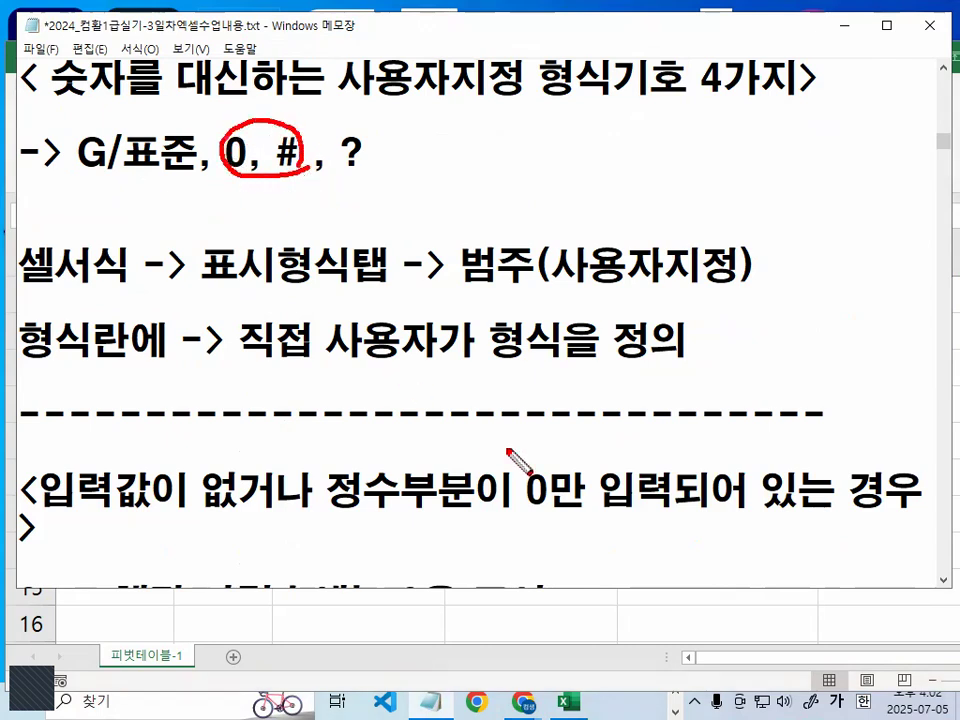
key("Escape")
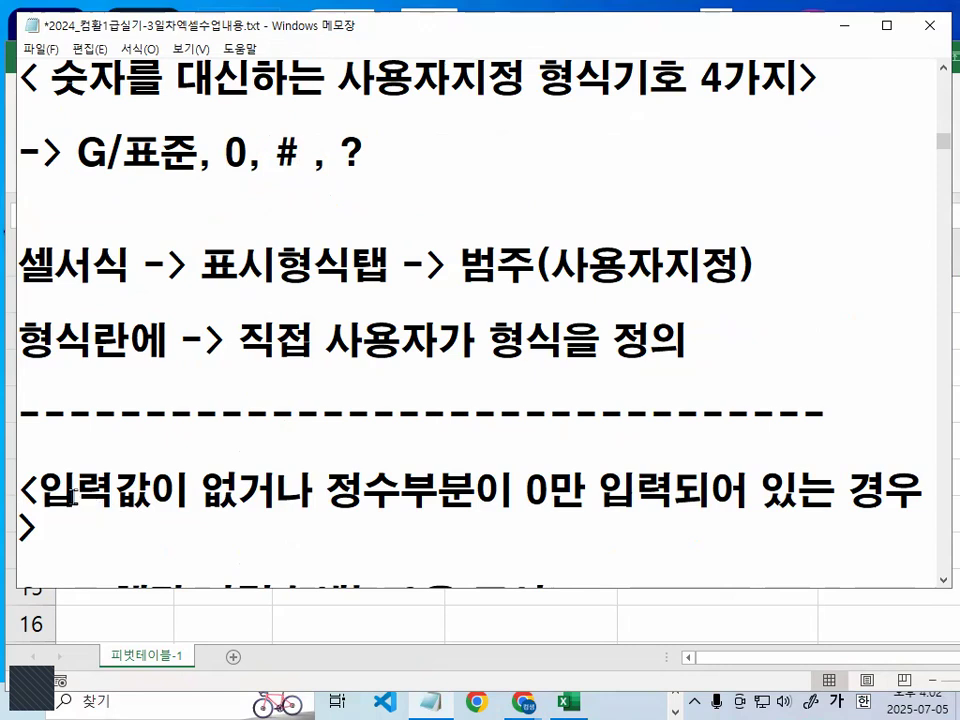
- Highlight phrases in the heading 입력값이 없거나 정수부분이 0만 입력되어 있는 경우 and review the rules and examples below it
scroll(215, 526, "down", 1)
left_click_drag(203, 378, 476, 378)
left_click(533, 368)
left_click_drag(672, 378, 888, 392)
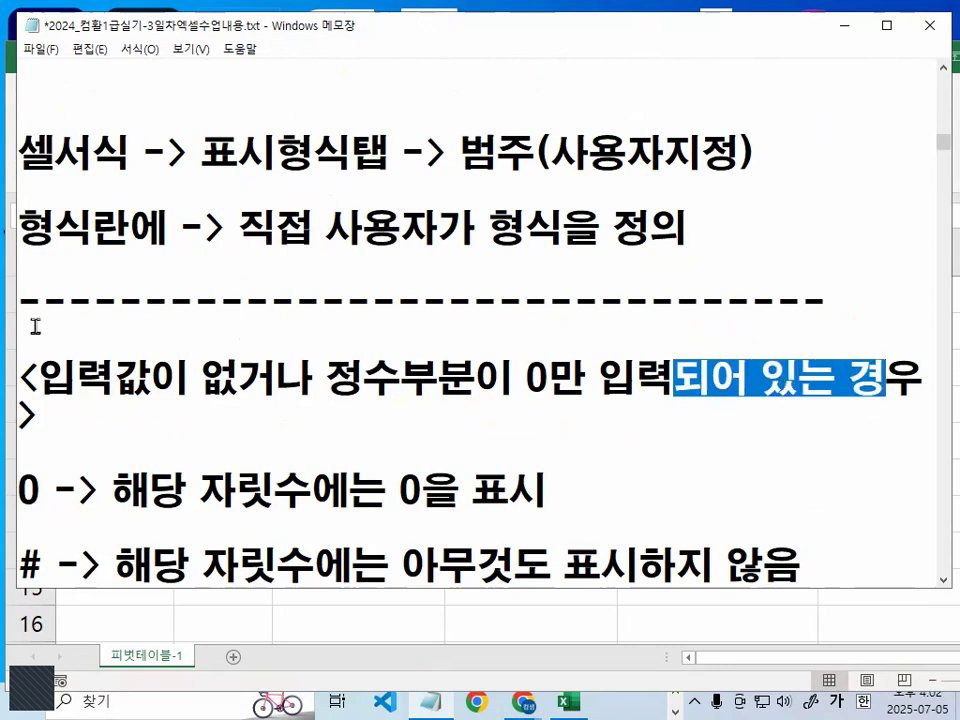
left_click(116, 444)
scroll(121, 444, "down", 1)
scroll(241, 403, "down", 2)
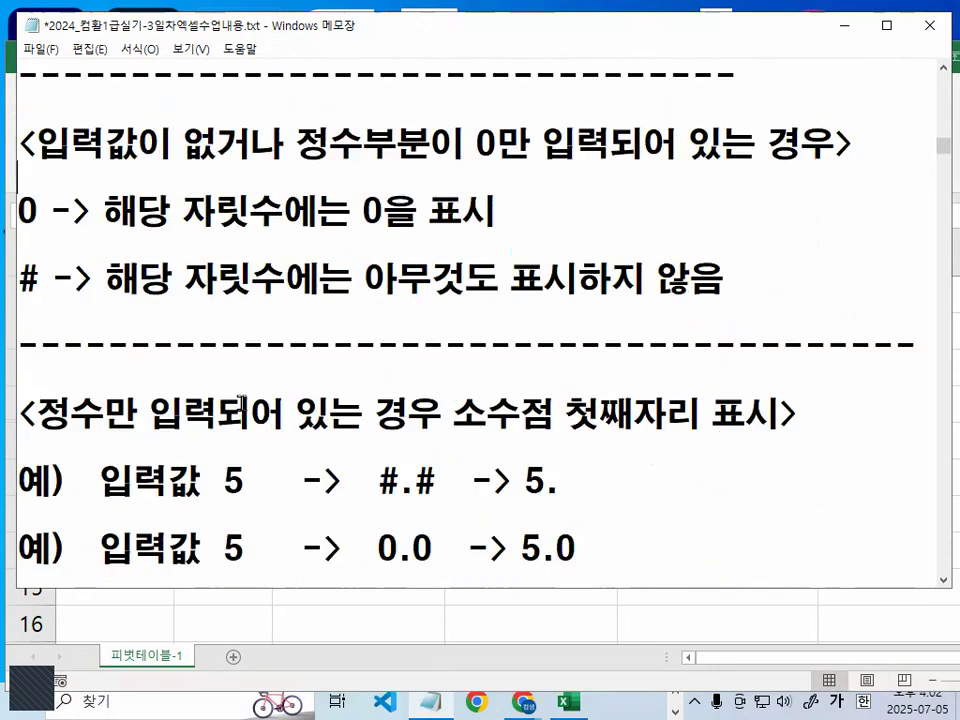
scroll(237, 401, "down", 1)
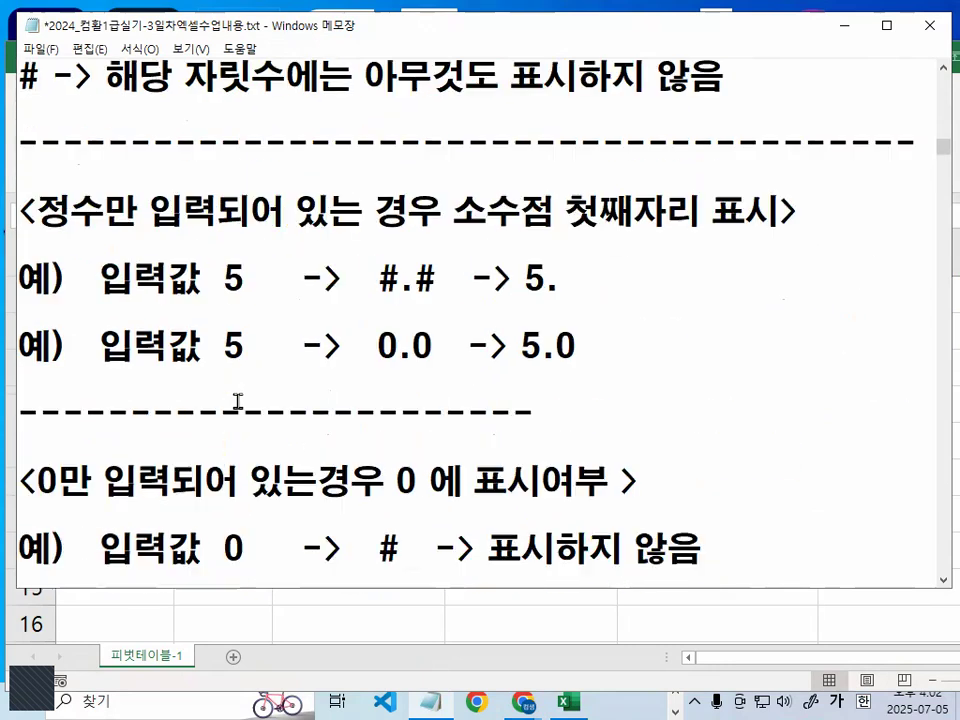
- Underline the 0 and # 자릿수 rules in red, circle 0을 in the first rule, and clear the marks
scroll(245, 392, "up", 2)
left_click_drag(15, 228, 305, 229)
mouse_move(400, 183)
left_mouse_down()
mouse_move(405, 225)
mouse_move(418, 208)
mouse_move(410, 186)
left_mouse_up()
left_click_drag(15, 298, 48, 298)
left_click_drag(117, 312, 720, 313)
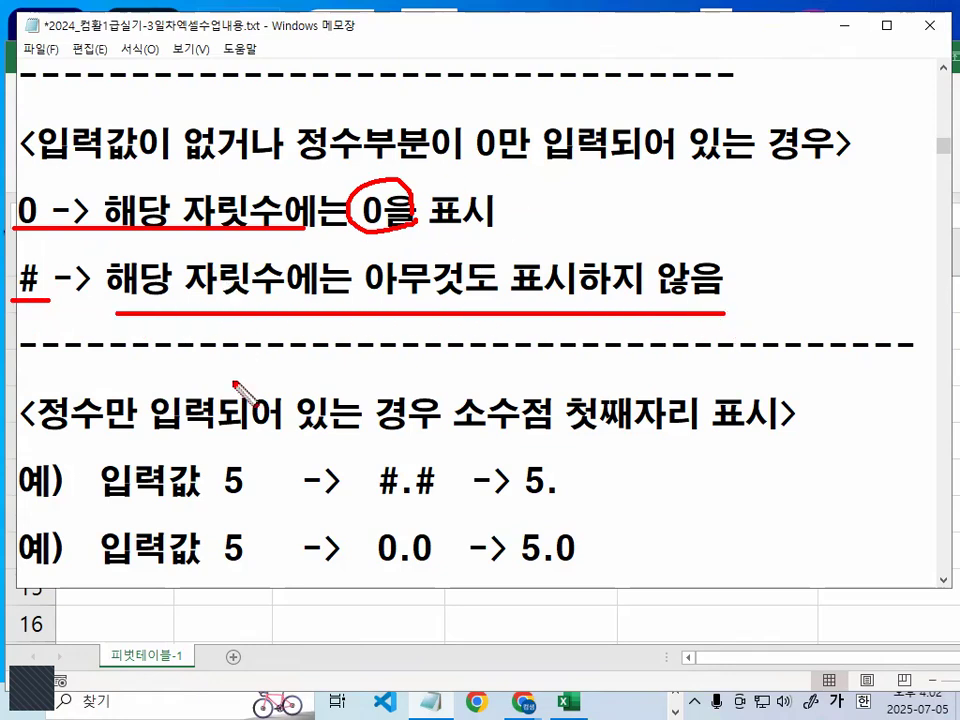
key("Escape")
- Highlight 정수만 입력되어 있는 경우, the input value 5 in both examples, and 소수점 첫째자리 표시
scroll(218, 425, "down", 1)
scroll(131, 326, "down", 1)
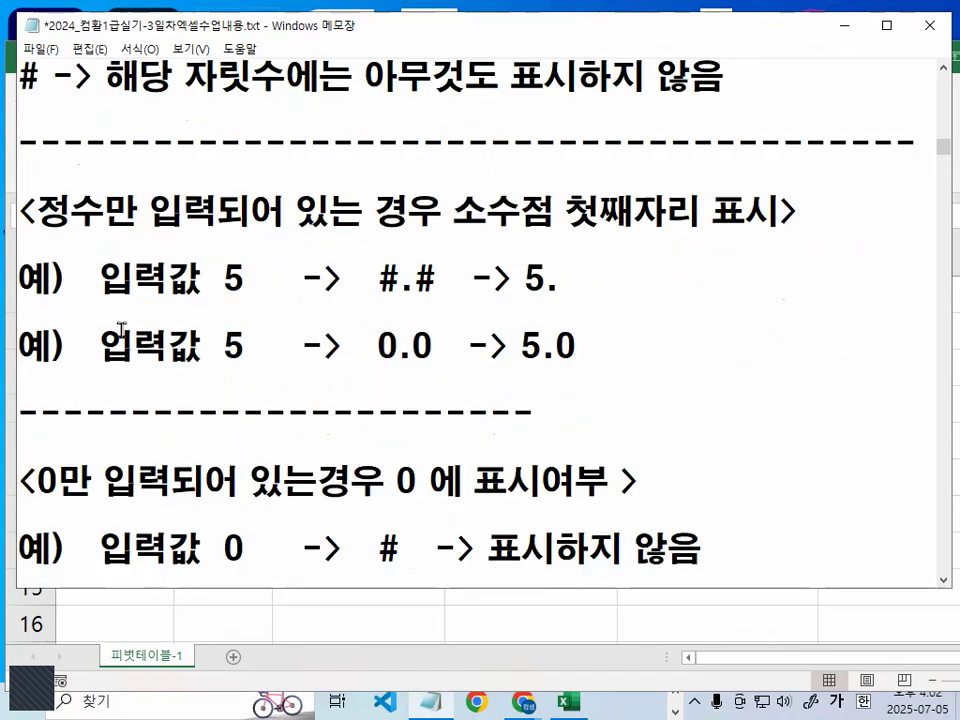
left_click_drag(38, 211, 456, 211)
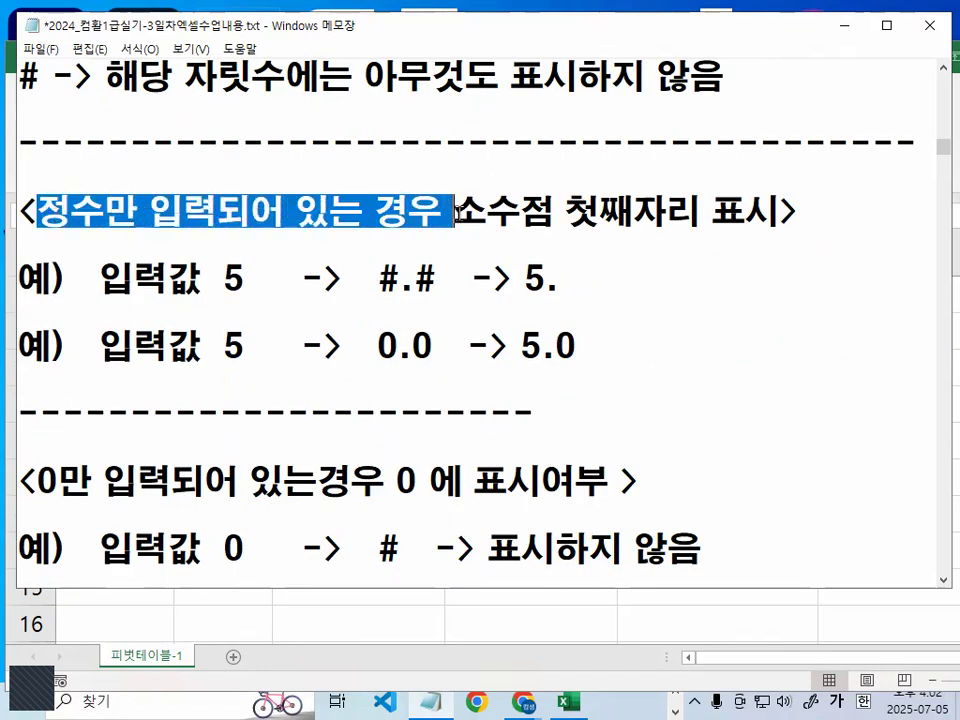
left_click_drag(224, 279, 246, 279)
left_click_drag(224, 346, 246, 346)
left_click_drag(226, 279, 254, 273)
left_click_drag(455, 211, 776, 214)
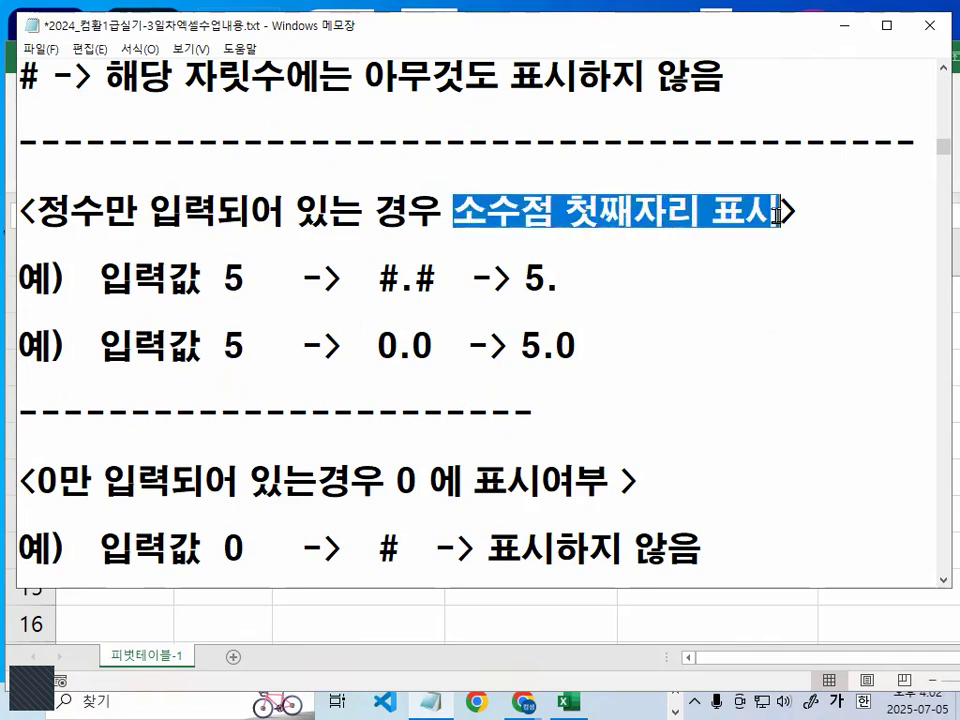
- Circle the #.# format and its second # in red in the first input-5 example, and mark the result 5. with an X
left_click(400, 284)
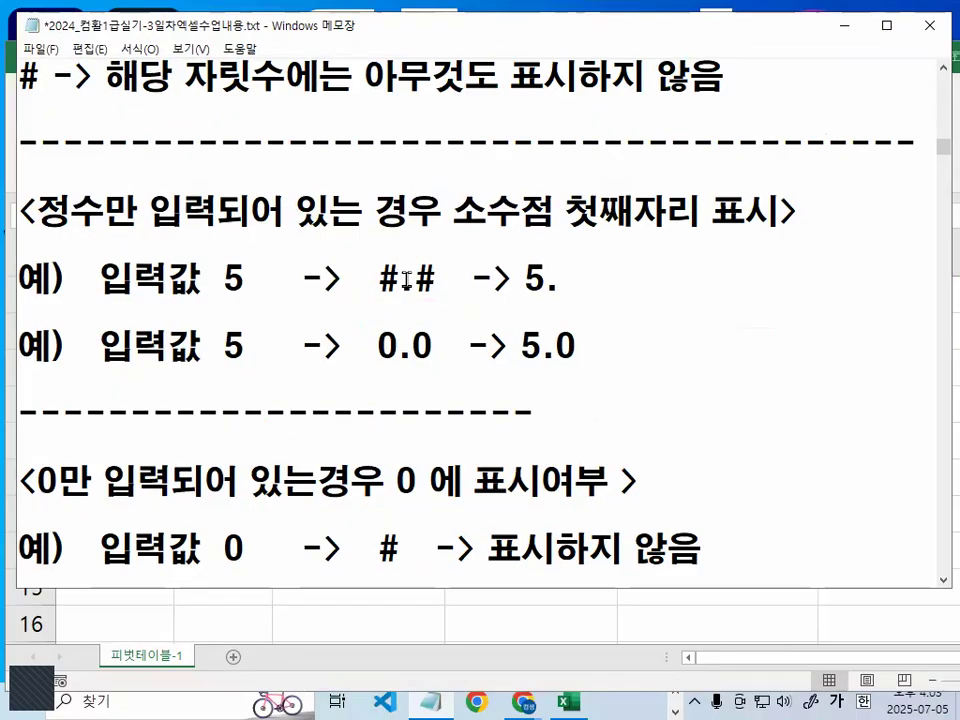
left_click_drag(420, 260, 492, 260)
left_click(497, 258)
left_click_drag(414, 280, 434, 280)
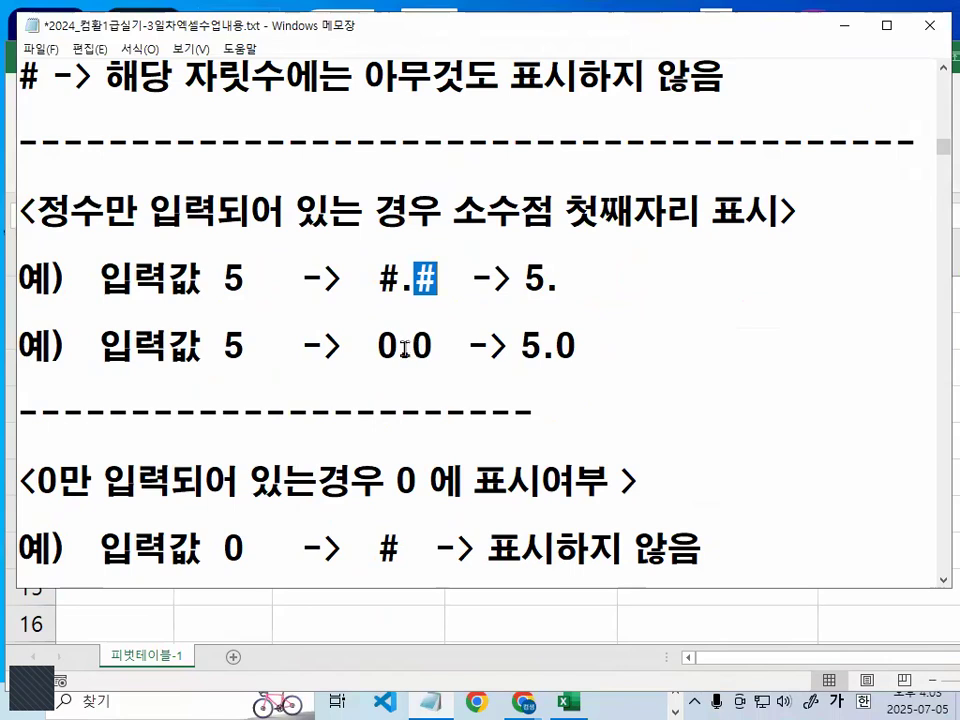
- Highlight .0 in the 0.0 format and the result 5.0 in the second input-5 example
left_click_drag(405, 348, 432, 346)
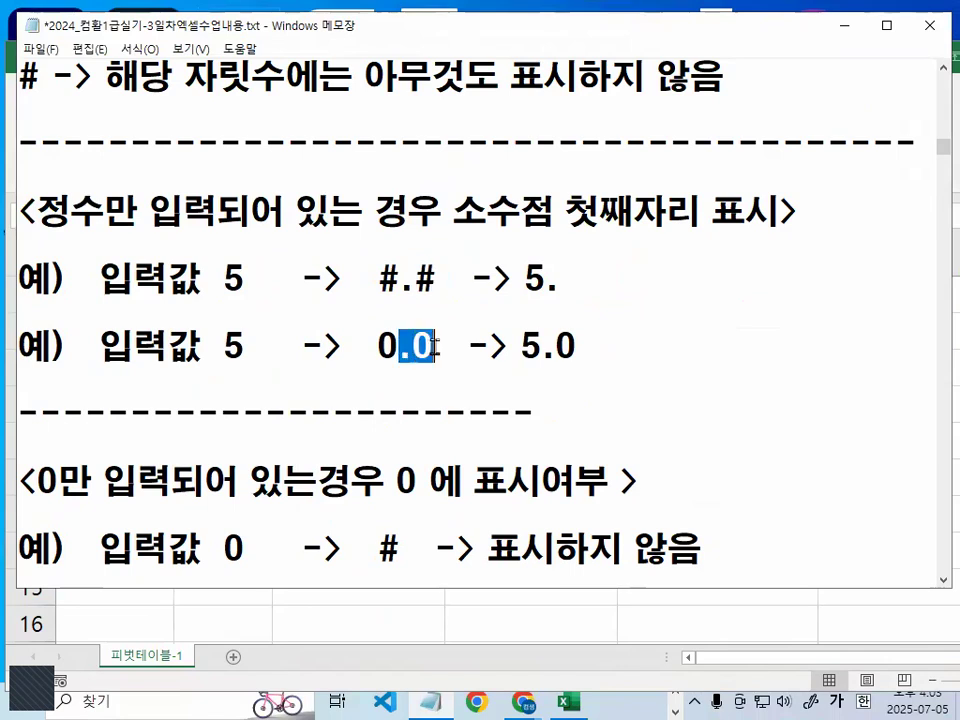
left_click_drag(563, 346, 573, 346)
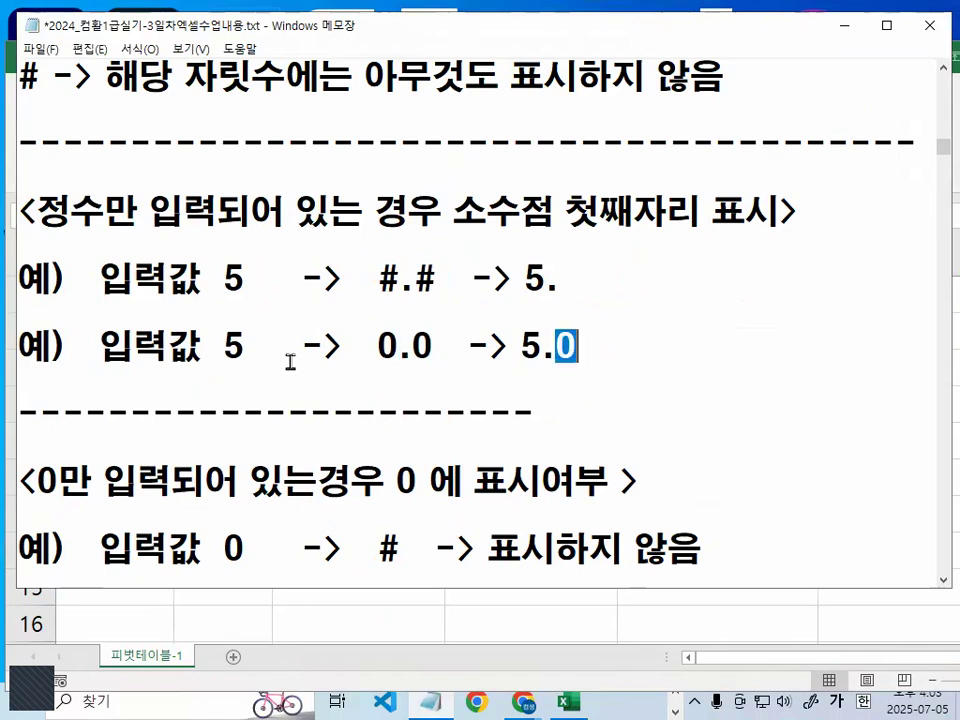
left_click_drag(433, 347, 594, 343)
left_click(578, 347)
- Highlight 0만 입력되어 있는경우, underline 입력값 0, # and 표시하지 않음 in red, circle the input 0, and clear the marks
scroll(368, 405, "down", 1)
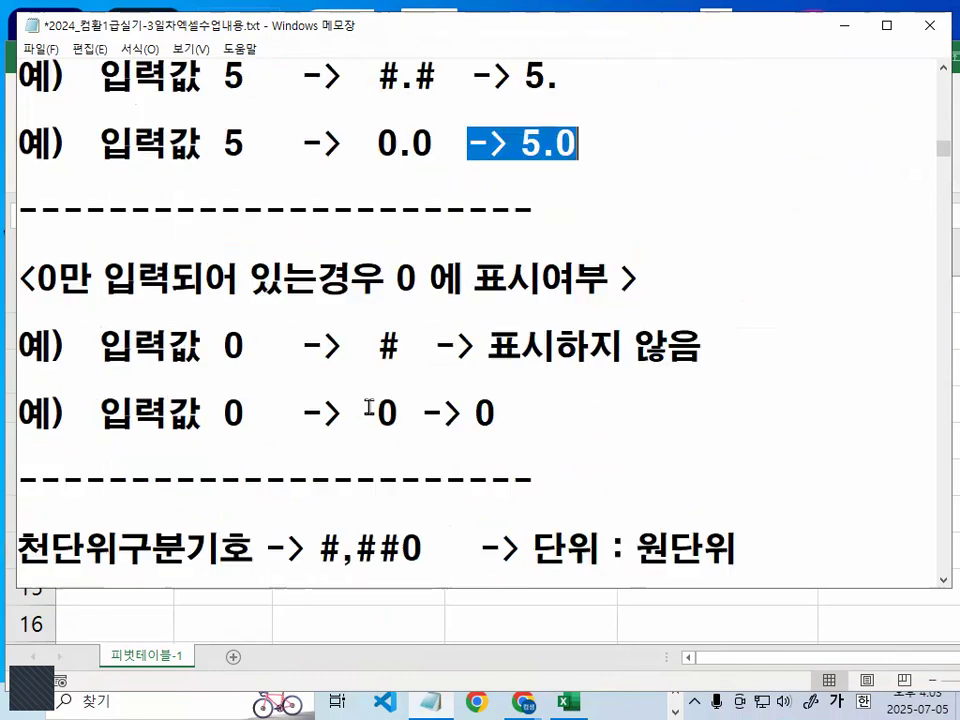
left_click(43, 278)
left_click_drag(40, 278, 352, 279)
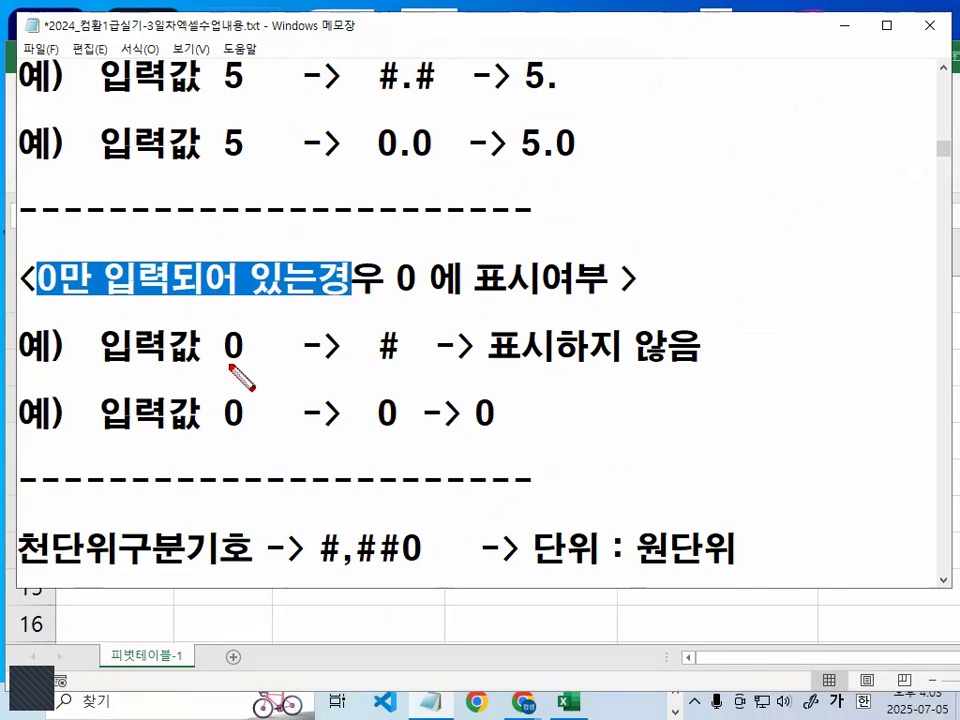
left_click_drag(118, 368, 238, 366)
left_click_drag(377, 360, 403, 358)
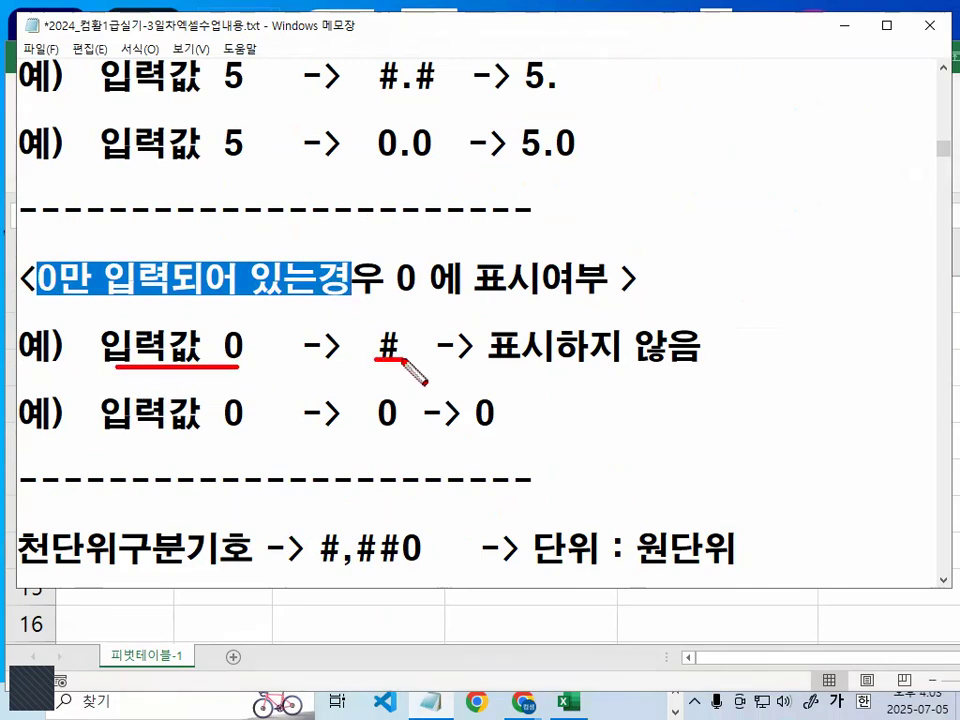
left_click_drag(252, 334, 279, 352)
left_click_drag(505, 370, 700, 364)
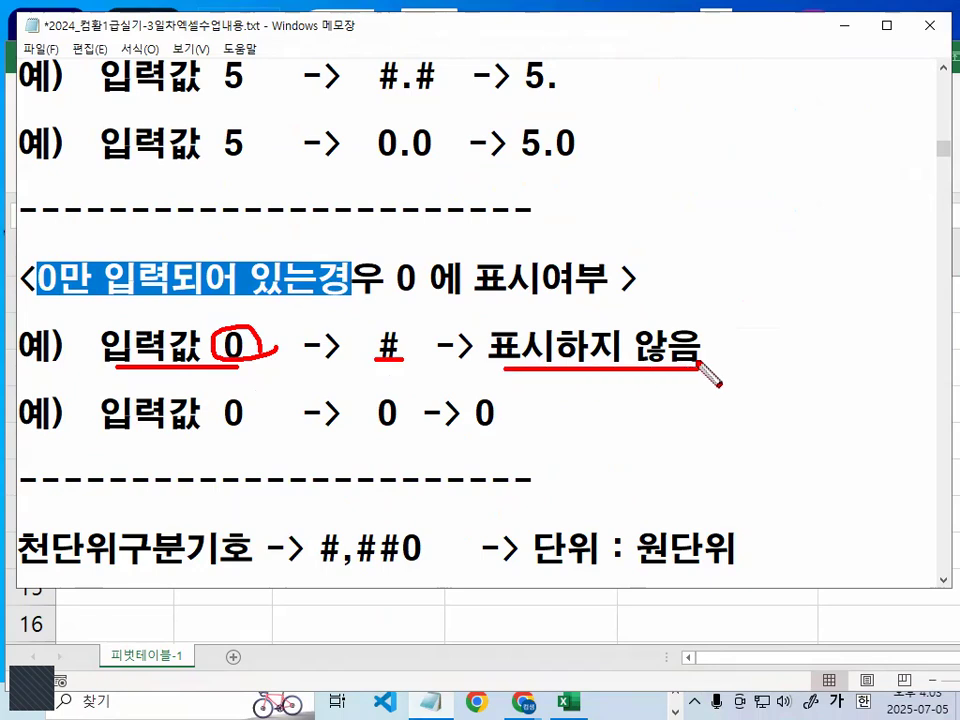
key("Escape")
- Highlight the # 자릿수 rule, then 표시하지 않음 in the # example and the format and result 0 in the example below
scroll(172, 197, "up", 2)
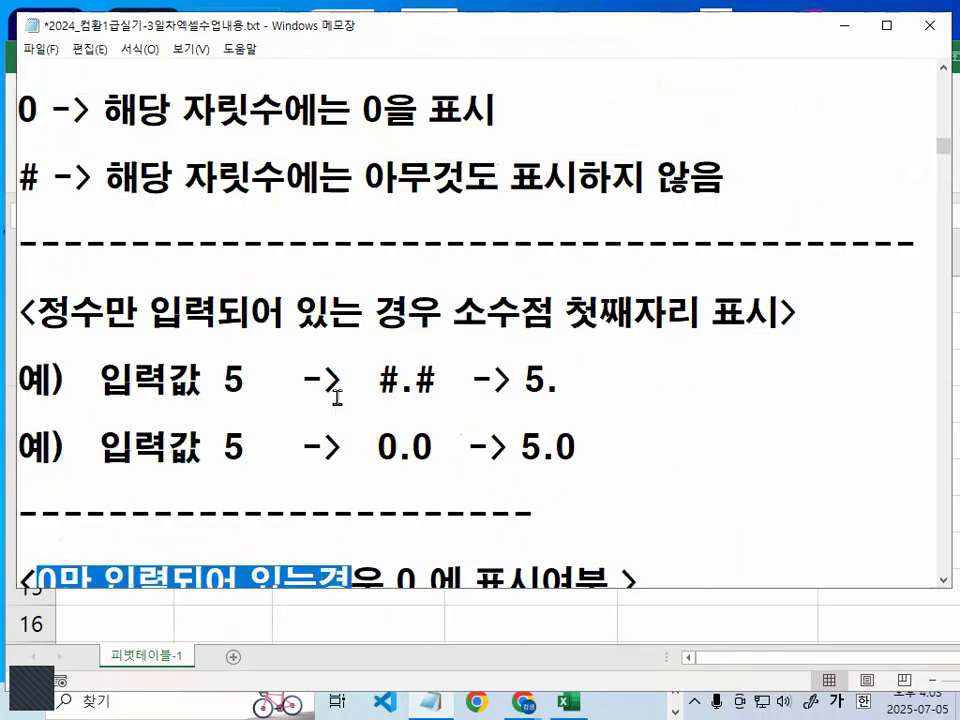
left_click_drag(298, 143, 522, 145)
left_click_drag(20, 278, 727, 283)
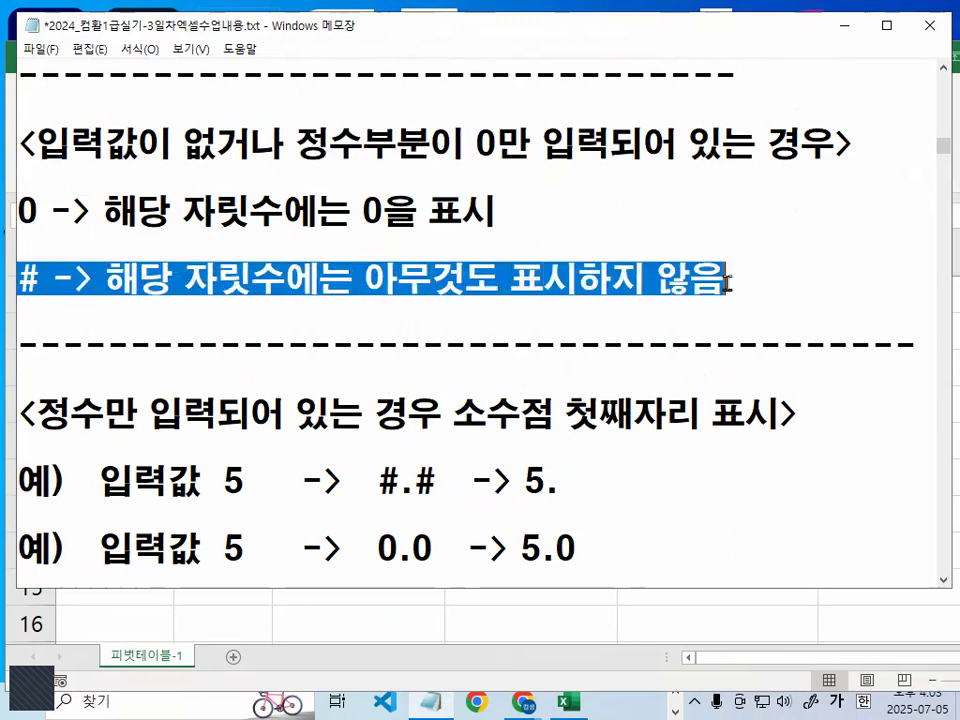
scroll(709, 315, "down", 2)
left_click_drag(487, 346, 690, 364)
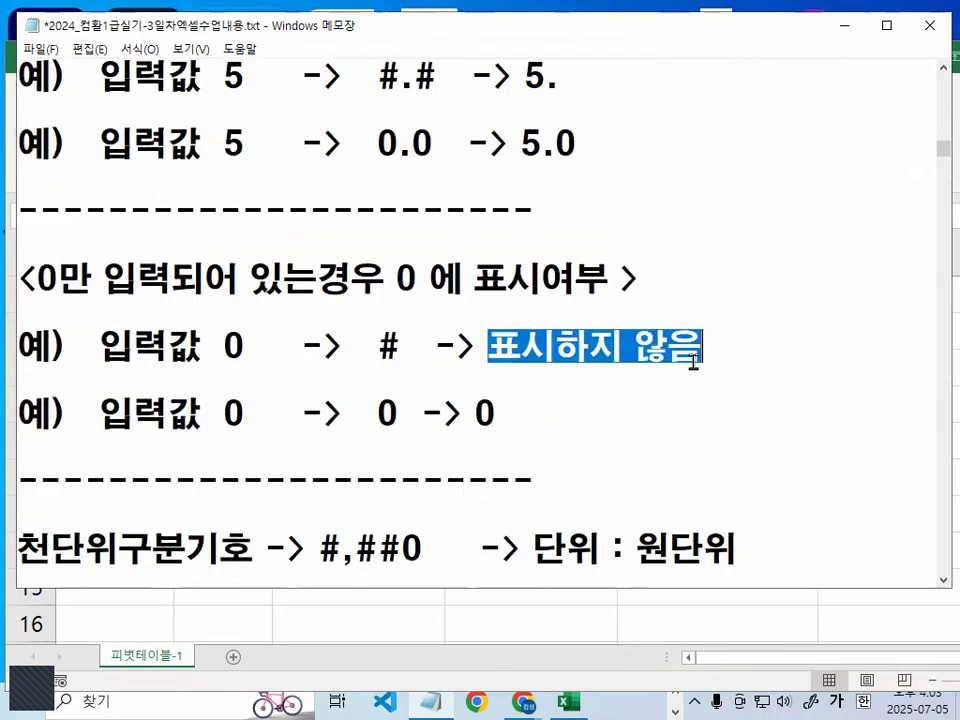
double_click(391, 412)
double_click(485, 412)
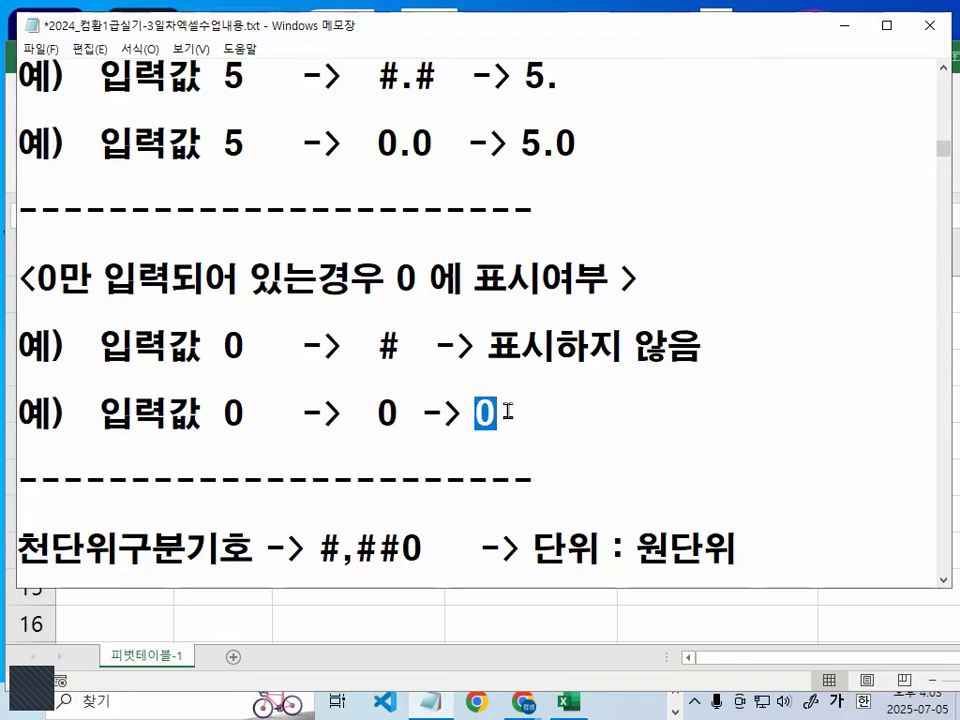
- Mark the #,##0 format beside 천단위구분기호 in red, clear the marks, and highlight its final 0
scroll(354, 304, "down", 3)
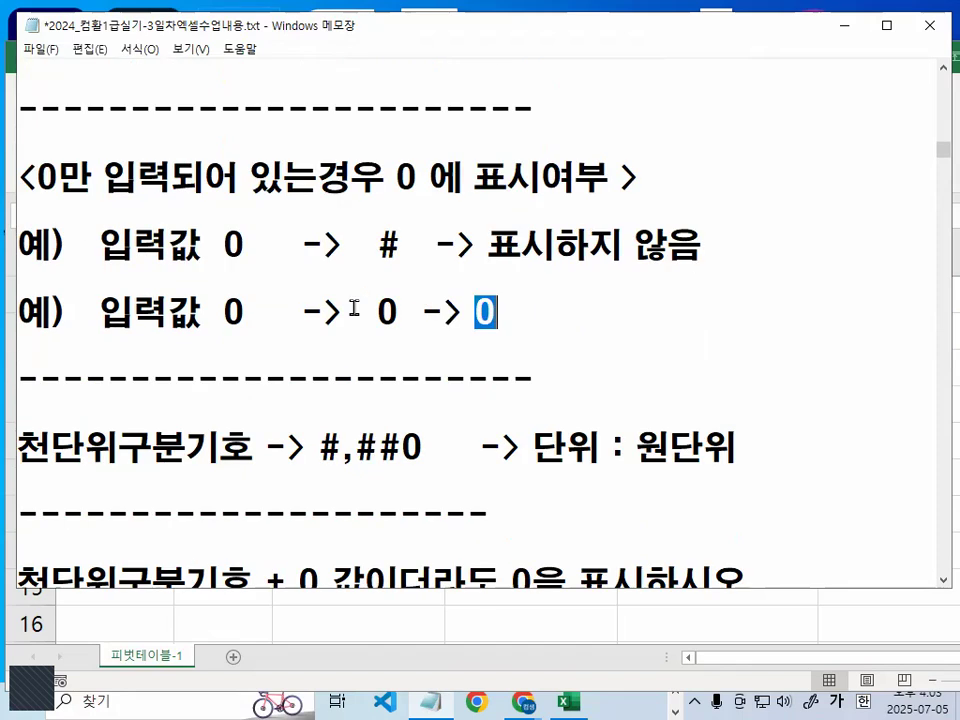
scroll(354, 307, "down", 1)
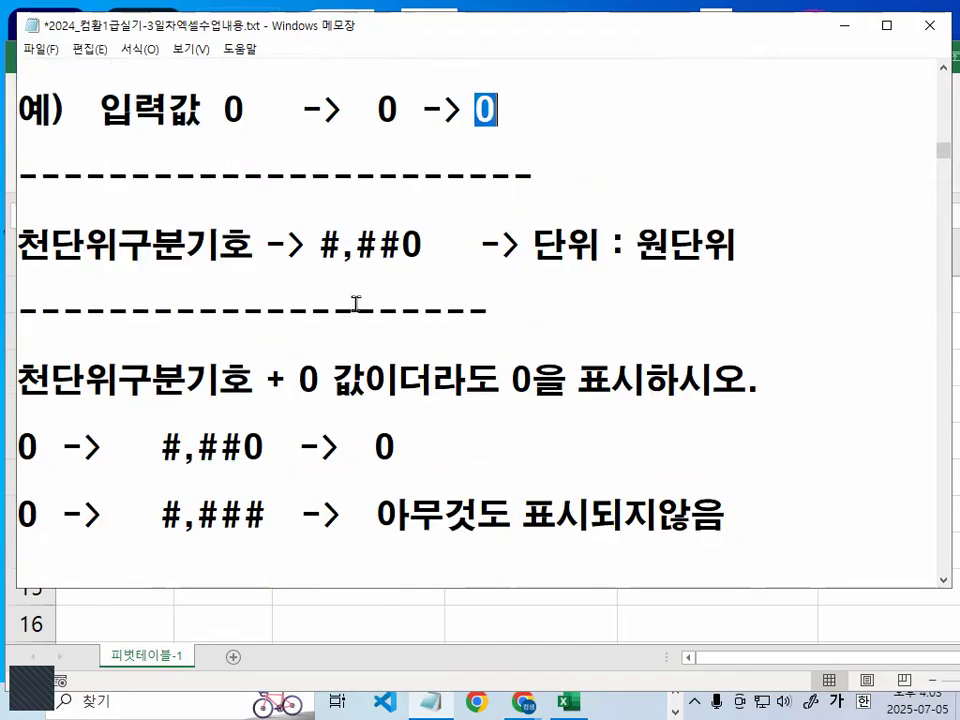
mouse_move(318, 270)
left_mouse_down()
mouse_move(423, 269)
mouse_move(343, 257)
mouse_move(362, 268)
left_mouse_up()
key("Escape")
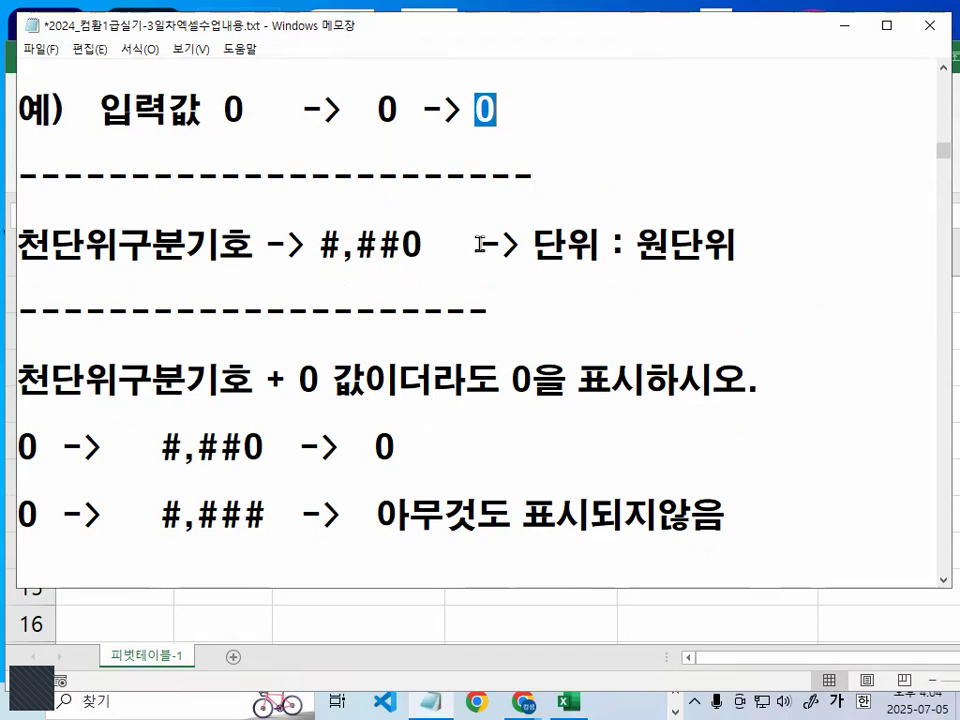
key("ctrl+1")
left_click(355, 259)
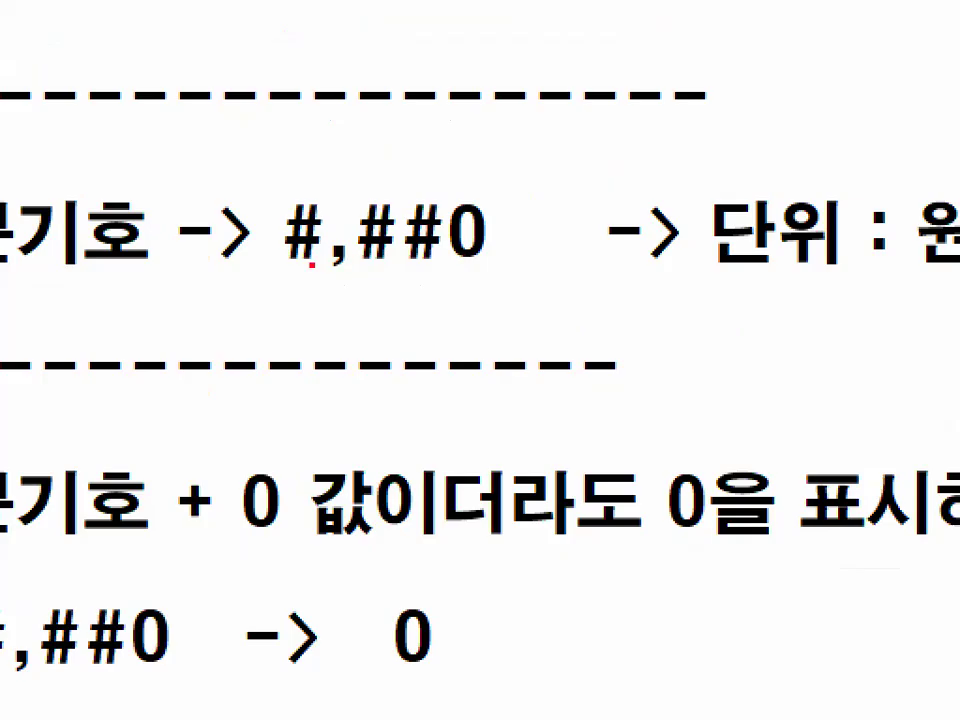
mouse_move(282, 267)
left_mouse_down()
mouse_move(447, 272)
mouse_move(418, 244)
left_mouse_up()
key("Escape")
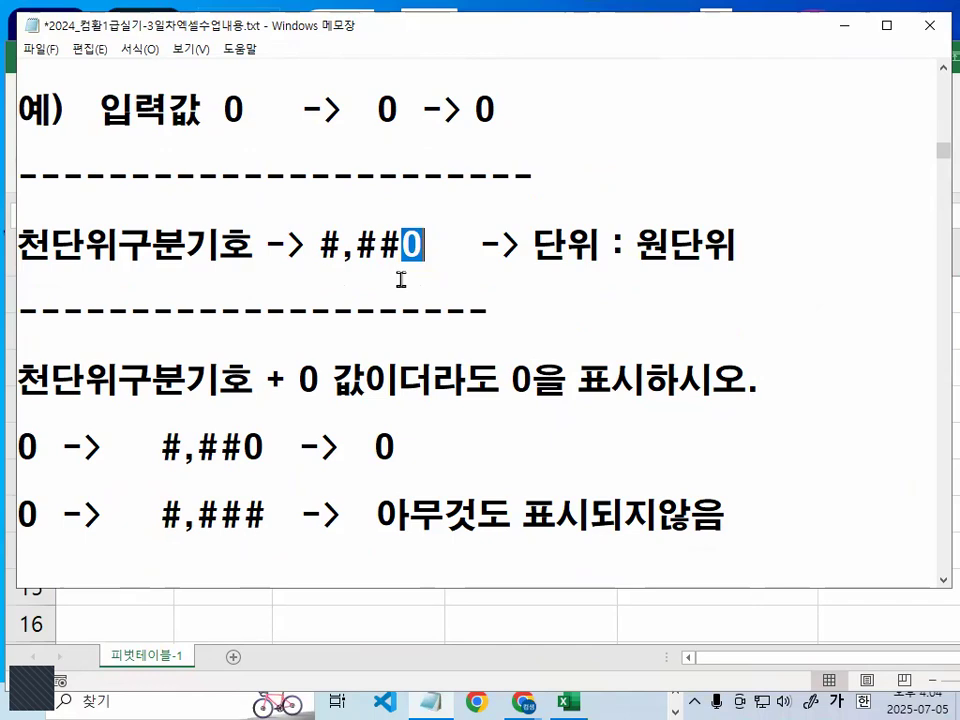
- Highlight parts of 천단위구분기호 + 0 값이더라도 0을 표시하시오, underline it and #,##0 in red, circle the example's zeros, and clear the marks
scroll(400, 279, "down", 2)
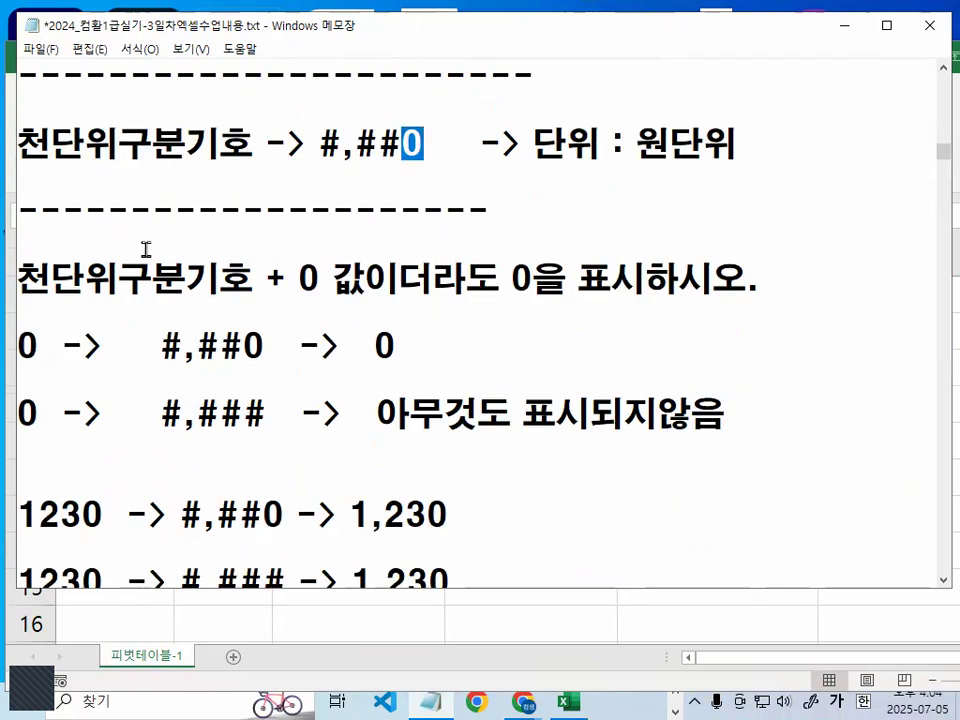
left_click_drag(20, 279, 364, 270)
left_click_drag(433, 279, 779, 284)
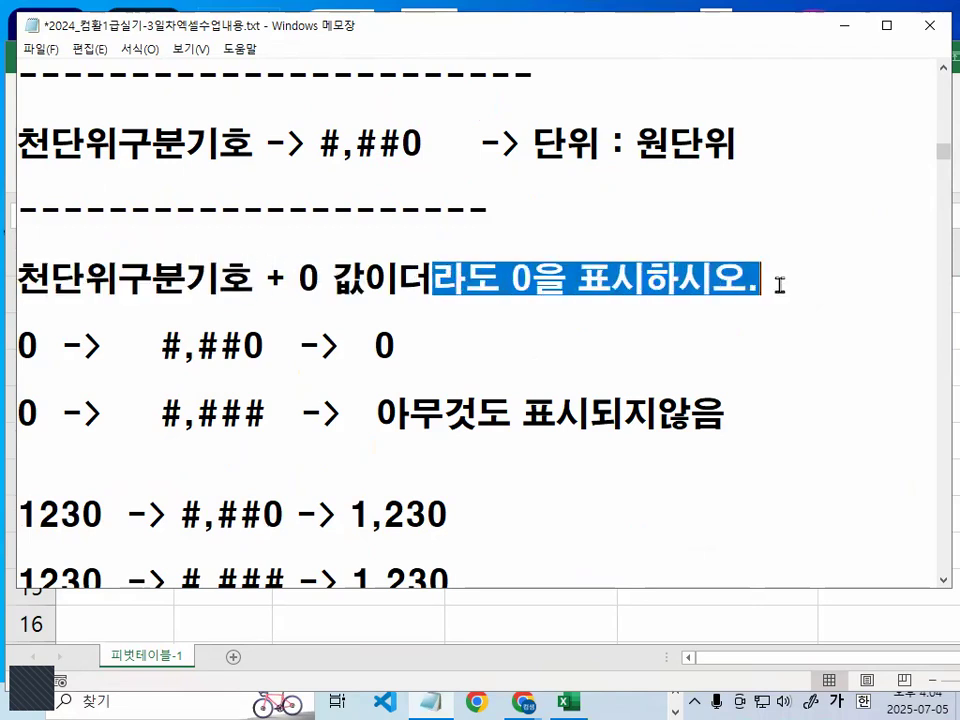
left_click_drag(312, 298, 760, 302)
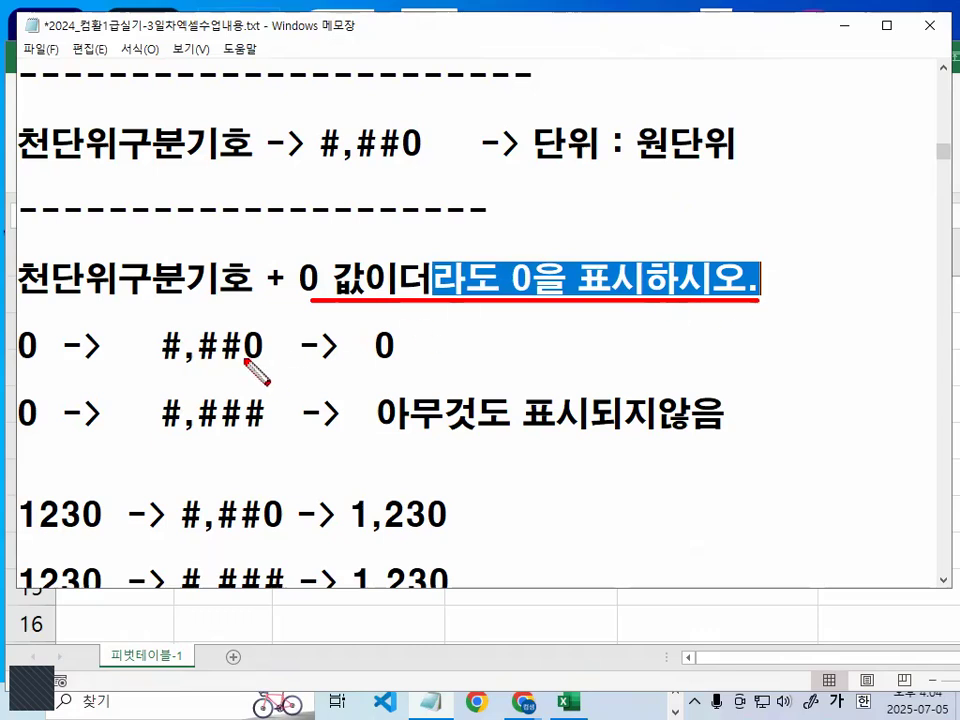
left_click_drag(145, 372, 265, 374)
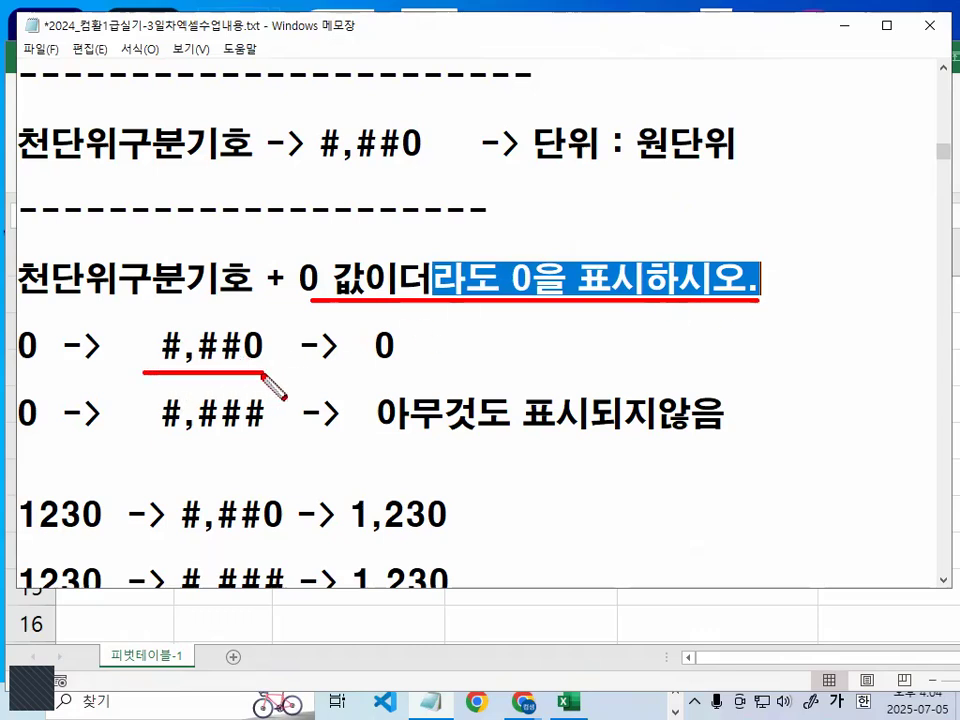
mouse_move(40, 364)
left_mouse_down()
mouse_move(32, 372)
mouse_move(62, 354)
mouse_move(46, 338)
left_mouse_up()
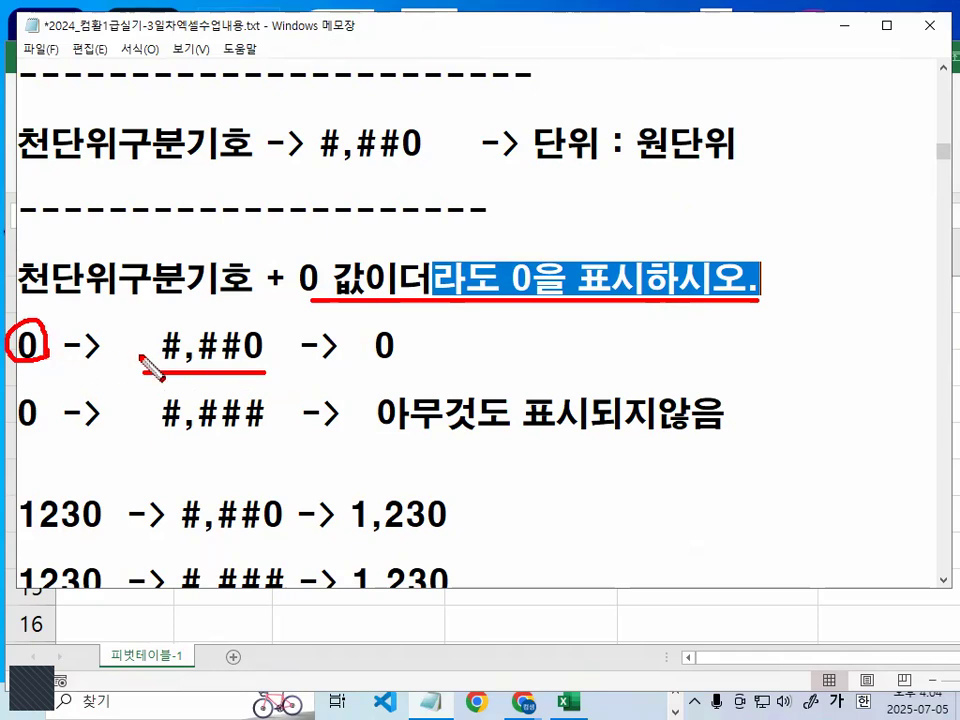
mouse_move(284, 284)
left_mouse_down()
mouse_move(250, 329)
mouse_move(260, 361)
mouse_move(241, 326)
mouse_move(274, 358)
left_mouse_up()
mouse_move(373, 339)
left_mouse_down()
mouse_move(400, 378)
mouse_move(400, 347)
left_mouse_up()
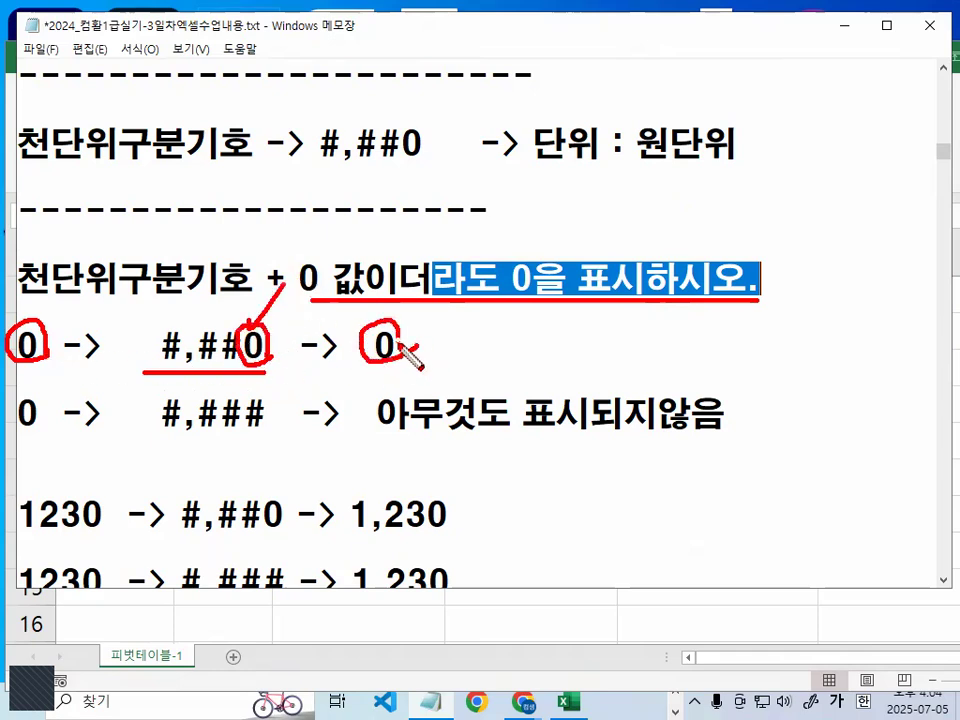
key("Escape")
- Highlight #,###, its last #, the input 0 and 아무것도 표시되지않음, cross out #,### in red, and clear the marks
scroll(300, 400, "down", 1)
left_click_drag(162, 315, 258, 315)
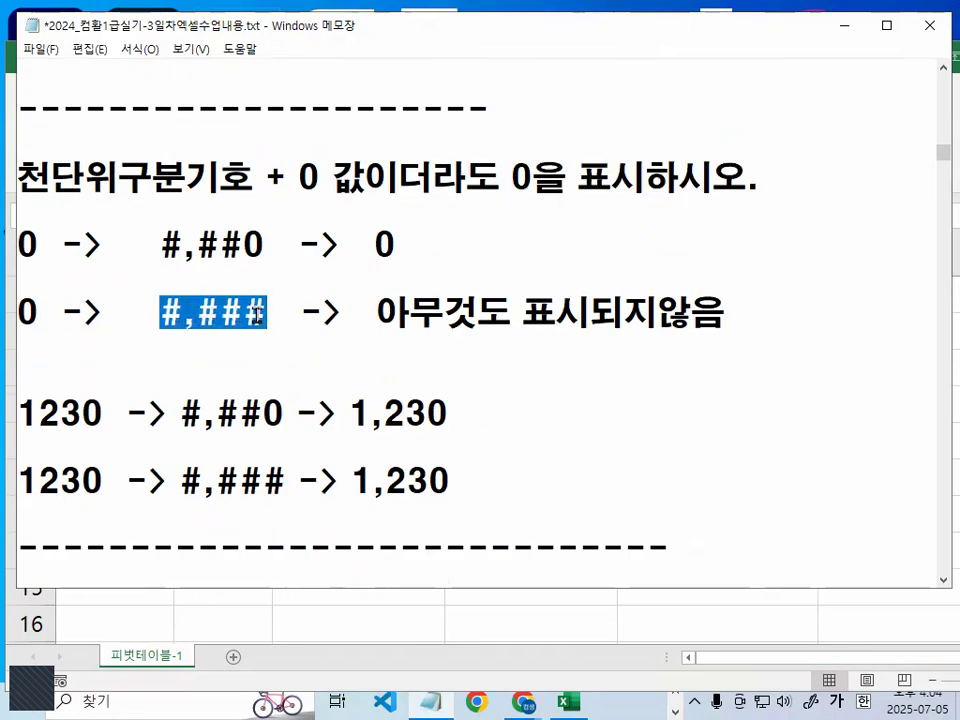
left_click(258, 315)
key("shift+Left")
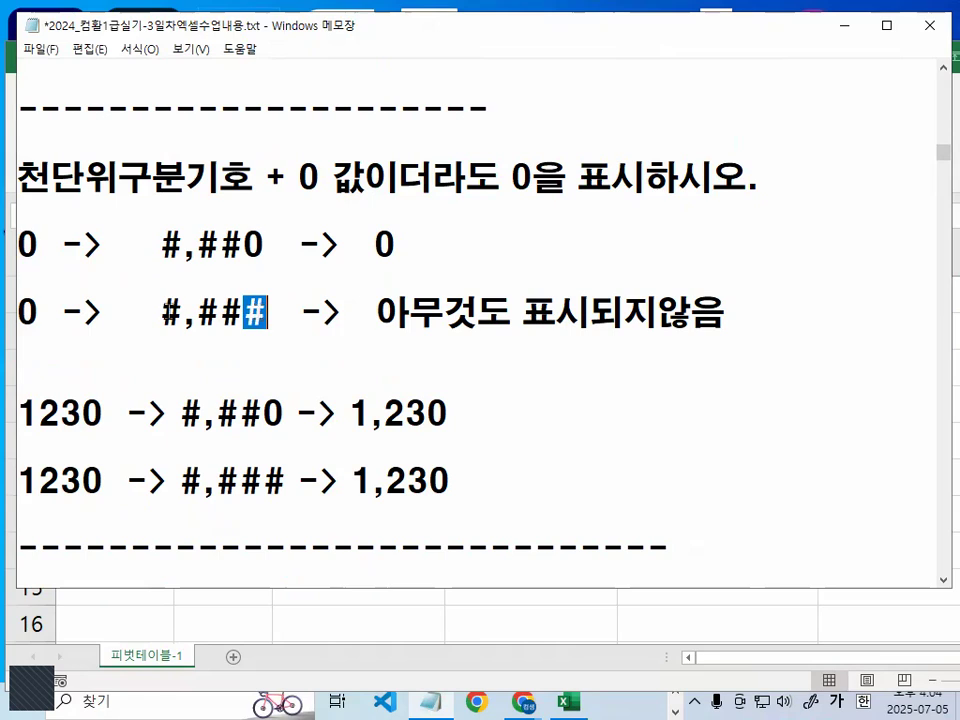
left_click_drag(40, 314, 18, 313)
left_click_drag(376, 315, 710, 318)
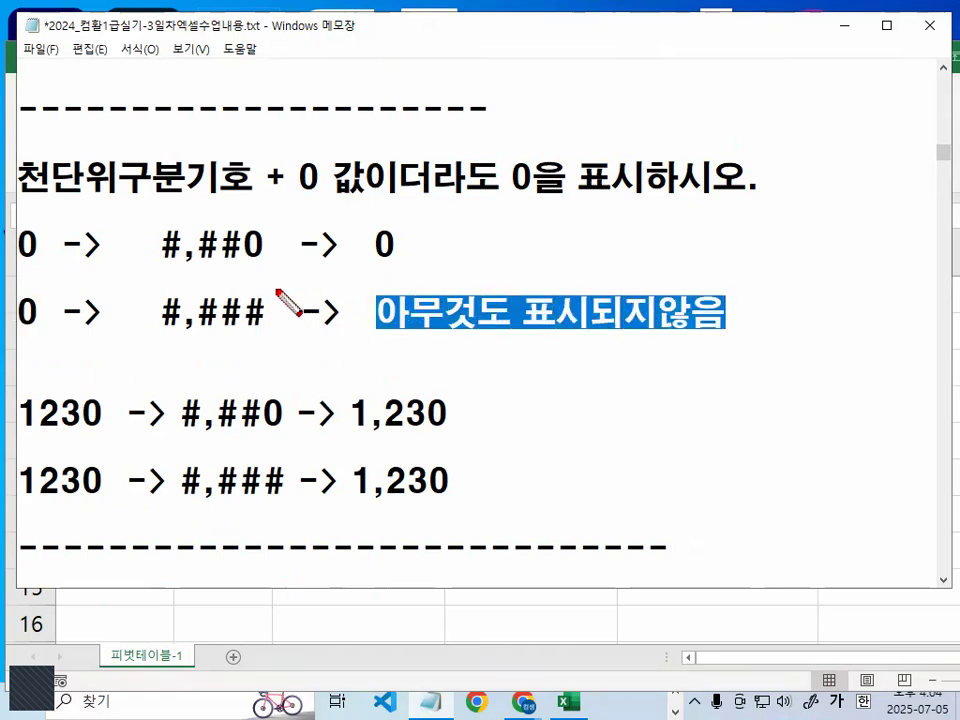
left_click_drag(278, 290, 168, 340)
left_click_drag(192, 290, 244, 356)
key("Escape")
- Highlight the 0,000 format, circle the last 0 of 0,000 and #,##0 in red, tick 0,000, and clear the marks
scroll(250, 327, "down", 2)
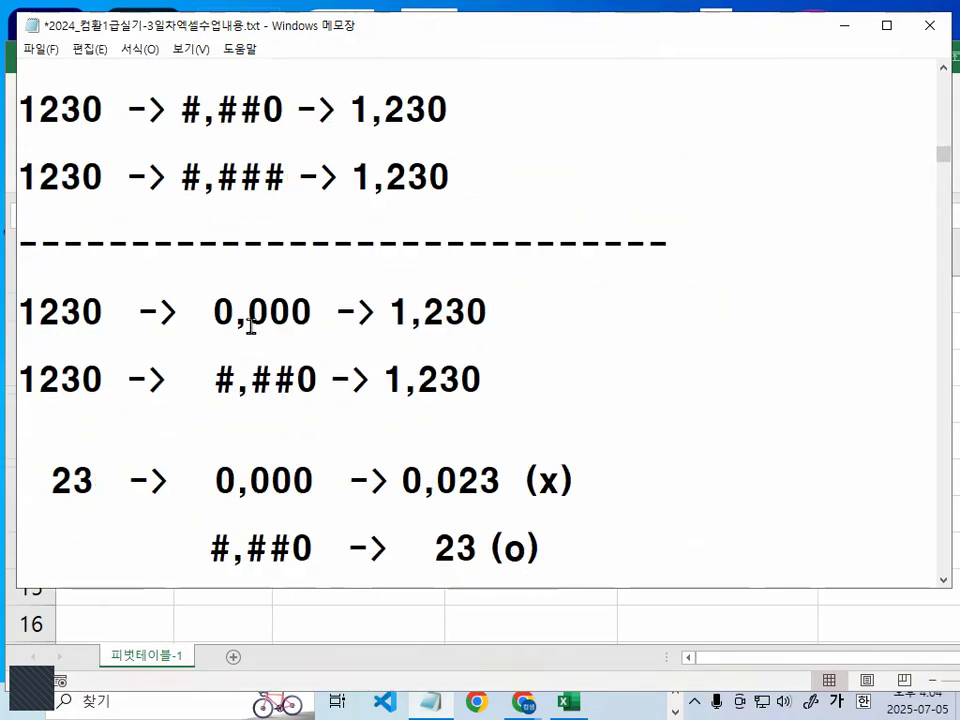
left_click_drag(216, 313, 306, 312)
left_click(291, 313)
mouse_move(214, 313)
left_mouse_down()
mouse_move(310, 313)
mouse_move(268, 333)
mouse_move(318, 318)
left_mouse_up()
left_click(312, 312)
key("ctrl+1")
left_click(313, 312)
left_click_drag(291, 471, 322, 446)
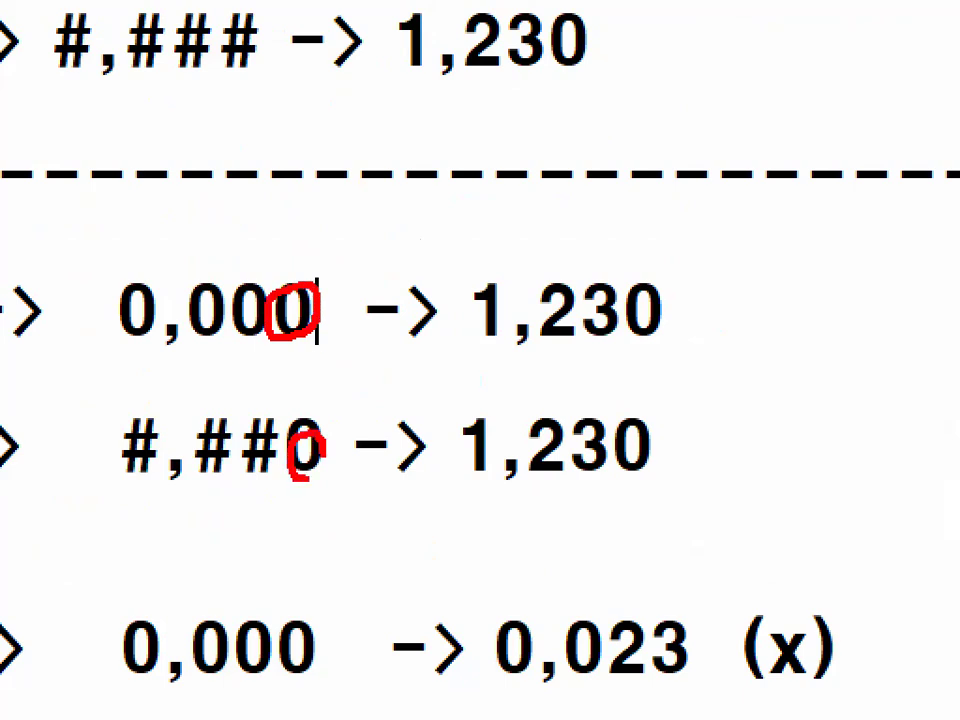
left_click_drag(160, 245, 238, 195)
key("Escape")
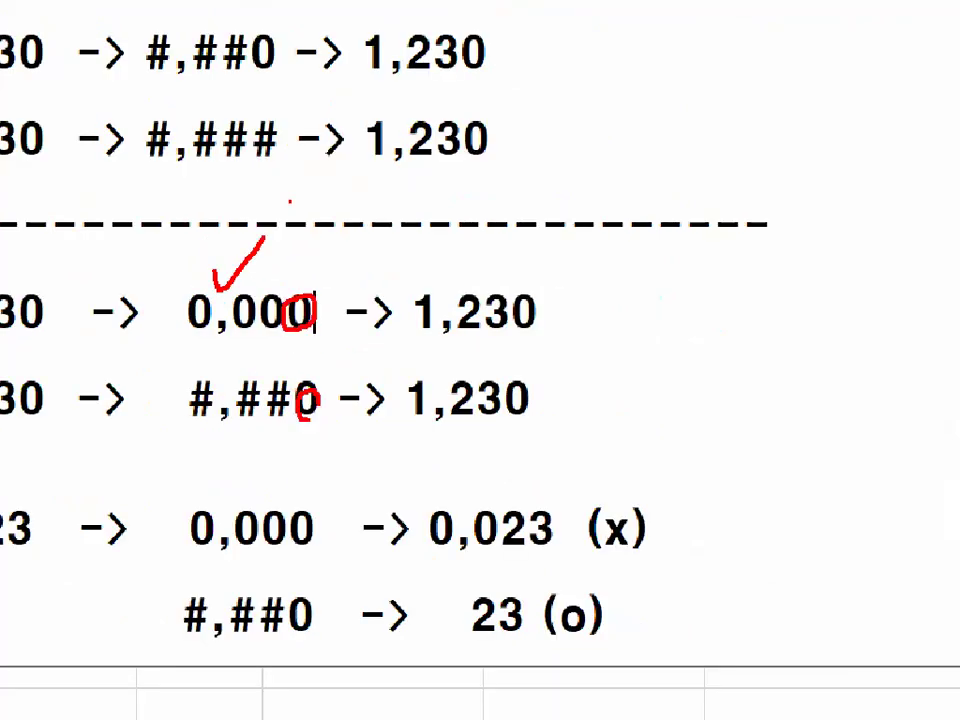
- Underline the 0,000 and #,##0 formats and both 1,230 results in red, and clear the marks
key("ctrl+2")
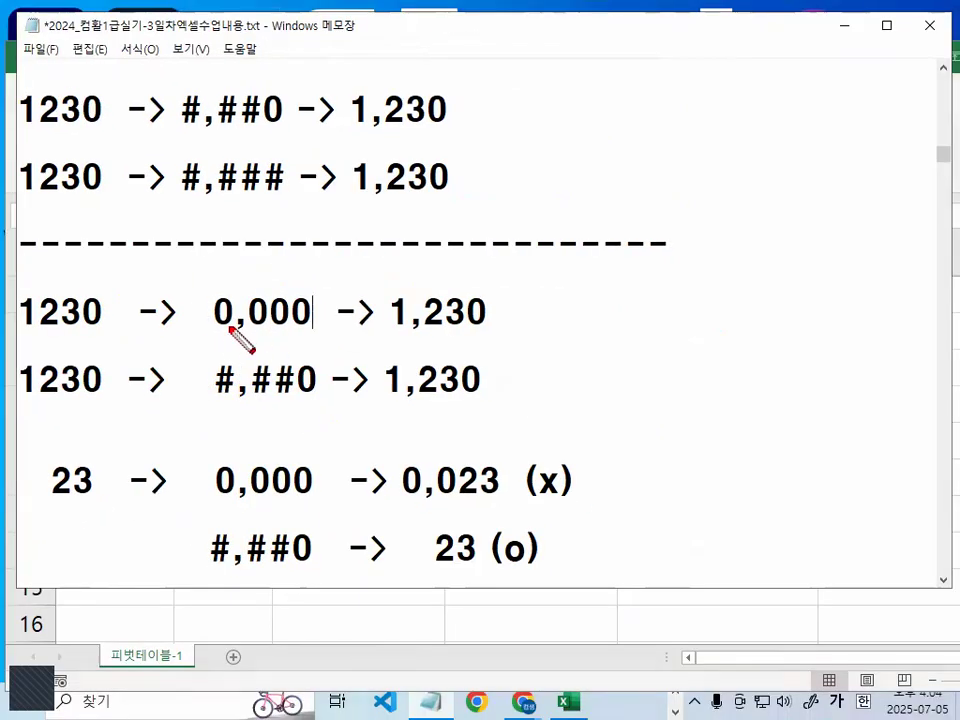
left_click_drag(214, 329, 318, 329)
left_click_drag(214, 401, 300, 401)
left_click_drag(390, 338, 472, 338)
left_click_drag(386, 404, 470, 404)
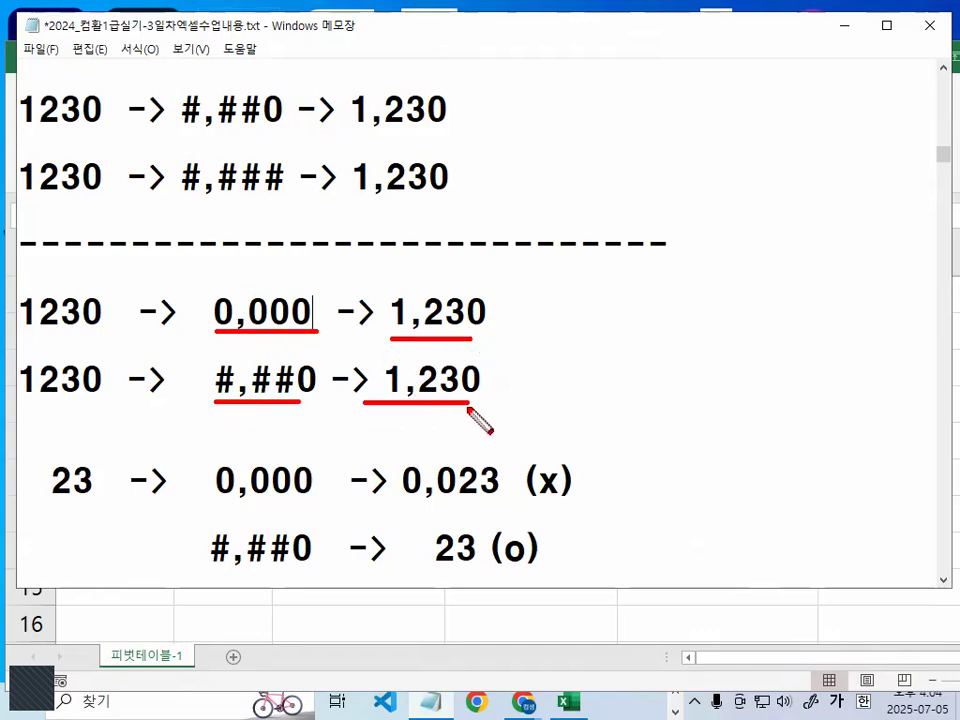
key("Escape")
- Highlight the input 23 and the last two zeros of its 0,000 format, and underline the result 0,023 in red
scroll(160, 437, "down", 1)
scroll(151, 430, "down", 1)
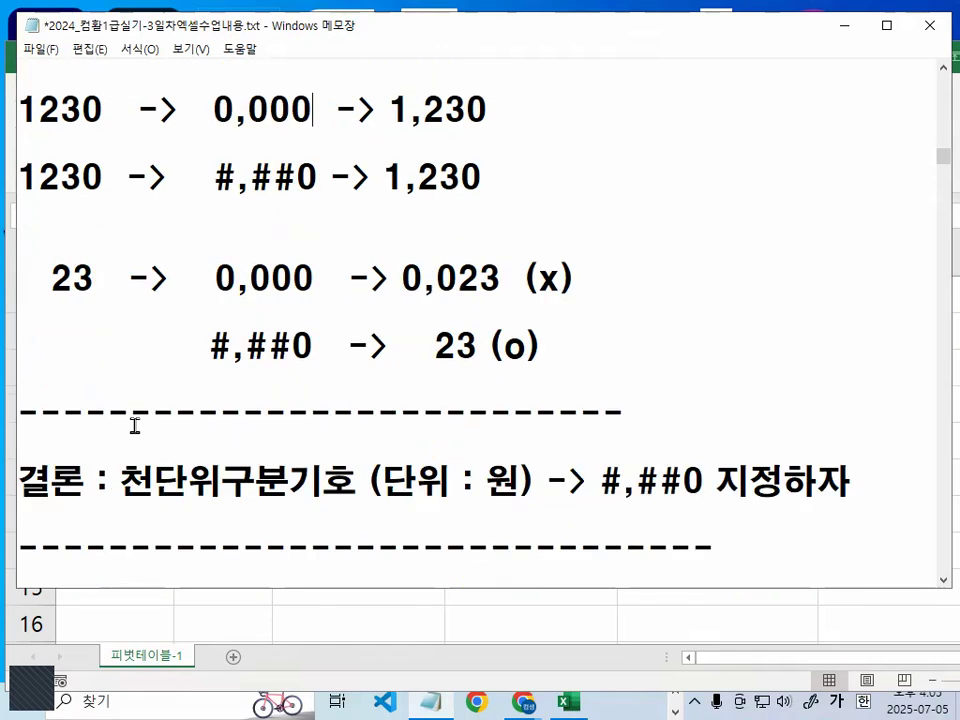
left_click_drag(52, 277, 94, 276)
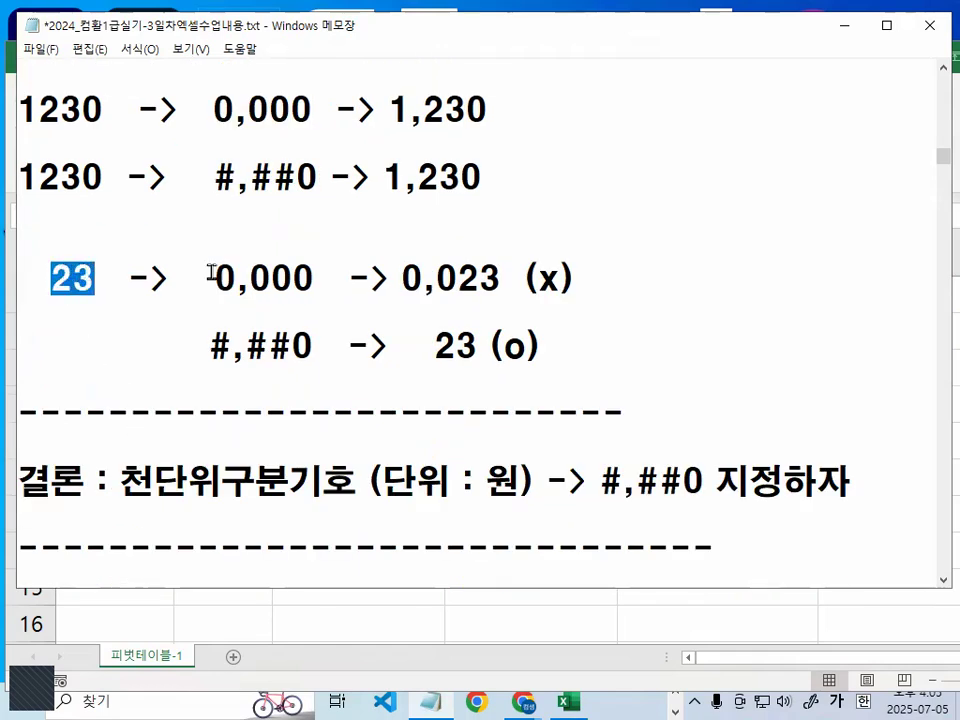
left_click_drag(272, 277, 312, 277)
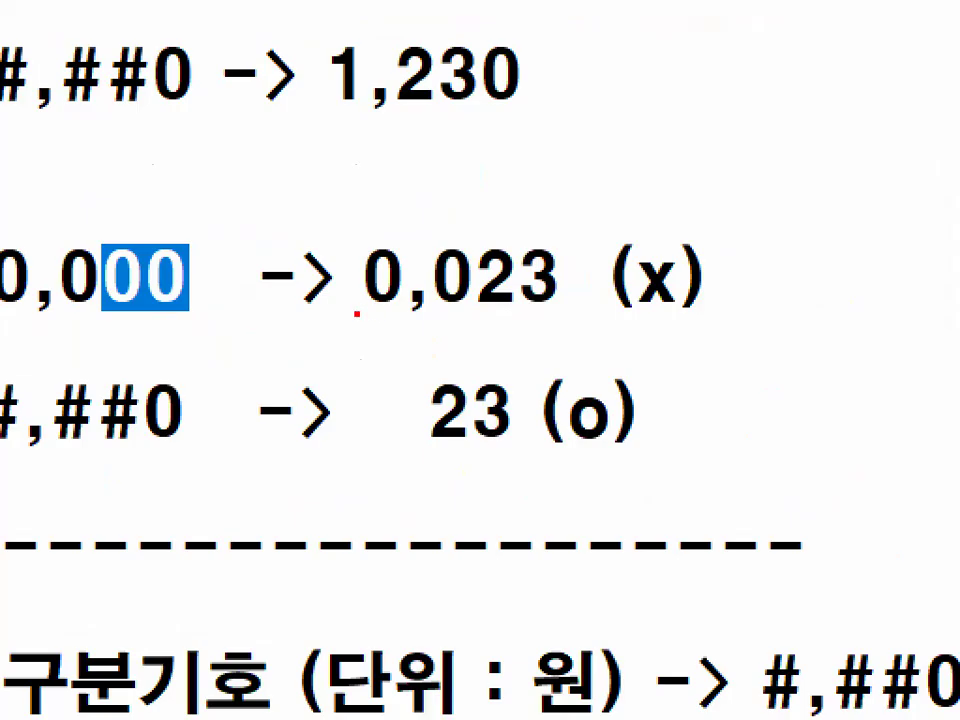
left_click_drag(356, 313, 583, 313)
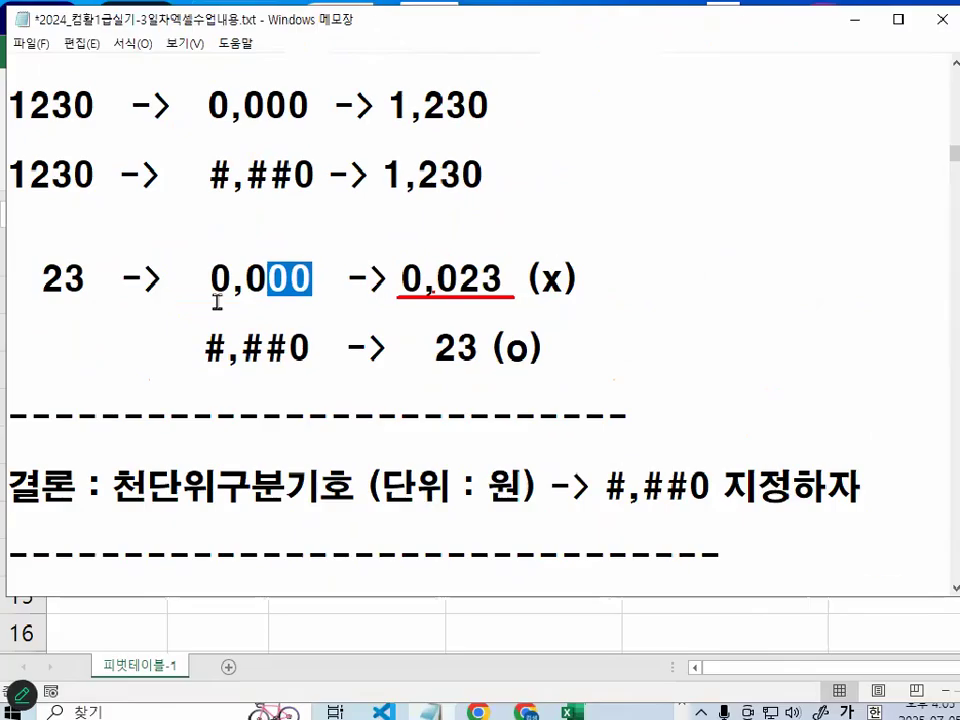
- Highlight the input 23, the leading 0,0 of its 0,023 result, and the whole 0,023 (x)
left_click_drag(7, 280, 97, 280)
left_click_drag(402, 280, 466, 280)
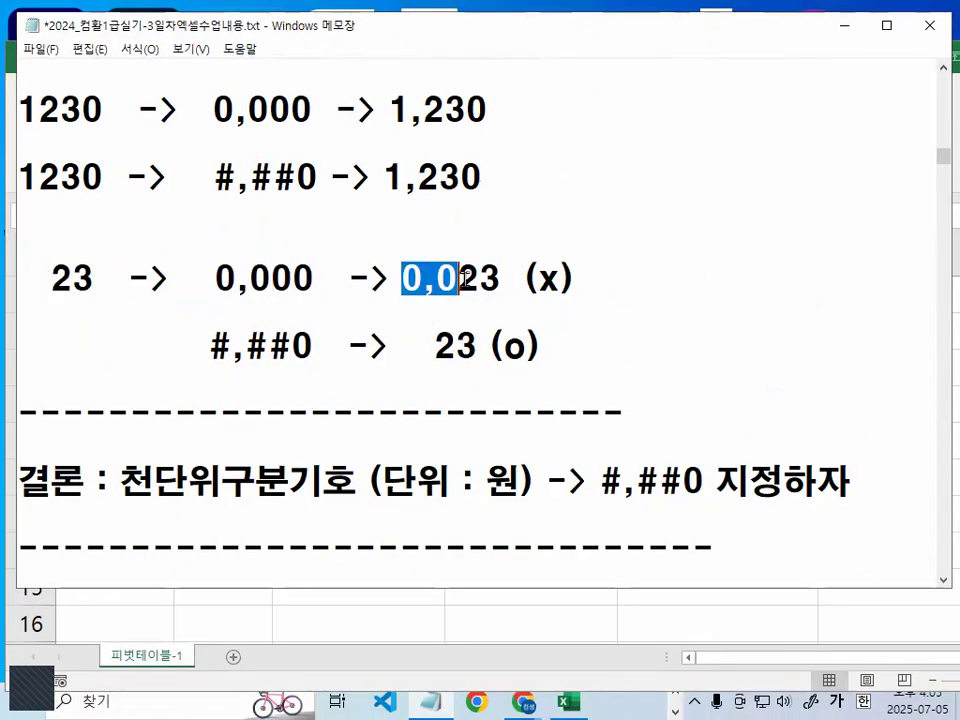
left_click_drag(402, 280, 587, 276)
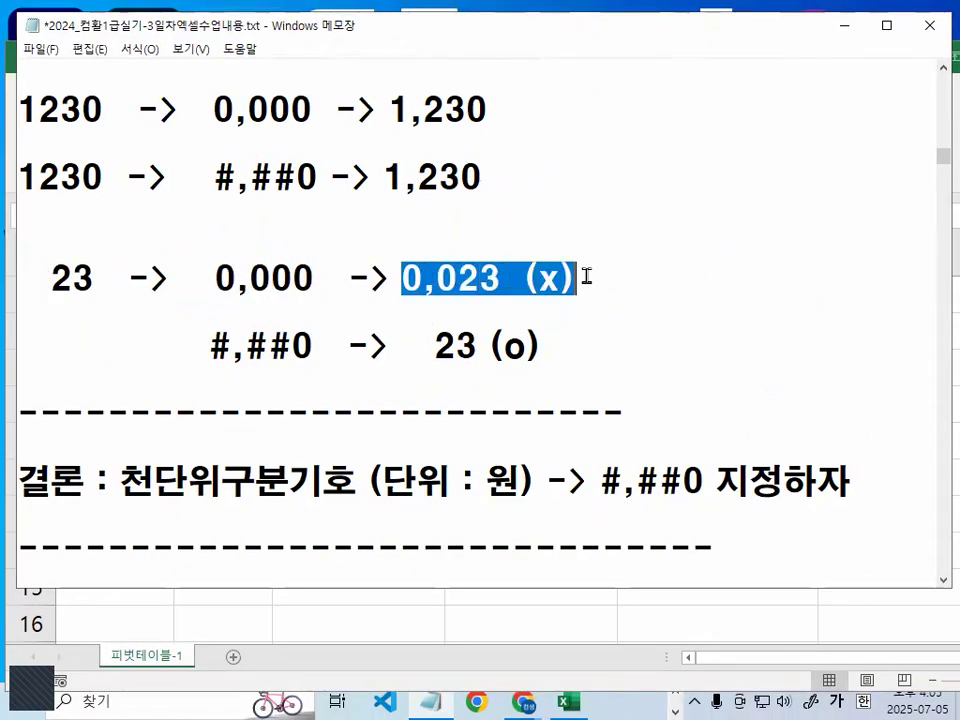
- Highlight and circle #,# in the #,##0 format for 23, cross the blank before its result, underline 23 (o) in red, and clear the marks
mouse_move(208, 345)
left_mouse_down()
mouse_move(266, 345)
mouse_move(257, 367)
mouse_move(213, 370)
mouse_move(217, 336)
mouse_move(264, 340)
left_mouse_up()
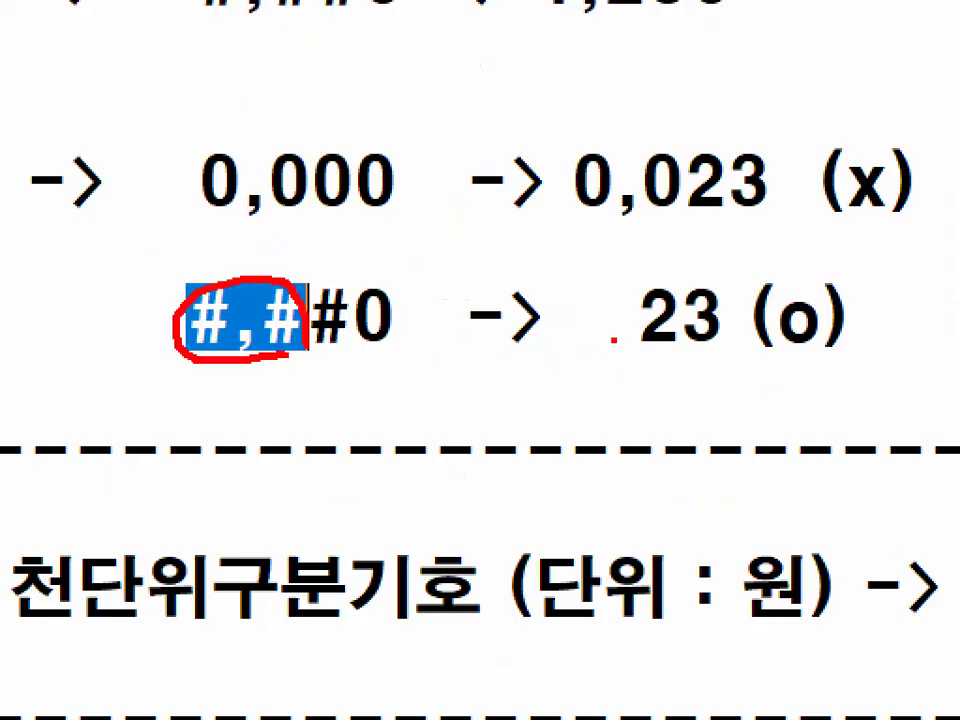
left_click_drag(620, 298, 561, 357)
mouse_move(574, 284)
left_mouse_down()
mouse_move(640, 352)
mouse_move(920, 325)
left_mouse_up()
key("Escape")
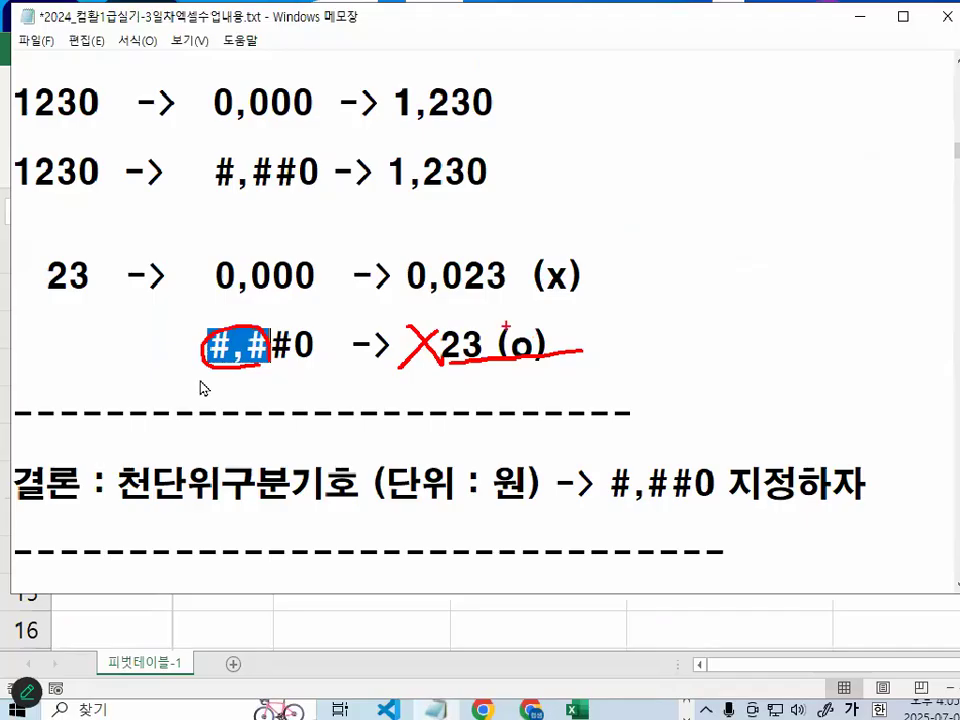
- In the 결론 line, highlight #,##0 지정하자, underline #,##0 in red, write 10 above it, clear the marks, and circle and highlight its last 0
scroll(480, 320, "down", 1)
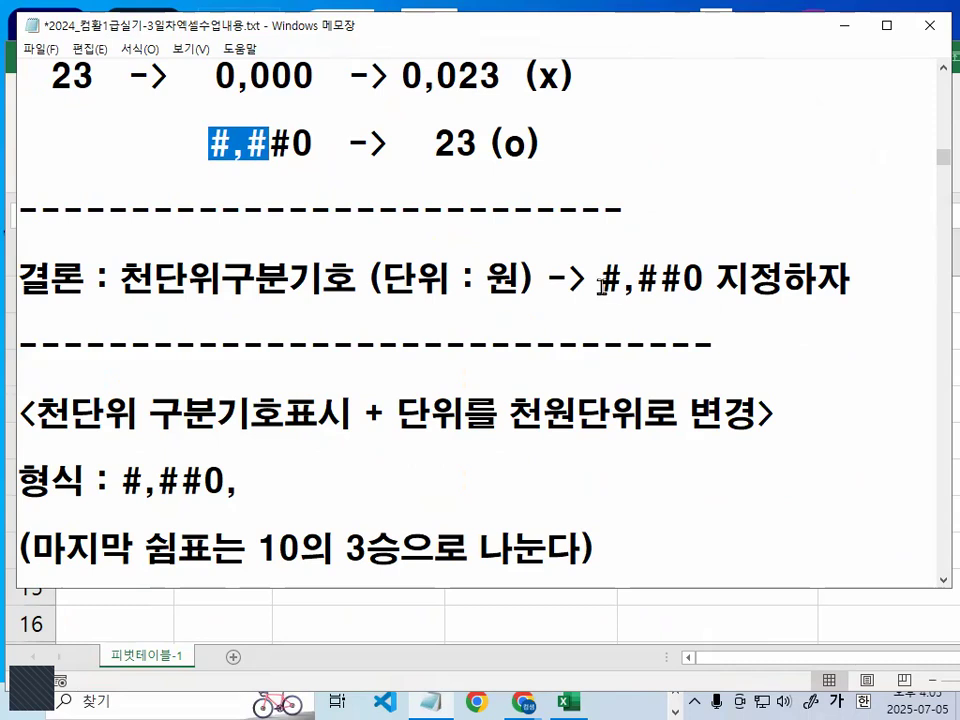
left_click_drag(590, 280, 883, 278)
left_click(739, 290)
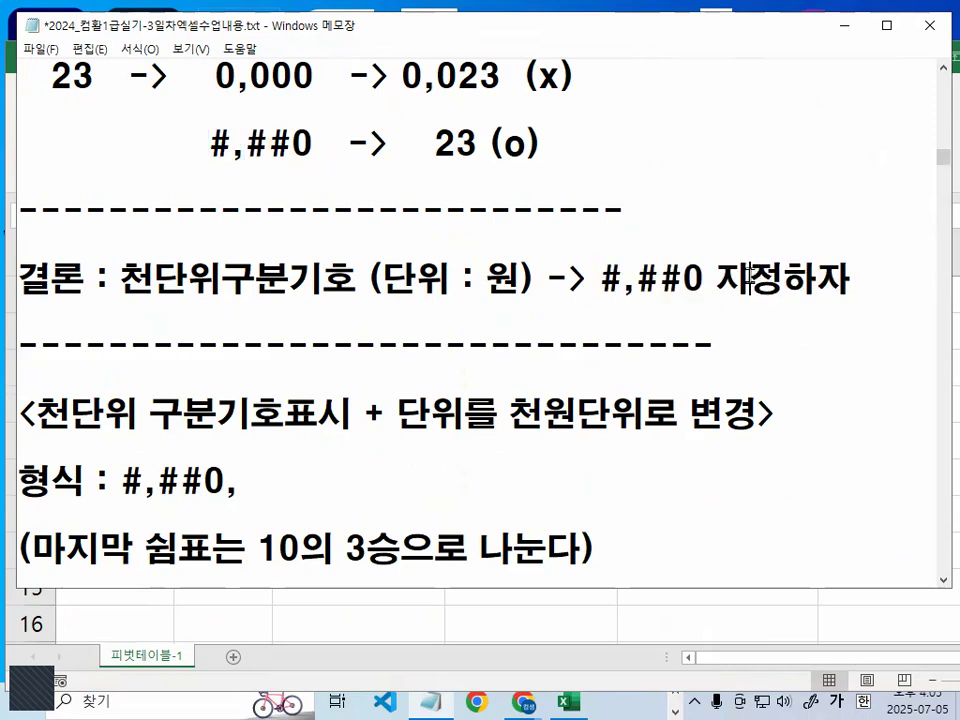
key("ctrl+2")
left_click_drag(585, 306, 727, 308)
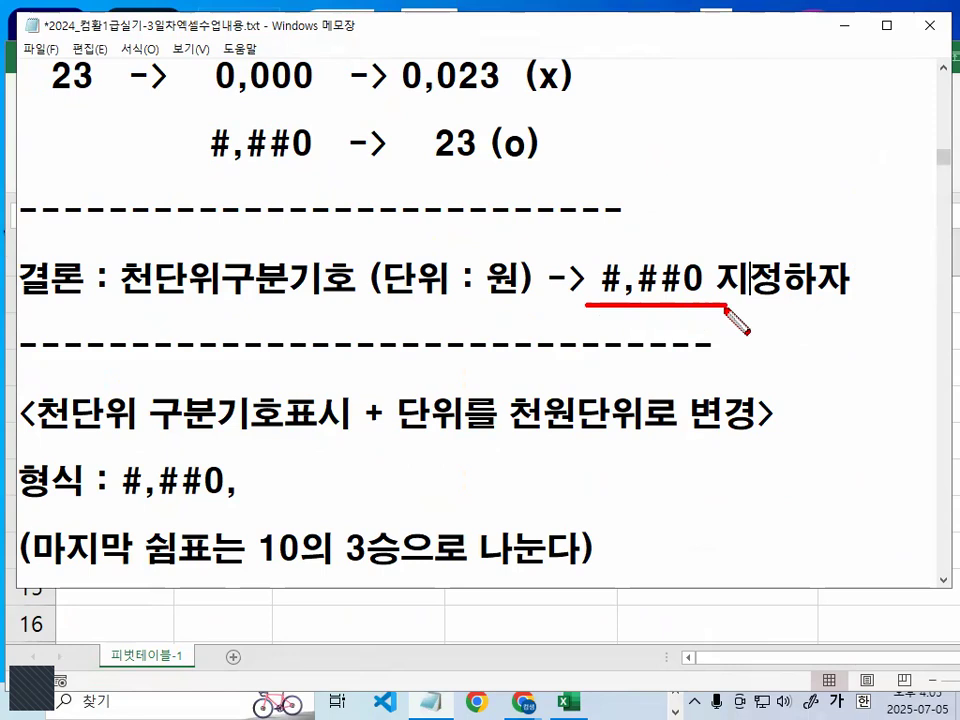
mouse_move(671, 163)
left_mouse_down()
mouse_move(673, 193)
mouse_move(706, 188)
mouse_move(680, 190)
left_mouse_up()
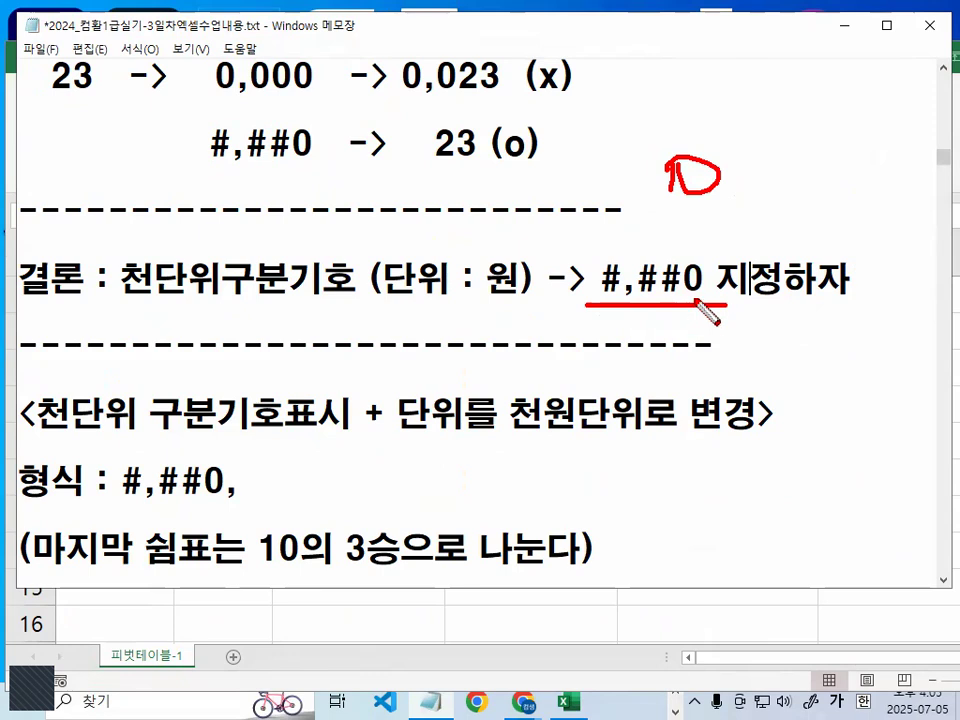
key("Escape")
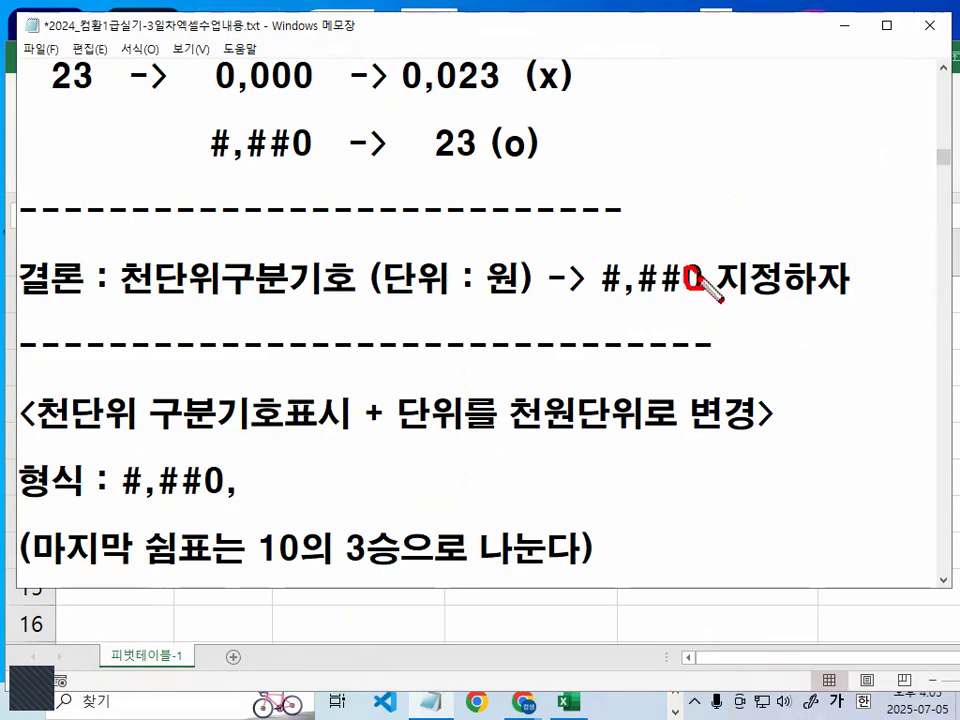
left_click_drag(684, 278, 704, 272)
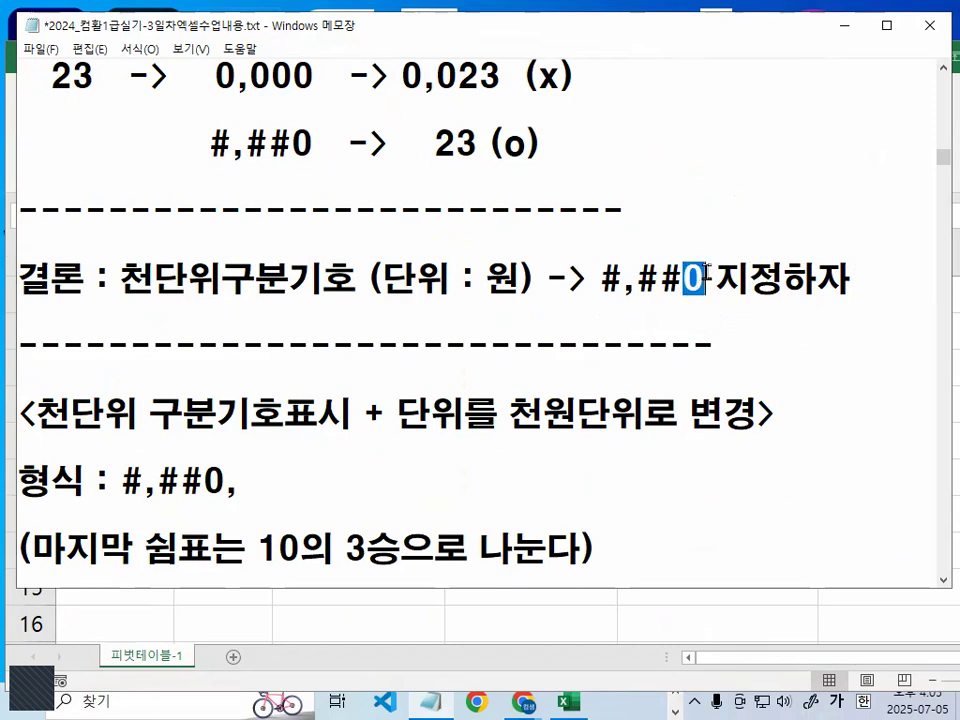
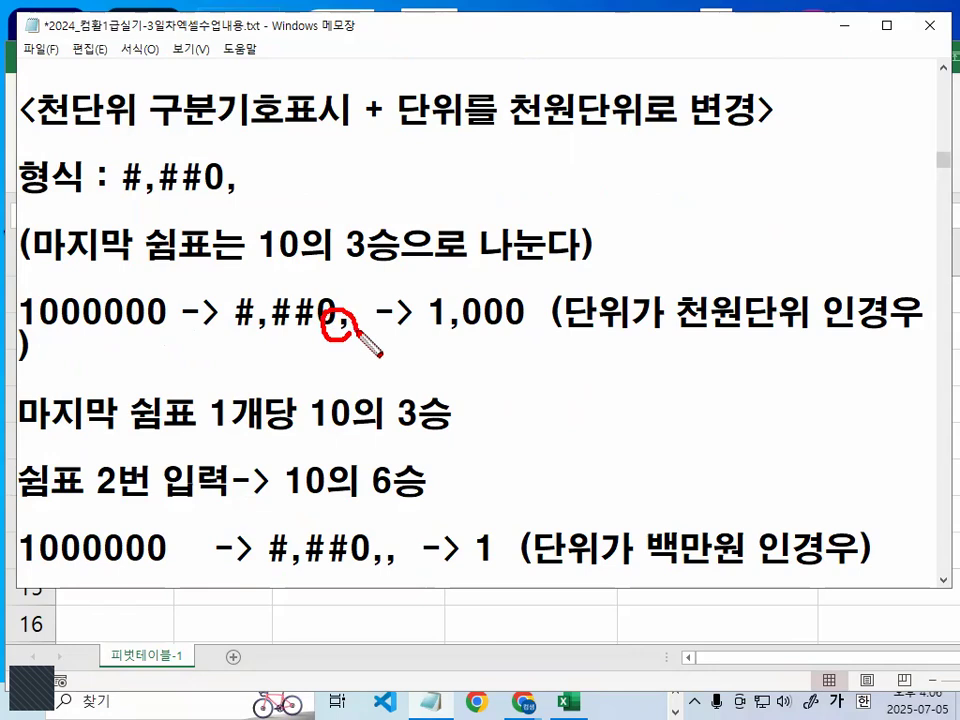
- Clear the marks, delete the extra spaces after #,##0, in the 천원단위 example line, and highlight 단위가 천원단위 인경
key("Escape")
left_click(354, 316)
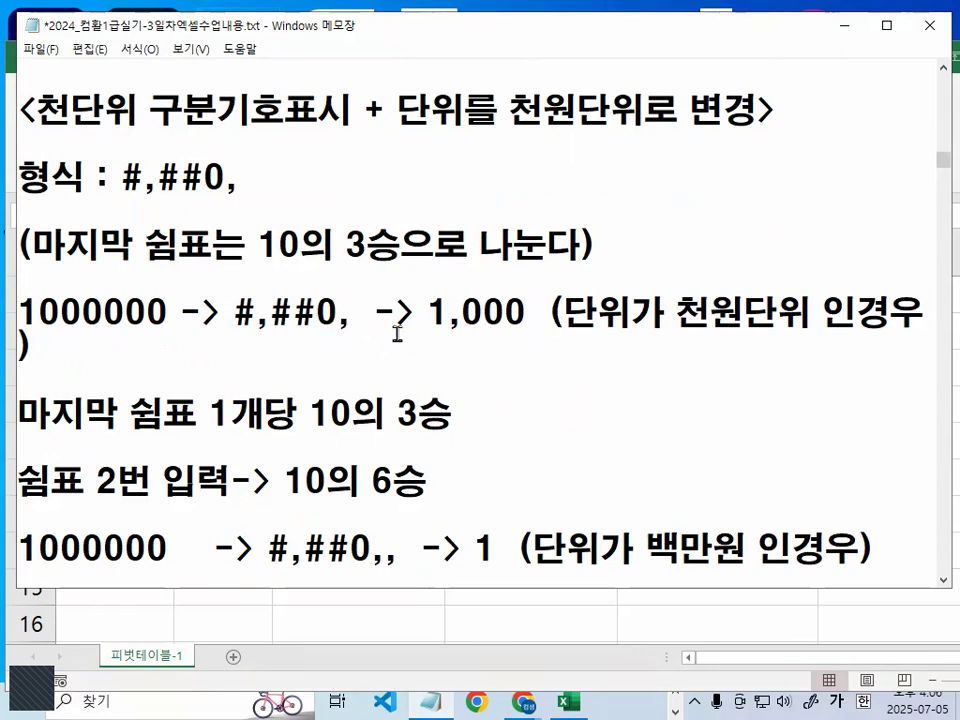
key("Delete")
key("Delete")
left_click(397, 333)
key("shift+Right")
key("shift+Right")
key("shift+Right")
key("shift+Right")
key("shift+Right")
key("shift+Right")
key("shift+Right")
key("shift+Right")
key("shift+Right")
key("shift+Right")
key("shift+Right")
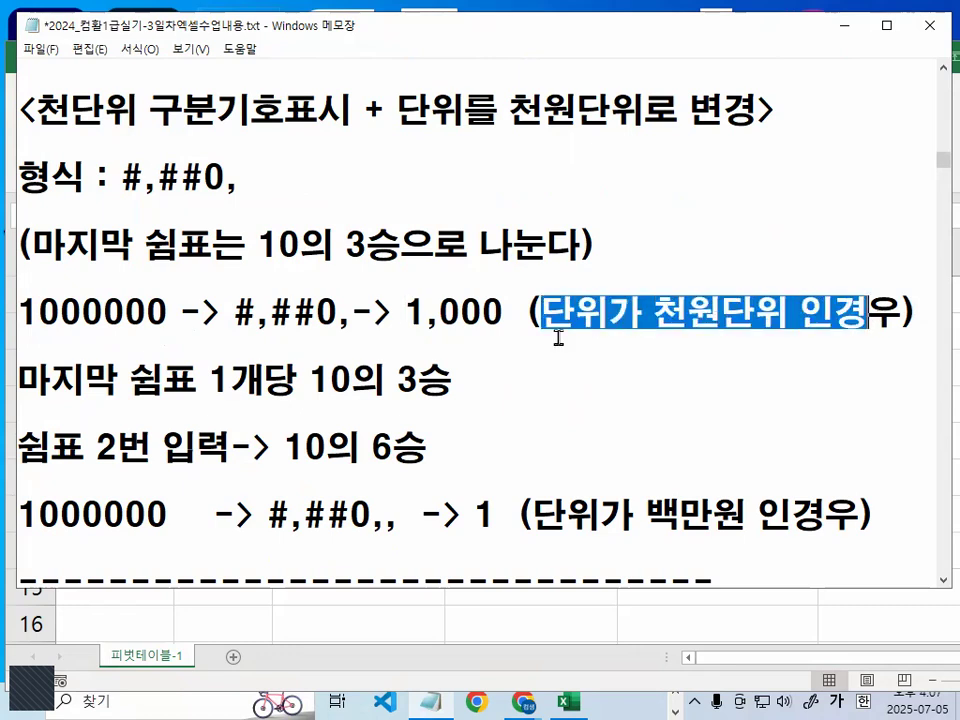
- Mark in red the final comma, the last three zeros of 1000000, the divide-by-10의 3승 rule and the result 1,000, and clear the marks
mouse_move(366, 334)
left_mouse_down()
mouse_move(352, 318)
mouse_move(356, 330)
left_mouse_up()
mouse_move(169, 294)
left_mouse_down()
mouse_move(141, 329)
mouse_move(96, 330)
left_mouse_up()
left_click_drag(42, 267, 187, 268)
left_click_drag(263, 266, 375, 266)
mouse_move(550, 245)
left_mouse_down()
mouse_move(505, 266)
mouse_move(517, 212)
mouse_move(550, 242)
left_mouse_up()
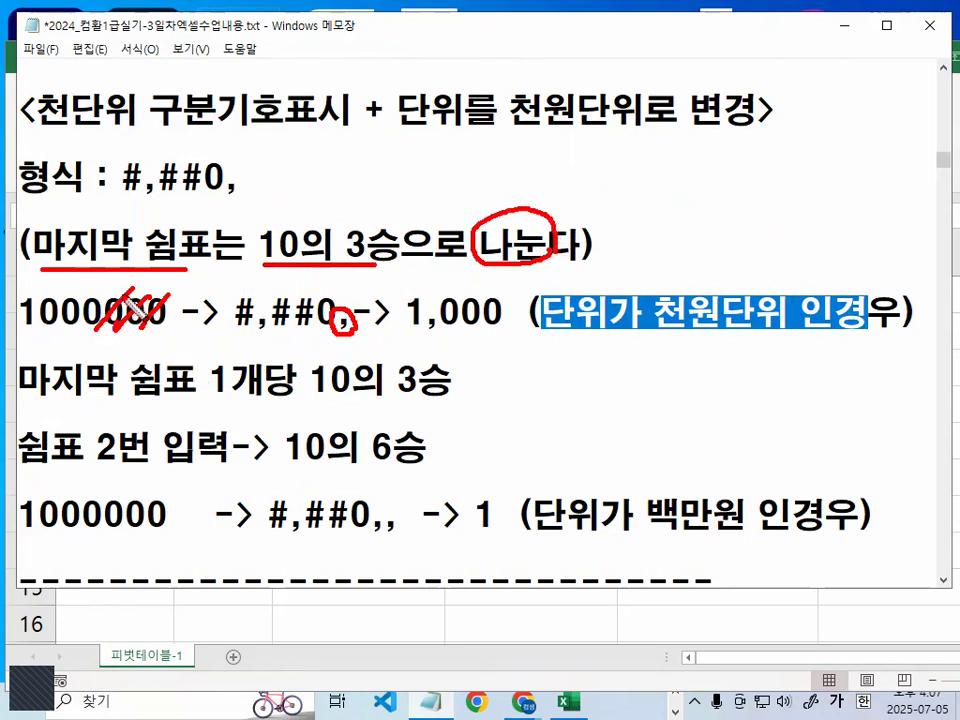
left_click_drag(408, 336, 505, 336)
mouse_move(650, 322)
left_mouse_down()
mouse_move(714, 296)
mouse_move(671, 332)
left_mouse_up()
key("Escape")
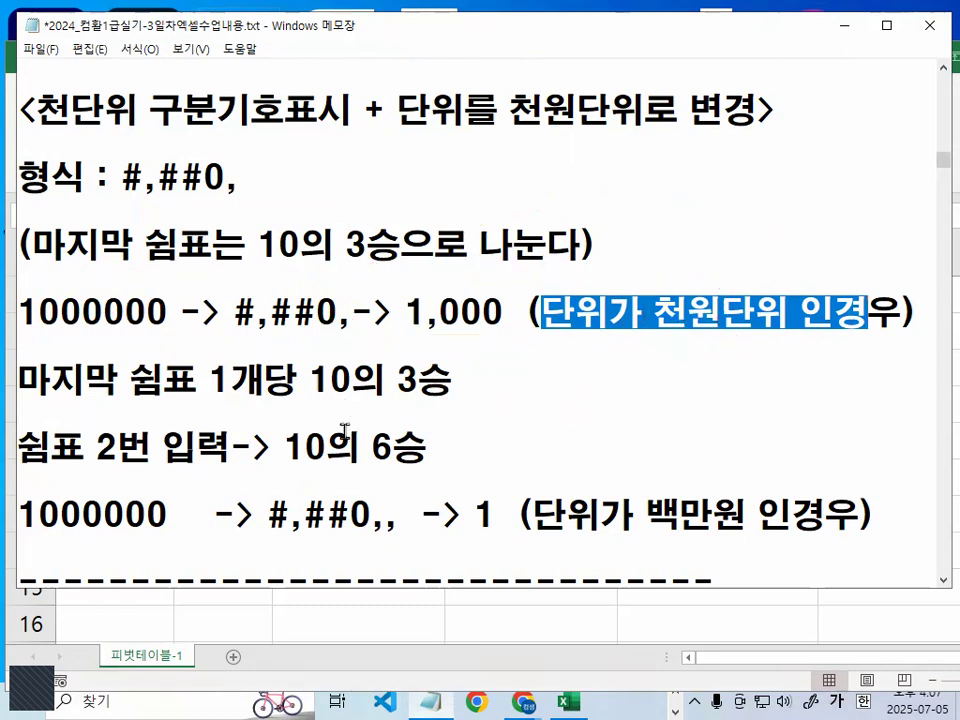
- Highlight 10의 3승 in the single-comma line and 10의 6승 in the line about entering the comma twice
scroll(344, 432, "down", 1)
left_click_drag(310, 278, 461, 277)
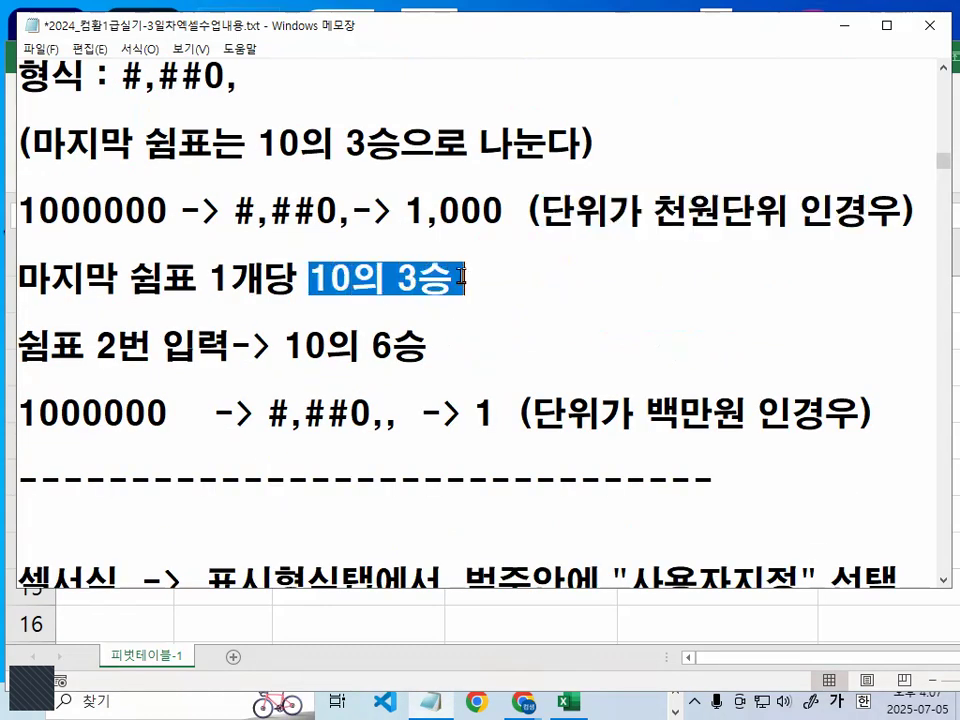
left_click_drag(278, 346, 430, 345)
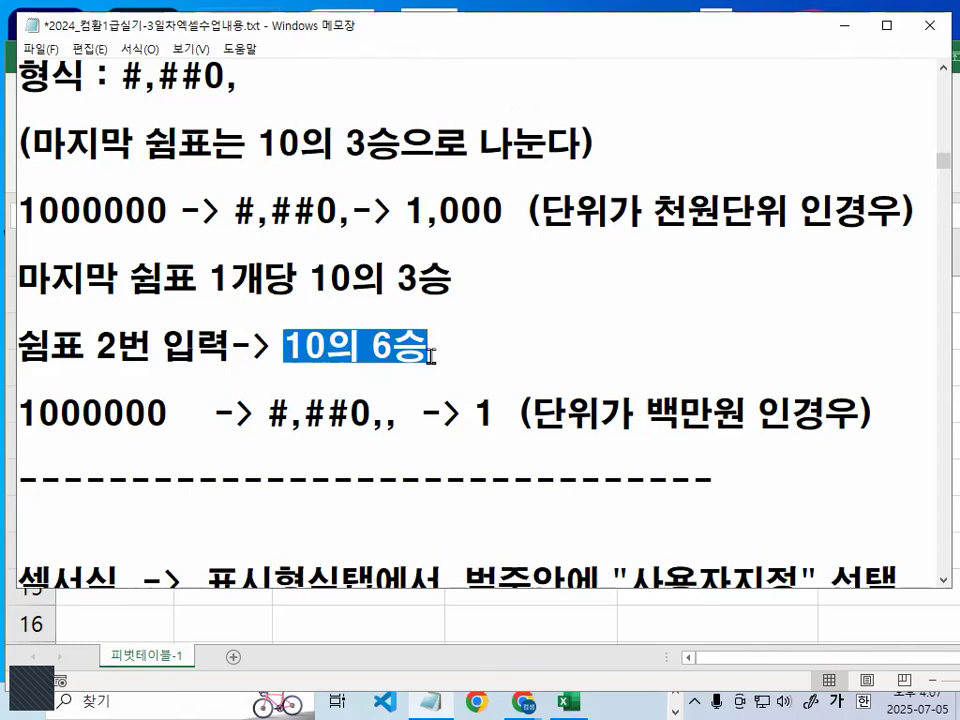
- In the 백만원 example line, highlight the part after the #,##0,, format, the input 1000000, and the result with its unit note
scroll(472, 360, "down", 2)
left_click(397, 236)
key("shift+End")
left_click_drag(160, 213, 20, 213)
left_click_drag(474, 213, 605, 214)
- Switch to Excel and enter 1000000 in the empty cells C25 and D25 below the pivot table
left_click(838, 25)
scroll(447, 378, "down", 3)
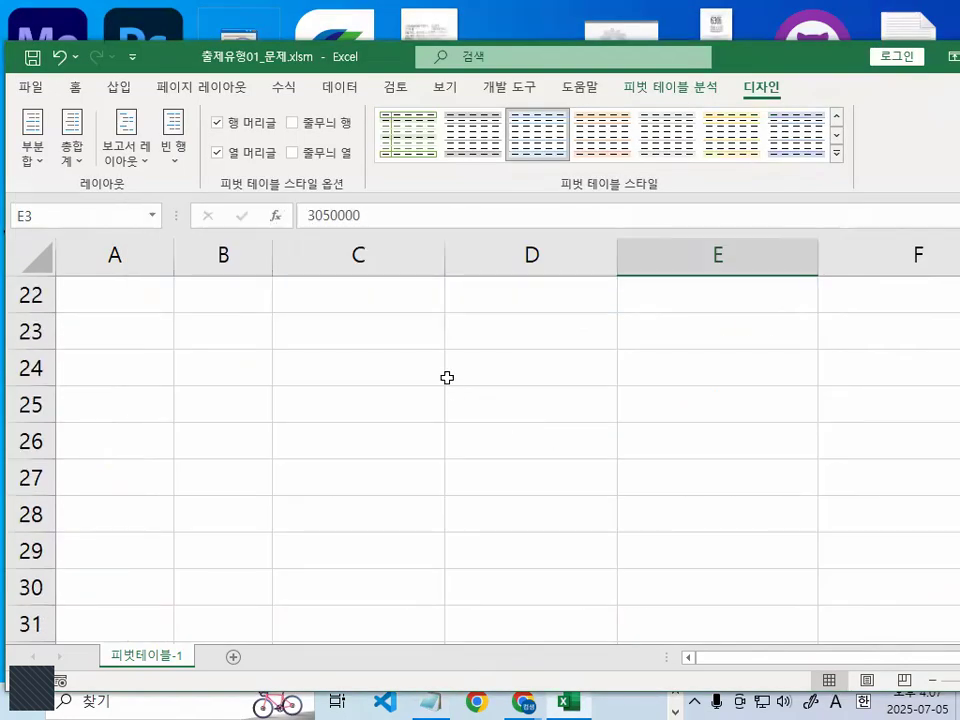
left_click(447, 378)
scroll(471, 501, "up", 2)
left_click(445, 358)
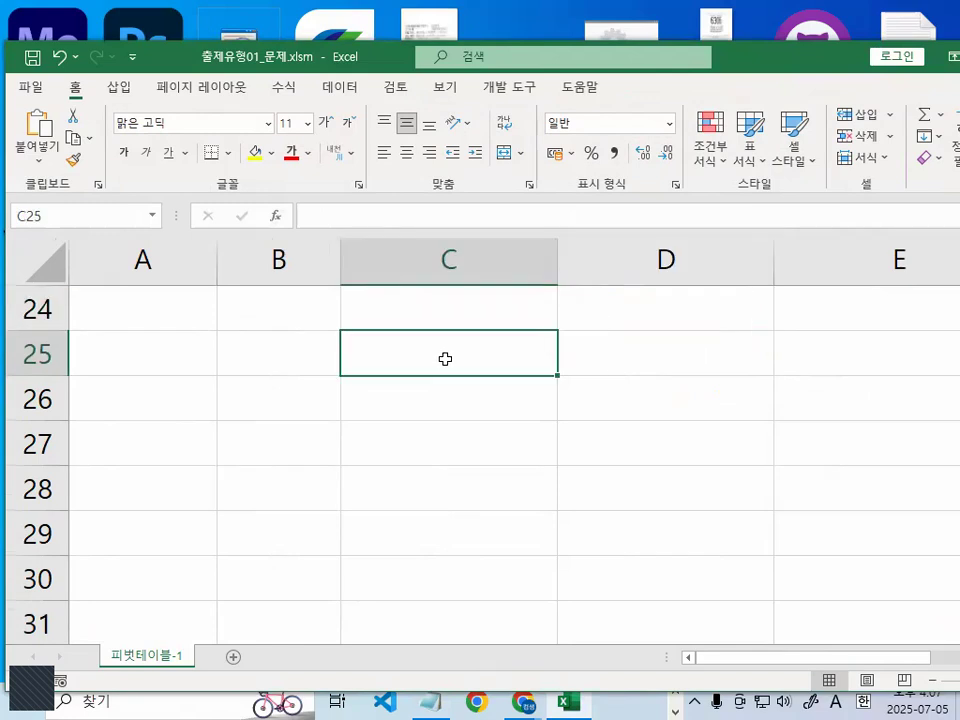
type("1000000")
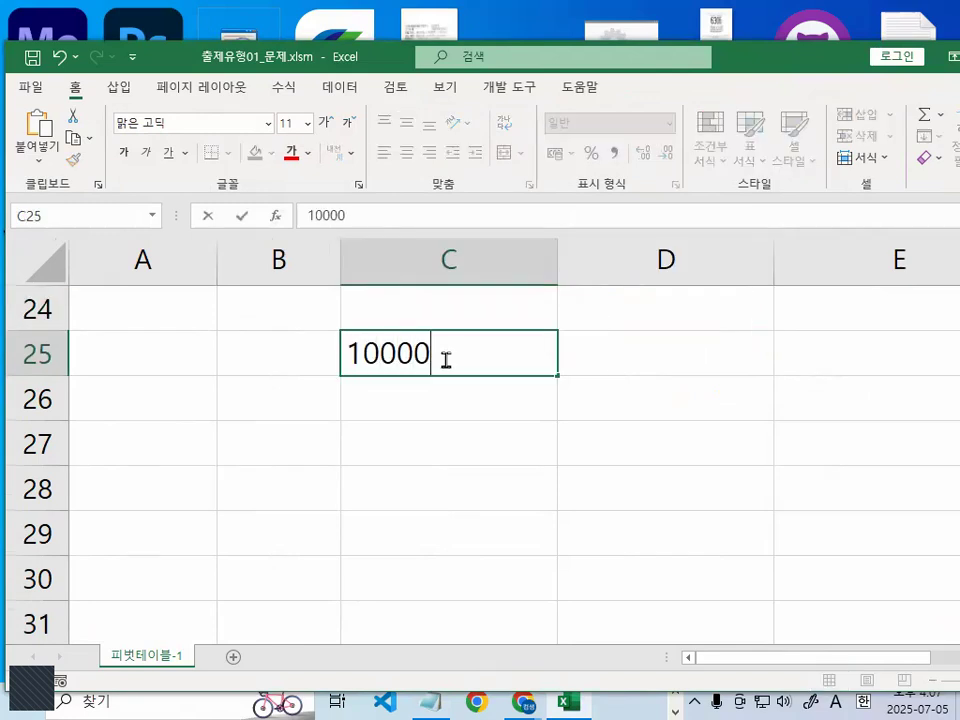
key("Return")
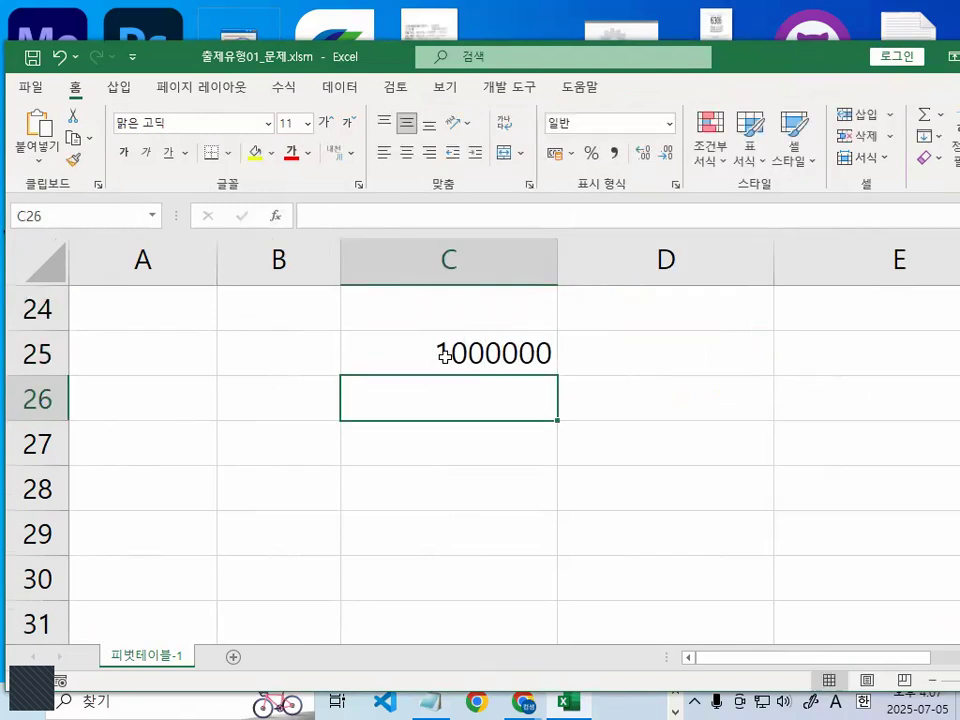
left_click(633, 350)
type("1000000")
key("Return")
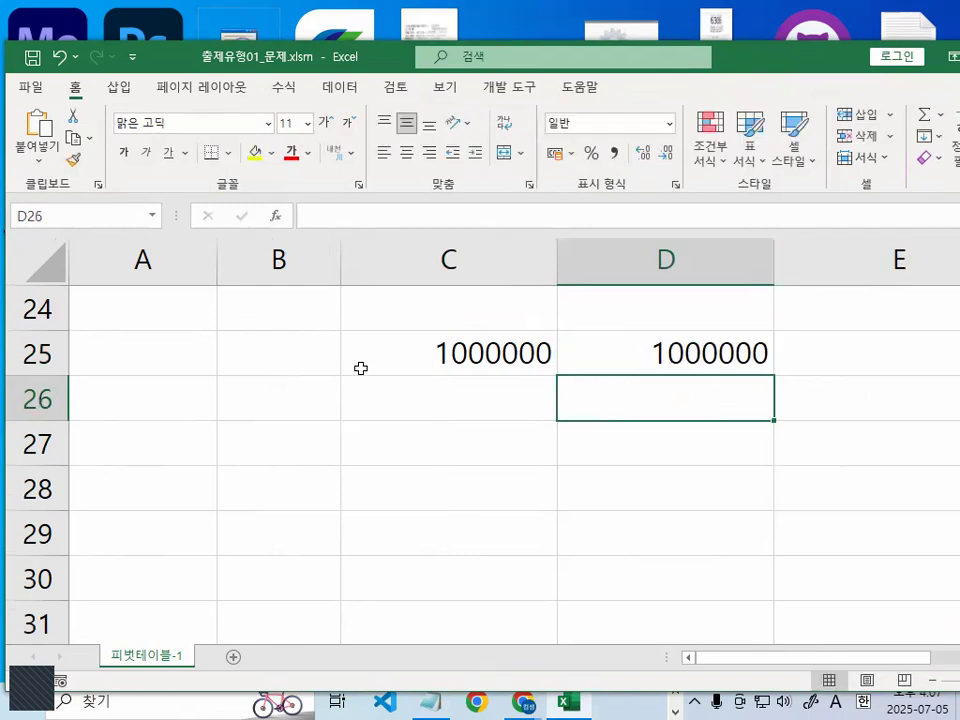
- Enter the heading 천원 in C24, above the first 1000000
left_click(411, 307)
type("cj")
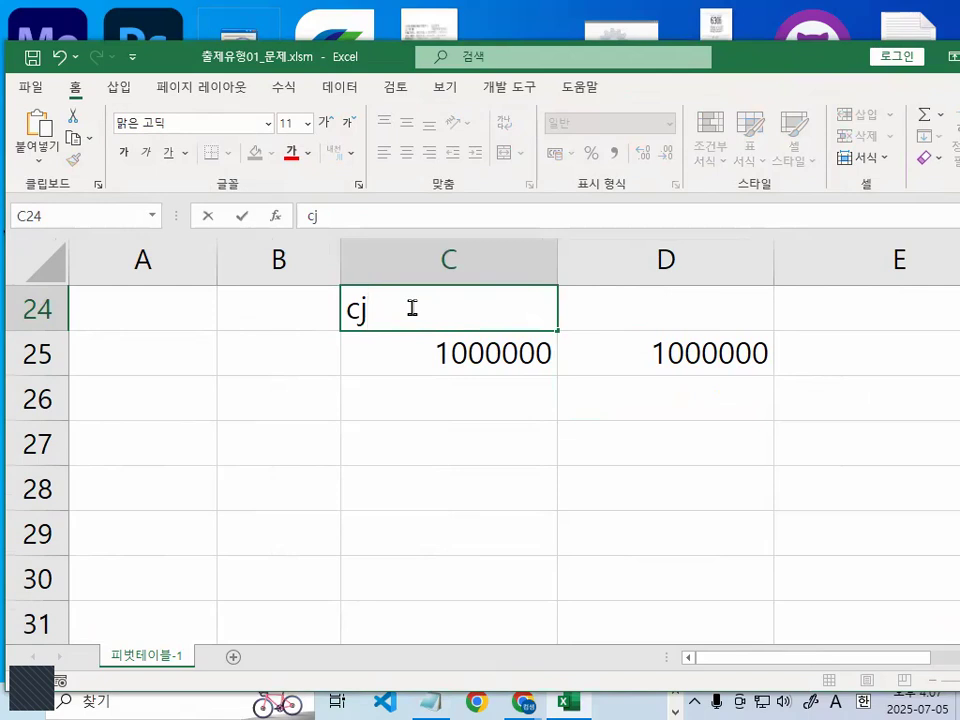
type("cj")
key("BackSpace")
key("BackSpace")
key("Hangul")
type("천원")
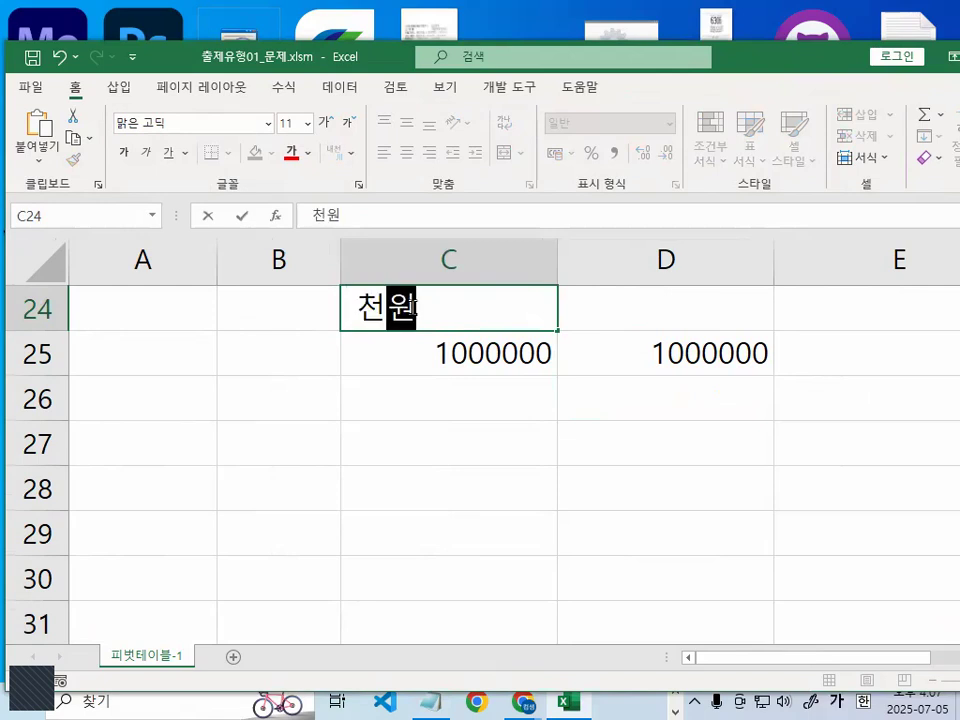
key("Return")
- Enter the heading 백만원 in D24, above the second 1000000
key("Up")
key("Right")
type("백우")
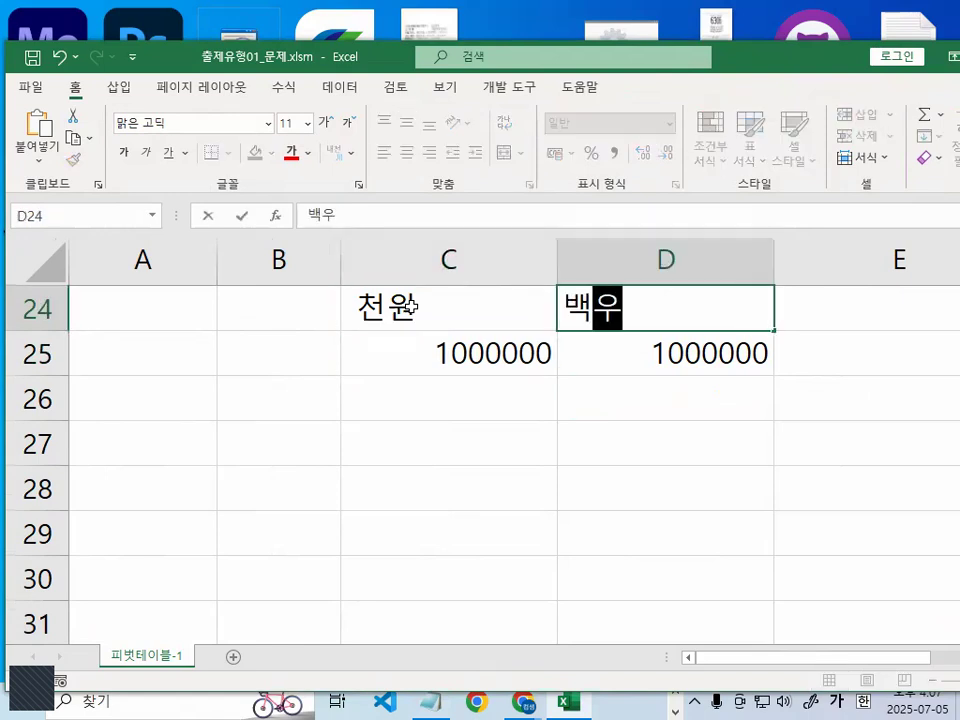
key("BackSpace")
key("BackSpace")
type("마ㄴ원")
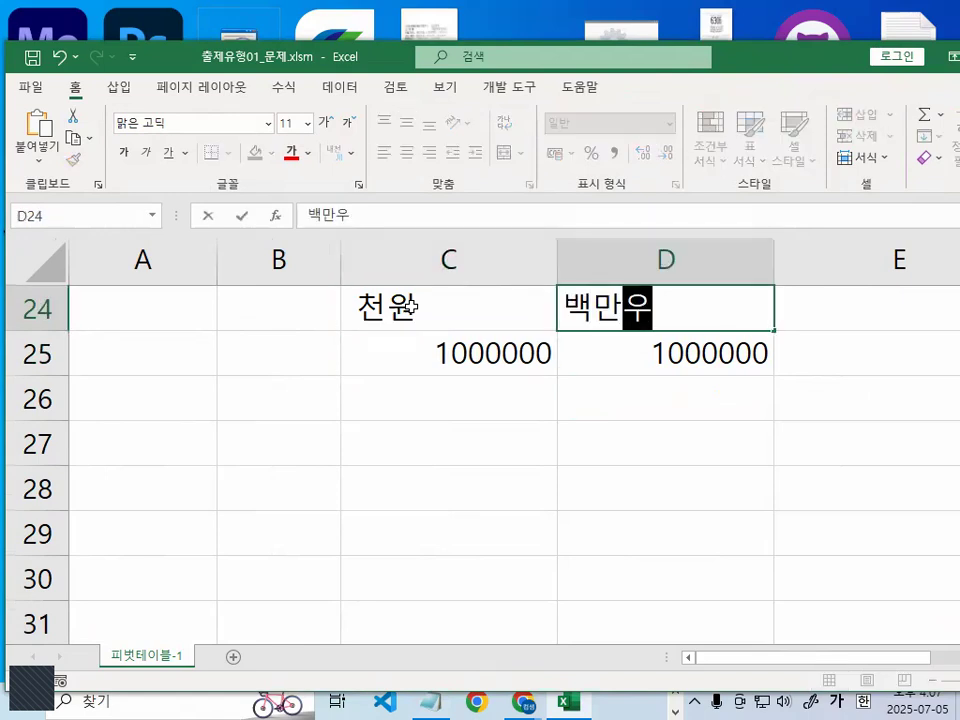
key("Return")
- Circle the 1000000 values in C25 and D25 in red, one after the other, clearing each mark
left_click(514, 358)
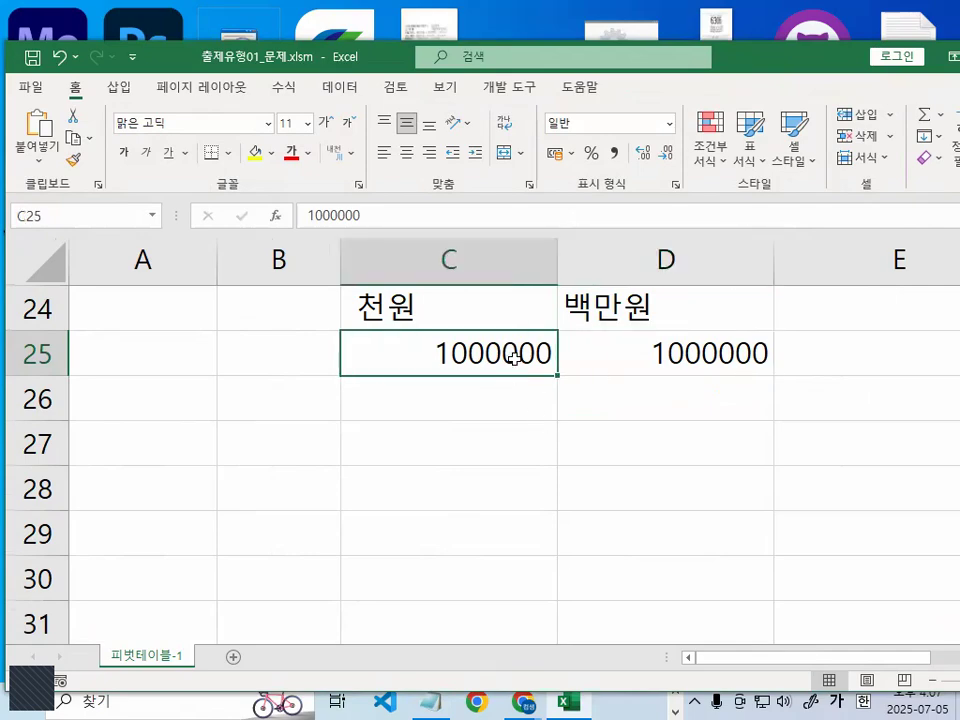
key("ctrl+1")
left_click(508, 343)
mouse_move(577, 400)
left_mouse_down()
mouse_move(529, 418)
mouse_move(575, 402)
left_mouse_up()
key("Escape")
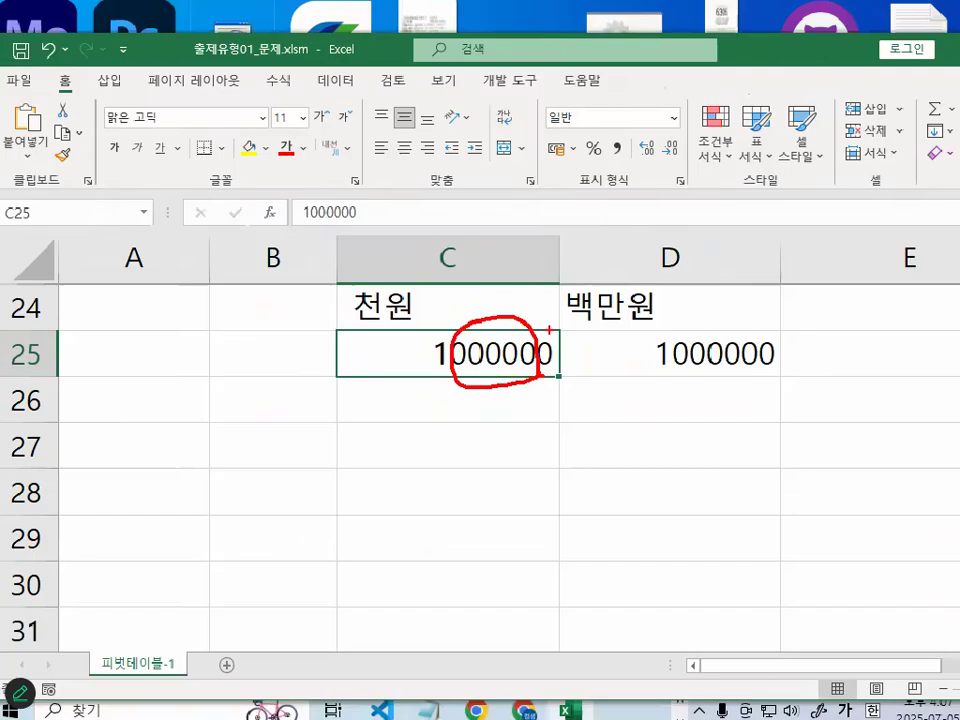
key("ctrl+1")
left_click(738, 361)
mouse_move(776, 360)
left_mouse_down()
mouse_move(514, 347)
mouse_move(780, 345)
left_mouse_up()
key("Escape")
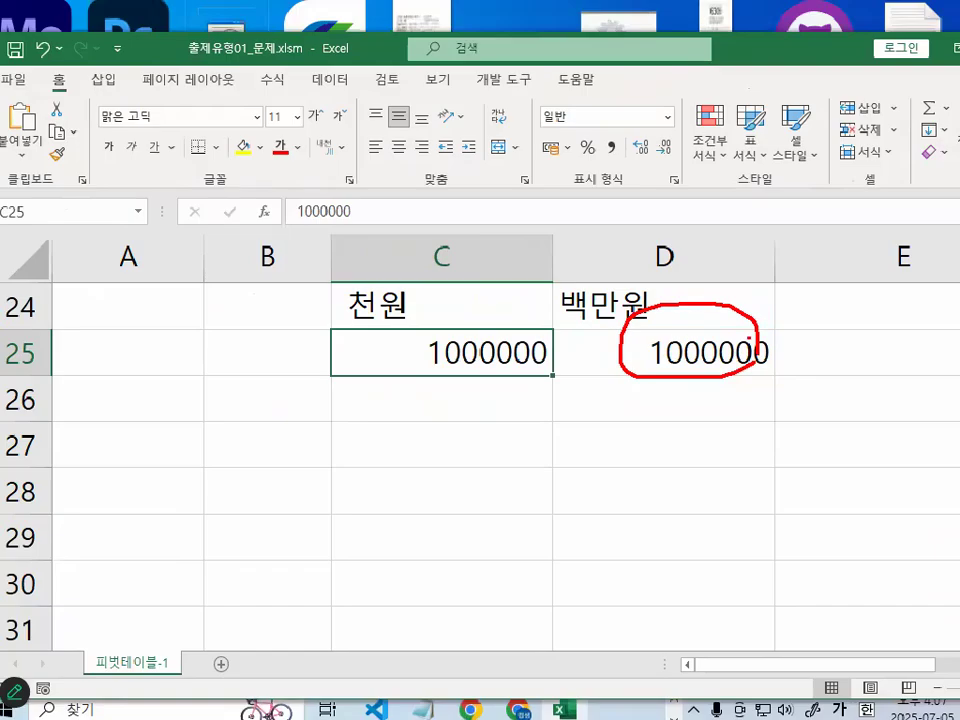
- Choose the custom (사용자 지정) number format #,##0 for cell C25
key("ctrl+1")
left_click(267, 298)
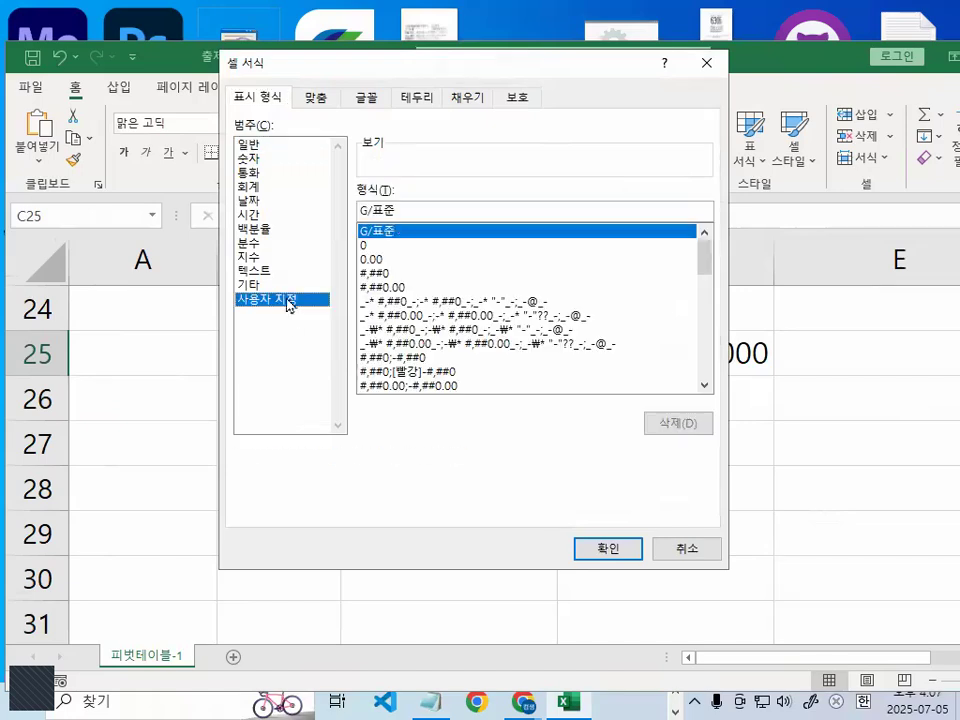
left_click(390, 273)
- Circle the #,##0 format code and its sample preview in red, clearing each mark
key("ctrl+1")
left_click(420, 210)
mouse_move(429, 221)
left_mouse_down()
mouse_move(352, 252)
mouse_move(352, 160)
mouse_move(427, 234)
left_mouse_up()
key("Escape")
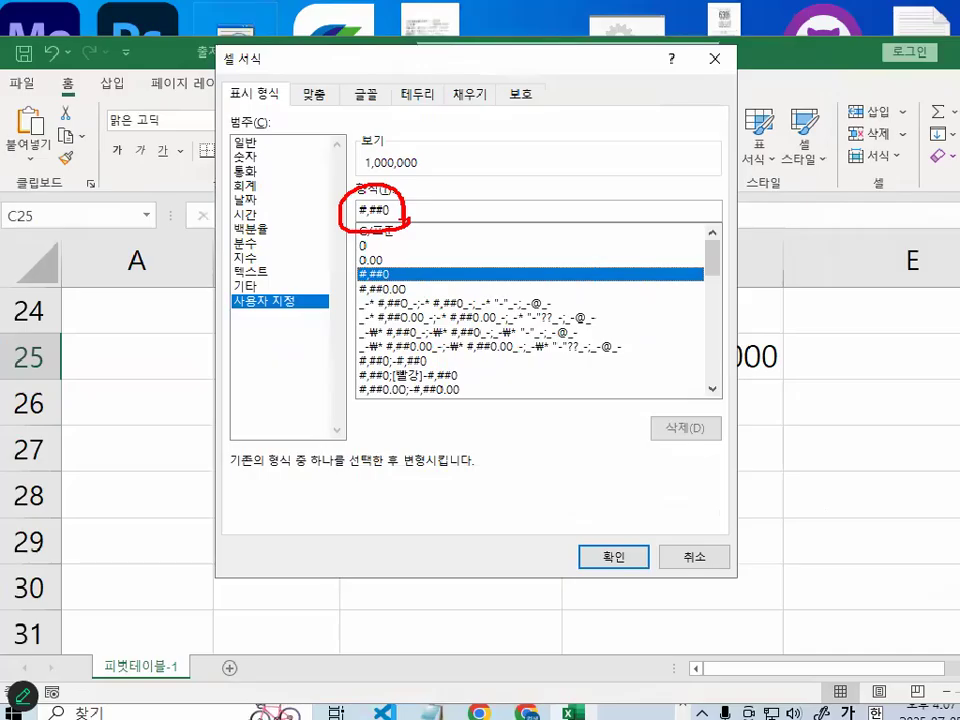
key("ctrl+1")
left_click(465, 167)
mouse_move(435, 180)
left_mouse_down()
mouse_move(356, 197)
mouse_move(330, 112)
mouse_move(438, 195)
left_mouse_up()
key("Escape")
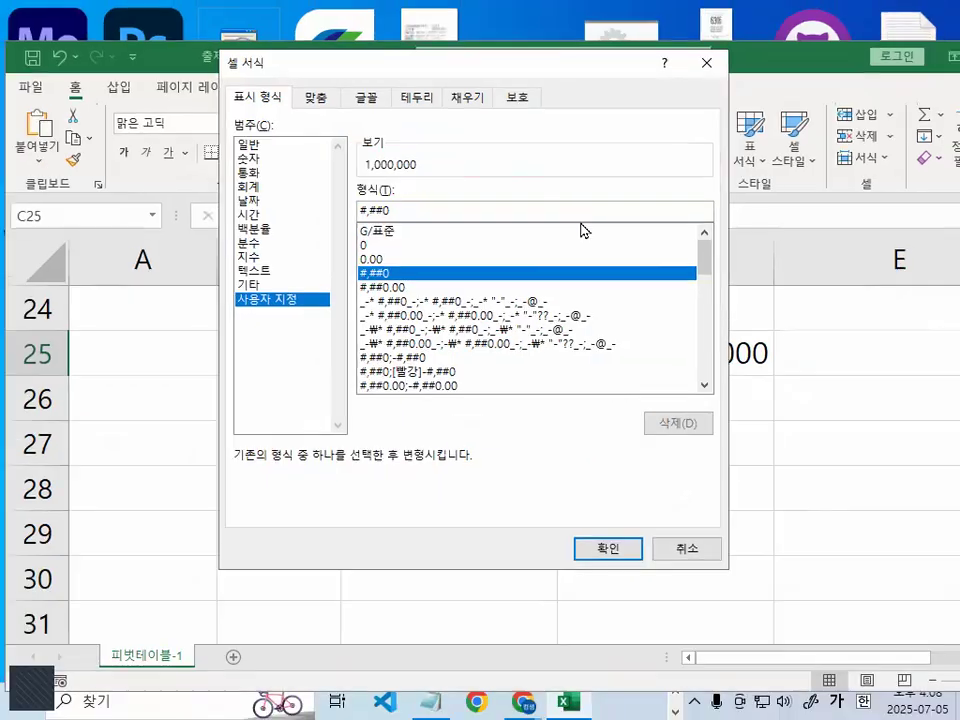
- Add a final comma to make C25's format #,##0, and circle the preview in red before applying the format
type(",")
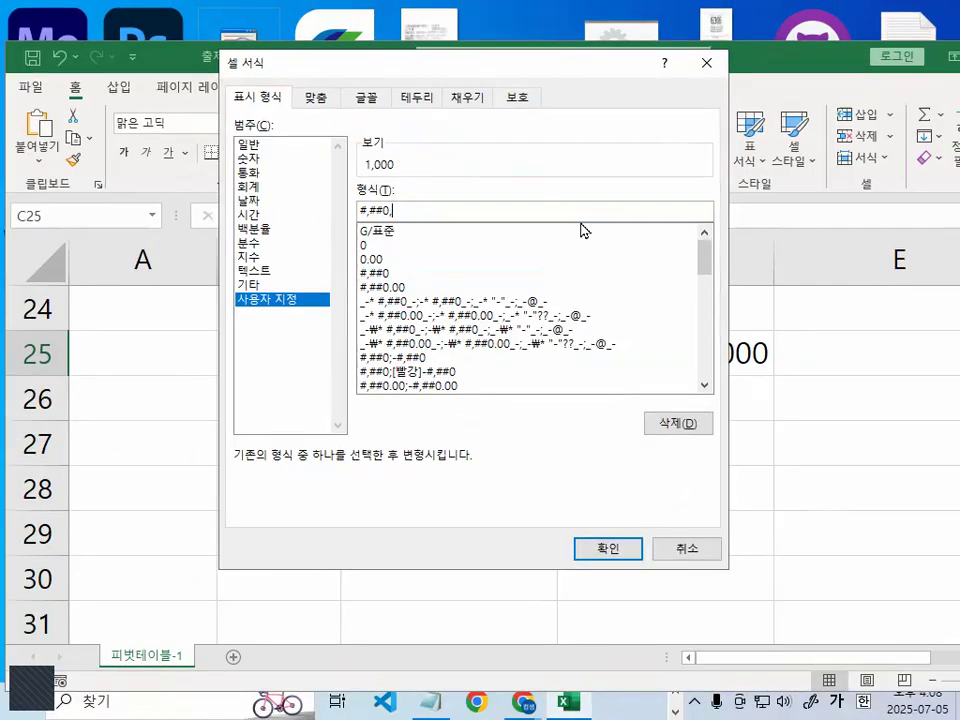
key("ctrl+1")
left_click(545, 178)
mouse_move(433, 162)
left_mouse_down()
mouse_move(363, 170)
mouse_move(442, 173)
left_mouse_up()
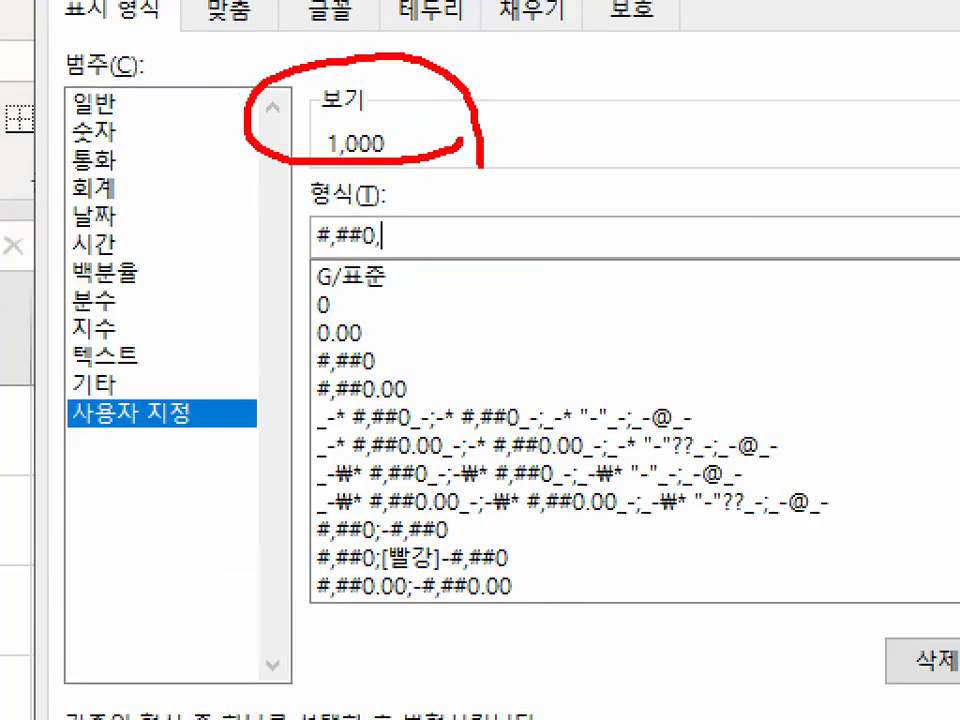
key("Escape")
left_click(606, 549)
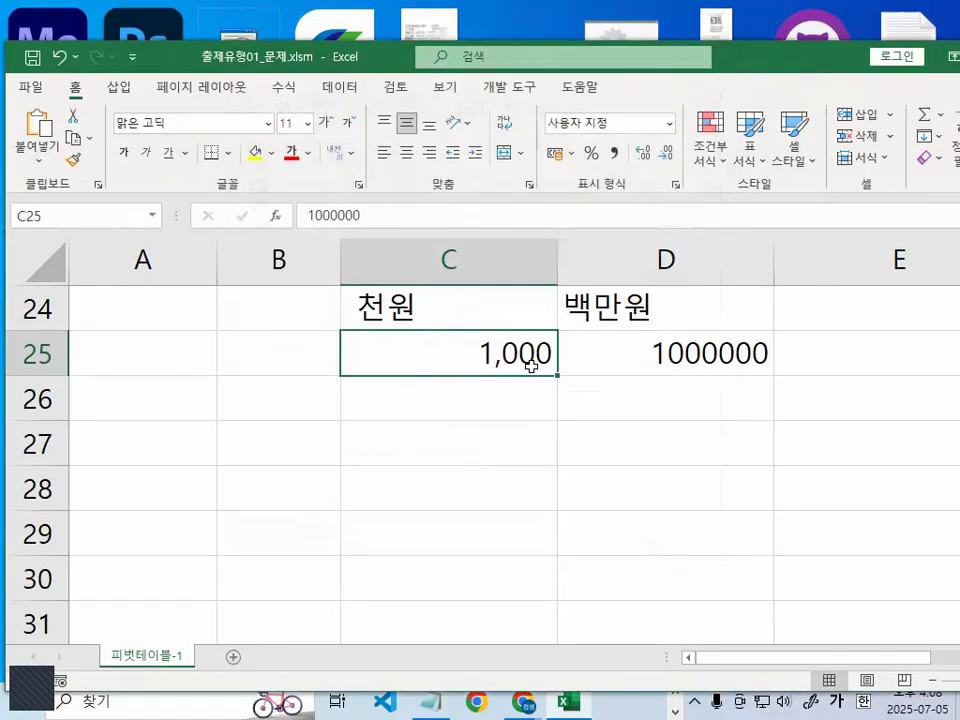
- Circle the displayed value of C25 and its stored value in the formula bar in red, and clear the marks
key("ctrl+1")
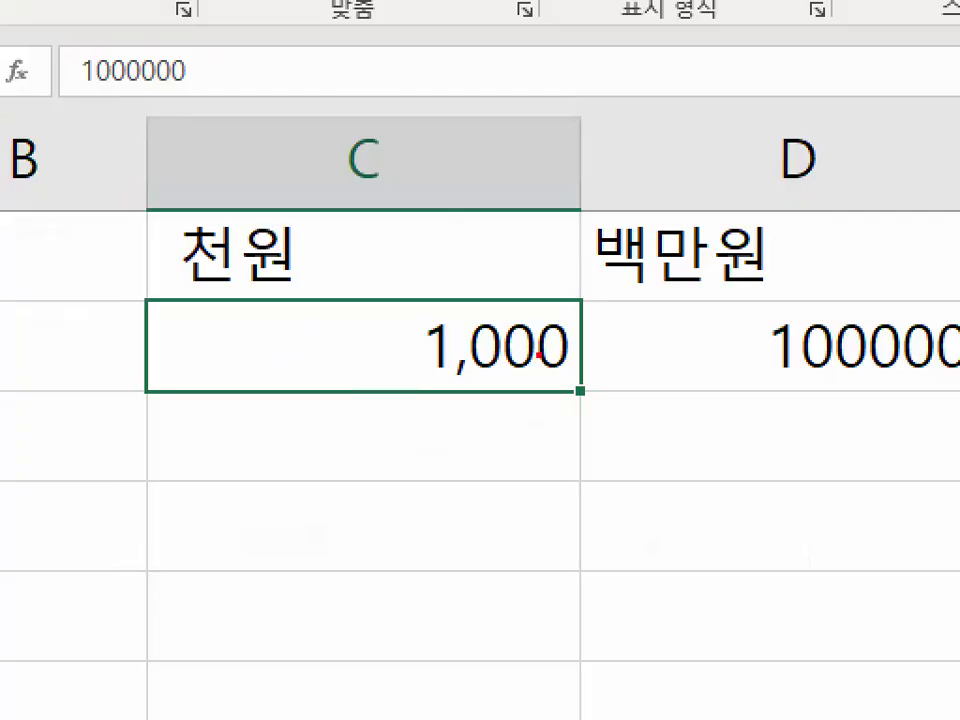
key("Escape")
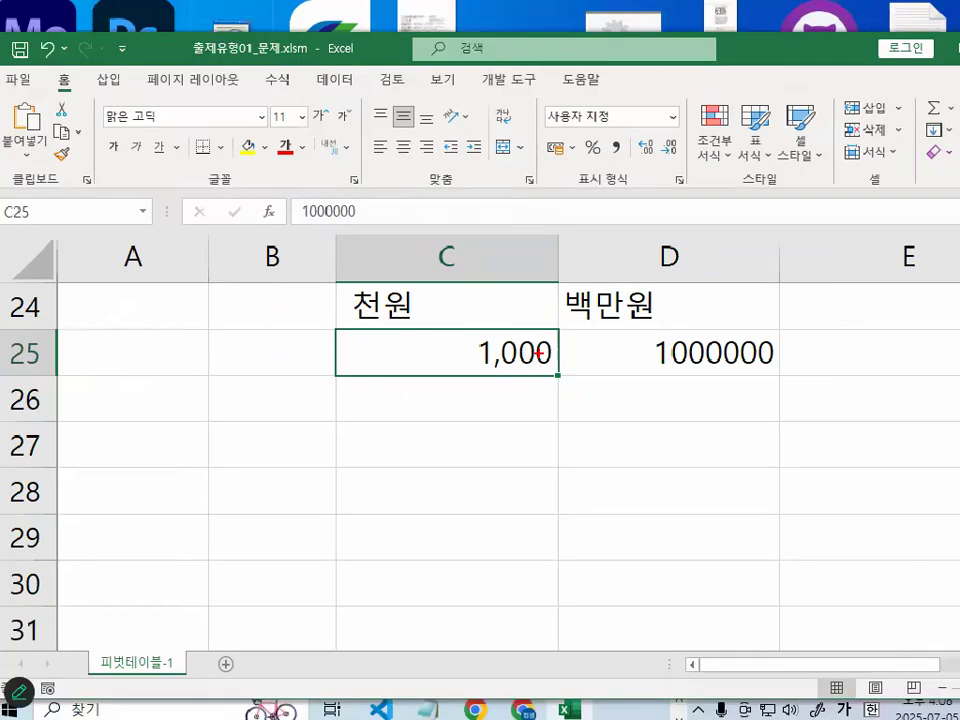
key("ctrl+1")
mouse_move(581, 362)
left_mouse_down()
mouse_move(414, 368)
mouse_move(586, 356)
left_mouse_up()
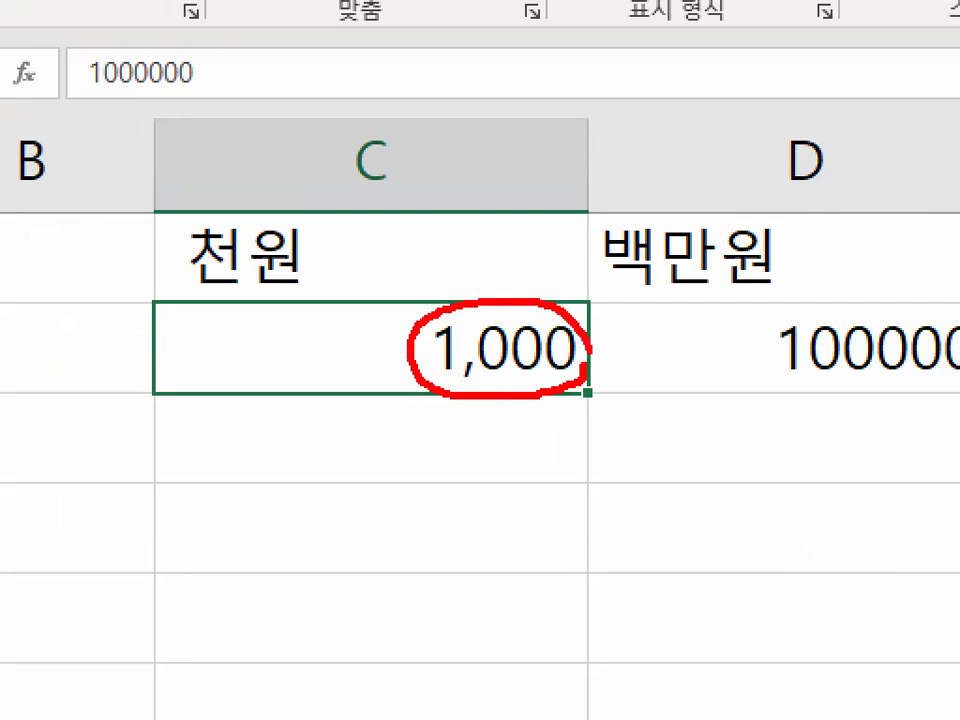
key("Escape")
key("ctrl+1")
left_click(505, 215)
mouse_move(522, 235)
left_mouse_down()
mouse_move(201, 292)
mouse_move(436, 254)
left_mouse_up()
key("Escape")
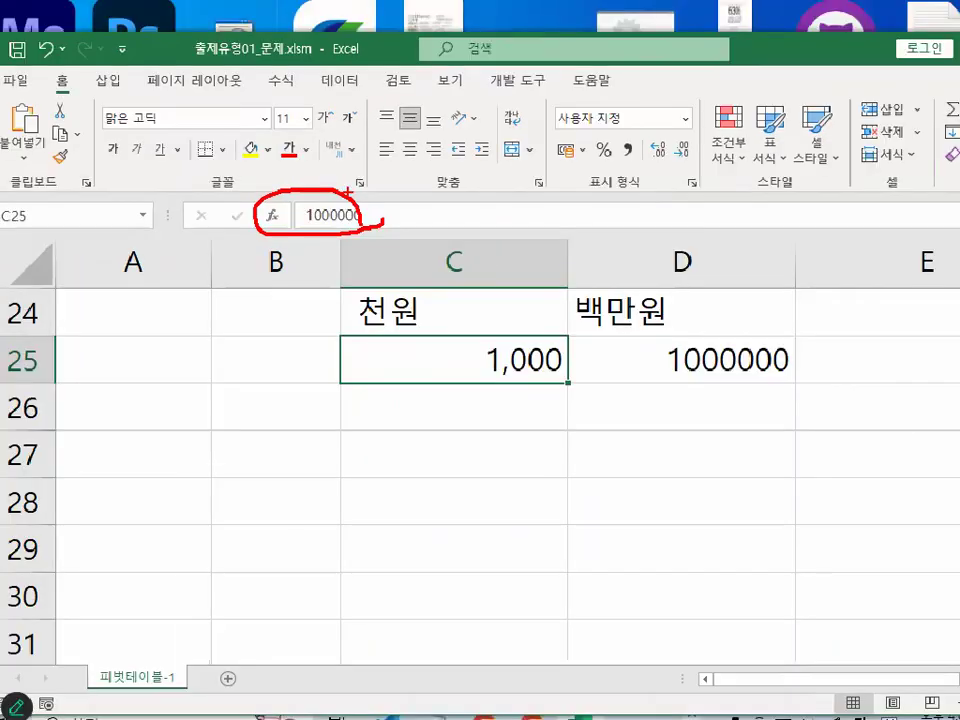
- Open C25 for editing, circle its full stored value in red, and clear the mark
double_click(510, 350)
key("ctrl+1")
mouse_move(571, 362)
left_mouse_down()
mouse_move(489, 322)
mouse_move(540, 364)
left_mouse_up()
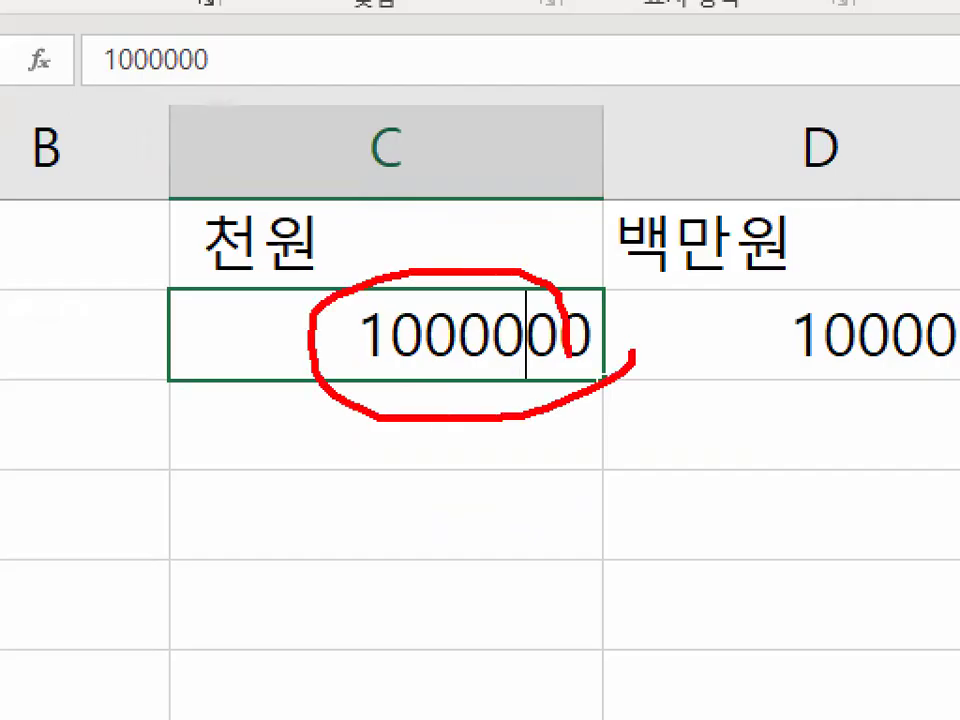
key("Escape")
- Set the custom (사용자 지정) number format of D25 to #,##0,, based on the existing #,##0 code
left_click(677, 349)
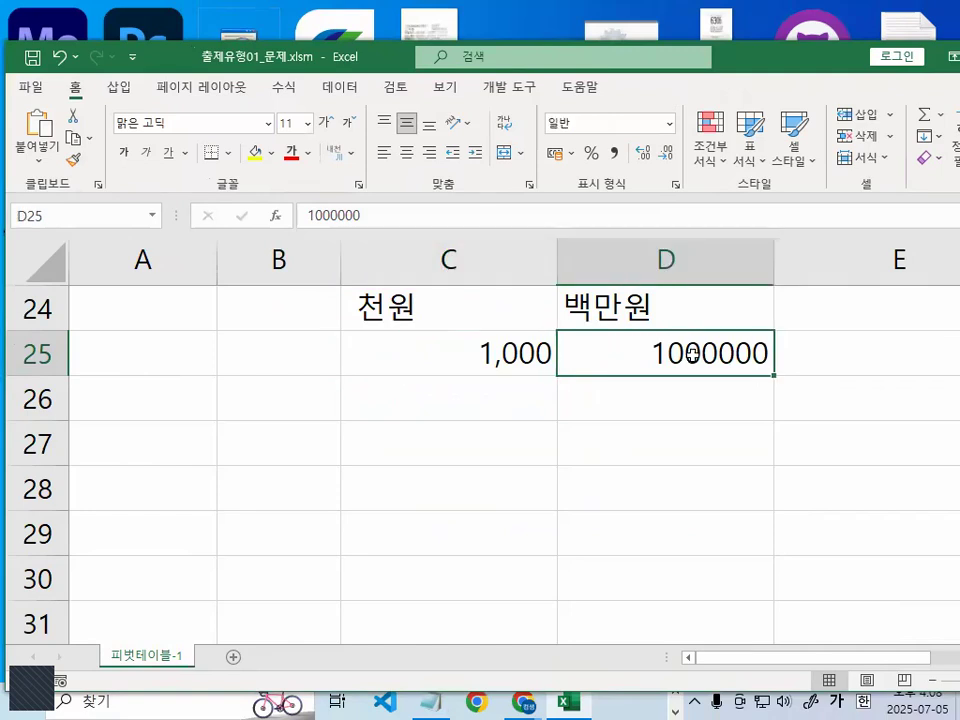
key("ctrl+1")
left_click(268, 299)
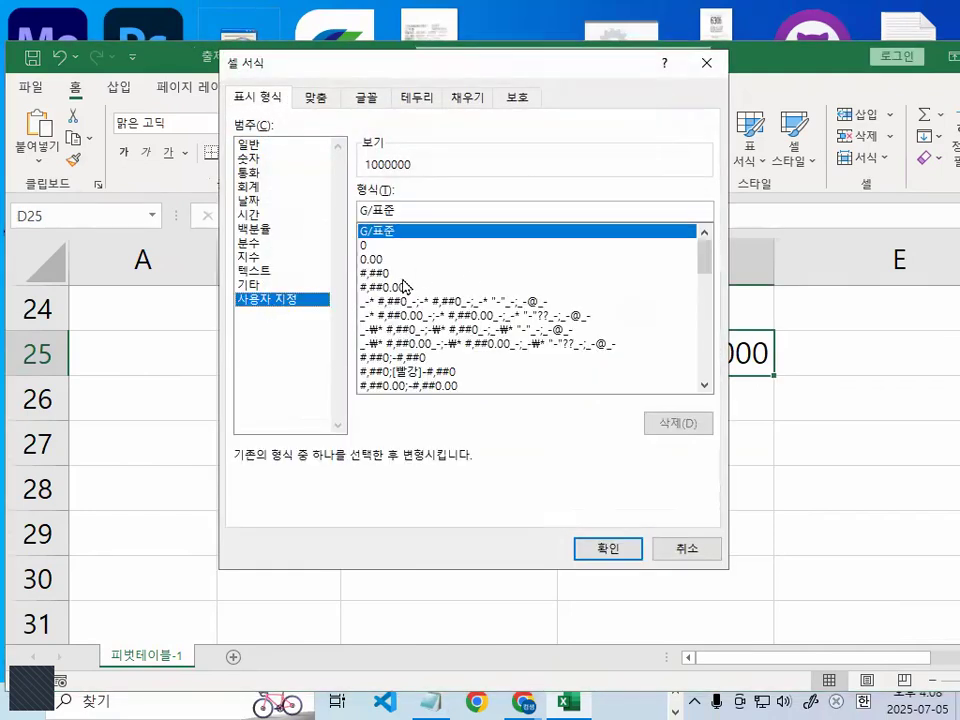
left_click(387, 274)
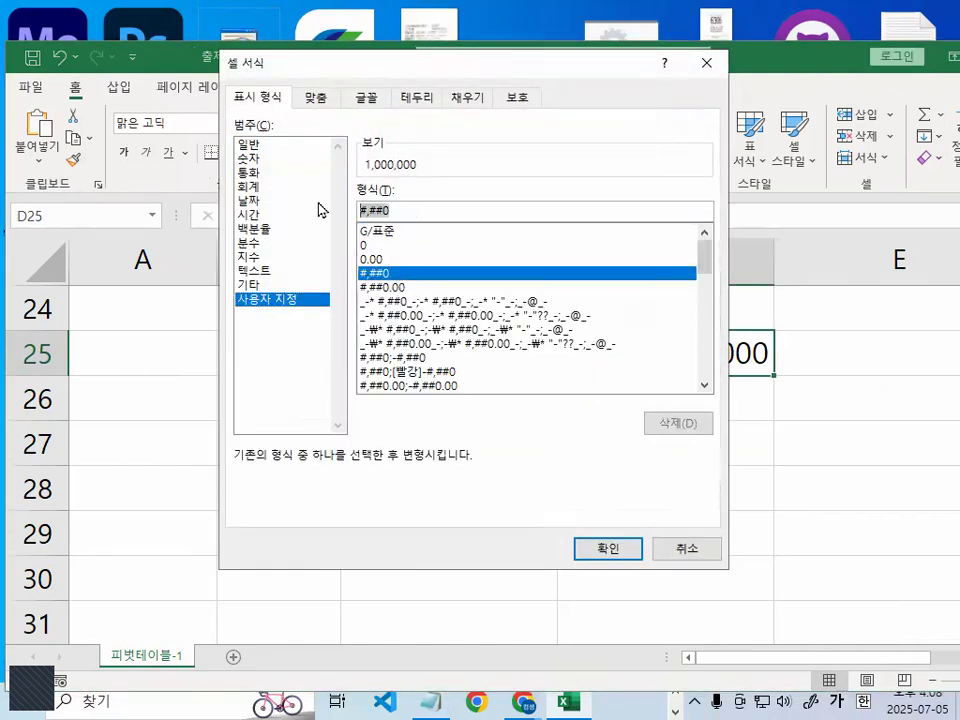
left_click(417, 211)
type(",")
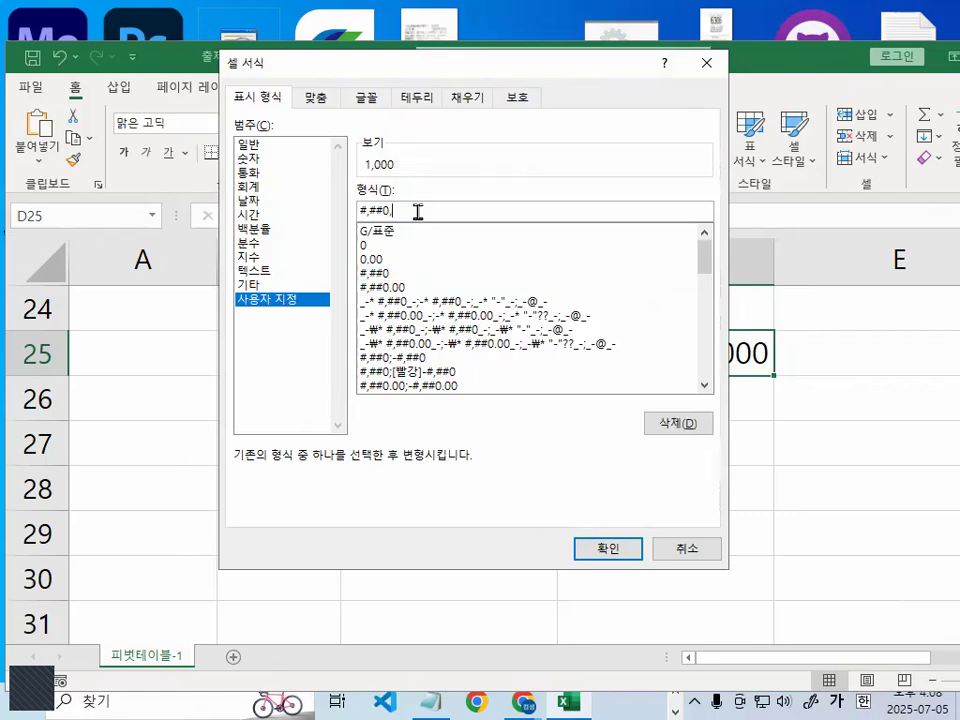
- Circle the sample preview of the #,##0,, format in red, clear the mark, and apply the format to D25
key("ctrl+1")
left_click(428, 165)
left_click_drag(429, 189, 361, 167)
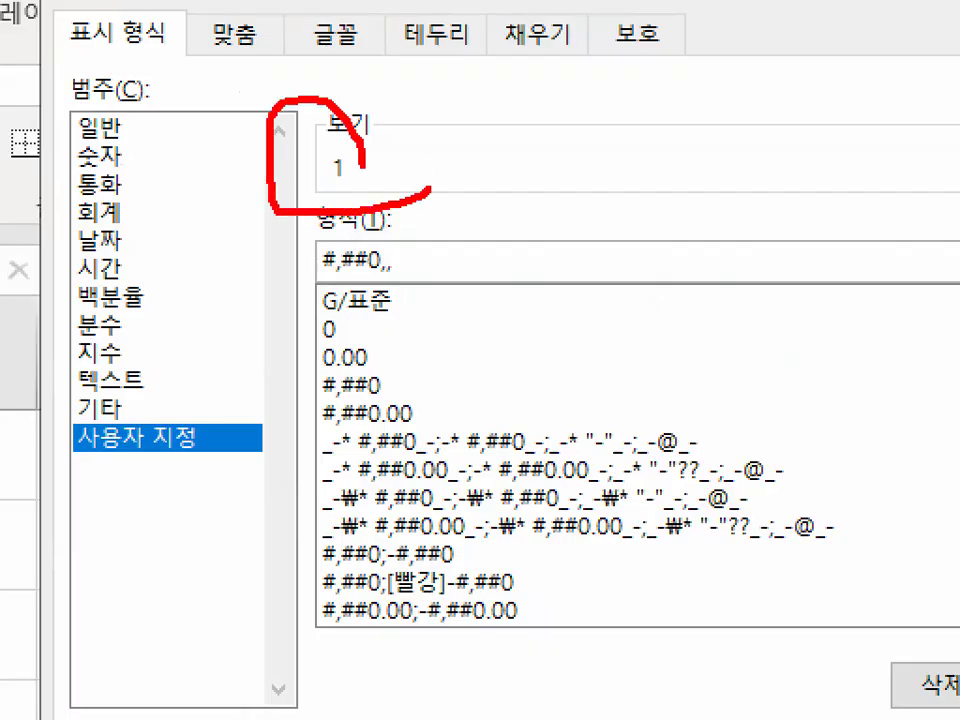
key("Escape")
left_click(643, 556)
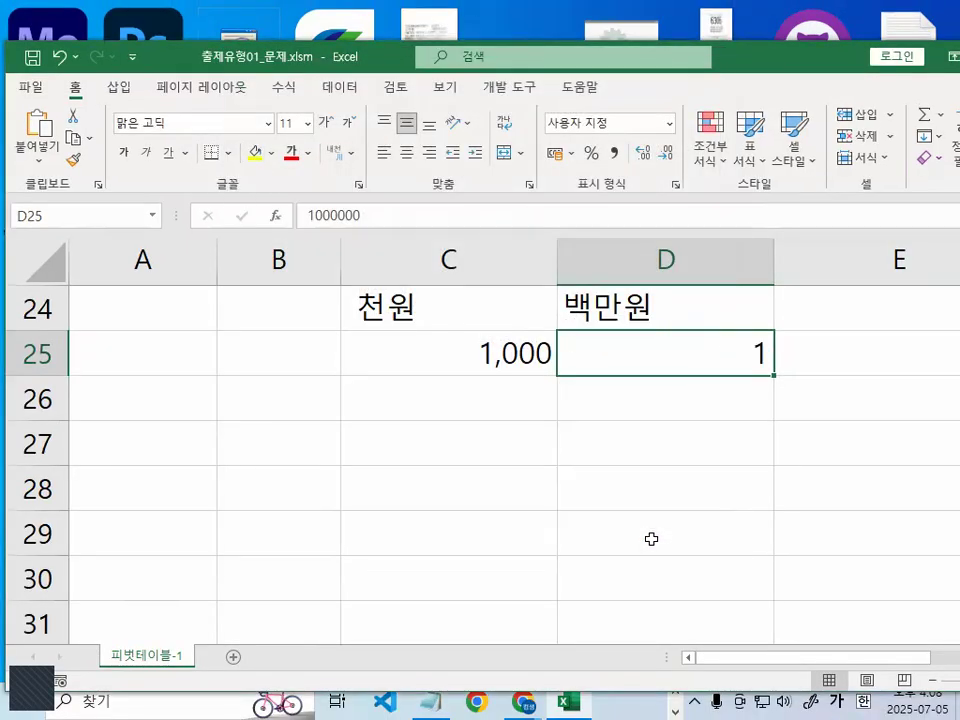
- Switch to the Notepad notes and highlight the 10의 3승 text and the #,##0, code in the thousands example
key("ctrl+1")
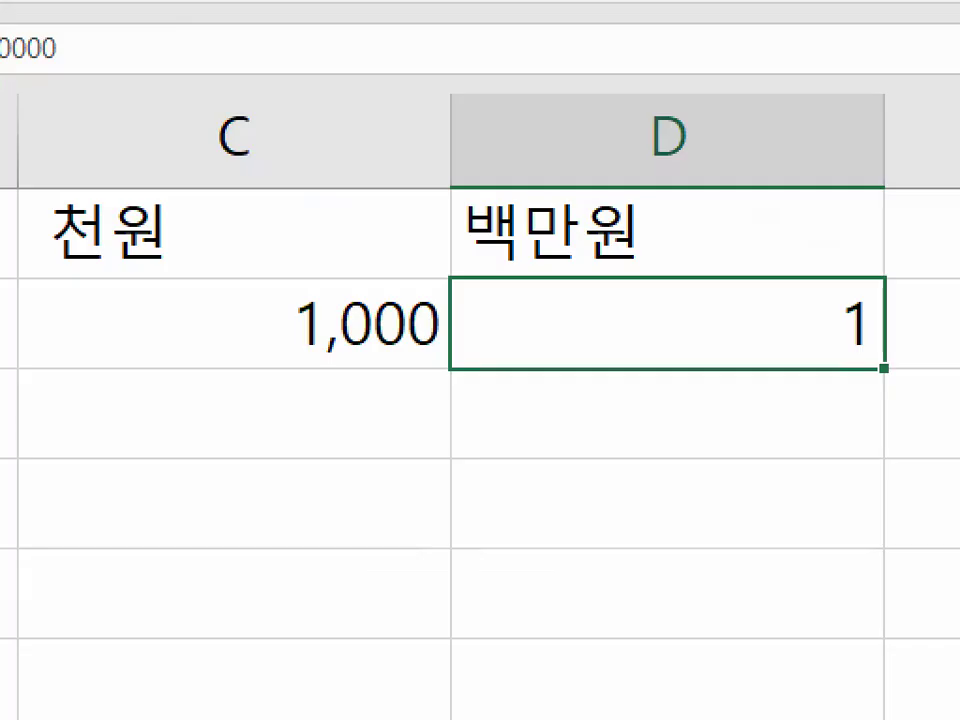
key("Escape")
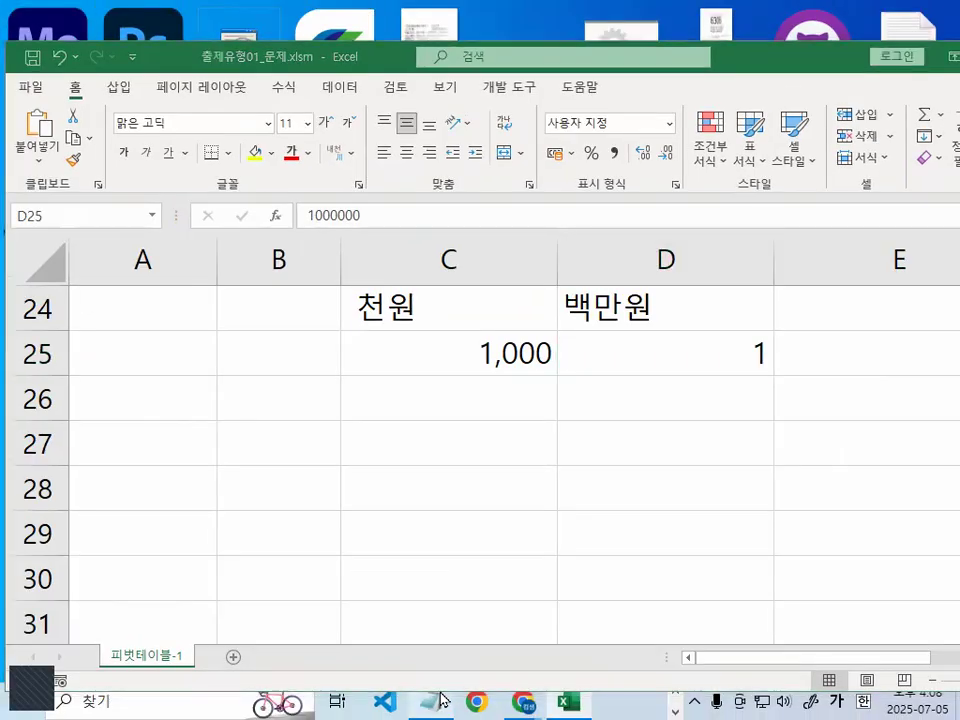
left_click(430, 701)
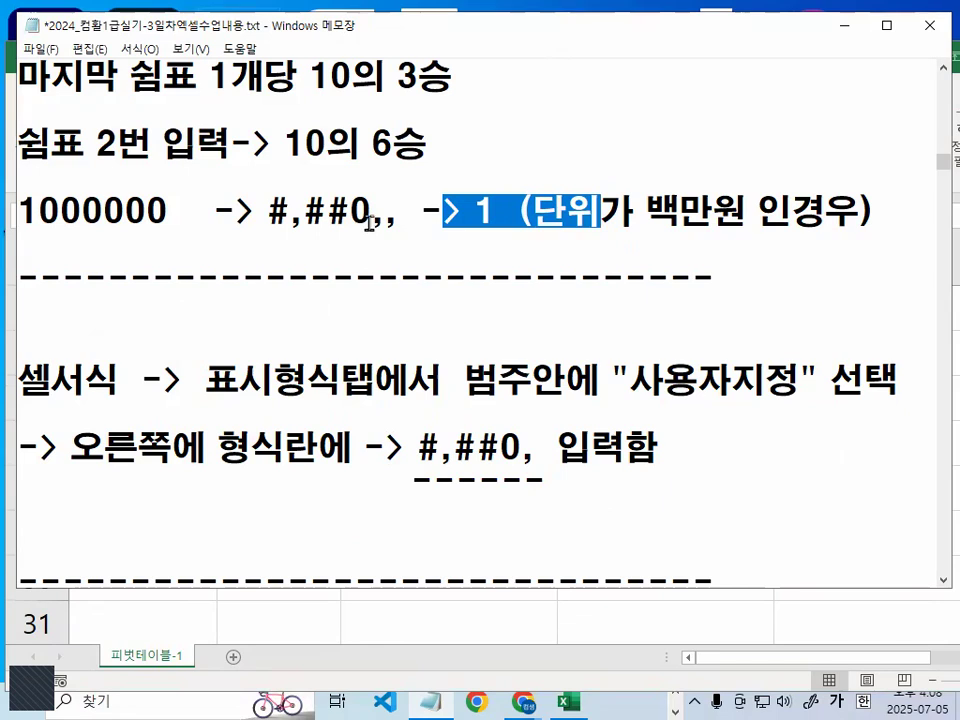
scroll(343, 385, "up", 2)
left_click_drag(320, 279, 452, 279)
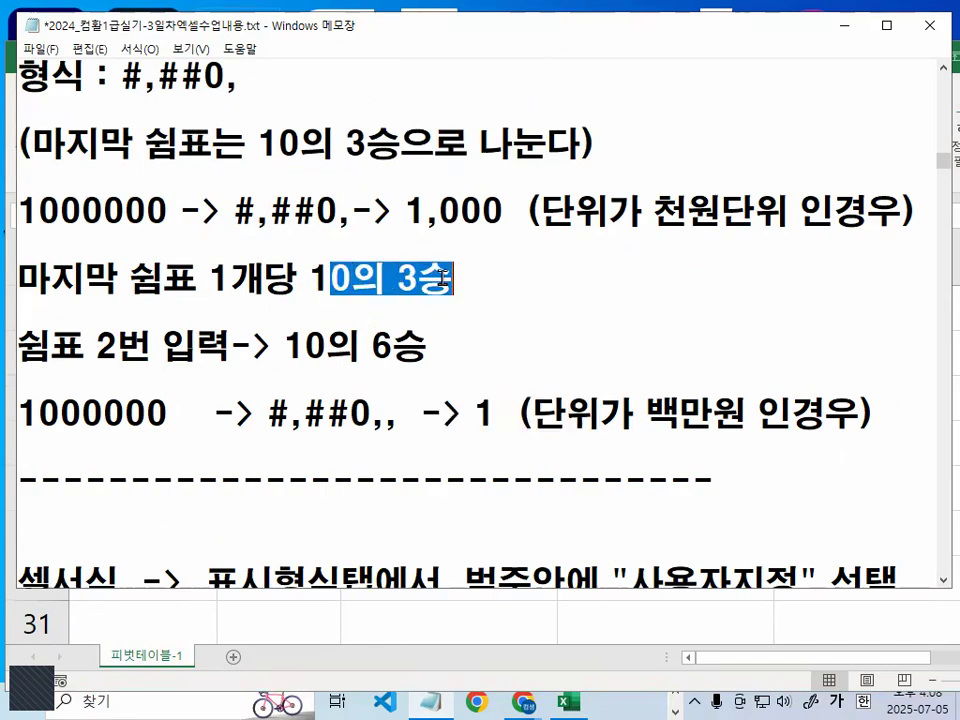
left_click(330, 215)
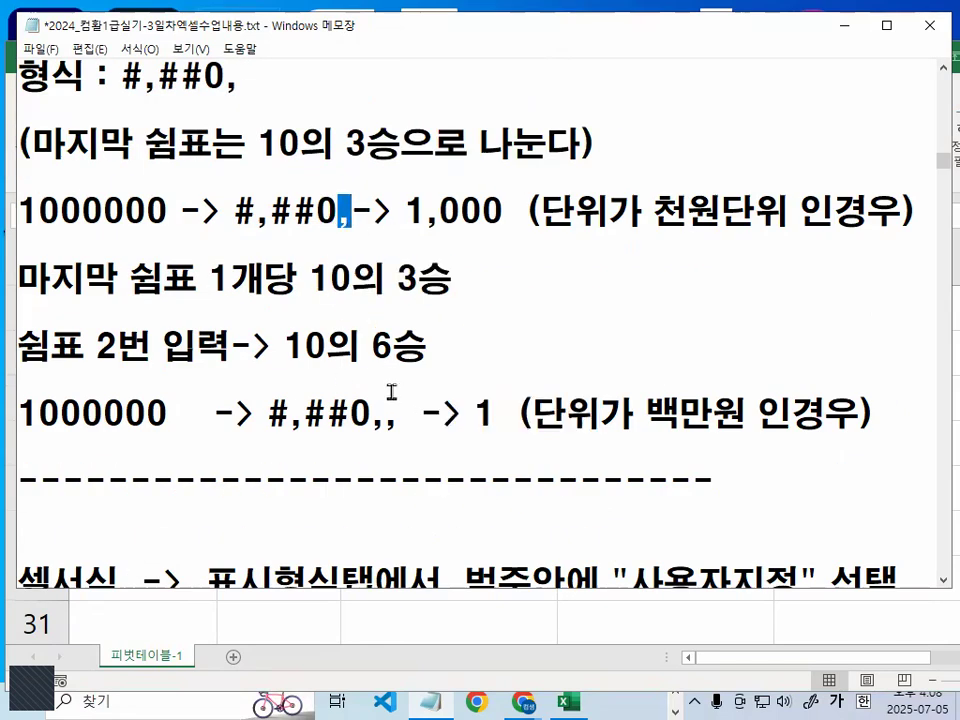
left_click_drag(236, 212, 352, 212)
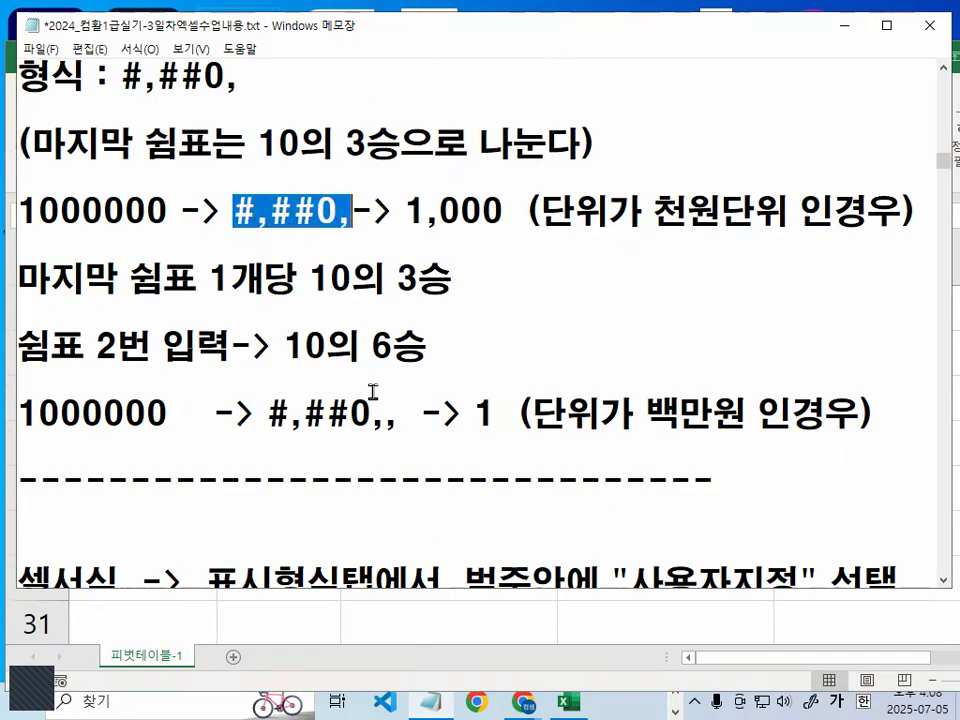
scroll(370, 390, "down", 2)
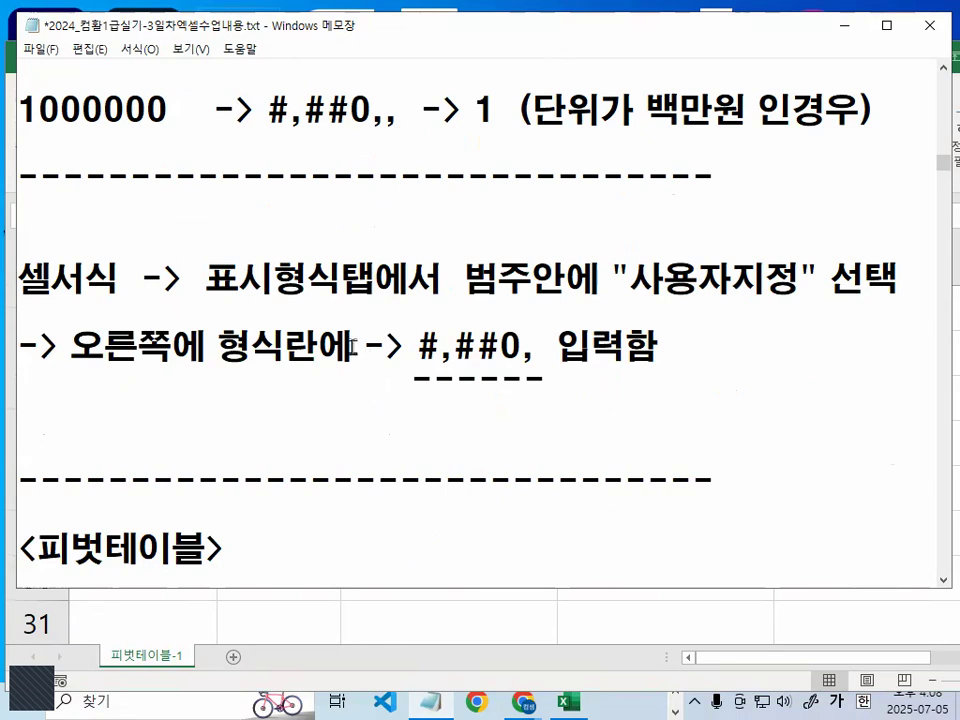
- Underline in red the notes' instructions for entering #,##0, as a 사용자지정 cell format, and clear the marks
left_click_drag(18, 300, 100, 301)
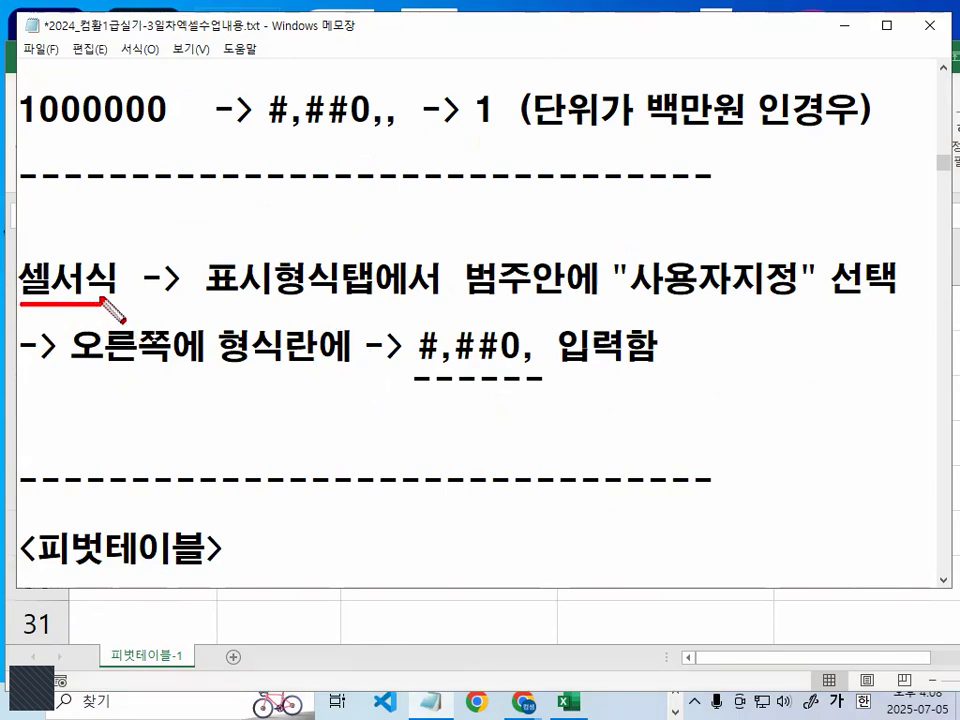
left_click_drag(193, 294, 355, 294)
left_click_drag(453, 303, 548, 302)
left_click_drag(640, 296, 804, 302)
left_click_drag(75, 373, 332, 366)
mouse_move(542, 360)
left_mouse_down()
mouse_move(523, 373)
mouse_move(381, 349)
mouse_move(558, 340)
mouse_move(556, 362)
mouse_move(518, 356)
mouse_move(541, 352)
mouse_move(547, 367)
left_mouse_up()
key("Escape")
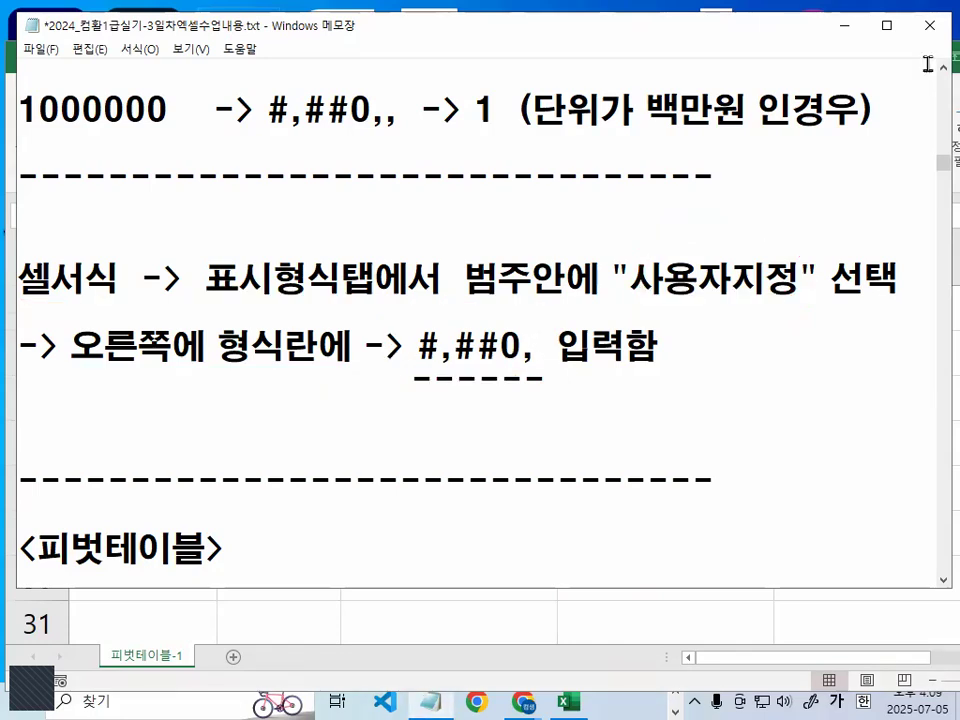
- Return to the Excel pivot table, circle the 합계 : 급여합계 values in red, and clear the mark
left_click(842, 25)
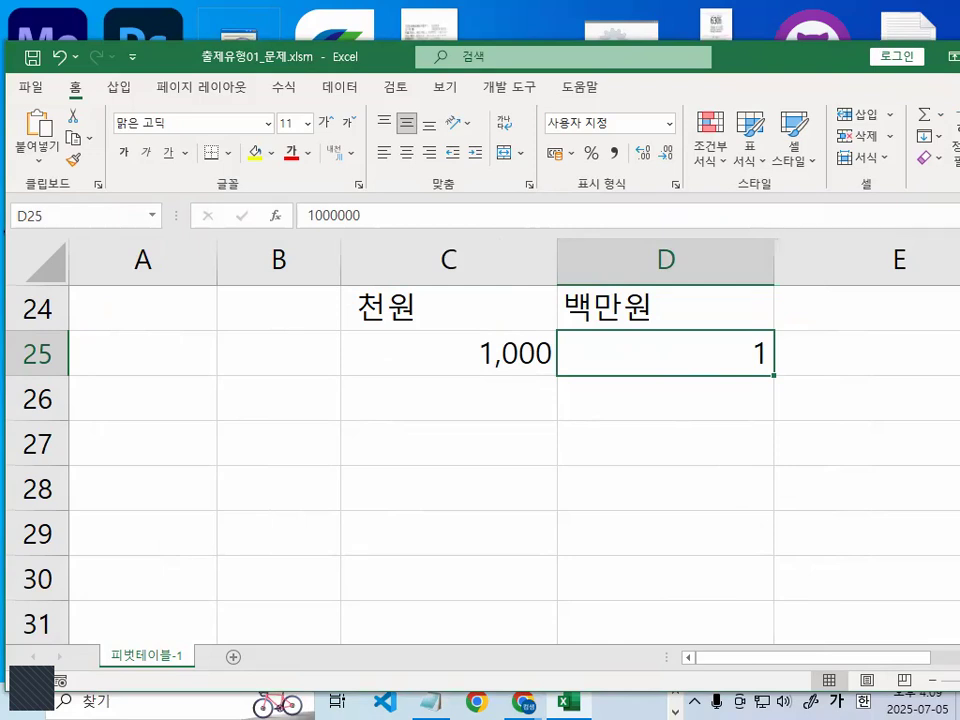
scroll(535, 481, "up", 8)
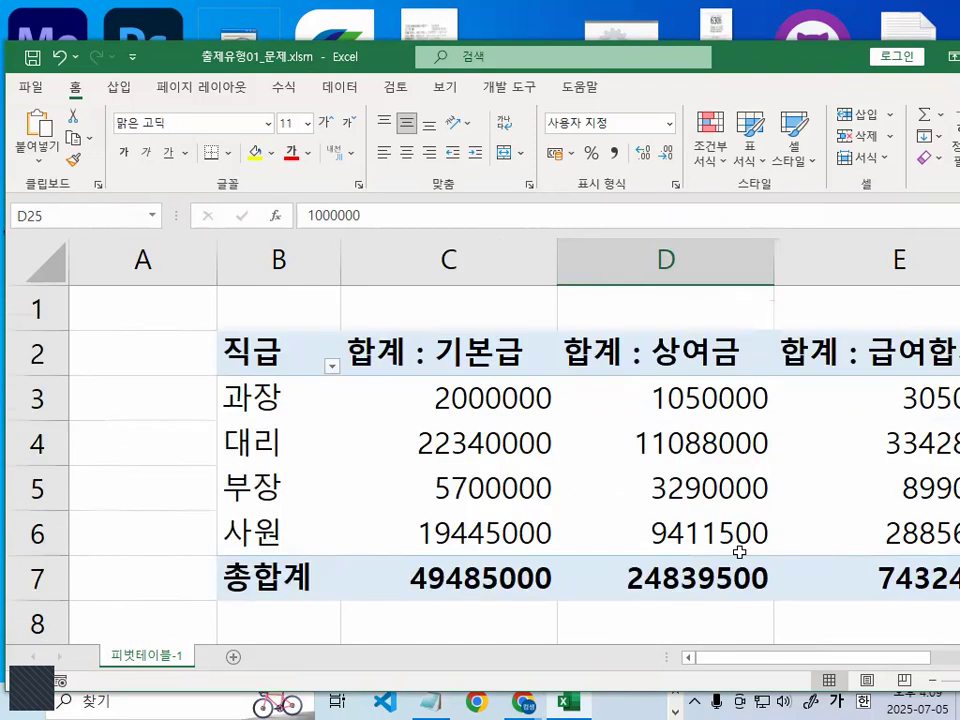
left_click_drag(901, 659, 959, 659)
key("ctrl+1")
left_click(718, 424)
mouse_move(795, 624)
left_mouse_down()
mouse_move(776, 661)
mouse_move(463, 460)
mouse_move(845, 540)
mouse_move(845, 632)
left_mouse_up()
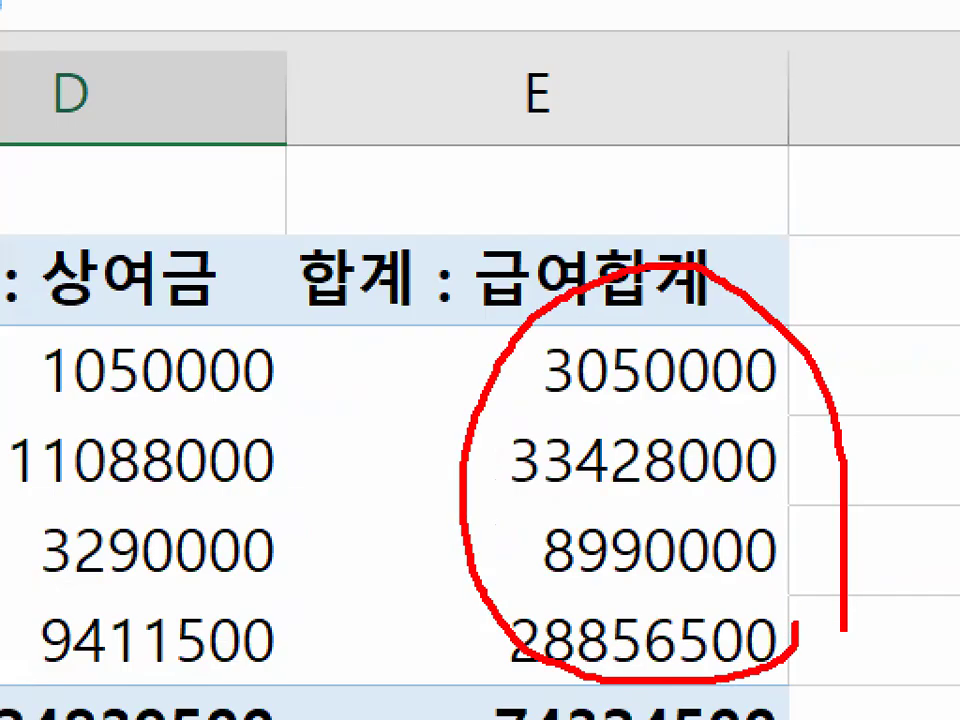
key("Escape")
- Select the 급여합계 values E3:E6, narrow the selection to E3, and mark the cell and its header in red
left_click_drag(650, 398, 655, 534)
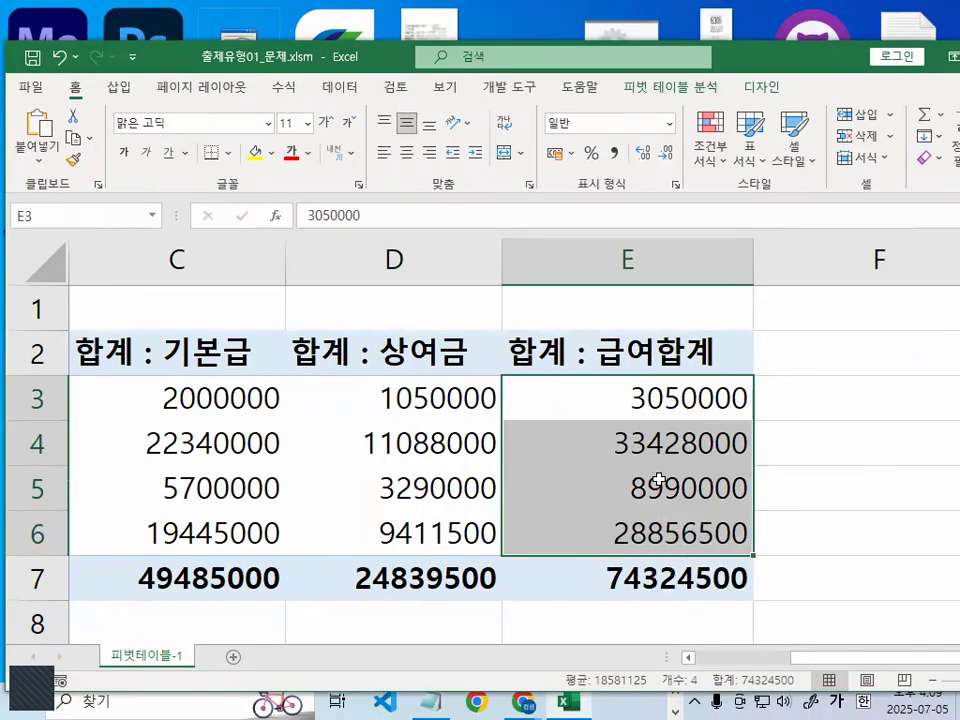
mouse_move(670, 460)
left_click(715, 398)
mouse_move(678, 380)
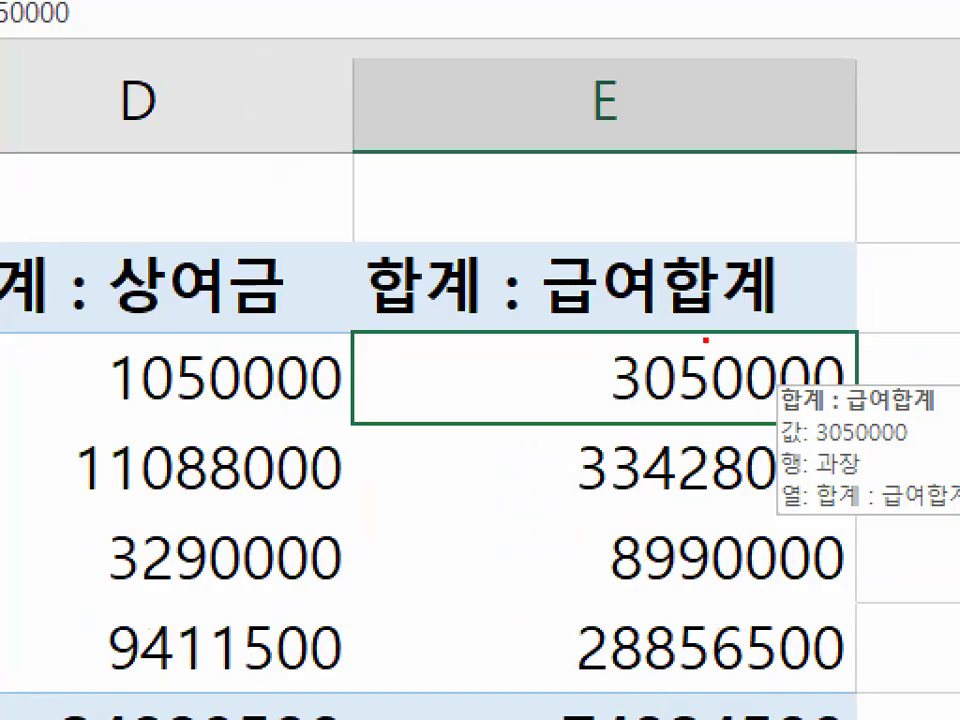
mouse_move(745, 316)
left_mouse_down()
mouse_move(549, 300)
mouse_move(754, 289)
mouse_move(778, 305)
left_mouse_up()
left_click_drag(665, 272, 770, 152)
- From header E2, circle the 값 표시 형식 command and its 총합계 비율 option in red, and clear the marks
left_click(689, 290)
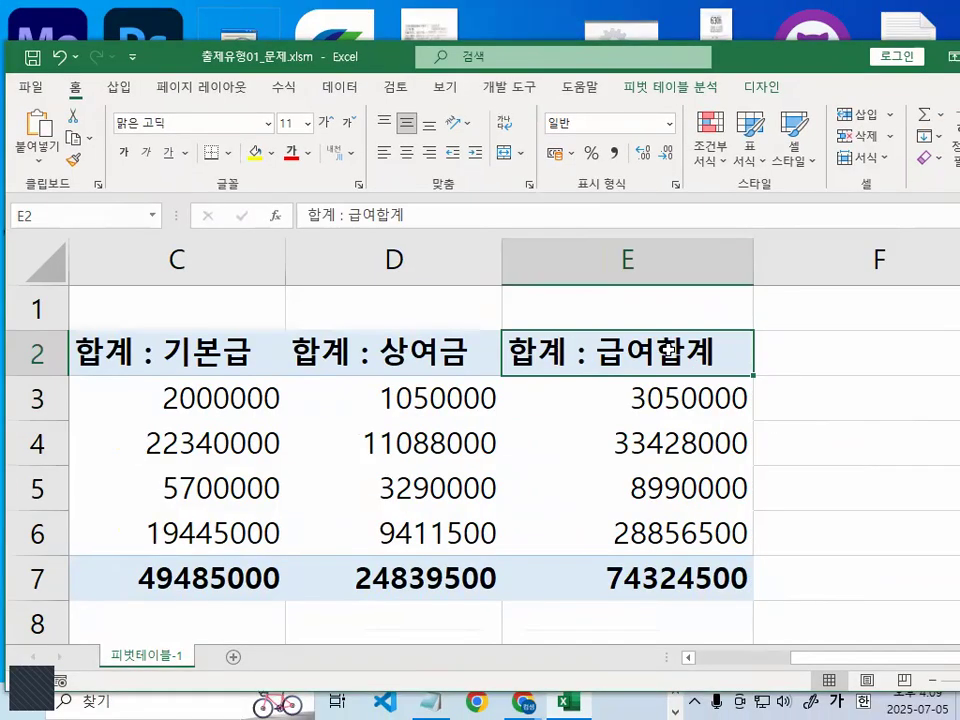
right_click(689, 290)
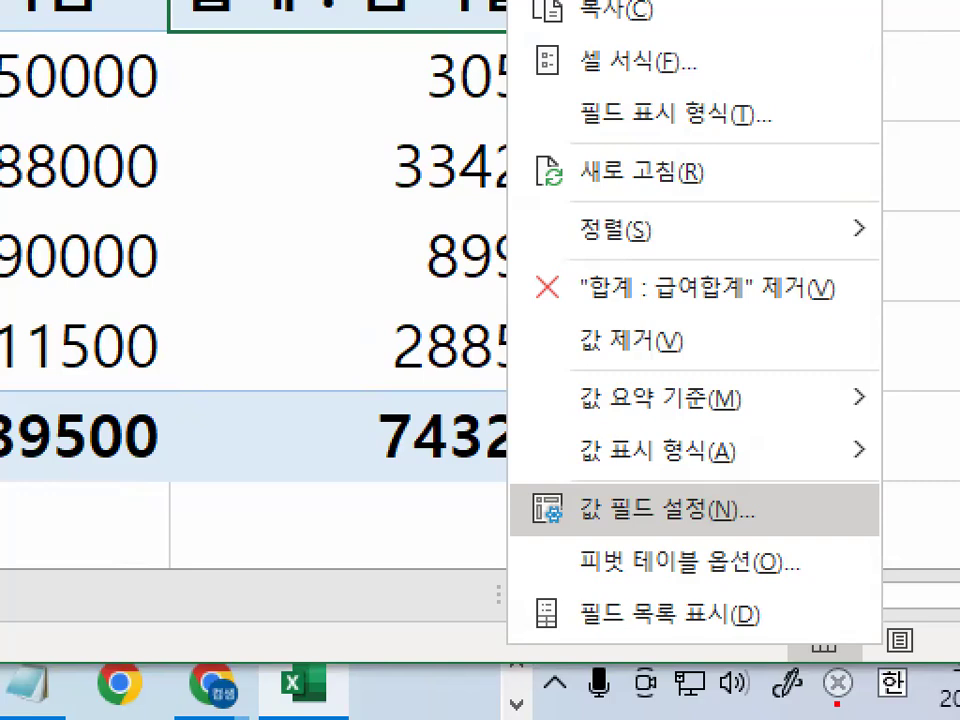
mouse_move(764, 449)
left_mouse_down()
mouse_move(700, 466)
mouse_move(548, 445)
mouse_move(630, 407)
mouse_move(760, 447)
left_mouse_up()
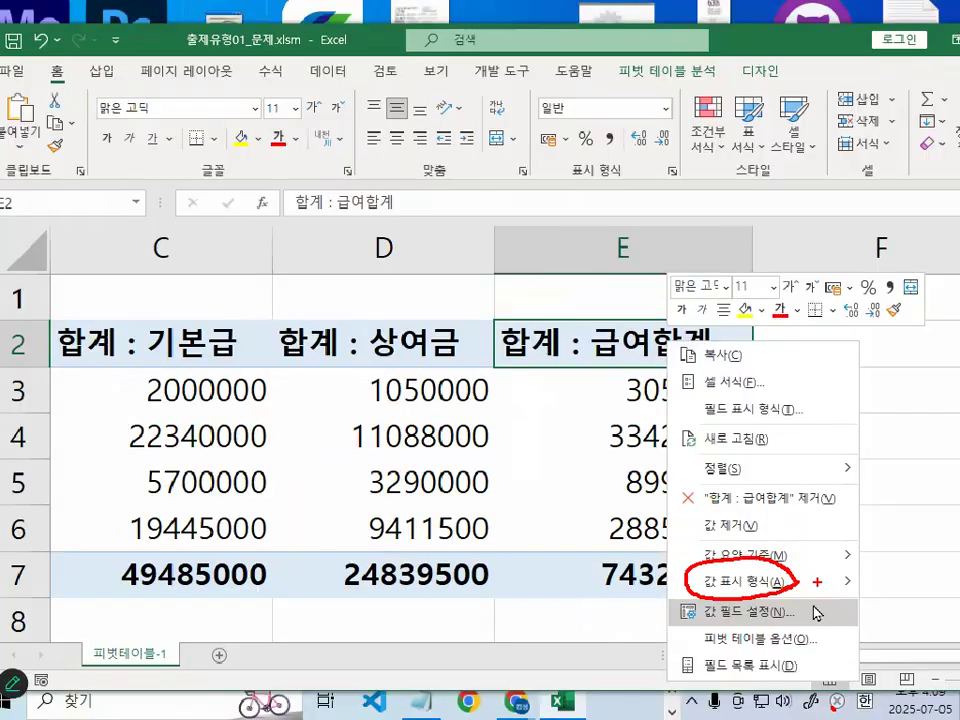
key("Escape")
right_click(635, 350)
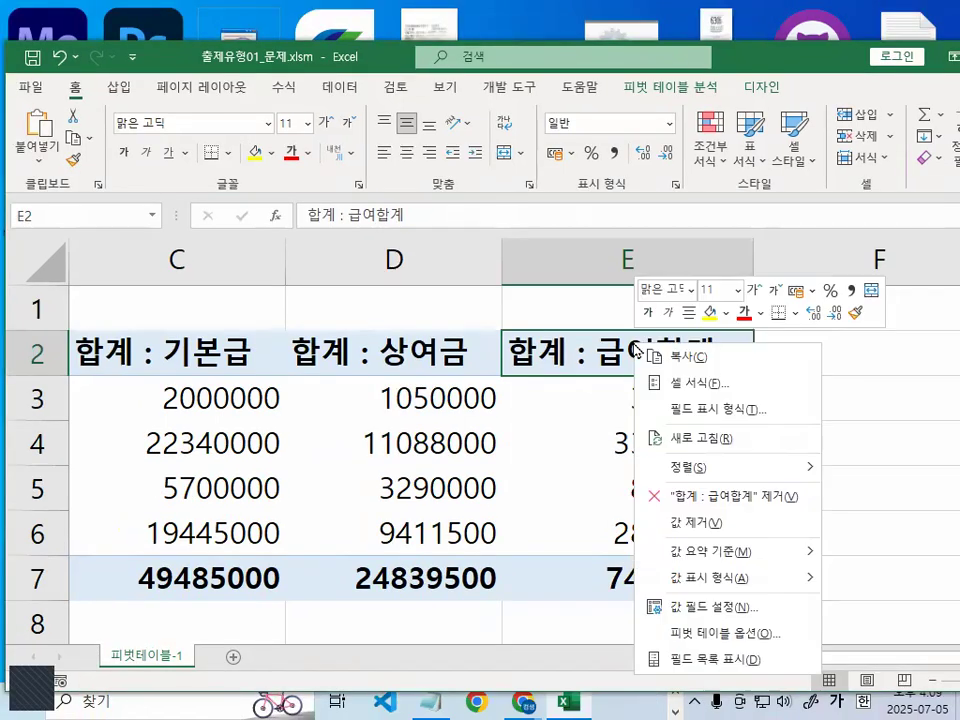
mouse_move(810, 583)
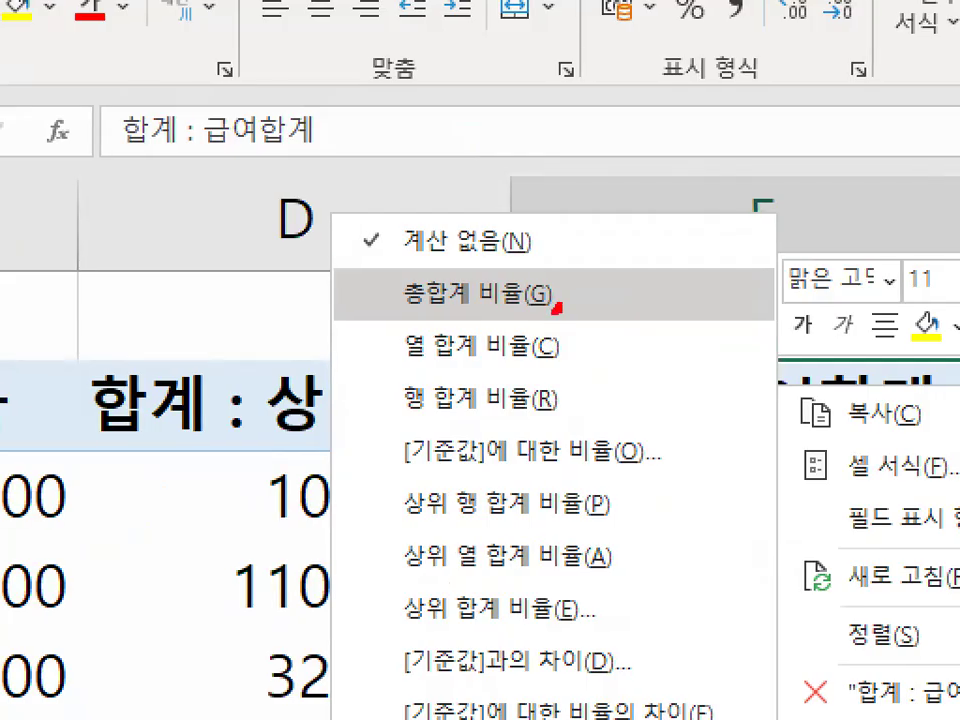
mouse_move(556, 308)
left_mouse_down()
mouse_move(373, 302)
mouse_move(550, 283)
mouse_move(560, 296)
left_mouse_up()
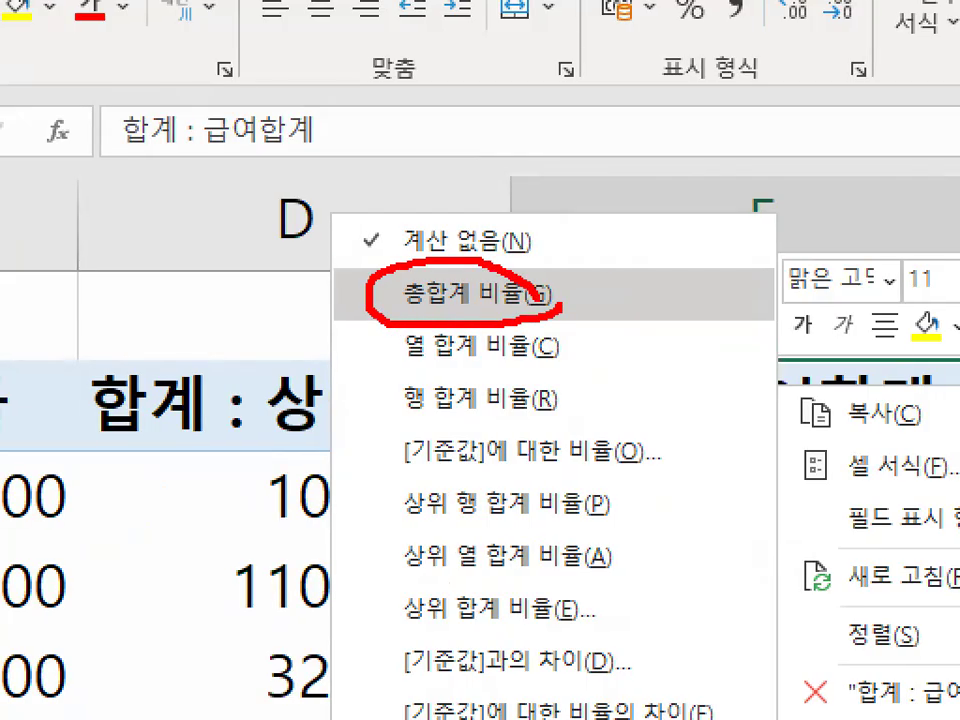
left_click_drag(527, 141, 429, 258)
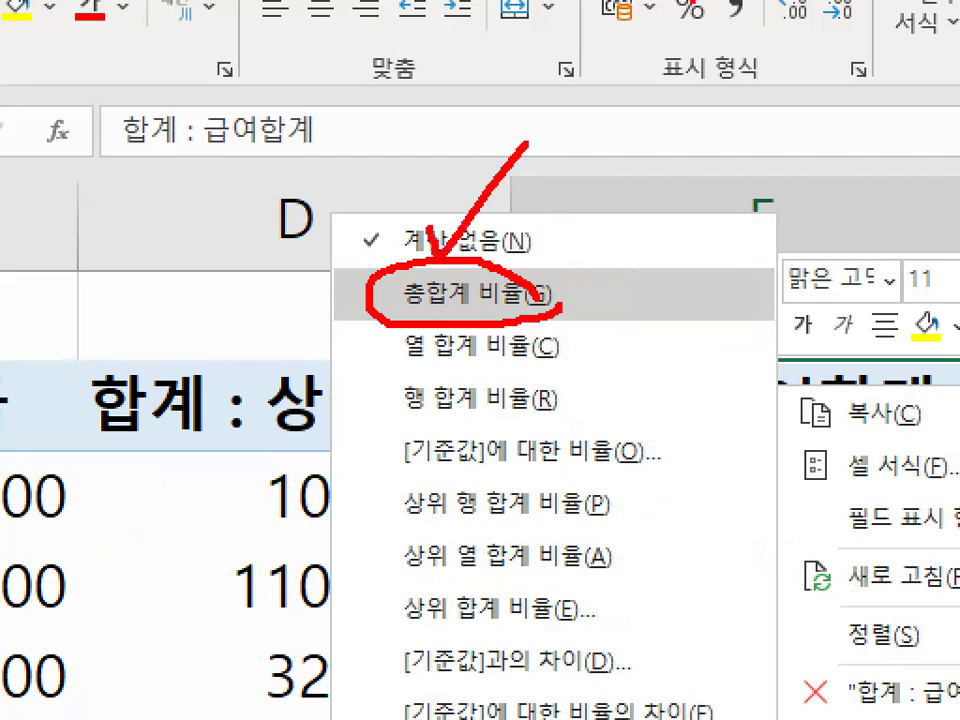
key("Escape")
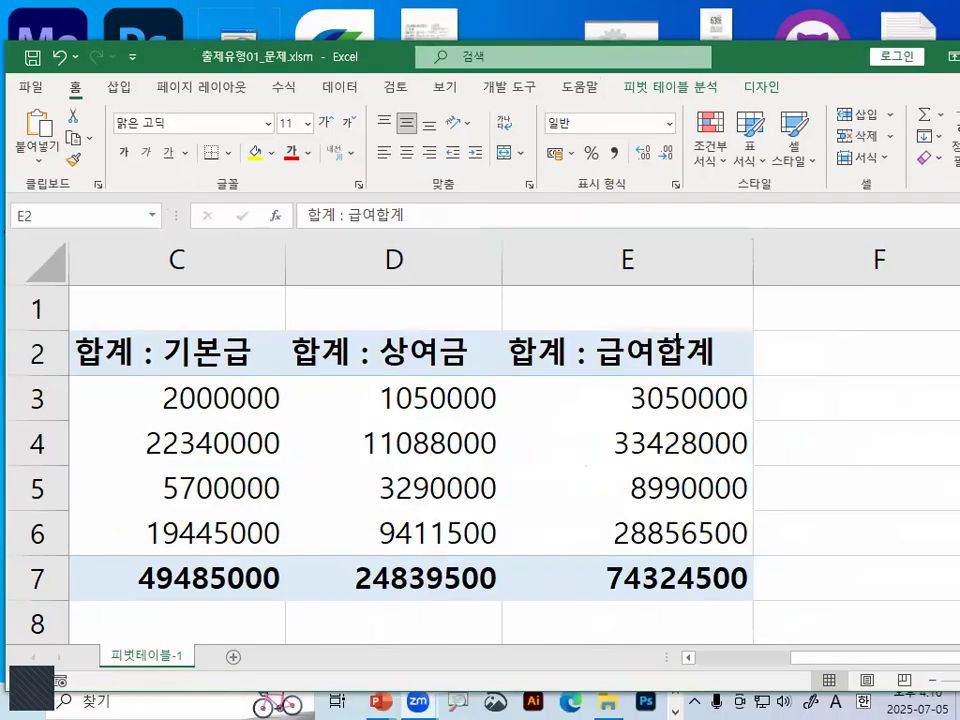
- Show the 합계 : 급여합계 values as 총합계 비율 from header E2, and undo the change
right_click(676, 345)
mouse_move(718, 262)
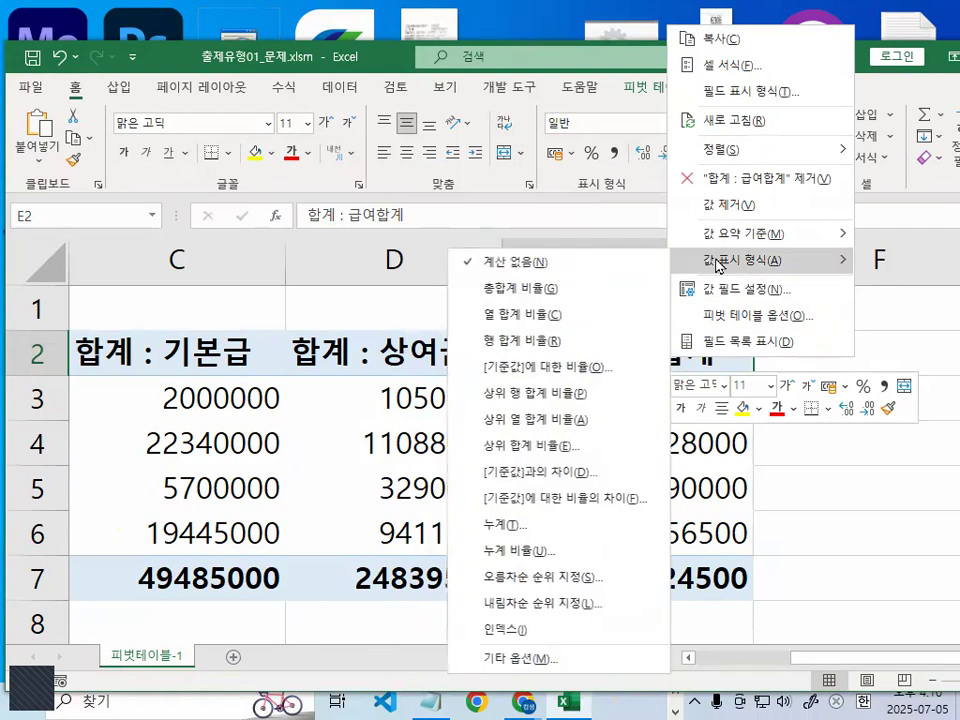
left_click(381, 287)
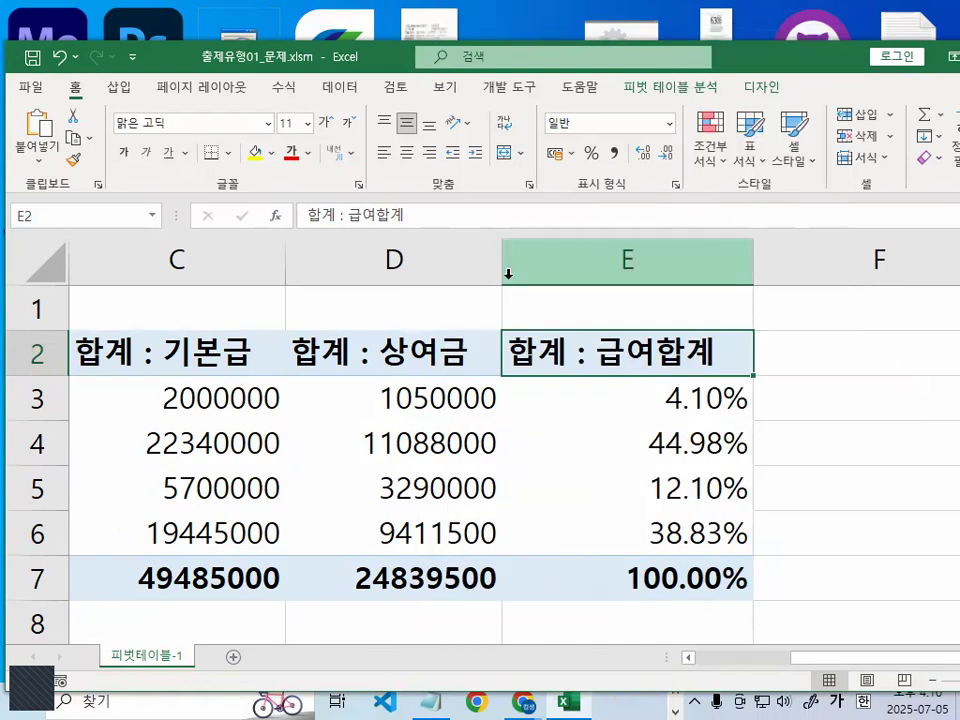
key("ctrl+z")
- Set the value display (값 표시 형식) of the 합계 : 급여합계 field to 총합계 비율 from cell E3
left_click(712, 397)
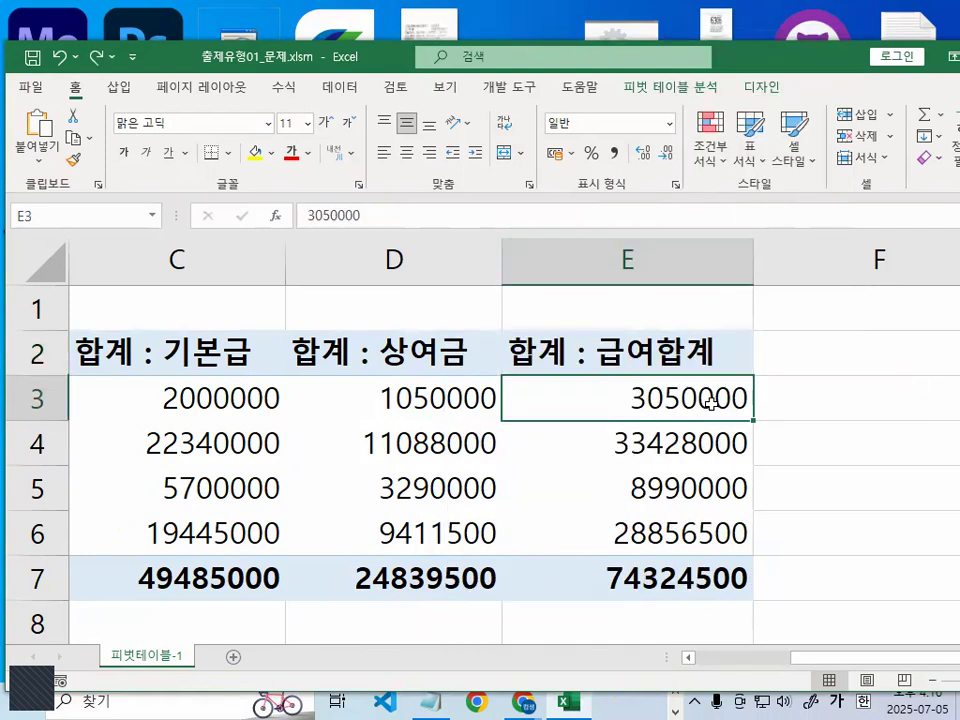
right_click(712, 397)
mouse_move(780, 283)
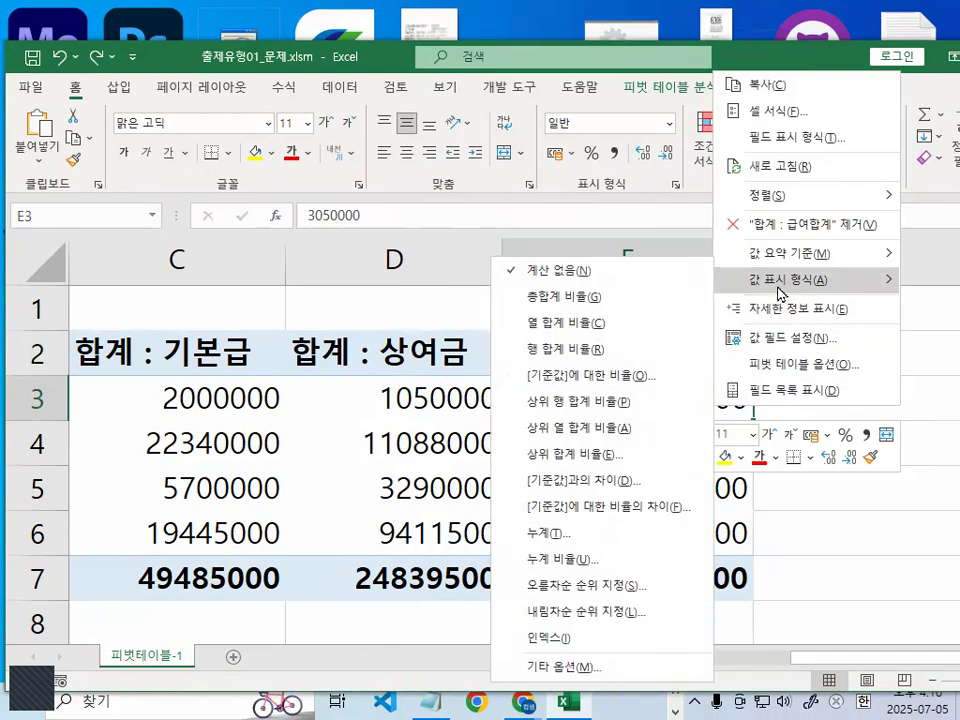
left_click(588, 297)
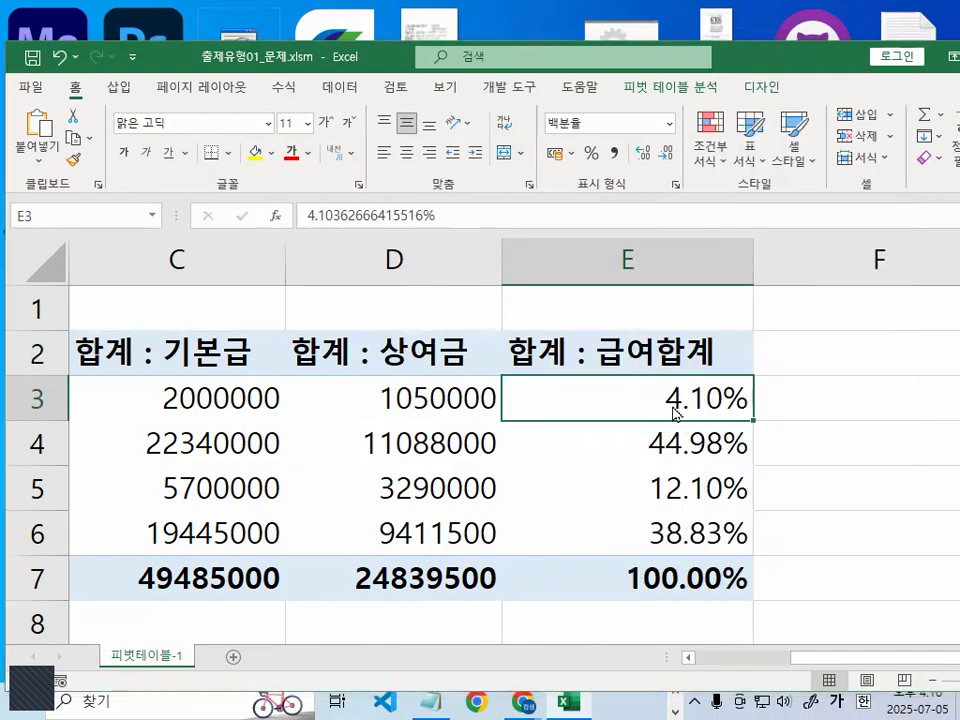
- Mark the percentage values of the 합계 : 급여합계 column in red, and clear the marks
key("ctrl+1")
left_click(674, 413)
left_click_drag(785, 390, 770, 390)
mouse_move(782, 600)
left_mouse_down()
mouse_move(739, 643)
mouse_move(626, 276)
mouse_move(818, 392)
left_mouse_up()
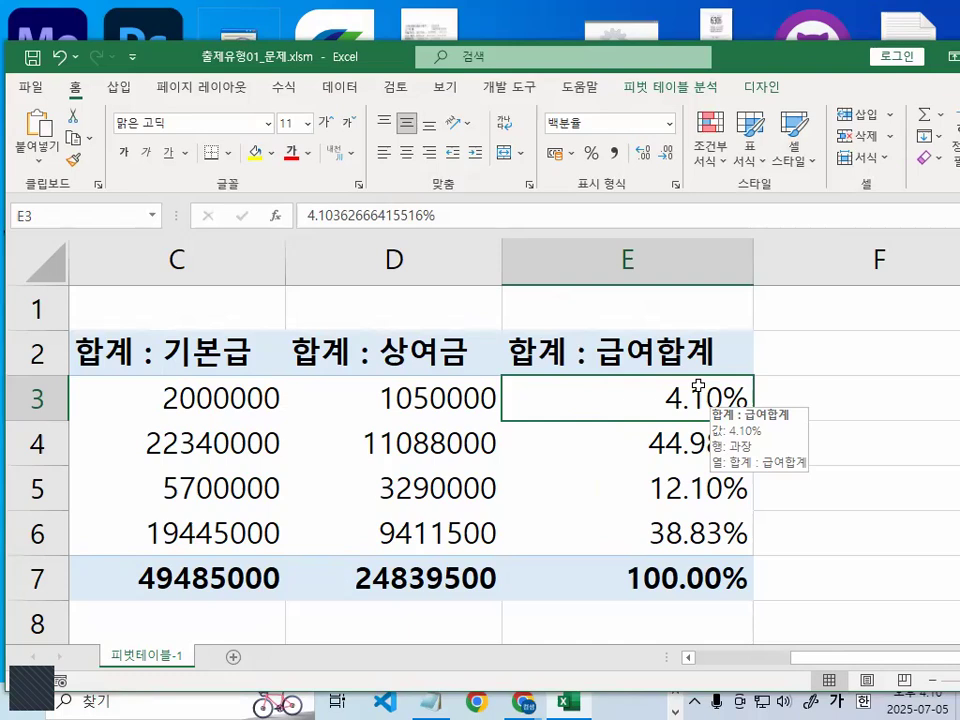
- Select the 기본급 and 상여금 values together with their grand totals, C3:D7
left_click(434, 387)
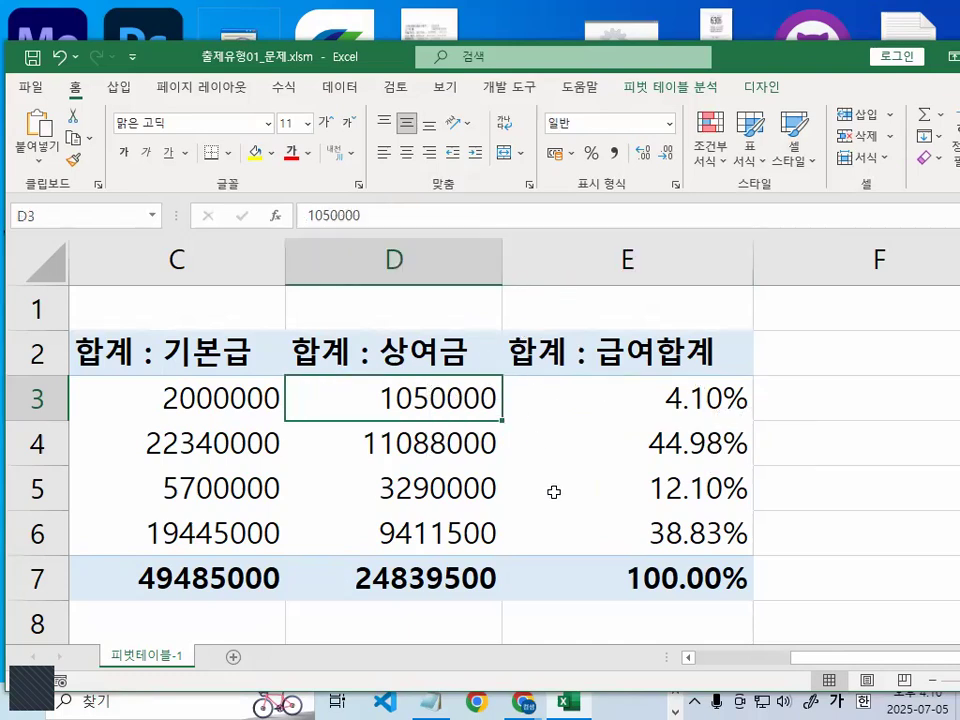
left_click_drag(864, 666, 733, 668)
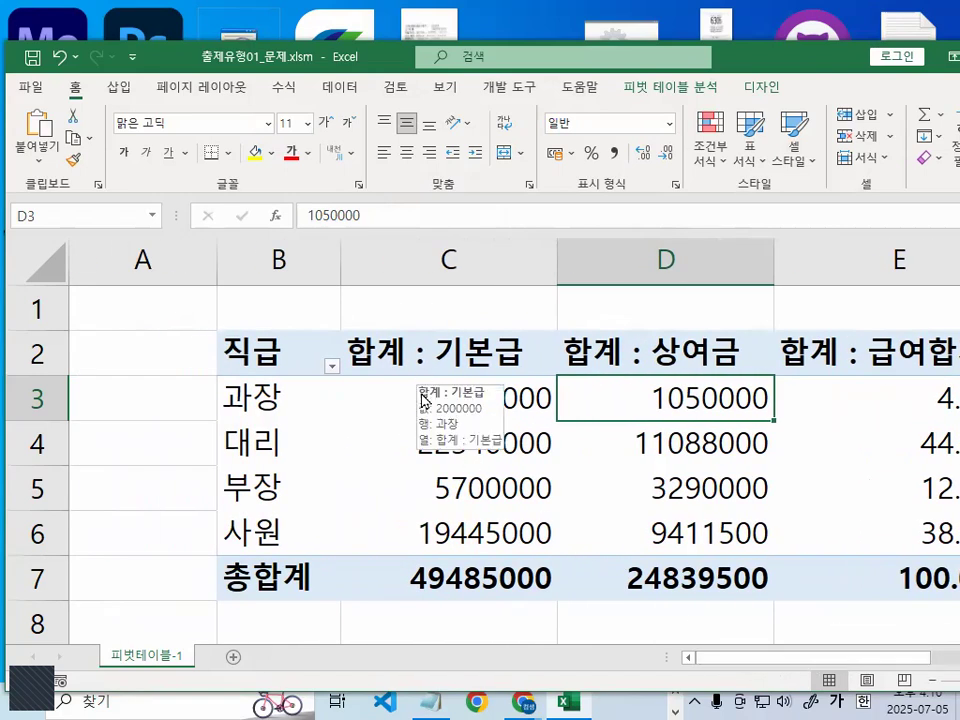
left_click_drag(440, 395, 686, 590)
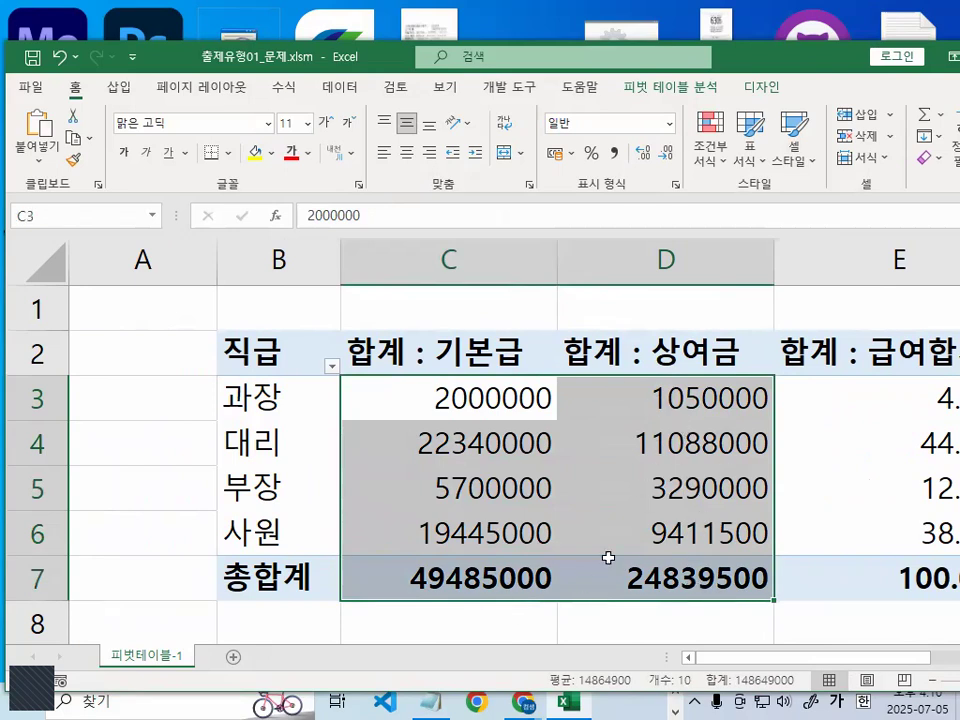
- Switch to the Notepad class notes and insert blank lines below the #,##0, 입력함 instruction, above the <피벗테이블> section
left_click(428, 699)
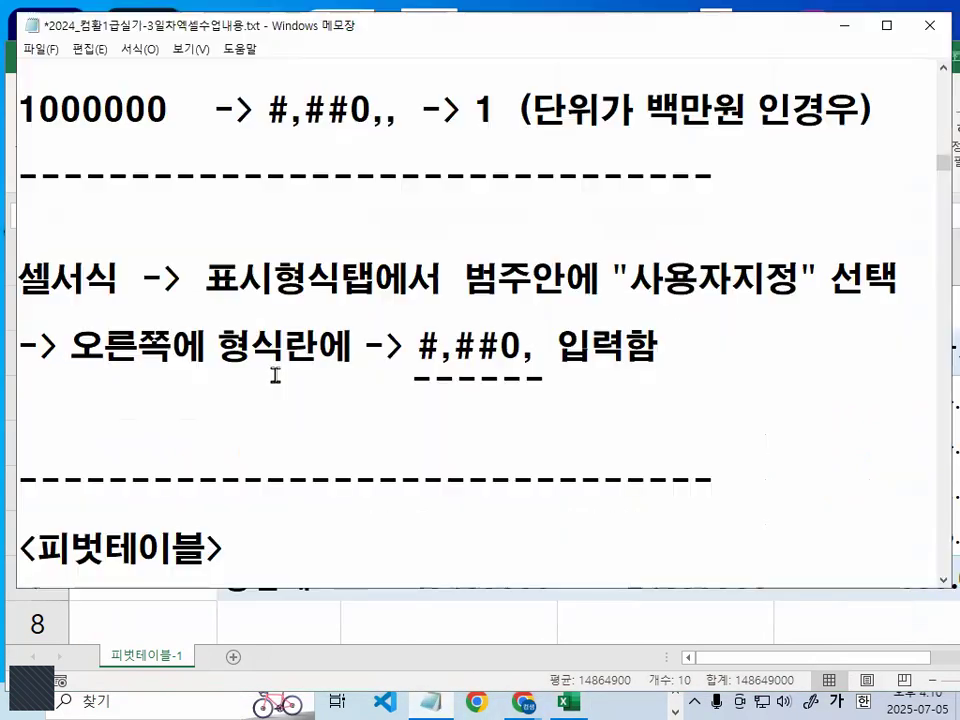
scroll(284, 406, "down", 2)
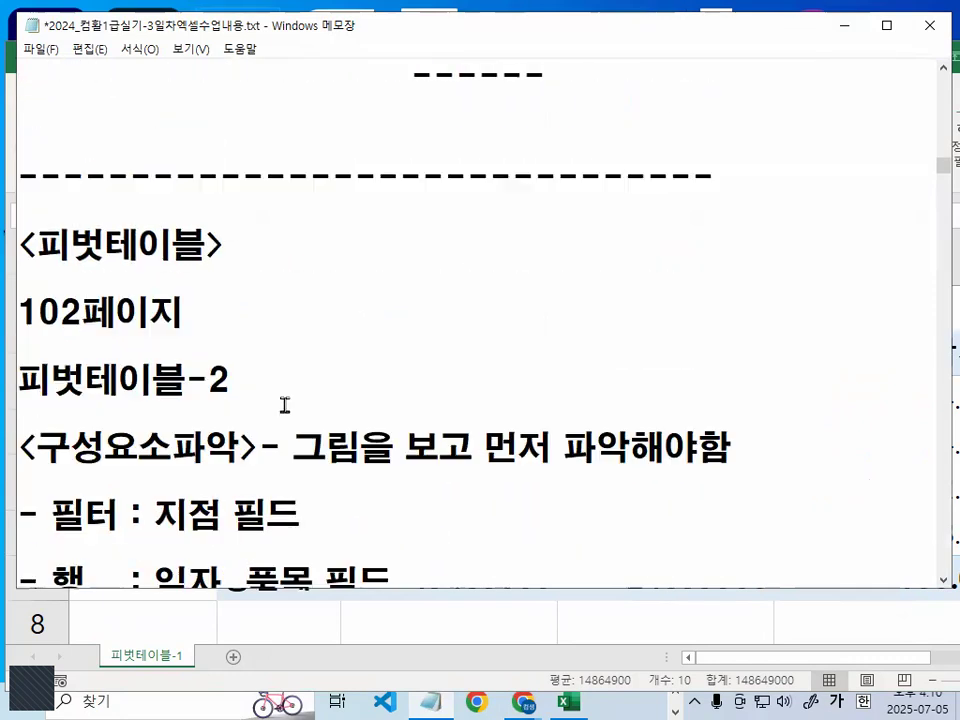
scroll(284, 403, "down", 1)
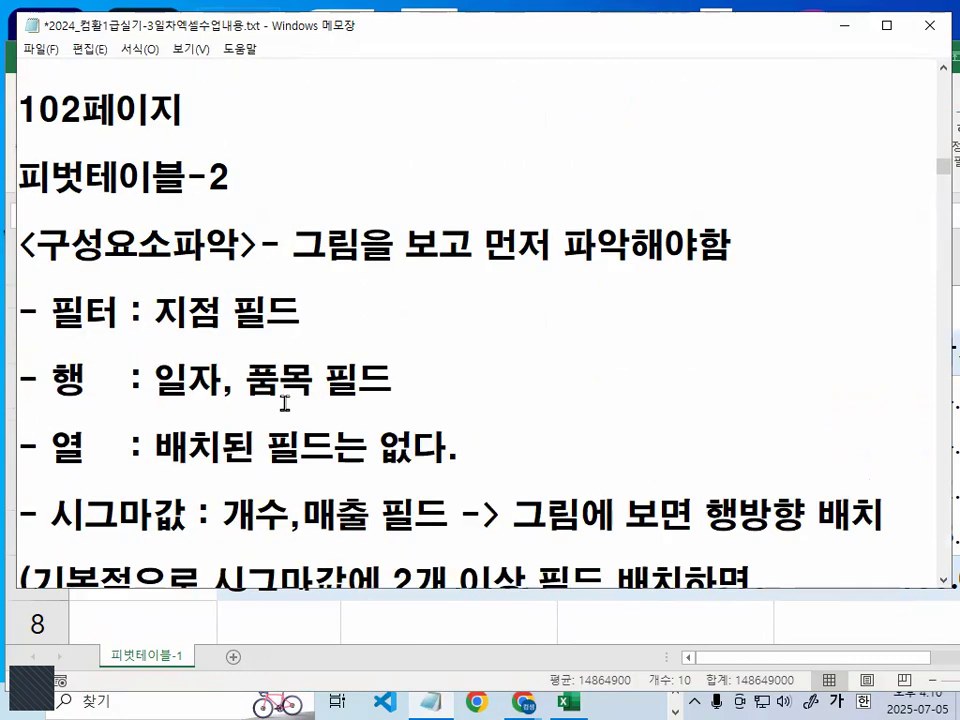
scroll(284, 403, "down", 5)
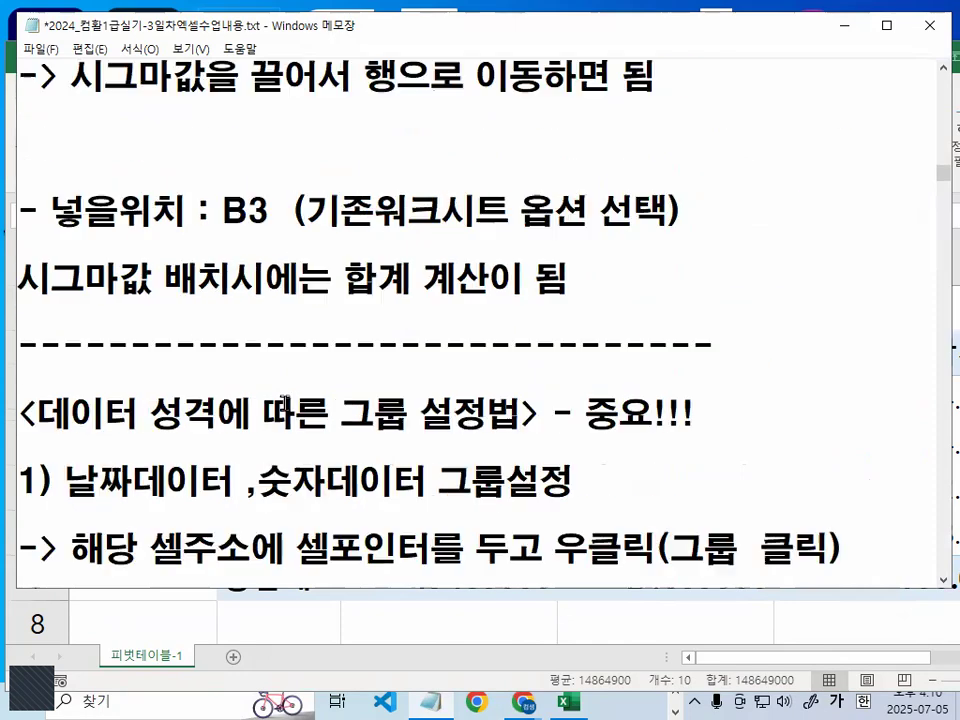
scroll(284, 403, "down", 1)
scroll(282, 403, "up", 6)
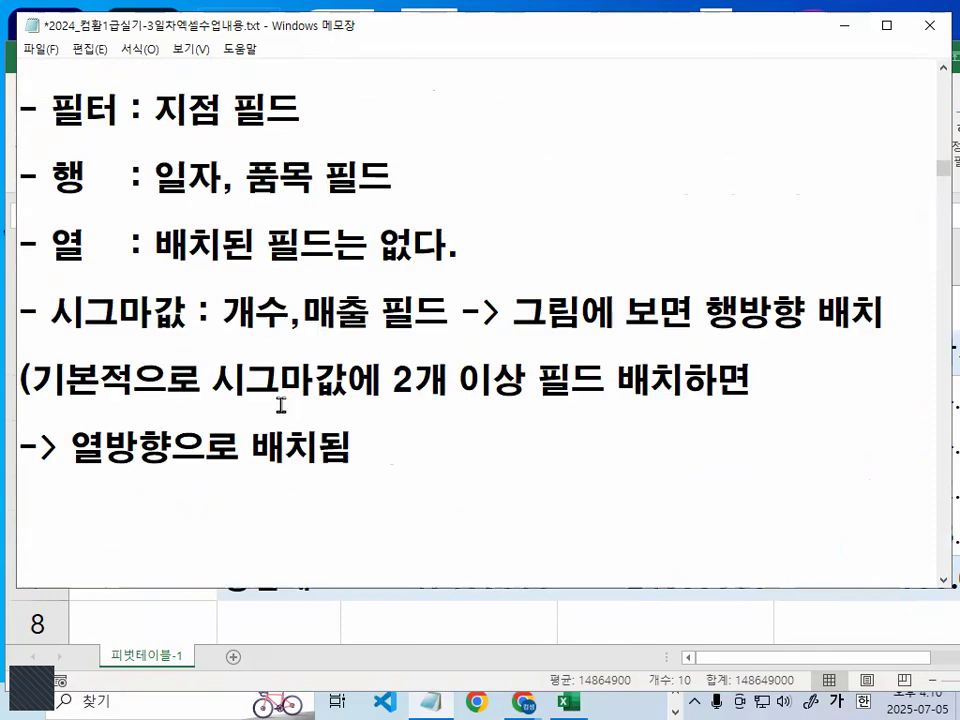
scroll(276, 405, "up", 2)
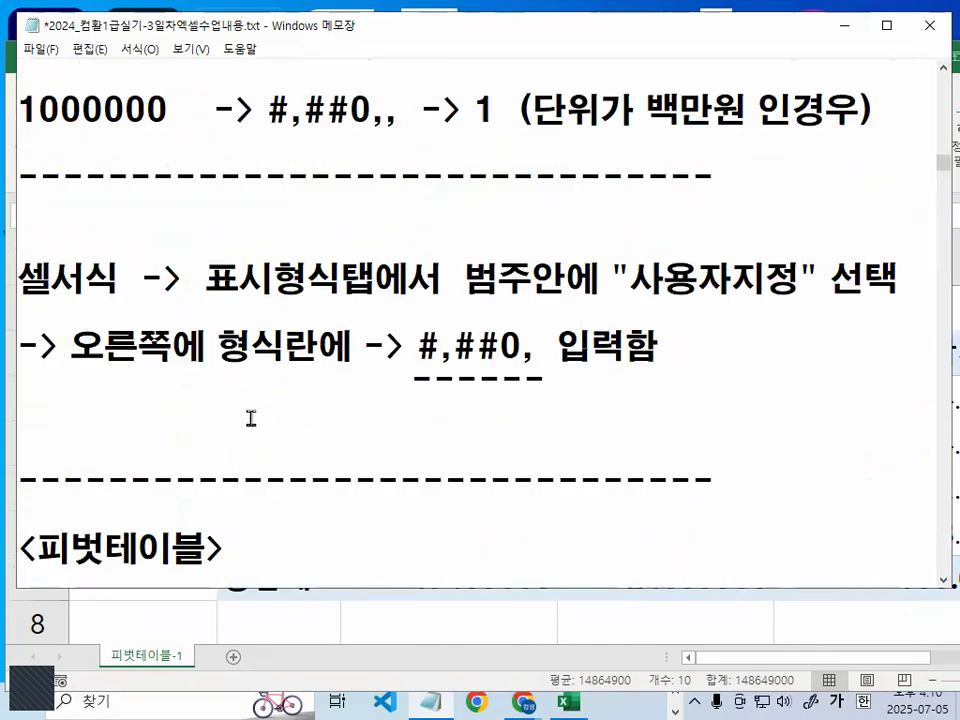
key("Return")
key("Return")
key("Return")
key("Up")
key("Up")
- Write the note line "피벗테이블 작업에서는 모든서식의 단축키 : ctrl + 1" below the #,##0, instruction
type("피버")
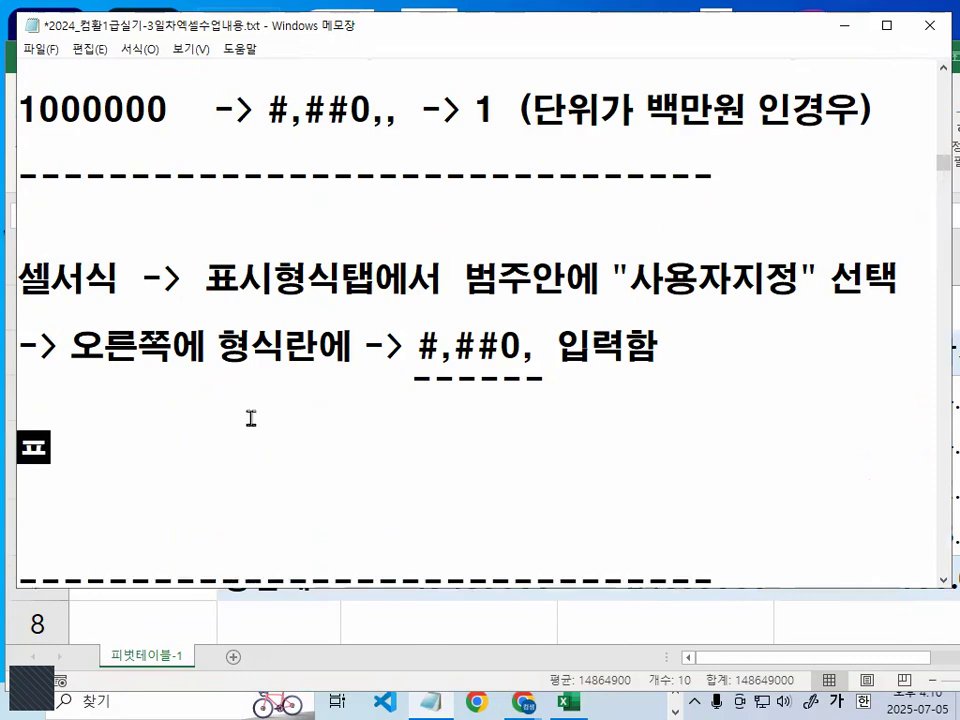
type("ㅅ테이ㅂ")
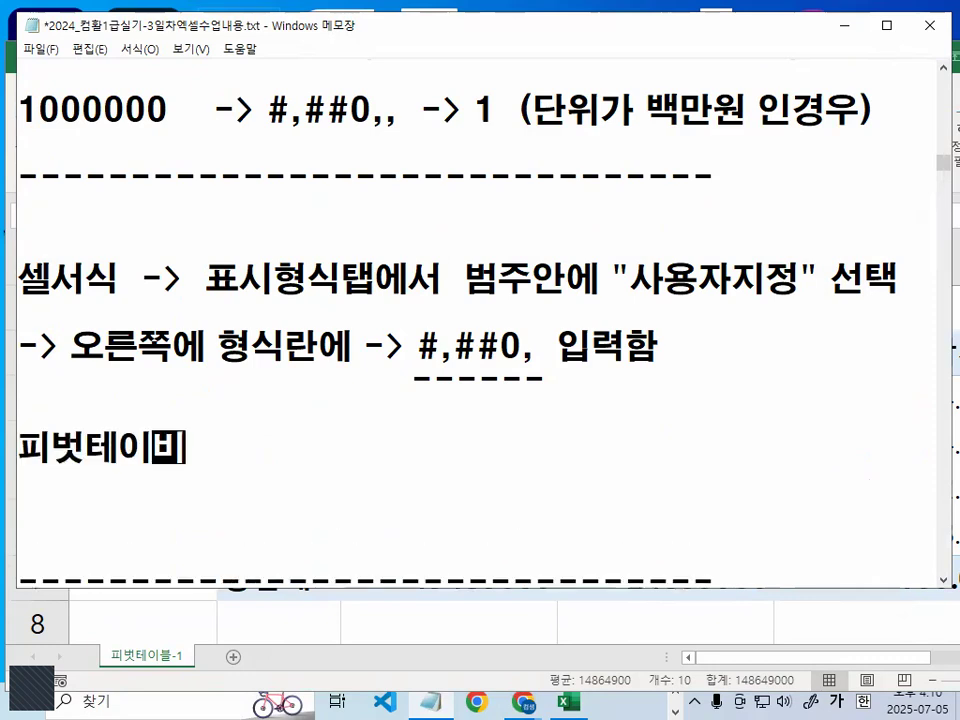
type("ㅡㄹ 작업에서는 ")
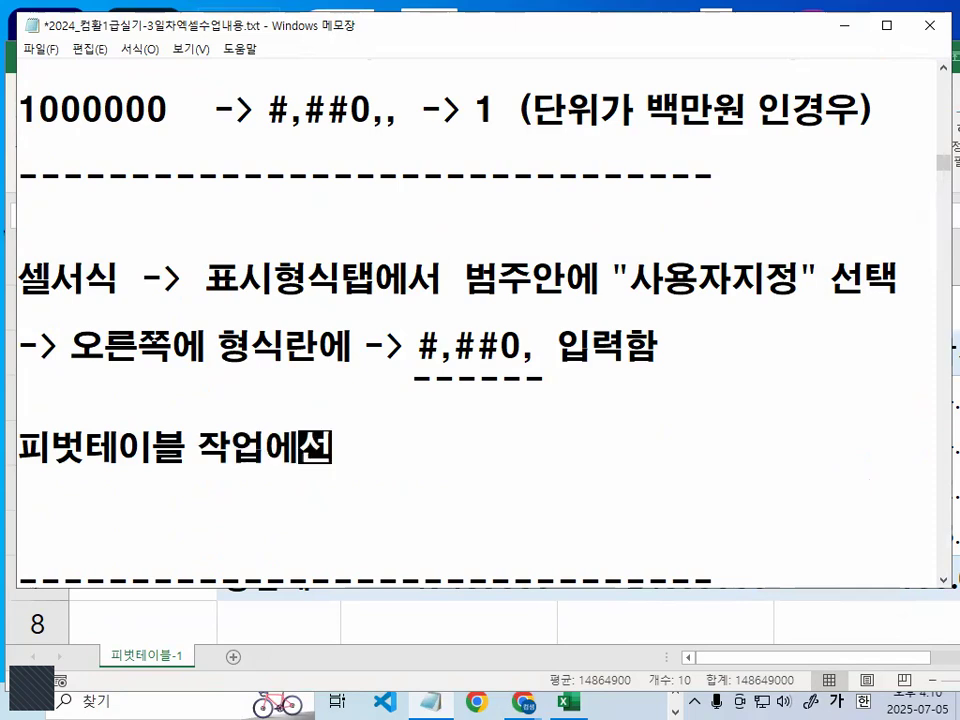
type("모ㄷ")
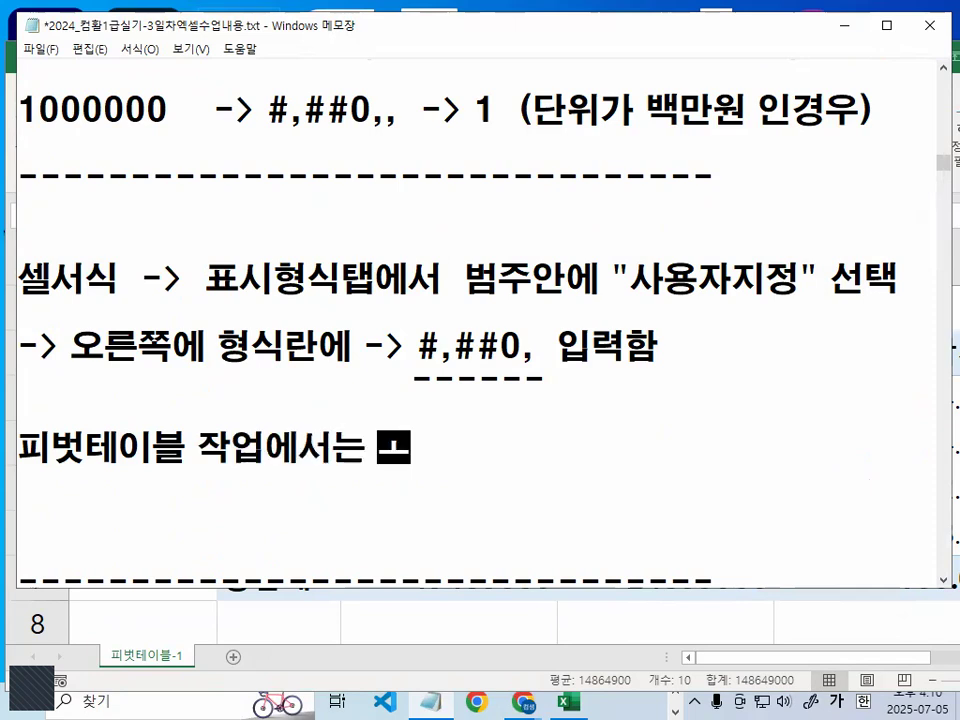
type("ㅡㄴ서식의 단축")
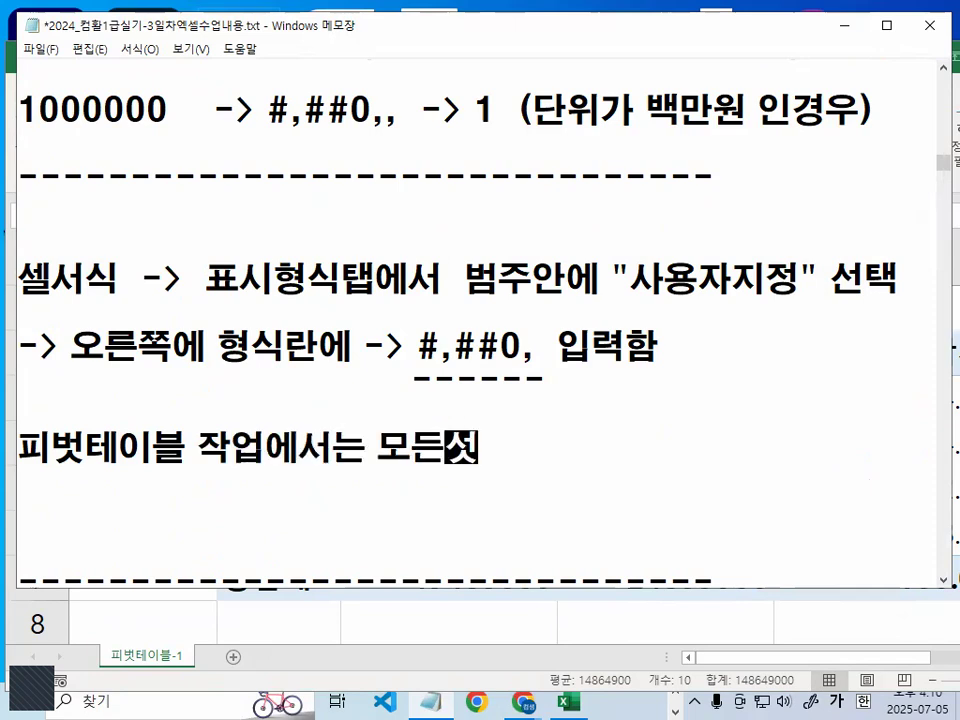
type("키 :")
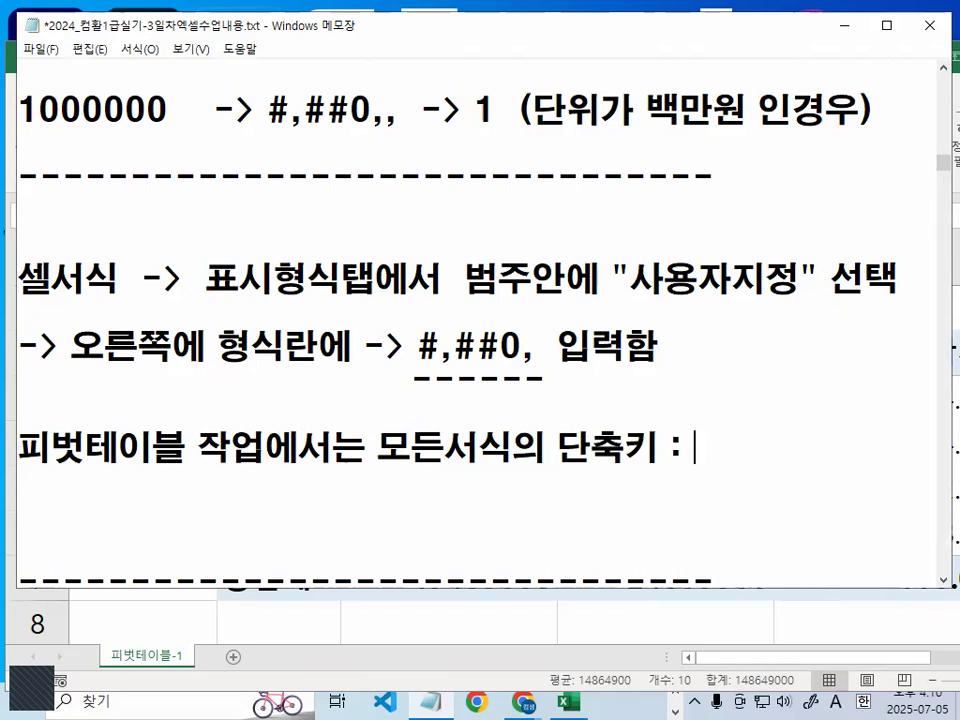
type("ctrl + 1")
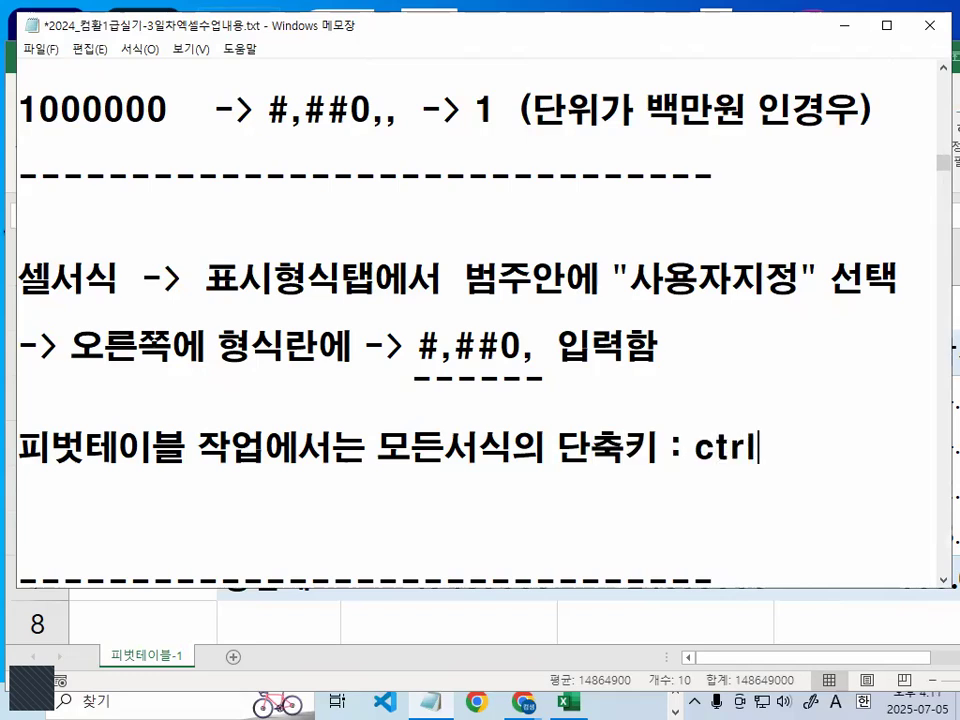
- Complete the note with the line "사용하지말자!!" followed by blank lines, and highlight the word 피벗테이블 in it
key("Return")
type("tkdyd")
key("BackSpace")
key("BackSpace")
key("BackSpace")
key("BackSpace")
key("BackSpace")
key("Hangul")
type("상료")
key("BackSpace")
key("BackSpace")
type("사용하지 ")
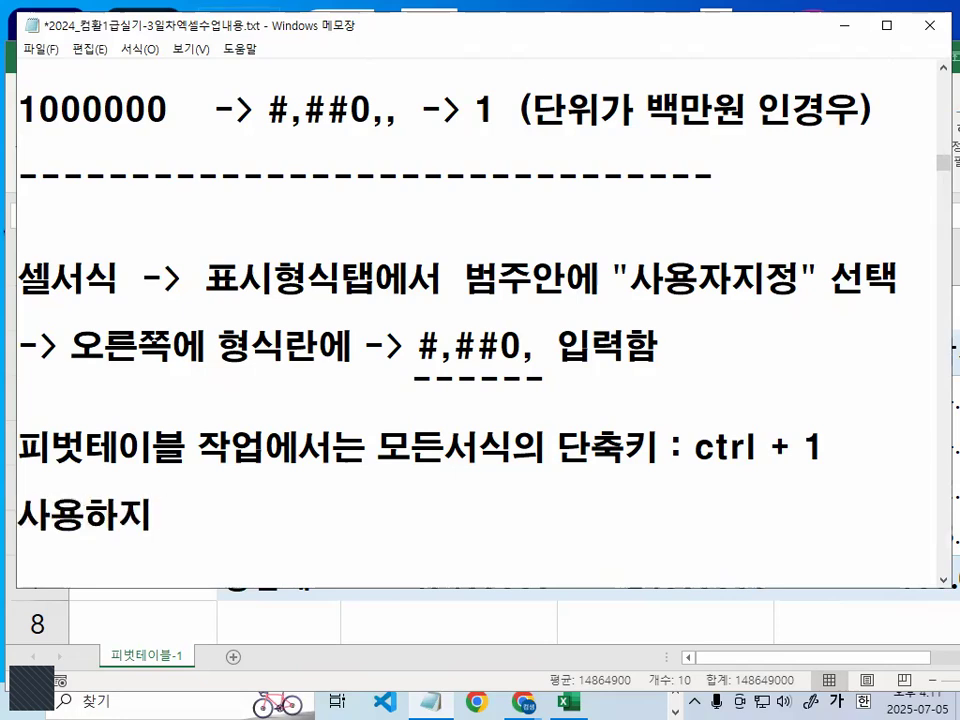
type("말자!!")
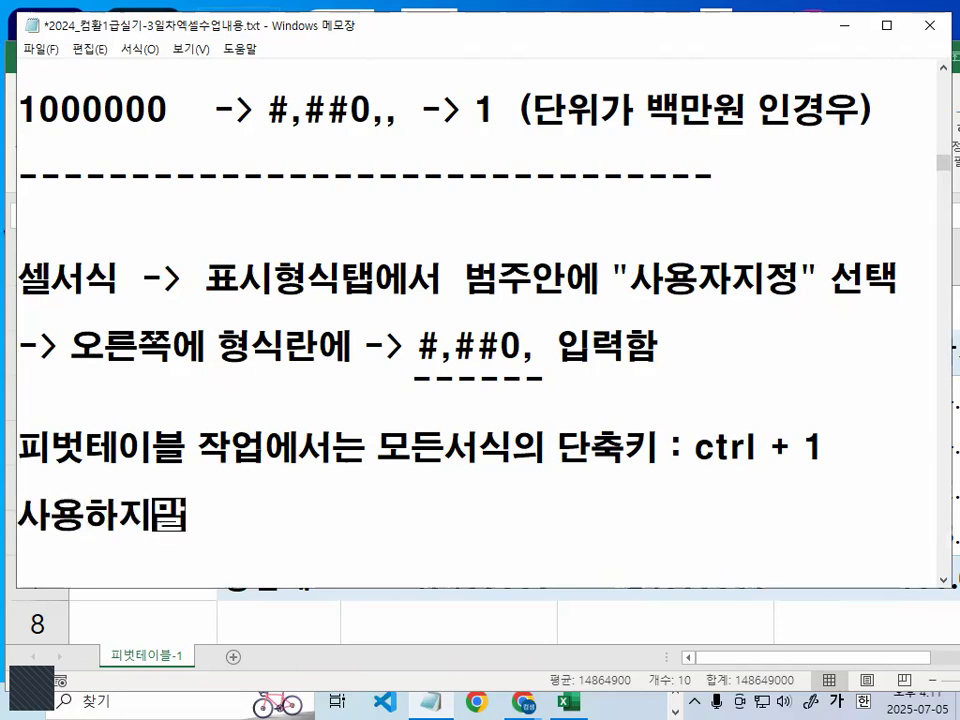
key("Return")
key("Return")
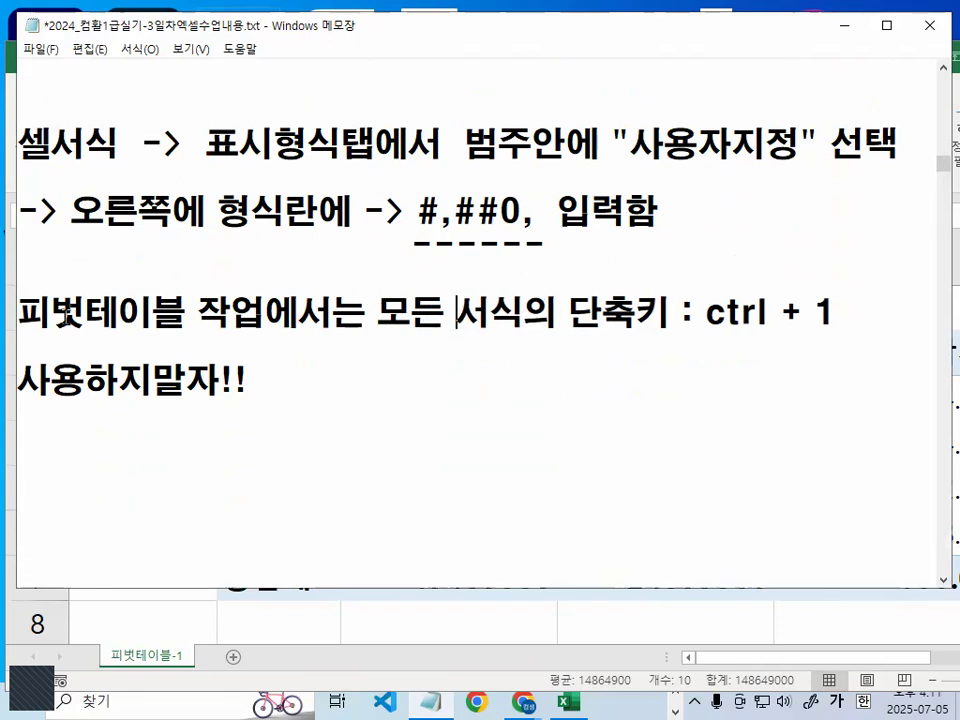
left_click_drag(17, 314, 186, 314)
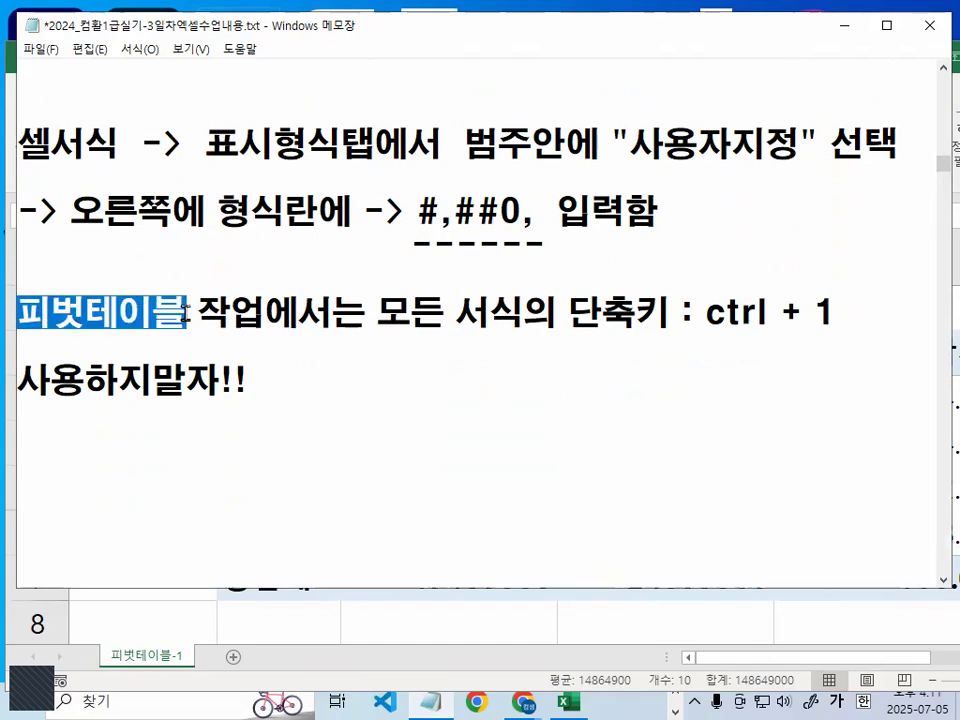
left_click(377, 360)
- Switch to Excel, open the 셀 서식 dialog for C3:D7, mark 표시 형식 and 사용자 지정 in red, and cancel the dialog
left_click(435, 620)
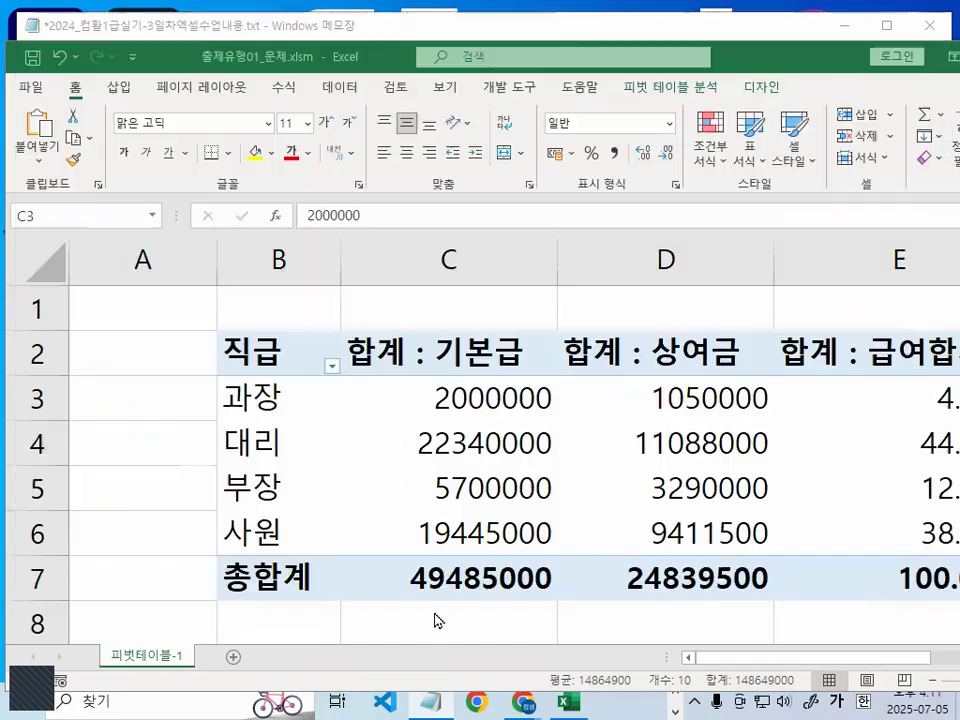
left_click_drag(428, 396, 707, 584)
key("ctrl+1")
mouse_move(339, 67)
left_mouse_down()
mouse_move(356, 119)
mouse_move(248, 41)
mouse_move(422, 258)
left_mouse_up()
key("ctrl+1")
mouse_move(391, 577)
left_mouse_down()
mouse_move(290, 634)
mouse_move(348, 556)
left_mouse_up()
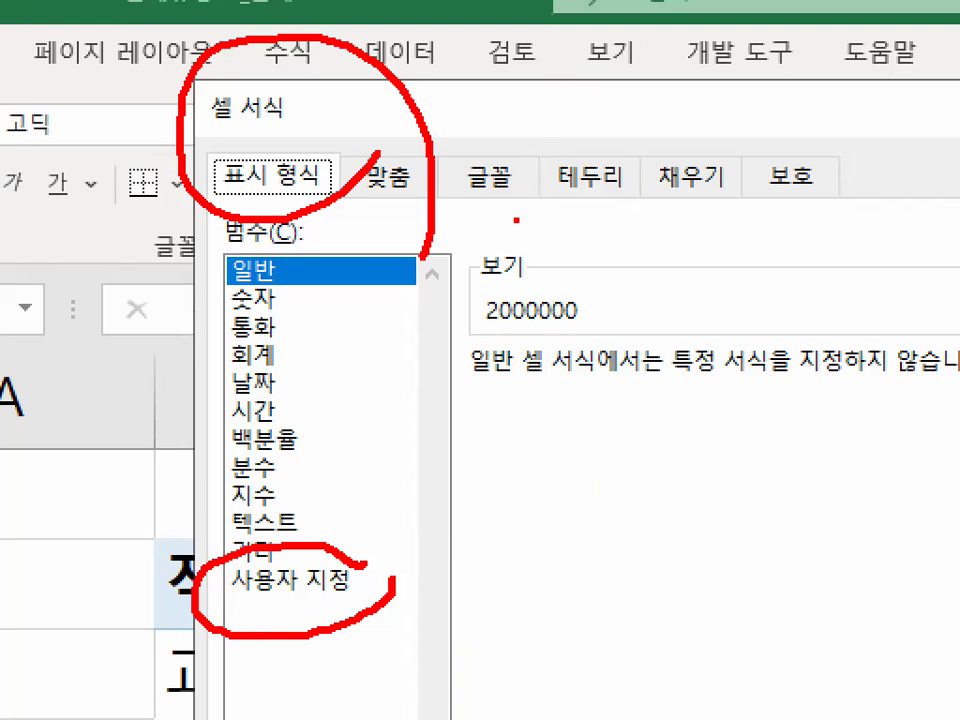
key("Escape")
left_click(690, 600)
key("ctrl+1")
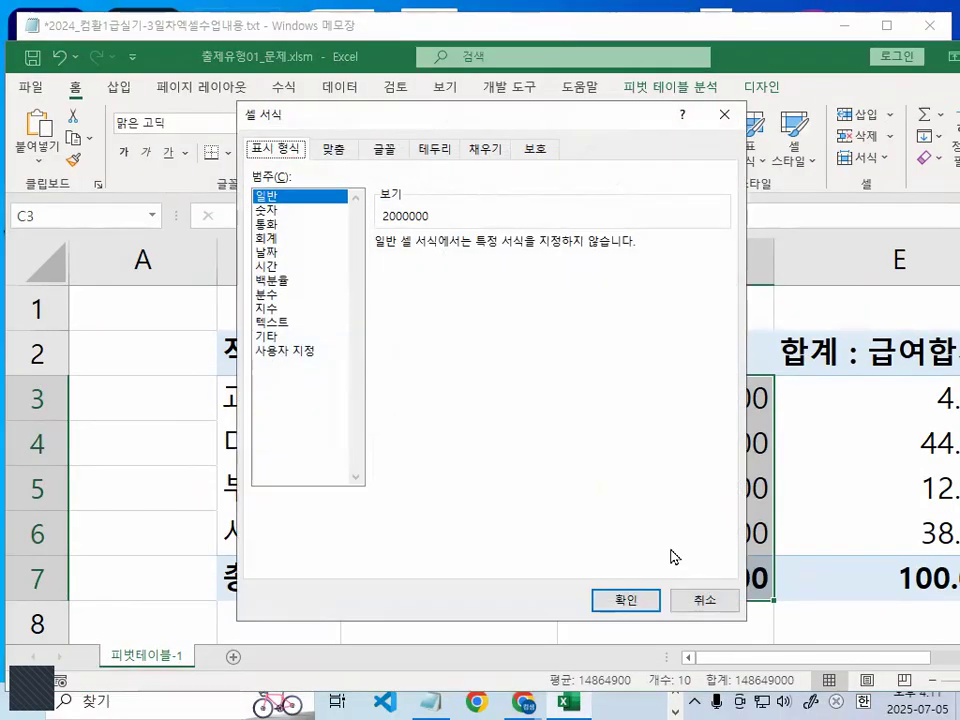
left_click(722, 603)
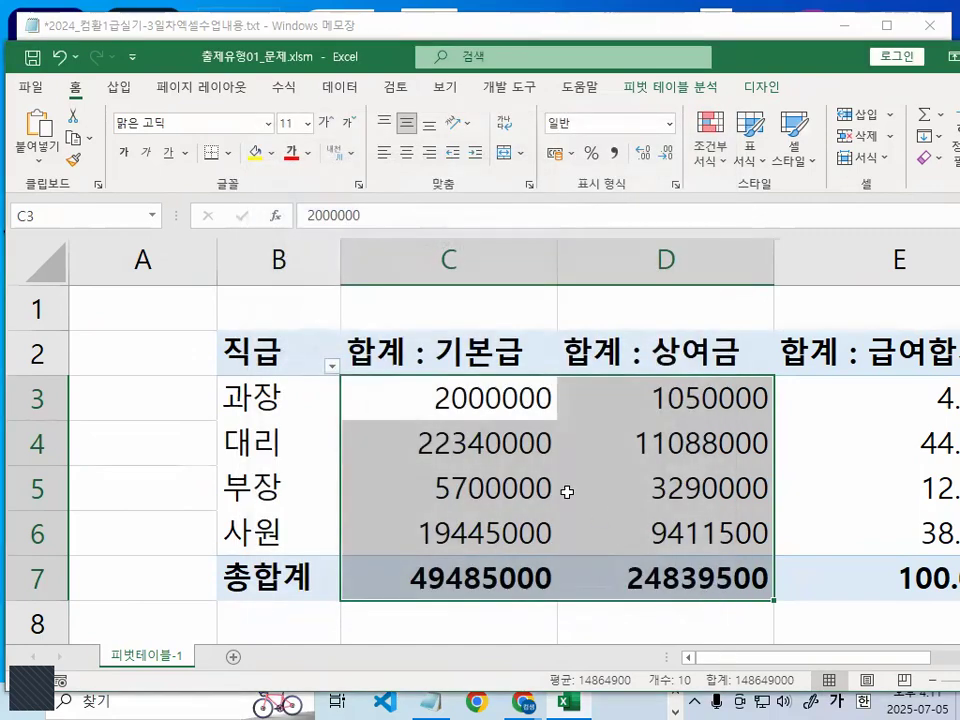
- Mark the selected 기본급 values and the 셀 서식 command offered for them in red, and clear the marks
key("ctrl+1")
left_click(475, 439)
left_click_drag(480, 347, 558, 243)
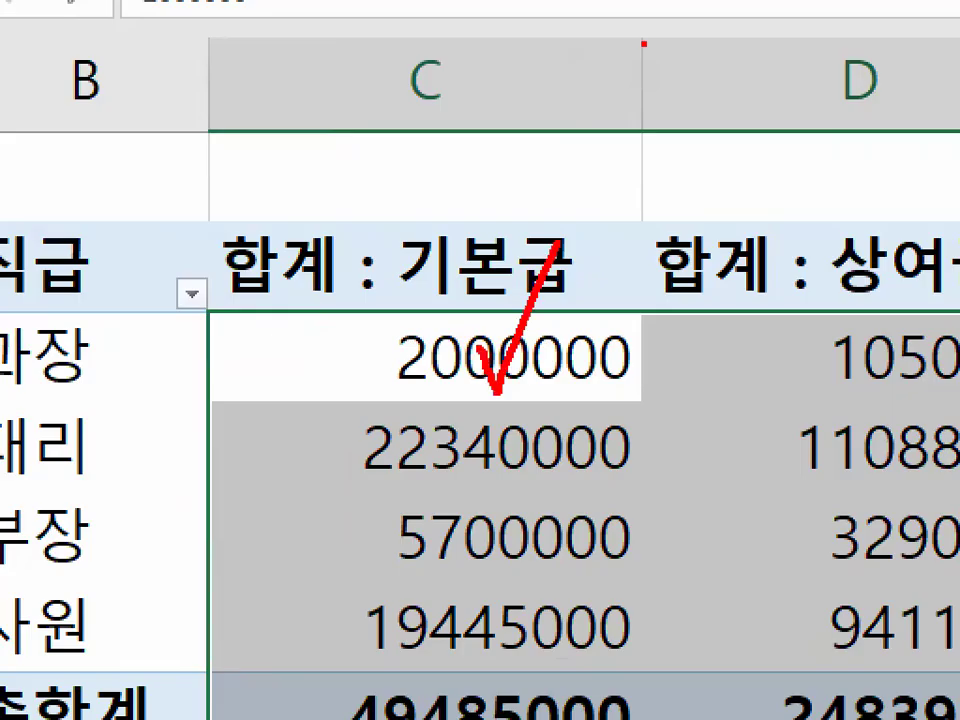
key("Escape")
right_click(475, 447)
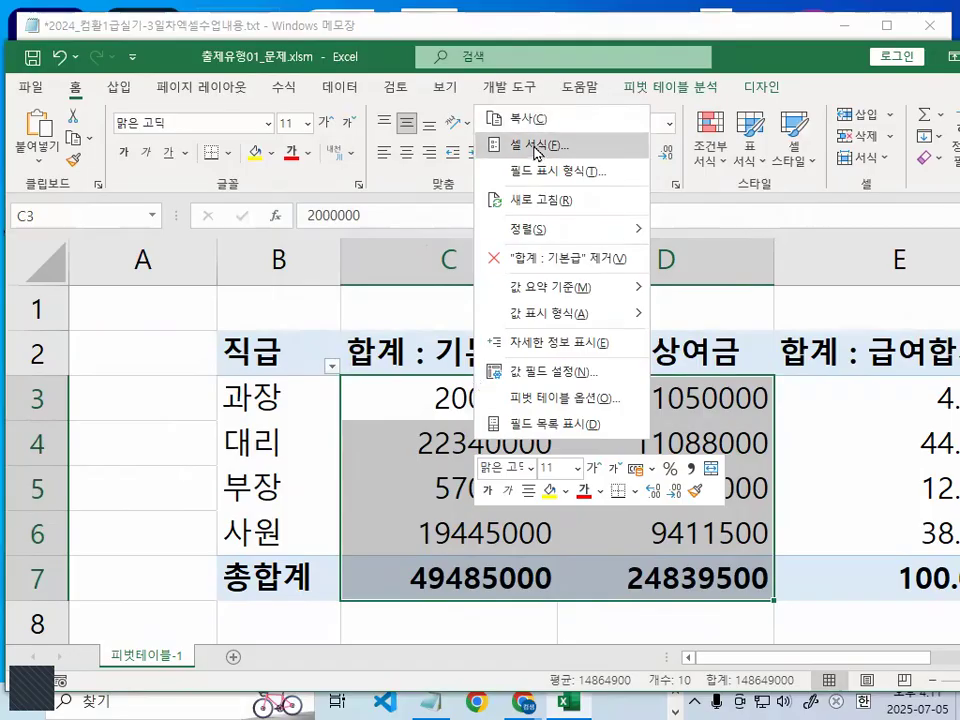
key("ctrl+1")
left_click(563, 133)
mouse_move(563, 133)
left_mouse_down()
mouse_move(531, 150)
mouse_move(573, 138)
mouse_move(571, 150)
left_mouse_up()
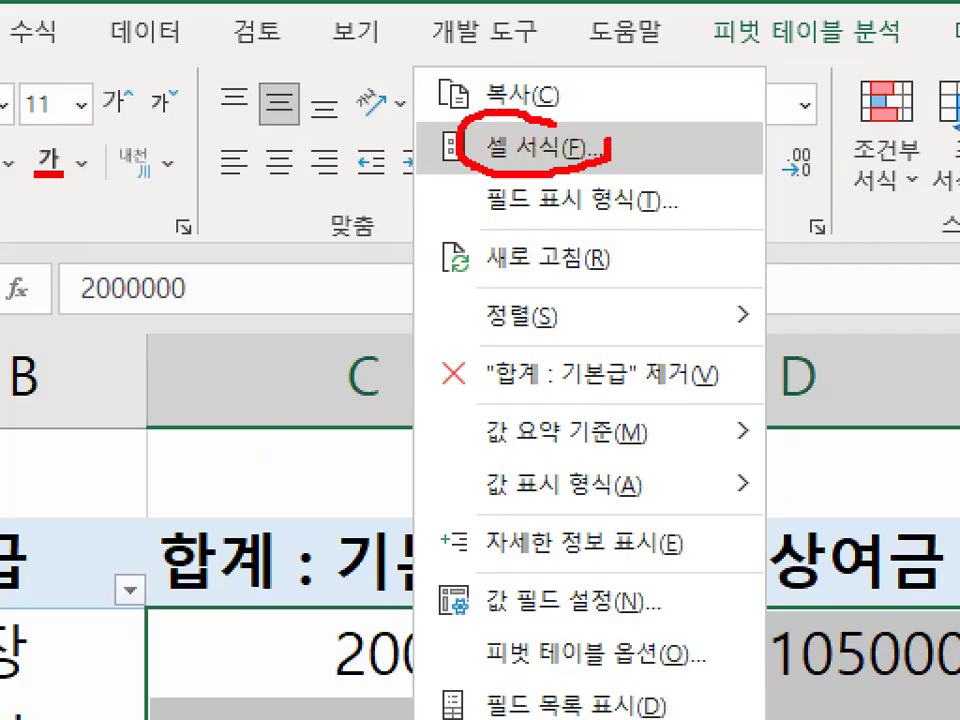
key("Escape")
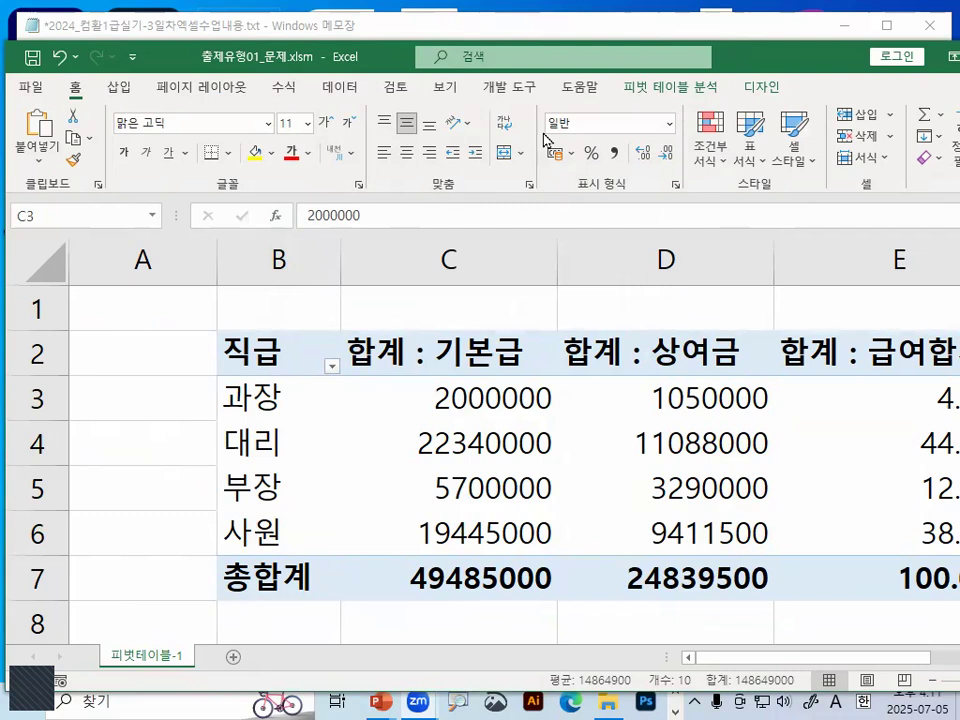
- Apply the custom (사용자 지정) number format #,##0, to the 기본급 and 상여금 values and grand totals in C3:D7
left_click(543, 378)
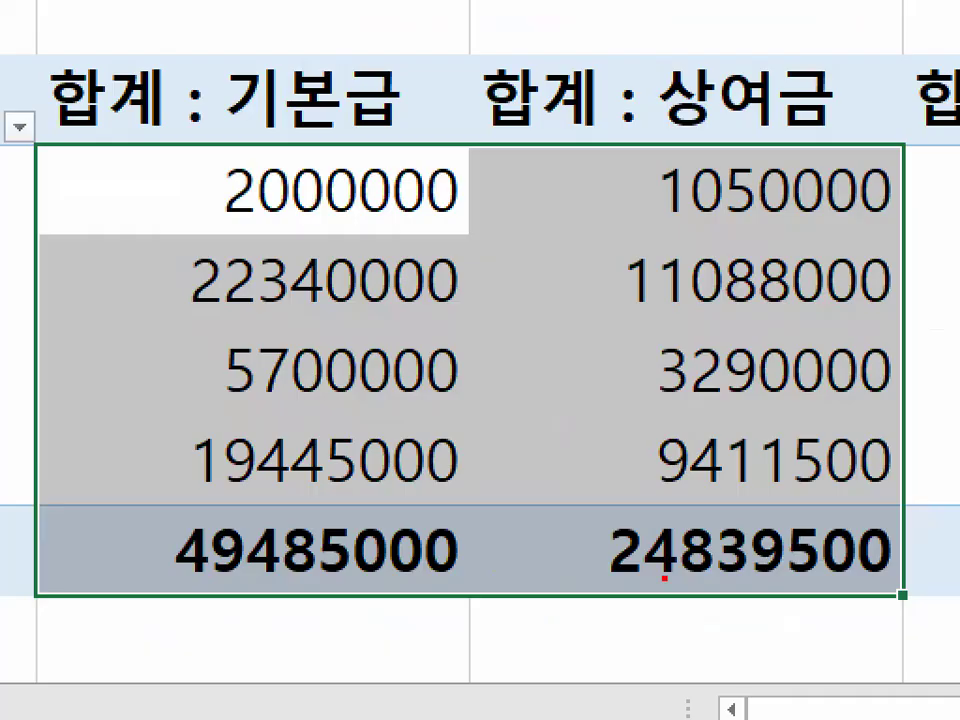
mouse_move(751, 578)
left_mouse_down()
mouse_move(700, 603)
mouse_move(520, 410)
mouse_move(770, 498)
left_mouse_up()
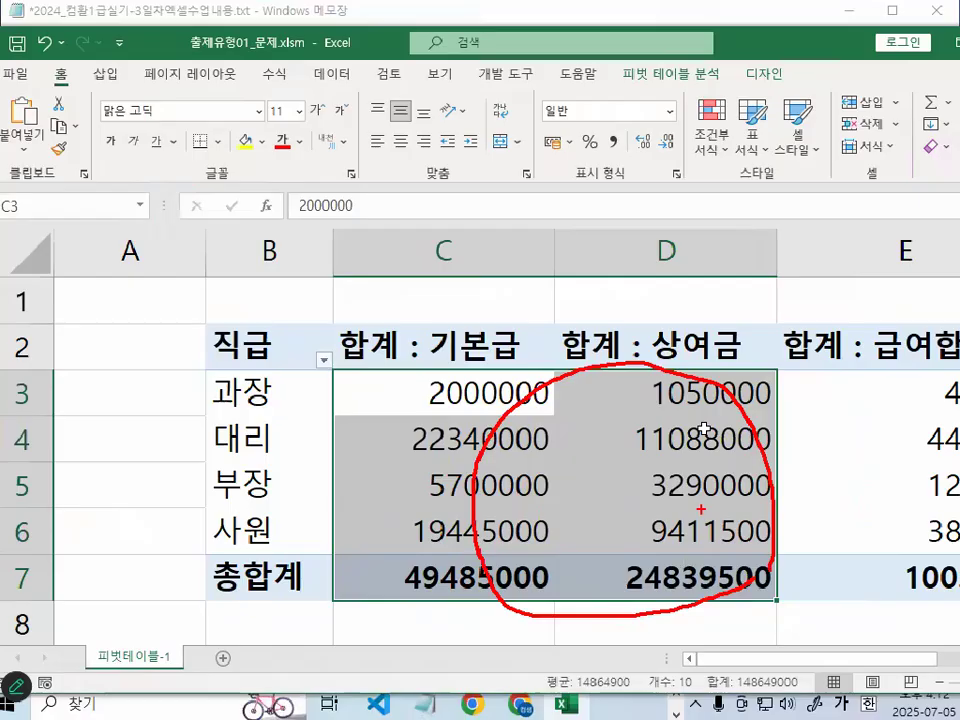
right_click(672, 195)
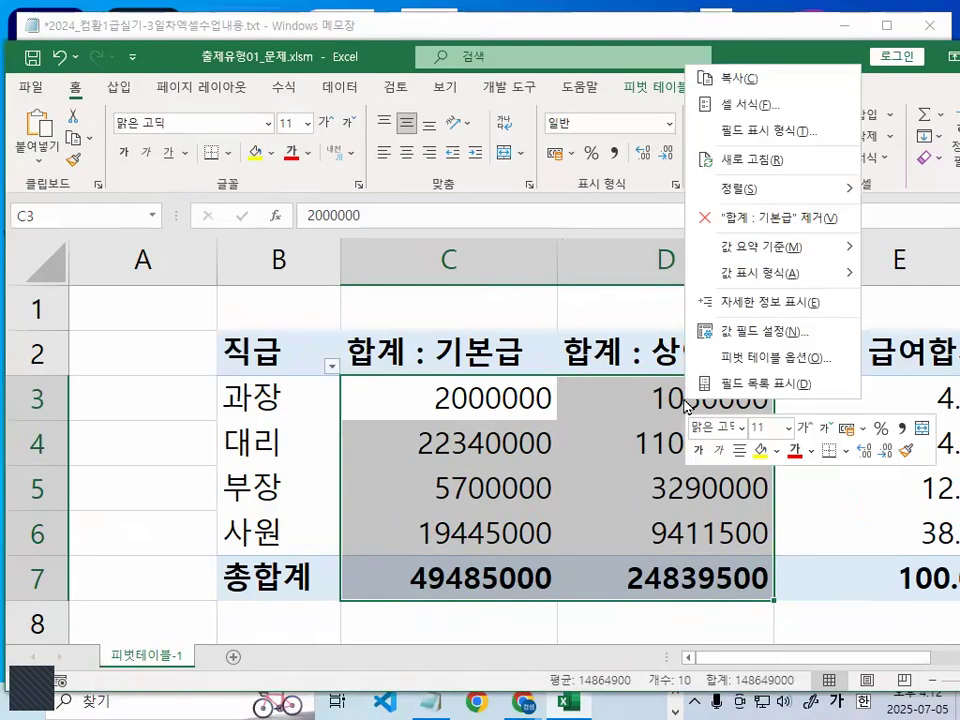
left_click(761, 105)
left_click_drag(690, 18, 241, 105)
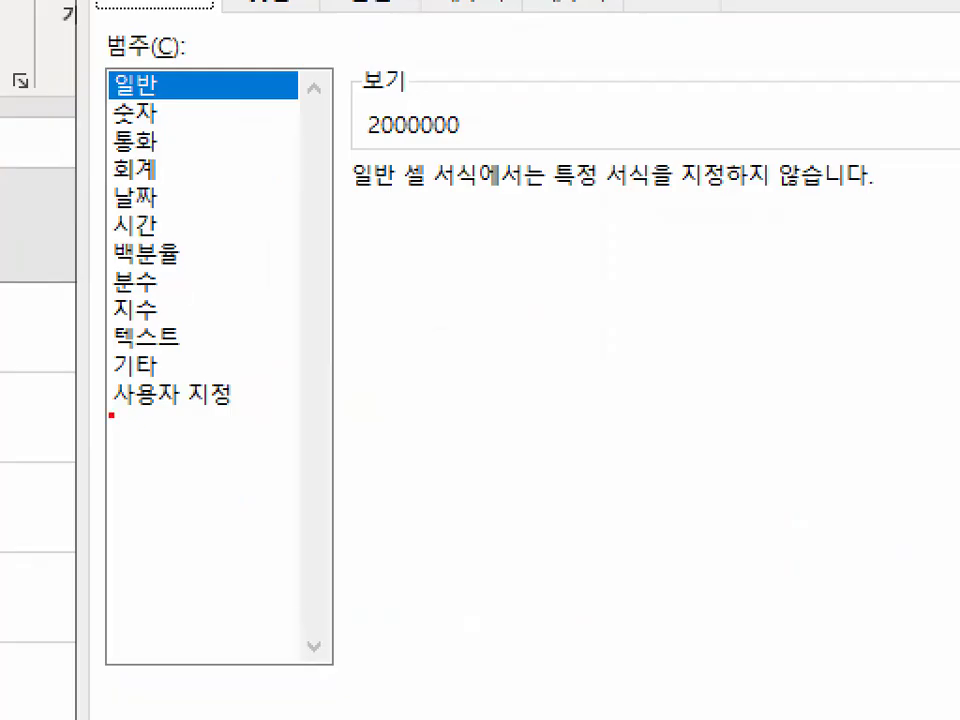
left_click_drag(111, 415, 252, 413)
left_click(185, 342)
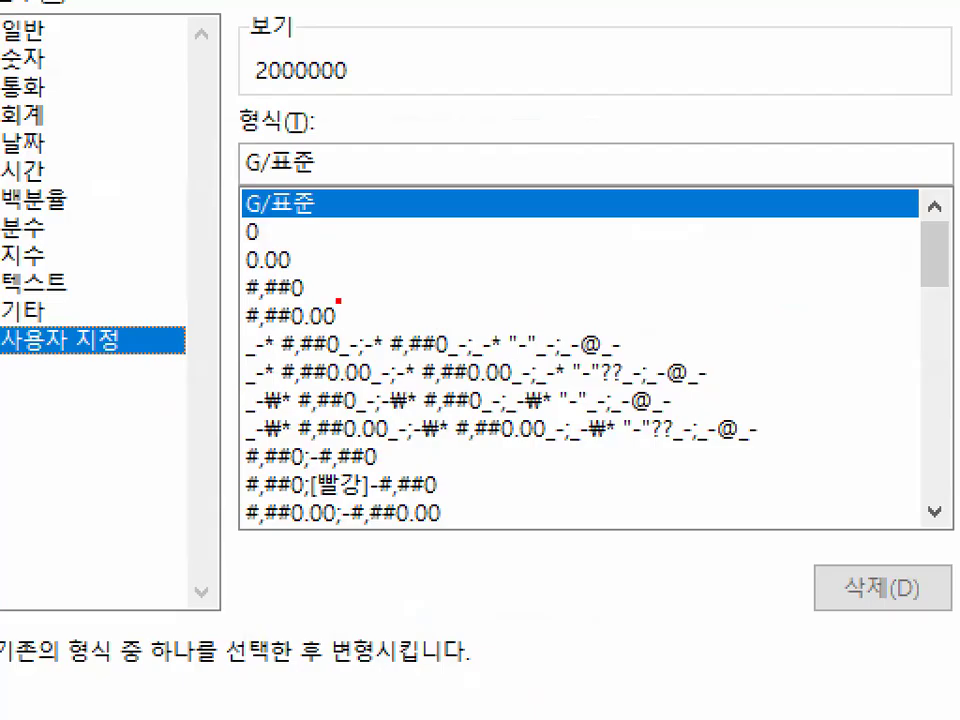
mouse_move(338, 300)
left_mouse_down()
mouse_move(216, 318)
mouse_move(318, 278)
mouse_move(322, 302)
mouse_move(344, 298)
left_mouse_up()
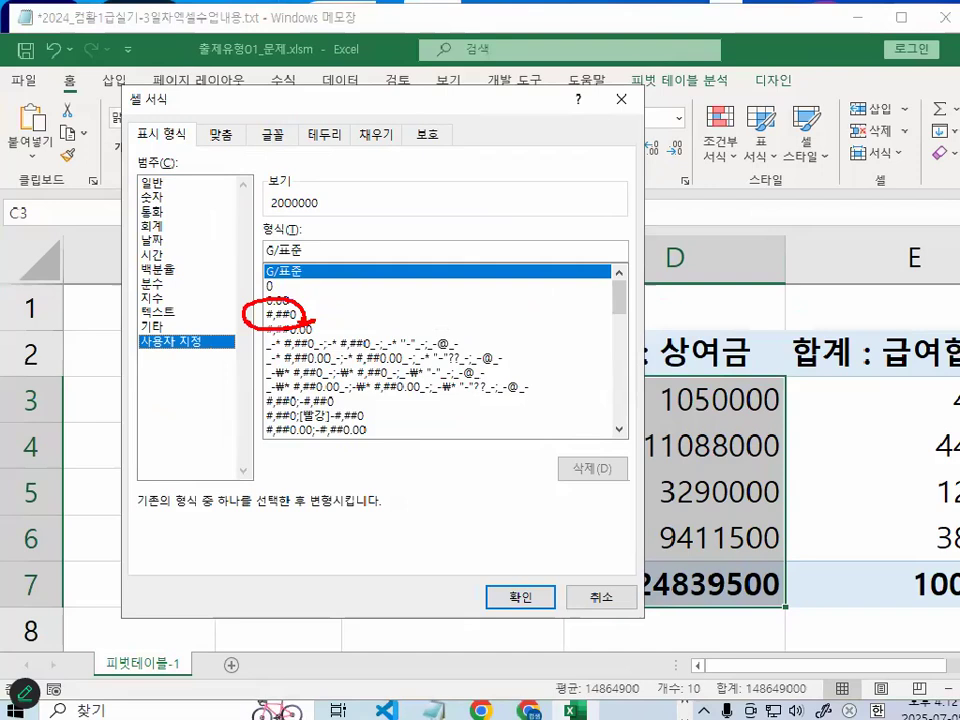
left_click(300, 314)
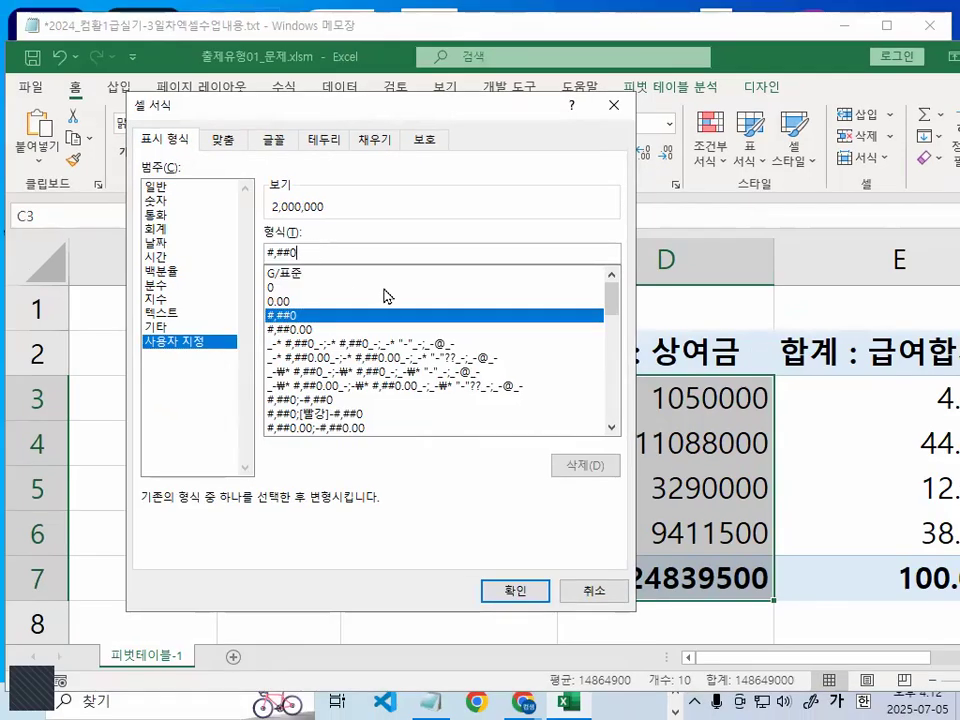
type(",")
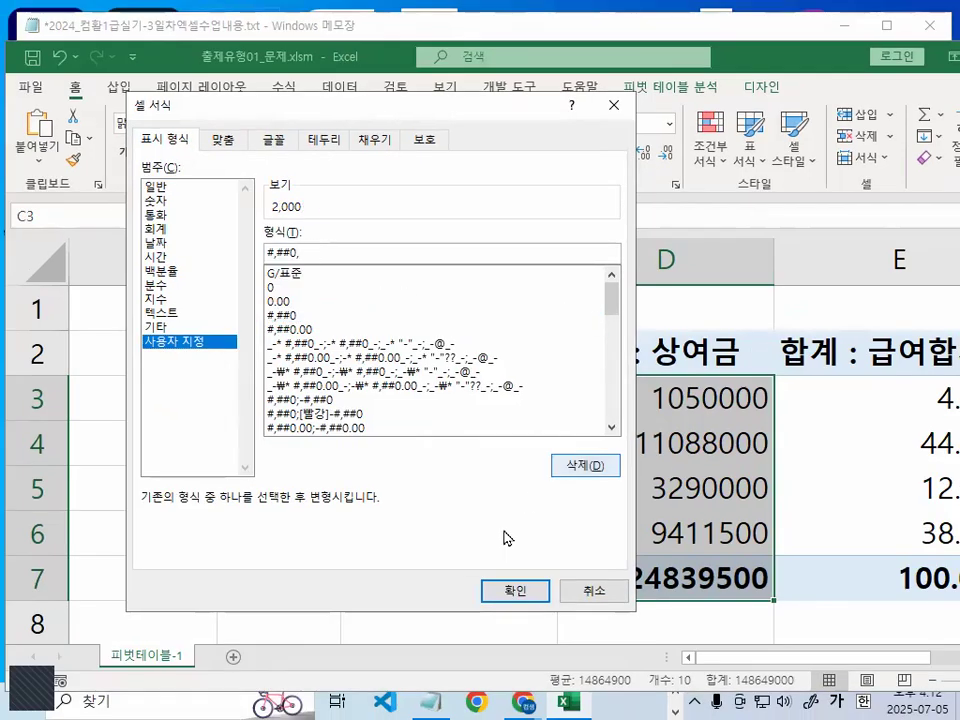
left_click(515, 591)
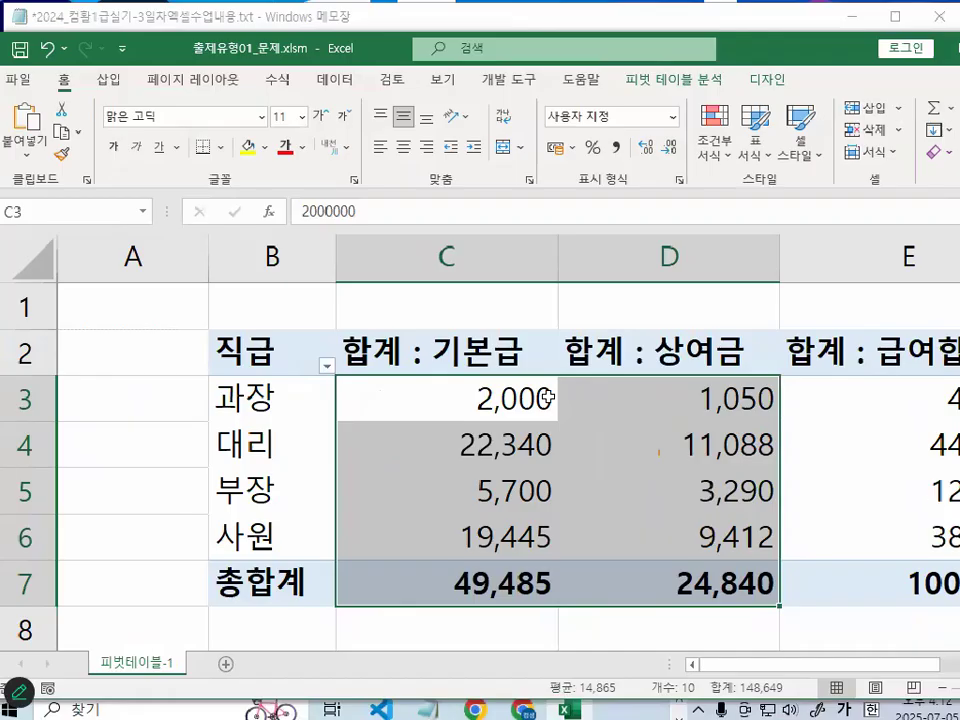
- Select cell E4 and circle the percentages of the 합계 : 급여합계 column in red
left_click(824, 455)
left_click_drag(921, 665, 936, 665)
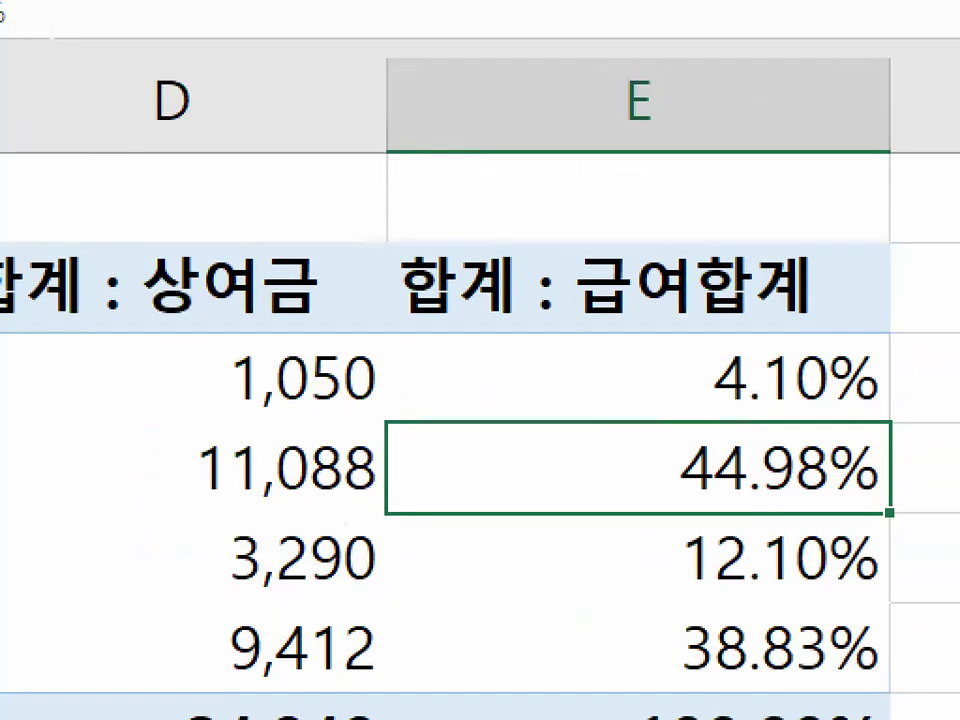
mouse_move(926, 545)
left_mouse_down()
mouse_move(739, 681)
mouse_move(767, 339)
mouse_move(947, 654)
left_mouse_up()
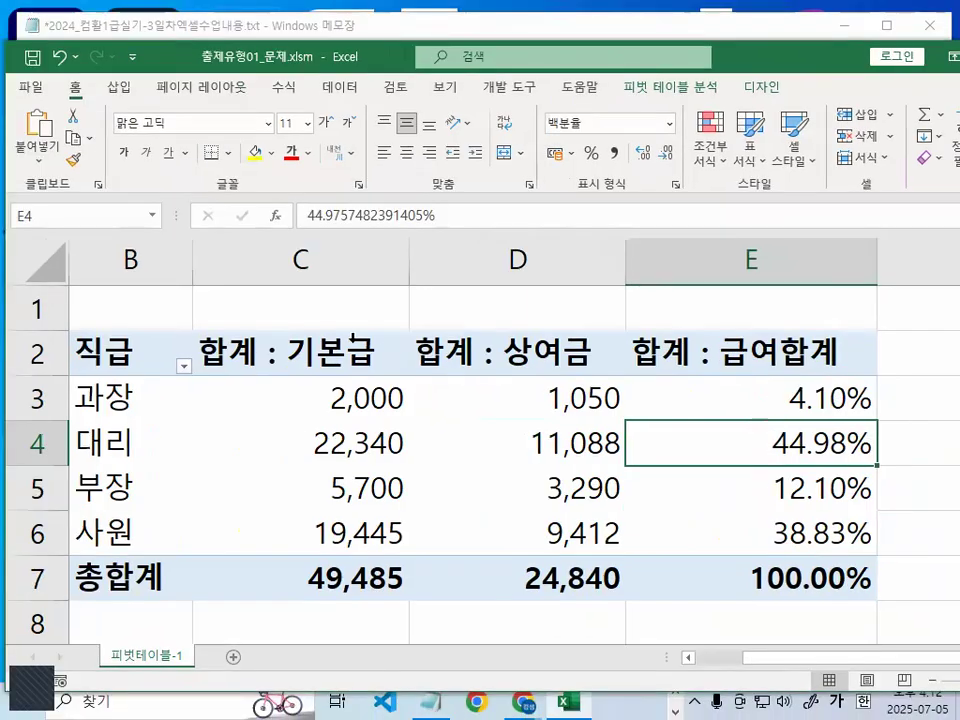
- Clear the red circle and review the 기본급 and 상여금 values in C3:D7 and the 합계 : 급여합계 percentages
left_click_drag(284, 350, 284, 582)
left_click(496, 399)
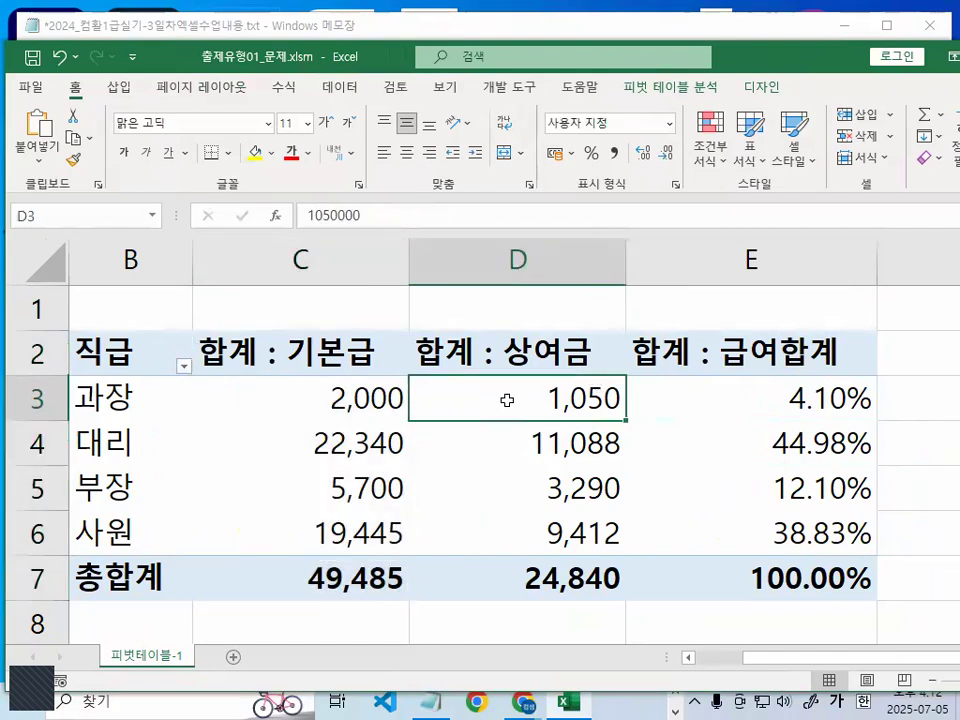
left_click_drag(352, 392, 585, 576)
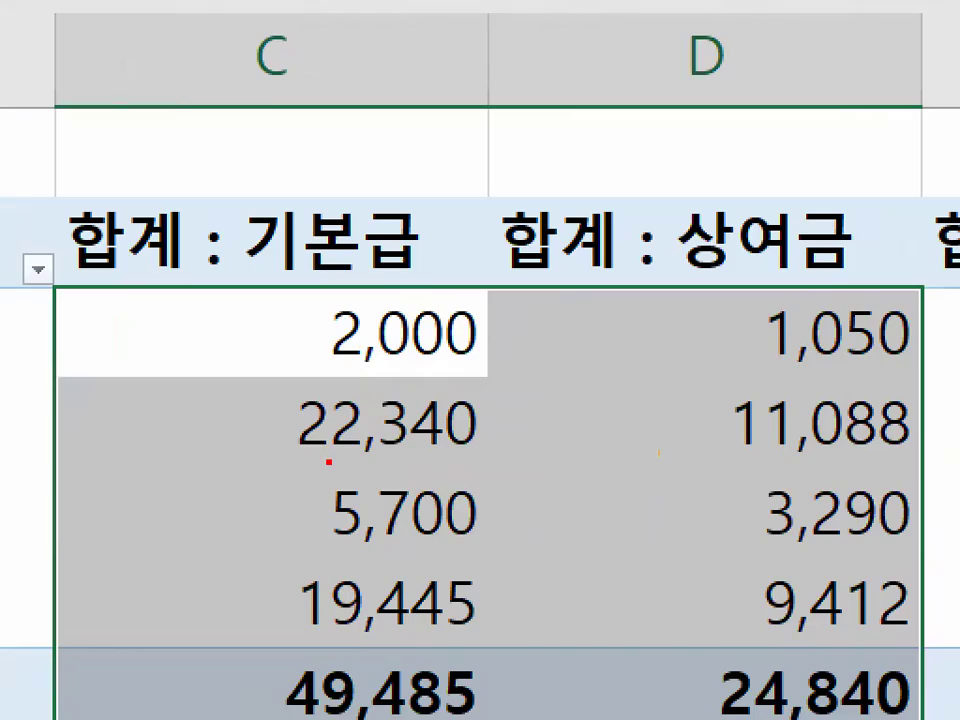
mouse_move(745, 552)
left_mouse_down()
mouse_move(744, 580)
mouse_move(800, 420)
mouse_move(834, 628)
left_mouse_up()
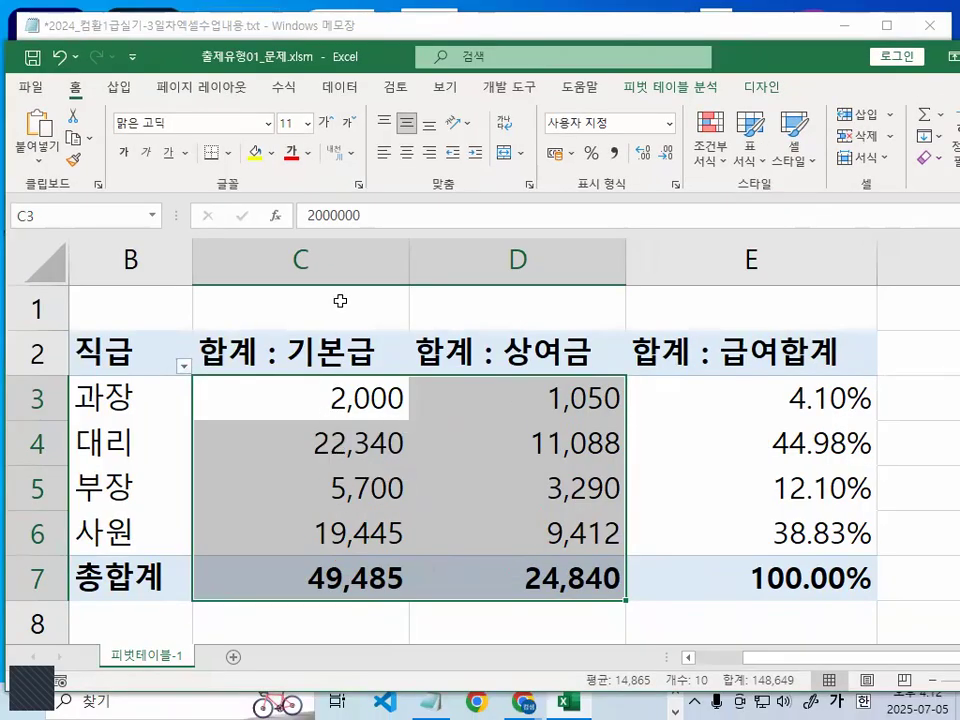
left_click(471, 441)
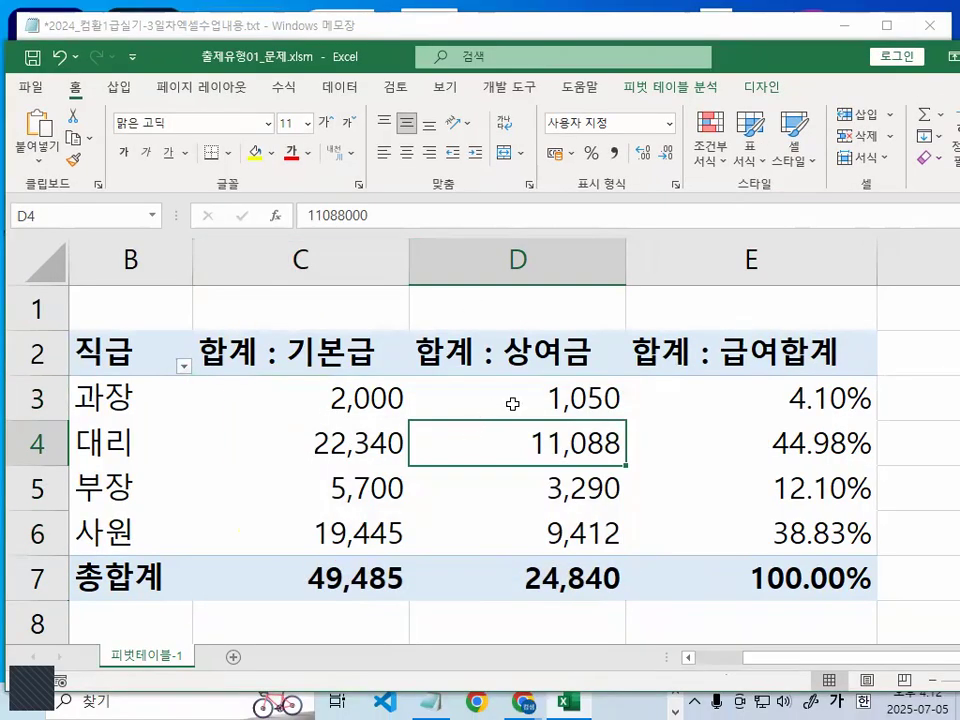
scroll(558, 404, "down", 1)
left_click(553, 384)
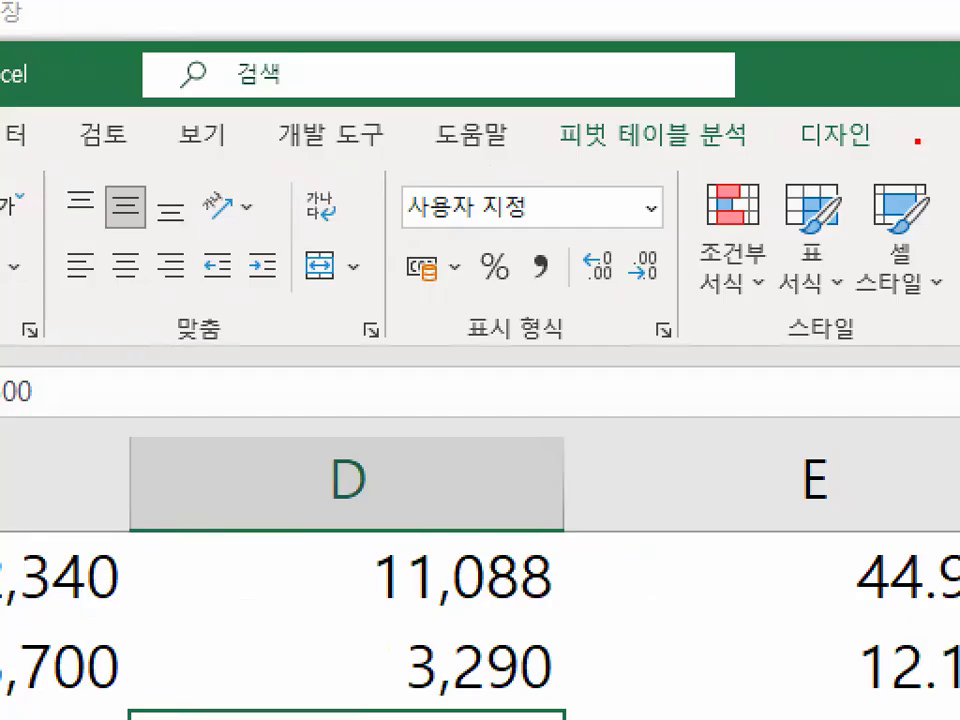
- Mark 디자인 in red, show the design options, mark 피벗 테이블 스타일 and its expand control, and open the full style gallery
mouse_move(917, 141)
left_mouse_down()
mouse_move(762, 165)
mouse_move(868, 88)
mouse_move(934, 140)
left_mouse_up()
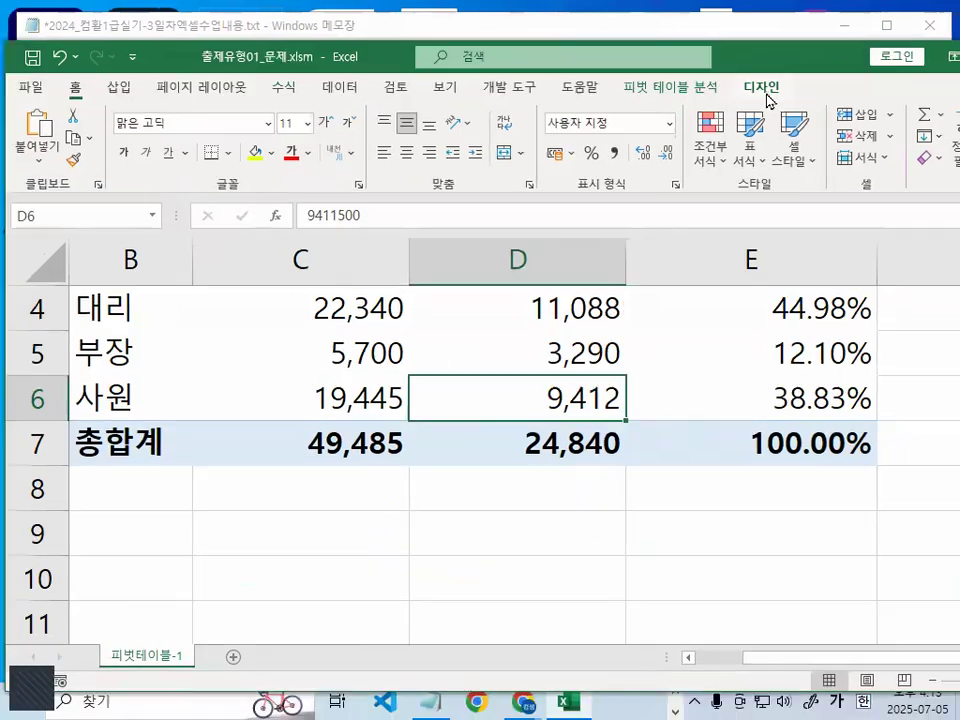
left_click(848, 140)
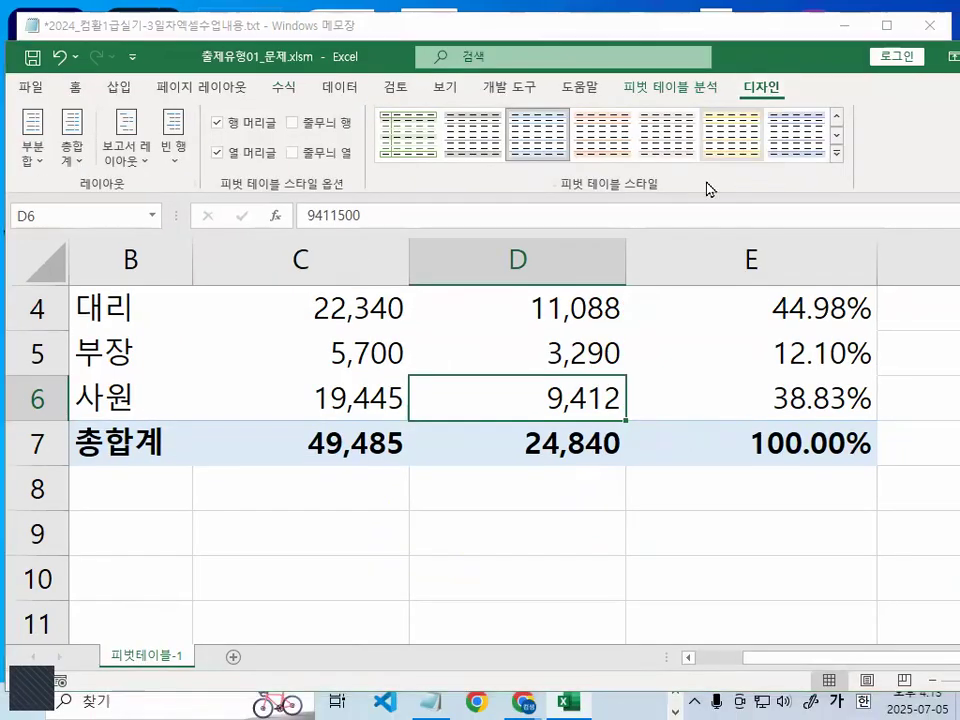
left_click_drag(548, 191, 676, 189)
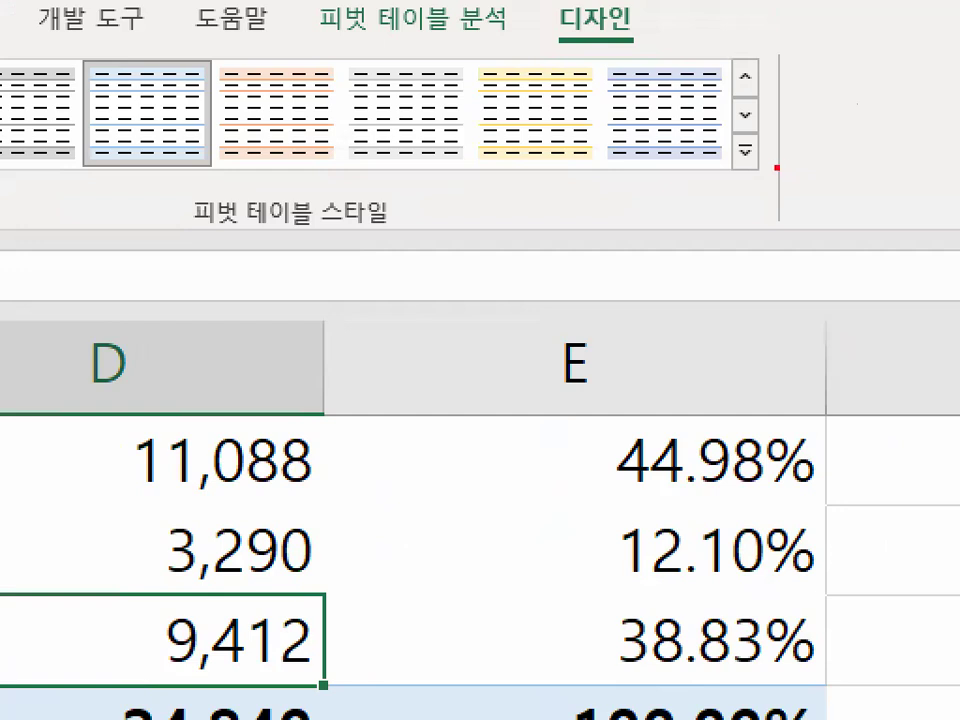
mouse_move(787, 171)
left_mouse_down()
mouse_move(724, 179)
mouse_move(766, 127)
mouse_move(712, 165)
mouse_move(735, 182)
left_mouse_up()
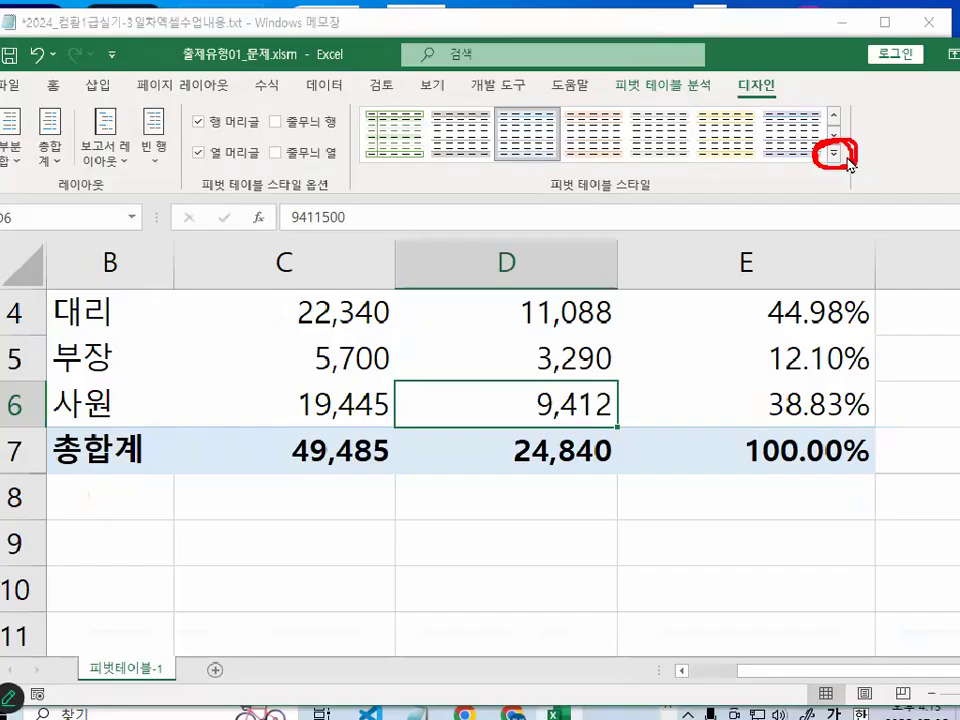
left_click(745, 150)
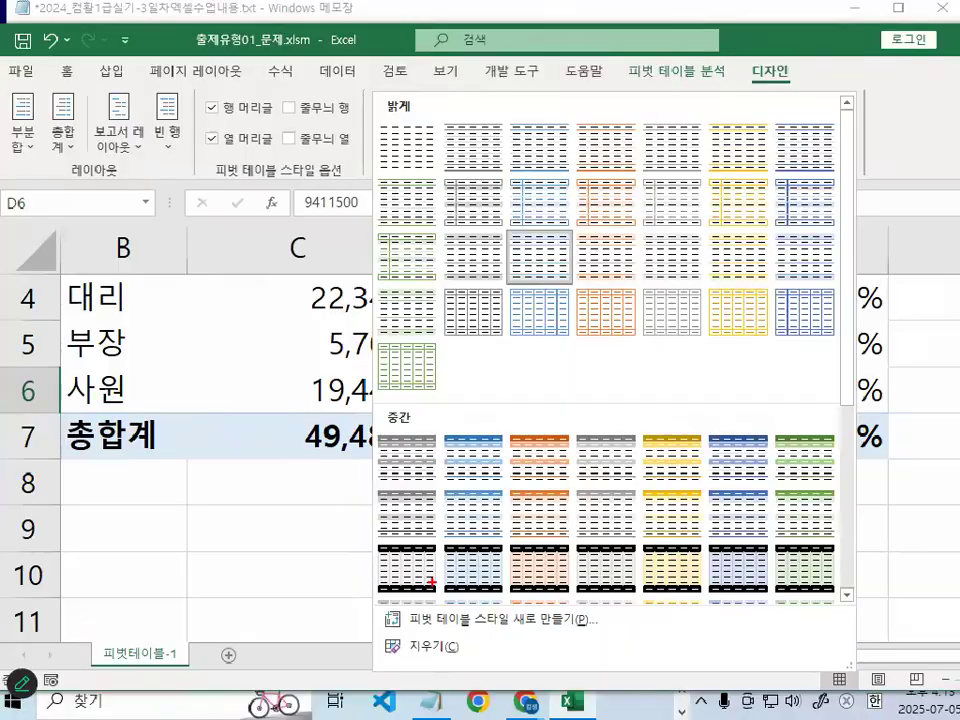
- Reopen the pivot table style gallery, mark its 중간 category in red, and close the gallery
key("Escape")
left_click(837, 154)
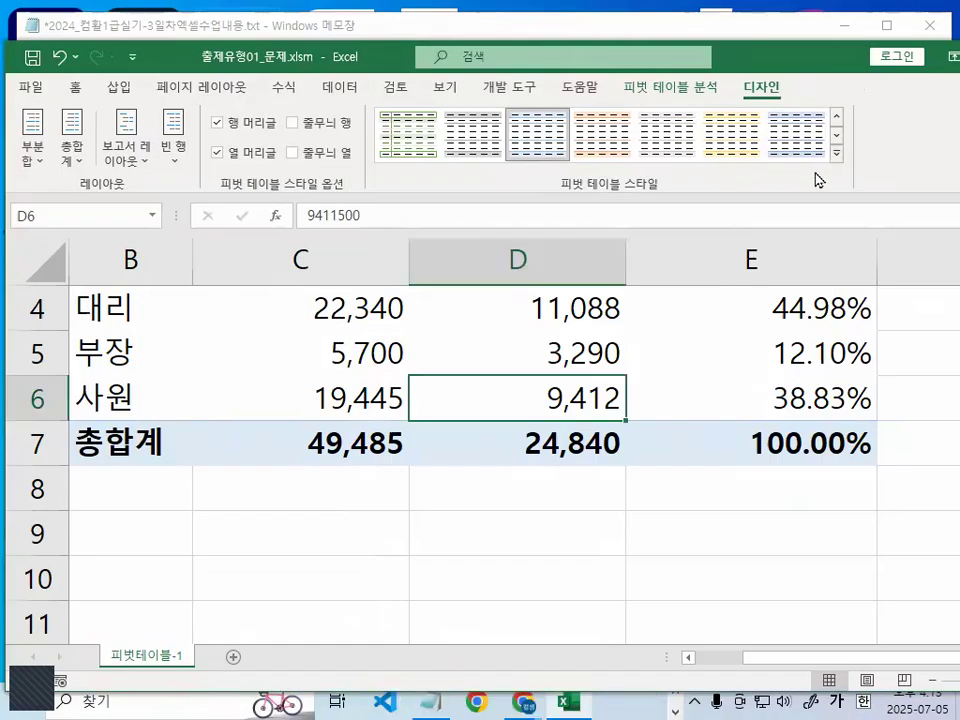
left_click(836, 154)
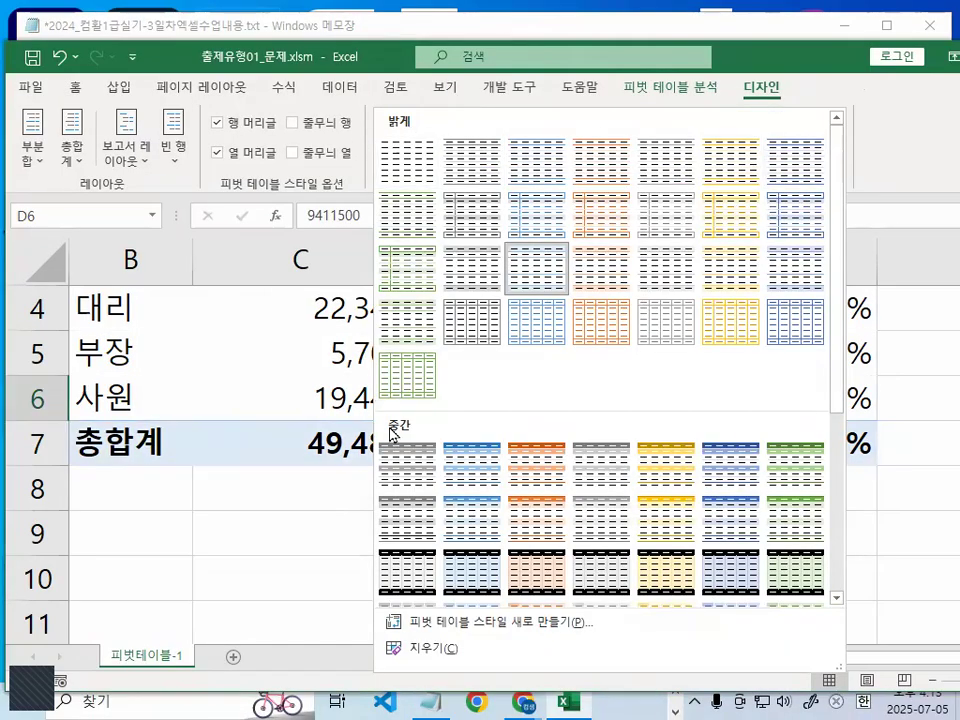
left_click_drag(836, 332, 863, 479)
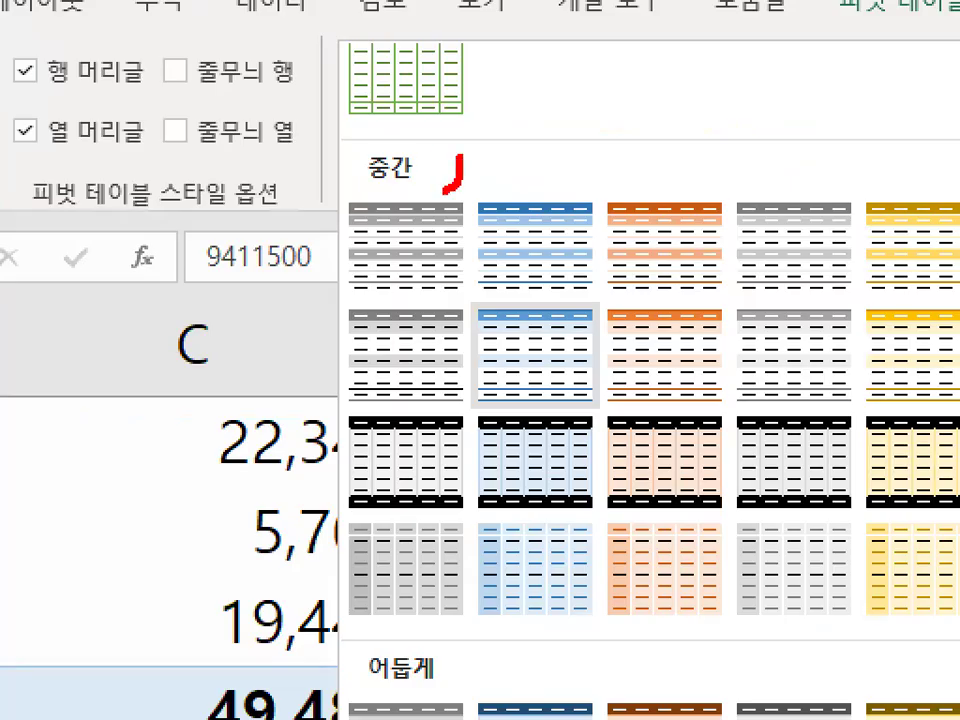
key("Escape")
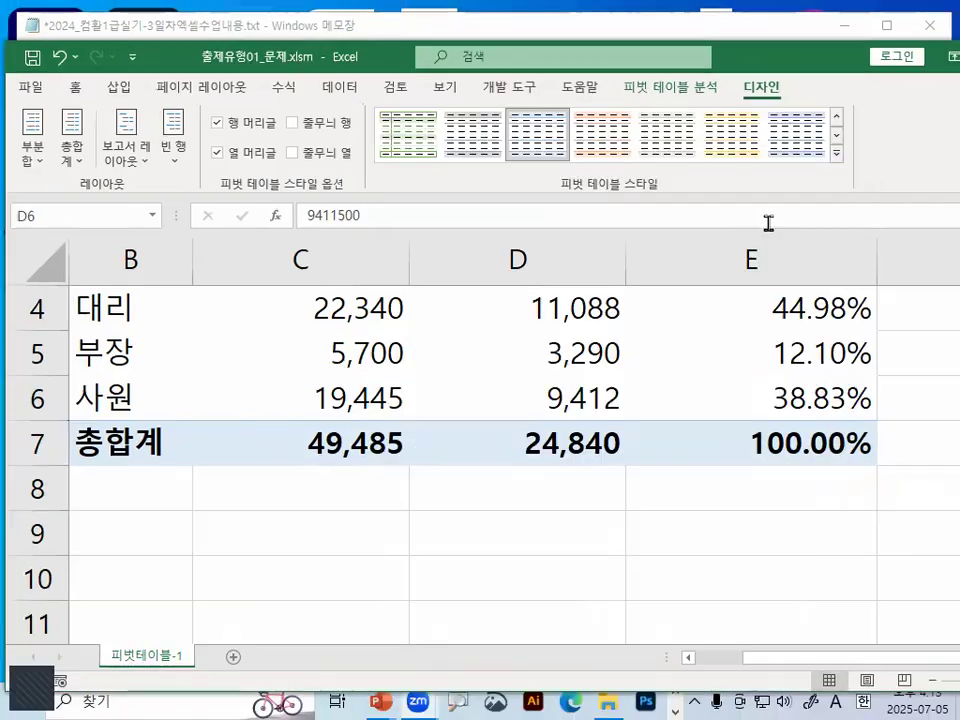
- Show the name of the style 흰색, 피벗 스타일 보통 1, and circle the word 보통 in red
left_click(836, 153)
scroll(592, 510, "down", 3)
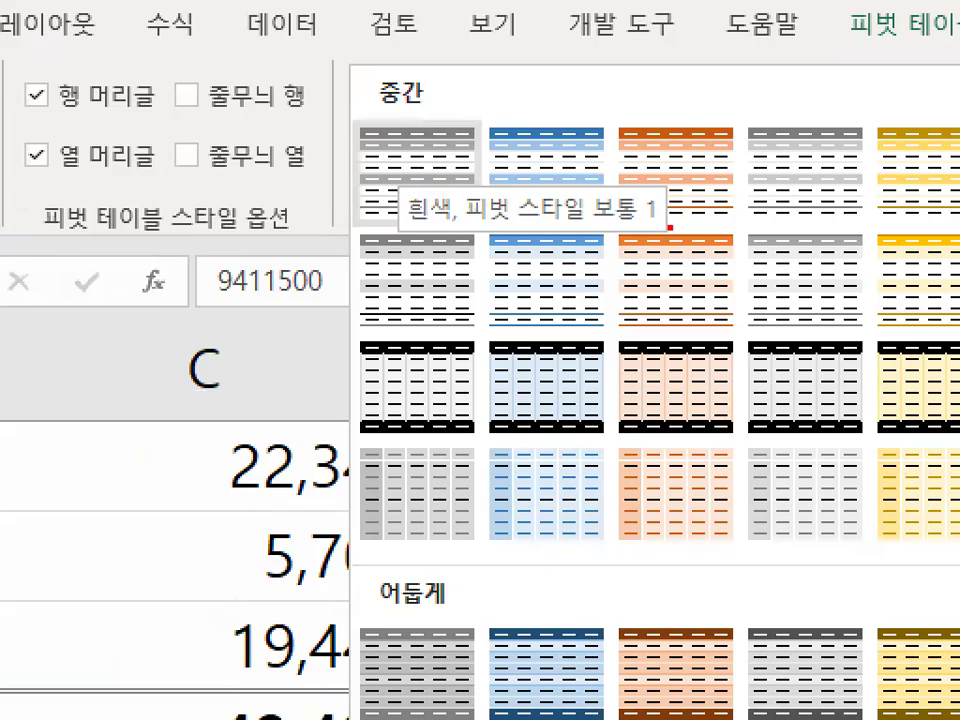
mouse_move(647, 237)
left_mouse_down()
mouse_move(585, 225)
mouse_move(633, 187)
mouse_move(651, 234)
left_mouse_up()
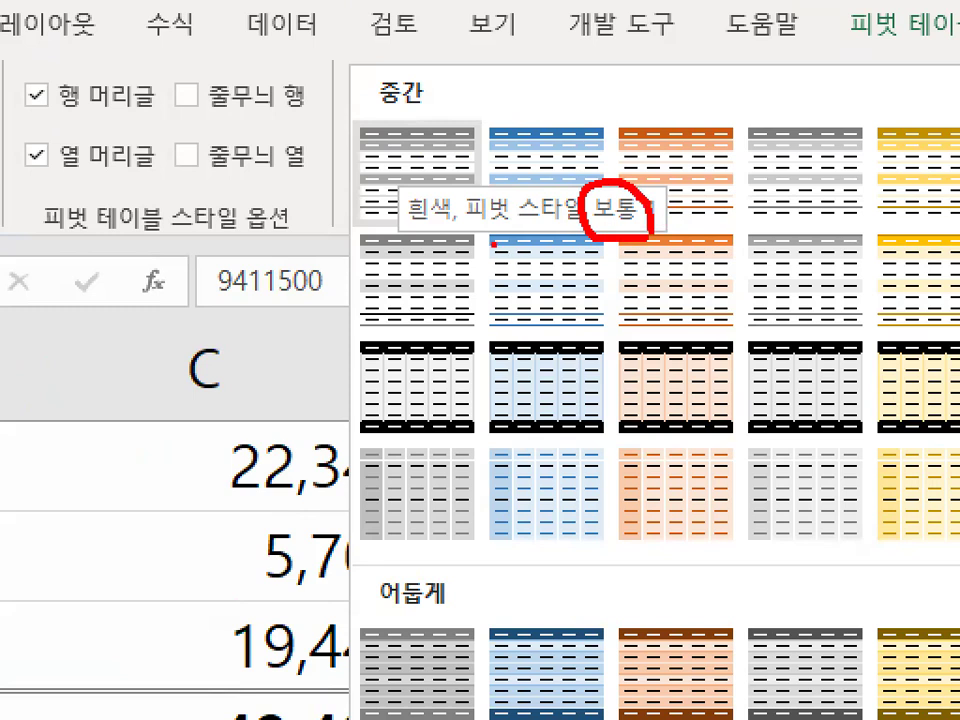
key("Escape")
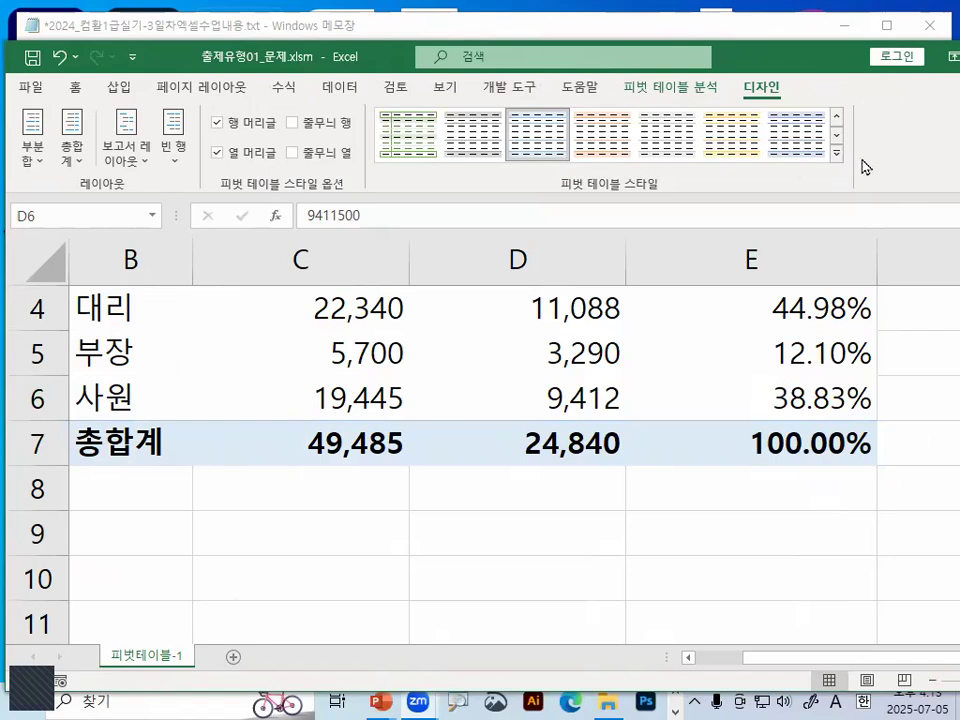
- Find 연한 주황, 피벗 스타일 보통 10 in the 중간 category, circle 보통 10 and tick the style in red
left_click(837, 153)
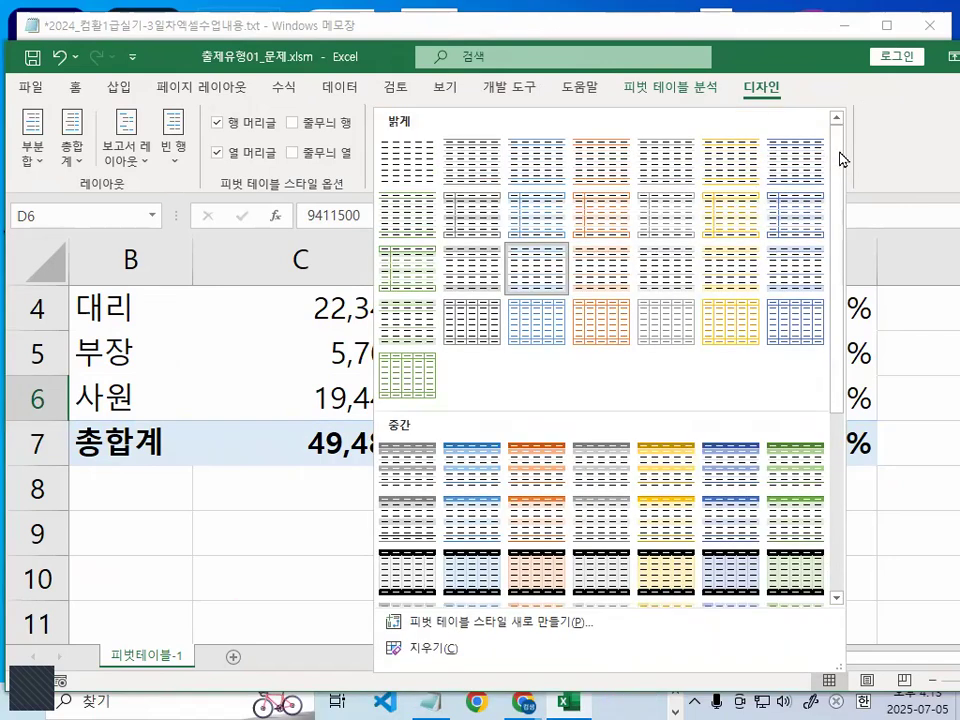
scroll(757, 299, "down", 2)
scroll(757, 299, "down", 3)
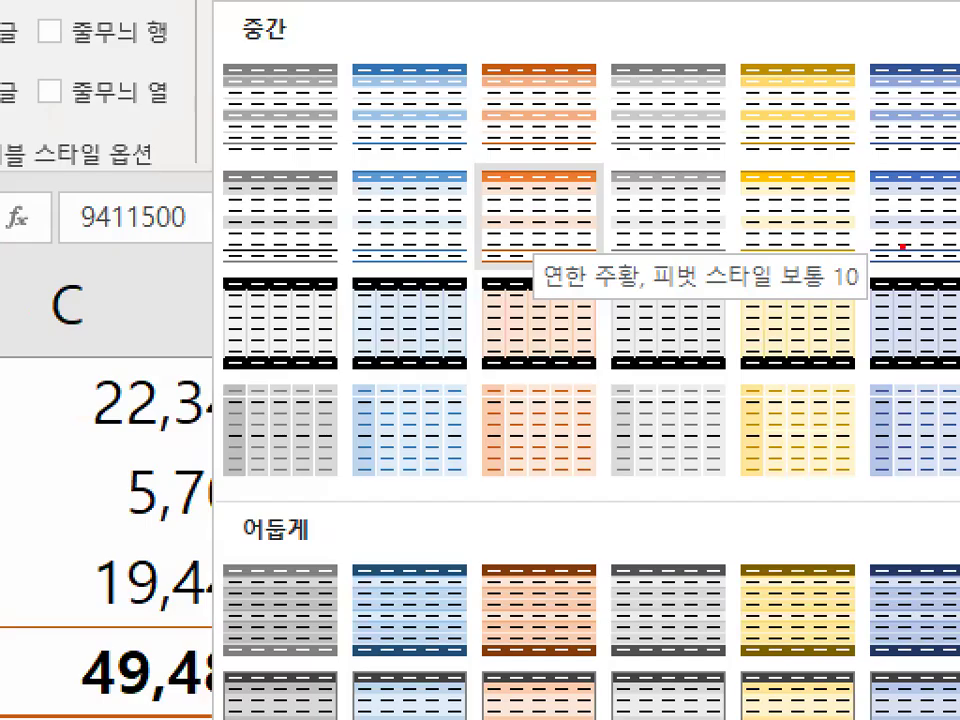
mouse_move(720, 235)
left_mouse_down()
mouse_move(702, 256)
mouse_move(647, 245)
left_mouse_up()
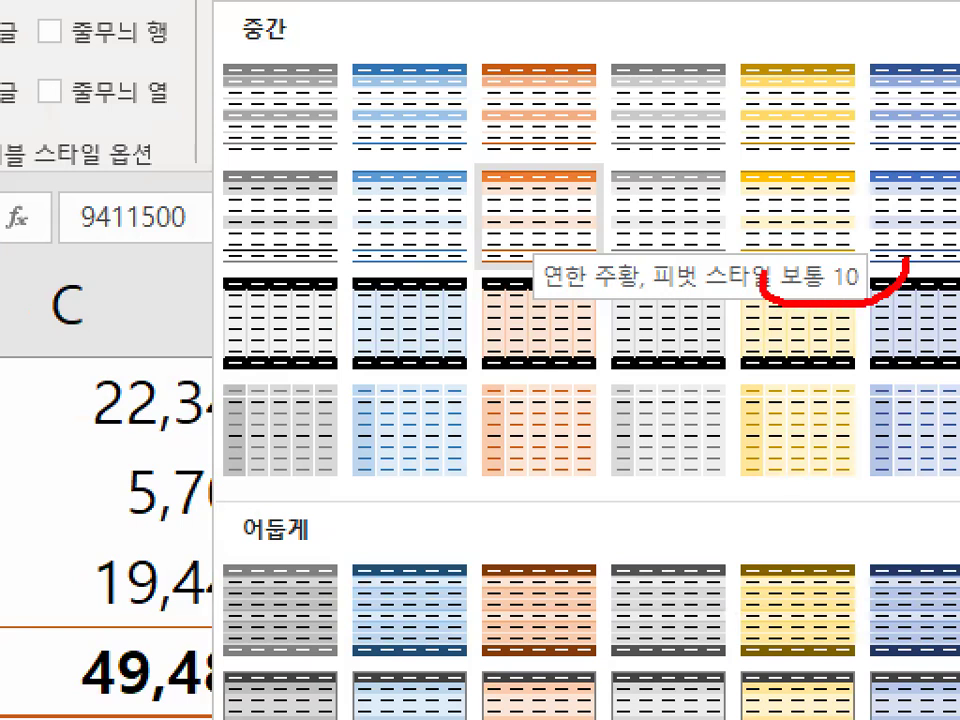
left_click_drag(765, 284, 876, 268)
mouse_move(495, 166)
left_mouse_down()
mouse_move(513, 190)
mouse_move(645, 95)
left_mouse_up()
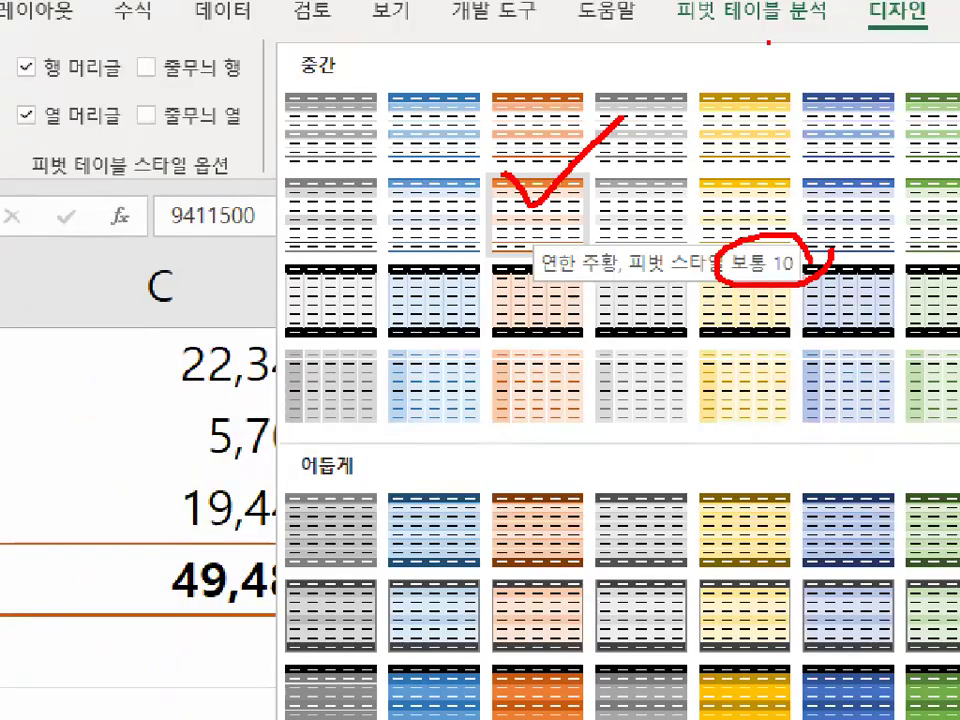
key("Escape")
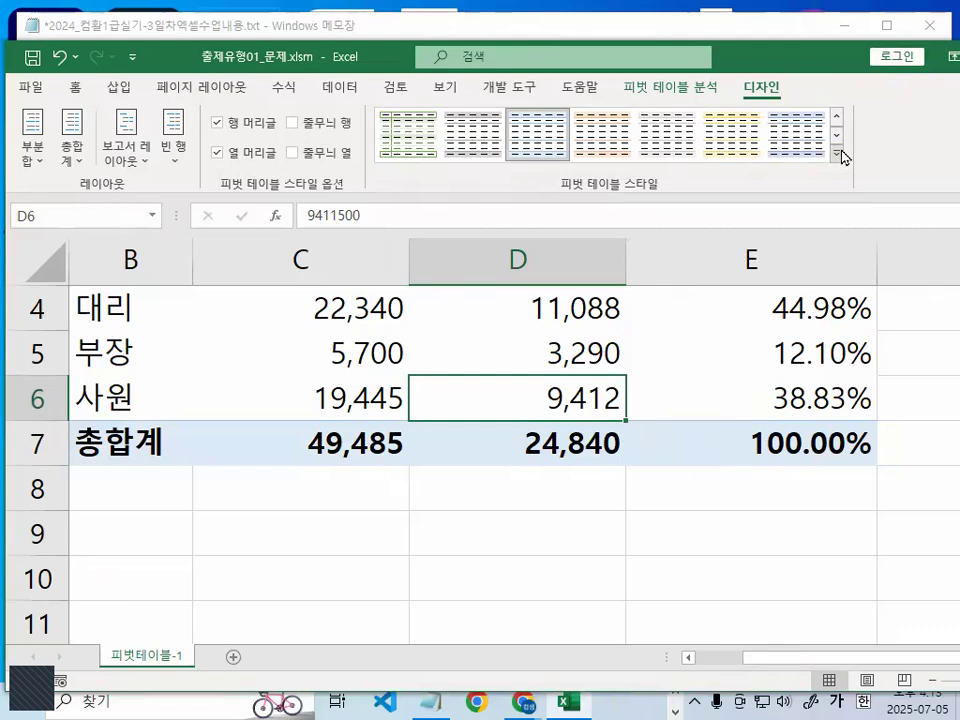
- Apply the style 연한 주황, 피벗 스타일 보통 10 to the pivot table and review the restyled table
left_click(837, 154)
left_click(545, 502)
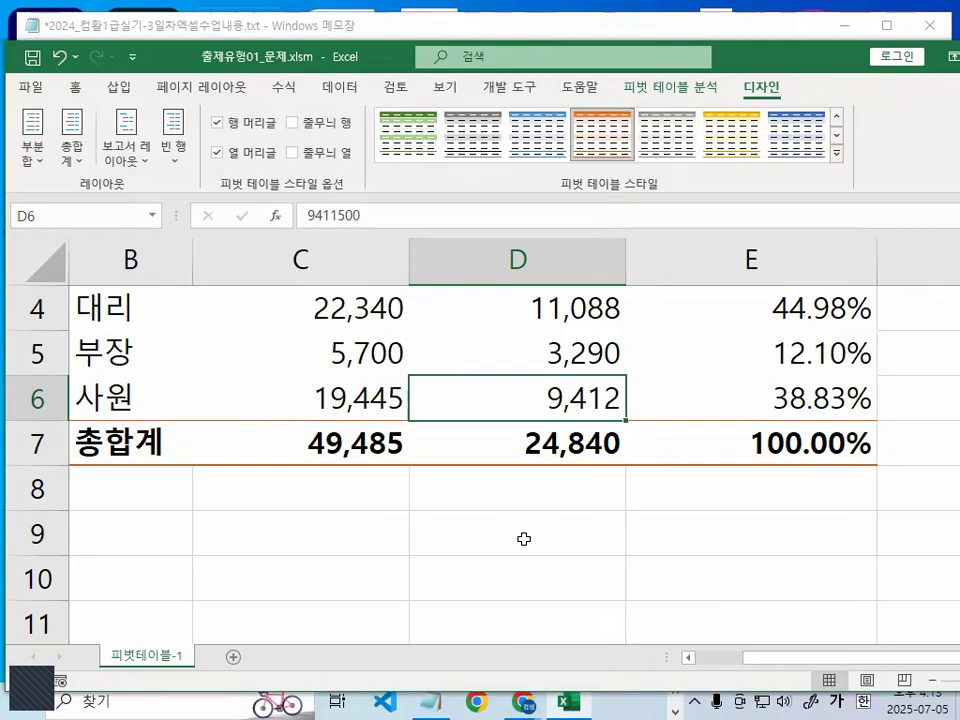
left_click(523, 538)
scroll(523, 538, "up", 1)
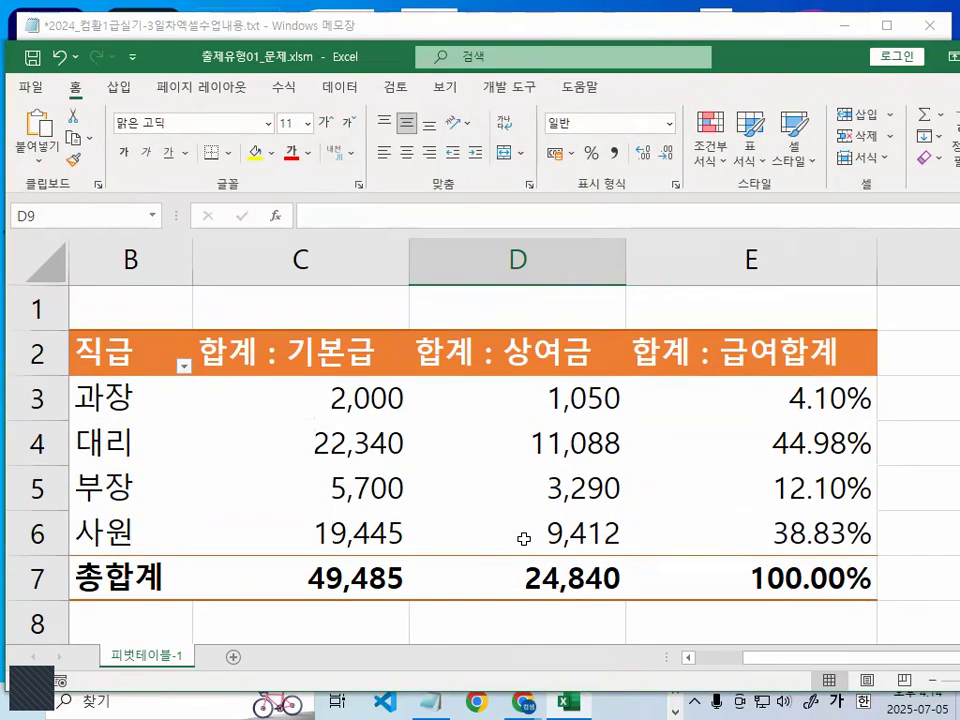
left_click(546, 438)
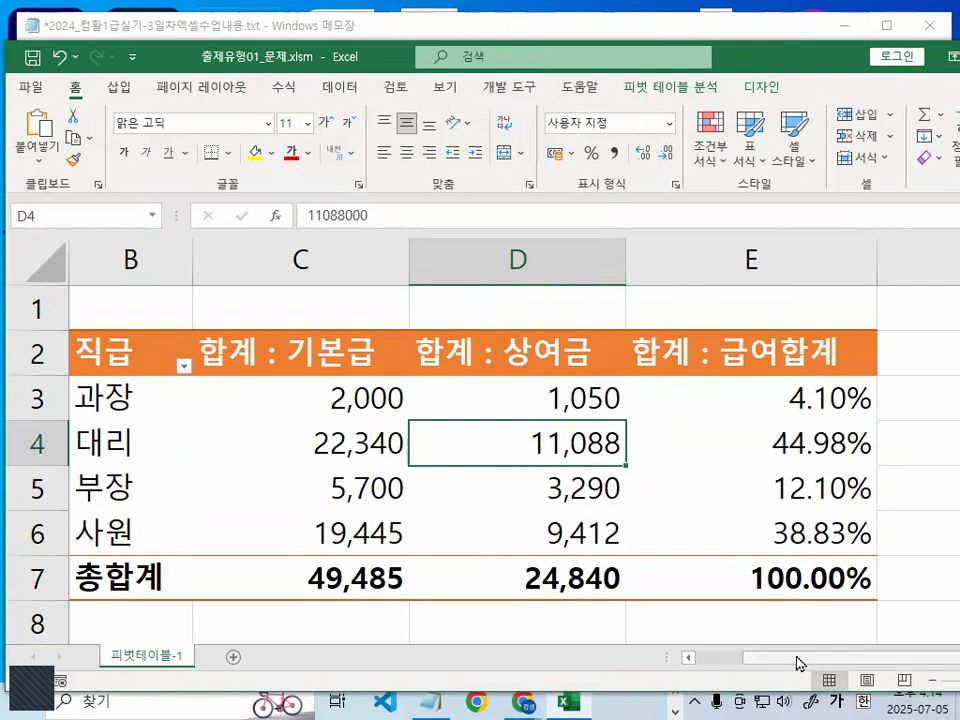
scroll(720, 612, "left", 1)
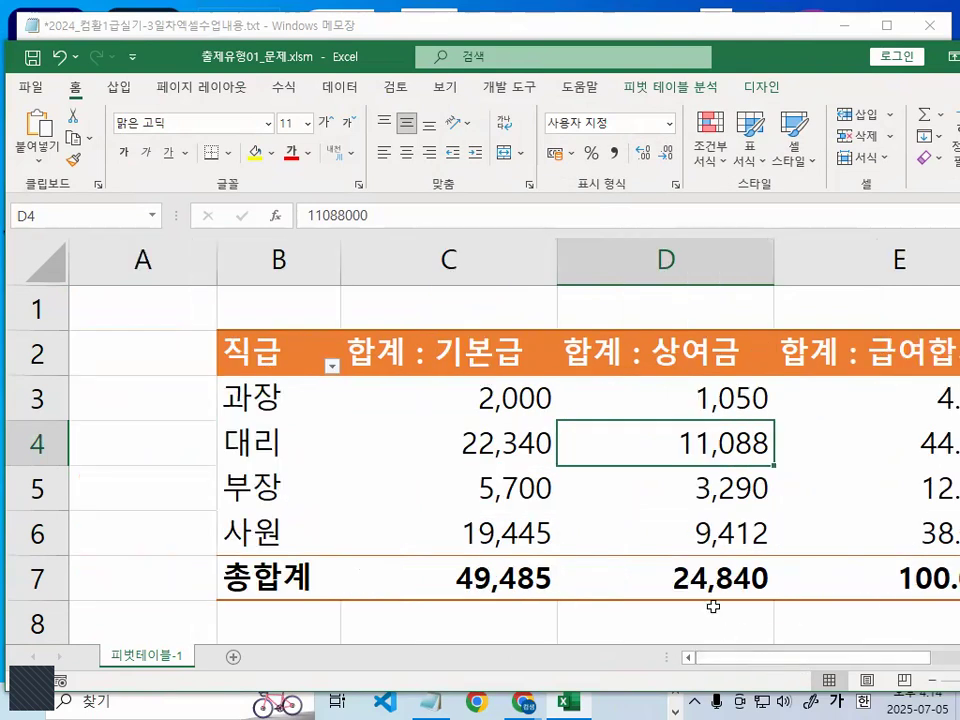
- Draw red freehand marks over the pivot table's 상여금 values and clear them
key("ctrl+1")
left_click(615, 441)
left_click_drag(623, 347, 628, 433)
left_click_drag(667, 337, 662, 385)
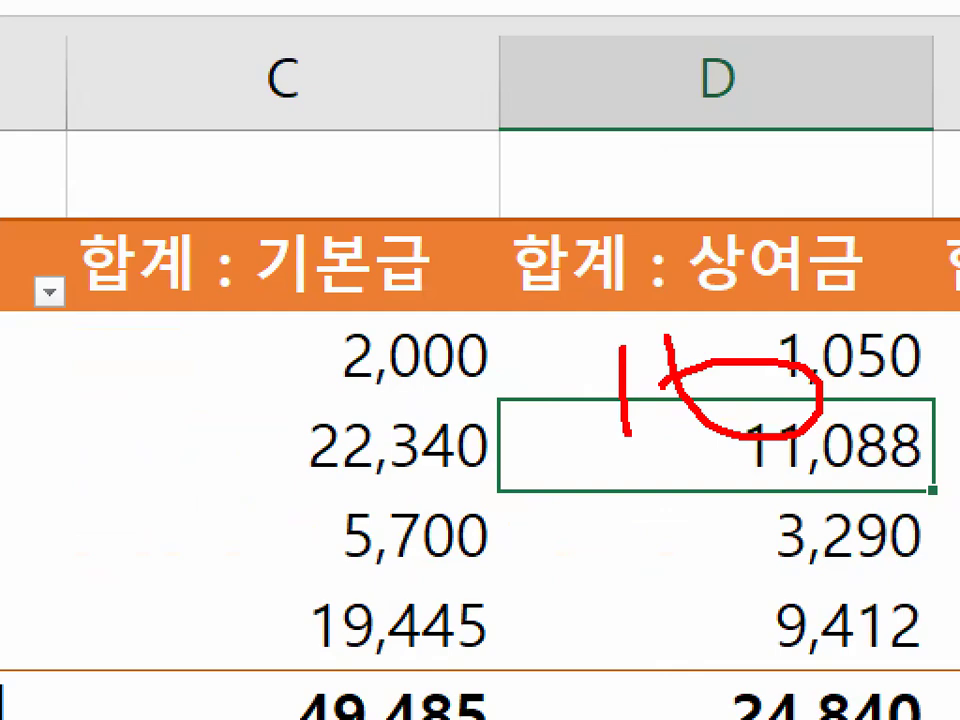
key("Escape")
key("ctrl+1")
left_click(457, 443)
left_click_drag(281, 180, 790, 556)
mouse_move(753, 321)
left_mouse_down()
mouse_move(753, 524)
mouse_move(739, 565)
left_mouse_up()
key("Escape")
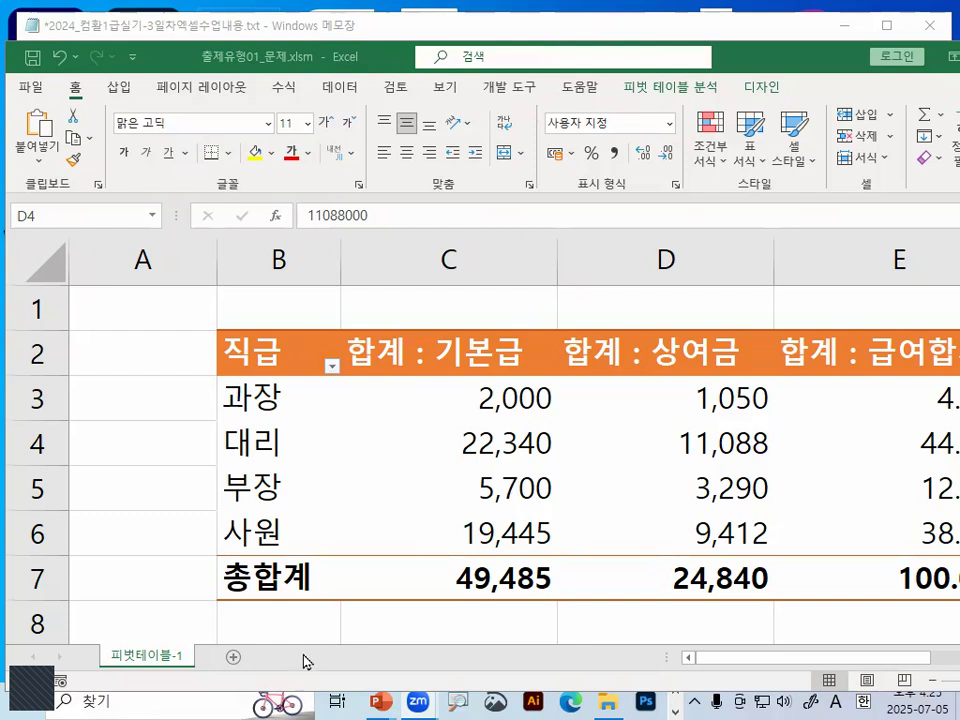
- Close the workbook 출제유형01_문제.xlsm without saving its changes
left_click(300, 610)
left_click(129, 362)
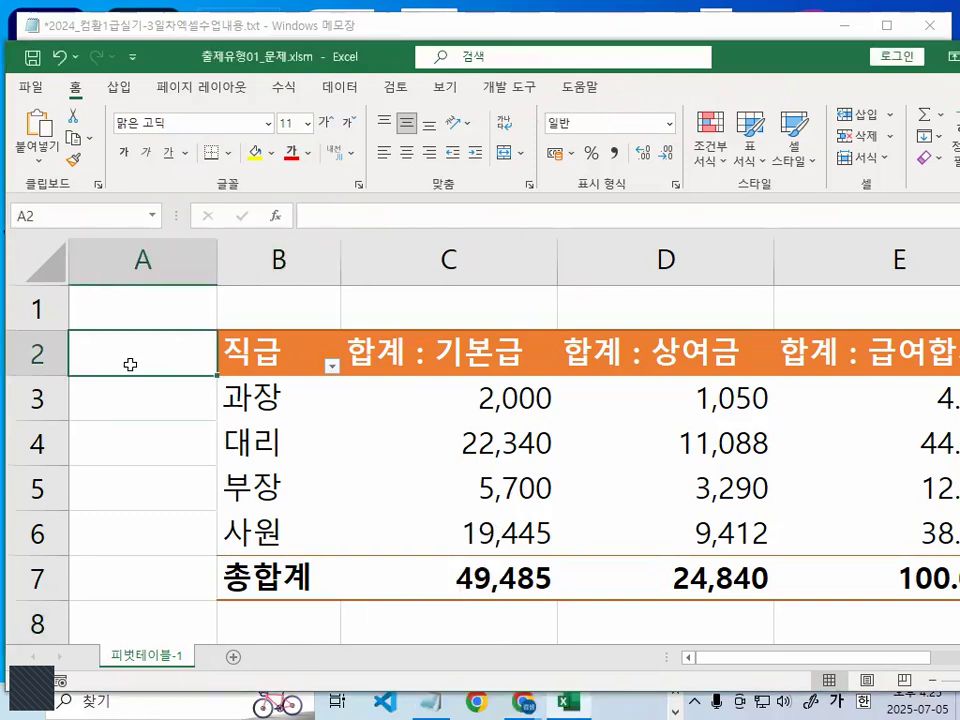
left_click_drag(142, 46, 156, 35)
left_click(46, 74)
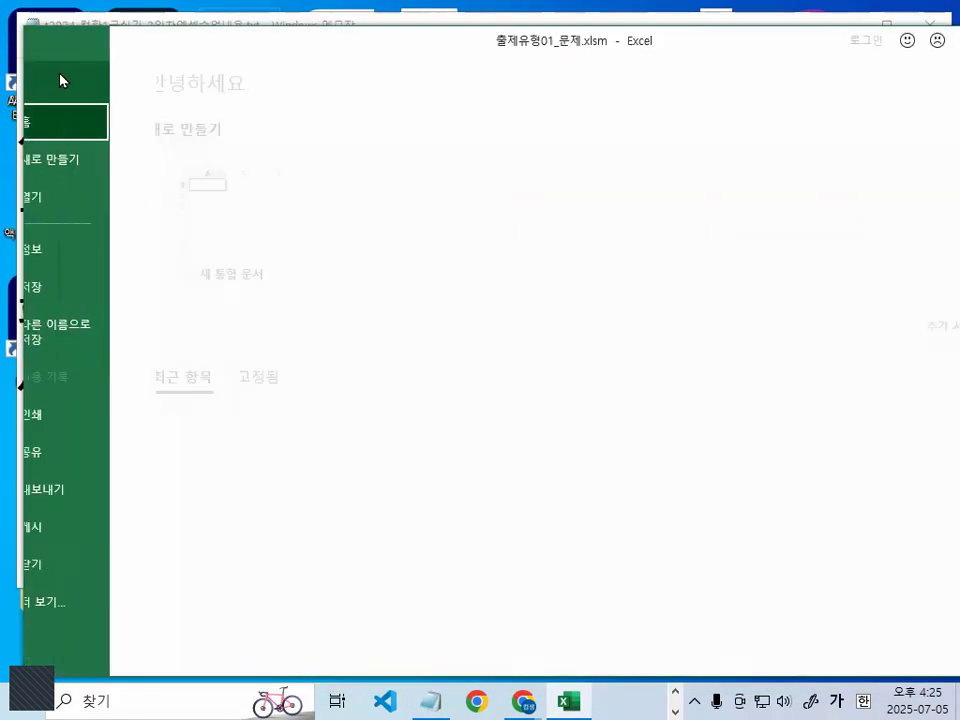
left_click(80, 564)
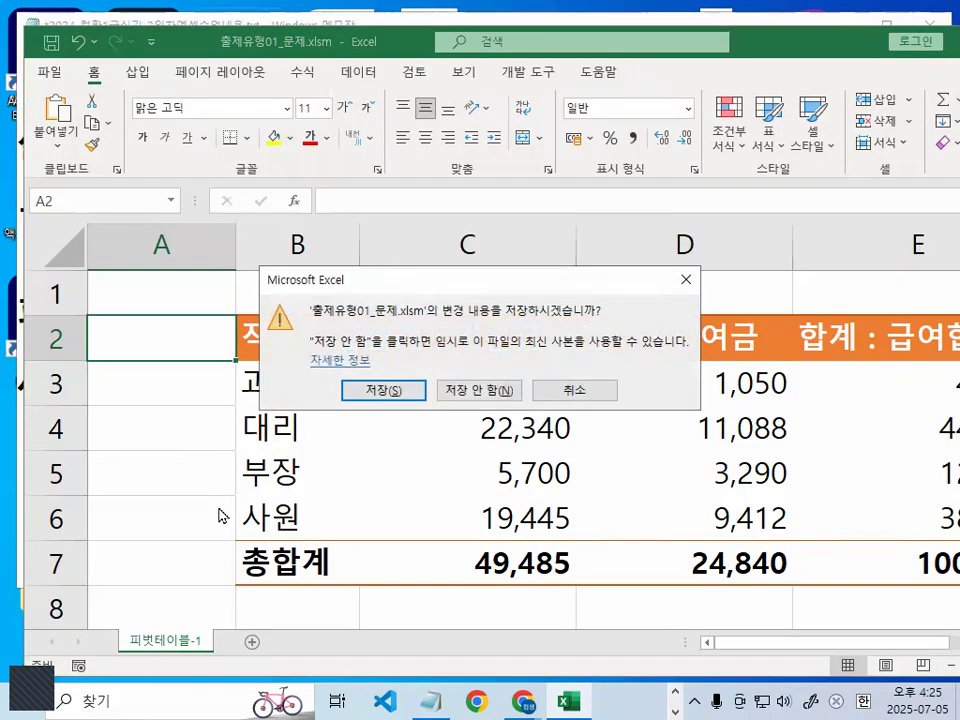
left_click(484, 391)
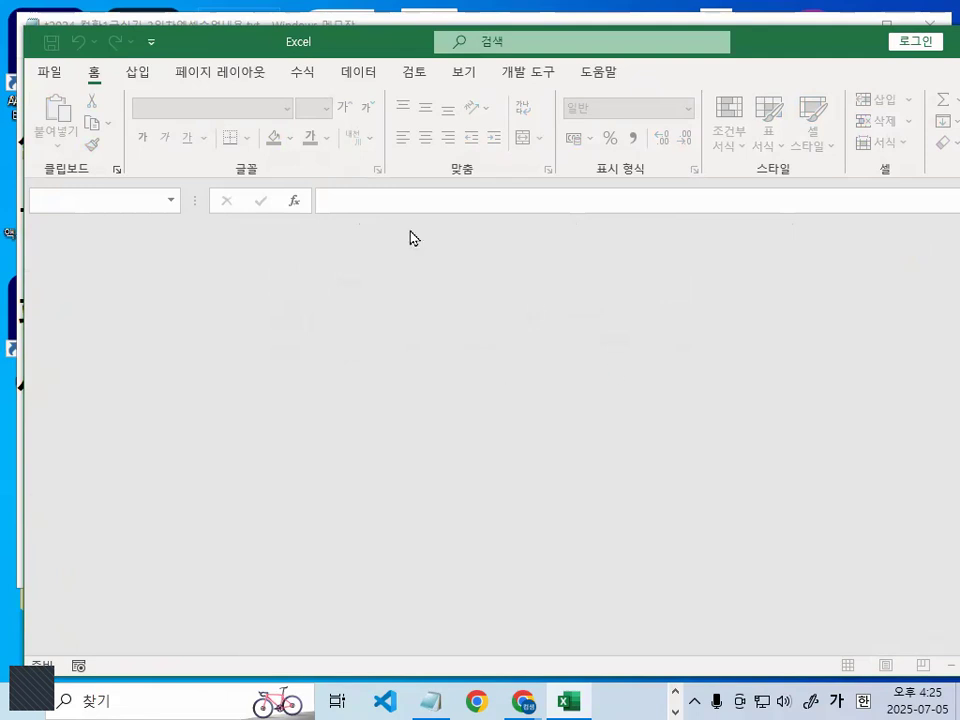
- Open the workbook 완전정복01_문제.xlsm from the folder 3장_출제유형01 and select cell E4
left_click(52, 72)
left_click(82, 192)
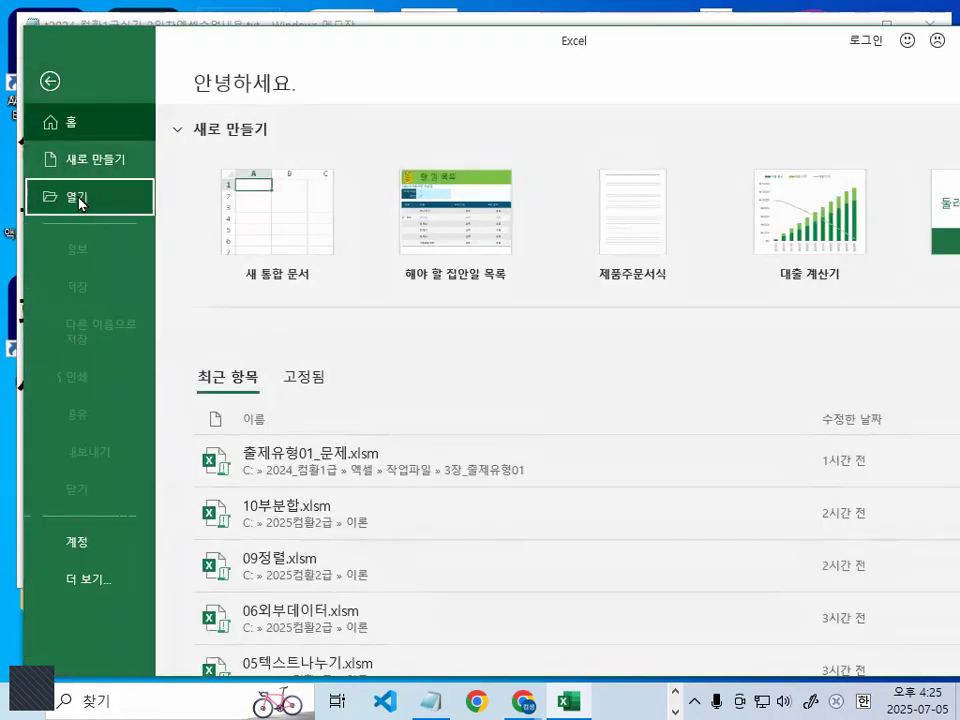
left_click(250, 339)
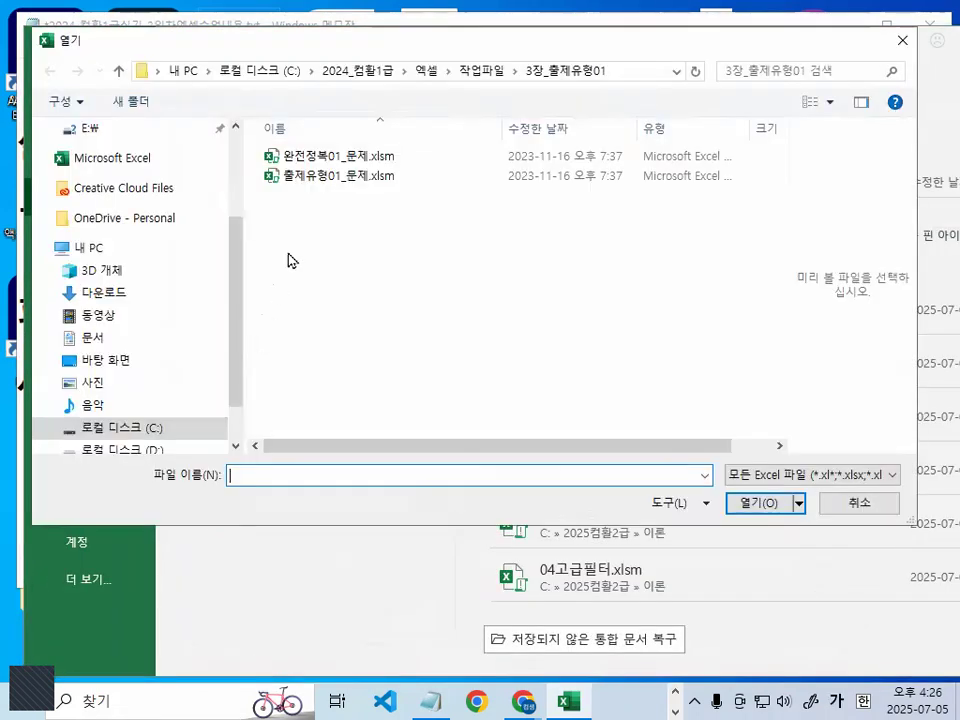
double_click(340, 157)
left_click(364, 319)
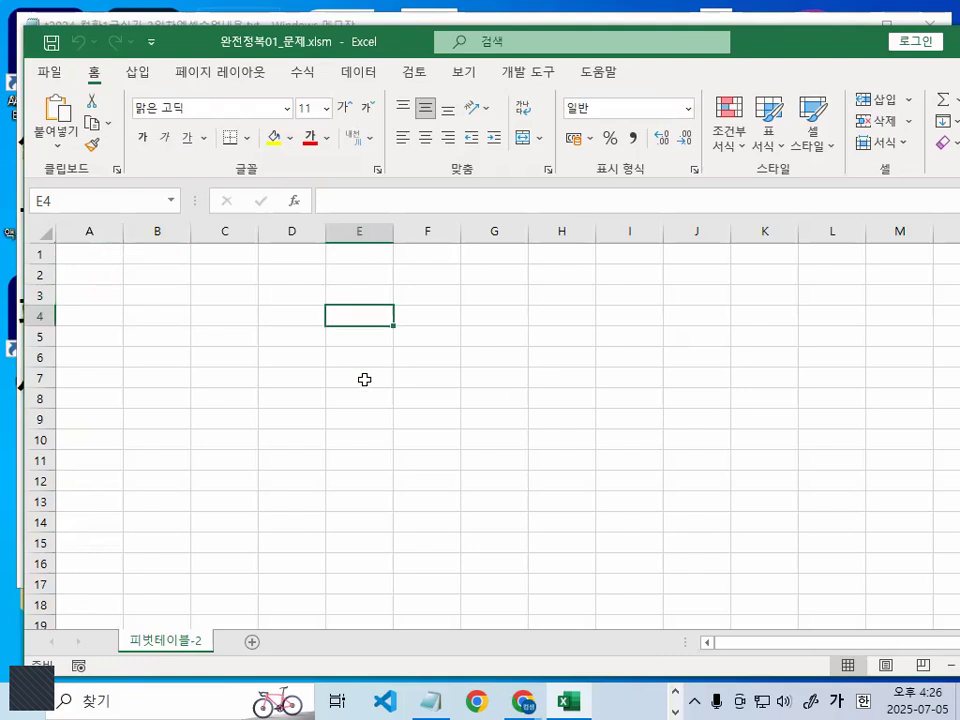
- Select cell E7 and reposition and widen the workbook window so the data import commands show with their labels
left_click(351, 372)
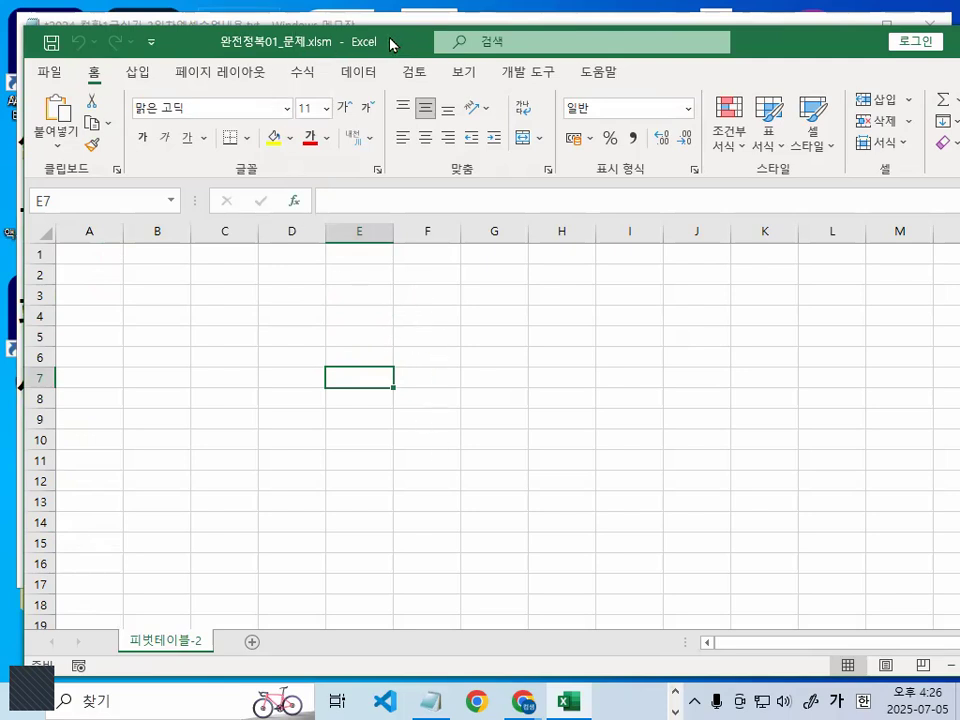
left_click_drag(410, 34, 393, 36)
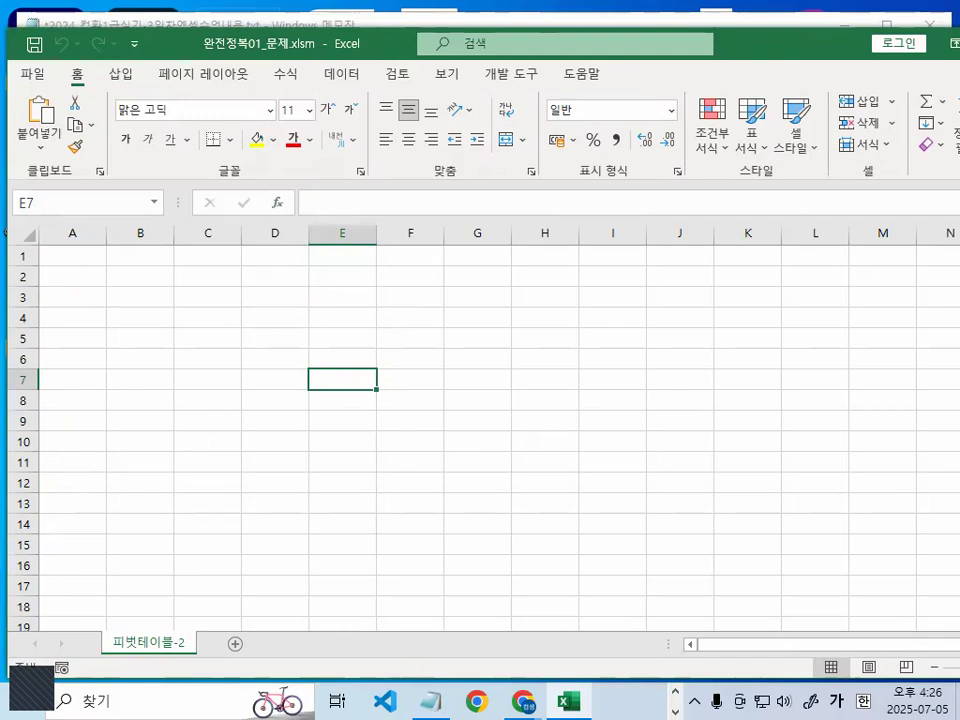
left_click_drag(959, 204, 939, 203)
left_click_drag(652, 47, 653, 36)
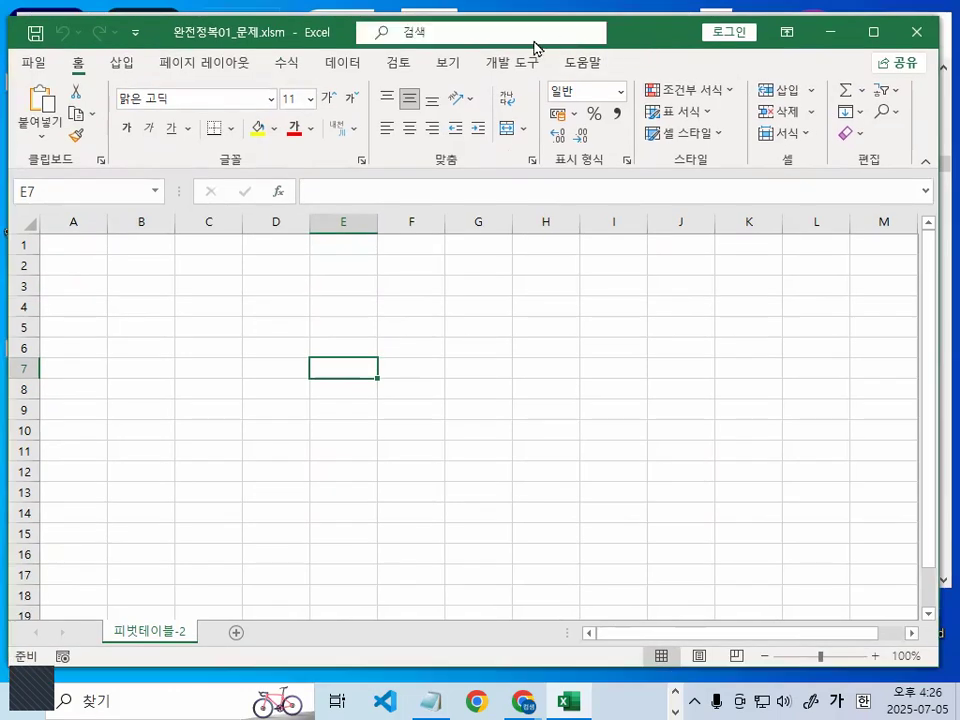
left_click(343, 63)
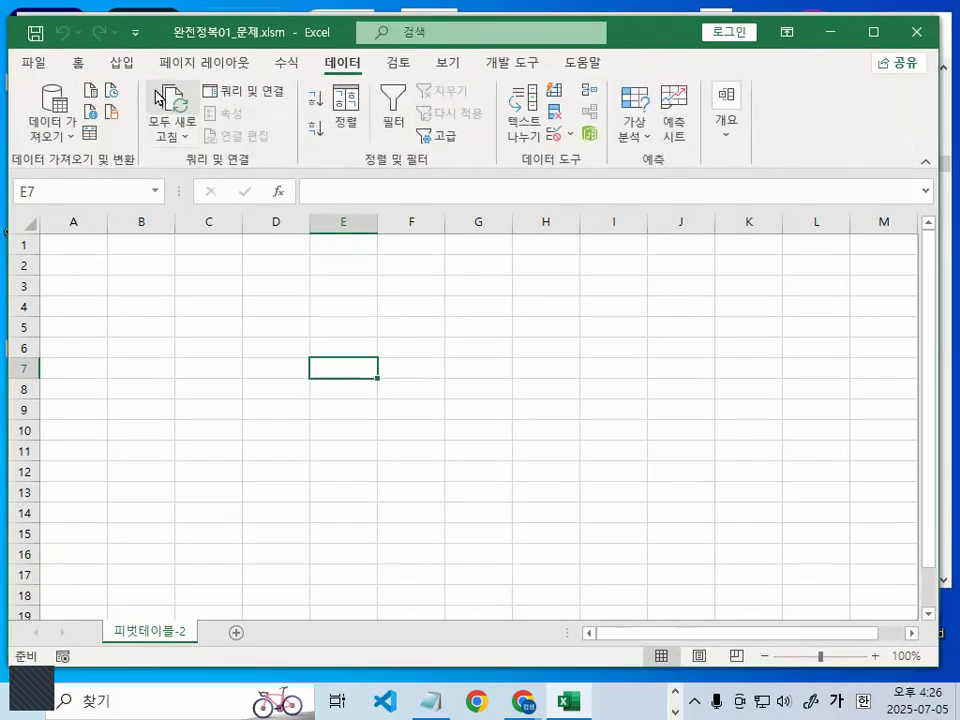
left_click_drag(118, 24, 240, 39)
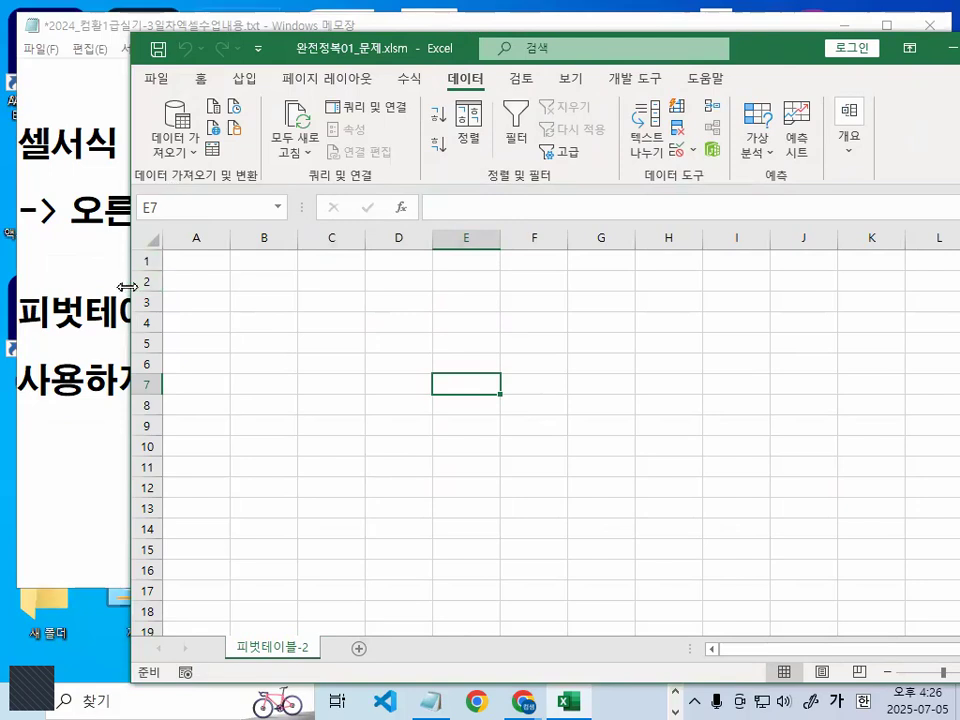
left_click_drag(127, 287, 1, 287)
- Open the workbook's existing connections (기존 연결) and browse for another data source file
key("ctrl+1")
left_click(186, 110)
mouse_move(380, 151)
left_mouse_down()
mouse_move(346, 177)
mouse_move(245, 95)
mouse_move(378, 152)
left_mouse_up()
key("Escape")
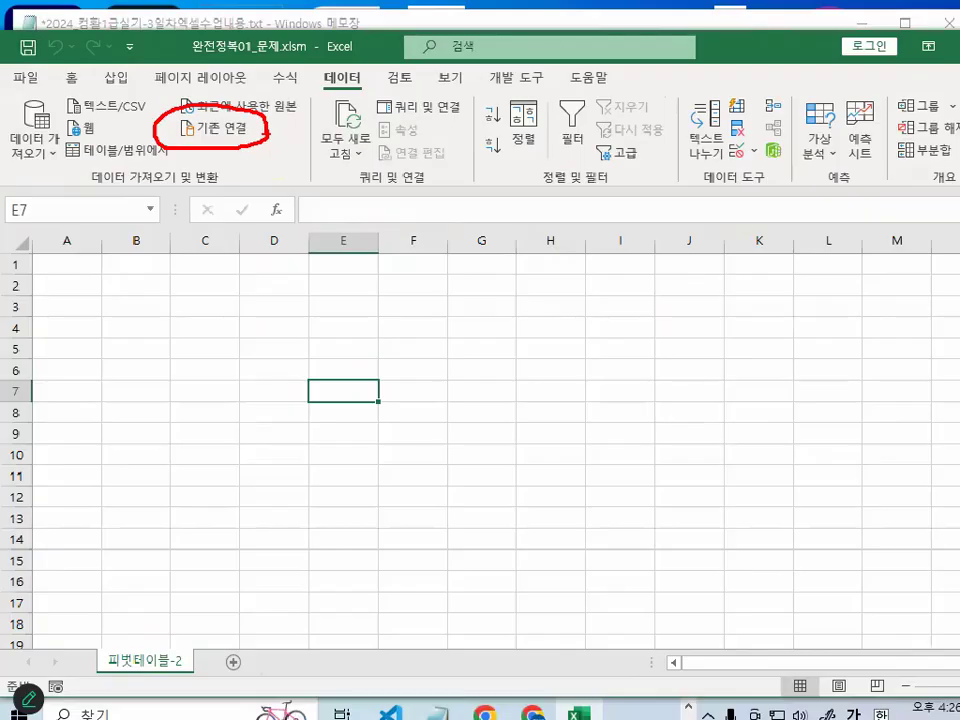
left_click(216, 133)
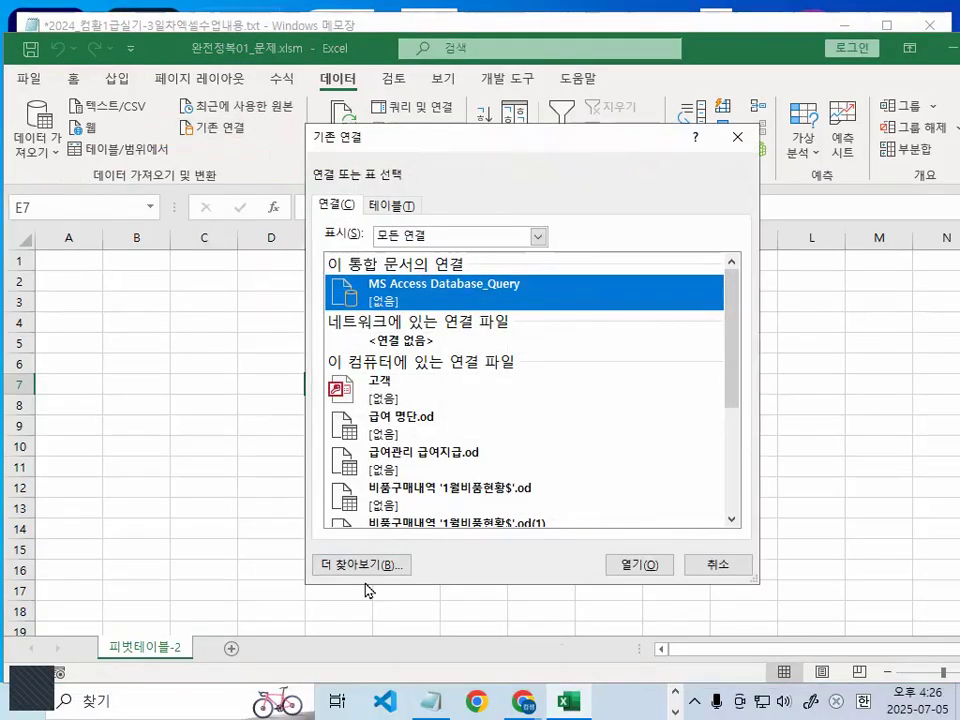
key("ctrl+1")
mouse_move(511, 535)
left_mouse_down()
mouse_move(289, 444)
mouse_move(490, 530)
left_mouse_up()
key("Escape")
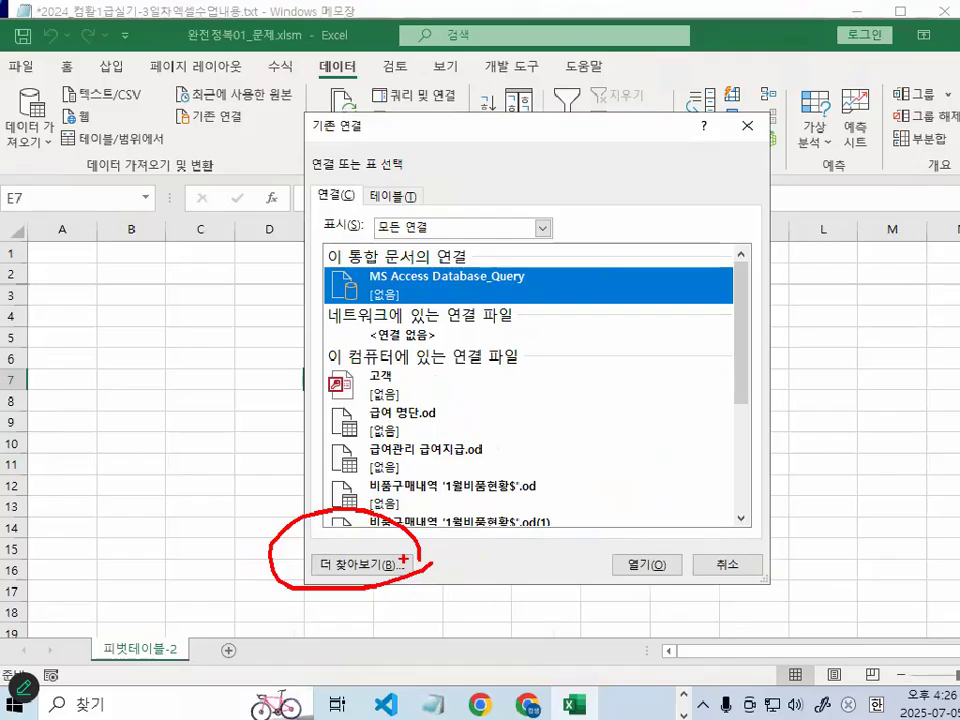
left_click(394, 572)
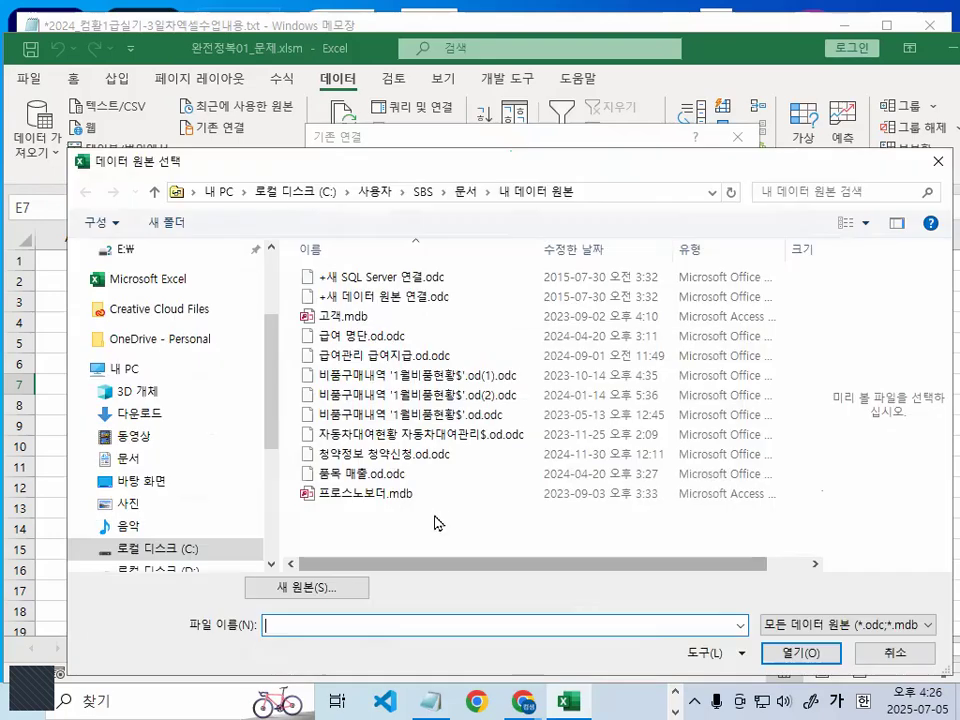
- Open the database 품목.accdb from C:\2024_컴활1급\엑셀\작업파일\3장_출제유형01 as the data source
left_click_drag(268, 441, 268, 463)
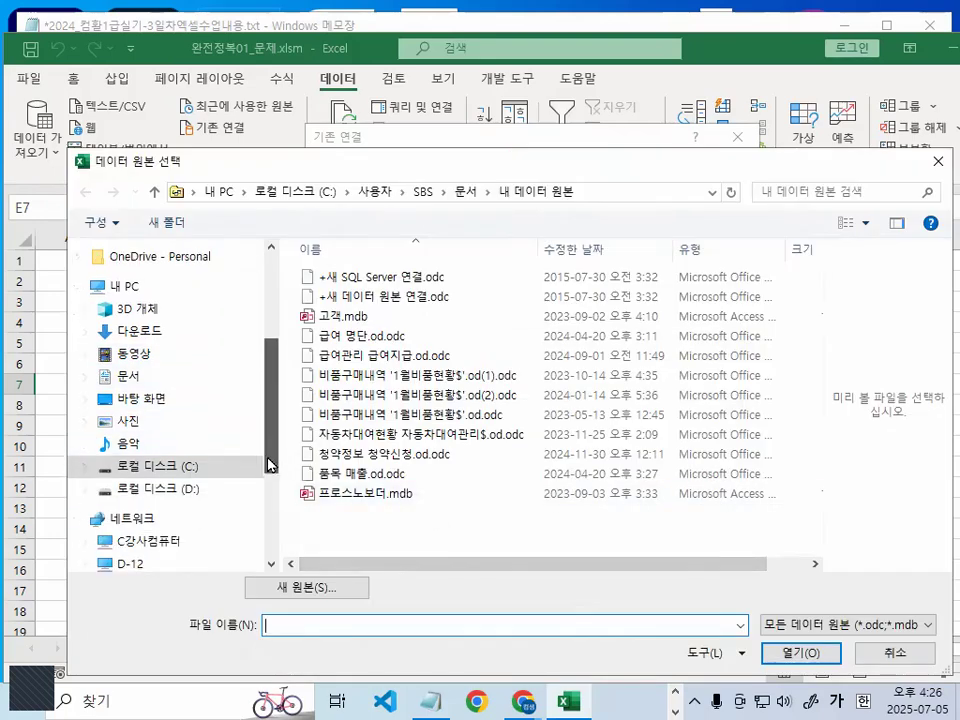
left_click(170, 467)
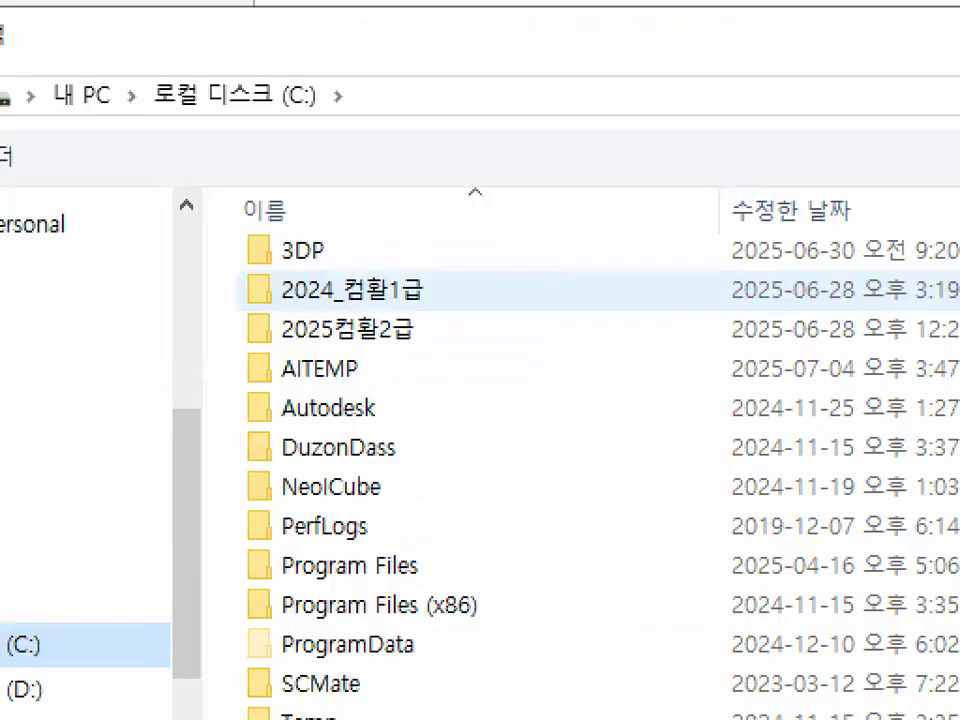
left_click_drag(264, 304, 460, 304)
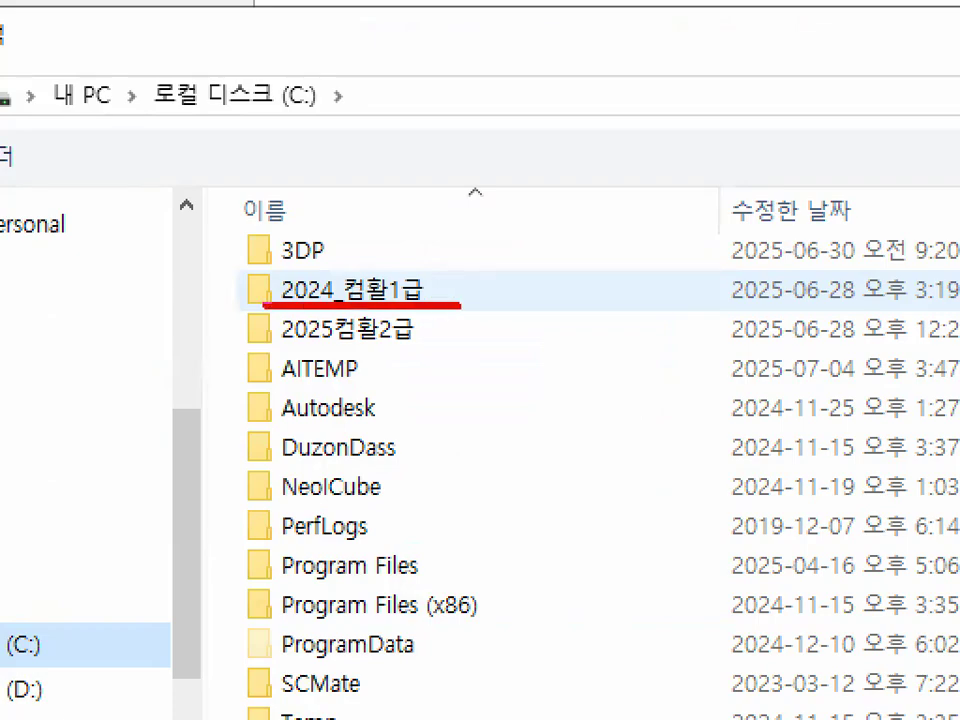
double_click(350, 288)
left_click(334, 298)
double_click(334, 298)
double_click(332, 298)
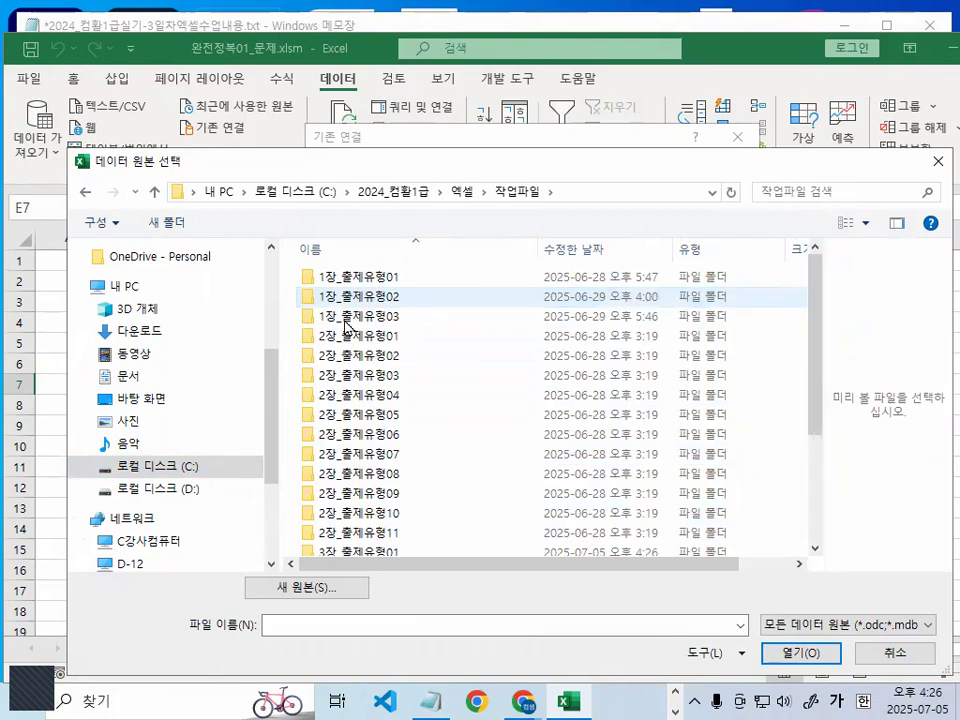
scroll(395, 497, "down", 2)
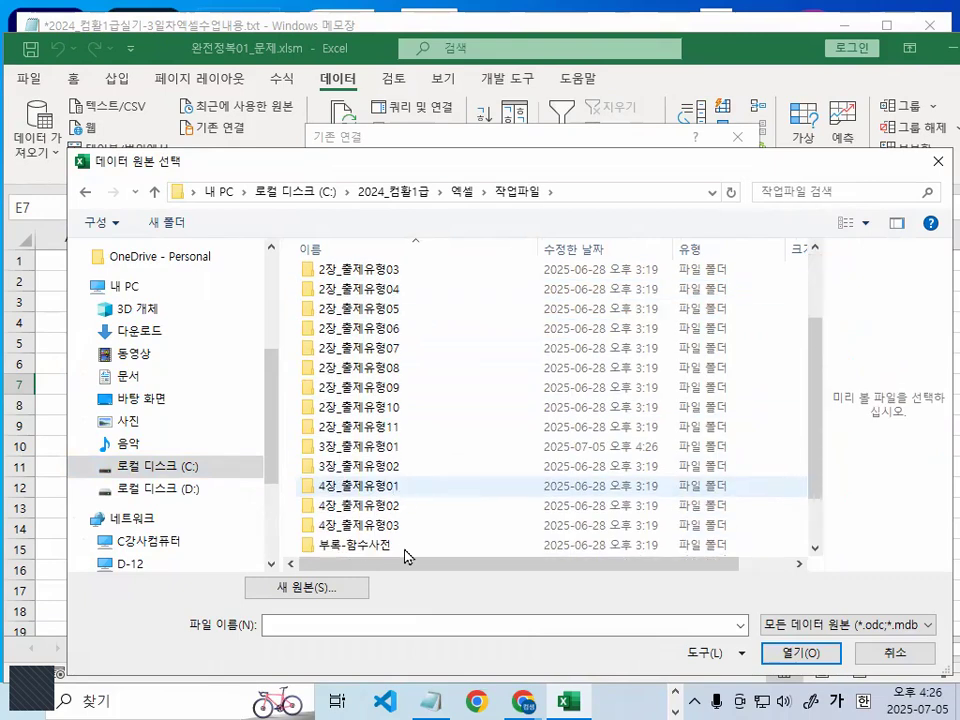
double_click(383, 455)
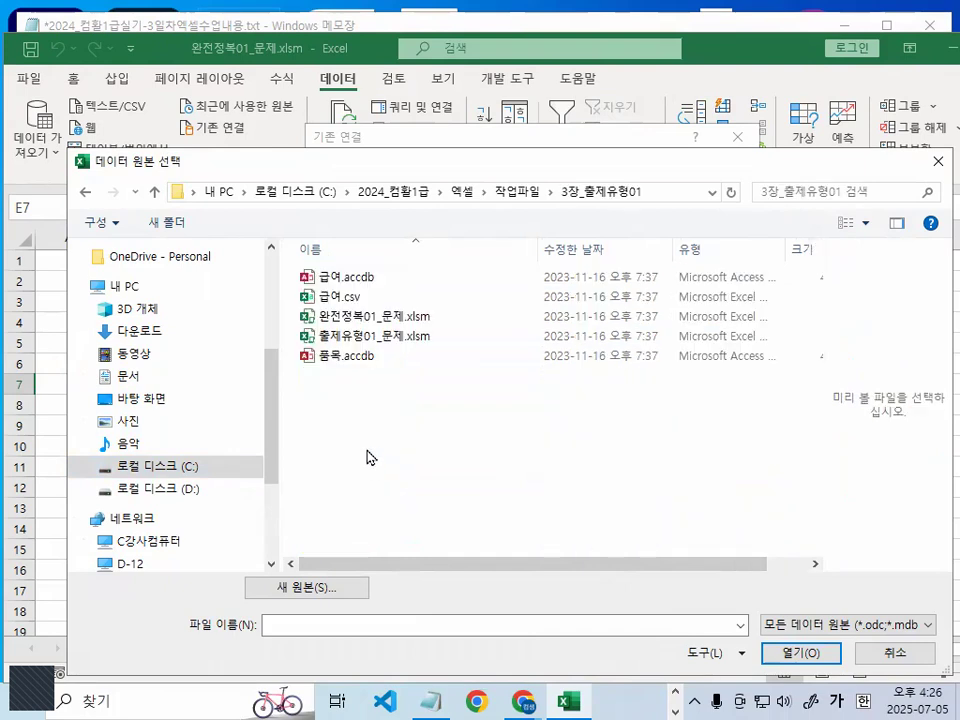
double_click(341, 357)
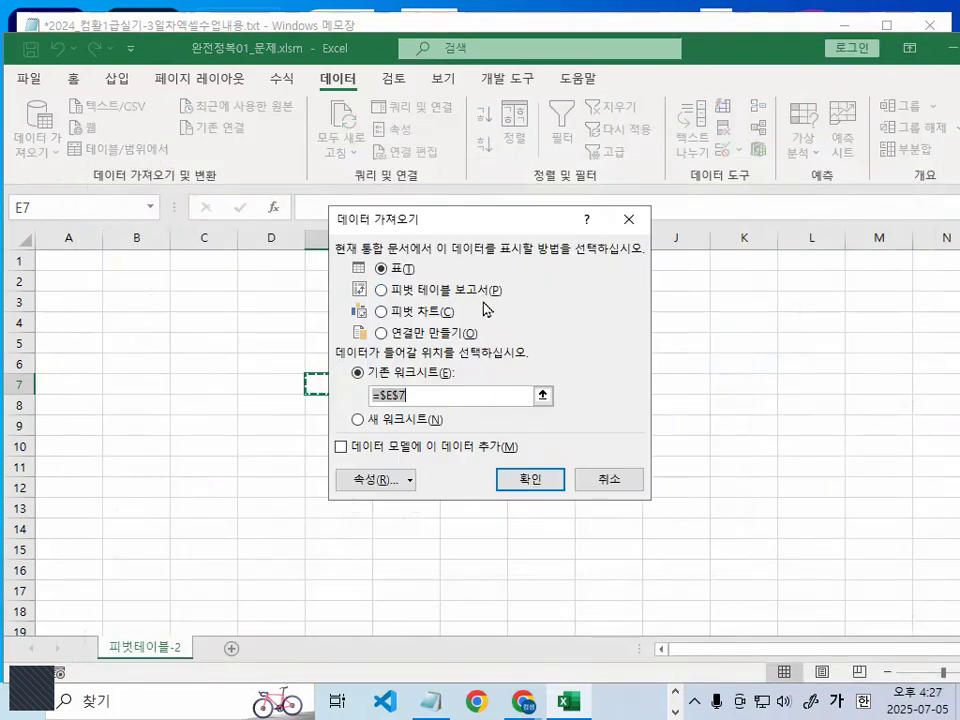
- Import the data as a pivot table report at cell B3 of the existing worksheet 피벗테이블-2, accepting the external data connection
left_click_drag(469, 218, 471, 196)
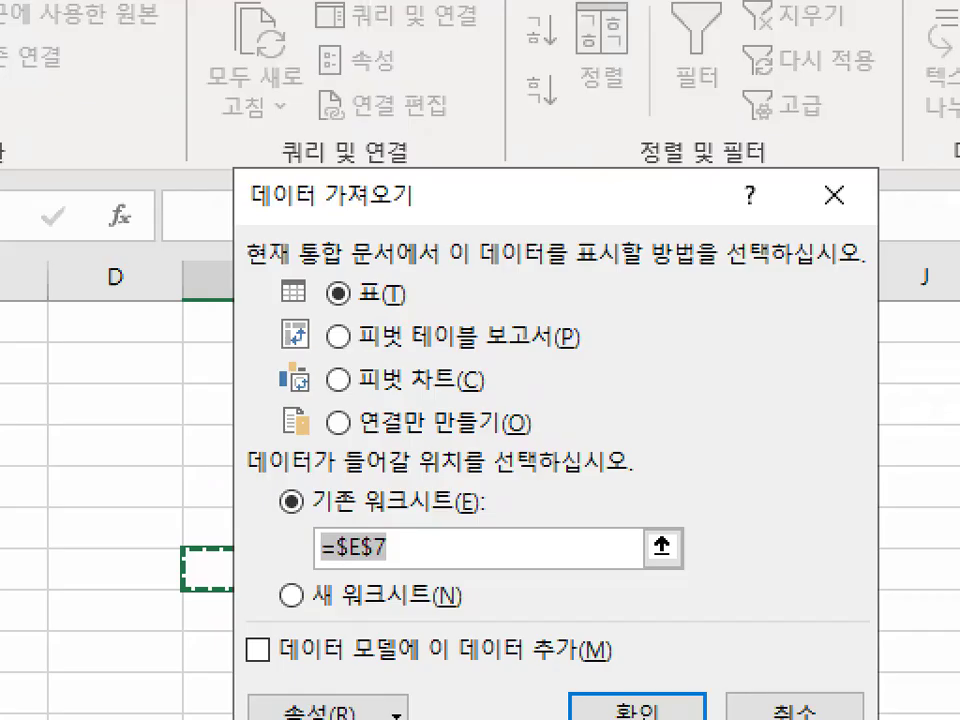
left_click_drag(228, 212, 446, 214)
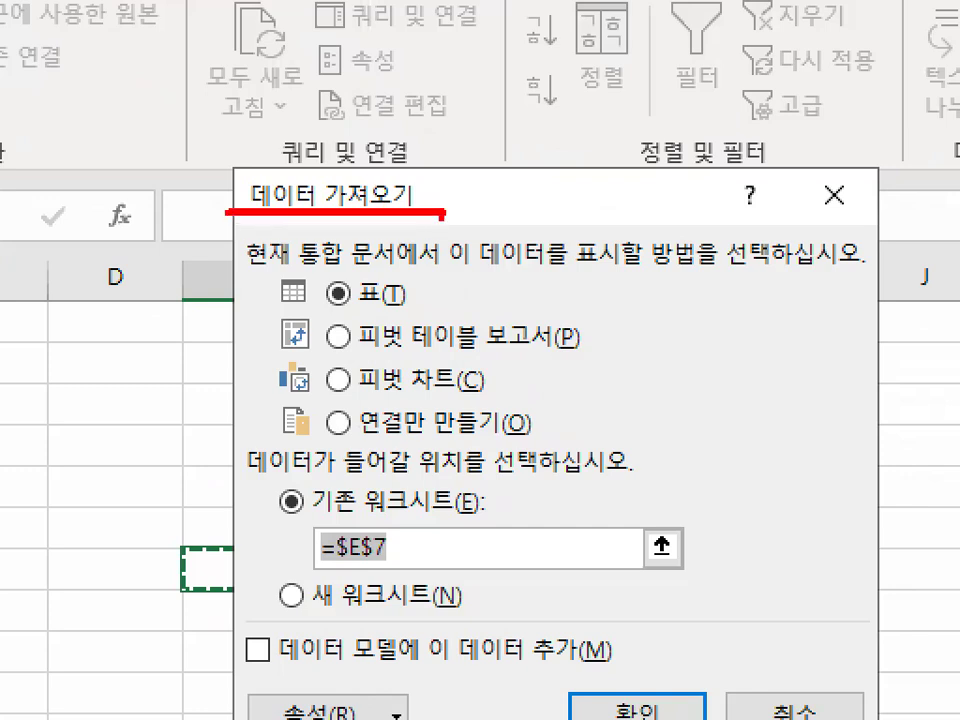
left_click_drag(343, 353, 597, 352)
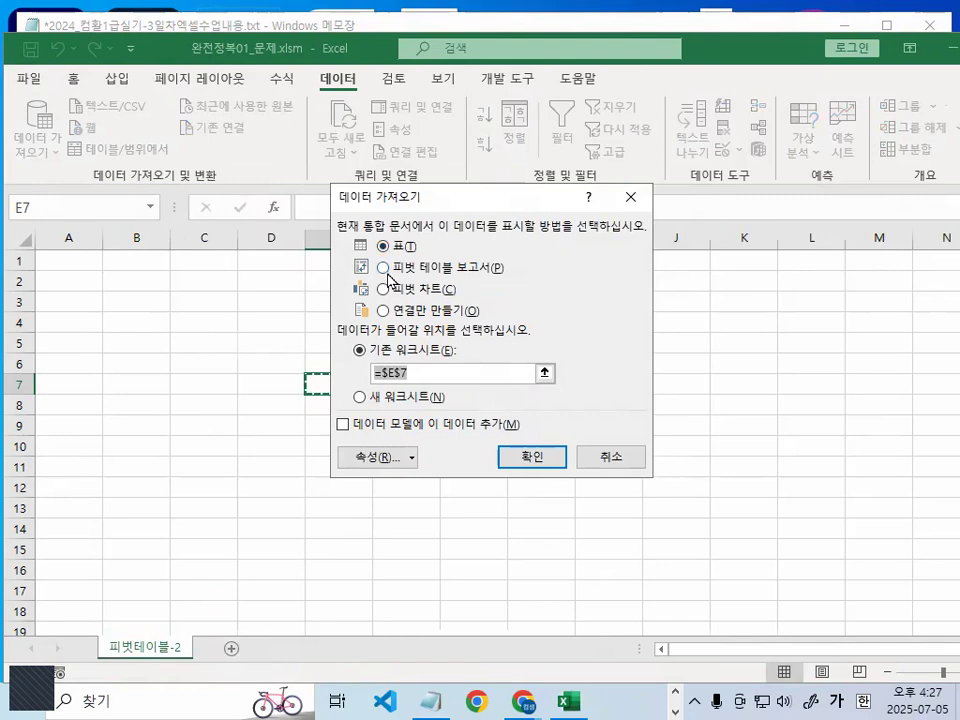
left_click(341, 336)
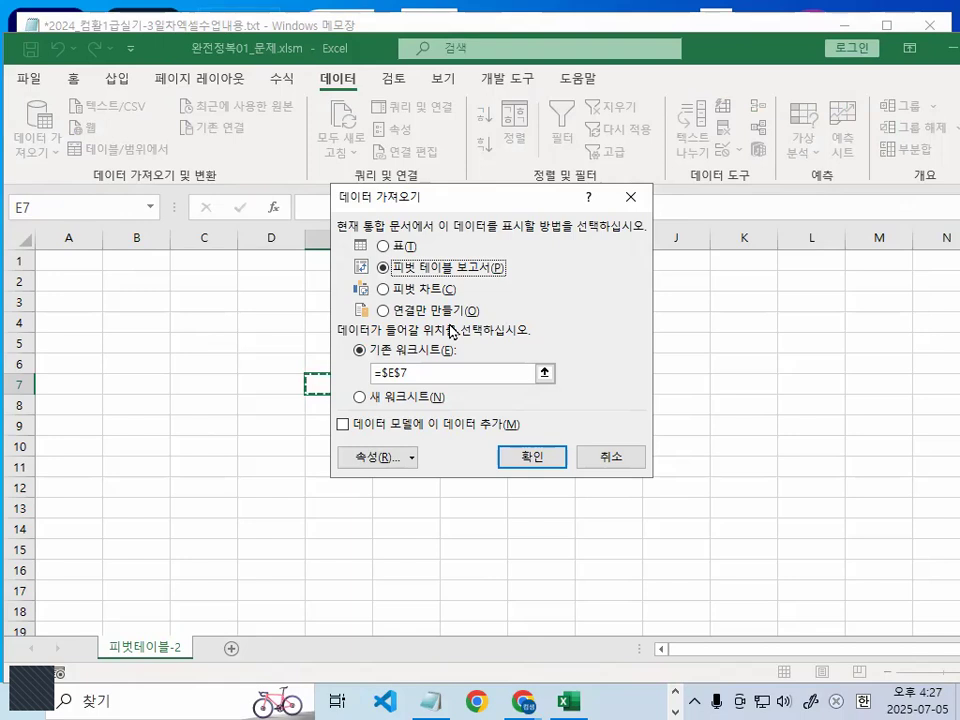
left_click_drag(434, 373, 361, 380)
double_click(424, 377)
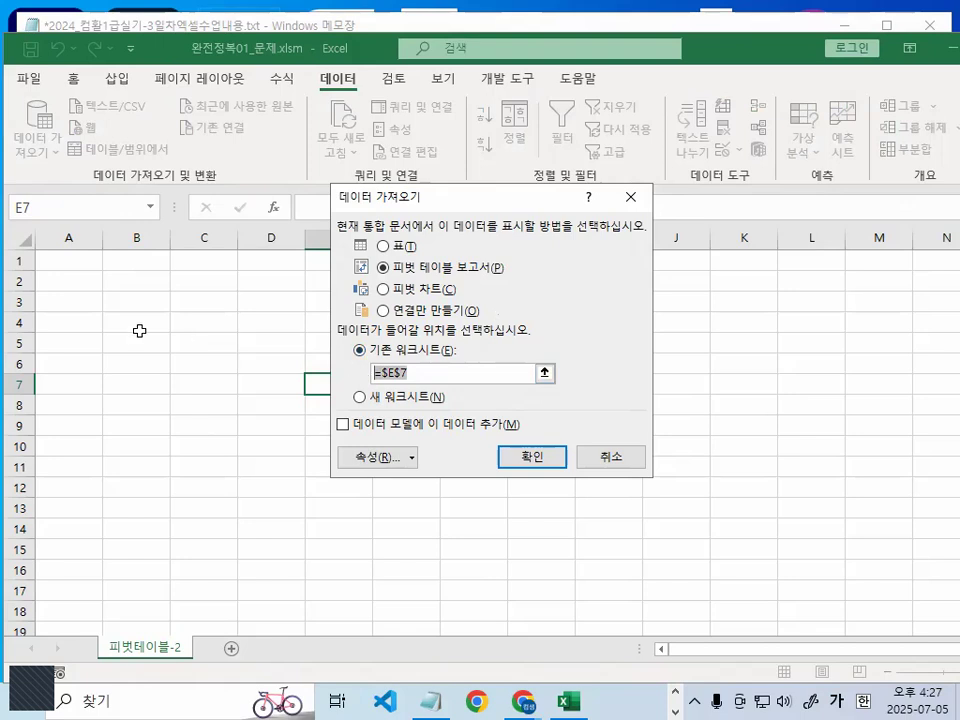
left_click(117, 299)
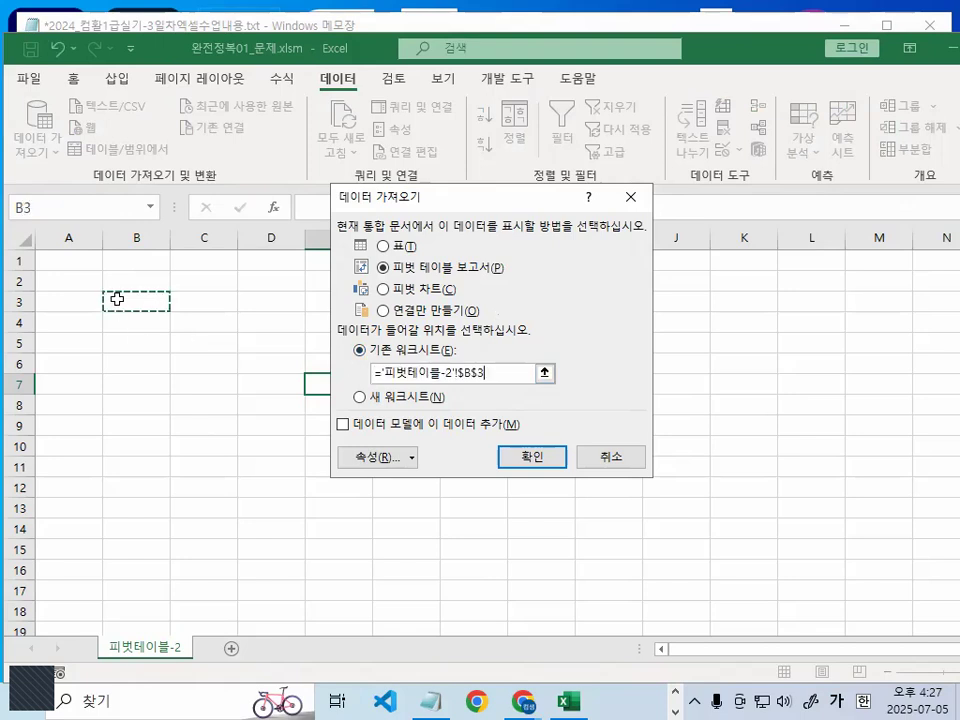
left_click(537, 461)
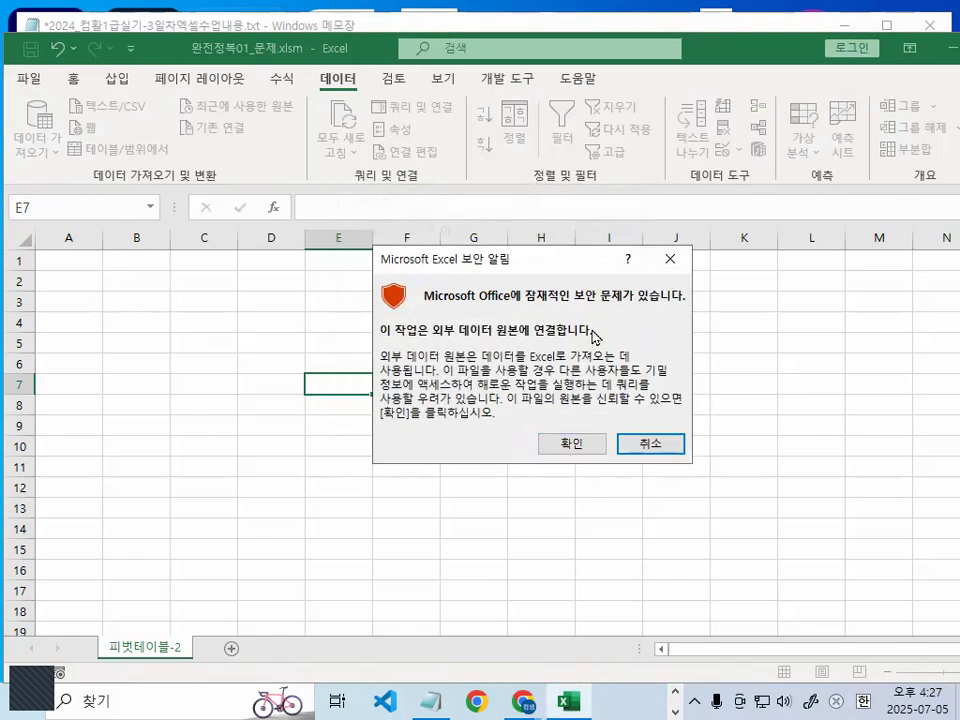
left_click_drag(472, 344, 654, 317)
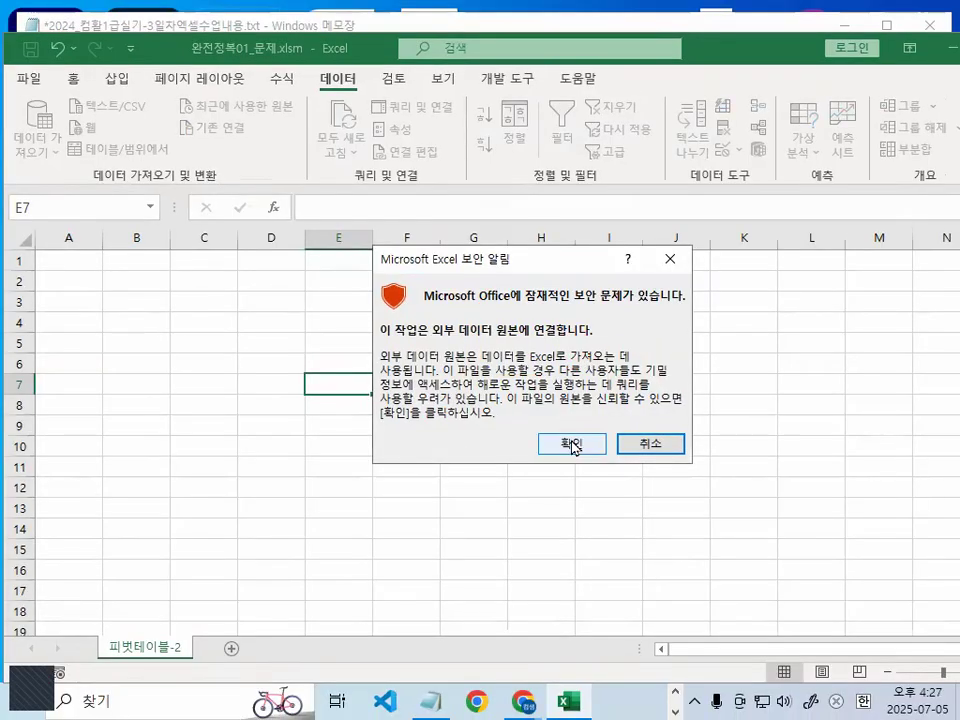
left_click(559, 557)
- Arrange the pivot table field pane and place 지점 in the filter area and 일자 in the row area
left_click_drag(440, 126, 455, 63)
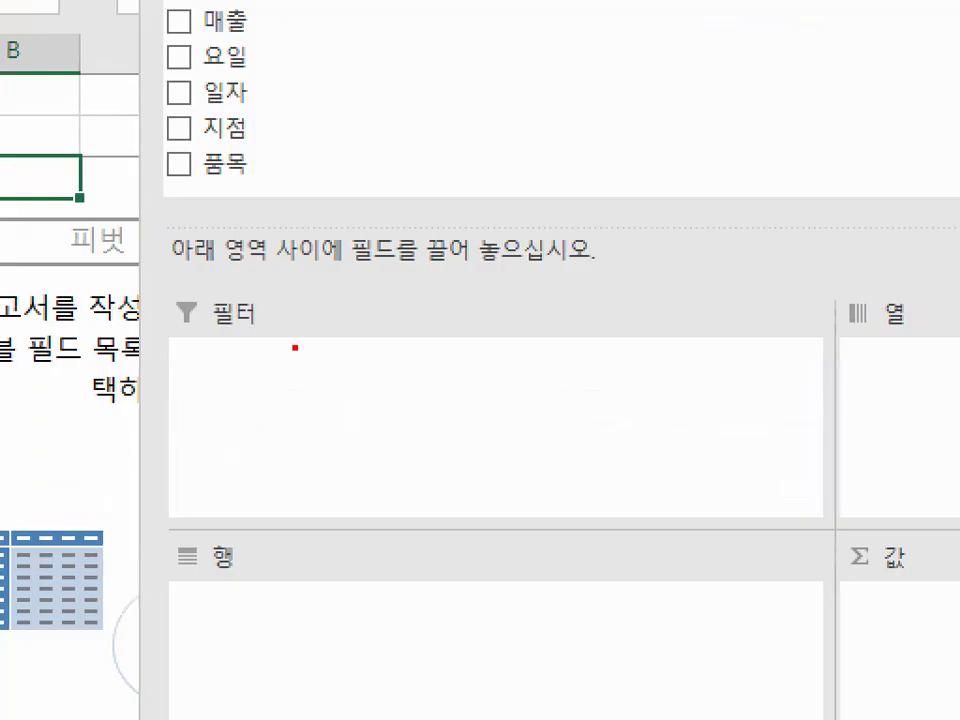
mouse_move(295, 347)
left_mouse_down()
mouse_move(204, 266)
mouse_move(321, 356)
left_mouse_up()
left_click_drag(238, 280, 265, 400)
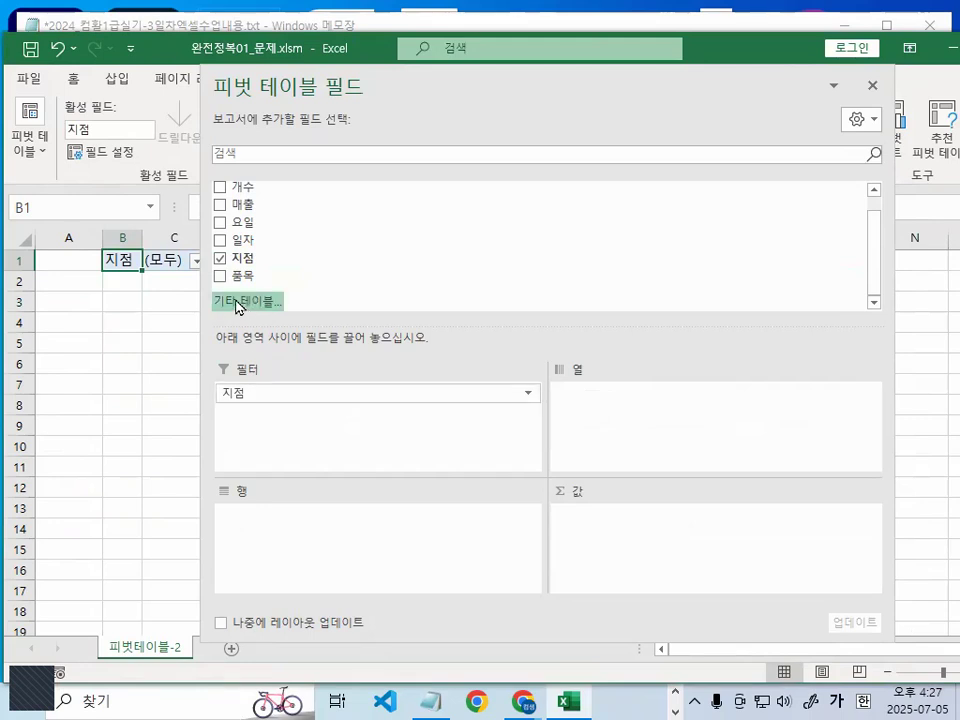
left_click_drag(257, 241, 258, 543)
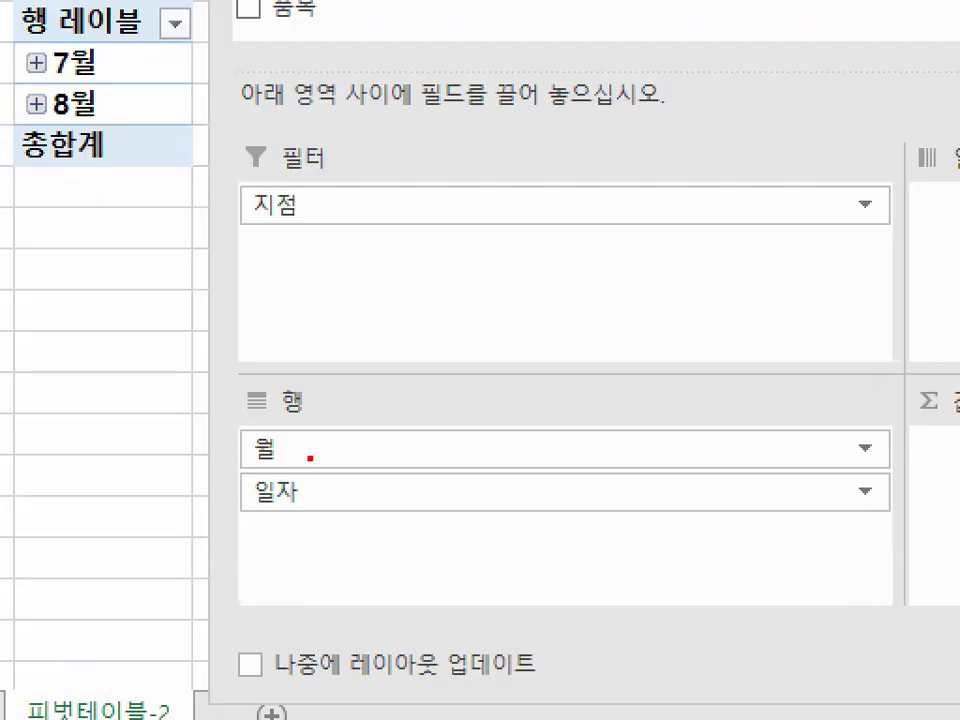
- Mark the 월 and 일자 fields of the row area with red freehand circles and clear the marks
mouse_move(311, 457)
left_mouse_down()
mouse_move(223, 446)
mouse_move(307, 460)
left_mouse_up()
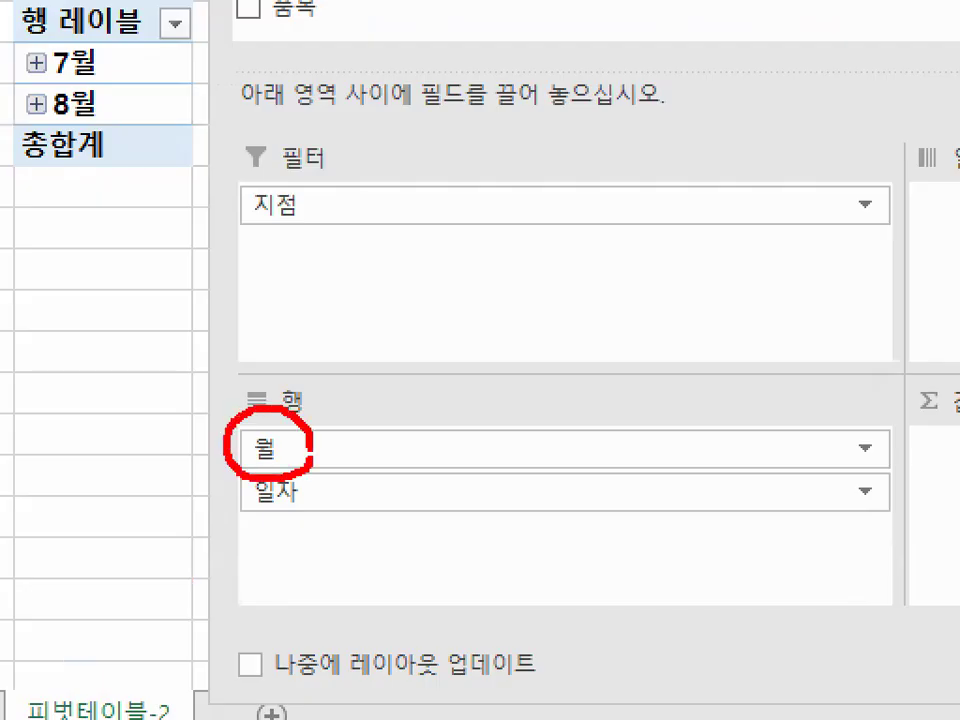
left_click_drag(370, 285, 278, 415)
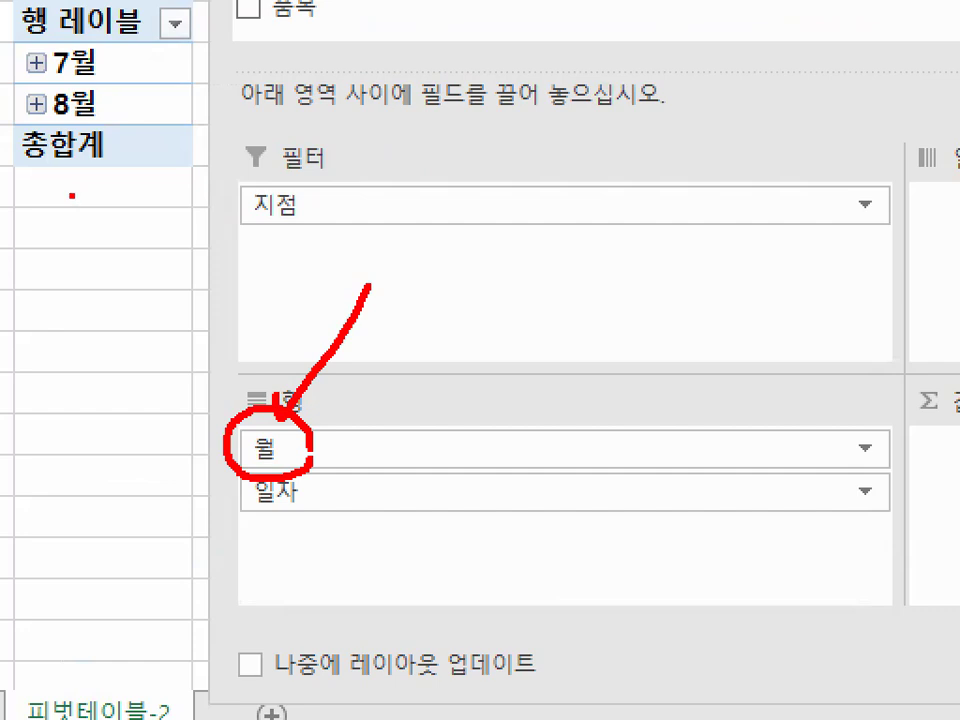
key("Escape")
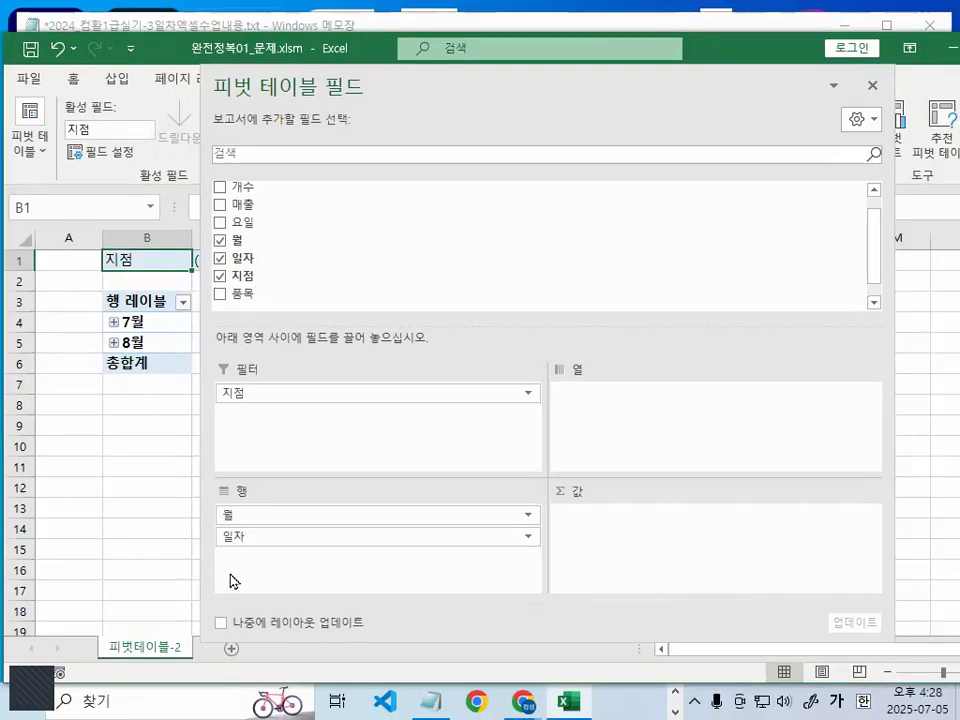
key("ctrl+1")
left_click(230, 578)
mouse_move(286, 510)
left_mouse_down()
mouse_move(195, 497)
mouse_move(278, 488)
left_mouse_up()
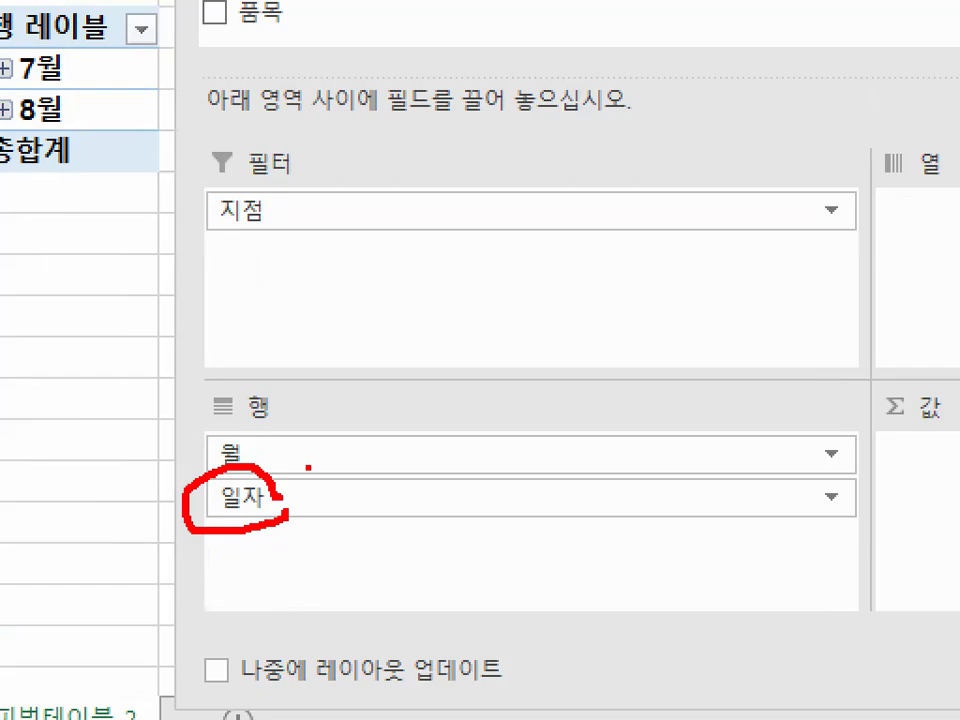
key("Escape")
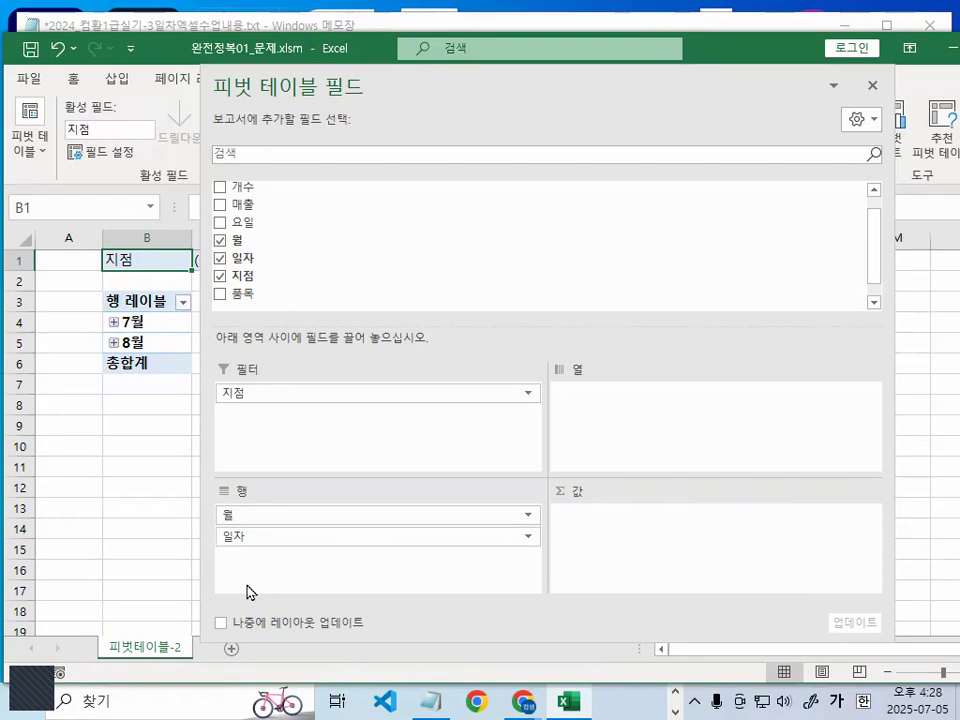
key("ctrl+1")
key("Escape")
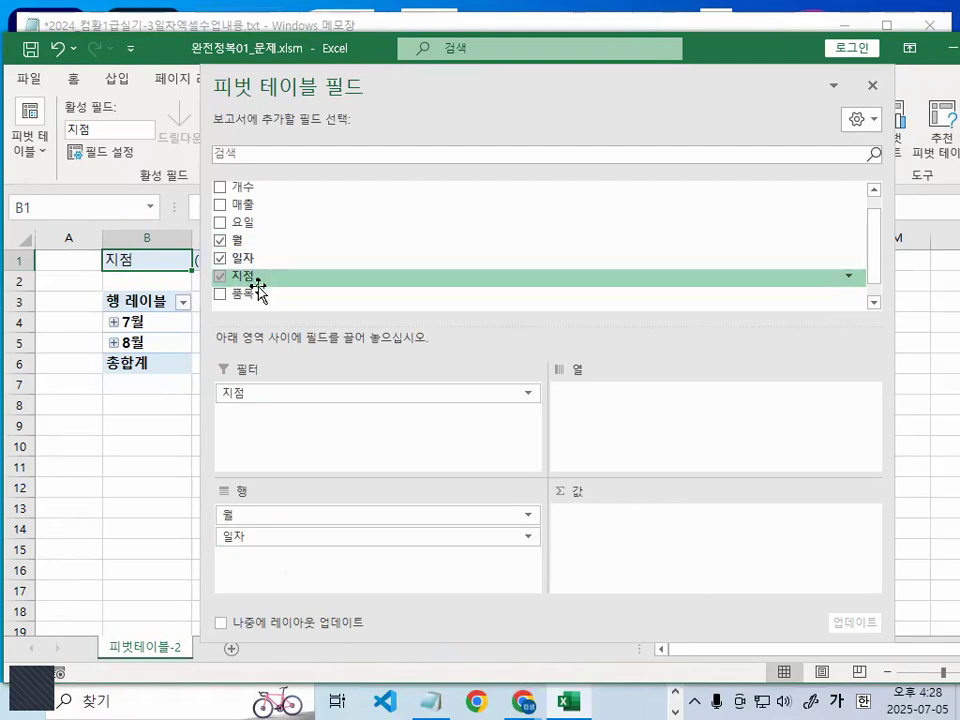
- Add the 품목 field to the row area below 일자
left_click_drag(253, 295, 314, 562)
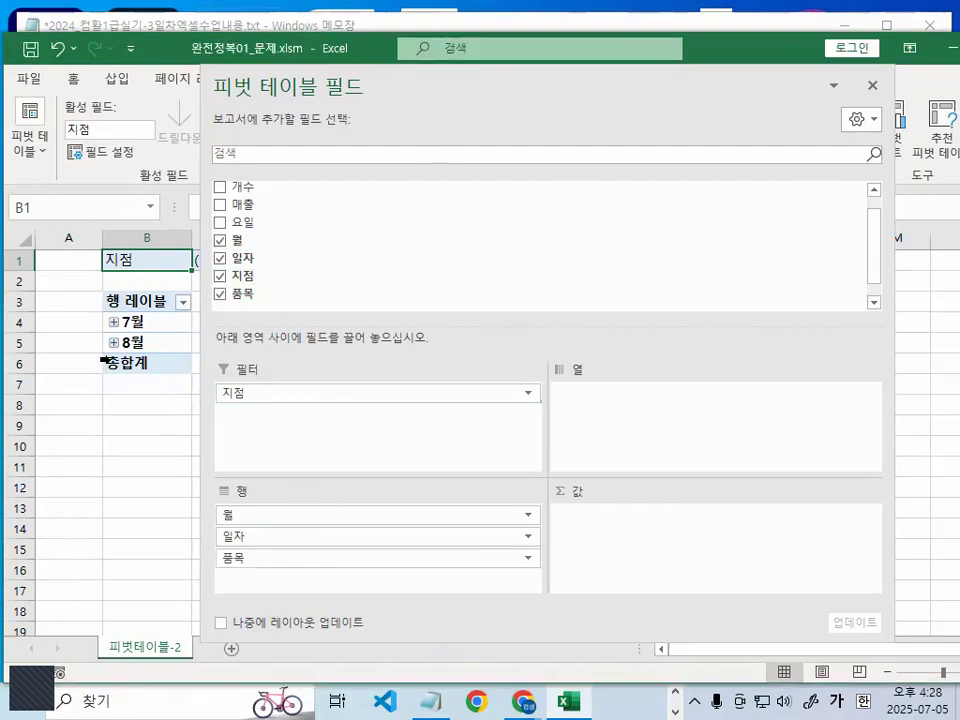
key("ctrl+1")
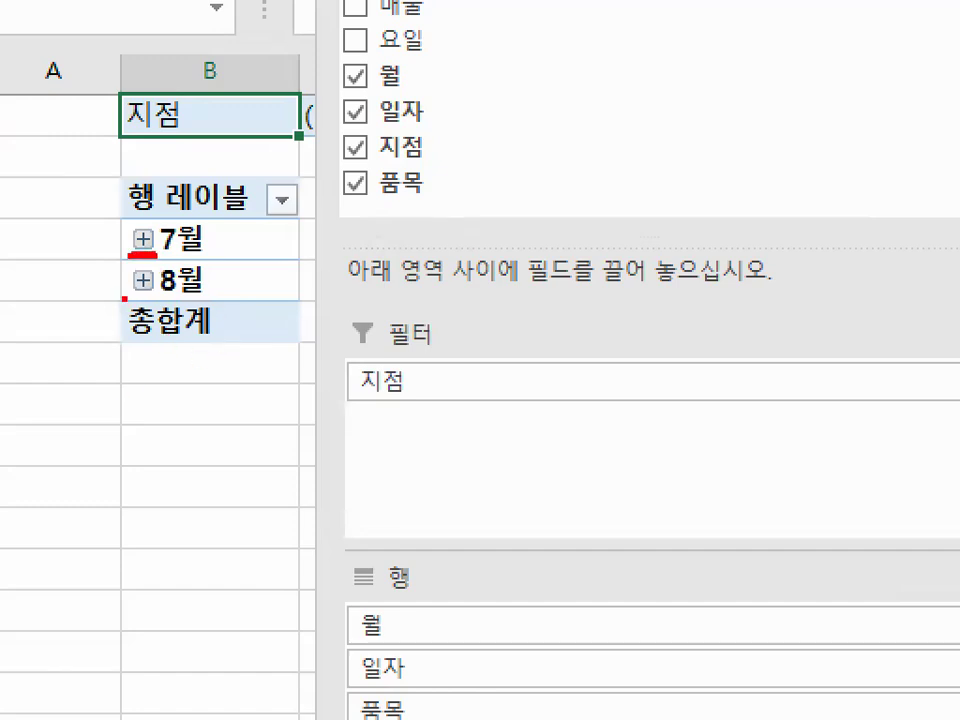
- Mark the expand boxes beside 7월 and 8월 with red freehand strokes and clear the marks
mouse_move(200, 258)
left_mouse_down()
mouse_move(200, 290)
mouse_move(229, 291)
mouse_move(229, 322)
mouse_move(300, 270)
mouse_move(224, 268)
mouse_move(285, 270)
mouse_move(245, 302)
mouse_move(290, 282)
left_mouse_up()
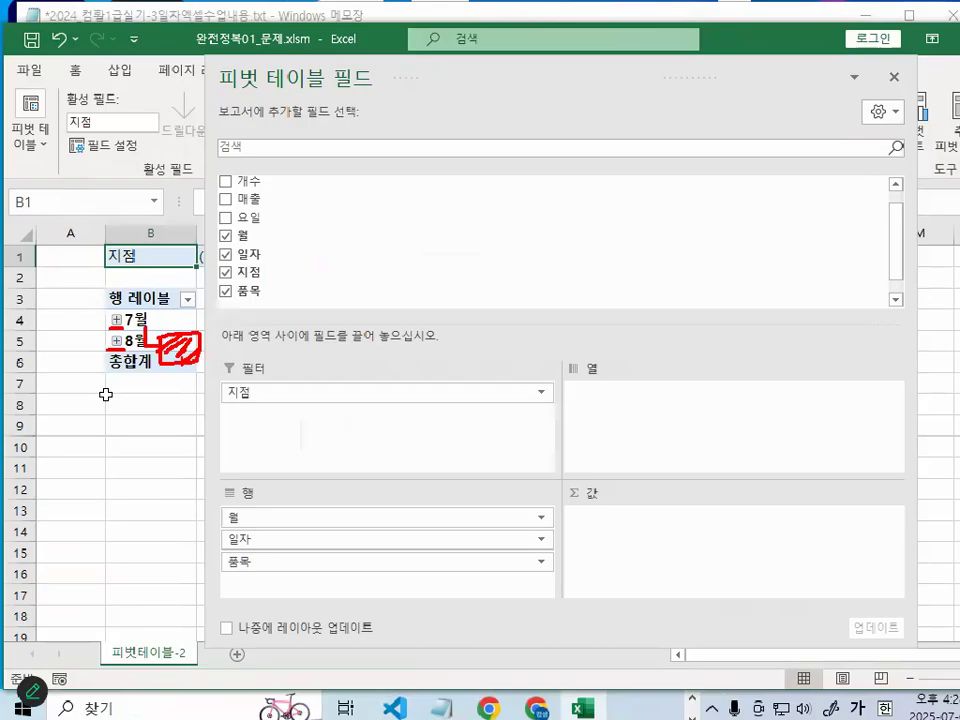
key("Escape")
left_click_drag(360, 86, 514, 86)
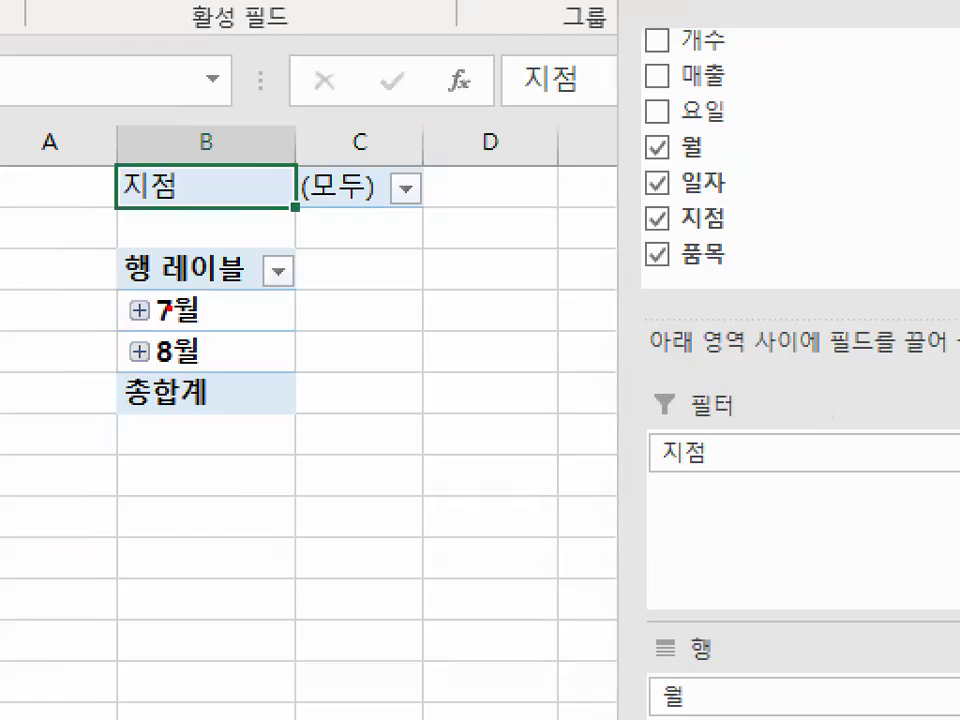
mouse_move(120, 302)
left_mouse_down()
mouse_move(122, 324)
mouse_move(171, 308)
left_mouse_up()
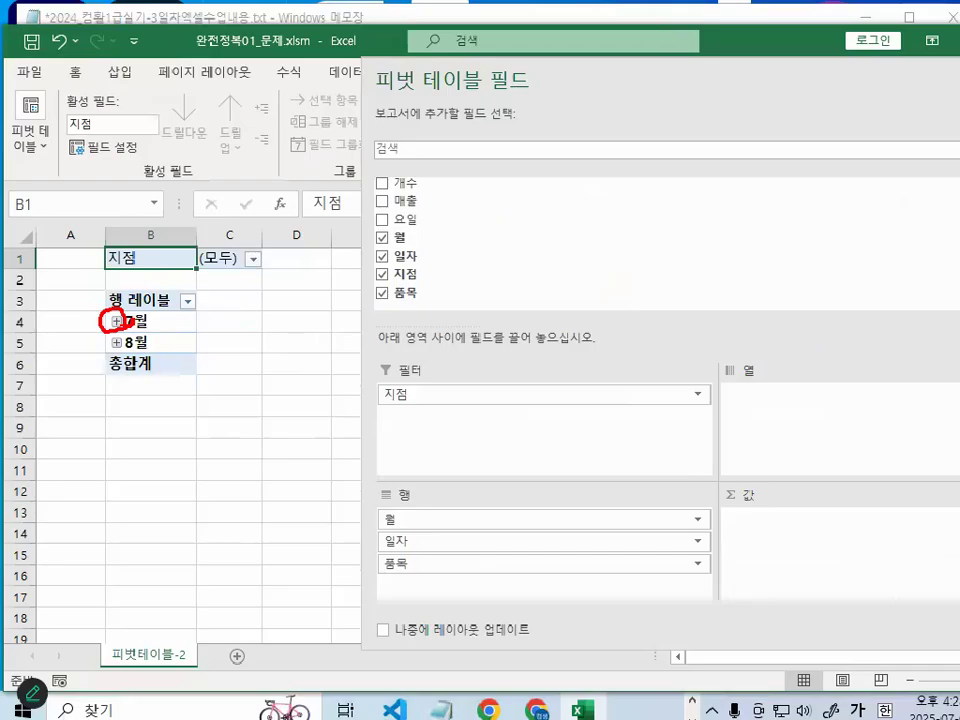
key("Escape")
- Expand the 7월 group, mark the items beneath its dates in red, clear the marks and collapse the group
left_click(116, 321)
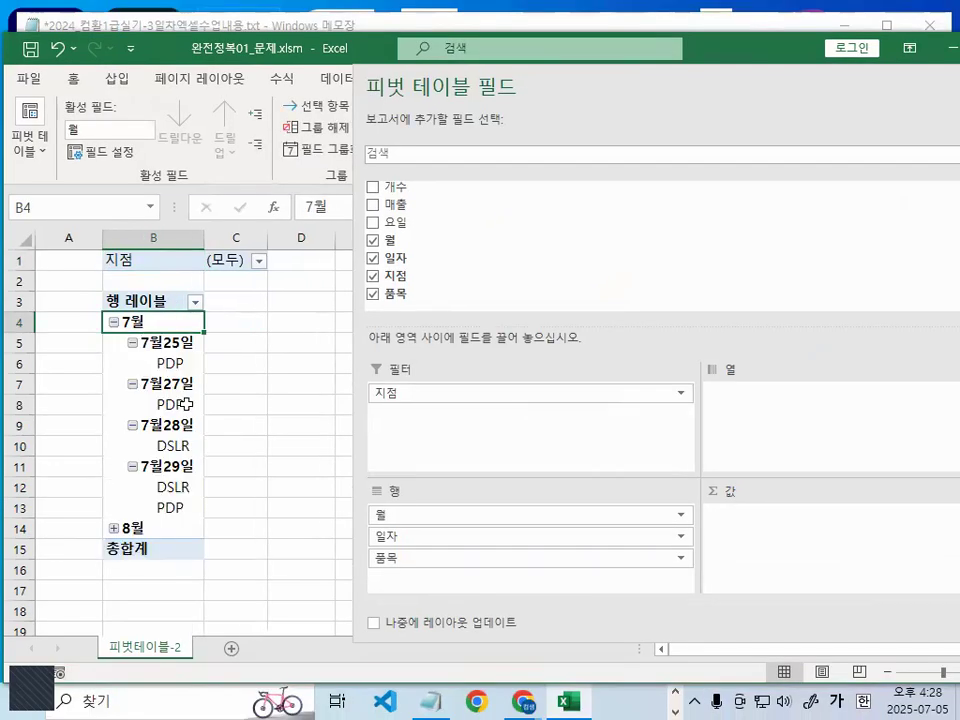
mouse_move(197, 354)
left_mouse_down()
mouse_move(180, 369)
mouse_move(192, 375)
mouse_move(188, 398)
left_mouse_up()
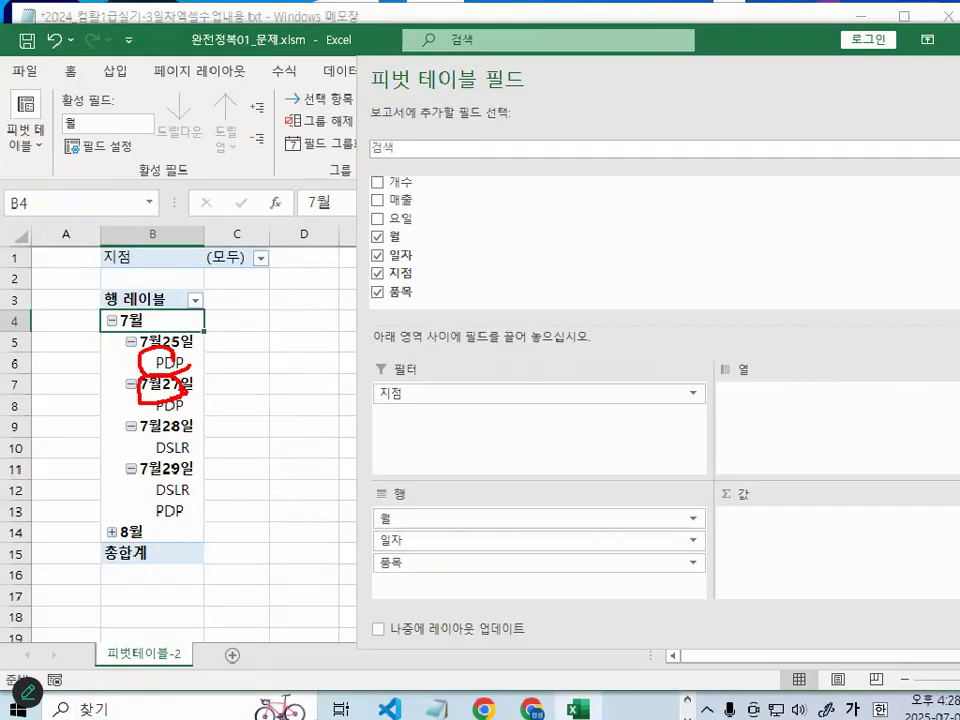
key("Escape")
left_click(112, 321)
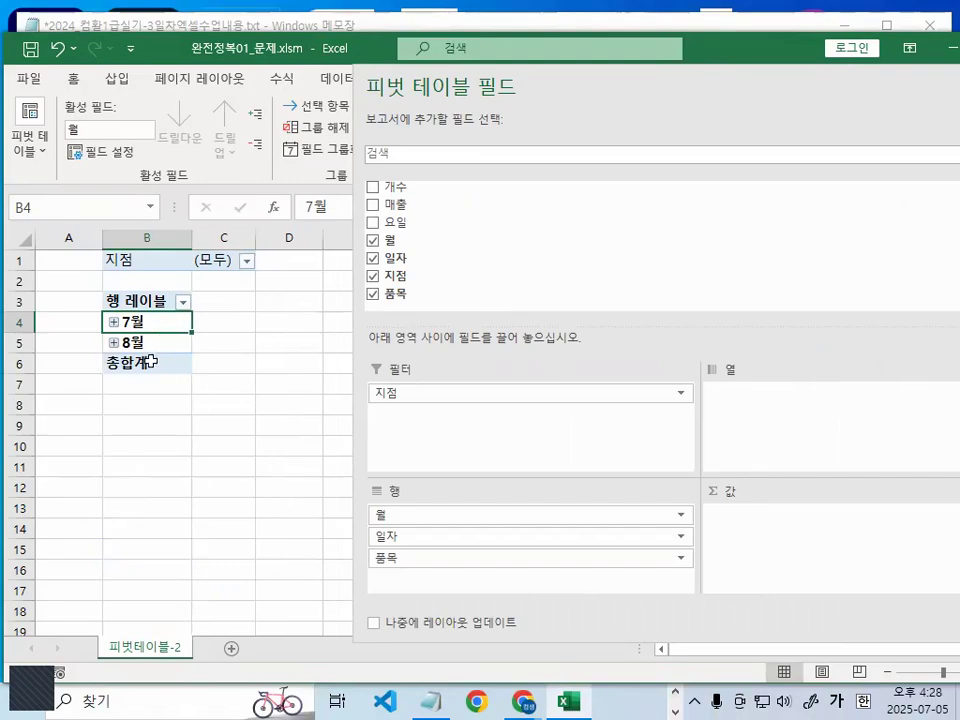
- Circle the 일자 and 품목 fields of the row area in red and clear the marks
left_click_drag(231, 244, 273, 326)
left_click_drag(418, 322, 425, 425)
key("Escape")
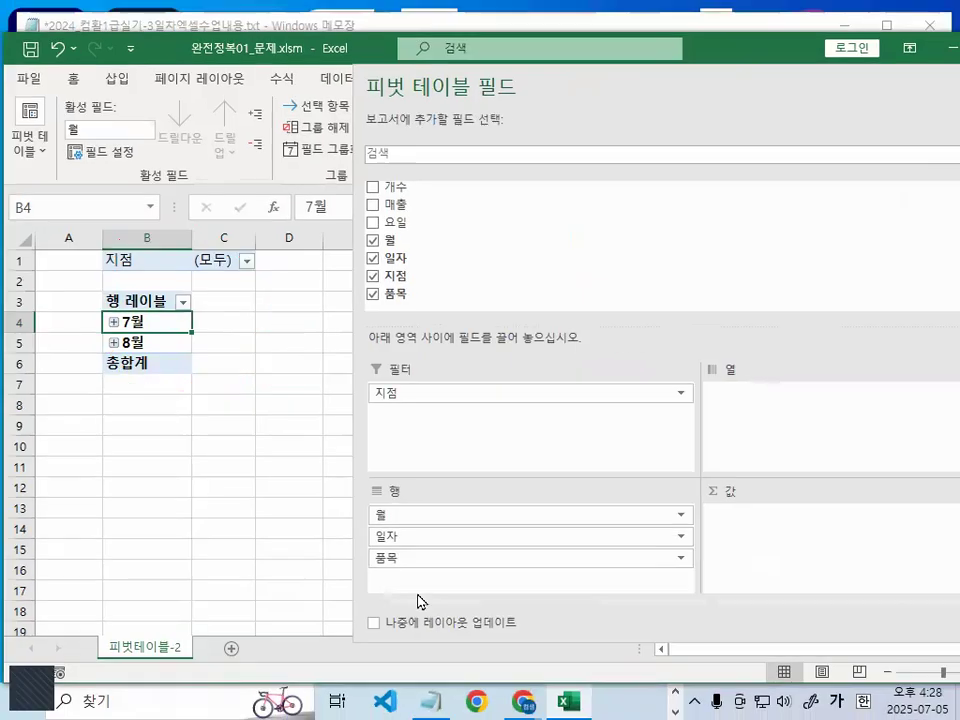
left_click_drag(423, 568, 371, 563)
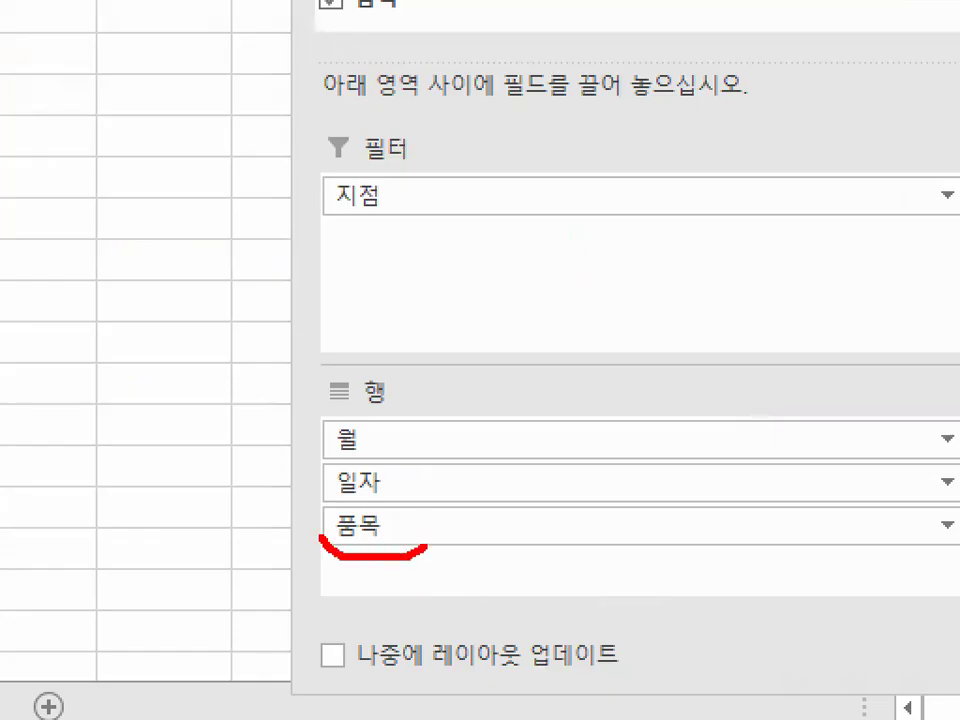
left_click_drag(320, 537, 414, 520)
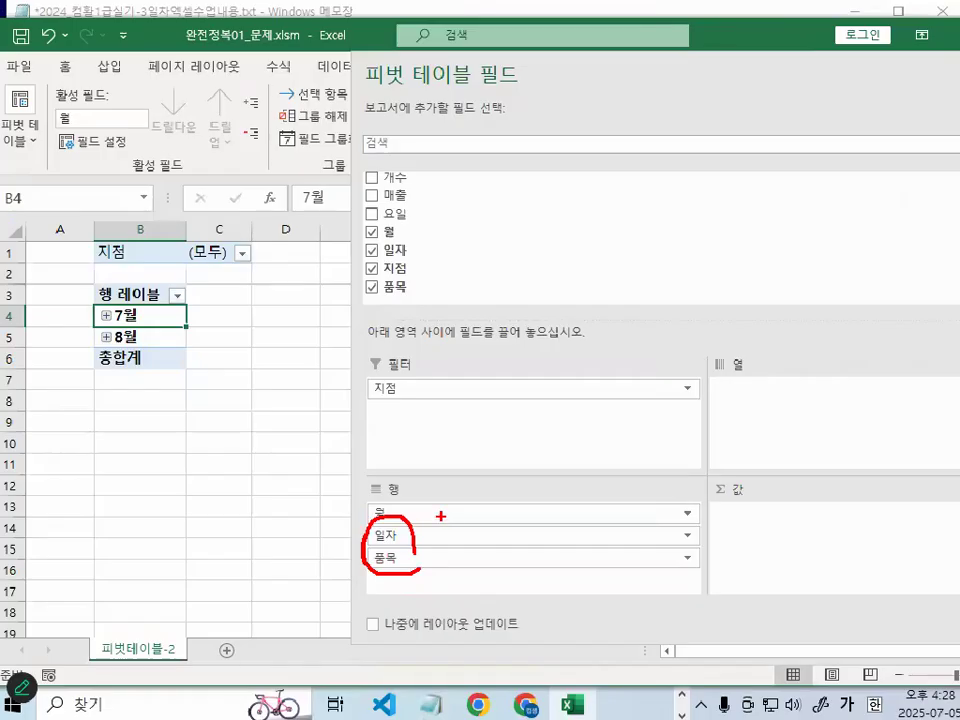
key("Escape")
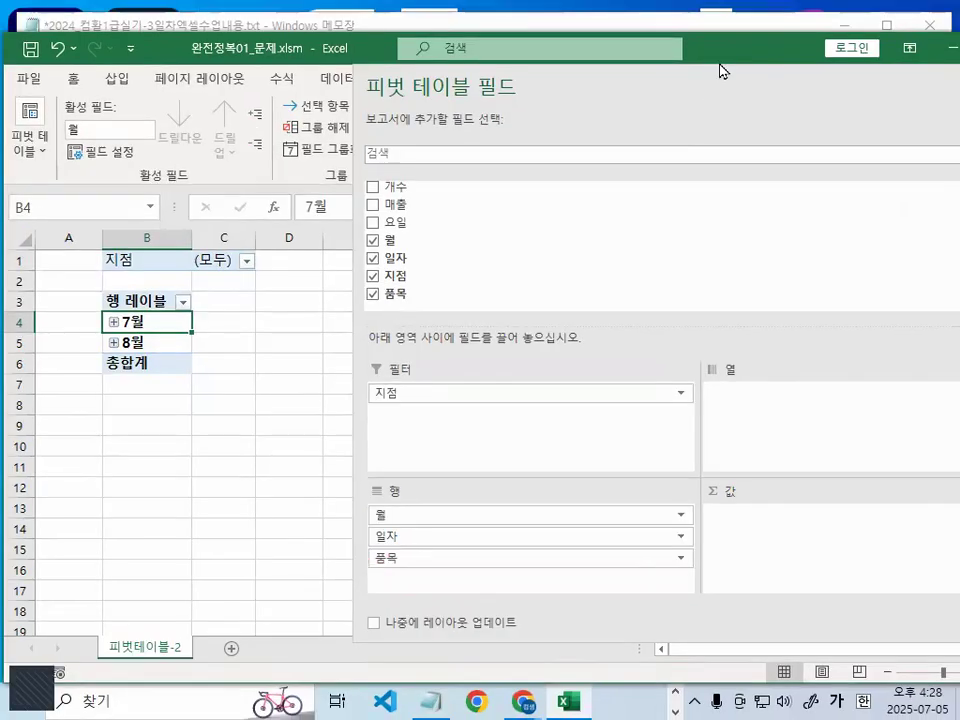
- Circle the values area of the pivot field pane in red and add the 개수 field to it as a sum
left_click_drag(724, 77, 347, 77)
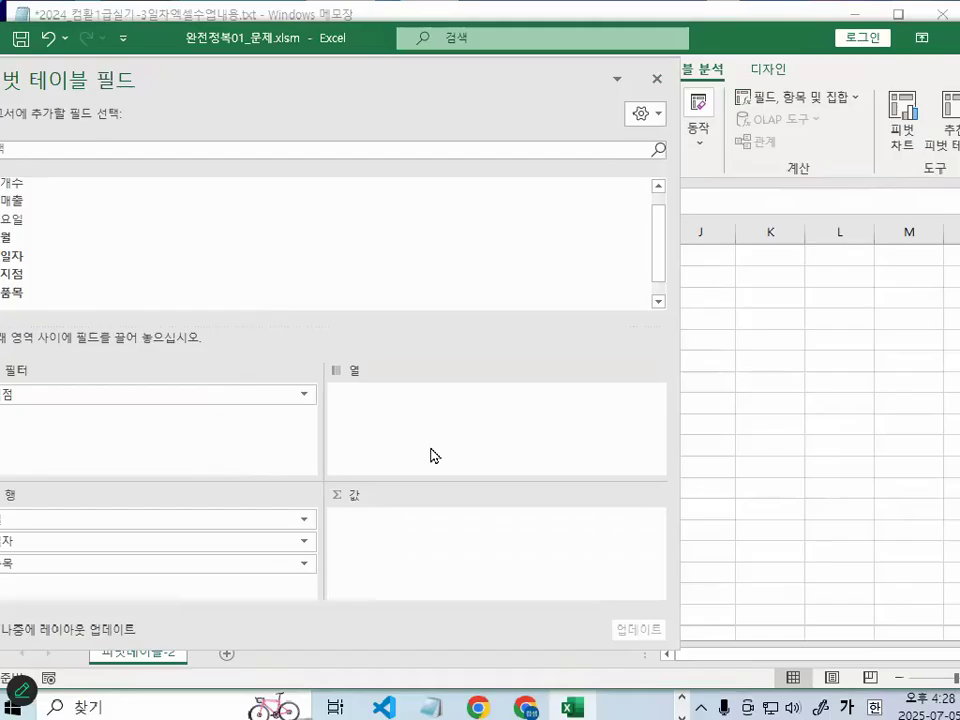
left_click_drag(396, 90, 602, 90)
mouse_move(570, 410)
left_mouse_down()
mouse_move(652, 486)
mouse_move(578, 470)
left_mouse_up()
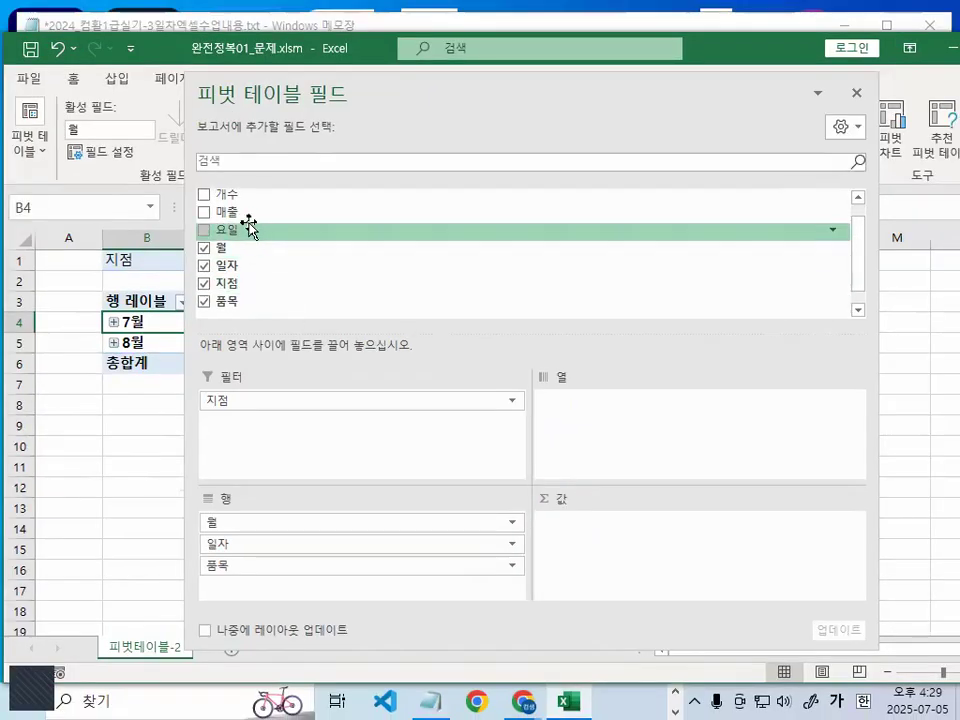
mouse_move(240, 207)
left_mouse_down()
mouse_move(403, 302)
mouse_move(651, 551)
left_mouse_up()
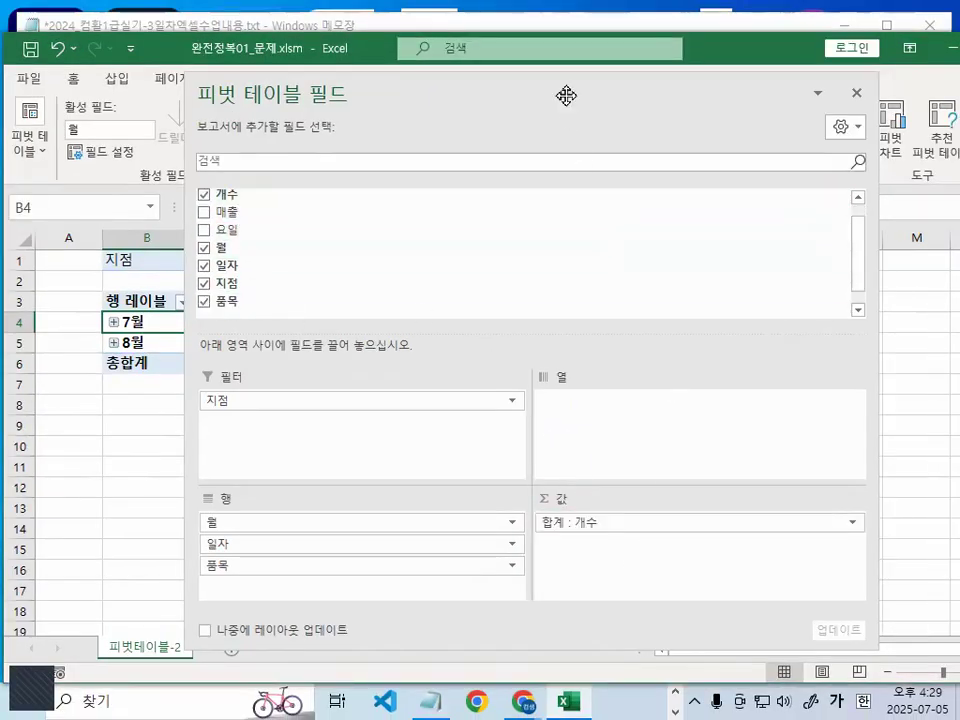
- Uncover the pivot table and draw red vertical and horizontal lines over it to illustrate column and row directions
left_click_drag(566, 94, 608, 458)
left_click_drag(237, 273, 237, 406)
left_click_drag(301, 294, 301, 394)
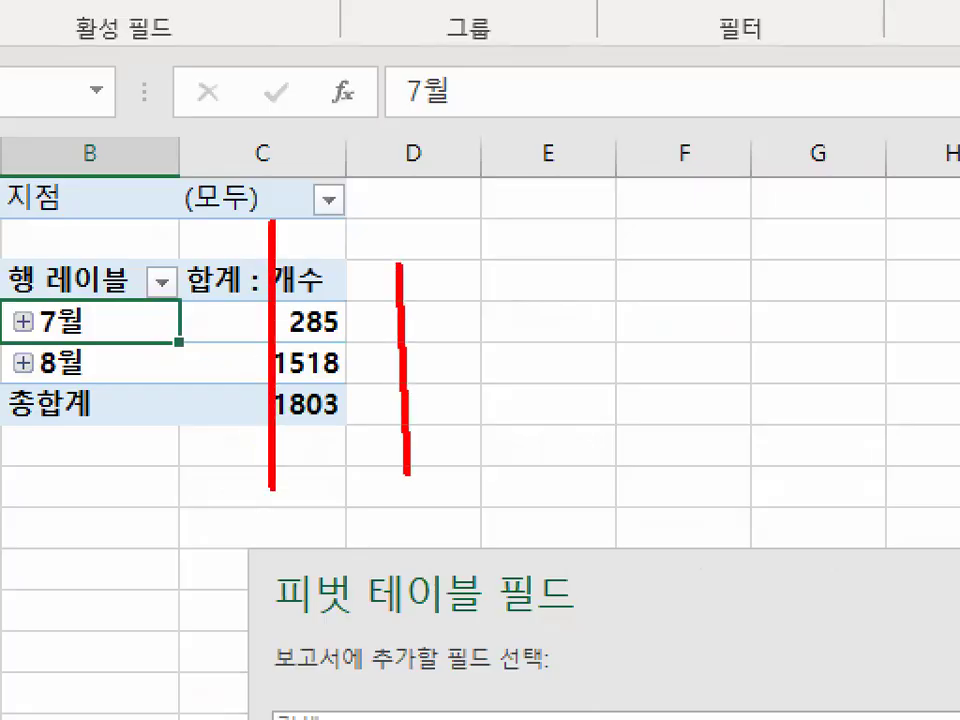
left_click_drag(373, 270, 373, 366)
left_click_drag(125, 404, 454, 401)
left_click_drag(167, 476, 438, 456)
left_click_drag(58, 547, 375, 552)
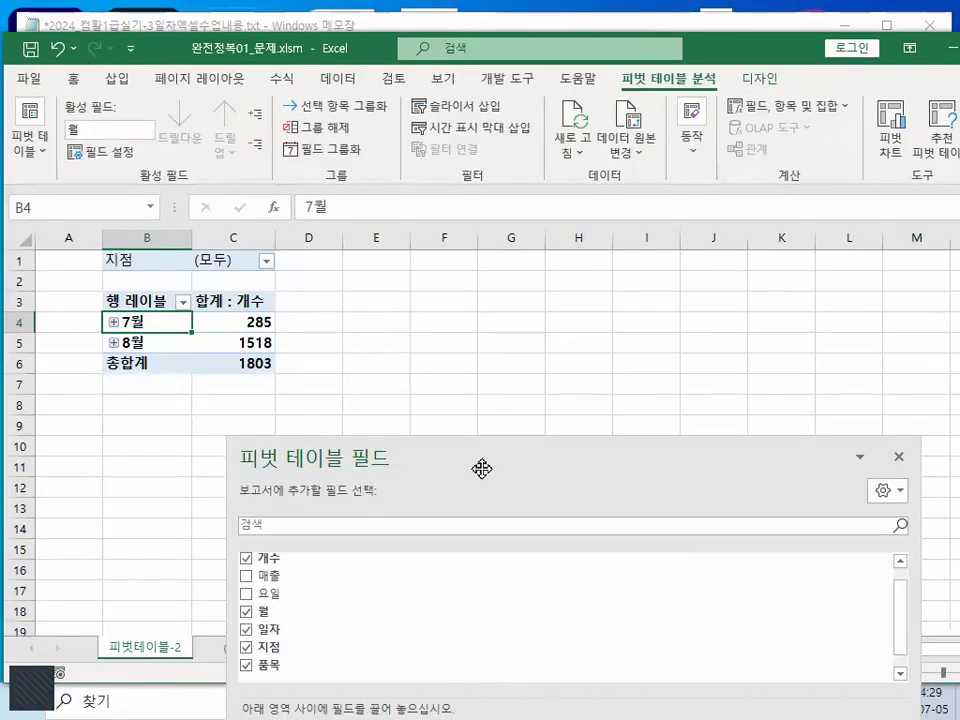
- Add the 매출 field to the values area below 합계 : 개수
left_click_drag(482, 468, 412, 73)
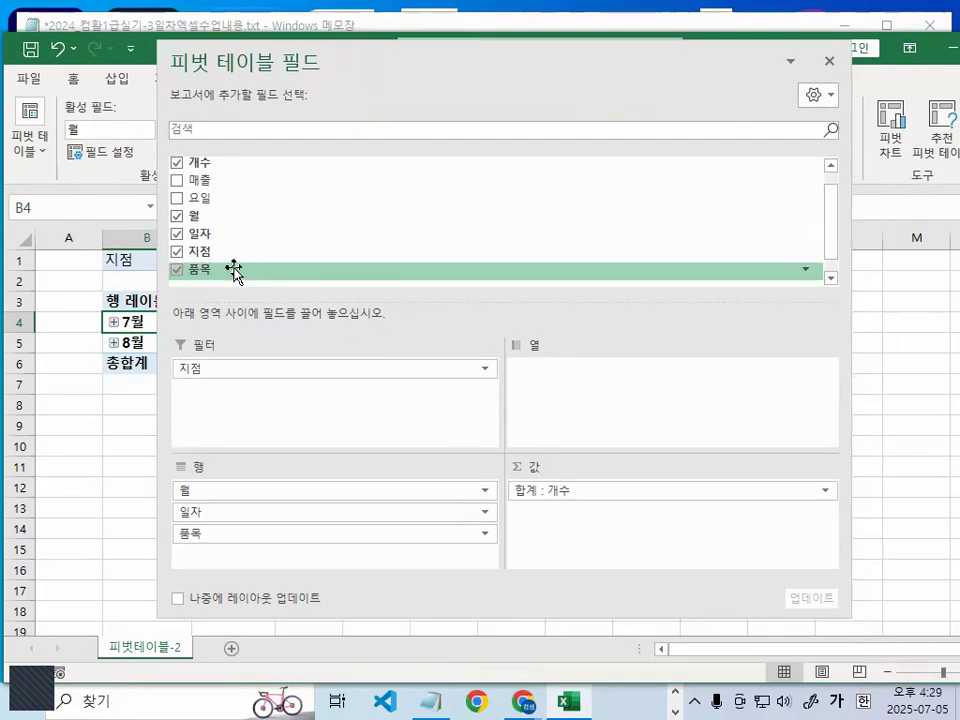
left_click_drag(214, 186, 598, 513)
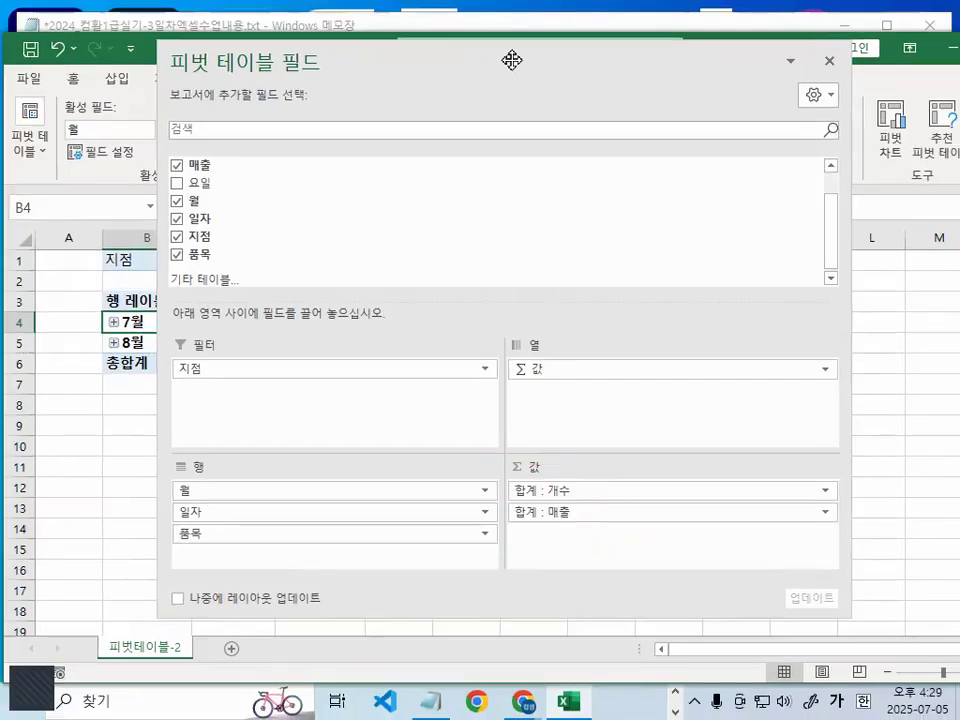
- Circle the 합계 : 개수 and 합계 : 매출 columns in red, then cross out the values area with an arrow toward the rows
left_click_drag(512, 60, 803, 363)
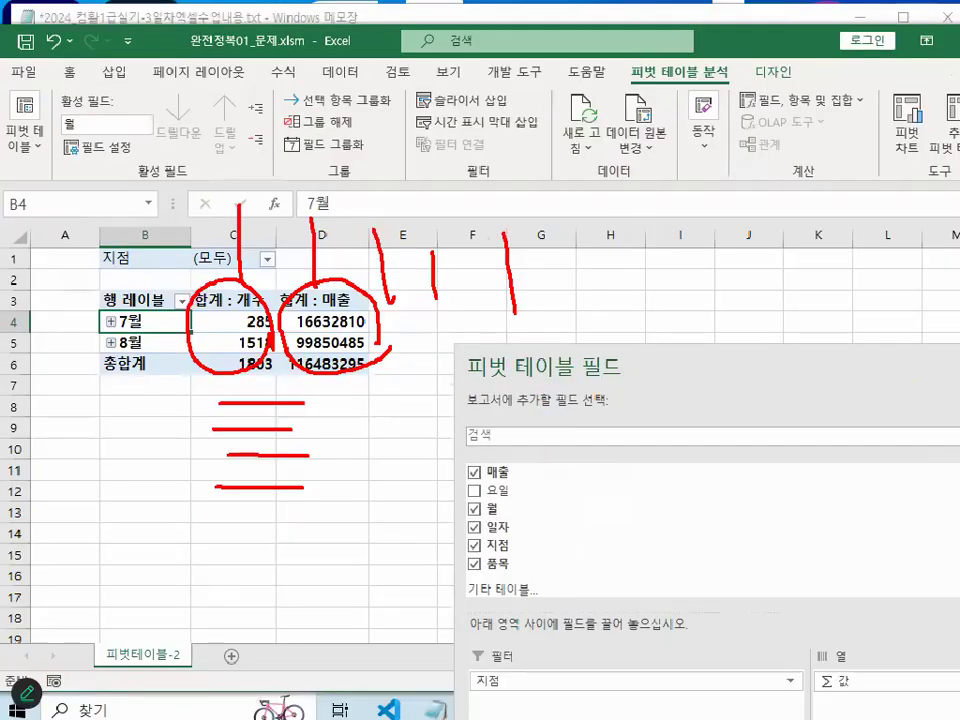
left_click_drag(665, 367, 500, 100)
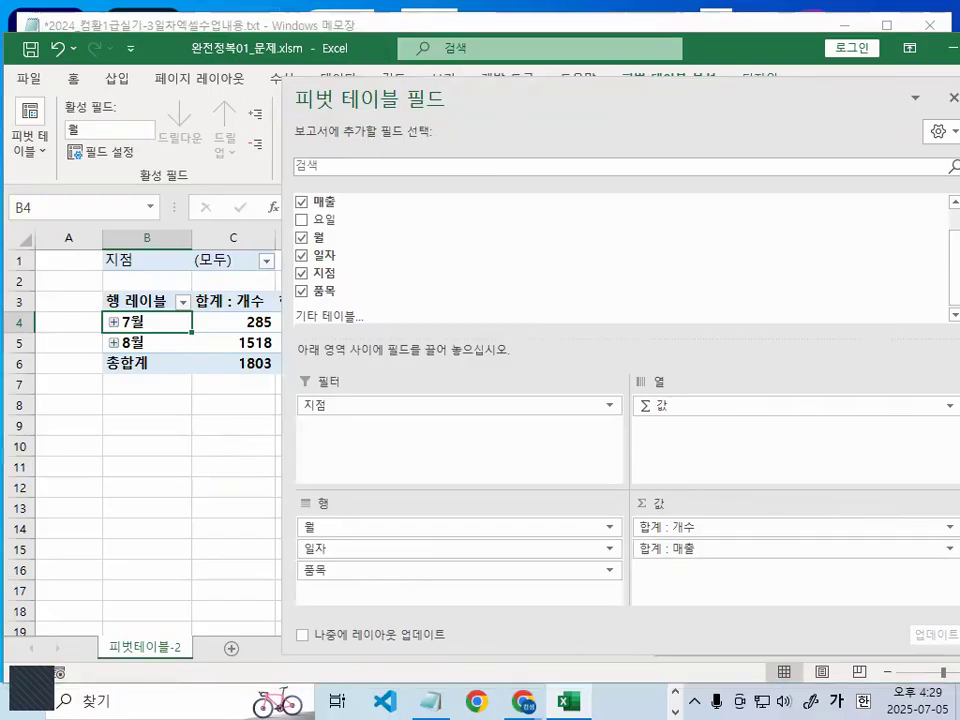
left_click_drag(731, 416, 541, 555)
left_click_drag(565, 382, 790, 650)
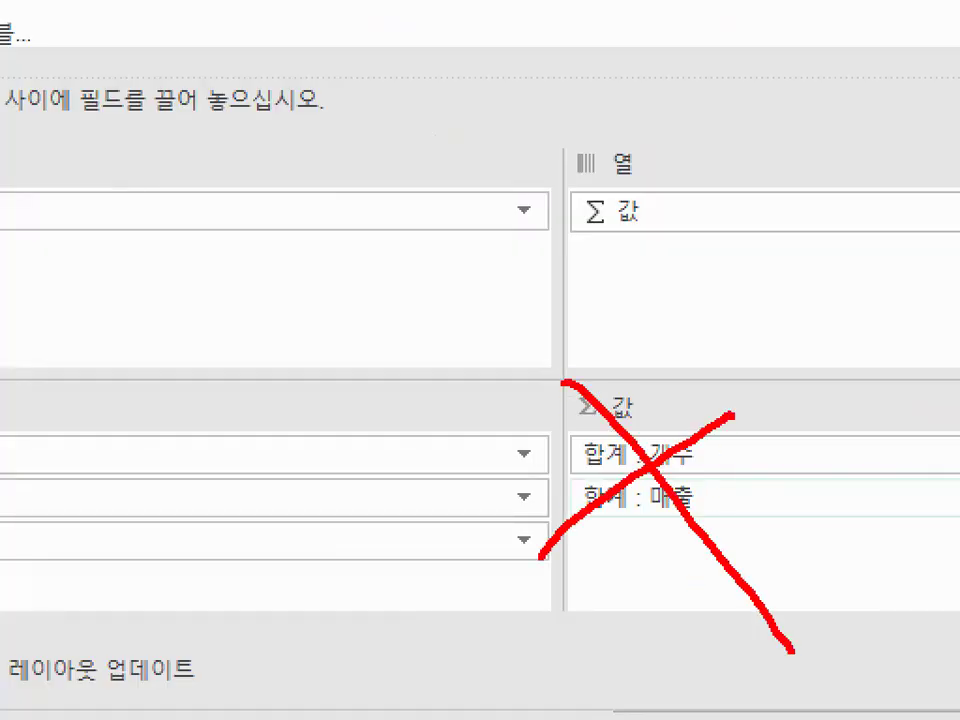
left_click_drag(669, 529, 257, 696)
mouse_move(257, 645)
left_mouse_down()
mouse_move(221, 712)
mouse_move(322, 713)
left_mouse_up()
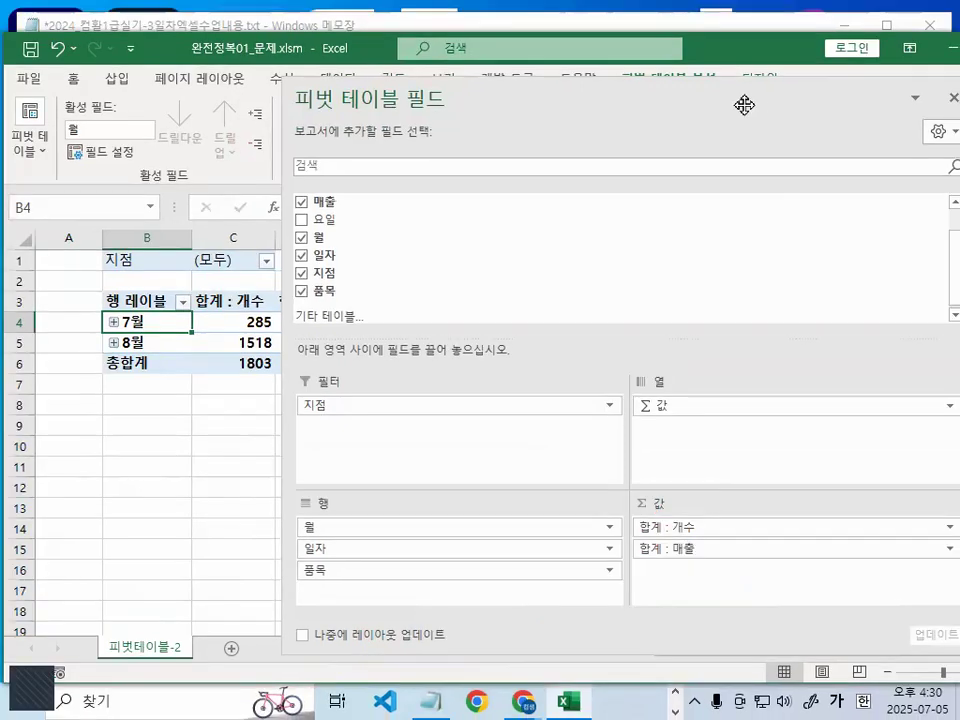
- Circle the Σ 값 field in red and move it from the column area to the row area below 품목
left_click_drag(744, 103, 718, 73)
key("ctrl+1")
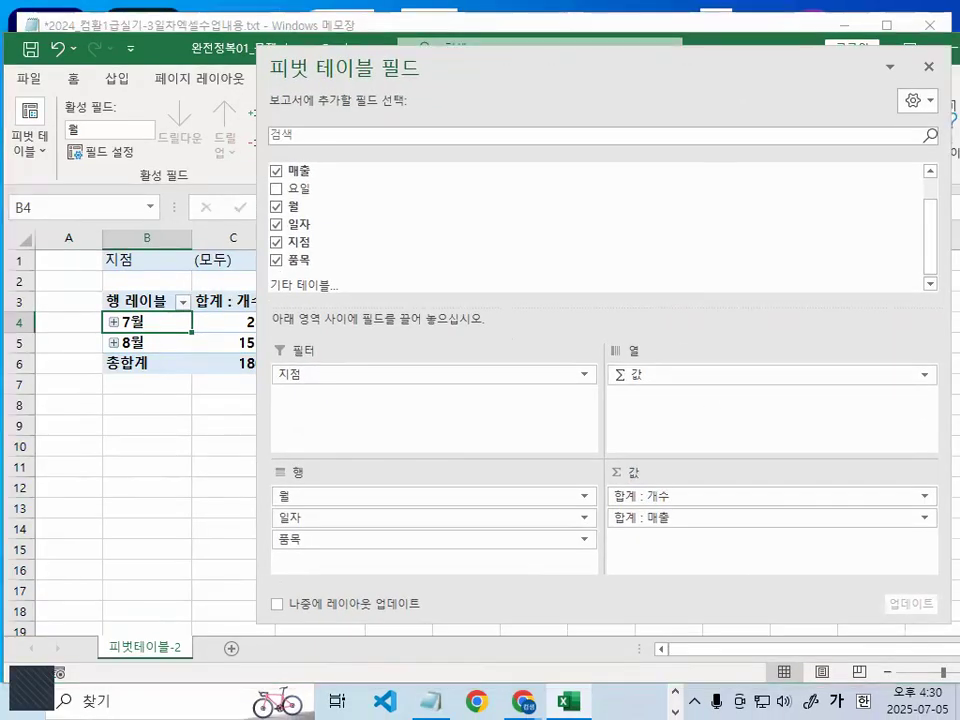
left_click(669, 362)
mouse_move(669, 362)
left_mouse_down()
mouse_move(566, 362)
mouse_move(676, 352)
left_mouse_up()
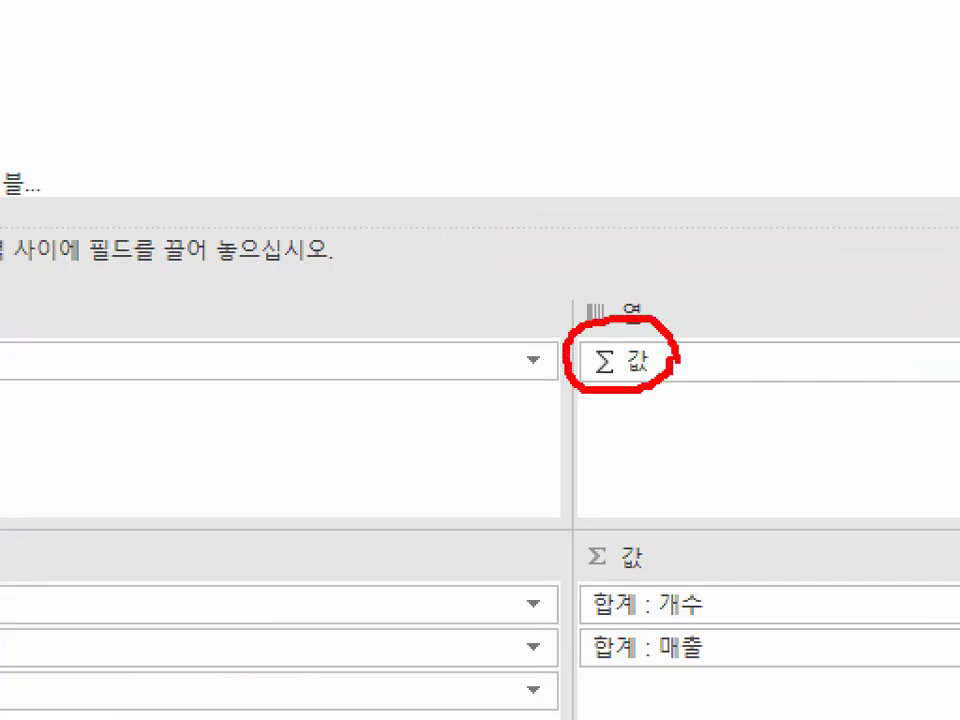
left_click_drag(620, 372, 300, 564)
- Underline the 개수 and 매출 sum rows of both months in red, circle the labels under 7월 and clear the marks
left_click_drag(549, 71, 625, 470)
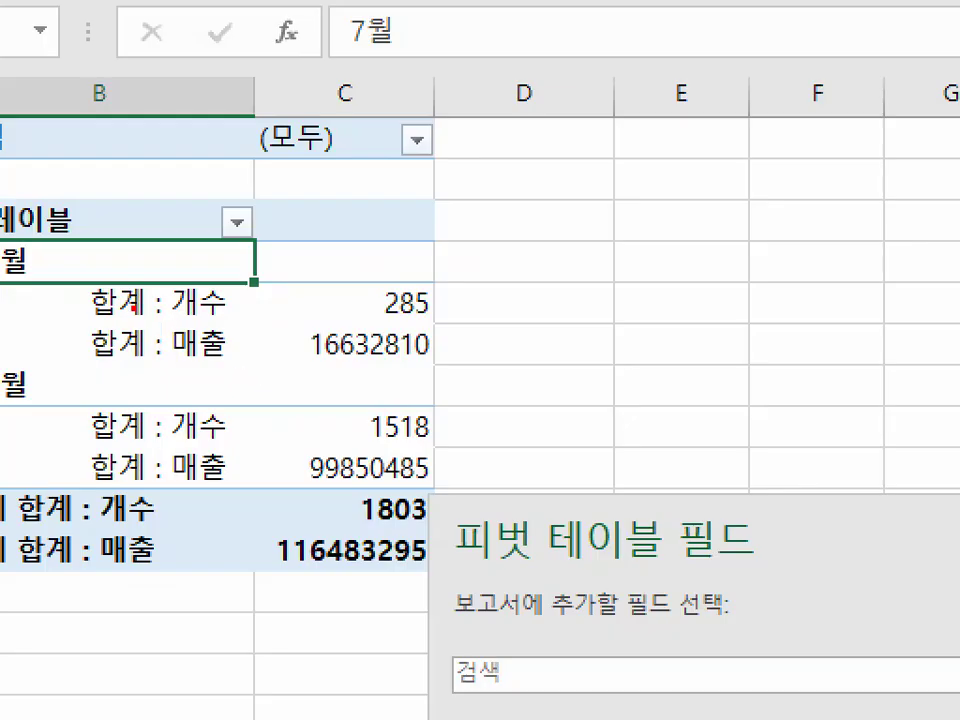
left_click_drag(133, 310, 437, 307)
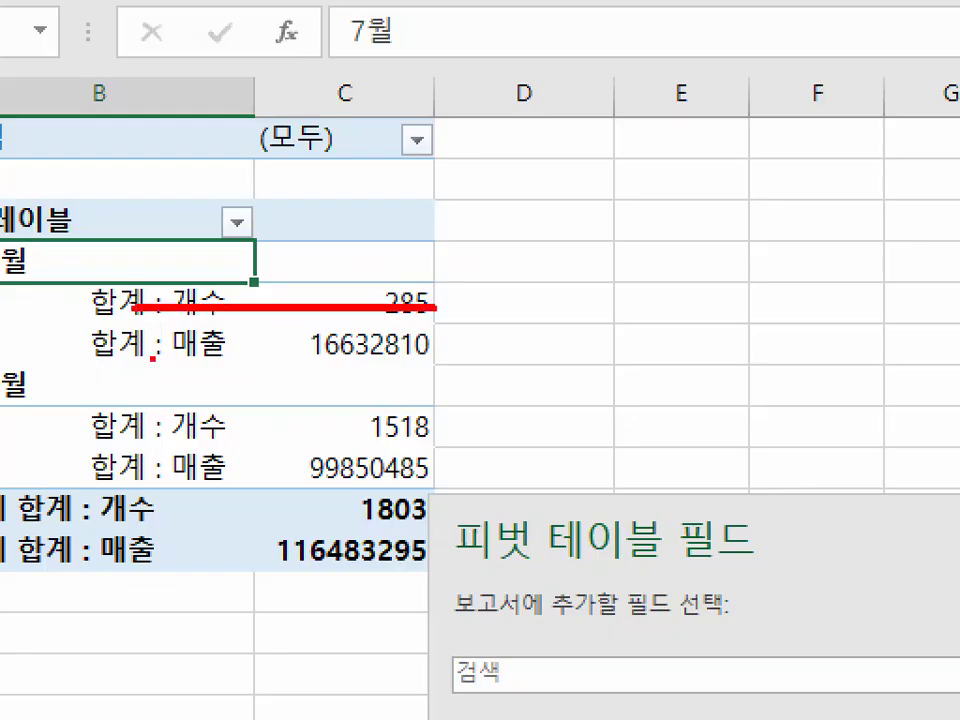
left_click_drag(155, 360, 390, 357)
left_click_drag(135, 430, 471, 432)
mouse_move(160, 490)
left_mouse_down()
mouse_move(440, 497)
mouse_move(439, 487)
left_mouse_up()
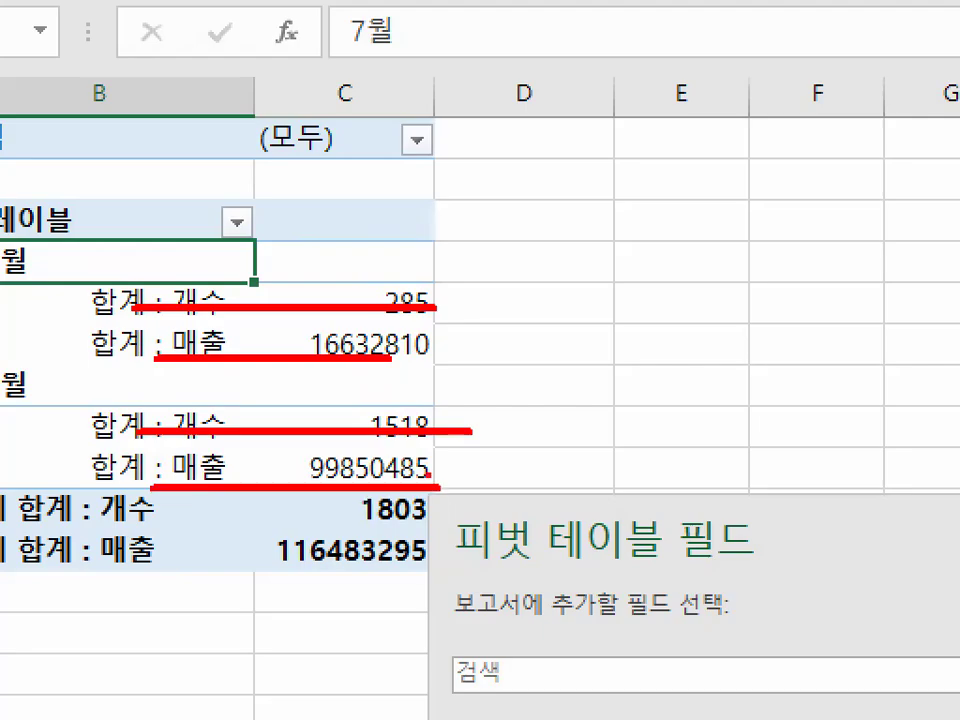
key("Escape")
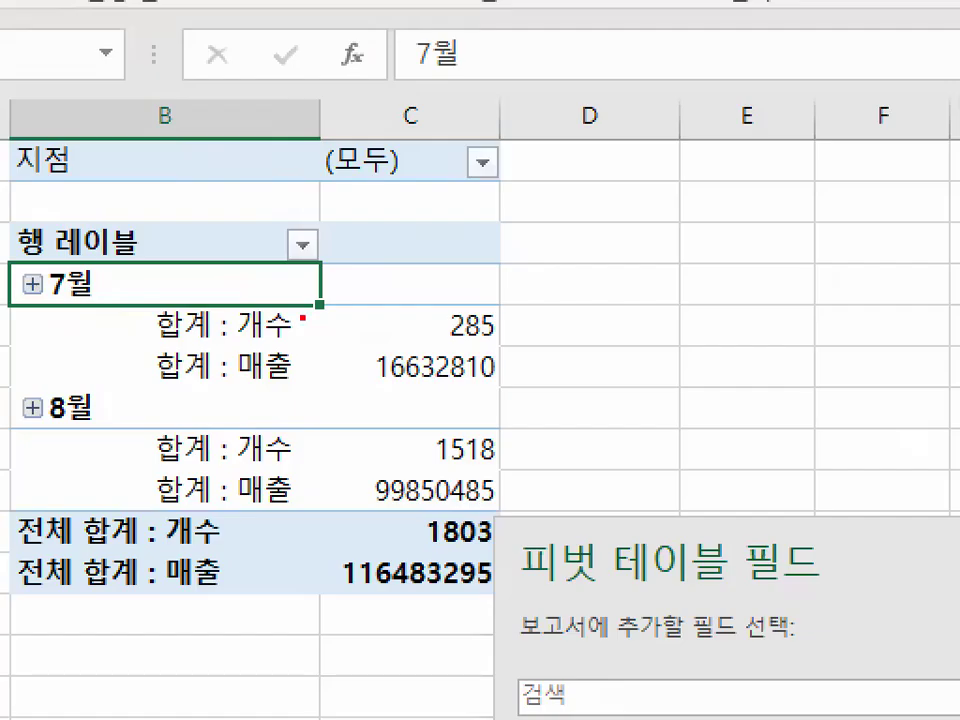
mouse_move(258, 345)
left_mouse_down()
mouse_move(167, 379)
mouse_move(290, 332)
left_mouse_up()
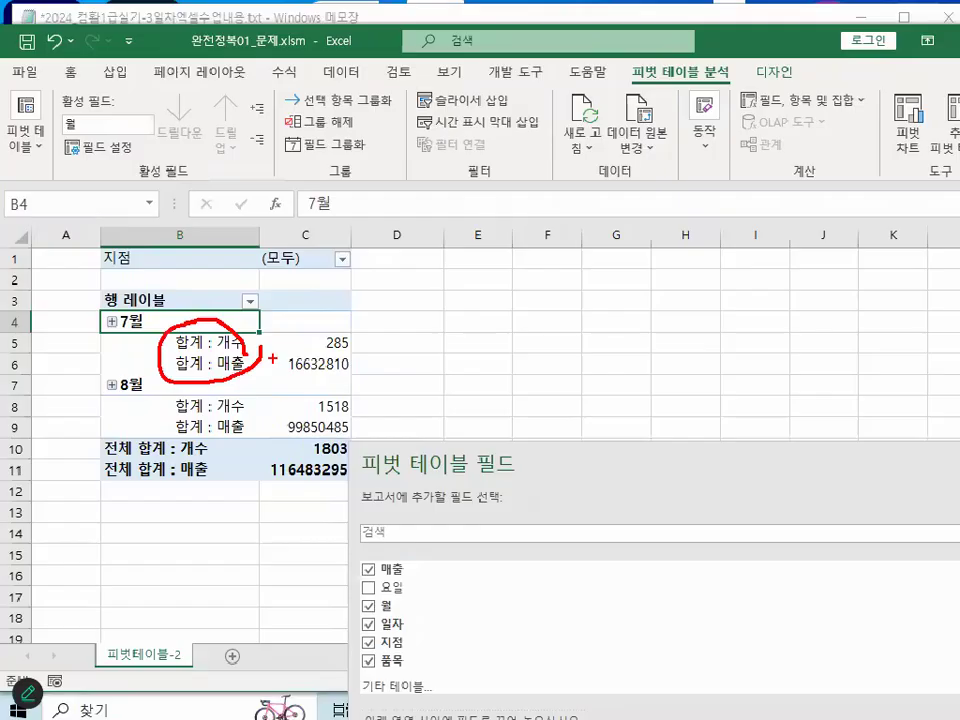
key("Escape")
- Close the pivot table field pane, circle the whole pivot table in red and clear the mark
mouse_move(752, 470)
left_mouse_down()
mouse_move(671, 191)
mouse_move(645, 145)
left_mouse_up()
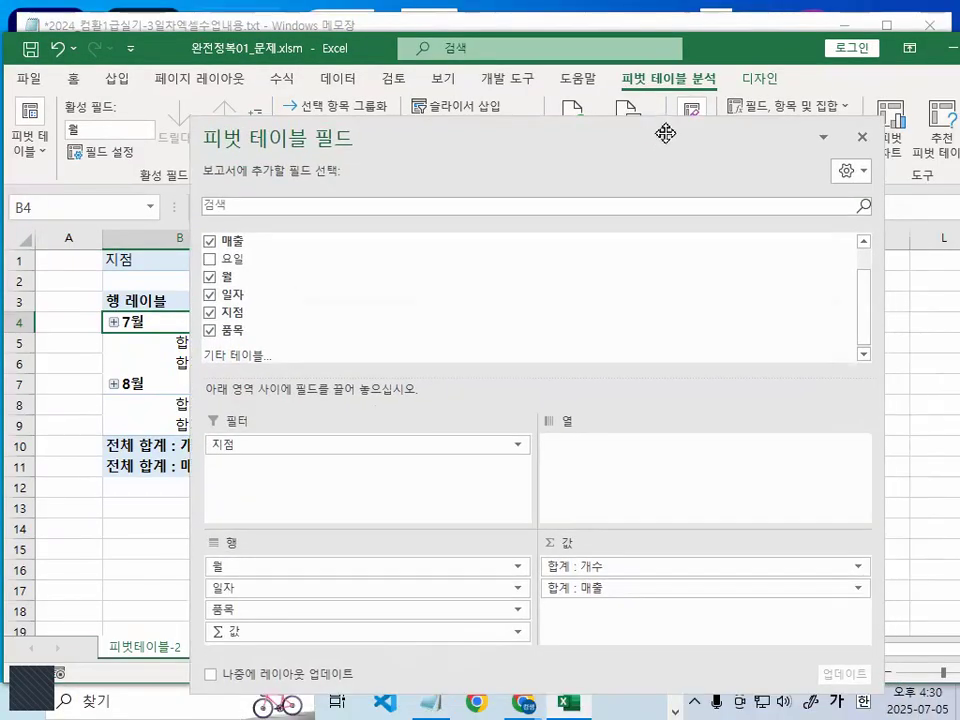
left_click(862, 137)
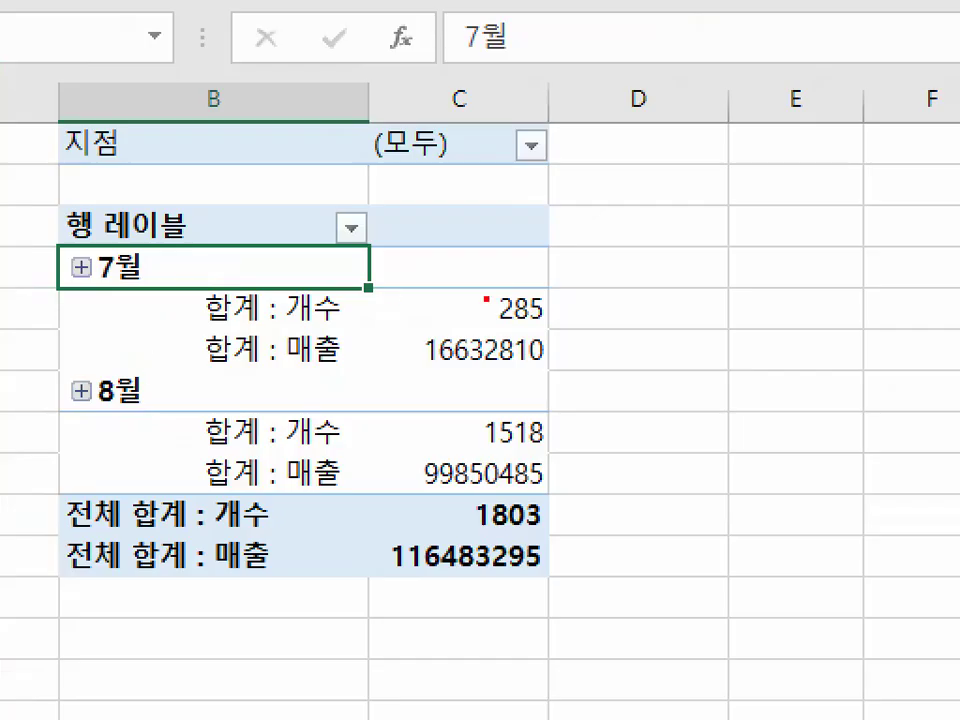
mouse_move(352, 377)
left_mouse_down()
mouse_move(193, 272)
mouse_move(333, 416)
left_mouse_up()
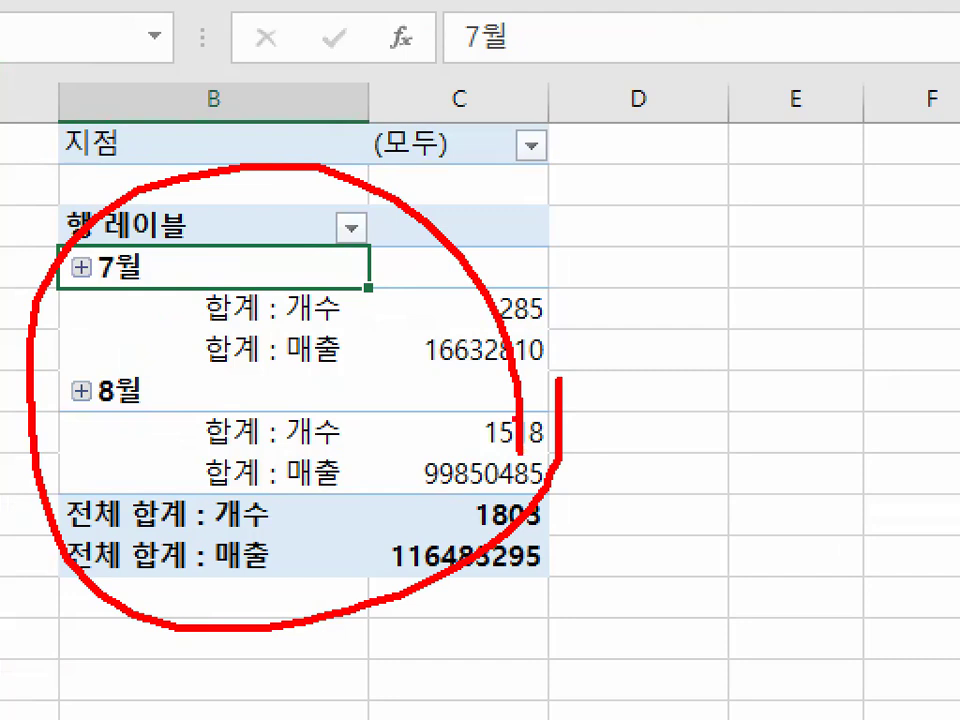
key("Escape")
- Select the 합계 : 매출 label in cell B6, circle the 디자인 heading in red and clear the mark
left_click(331, 337)
left_click(415, 310)
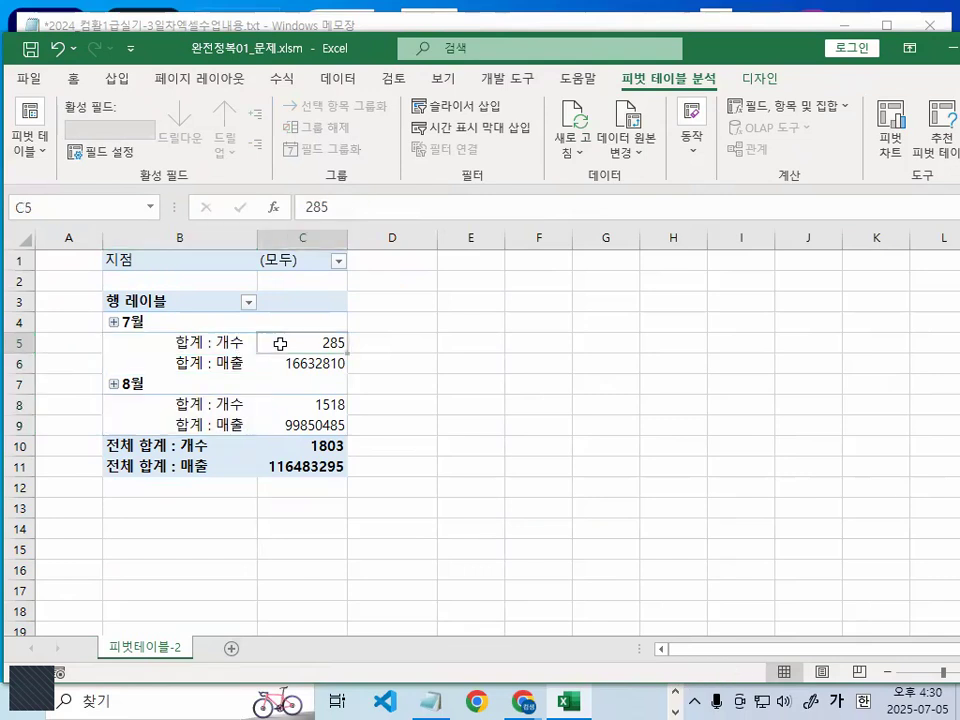
scroll(356, 396, "up", 3)
left_click(281, 319)
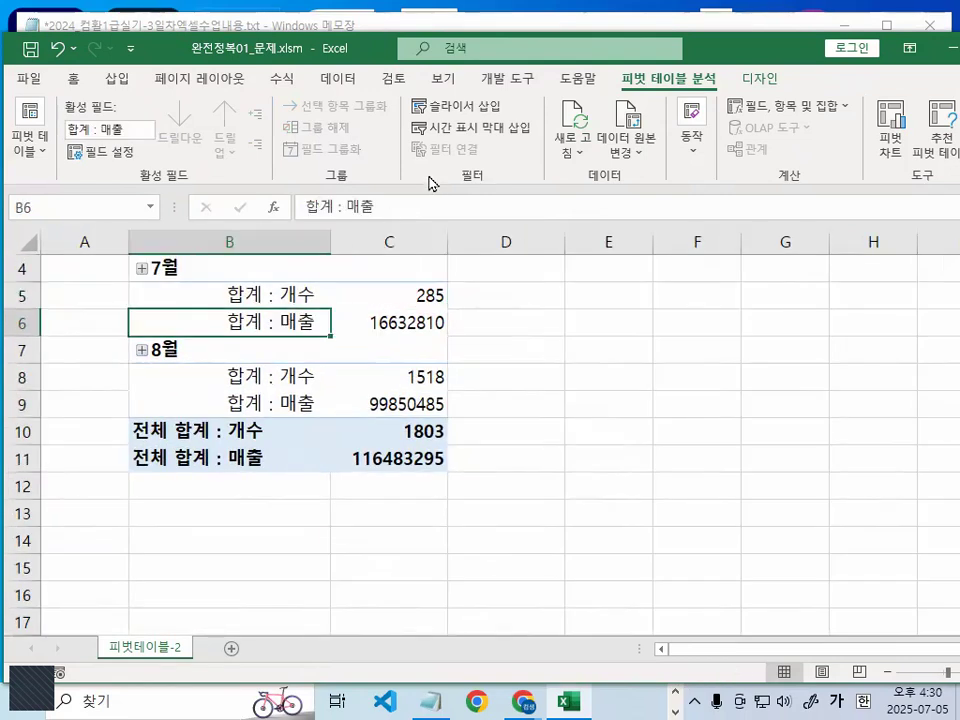
key("ctrl+1")
mouse_move(798, 72)
left_mouse_down()
mouse_move(798, 83)
mouse_move(754, 52)
left_mouse_up()
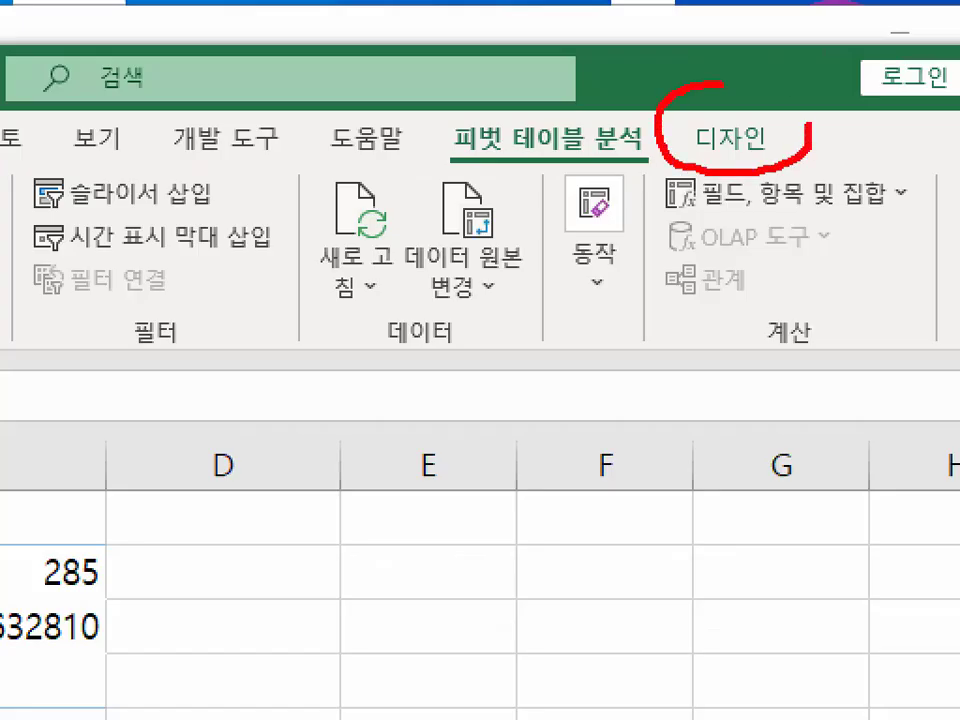
key("Escape")
- Mark the 보고서 레이아웃 option of the pivot design settings in red and set the report layout to outline form (개요 형식으로 표시)
left_click(740, 140)
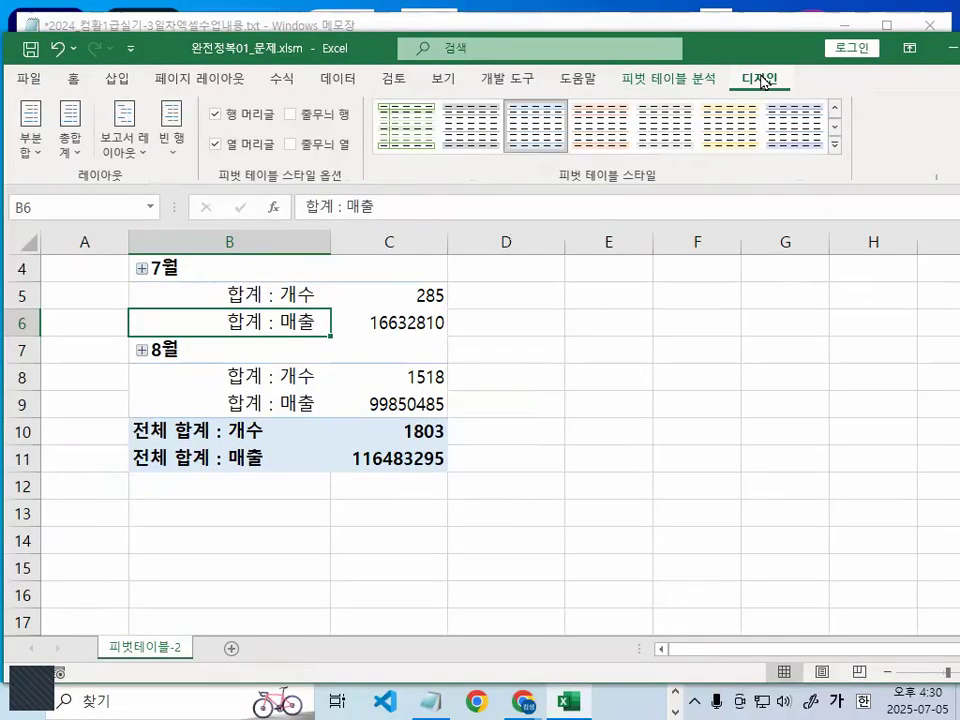
key("ctrl+1")
mouse_move(232, 184)
left_mouse_down()
mouse_move(130, 196)
mouse_move(236, 196)
left_mouse_up()
mouse_move(287, 167)
left_mouse_down()
mouse_move(201, 185)
mouse_move(245, 48)
mouse_move(302, 160)
mouse_move(292, 166)
left_mouse_up()
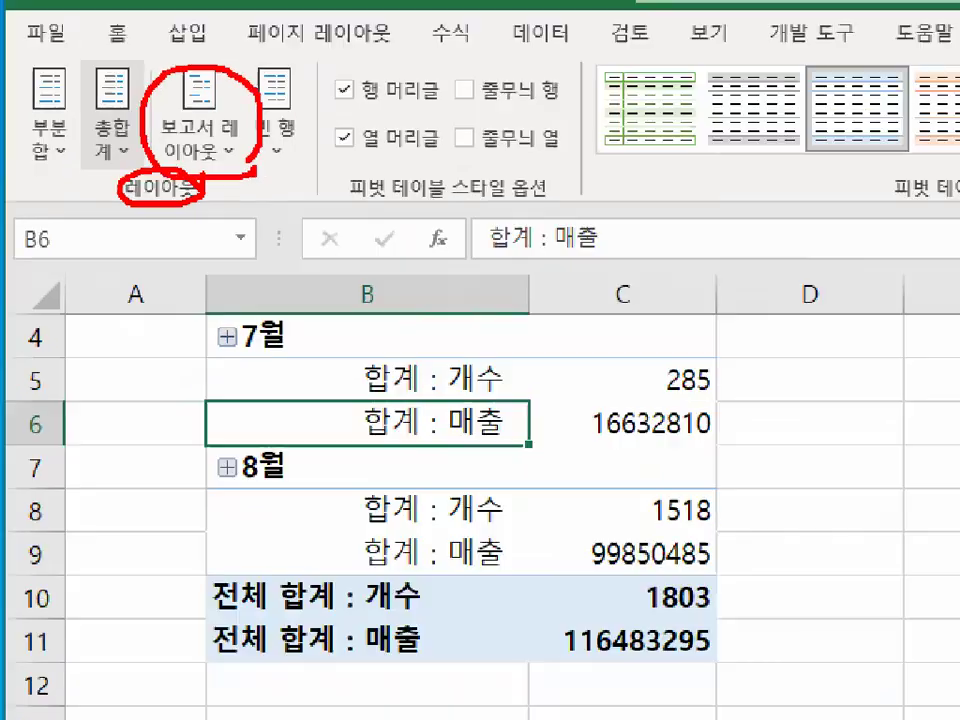
key("Escape")
left_click(200, 130)
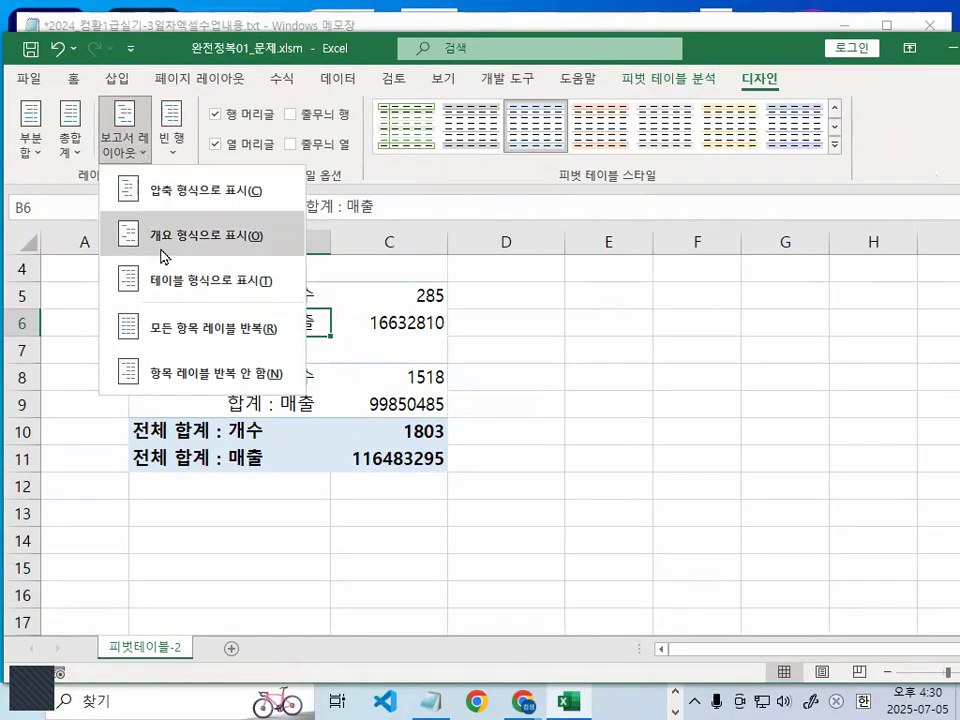
left_click(166, 250)
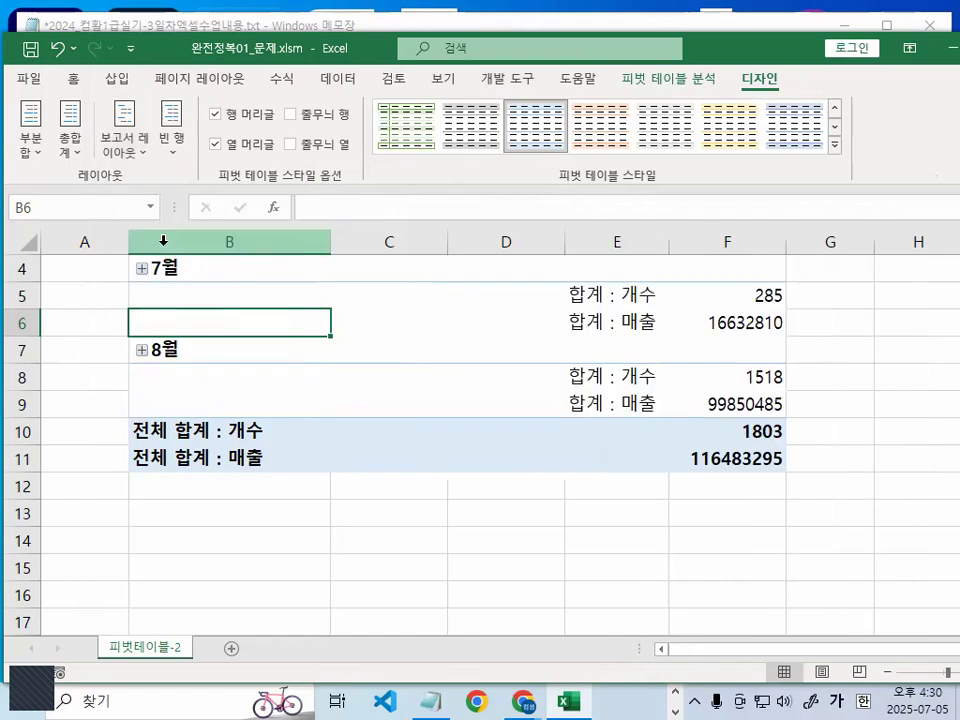
- Magnify the pivot table from its first row, circle the 7월 label and the space beside it in red and clear the marks
scroll(405, 476, "up", 1)
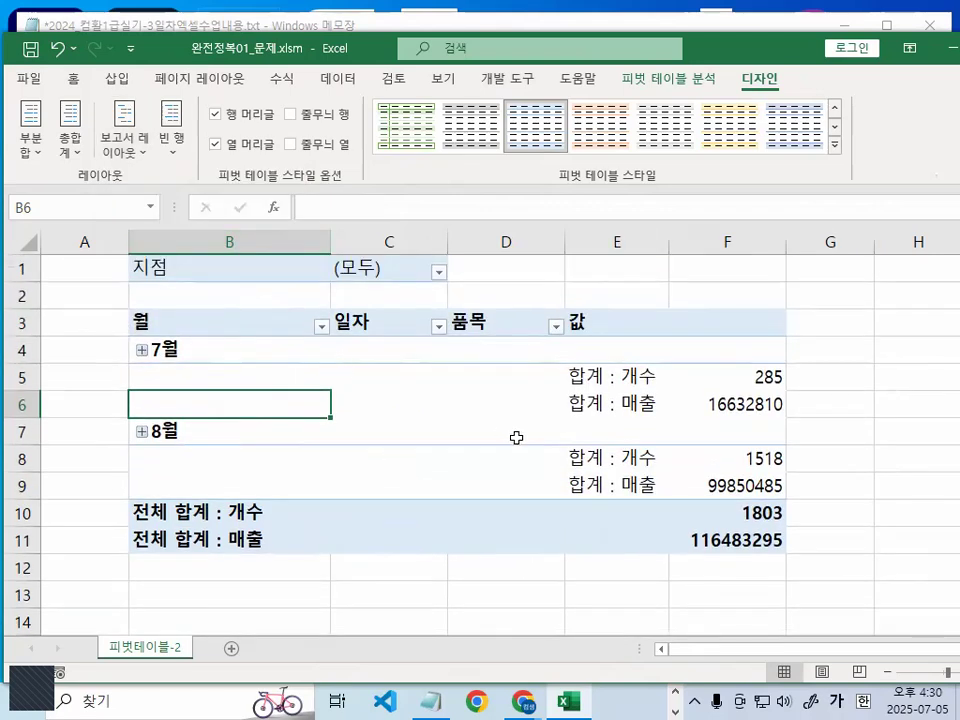
key("ctrl+1")
left_click(294, 378)
mouse_move(404, 348)
left_mouse_down()
mouse_move(358, 300)
mouse_move(375, 334)
left_mouse_up()
left_click_drag(419, 402, 370, 436)
left_click_drag(445, 493, 500, 410)
key("Escape")
key("ctrl+1")
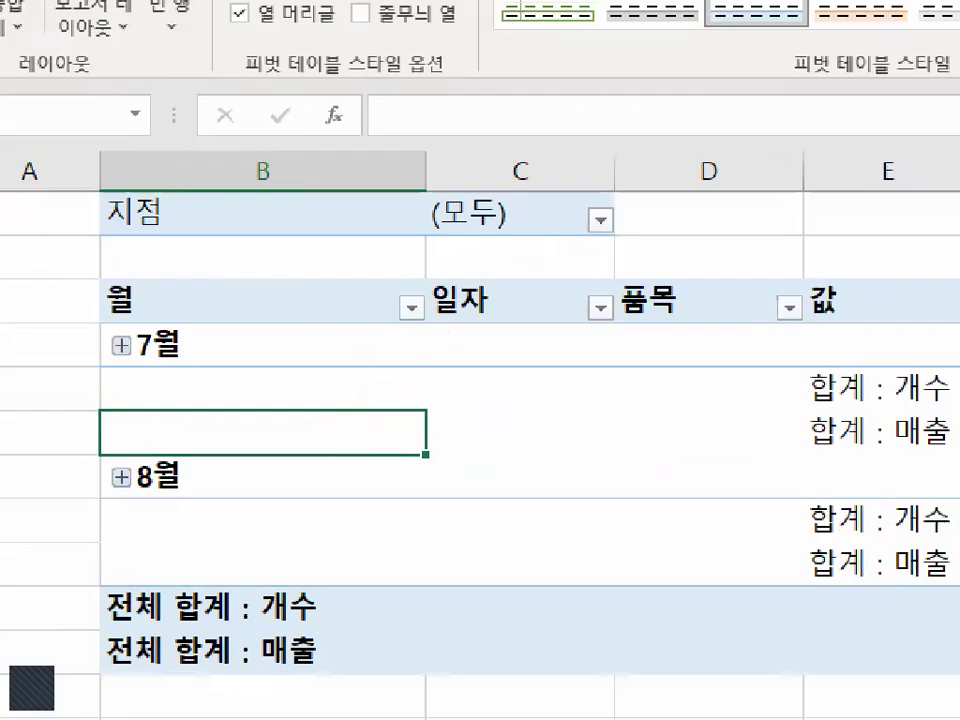
left_click(37, 335)
left_click_drag(95, 326, 74, 327)
left_click_drag(197, 348, 210, 349)
mouse_move(406, 349)
left_mouse_down()
mouse_move(358, 373)
mouse_move(380, 362)
left_mouse_up()
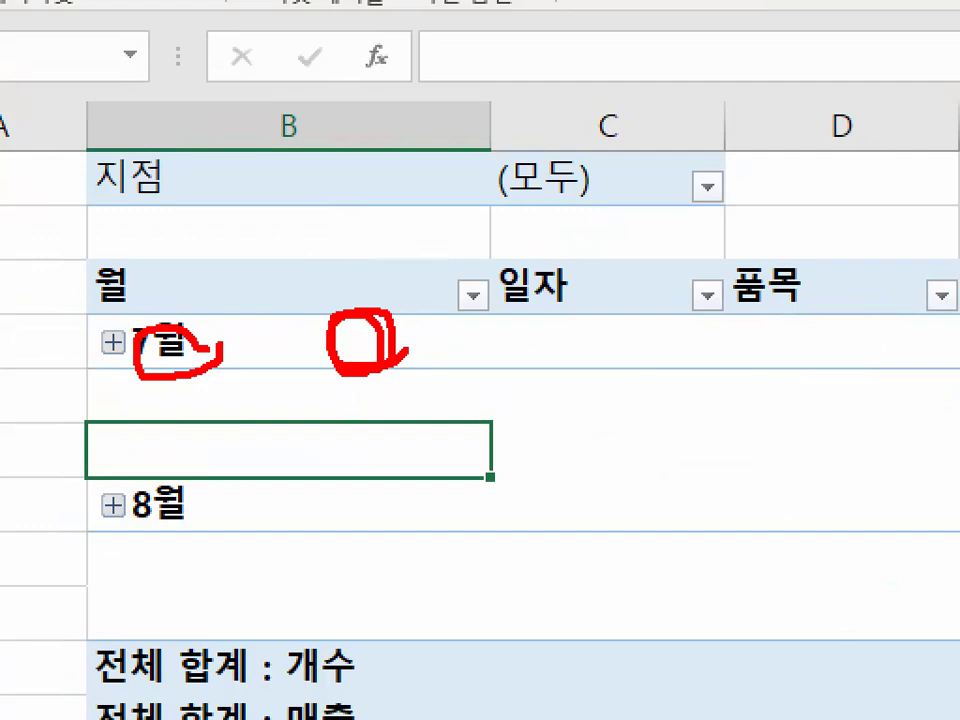
key("Escape")
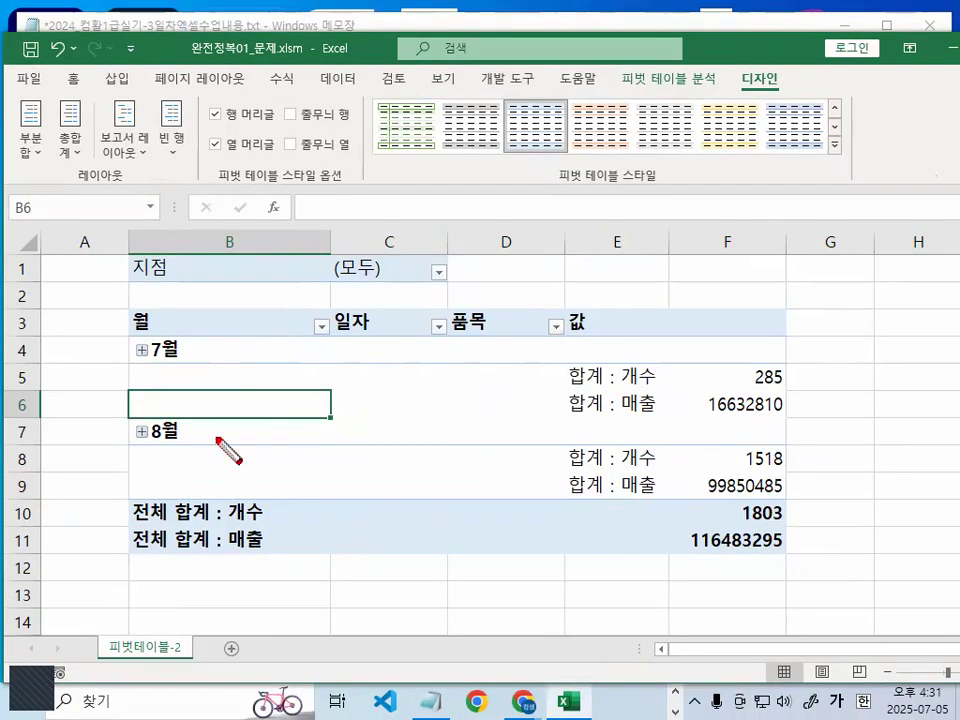
- Circle the 지점, 월, 일자 and 품목 headings, the values area and the 7월 label in red and clear the marks
mouse_move(181, 268)
left_mouse_down()
mouse_move(130, 250)
mouse_move(182, 244)
left_mouse_up()
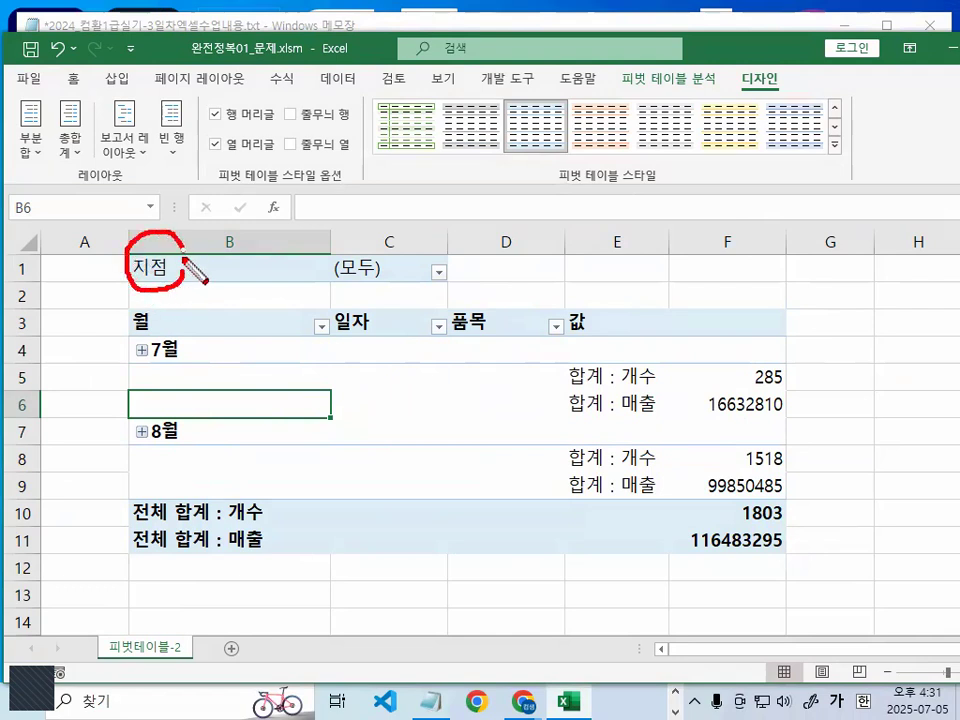
left_click_drag(166, 326, 150, 352)
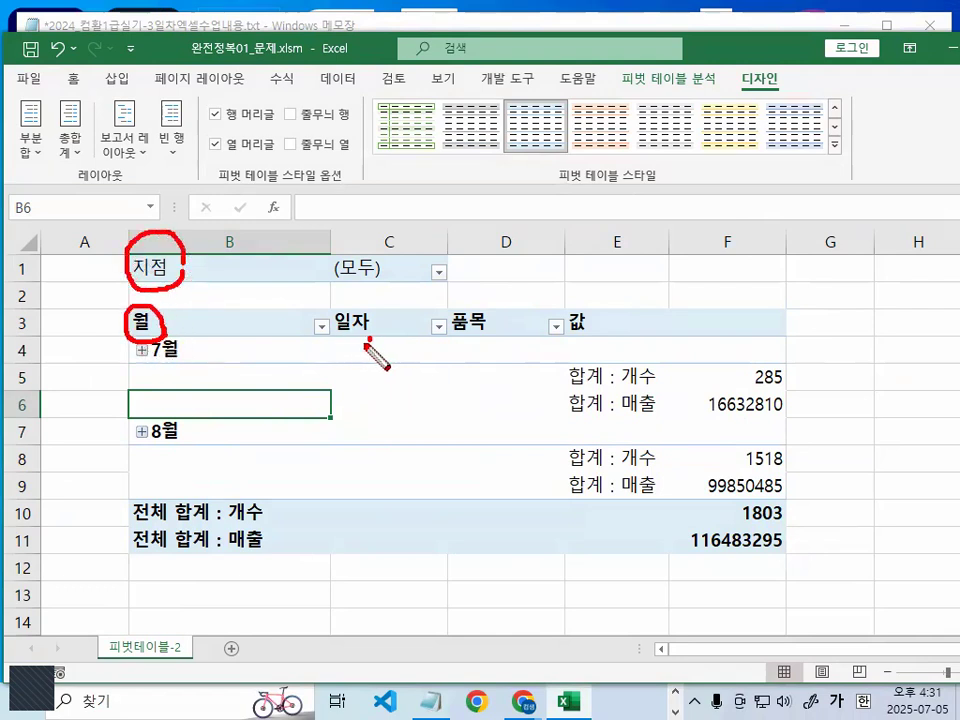
left_click_drag(376, 350, 372, 344)
left_click_drag(166, 340, 186, 318)
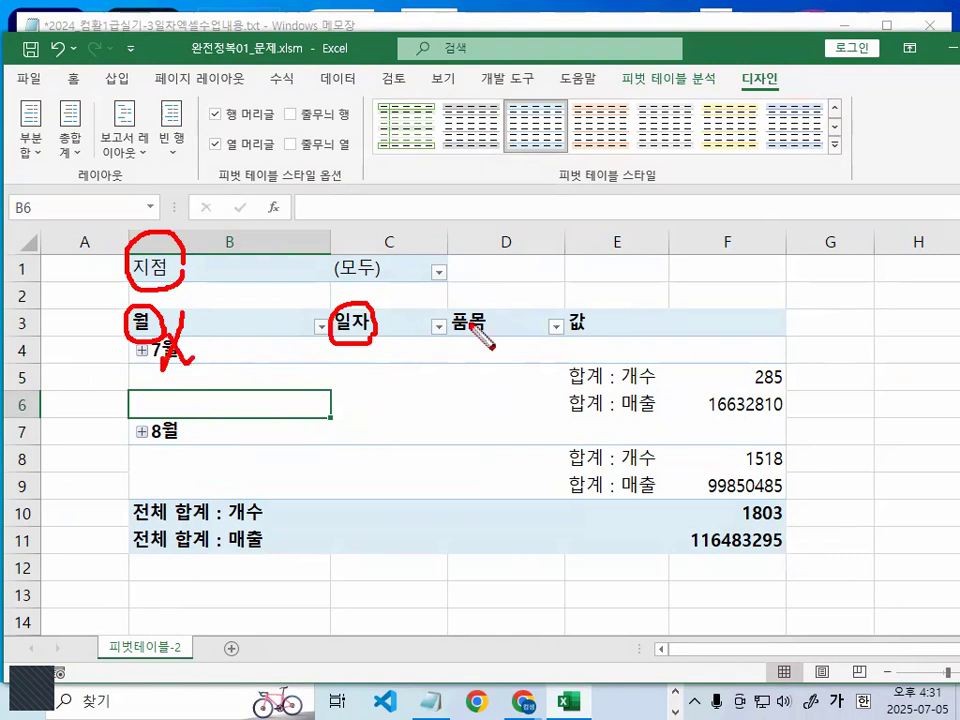
mouse_move(478, 312)
left_mouse_down()
mouse_move(484, 334)
mouse_move(488, 318)
left_mouse_up()
mouse_move(690, 525)
left_mouse_down()
mouse_move(660, 575)
mouse_move(392, 221)
mouse_move(780, 478)
mouse_move(718, 560)
left_mouse_up()
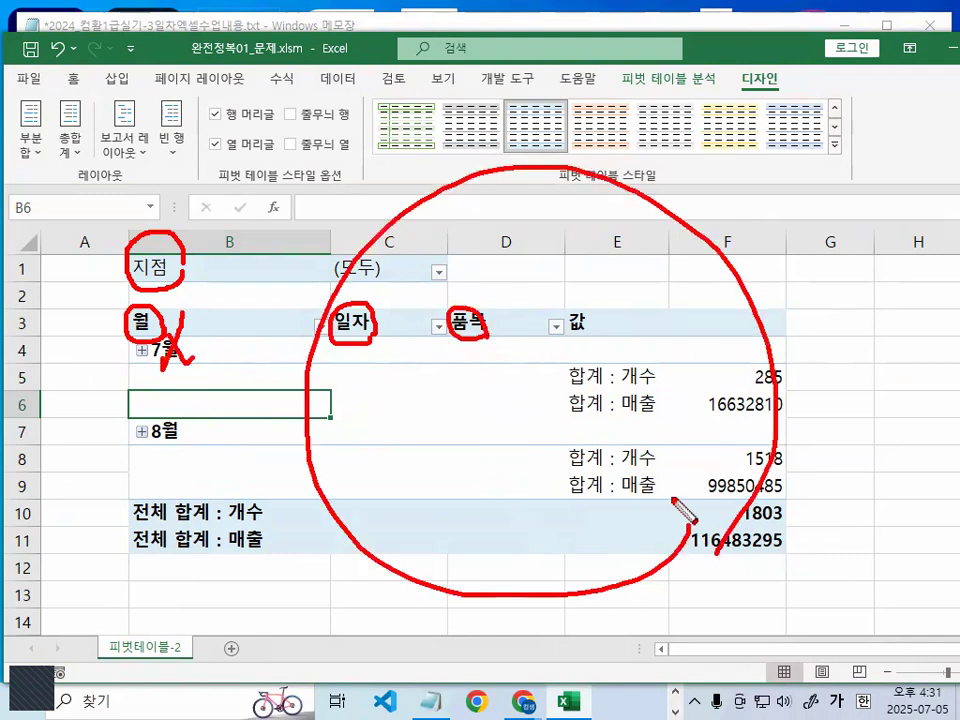
key("Escape")
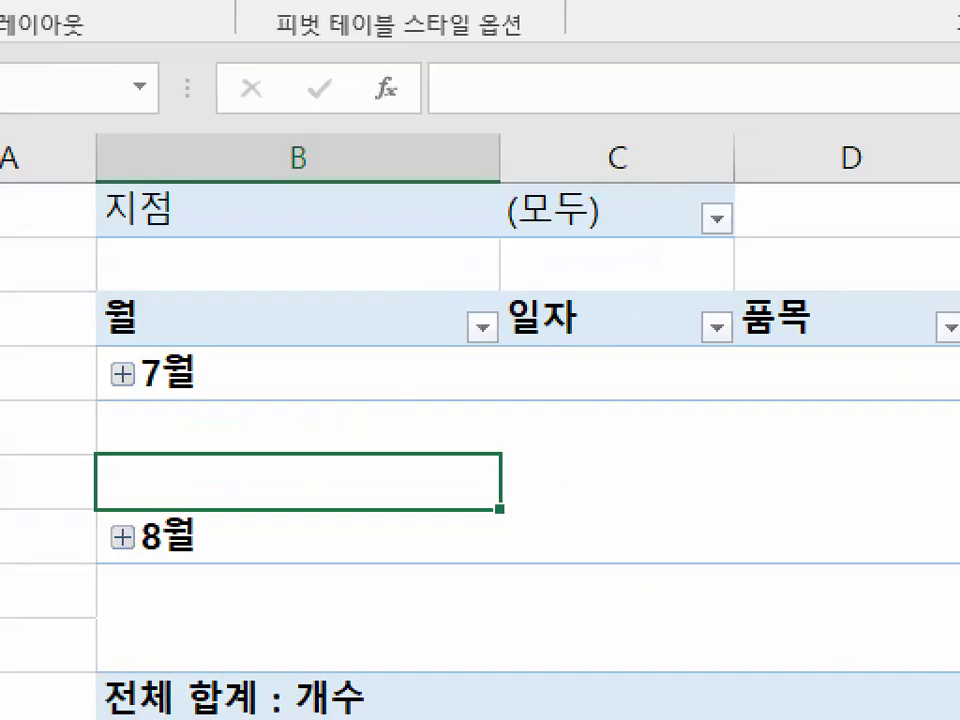
mouse_move(188, 325)
left_mouse_down()
mouse_move(178, 362)
mouse_move(156, 320)
left_mouse_up()
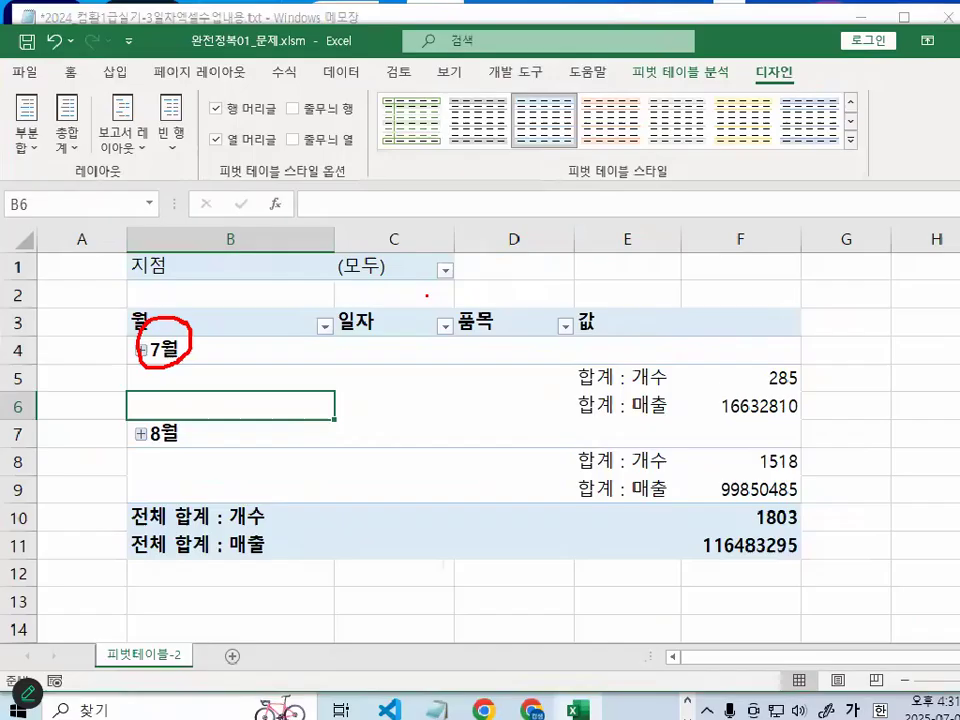
key("Escape")
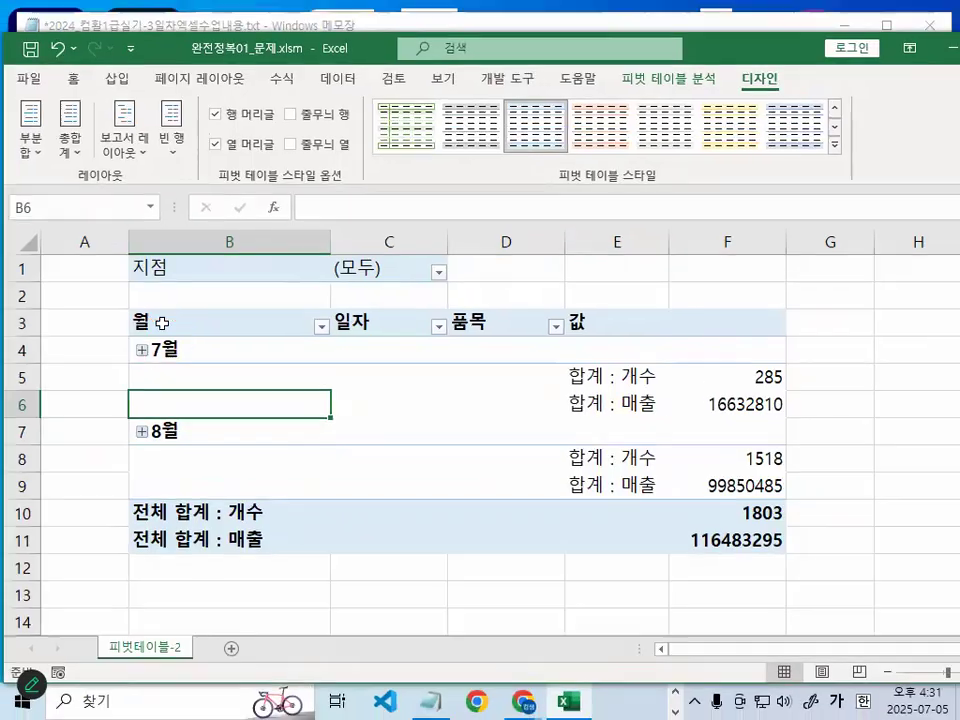
- Switch to the Notepad lesson notes and highlight the heading 데이터 성격에 따른 그룹 설정법
left_click(436, 700)
scroll(256, 340, "down", 4)
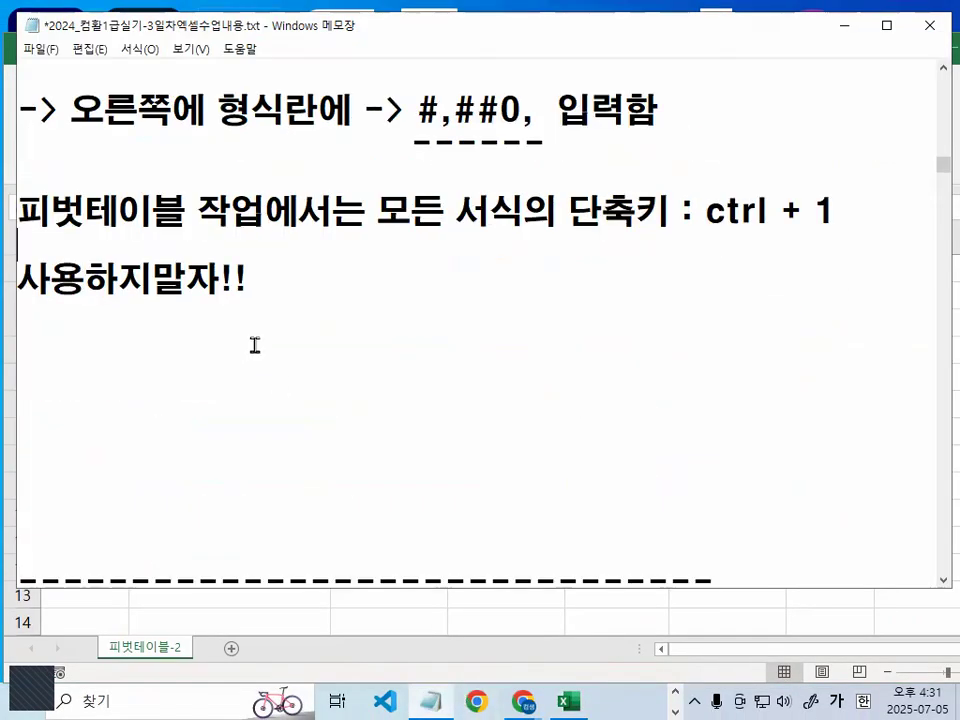
scroll(258, 293, "down", 2)
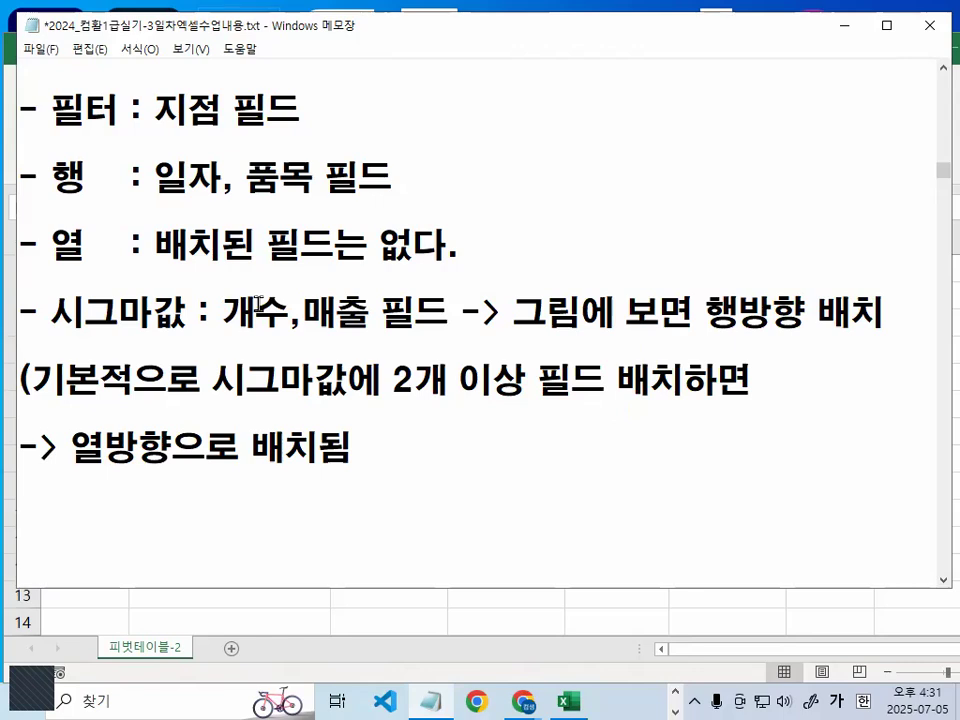
scroll(258, 300, "down", 3)
scroll(258, 303, "down", 2)
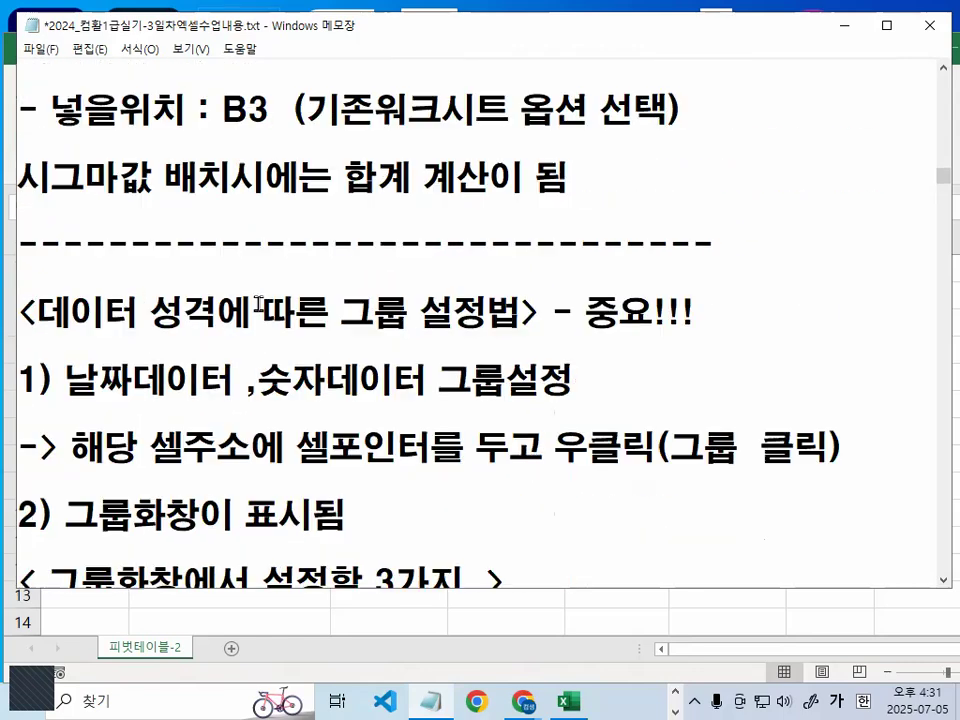
left_click_drag(18, 210, 230, 199)
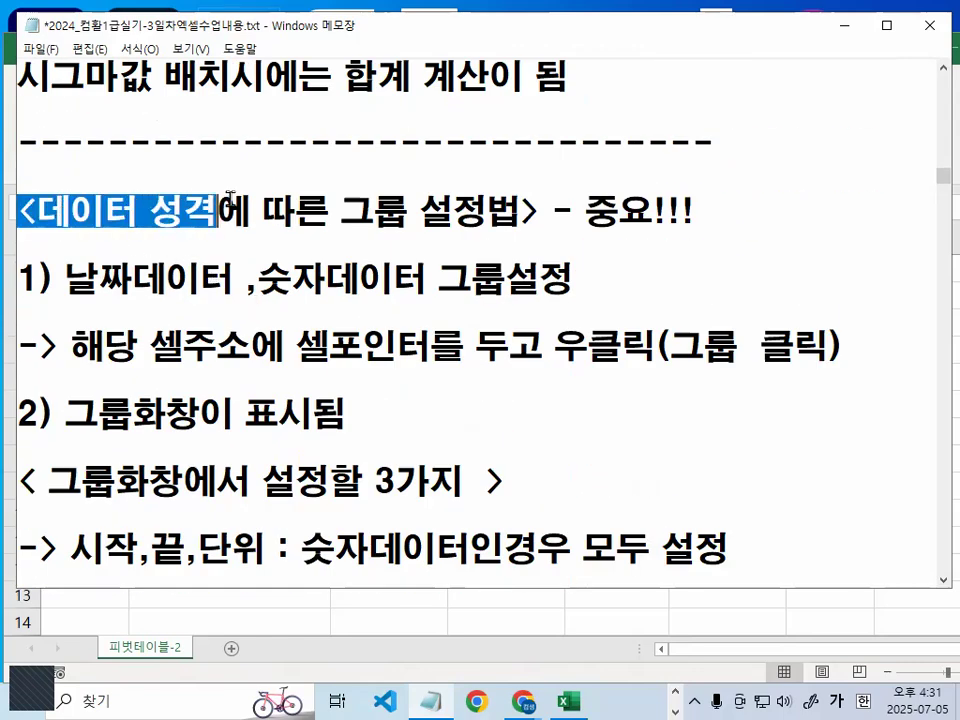
left_click_drag(340, 210, 521, 210)
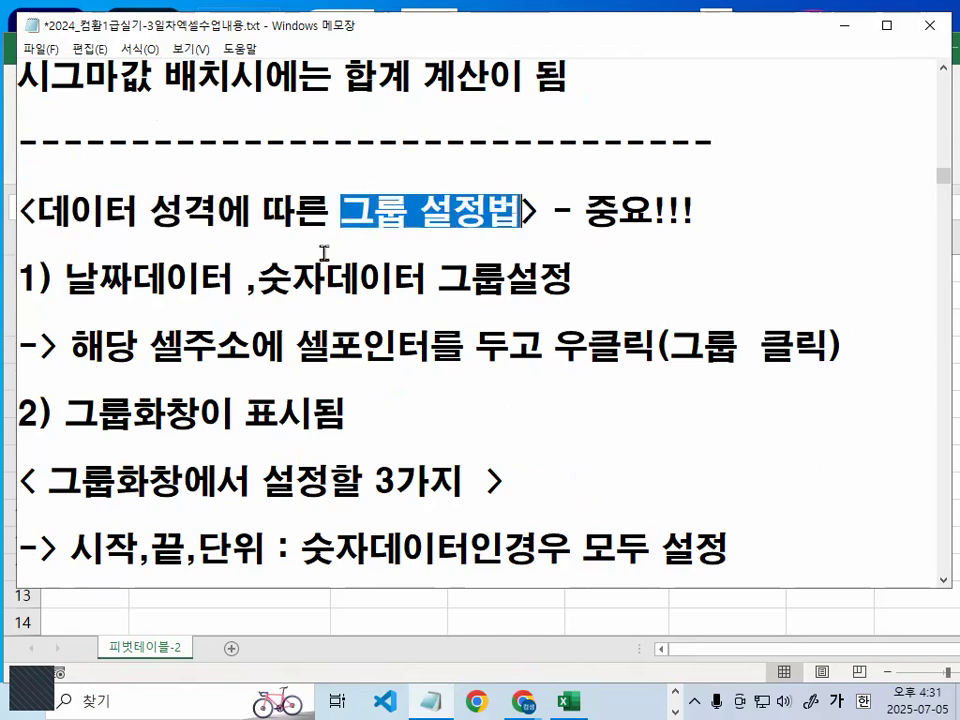
- Highlight the notes on grouping date and number data, from the cell pointer placement to 그룹 클릭
left_click_drag(63, 283, 146, 281)
left_click_drag(250, 282, 540, 283)
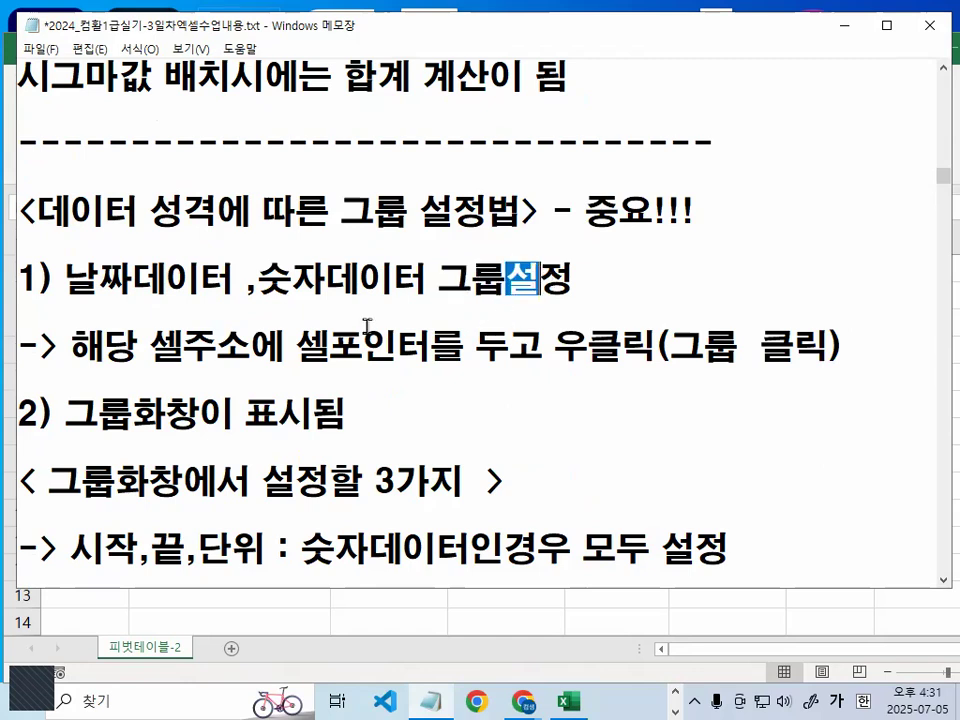
left_click_drag(60, 351, 258, 347)
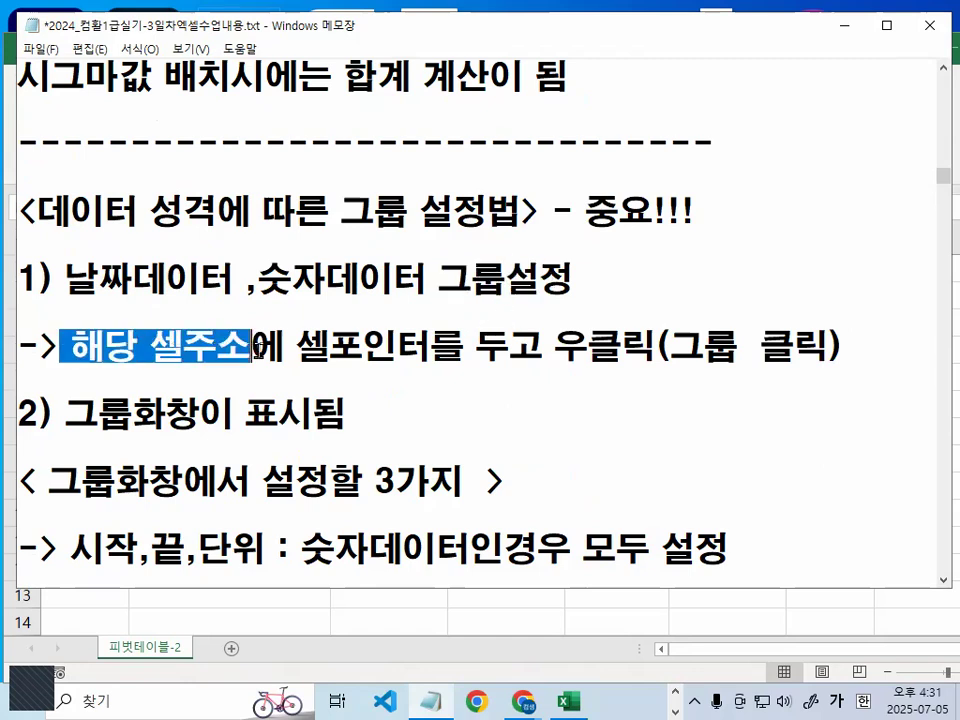
left_click_drag(150, 350, 424, 350)
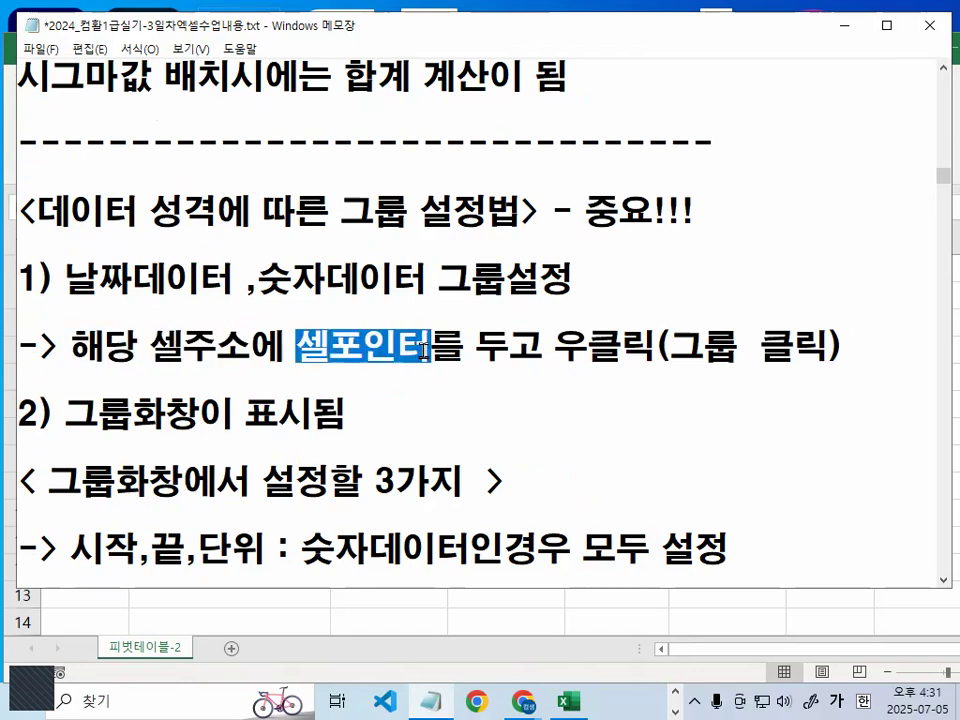
left_click_drag(160, 347, 467, 349)
left_click_drag(543, 349, 828, 345)
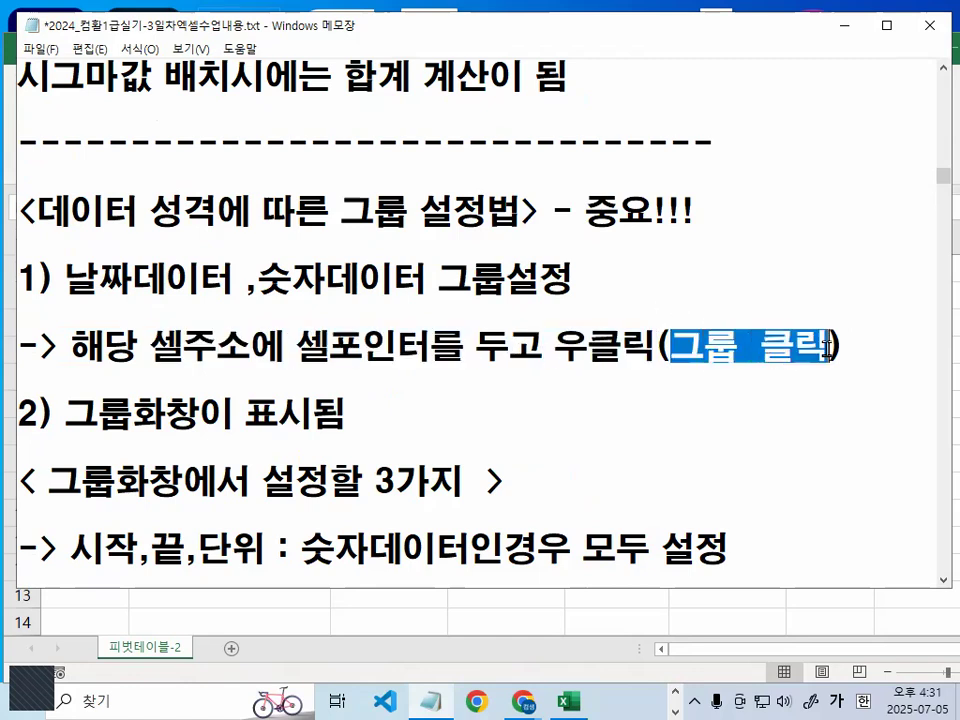
scroll(824, 345, "down", 2)
mouse_move(840, 257)
left_mouse_down()
mouse_move(823, 268)
mouse_move(805, 243)
left_mouse_up()
key("Escape")
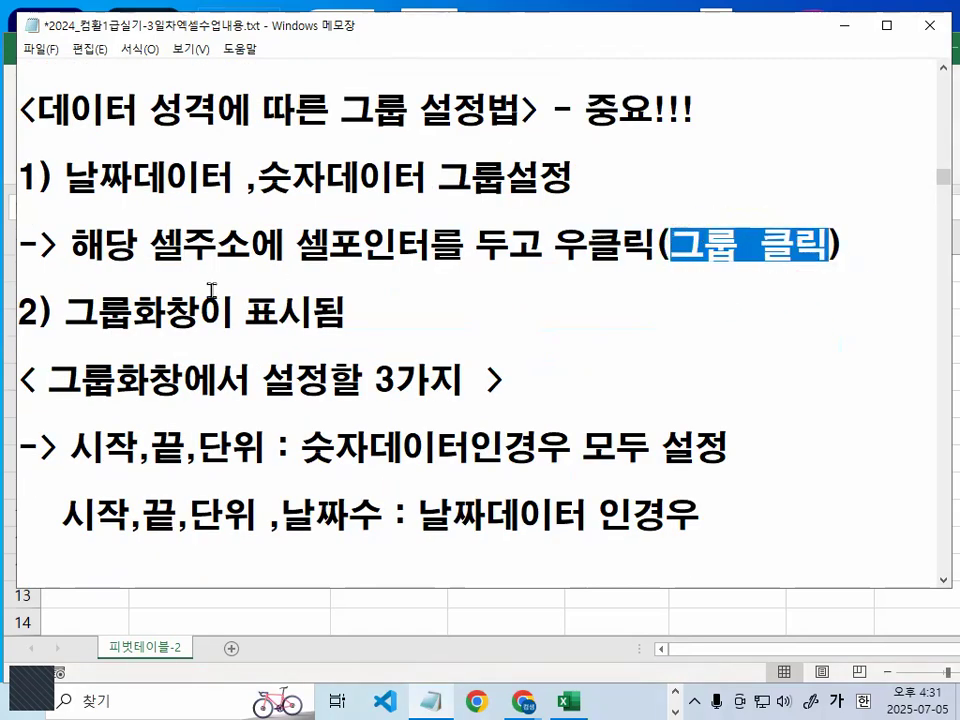
- Underline the grouping window notes and 시작,끝,단위 for number data in red, circle 설정할 3가지 and clear the marks
left_click_drag(70, 341, 326, 341)
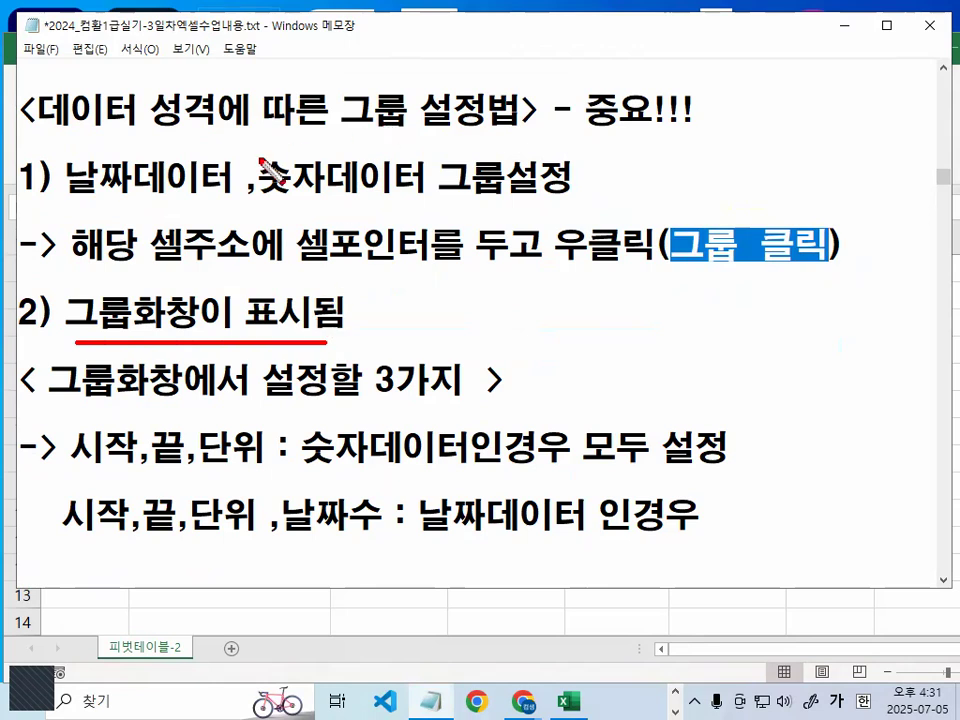
left_click_drag(66, 196, 108, 196)
left_click_drag(240, 197, 330, 196)
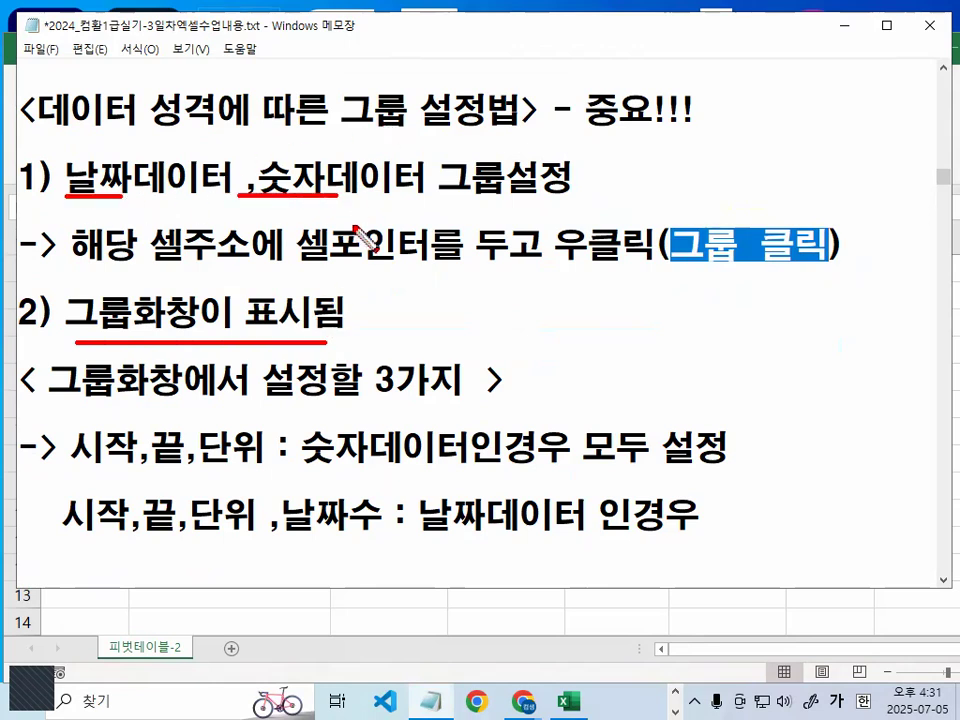
left_click_drag(80, 464, 246, 460)
mouse_move(436, 383)
left_mouse_down()
mouse_move(415, 358)
mouse_move(410, 395)
left_mouse_up()
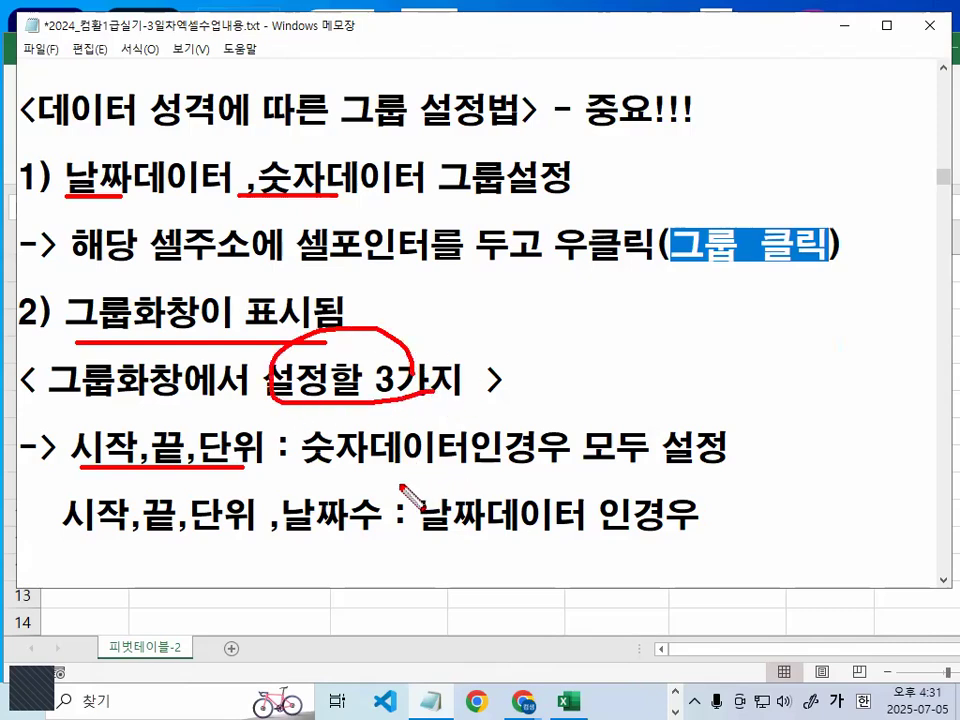
left_click_drag(304, 466, 475, 466)
left_click_drag(583, 462, 737, 462)
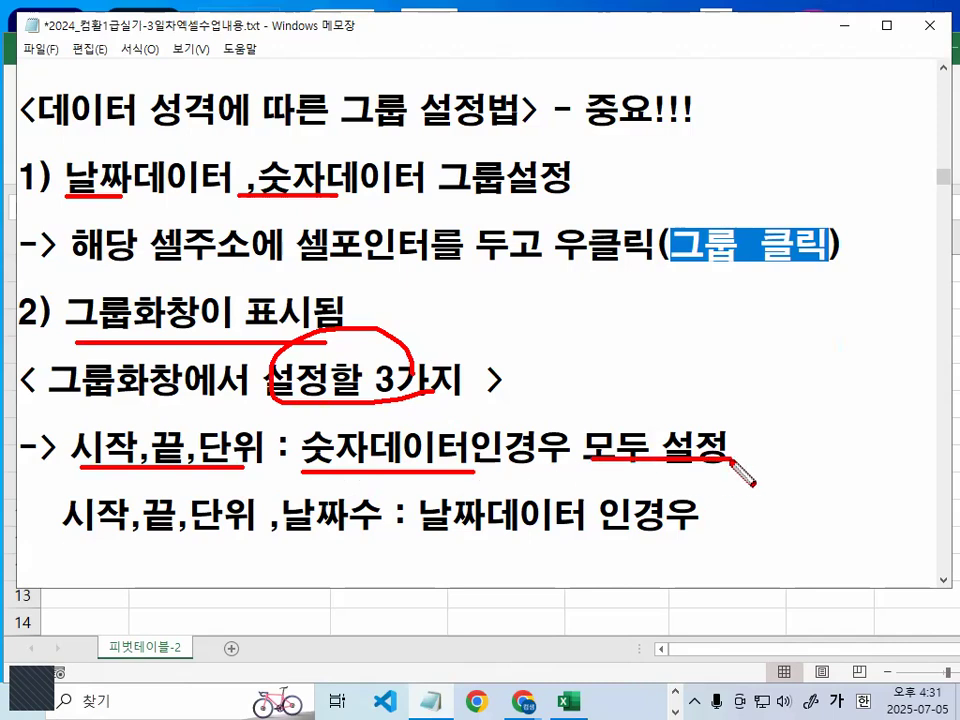
key("Escape")
- Circle 날짜수 in red in the date data note, clear the mark and highlight 날짜데이터 on the same line
scroll(221, 491, "down", 1)
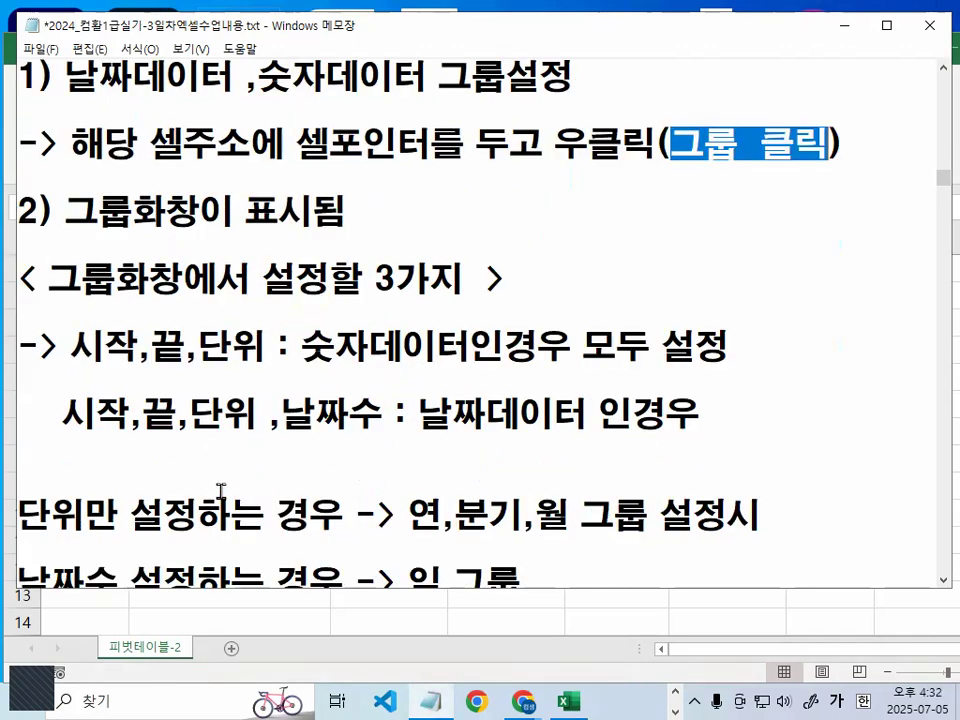
mouse_move(285, 436)
left_mouse_down()
mouse_move(372, 434)
mouse_move(330, 394)
mouse_move(375, 432)
left_mouse_up()
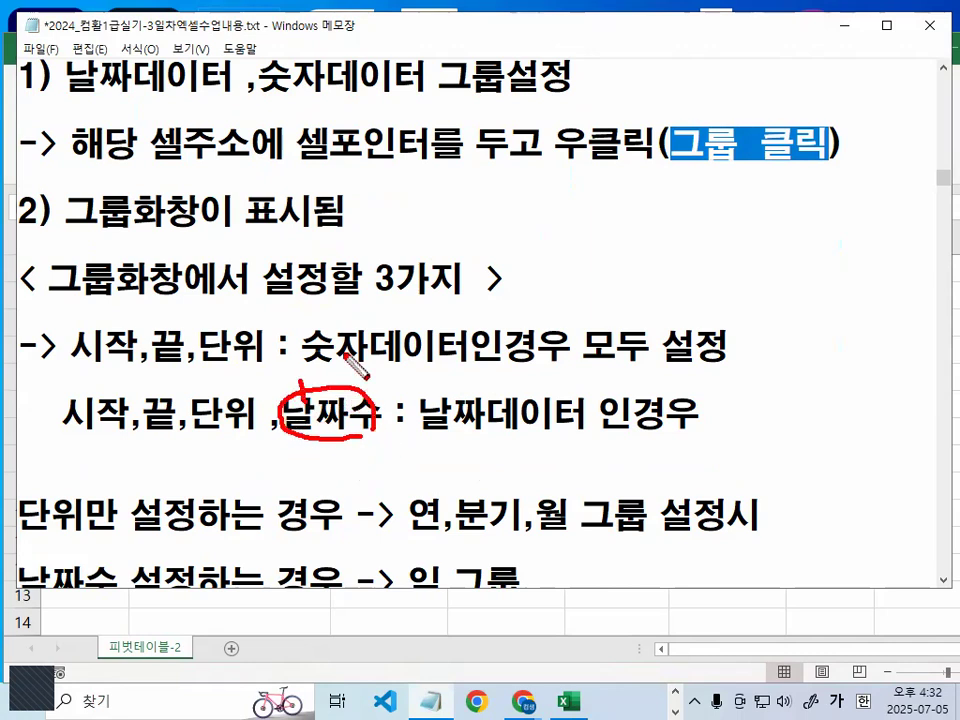
left_click_drag(312, 386, 375, 330)
key("Escape")
left_click_drag(420, 411, 553, 411)
- Mark 단위만 설정, 연,분기,월 and 일 in red in the notes, cross out 날짜수 and 그룹, and clear the marks
scroll(538, 414, "down", 1)
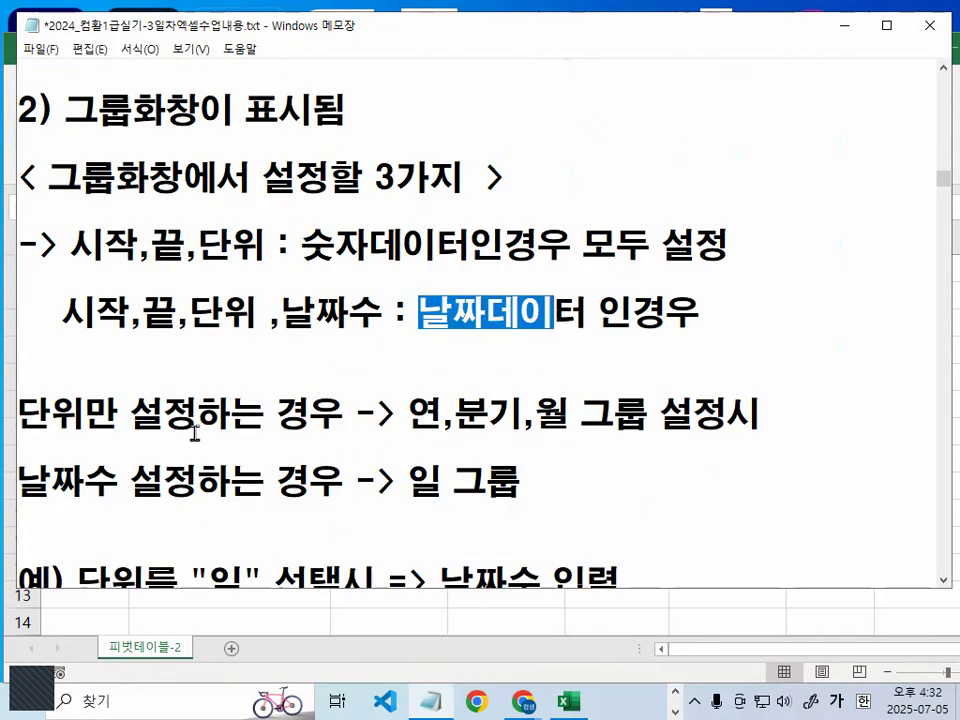
left_click_drag(17, 438, 192, 438)
mouse_move(432, 470)
left_mouse_down()
mouse_move(396, 497)
mouse_move(439, 508)
mouse_move(518, 460)
mouse_move(495, 510)
left_mouse_up()
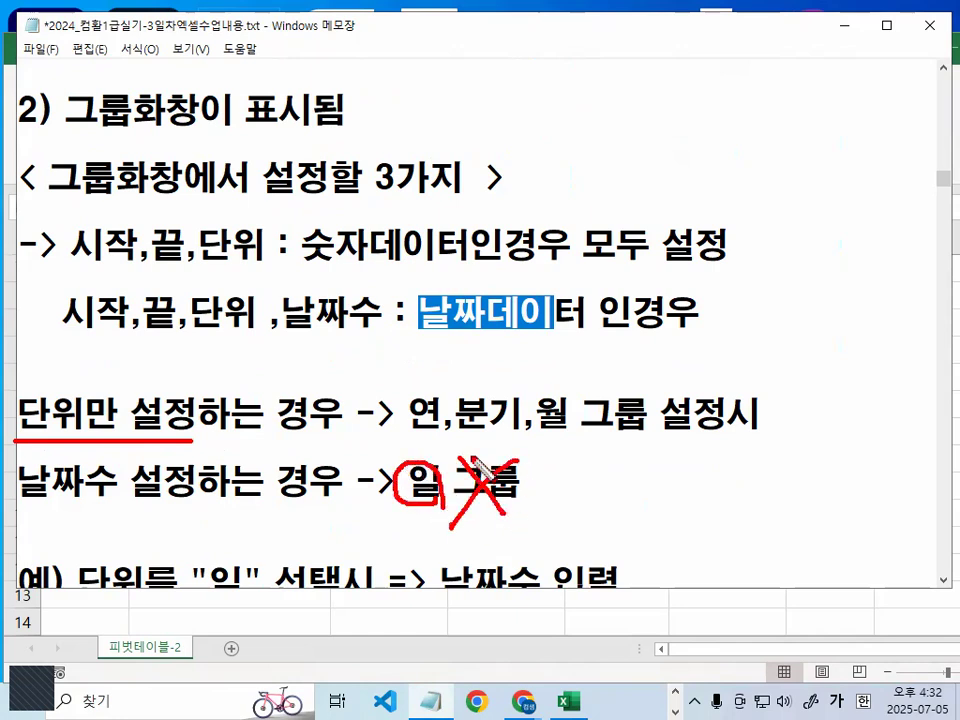
left_click_drag(410, 434, 590, 437)
left_click_drag(412, 432, 548, 425)
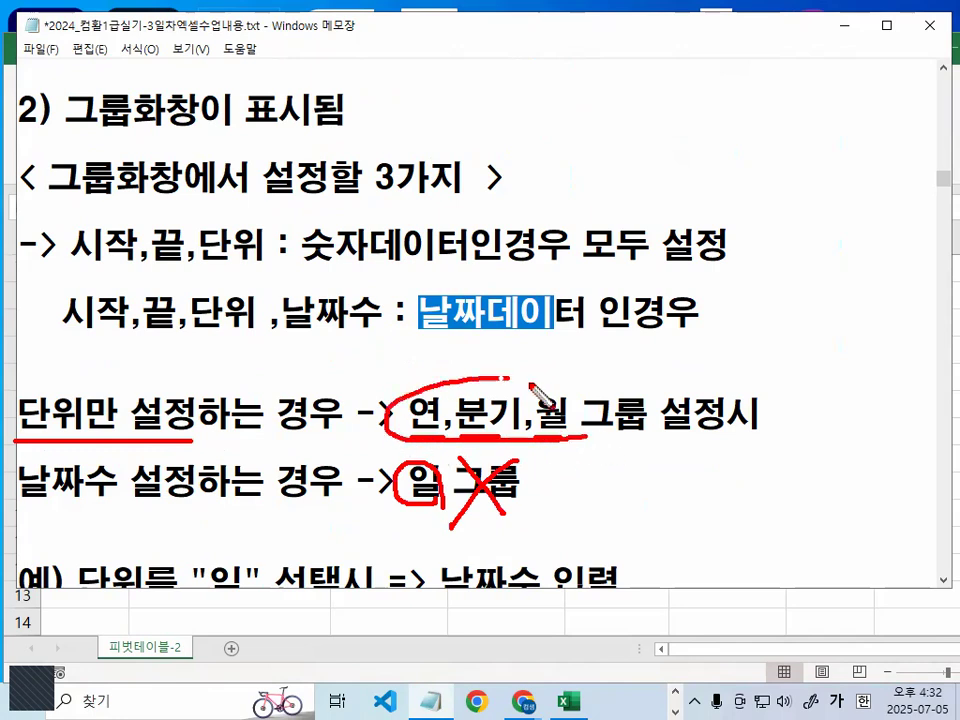
mouse_move(58, 498)
left_mouse_down()
mouse_move(64, 518)
mouse_move(104, 456)
mouse_move(124, 514)
left_mouse_up()
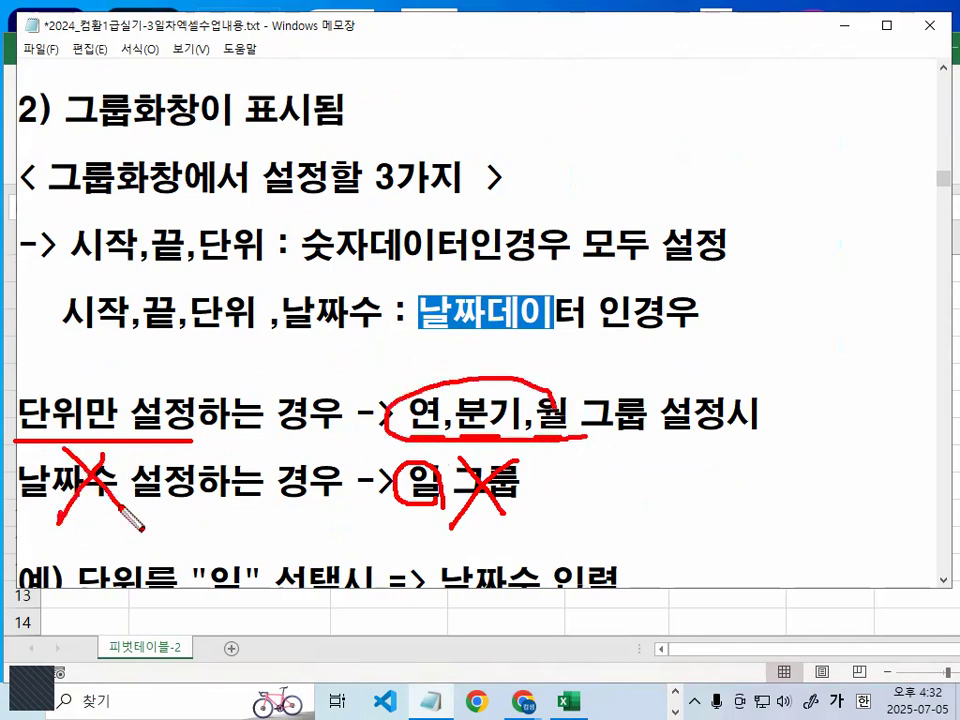
key("Escape")
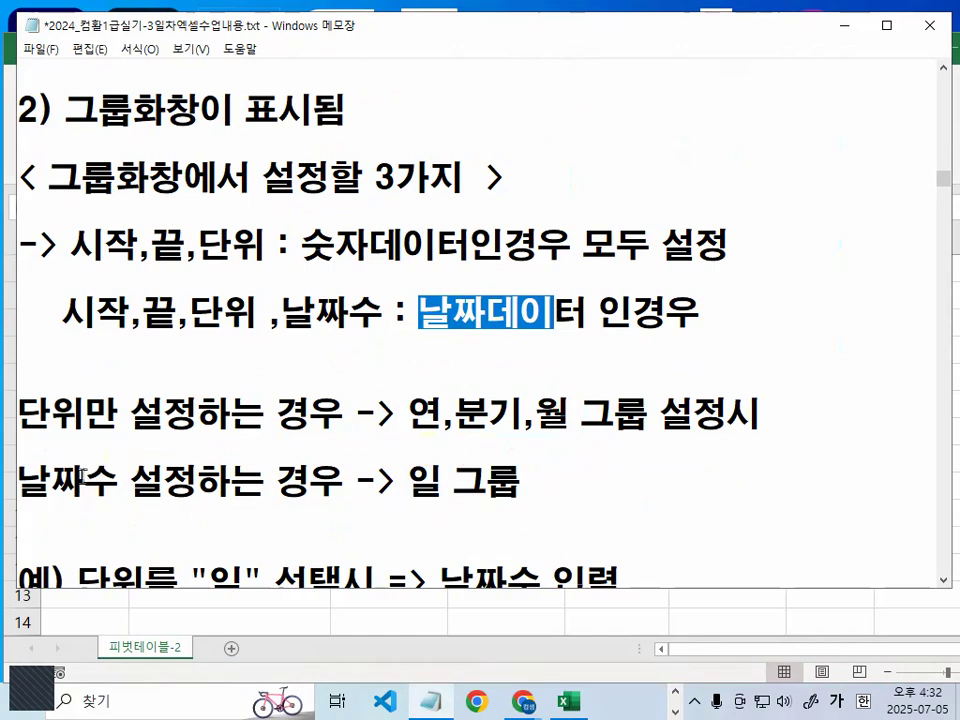
- Highlight the note 날짜수 설정하는 경우 -> 일 그룹, stressing 날짜수 and 일
left_click_drag(32, 478, 461, 476)
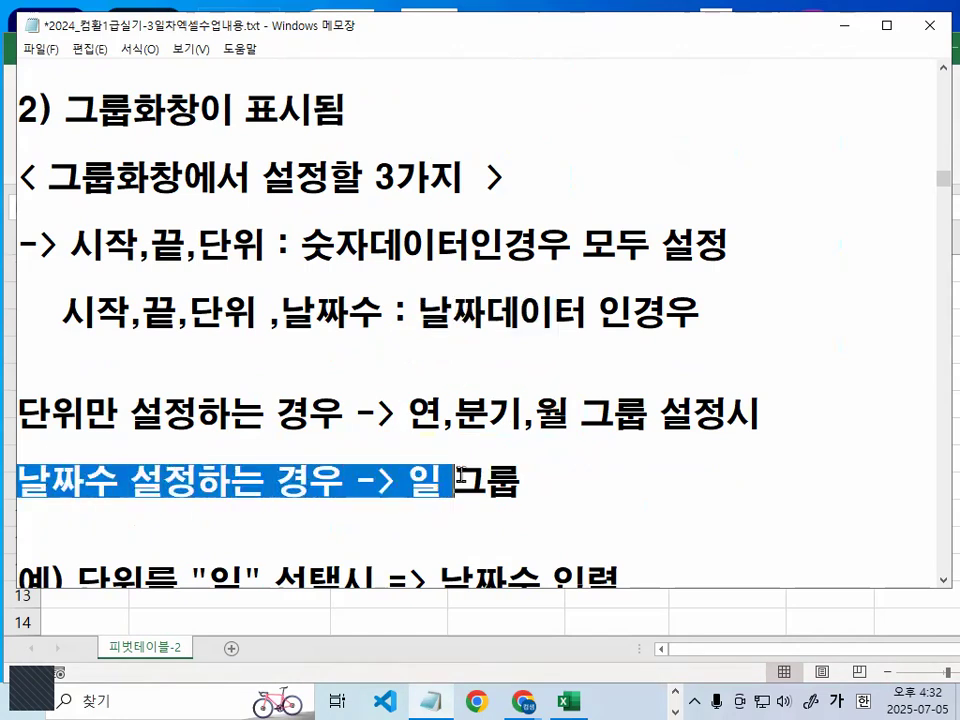
scroll(446, 470, "down", 1)
left_click_drag(421, 395, 441, 385)
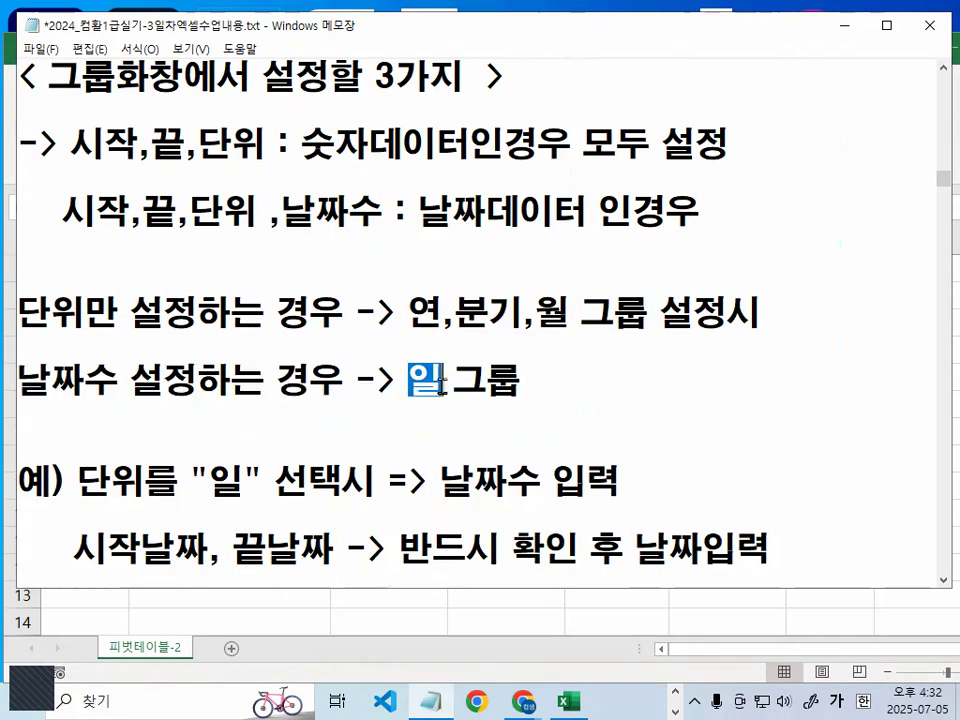
left_click_drag(20, 382, 118, 380)
left_click_drag(409, 379, 440, 376)
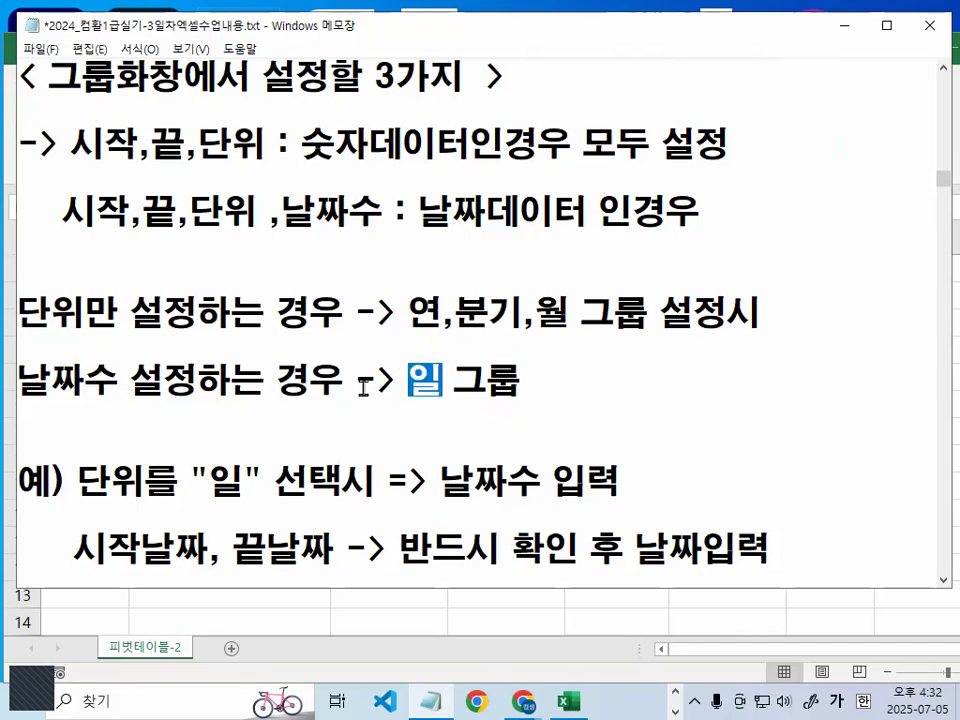
- Highlight 날짜수 in the notes and underline the three example date ranges from 2021-1-1 to 2021-1-31 in red
left_click_drag(20, 380, 124, 378)
scroll(166, 421, "down", 1)
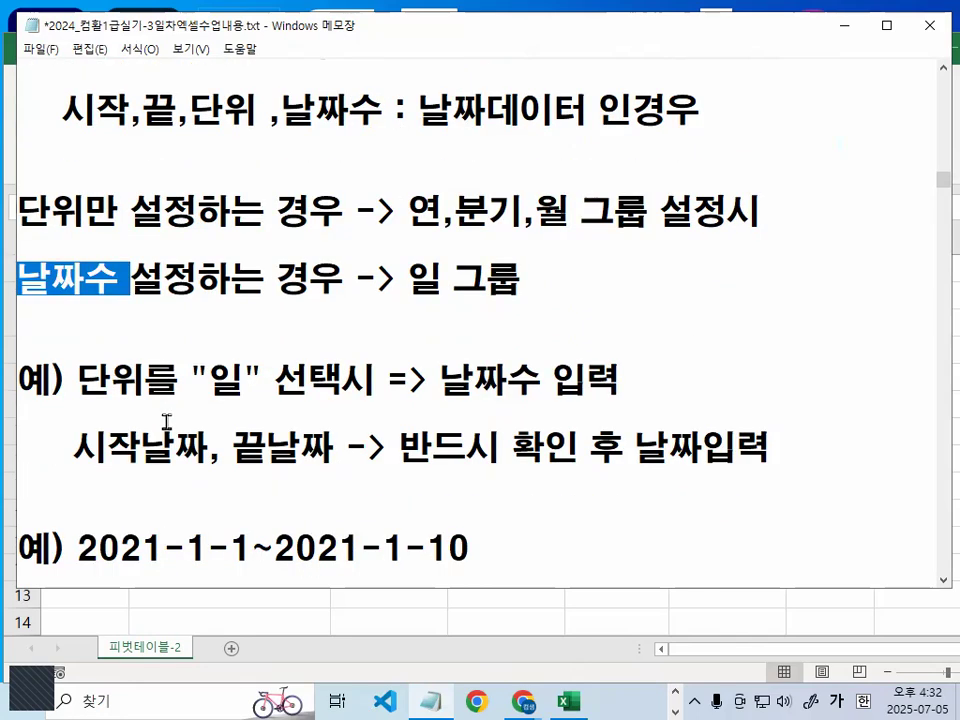
scroll(166, 421, "down", 1)
scroll(172, 410, "down", 1)
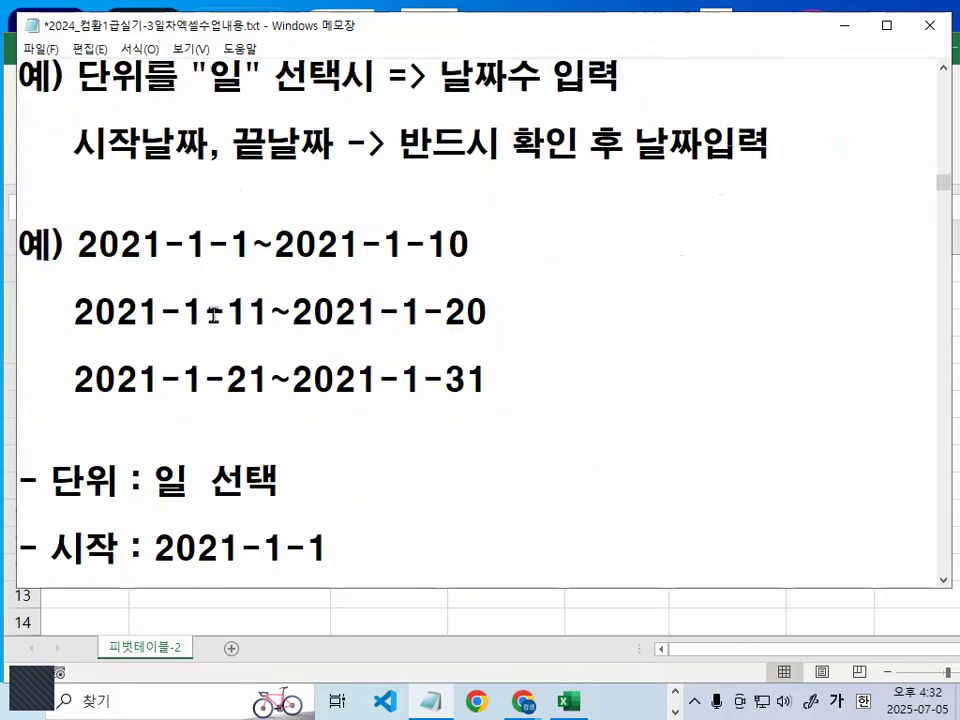
left_click_drag(66, 270, 474, 260)
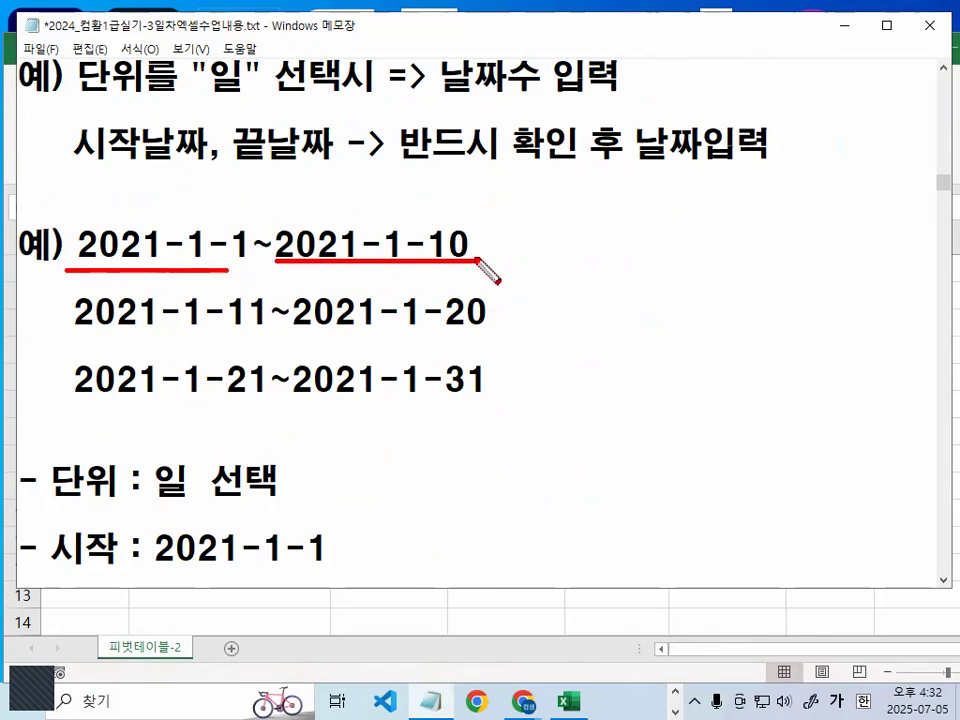
left_click_drag(80, 342, 486, 340)
left_click_drag(101, 408, 253, 408)
left_click_drag(301, 405, 486, 405)
left_click_drag(265, 266, 272, 261)
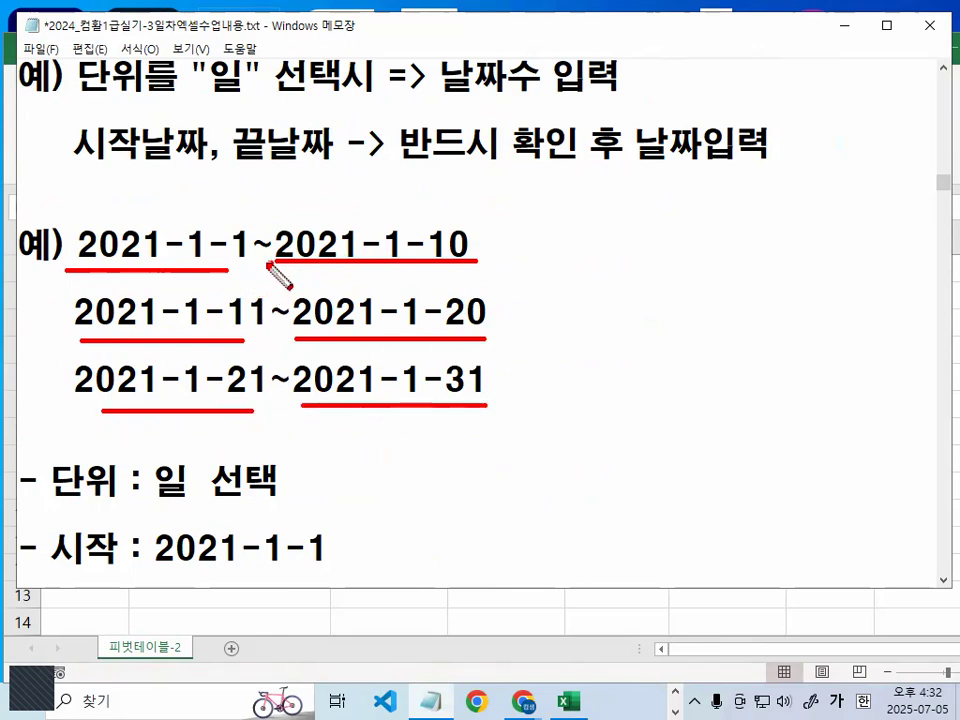
- Bracket and circle the first example date range in red, mark the other two ranges, and clear the marks
mouse_move(160, 240)
left_mouse_down()
mouse_move(152, 205)
mouse_move(362, 194)
mouse_move(366, 225)
left_mouse_up()
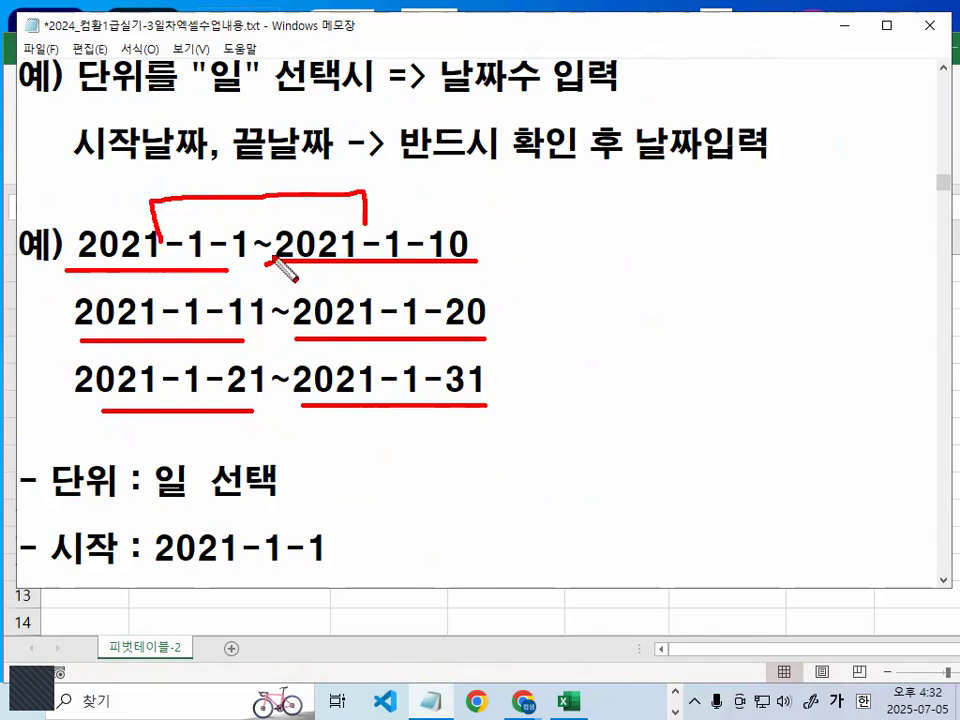
mouse_move(439, 242)
left_mouse_down()
mouse_move(255, 268)
mouse_move(194, 182)
mouse_move(430, 224)
left_mouse_up()
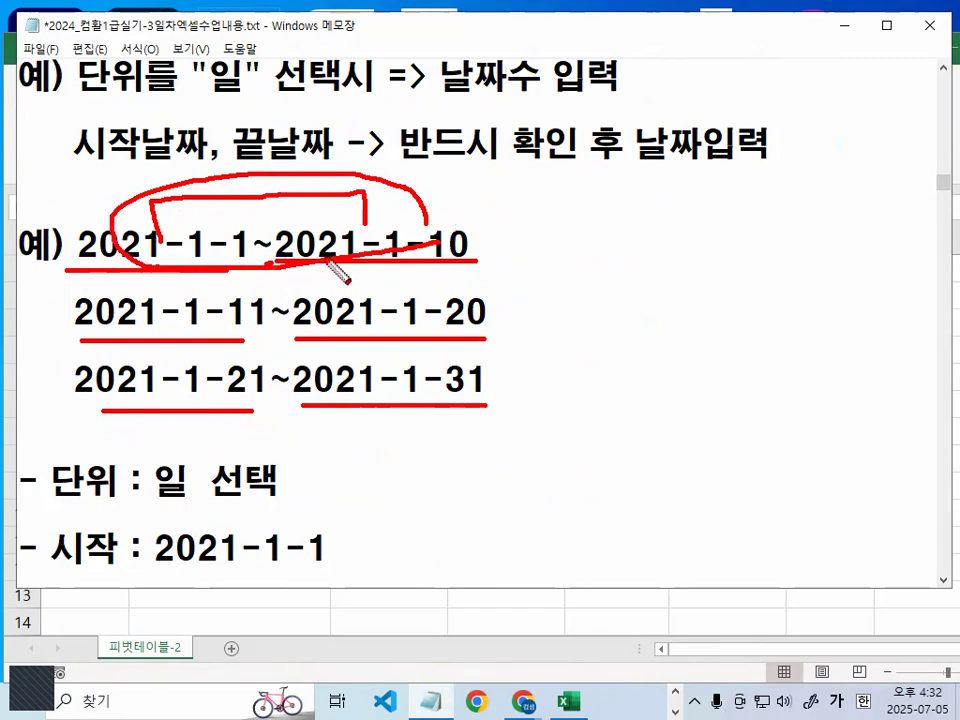
mouse_move(436, 247)
left_mouse_down()
mouse_move(189, 181)
mouse_move(353, 236)
left_mouse_up()
mouse_move(382, 315)
left_mouse_down()
mouse_move(283, 272)
mouse_move(342, 319)
left_mouse_up()
left_click_drag(323, 420, 342, 386)
key("Escape")
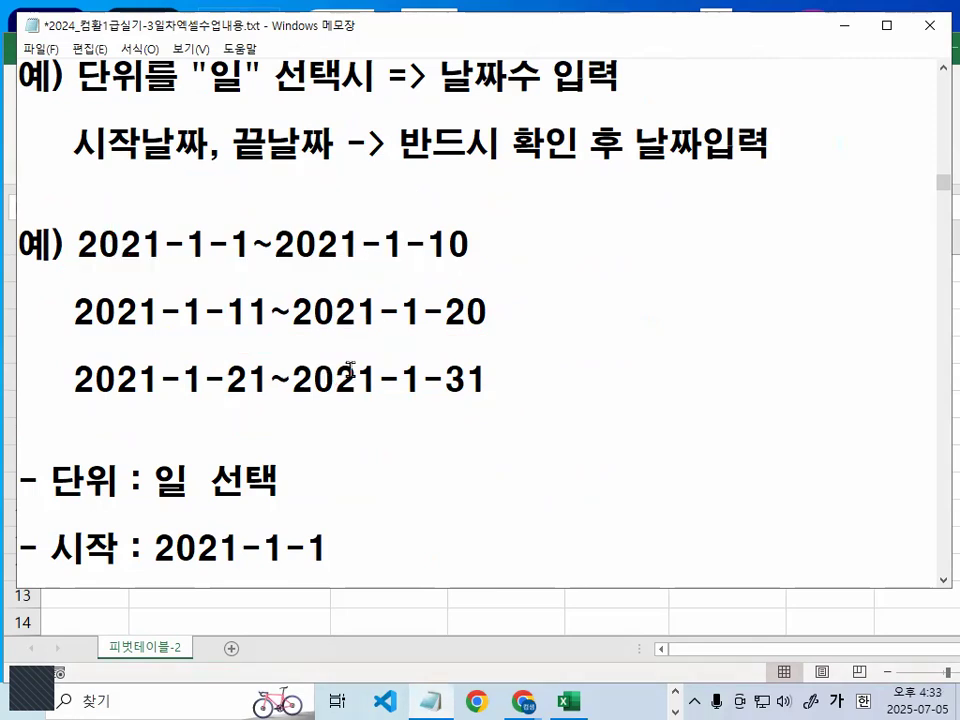
- Underline 일 선택, the first start date 2021-1-1 and the last end date 2021-1-31 in red, and clear the marks
key("ctrl+2")
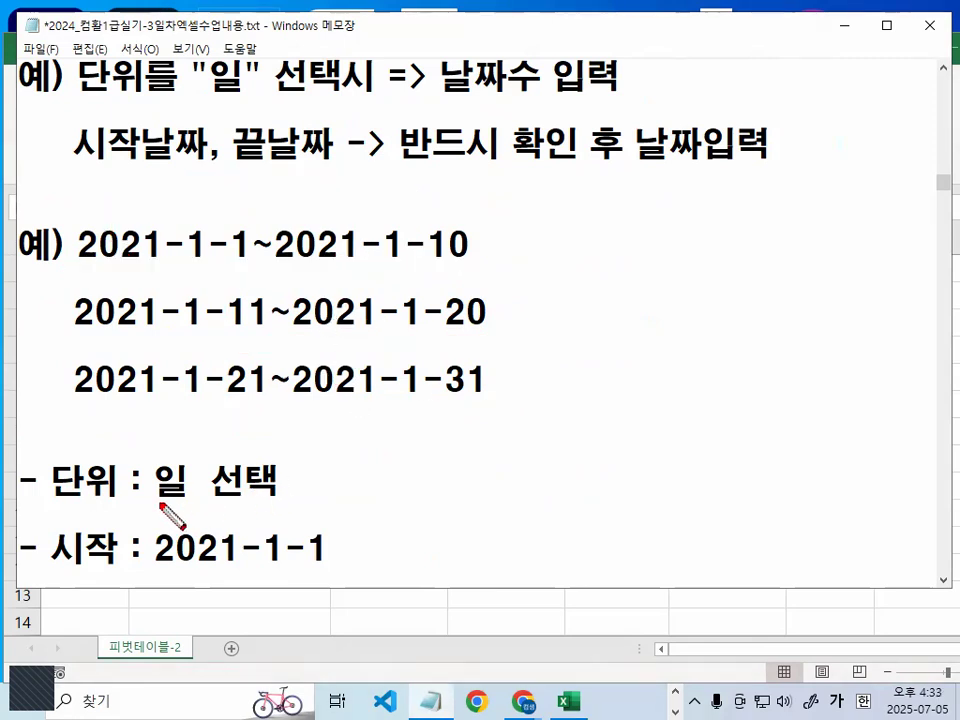
left_click_drag(157, 497, 288, 500)
left_click_drag(80, 268, 250, 268)
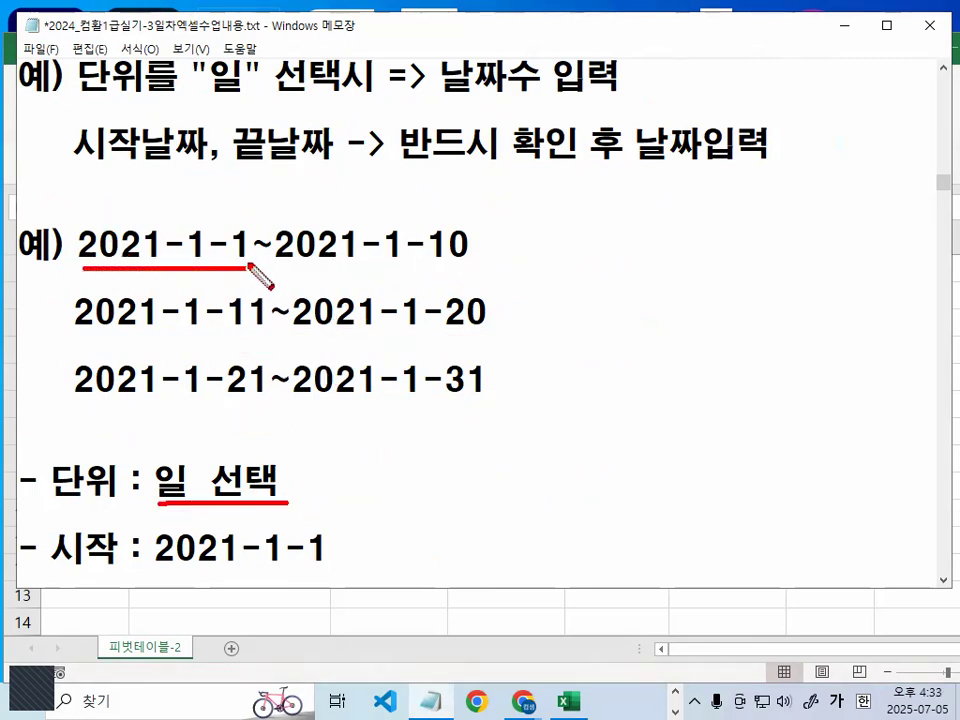
left_click_drag(313, 398, 490, 400)
key("Escape")
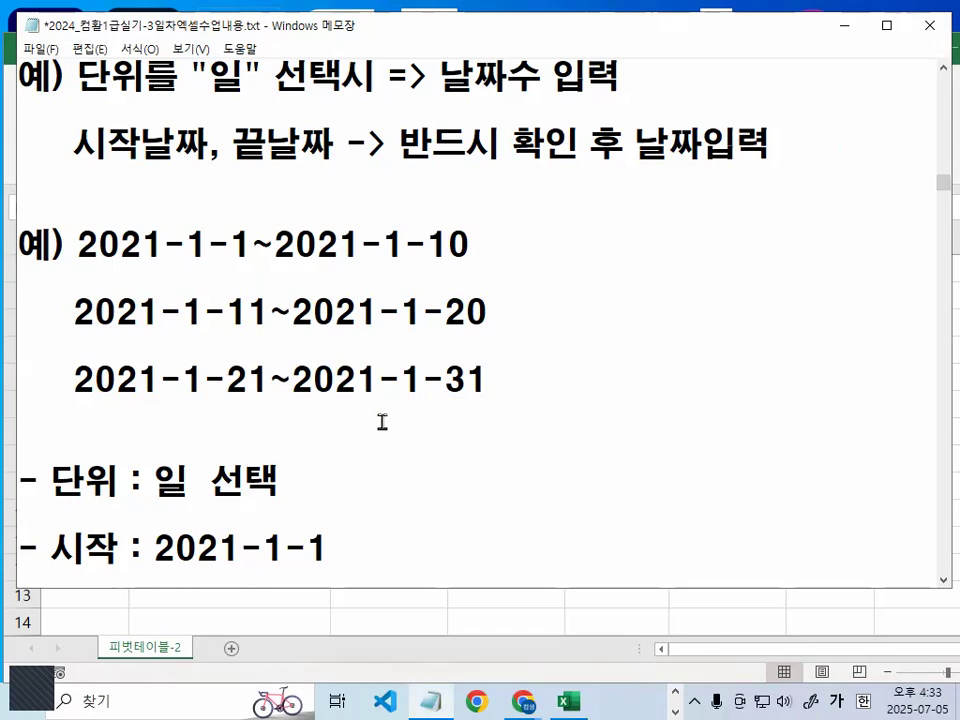
- Change the day of the 시작 date to 2 and set it back to 1
scroll(380, 421, "down", 1)
left_click(315, 345, "shift")
left_click(326, 345, "shift")
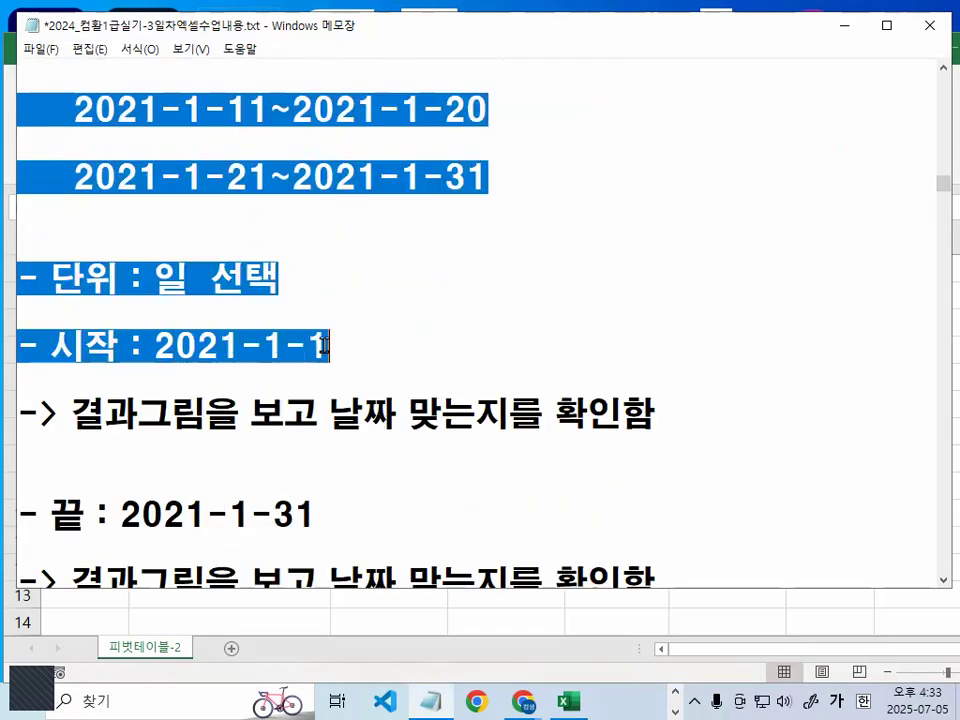
left_click(327, 346)
left_click_drag(153, 345, 327, 346)
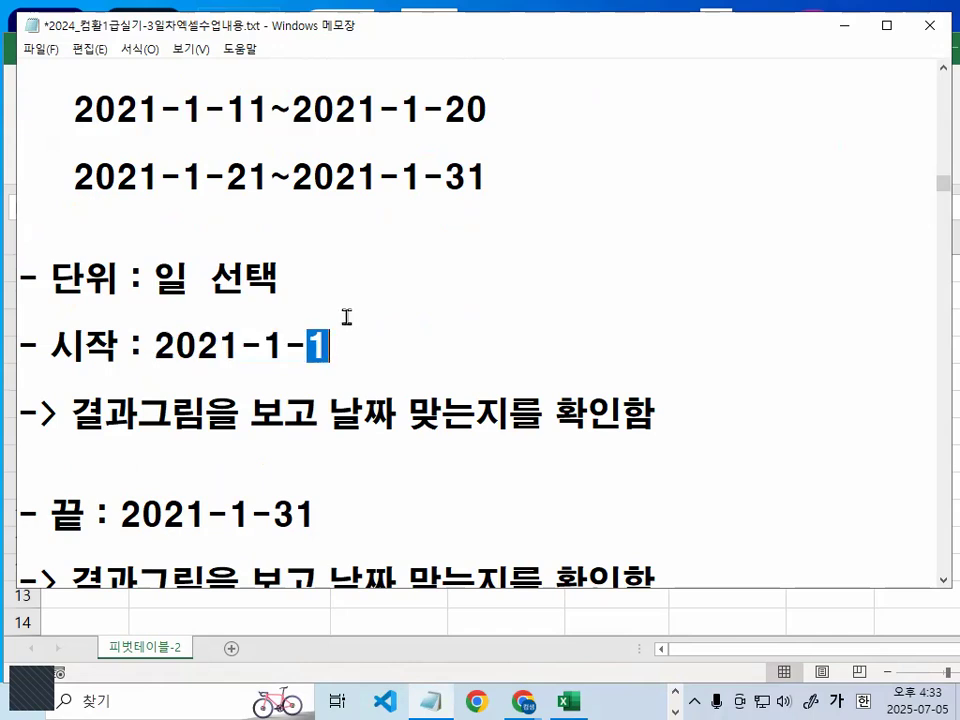
type("2")
left_click_drag(310, 345, 361, 330)
type("1")
scroll(317, 315, "down", 2)
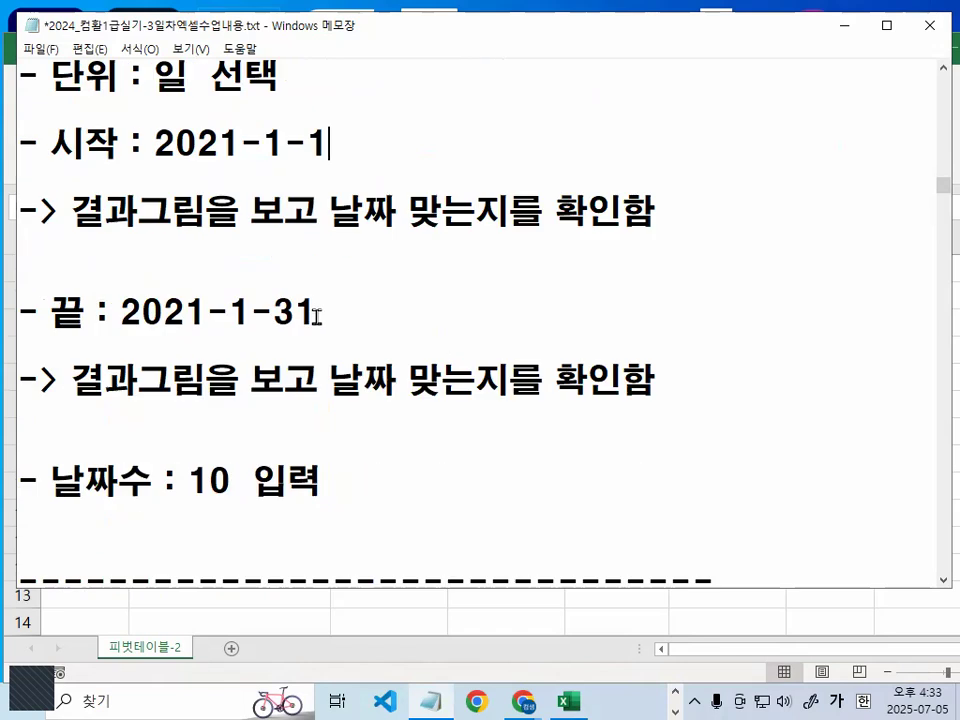
- Underline the 단위 and 시작 notes in red, circle the day in the 시작 date, and clear the marks
scroll(306, 312, "up", 1)
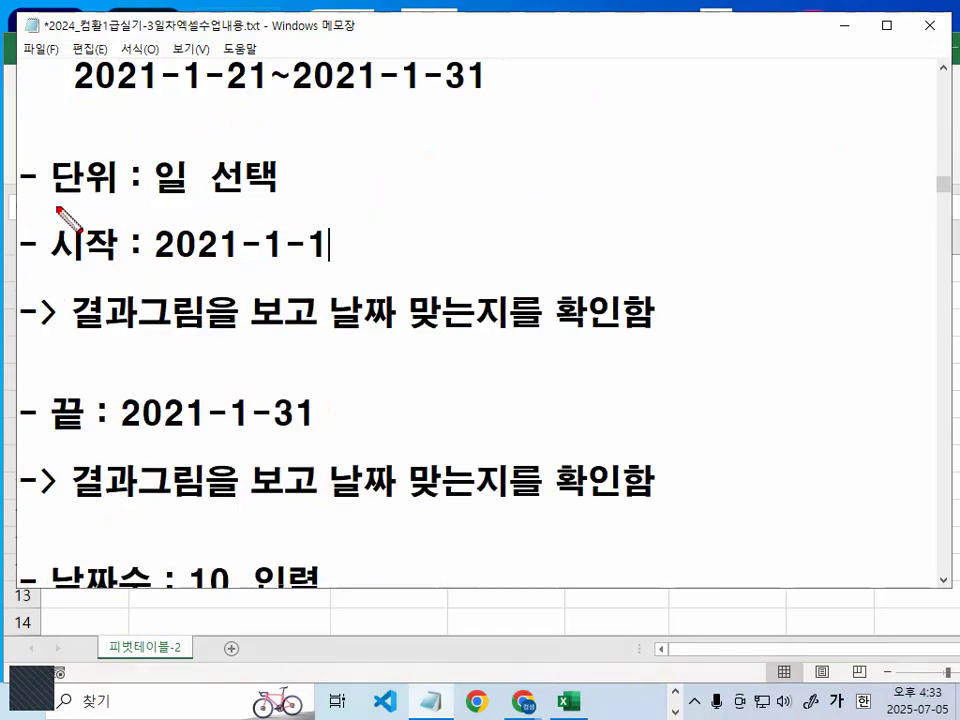
left_click_drag(57, 208, 270, 207)
left_click_drag(57, 266, 214, 266)
mouse_move(312, 236)
left_mouse_down()
mouse_move(311, 252)
mouse_move(332, 253)
left_mouse_up()
key("Escape")
- Highlight the start day of the first range, the day in the 시작 date, and 1-31 in the last range
scroll(283, 225, "up", 1)
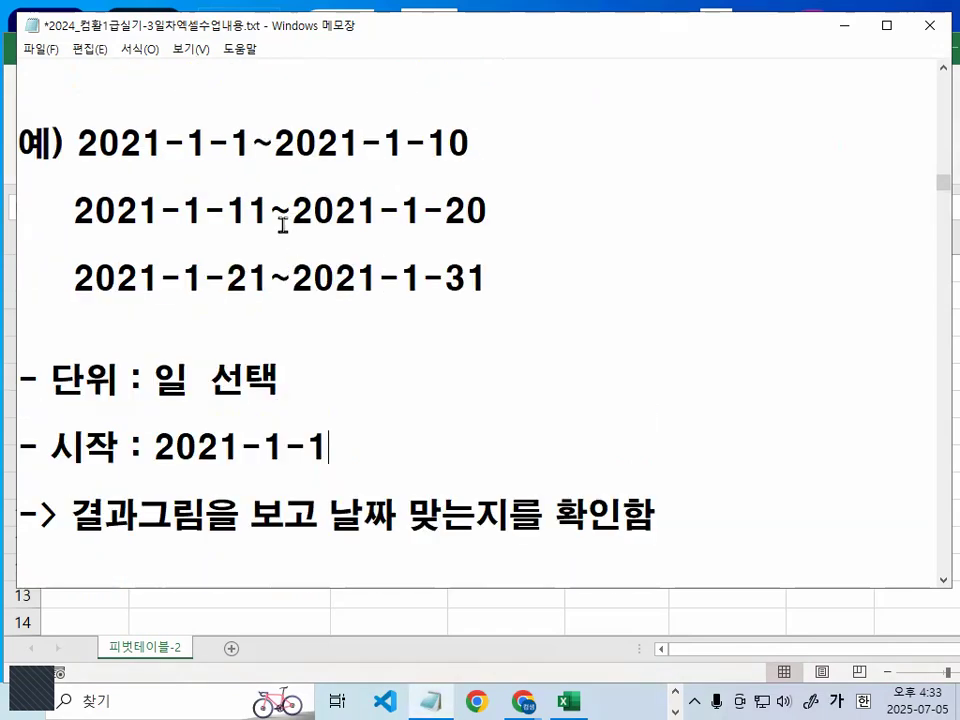
left_click_drag(230, 146, 260, 172)
left_click_drag(305, 447, 318, 447)
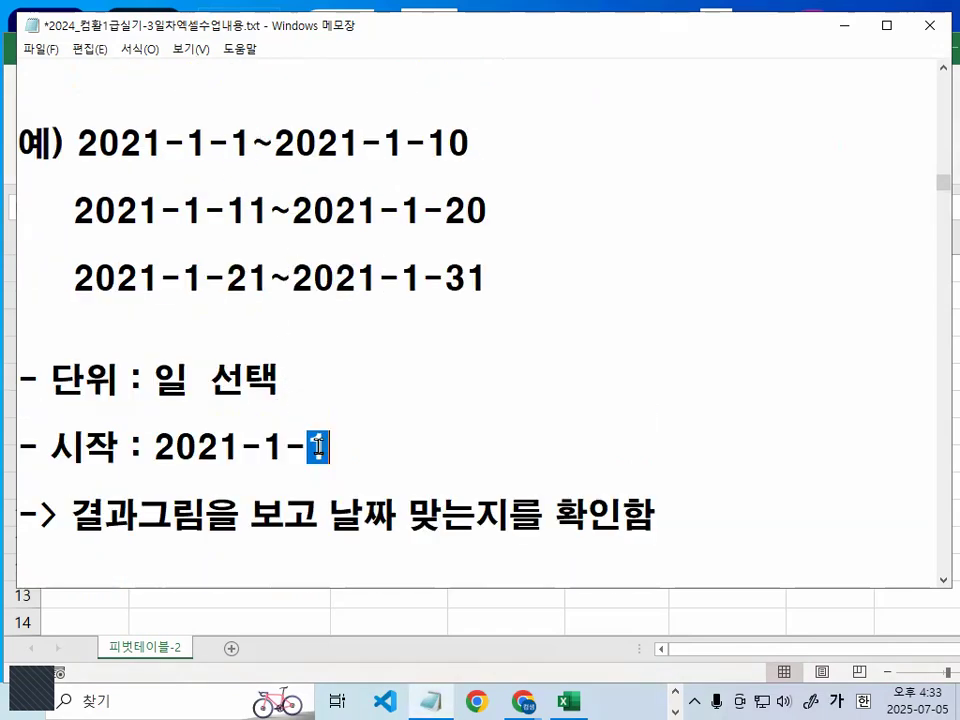
left_click_drag(401, 281, 490, 281)
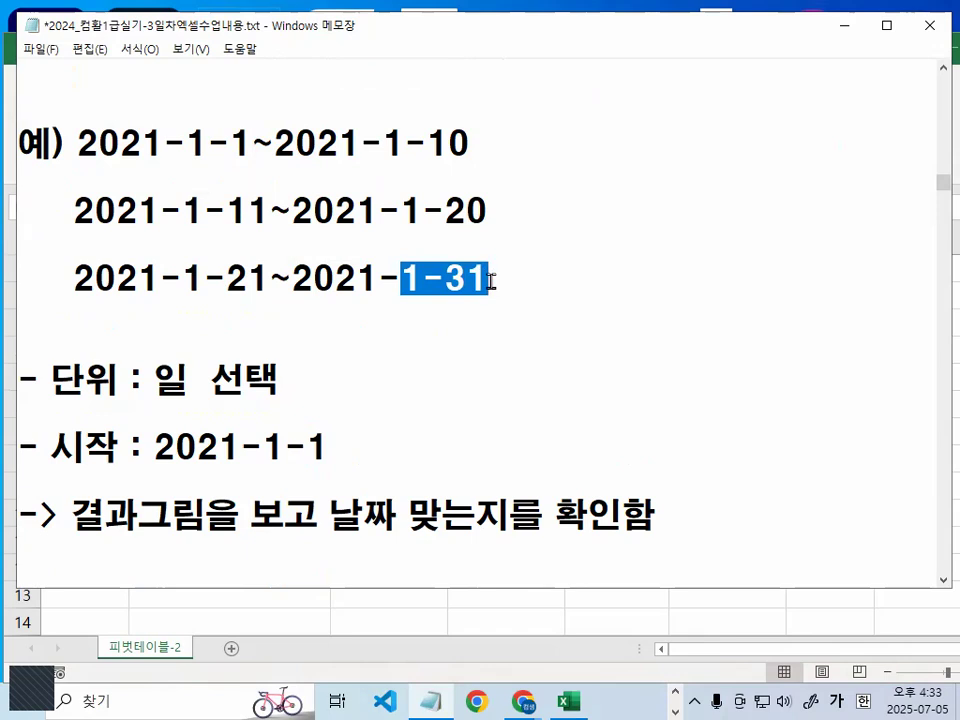
- Circle 31 in the 끝 date, underline the 시작 and 끝 dates and 날짜, mark both days in red, and clear the marks
scroll(489, 280, "down", 2)
left_click_drag(272, 431, 326, 409)
left_click(320, 409)
key("ctrl+2")
left_click_drag(52, 270, 307, 270)
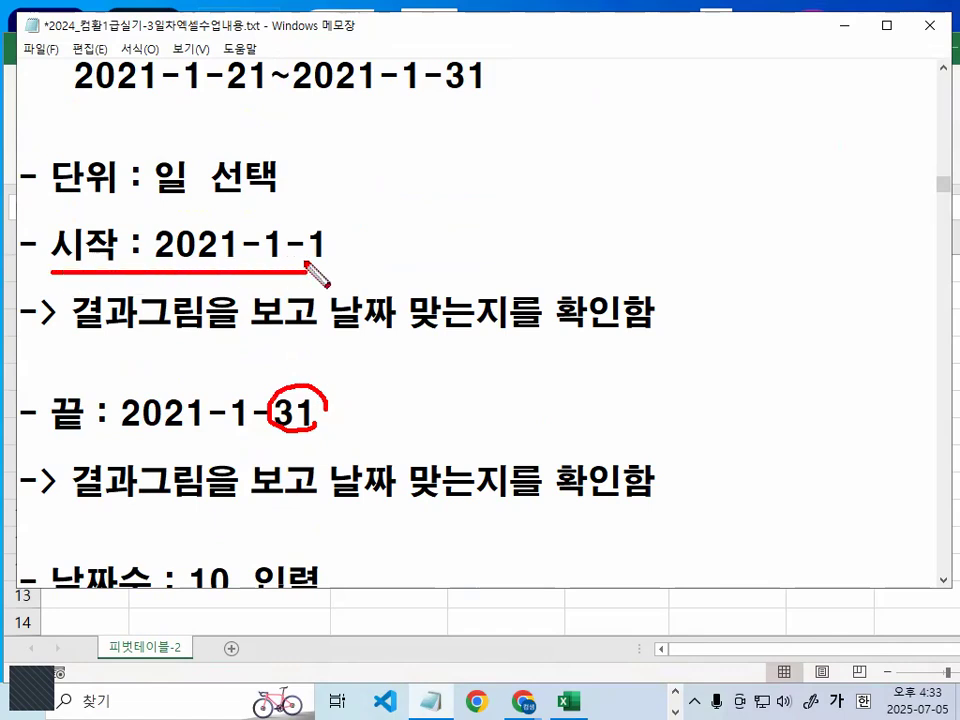
left_click_drag(24, 452, 292, 452)
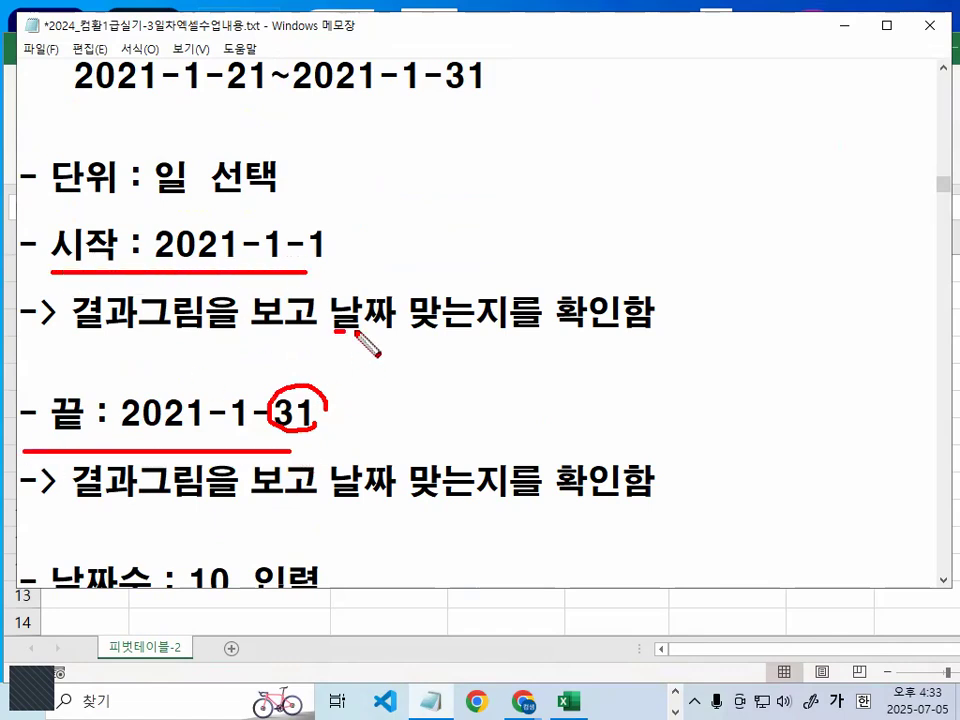
left_click_drag(333, 331, 373, 335)
mouse_move(330, 216)
left_mouse_down()
mouse_move(250, 262)
mouse_move(343, 252)
left_mouse_up()
mouse_move(320, 380)
left_mouse_down()
mouse_move(273, 422)
mouse_move(332, 412)
left_mouse_up()
key("Escape")
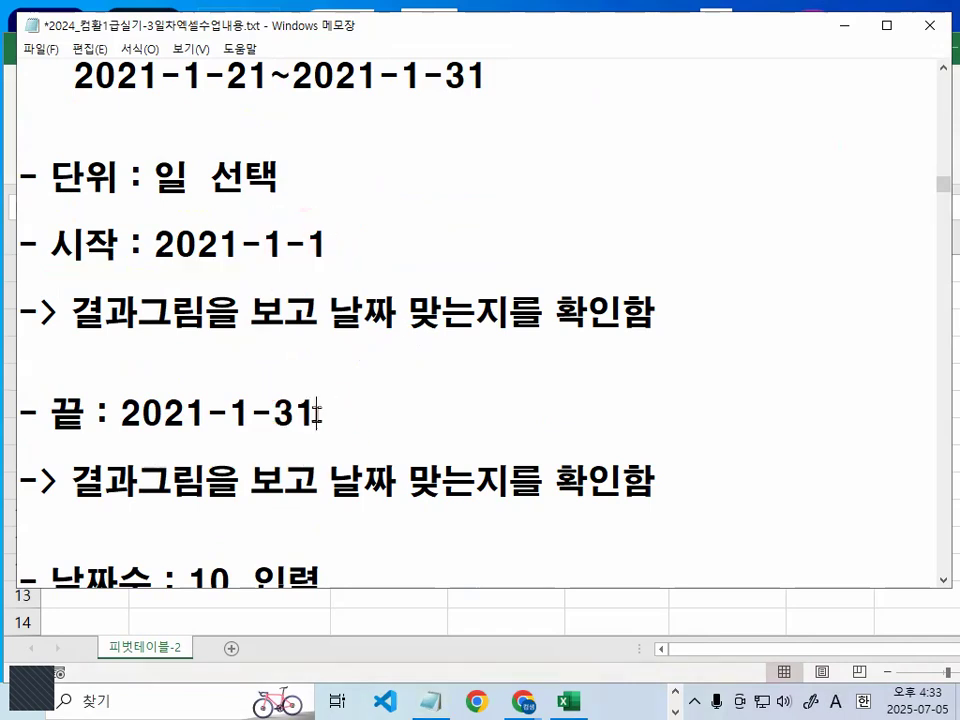
- Circle 1-1 in the first example range and 1-31 in the last one in red, and clear the marks
scroll(300, 400, "up", 3)
key("ctrl+2")
mouse_move(273, 241)
left_mouse_down()
mouse_move(223, 208)
mouse_move(268, 247)
left_mouse_up()
mouse_move(488, 372)
left_mouse_down()
mouse_move(399, 403)
mouse_move(495, 393)
left_mouse_up()
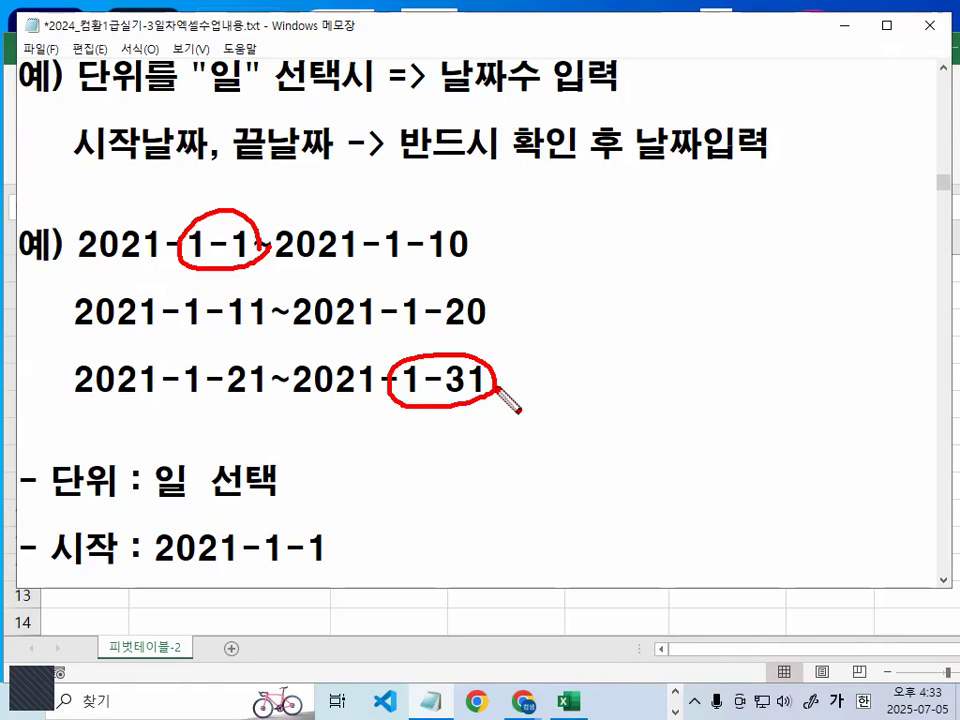
key("Escape")
- Highlight -1-1 in the 시작 date and 10 입력 in the 날짜수 note
scroll(305, 473, "down", 2)
left_click_drag(249, 346, 337, 343)
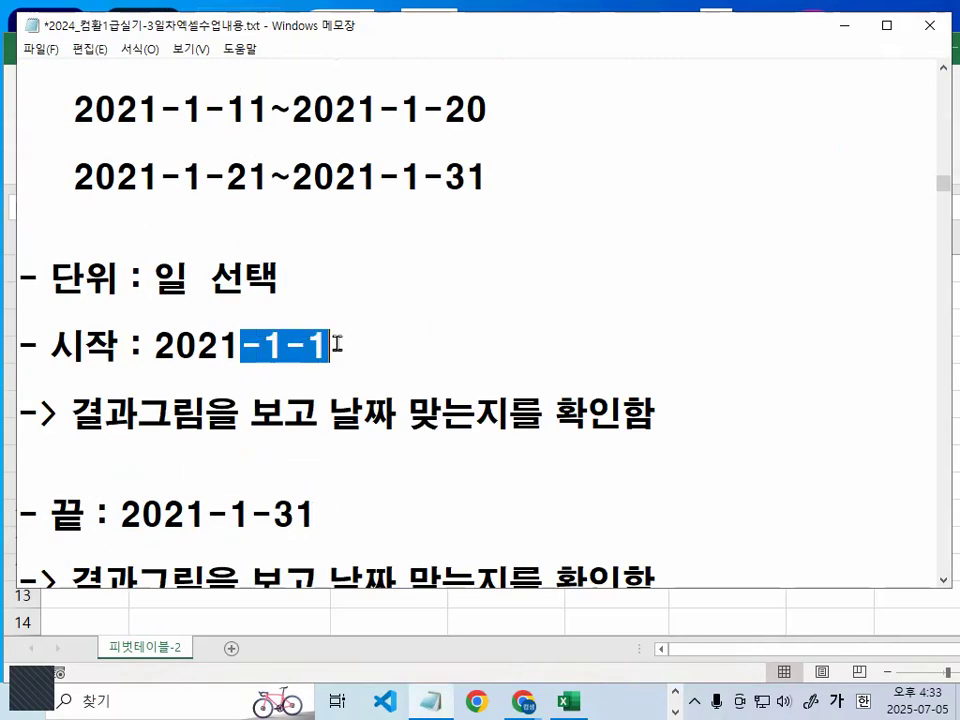
scroll(337, 343, "down", 1)
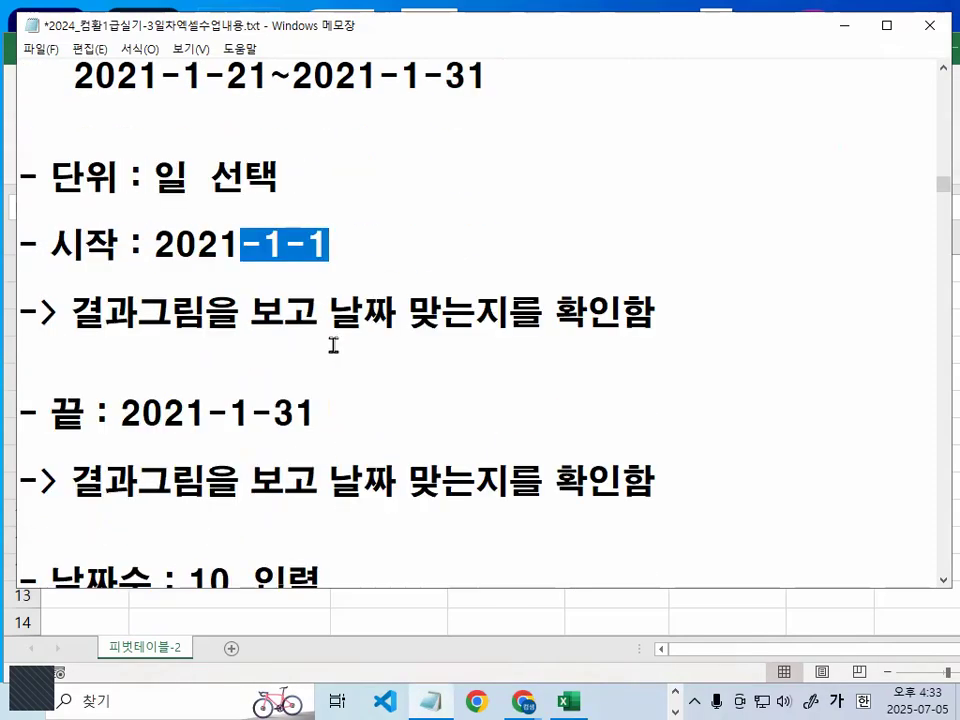
scroll(331, 343, "down", 1)
scroll(321, 422, "up", 1)
scroll(175, 446, "down", 2)
left_click_drag(190, 384, 333, 364)
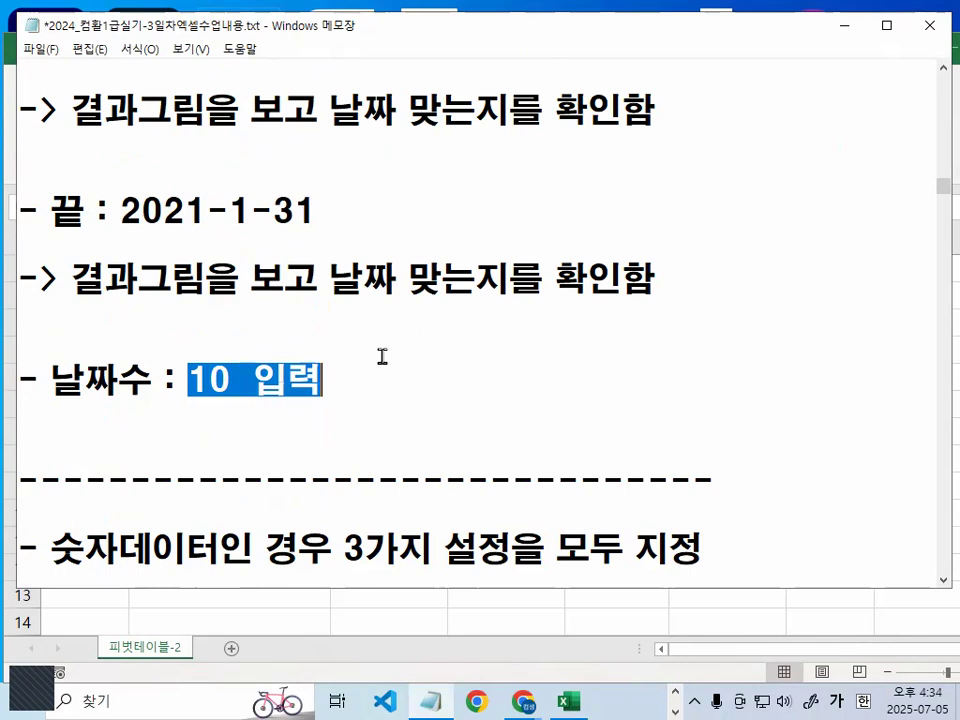
- Underline 연,분기,월 그룹 and circle 단위만 in red in the date grouping note, and clear the marks
scroll(381, 356, "up", 7)
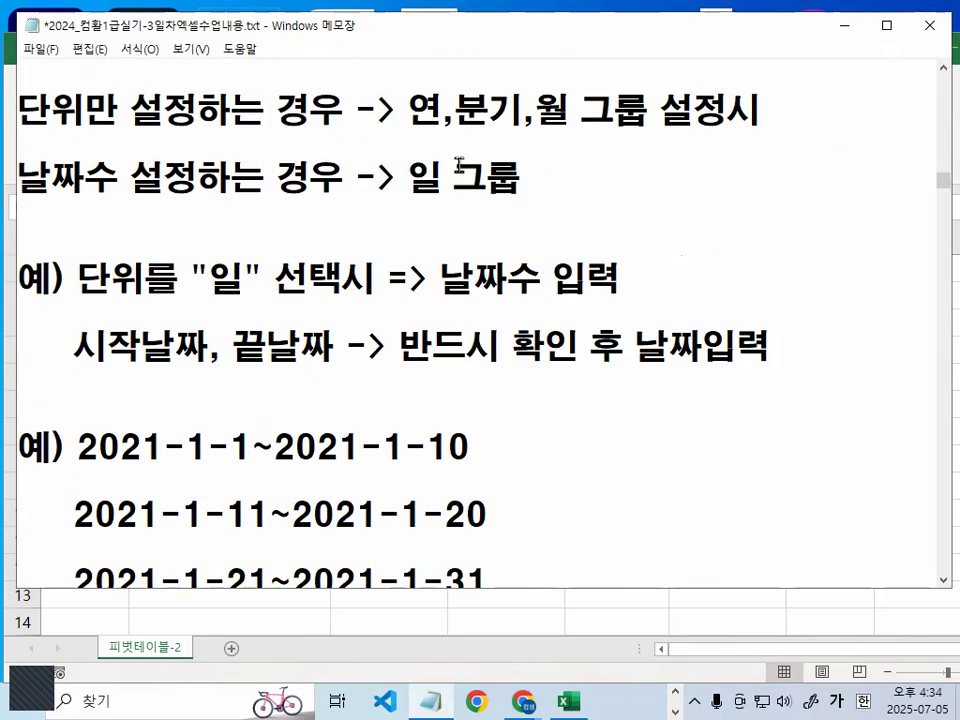
left_click_drag(405, 127, 670, 126)
mouse_move(122, 140)
left_mouse_down()
mouse_move(33, 107)
mouse_move(147, 128)
left_mouse_up()
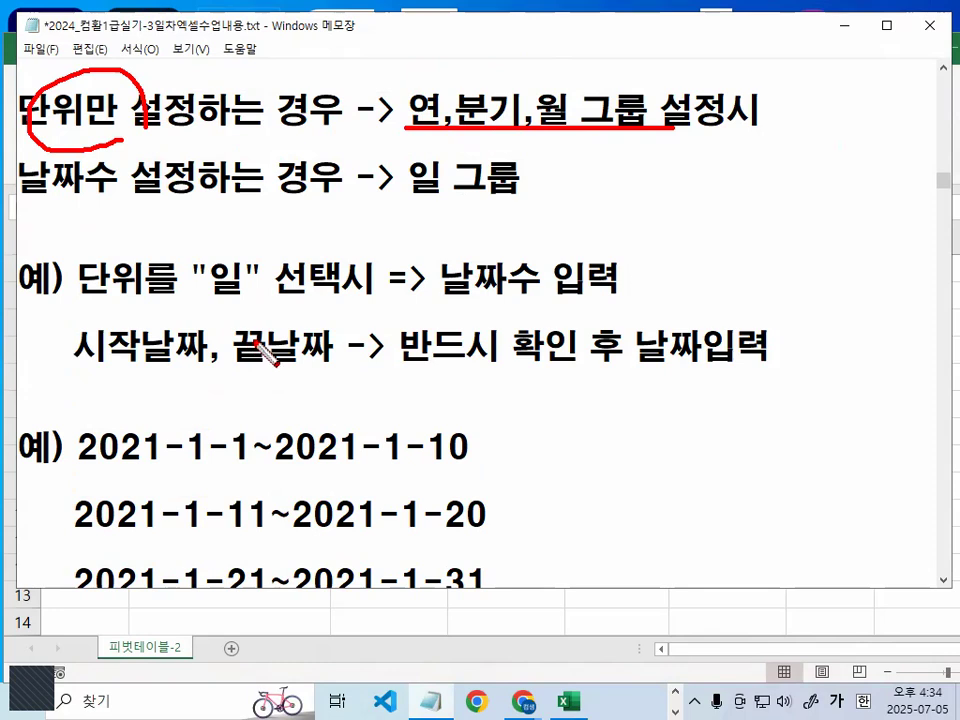
key("Escape")
- Go to the 숫자데이터 note and highlight the example ranges 1~5, 6~10 and 11~15
scroll(264, 318, "down", 6)
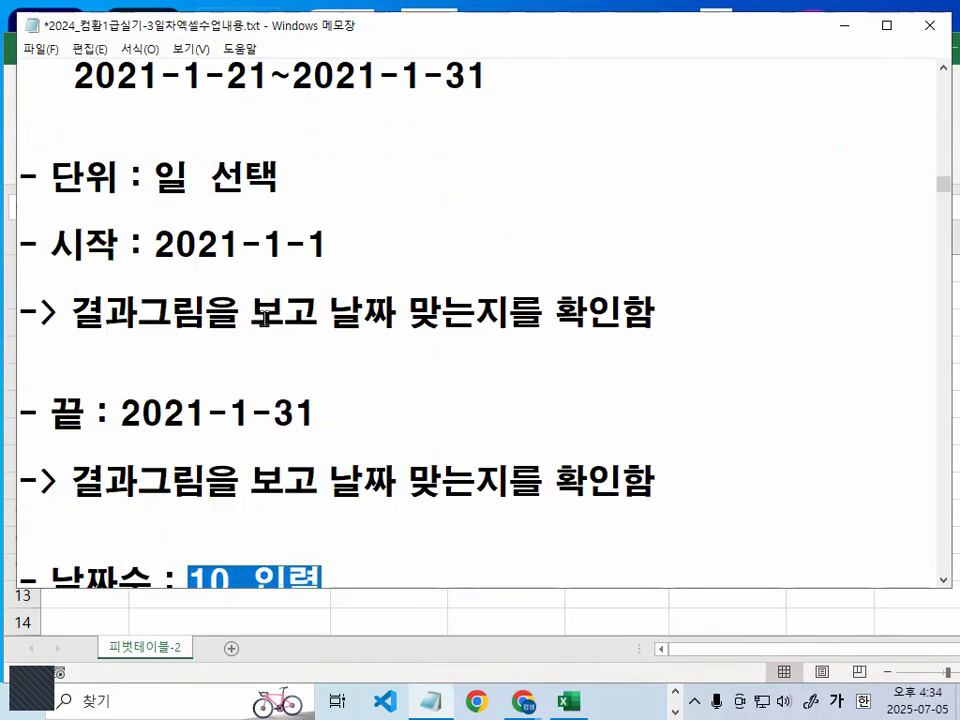
scroll(264, 318, "down", 2)
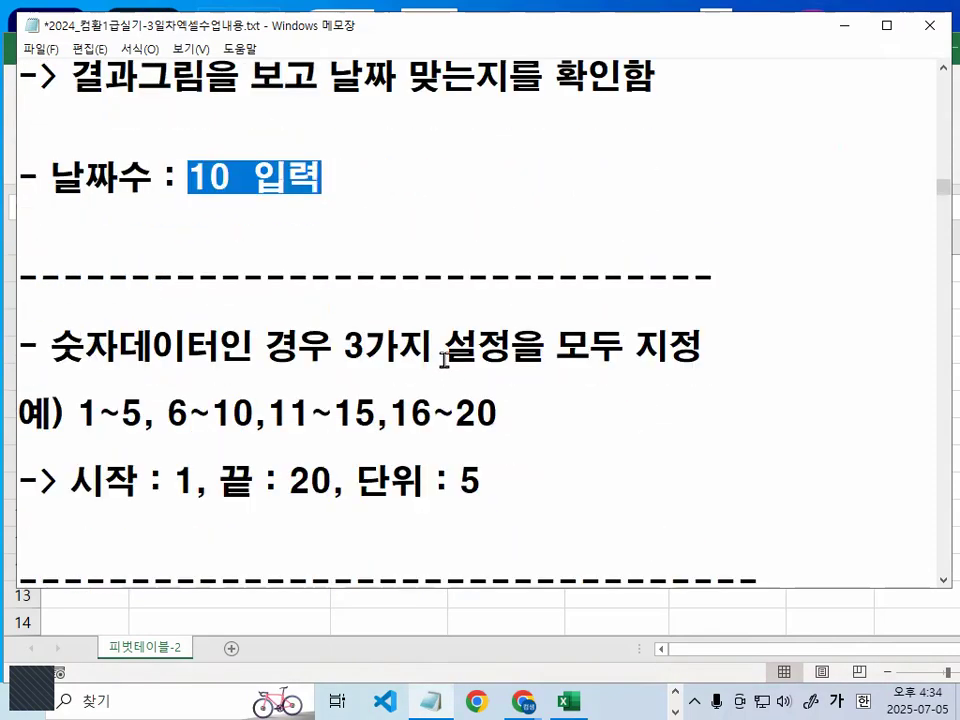
left_click(444, 352)
scroll(452, 381, "down", 1)
left_click_drag(78, 320, 392, 313)
left_click(390, 313)
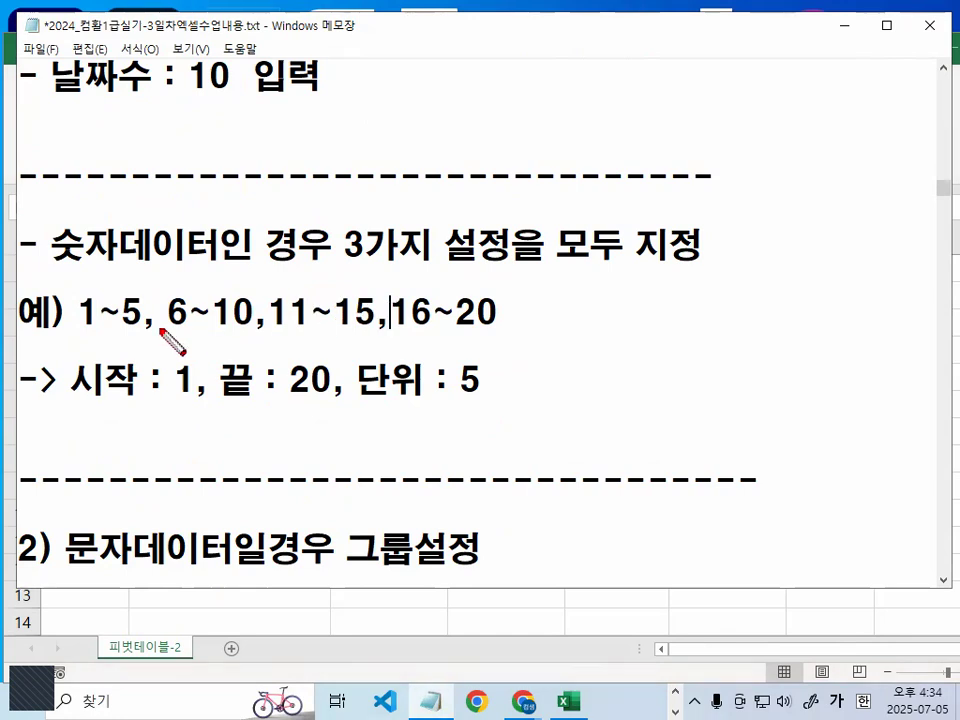
- Underline and circle 1 and 20 in the number ranges in red, and underline 시작 : 1 and 끝 : 20
left_click_drag(84, 331, 103, 331)
left_click_drag(458, 333, 502, 334)
left_click_drag(74, 405, 354, 407)
mouse_move(98, 300)
left_mouse_down()
mouse_move(86, 338)
mouse_move(108, 312)
left_mouse_up()
left_click_drag(485, 303, 503, 318)
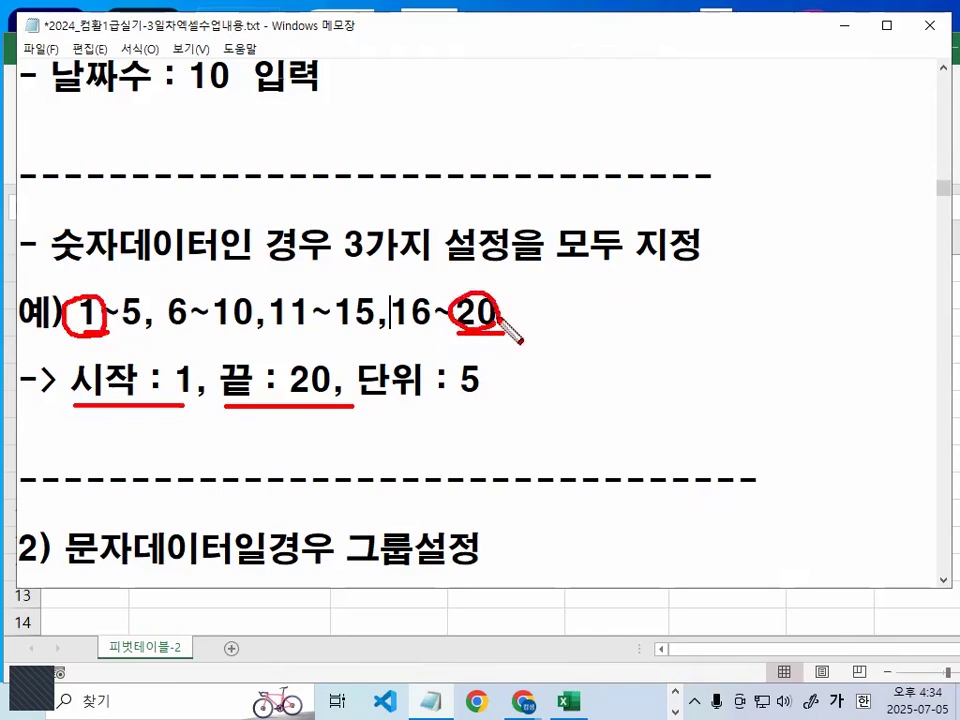
- Mark 단위 : 5 and the five-number ranges in red, tick 숫자데이터, clear the marks and highlight the 시작, 끝, 단위 line
left_click_drag(358, 403, 475, 402)
mouse_move(80, 306)
left_mouse_down()
mouse_move(110, 278)
mouse_move(126, 296)
left_mouse_up()
mouse_move(256, 328)
left_mouse_down()
mouse_move(200, 290)
mouse_move(255, 300)
left_mouse_up()
mouse_move(355, 310)
left_mouse_down()
mouse_move(275, 300)
mouse_move(372, 300)
left_mouse_up()
mouse_move(493, 399)
left_mouse_down()
mouse_move(422, 360)
mouse_move(499, 388)
left_mouse_up()
left_click_drag(35, 155, 86, 106)
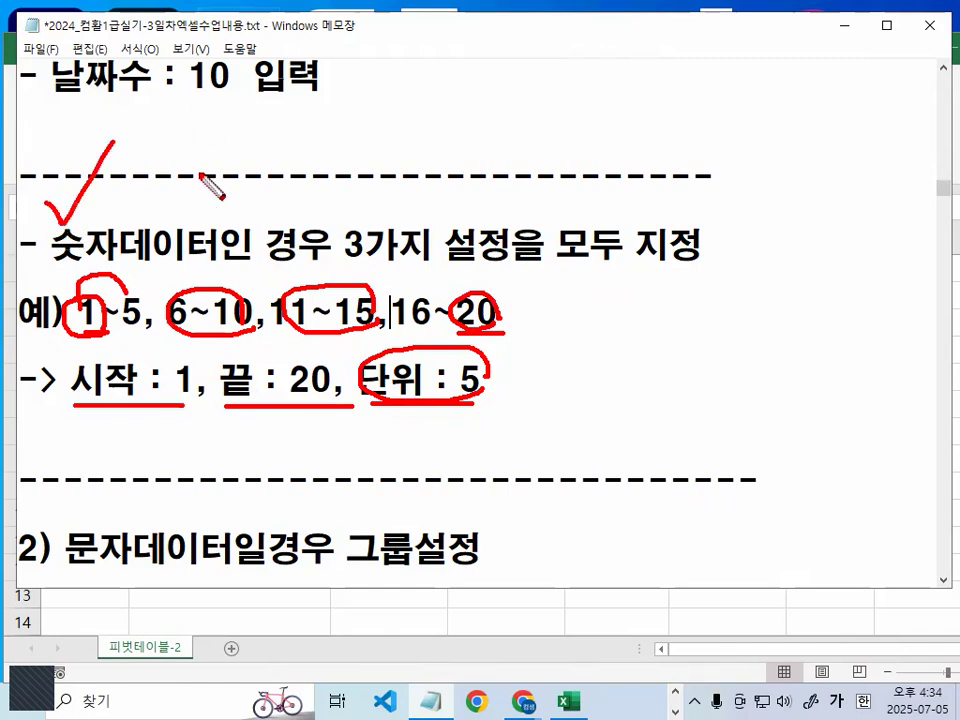
key("Escape")
left_click_drag(115, 383, 510, 377)
left_click(510, 377)
- Highlight 그룹, 범위!! 를 지정후 and "그룹1" in the 문자데이터일경우 그룹설정 note
scroll(376, 402, "down", 1)
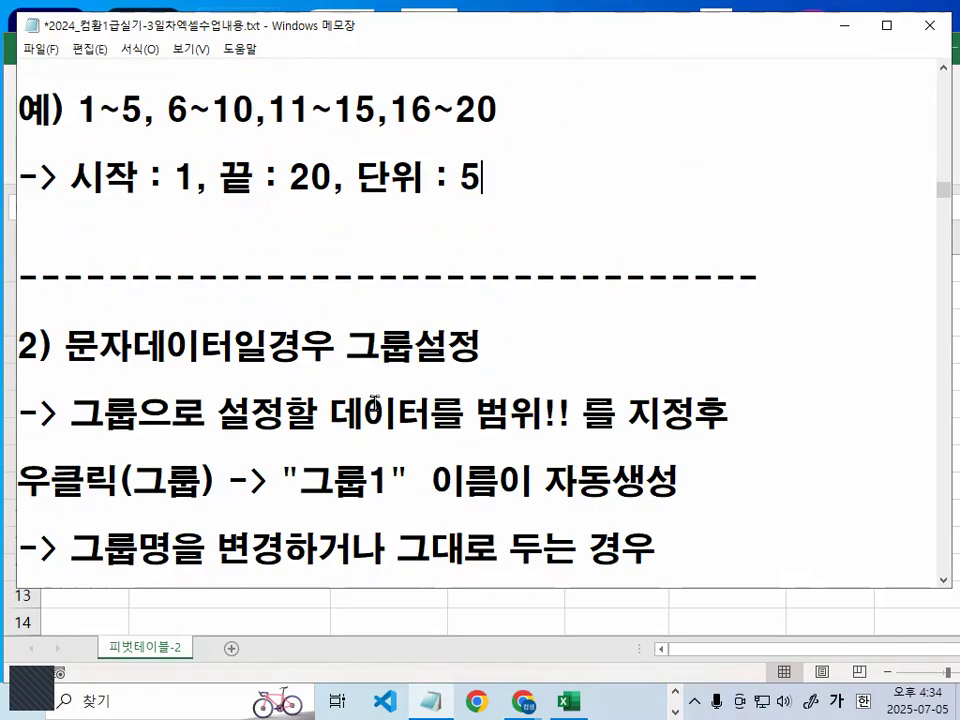
scroll(329, 384, "down", 1)
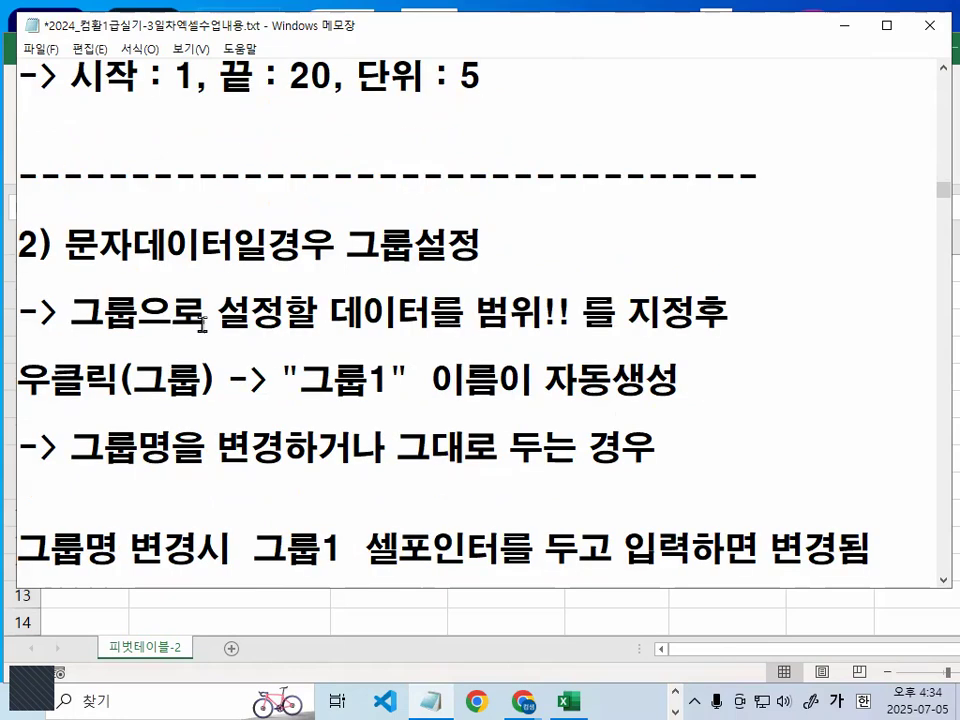
left_click_drag(72, 312, 142, 311)
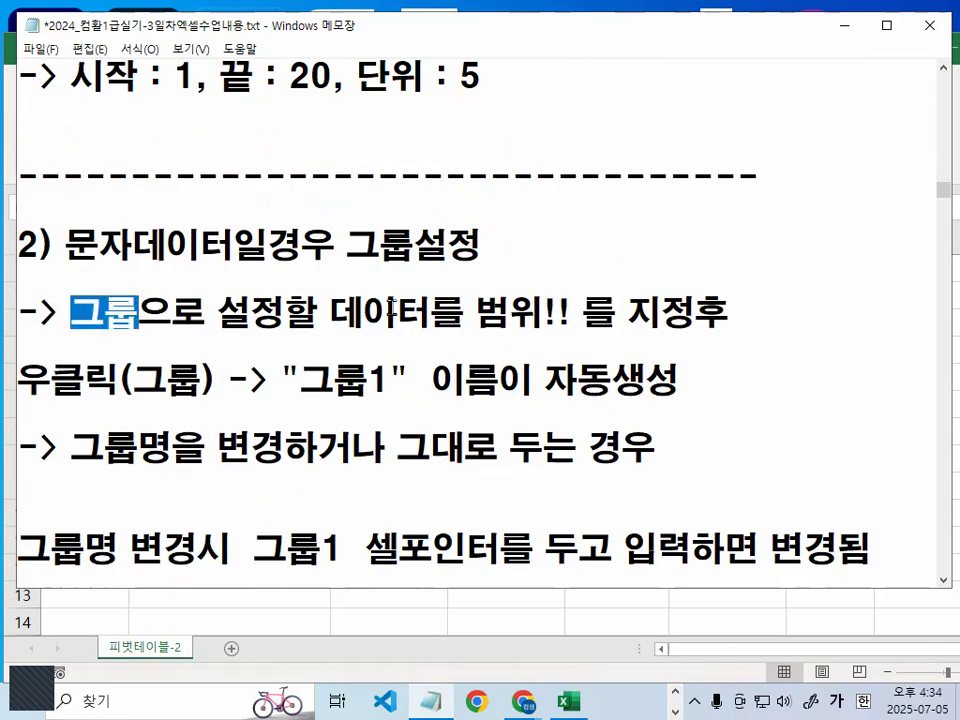
left_click(336, 310)
left_click_drag(333, 312, 731, 313)
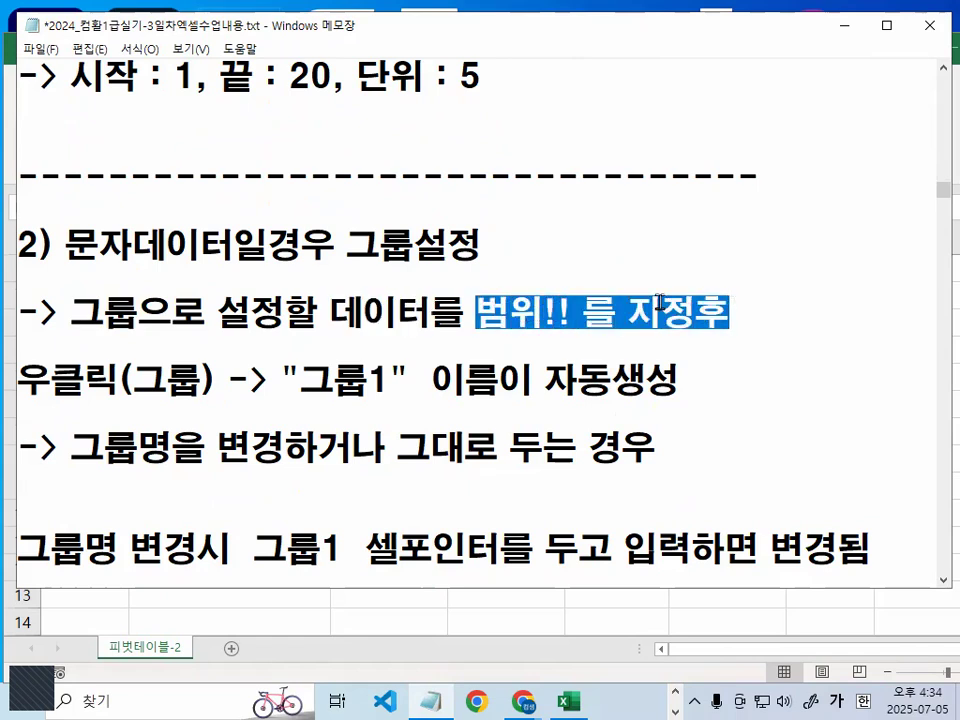
left_click_drag(30, 376, 420, 378)
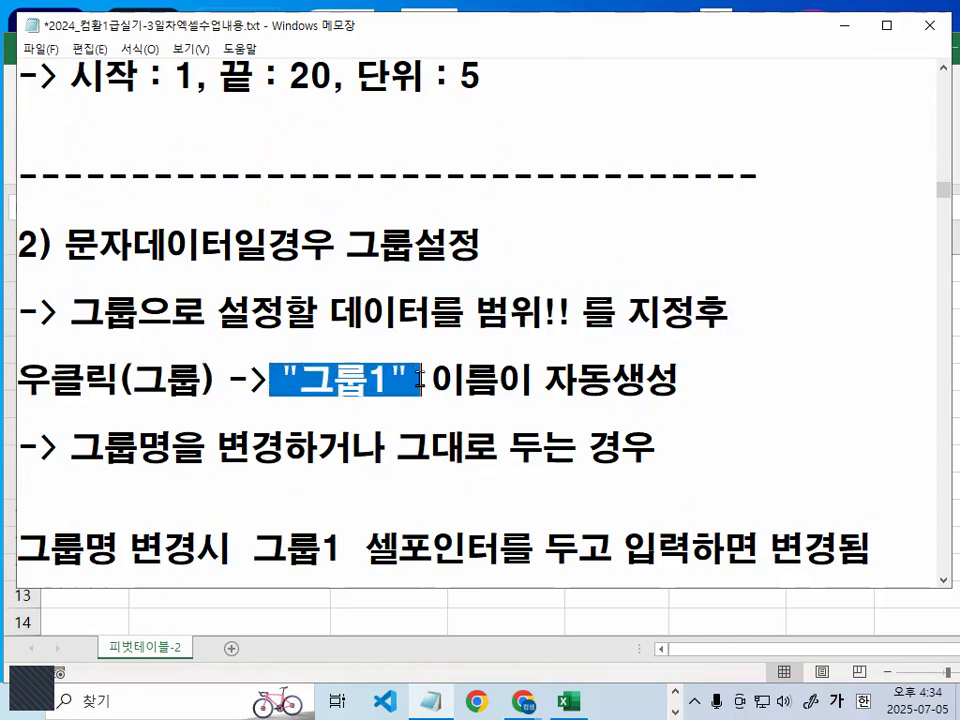
- Draw a large red X with a circle around it over the 시작 : 1, 끝 : 20, 단위 : 5 line
left_click_drag(262, 18, 186, 160)
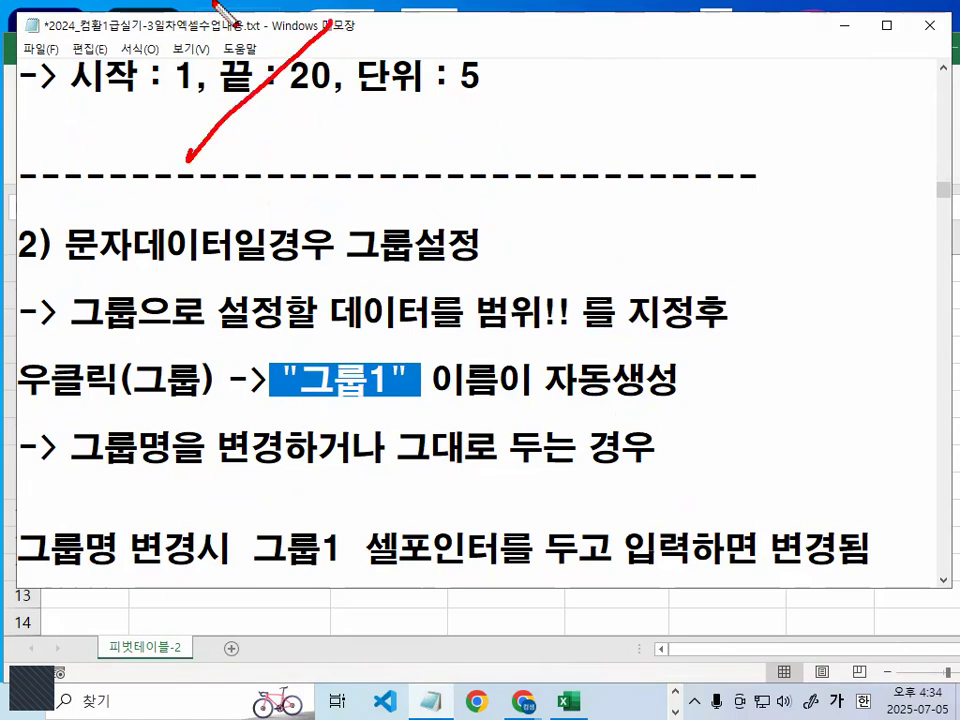
left_click_drag(216, 25, 345, 142)
mouse_move(442, 76)
left_mouse_down()
mouse_move(393, 144)
mouse_move(388, 128)
left_mouse_up()
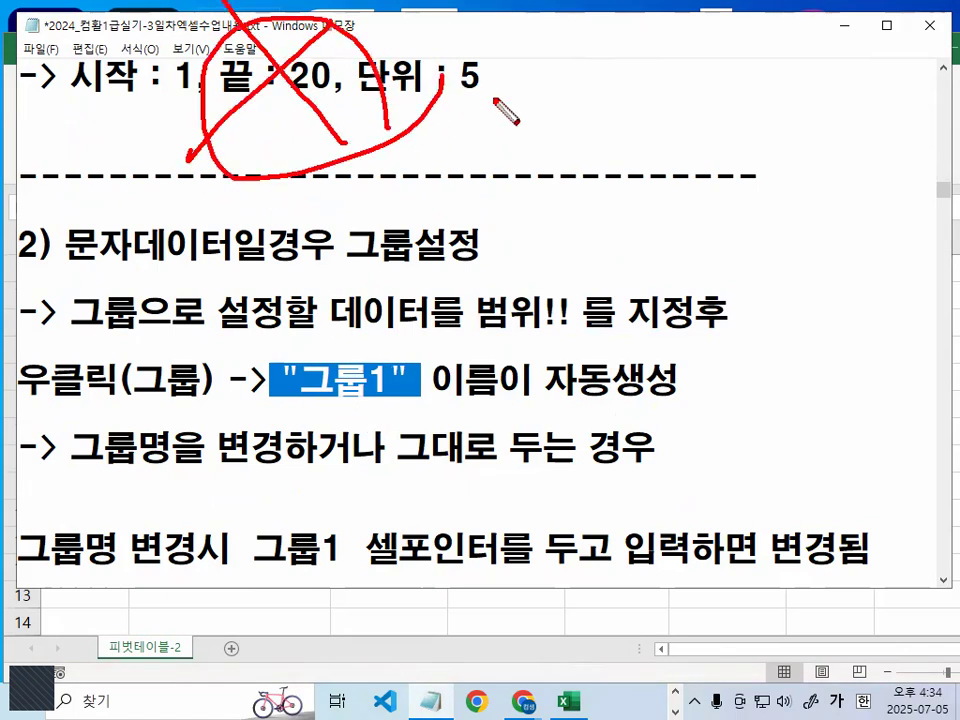
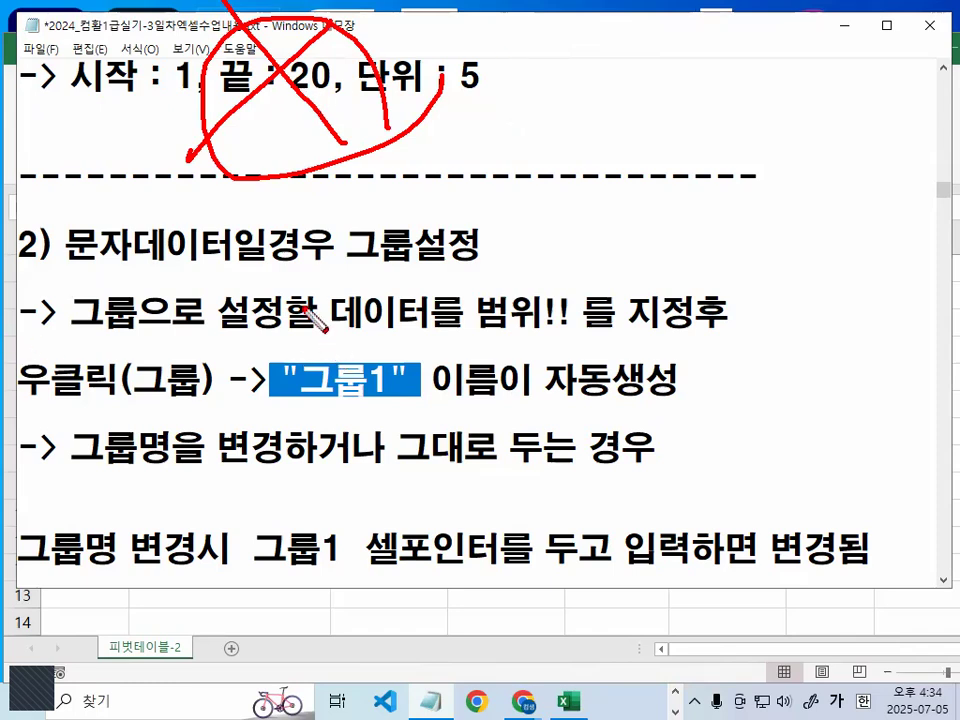
- Examine the Notepad notes on grouping text data and on renaming or keeping the 그룹1 group name
mouse_move(318, 350)
left_mouse_down()
mouse_move(392, 377)
mouse_move(398, 362)
left_mouse_up()
left_click_drag(855, 182, 860, 398)
left_click_drag(748, 215, 750, 240)
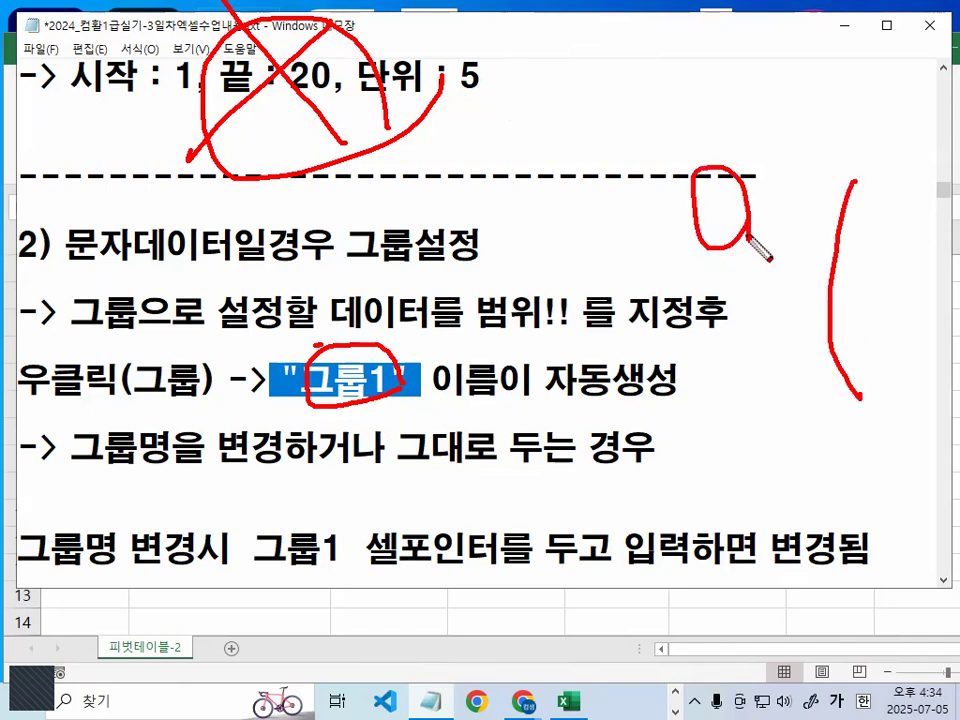
key("Escape")
left_click(393, 381)
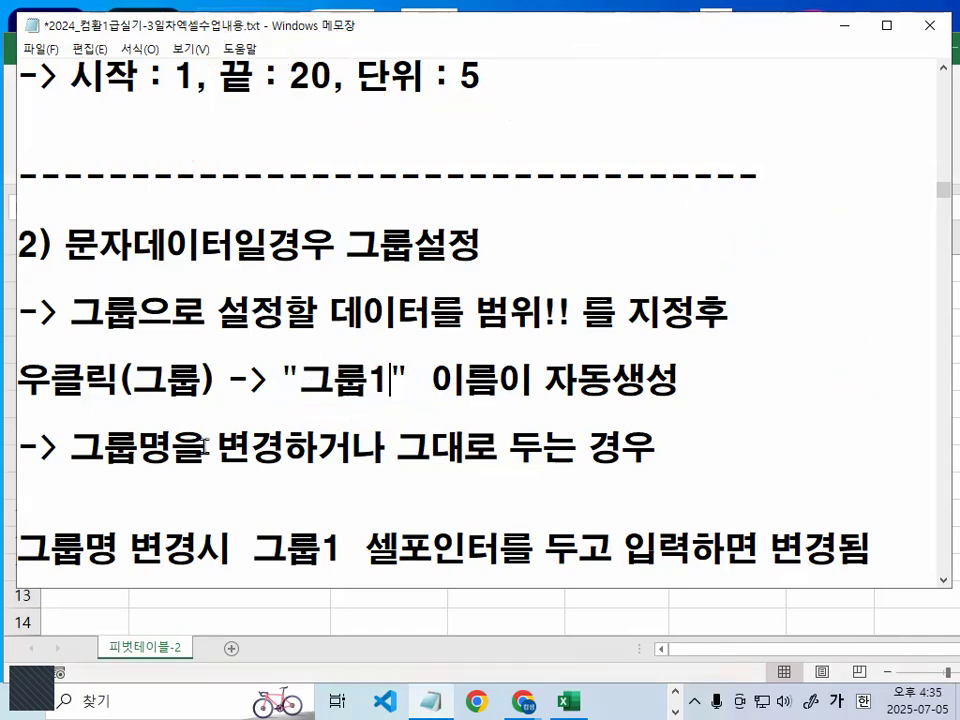
scroll(200, 440, "down", 1)
left_click_drag(74, 346, 413, 350)
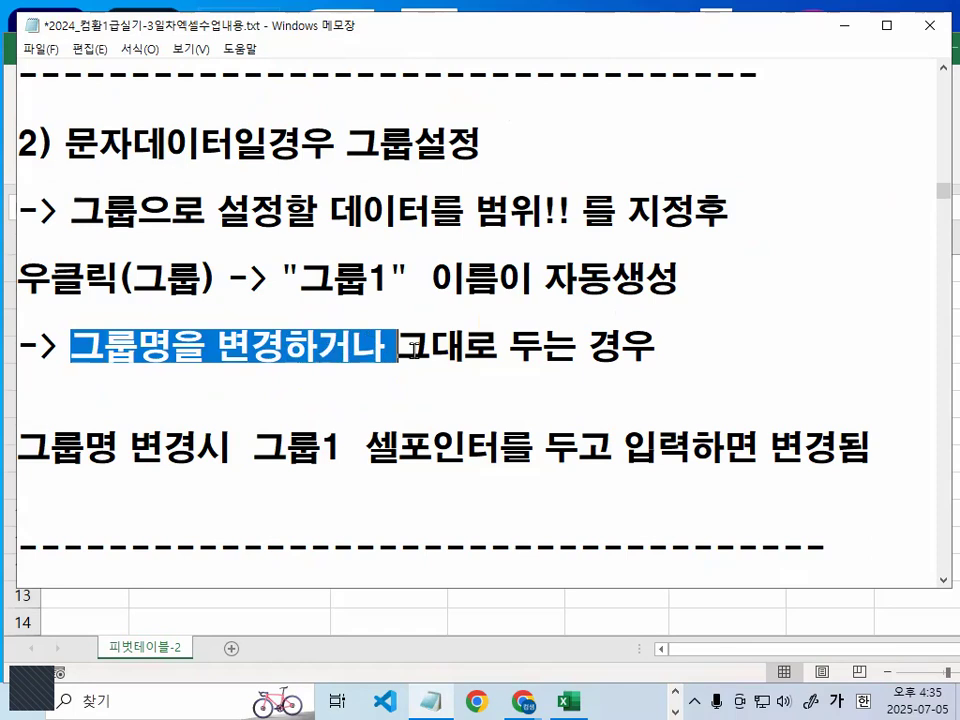
left_click_drag(208, 350, 285, 346)
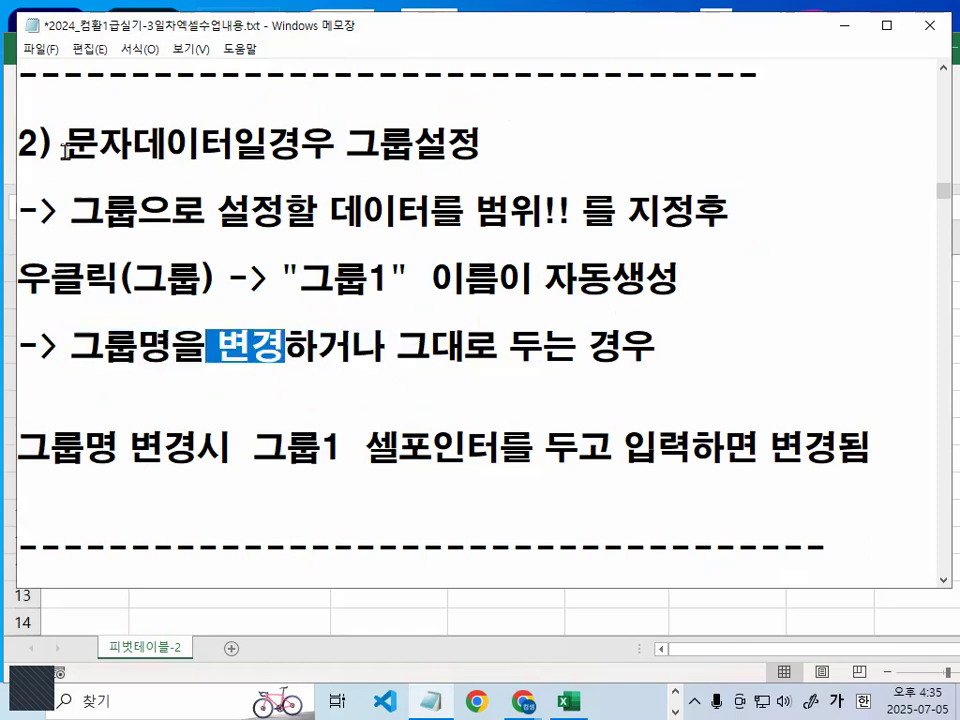
left_click_drag(66, 146, 193, 146)
left_click_drag(333, 146, 487, 146)
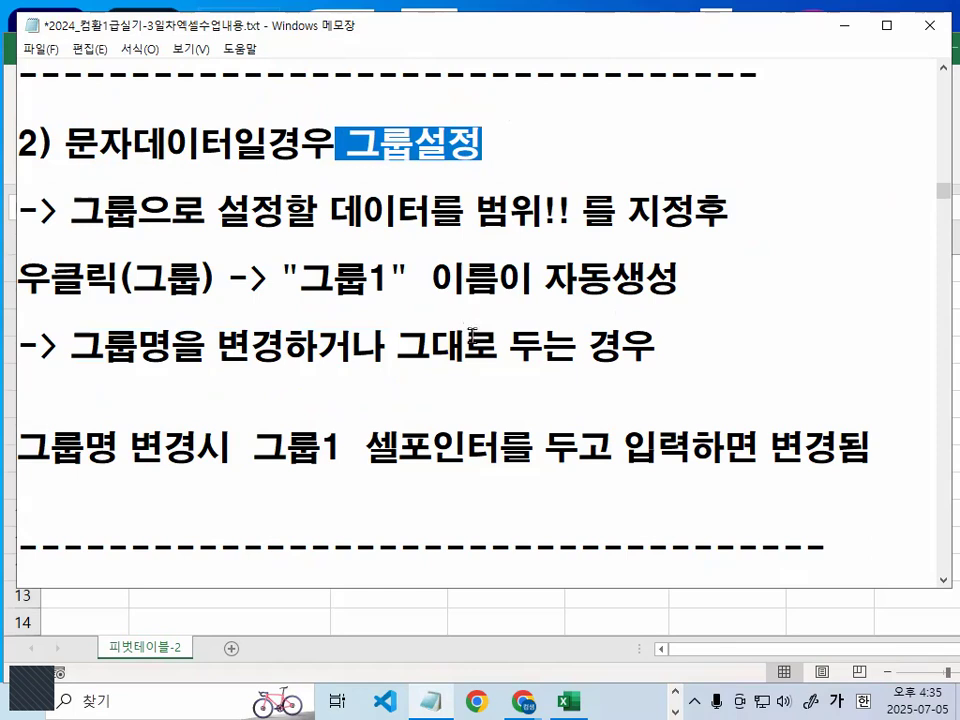
mouse_move(340, 306)
left_mouse_down()
mouse_move(300, 290)
mouse_move(381, 249)
mouse_move(395, 298)
left_mouse_up()
mouse_move(349, 238)
left_mouse_down()
mouse_move(349, 250)
mouse_move(437, 143)
left_mouse_up()
key("Escape")
- Switch to Excel and select the 7월 item in cell B4 of the pivot table
left_click(850, 25)
left_click(173, 355)
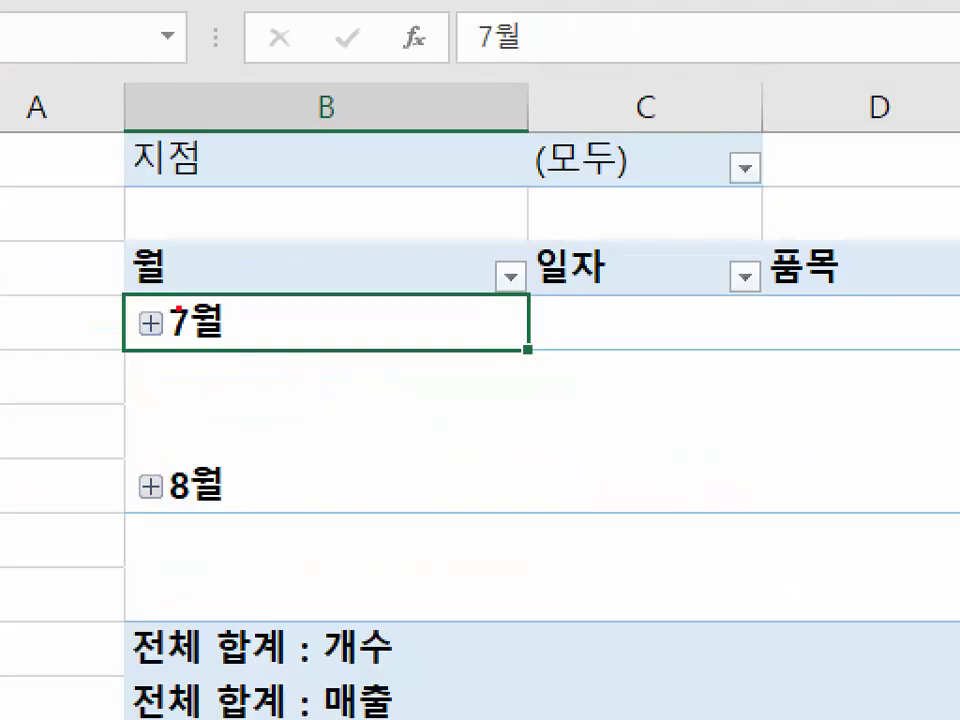
mouse_move(165, 345)
left_mouse_down()
mouse_move(148, 354)
mouse_move(166, 348)
left_mouse_up()
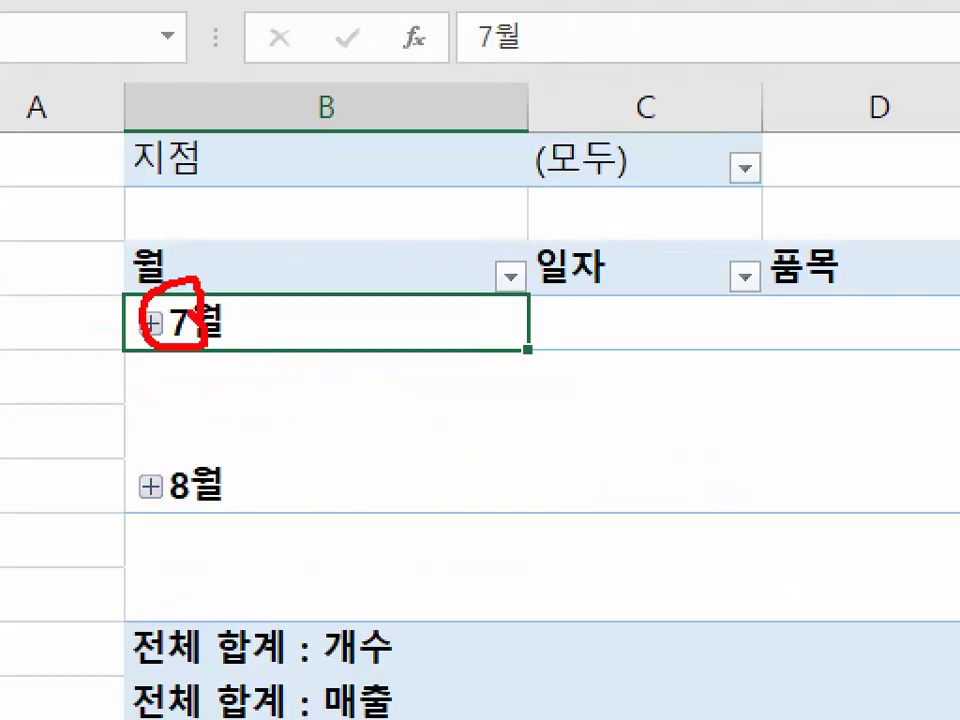
mouse_move(242, 479)
left_mouse_down()
mouse_move(189, 516)
mouse_move(205, 458)
left_mouse_up()
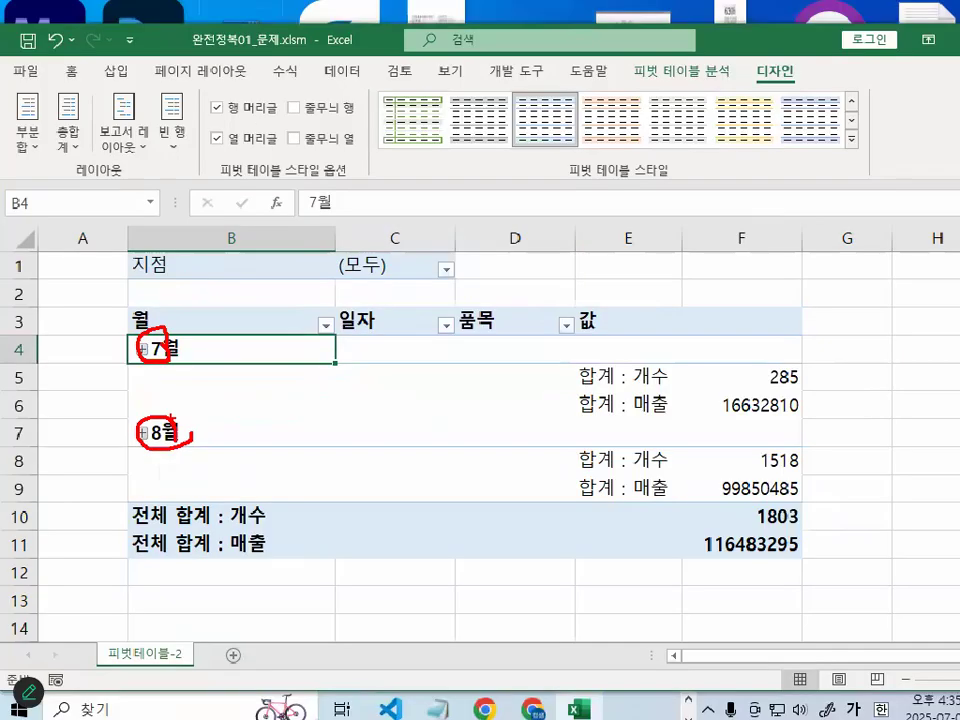
key("Escape")
mouse_move(172, 328)
left_mouse_down()
mouse_move(174, 341)
mouse_move(208, 279)
left_mouse_up()
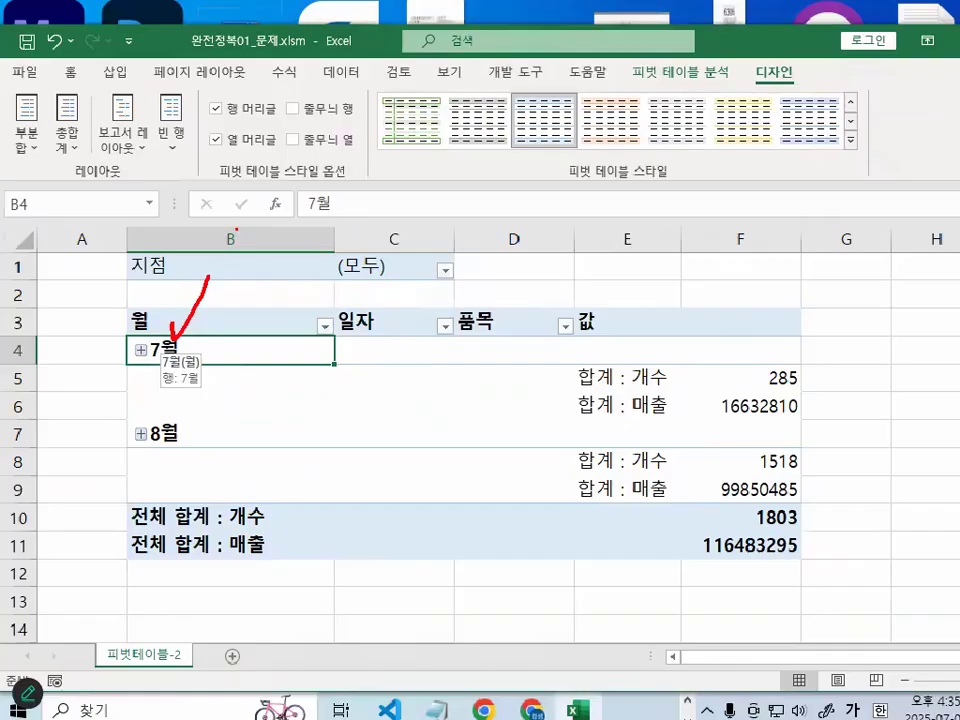
right_click(176, 361)
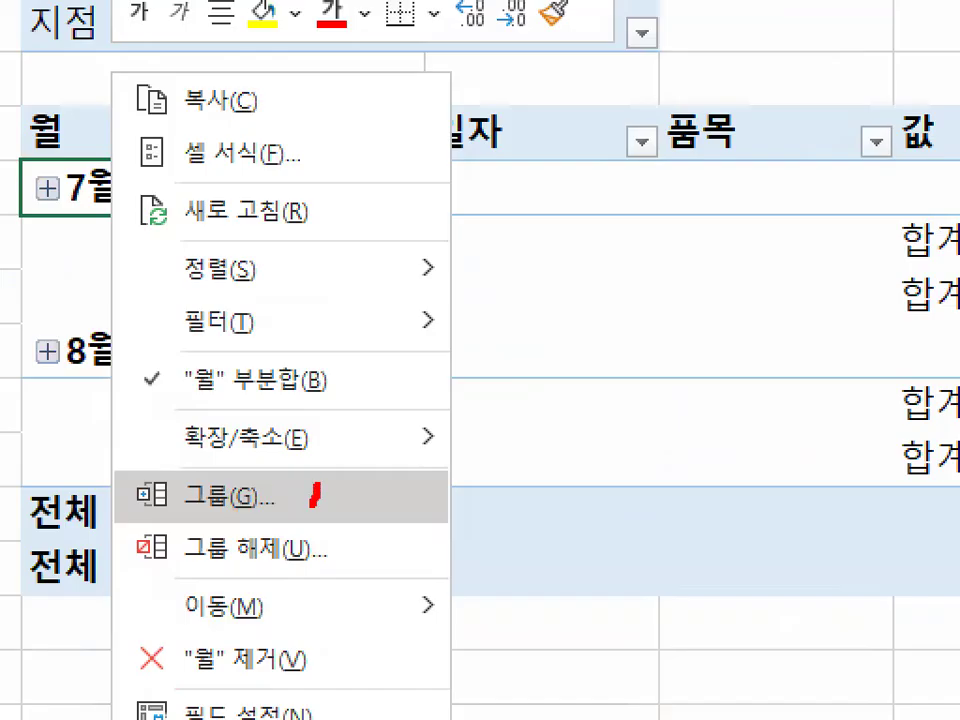
mouse_move(316, 490)
left_mouse_down()
mouse_move(222, 443)
mouse_move(250, 505)
left_mouse_up()
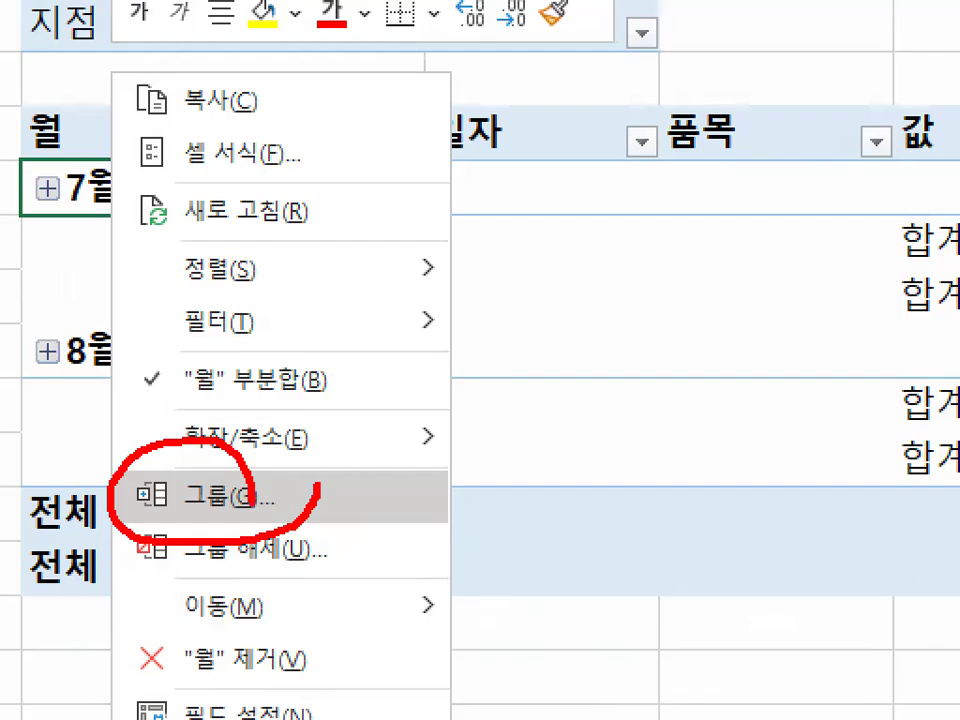
key("Escape")
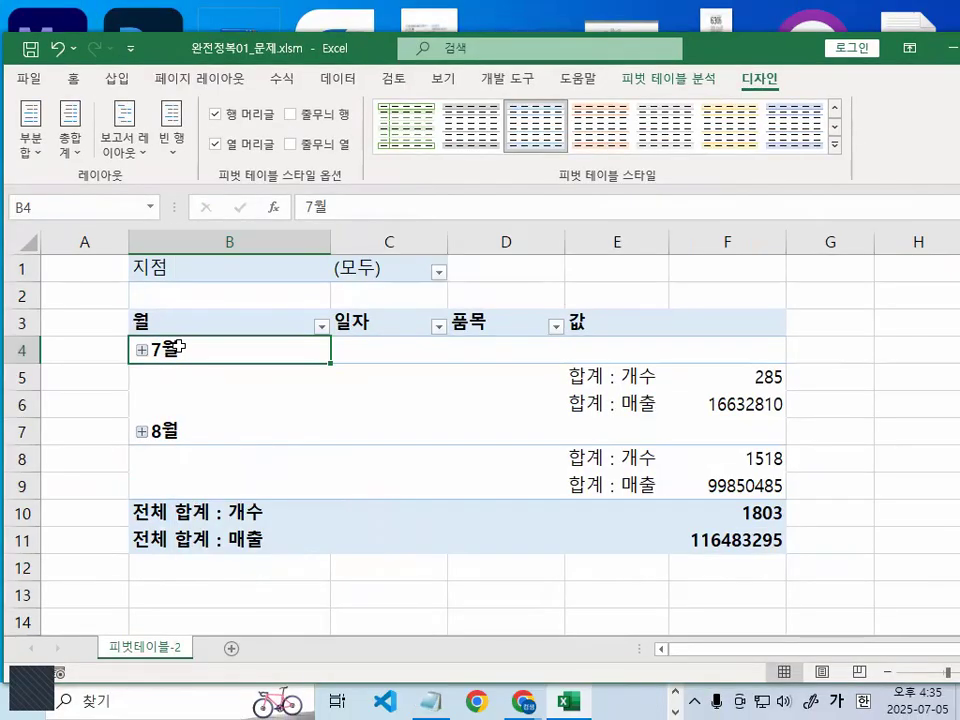
- Open the grouping (그룹화) settings for the pivot table's 7월 item
right_click(181, 352)
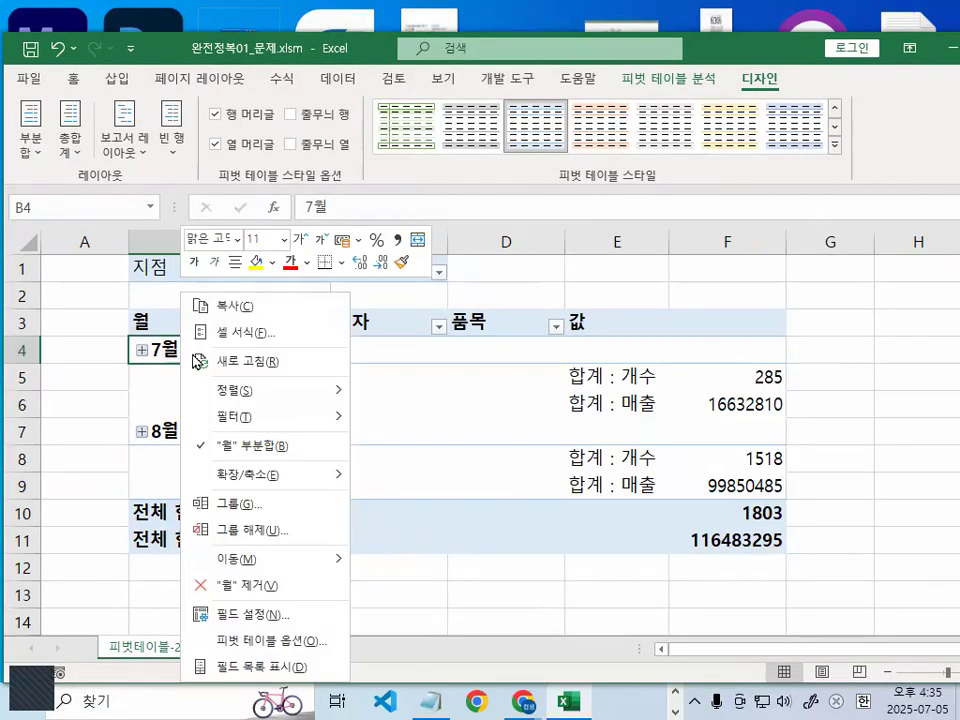
left_click(231, 503)
left_click_drag(240, 334, 432, 242)
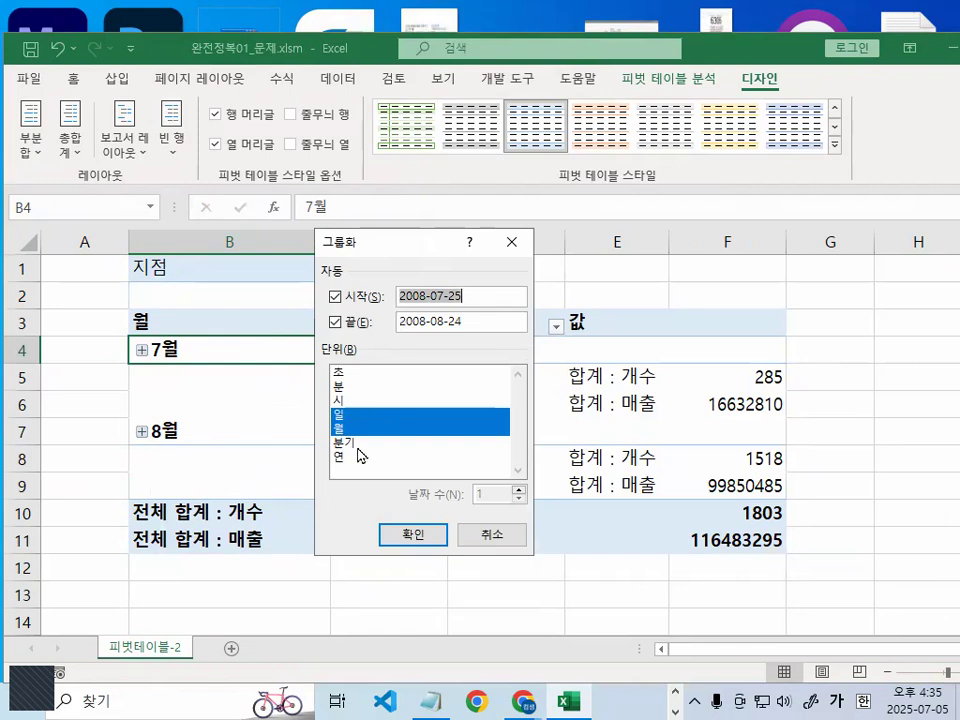
key("ctrl+1")
left_click(342, 434)
mouse_move(386, 278)
left_mouse_down()
mouse_move(288, 302)
mouse_move(364, 273)
left_mouse_up()
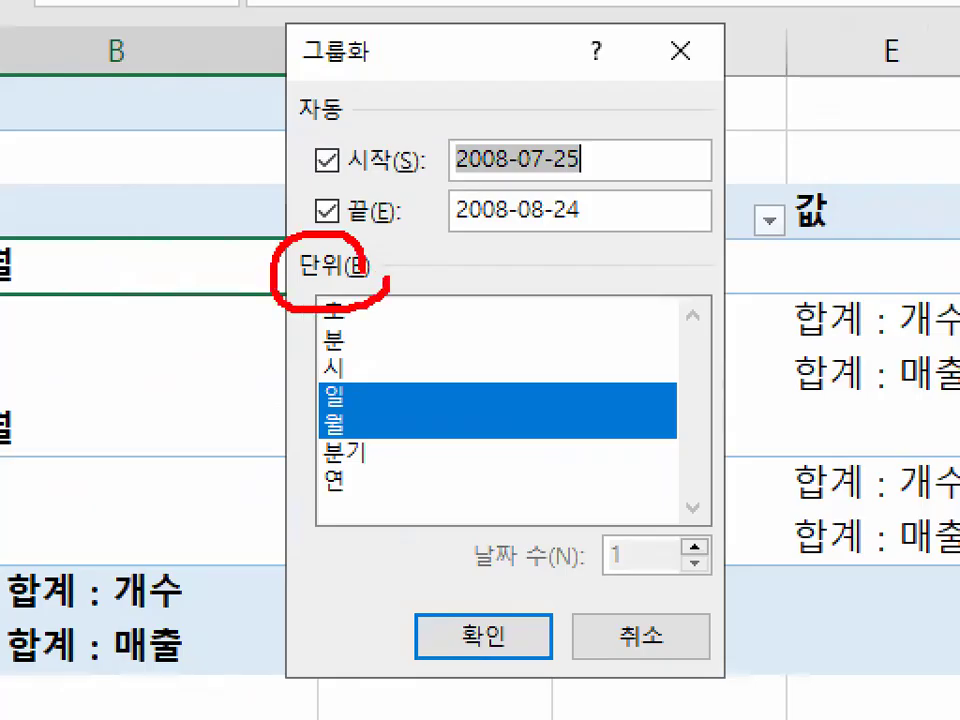
key("Escape")
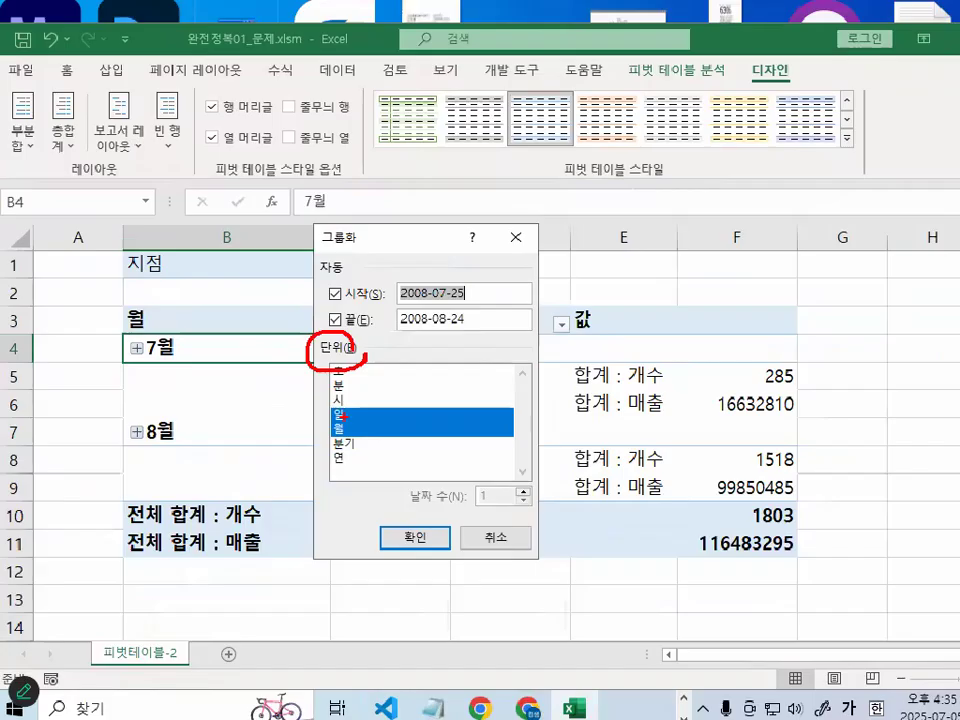
- Try removing the day unit (일) so that only months (월) are grouped, and add it back
left_click(342, 428)
key("ctrl+1")
left_click(346, 420)
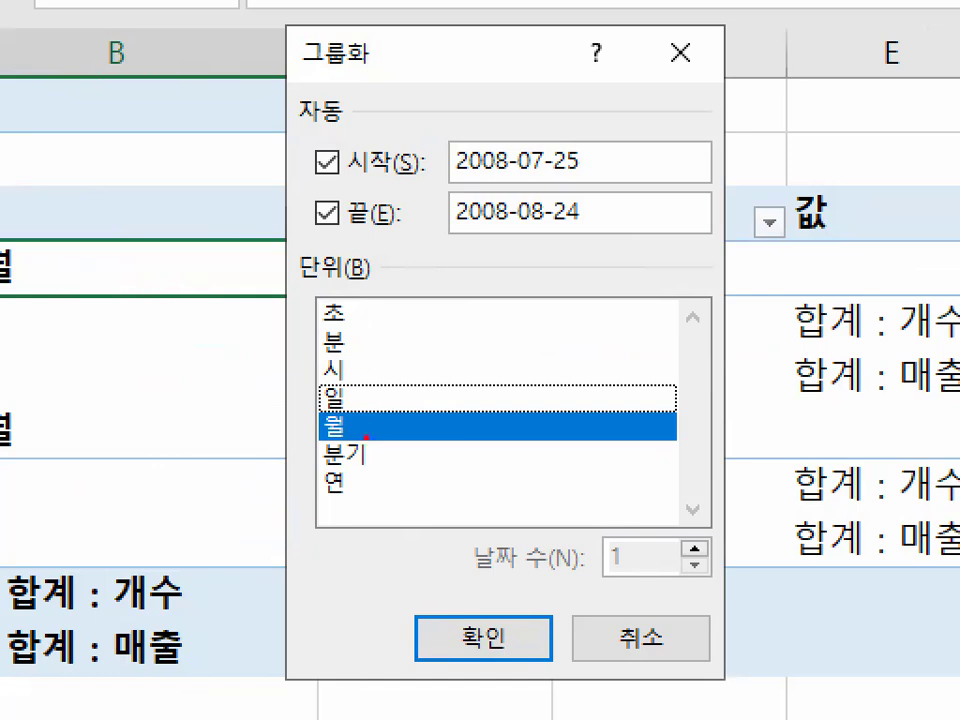
left_click_drag(312, 433, 347, 424)
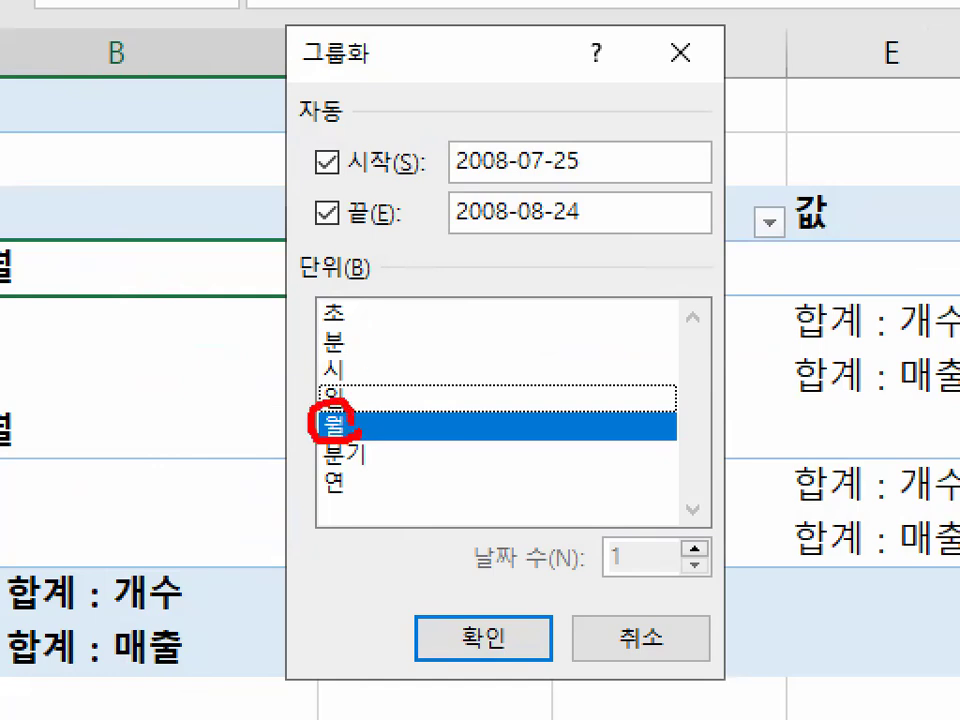
key("Escape")
left_click(342, 414)
key("ctrl+1")
mouse_move(328, 443)
left_mouse_down()
mouse_move(362, 427)
mouse_move(326, 425)
left_mouse_up()
key("Escape")
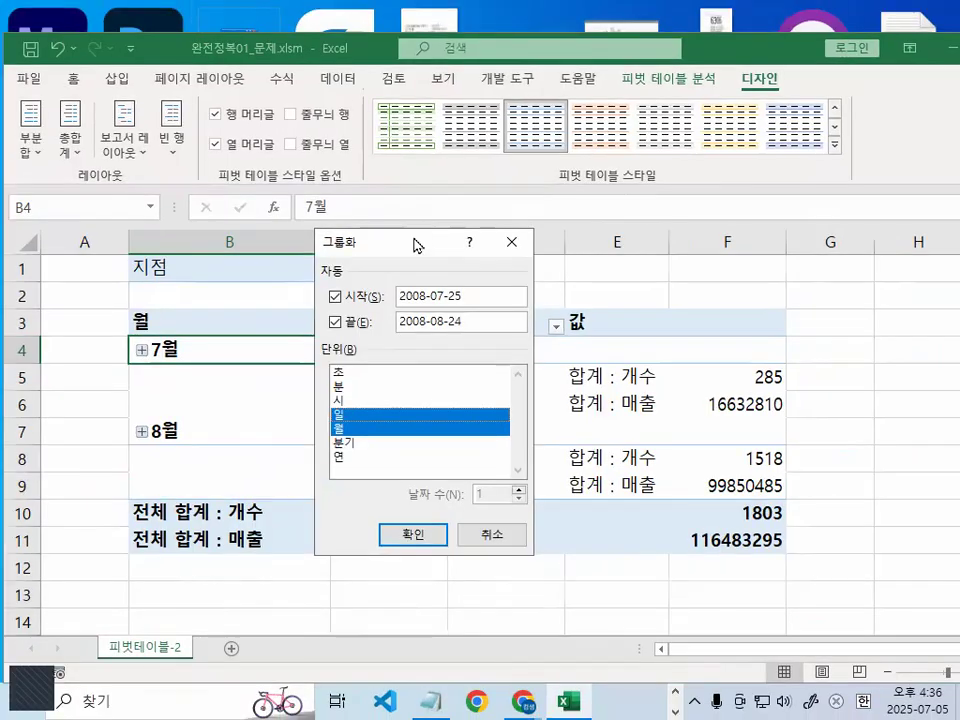
- Remove the day unit (일) and apply the date grouping by month (월) only
left_click_drag(414, 240, 383, 60)
left_click(318, 236)
key("ctrl+1")
mouse_move(334, 220)
left_mouse_down()
mouse_move(322, 232)
mouse_move(328, 222)
left_mouse_up()
key("Escape")
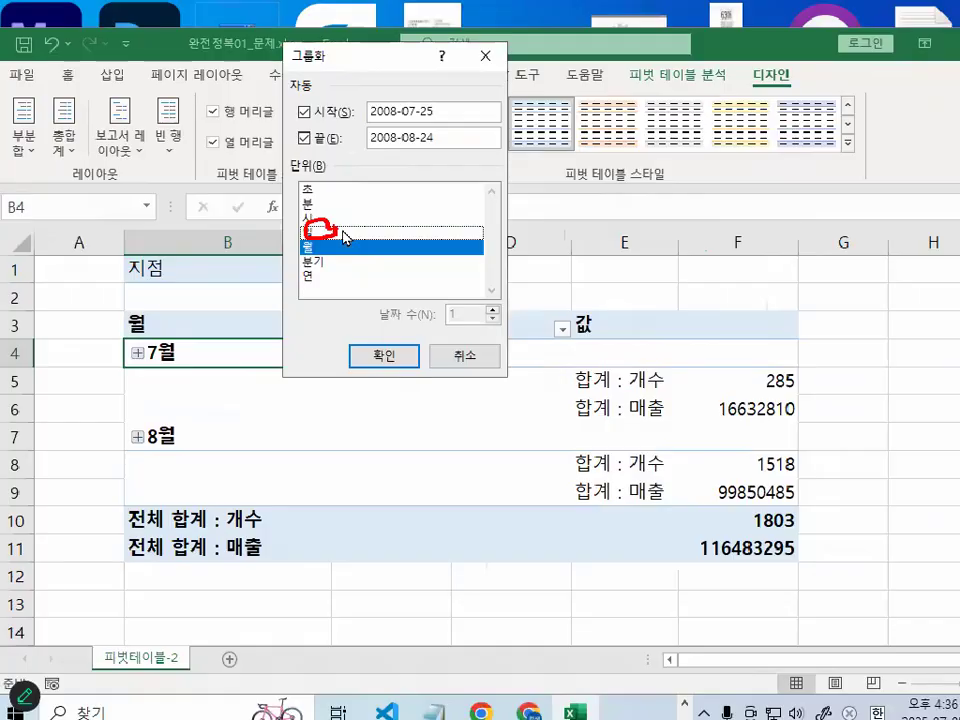
left_click(380, 354)
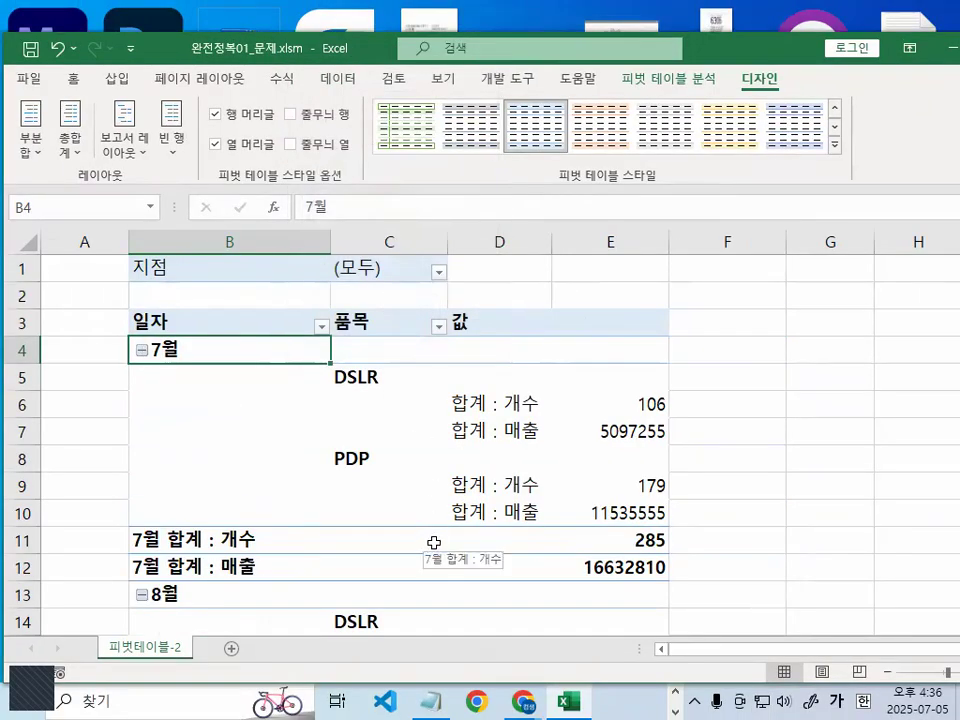
- Examine the 7월 and 8월 date groups and their item rows in the regrouped pivot table
key("ctrl+1")
left_click(124, 420)
left_click_drag(267, 312, 239, 286)
key("Escape")
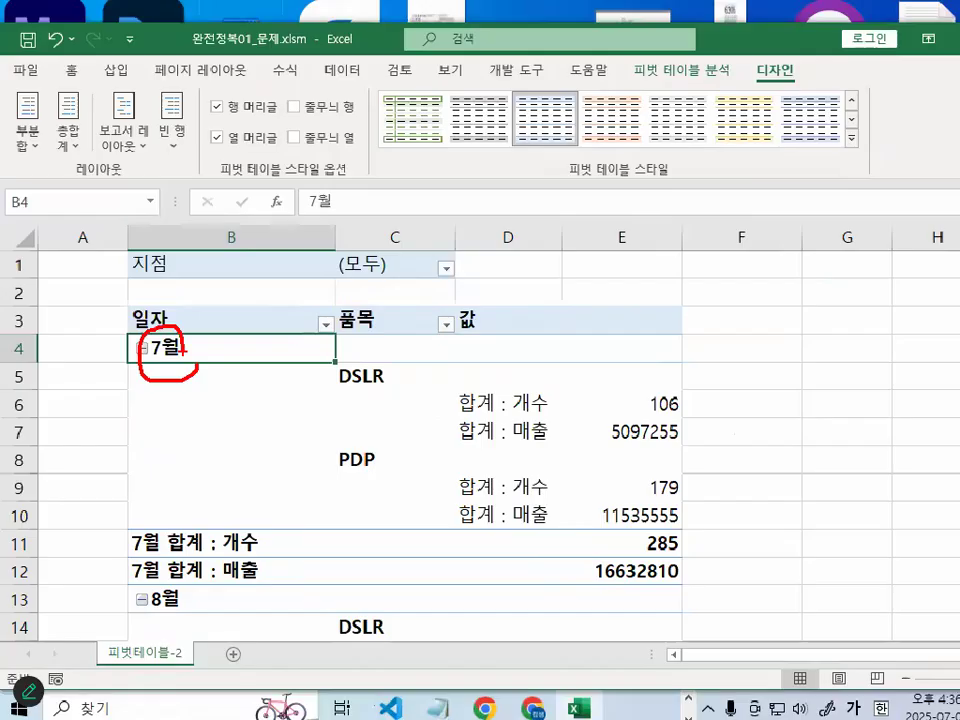
key("ctrl+1")
left_click(144, 658)
mouse_move(247, 553)
left_mouse_down()
mouse_move(211, 531)
mouse_move(214, 562)
left_mouse_up()
key("Escape")
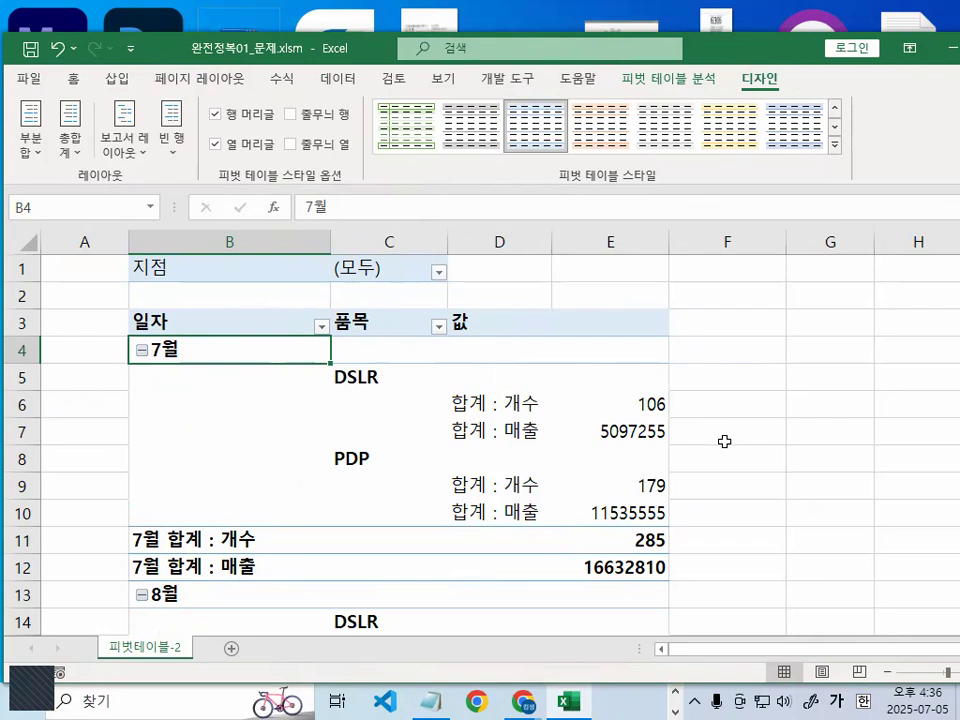
scroll(718, 408, "down", 2)
scroll(718, 408, "up", 1)
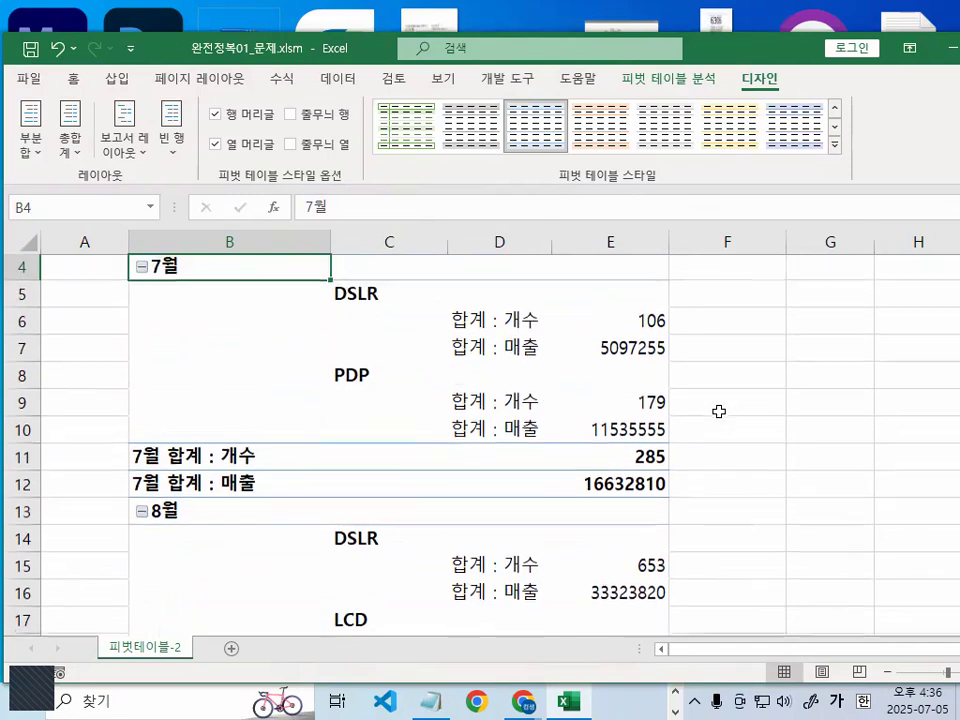
scroll(718, 408, "up", 1)
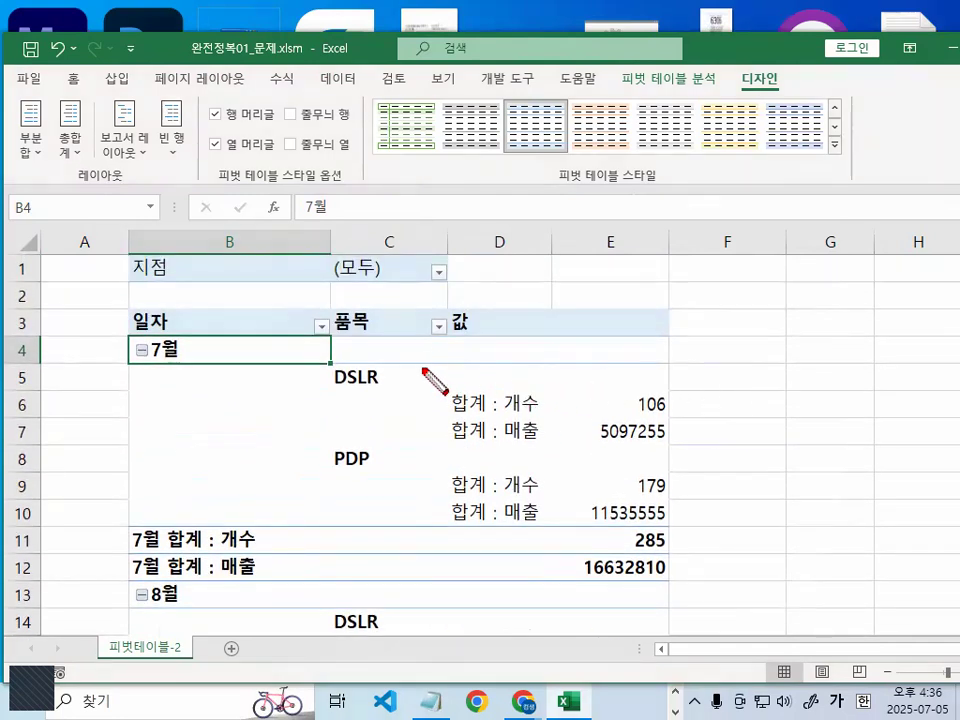
- Select the pivot table's value cells E6 to E26, leaving out the blank value cells above them
right_click(426, 440)
mouse_move(461, 486)
left_click(575, 540)
left_click(426, 334)
left_click_drag(530, 338, 676, 368)
mouse_move(530, 341)
left_mouse_down()
mouse_move(617, 381)
mouse_move(675, 390)
mouse_move(651, 437)
mouse_move(649, 665)
mouse_move(641, 489)
mouse_move(624, 484)
left_mouse_up()
key("Escape")
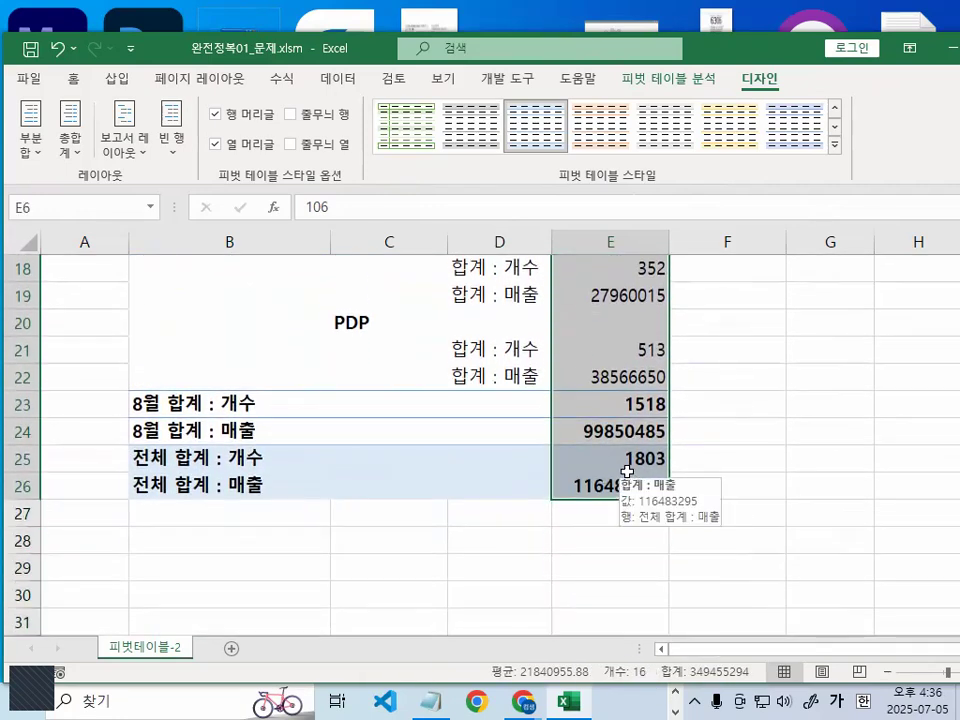
scroll(626, 471, "up", 5)
mouse_move(644, 314)
left_mouse_down()
mouse_move(648, 336)
mouse_move(605, 310)
mouse_move(650, 302)
mouse_move(657, 327)
left_mouse_up()
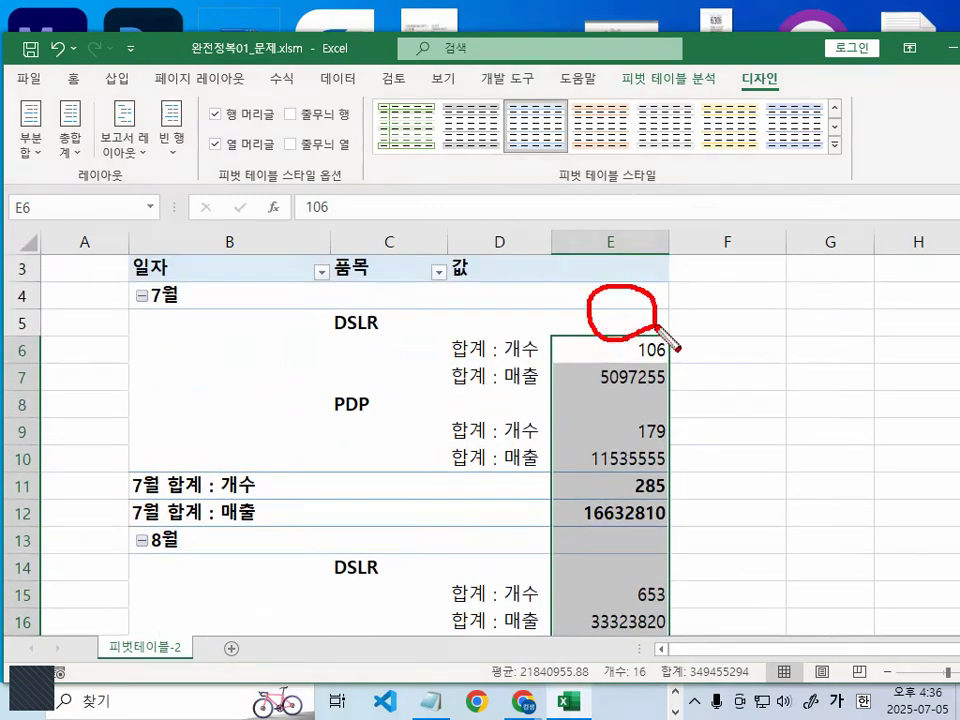
mouse_move(718, 286)
left_mouse_down()
mouse_move(686, 328)
mouse_move(731, 343)
left_mouse_up()
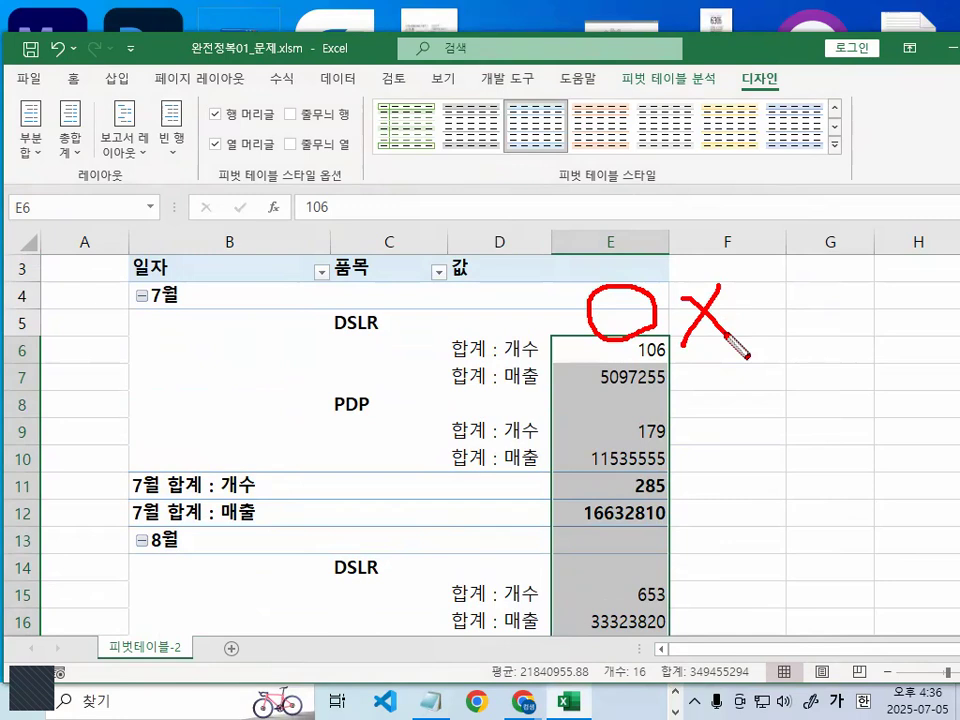
mouse_move(612, 311)
left_mouse_down()
mouse_move(680, 313)
mouse_move(707, 245)
left_mouse_up()
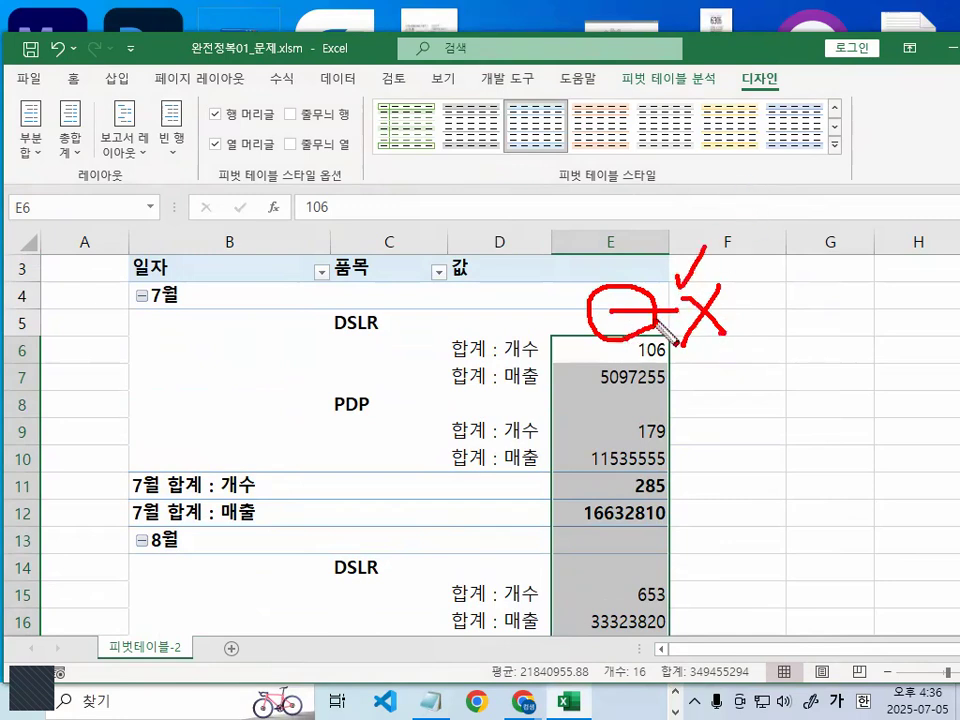
left_click_drag(648, 292, 642, 322)
mouse_move(750, 390)
left_mouse_down()
mouse_move(771, 392)
mouse_move(752, 390)
left_mouse_up()
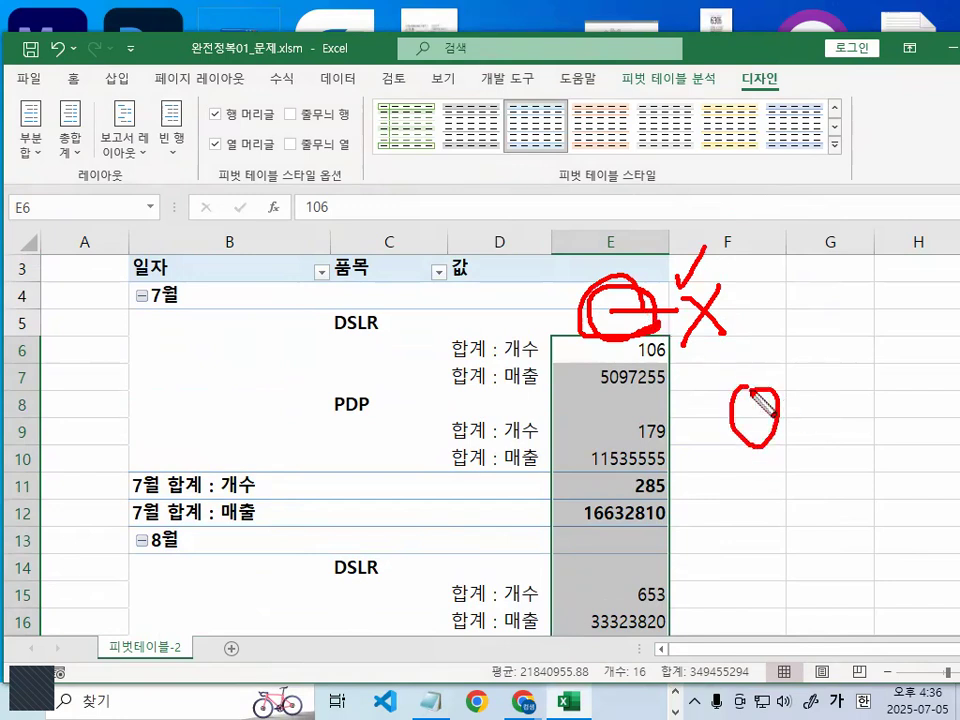
key("Escape")
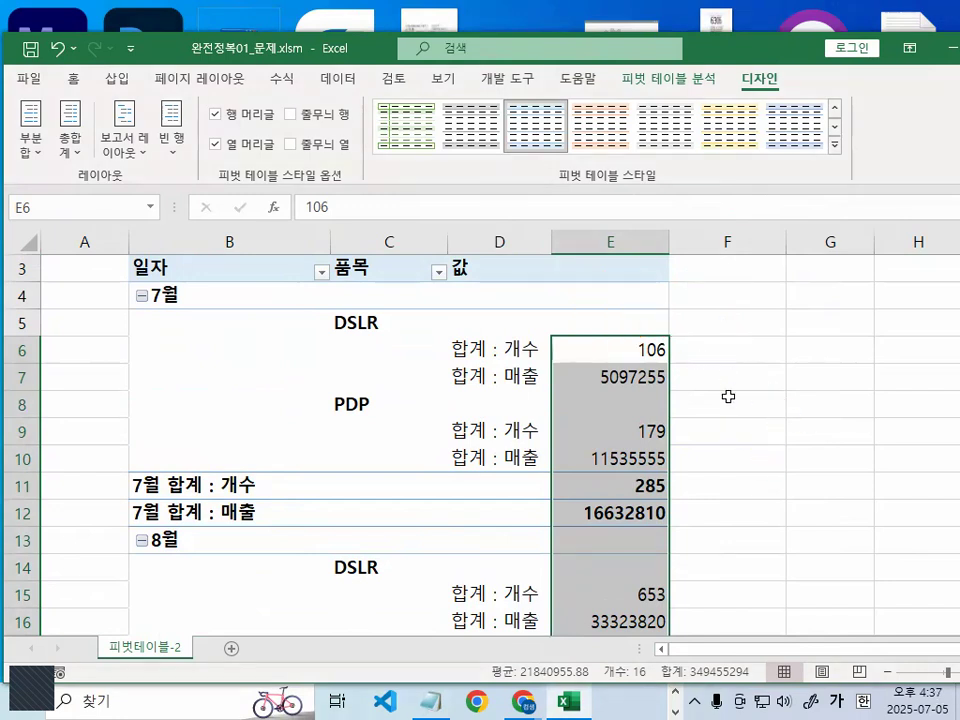
- Select the value cells from E4 down, followed by the block B4:E15, and finish on the empty cell F7
left_click(618, 295)
left_click_drag(618, 299, 638, 574)
scroll(638, 575, "up", 4)
key("ctrl+2")
mouse_move(654, 339)
left_mouse_down()
mouse_move(626, 316)
mouse_move(646, 343)
left_mouse_up()
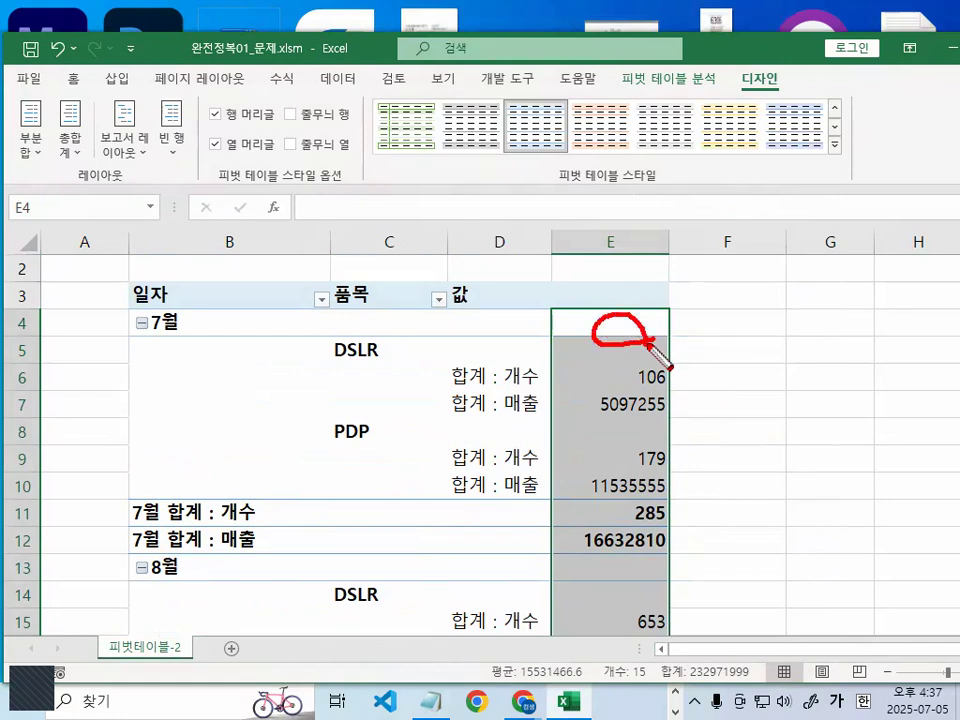
key("Escape")
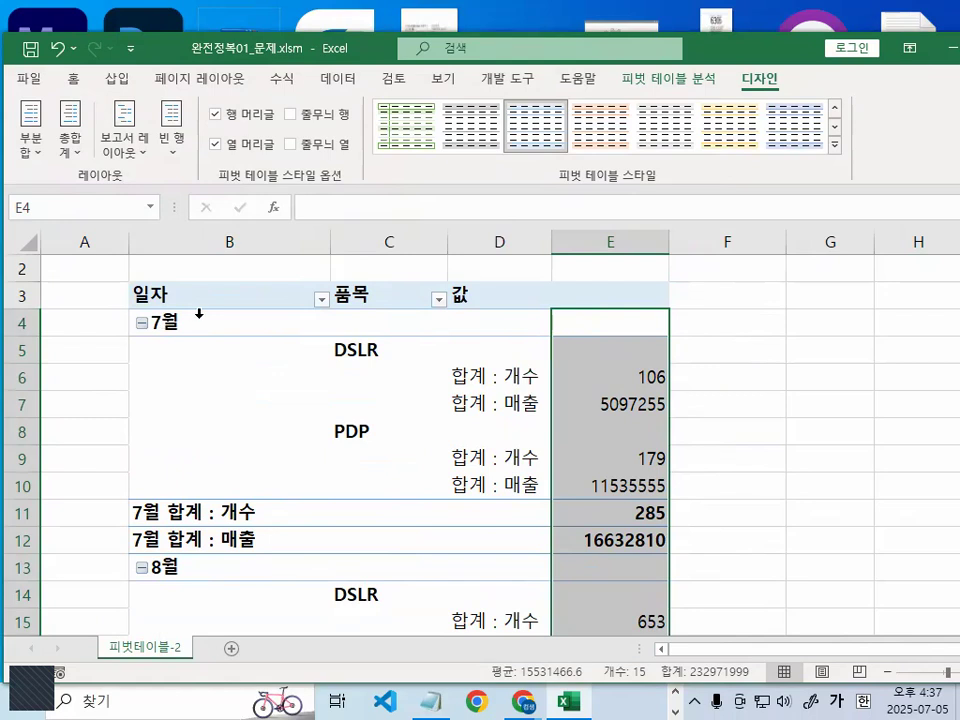
left_click_drag(199, 313, 582, 621)
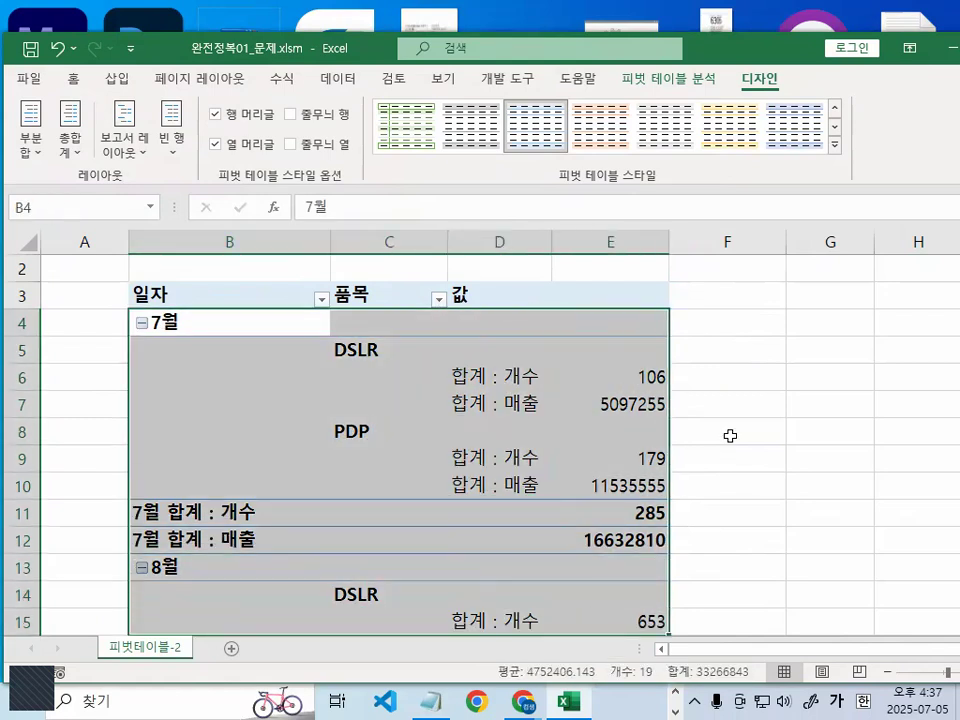
left_click(728, 404)
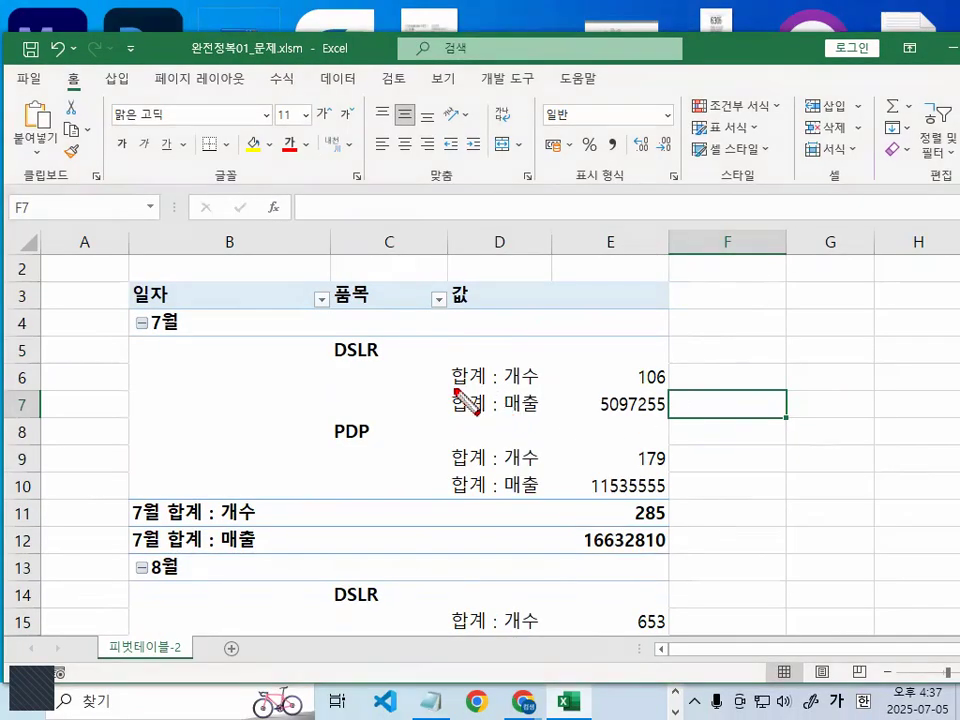
left_click_drag(413, 380, 495, 380)
left_click_drag(450, 419, 515, 420)
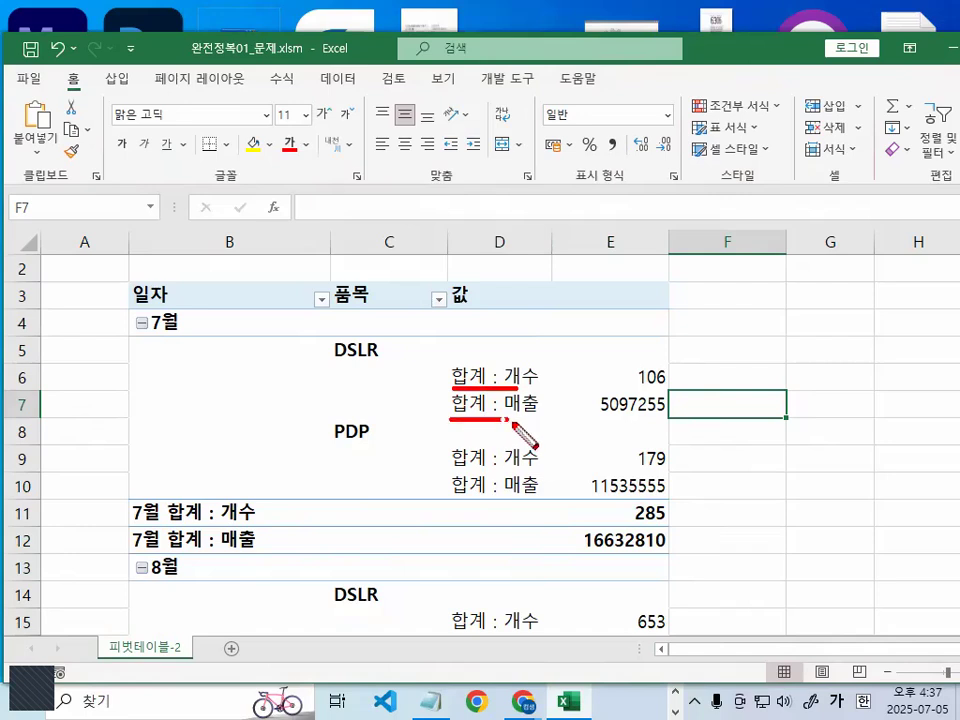
left_click_drag(549, 288, 561, 669)
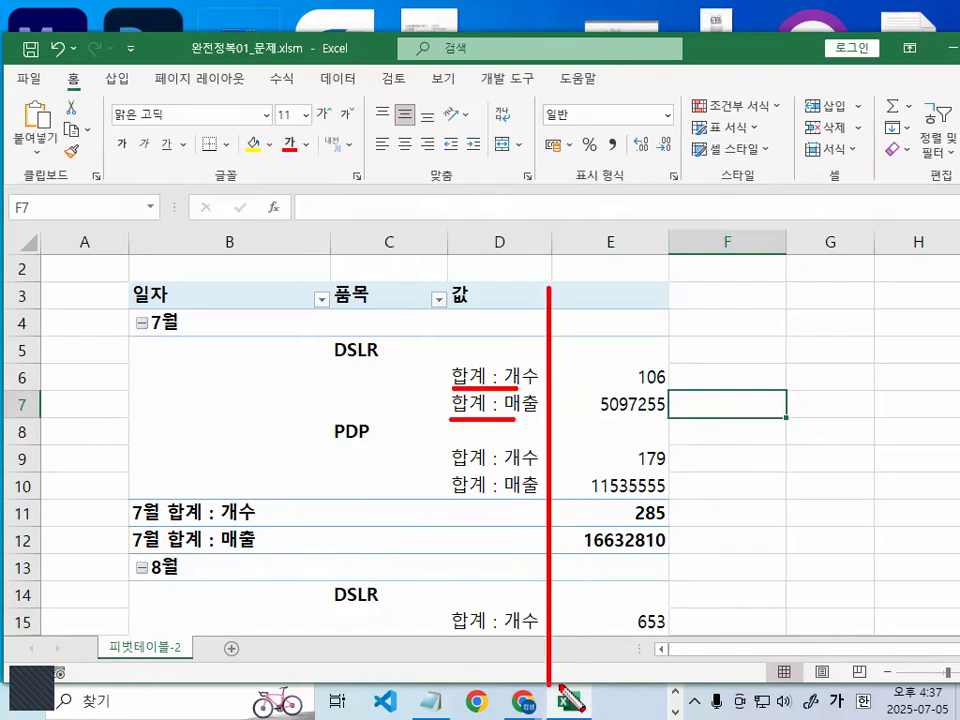
mouse_move(674, 510)
left_mouse_down()
mouse_move(612, 592)
mouse_move(557, 467)
mouse_move(595, 318)
mouse_move(660, 322)
mouse_move(700, 518)
left_mouse_up()
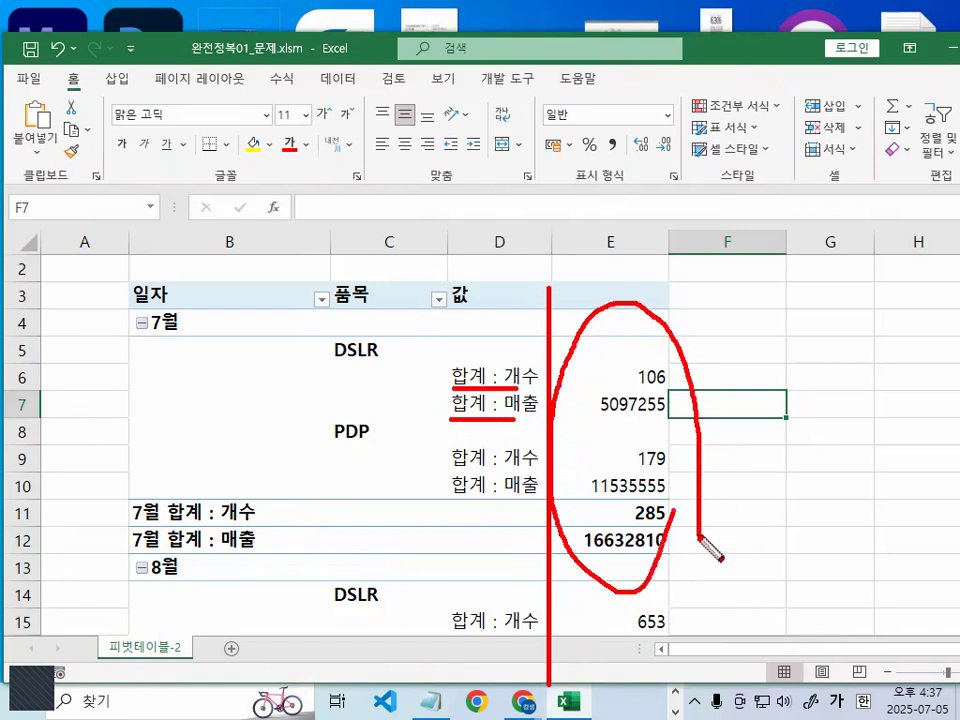
key("Escape")
- Select the pivot table's value cells E4 to E26 and open the cell format settings for them
left_click(625, 332)
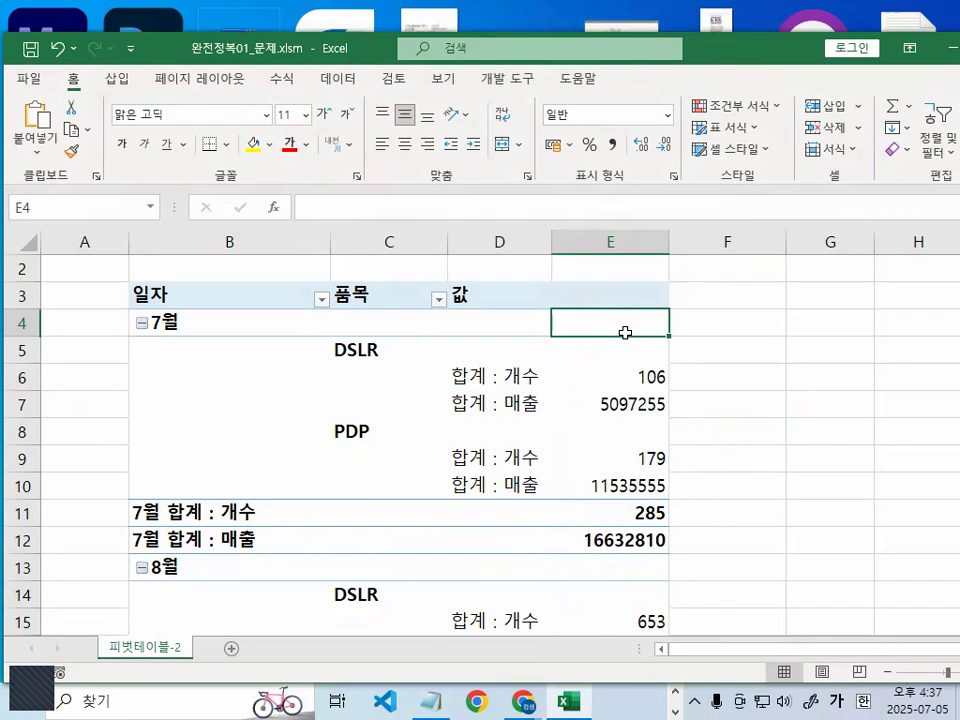
left_click_drag(625, 332, 643, 591)
scroll(643, 591, "down", 1)
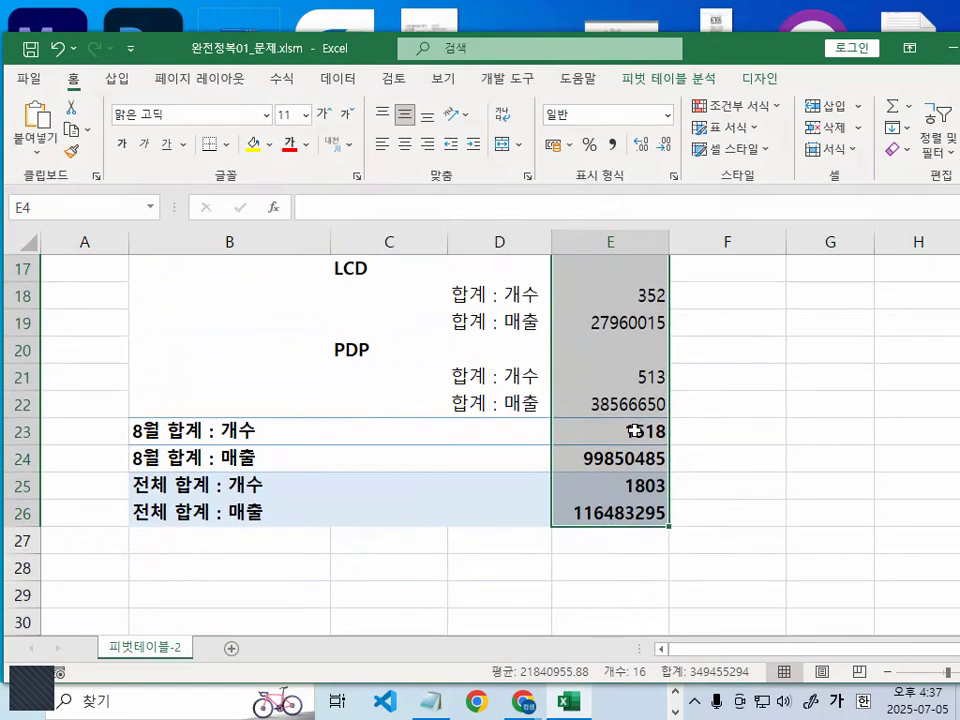
right_click(601, 291)
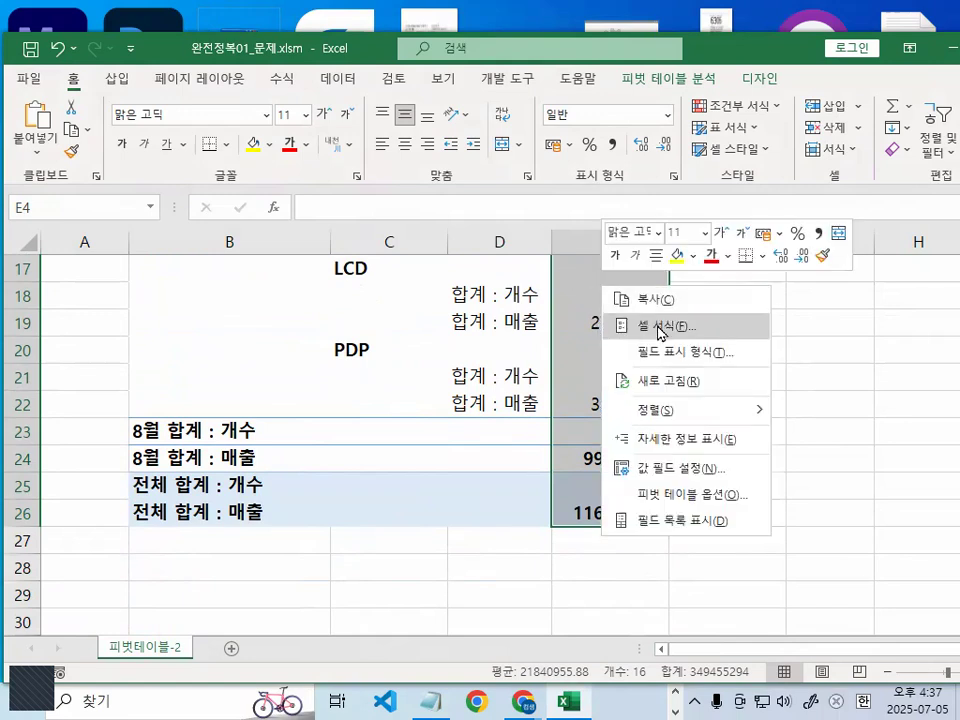
left_click(659, 326)
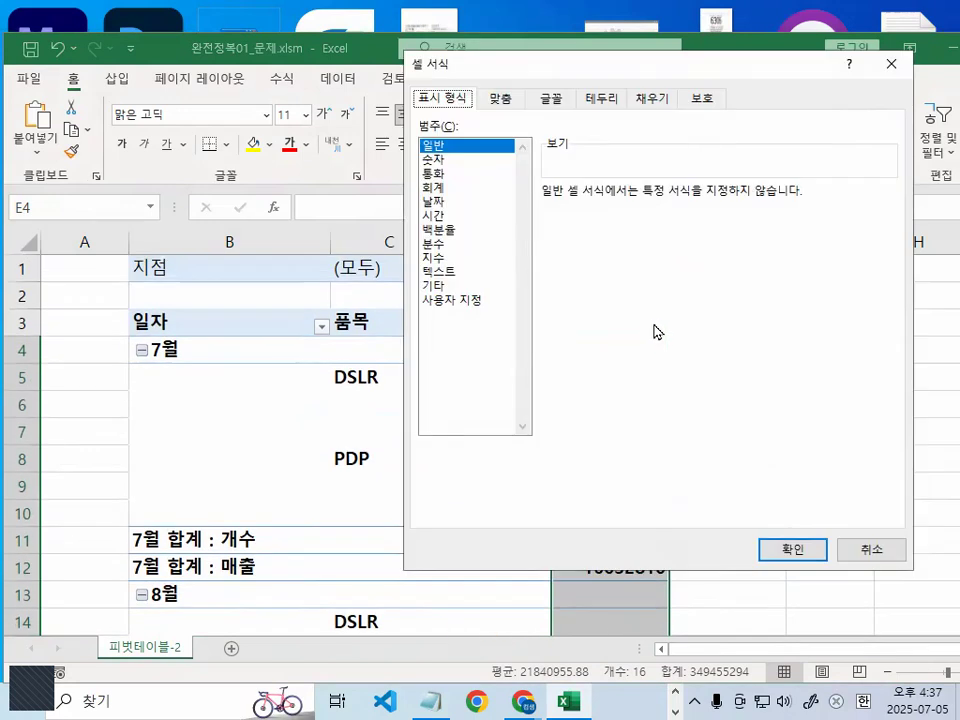
- Set the number format category of the selected value cells to 숫자 (number)
left_click_drag(589, 69, 475, 201)
left_click(320, 290)
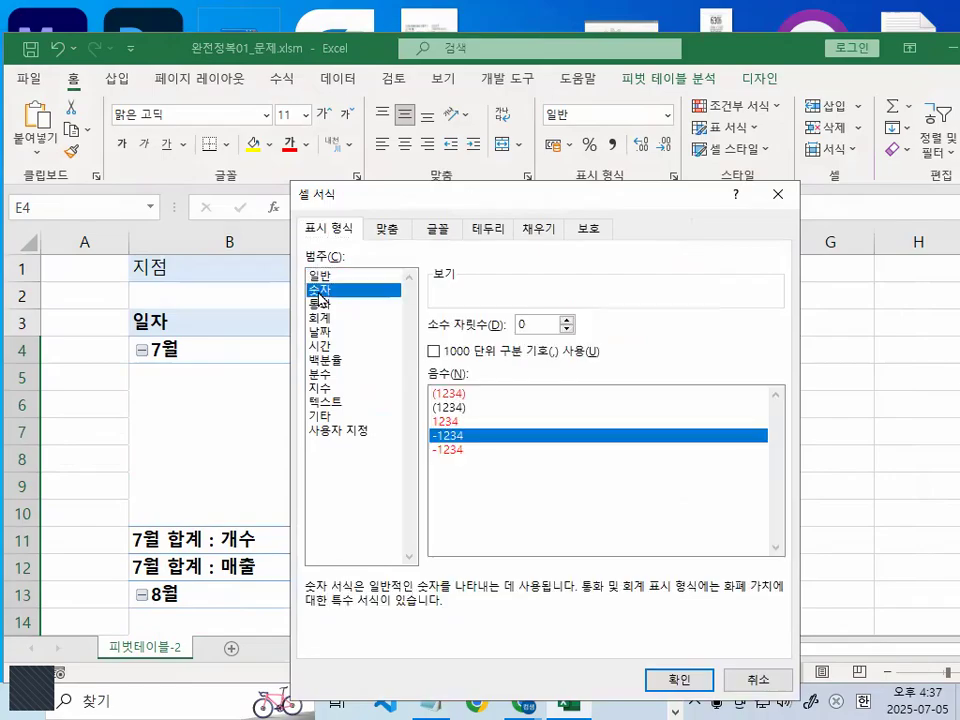
key("ctrl+1")
left_click(319, 291)
mouse_move(352, 298)
left_mouse_down()
mouse_move(330, 312)
mouse_move(339, 299)
left_mouse_up()
key("Escape")
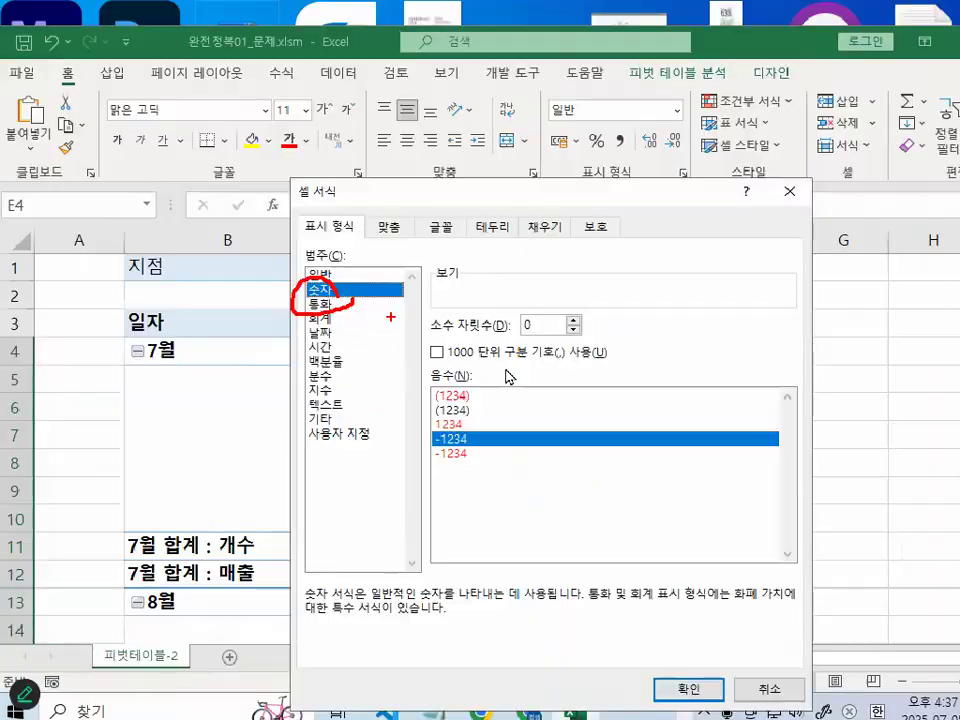
- Turn on the thousands separator (1000 단위 구분 기호), apply the format, and finish on the empty cell F10
key("ctrl+1")
left_click(515, 375)
left_click_drag(323, 352, 685, 351)
mouse_move(370, 323)
left_mouse_down()
mouse_move(345, 350)
mouse_move(372, 330)
left_mouse_up()
key("Escape")
left_click(344, 329)
left_click(662, 676)
left_click(731, 516)
mouse_move(758, 628)
left_mouse_down()
mouse_move(386, 574)
mouse_move(739, 461)
mouse_move(735, 545)
left_mouse_up()
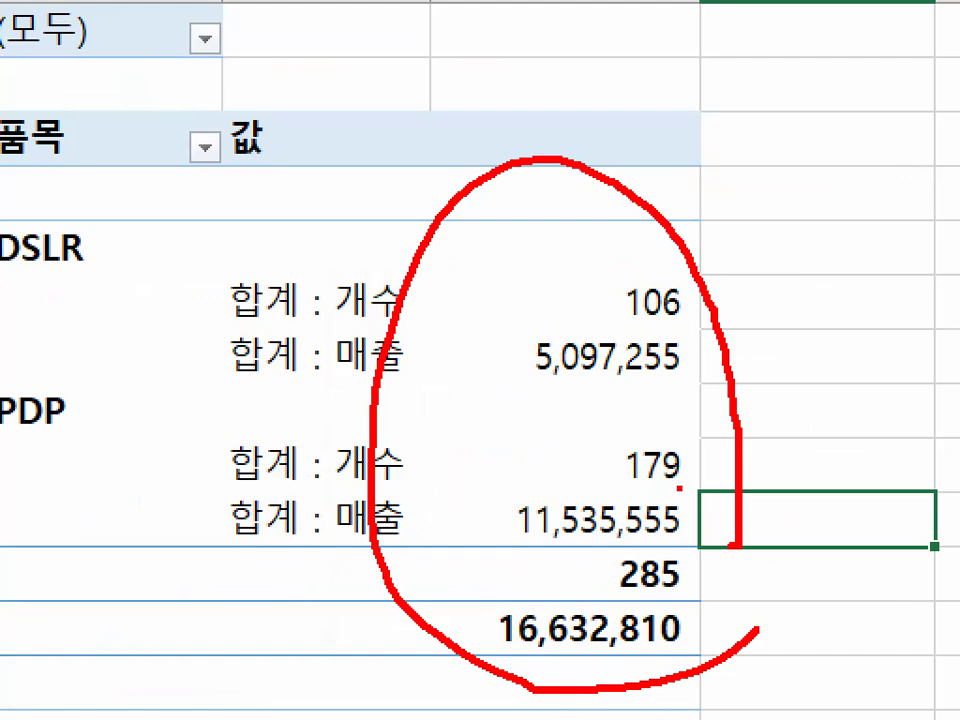
key("Escape")
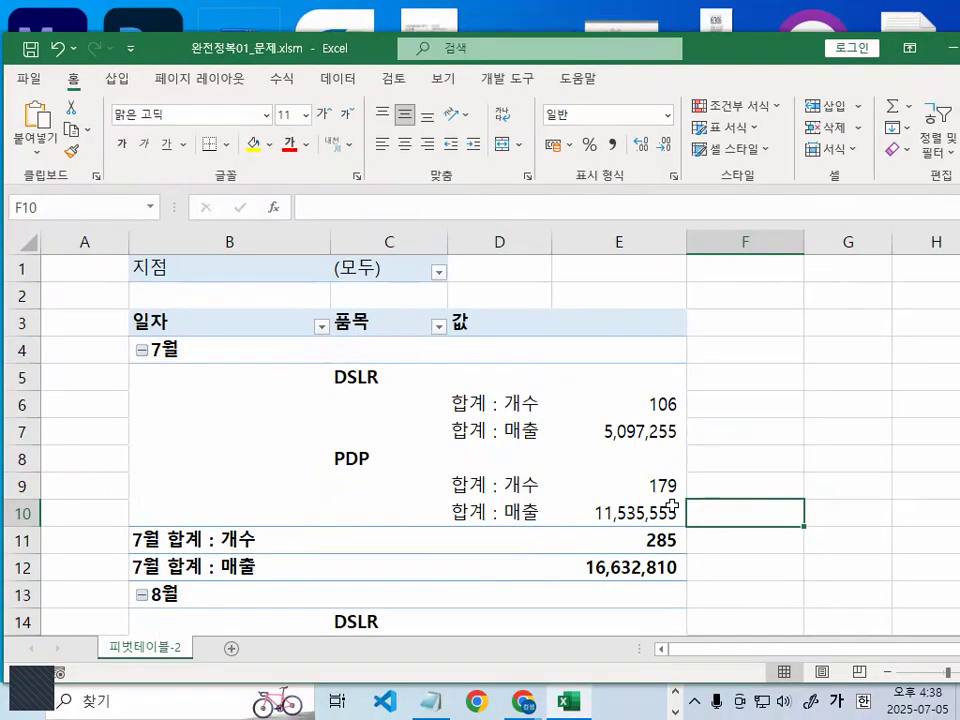
- Select cell D5 inside the pivot table and show the pivot table's design options
left_click(499, 377)
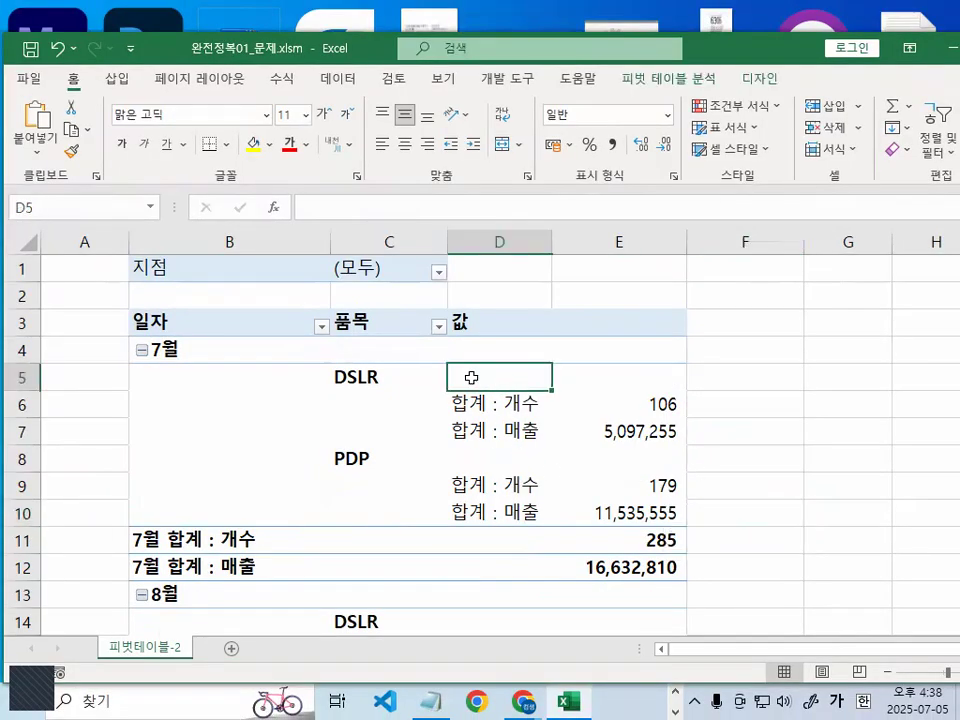
left_click_drag(471, 352, 515, 309)
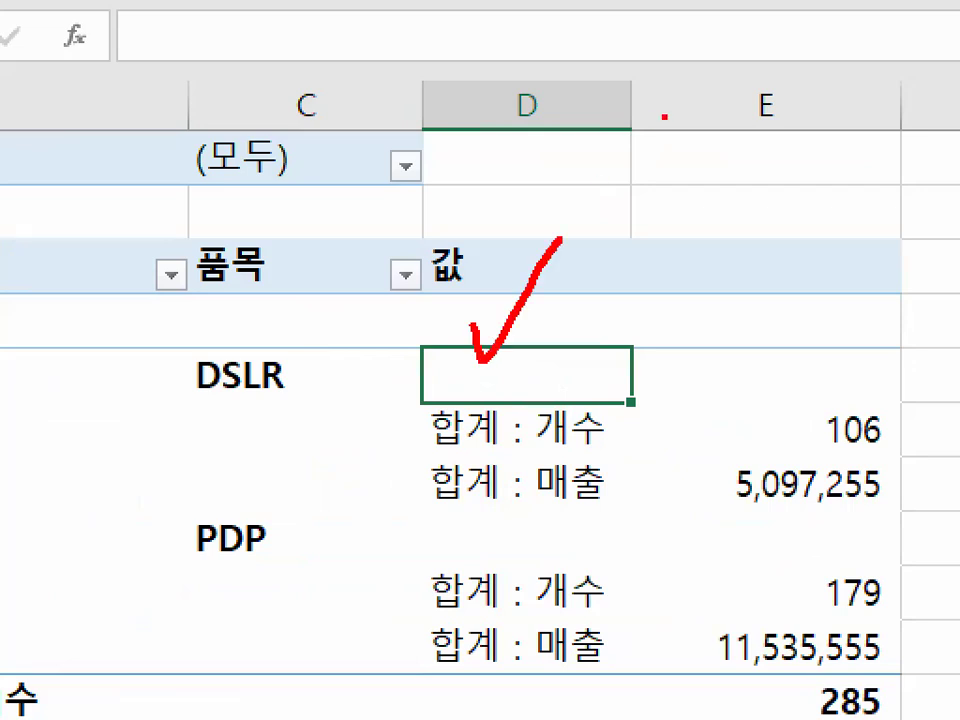
mouse_move(645, 440)
left_mouse_down()
mouse_move(490, 229)
mouse_move(610, 380)
left_mouse_up()
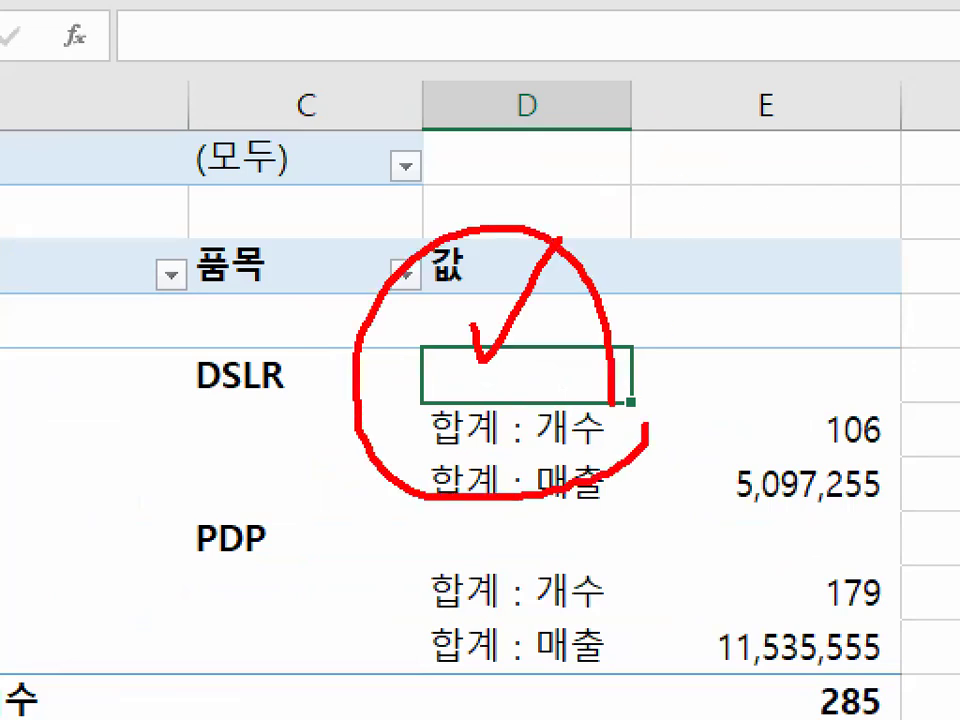
key("Escape")
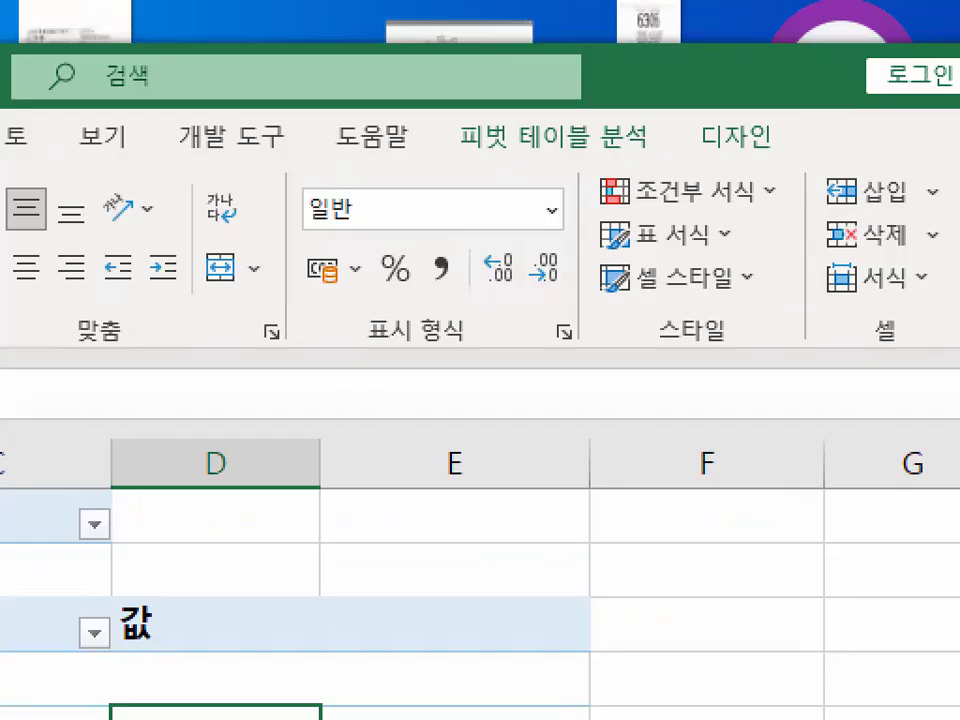
mouse_move(810, 117)
left_mouse_down()
mouse_move(782, 176)
mouse_move(683, 130)
mouse_move(702, 97)
left_mouse_up()
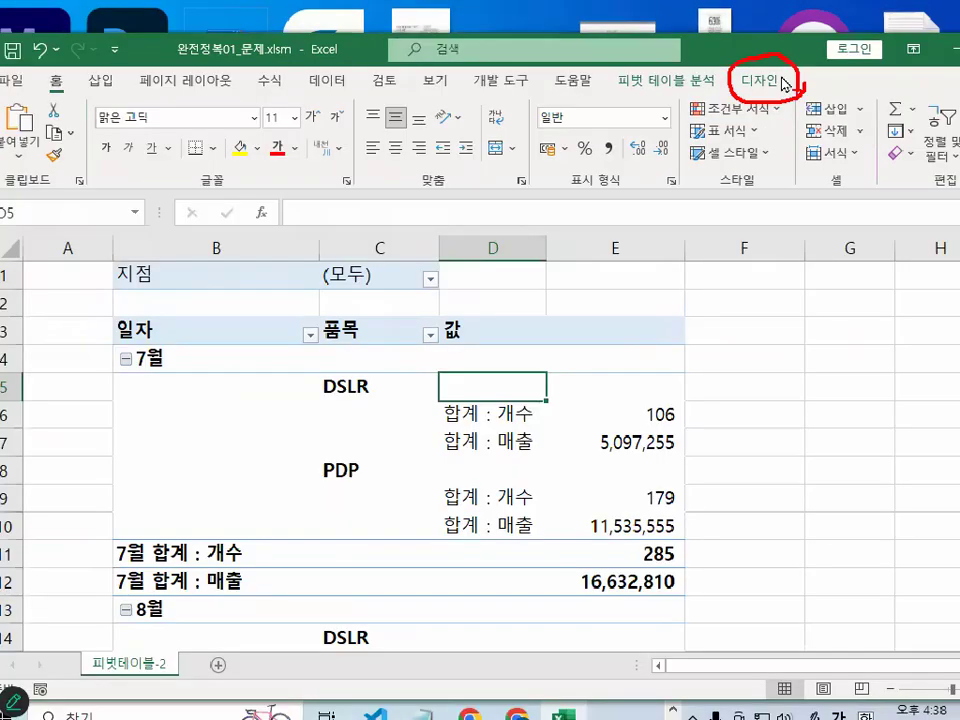
key("Escape")
left_click(778, 82)
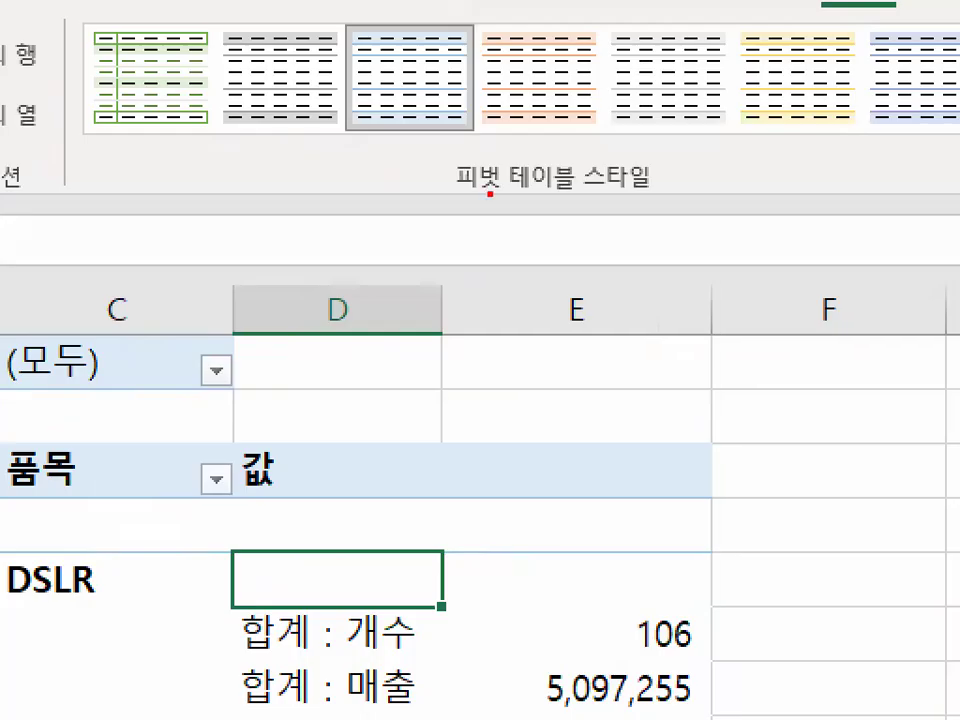
left_click_drag(456, 194, 670, 196)
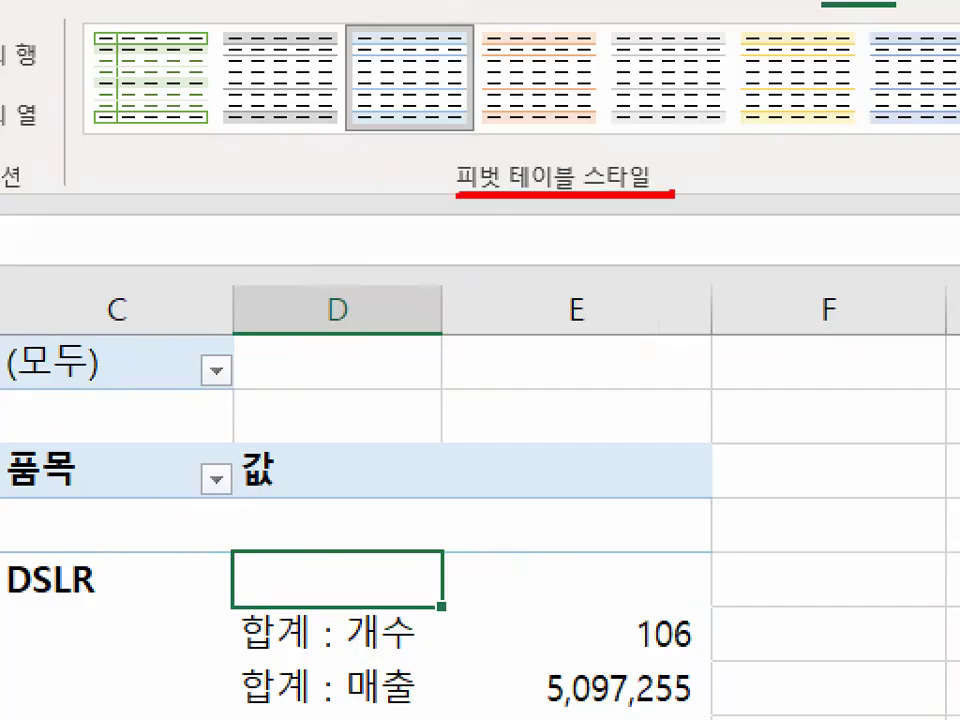
key("Escape")
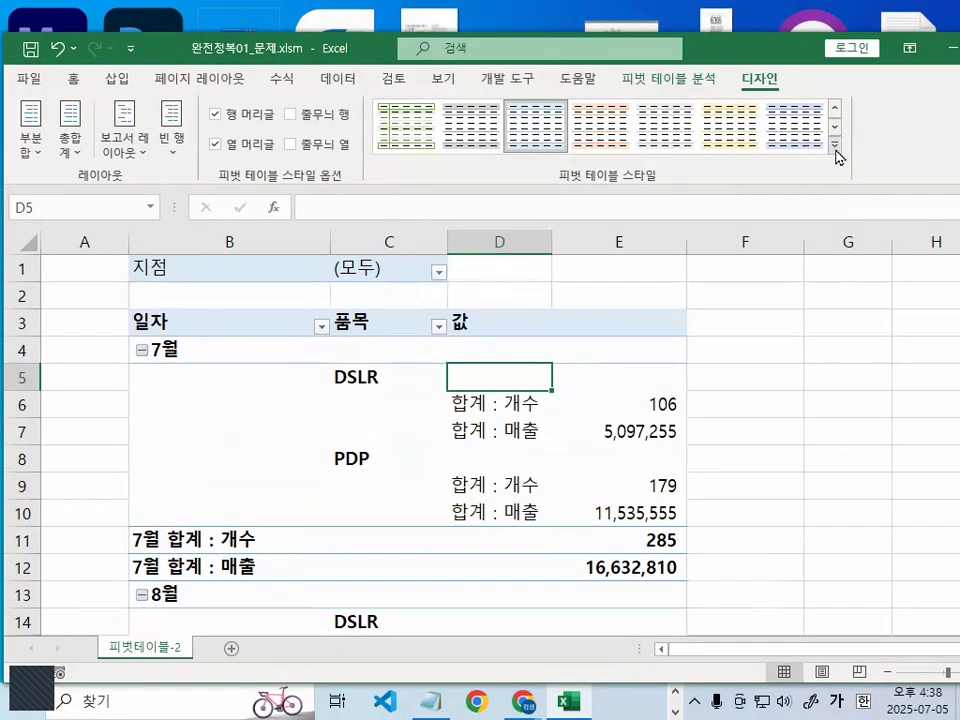
- Apply the style 연한 파랑, 피벗 스타일 밝게 13 to the pivot table and finish on cell B8
left_click(836, 148)
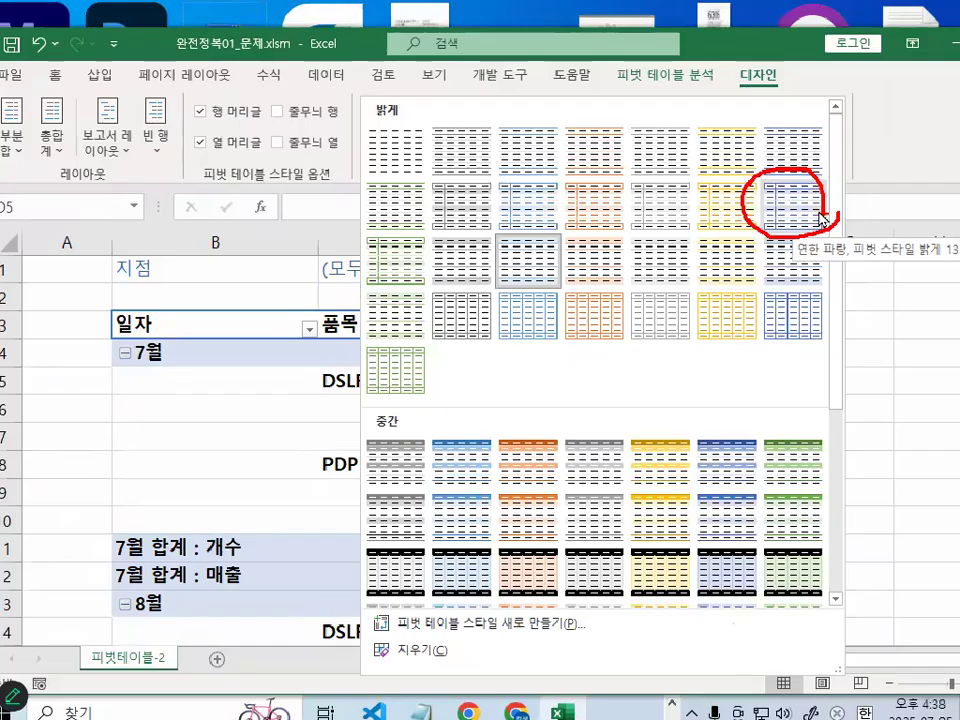
key("Escape")
left_click(838, 150)
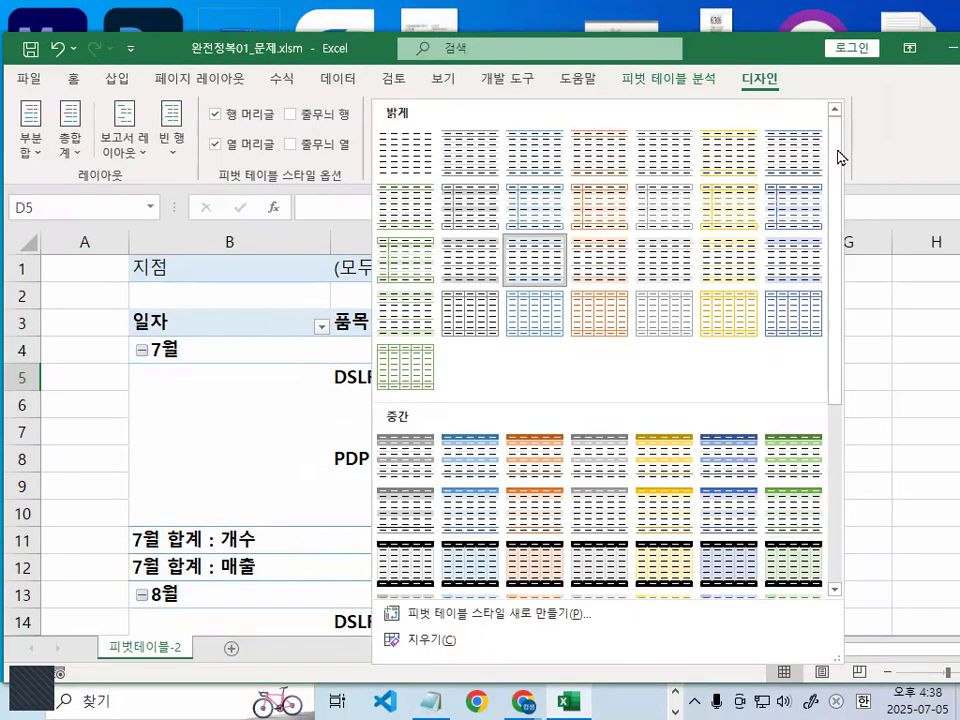
left_click(793, 152)
left_click(226, 458)
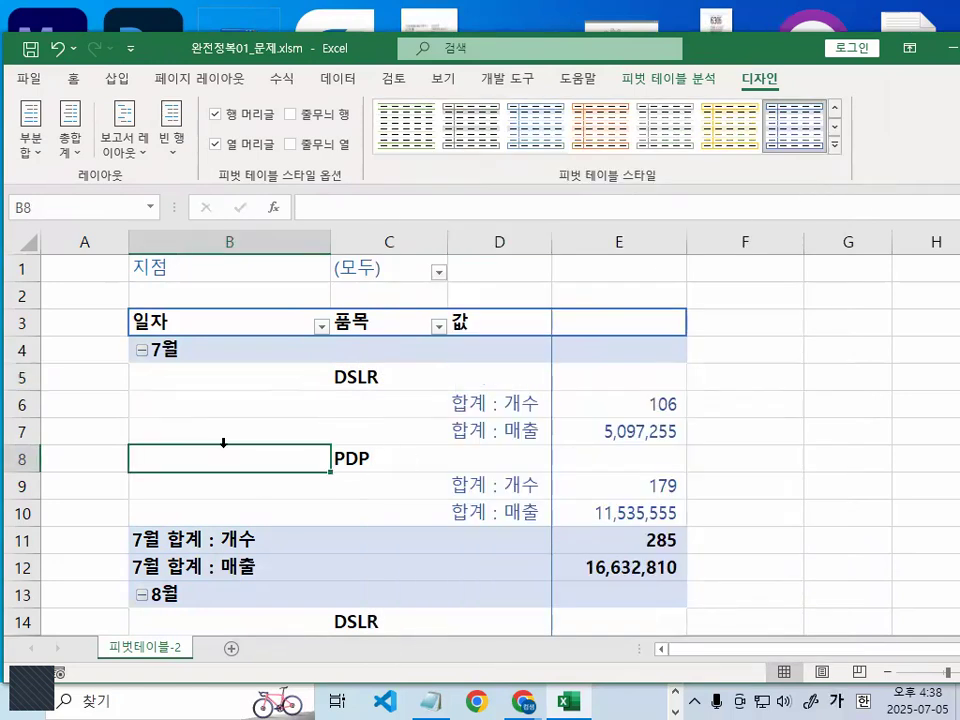
- Examine the restyled pivot table from the 전체 합계 rows back up to its header
scroll(218, 430, "down", 6)
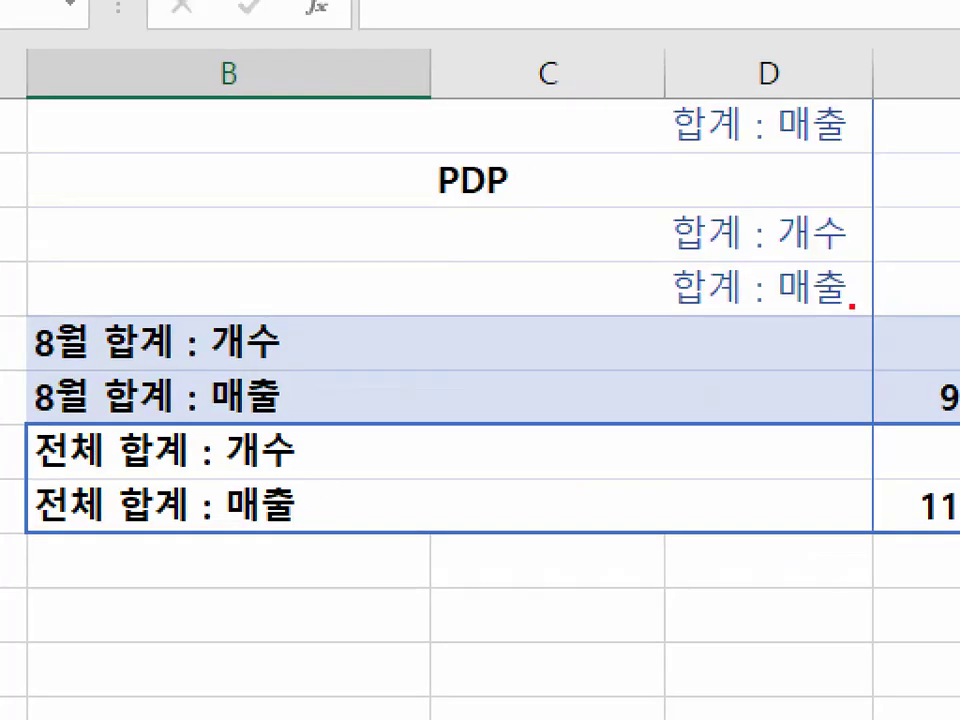
mouse_move(853, 310)
left_mouse_down()
mouse_move(896, 231)
mouse_move(915, 430)
left_mouse_up()
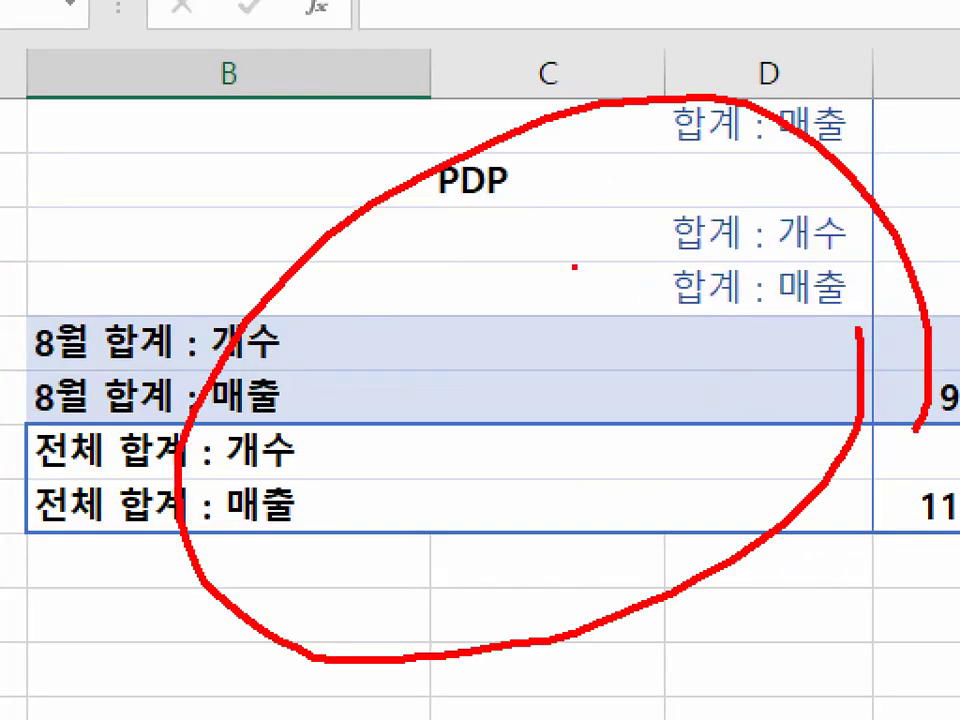
mouse_move(567, 258)
left_mouse_down()
mouse_move(608, 376)
mouse_move(538, 378)
left_mouse_up()
left_click_drag(537, 318, 658, 295)
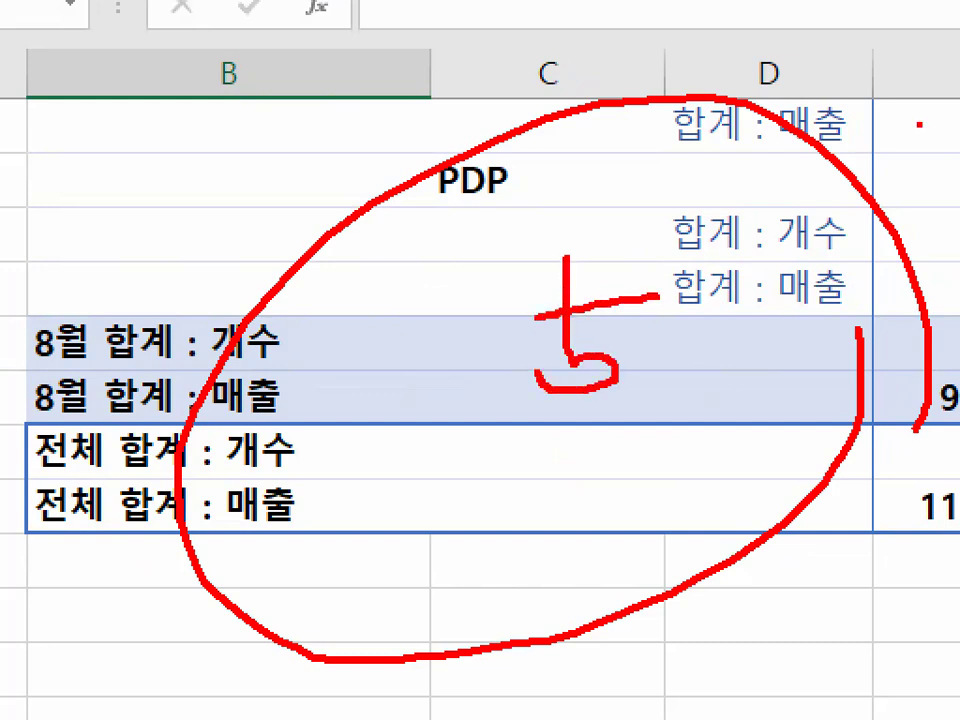
key("Escape")
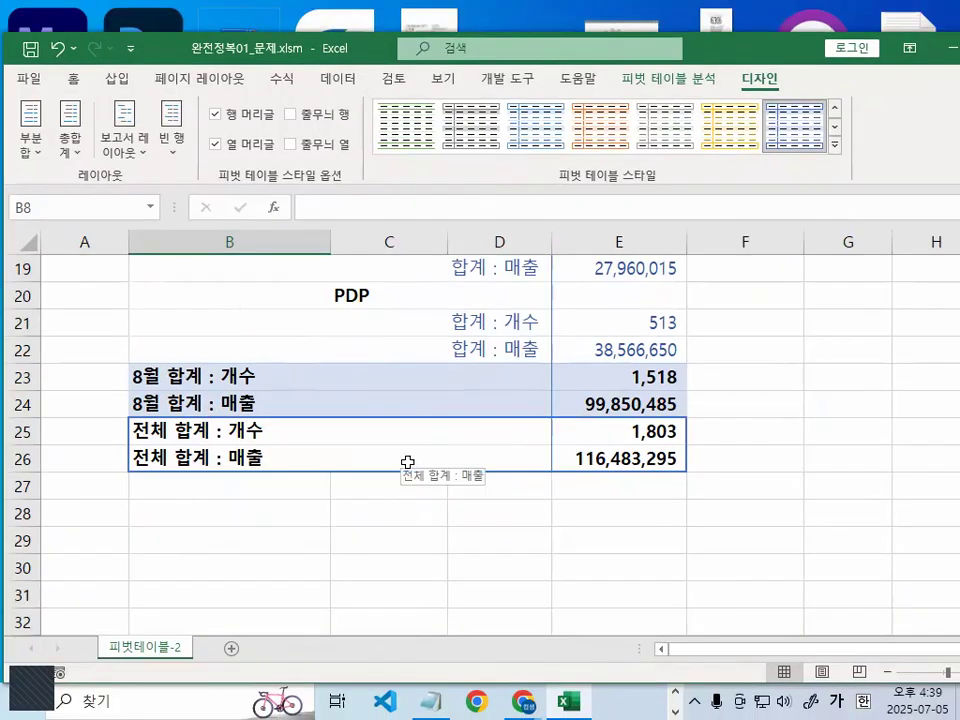
scroll(432, 437, "up", 5)
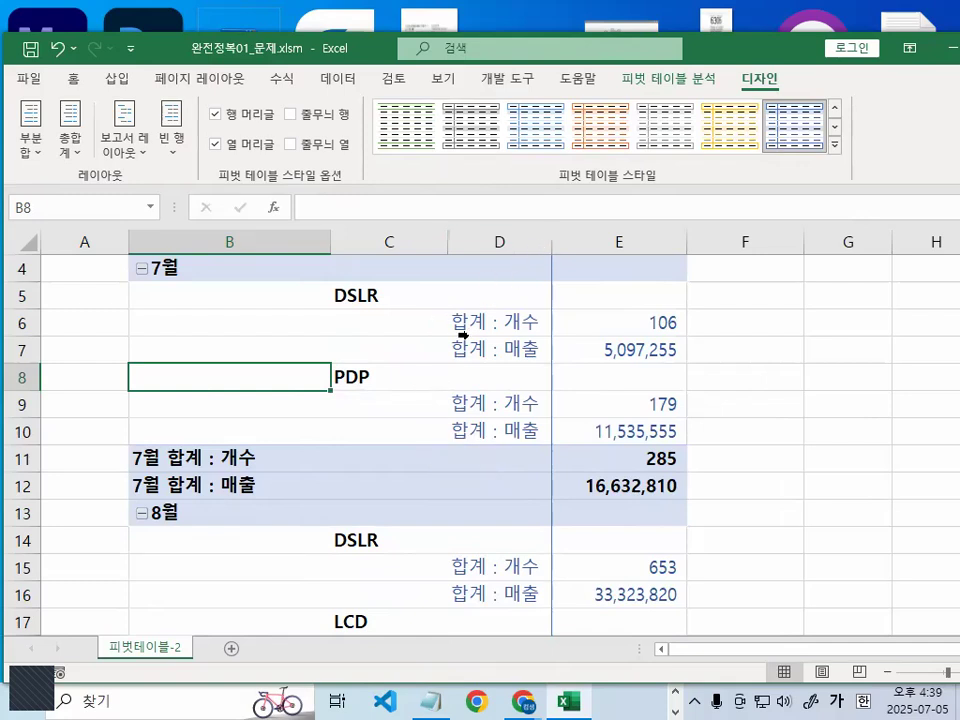
scroll(440, 408, "up", 1)
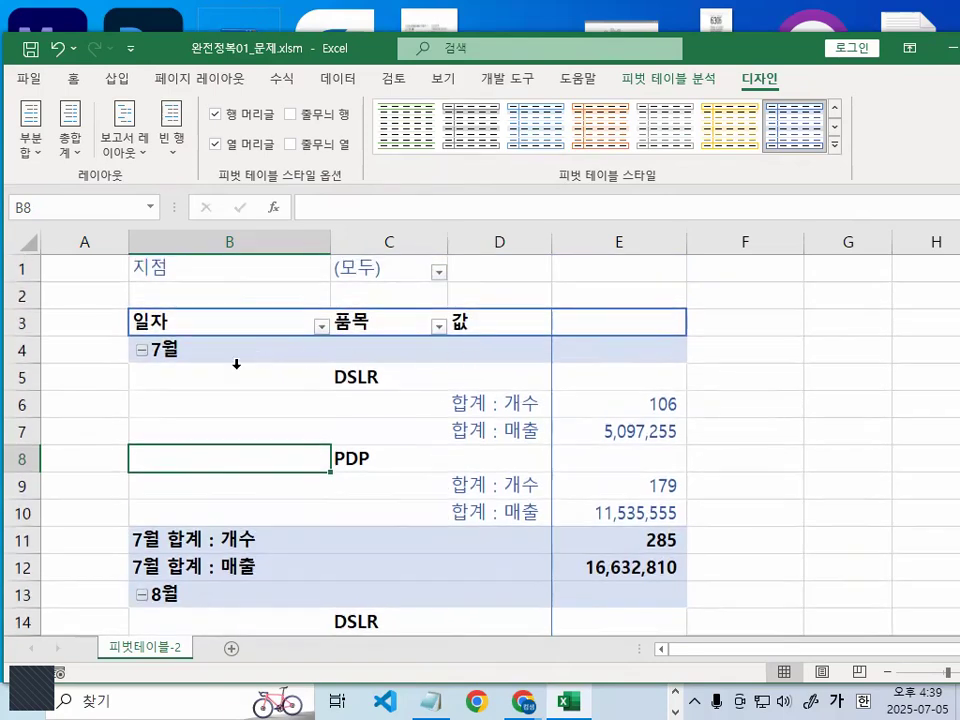
- Close the workbook 완전정복01_문제.xlsm without saving its changes
left_click(812, 432)
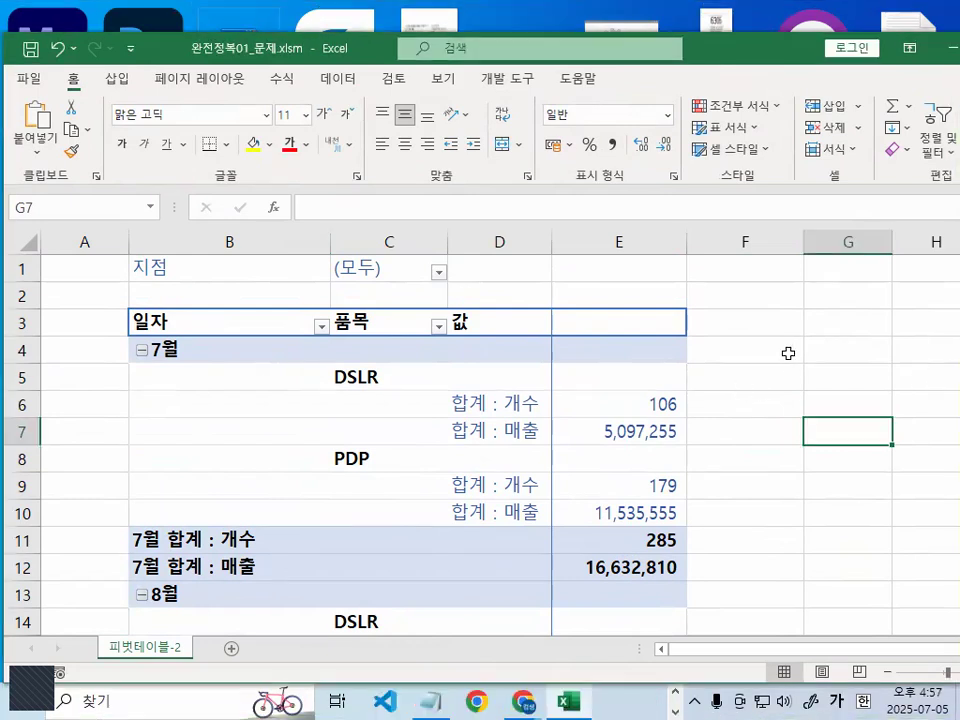
left_click(744, 296)
left_click(16, 80)
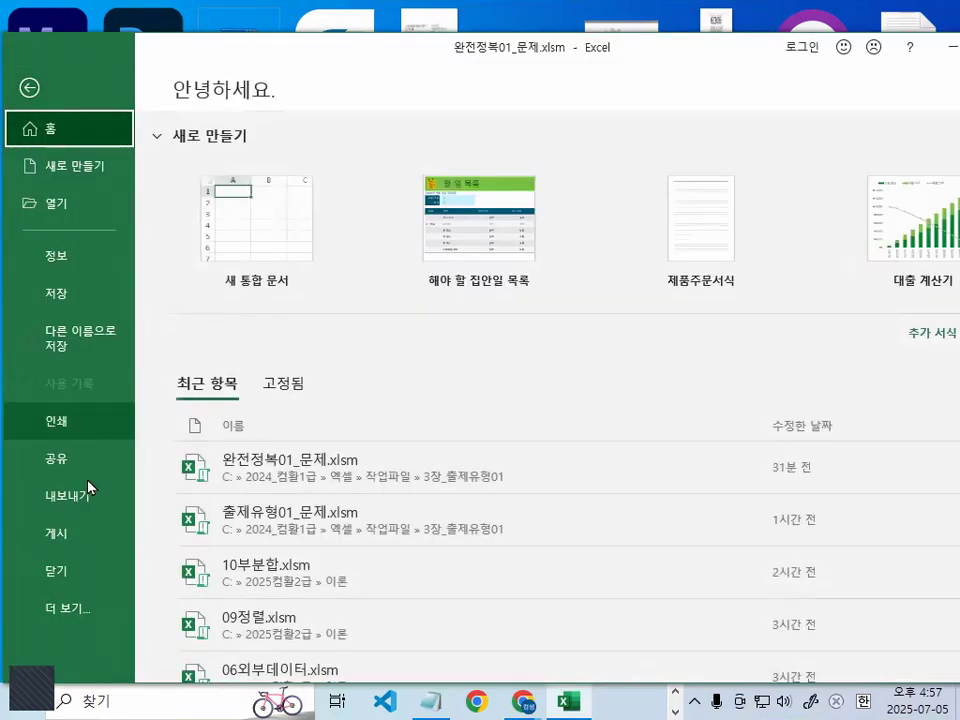
key("Escape")
key("ctrl+w")
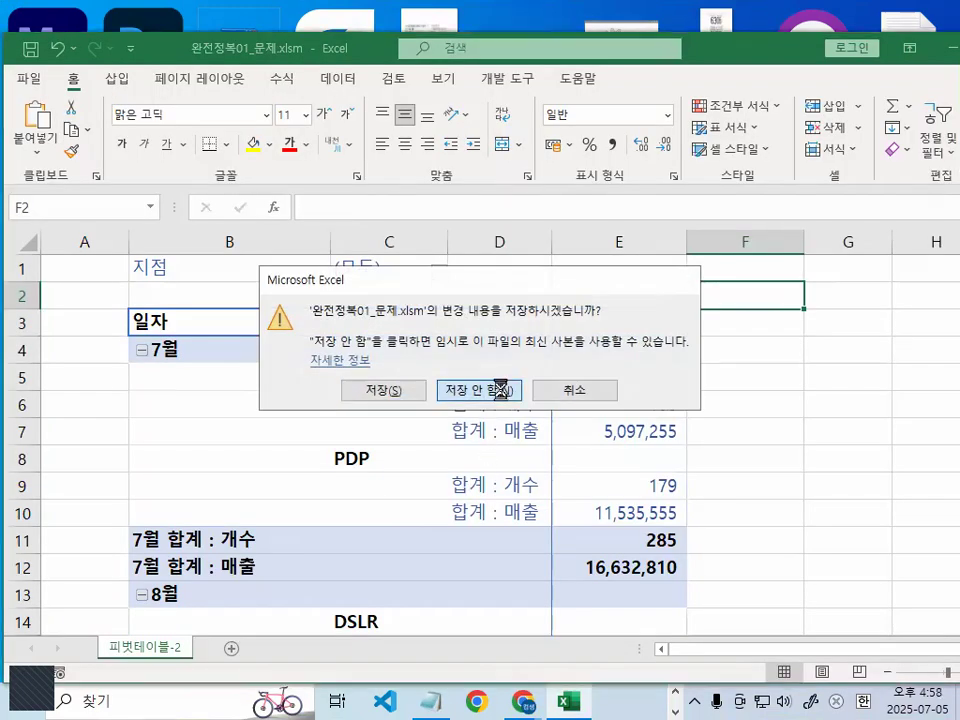
left_click(500, 388)
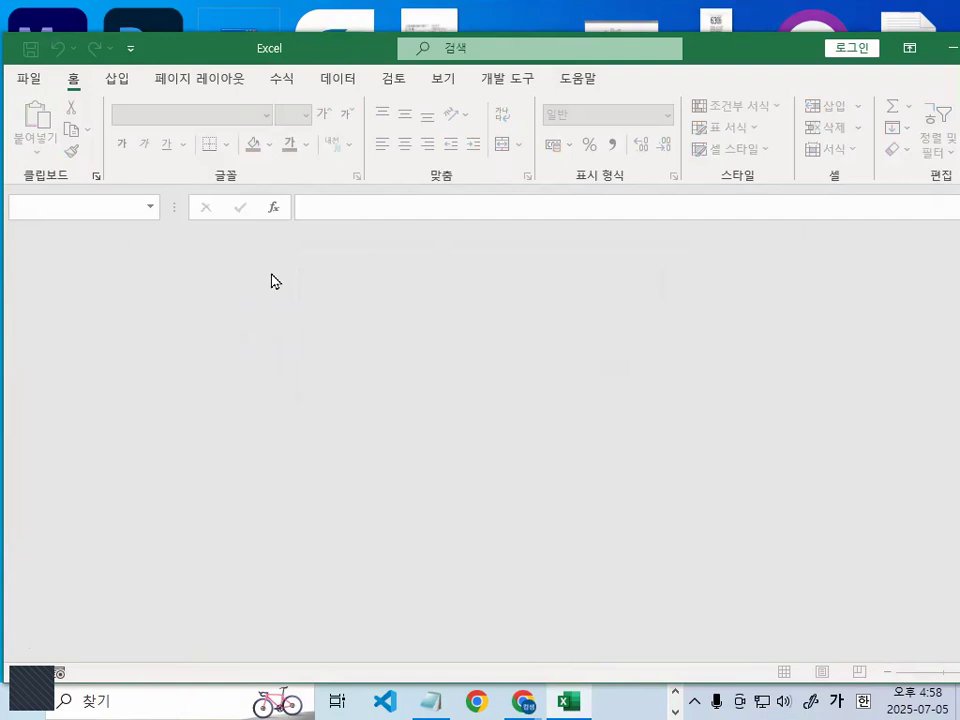
- Open the workbook 피벗테이블.xlsm from the 엑셀교재기출보충자료_실습파일 folder on the C drive
left_click(32, 78)
left_click(68, 207)
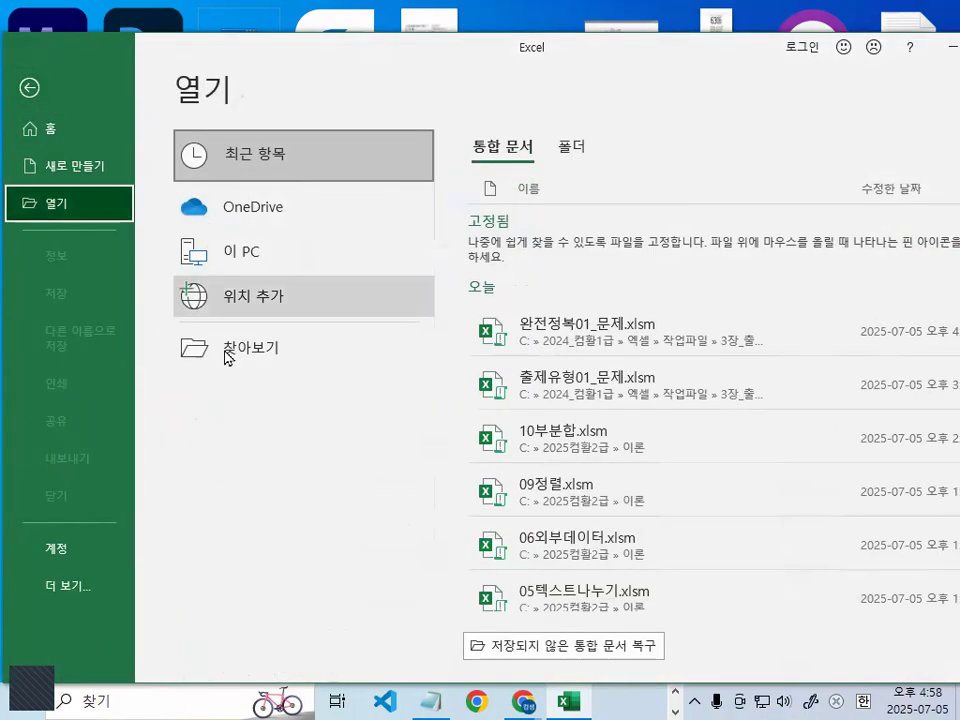
left_click(242, 354)
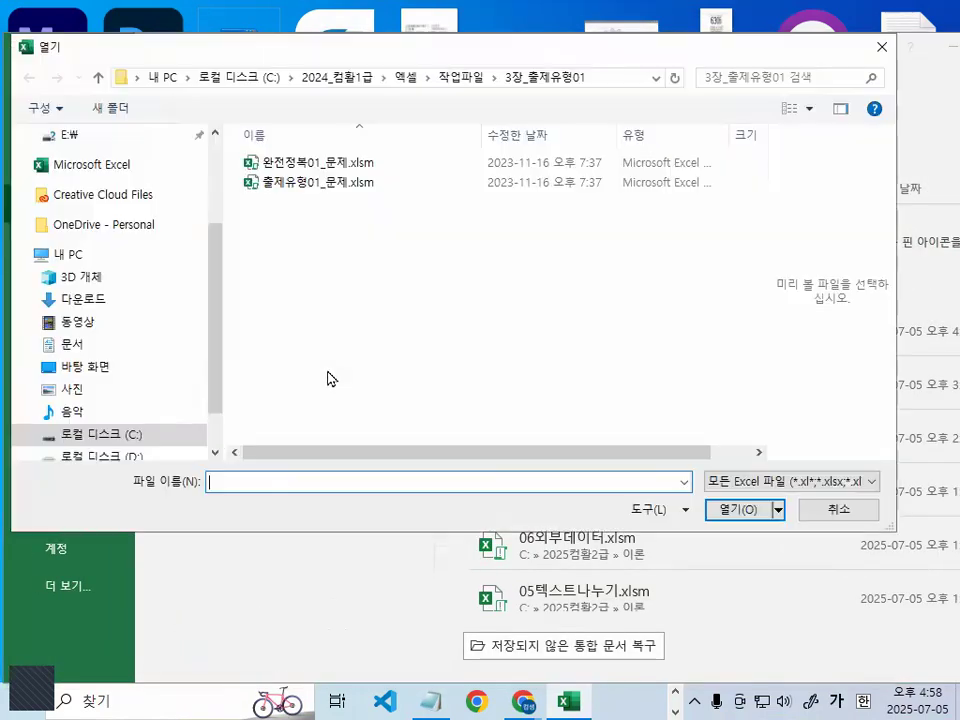
left_click(130, 436)
scroll(384, 358, "down", 1)
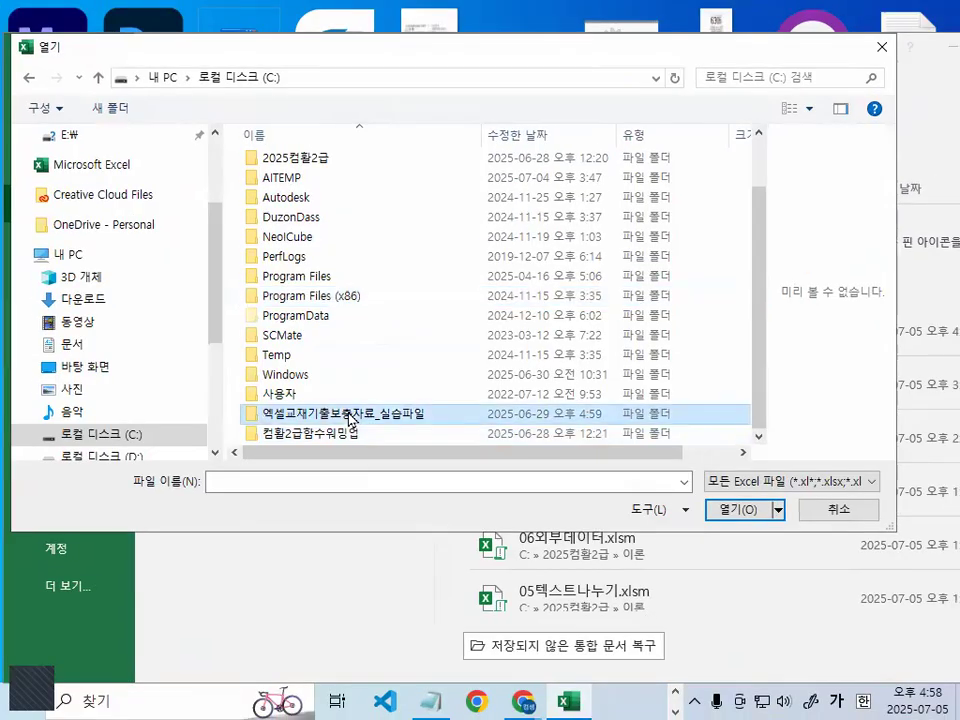
double_click(371, 398)
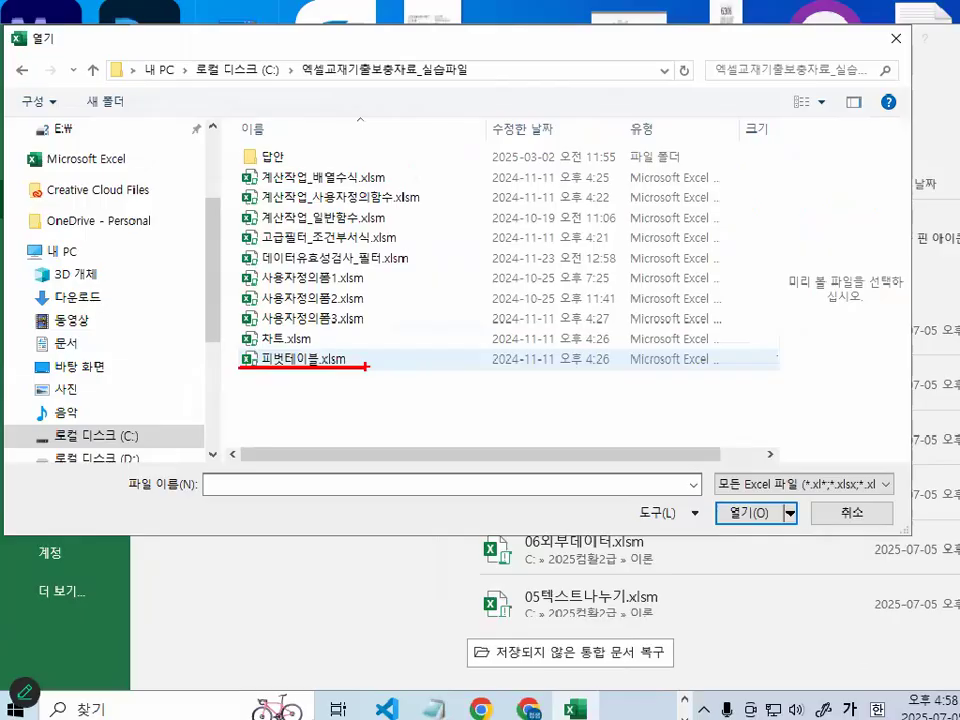
double_click(255, 340)
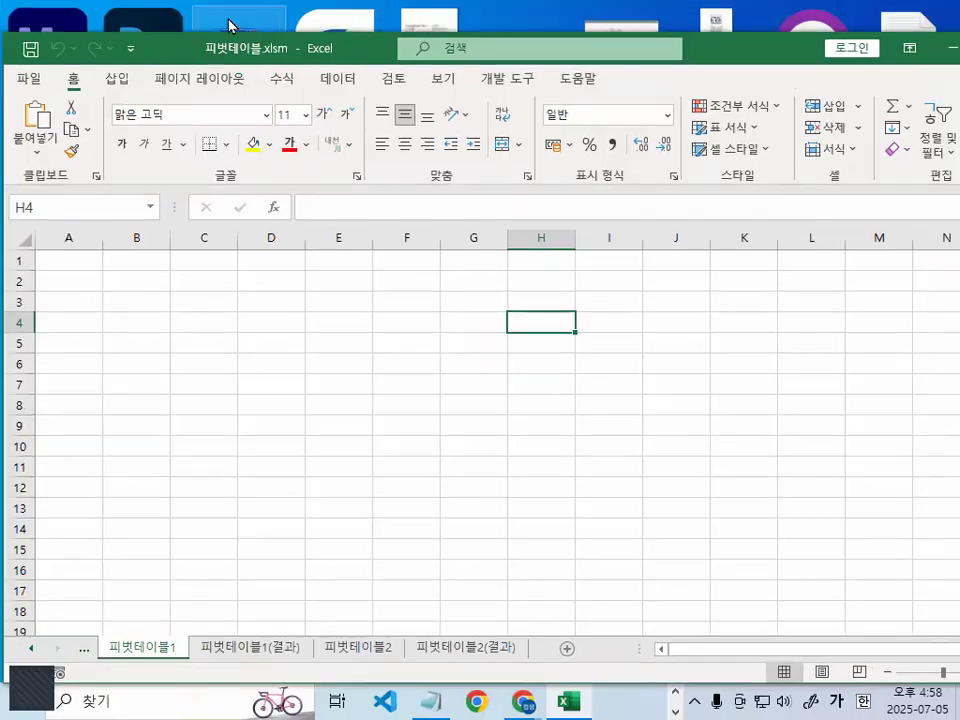
- Switch to the Notepad file 2024_컴활1급실기-3일차엑셀수업내용.txt and read through to the 출제유형1 notes on arranging the 구분 field
left_click_drag(188, 48, 208, 22)
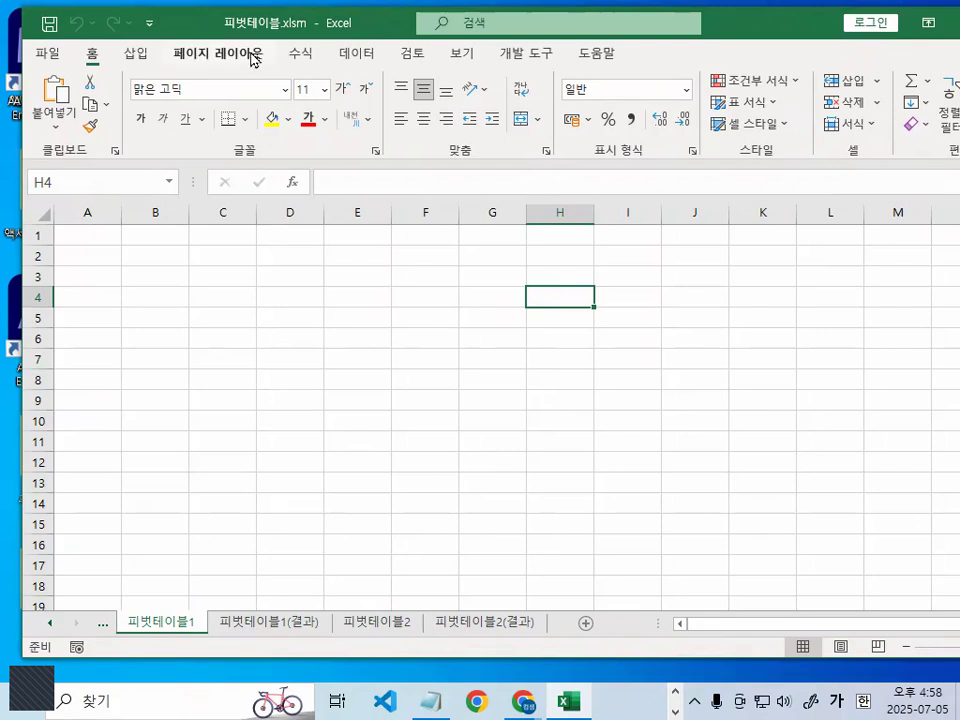
left_click(430, 700)
scroll(392, 500, "down", 1)
scroll(361, 448, "down", 7)
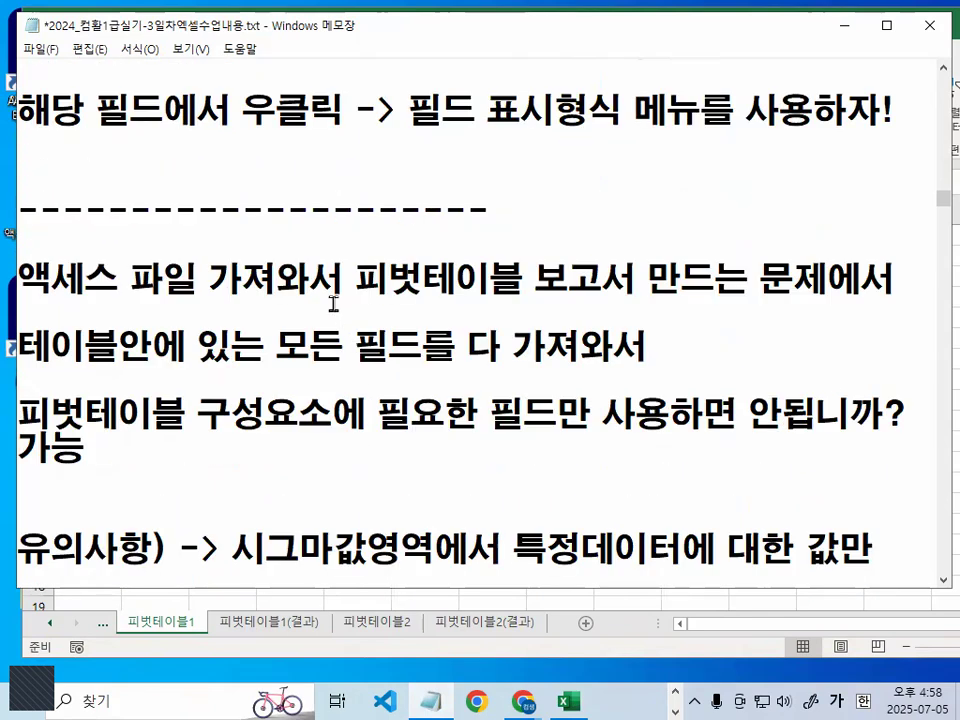
scroll(343, 294, "down", 1)
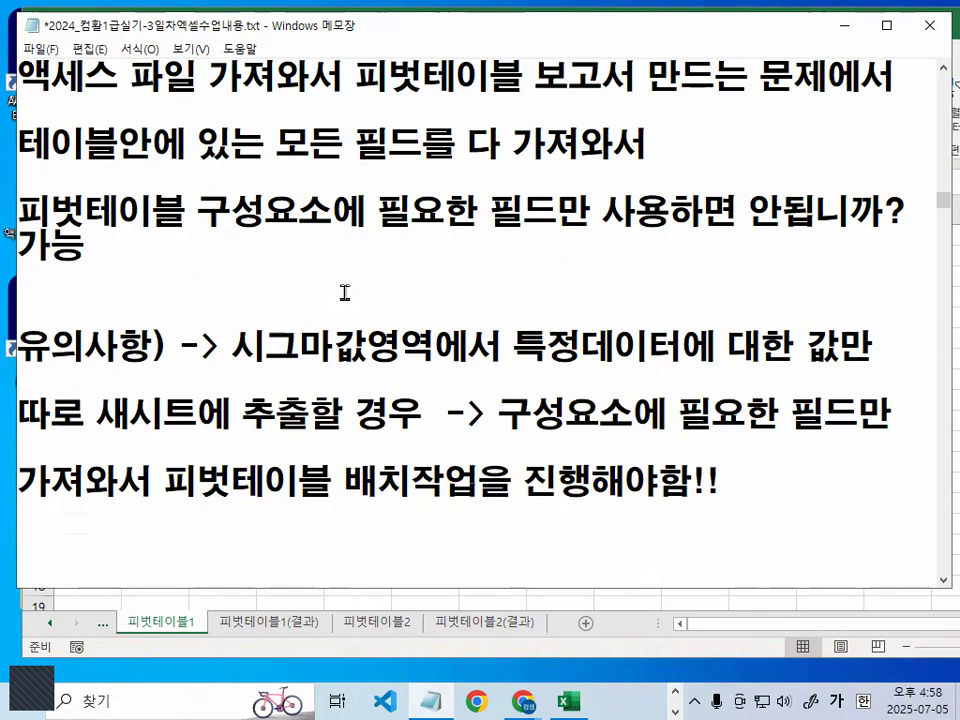
scroll(343, 292, "down", 3)
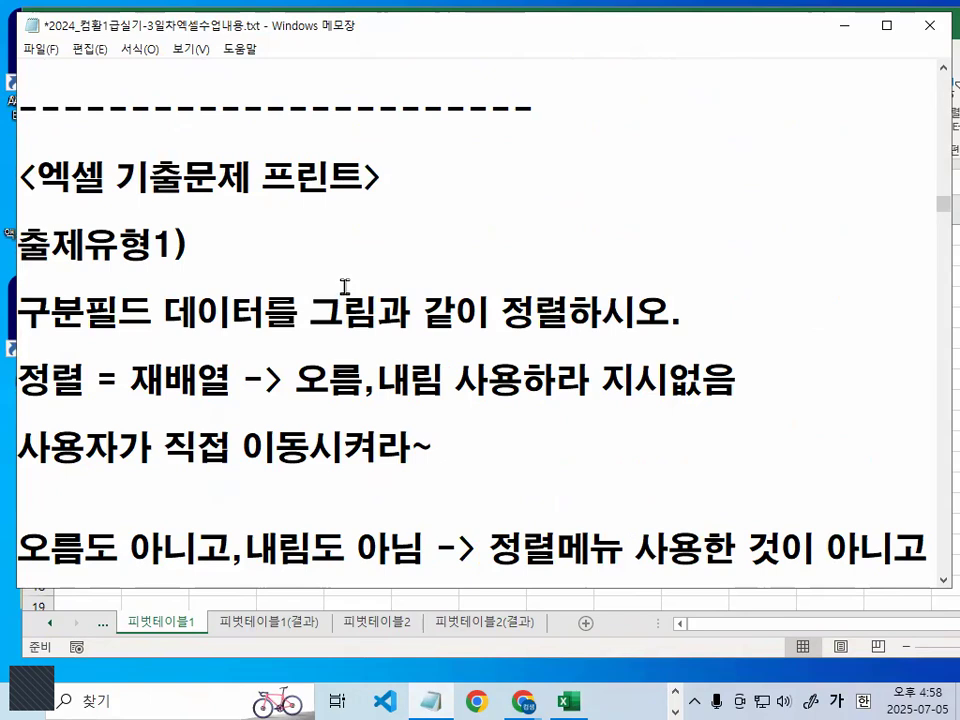
scroll(343, 287, "down", 1)
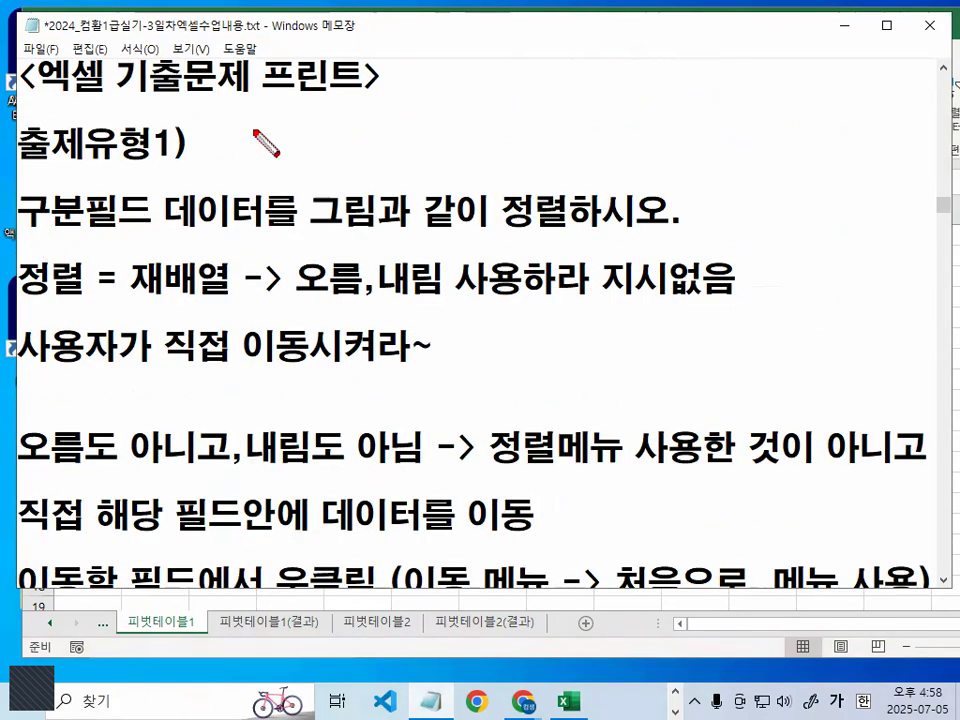
left_click(849, 30)
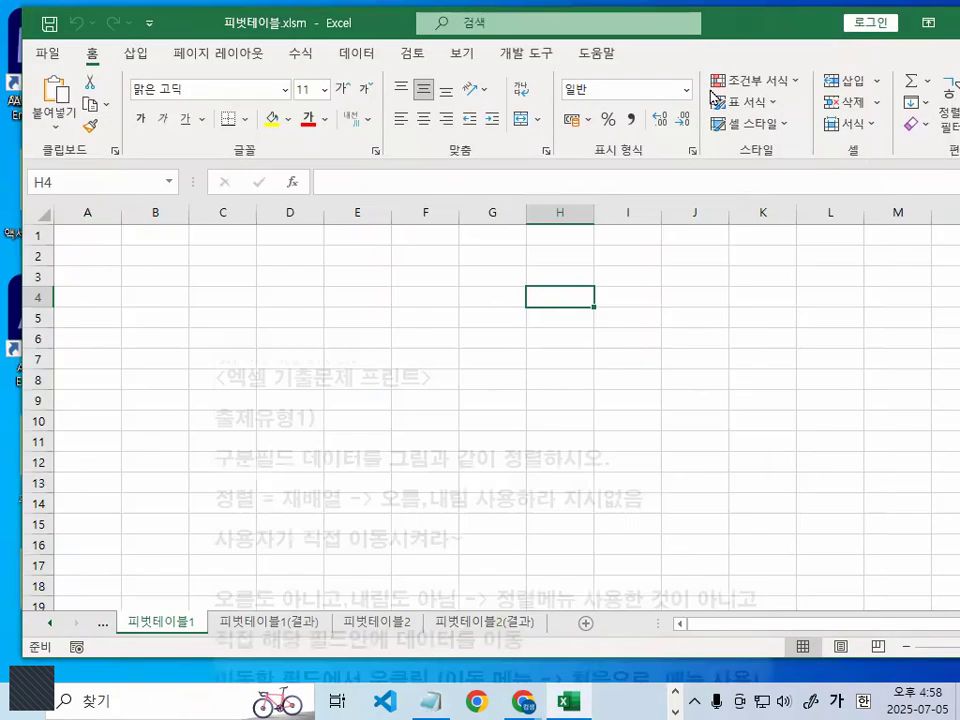
- Start importing external data through the existing connections from cell D2 of the sheet 피벗테이블1 and browse for more sources
left_click(467, 374)
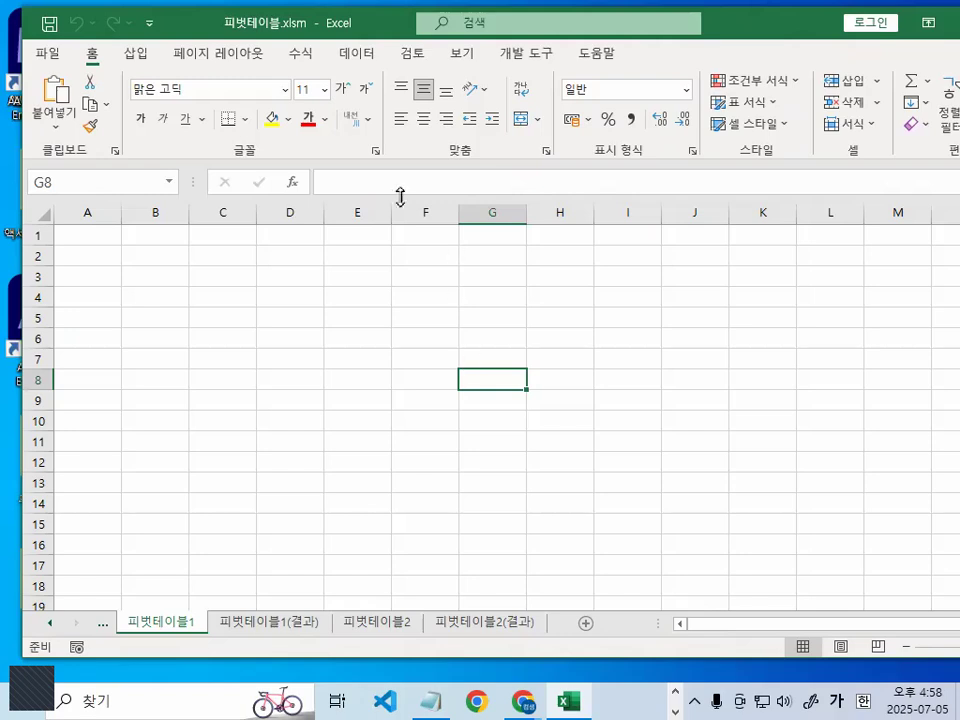
left_click(216, 279)
left_click(362, 294)
left_click(266, 255)
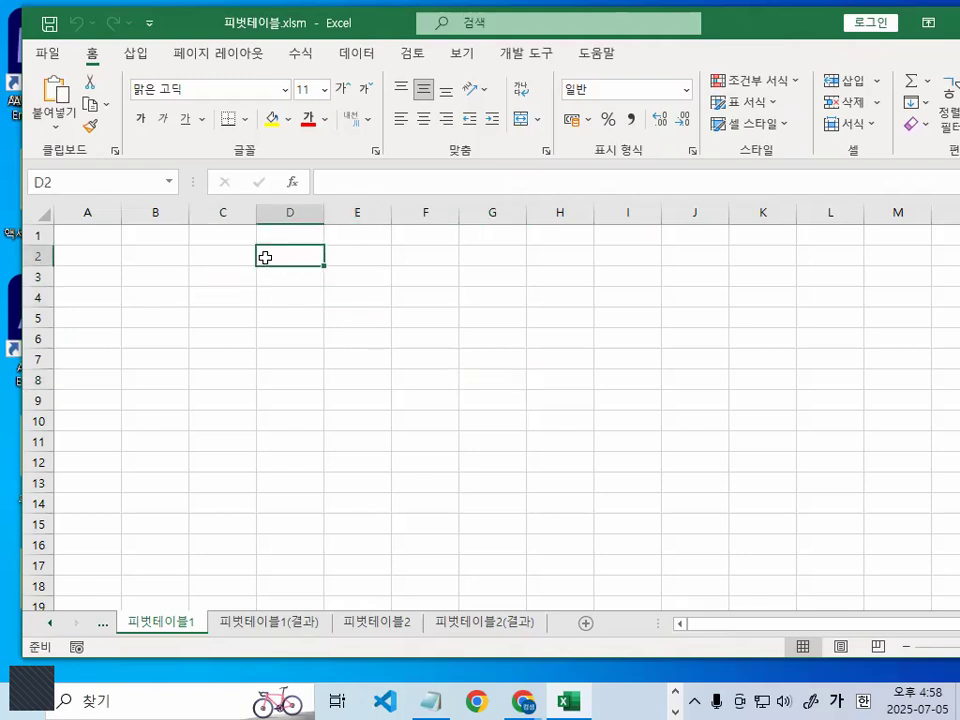
left_click(358, 58)
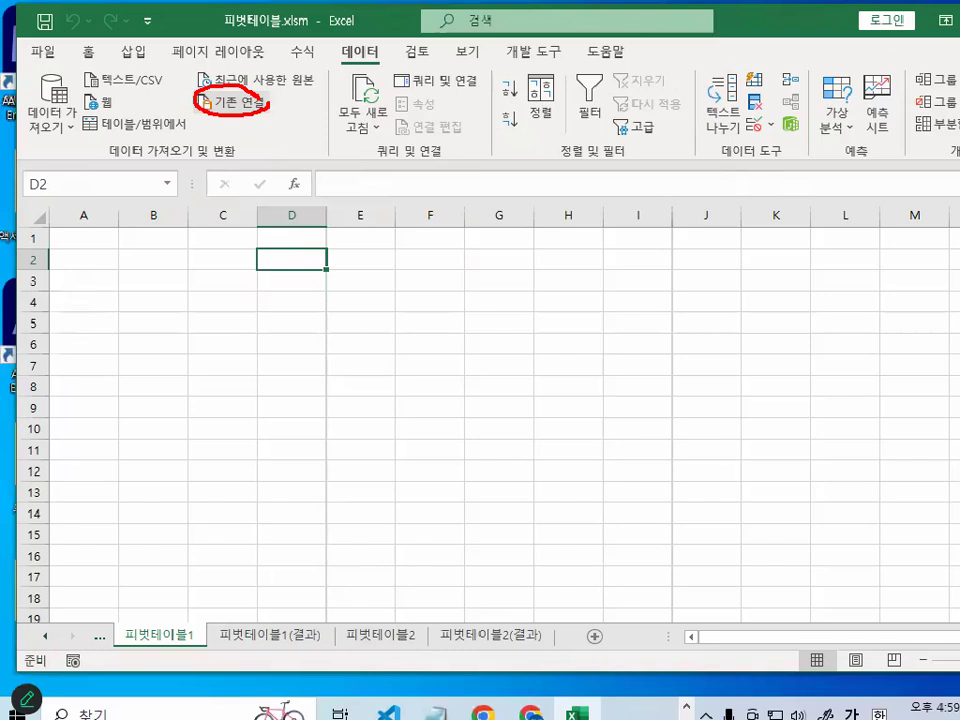
left_click(236, 102)
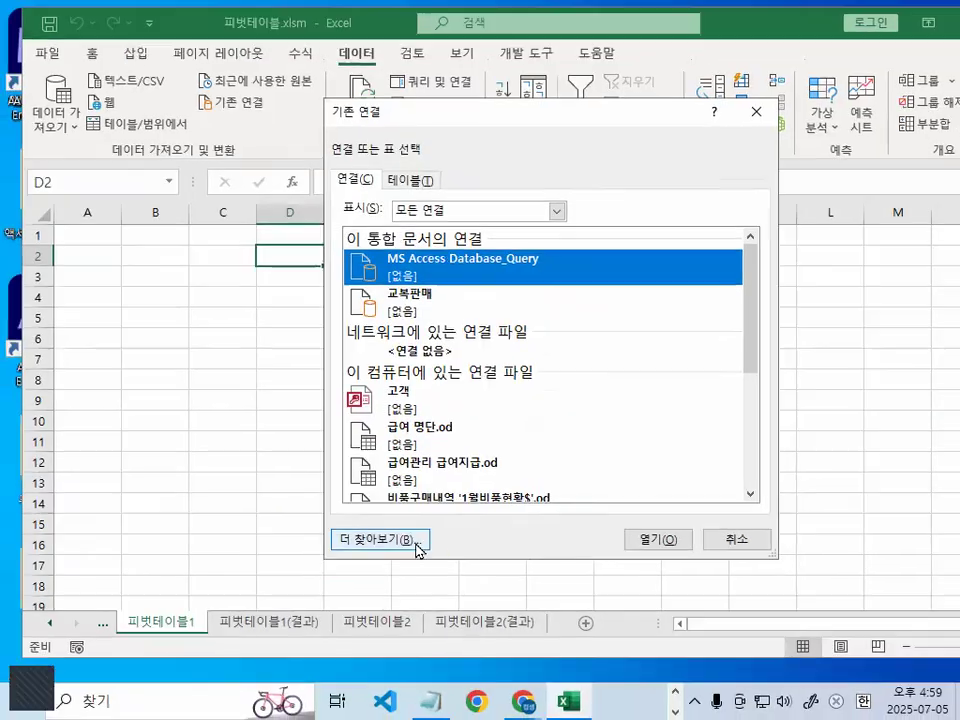
left_click(418, 549)
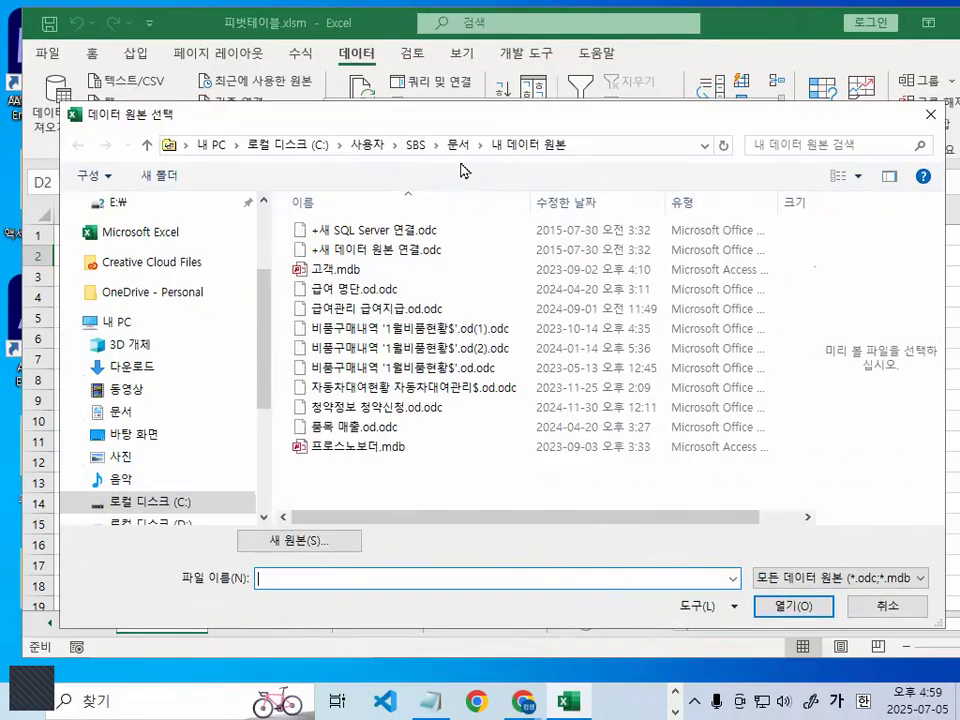
- Choose 청약정보.accdb from the 엑셀교재기출보충자료_실습파일 folder on the C drive as the data source
left_click(182, 500)
left_click_drag(800, 272, 700, 465)
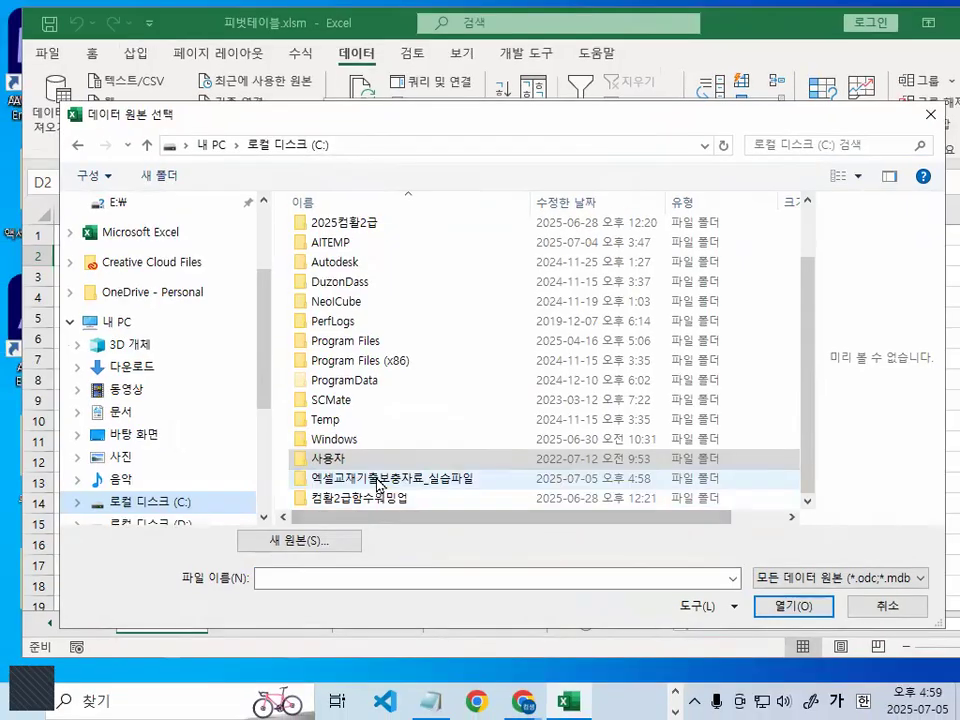
double_click(396, 445)
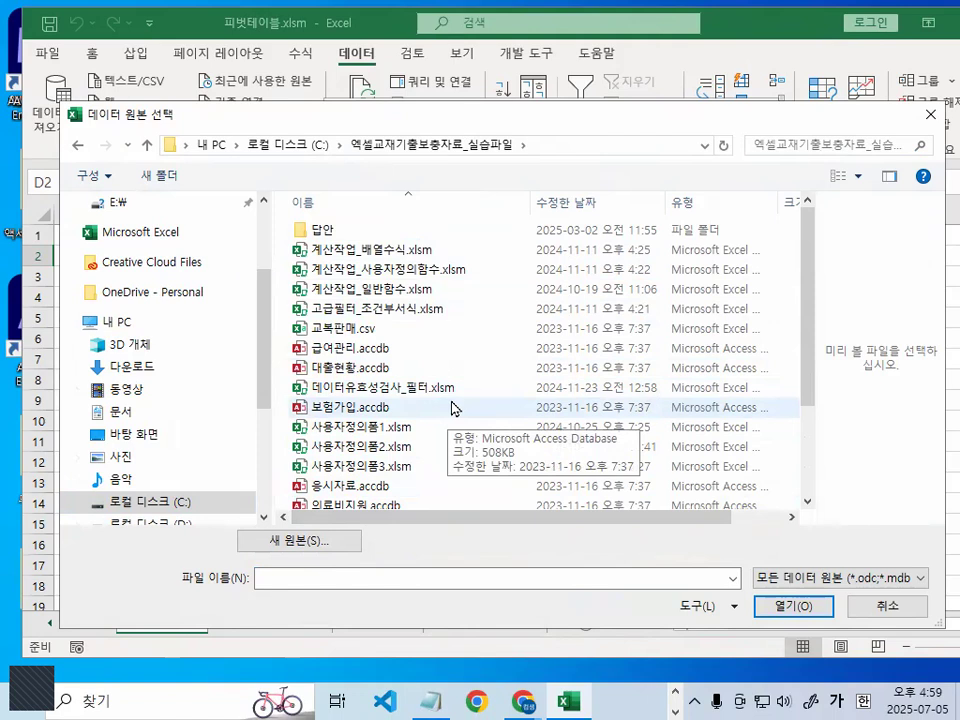
scroll(455, 405, "down", 2)
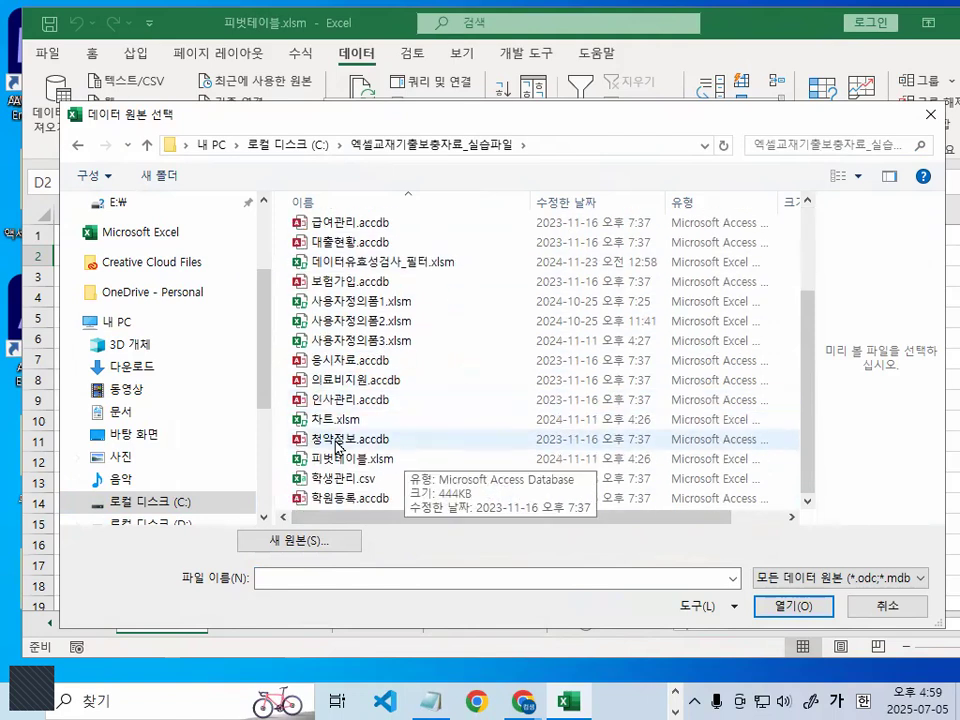
left_click(337, 447)
key("ctrl+1")
left_click(336, 439)
mouse_move(399, 431)
left_mouse_down()
mouse_move(334, 422)
mouse_move(390, 442)
left_mouse_up()
key("Escape")
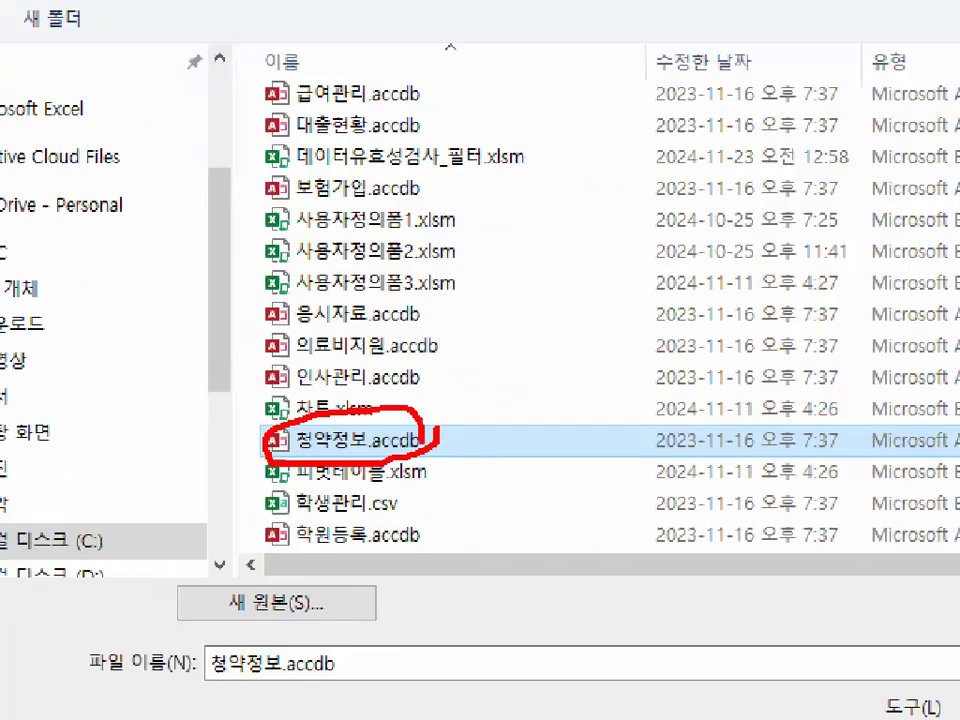
double_click(332, 439)
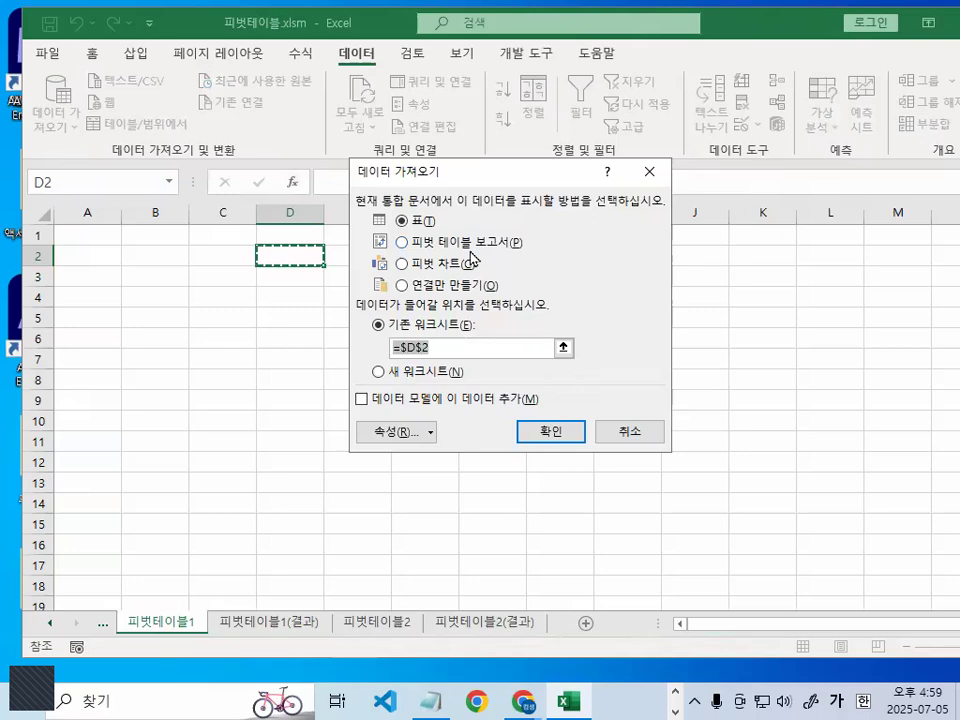
- Import the data as a pivot table report into cell B2 of the existing sheet 피벗테이블1, accepting the external data connection
key("ctrl+1")
left_click(435, 173)
left_click_drag(137, 189, 300, 186)
key("Escape")
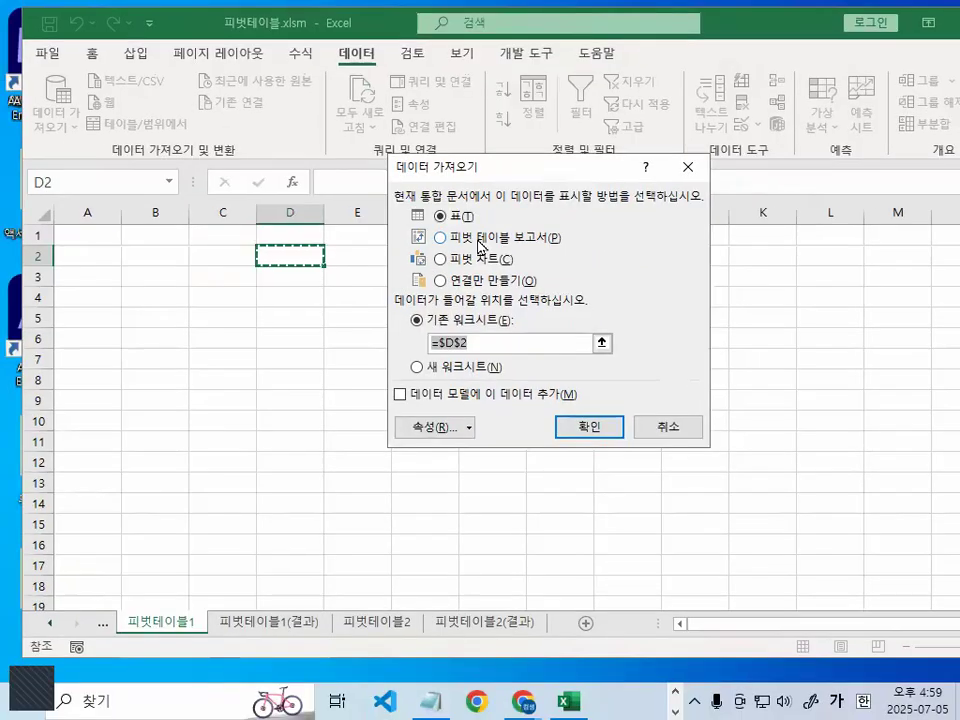
left_click(416, 294)
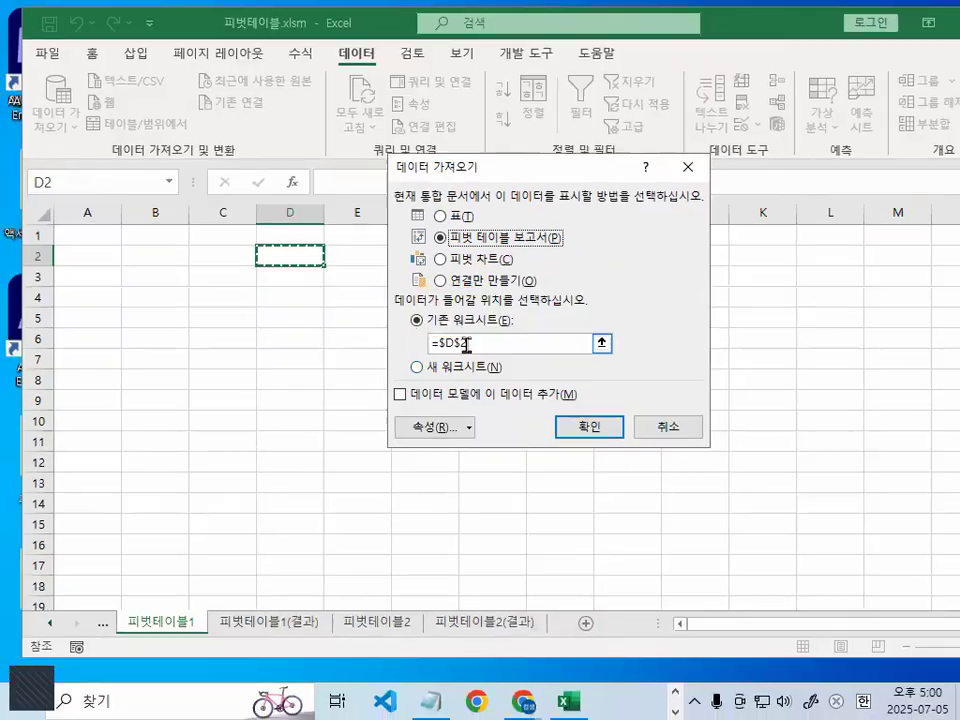
left_click_drag(461, 343, 428, 344)
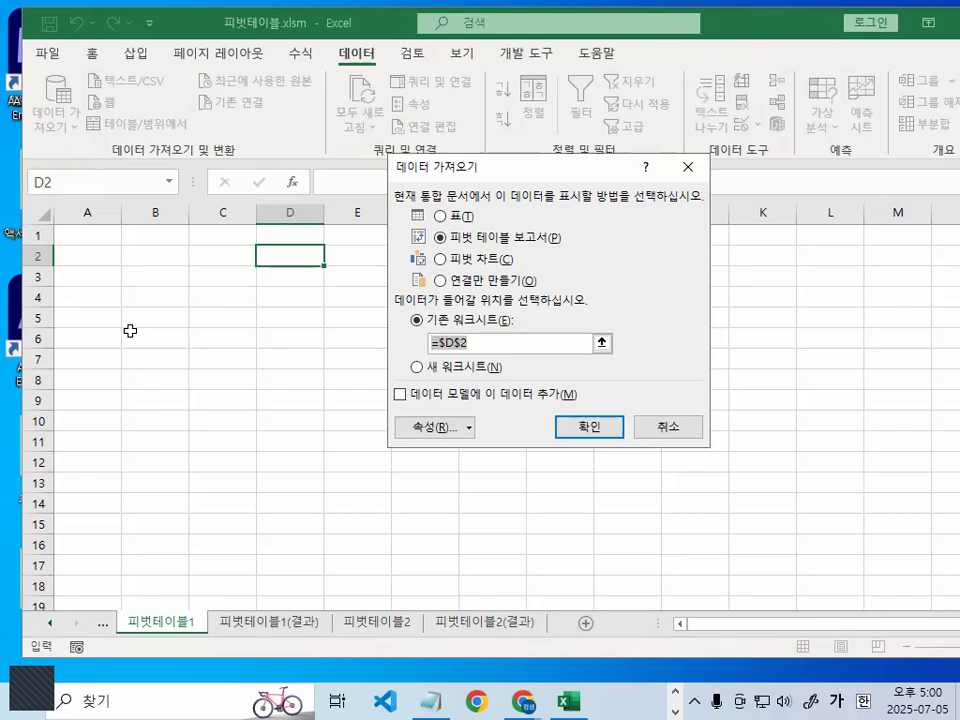
mouse_move(501, 345)
left_mouse_down()
mouse_move(490, 357)
mouse_move(483, 350)
left_mouse_up()
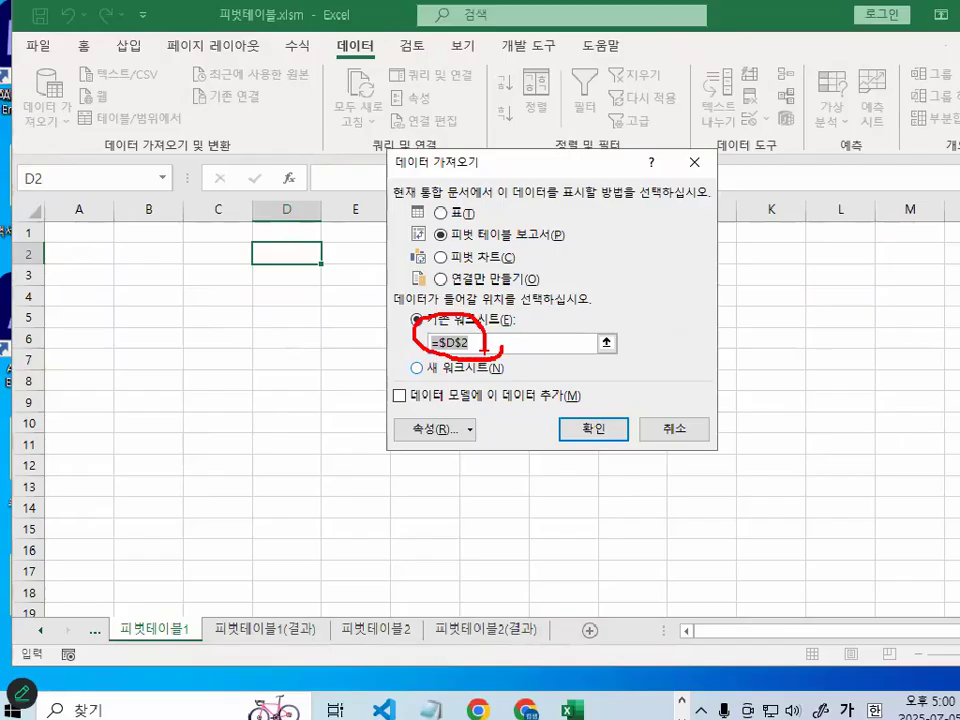
left_click(154, 252)
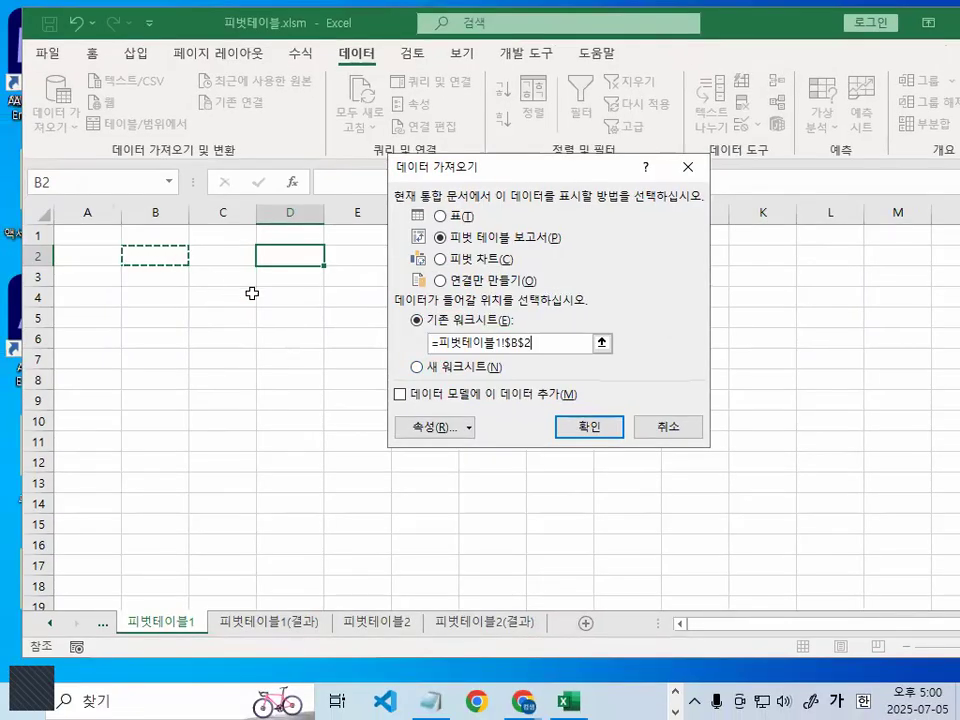
left_click_drag(149, 231, 193, 186)
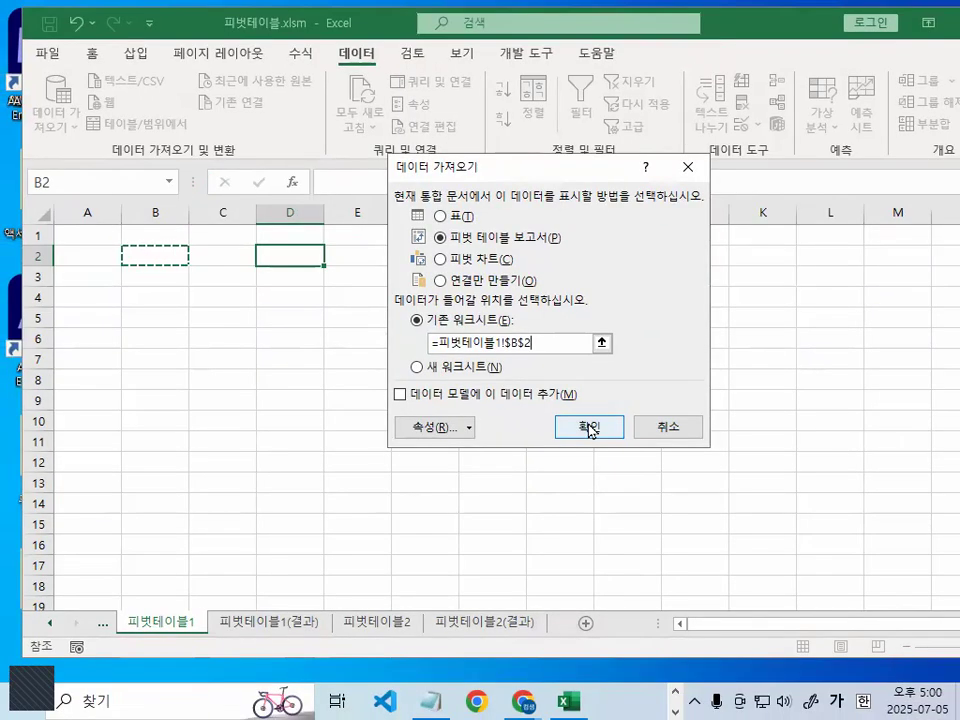
left_click(595, 430)
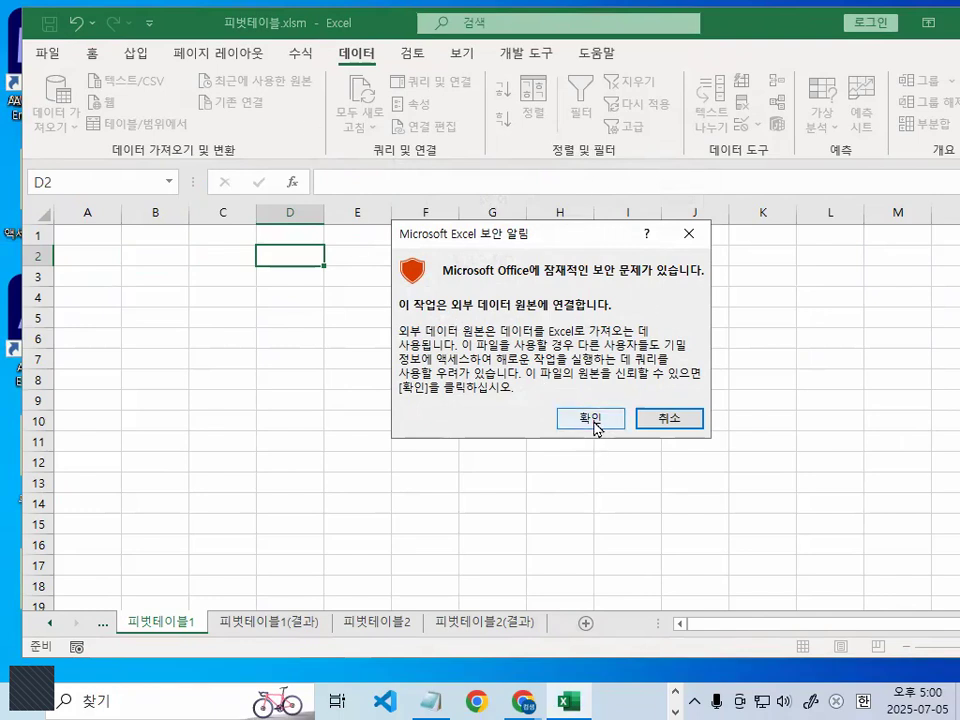
left_click(596, 424)
- Add the field 지역 to the pivot table's rows and shift the field list aside to uncover the row labels
left_click_drag(514, 133, 573, 58)
key("ctrl+1")
left_click(475, 202)
left_click_drag(936, 156, 615, 231)
left_click_drag(649, 193, 723, 326)
key("Escape")
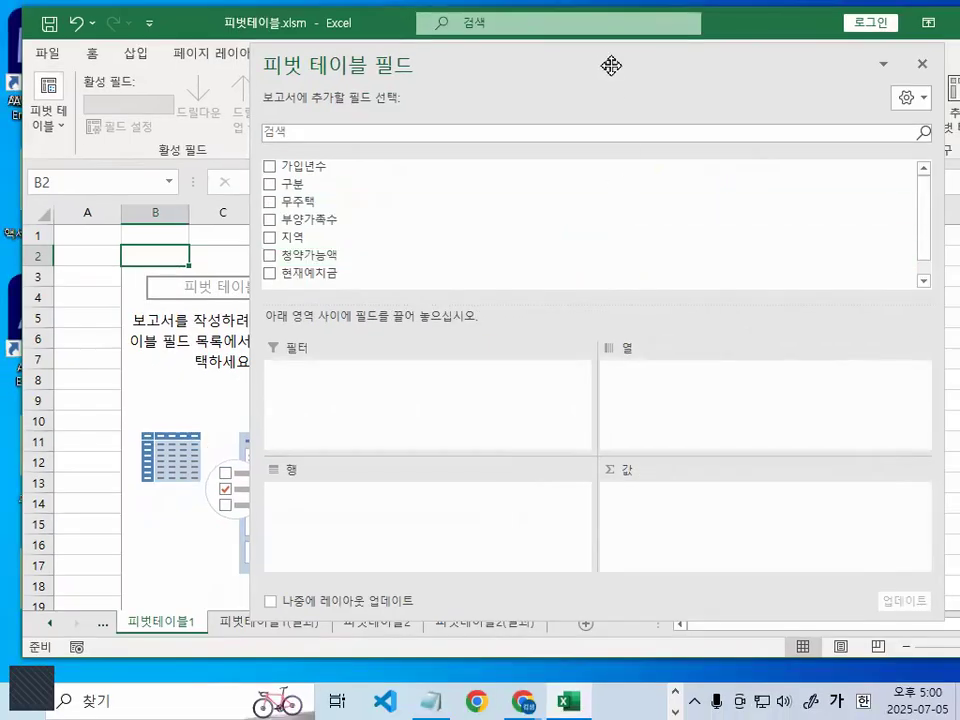
left_click_drag(611, 64, 570, 54)
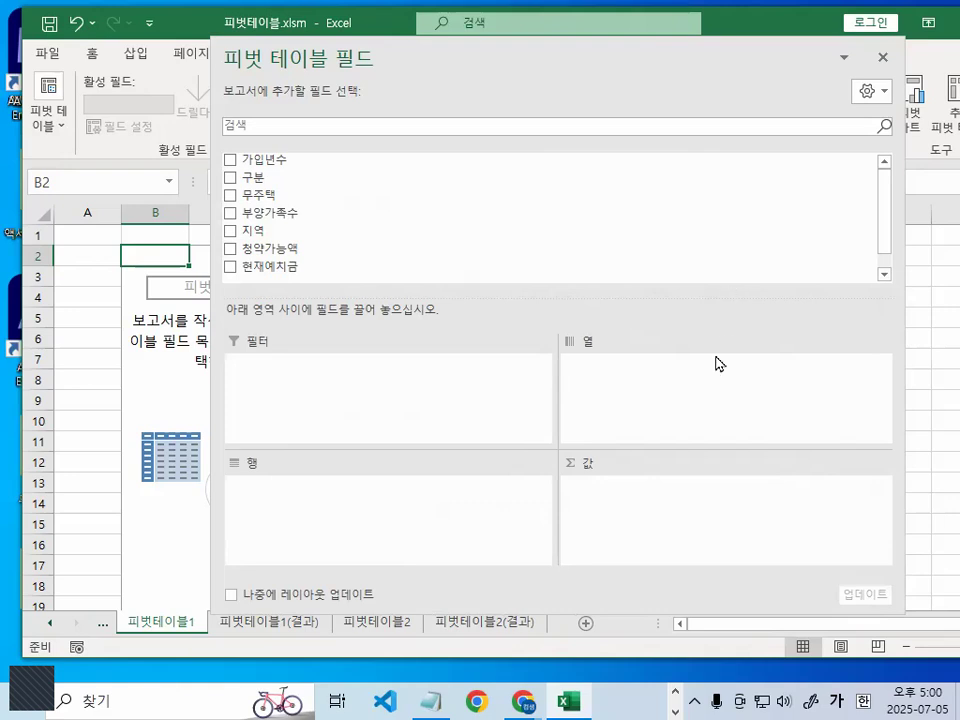
left_click_drag(297, 235, 332, 497)
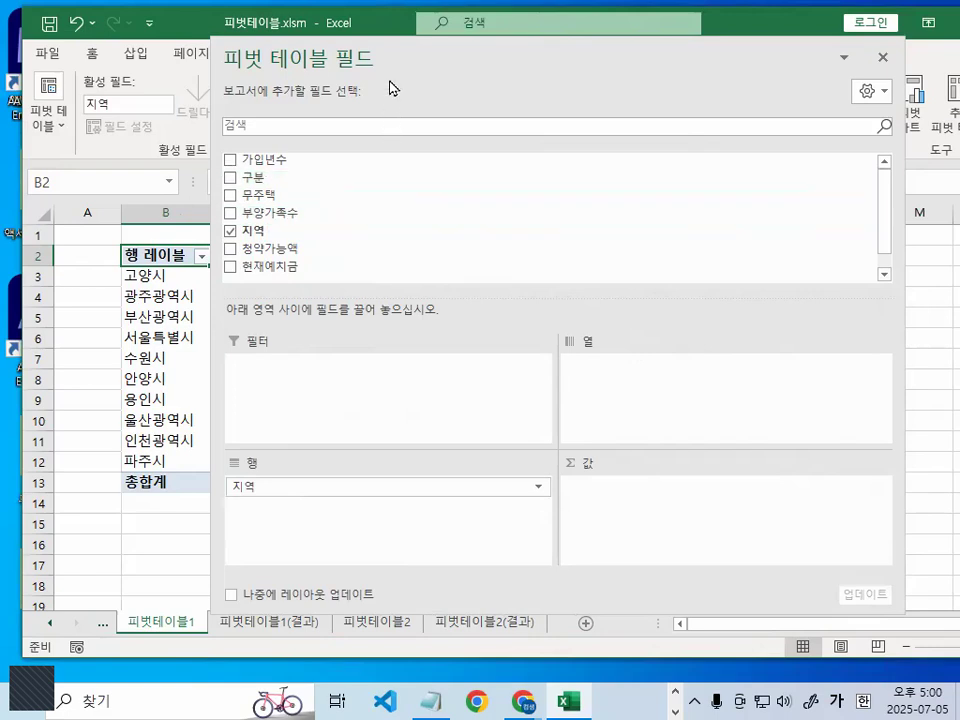
left_click_drag(409, 60, 429, 60)
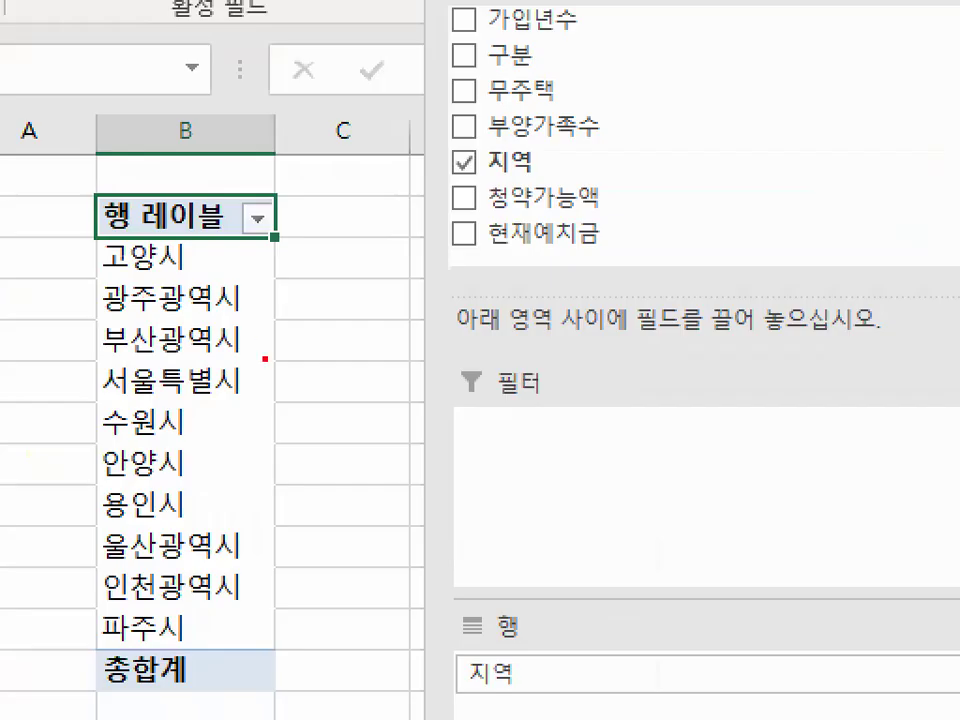
mouse_move(283, 425)
left_mouse_down()
mouse_move(120, 655)
mouse_move(180, 232)
mouse_move(305, 510)
left_mouse_up()
key("Escape")
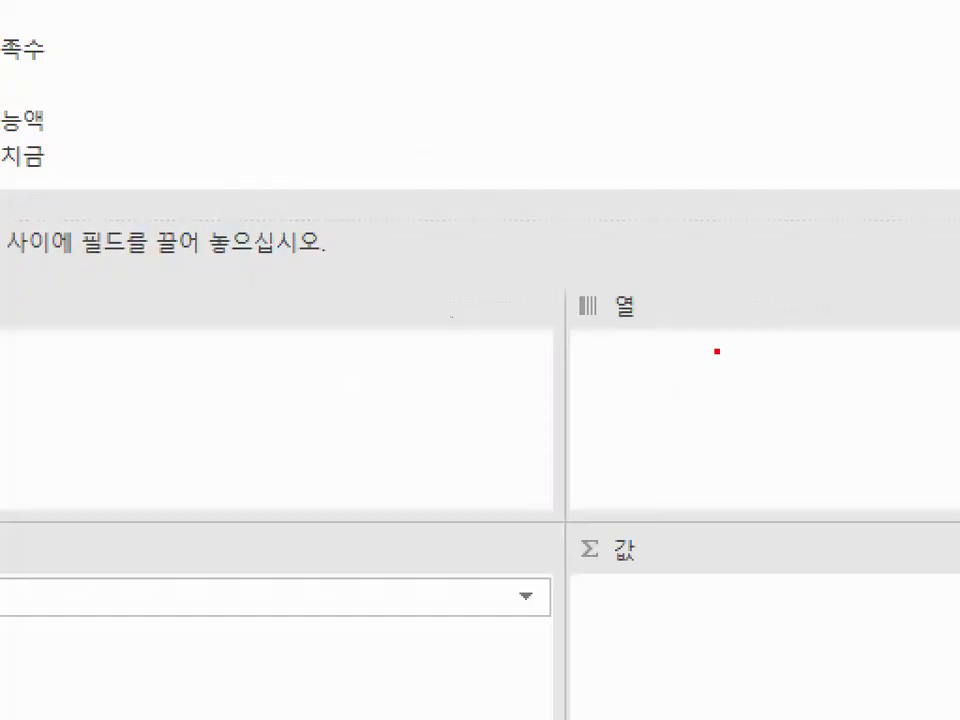
- Add the field 구분 to the pivot table's columns and move the field list clear of the column headers
left_click_drag(708, 360, 592, 322)
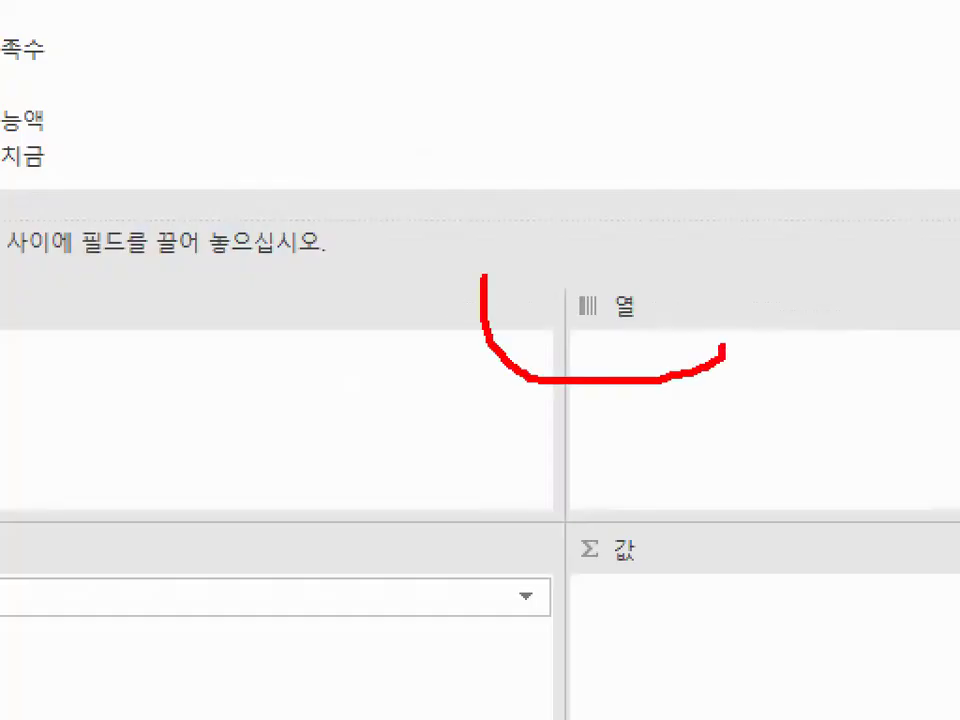
left_click_drag(483, 276, 717, 346)
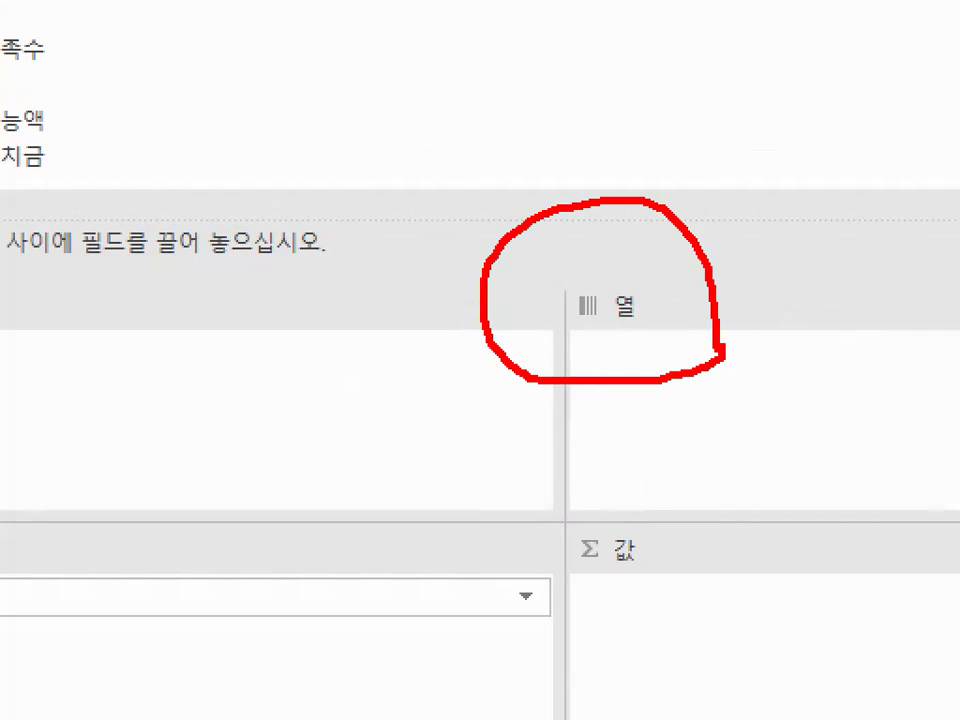
key("Escape")
left_click_drag(327, 190, 688, 396)
mouse_move(546, 69)
left_mouse_down()
mouse_move(587, 296)
mouse_move(600, 440)
left_mouse_up()
left_click_drag(218, 289, 516, 285)
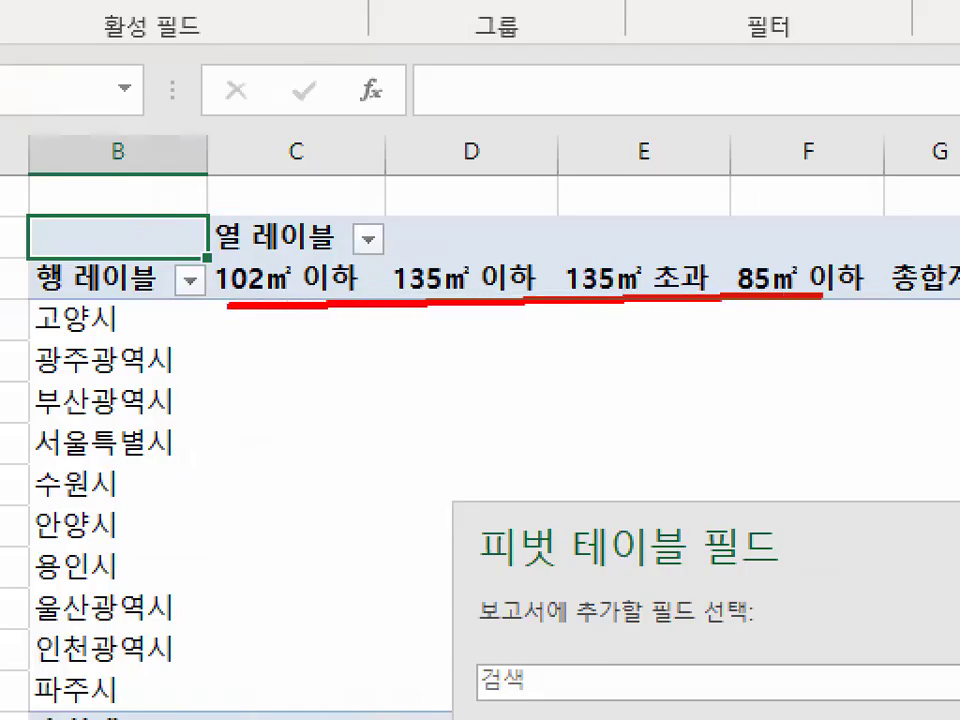
left_click_drag(822, 296, 958, 304)
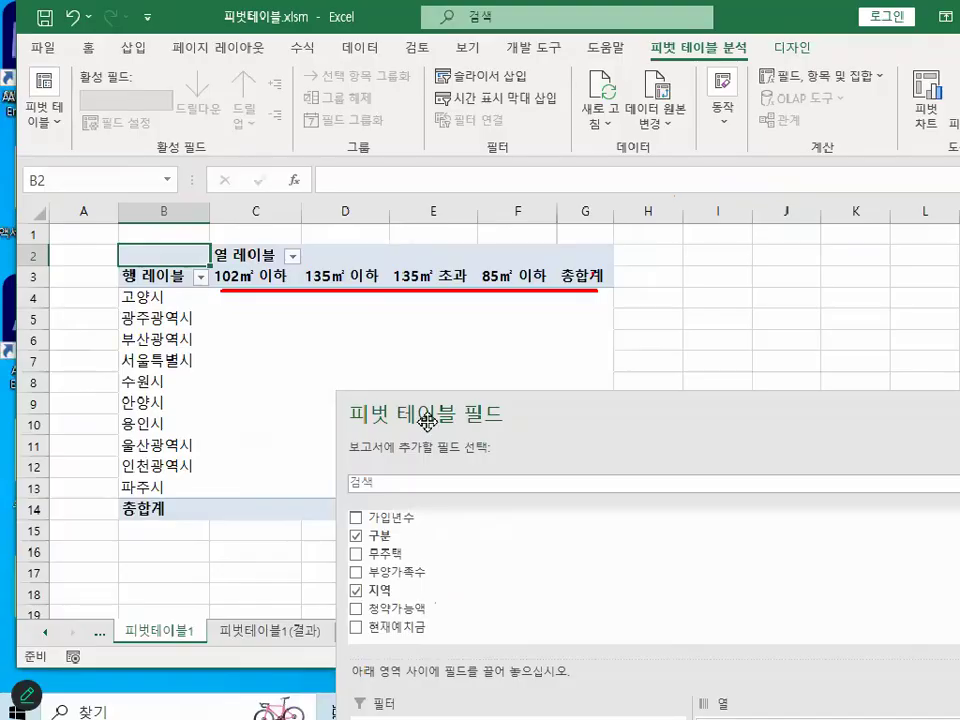
left_click_drag(757, 545, 522, 43)
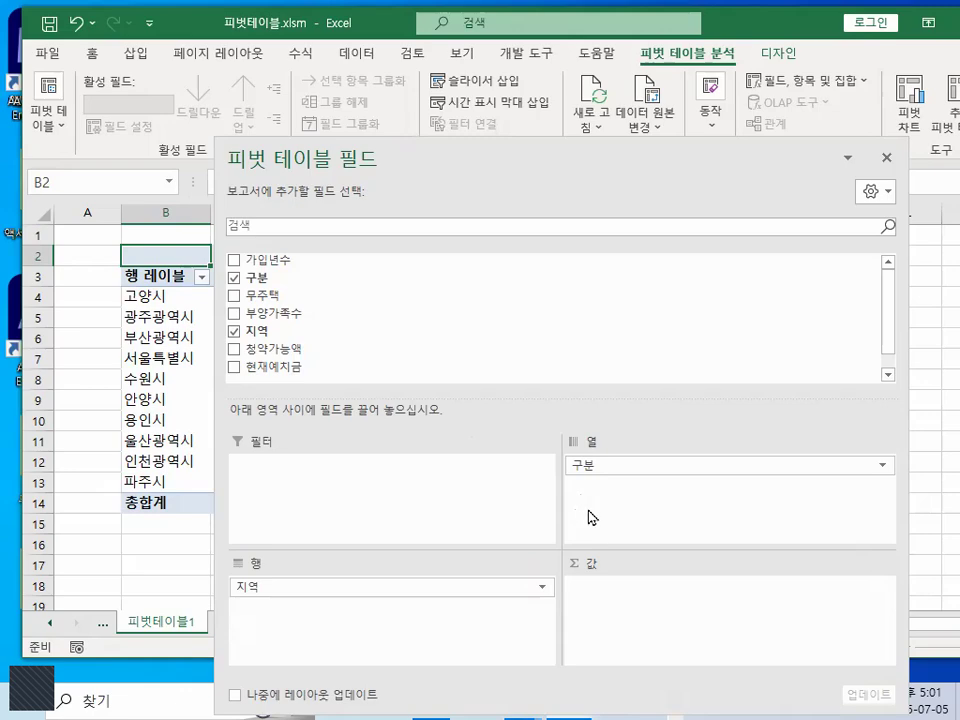
left_click_drag(489, 165, 652, 423)
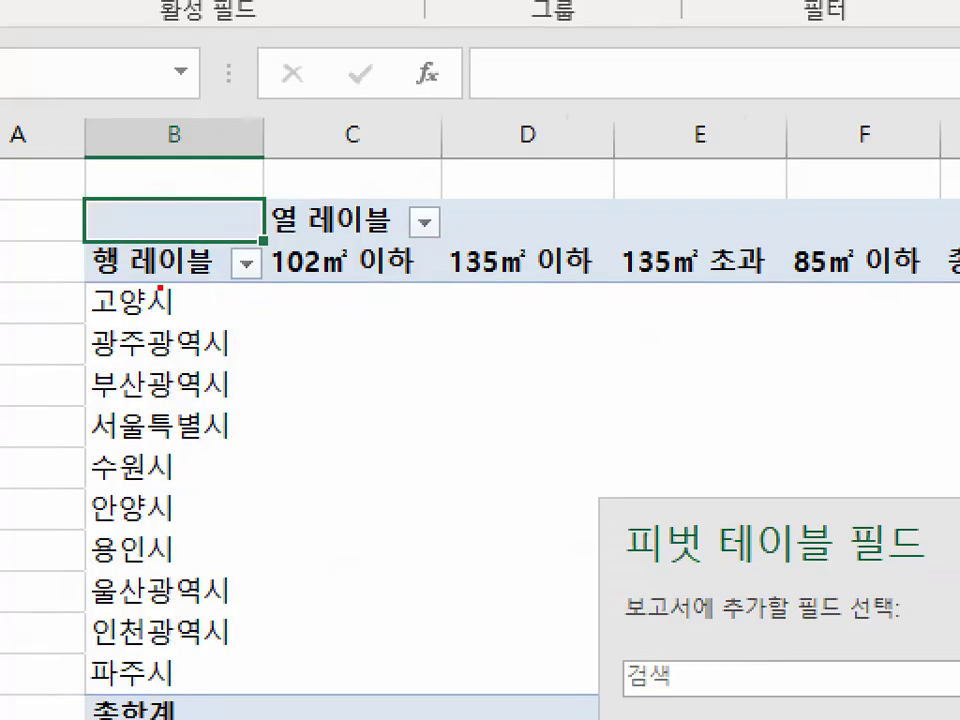
mouse_move(237, 225)
left_mouse_down()
mouse_move(75, 221)
mouse_move(229, 224)
left_mouse_up()
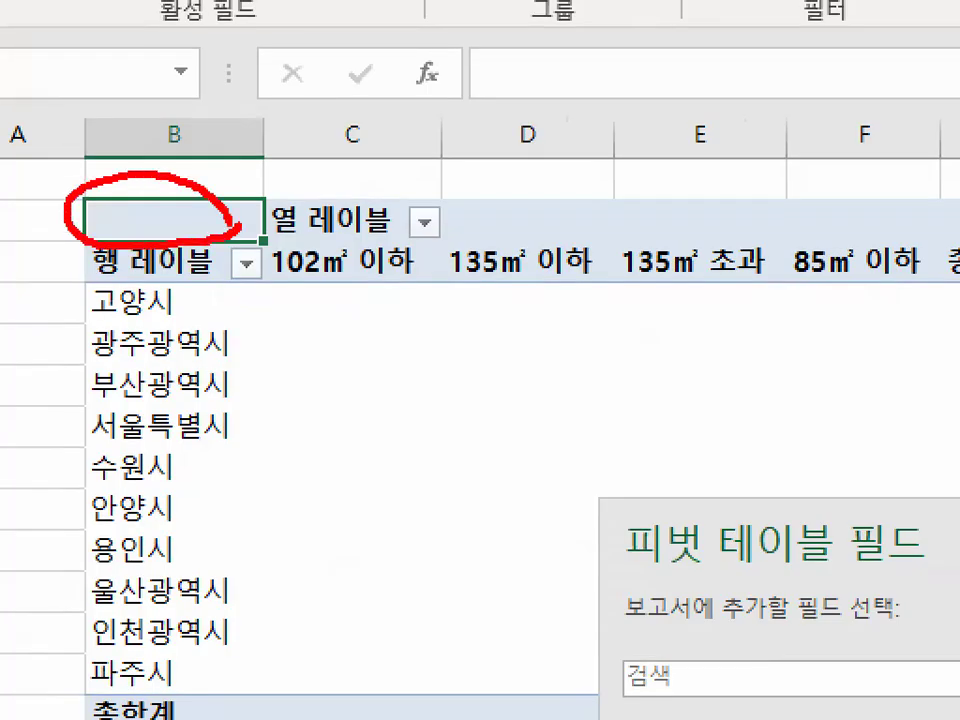
mouse_move(156, 184)
left_mouse_down()
mouse_move(97, 222)
mouse_move(130, 238)
left_mouse_up()
mouse_move(204, 207)
left_mouse_down()
mouse_move(179, 235)
mouse_move(198, 240)
left_mouse_up()
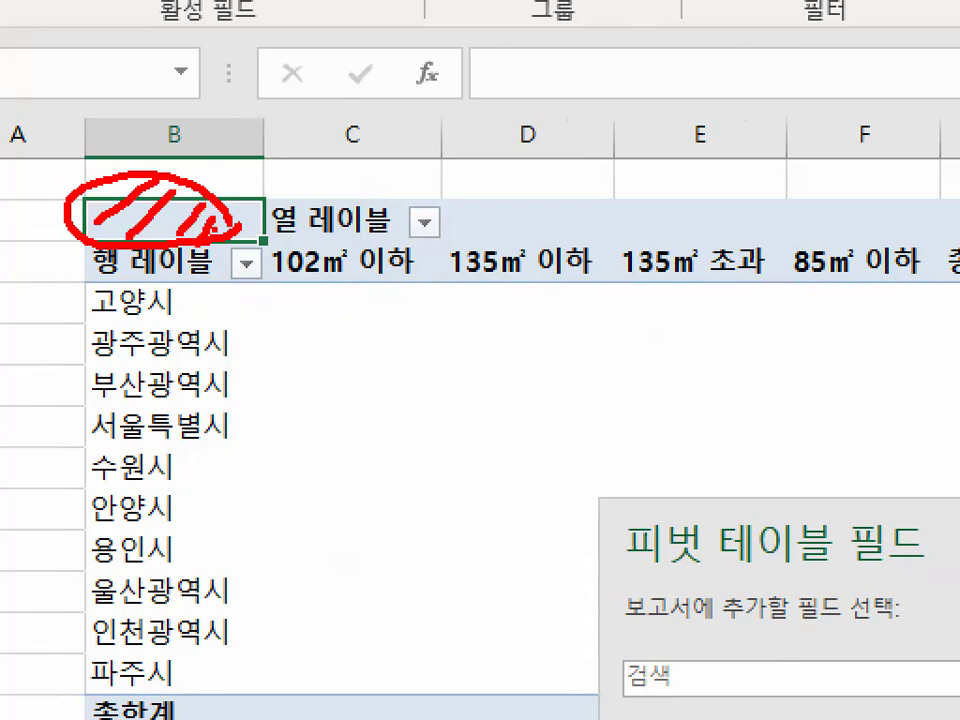
- Add the field 현재예치금 to the pivot table's values and move the field list clear of the report
key("Escape")
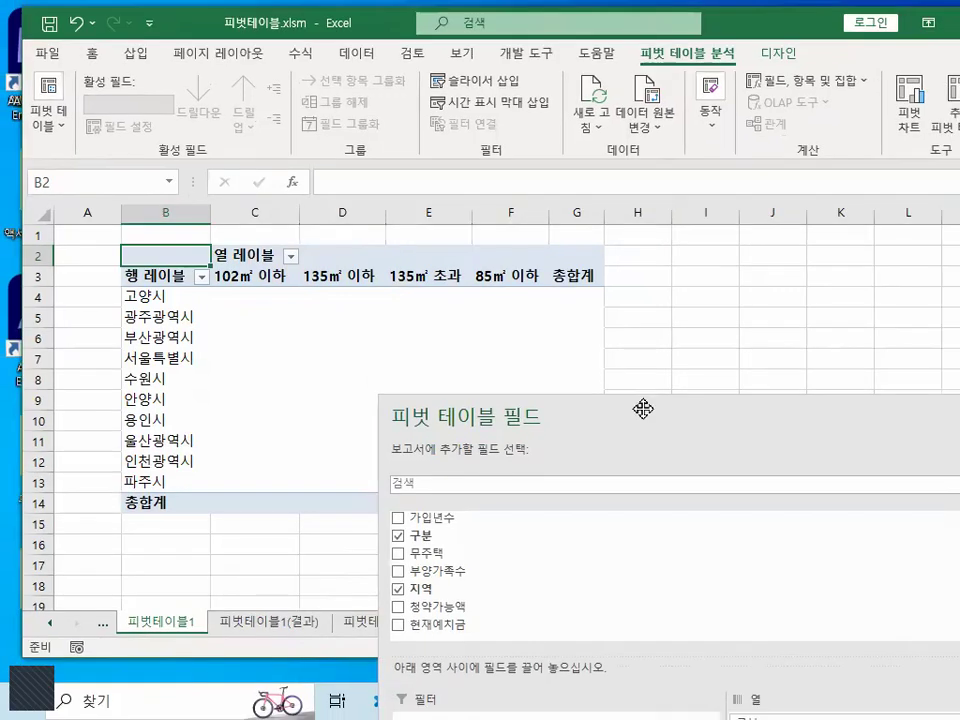
left_click_drag(643, 409, 467, 51)
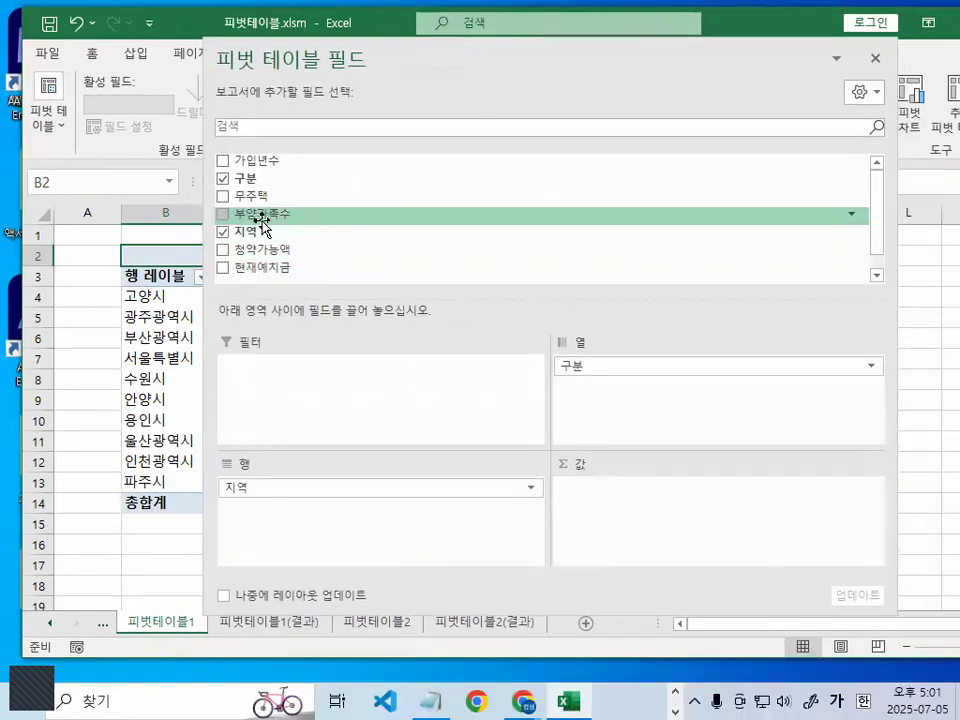
left_click_drag(264, 268, 625, 540)
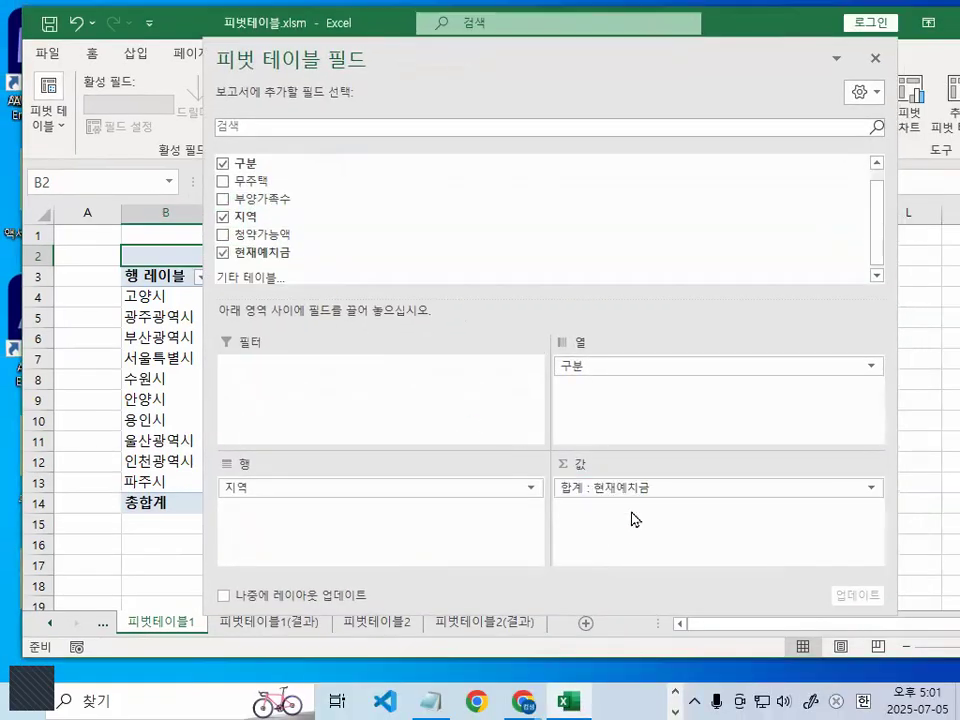
left_click_drag(491, 67, 617, 381)
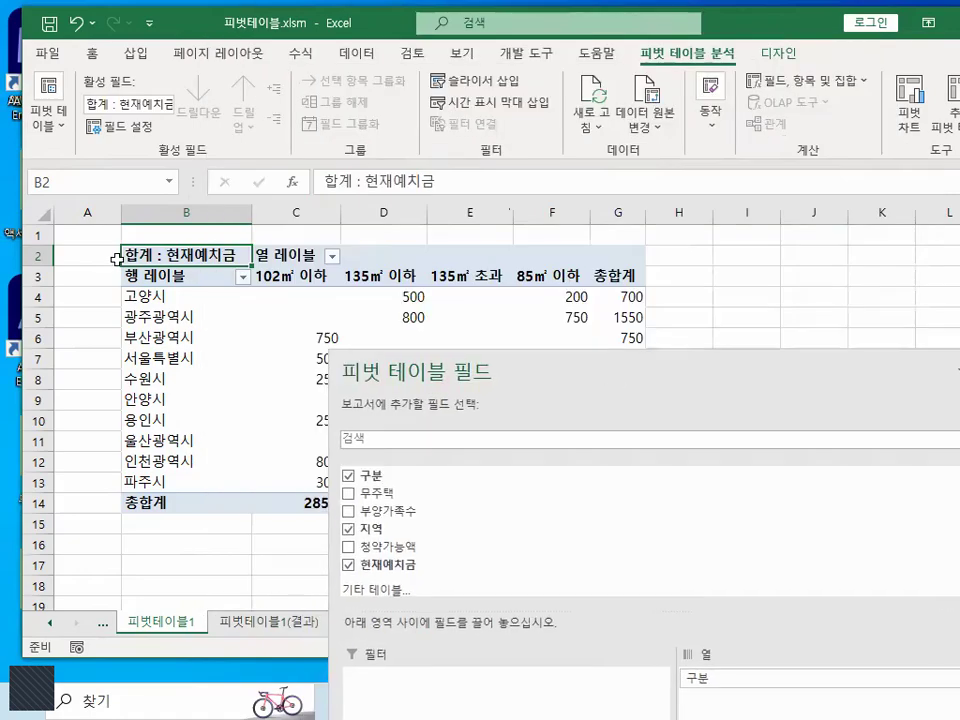
key("ctrl+1")
mouse_move(389, 250)
left_mouse_down()
mouse_move(360, 260)
mouse_move(108, 214)
mouse_move(350, 228)
left_mouse_up()
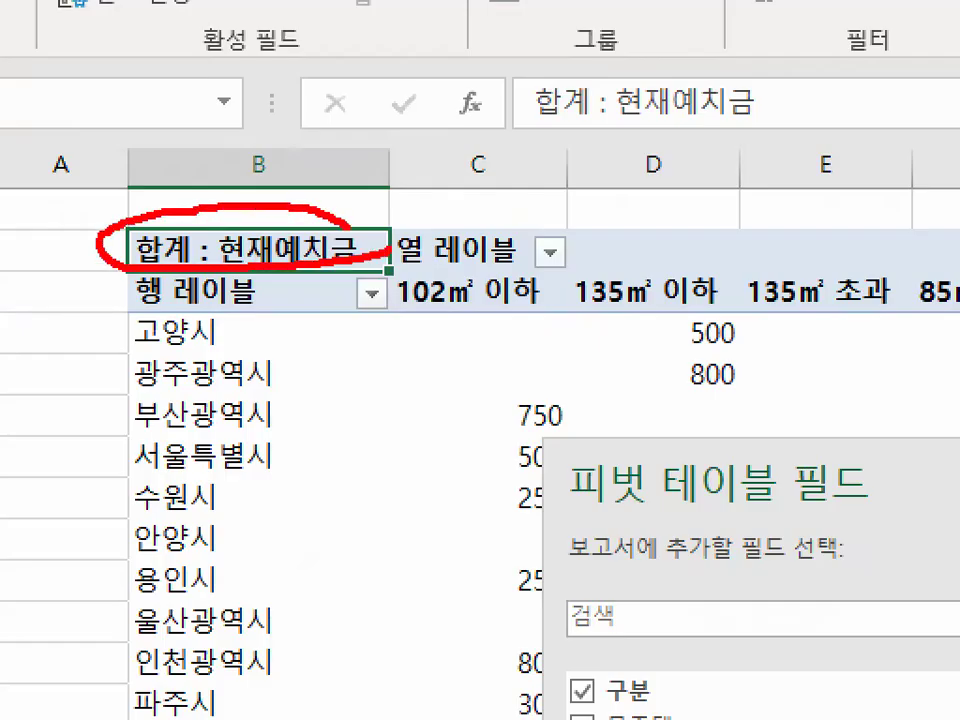
key("Escape")
key("ctrl+1")
left_click(462, 322)
left_click_drag(453, 320, 551, 320)
left_click_drag(389, 252, 429, 252)
mouse_move(480, 264)
left_mouse_down()
mouse_move(546, 265)
mouse_move(491, 190)
mouse_move(521, 304)
left_mouse_up()
key("Escape")
key("ctrl+1")
mouse_move(300, 252)
left_mouse_down()
mouse_move(28, 250)
mouse_move(290, 262)
left_mouse_up()
key("Escape")
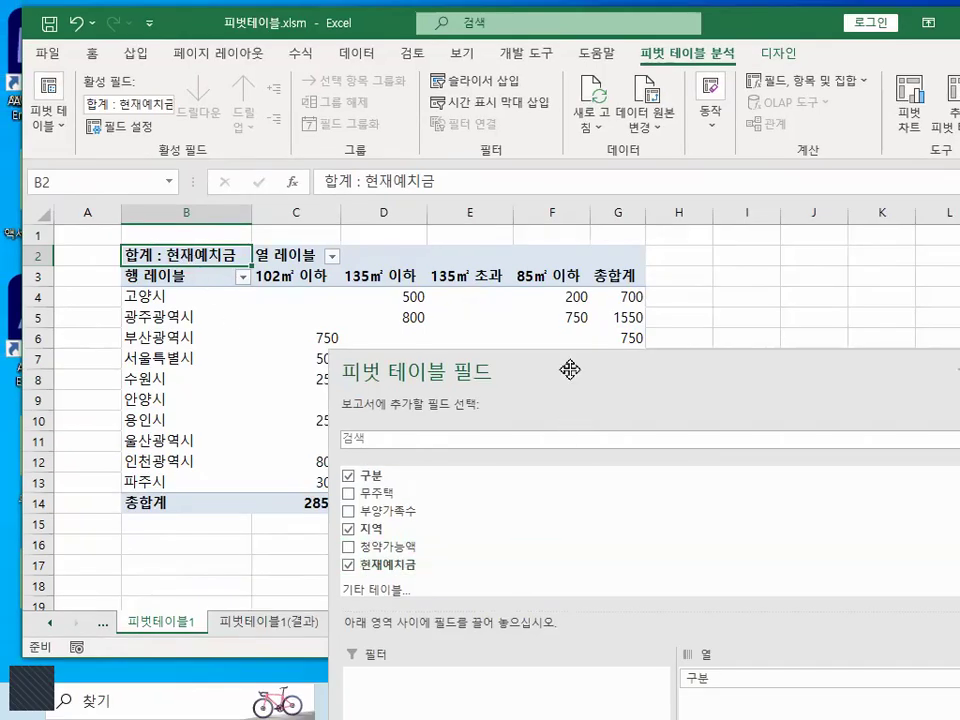
- Bring the field list's areas into view and open the value field settings for 합계 : 현재예치금
left_click_drag(568, 369, 418, 86)
key("ctrl+1")
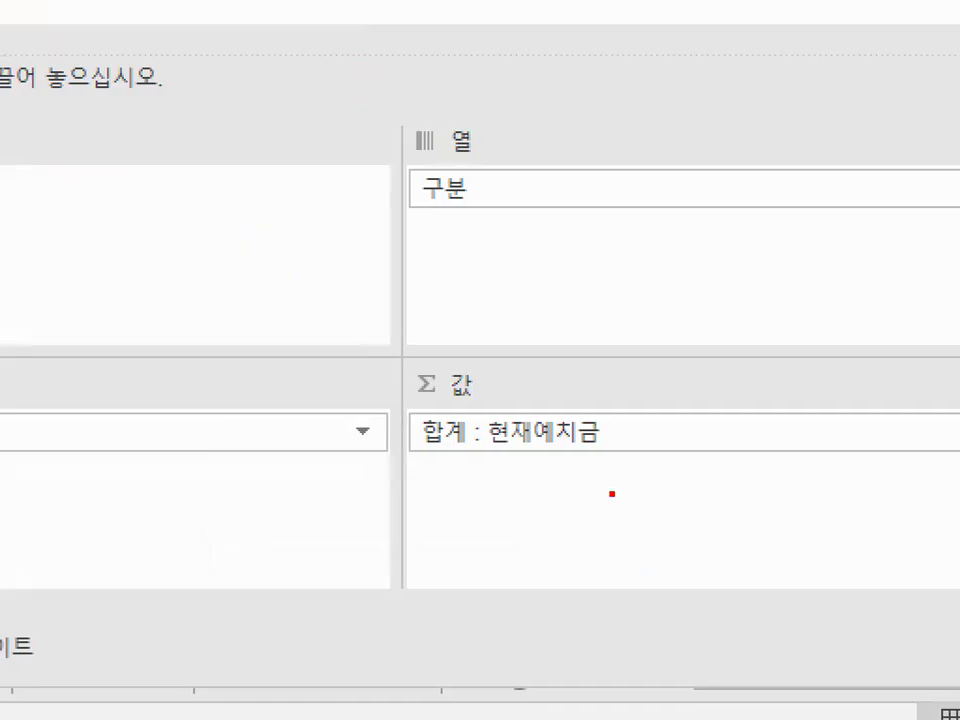
mouse_move(622, 446)
left_mouse_down()
mouse_move(456, 467)
mouse_move(454, 364)
mouse_move(625, 420)
mouse_move(632, 458)
left_mouse_up()
left_click_drag(545, 439, 659, 236)
key("Escape")
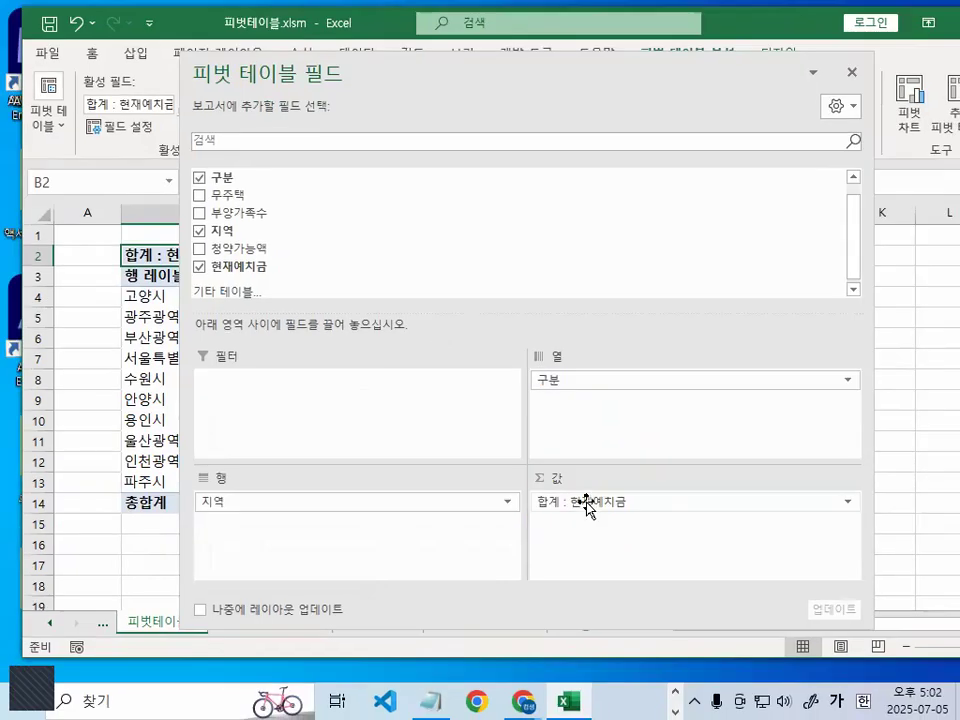
left_click(588, 507)
key("ctrl+1")
mouse_move(735, 455)
left_mouse_down()
mouse_move(542, 482)
mouse_move(500, 428)
mouse_move(710, 434)
left_mouse_up()
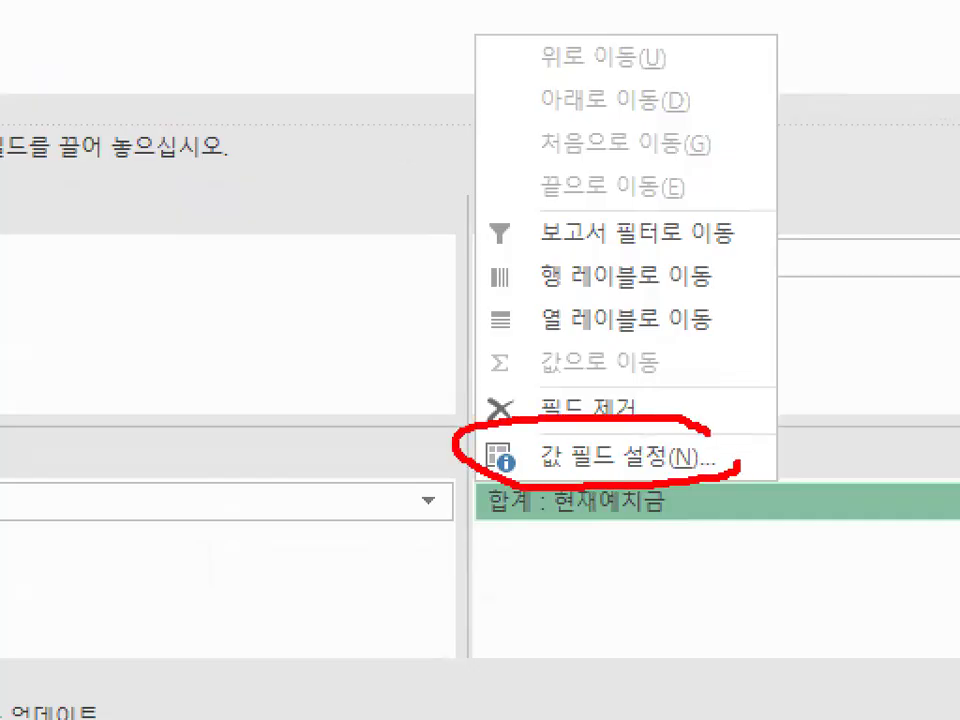
key("Escape")
left_click(619, 494)
left_click(639, 468)
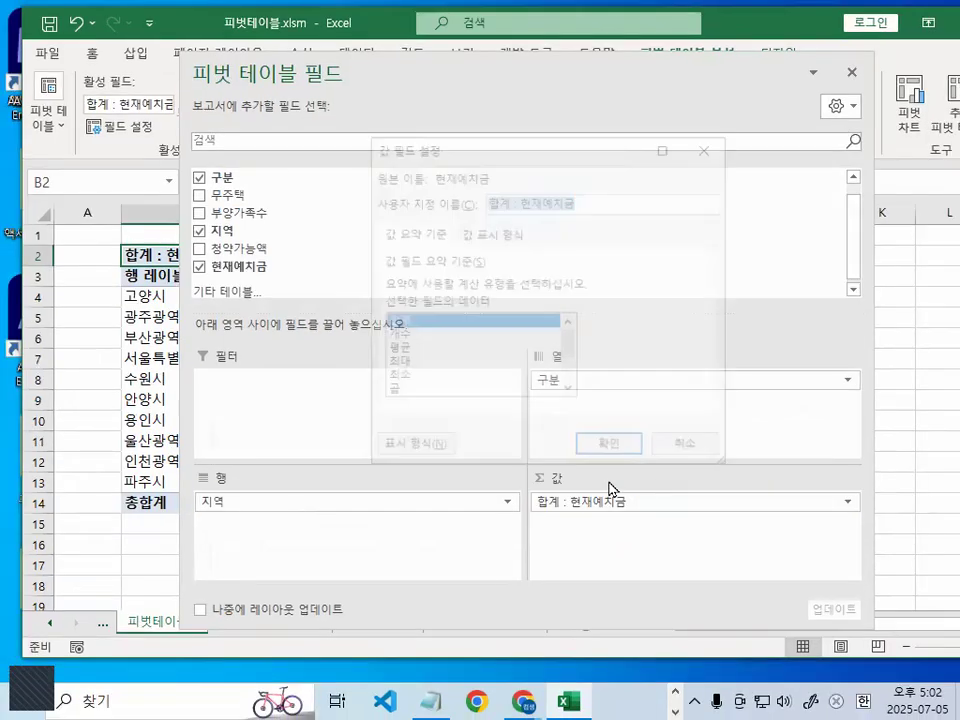
- Review the summary functions available for 현재예치금 and close the value field settings without making changes
key("ctrl+1")
mouse_move(425, 342)
left_mouse_down()
mouse_move(391, 364)
mouse_move(411, 319)
left_mouse_up()
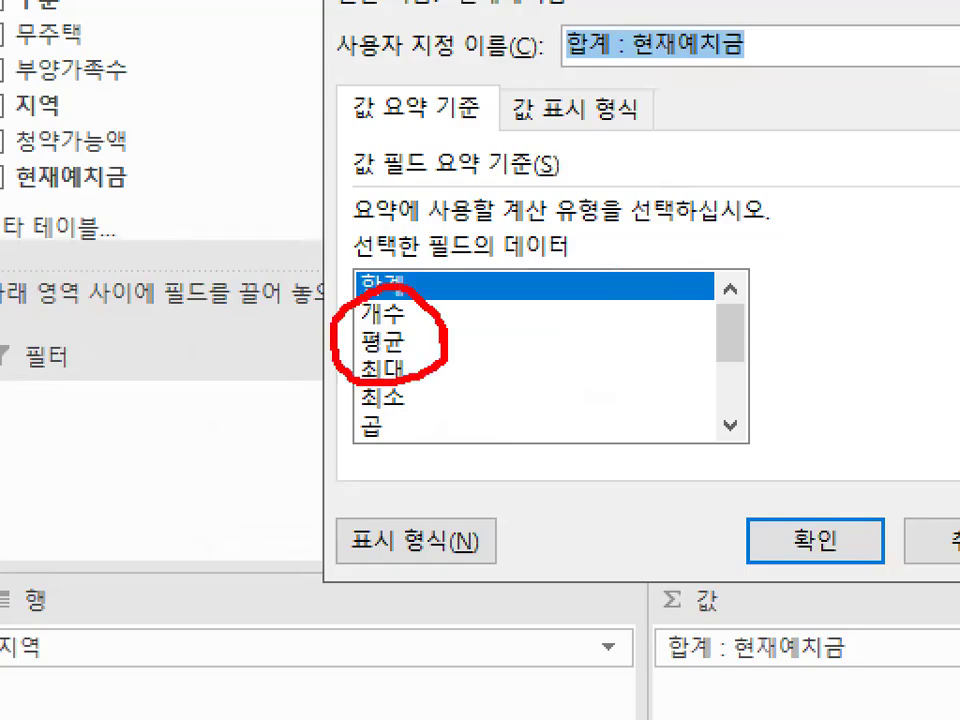
left_click_drag(453, 287, 323, 428)
left_click_drag(390, 306, 463, 432)
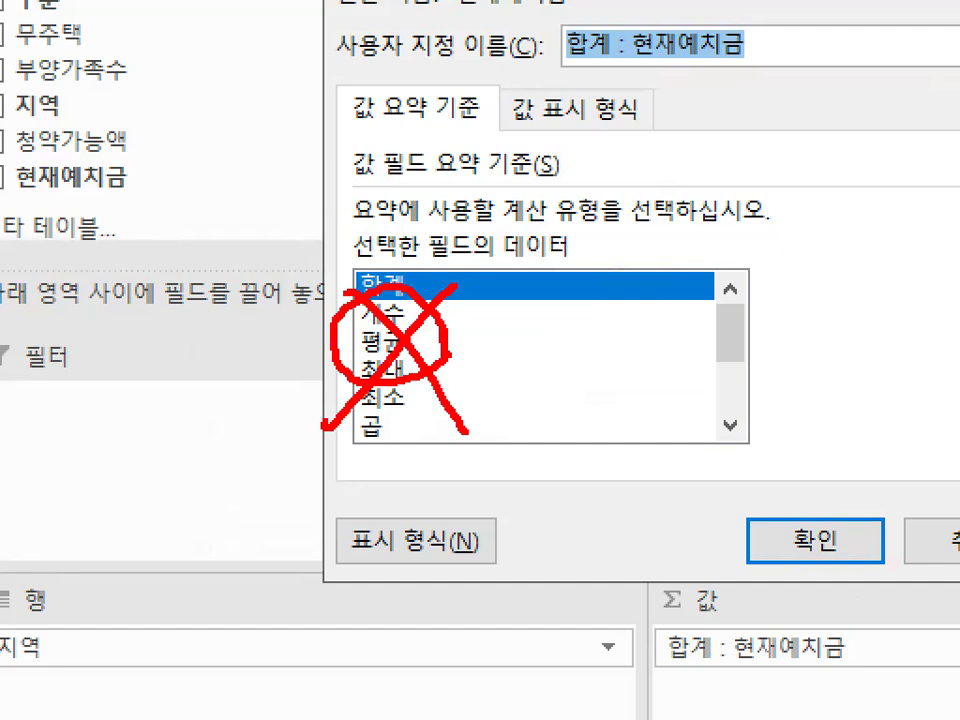
key("Escape")
left_click(935, 540)
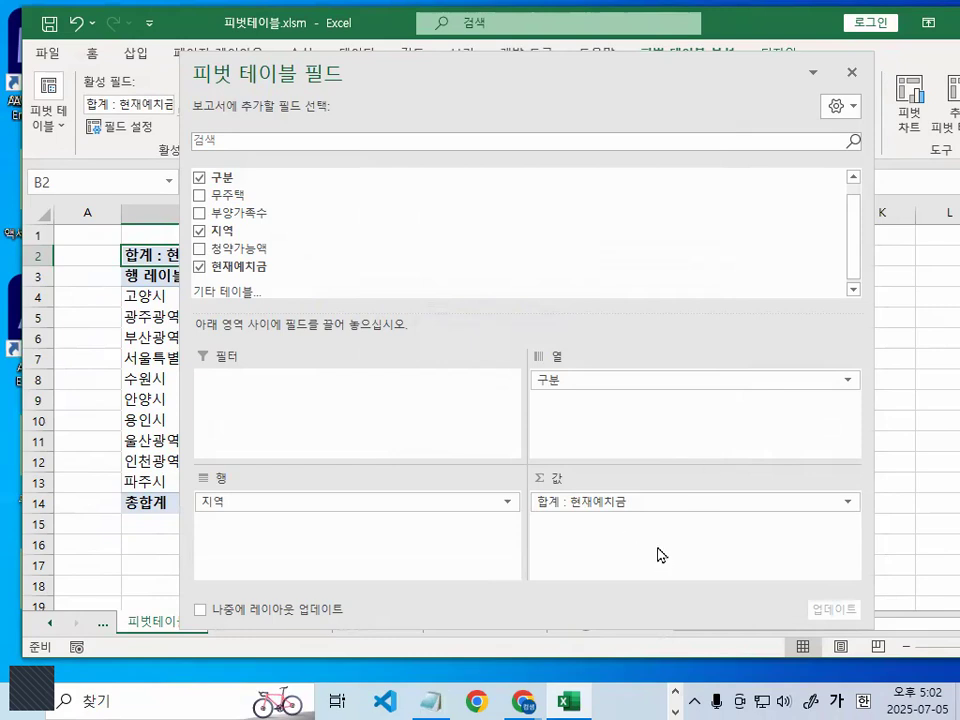
- Close the pivot table field list and set the report layout to outline form (개요 형식으로 표시)
left_click(851, 80)
left_click(230, 357)
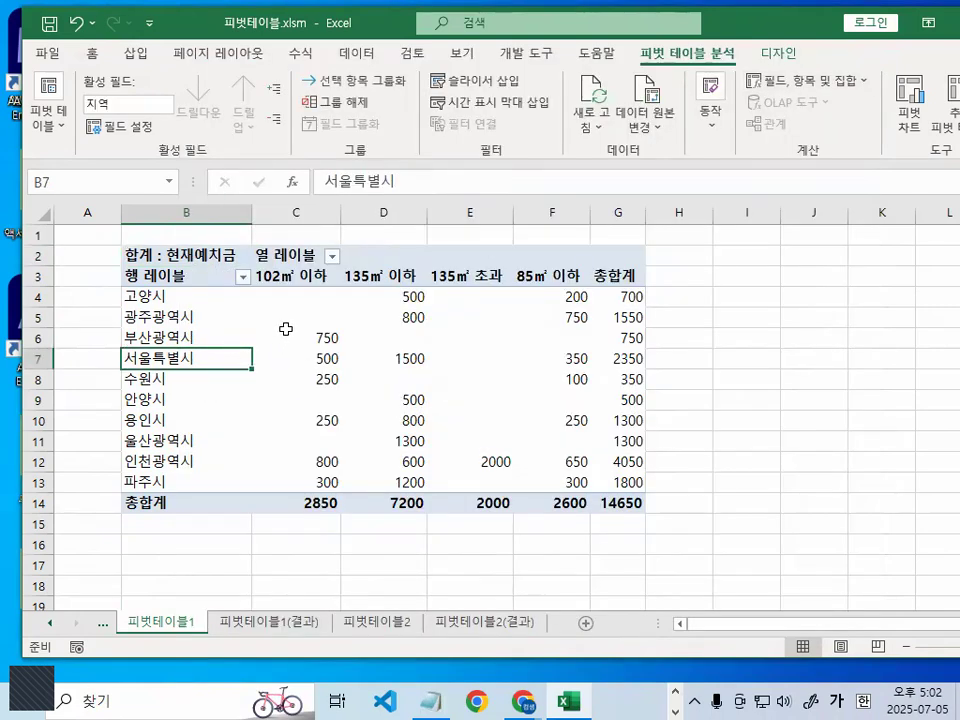
mouse_move(285, 323)
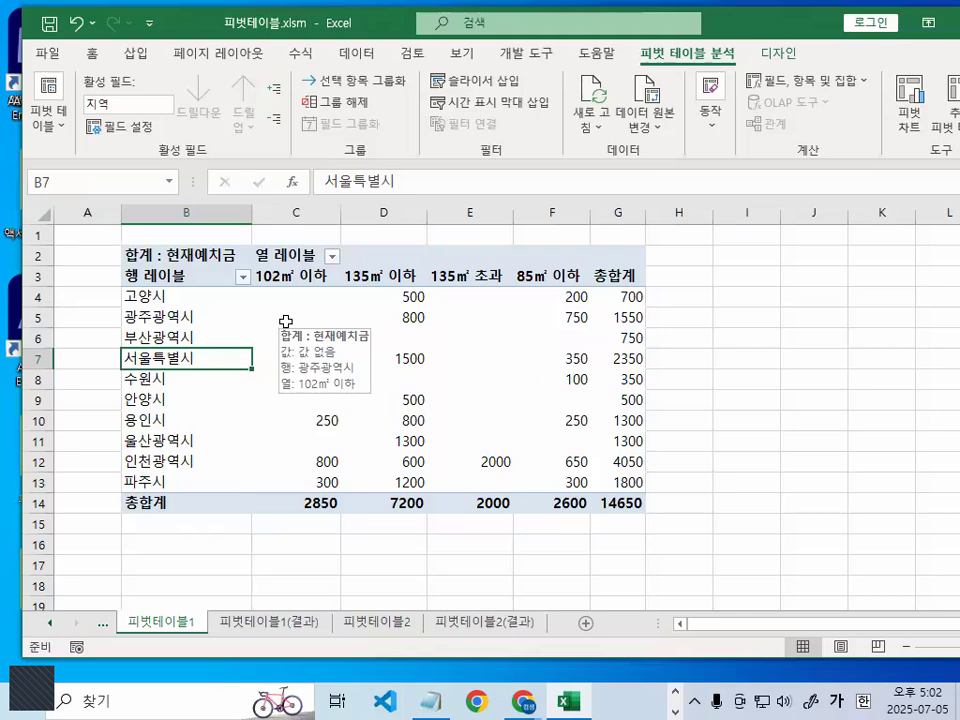
left_click(276, 300)
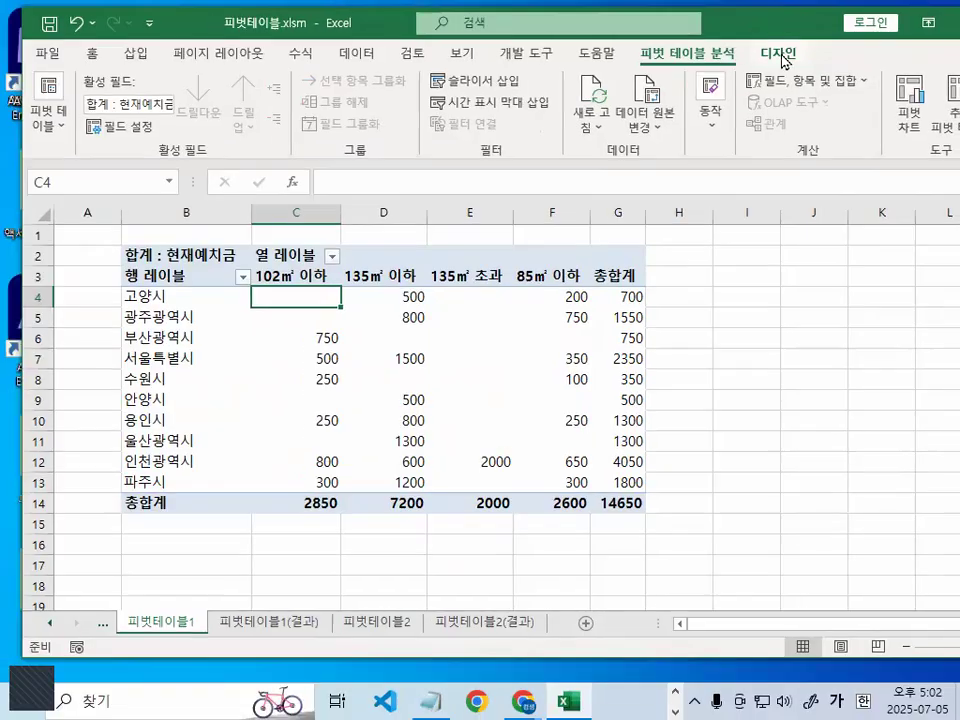
left_click(777, 91)
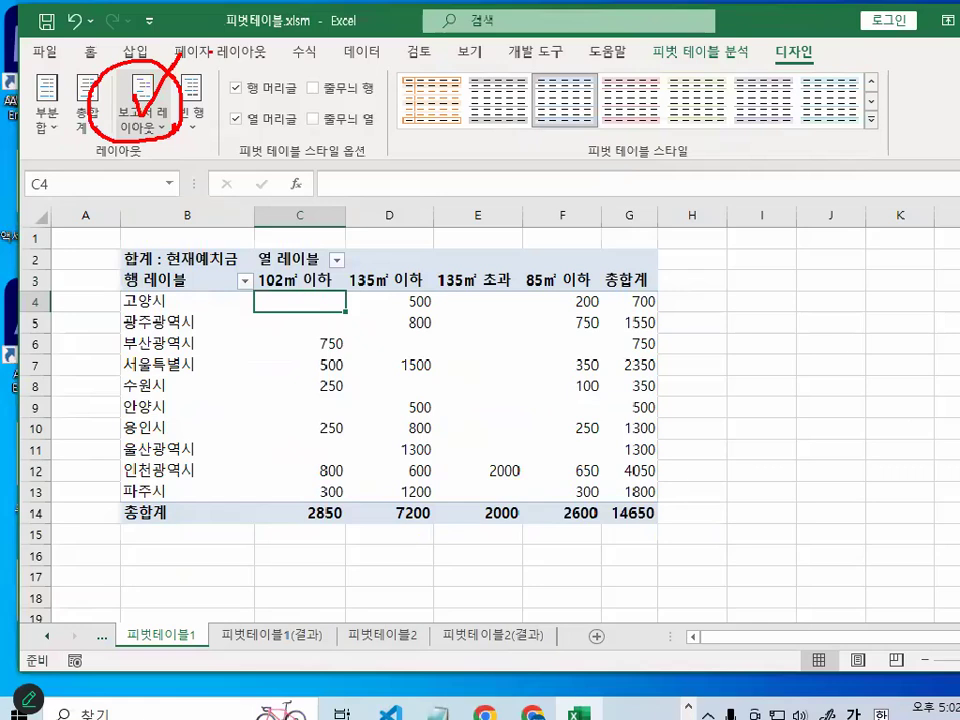
left_click(141, 120)
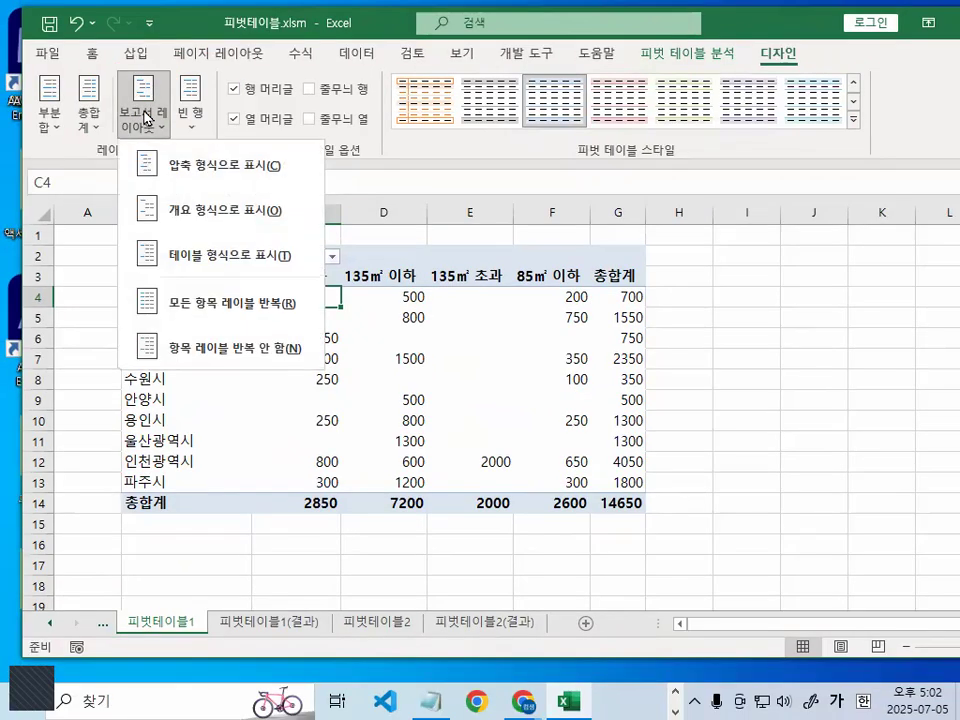
left_click(202, 210)
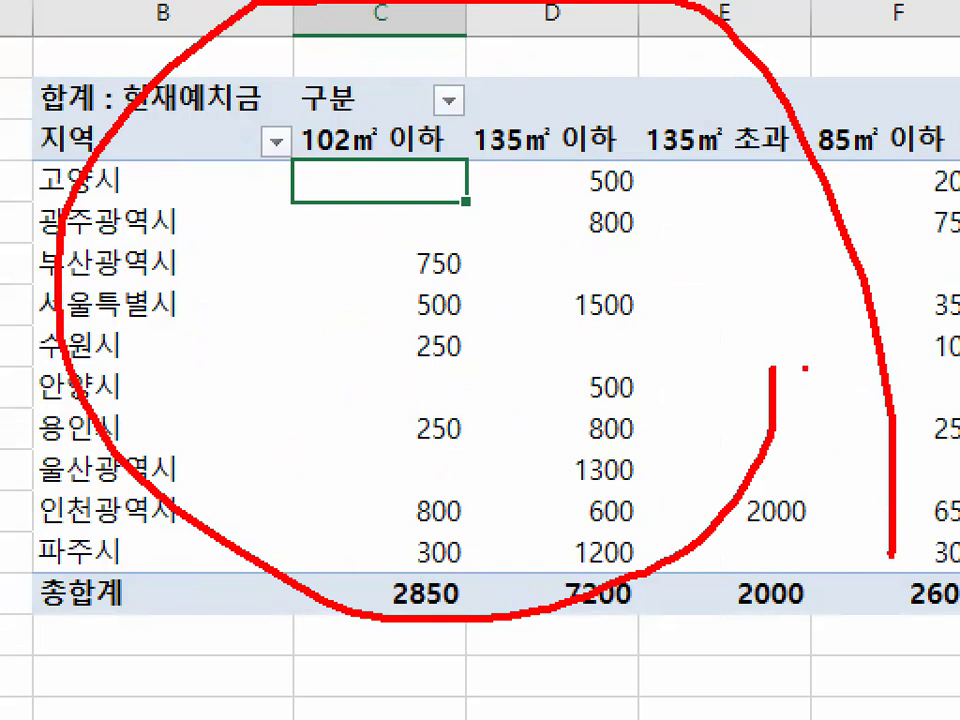
key("Escape")
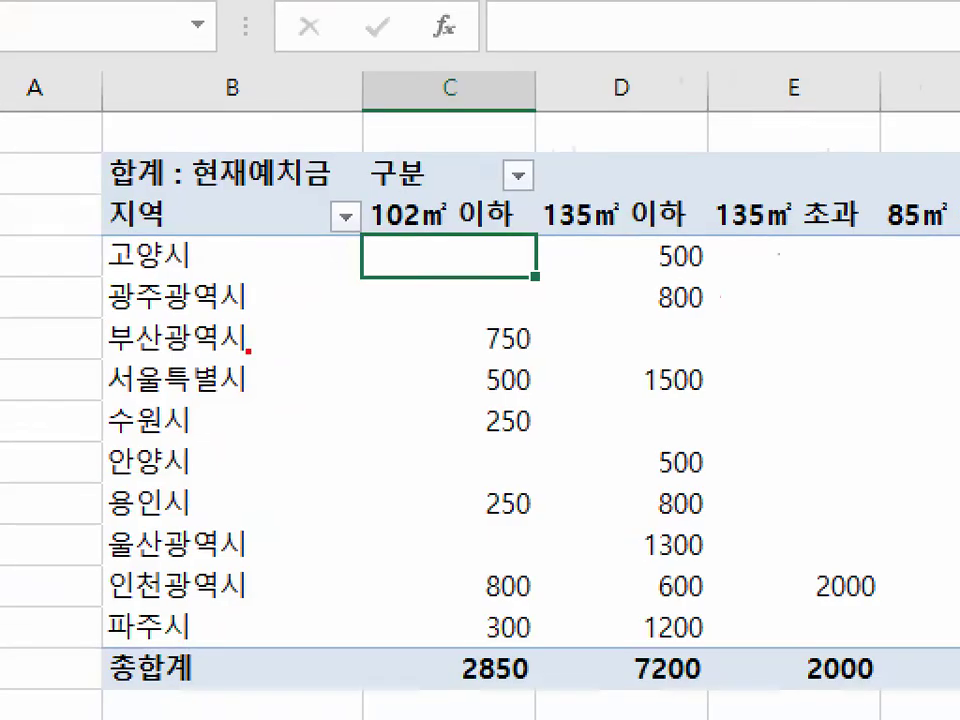
- Group the 지역 row items 고양시, 수원시, 안양시, 용인시 and 파주시 together
mouse_move(213, 393)
left_mouse_down()
mouse_move(132, 423)
mouse_move(147, 230)
mouse_move(232, 427)
left_mouse_up()
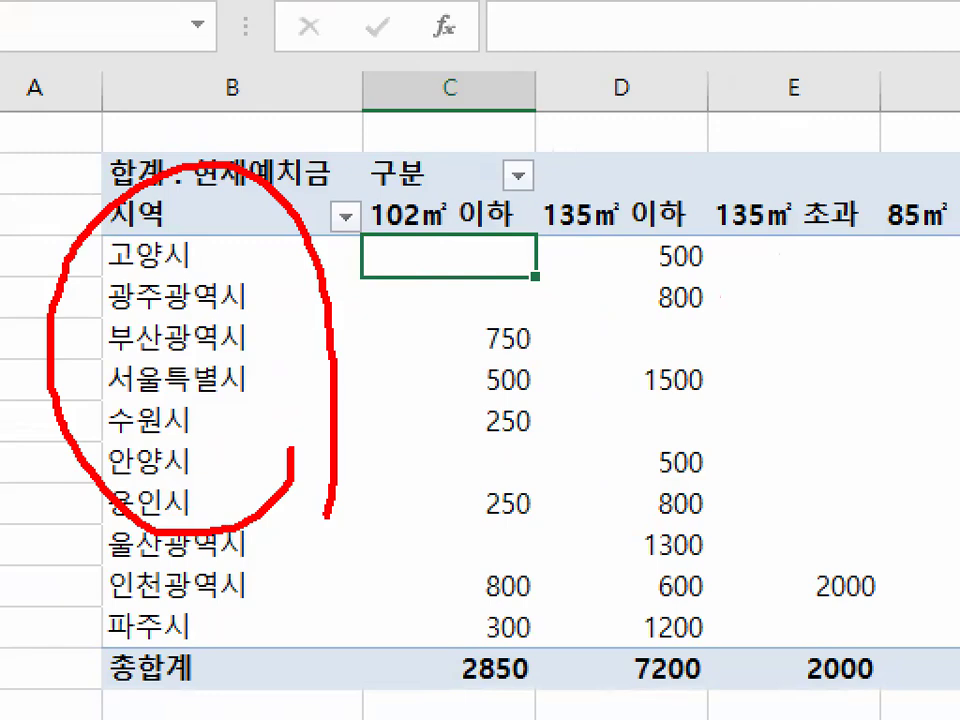
key("Escape")
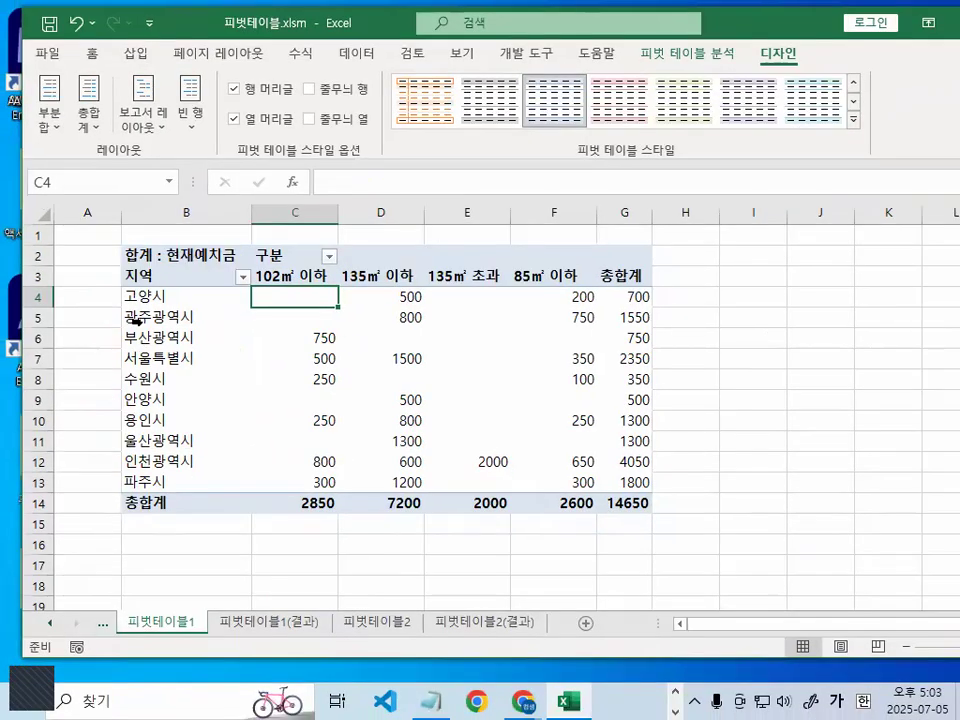
left_click(153, 300)
mouse_move(174, 294)
left_mouse_down()
mouse_move(137, 301)
mouse_move(161, 275)
left_mouse_up()
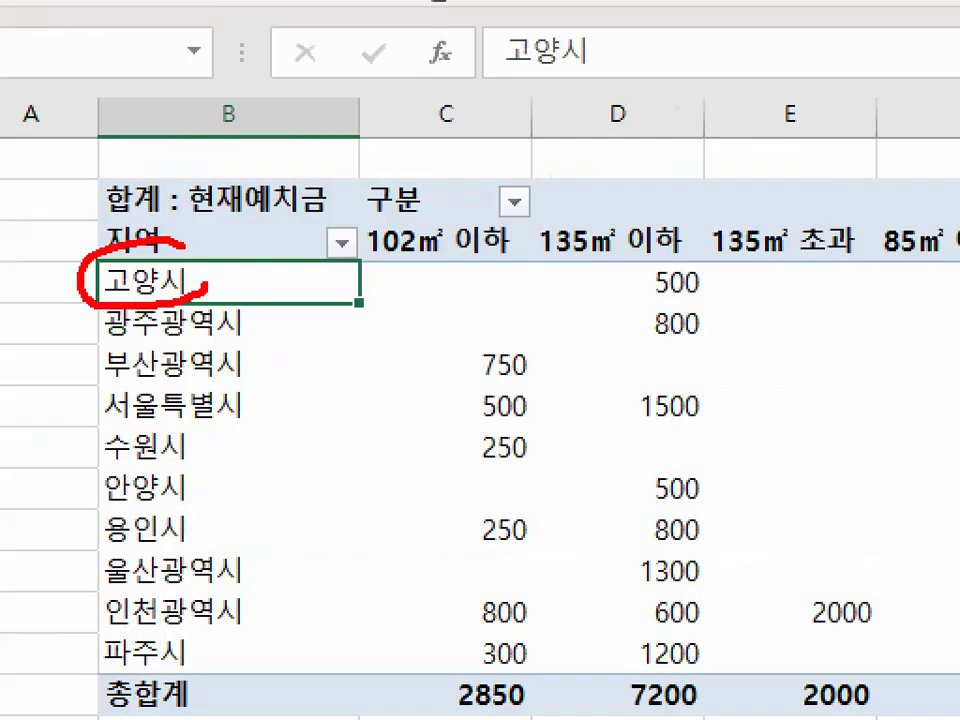
key("Escape")
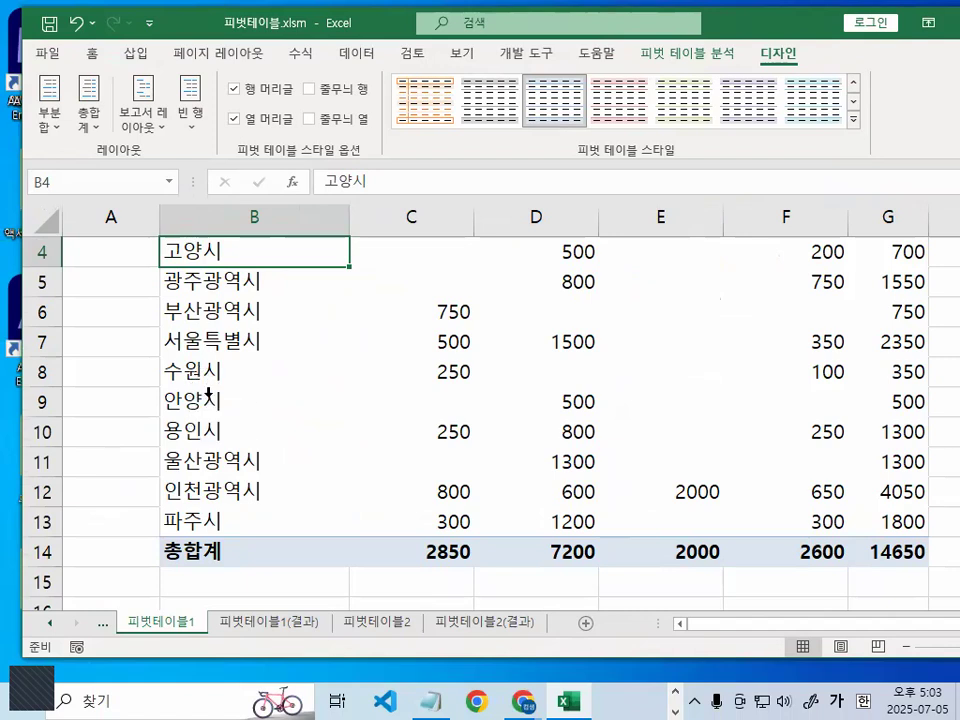
left_click_drag(203, 375, 289, 418, "ctrl")
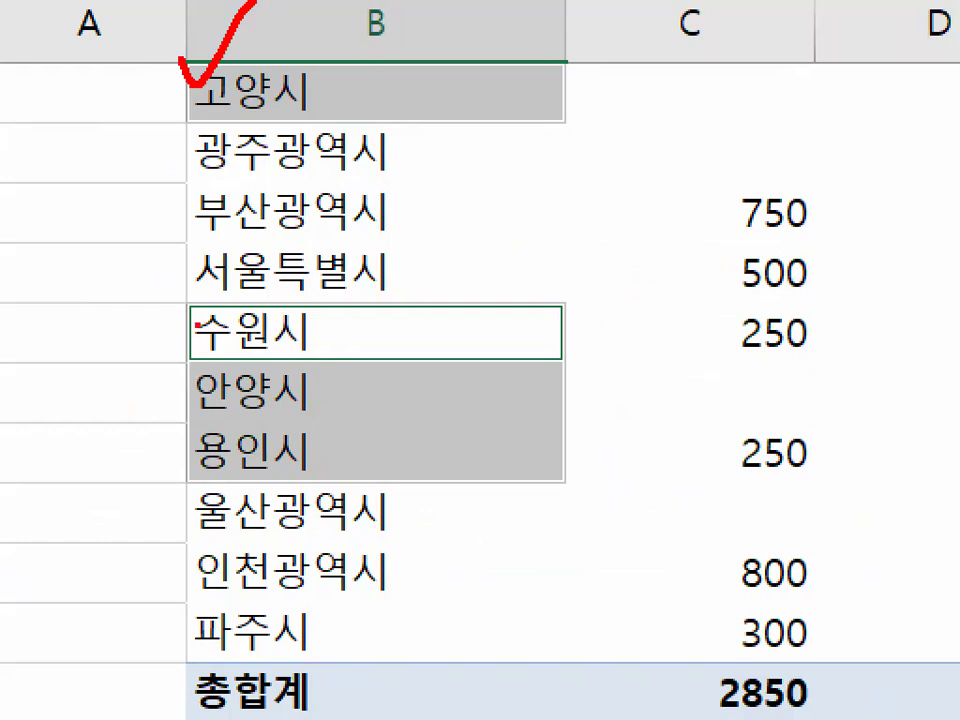
mouse_move(189, 302)
left_mouse_down()
mouse_move(166, 428)
mouse_move(187, 465)
left_mouse_up()
mouse_move(312, 612)
left_mouse_down()
mouse_move(308, 645)
mouse_move(184, 615)
mouse_move(318, 612)
mouse_move(182, 632)
mouse_move(337, 630)
mouse_move(212, 670)
left_mouse_up()
key("Escape")
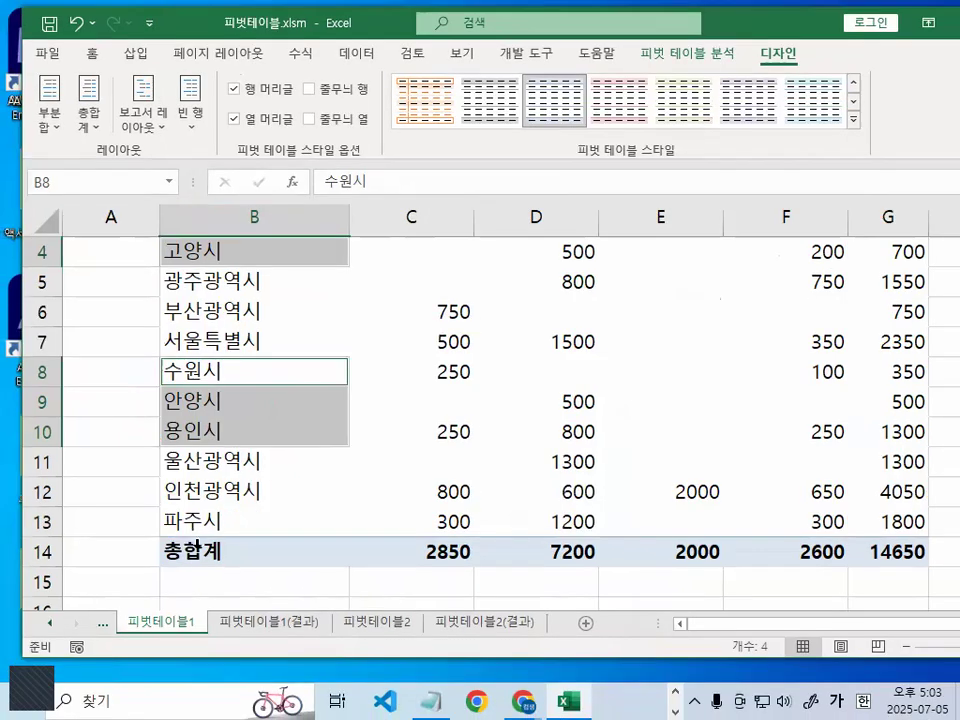
left_click(200, 522, "ctrl")
mouse_move(296, 261)
left_mouse_down()
mouse_move(219, 253)
mouse_move(266, 264)
left_mouse_up()
mouse_move(290, 420)
left_mouse_down()
mouse_move(167, 408)
mouse_move(265, 421)
left_mouse_up()
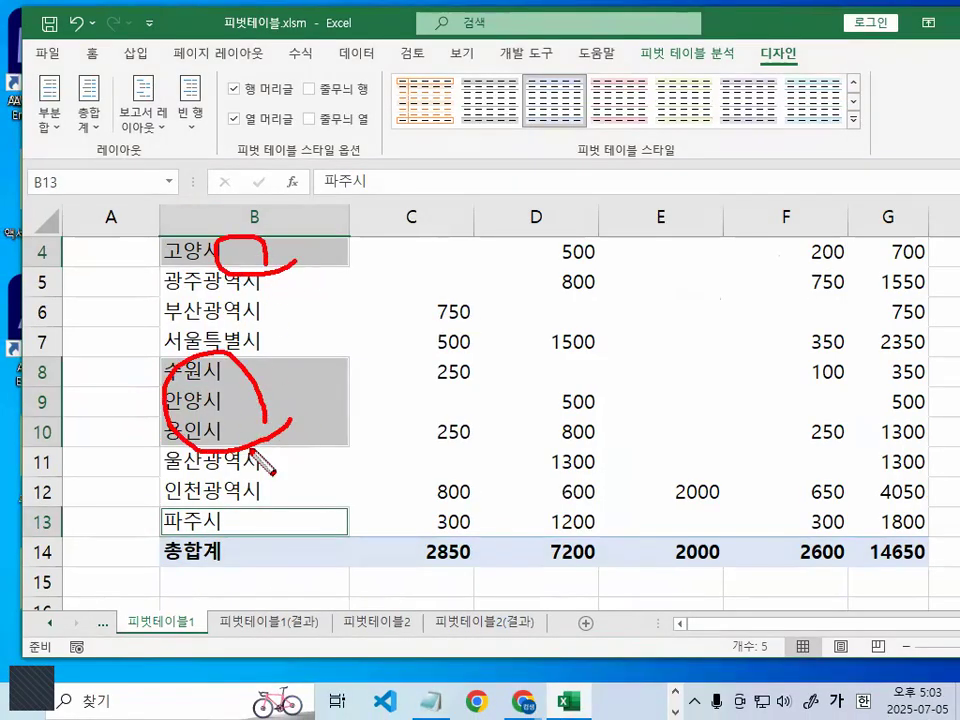
left_click_drag(200, 502, 253, 542)
mouse_move(254, 380)
left_mouse_down()
mouse_move(303, 377)
mouse_move(298, 384)
mouse_move(333, 332)
left_mouse_up()
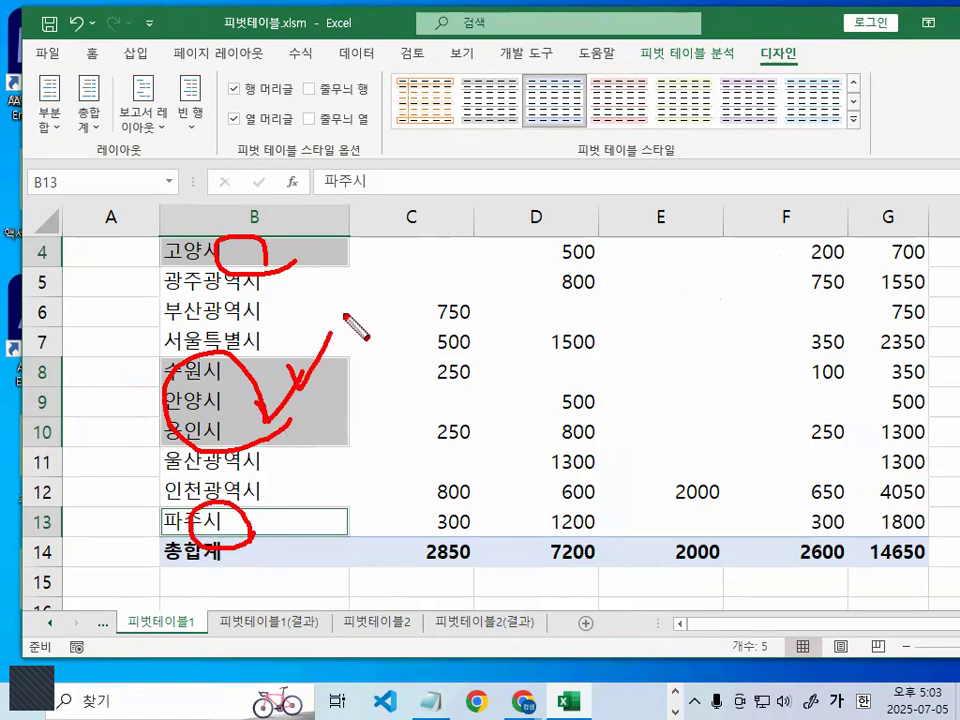
key("Escape")
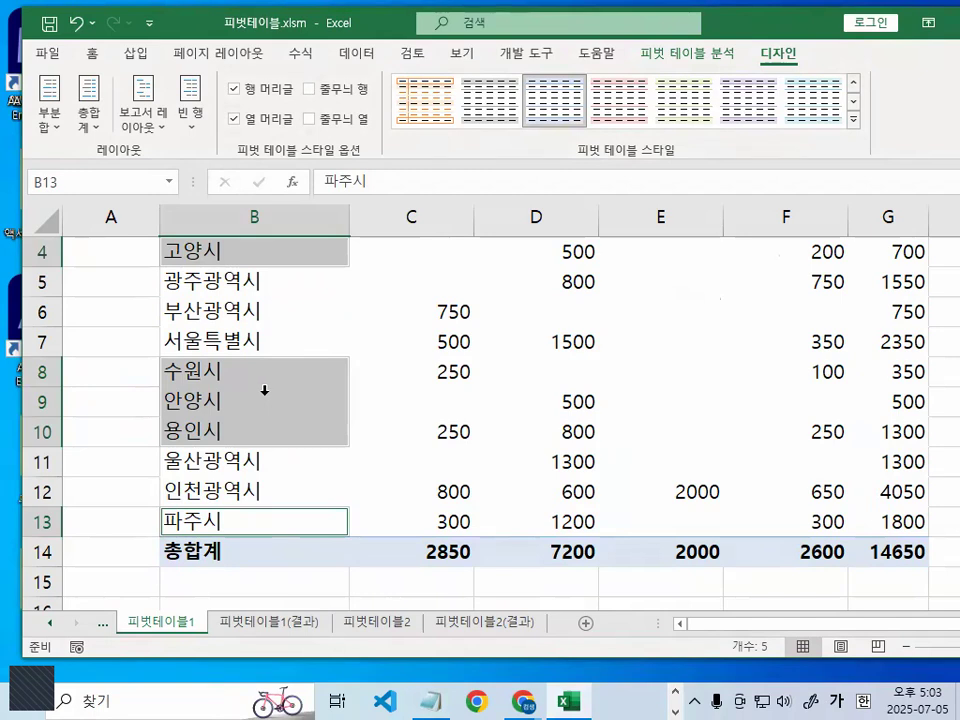
right_click(262, 386)
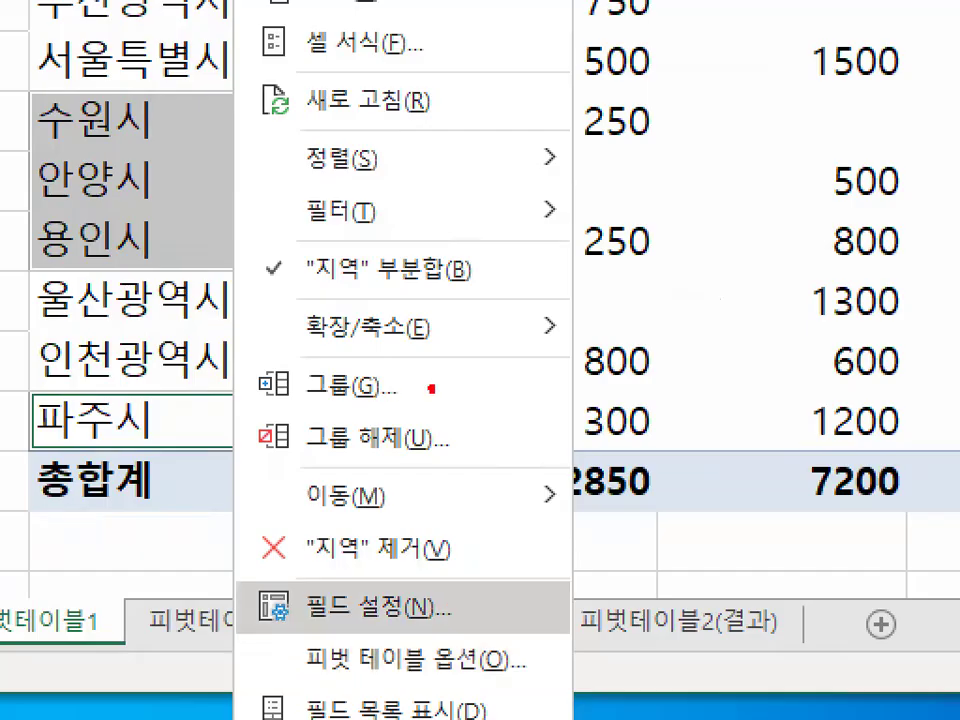
mouse_move(430, 389)
left_mouse_down()
mouse_move(244, 399)
mouse_move(437, 386)
mouse_move(402, 421)
left_mouse_up()
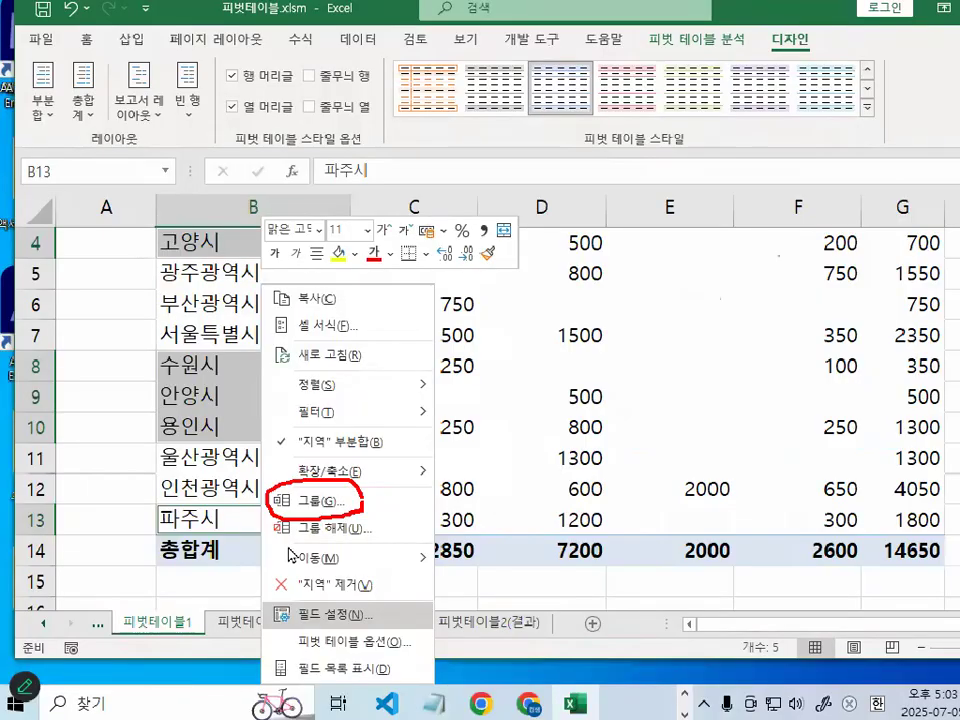
key("Escape")
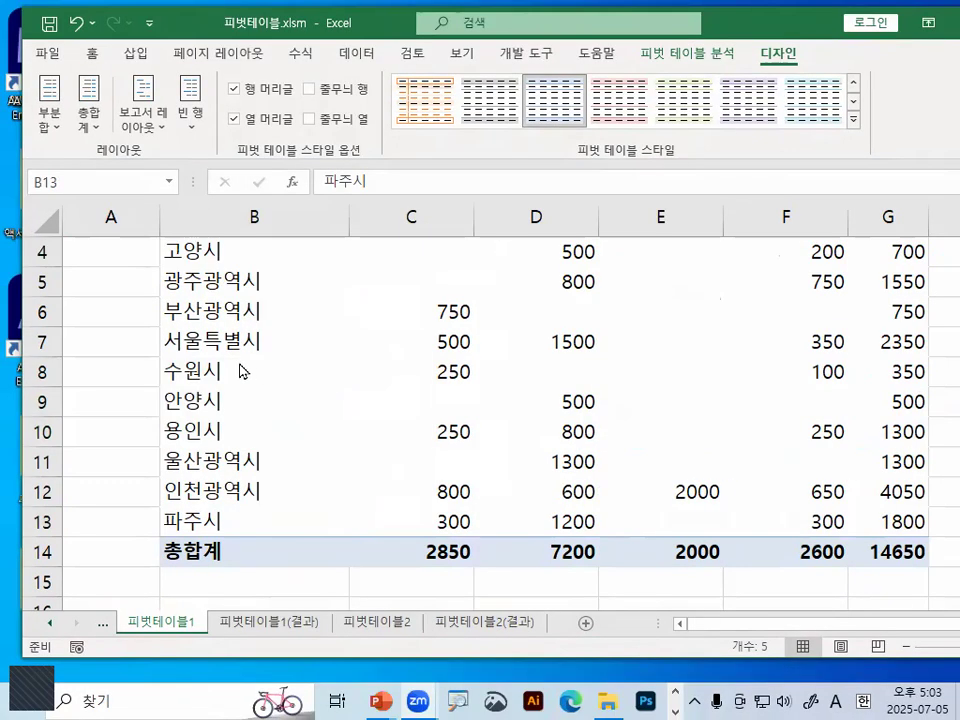
right_click(204, 410)
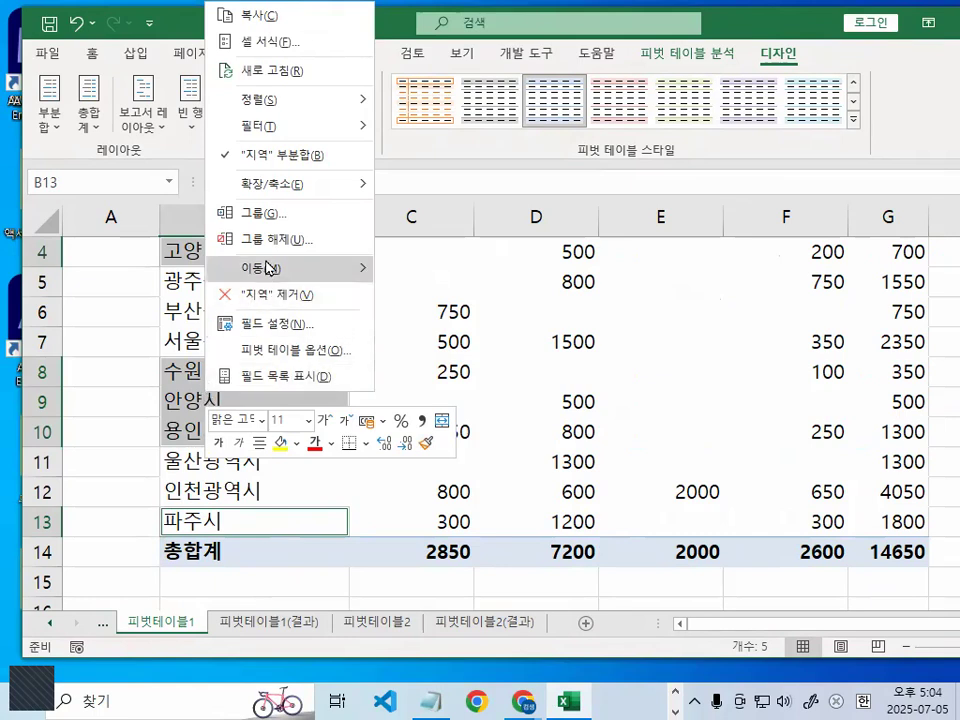
left_click(270, 213)
- Select the new group's label in cell B4 and examine the cities listed under it
left_click(224, 253)
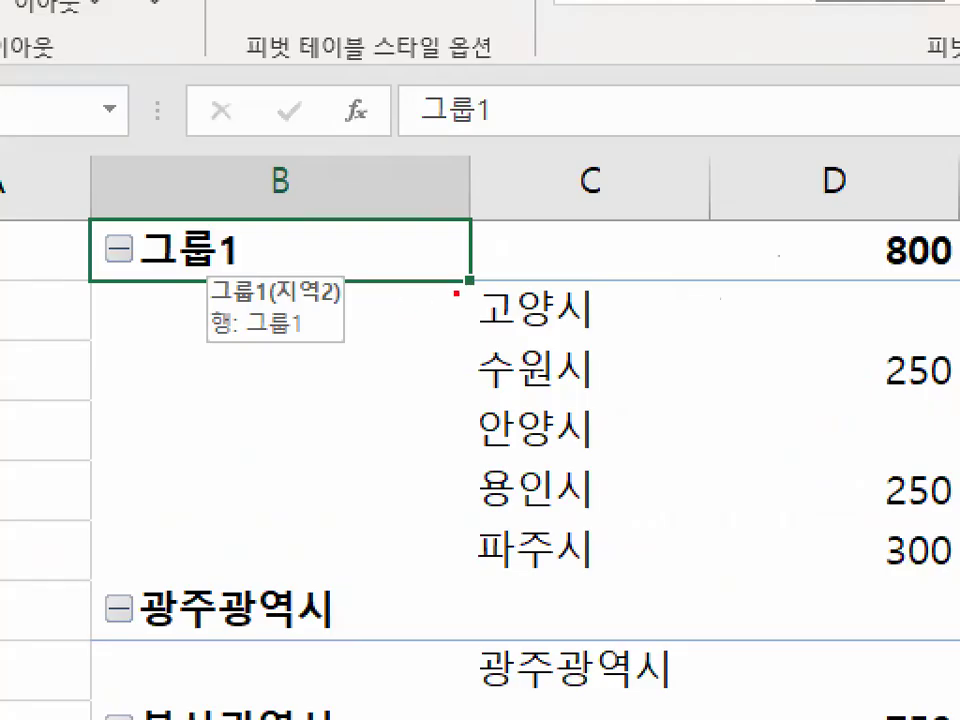
mouse_move(366, 266)
left_mouse_down()
mouse_move(357, 272)
mouse_move(342, 420)
left_mouse_up()
left_click_drag(455, 585, 472, 612)
mouse_move(265, 228)
left_mouse_down()
mouse_move(158, 290)
mouse_move(176, 187)
mouse_move(278, 238)
left_mouse_up()
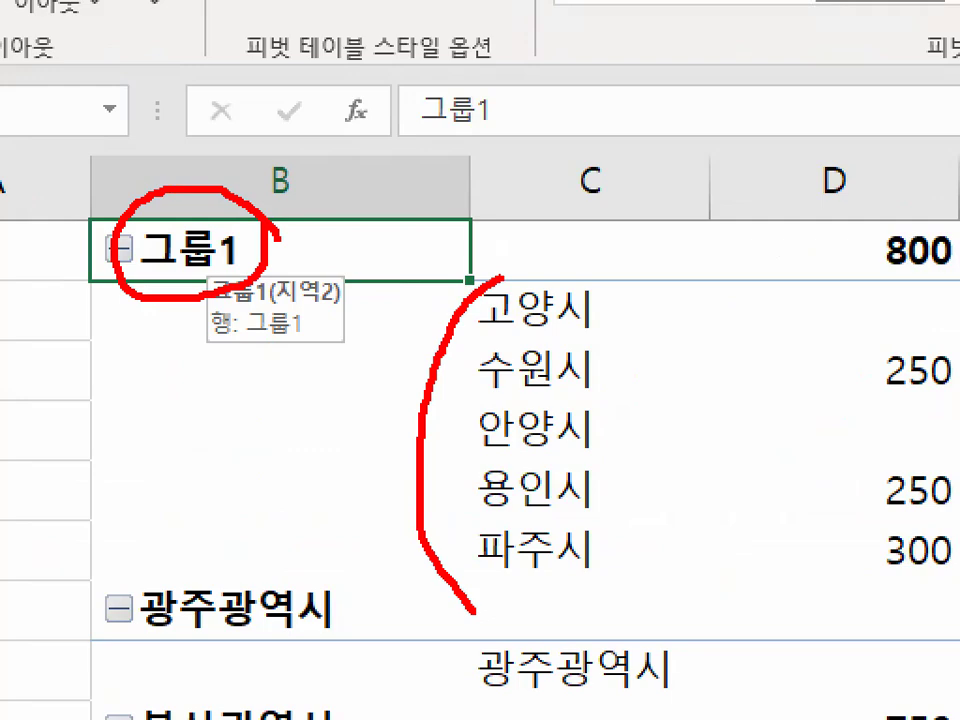
key("Escape")
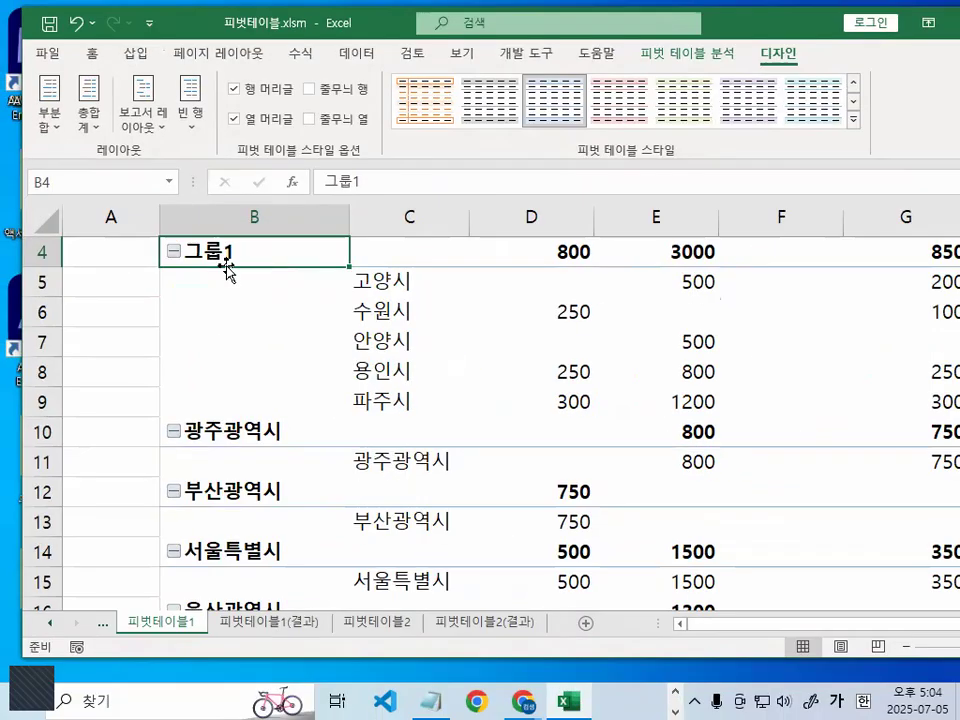
- Rename the group containing 고양시 through 파주시 in cell B4 as 기타시군
key("ctrl+1")
mouse_move(245, 254)
left_mouse_down()
mouse_move(180, 255)
mouse_move(247, 260)
left_mouse_up()
key("Escape")
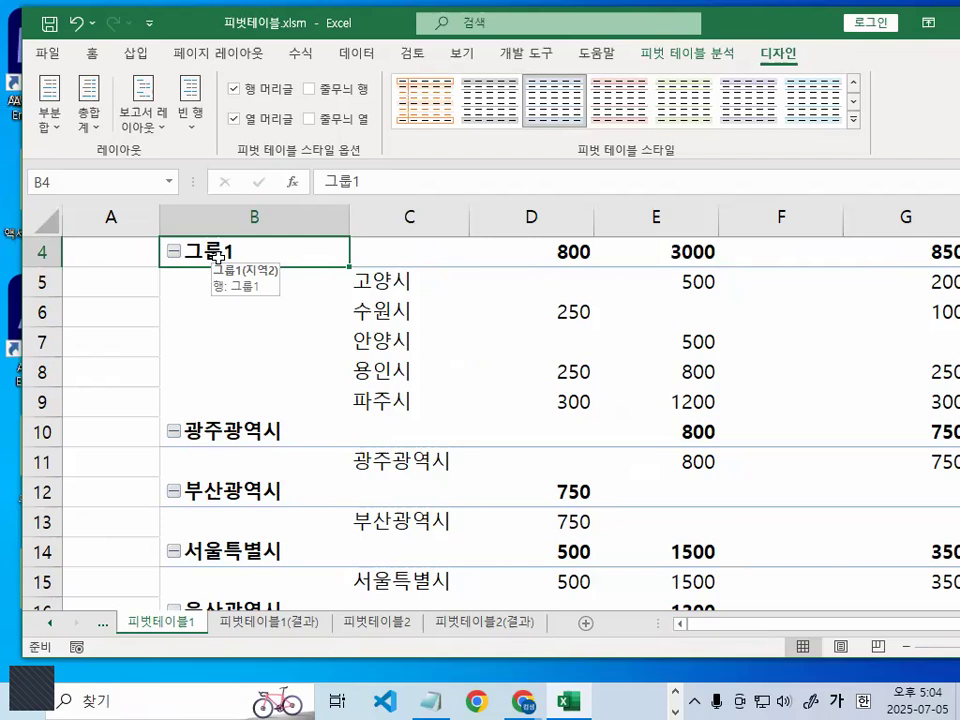
type("기타시구")
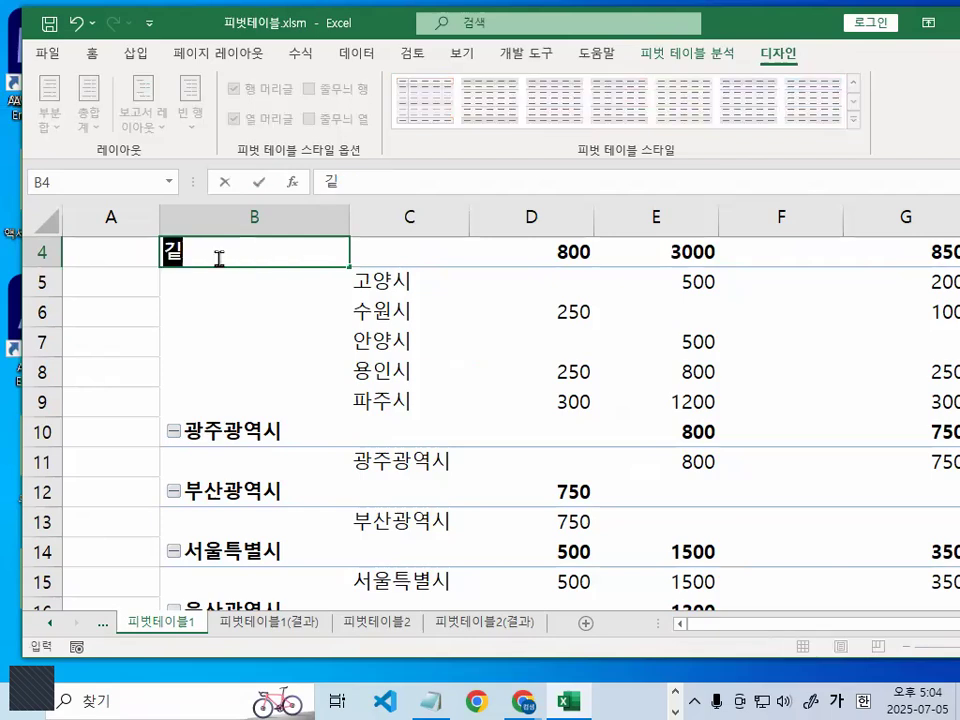
type("ㄴ")
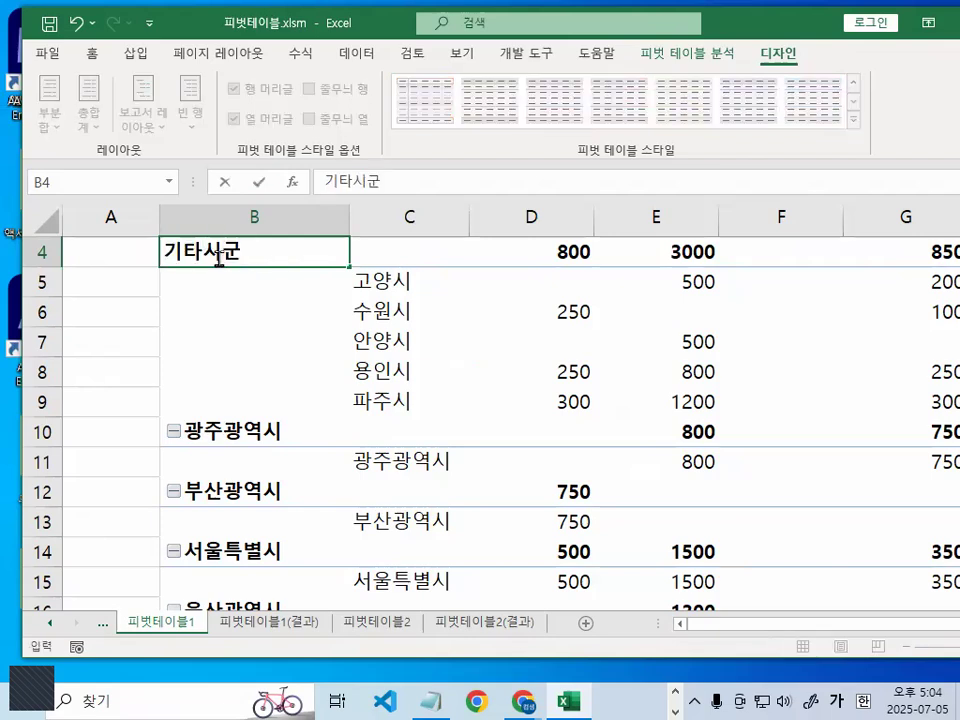
key("Return")
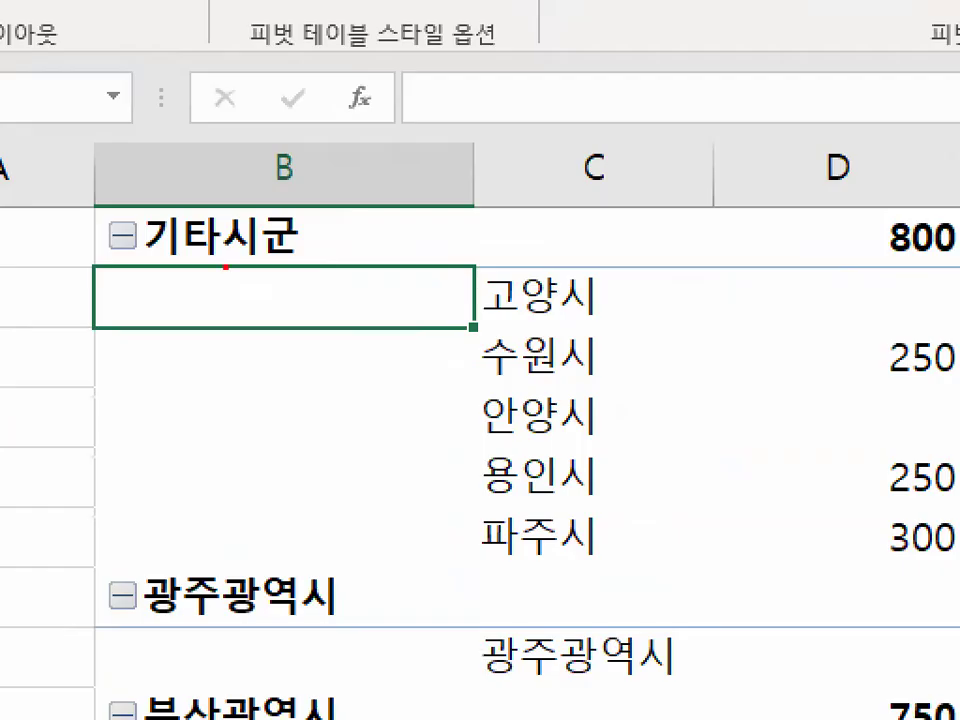
mouse_move(270, 265)
left_mouse_down()
mouse_move(182, 237)
mouse_move(270, 255)
left_mouse_up()
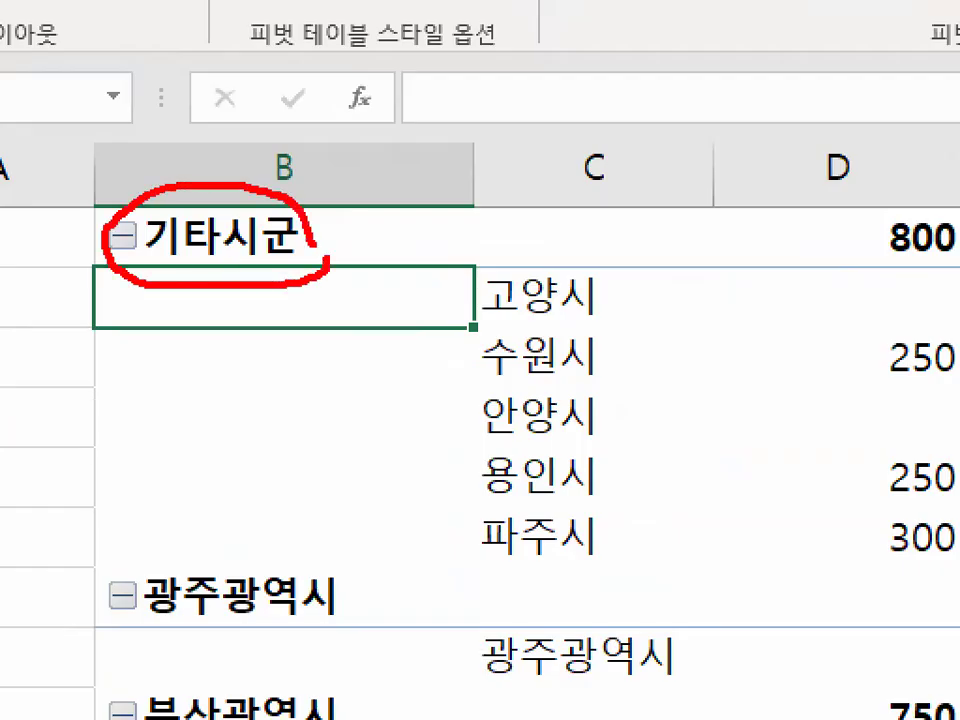
key("Escape")
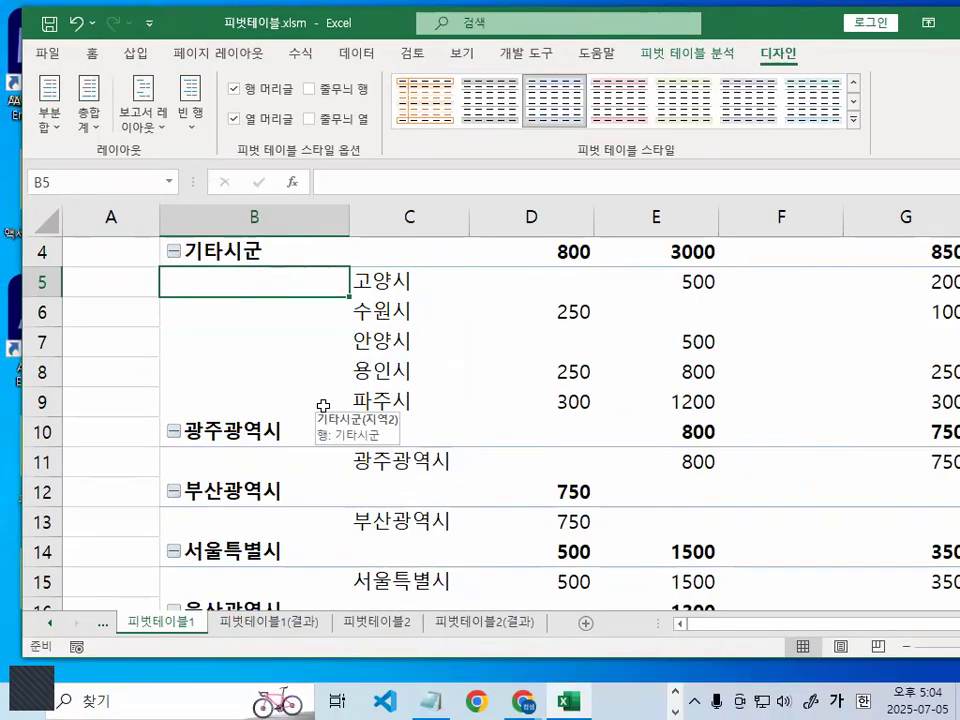
- Group the 지역 row items 광주광역시, 울산광역시 and 인천광역시 together
scroll(323, 406, "down", 1)
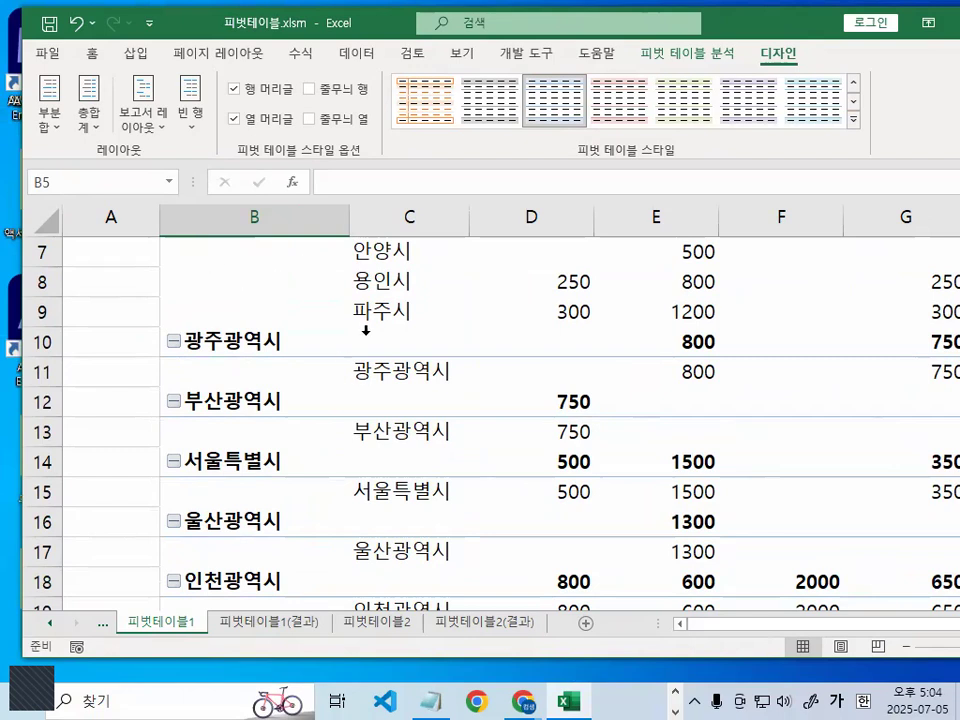
left_click(377, 373)
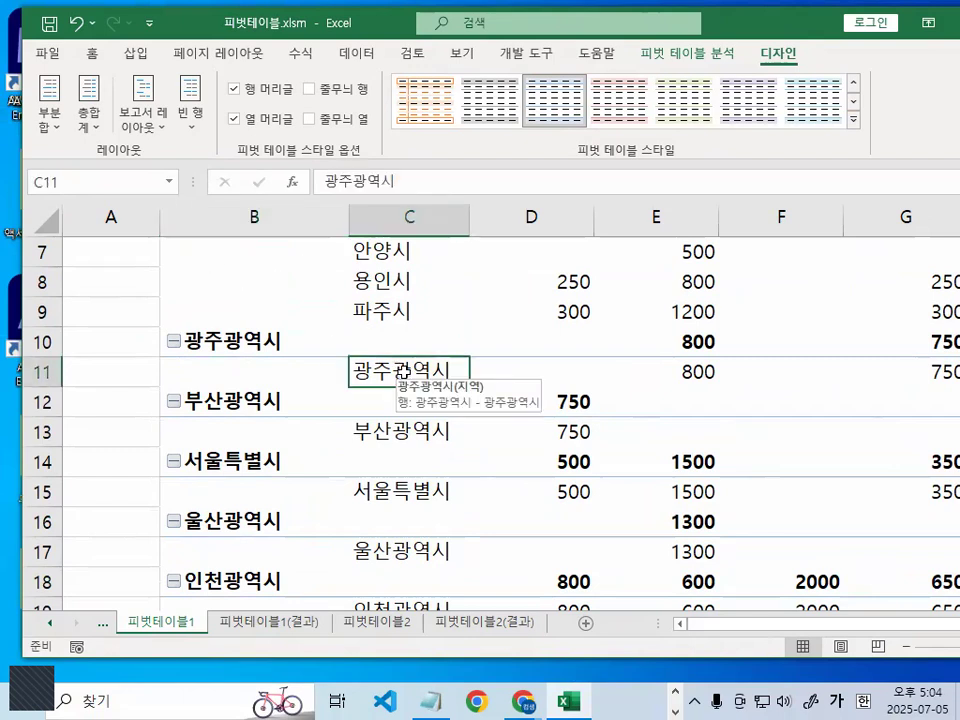
left_click(390, 552, "ctrl")
scroll(397, 549, "down", 2)
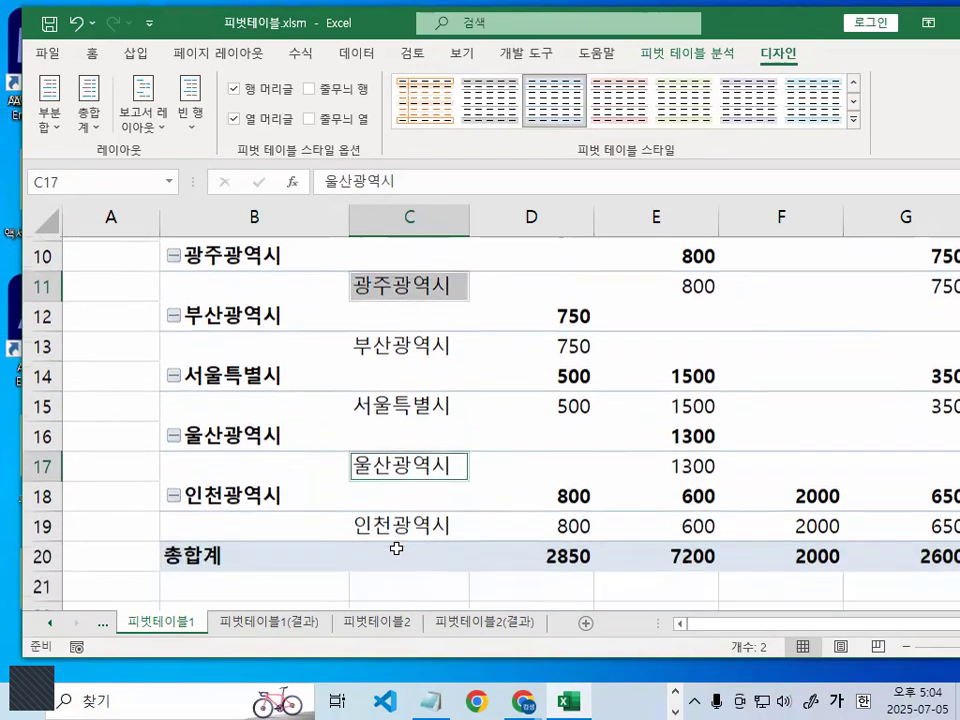
left_click(402, 440, "ctrl")
scroll(402, 440, "up", 2)
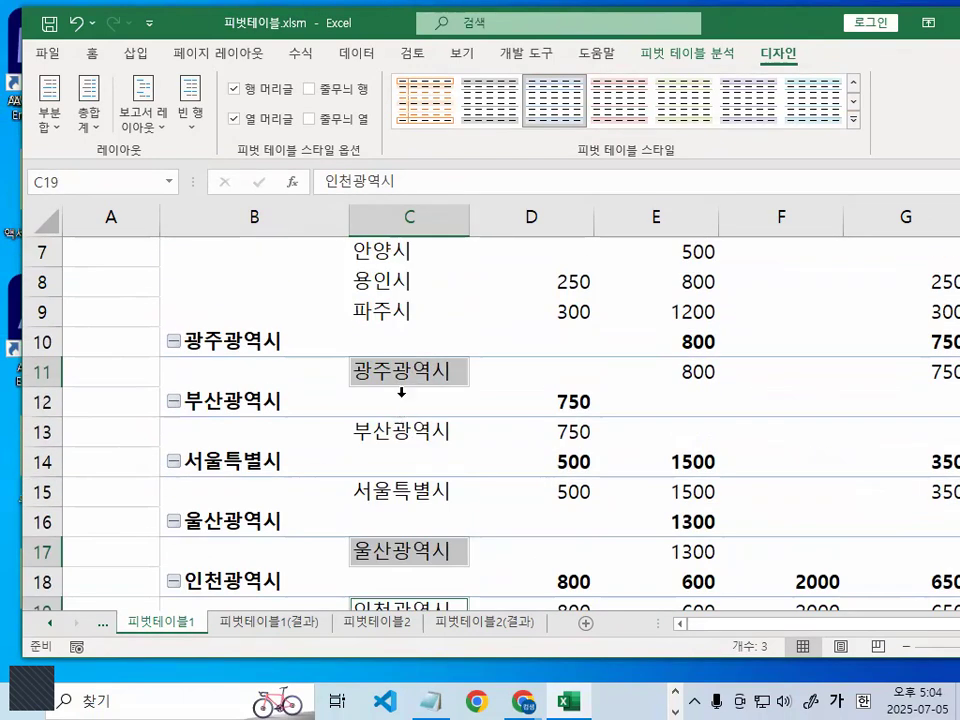
mouse_move(396, 344)
left_mouse_down()
mouse_move(402, 364)
mouse_move(440, 283)
left_mouse_up()
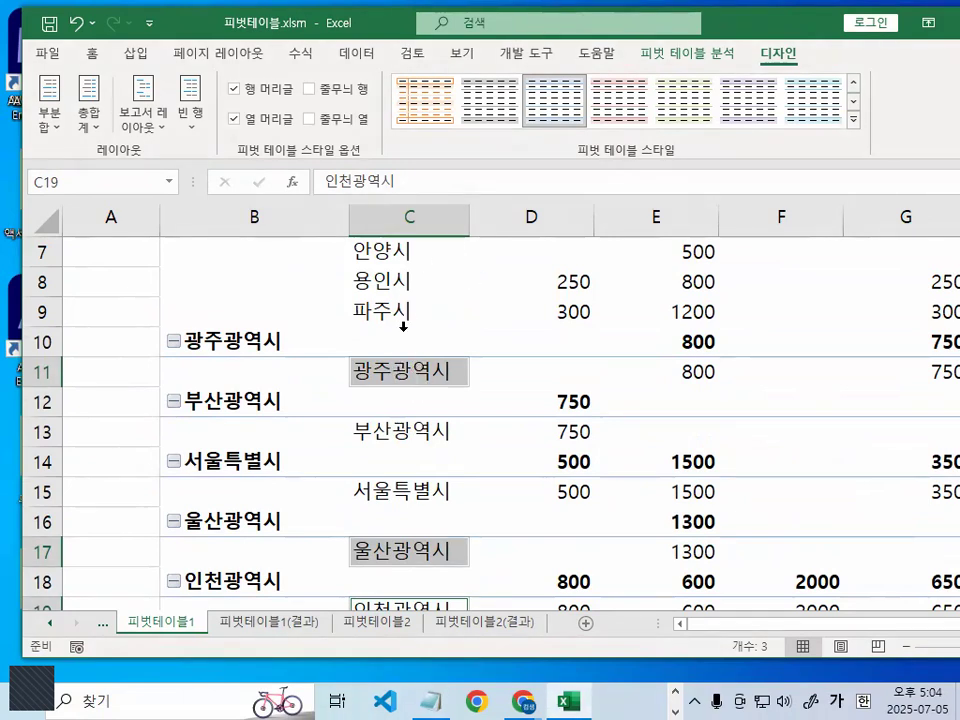
right_click(400, 370)
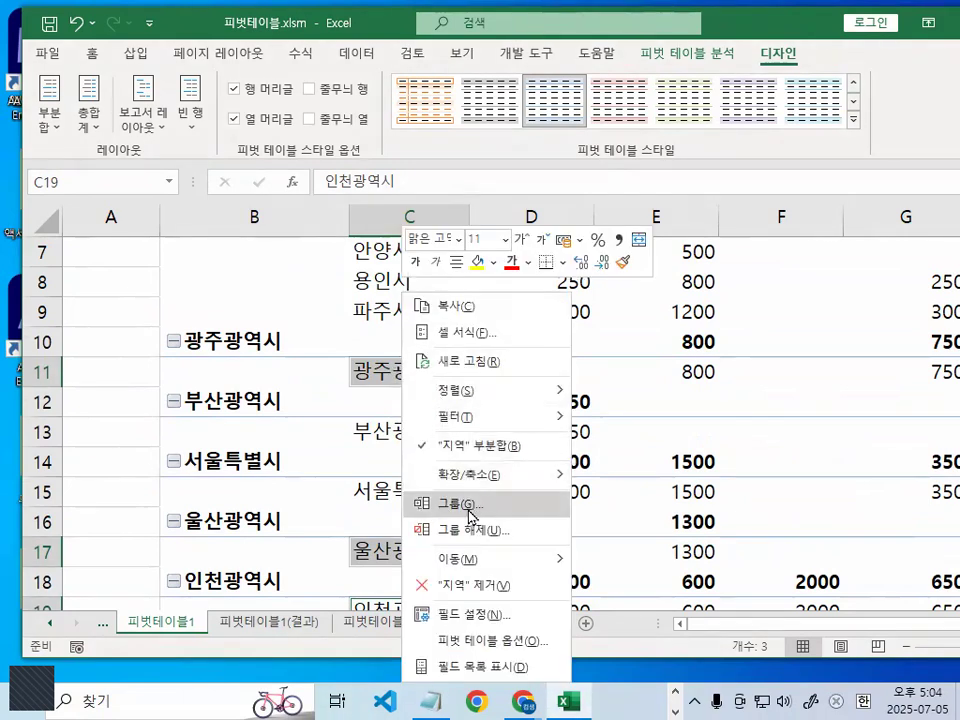
left_click(440, 504)
scroll(440, 493, "up", 3)
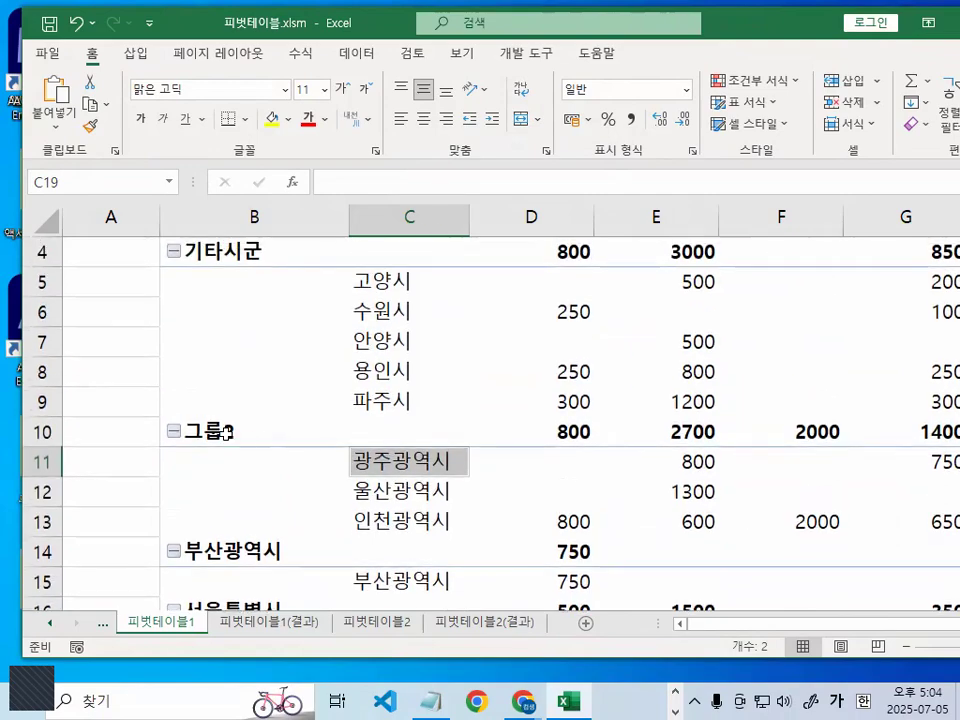
- Rename the group containing 광주광역시, 울산광역시 and 인천광역시 in cell B10 as 기타광역시
left_click(220, 437)
left_click_drag(246, 428, 254, 433)
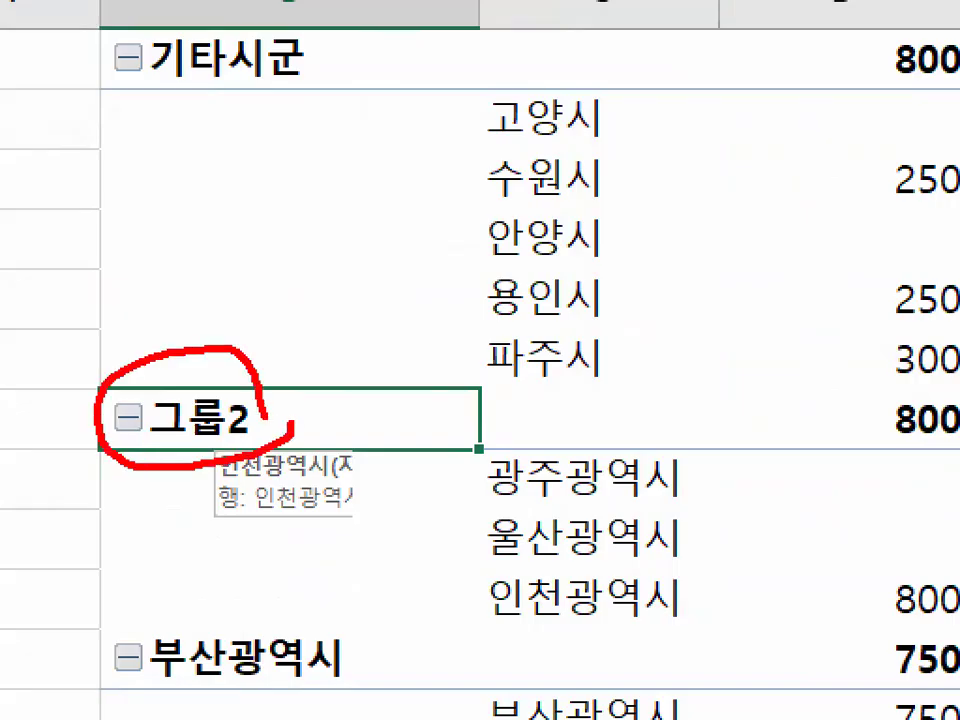
key("Escape")
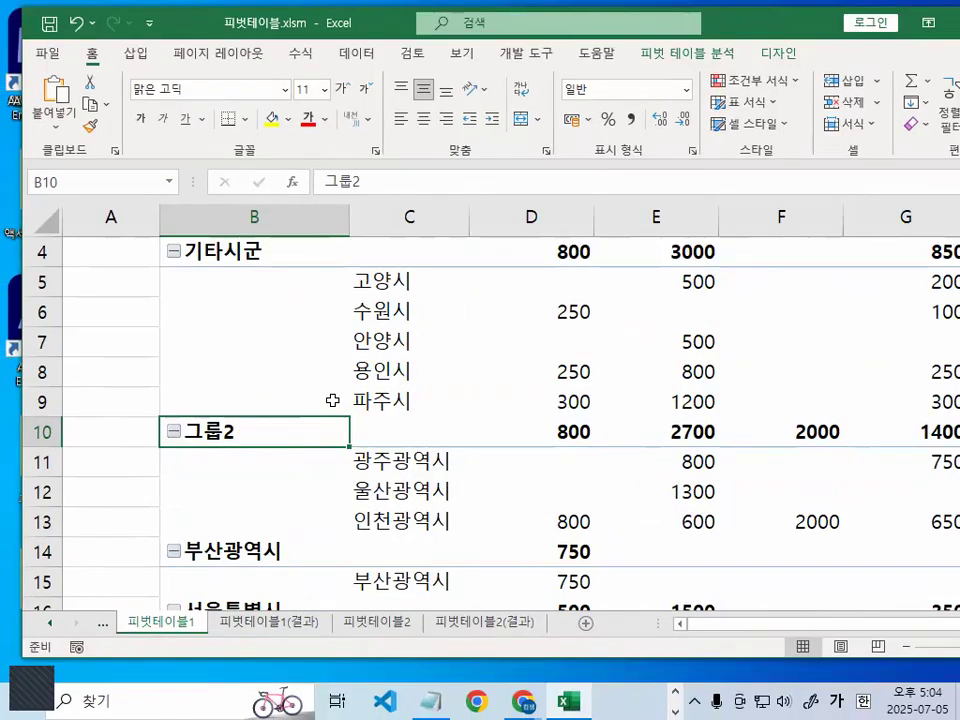
type("기")
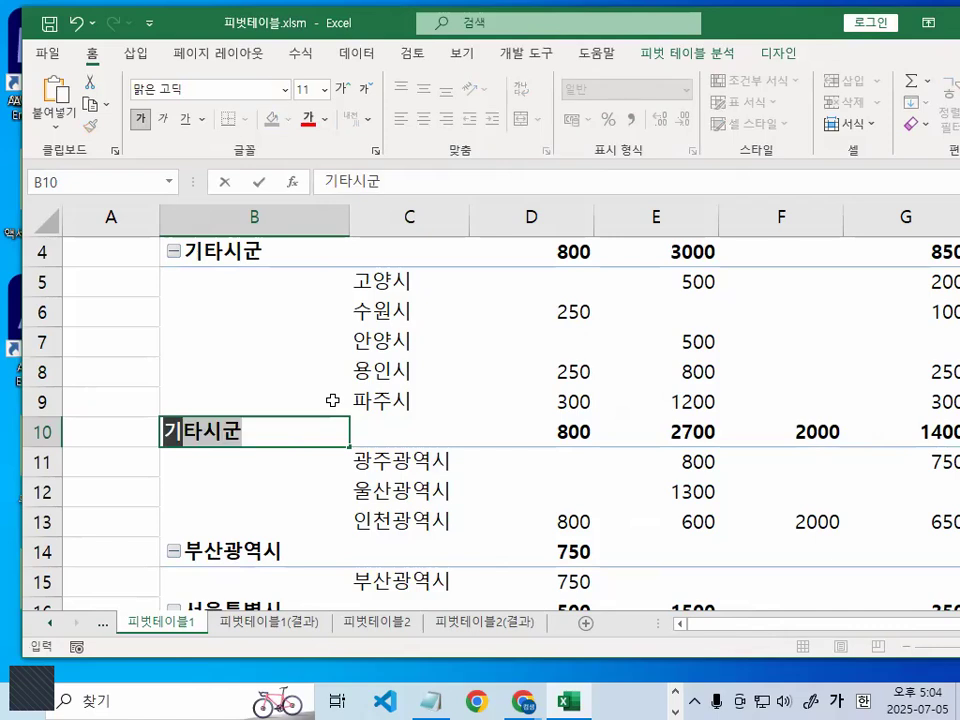
type("타광역시")
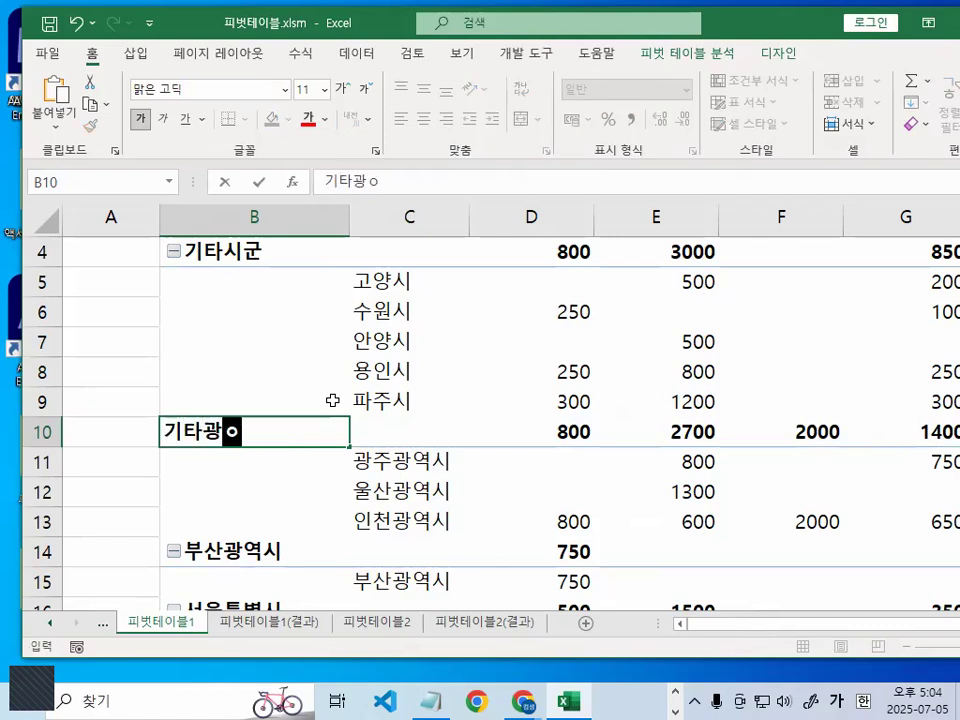
key("Return")
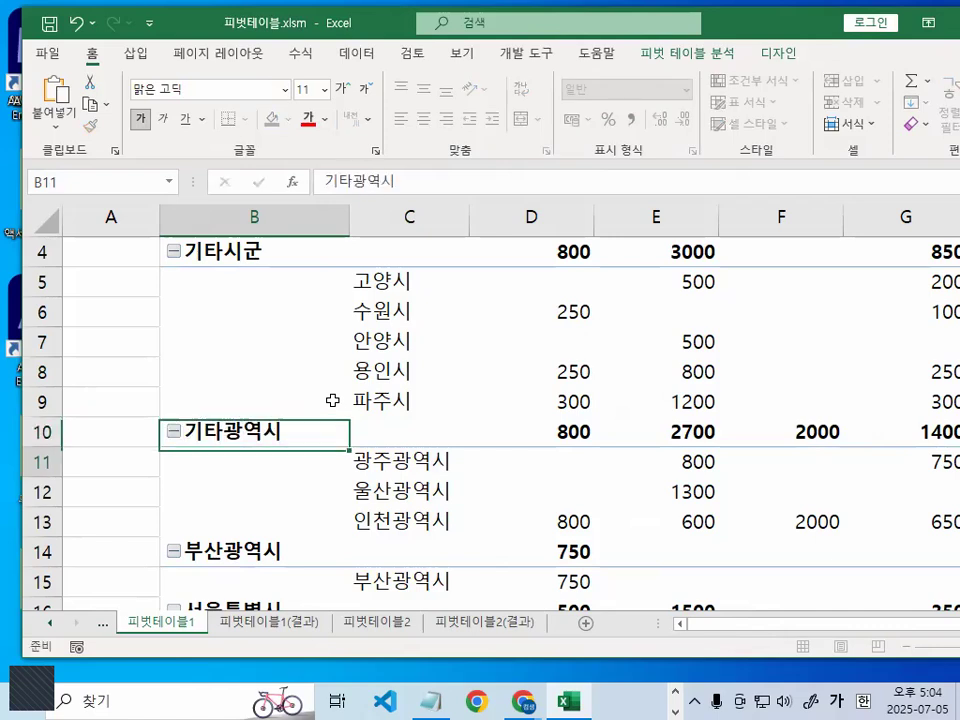
- Group the two remaining ungrouped 지역 row items, 부산광역시 and 서울특별시, together
scroll(408, 355, "down", 1)
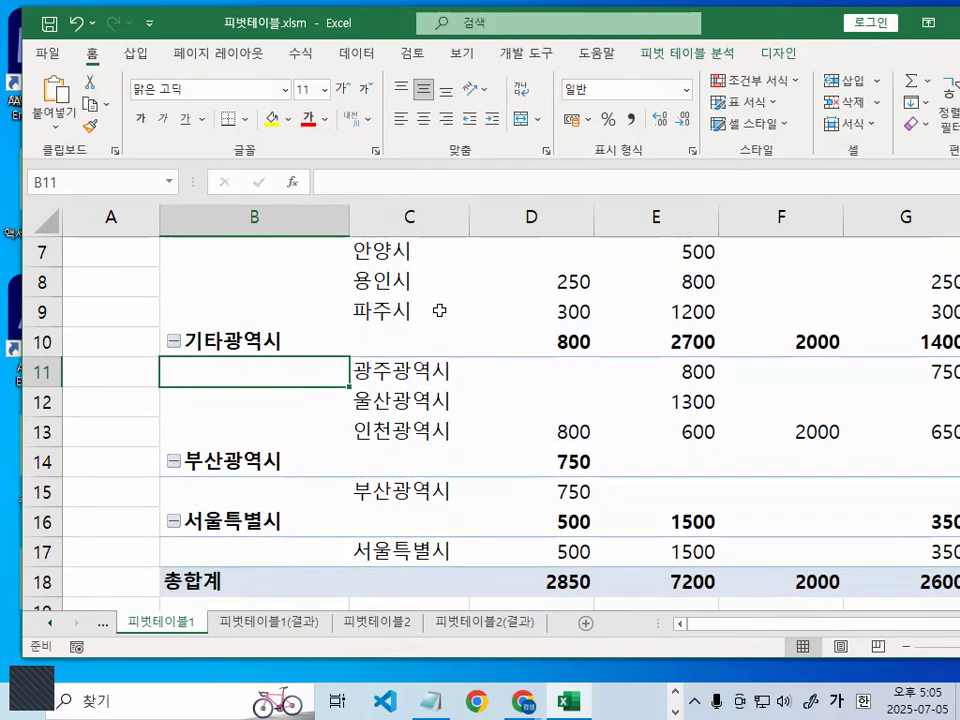
left_click(390, 495)
left_click(395, 550, "ctrl")
left_click(415, 528)
mouse_move(577, 478)
left_mouse_down()
mouse_move(521, 572)
mouse_move(537, 526)
mouse_move(527, 530)
left_mouse_up()
key("Escape")
right_click(385, 502)
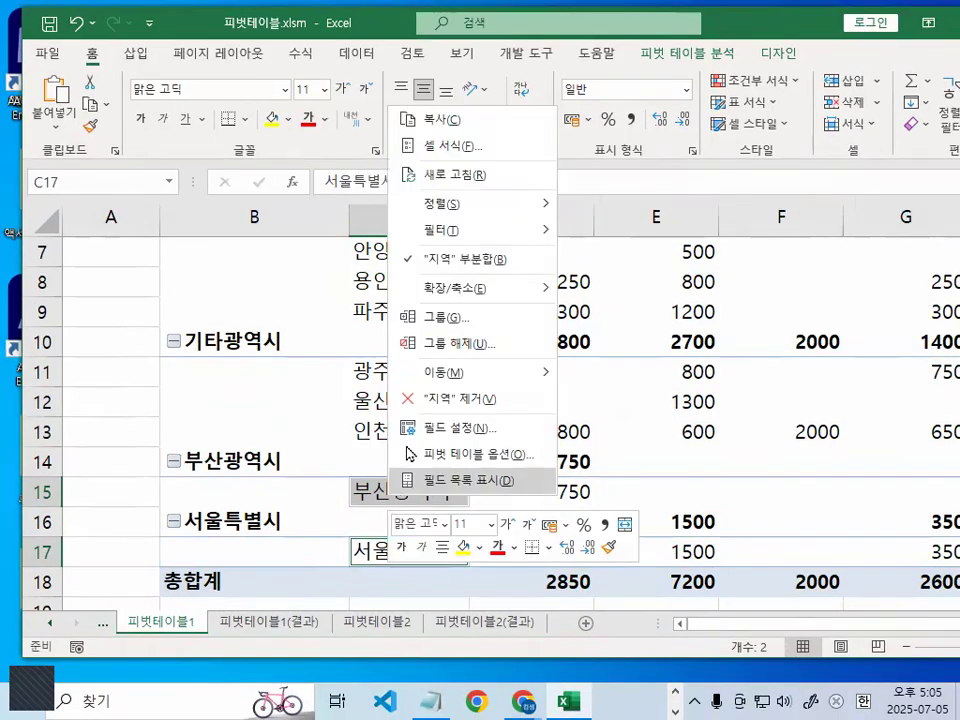
left_click(460, 316)
- Rename the group containing 부산광역시 and 서울특별시 in cell B14 as 서울/부산
left_click(225, 466)
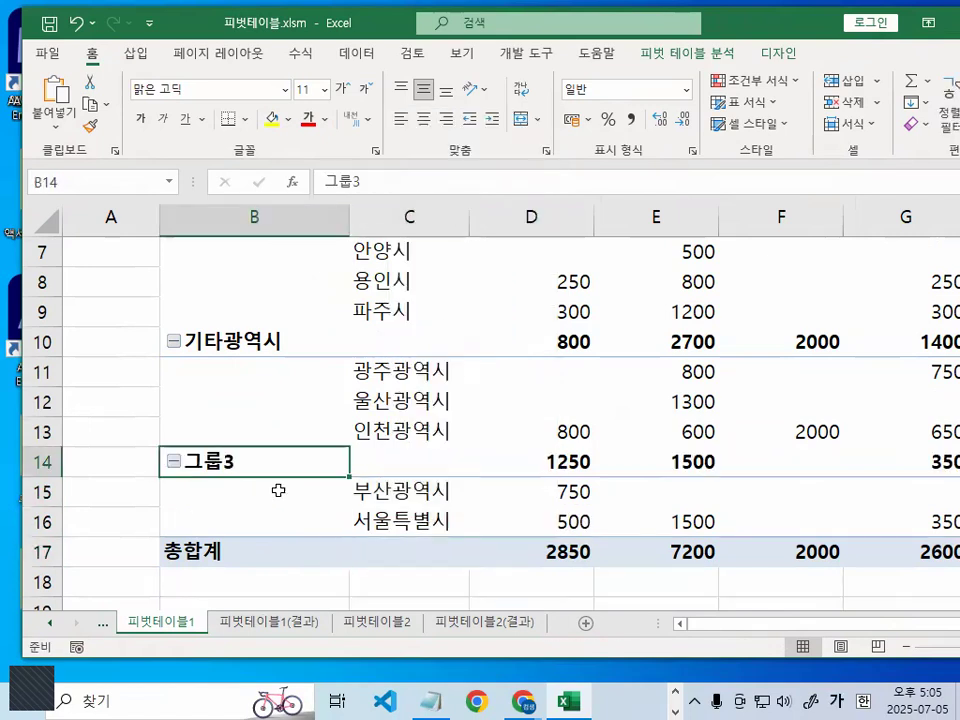
type("서울/")
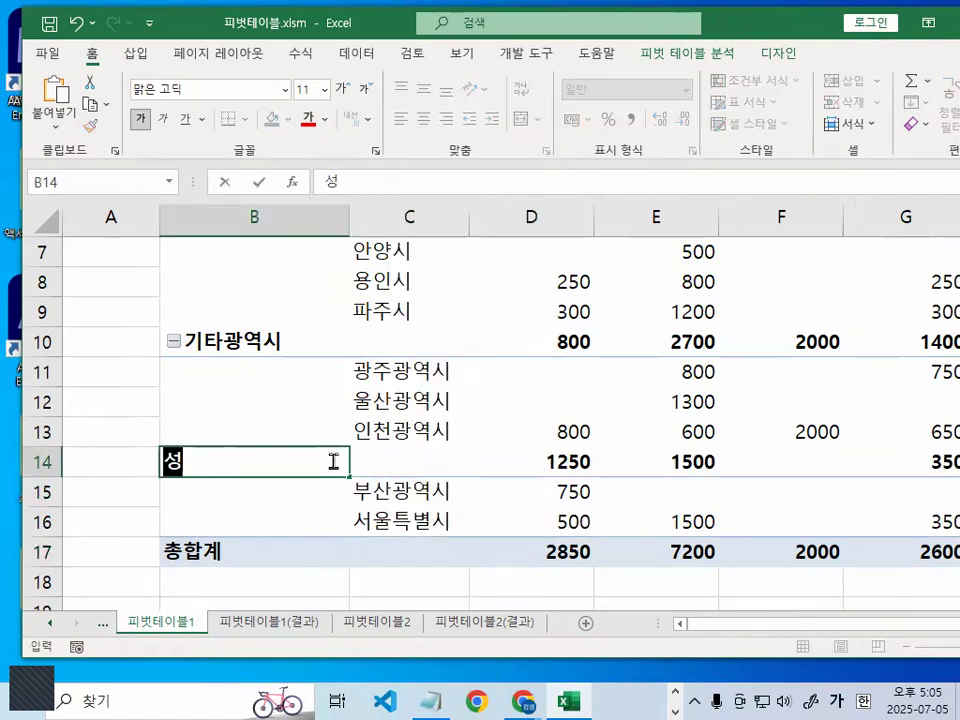
type("부산")
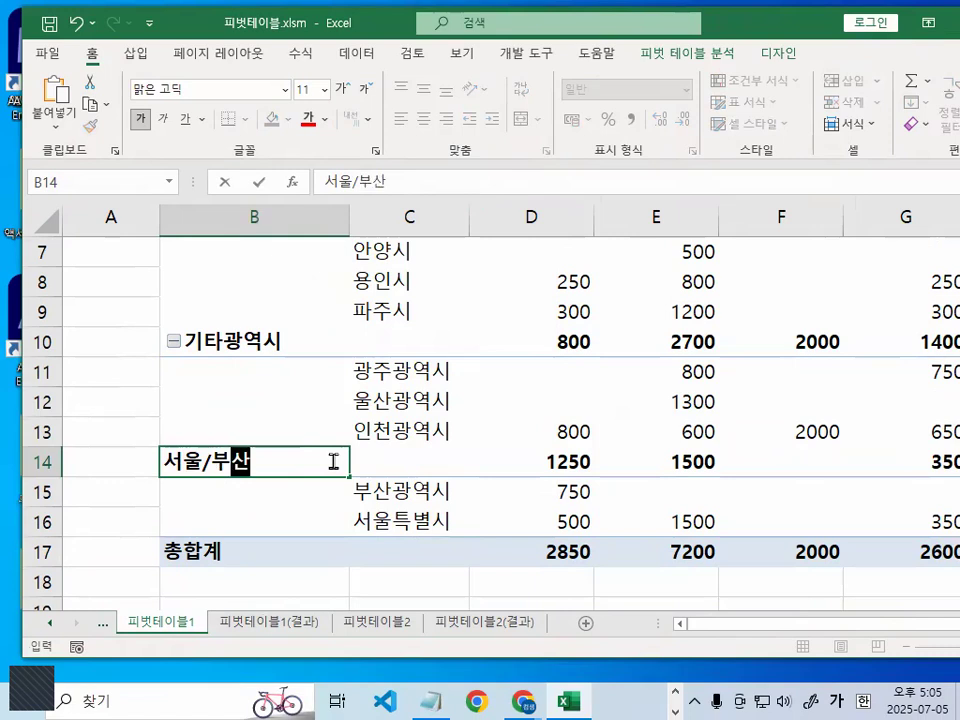
key("Return")
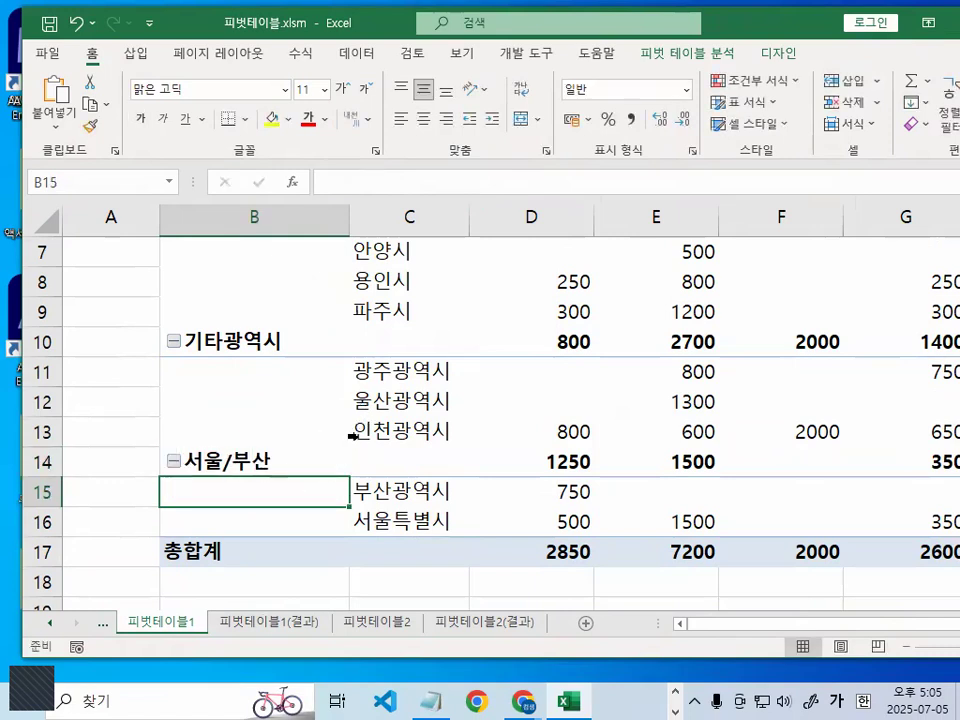
- Review the labels of the three region groups and the filter control beside the 구분 column field heading
scroll(332, 411, "up", 1)
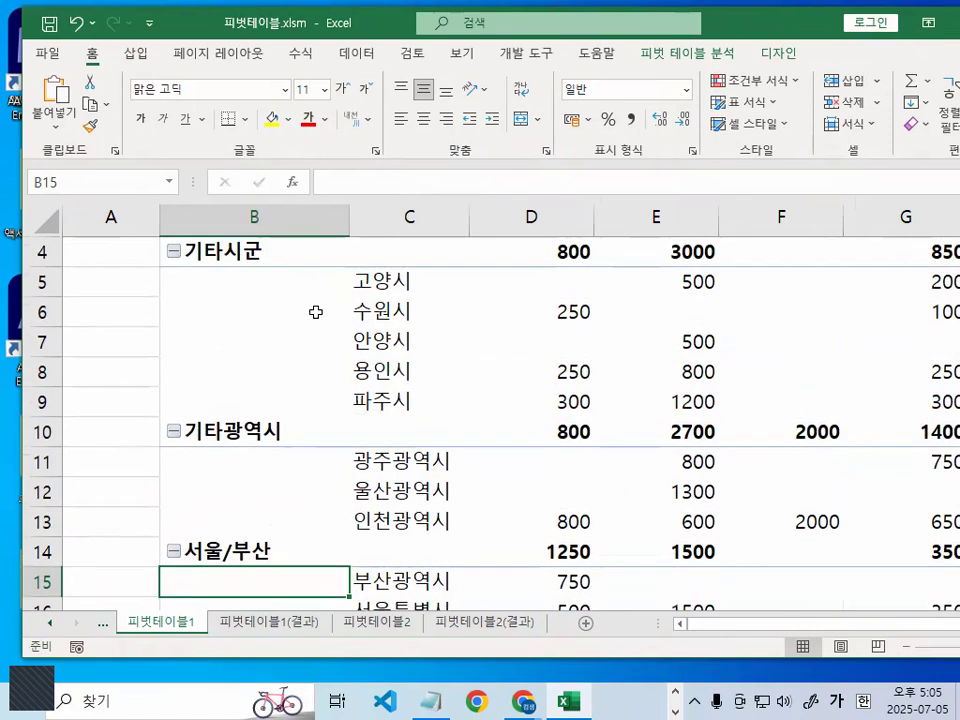
mouse_move(287, 262)
left_mouse_down()
mouse_move(222, 224)
mouse_move(275, 257)
left_mouse_up()
mouse_move(294, 437)
left_mouse_down()
mouse_move(249, 449)
mouse_move(266, 402)
mouse_move(285, 436)
left_mouse_up()
mouse_move(296, 538)
left_mouse_down()
mouse_move(285, 574)
mouse_move(300, 568)
mouse_move(284, 535)
left_mouse_up()
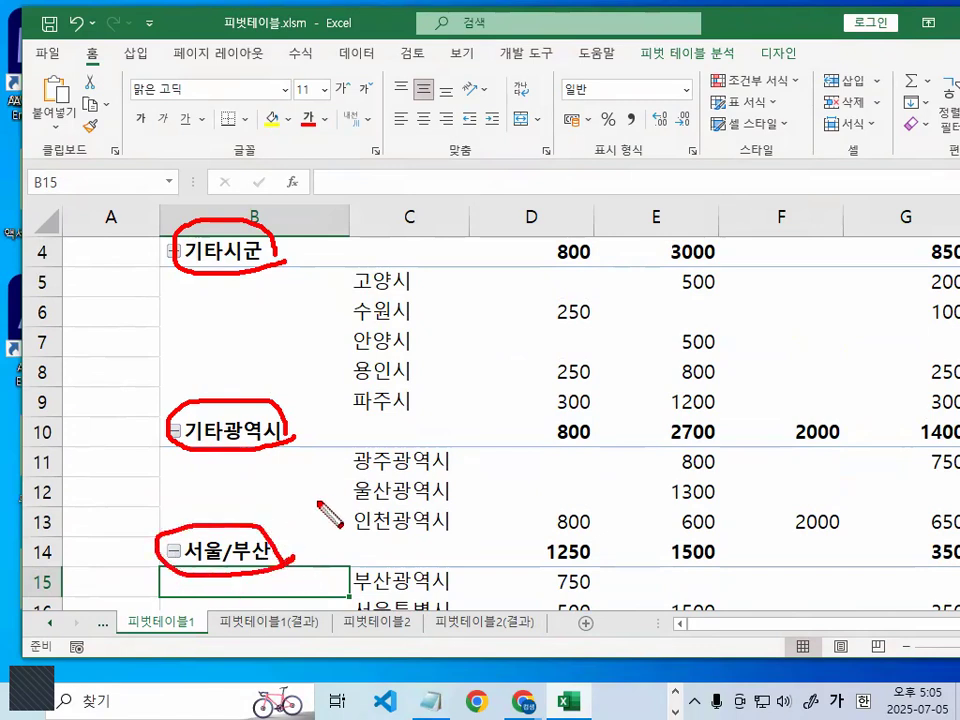
key("Escape")
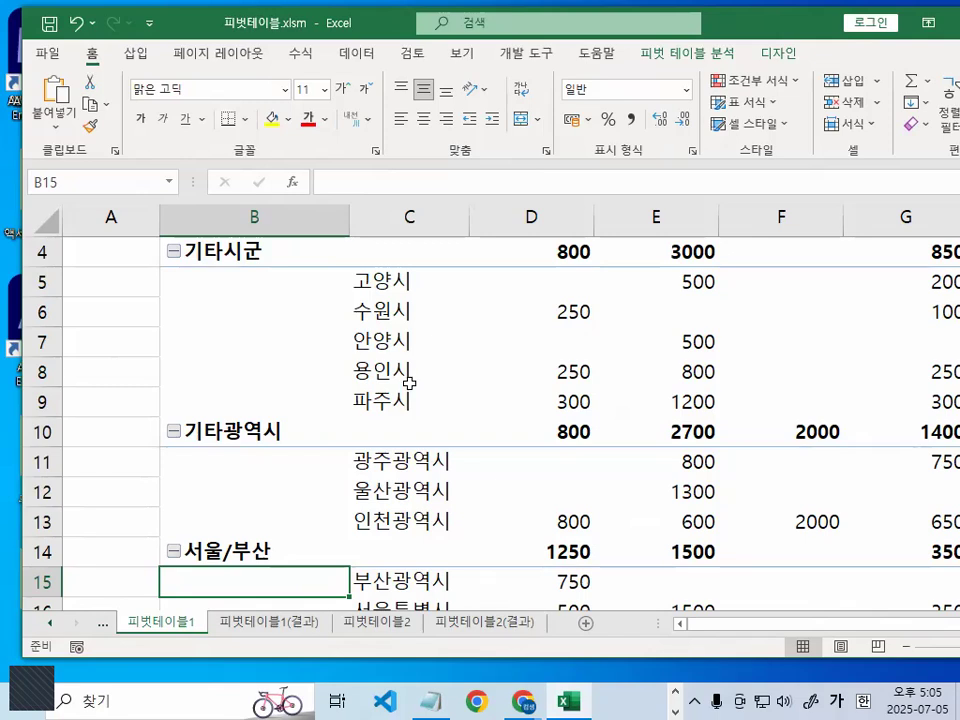
scroll(786, 349, "up", 1)
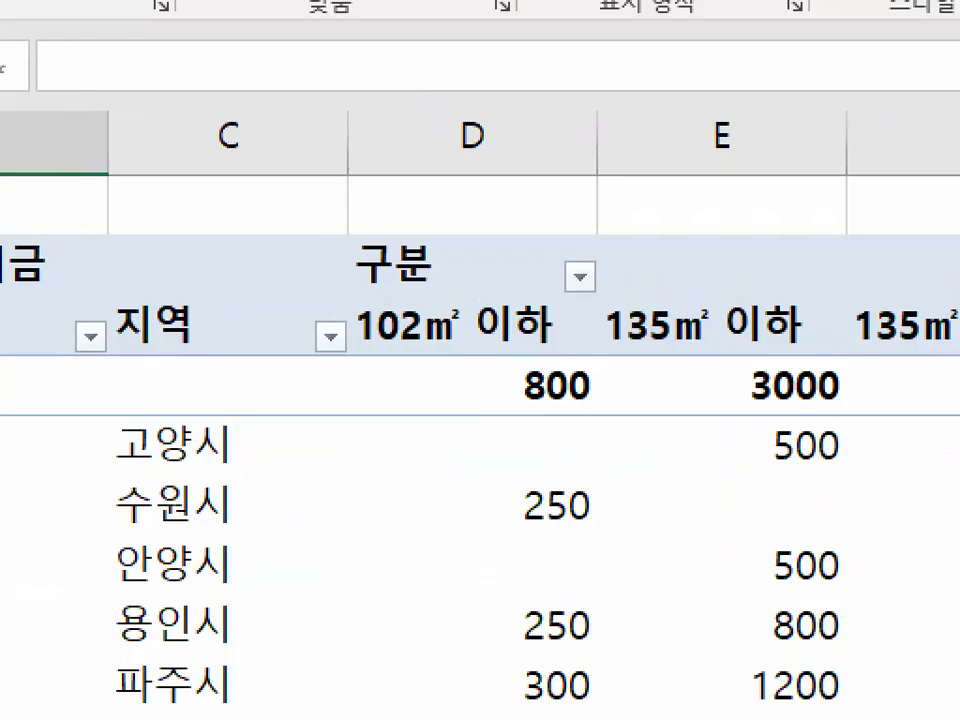
mouse_move(602, 297)
left_mouse_down()
mouse_move(607, 305)
mouse_move(531, 240)
mouse_move(622, 292)
left_mouse_up()
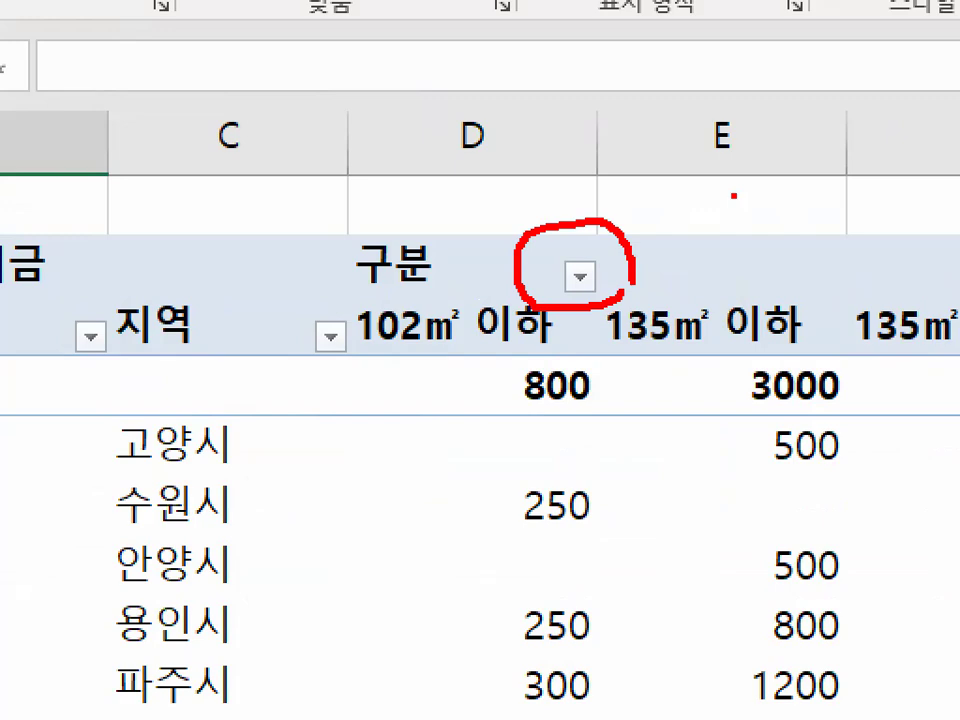
key("Escape")
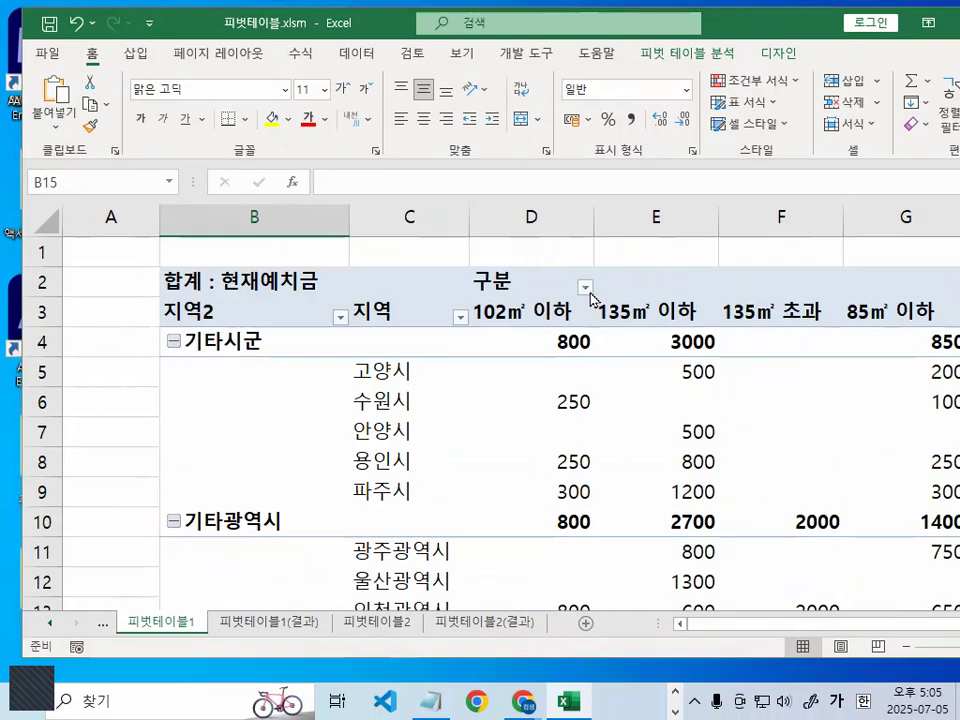
key("ctrl+1")
left_click(676, 279)
mouse_move(676, 279)
left_mouse_down()
mouse_move(521, 246)
mouse_move(682, 349)
left_mouse_up()
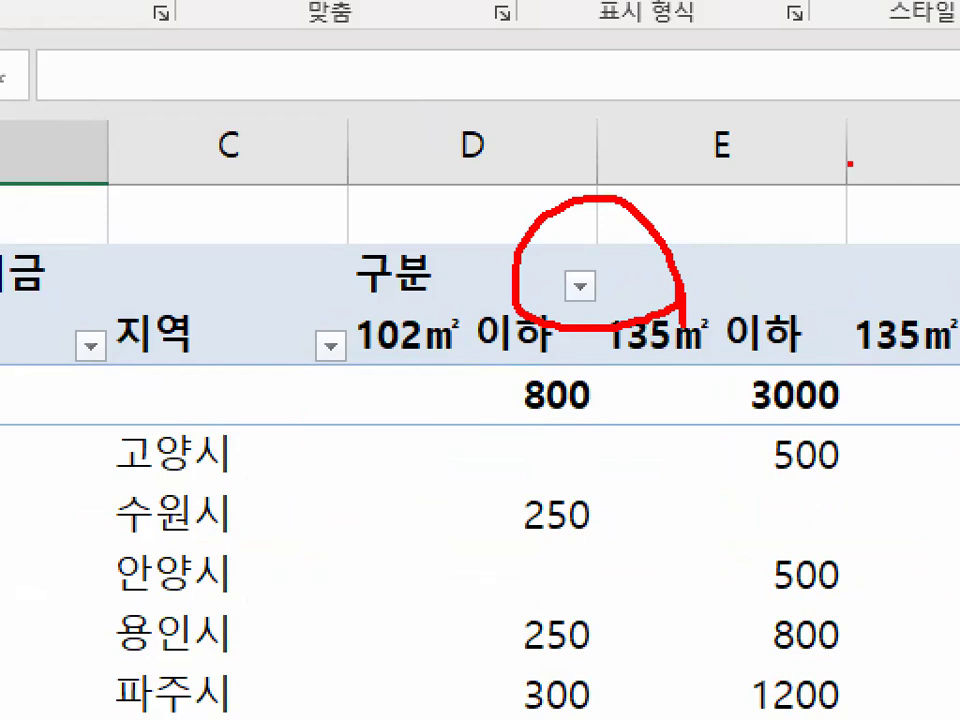
key("Escape")
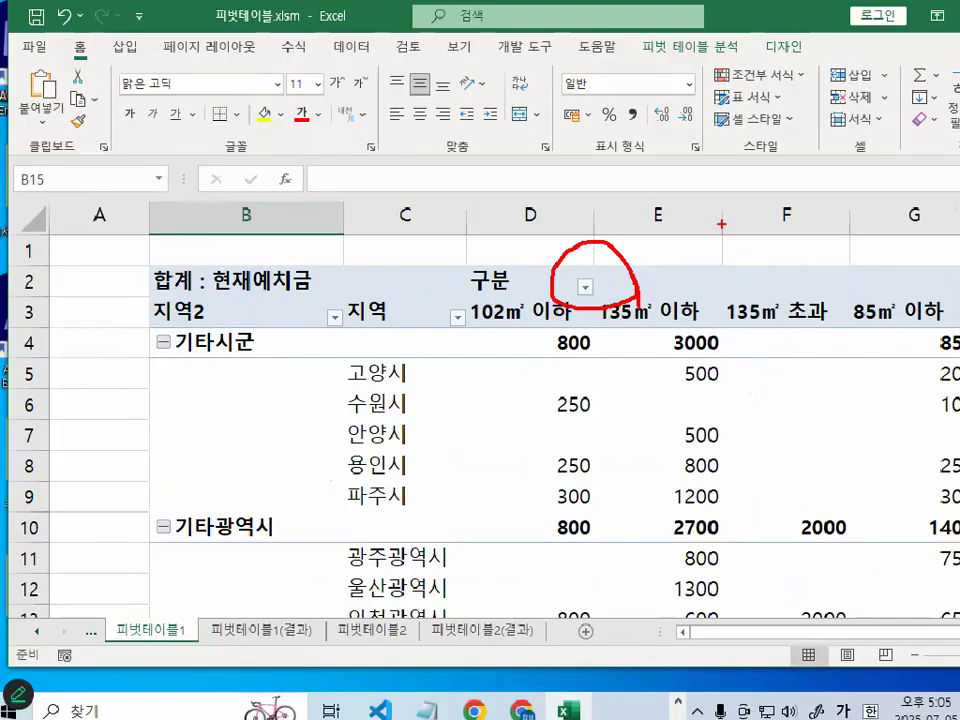
- Sort the 구분 column labels in ascending text order
left_click_drag(857, 635, 897, 635)
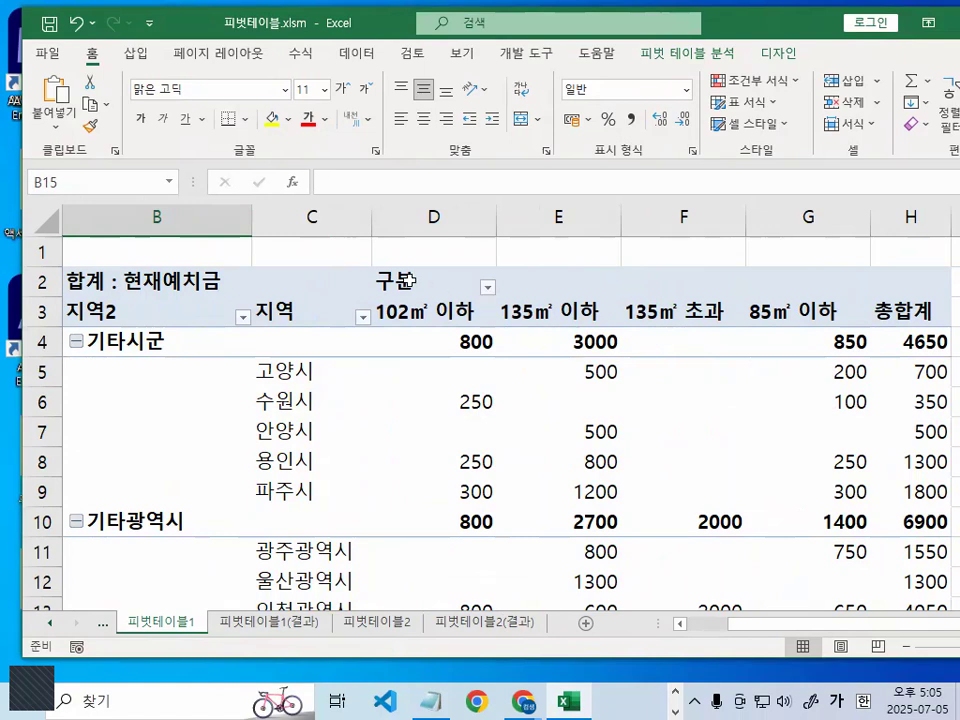
left_click(470, 281)
left_click(489, 291)
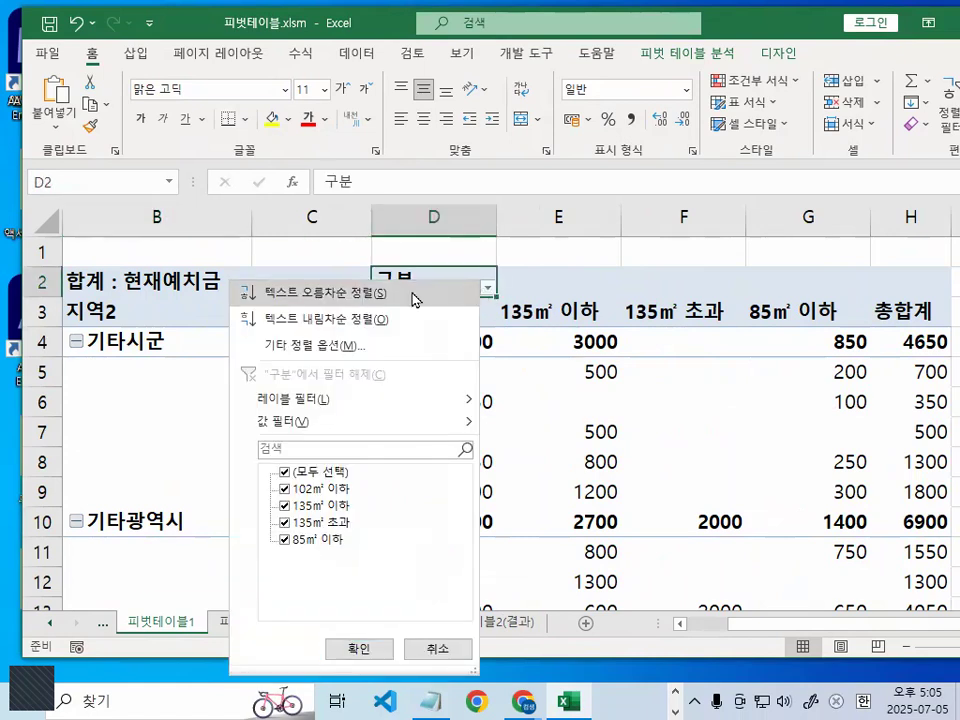
key("ctrl+1")
left_click(301, 292)
mouse_move(466, 291)
left_mouse_down()
mouse_move(221, 285)
mouse_move(482, 274)
left_mouse_up()
key("Escape")
left_click(486, 292)
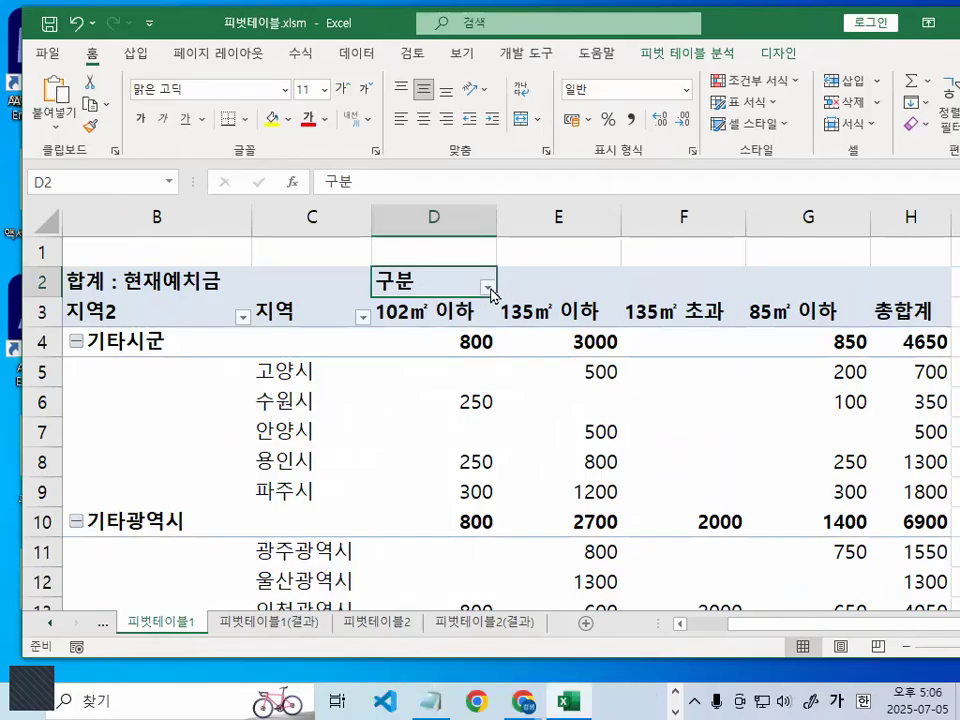
left_click(489, 288)
left_click(433, 301)
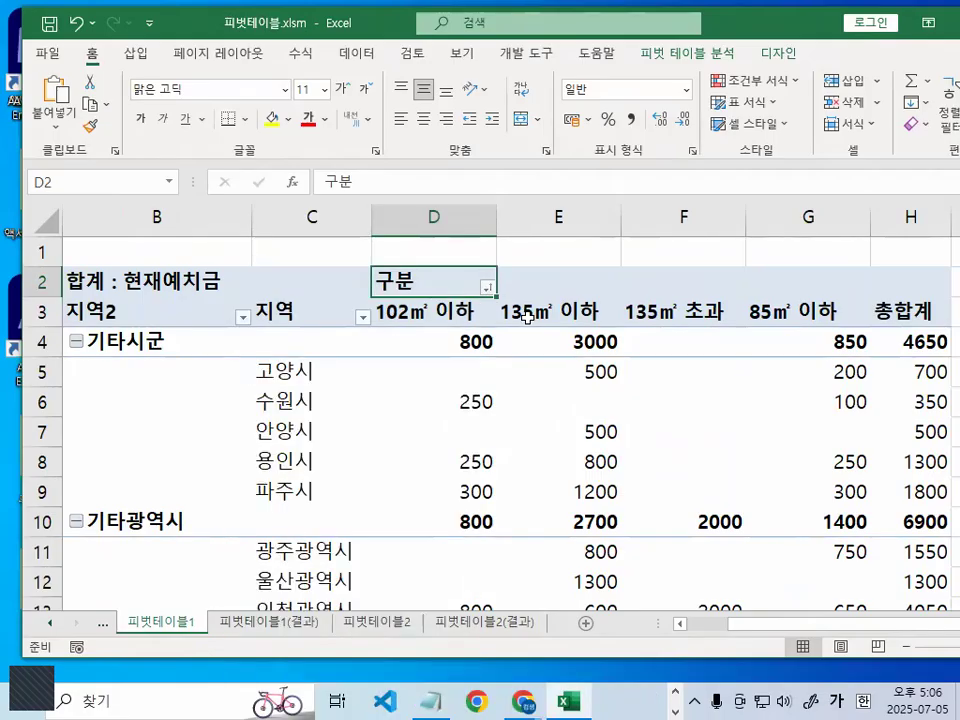
- Sort the 구분 column labels in descending text order
key("ctrl+1")
left_click(512, 296)
mouse_move(526, 283)
left_mouse_down()
mouse_move(386, 255)
mouse_move(528, 282)
left_mouse_up()
mouse_move(690, 208)
left_mouse_down()
mouse_move(776, 112)
mouse_move(915, 207)
left_mouse_up()
left_click_drag(738, 100, 705, 470)
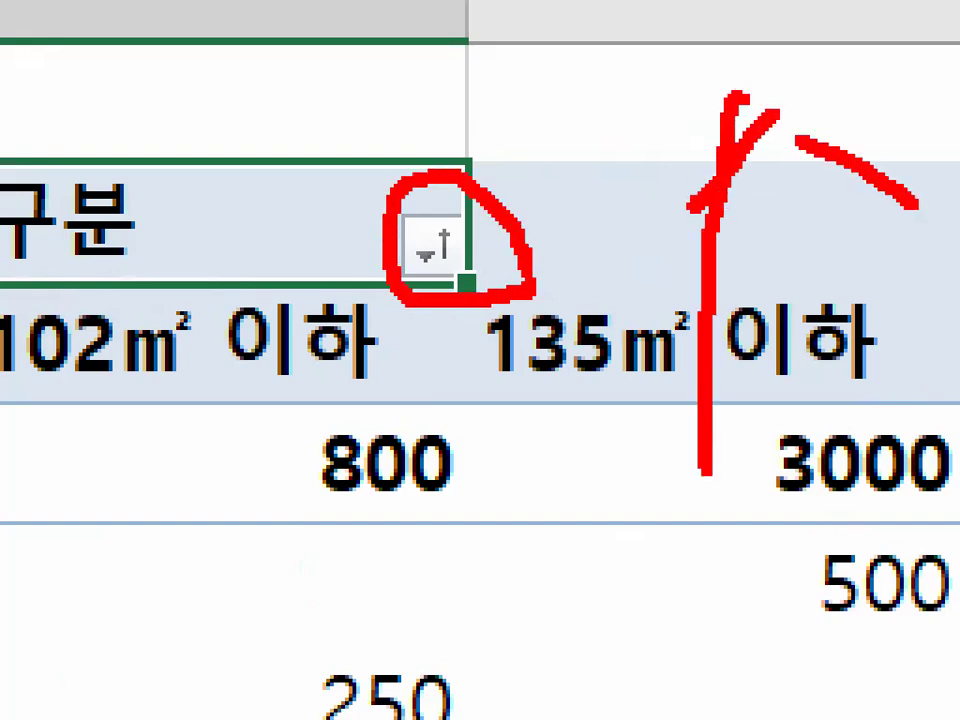
key("Escape")
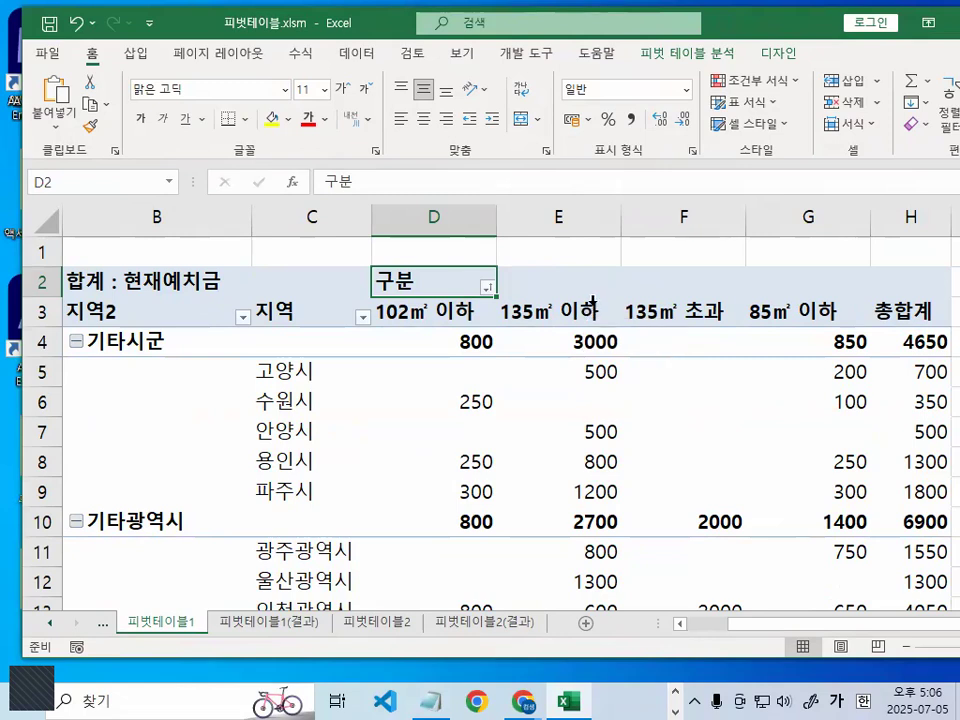
left_click(488, 288)
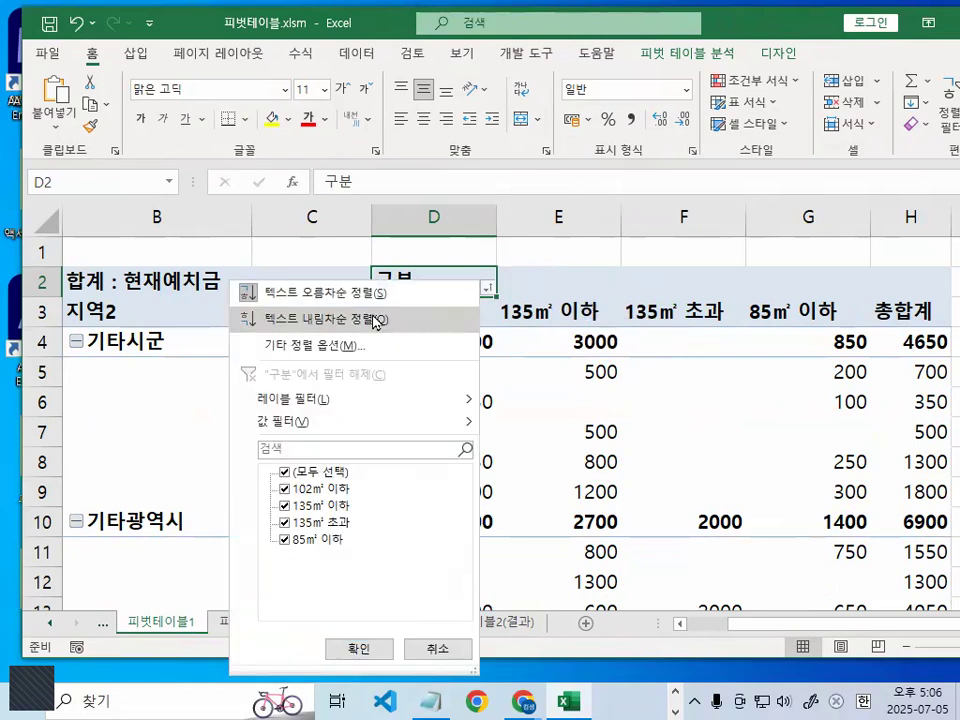
left_click(398, 319)
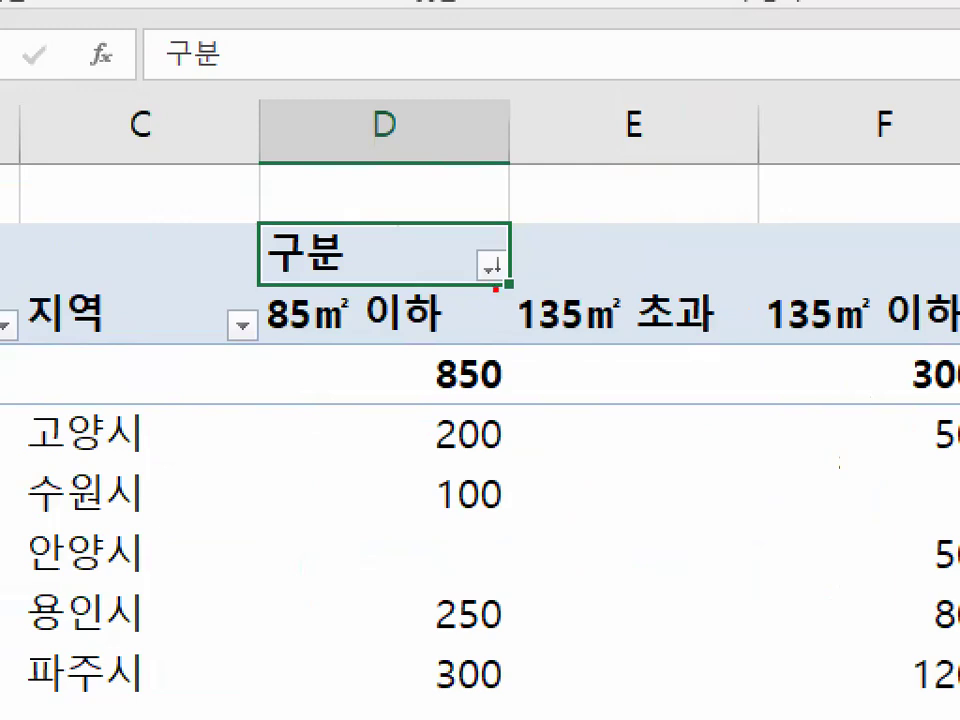
- Examine the sort indicator beside the 구분 column field heading
mouse_move(500, 294)
left_mouse_down()
mouse_move(490, 301)
mouse_move(474, 273)
mouse_move(498, 233)
left_mouse_up()
mouse_move(636, 182)
left_mouse_down()
mouse_move(668, 146)
mouse_move(713, 165)
mouse_move(668, 262)
left_mouse_up()
mouse_move(558, 240)
left_mouse_down()
mouse_move(624, 241)
mouse_move(600, 282)
mouse_move(558, 240)
left_mouse_up()
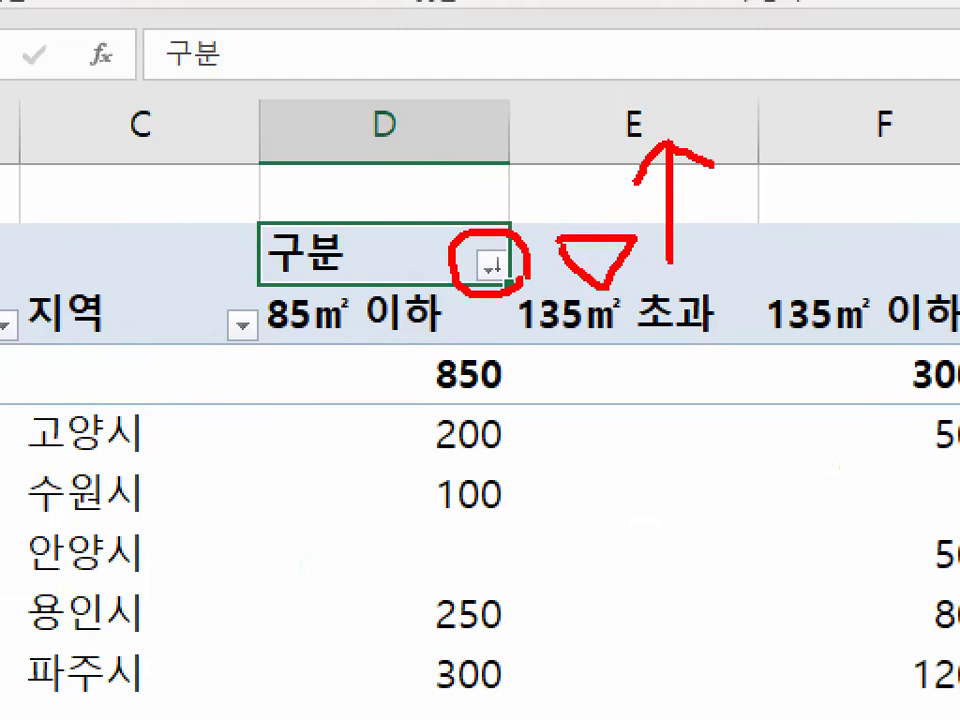
mouse_move(661, 344)
left_mouse_down()
mouse_move(743, 345)
mouse_move(712, 406)
mouse_move(662, 346)
left_mouse_up()
left_click_drag(763, 266, 763, 393)
mouse_move(738, 352)
left_mouse_down()
mouse_move(762, 410)
mouse_move(800, 352)
left_mouse_up()
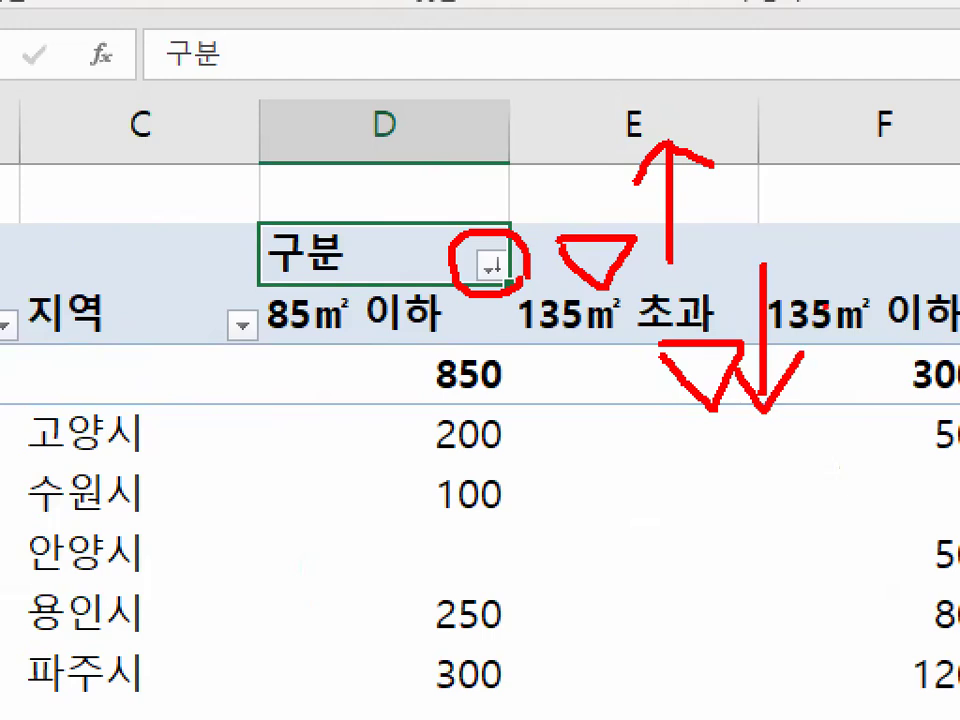
left_click_drag(692, 105, 588, 273)
left_click_drag(600, 113, 697, 273)
left_click_drag(820, 277, 681, 408)
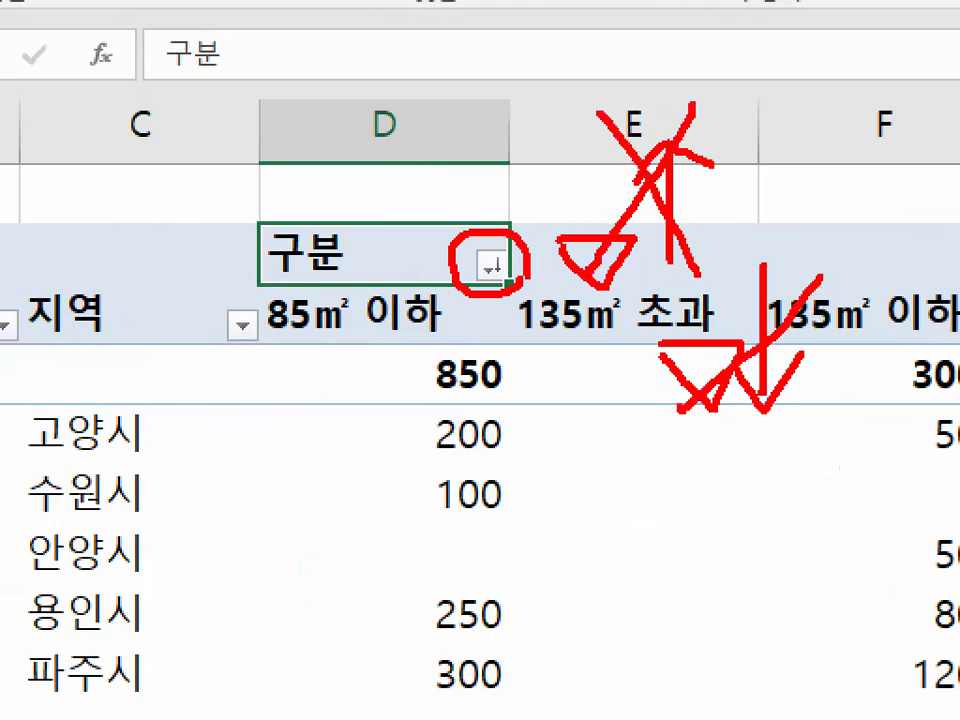
left_click_drag(690, 288, 785, 443)
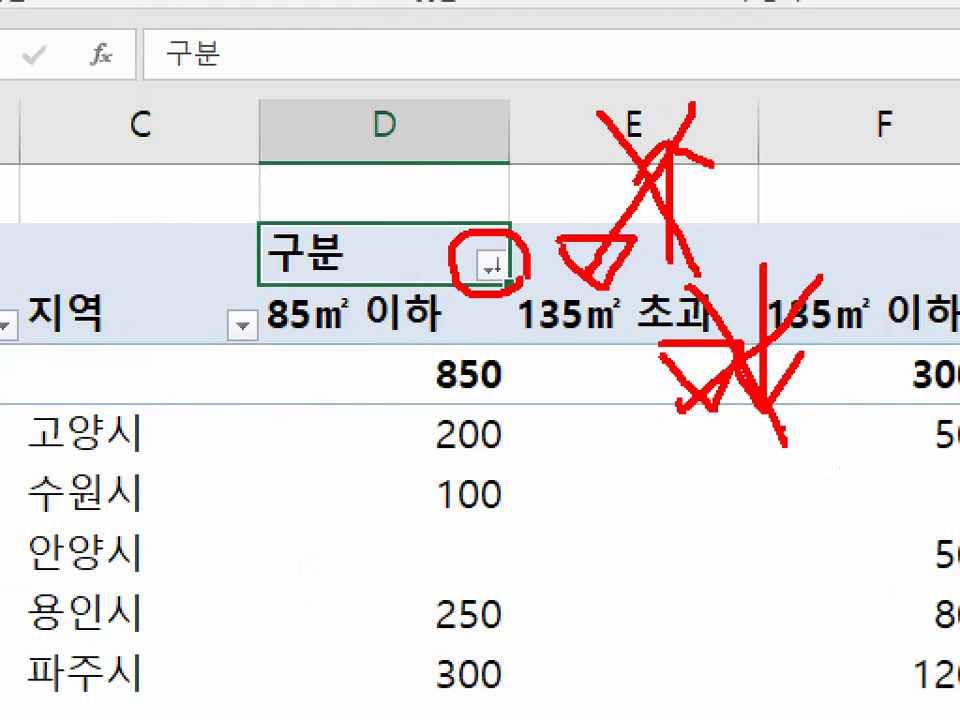
key("Escape")
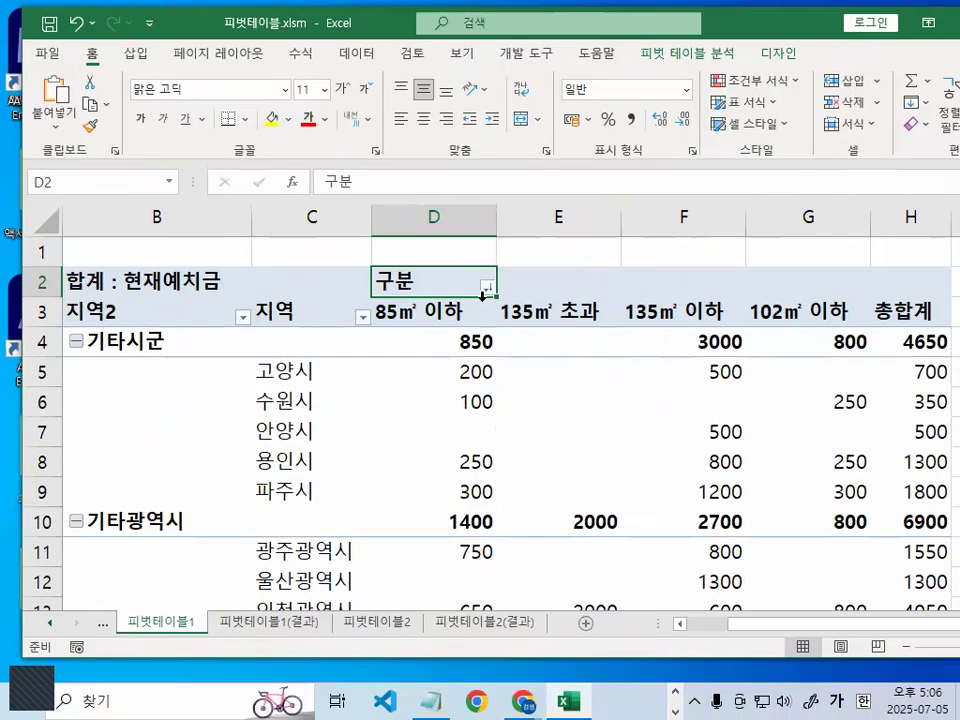
- Compare the positions of the 135㎡ 초과 and 135㎡ 이하 column labels under 구분
left_click(560, 314)
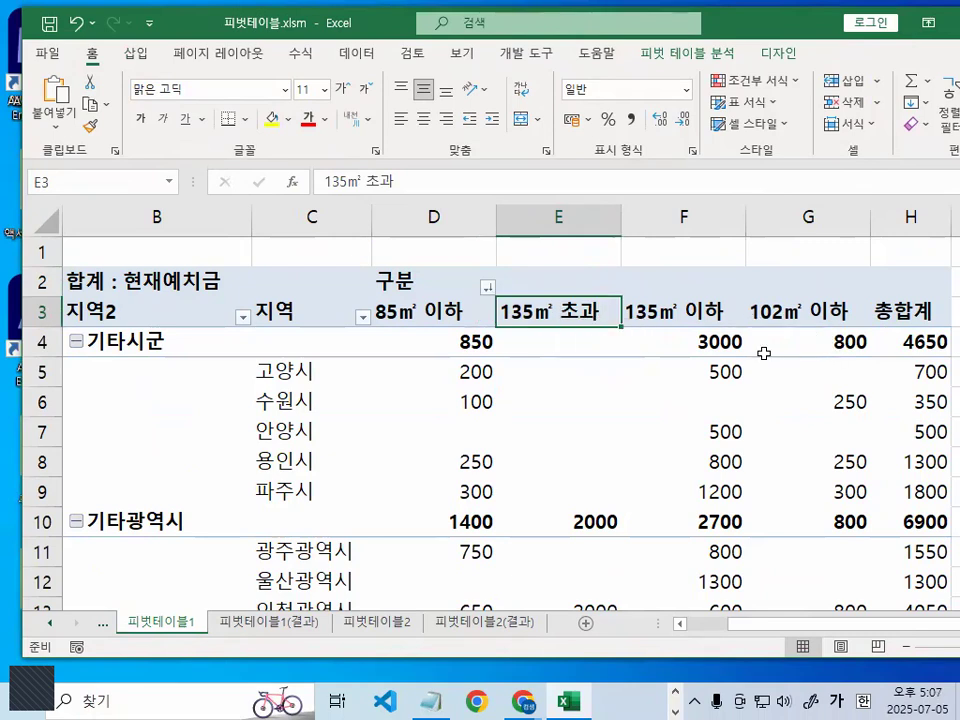
key("ctrl+1")
left_click(589, 316)
mouse_move(616, 304)
left_mouse_down()
mouse_move(574, 259)
mouse_move(603, 329)
left_mouse_up()
mouse_move(800, 331)
left_mouse_down()
mouse_move(706, 349)
mouse_move(826, 303)
left_mouse_up()
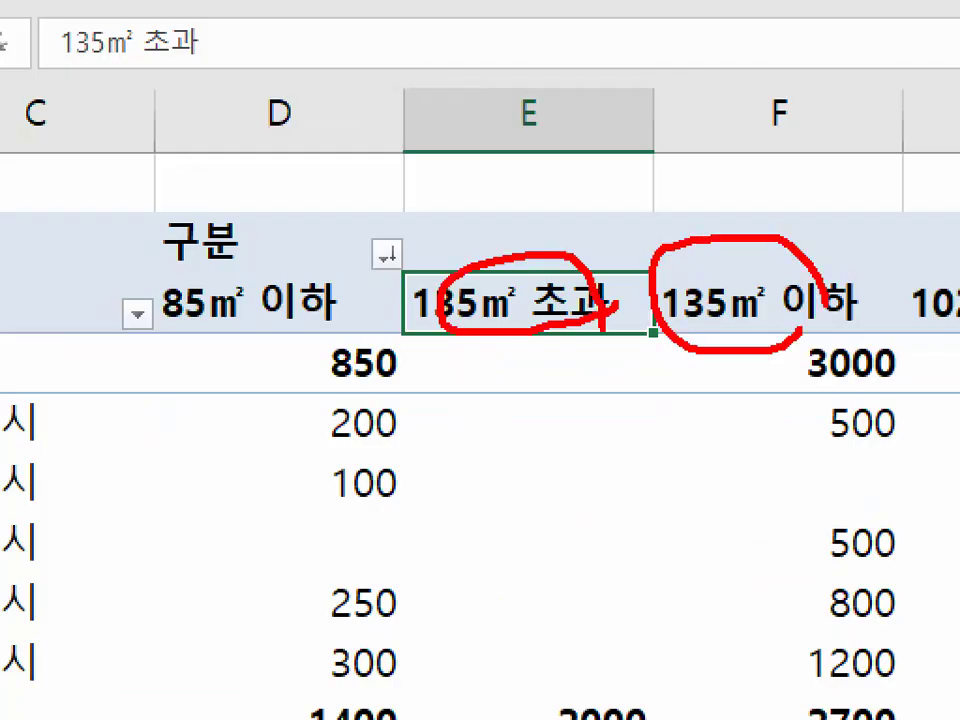
key("Escape")
- Check the sort options of the 구분 field and undo the sorting applied to its column labels
left_click(345, 262)
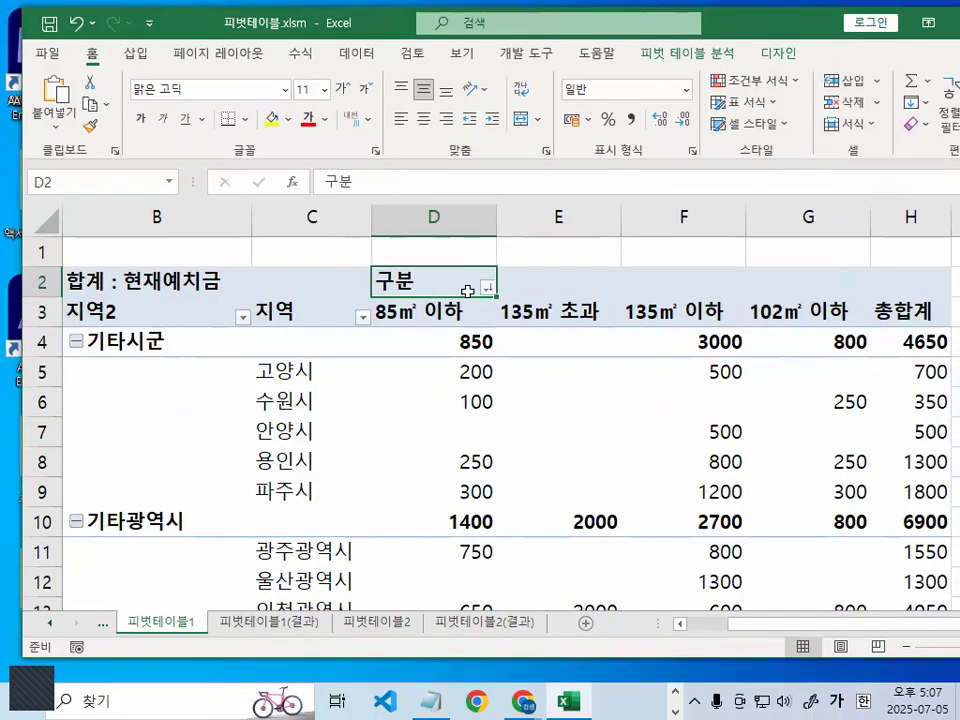
left_click(488, 288)
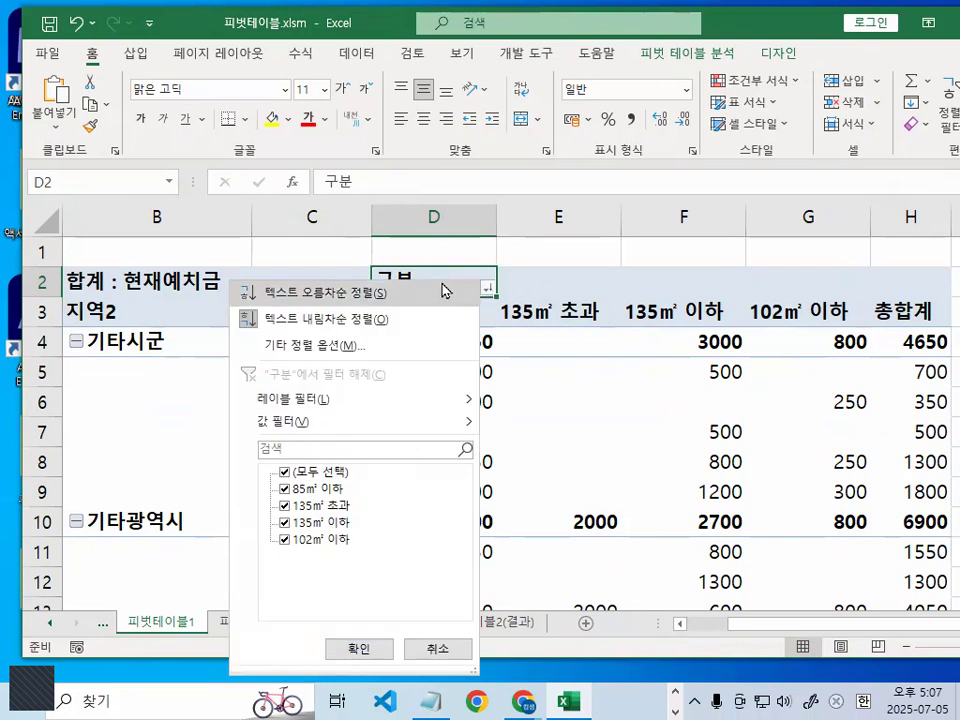
left_click(253, 319)
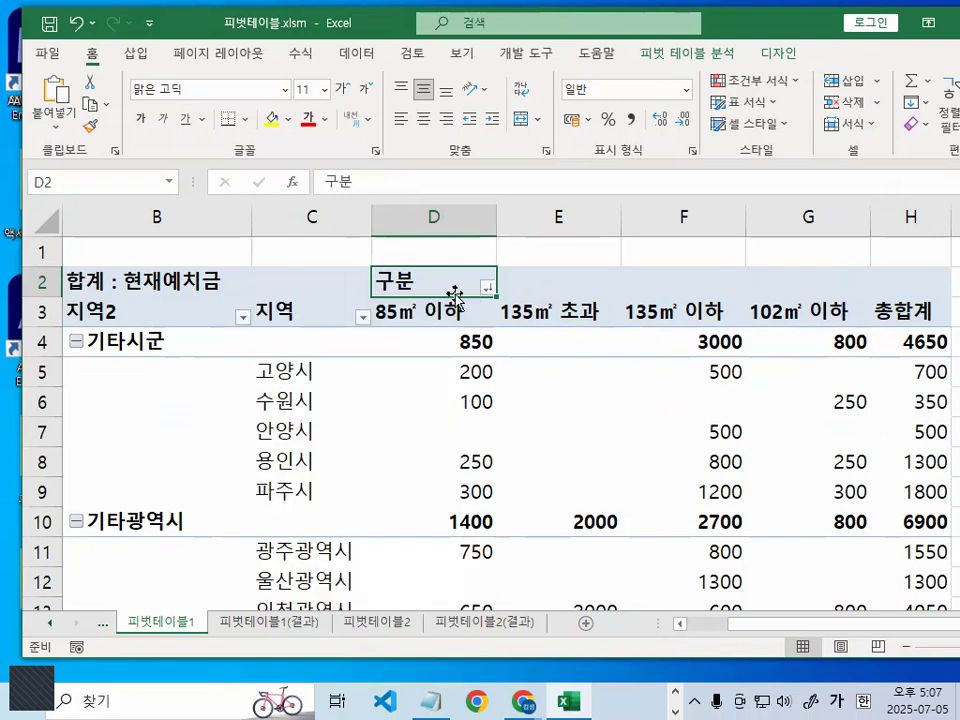
left_click(76, 26)
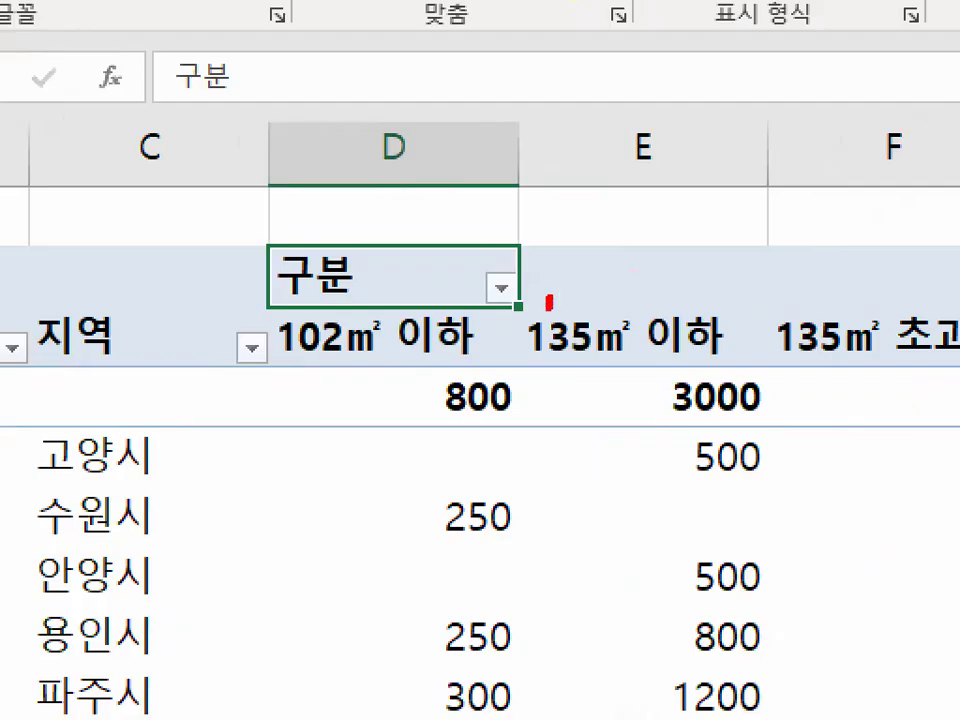
- Review the order of the 구분 column labels and the position of 85㎡ 이하 relative to 102㎡ 이하
mouse_move(548, 302)
left_mouse_down()
mouse_move(448, 285)
mouse_move(525, 222)
mouse_move(562, 278)
mouse_move(548, 303)
left_mouse_up()
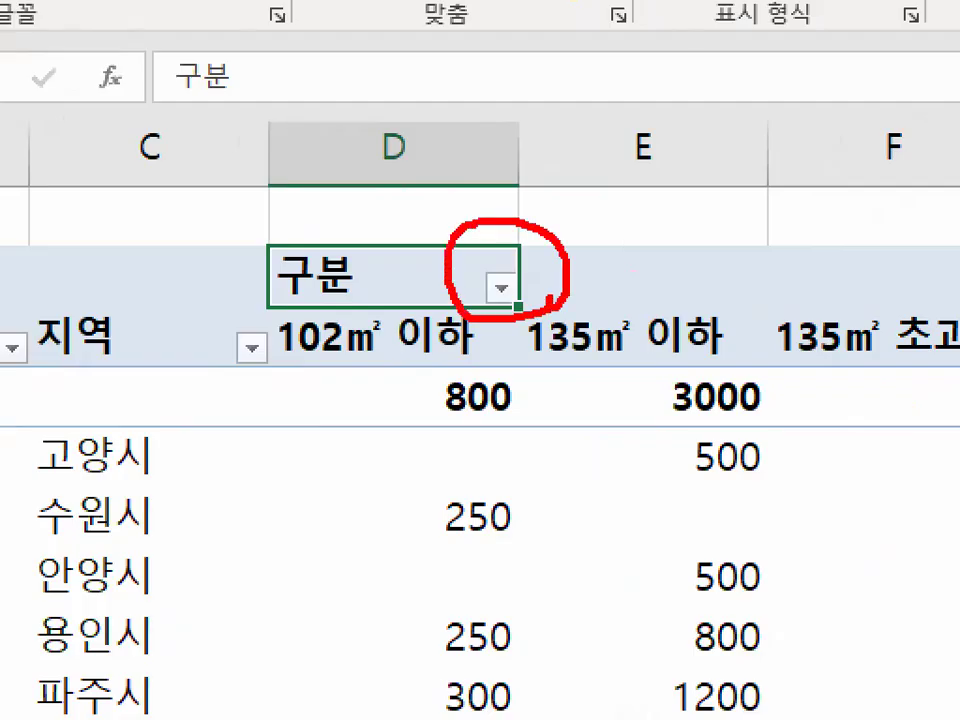
mouse_move(487, 213)
left_mouse_down()
mouse_move(490, 250)
mouse_move(620, 85)
left_mouse_up()
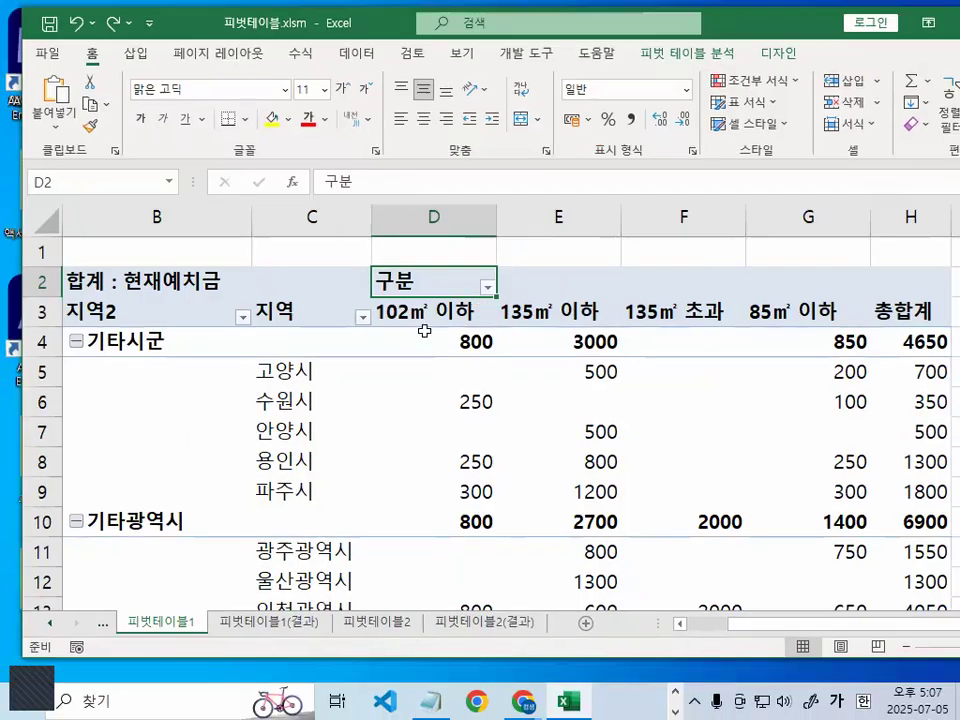
left_click(374, 352)
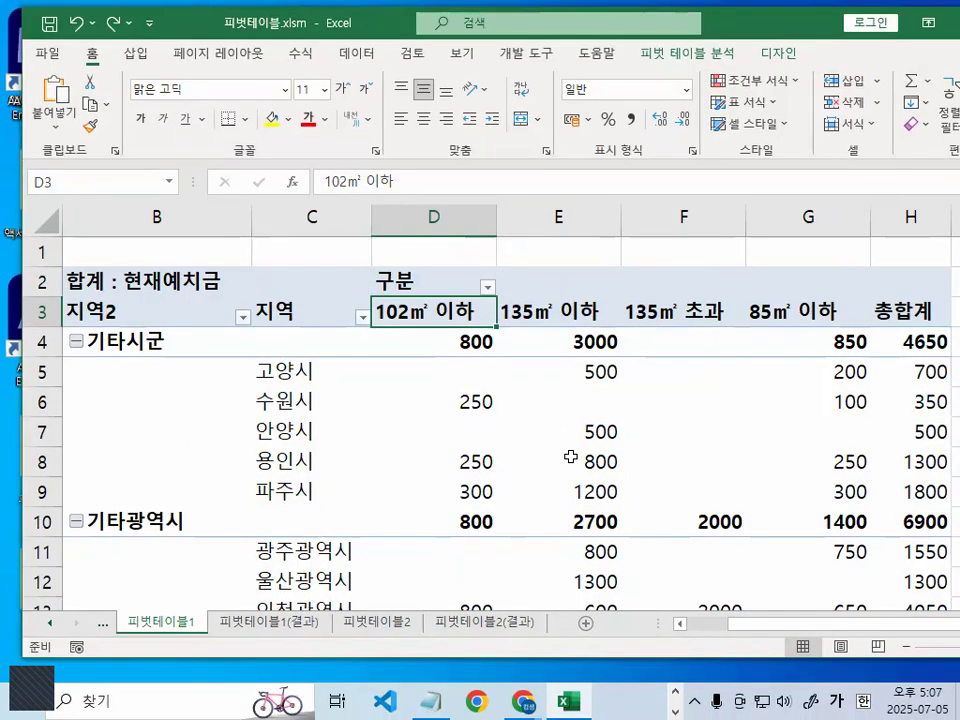
mouse_move(570, 457)
mouse_move(538, 332)
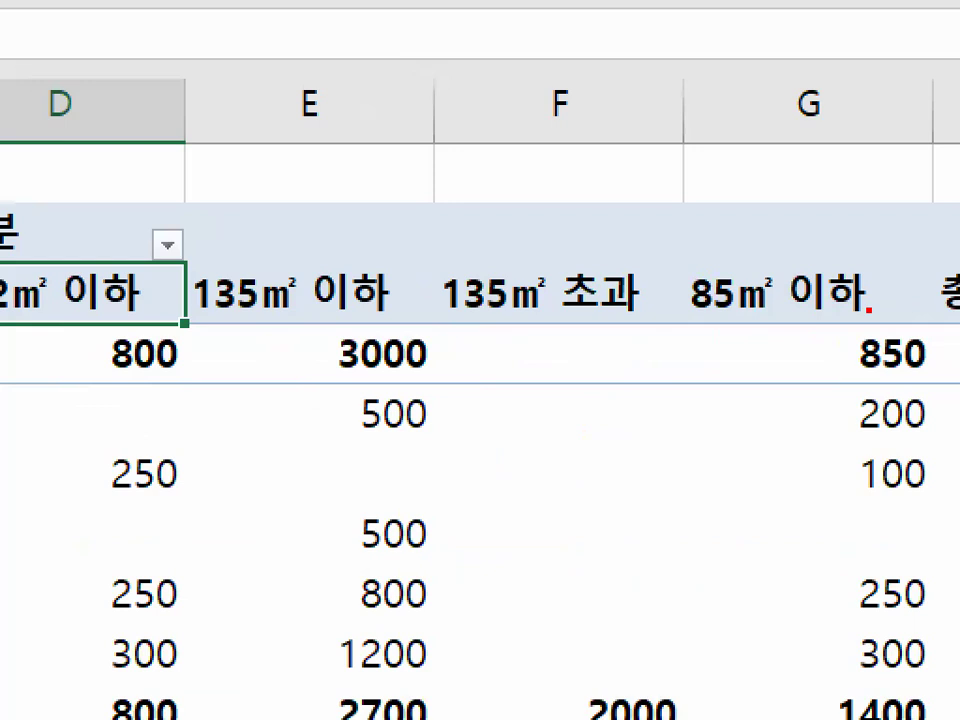
mouse_move(837, 323)
left_mouse_down()
mouse_move(750, 329)
mouse_move(821, 242)
mouse_move(868, 306)
left_mouse_up()
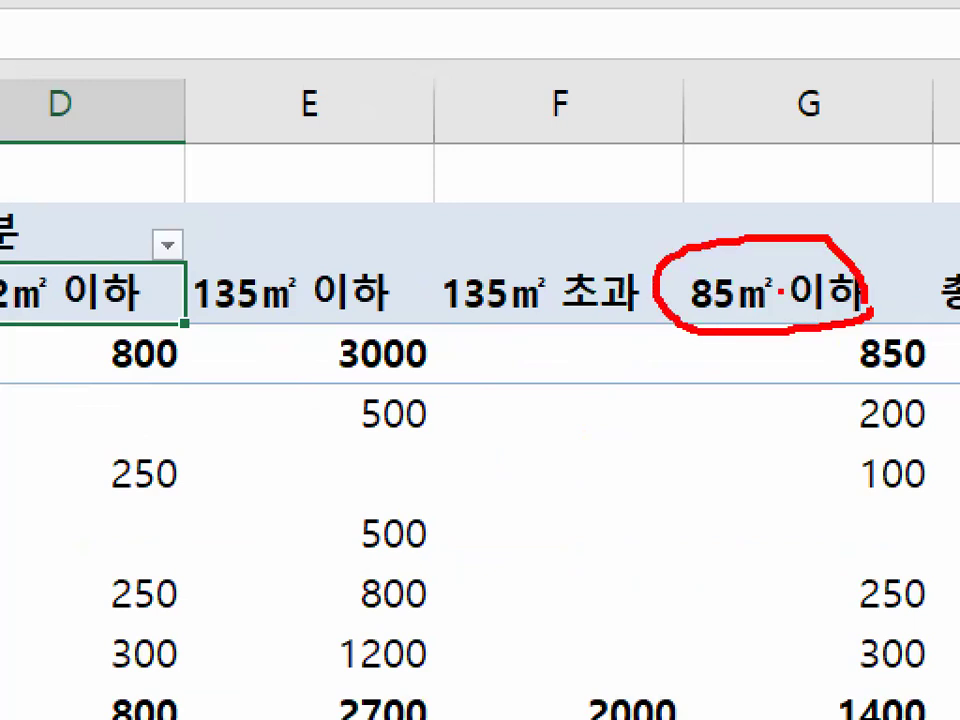
mouse_move(728, 255)
left_mouse_down()
mouse_move(646, 186)
mouse_move(540, 148)
left_mouse_up()
key("Escape")
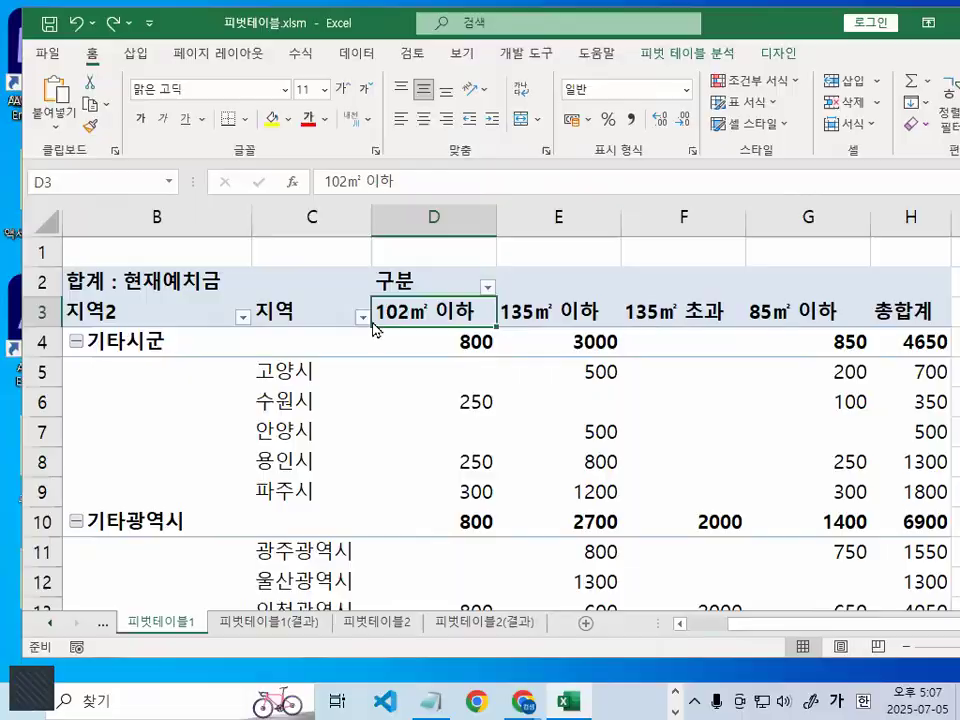
mouse_move(618, 297)
left_mouse_down()
mouse_move(550, 221)
mouse_move(364, 295)
left_mouse_up()
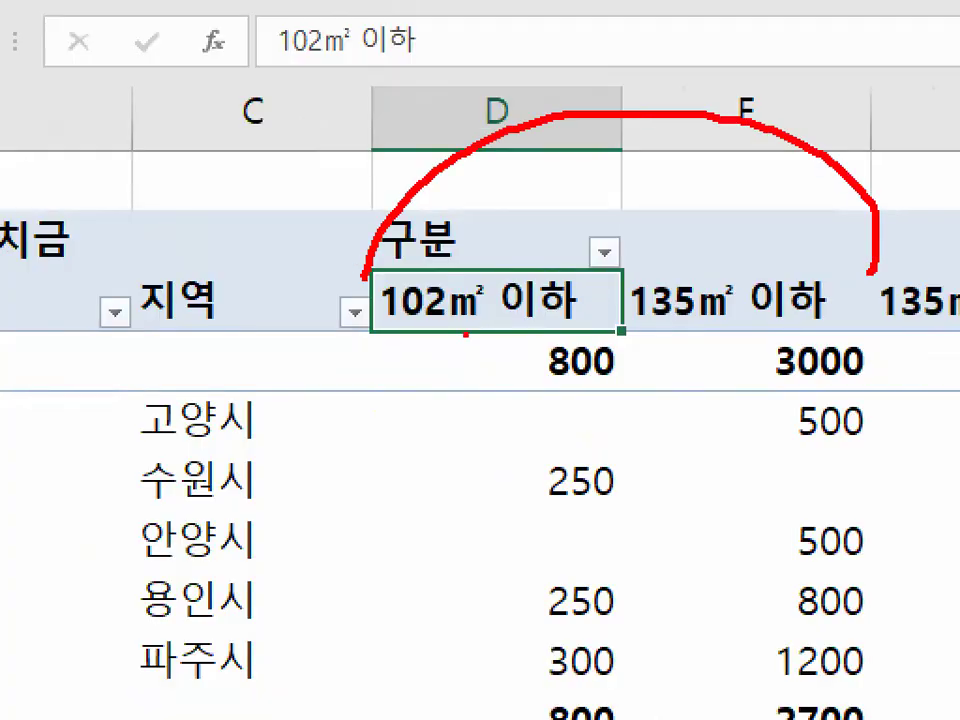
left_click_drag(465, 334, 781, 327)
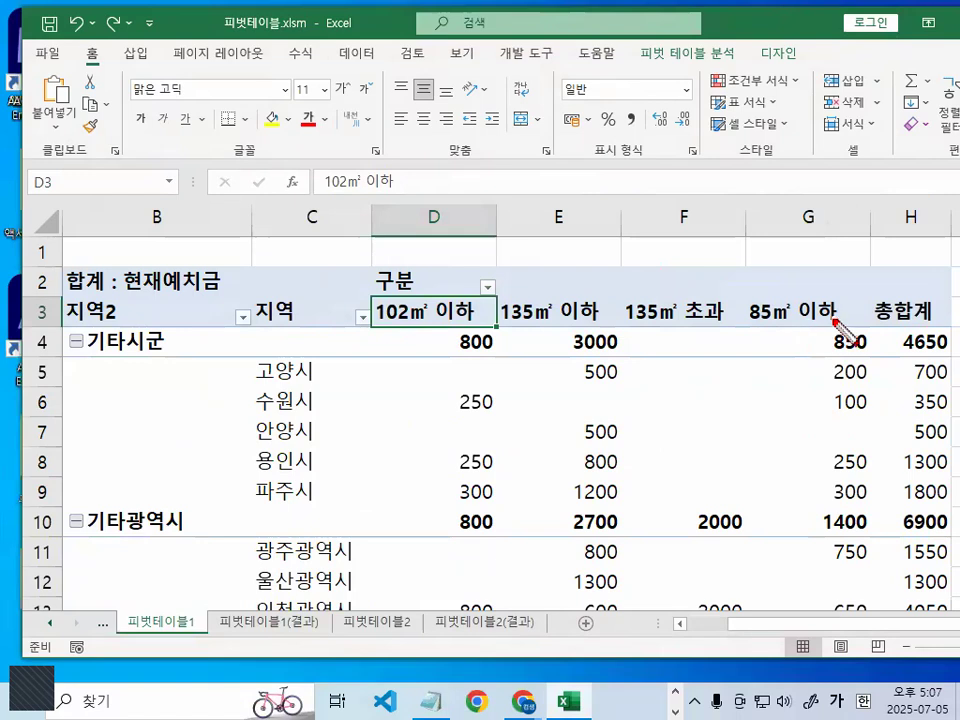
mouse_move(819, 313)
left_mouse_down()
mouse_move(746, 285)
mouse_move(840, 318)
left_mouse_up()
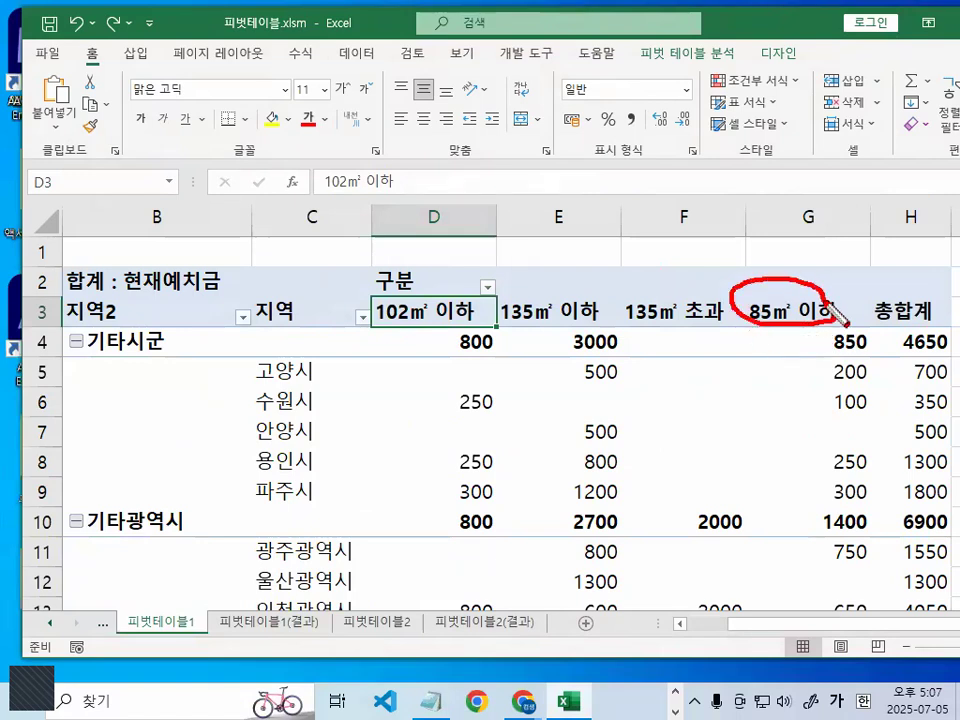
mouse_move(746, 300)
left_mouse_down()
mouse_move(675, 214)
mouse_move(375, 311)
mouse_move(372, 302)
left_mouse_up()
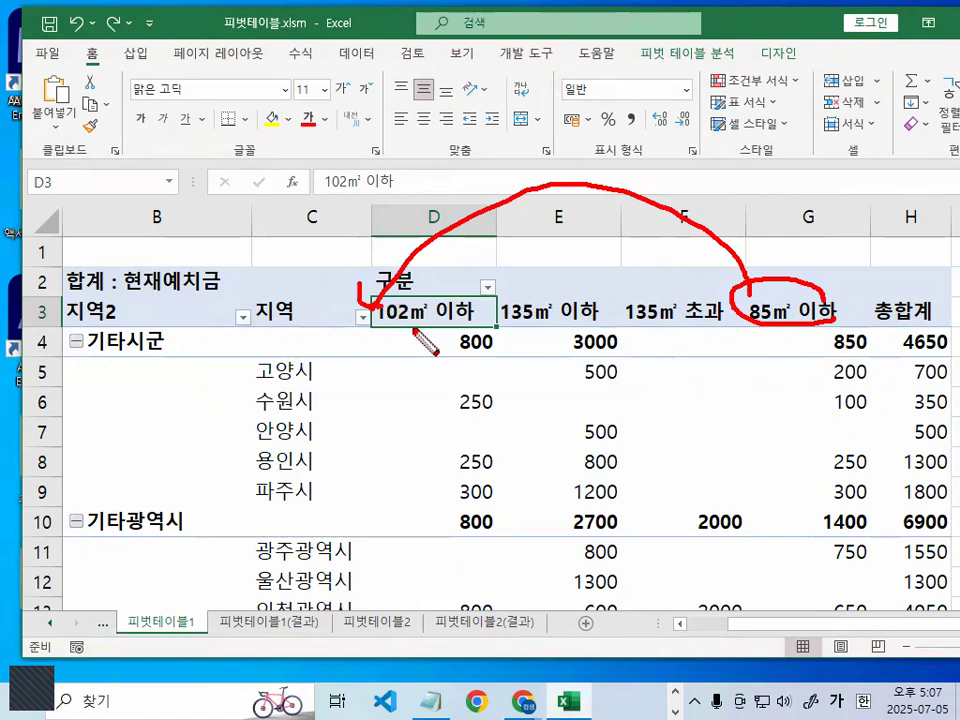
left_click_drag(378, 322, 440, 323)
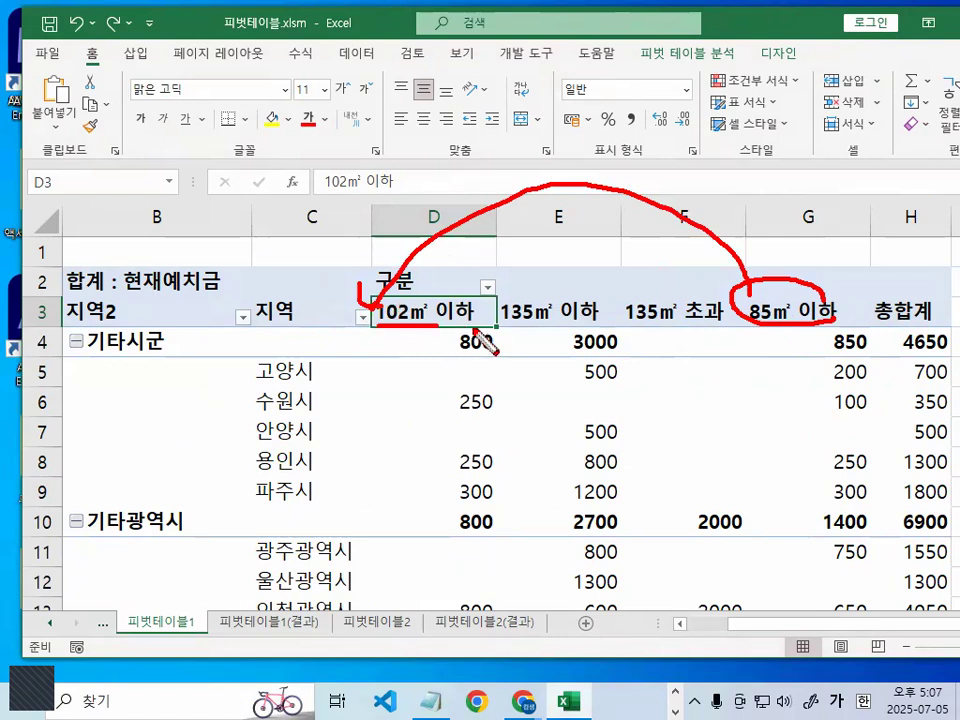
left_click_drag(517, 327, 668, 327)
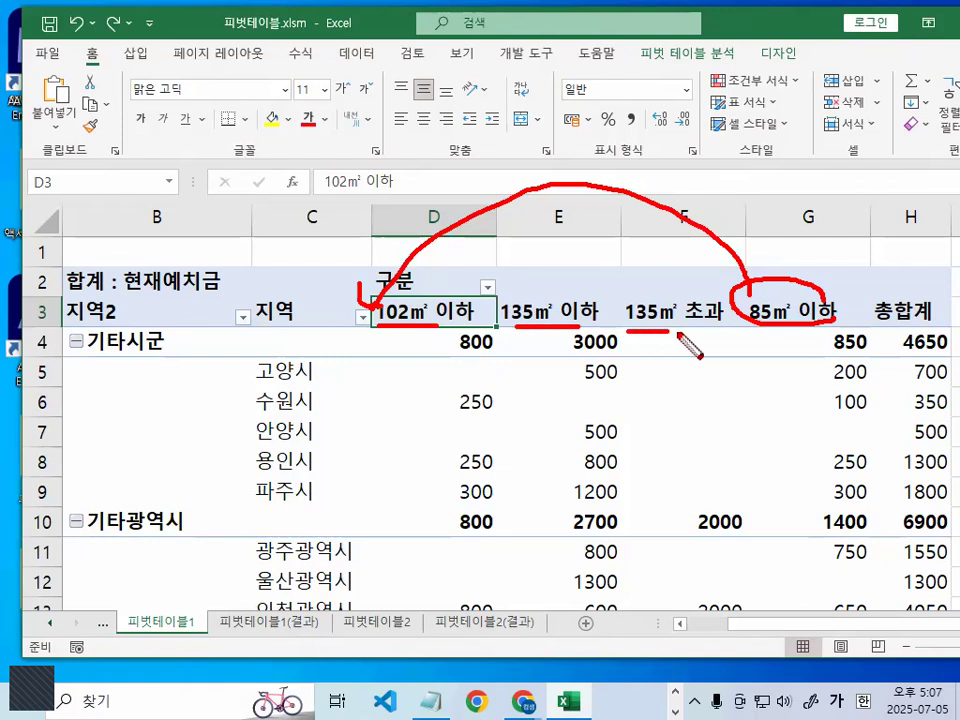
- Inspect the commands available for the 85㎡ 이하 column label, including the one for moving it
key("Escape")
left_click(793, 313)
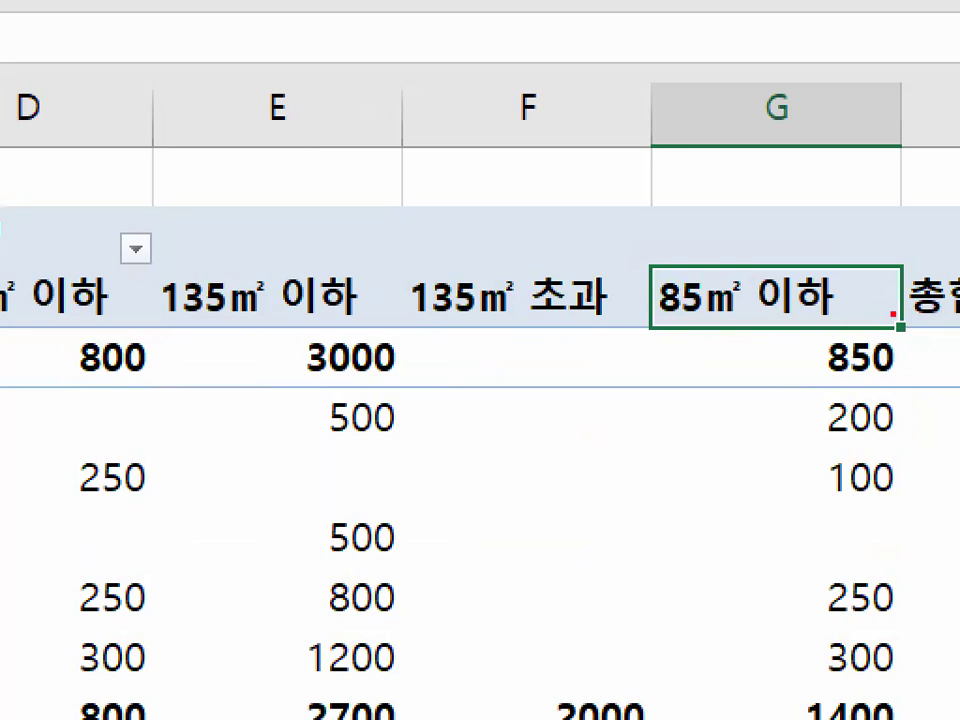
mouse_move(893, 314)
left_mouse_down()
mouse_move(664, 325)
mouse_move(664, 272)
mouse_move(869, 288)
left_mouse_up()
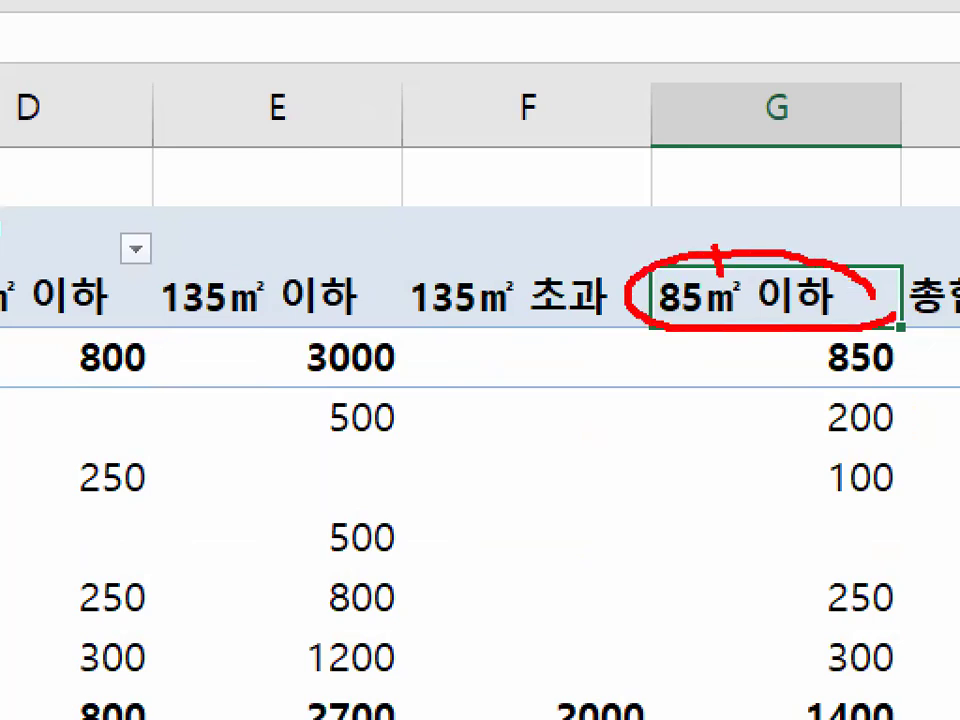
left_click_drag(712, 245, 817, 163)
key("Escape")
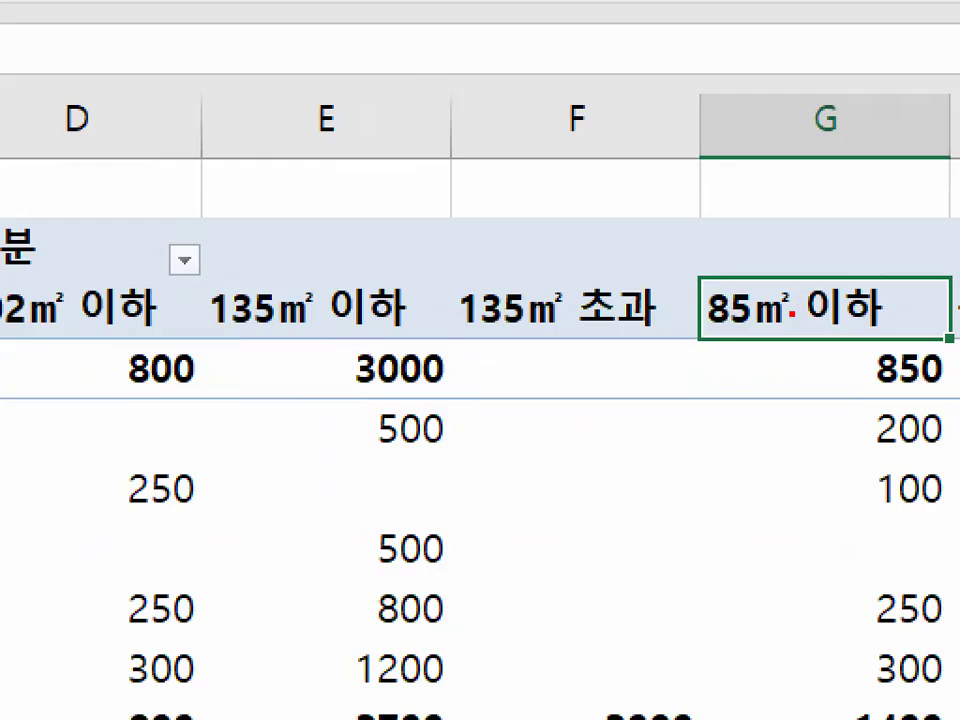
mouse_move(842, 316)
left_mouse_down()
mouse_move(795, 327)
mouse_move(814, 295)
mouse_move(838, 319)
left_mouse_up()
right_click(783, 311)
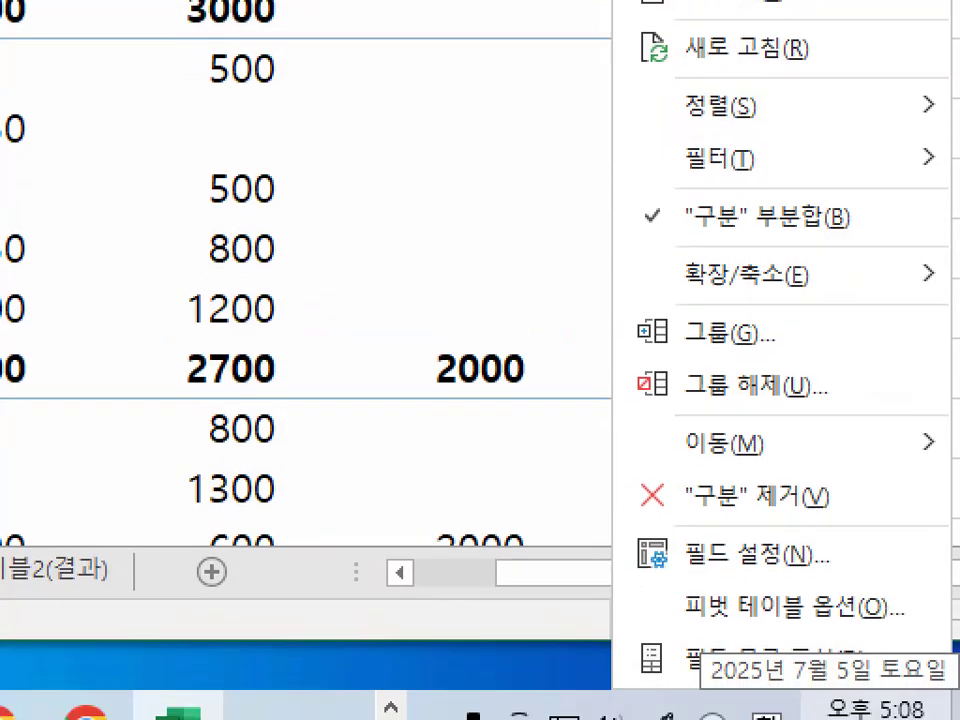
mouse_move(819, 528)
left_mouse_down()
mouse_move(779, 475)
mouse_move(781, 508)
left_mouse_up()
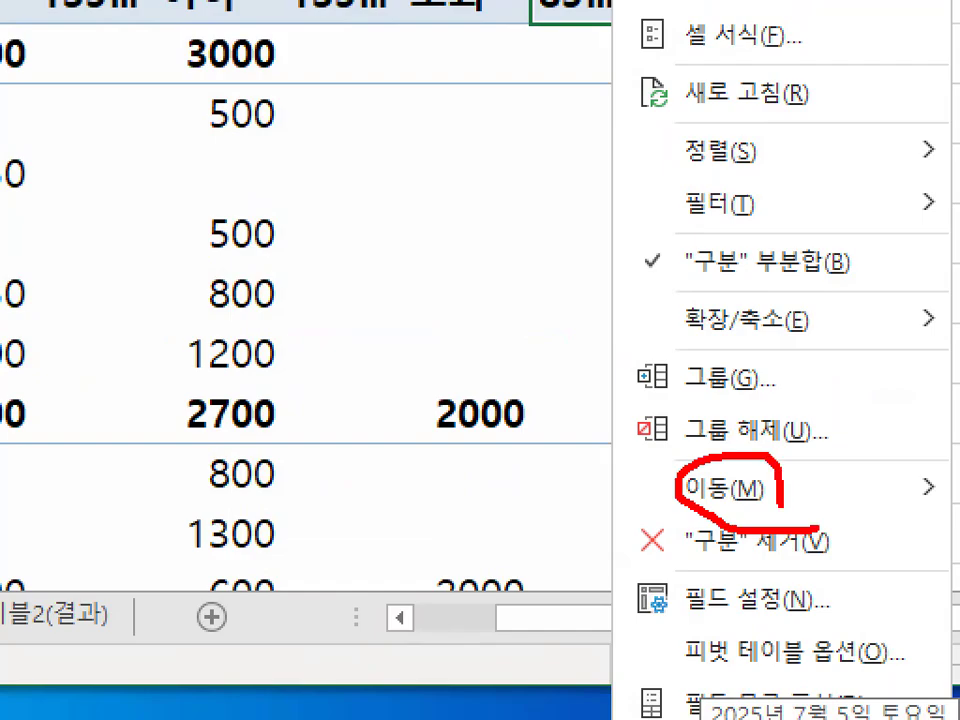
key("Escape")
- Examine the move options offered for the 85㎡ 이하 item of the 구분 field
right_click(813, 318)
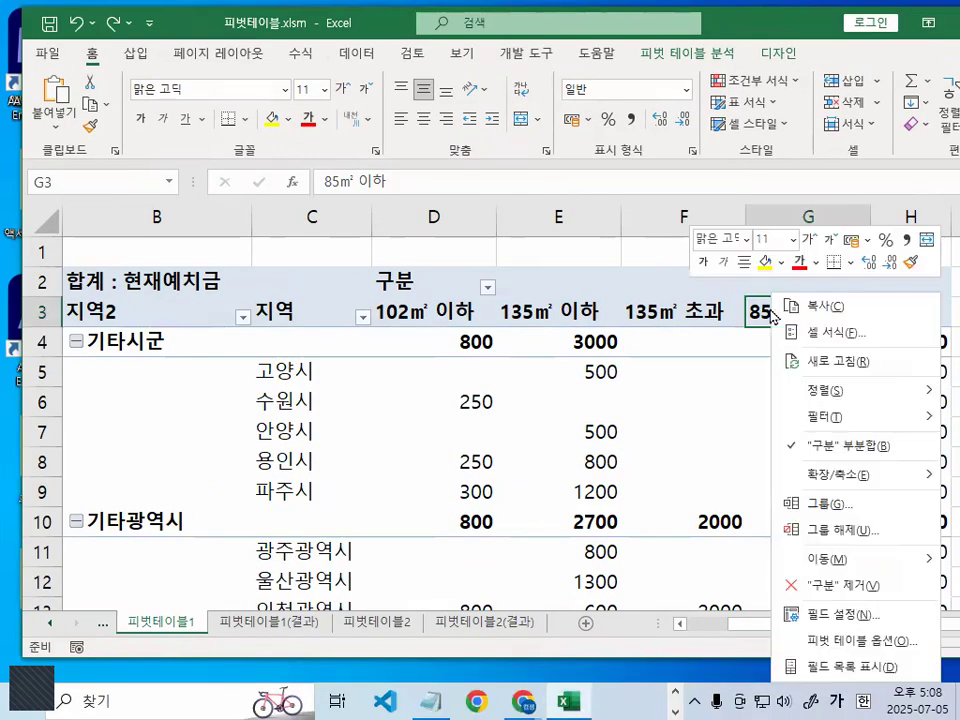
mouse_move(829, 560)
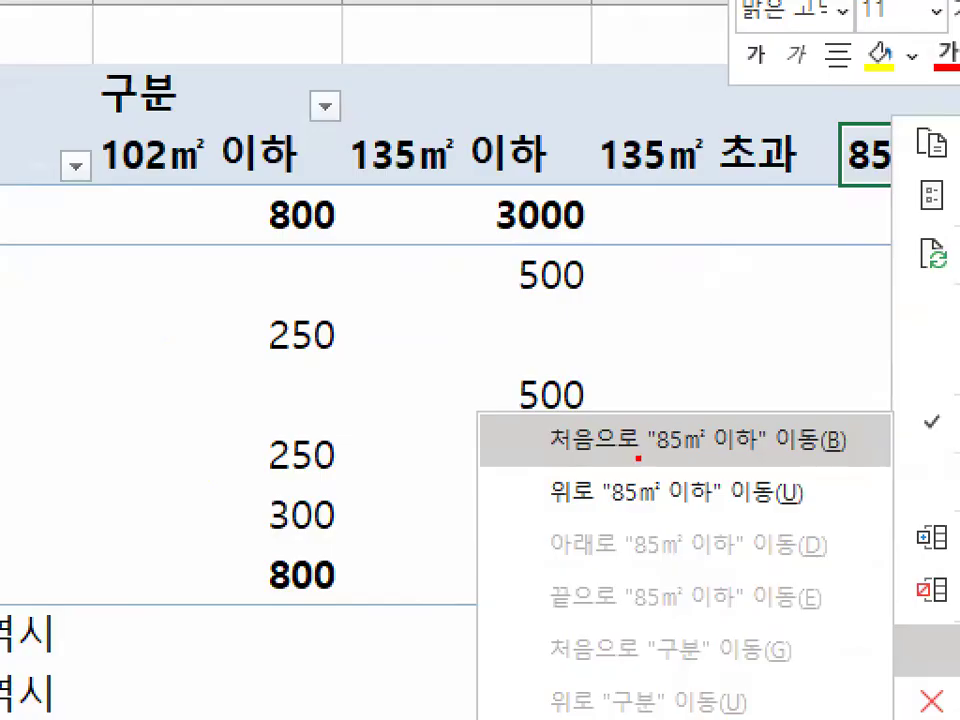
mouse_move(638, 458)
left_mouse_down()
mouse_move(552, 455)
mouse_move(636, 450)
left_mouse_up()
mouse_move(618, 561)
left_mouse_down()
mouse_move(550, 565)
mouse_move(568, 518)
left_mouse_up()
mouse_move(648, 629)
left_mouse_down()
mouse_move(658, 636)
mouse_move(636, 629)
left_mouse_up()
left_click_drag(622, 568, 546, 627)
left_click_drag(556, 572, 622, 662)
mouse_move(661, 453)
left_mouse_down()
mouse_move(637, 440)
mouse_move(640, 456)
left_mouse_up()
key("Escape")
- Move the 85㎡ 이하 item to the beginning of the 구분 column labels
left_click(779, 311)
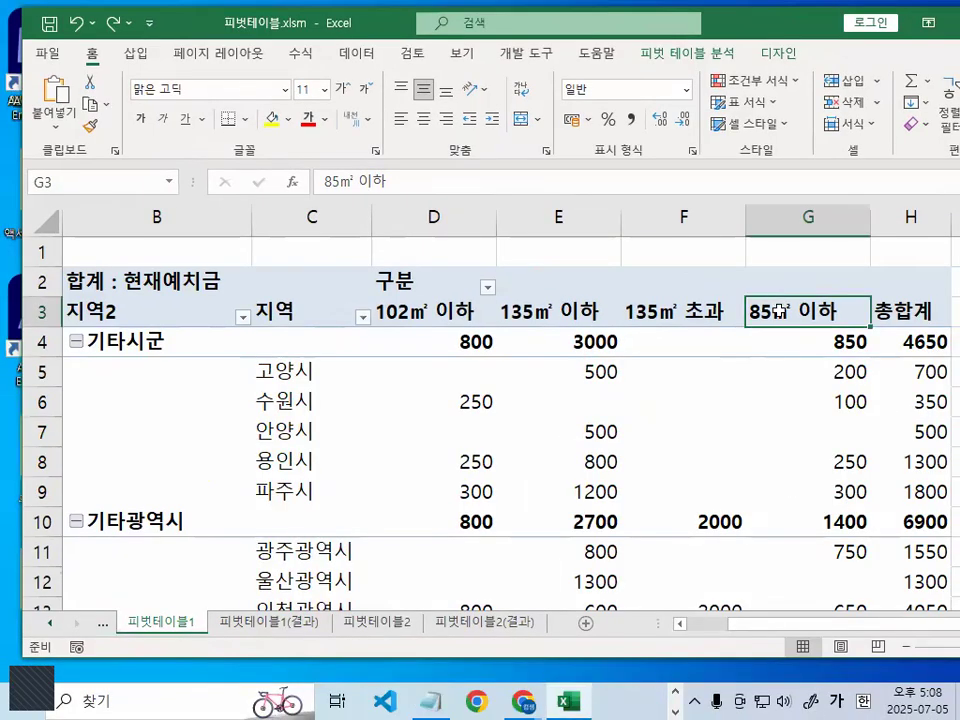
right_click(780, 312)
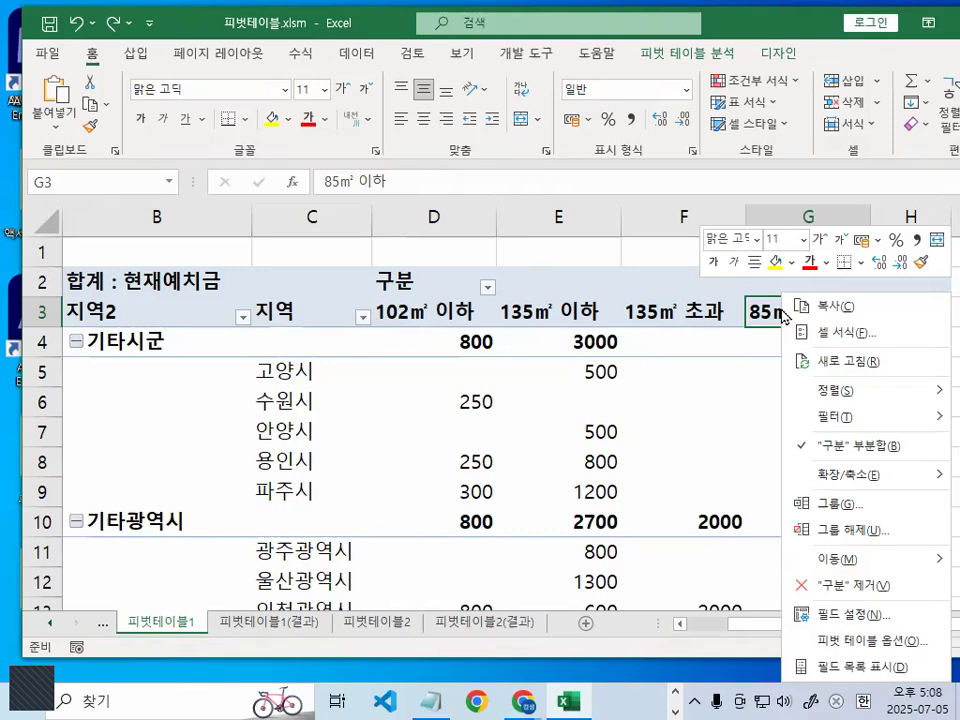
mouse_move(843, 563)
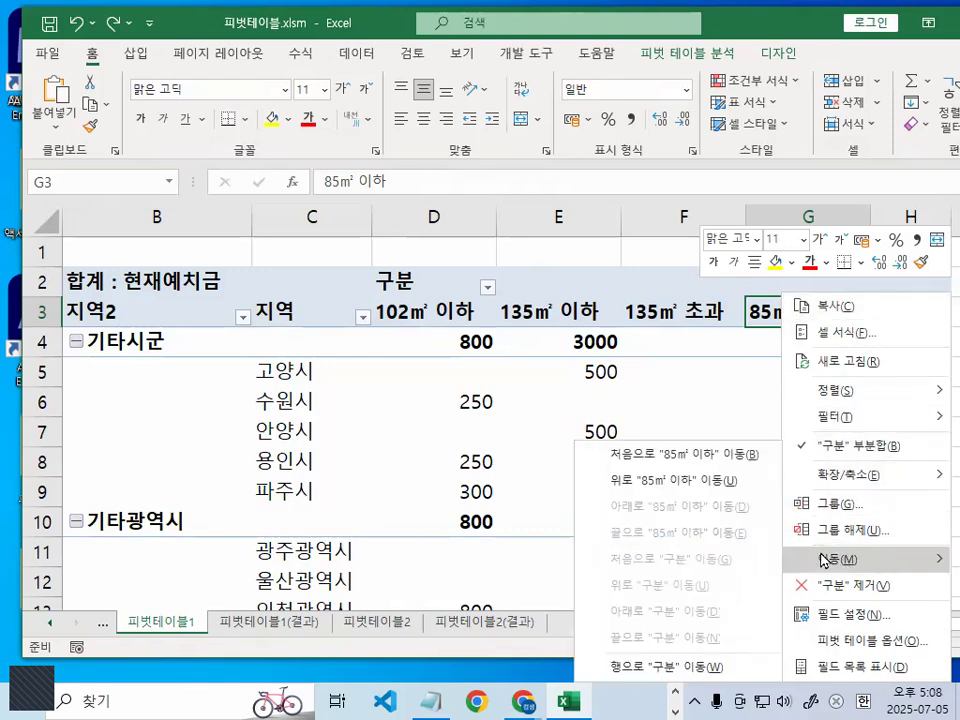
left_click(671, 454)
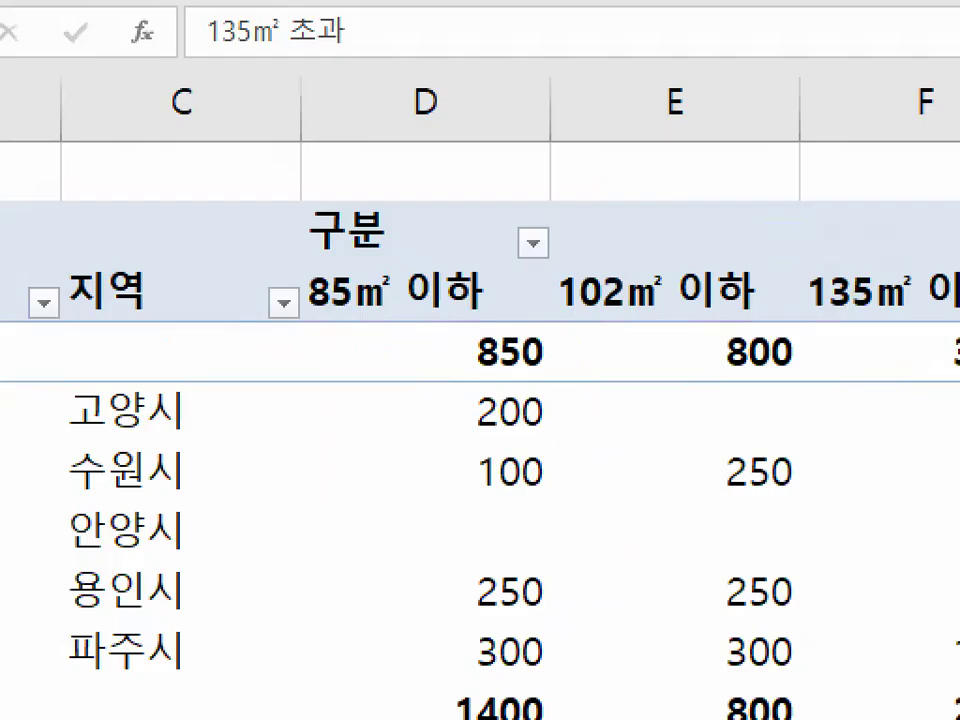
- Check the relocated 85㎡ 이하 column and whether the 구분 heading carries a sort indicator
mouse_move(536, 639)
left_mouse_down()
mouse_move(340, 636)
mouse_move(563, 362)
mouse_move(628, 624)
left_mouse_up()
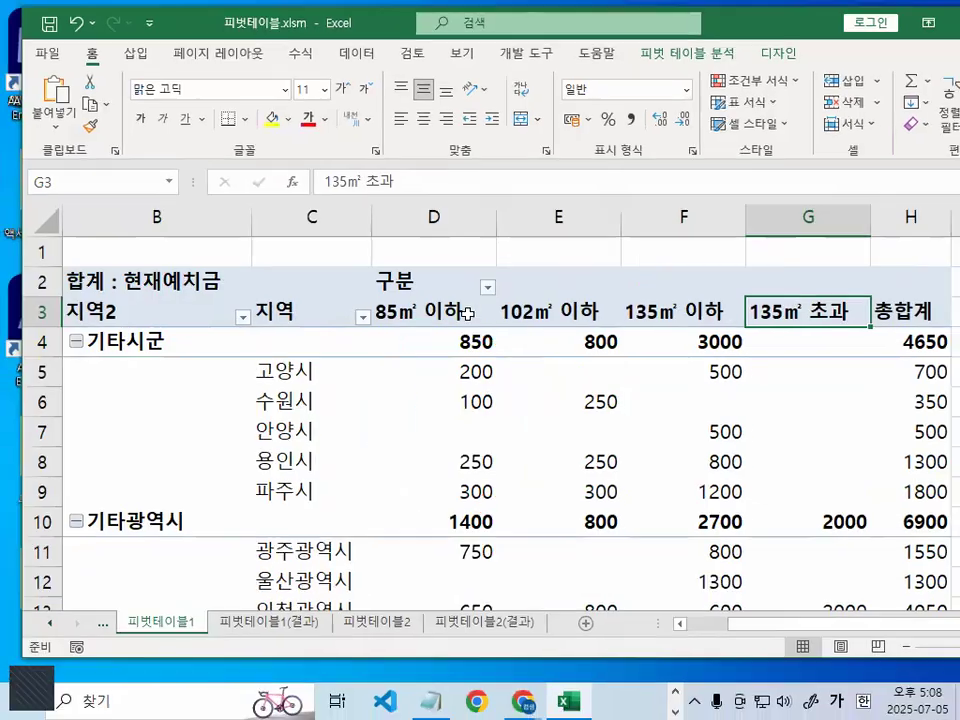
left_click(458, 312)
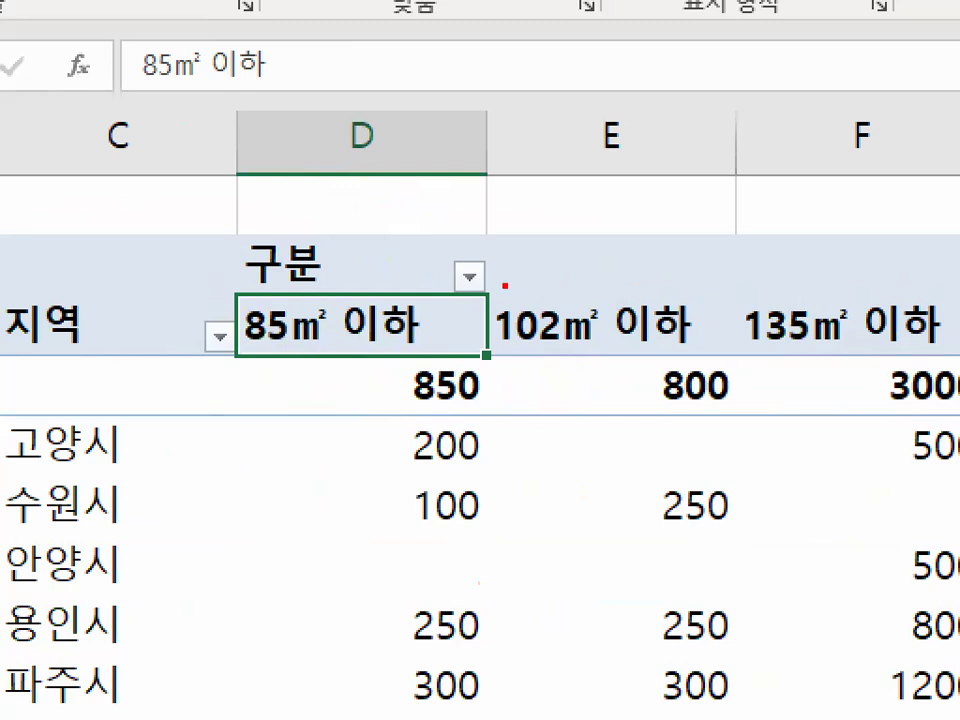
mouse_move(500, 289)
left_mouse_down()
mouse_move(452, 250)
mouse_move(505, 290)
left_mouse_up()
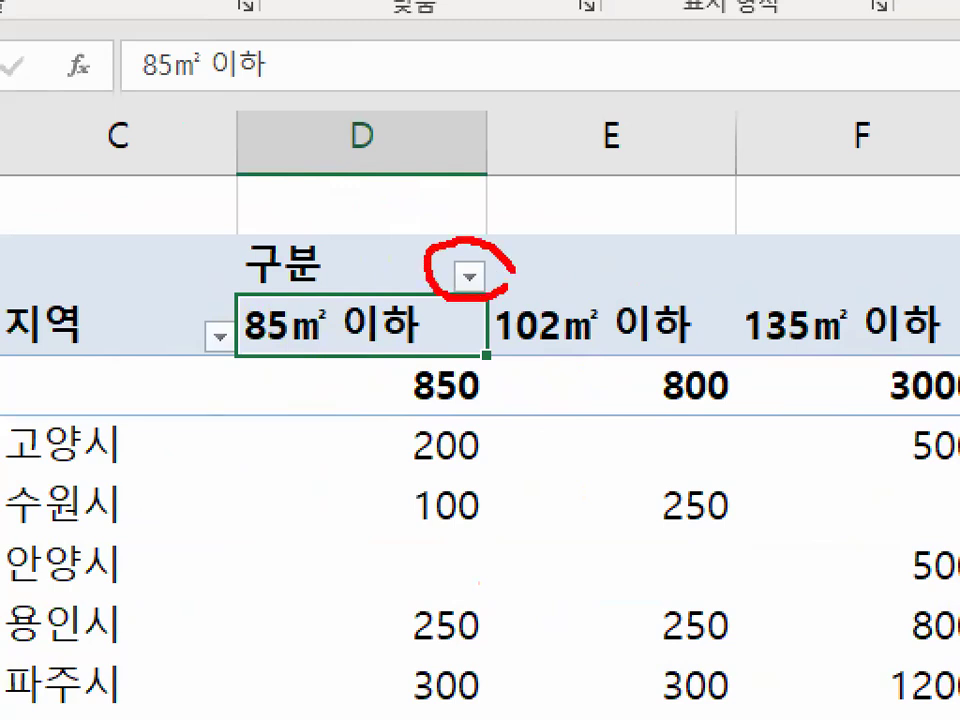
mouse_move(587, 210)
left_mouse_down()
mouse_move(665, 185)
mouse_move(628, 268)
left_mouse_up()
left_click_drag(738, 185, 745, 375)
mouse_move(722, 315)
left_mouse_down()
mouse_move(735, 345)
mouse_move(828, 290)
left_mouse_up()
left_click_drag(870, 128, 480, 383)
mouse_move(543, 112)
left_mouse_down()
mouse_move(722, 366)
mouse_move(850, 511)
left_mouse_up()
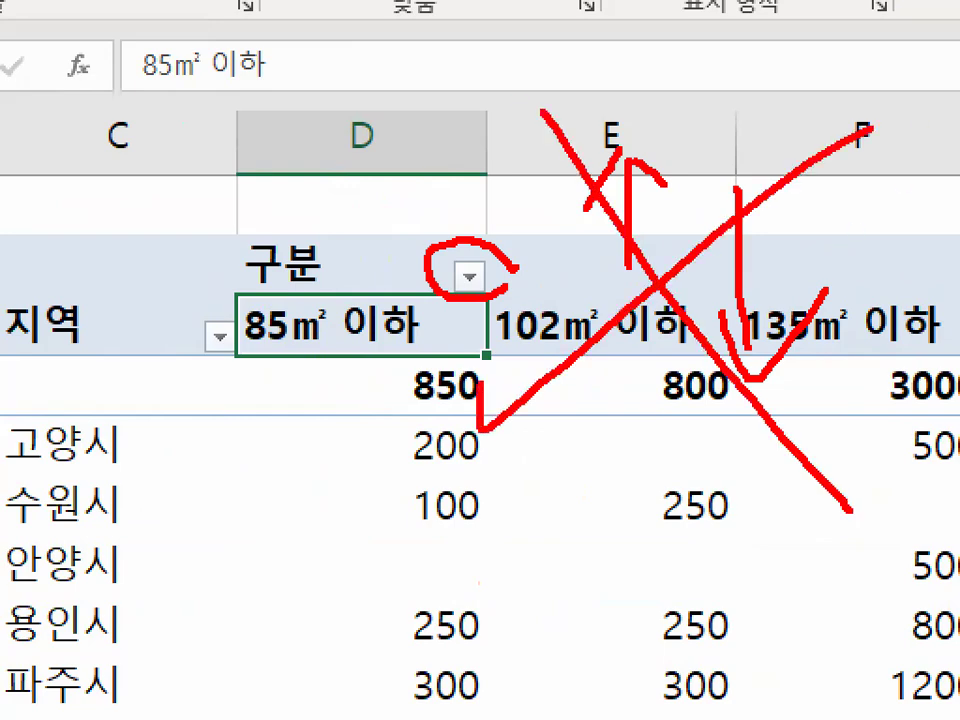
key("Escape")
- Switch to the Notepad lesson notes and read the instructions on rearranging the 구분 field data by moving items manually
left_click(435, 702)
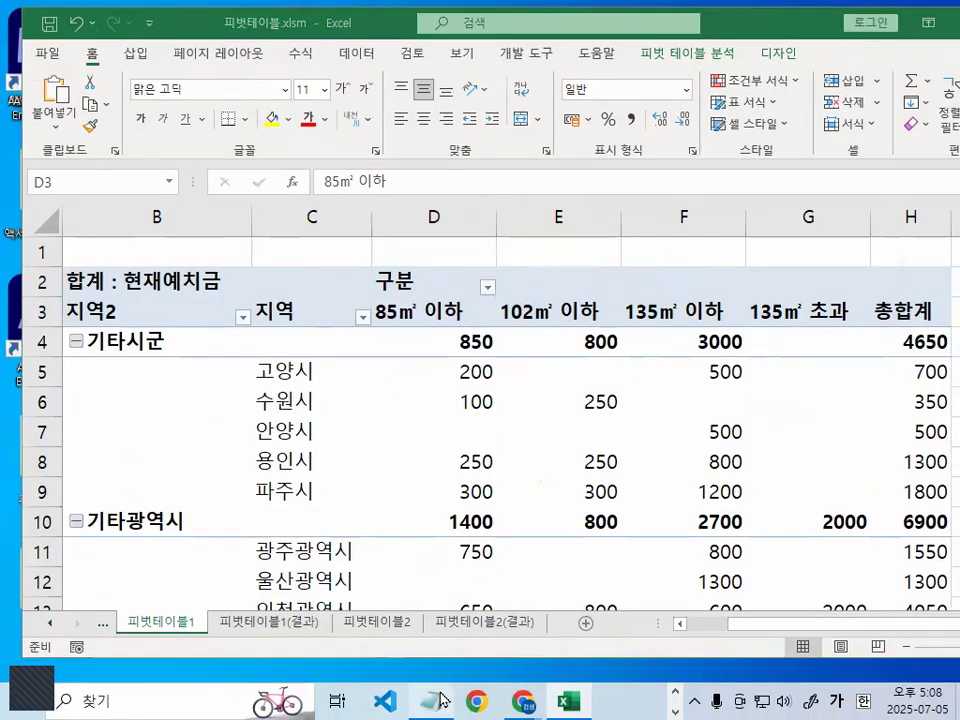
left_click_drag(18, 212, 297, 210)
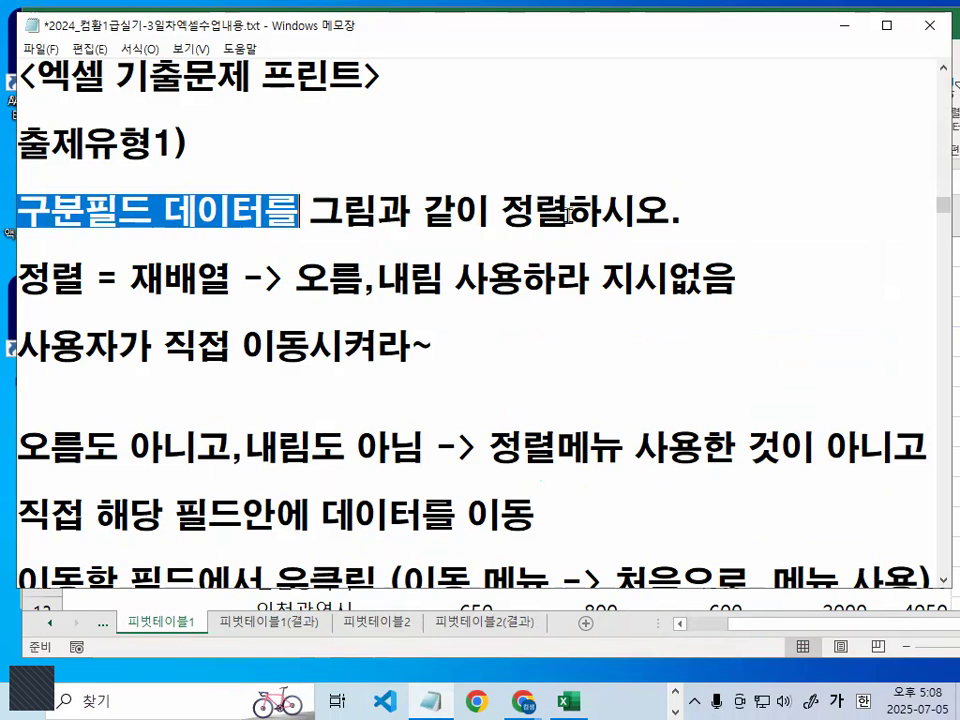
left_click_drag(22, 370, 420, 369)
left_click_drag(460, 477, 815, 475)
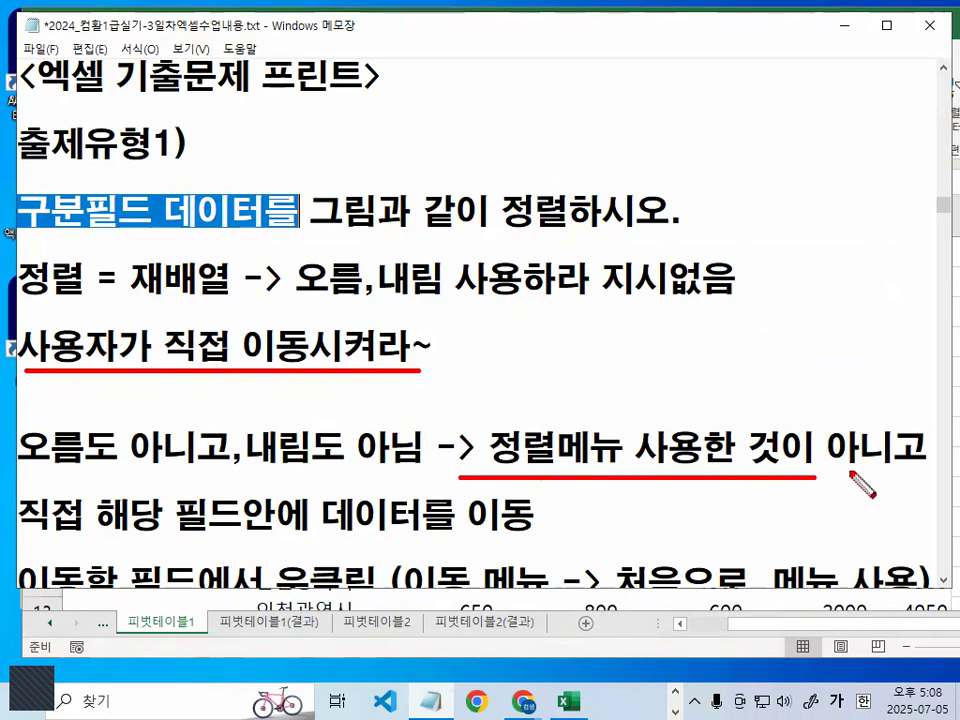
key("Escape")
scroll(337, 489, "down", 2)
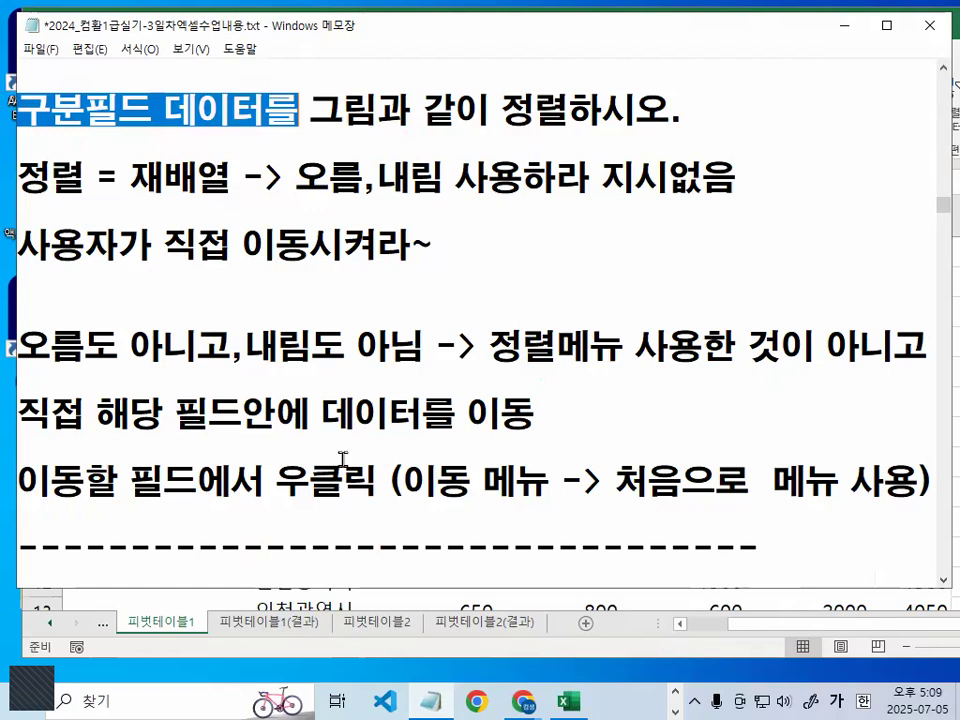
left_click(322, 412)
left_click_drag(322, 412, 568, 416)
key("ctrl+2")
left_click_drag(36, 508, 268, 508)
mouse_move(362, 494)
left_mouse_down()
mouse_move(280, 502)
mouse_move(364, 494)
mouse_move(540, 504)
left_mouse_up()
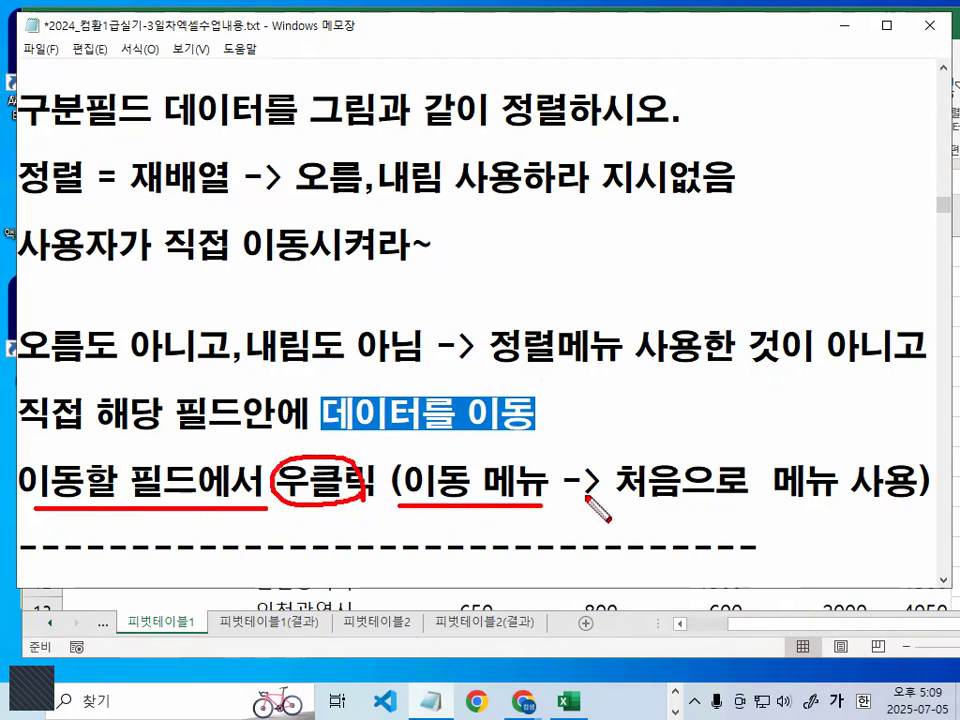
left_click_drag(604, 506, 752, 507)
mouse_move(800, 449)
left_mouse_down()
mouse_move(828, 460)
mouse_move(855, 503)
left_mouse_up()
key("Escape")
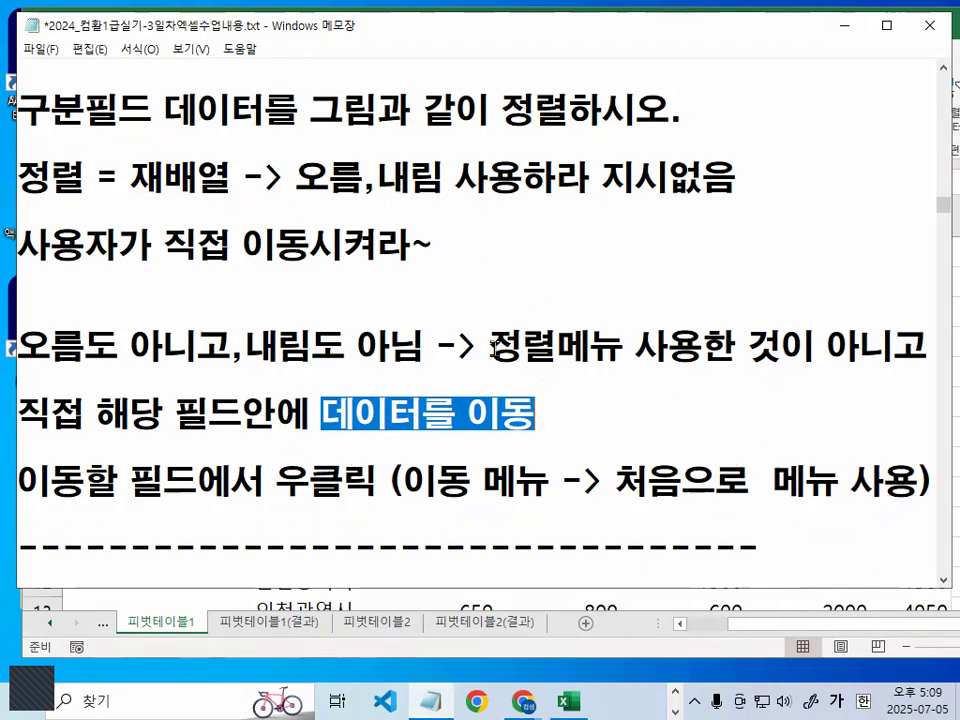
- Review the note that distinguishes moving data directly within a field from using the sort menu
left_click_drag(489, 346, 943, 347)
key("ctrl+2")
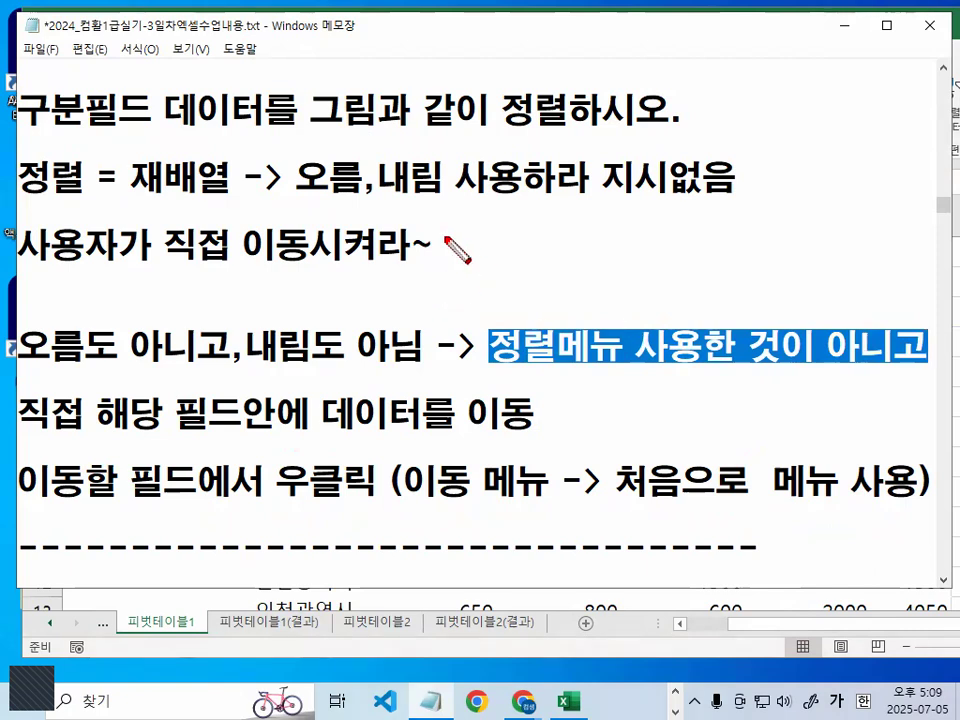
mouse_move(446, 238)
left_mouse_down()
mouse_move(486, 262)
mouse_move(447, 239)
left_mouse_up()
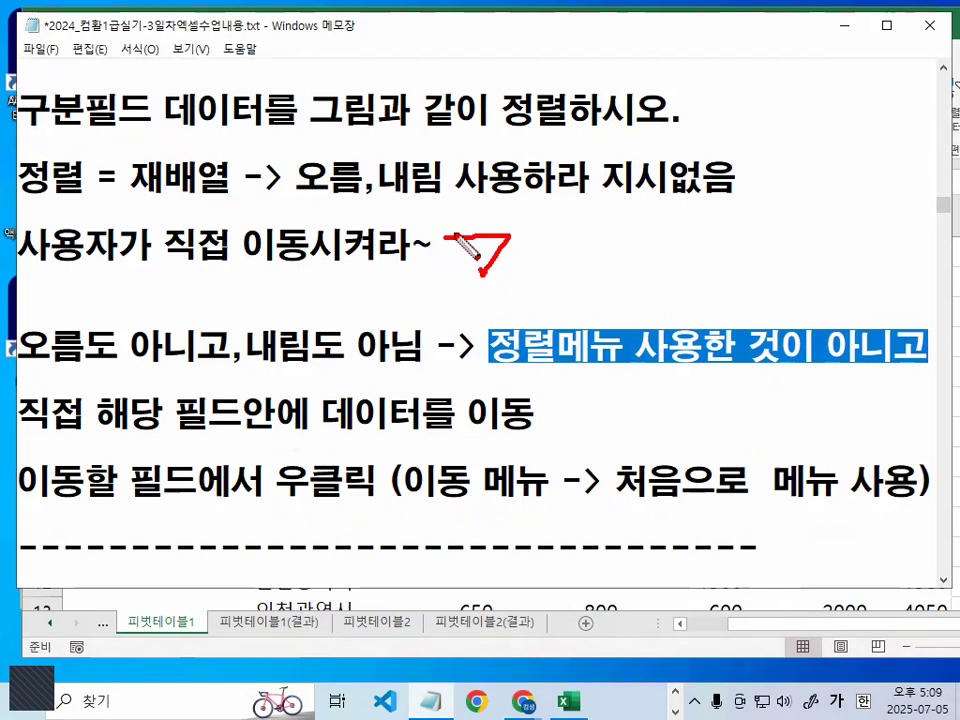
left_click_drag(540, 206, 520, 229)
mouse_move(541, 205)
left_mouse_down()
mouse_move(562, 222)
mouse_move(542, 262)
left_mouse_up()
mouse_move(593, 209)
left_mouse_down()
mouse_move(593, 284)
mouse_move(615, 276)
left_mouse_up()
mouse_move(660, 232)
left_mouse_down()
mouse_move(627, 272)
mouse_move(665, 272)
left_mouse_up()
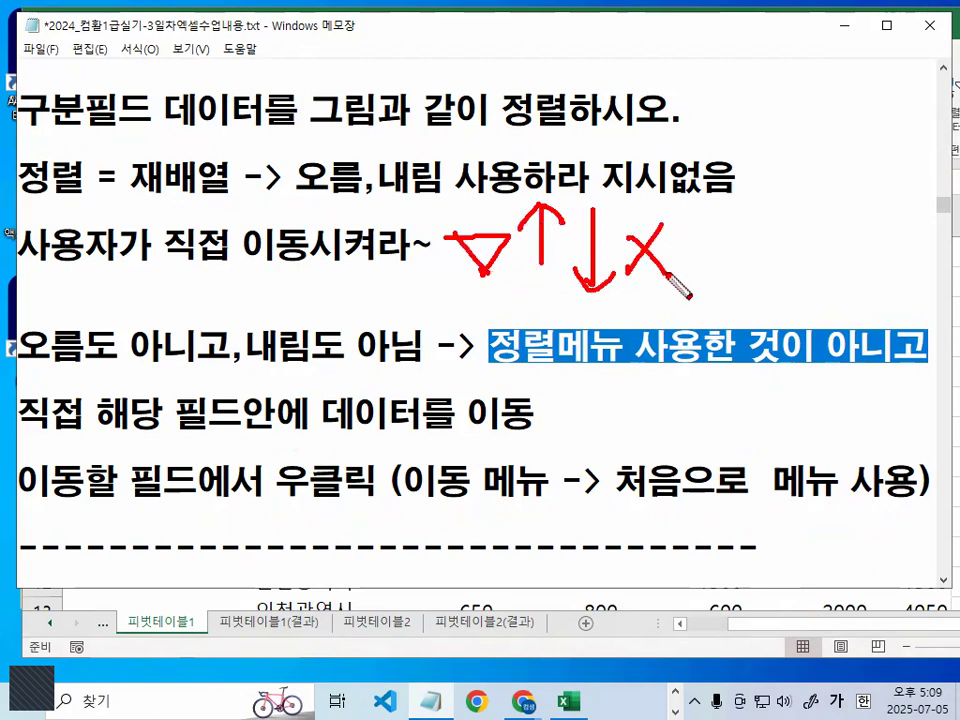
left_click_drag(476, 374, 668, 371)
left_click_drag(765, 316, 711, 386)
left_click_drag(713, 335, 749, 378)
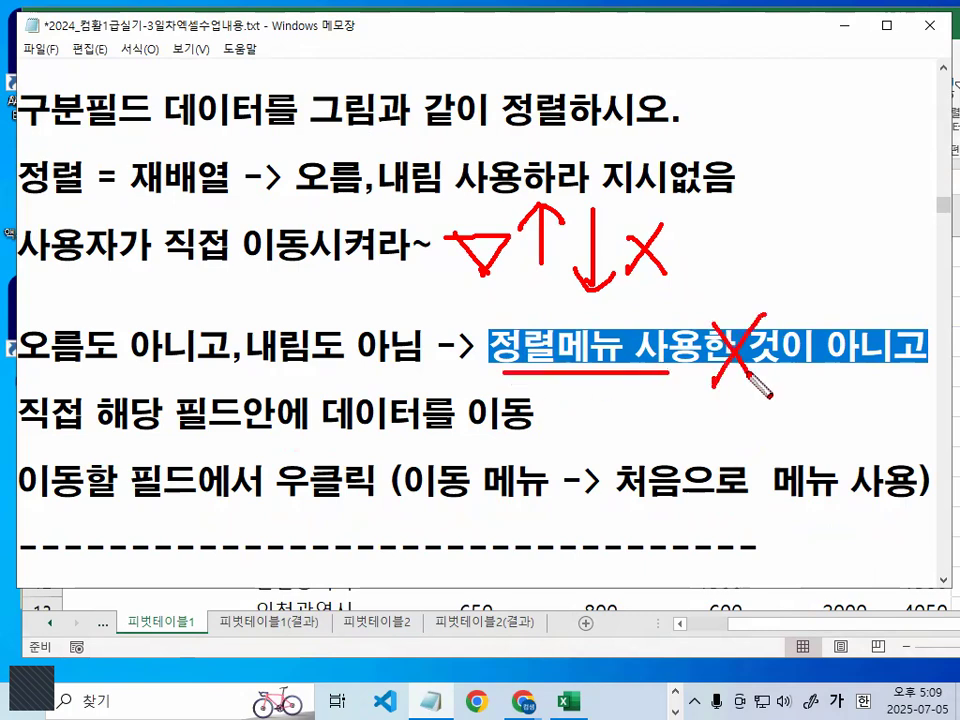
mouse_move(528, 430)
left_mouse_down()
mouse_move(470, 420)
mouse_move(525, 449)
mouse_move(542, 411)
left_mouse_up()
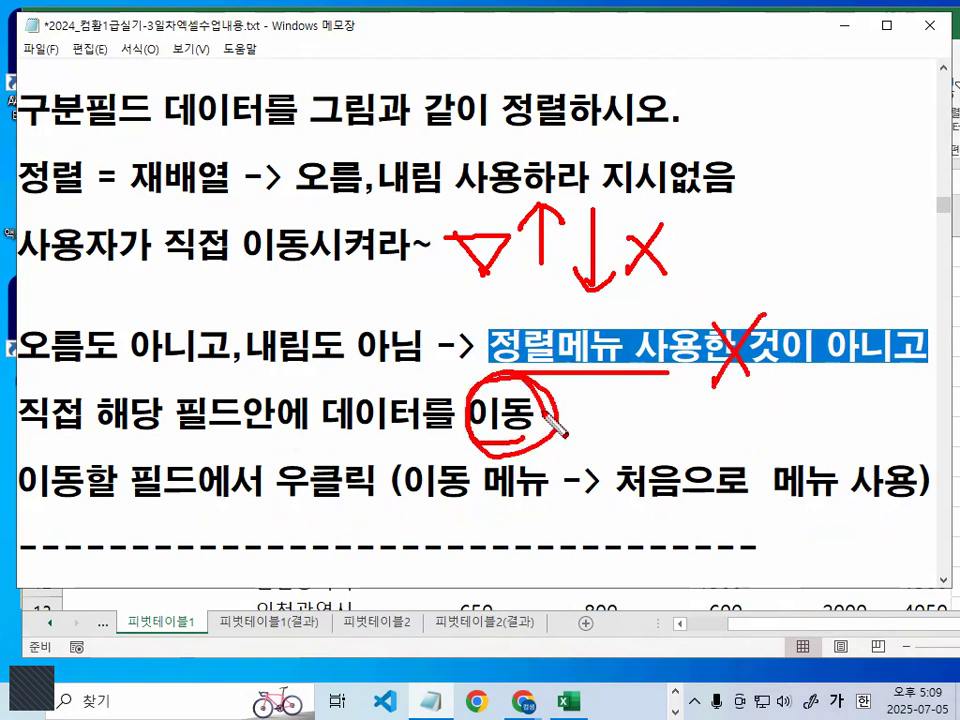
key("Escape")
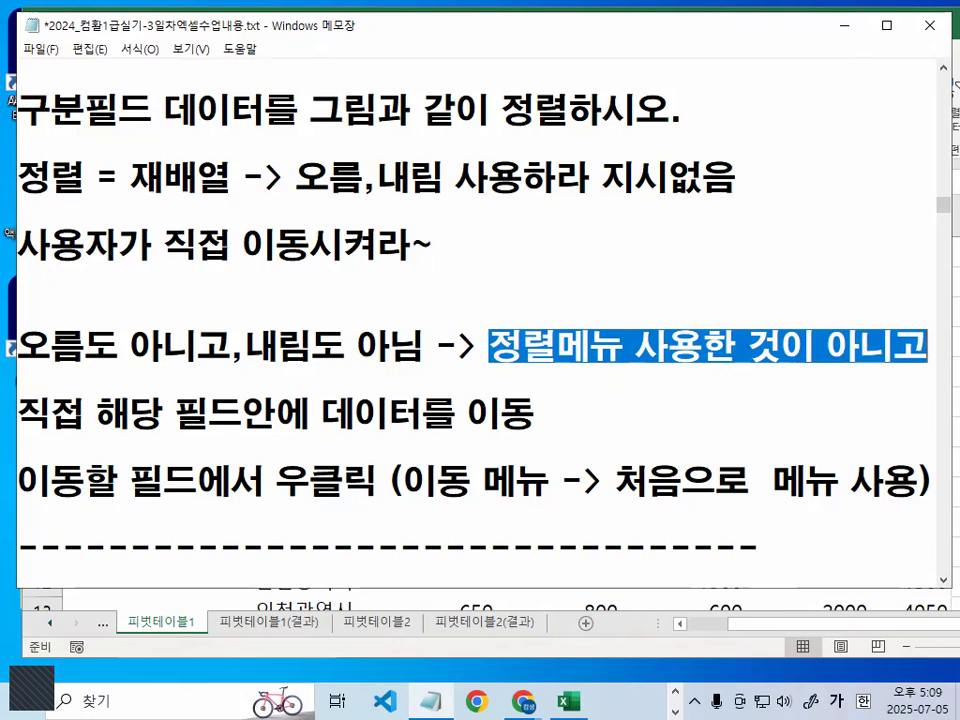
- Return to the Excel pivot table and examine the 현재예치금 sum for 기타시군 under 85㎡ 이하
left_click(842, 25)
left_click(426, 337)
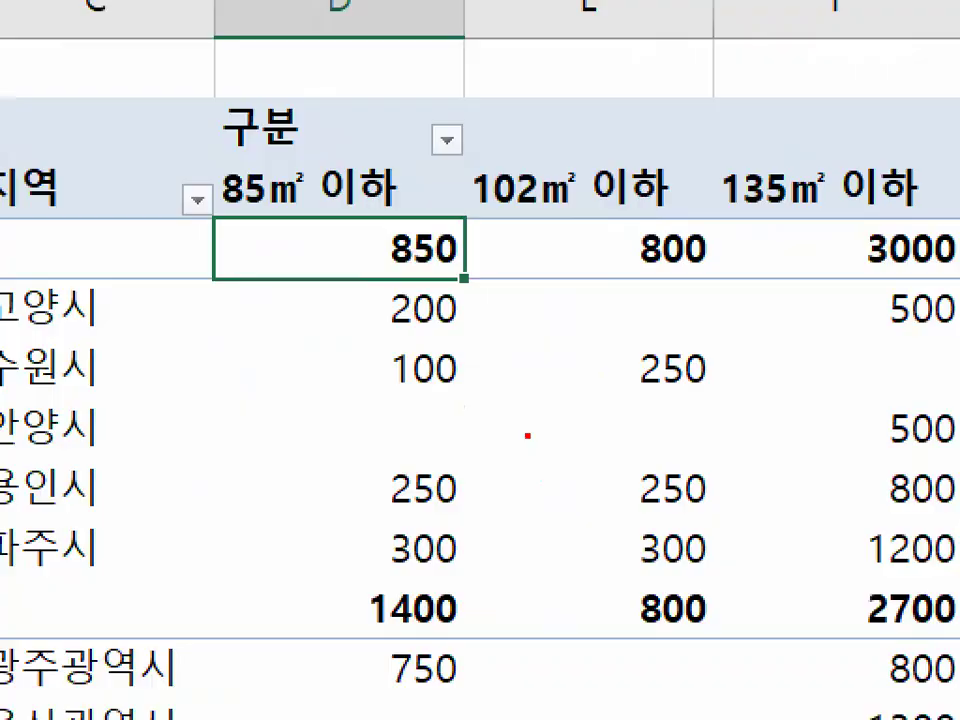
mouse_move(743, 474)
left_mouse_down()
mouse_move(574, 571)
mouse_move(651, 399)
mouse_move(677, 519)
left_mouse_up()
key("Escape")
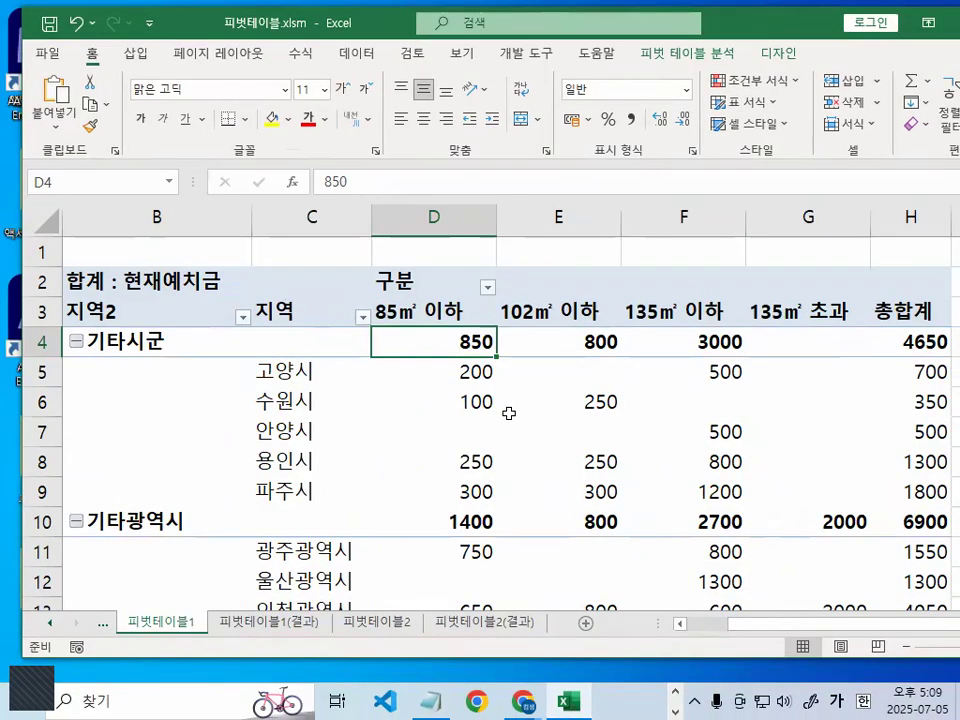
mouse_move(676, 372)
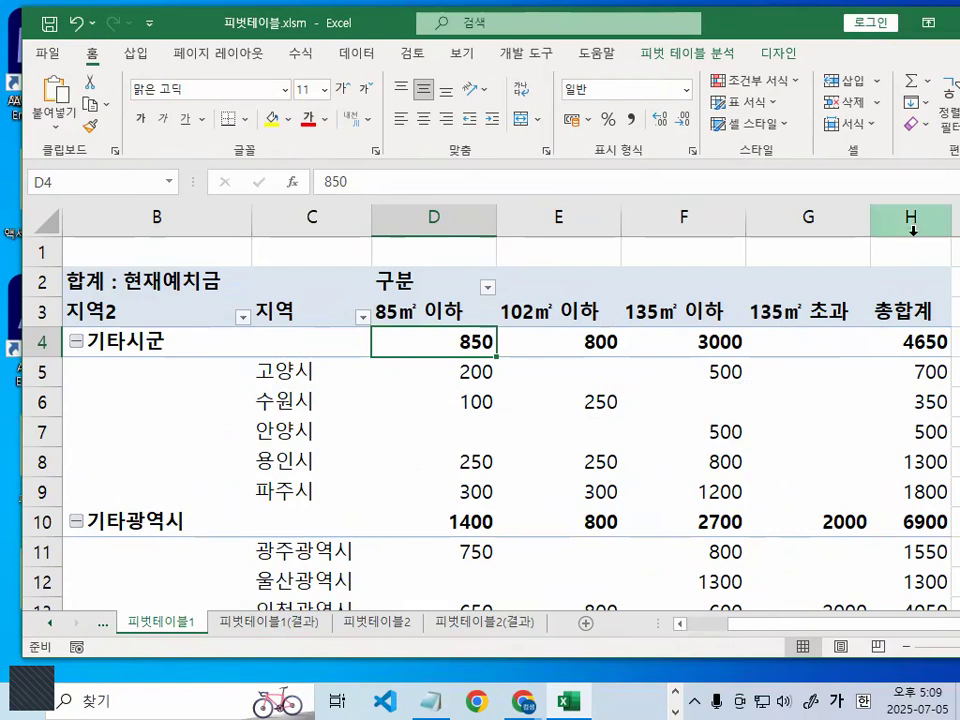
mouse_move(447, 349)
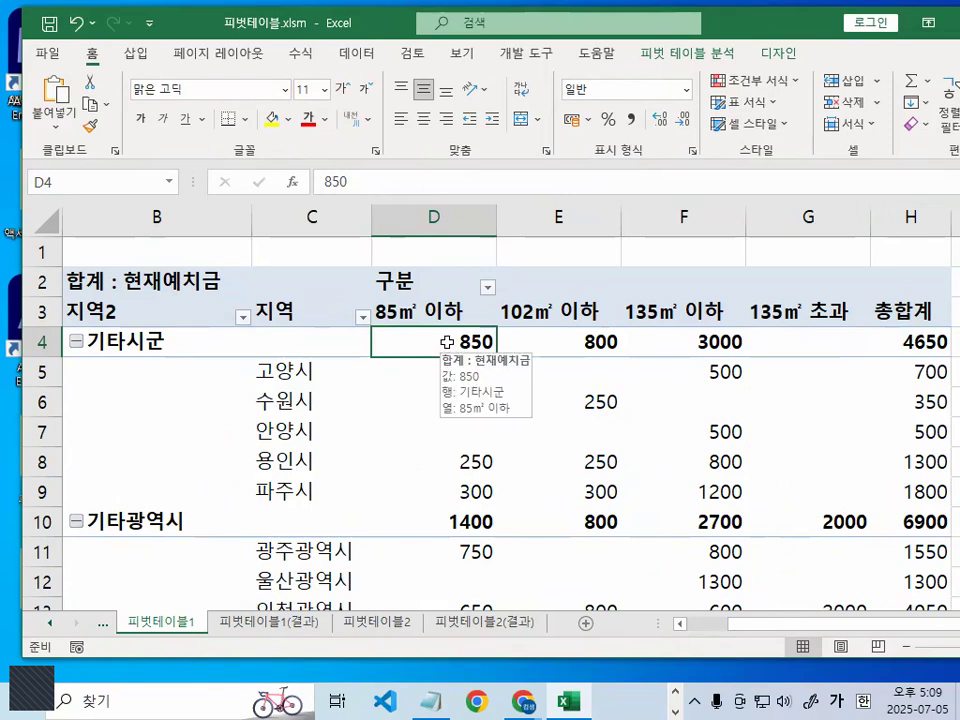
key("ctrl+1")
left_click(447, 342)
mouse_move(561, 338)
left_mouse_down()
mouse_move(442, 383)
mouse_move(525, 338)
left_mouse_up()
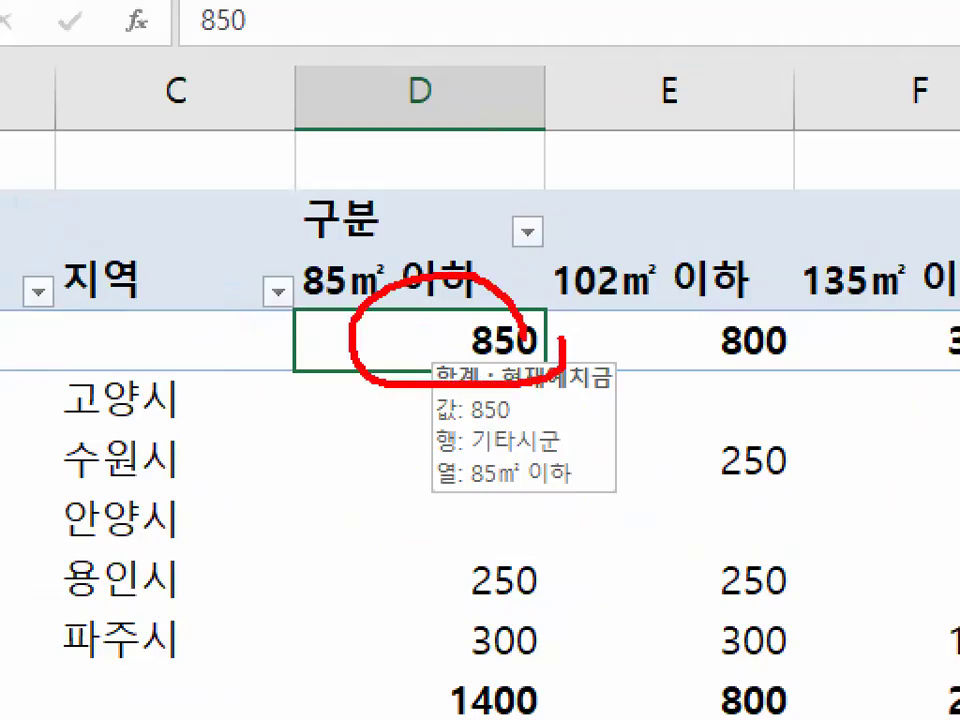
key("Escape")
- Format the pivot values in D4:H17 with the 숫자 category and the 1000 단위 구분 기호 enabled
mouse_move(435, 341)
left_mouse_down()
mouse_move(883, 553)
mouse_move(717, 565)
mouse_move(744, 574)
mouse_move(716, 540)
mouse_move(748, 516)
mouse_move(693, 565)
left_mouse_up()
key("ctrl+1")
key("Escape")
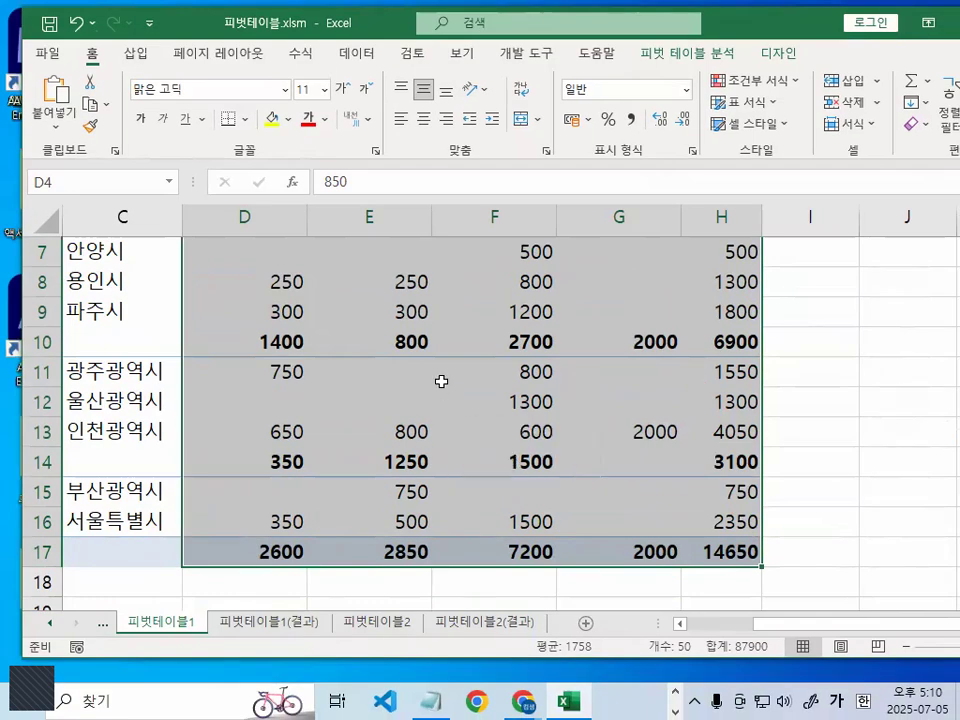
right_click(455, 317)
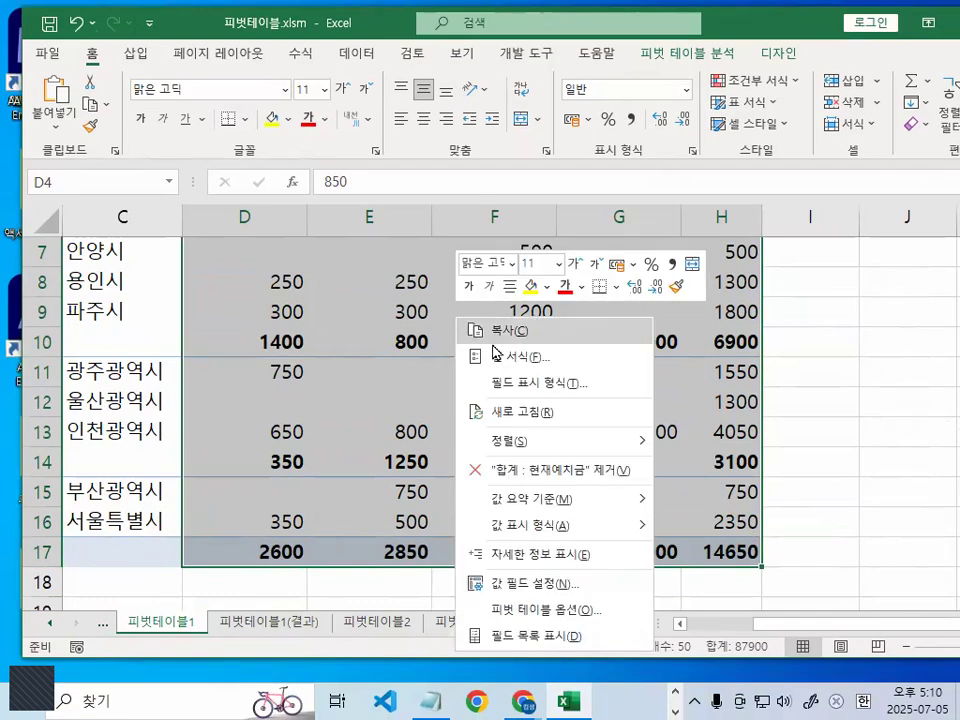
key("ctrl+1")
mouse_move(606, 357)
left_mouse_down()
mouse_move(491, 379)
mouse_move(586, 352)
left_mouse_up()
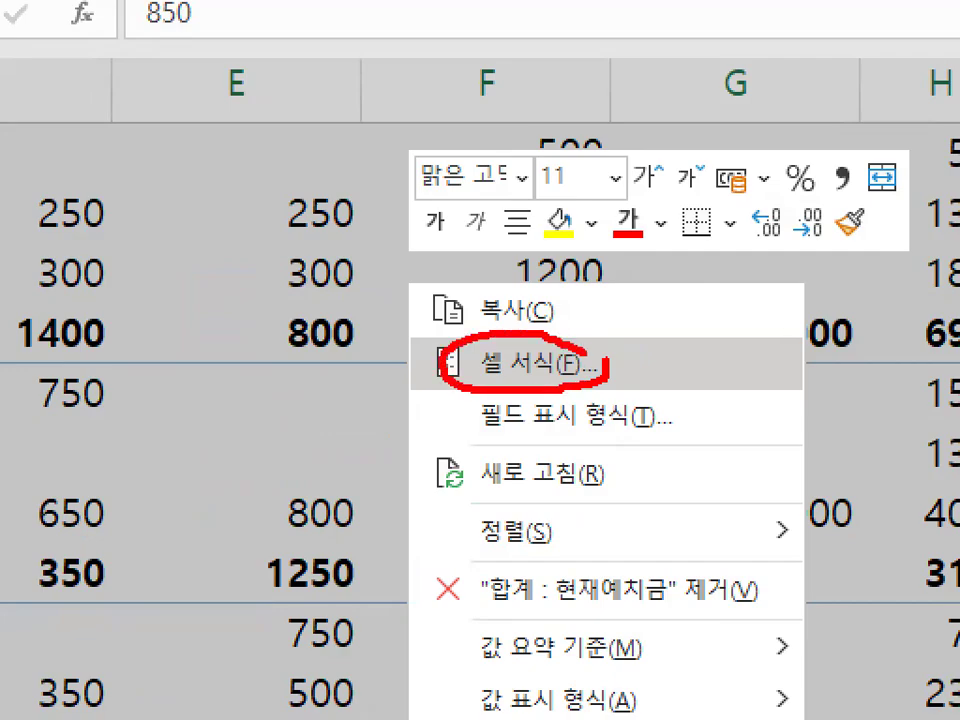
key("Escape")
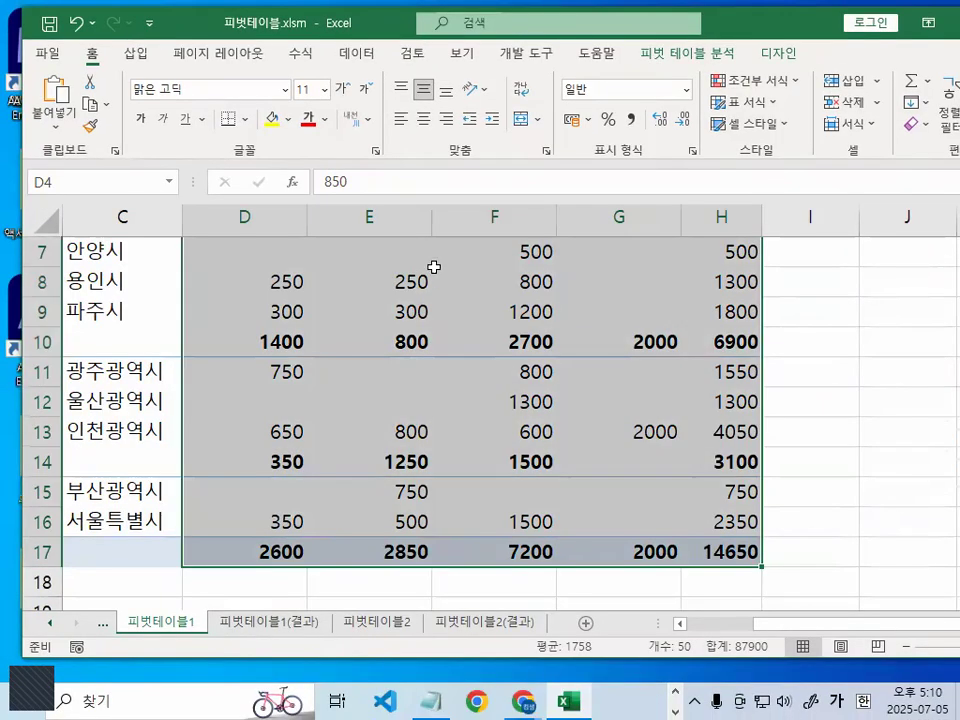
right_click(435, 268)
left_click(497, 310)
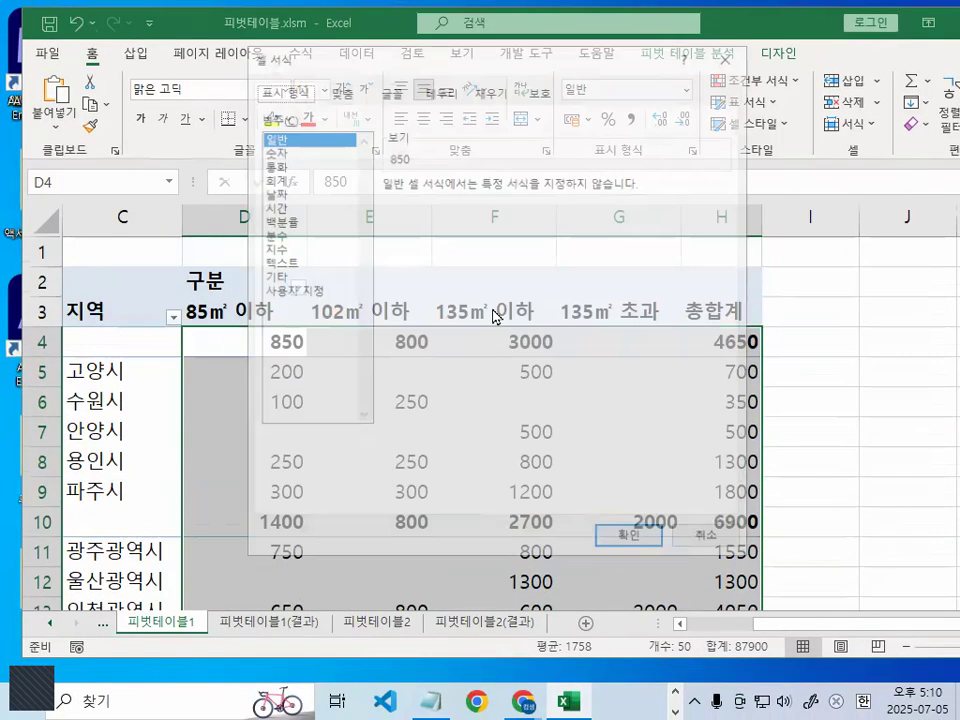
left_click(272, 149)
key("ctrl+1")
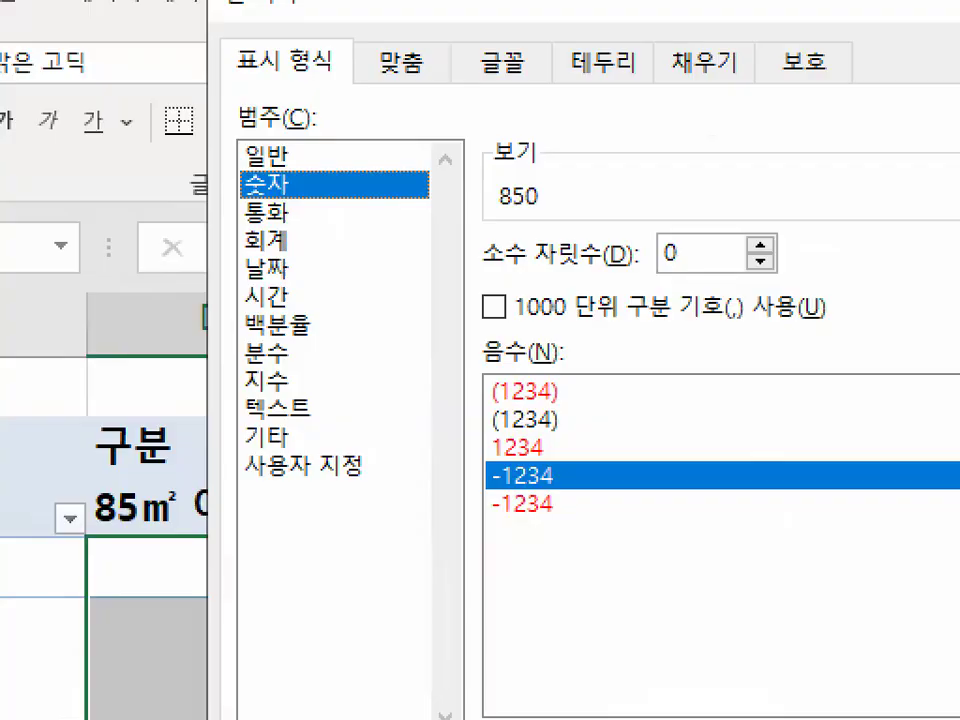
mouse_move(316, 183)
left_mouse_down()
mouse_move(294, 222)
mouse_move(246, 154)
mouse_move(322, 190)
left_mouse_up()
mouse_move(537, 306)
left_mouse_down()
mouse_move(521, 333)
mouse_move(512, 273)
mouse_move(539, 306)
left_mouse_up()
key("Escape")
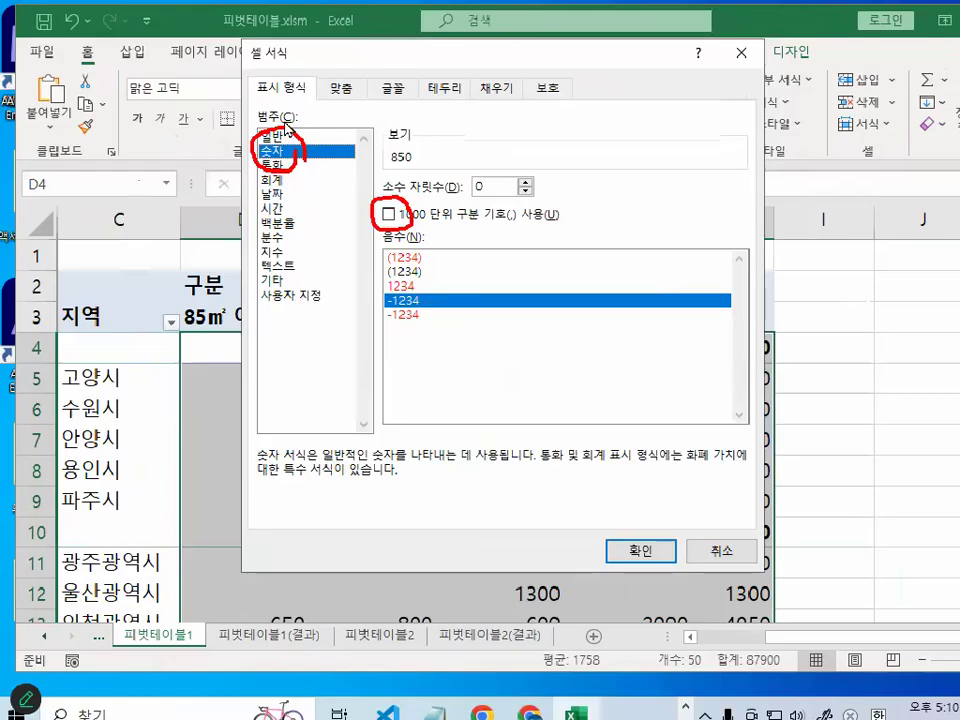
left_click(387, 213)
left_click(655, 543)
left_click(657, 541)
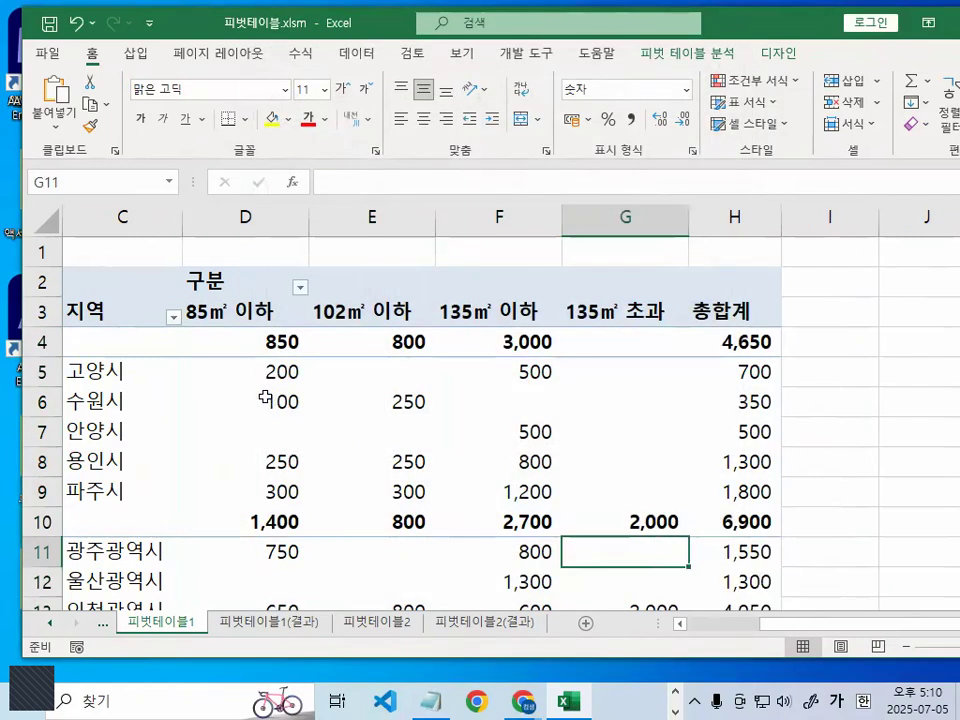
- Examine how each row's 현재예치금 amounts add up in the 총합계 column
left_click(199, 349)
mouse_move(795, 634)
left_mouse_down()
mouse_move(731, 636)
mouse_move(784, 638)
left_mouse_up()
scroll(435, 495, "down", 2)
scroll(725, 491, "up", 2)
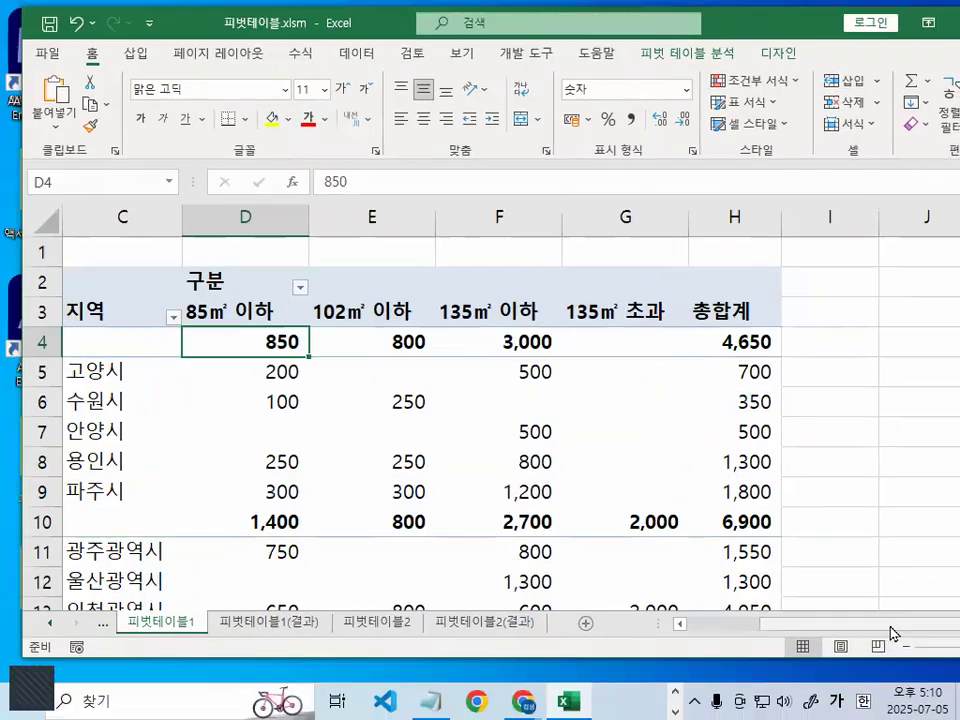
left_click_drag(891, 628, 707, 624)
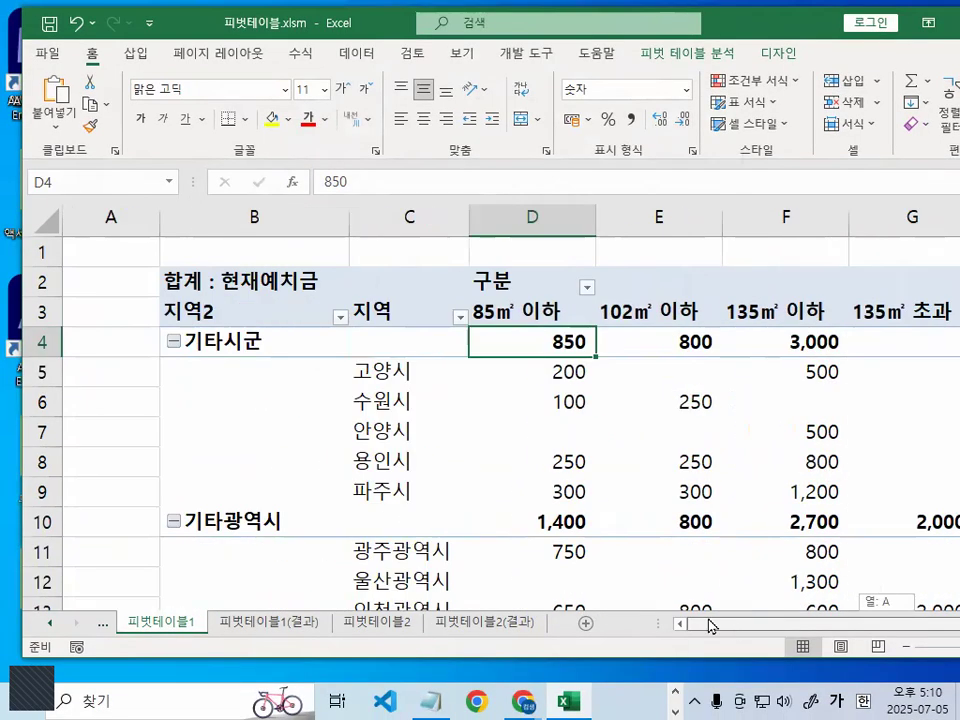
- Examine the 총합계 row that totals each 구분 column at the end of the pivot table
scroll(591, 523, "down", 5)
scroll(685, 490, "up", 2)
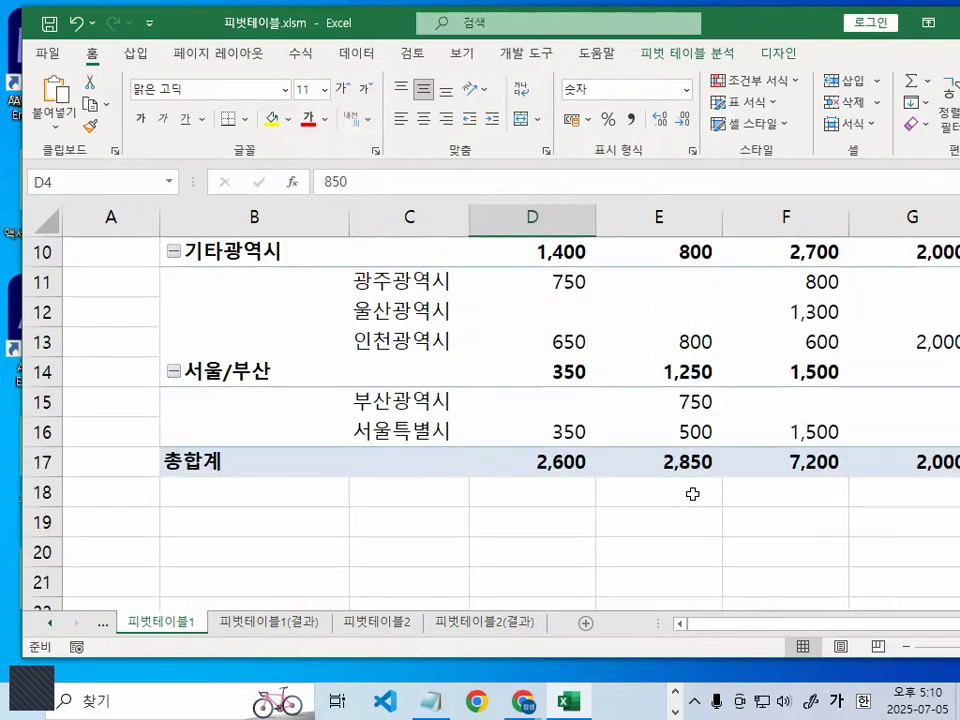
mouse_move(561, 236)
left_mouse_down()
mouse_move(566, 422)
mouse_move(596, 404)
left_mouse_up()
mouse_move(680, 244)
left_mouse_down()
mouse_move(683, 410)
mouse_move(732, 356)
left_mouse_up()
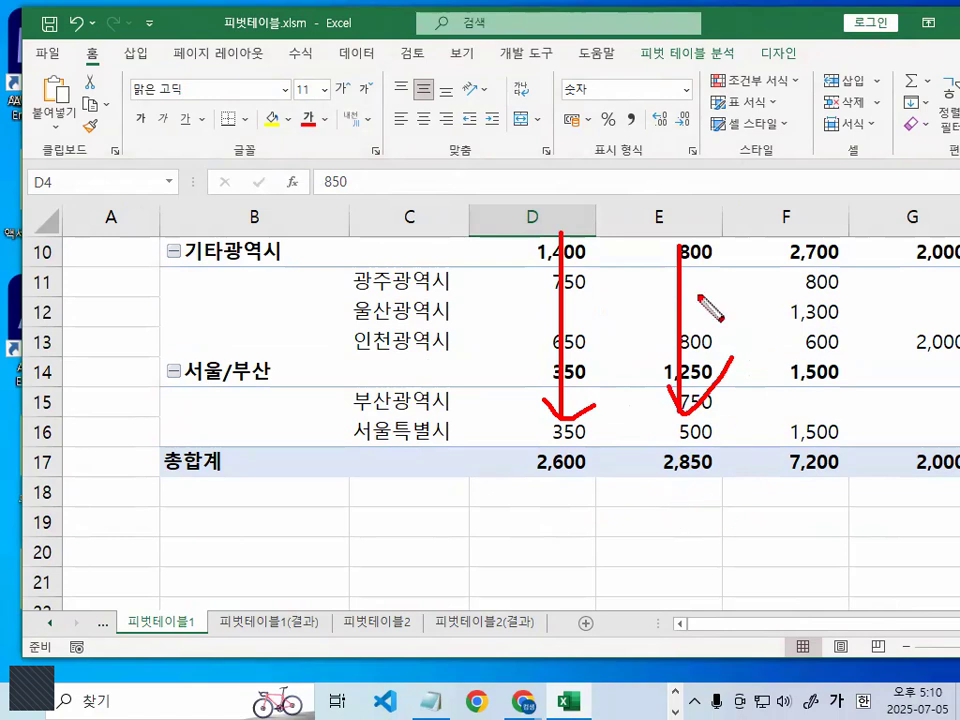
key("Escape")
- Move the Excel window to bring the whole 총합계 column into view and inspect its row totals
left_click_drag(821, 627, 931, 614)
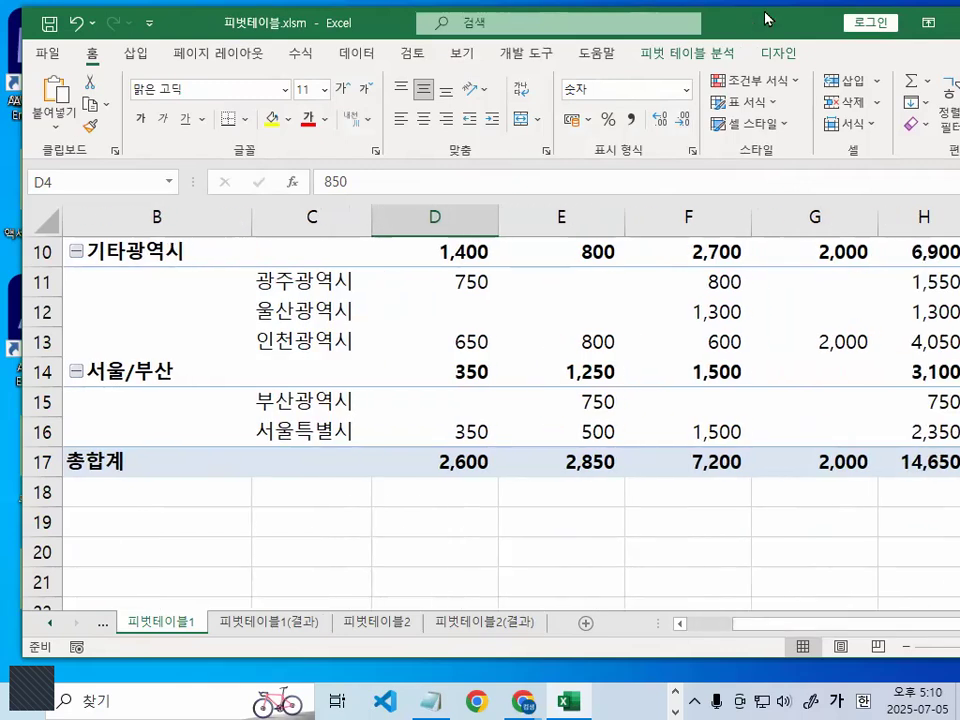
left_click_drag(765, 18, 466, 23)
left_click_drag(778, 431, 709, 313)
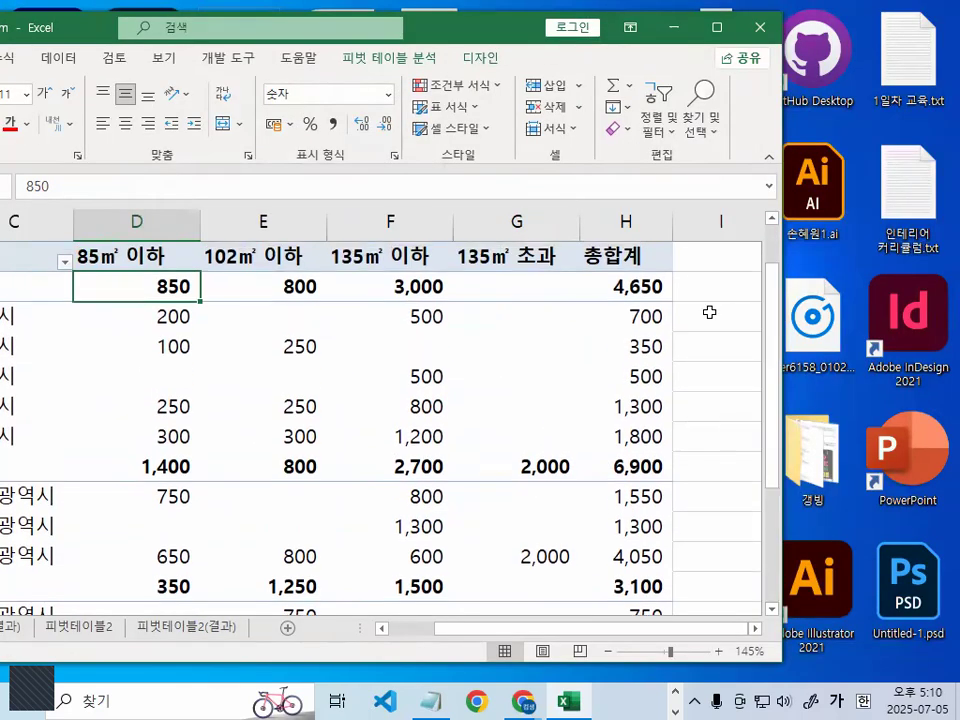
key("ctrl+1")
left_click(636, 273)
left_click_drag(678, 201, 466, 548)
left_click_drag(531, 310, 598, 524)
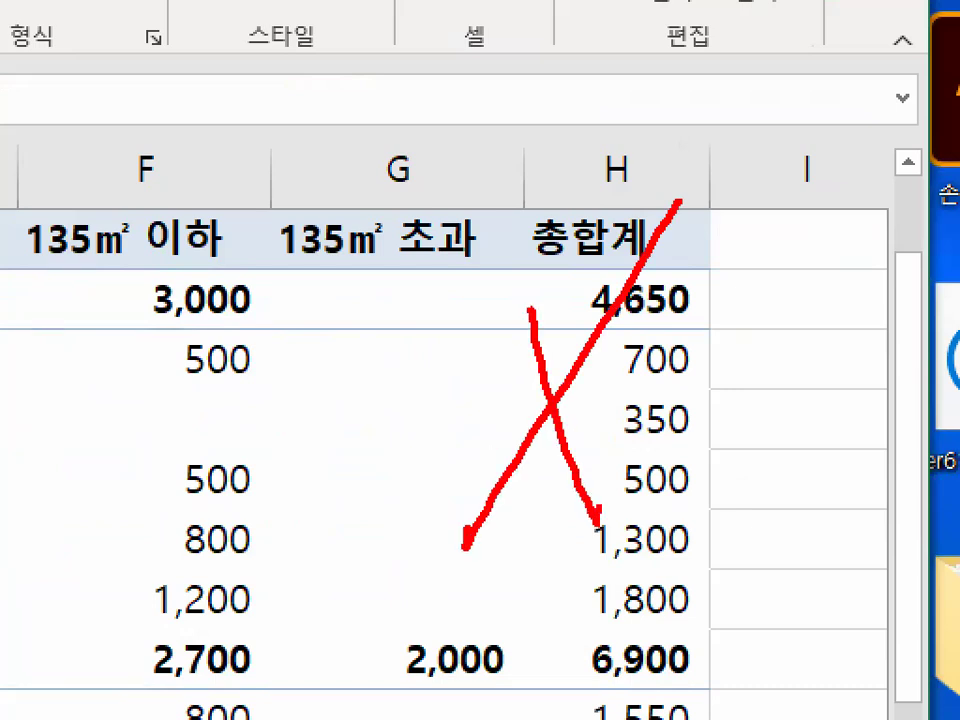
mouse_move(760, 222)
left_mouse_down()
mouse_move(713, 279)
mouse_move(690, 180)
mouse_move(712, 258)
left_mouse_up()
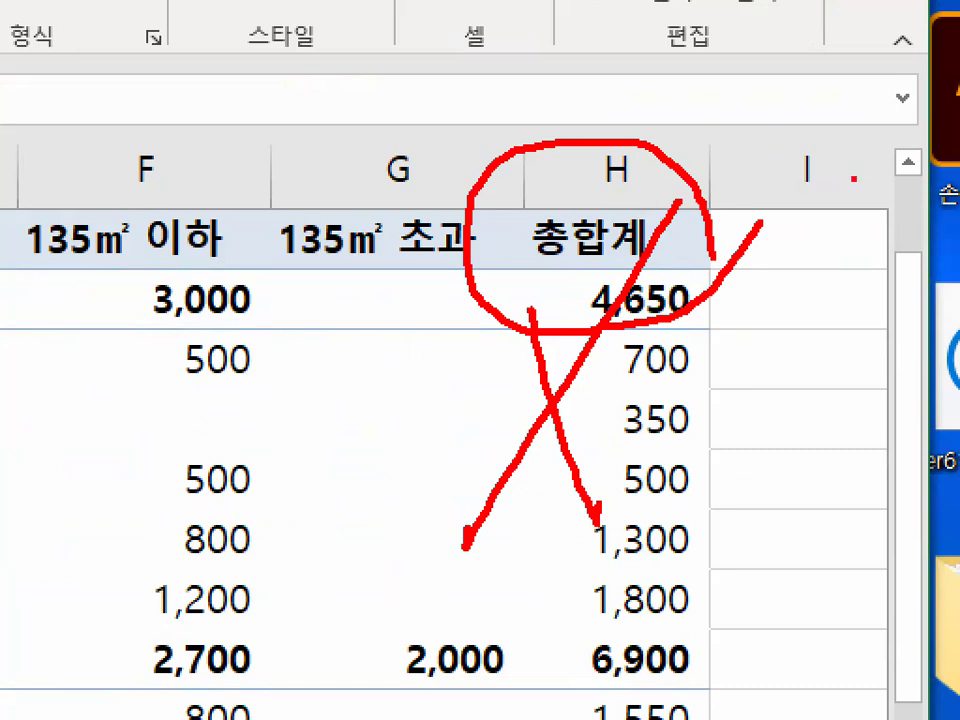
key("Escape")
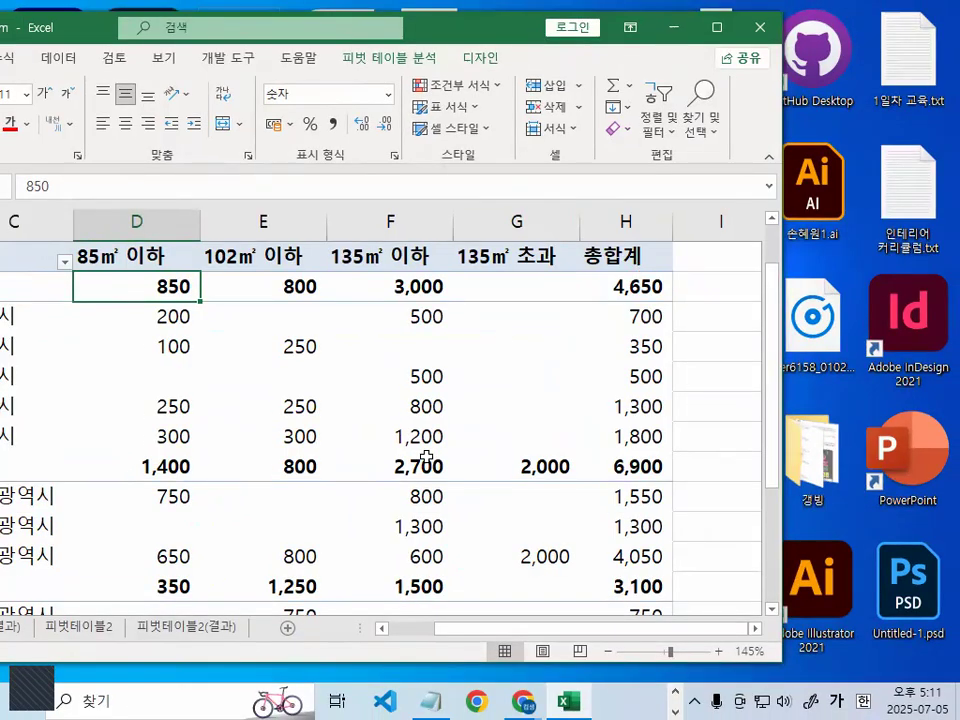
key("ctrl+1")
left_click(291, 439)
left_click_drag(958, 409, 800, 563)
key("Escape")
- Maximize the Excel window and outline the 총합계 column with the annotation pen's 사각형 shape
double_click(489, 22)
key("ctrl+2")
right_click(609, 495)
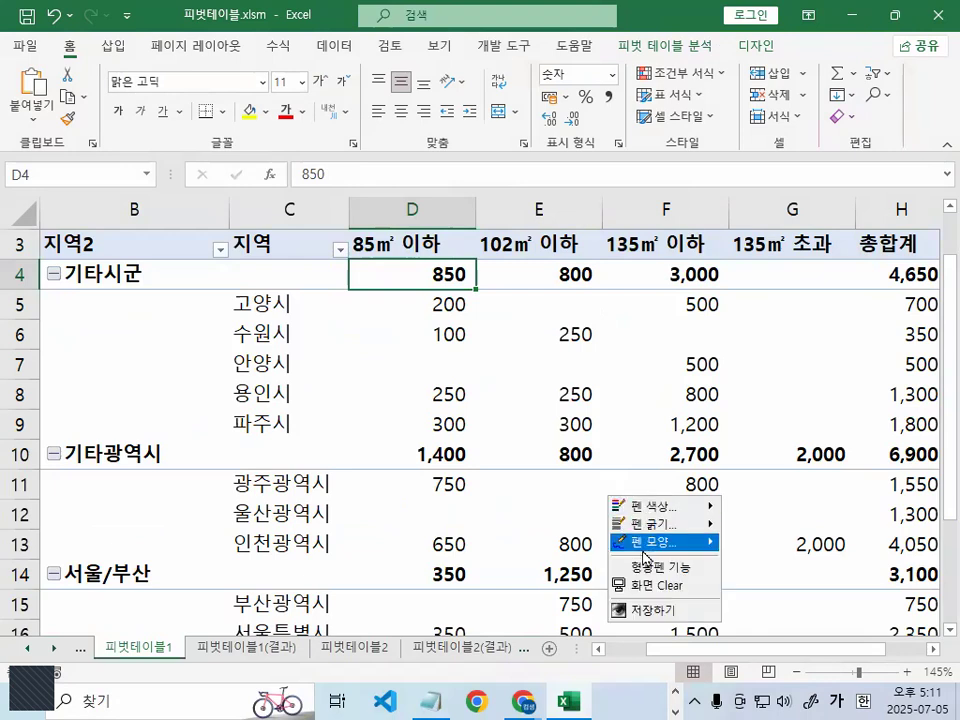
mouse_move(645, 543)
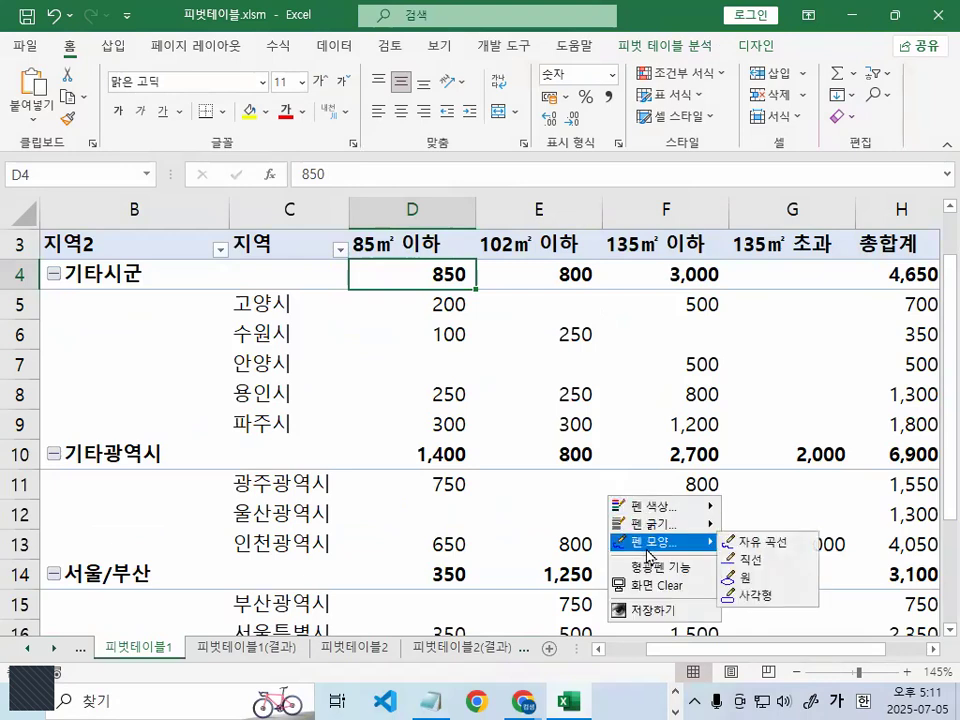
left_click(762, 597)
mouse_move(851, 226)
left_mouse_down()
mouse_move(888, 514)
mouse_move(938, 660)
left_mouse_up()
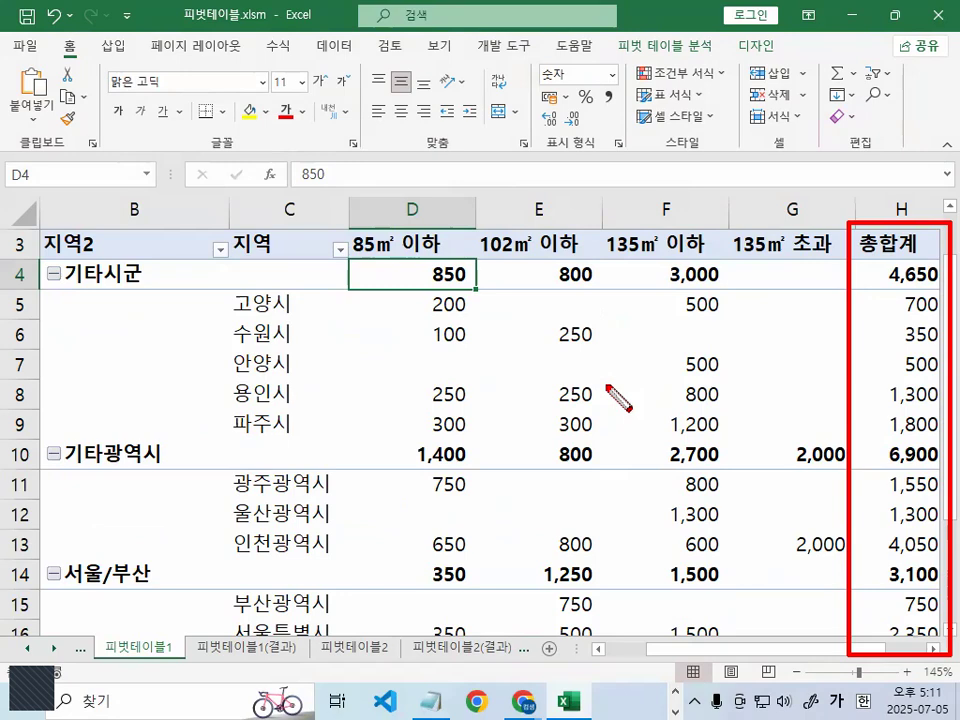
key("Escape")
mouse_move(918, 227)
left_mouse_down()
mouse_move(918, 237)
mouse_move(918, 222)
left_mouse_up()
- Select cell E7 inside the pivot table and open the 총합계 layout options
left_click(285, 490)
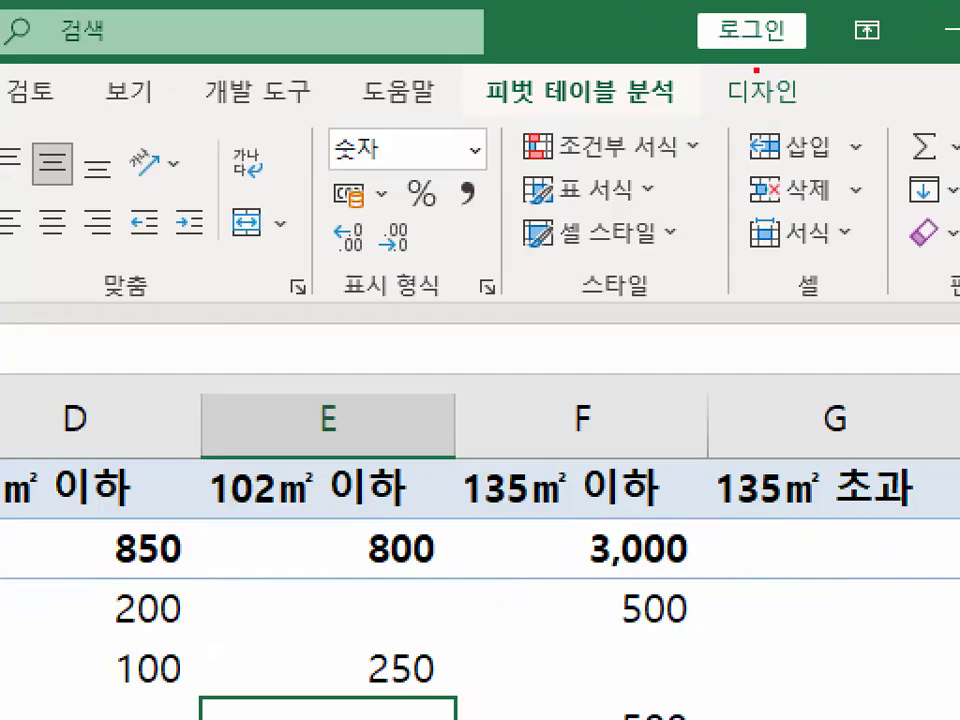
mouse_move(797, 64)
left_mouse_down()
mouse_move(760, 70)
mouse_move(806, 58)
left_mouse_up()
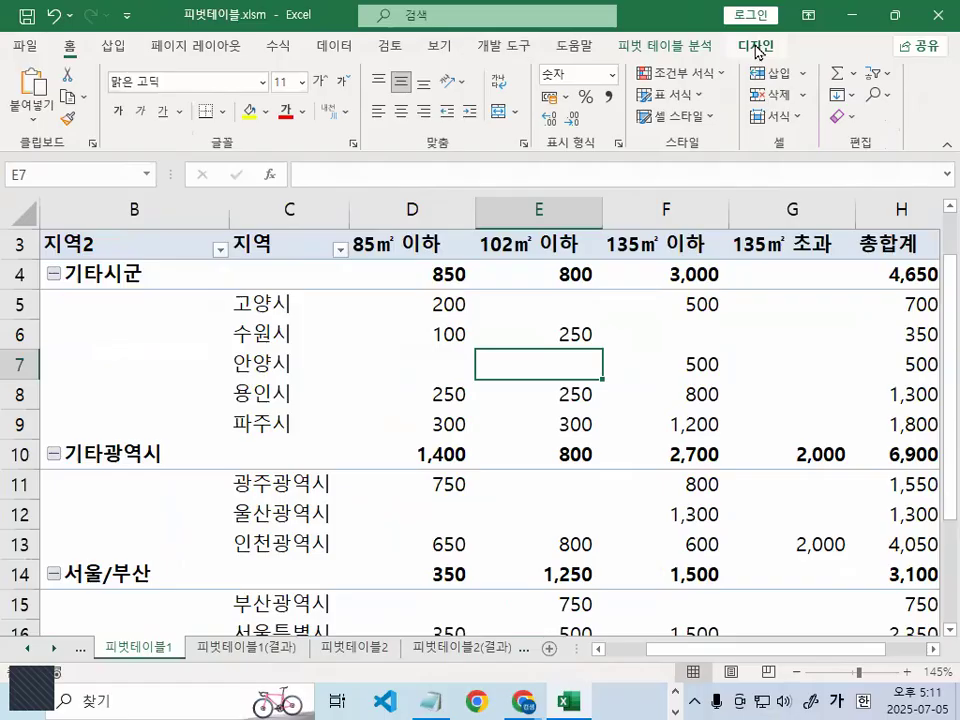
left_click(762, 92)
mouse_move(64, 272)
left_mouse_down()
mouse_move(21, 270)
mouse_move(436, 268)
left_mouse_up()
mouse_move(155, 213)
left_mouse_down()
mouse_move(62, 108)
mouse_move(196, 135)
mouse_move(180, 214)
left_mouse_up()
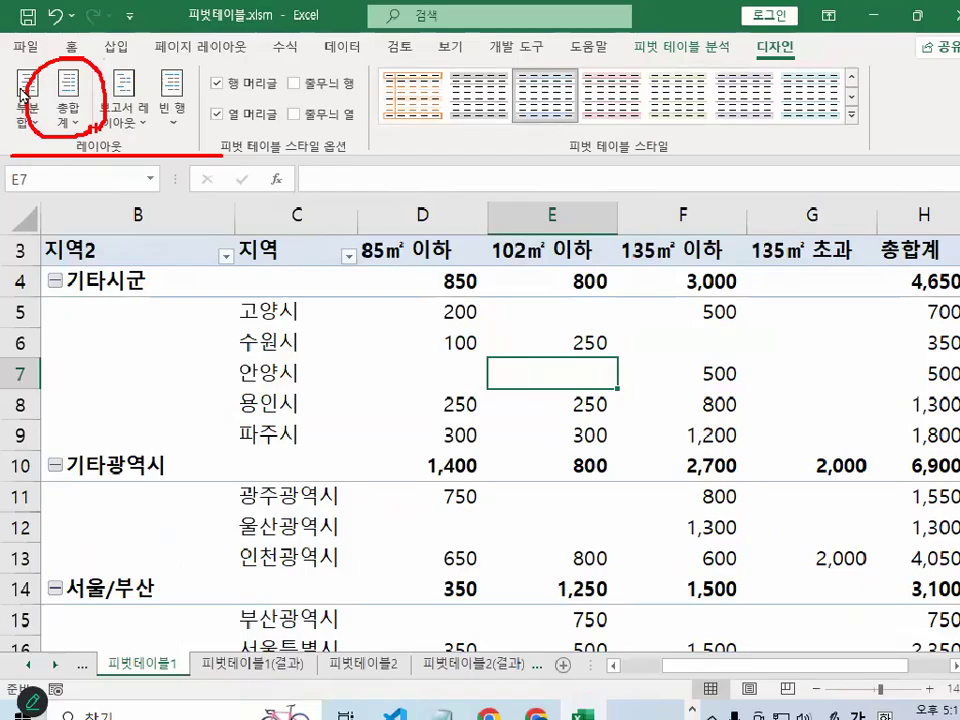
left_click(146, 212)
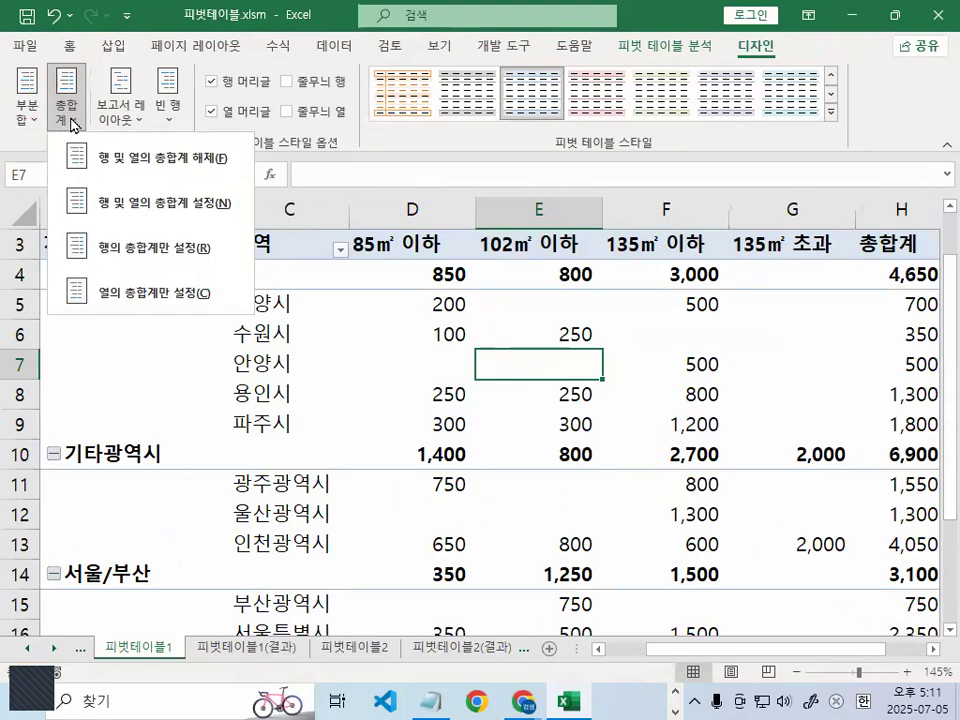
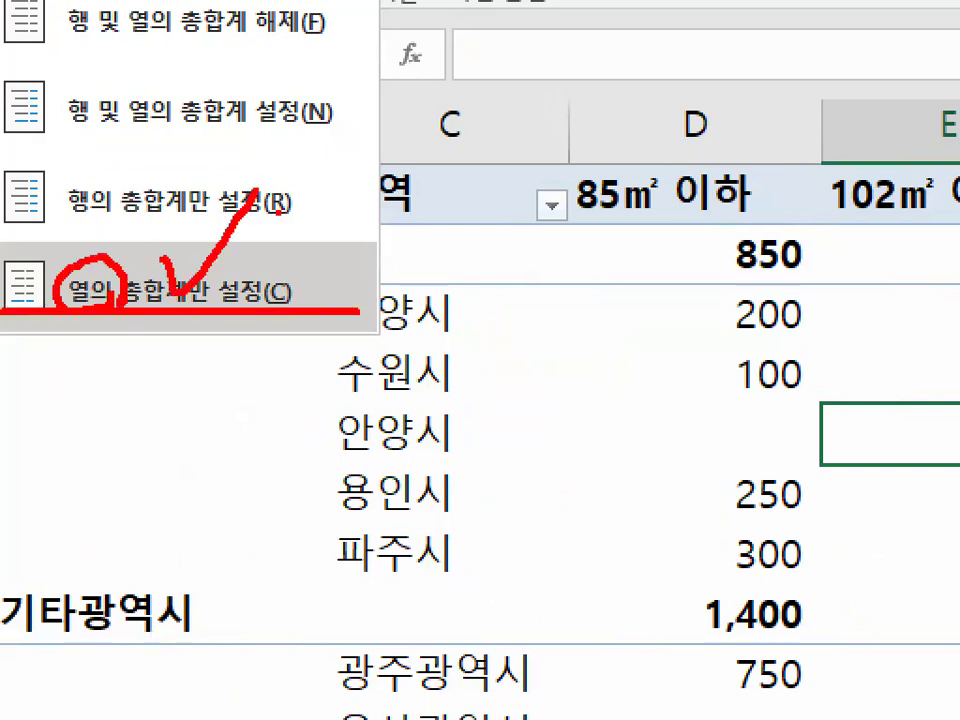
- Set the pivot table to show grand totals for columns only (열의 총합계만 설정)
key("Escape")
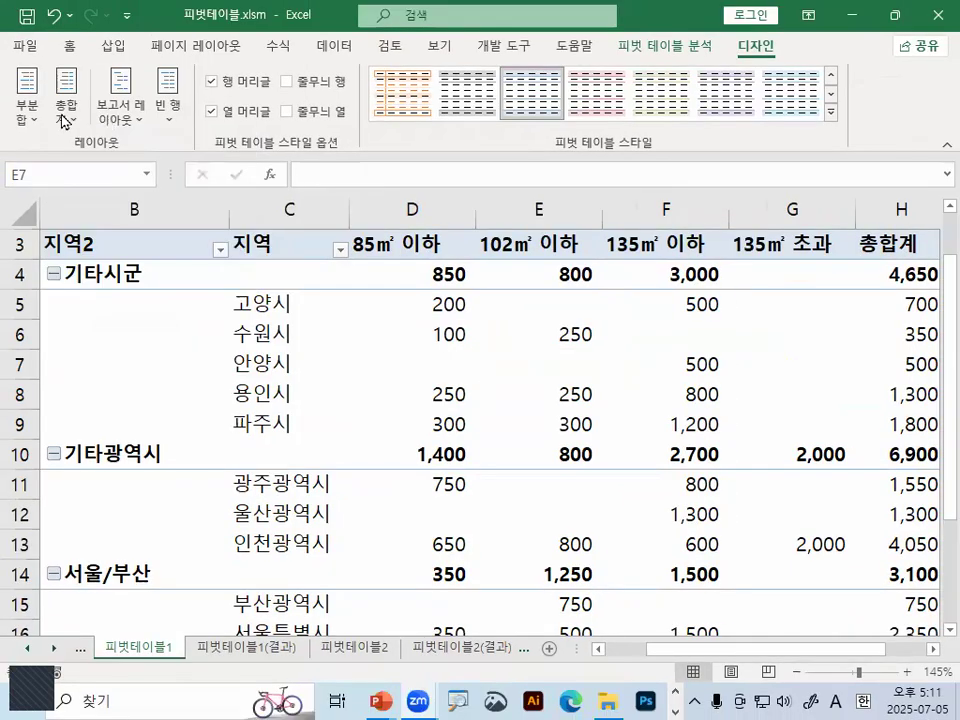
left_click(70, 122)
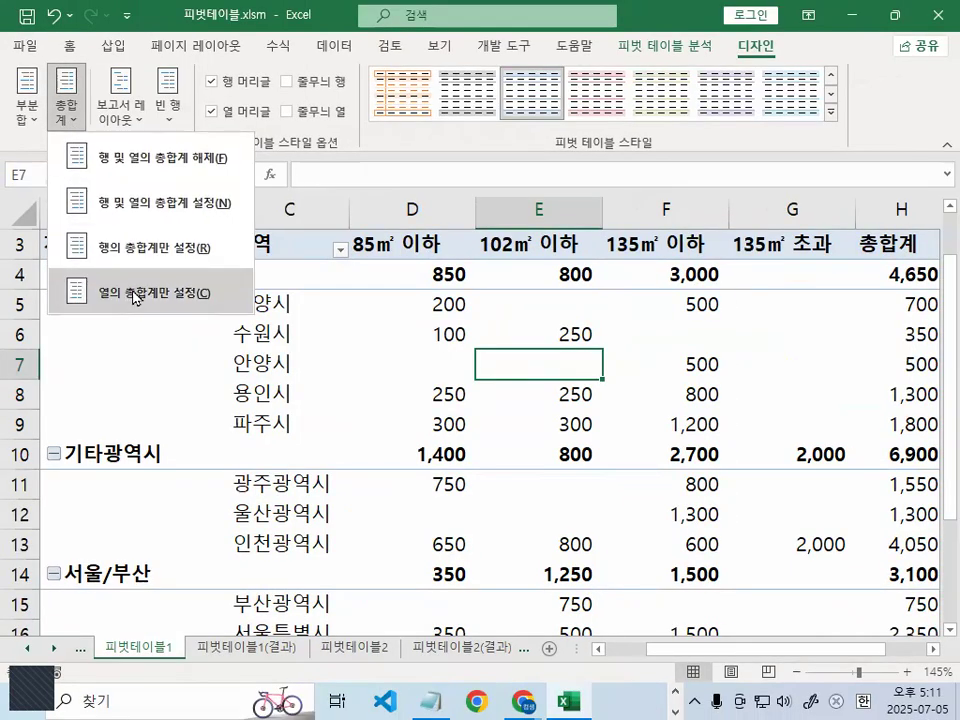
left_click(133, 294)
left_click(893, 338)
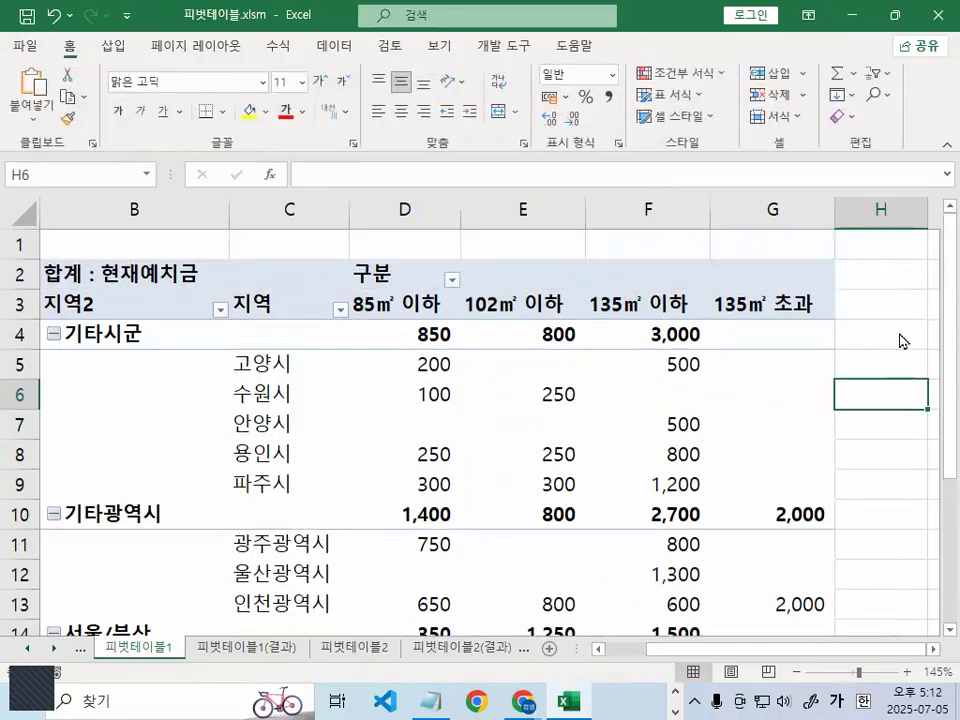
- Circle and check-mark the empty area of column H beside the pivot table with the annotation pen, and select cell F6
left_click_drag(700, 182, 888, 374)
left_click_drag(766, 133, 880, 12)
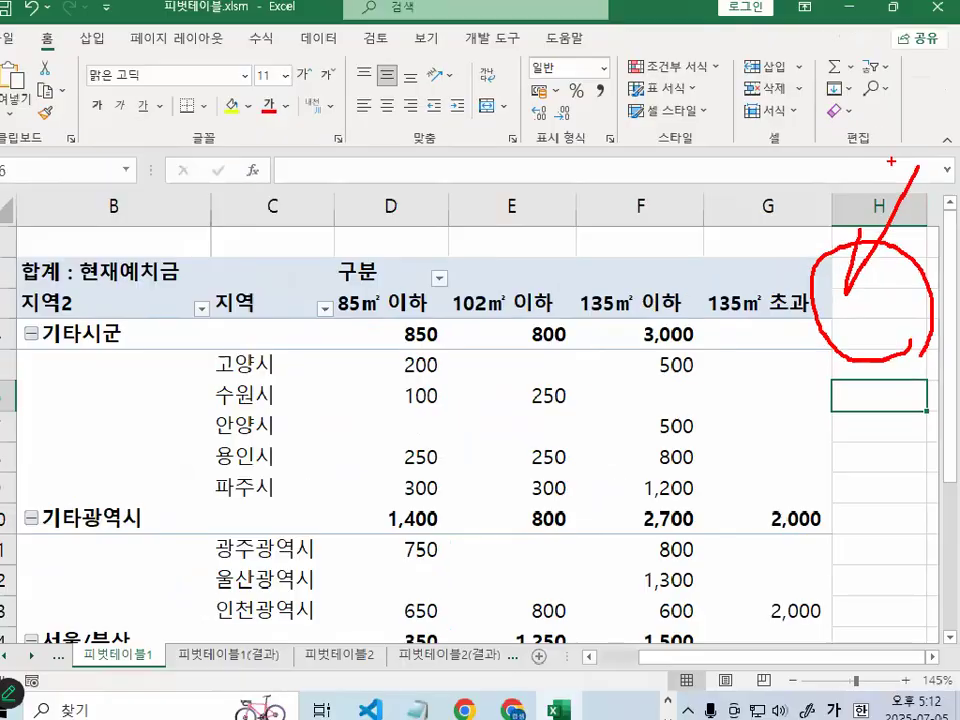
left_click(401, 382)
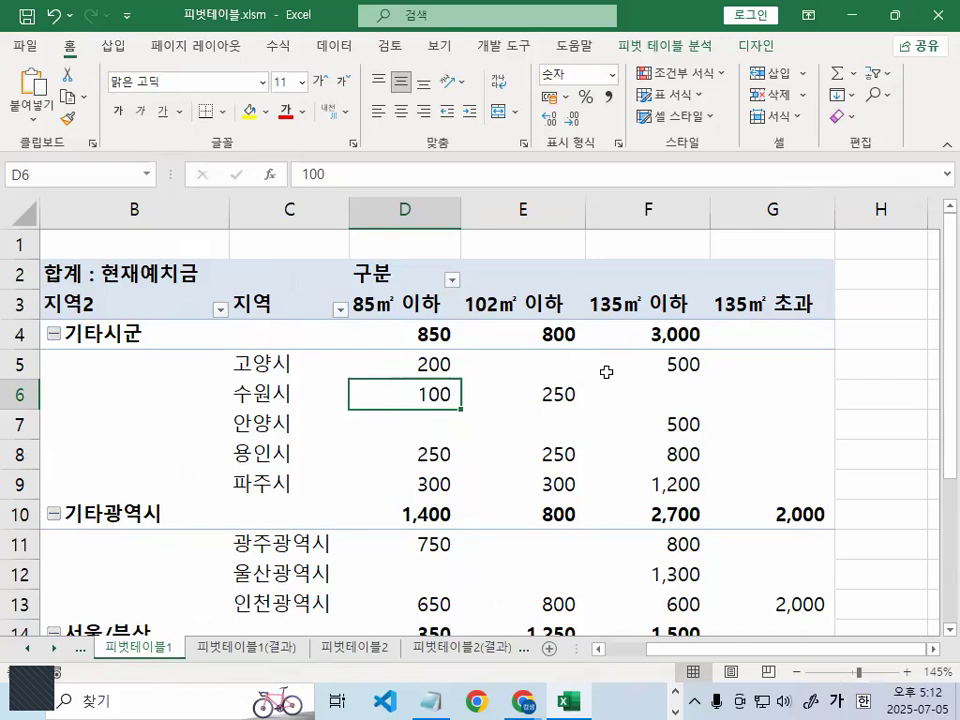
mouse_move(698, 372)
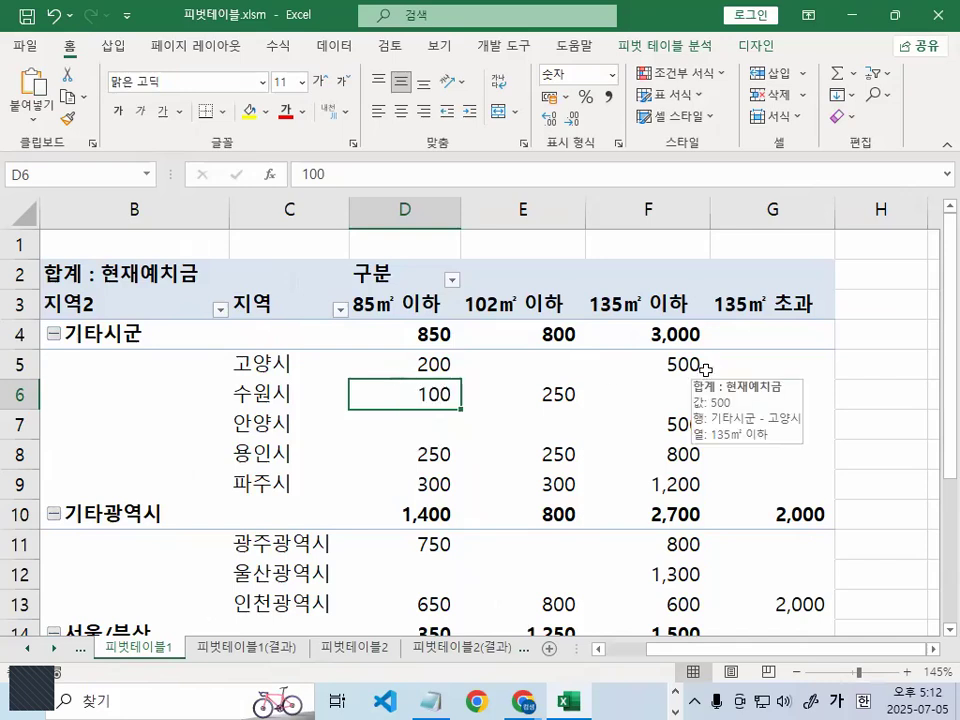
left_click(692, 358)
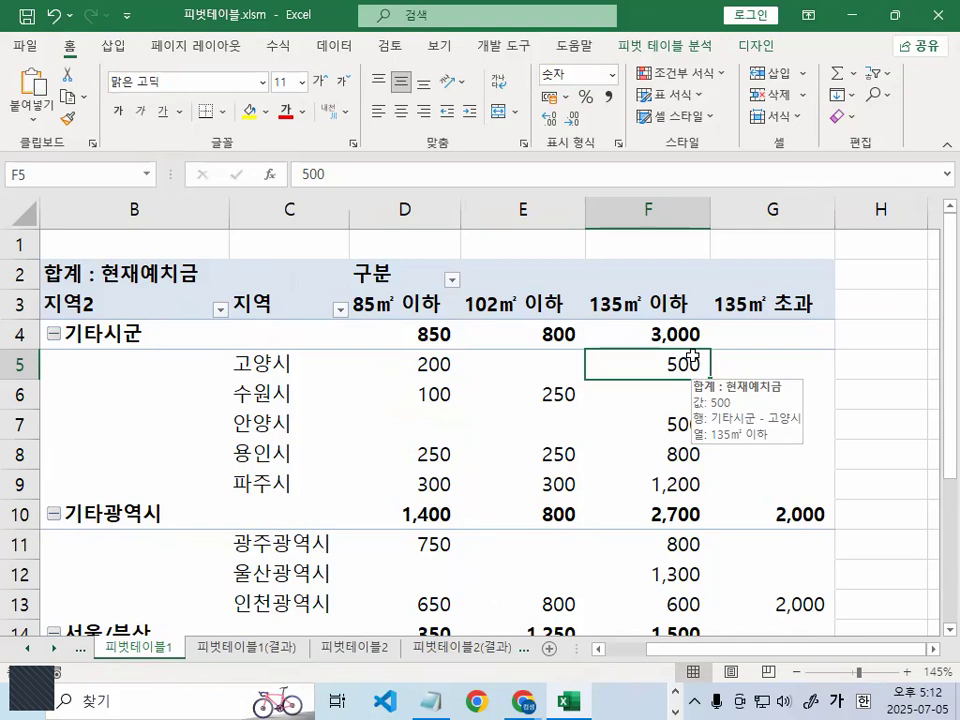
left_click(644, 398)
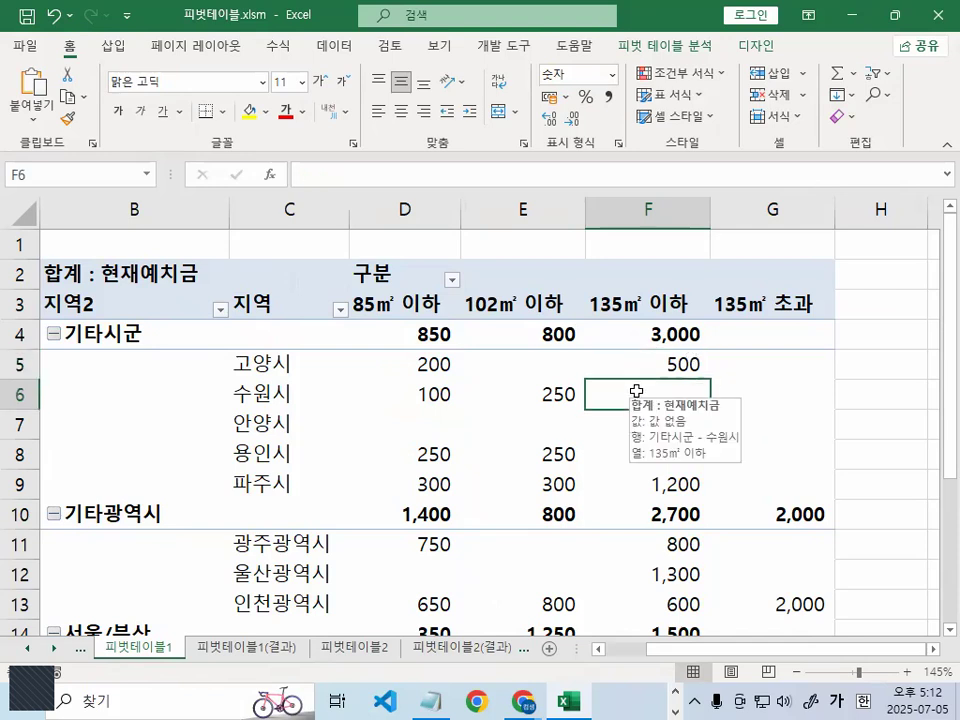
- Zoom in and mark the empty area next to the 135㎡ 초과 header with annotation pen circles and a check
key("ctrl+1")
left_click(839, 335)
mouse_move(957, 330)
left_mouse_down()
mouse_move(946, 221)
mouse_move(956, 324)
left_mouse_up()
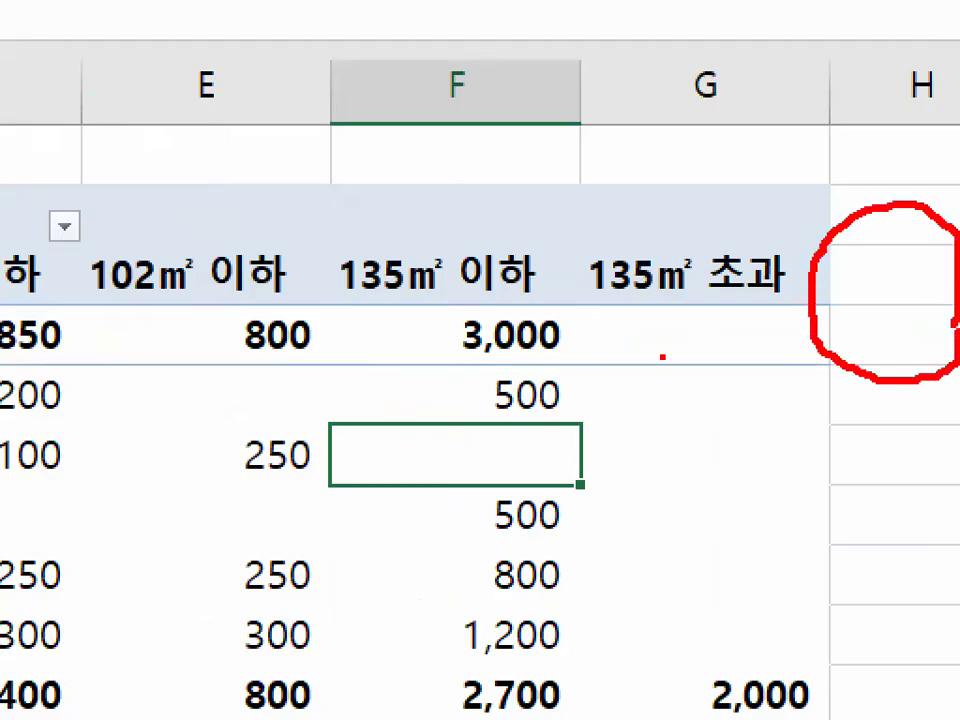
mouse_move(600, 340)
left_mouse_down()
mouse_move(634, 390)
mouse_move(715, 265)
left_mouse_up()
mouse_move(954, 372)
left_mouse_down()
mouse_move(857, 424)
mouse_move(915, 215)
left_mouse_up()
key("Escape")
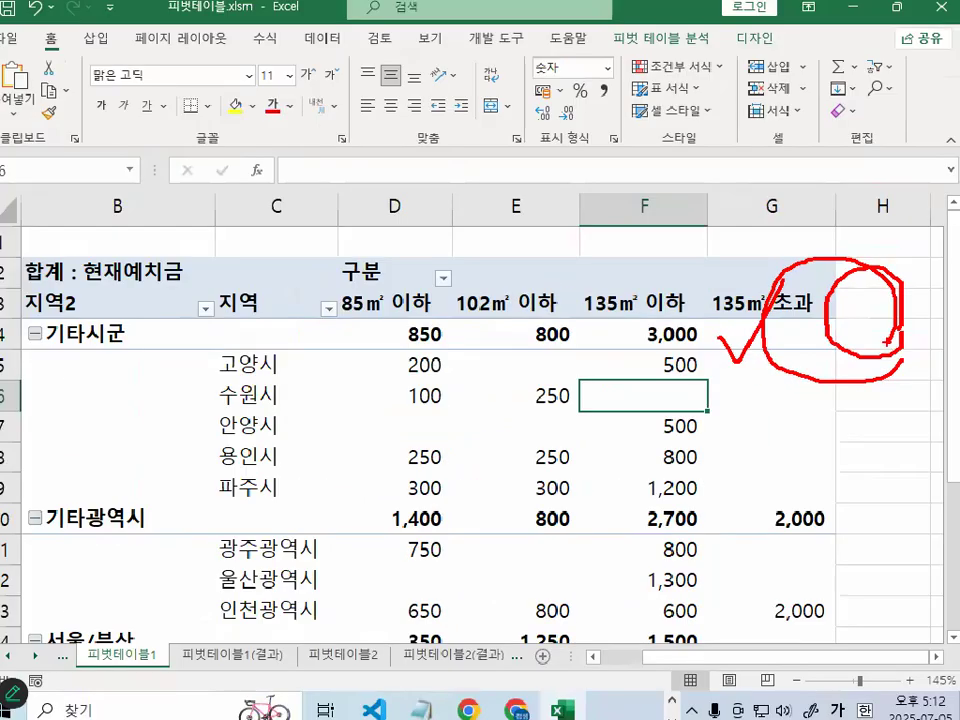
- Turn on grand totals for both rows and columns (행 및 열의 총합계 설정) and mark the 총합계 column header with the annotation pen
left_click(755, 47)
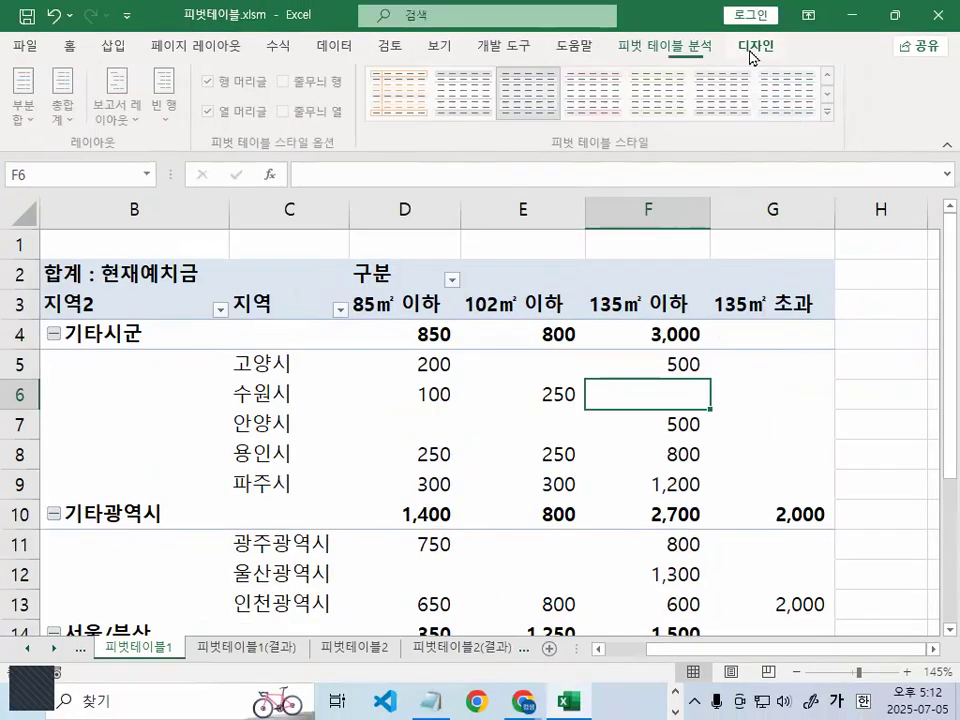
left_click(65, 108)
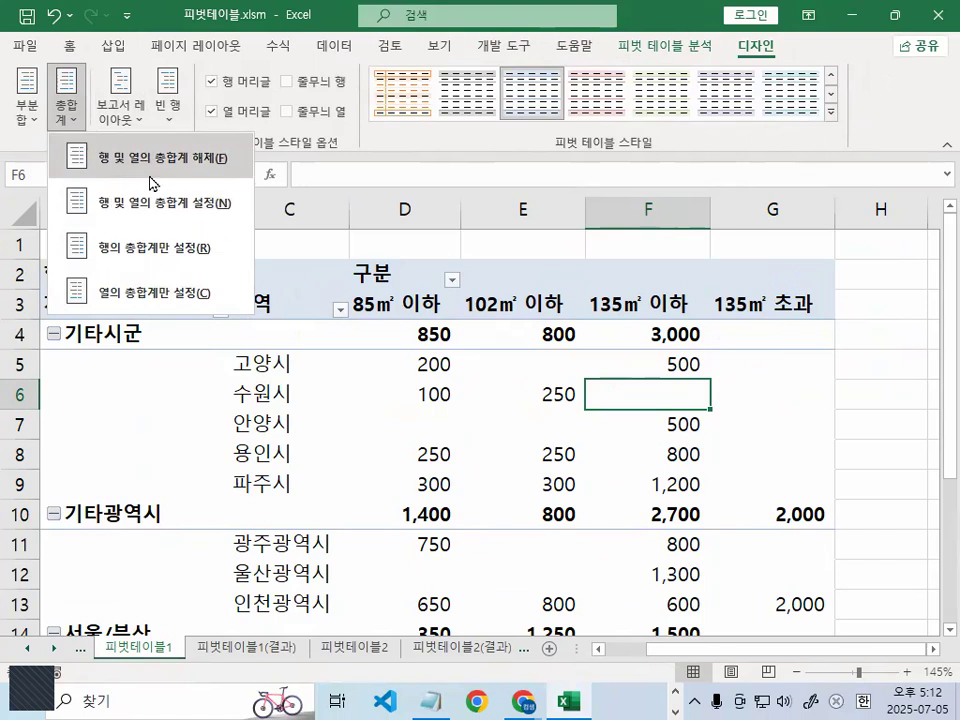
left_click(150, 214)
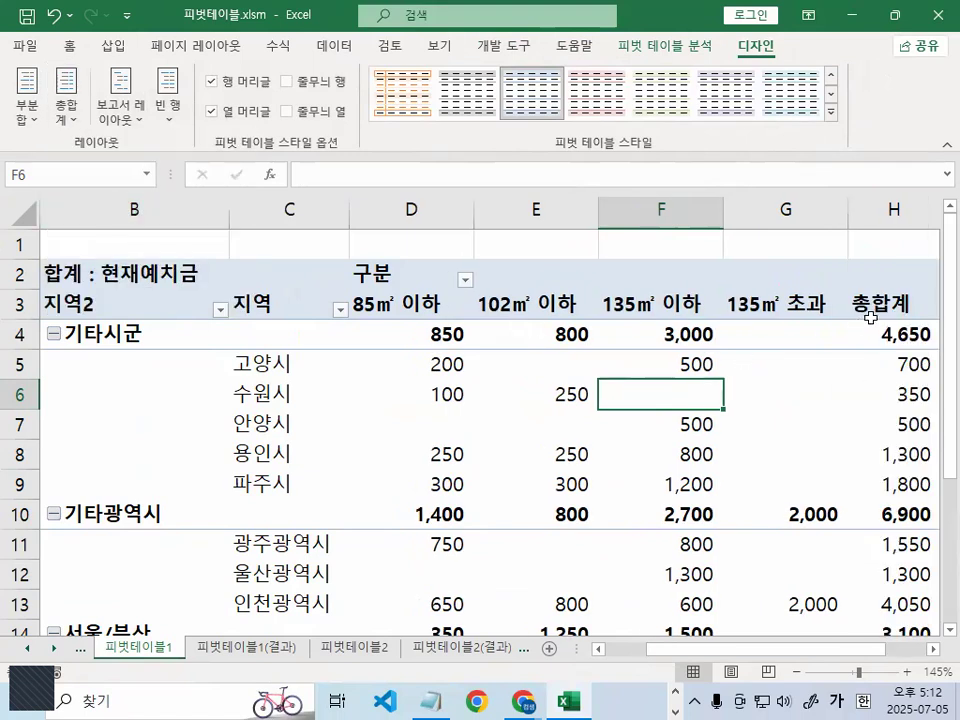
key("ctrl+1")
left_click_drag(884, 272, 921, 319)
key("Escape")
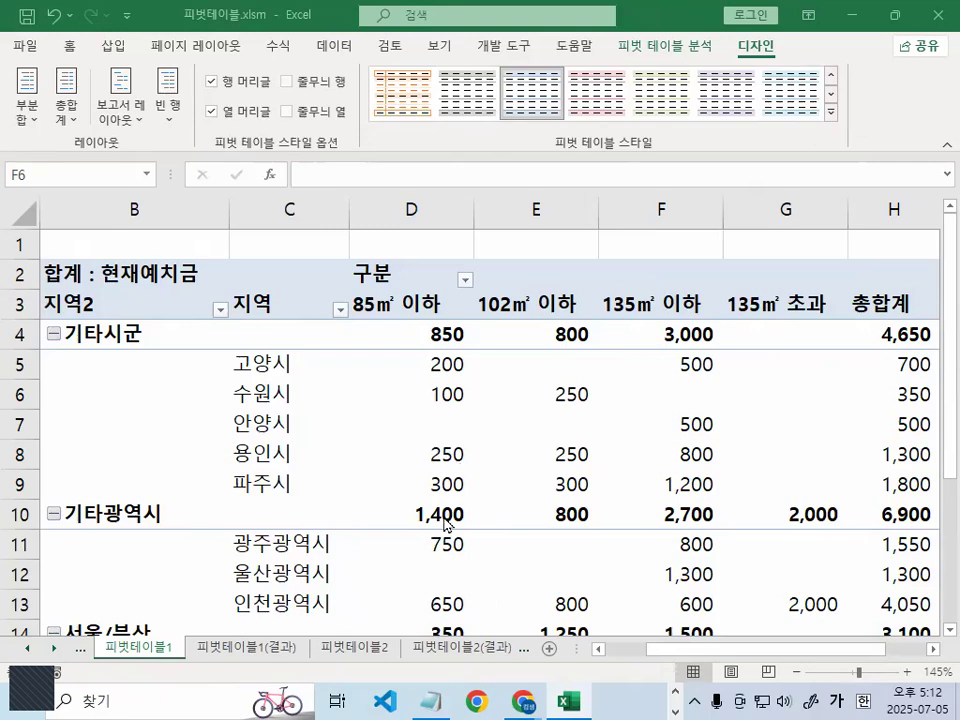
- Open the 피벗테이블2 sheet, circle its tab with the annotation pen, and enlarge the empty grid to 190%
left_click(372, 650)
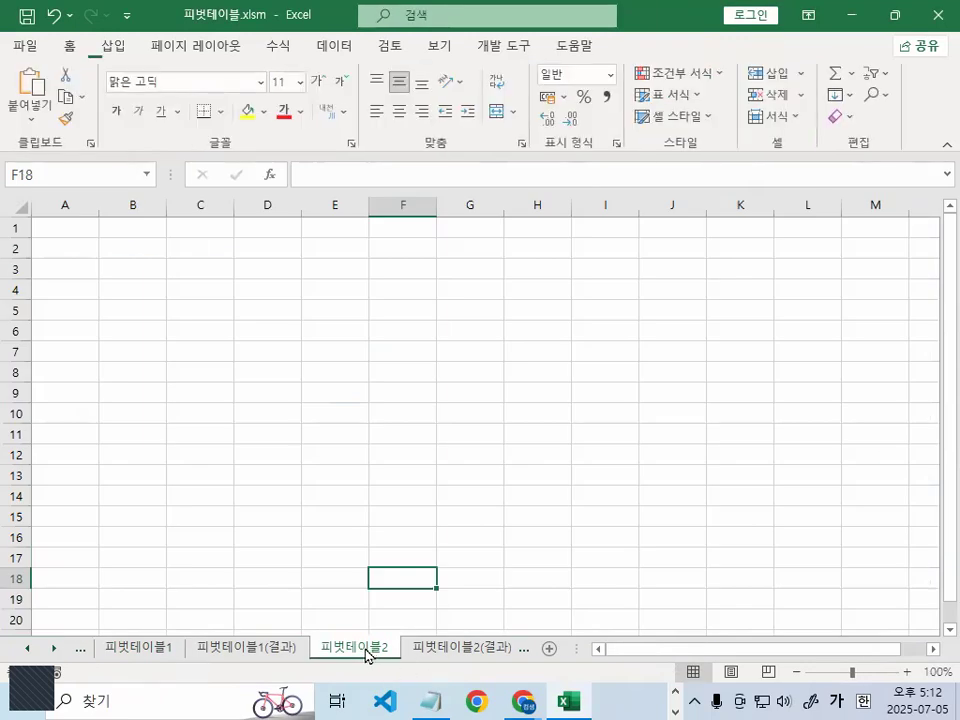
left_click_drag(289, 666, 431, 658)
left_click_drag(213, 660, 540, 677)
key("Escape")
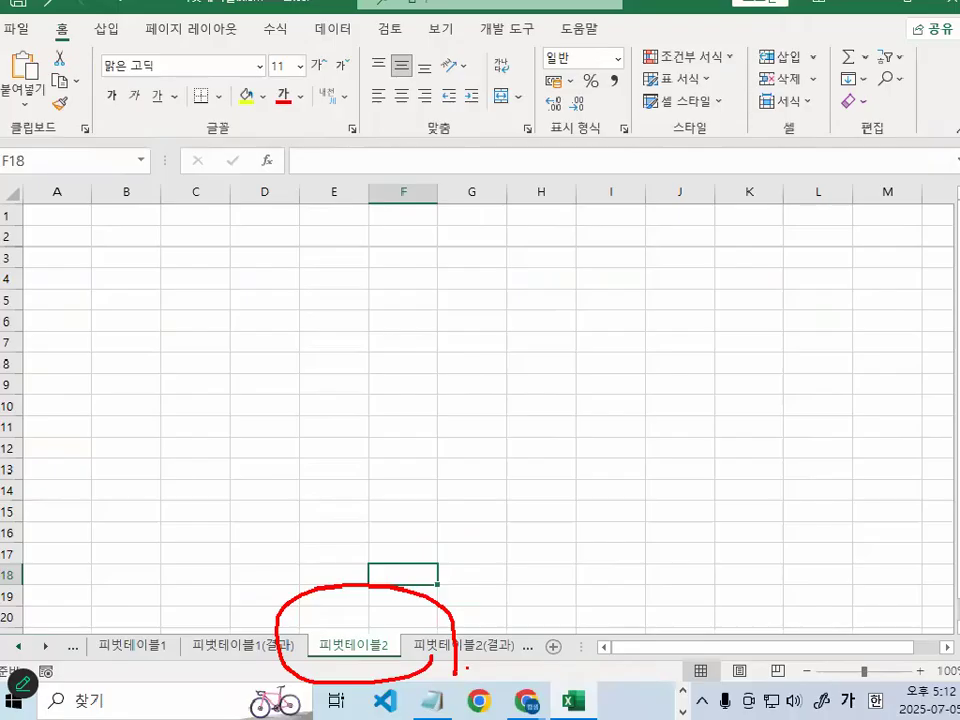
left_click(272, 303)
scroll(280, 320, "up", 1)
scroll(280, 320, "up", 4)
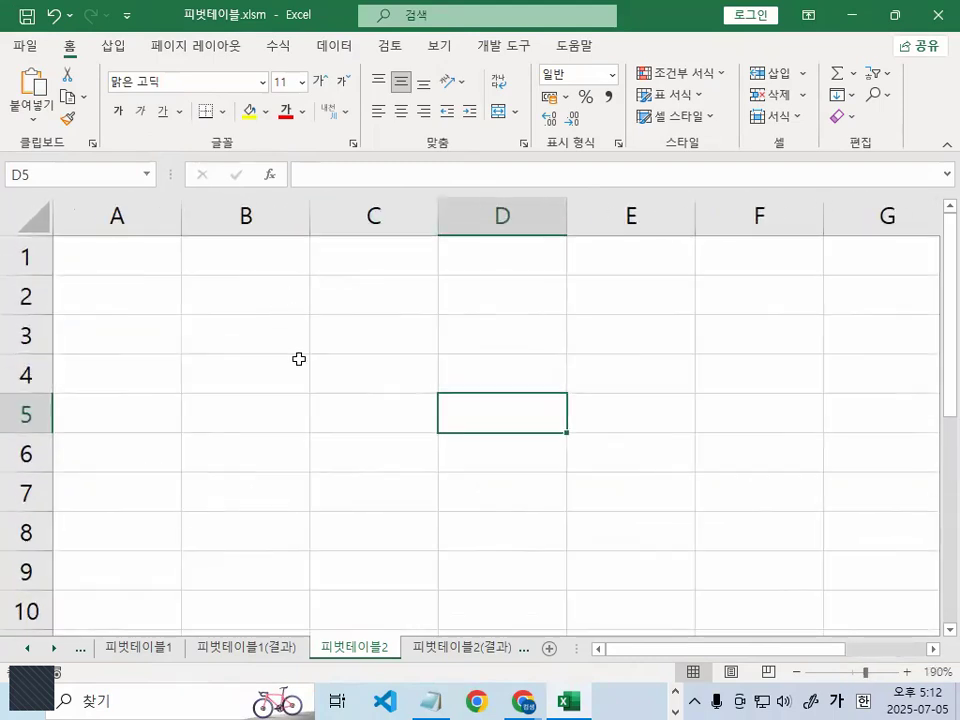
- Handwrite and underline "*.CSV" over the empty sheet with the annotation pen, and clear the drawing
key("ctrl+2")
mouse_move(433, 270)
left_mouse_down()
mouse_move(350, 267)
mouse_move(402, 372)
left_mouse_up()
mouse_move(520, 267)
left_mouse_down()
mouse_move(476, 325)
mouse_move(425, 362)
left_mouse_up()
mouse_move(581, 265)
left_mouse_down()
mouse_move(612, 382)
mouse_move(668, 237)
left_mouse_up()
mouse_move(155, 330)
left_mouse_down()
mouse_move(206, 268)
mouse_move(198, 347)
left_mouse_up()
left_click_drag(150, 312, 236, 313)
left_click_drag(275, 408, 645, 408)
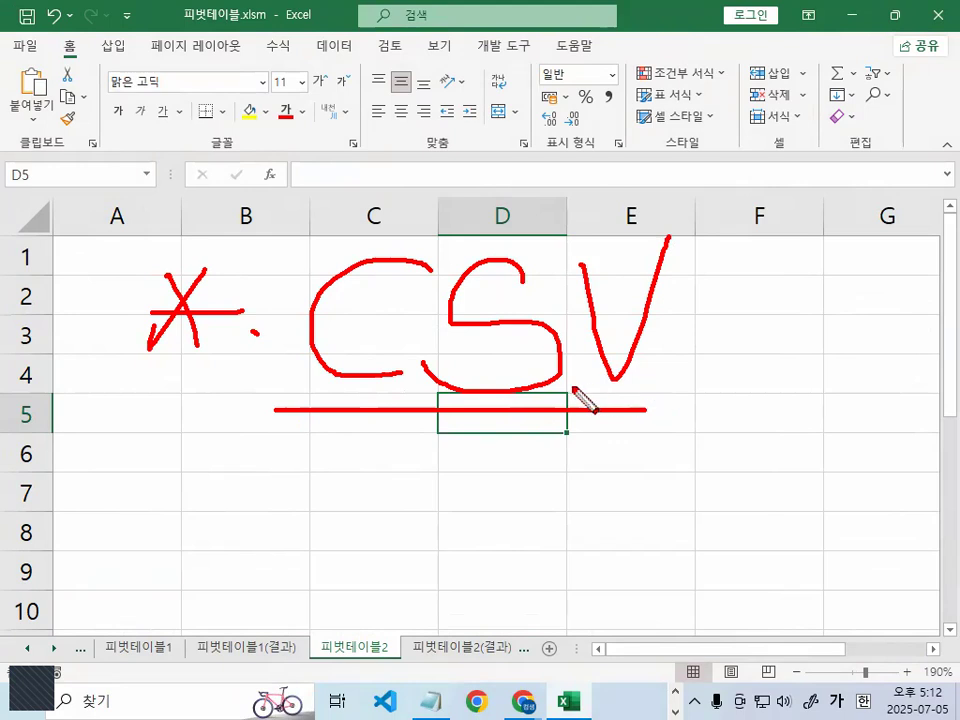
key("Escape")
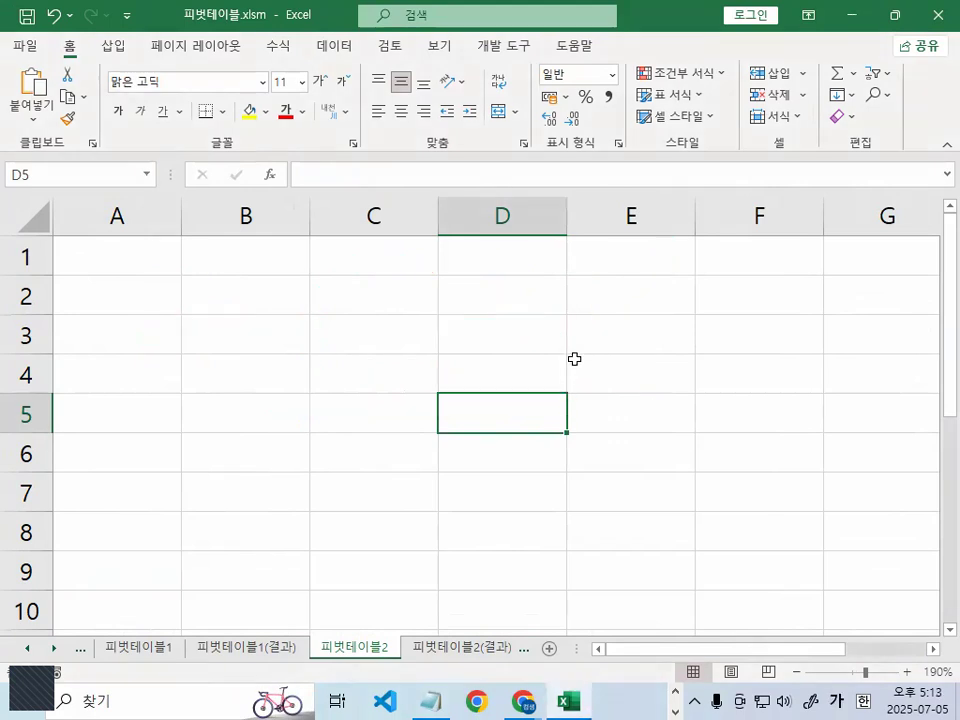
- Select cell B2 on the 피벗테이블2 sheet and open the workbook's existing data connections (기존 연결)
left_click(253, 264)
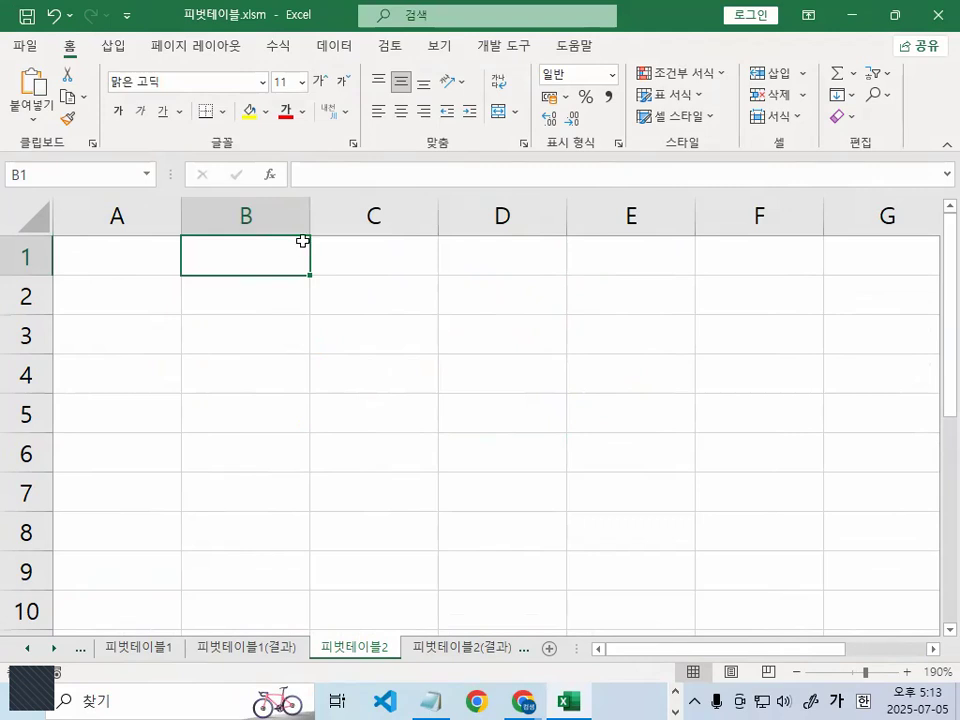
left_click(366, 330)
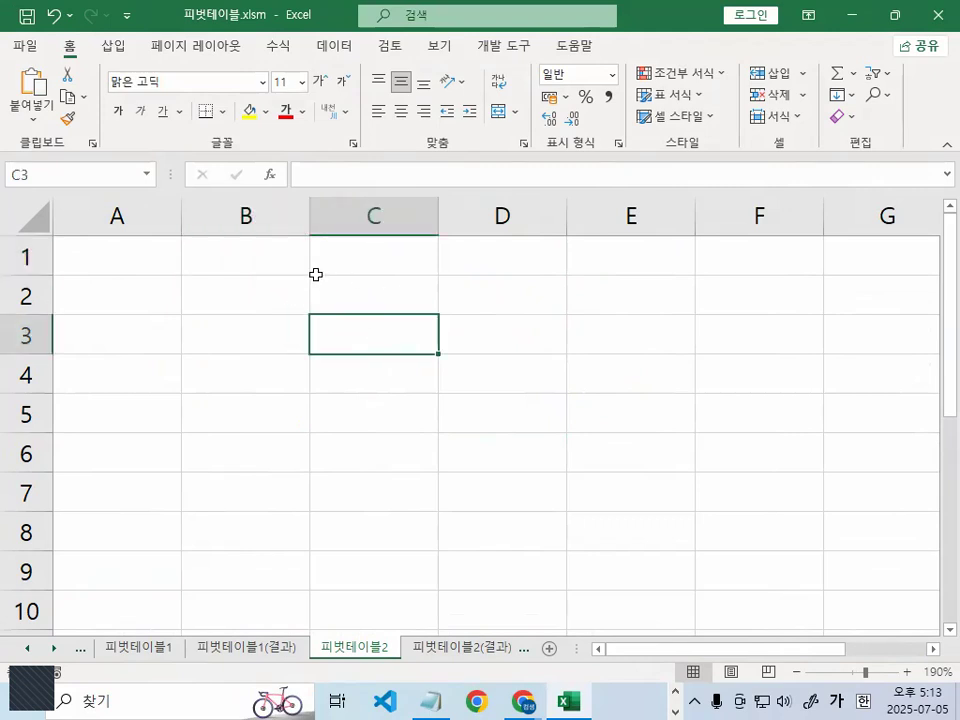
left_click(252, 282)
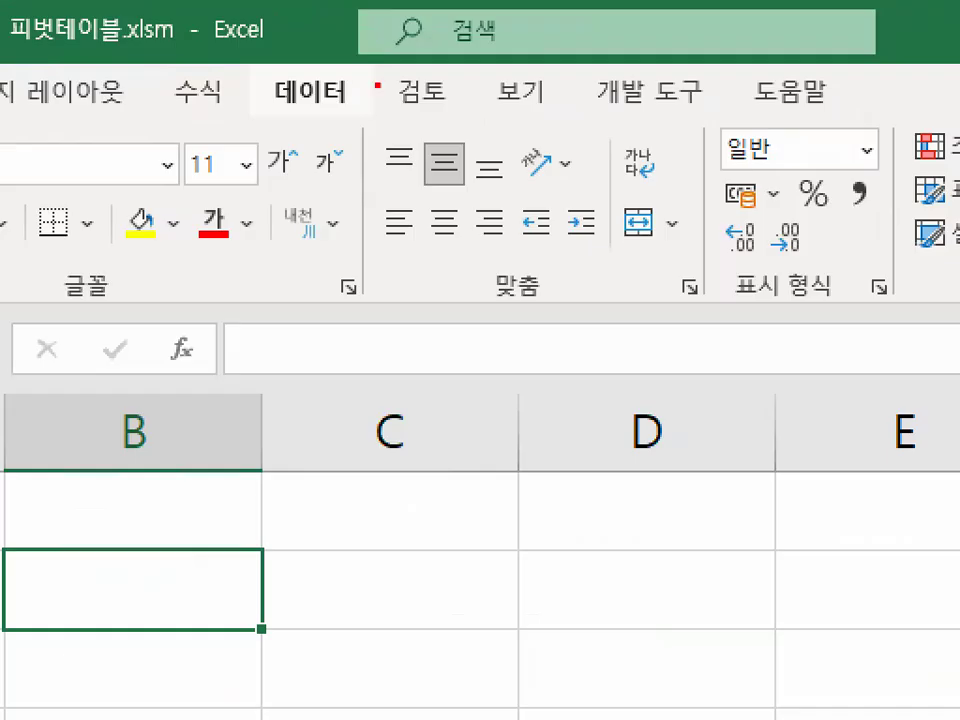
mouse_move(370, 44)
left_mouse_down()
mouse_move(292, 41)
mouse_move(373, 45)
left_mouse_up()
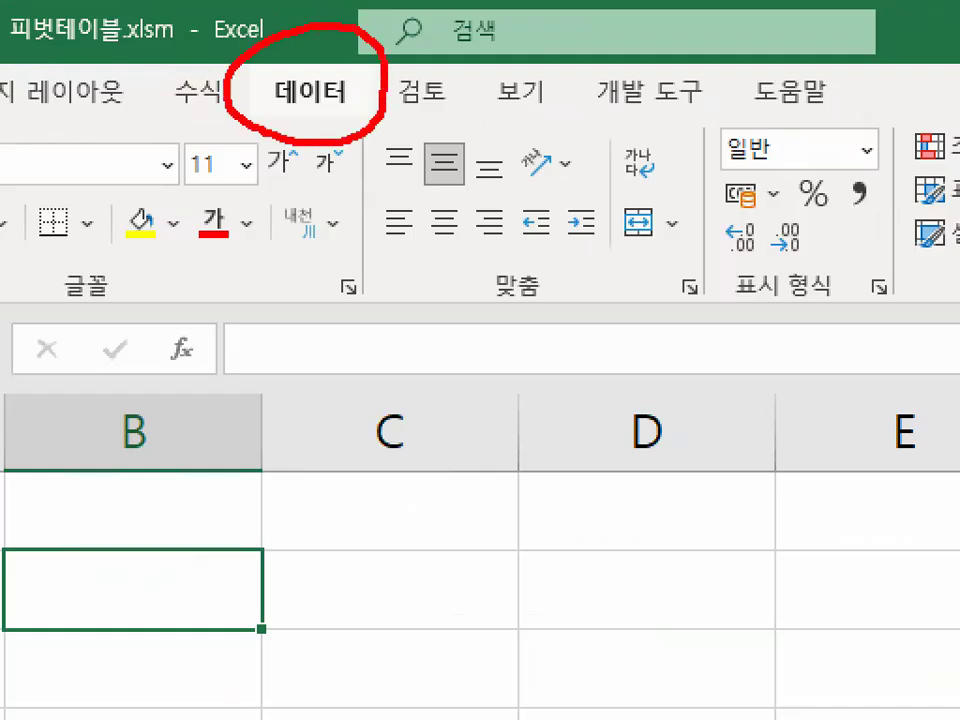
left_click(334, 46)
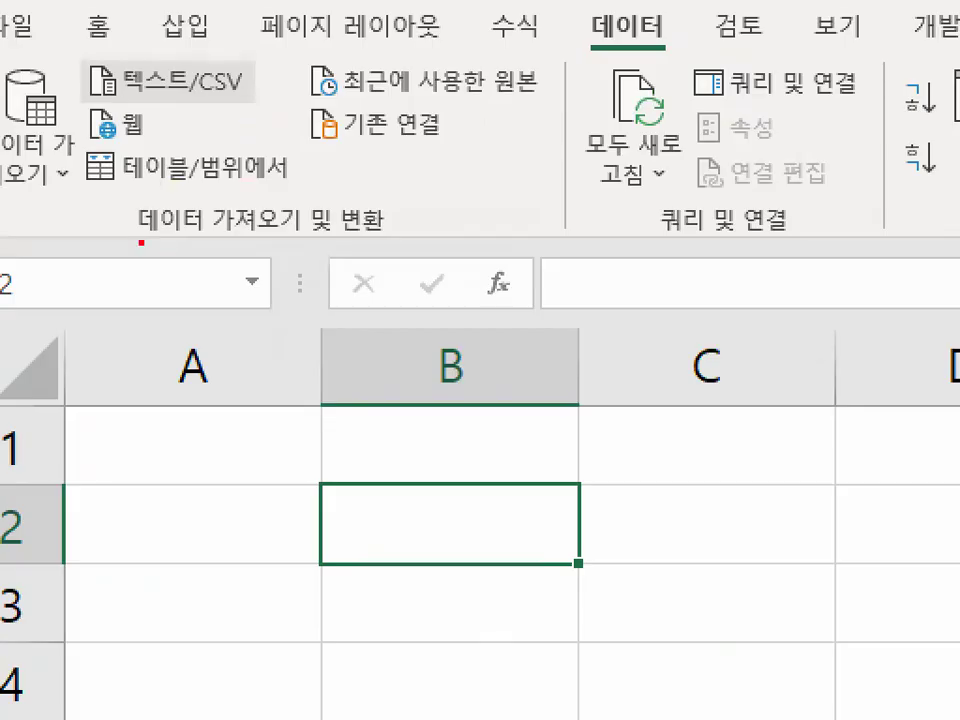
left_click_drag(141, 242, 368, 244)
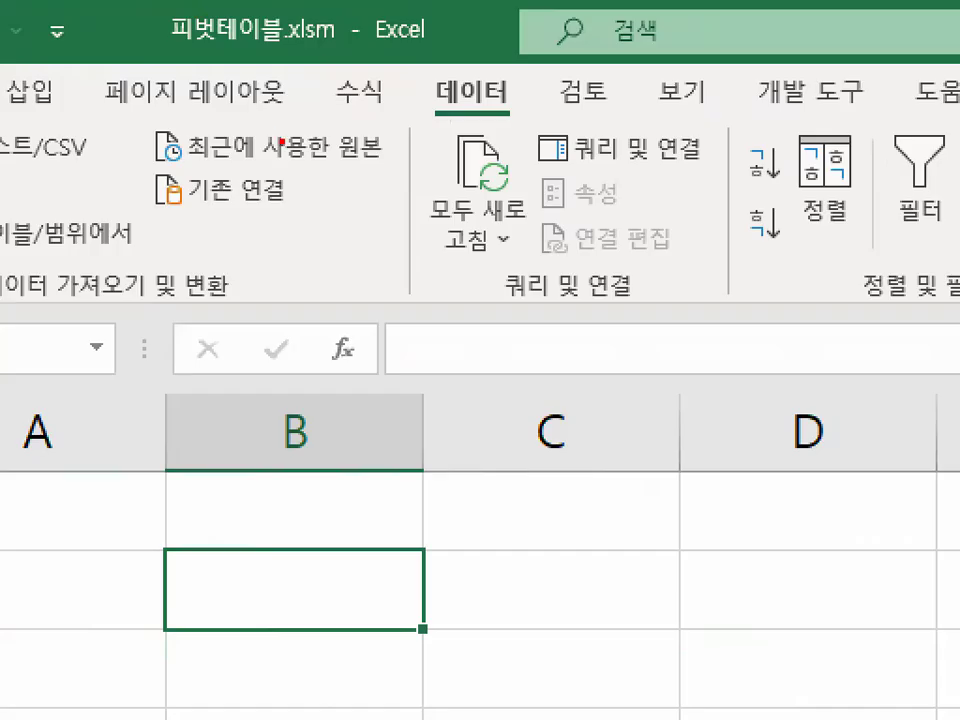
left_click_drag(269, 101, 160, 93)
left_click_drag(117, 181, 326, 202)
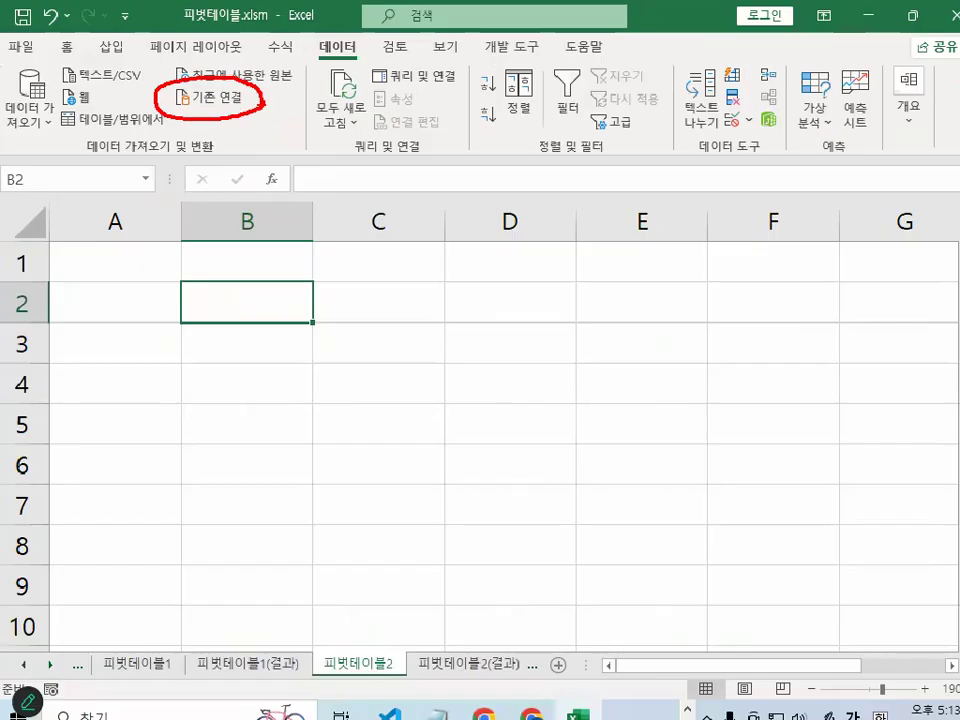
key("Escape")
left_click(216, 100)
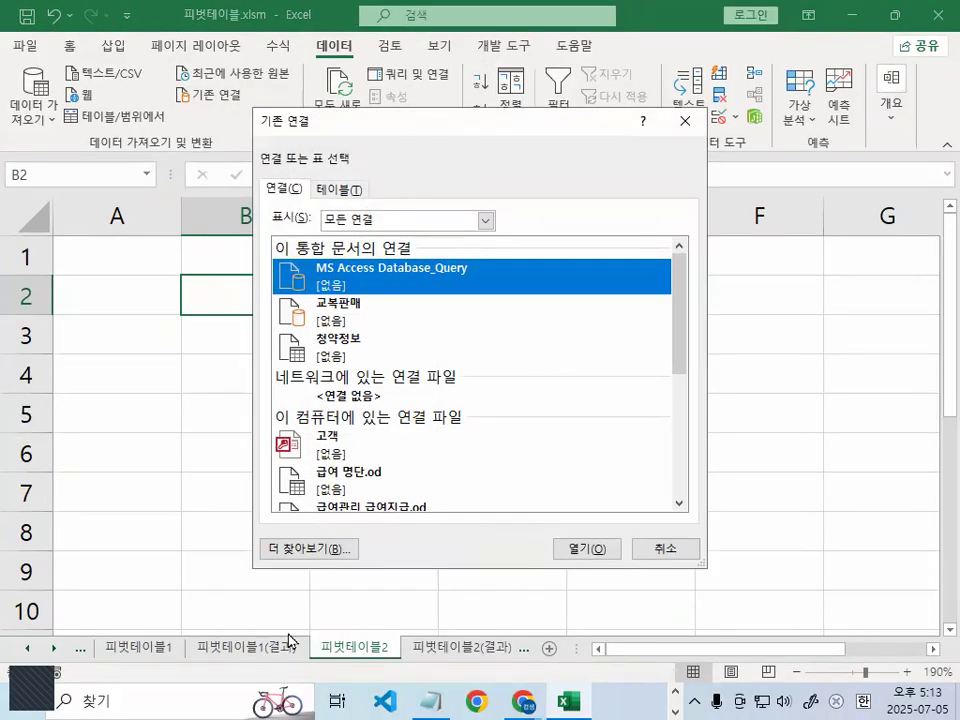
- Circle the 더 찾아보기 option with the annotation pen and start browsing for another data source file
left_click_drag(239, 590, 387, 577)
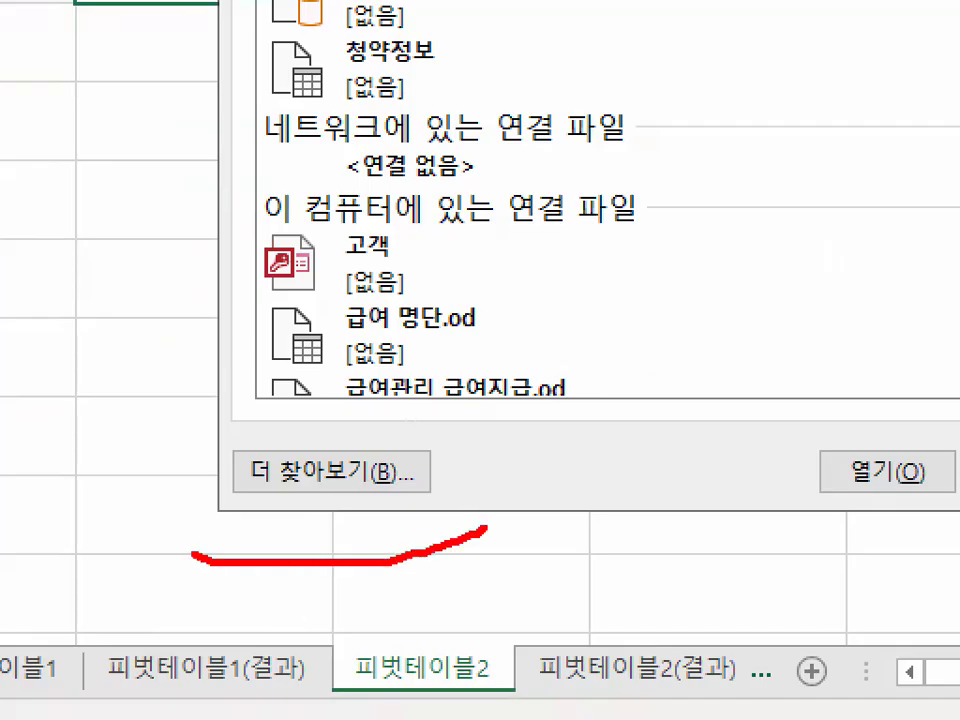
left_click_drag(193, 555, 455, 507)
key("Escape")
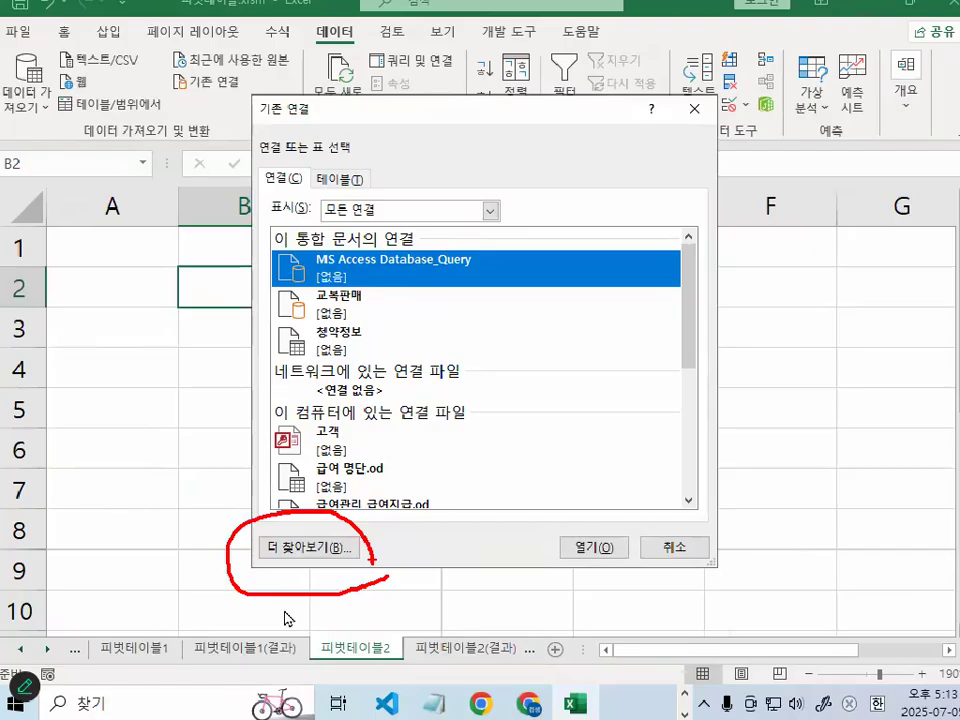
left_click(329, 473)
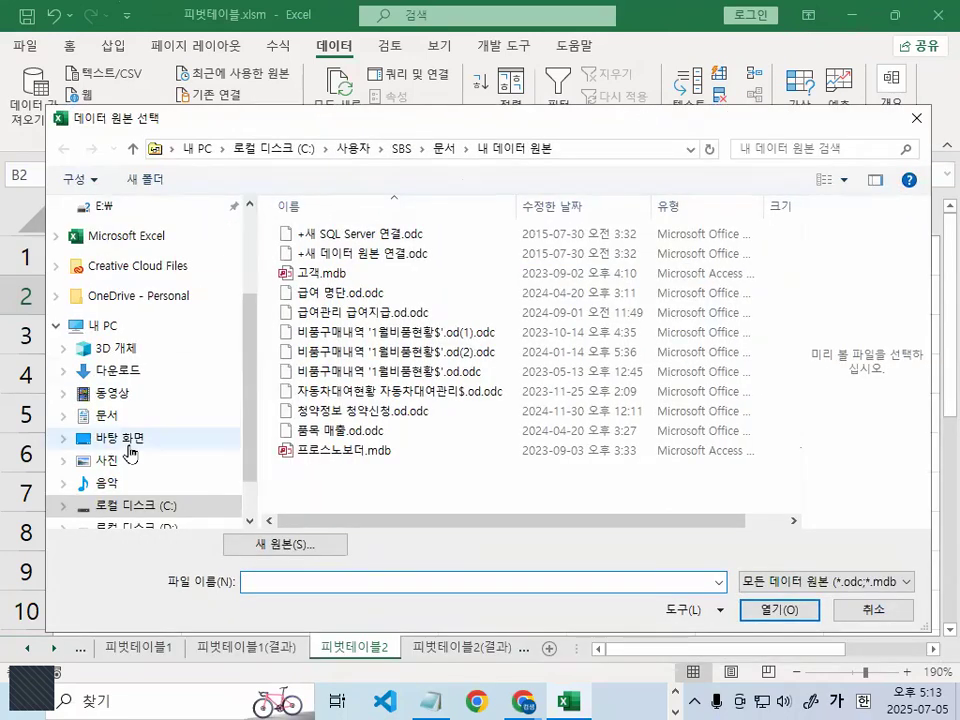
- Open the 엑셀교재기출보충자료_실습파일 folder on drive C as the data source location
left_click(150, 505)
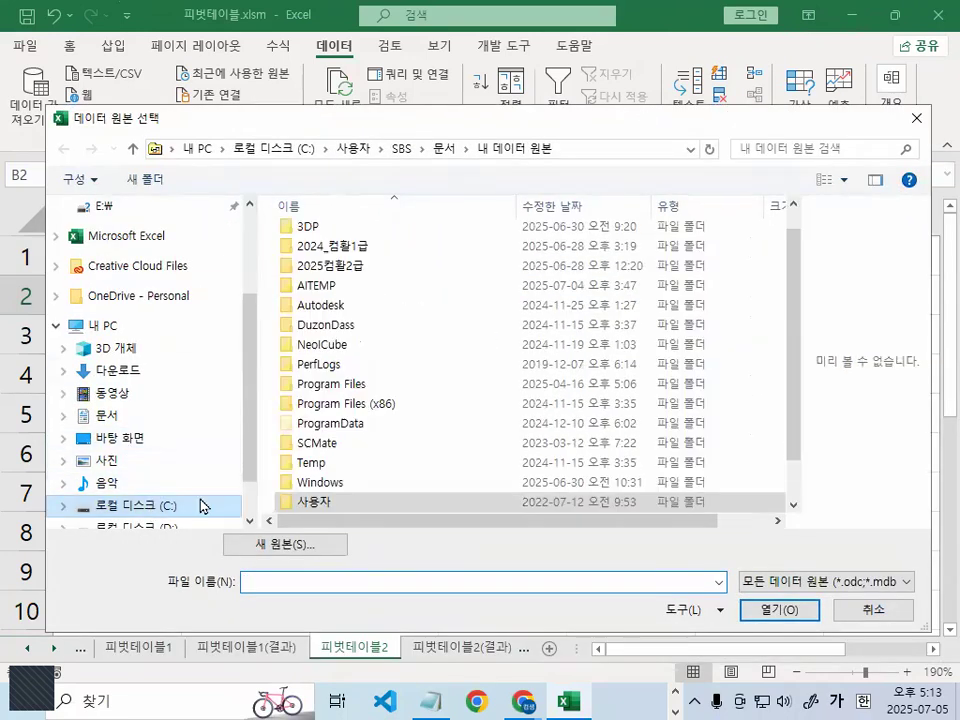
scroll(343, 484, "down", 1)
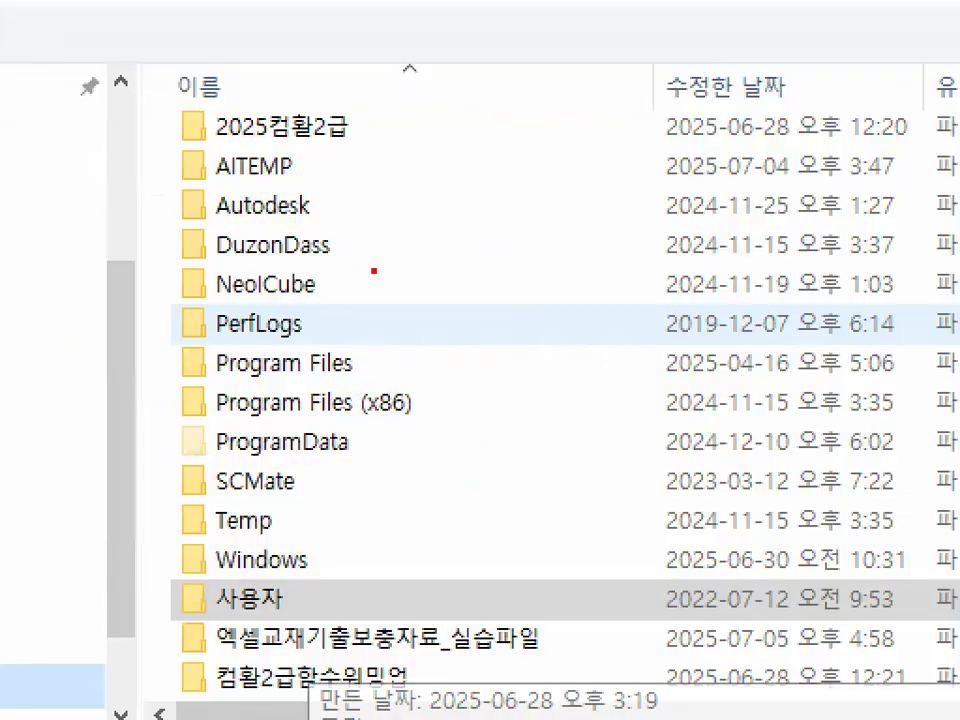
mouse_move(378, 267)
left_mouse_down()
mouse_move(403, 270)
mouse_move(364, 285)
left_mouse_up()
mouse_move(521, 199)
left_mouse_down()
mouse_move(548, 186)
mouse_move(620, 440)
left_mouse_up()
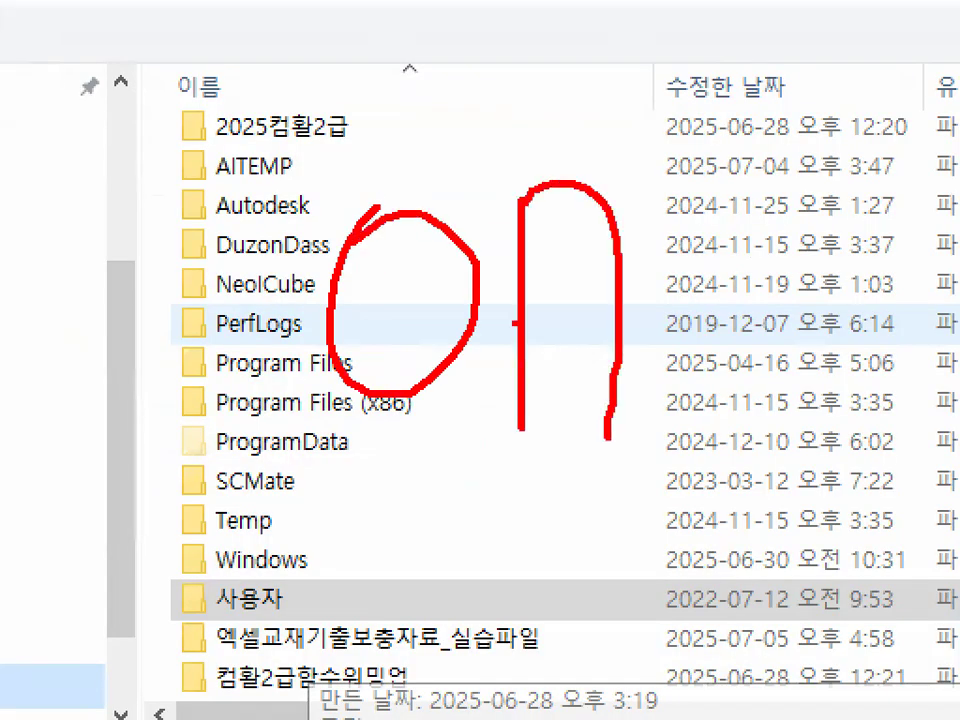
left_click_drag(512, 322, 611, 320)
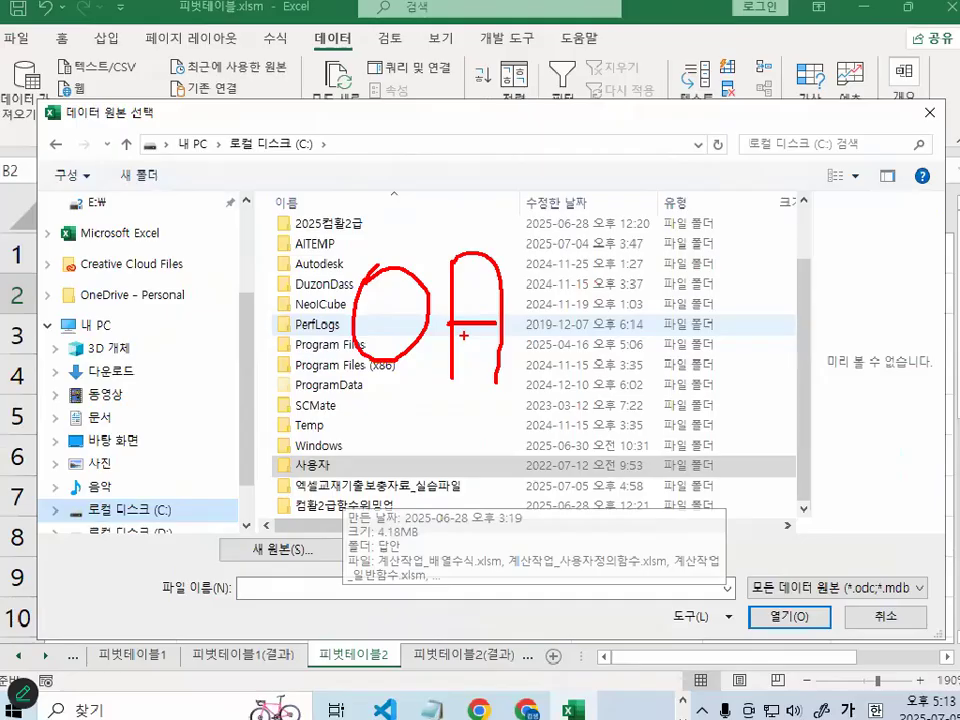
left_click(348, 487)
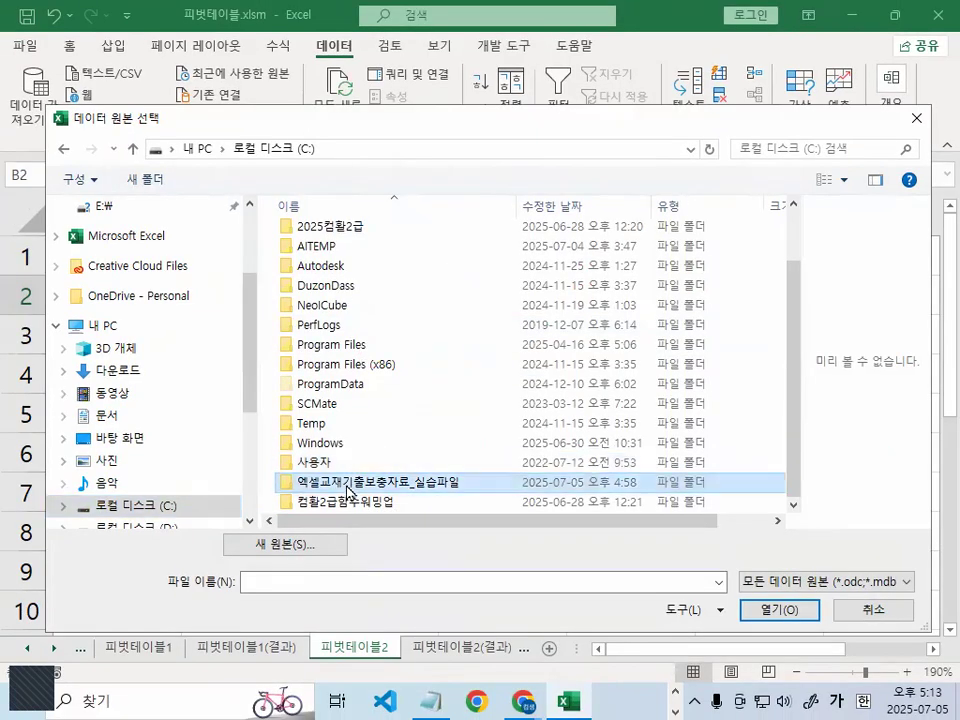
double_click(350, 487)
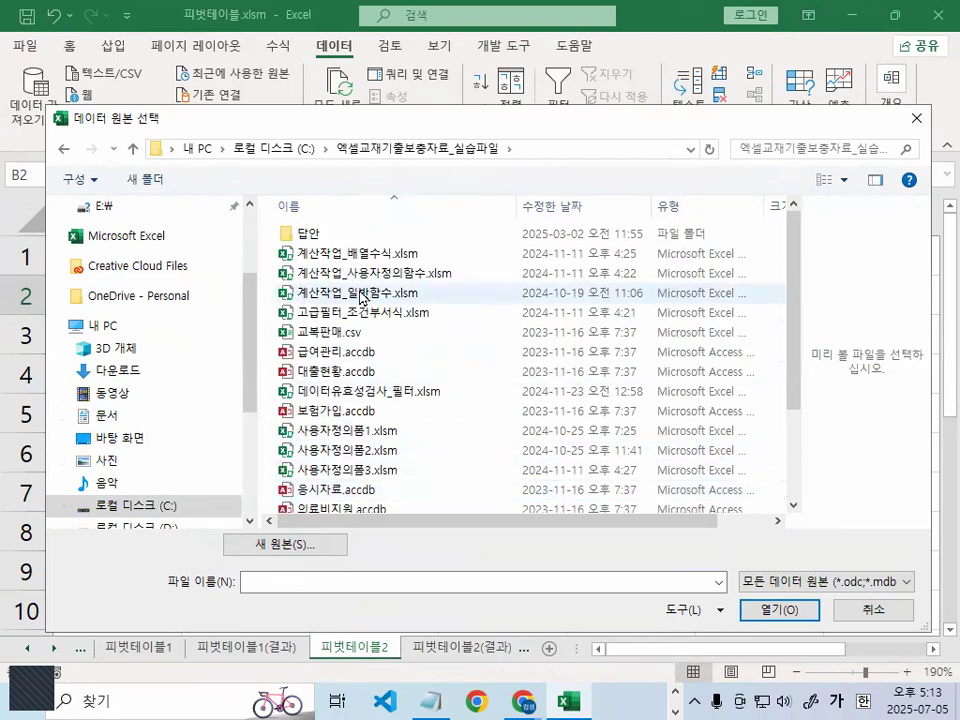
- Look through the folder's files, circle 교복판매.csv with the annotation pen, and open it as the data source
scroll(357, 300, "down", 2)
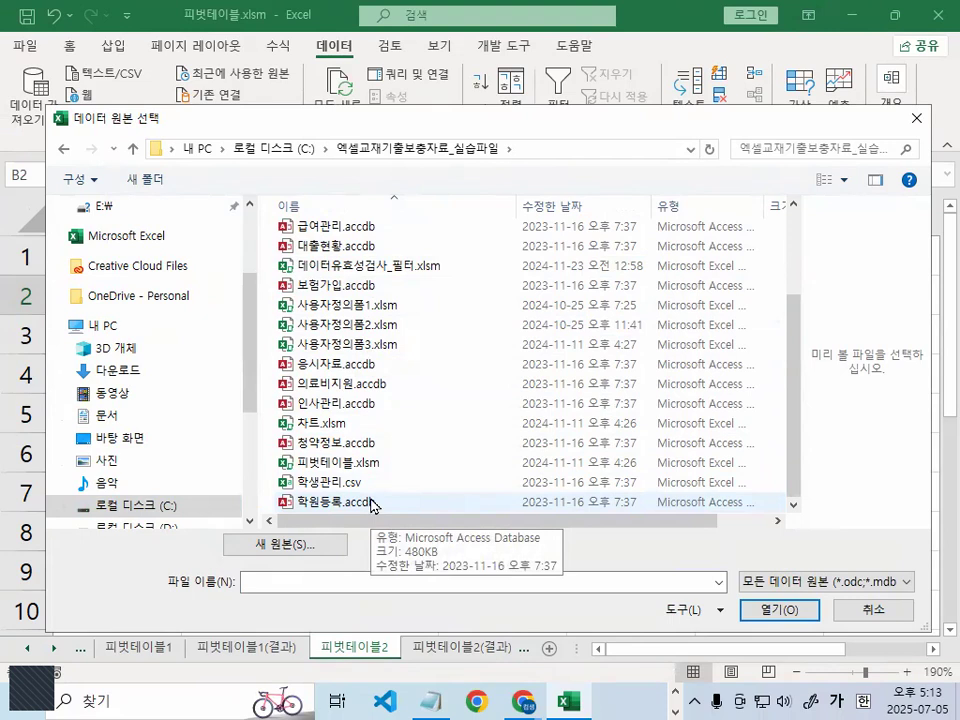
left_click_drag(660, 120, 636, 64)
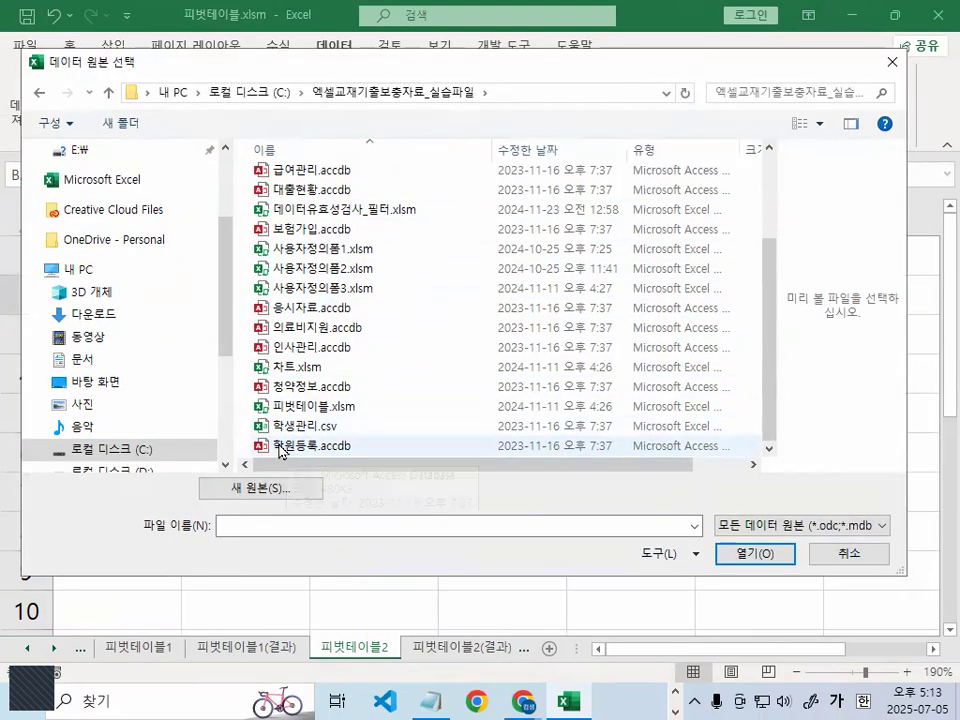
scroll(302, 405, "up", 2)
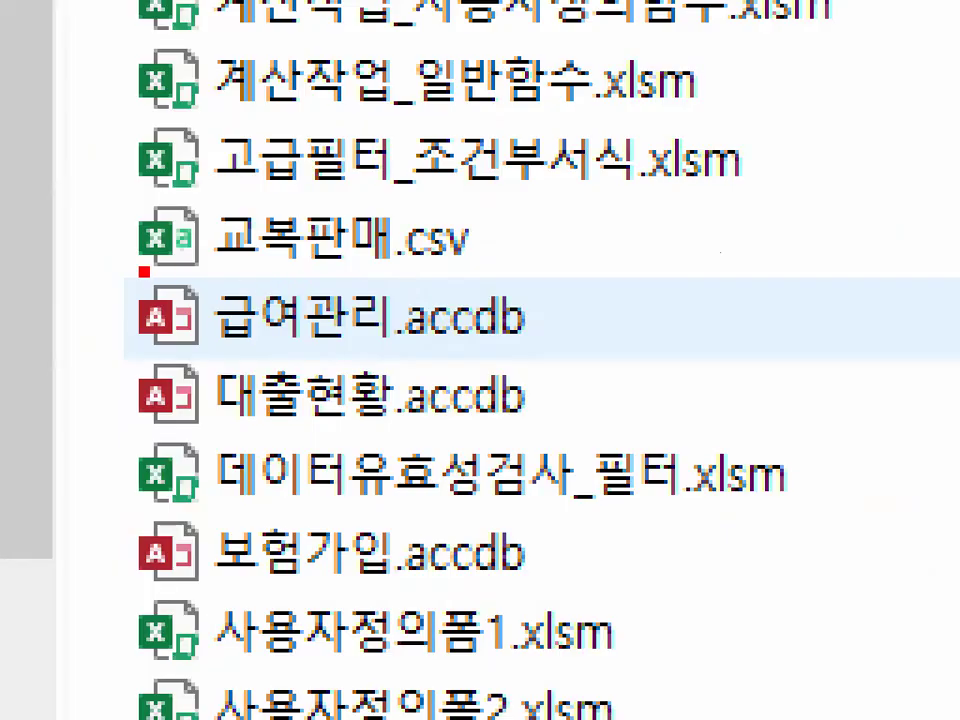
left_click_drag(144, 270, 606, 268)
mouse_move(452, 252)
left_mouse_down()
mouse_move(155, 280)
mouse_move(575, 172)
mouse_move(520, 280)
left_mouse_up()
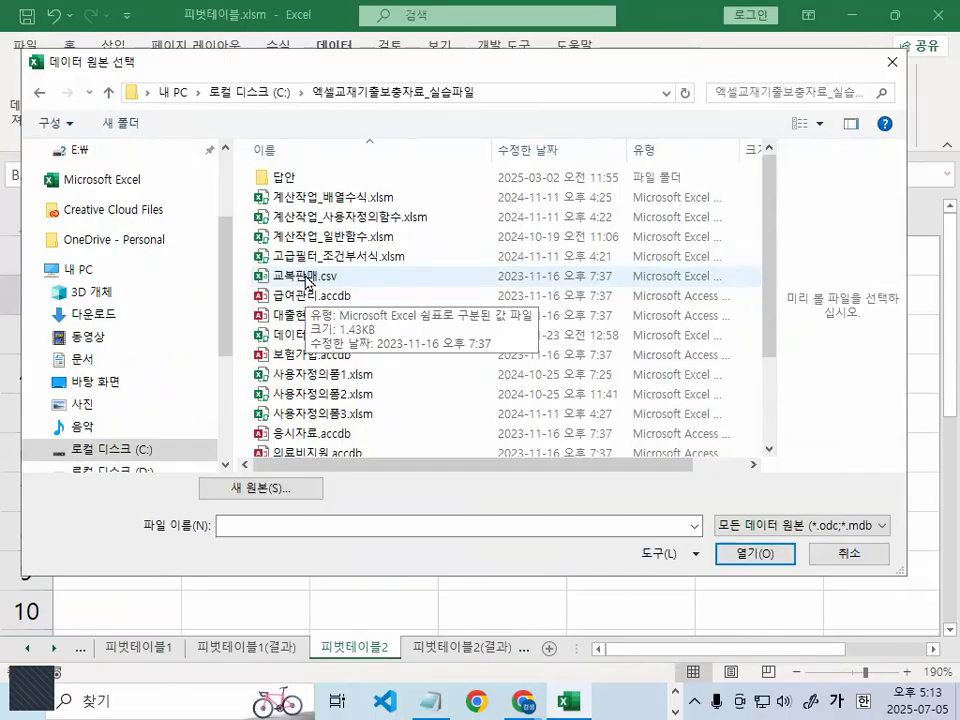
left_click(307, 280)
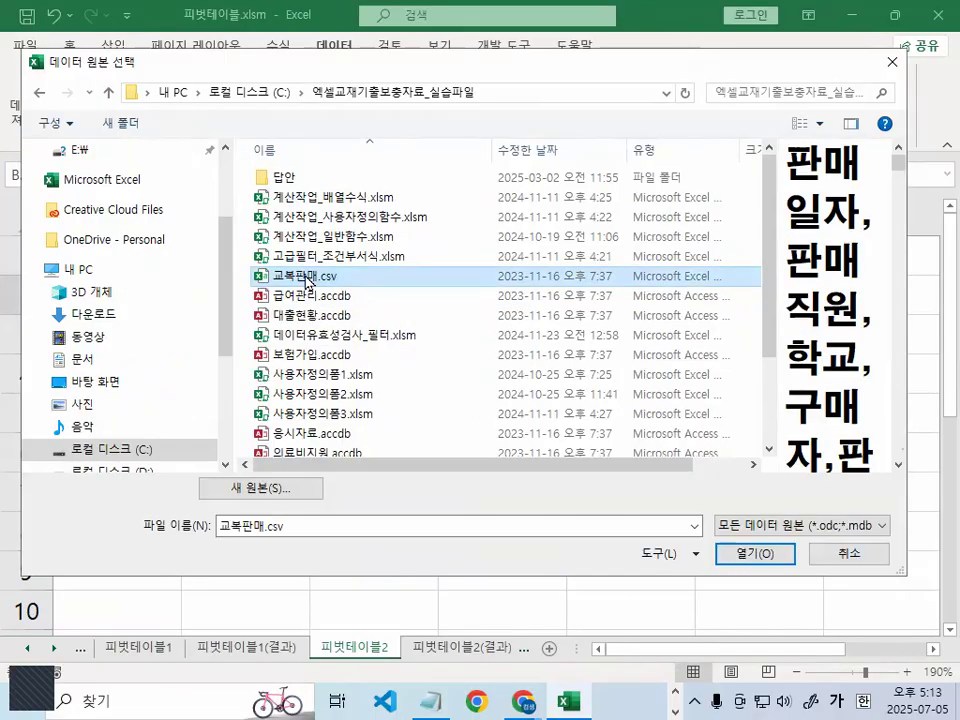
double_click(272, 280)
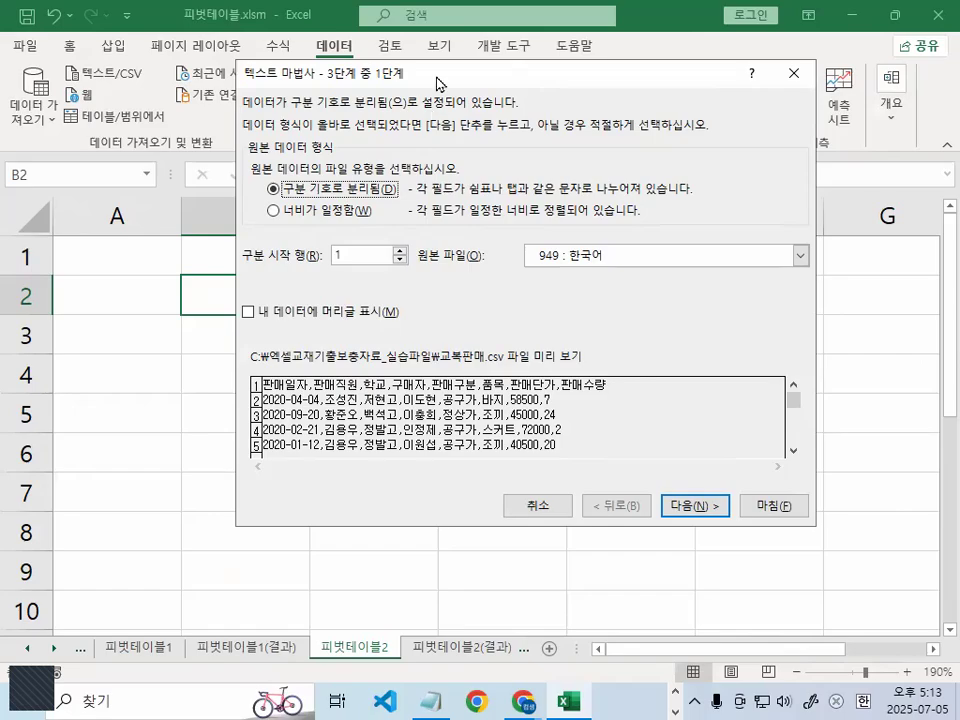
- Move the text wizard dialog down and mark its delimited, start row and header options with the annotation pen, clearing each drawing
left_click_drag(401, 85, 390, 150)
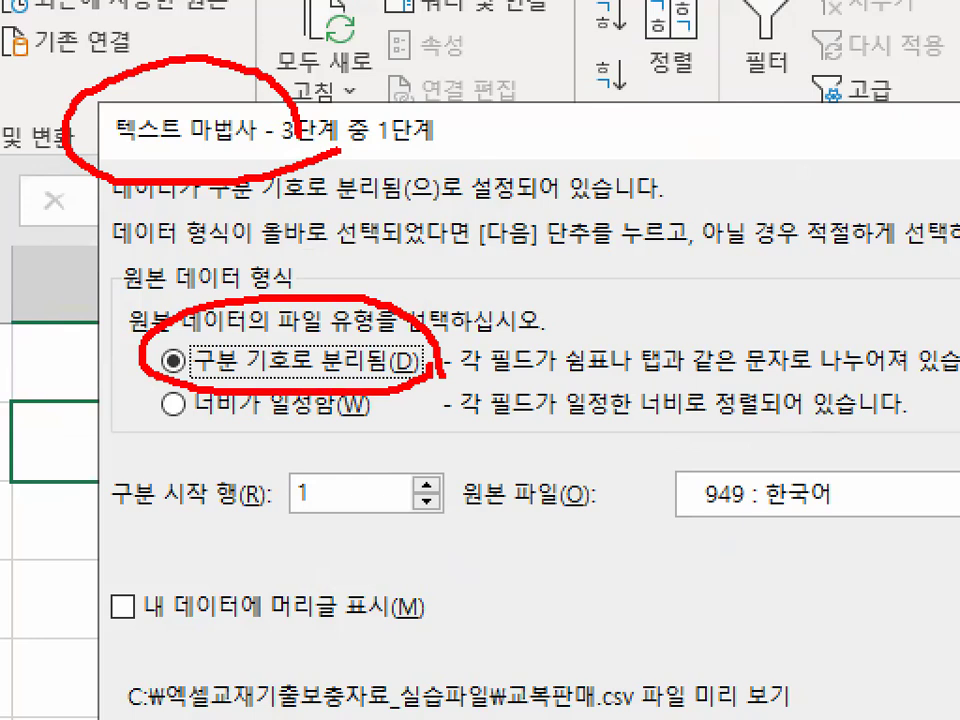
key("Escape")
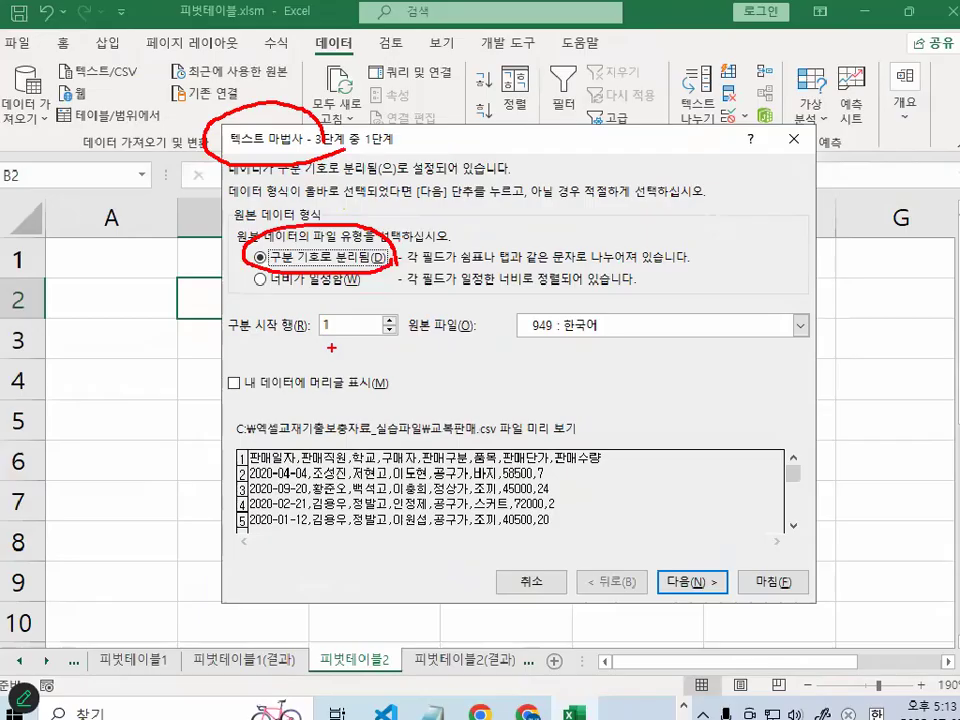
key("ctrl+1")
left_click(222, 396)
mouse_move(318, 357)
left_mouse_down()
mouse_move(255, 411)
mouse_move(345, 338)
mouse_move(358, 372)
left_mouse_up()
key("Escape")
key("ctrl+1")
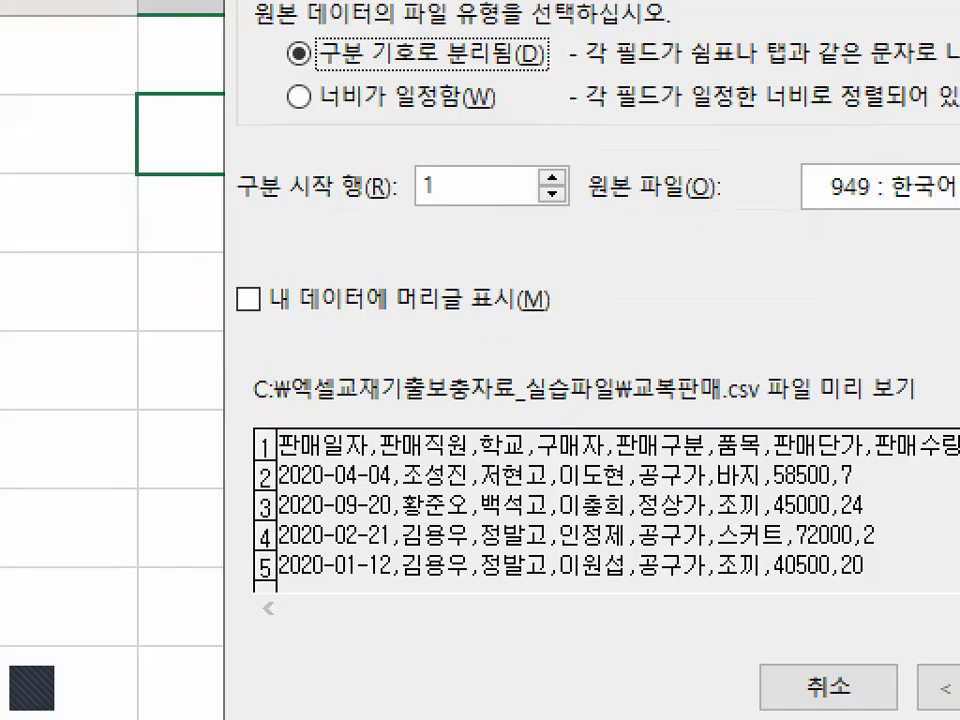
left_click(233, 412)
left_click_drag(230, 351, 515, 350)
key("Escape")
key("ctrl+1")
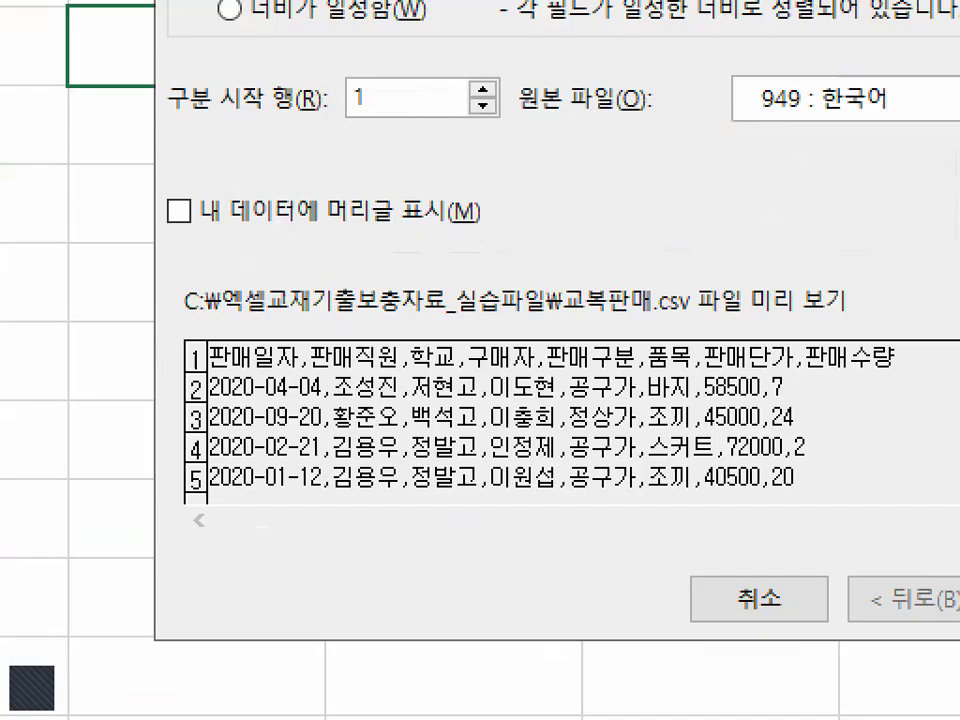
- Mark the heading row and the data rows in the CSV preview with the annotation pen, and clear the drawing
scroll(286, 491, "up", 1)
left_click(286, 491)
left_click_drag(183, 362, 880, 362)
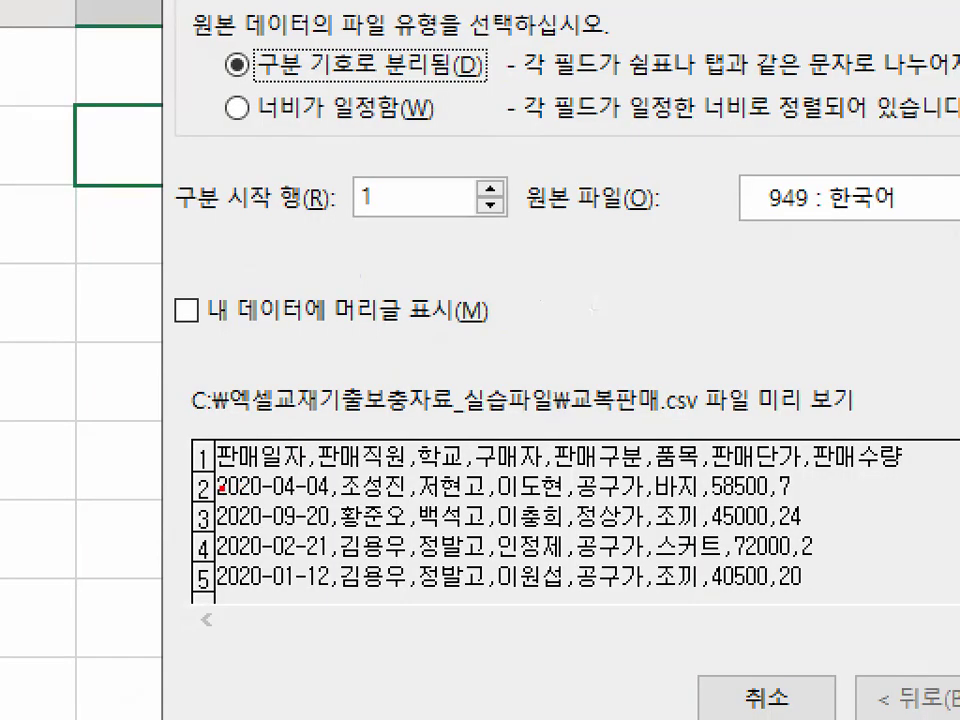
left_click_drag(224, 470, 357, 457)
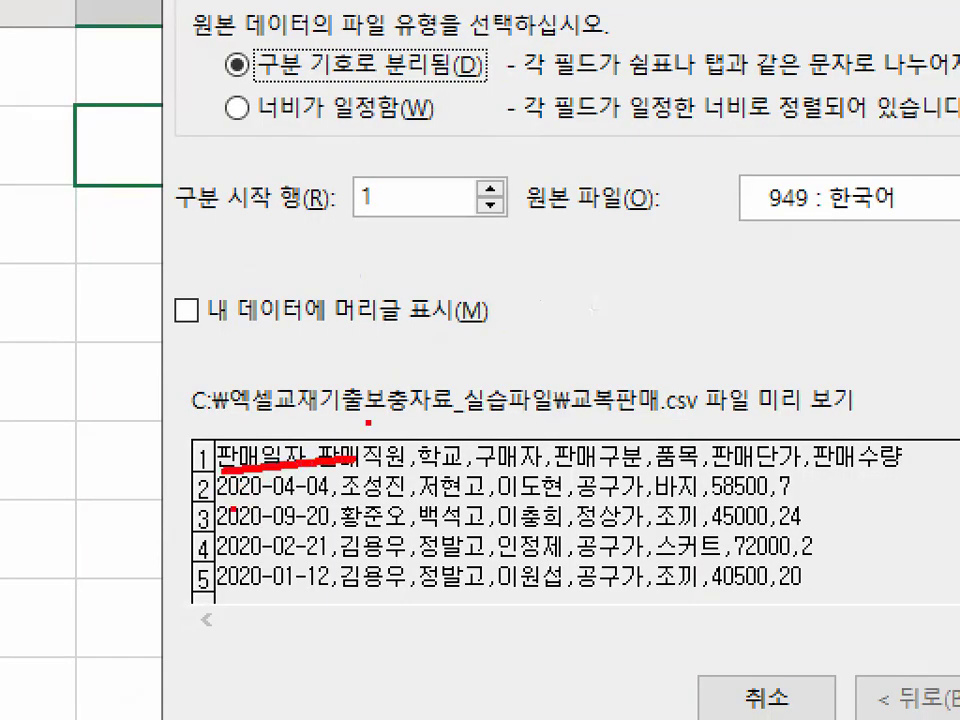
mouse_move(207, 482)
left_mouse_down()
mouse_move(186, 606)
mouse_move(197, 624)
left_mouse_up()
mouse_move(420, 558)
left_mouse_down()
mouse_move(285, 574)
mouse_move(376, 547)
mouse_move(338, 562)
left_mouse_up()
left_click_drag(239, 497, 286, 417)
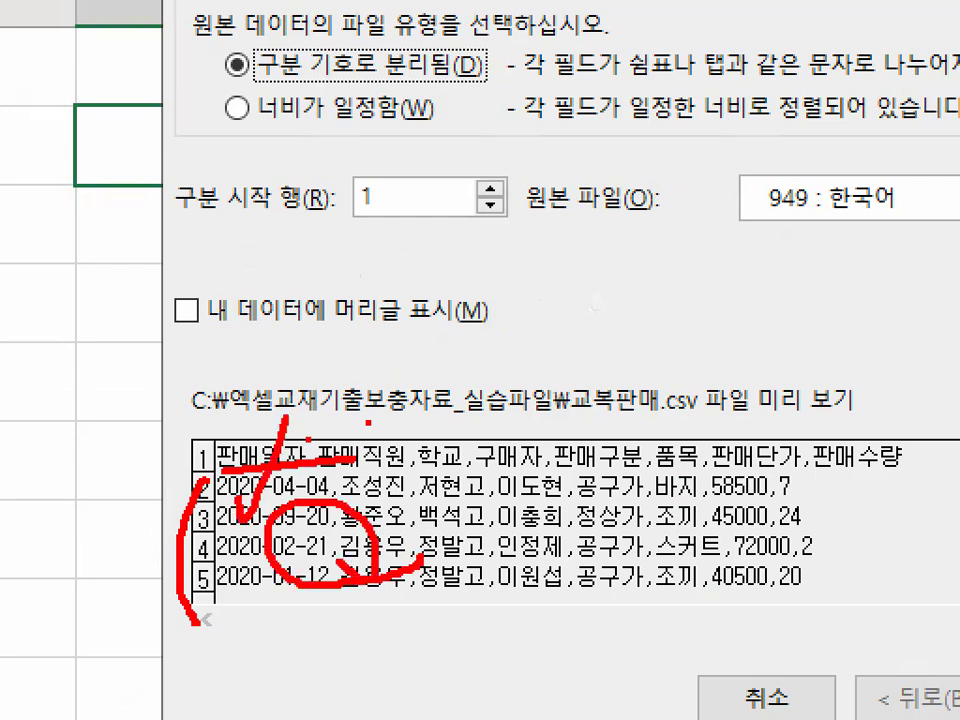
key("Escape")
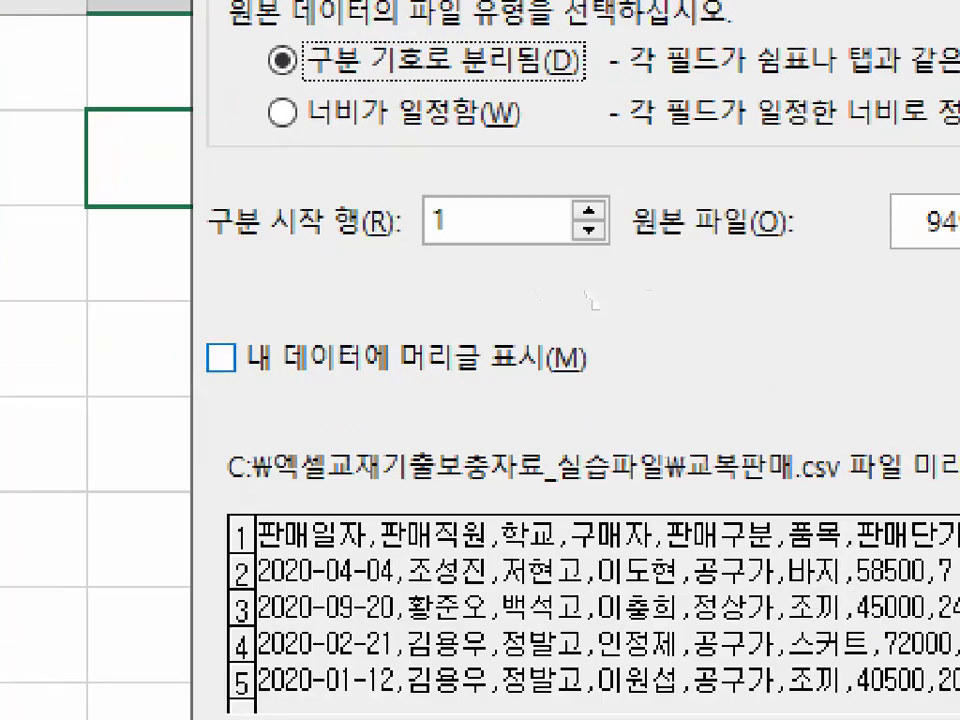
- Circle the checkbox for data headers (내 데이터에 머리글 표시) and turn that option on
mouse_move(250, 378)
left_mouse_down()
mouse_move(225, 392)
mouse_move(250, 366)
left_mouse_up()
left_click_drag(262, 298, 276, 330)
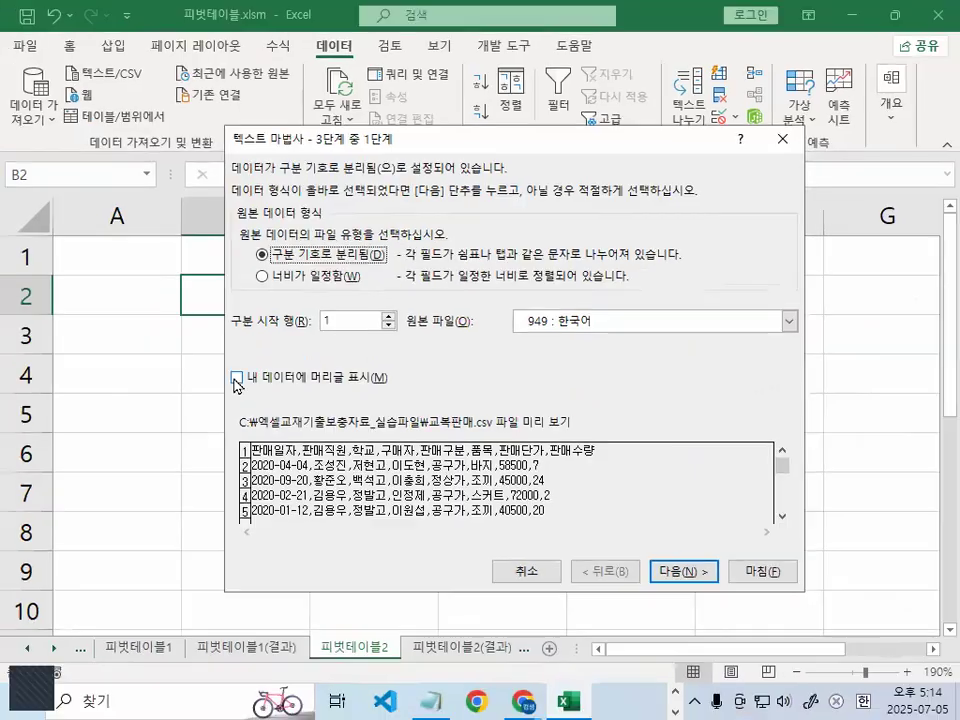
left_click(204, 340)
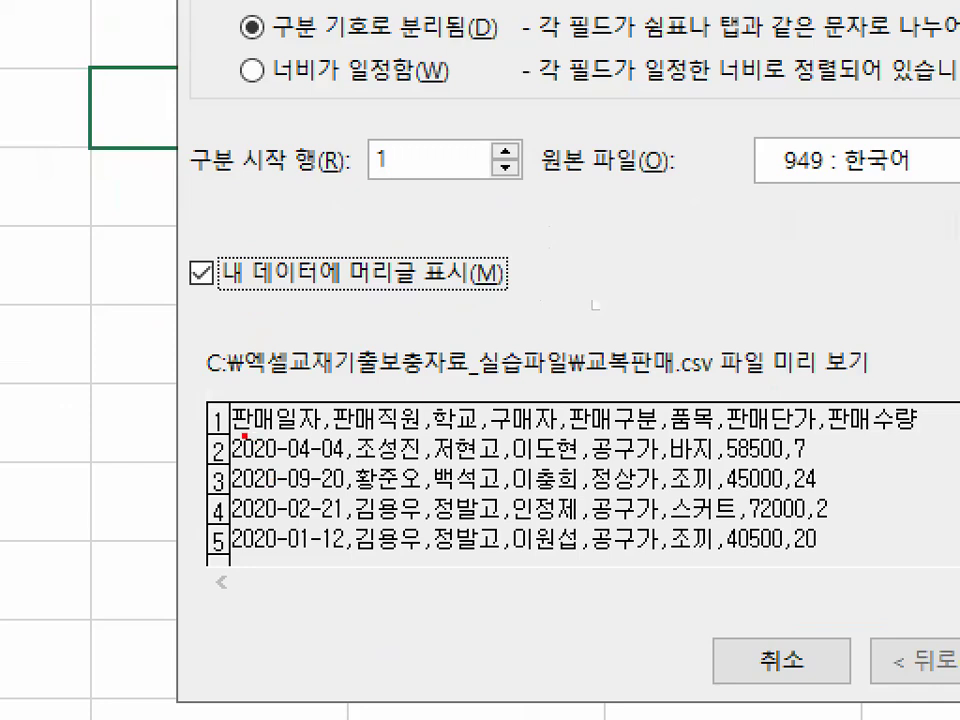
- Annotate the heading row of the CSV preview with the pen and clear the drawing
left_click_drag(245, 436, 935, 438)
mouse_move(240, 388)
left_mouse_down()
mouse_move(246, 398)
mouse_move(305, 363)
left_mouse_up()
mouse_move(345, 372)
left_mouse_down()
mouse_move(372, 412)
mouse_move(420, 352)
left_mouse_up()
mouse_move(447, 375)
left_mouse_down()
mouse_move(454, 405)
mouse_move(478, 396)
left_mouse_up()
mouse_move(518, 375)
left_mouse_down()
mouse_move(532, 408)
mouse_move(625, 292)
left_mouse_up()
key("Escape")
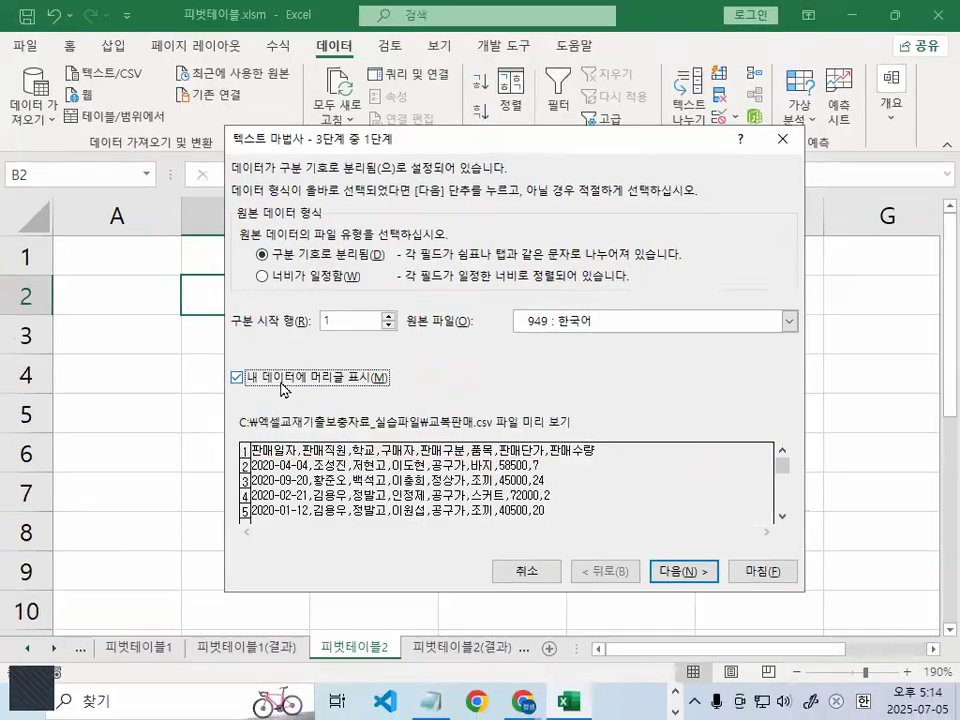
- Go on to the wizard's second stage and make comma (쉼표) the only delimiter instead of tab
left_click(683, 572)
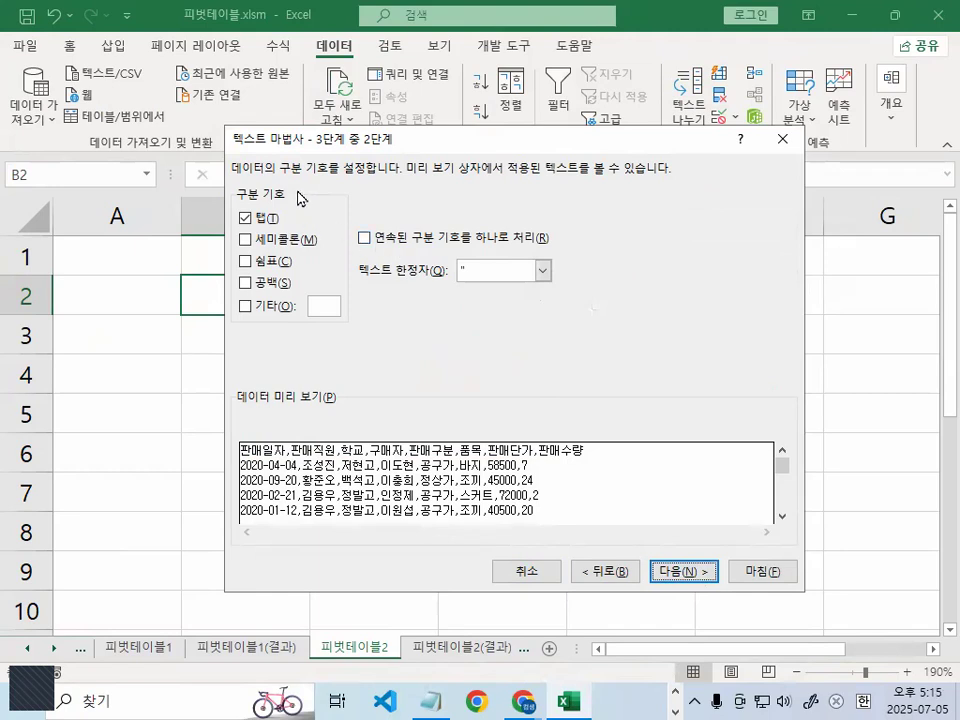
left_click(244, 218)
left_click(245, 262)
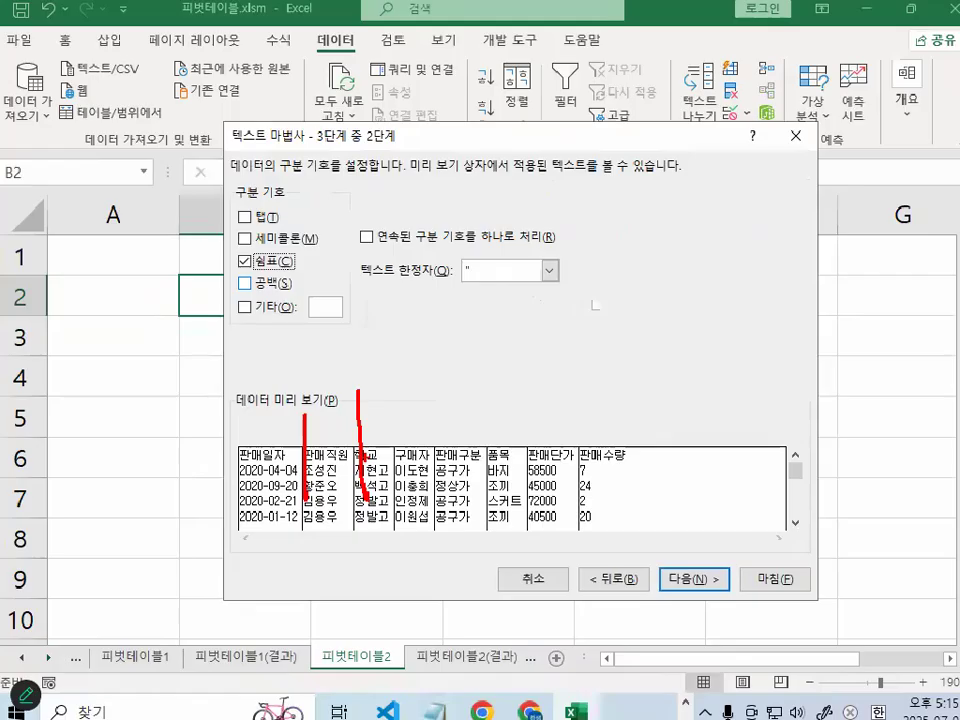
- Return to the wizard's first stage and switch the data headers option off and on again
left_click(615, 572)
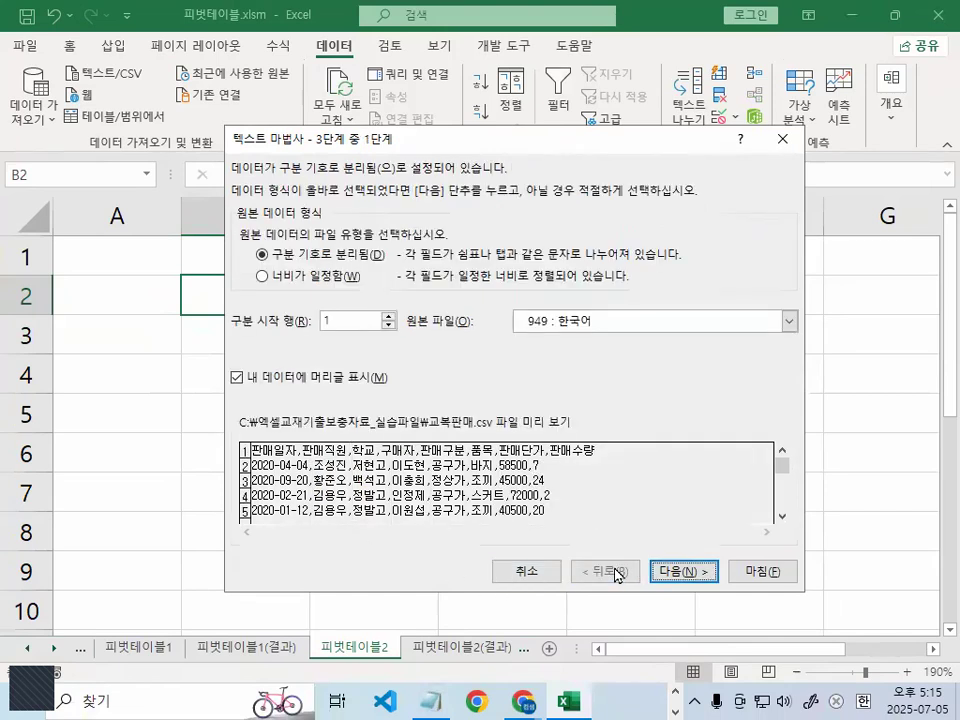
left_click(236, 377)
left_click(238, 377)
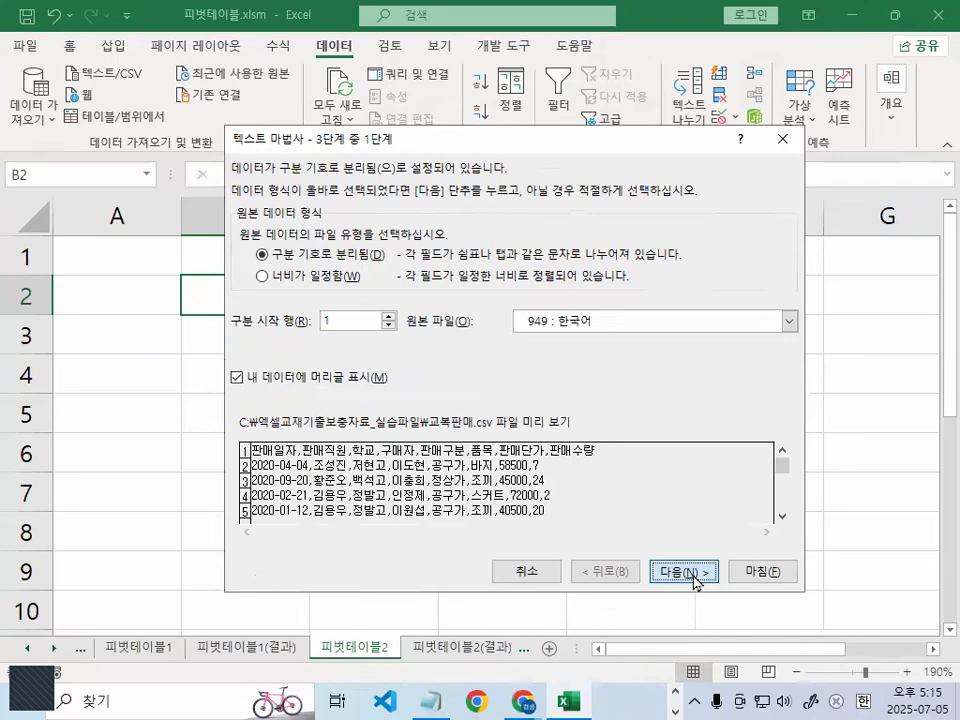
- Proceed through the remaining wizard stages and finish, keeping the comma delimiter and the General (일반) column format
left_click(690, 574)
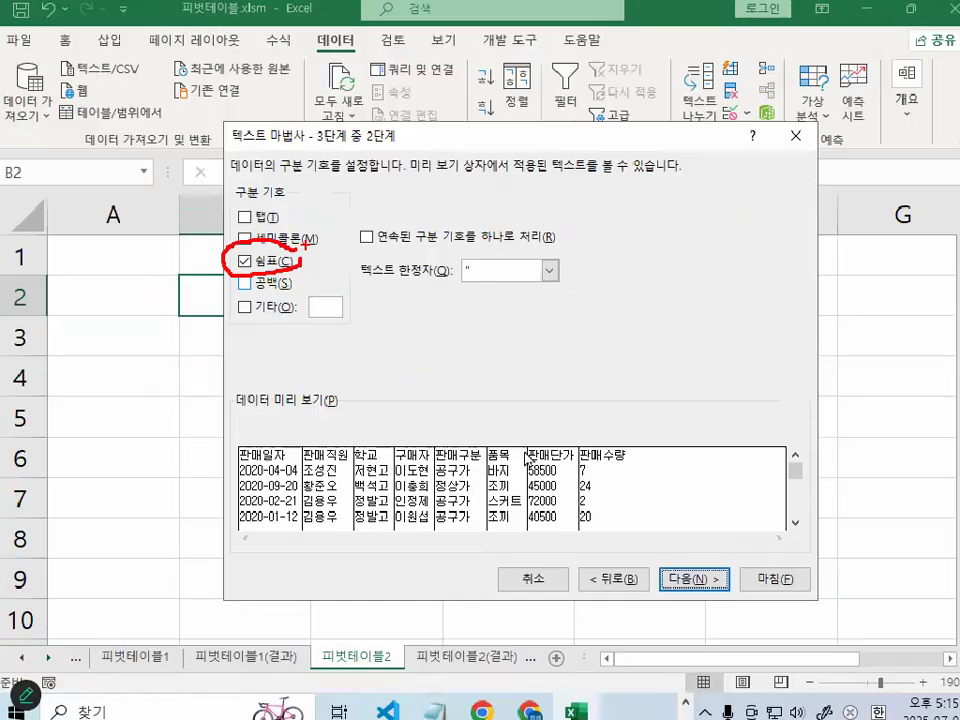
left_click(686, 573)
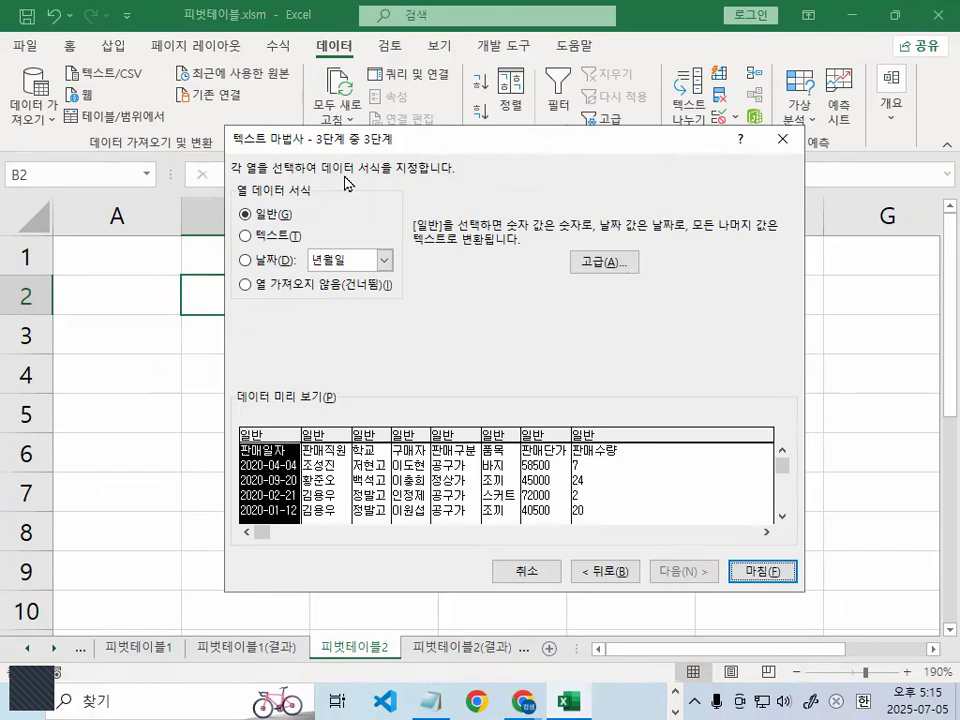
left_click(789, 578)
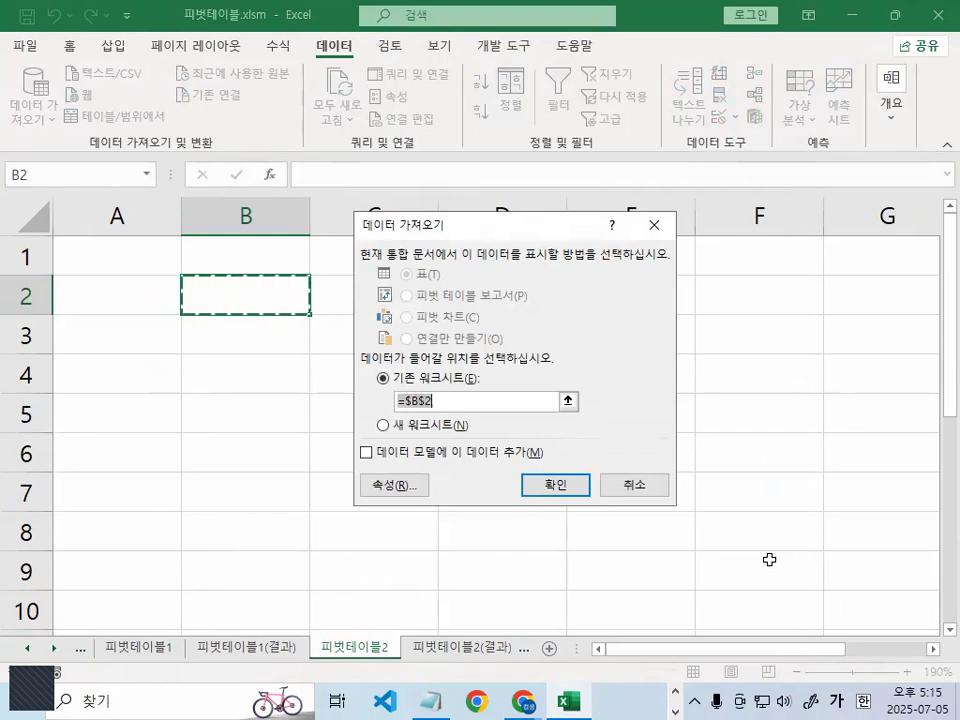
- Mark the data model option in the 데이터 가져오기 dialog with the pen and enable adding this data to the data model
left_click_drag(469, 223, 469, 168)
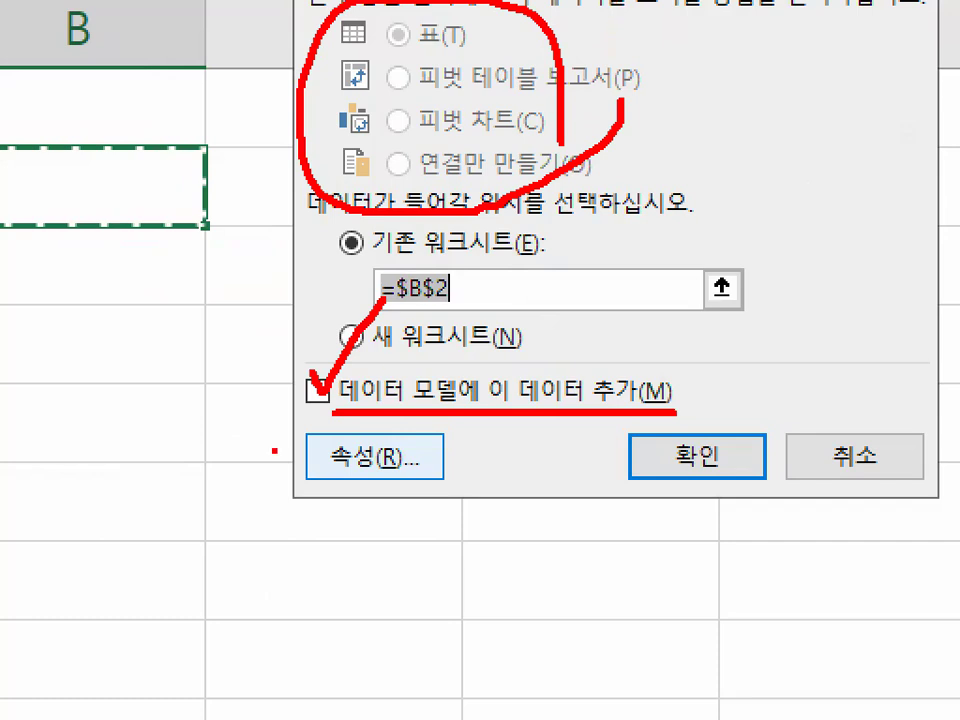
left_click_drag(345, 426, 375, 408)
key("Escape")
left_click(367, 399)
- Circle the data display choices, choose the pivot table report (피벗 테이블 보고서), and underline that option with the pen
key("ctrl+1")
left_click(452, 240)
mouse_move(570, 244)
left_mouse_down()
mouse_move(240, 328)
mouse_move(496, 310)
left_mouse_up()
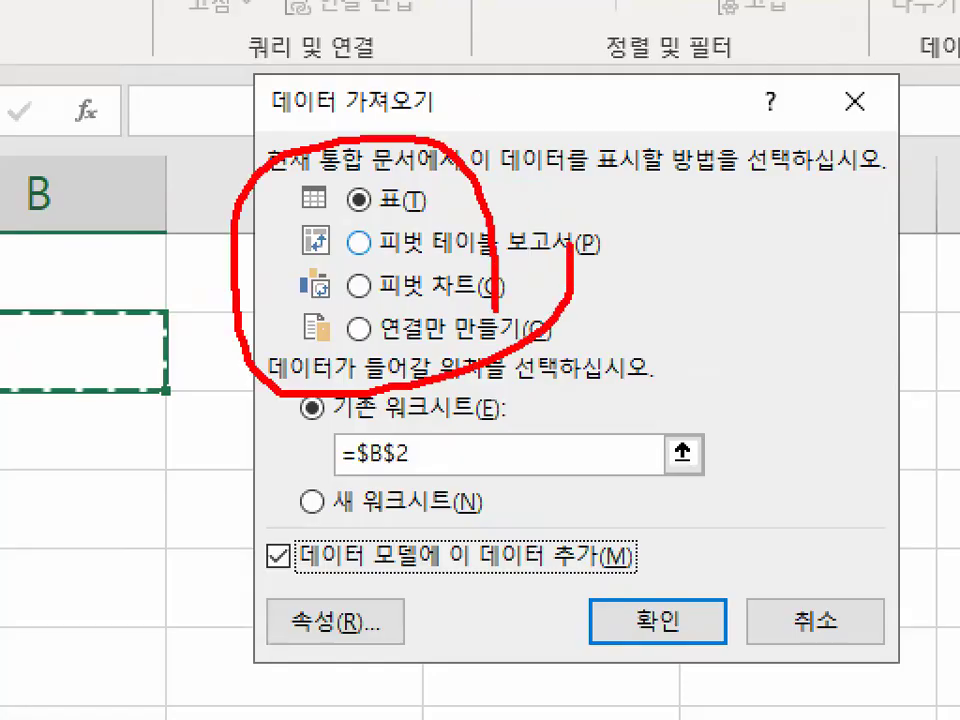
key("Escape")
left_click(404, 240)
key("ctrl+1")
left_click(396, 252)
left_click_drag(396, 252, 636, 266)
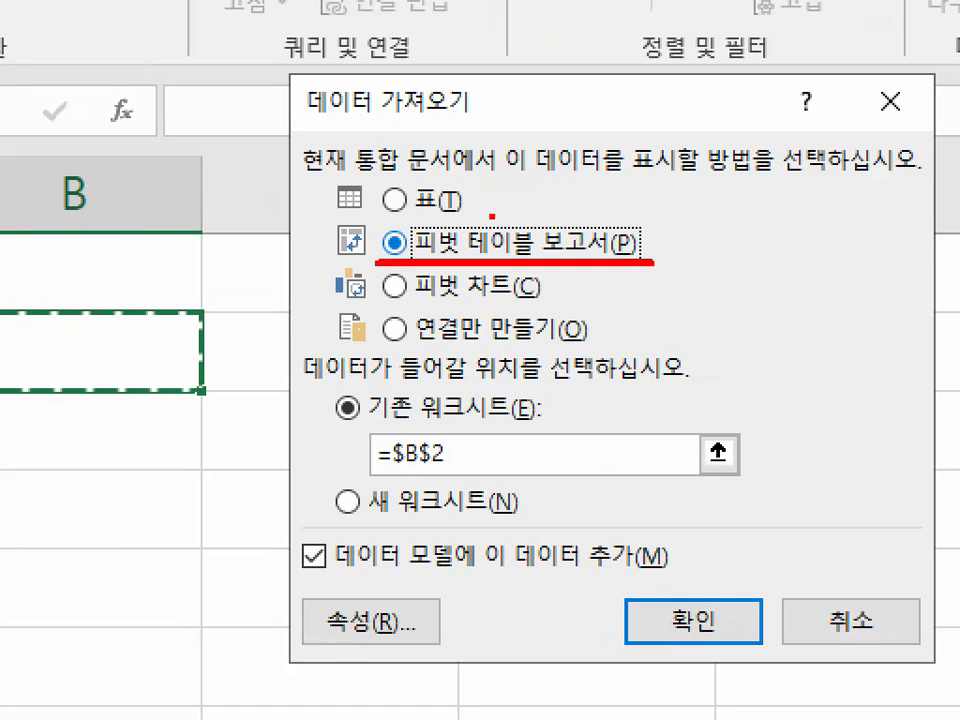
left_click_drag(493, 214, 575, 138)
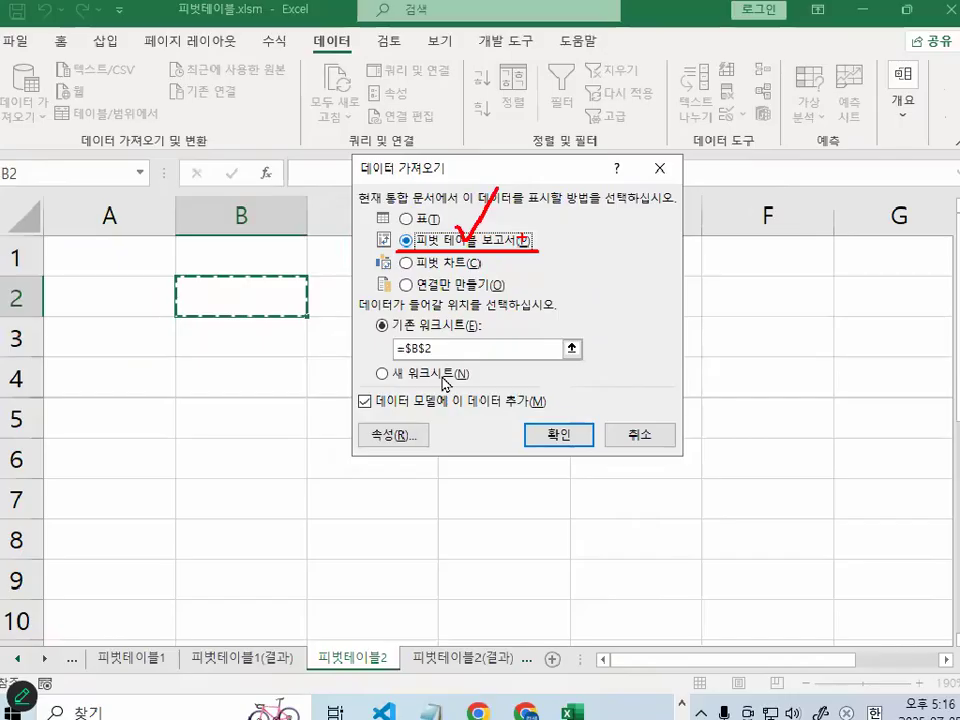
- Set the existing worksheet location to cell A2 of 피벗테이블2 and create the pivot table
left_click_drag(439, 345, 377, 356)
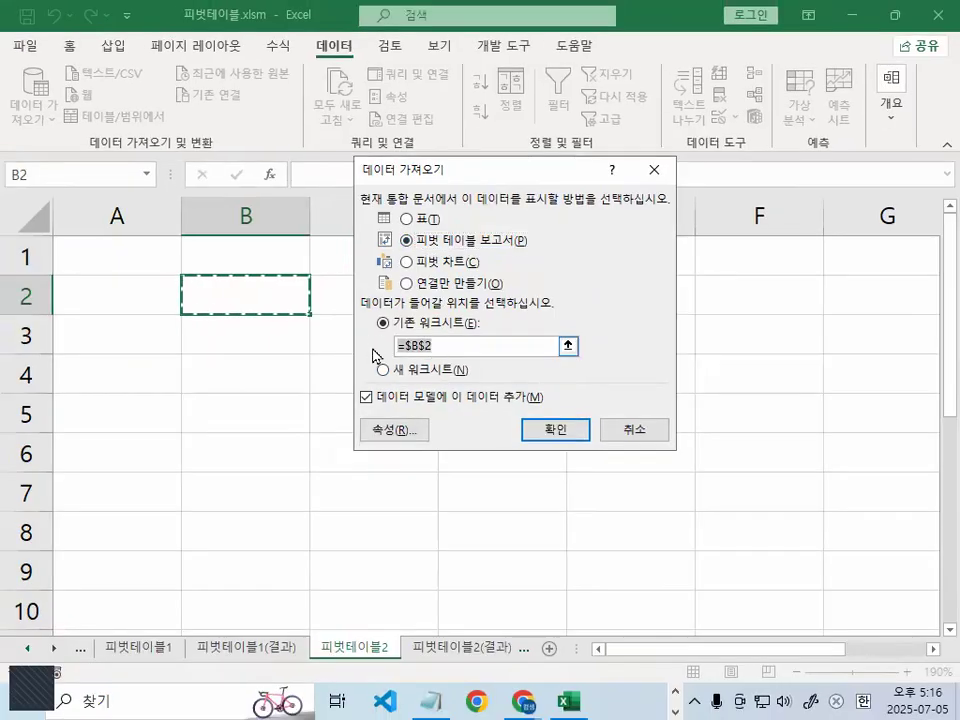
left_click(90, 291)
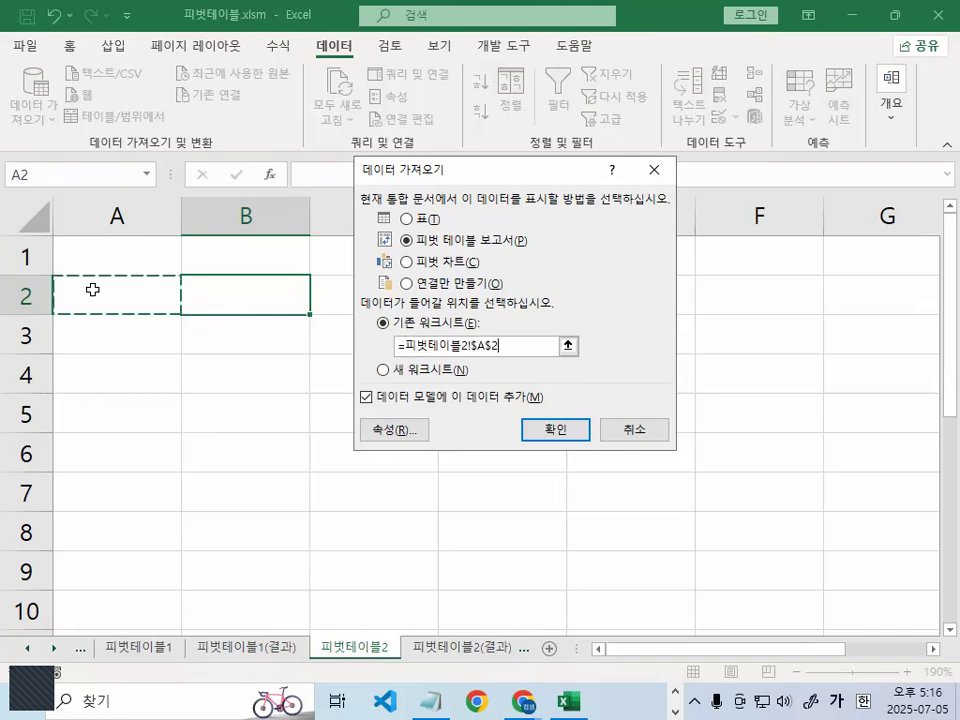
left_click(540, 429)
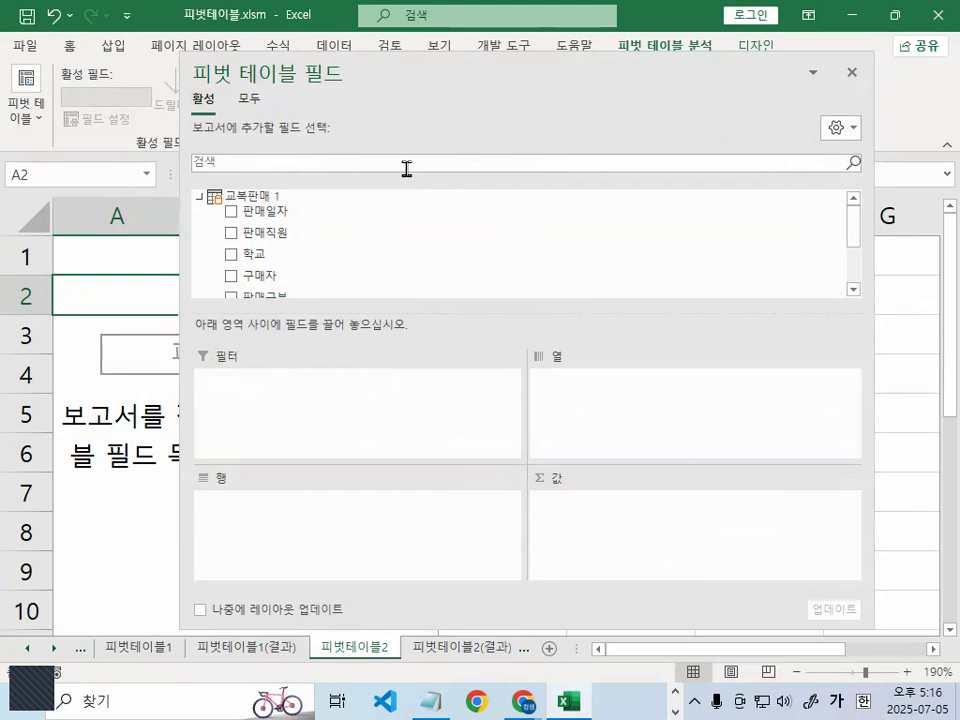
- Look through the remaining 교복판매 fields in the pivot table field list, close it, and select cell D3
left_click_drag(853, 231, 859, 272)
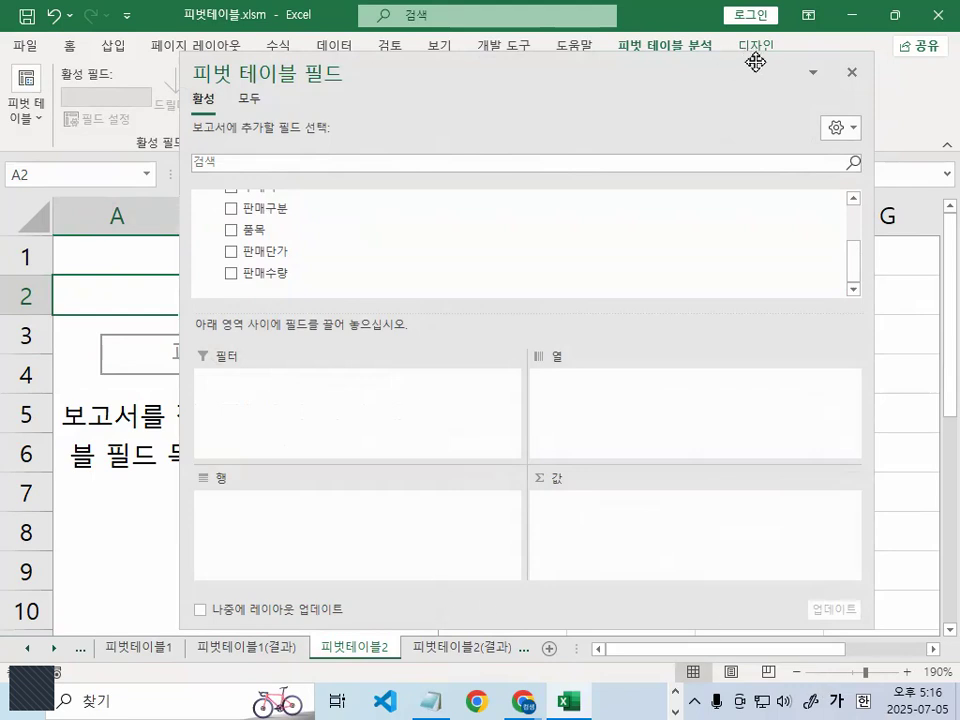
left_click(852, 72)
left_click(553, 318)
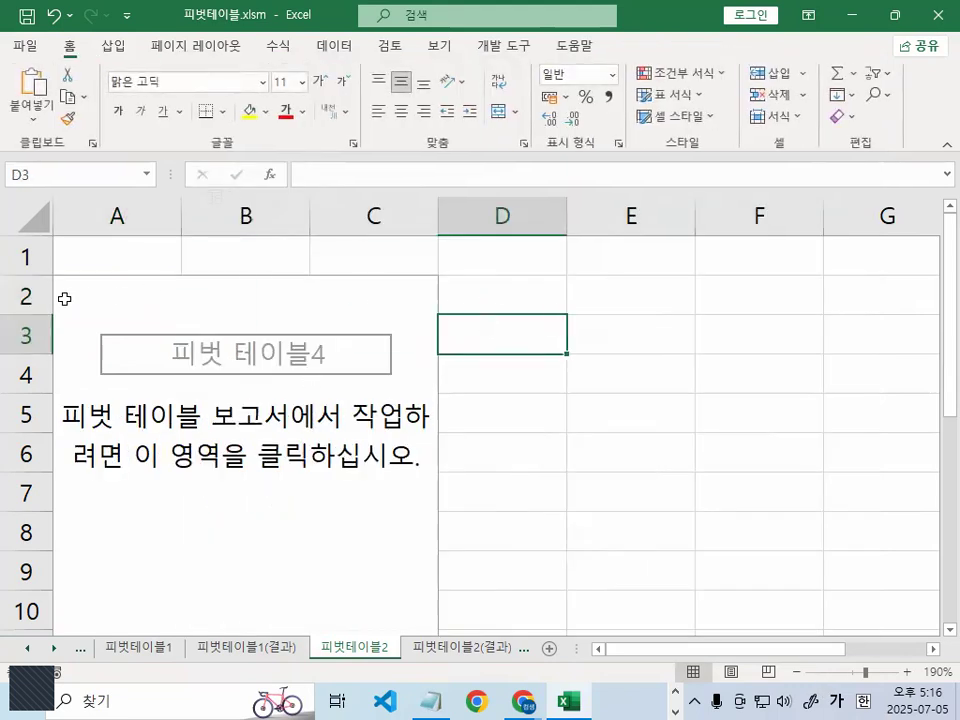
- Delete rows 2 through 19 of the 피벗테이블2 sheet to remove the empty pivot table, marking the row selection with the pen
left_click(28, 296)
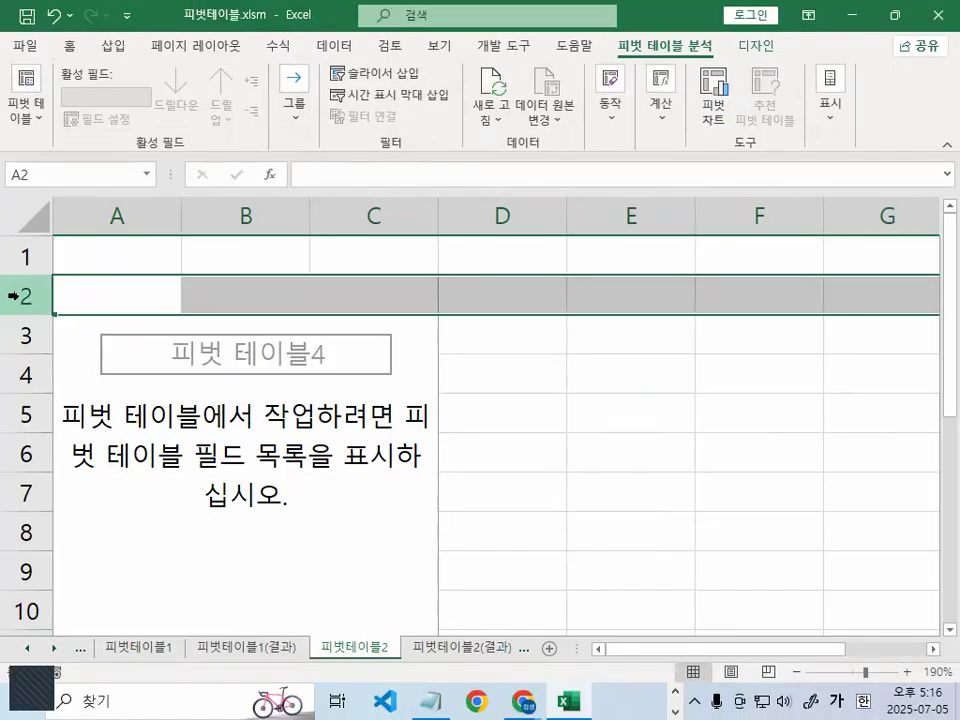
left_click_drag(17, 298, 16, 412)
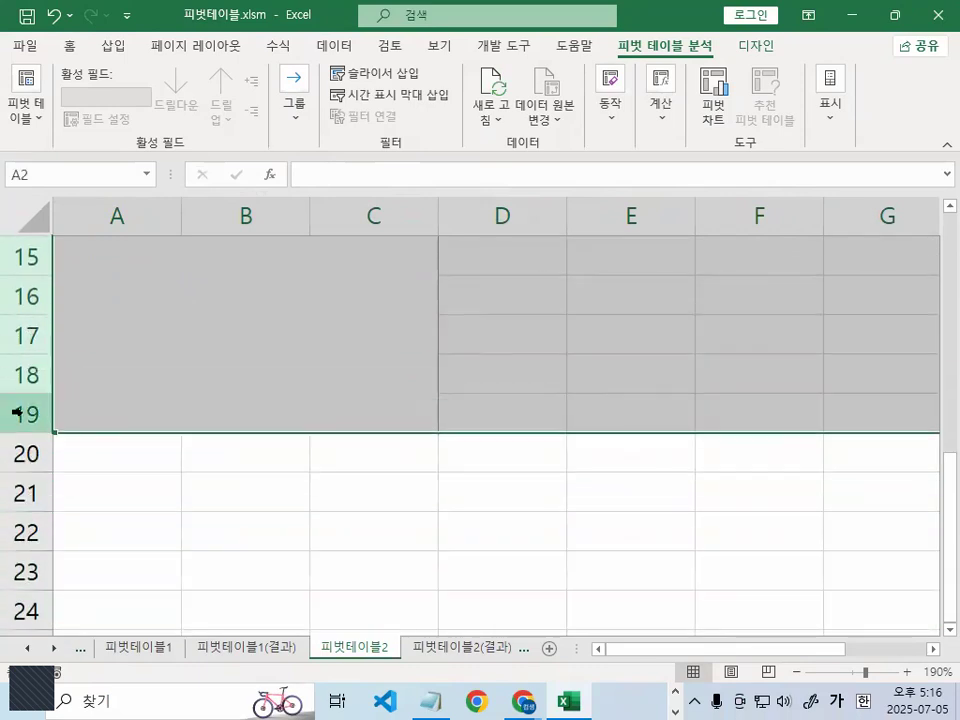
key("ctrl+1")
left_click(47, 425)
left_click_drag(169, 454, 957, 435)
key("Escape")
right_click(37, 415)
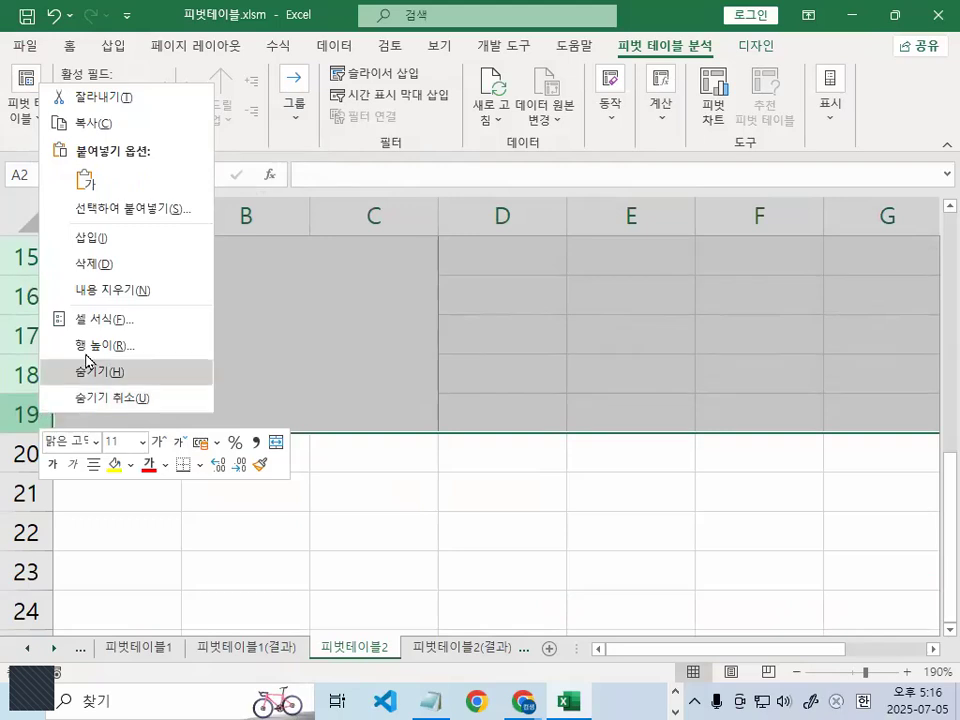
left_click(100, 263)
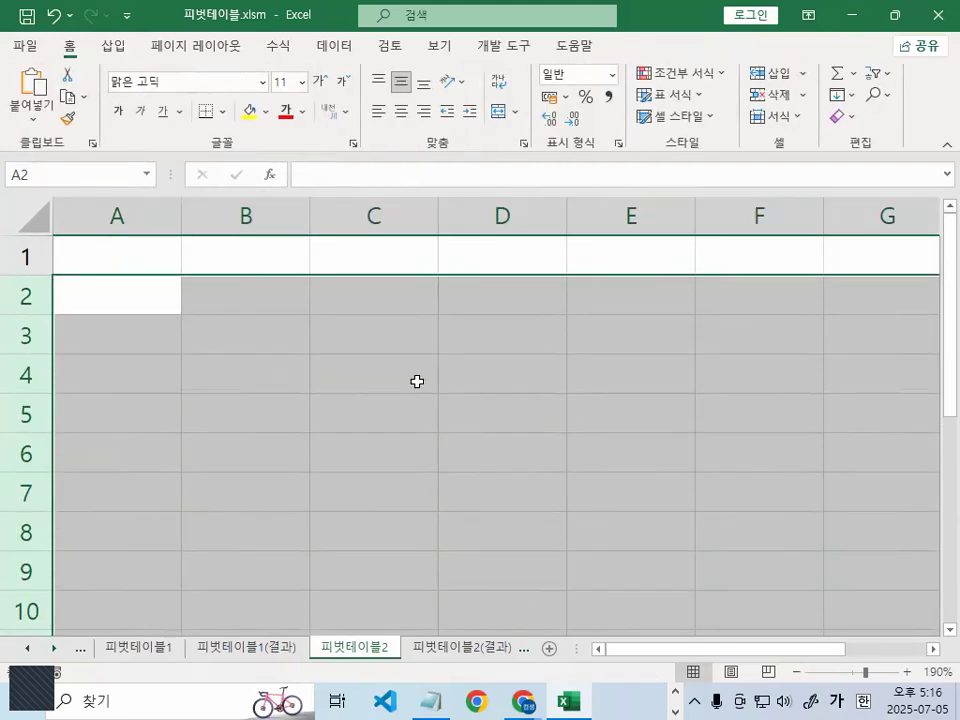
left_click(403, 311)
left_click(269, 304)
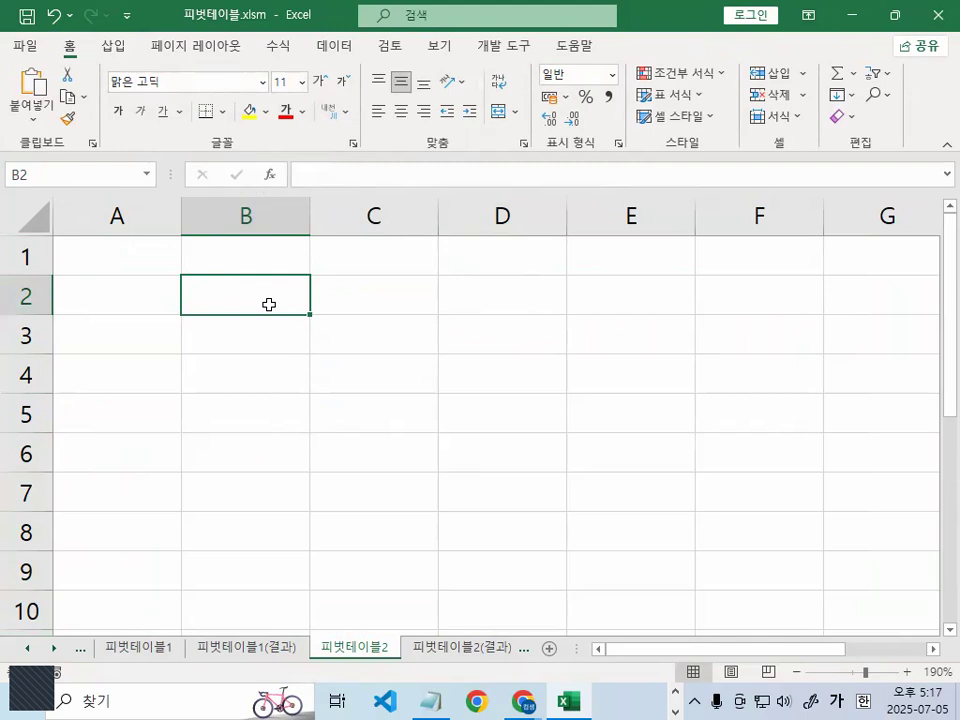
left_click(124, 312)
left_click(246, 300)
left_click(374, 296)
left_click(478, 289)
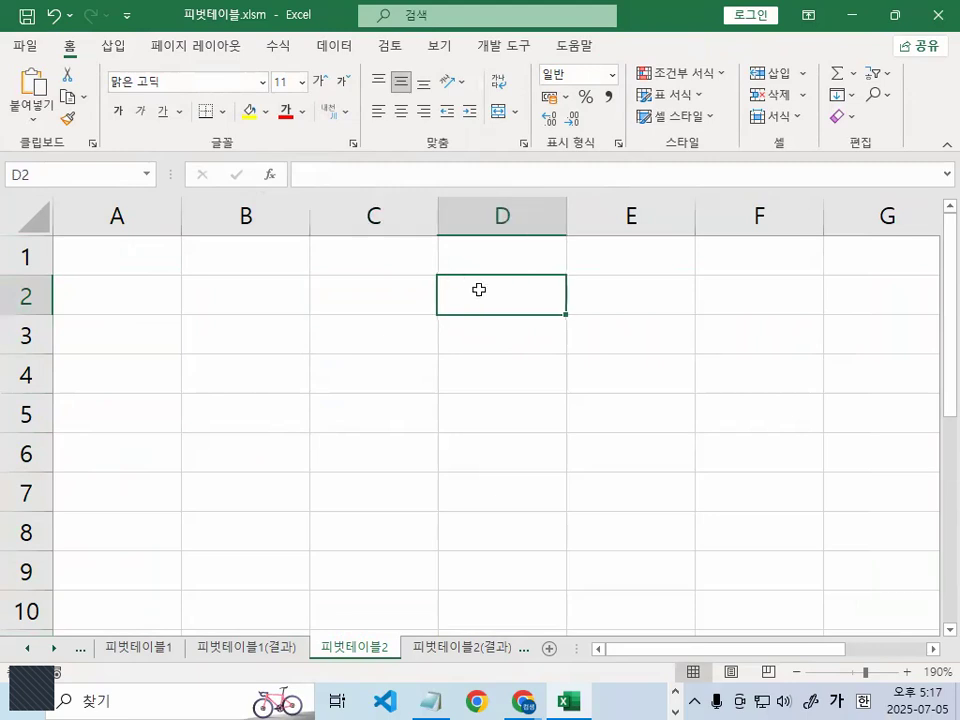
left_click(113, 318)
left_click(351, 281)
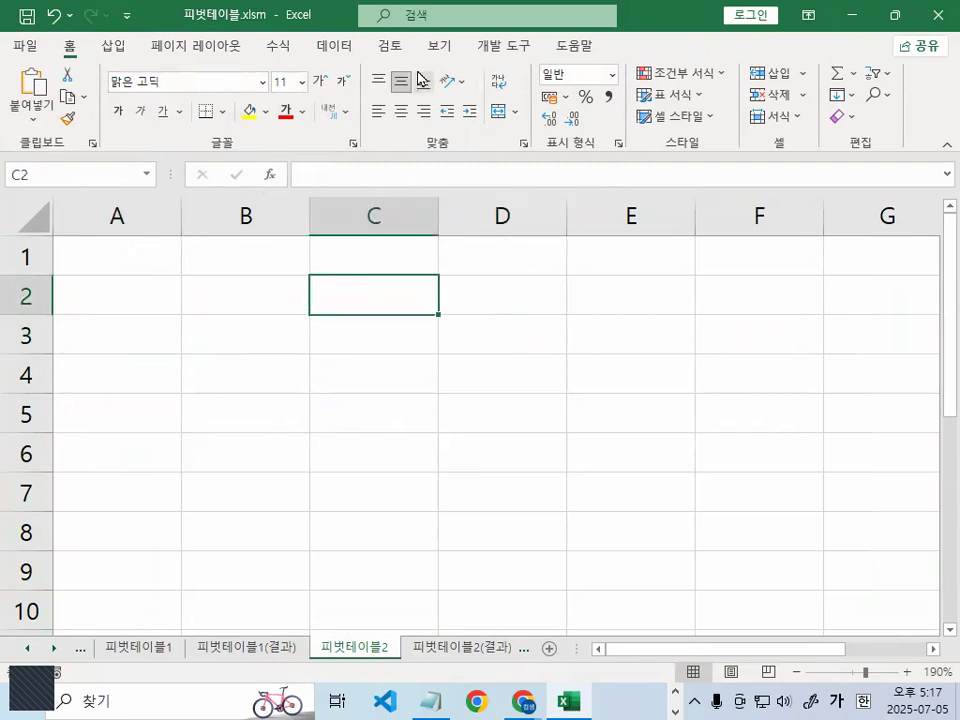
- Browse for more existing connections and open 교복판매.csv from the 엑셀교재기출보충자료_실습파일 folder on drive C, underlining that folder with the pen
left_click(338, 50)
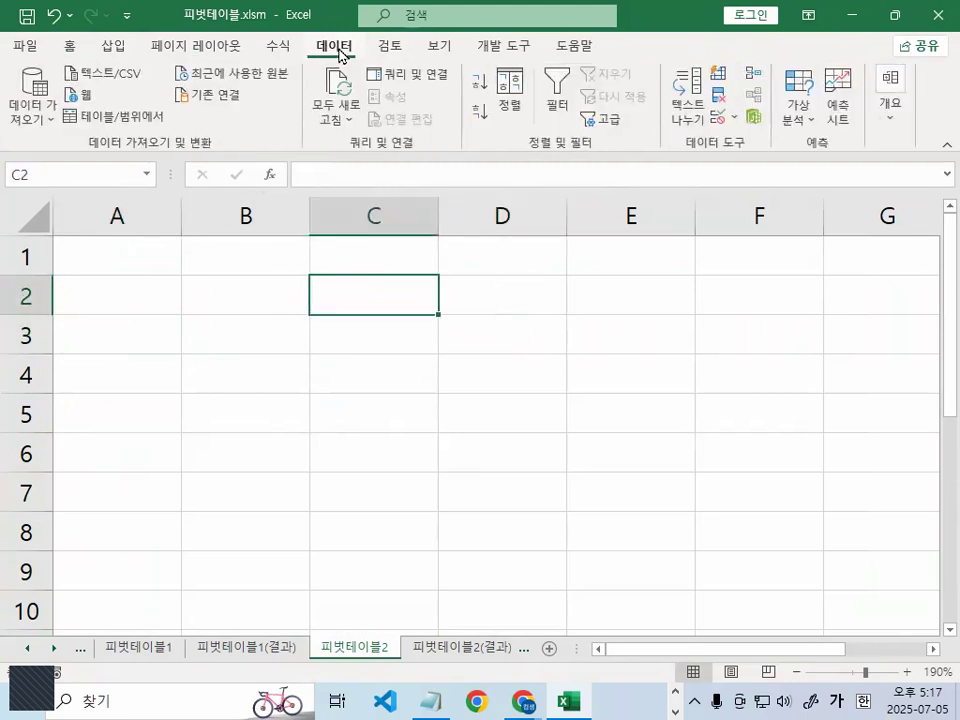
left_click(242, 96)
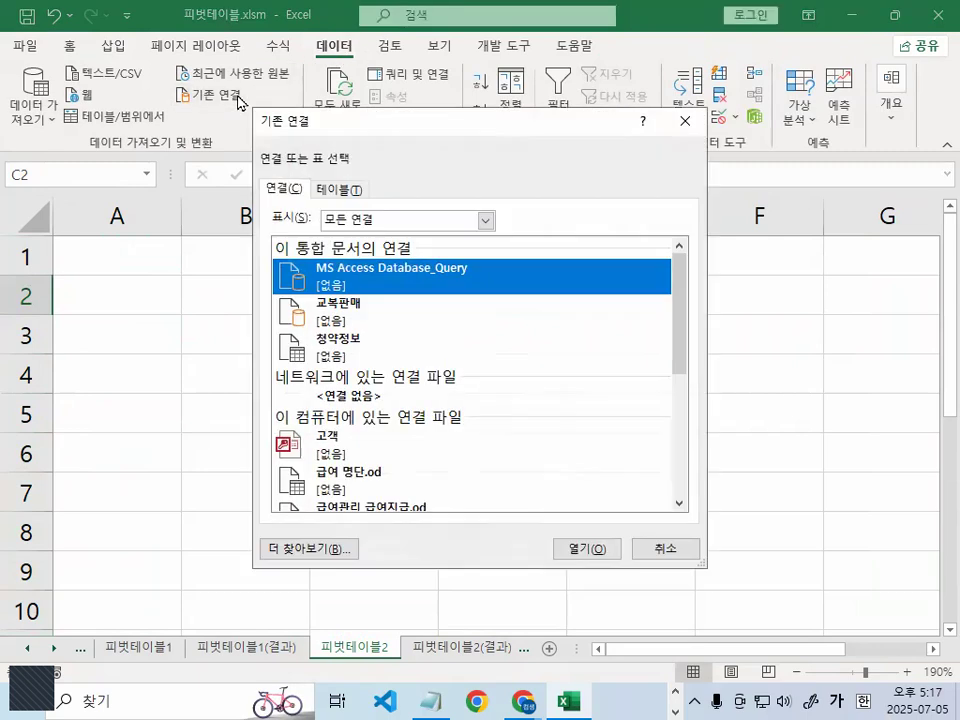
left_click(332, 550)
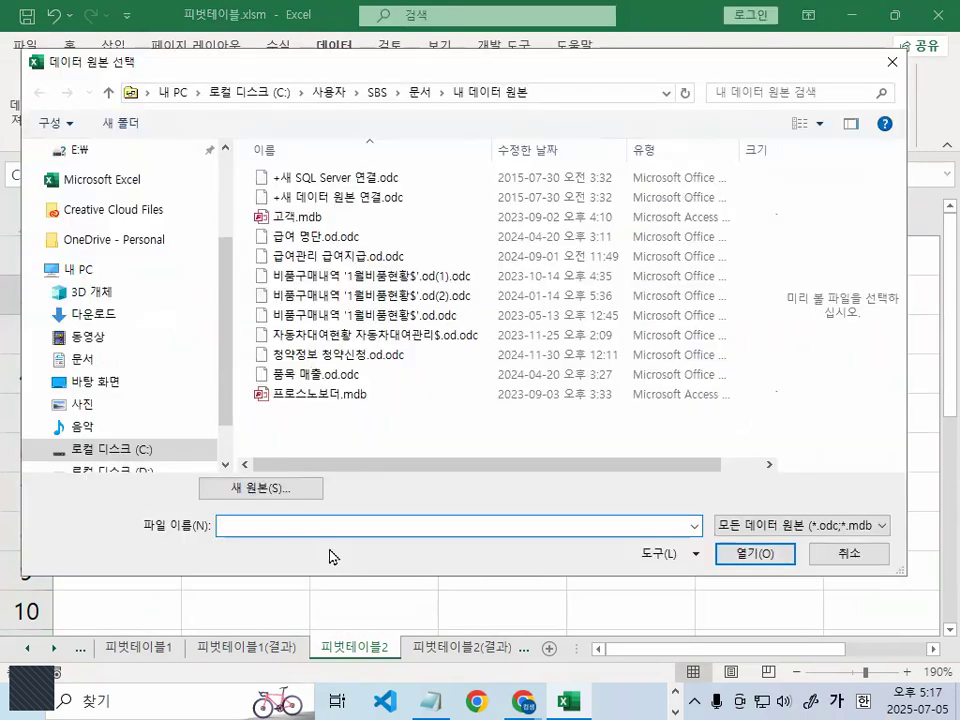
left_click(144, 450)
left_click(405, 347)
scroll(414, 364, "down", 1)
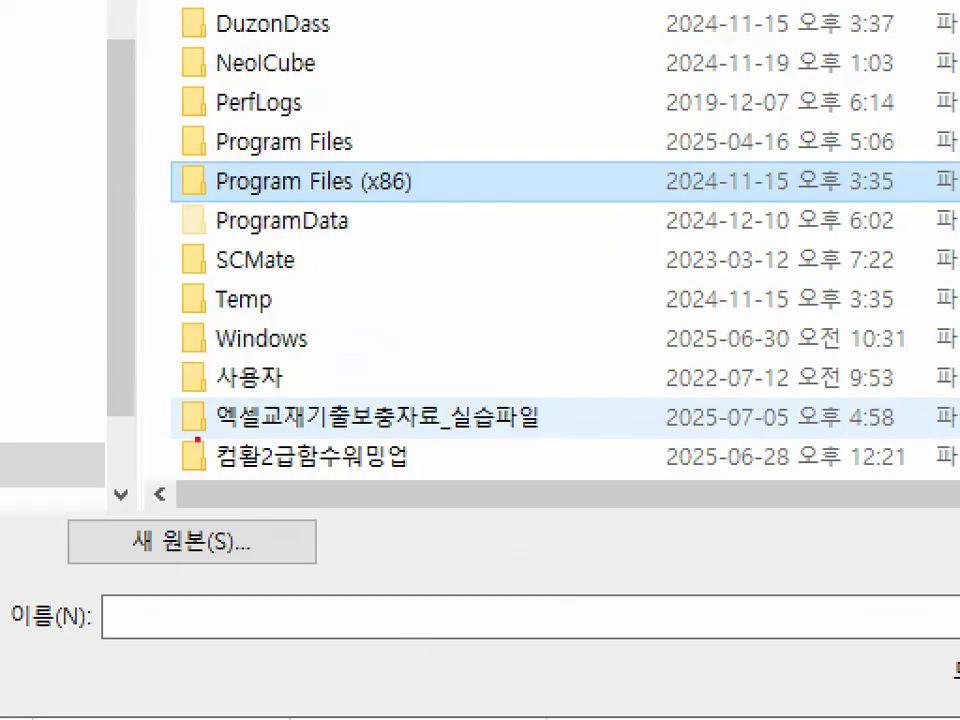
left_click_drag(197, 437, 580, 437)
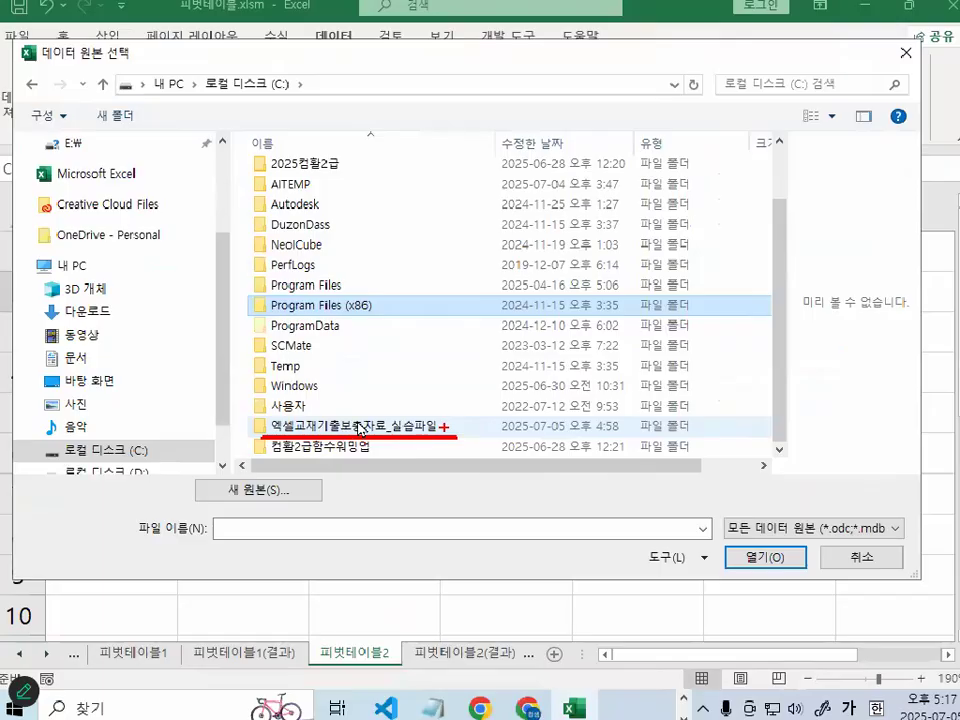
double_click(360, 428)
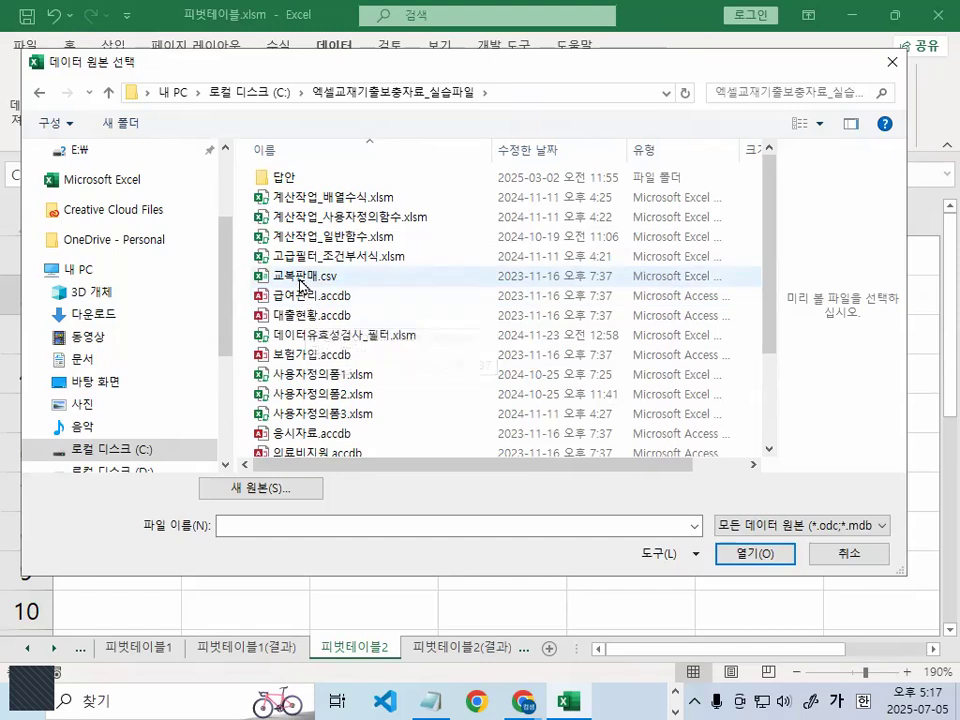
left_click(300, 280)
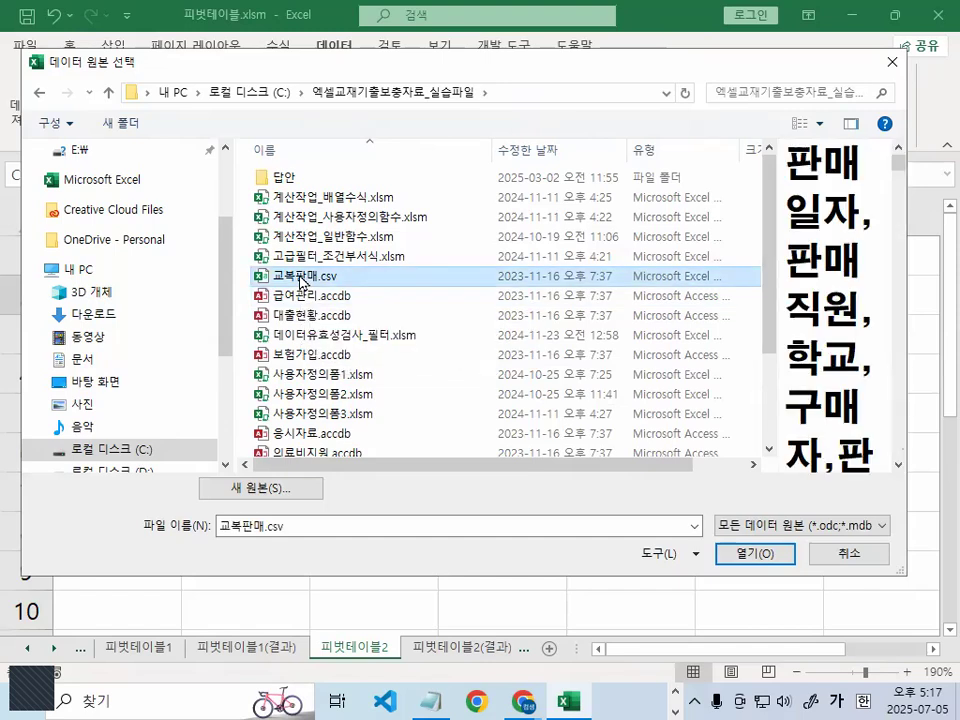
double_click(300, 280)
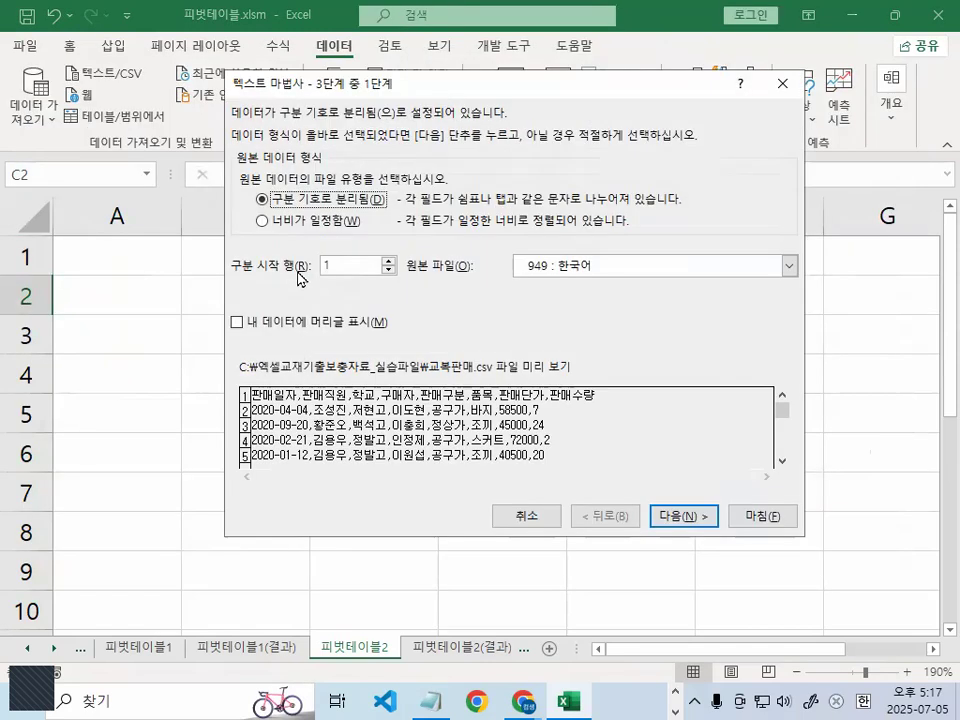
- Mark the data as having headers, replace the tab delimiter with comma (쉼표), and advance to the column format stage of the text wizard
left_click(237, 322)
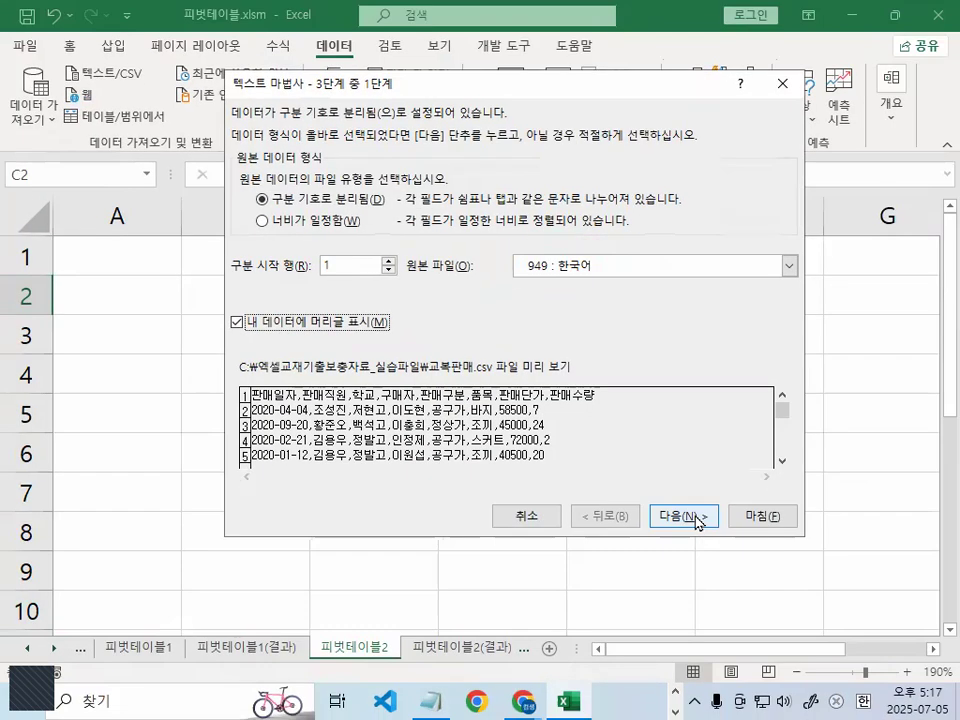
left_click(696, 518)
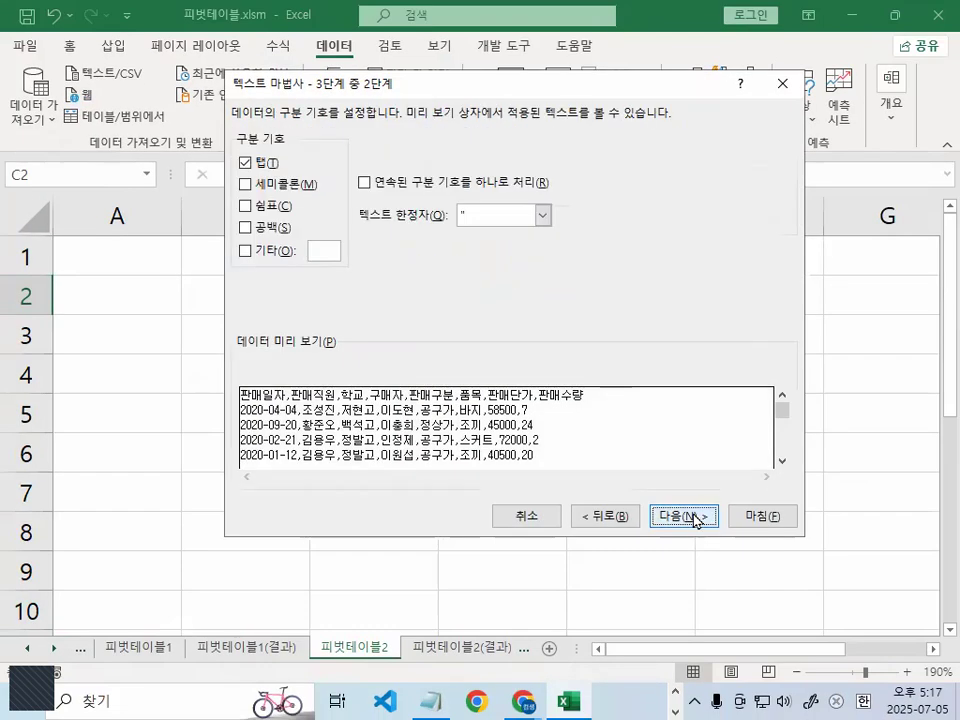
left_click(246, 163)
left_click(248, 206)
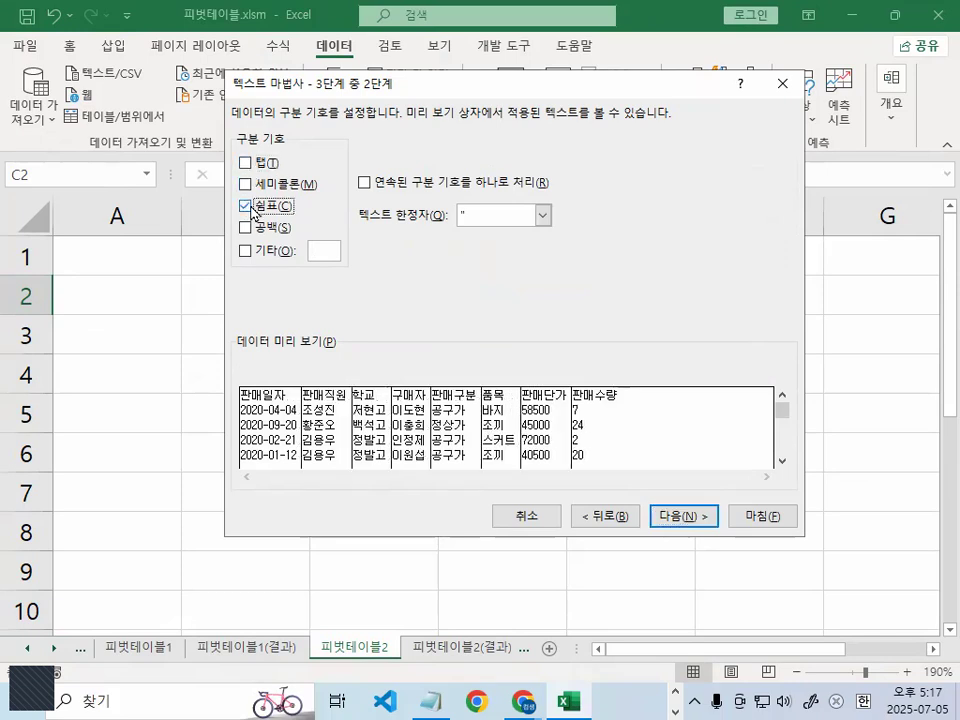
left_click(684, 516)
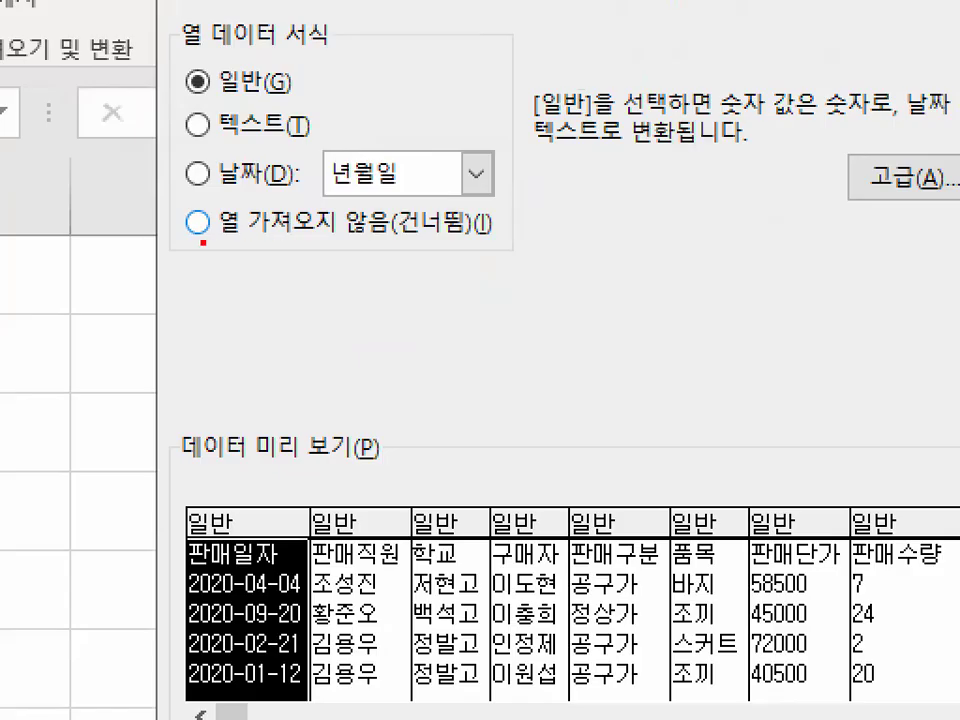
- Underline and circle the skip-column option (열 가져오지 않음) with the pen and zoom in on the data preview
left_click_drag(234, 242, 412, 238)
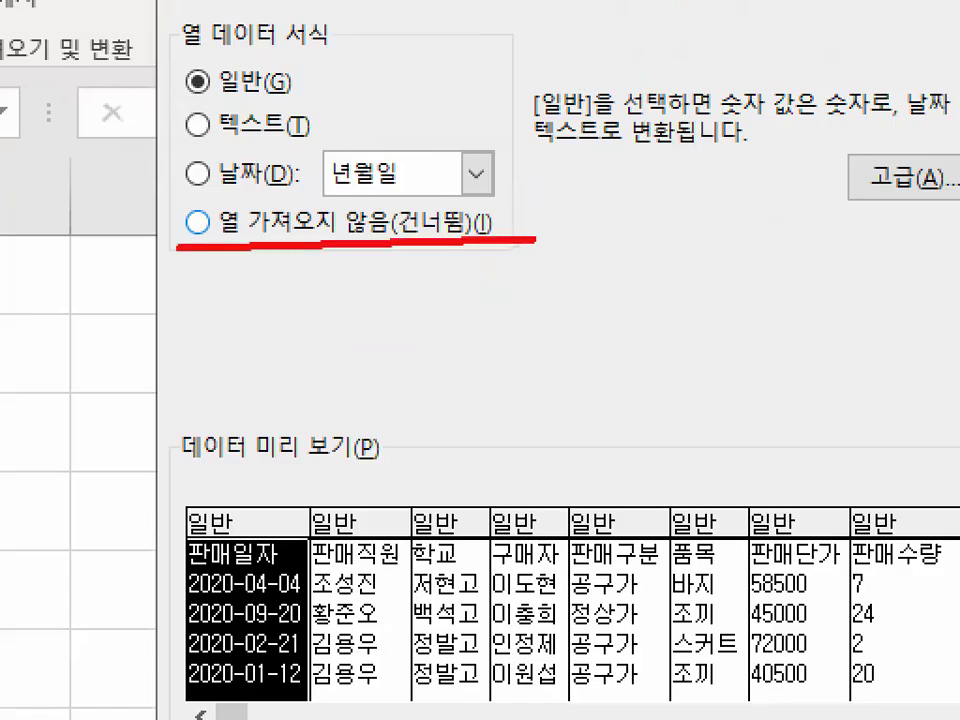
mouse_move(300, 242)
left_mouse_down()
mouse_move(160, 270)
mouse_move(298, 238)
left_mouse_up()
key("Escape")
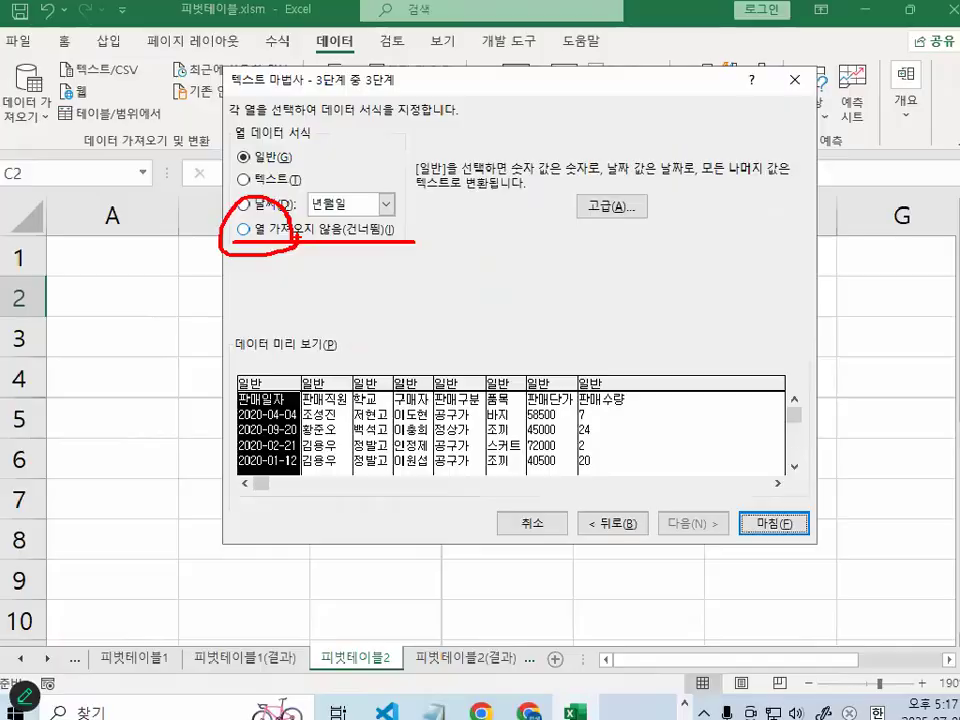
key("ctrl+1")
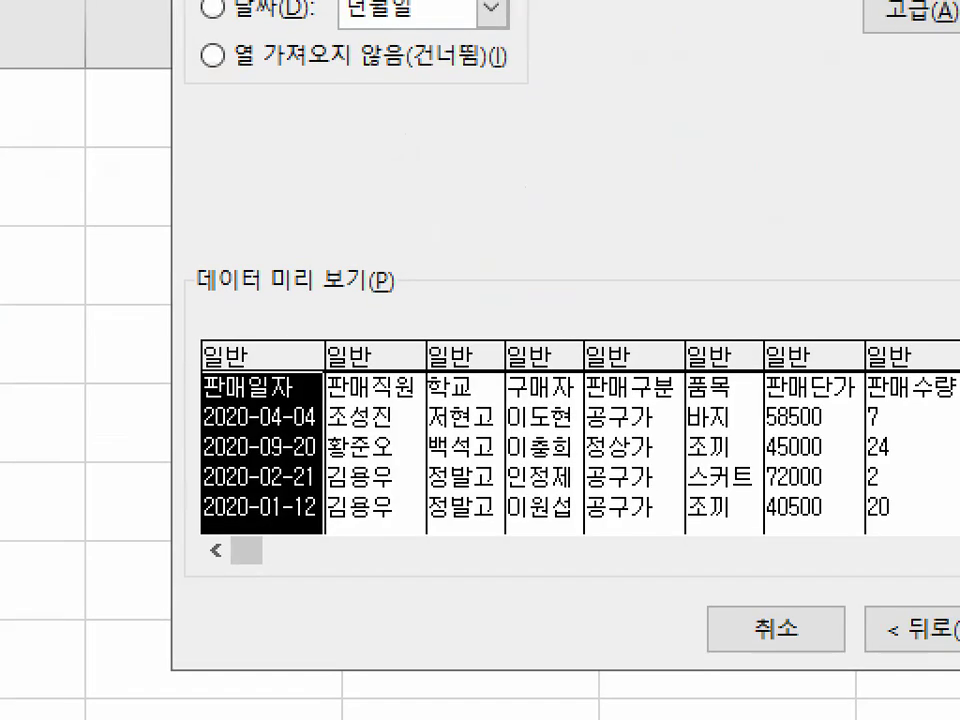
key("Escape")
- Exclude the 판매직원 column from the import (열 가져오지 않음) and cross it out with the pen
left_click(388, 422)
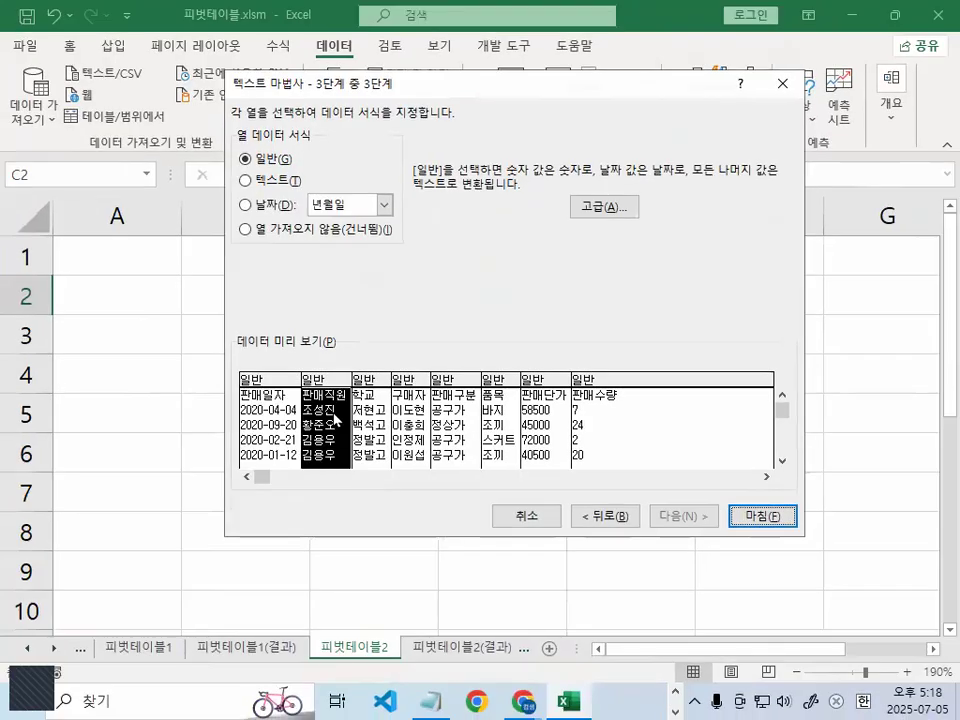
key("ctrl+1")
mouse_move(221, 392)
left_mouse_down()
mouse_move(386, 446)
mouse_move(240, 360)
left_mouse_up()
key("Escape")
left_click(311, 235)
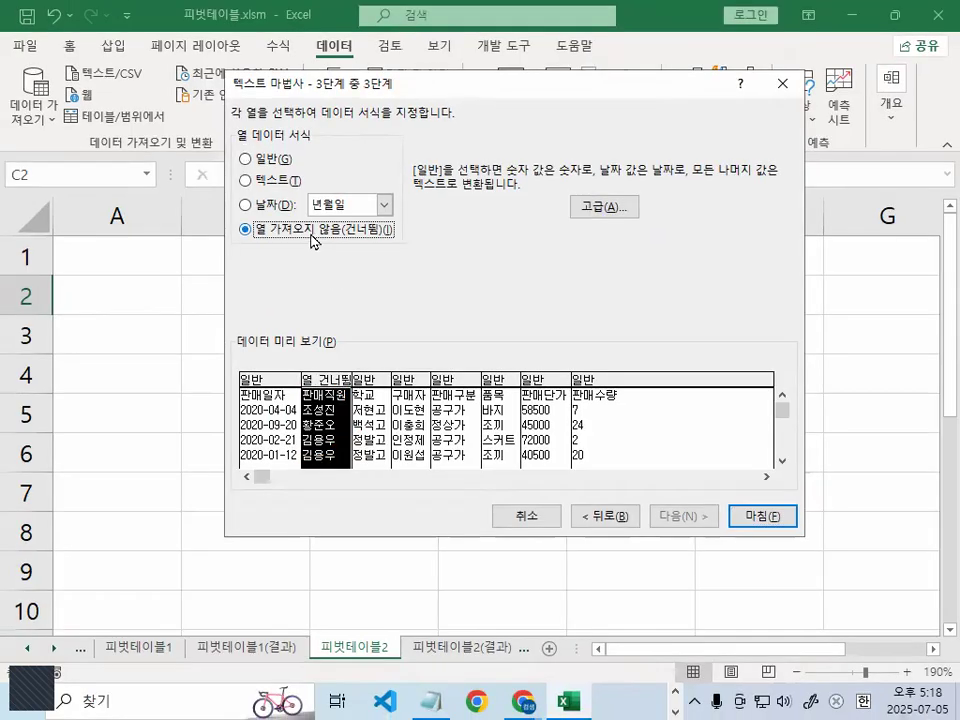
key("ctrl+1")
mouse_move(271, 237)
left_mouse_down()
mouse_move(239, 231)
mouse_move(255, 217)
left_mouse_up()
mouse_move(411, 520)
left_mouse_down()
mouse_move(320, 515)
mouse_move(405, 490)
mouse_move(330, 705)
left_mouse_up()
left_click_drag(370, 492, 412, 700)
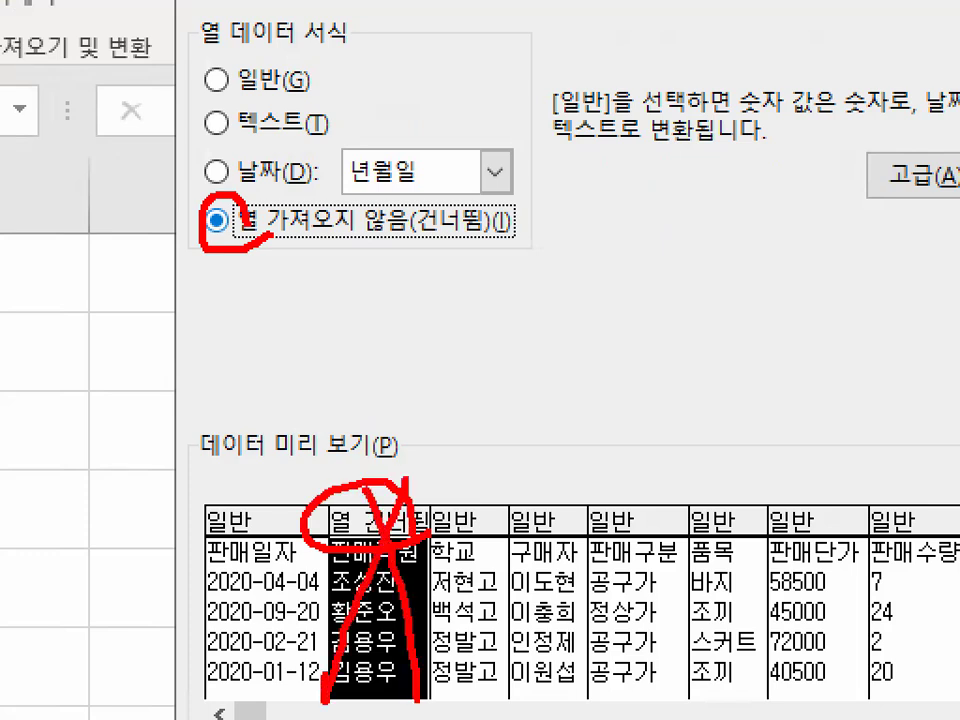
key("Escape")
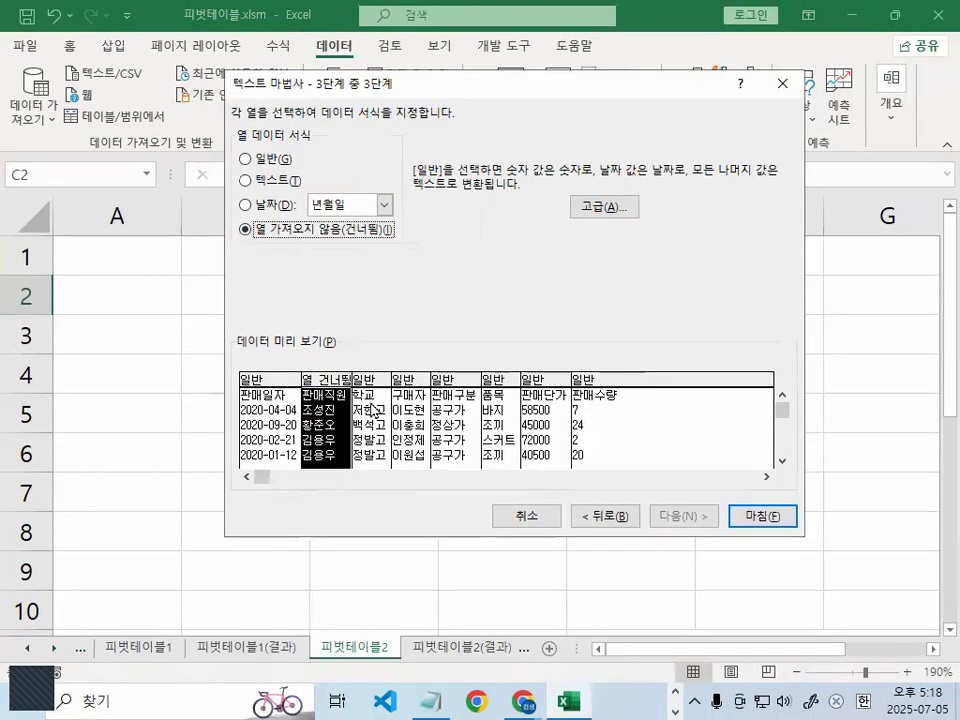
- Exclude the 학교 column from the import and circle the skip option with the pen
left_click(372, 410)
left_click(254, 230)
key("ctrl+1")
left_click(271, 229)
left_click_drag(271, 231, 264, 239)
key("Escape")
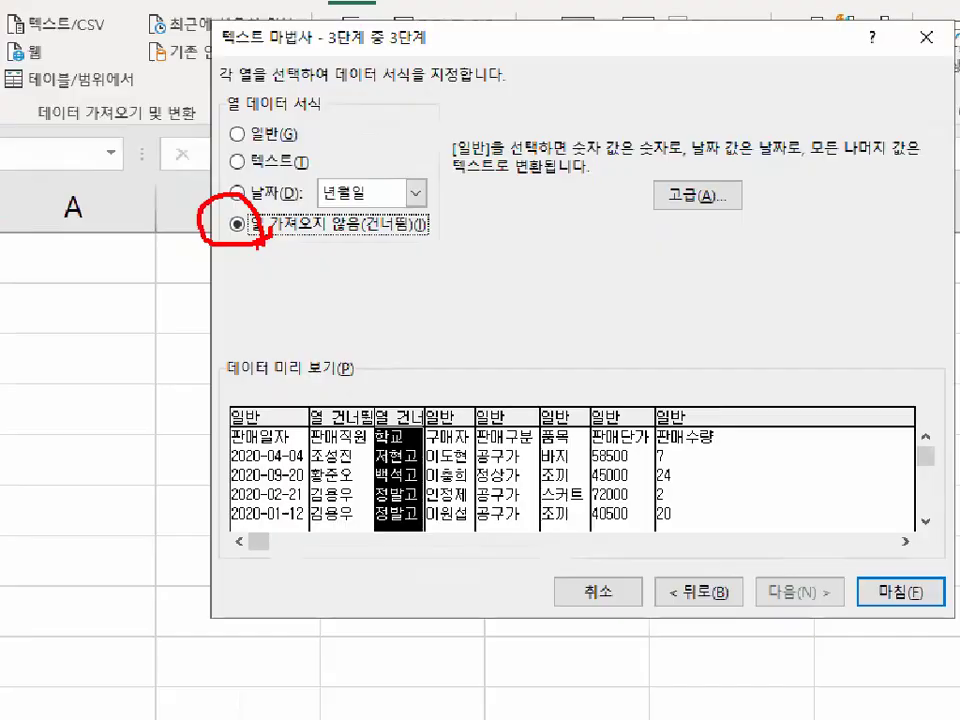
- Exclude the 구매자 column from the import and circle the three skipped column headers with the pen
left_click(421, 415)
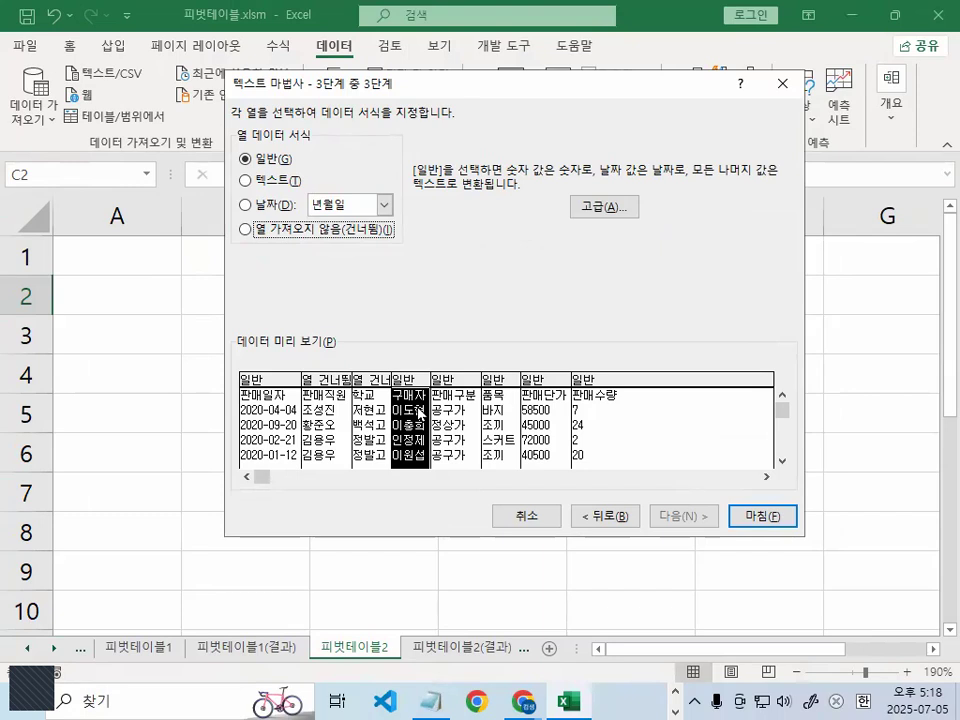
left_click(250, 229)
key("ctrl+1")
left_click(233, 237)
mouse_move(233, 237)
left_mouse_down()
mouse_move(287, 228)
mouse_move(258, 233)
left_mouse_up()
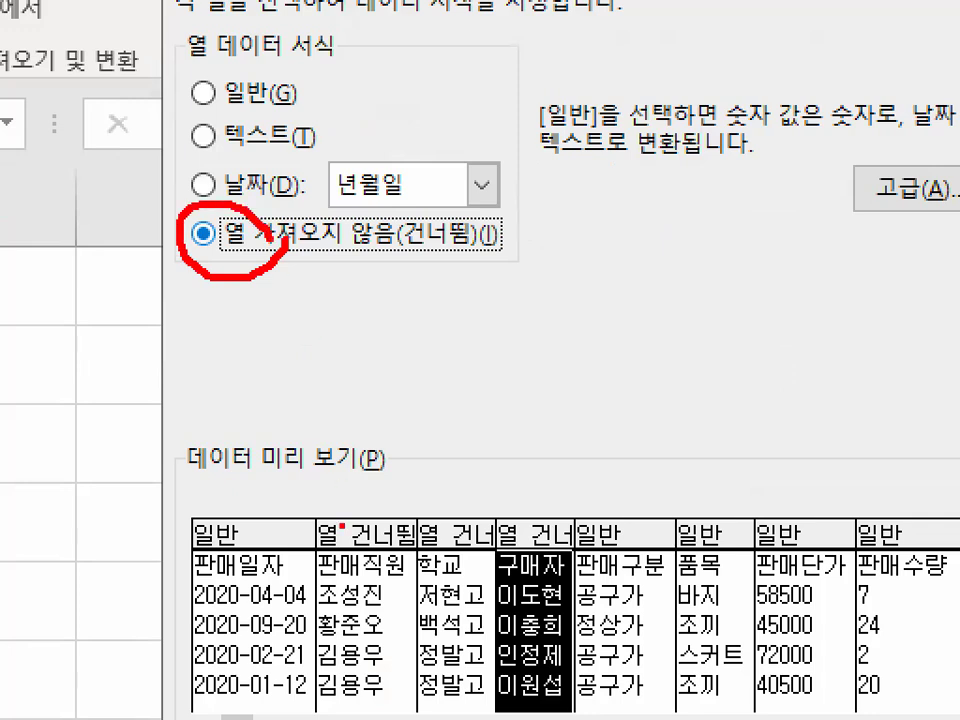
mouse_move(411, 566)
left_mouse_down()
mouse_move(365, 495)
mouse_move(390, 520)
mouse_move(488, 548)
mouse_move(480, 505)
mouse_move(555, 522)
left_mouse_up()
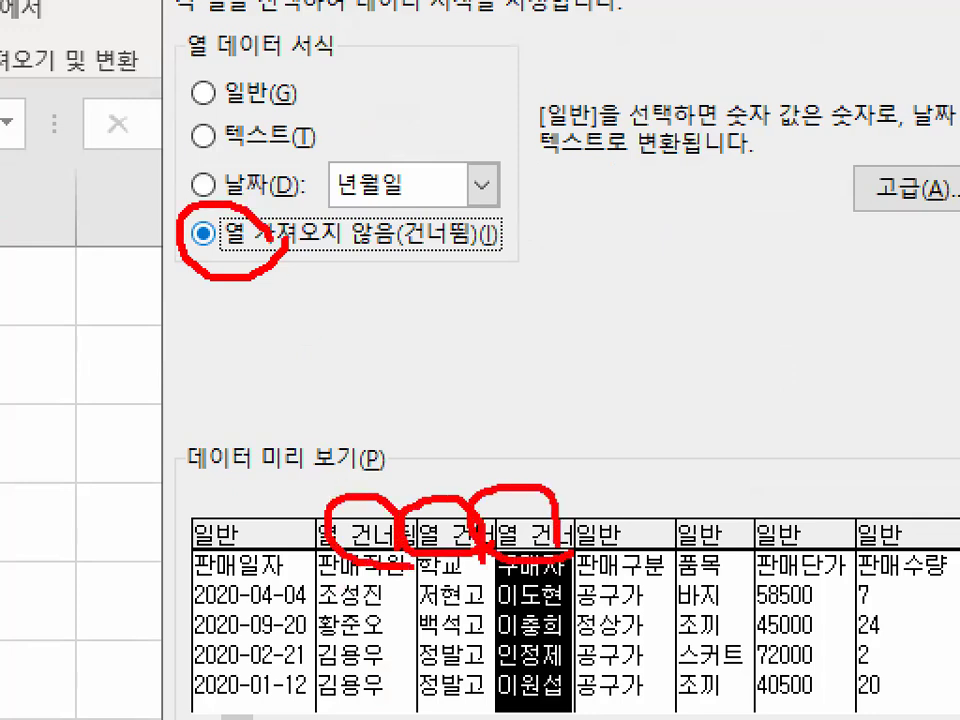
key("Escape")
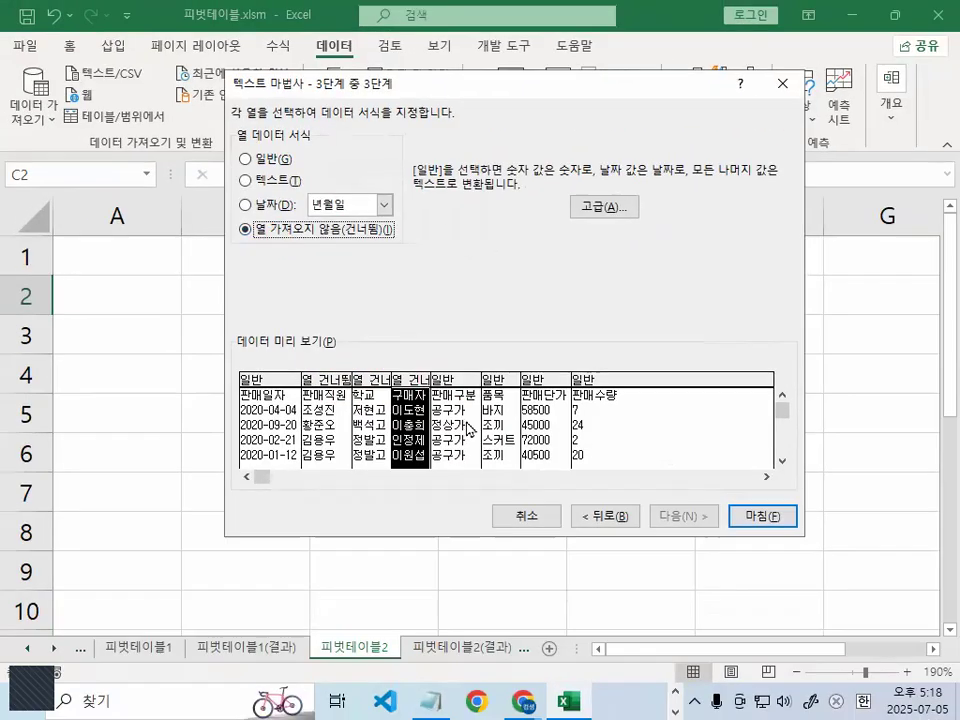
- Go through the remaining columns from 판매구분 to 판매수량 in the preview and circle the 판매일자 column's 일반 format with the pen
left_click(469, 428)
key("ctrl+1")
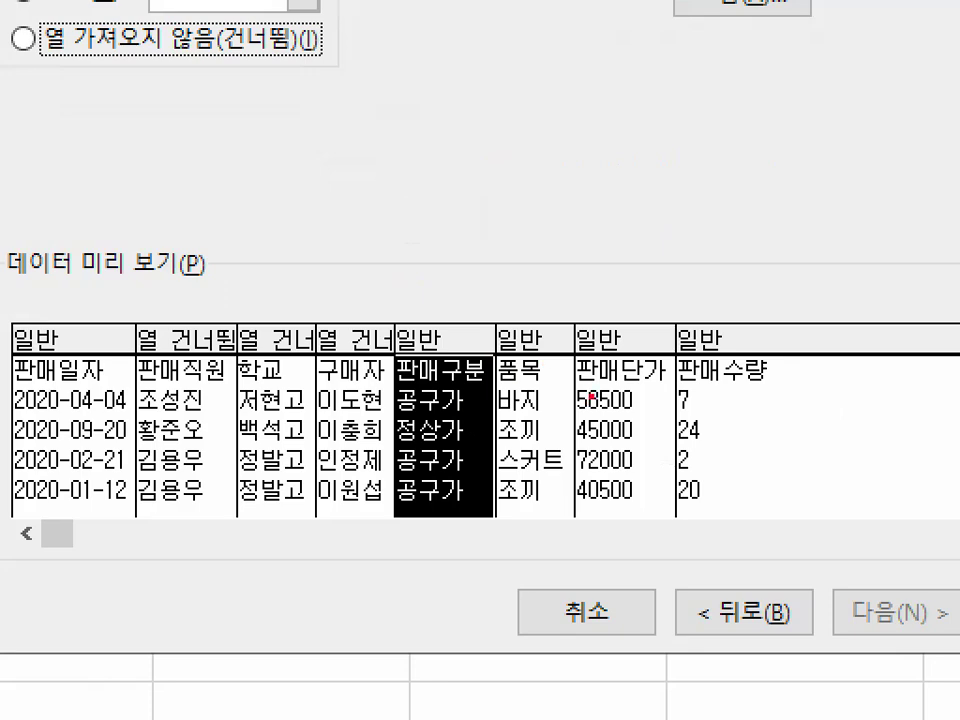
key("Escape")
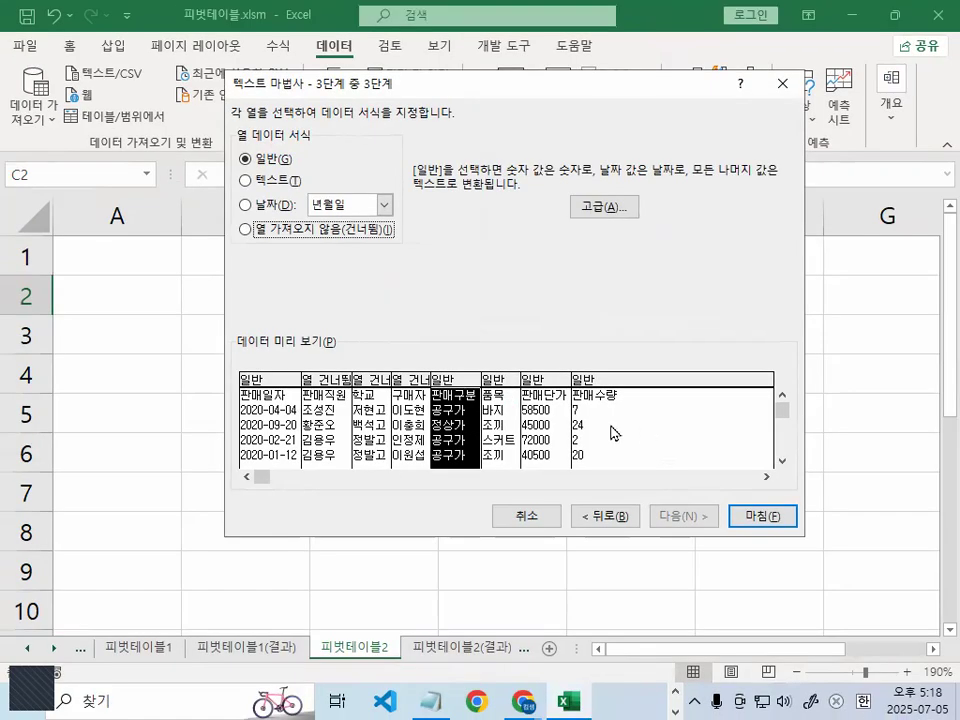
key("Right")
key("Right")
key("Right")
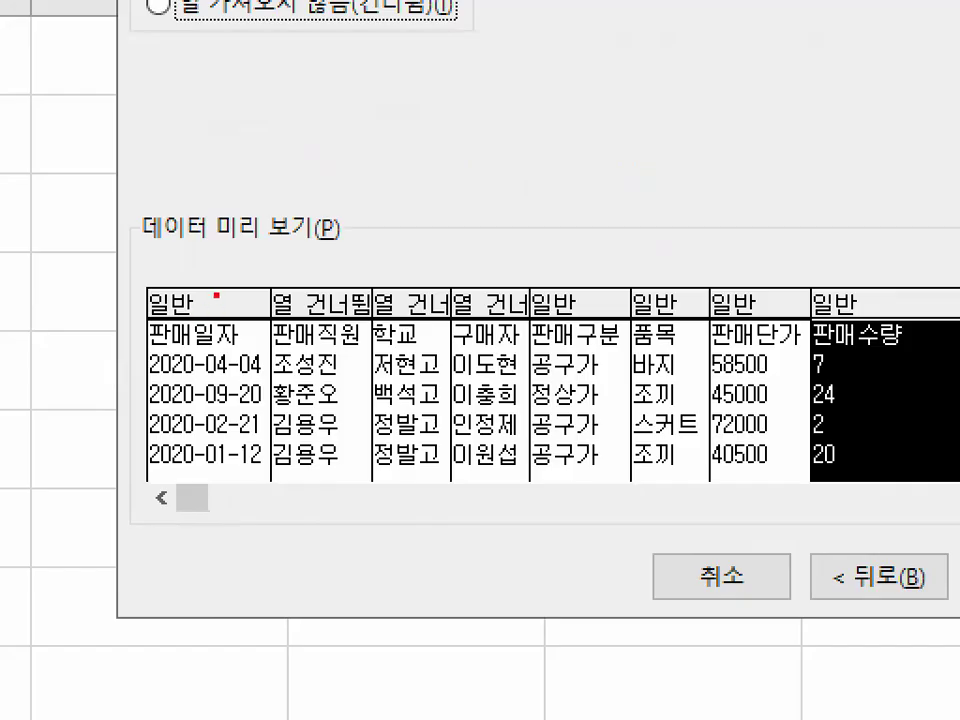
mouse_move(216, 296)
left_mouse_down()
mouse_move(219, 284)
mouse_move(150, 382)
mouse_move(246, 344)
left_mouse_up()
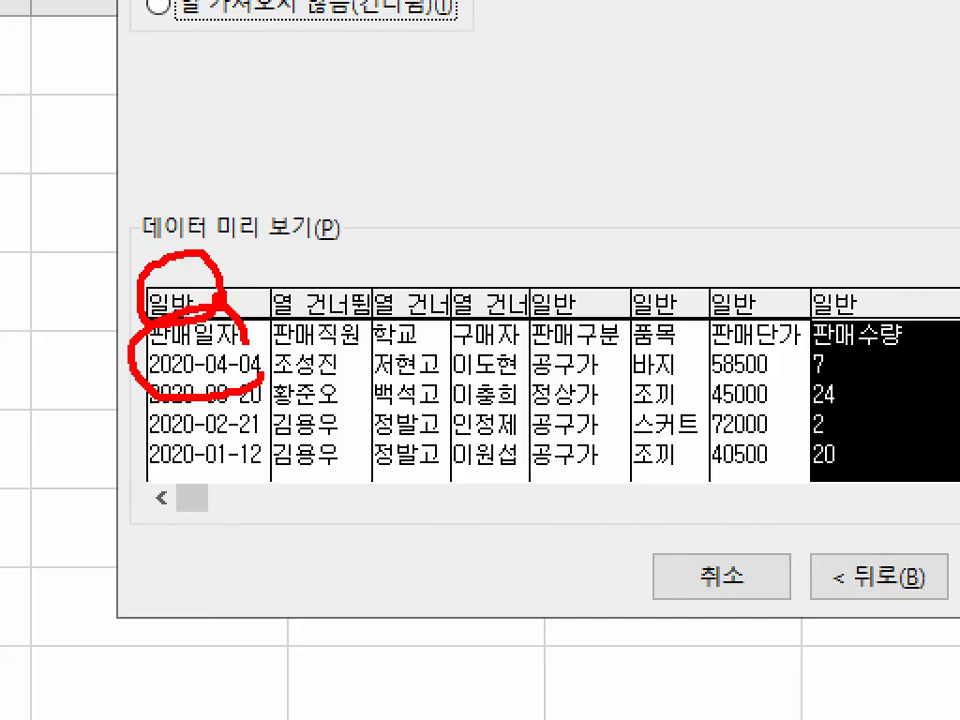
- Exclude the 판매일자 column from the import (열 가져오지 않음) and set the 판매직원 column back to the 일반 format
key("Escape")
left_click(193, 379)
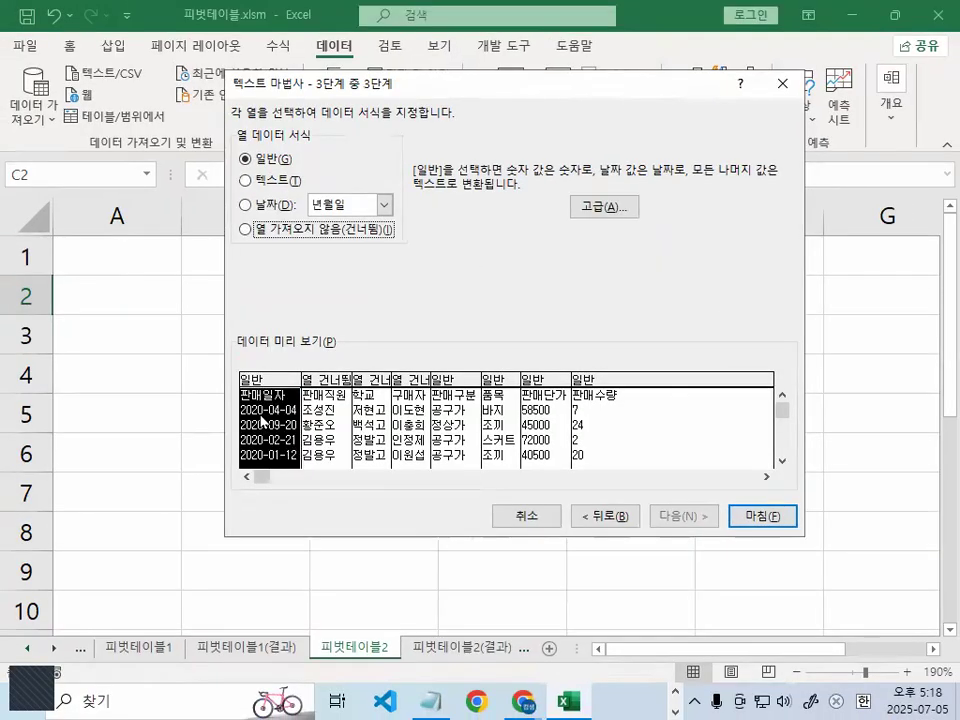
left_click(245, 230)
left_click(325, 425)
left_click(245, 159)
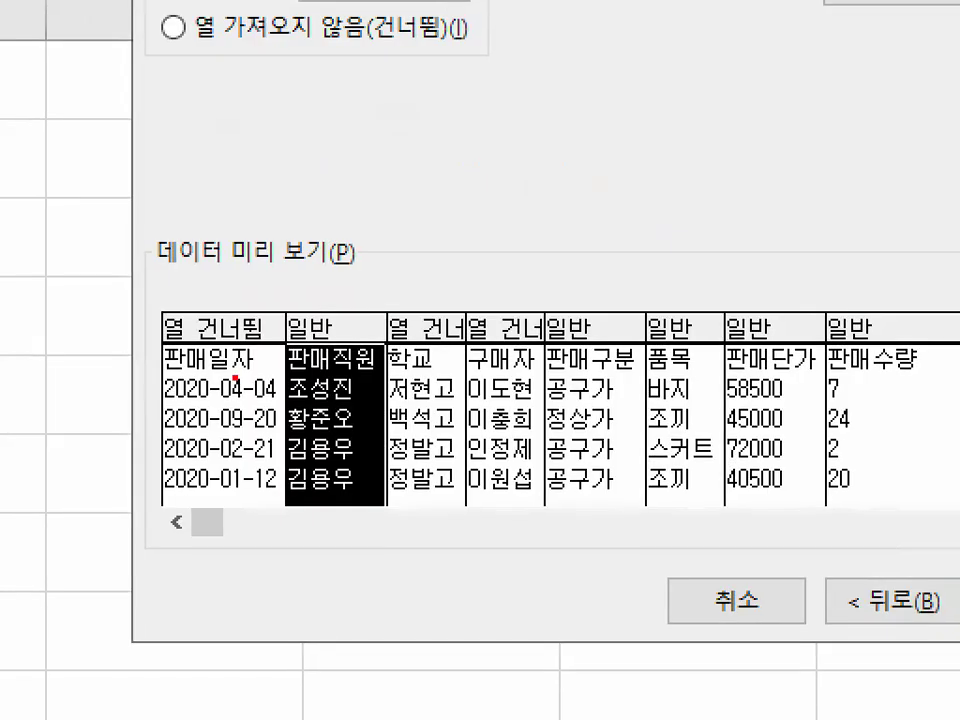
- Circle the 판매일자 header and the 판매직원 column's 일반 format with the pen, and tick every column being imported
mouse_move(238, 366)
left_mouse_down()
mouse_move(161, 354)
mouse_move(260, 352)
left_mouse_up()
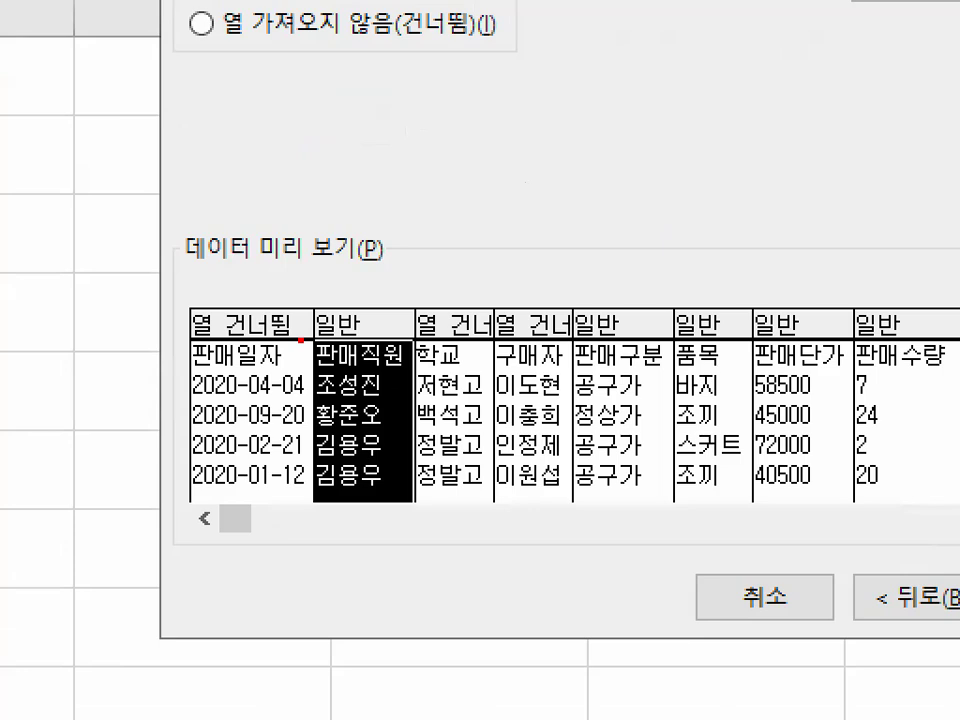
mouse_move(300, 340)
left_mouse_down()
mouse_move(186, 346)
mouse_move(192, 298)
mouse_move(242, 286)
mouse_move(293, 332)
left_mouse_up()
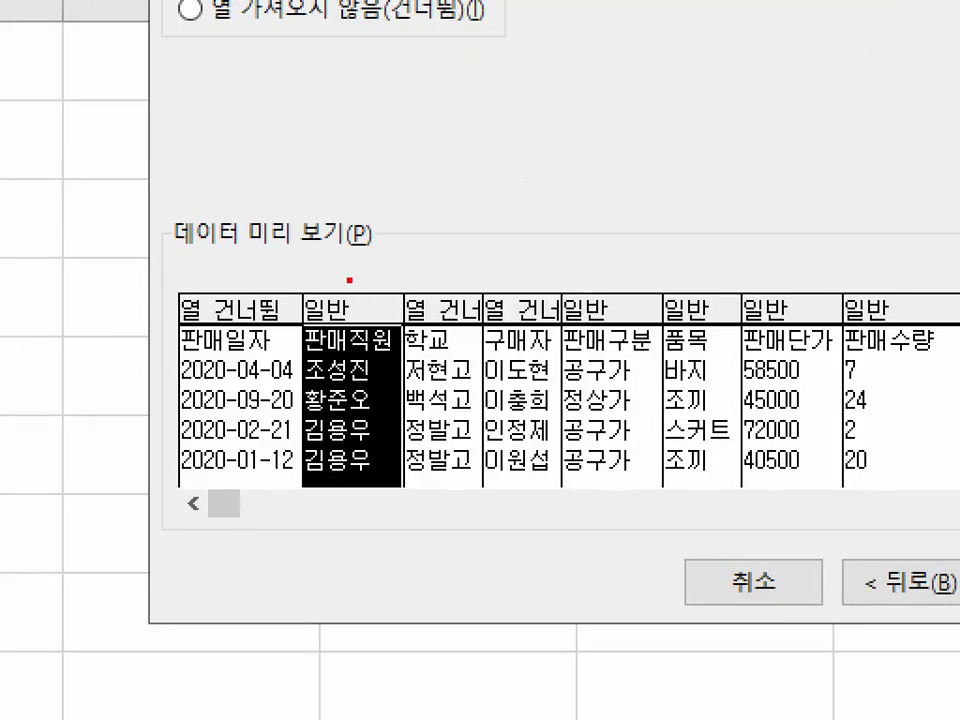
left_click_drag(350, 279, 347, 265)
mouse_move(328, 330)
left_mouse_down()
mouse_move(390, 317)
mouse_move(433, 254)
left_mouse_up()
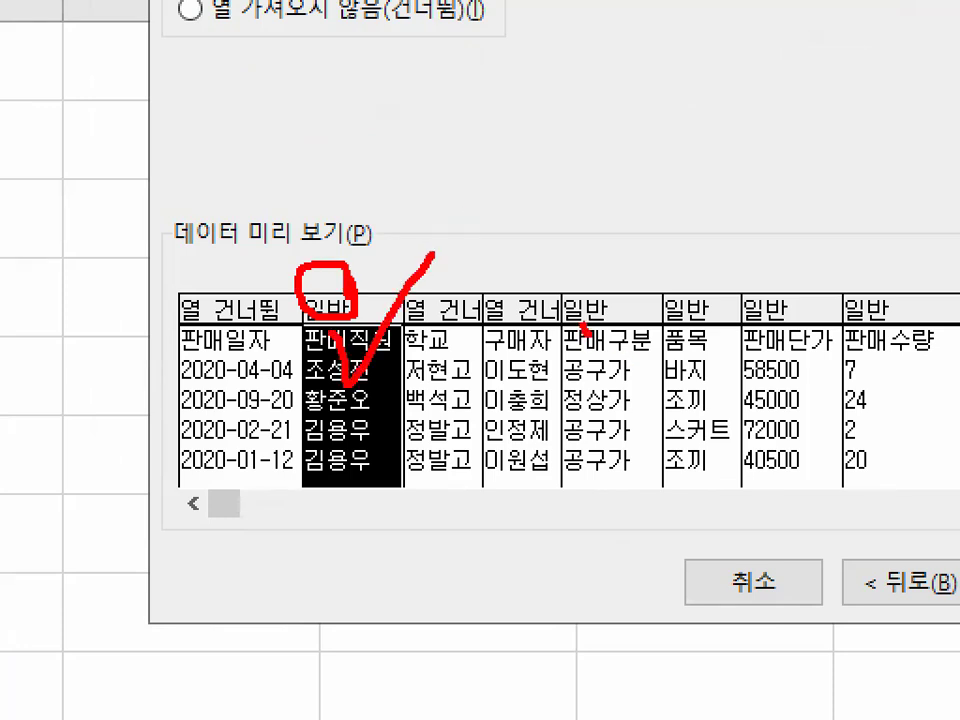
left_click_drag(586, 328, 664, 228)
left_click_drag(663, 345, 742, 291)
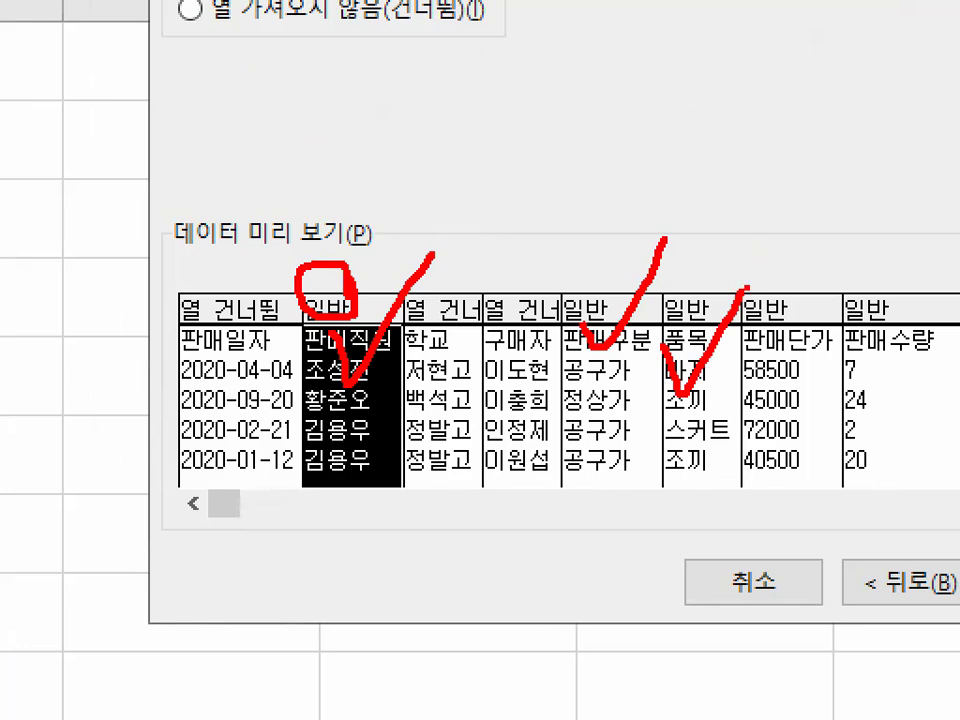
mouse_move(766, 316)
left_mouse_down()
mouse_move(828, 289)
mouse_move(958, 190)
left_mouse_up()
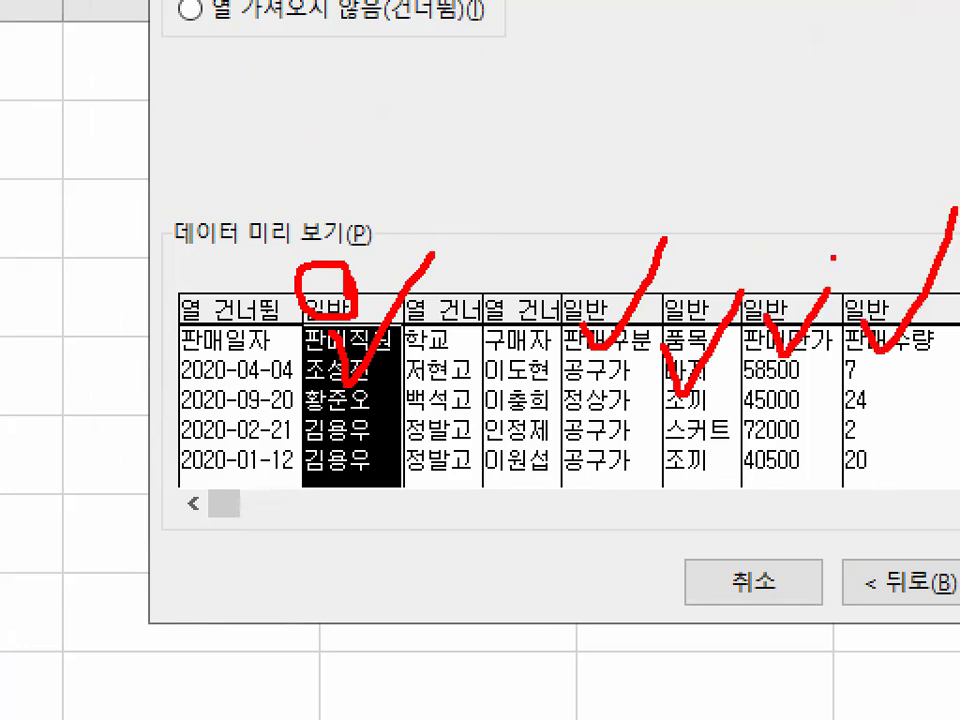
- Underline the skipped columns 판매일자, 학교 and 구매자 with the pen and tick their skip headers, then clear the markings
left_click_drag(181, 352, 272, 350)
left_click_drag(403, 352, 566, 354)
mouse_move(405, 298)
left_mouse_down()
mouse_move(498, 232)
mouse_move(522, 290)
mouse_move(595, 210)
left_mouse_up()
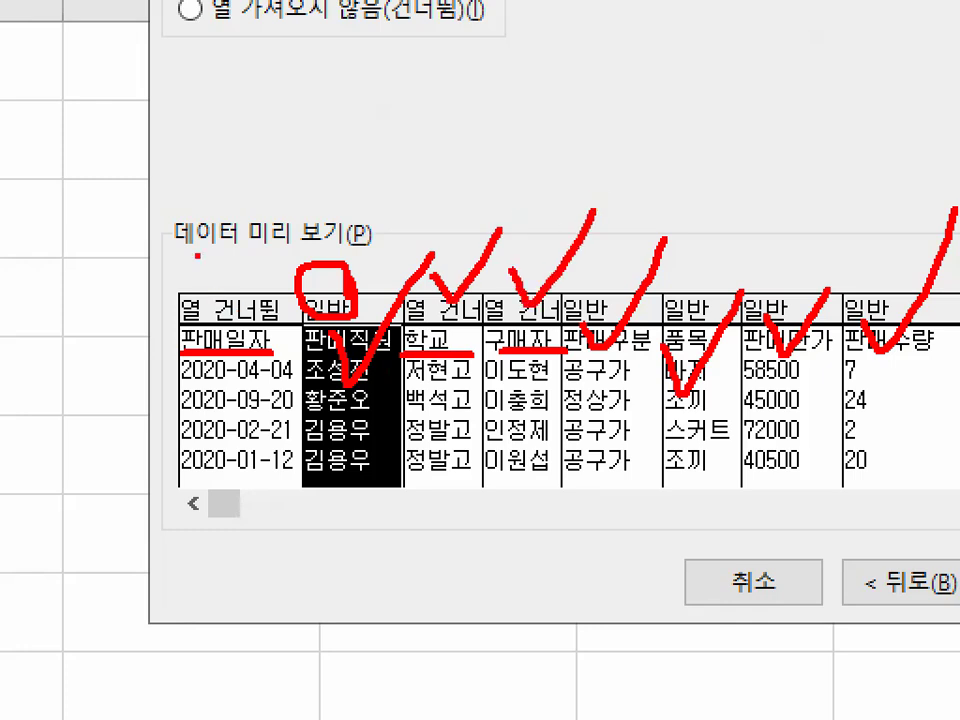
left_click_drag(198, 256, 320, 186)
key("Escape")
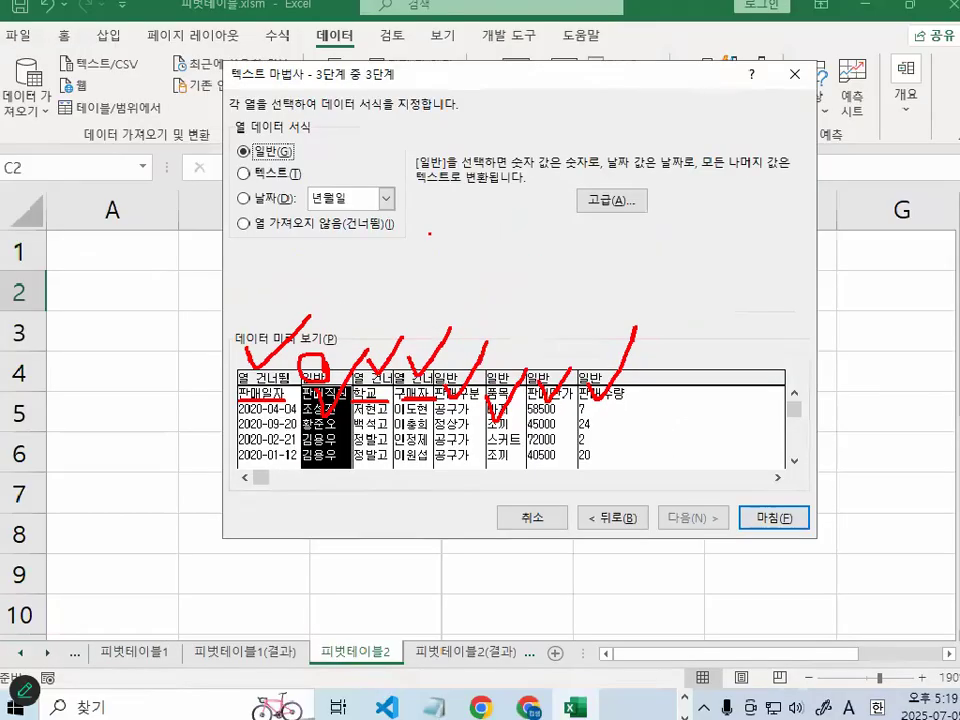
- Switch the pen shape to 사각형 and frame the skipped columns 판매일자, 학교 and 구매자 in the preview
key("ctrl+1")
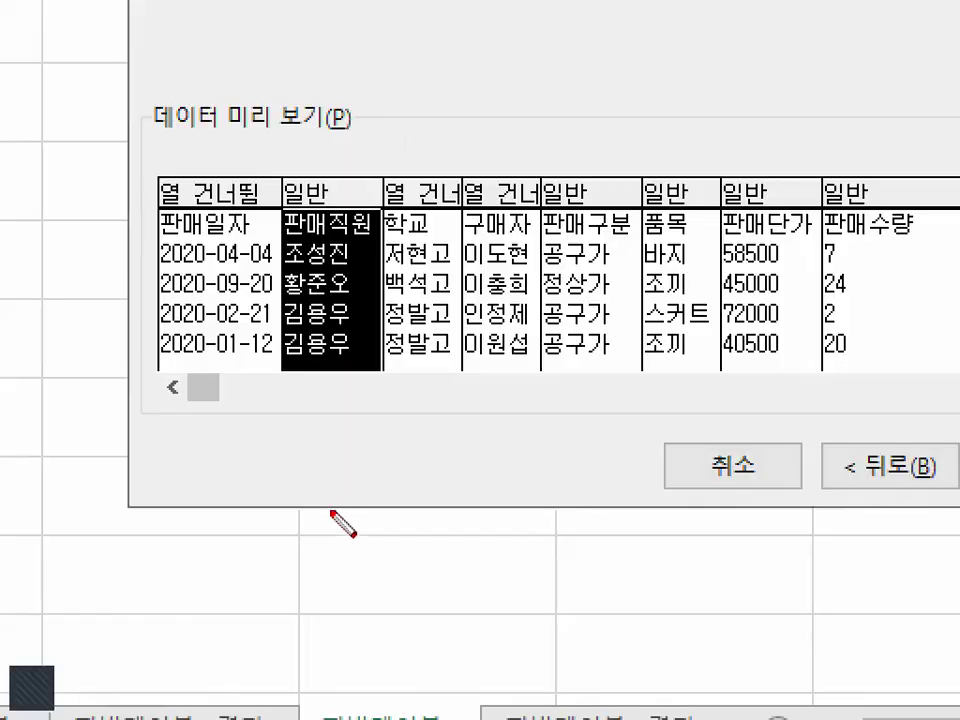
right_click(332, 502)
mouse_move(350, 550)
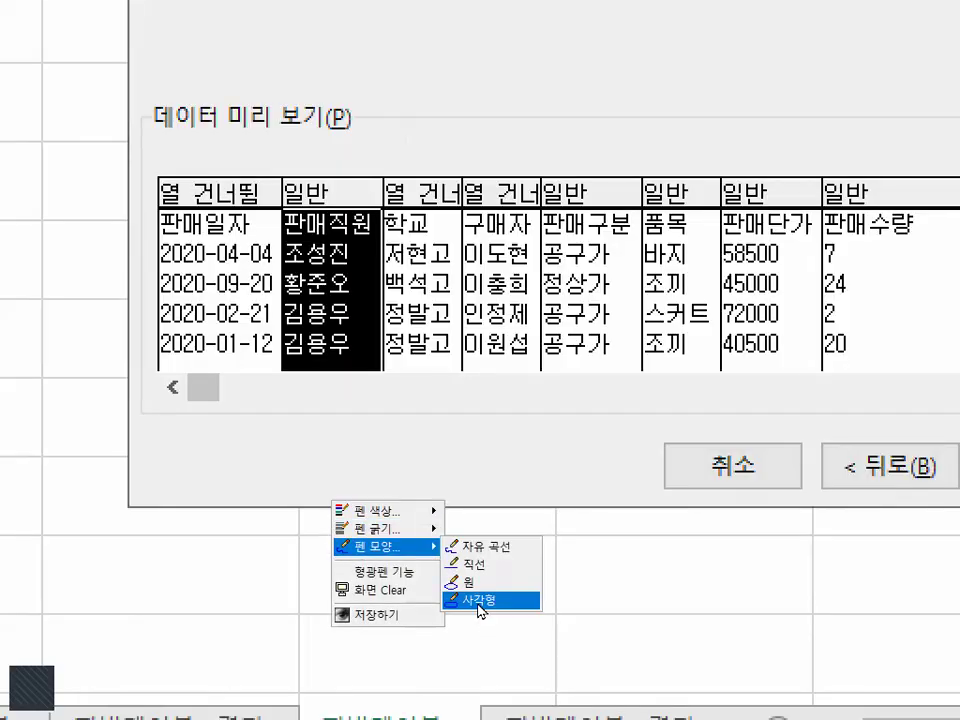
left_click(478, 600)
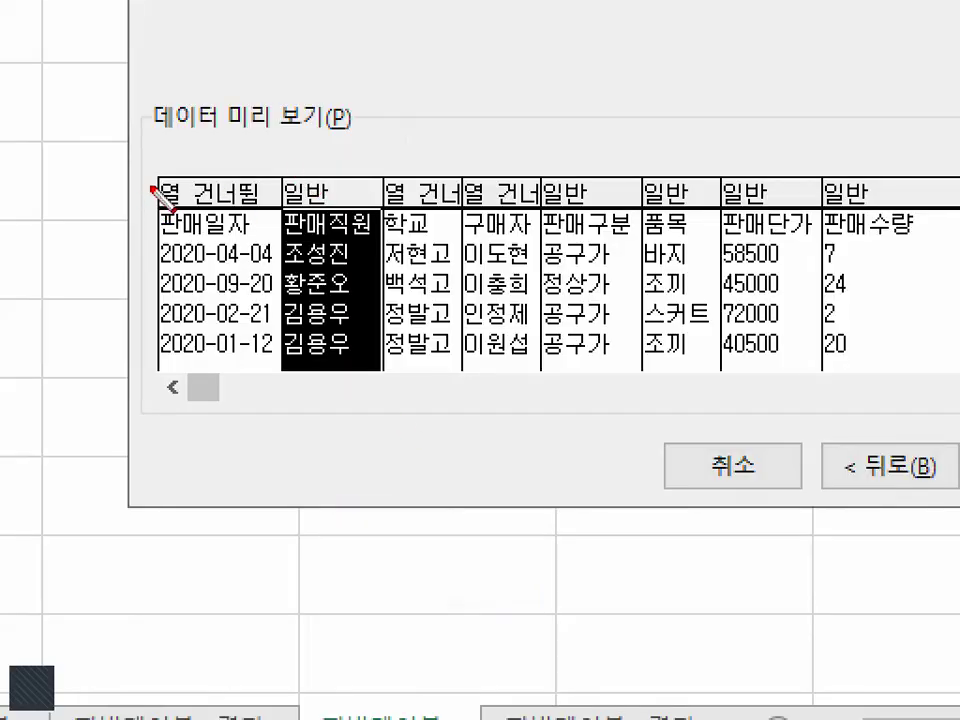
left_click_drag(161, 180, 282, 368)
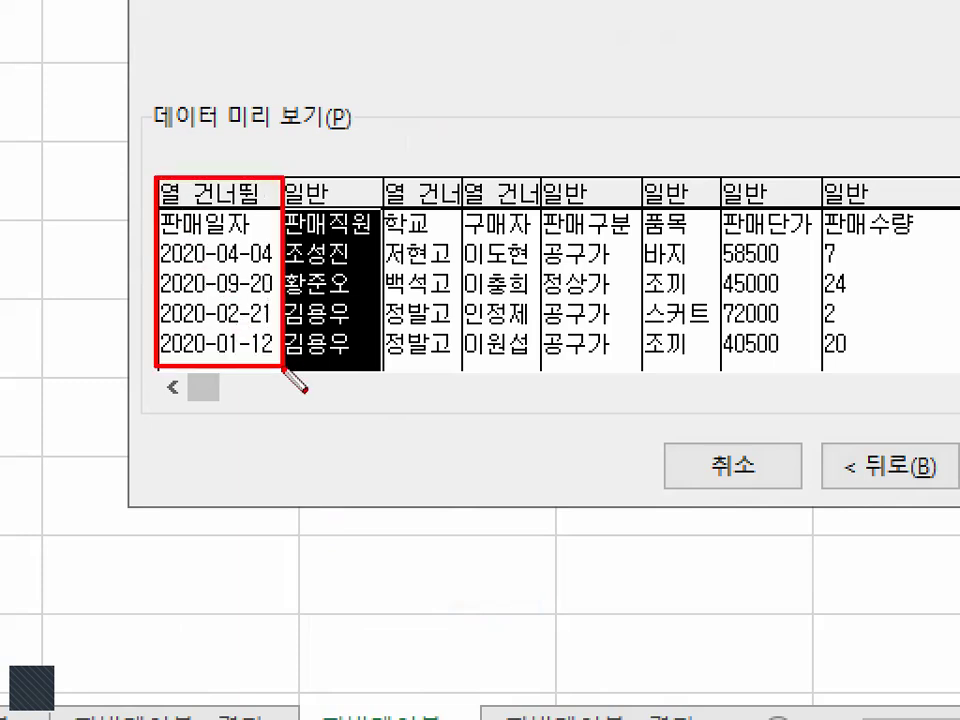
left_click_drag(383, 180, 463, 369)
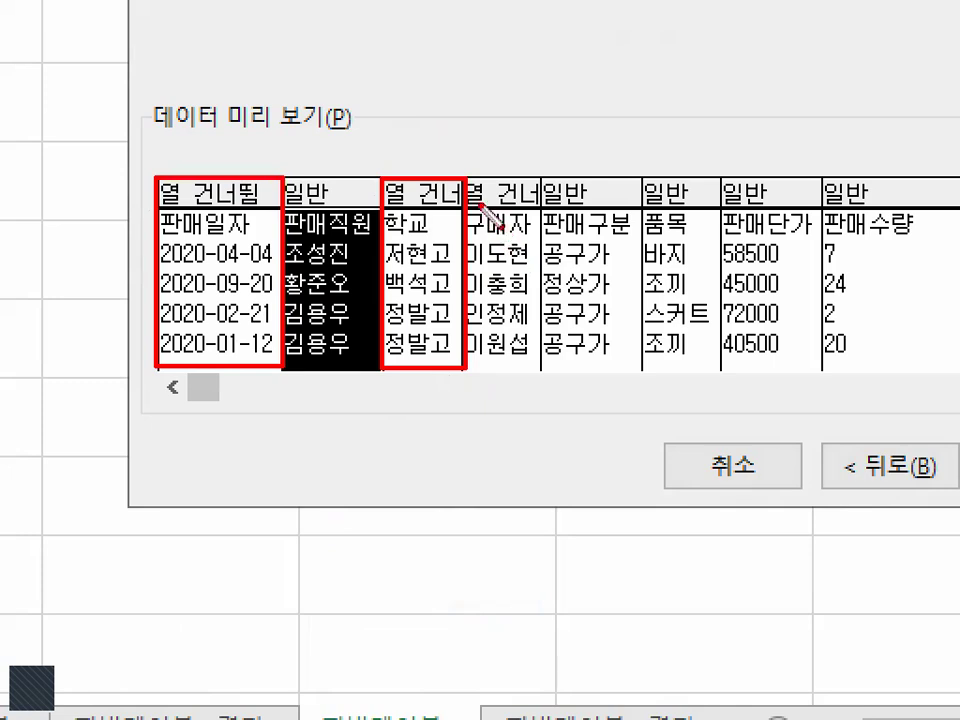
mouse_move(462, 173)
left_mouse_down()
mouse_move(519, 366)
mouse_move(541, 368)
left_mouse_up()
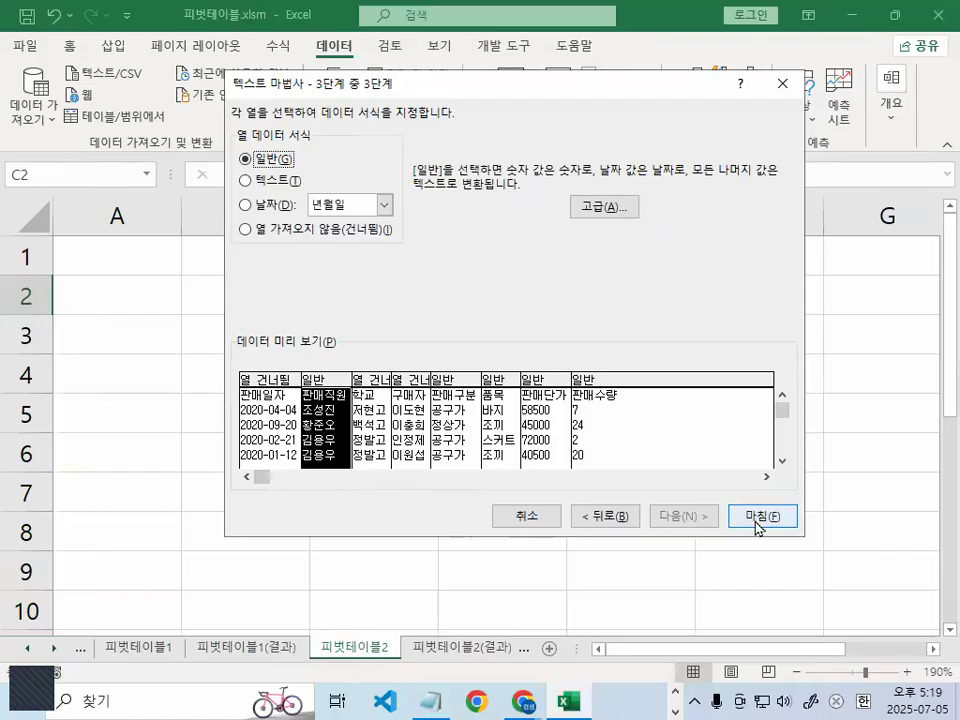
- Finish the text import, adding the data to the data model as a 피벗 테이블 보고서 at cell A2 of the existing sheet
left_click(757, 517)
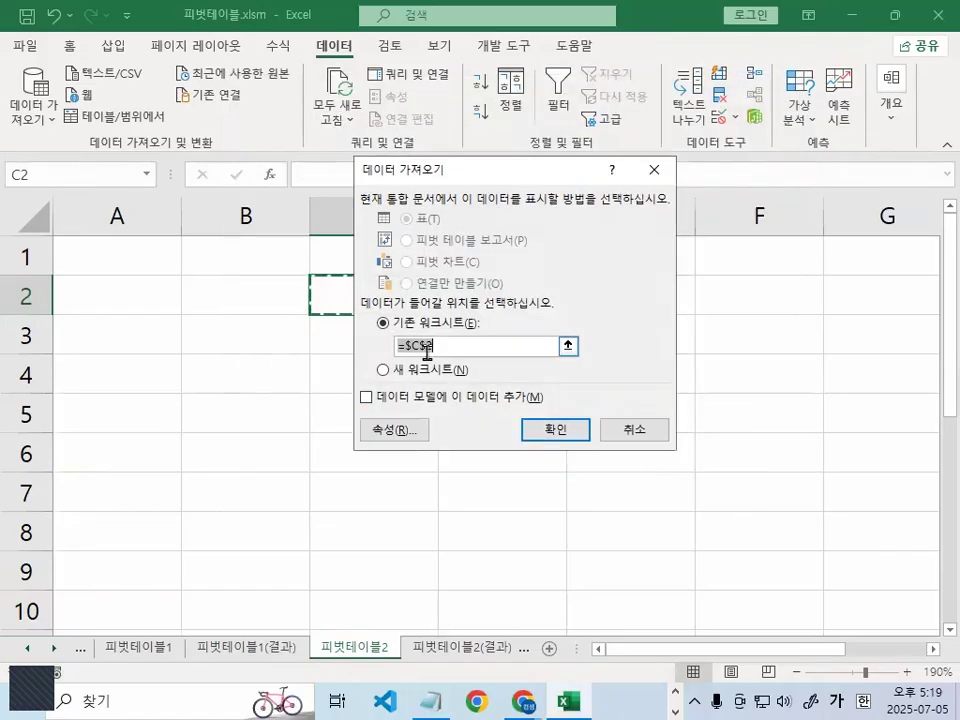
left_click(419, 397)
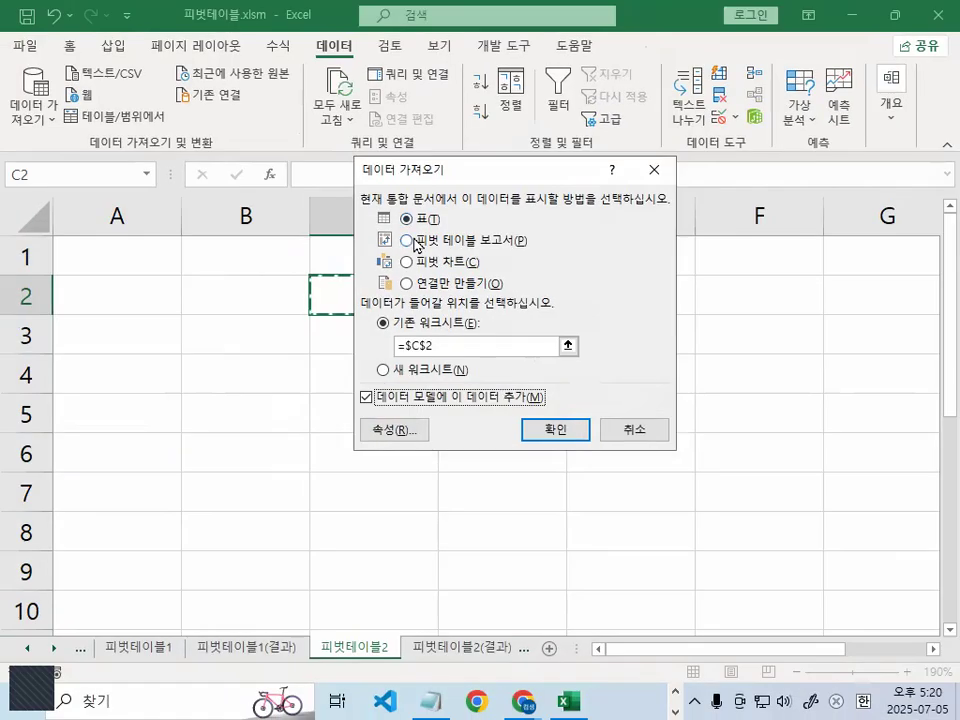
left_click(415, 241)
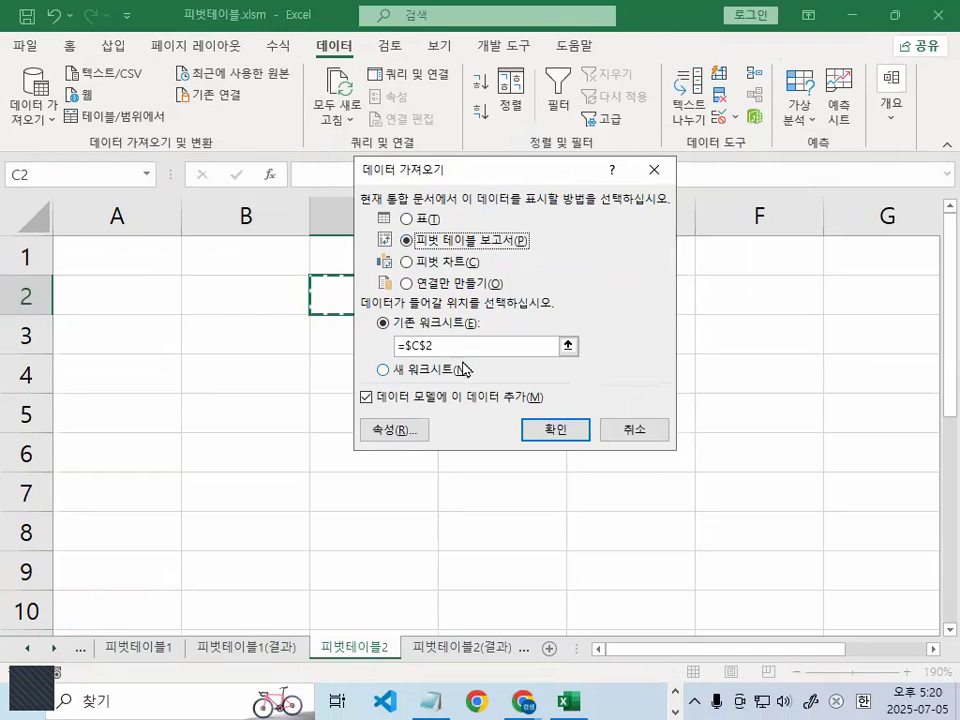
left_click_drag(466, 452, 356, 452)
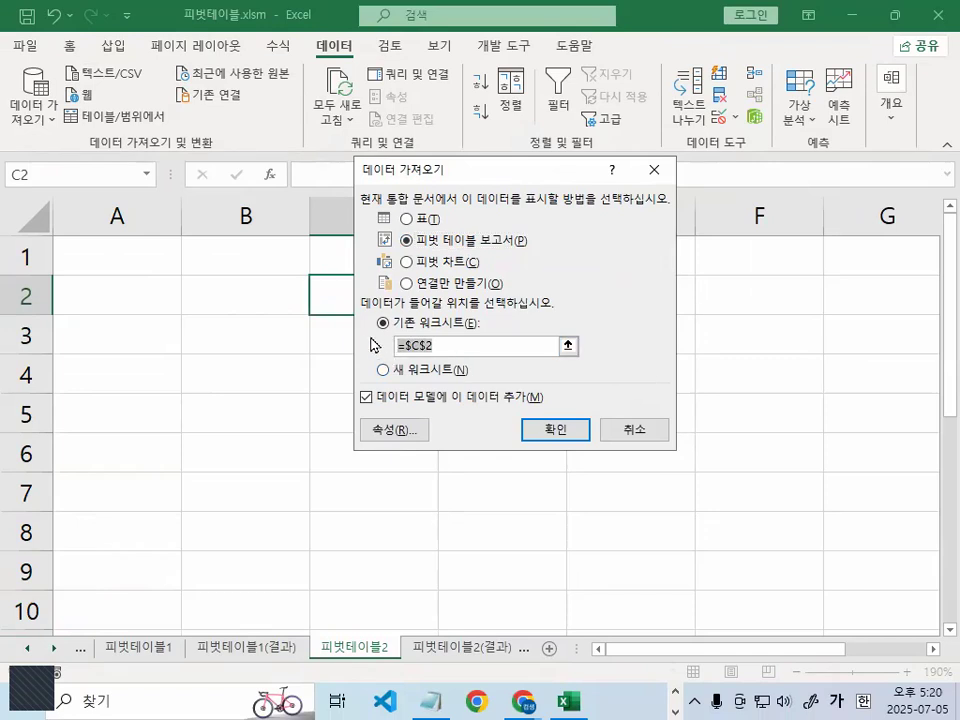
left_click(96, 291)
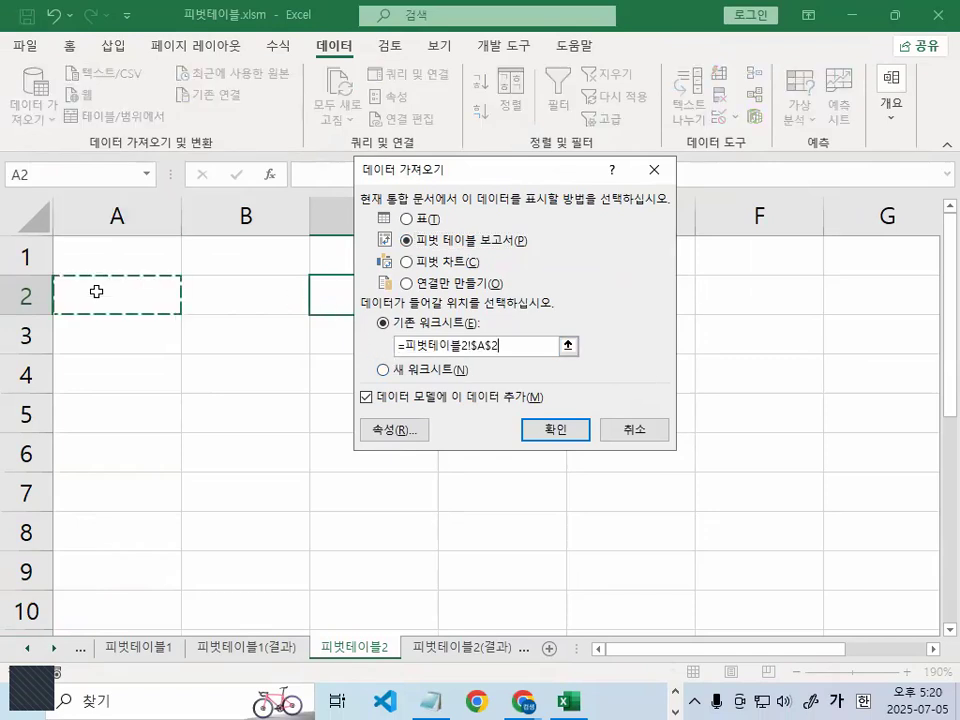
left_click(568, 436)
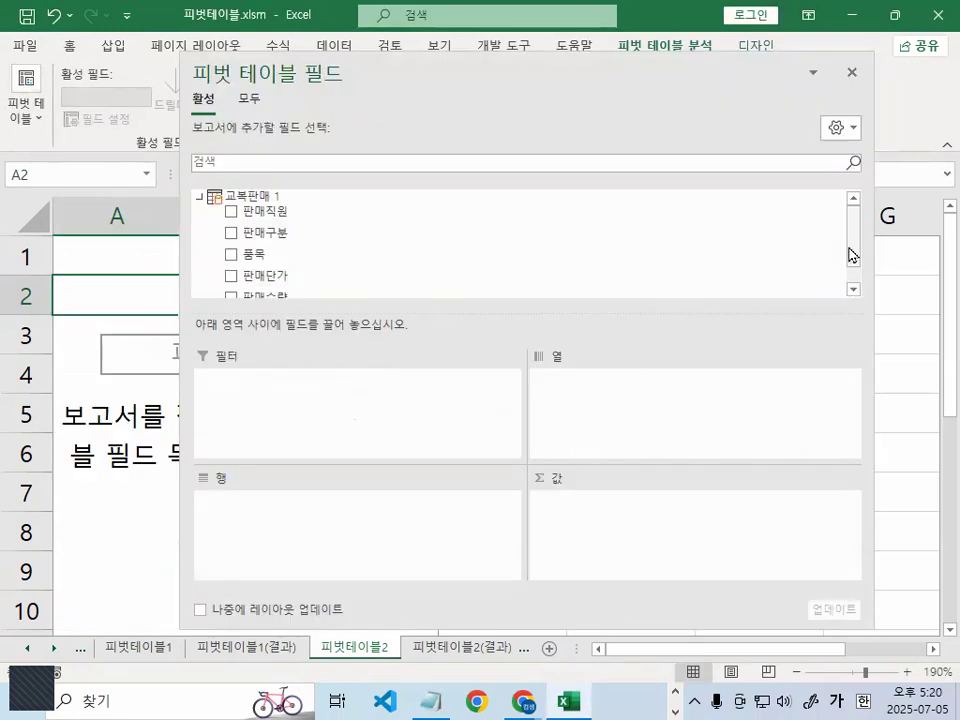
- Check the imported fields in the pivot table field list and mark them with the pen
left_click_drag(850, 247, 851, 268)
key("ctrl+1")
mouse_move(392, 236)
left_mouse_down()
mouse_move(336, 309)
mouse_move(268, 48)
mouse_move(349, 325)
left_mouse_up()
key("Escape")
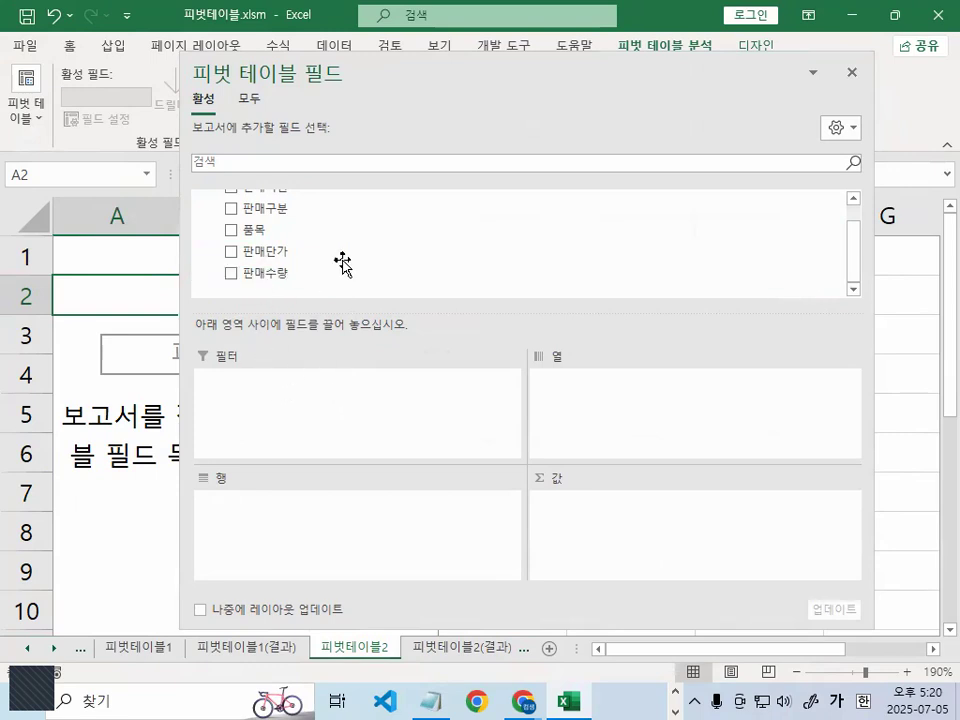
- Add 판매직원 and 판매구분 to the pivot table's row area, with 판매구분 below 판매직원
scroll(857, 243, "up", 1)
left_click_drag(291, 213, 301, 527)
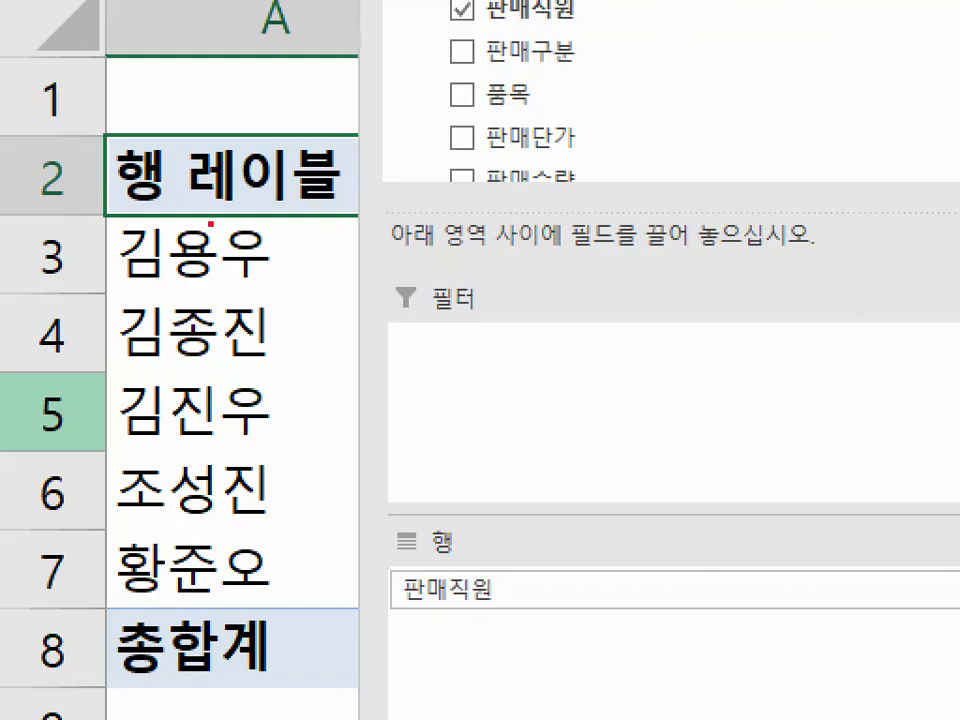
left_click_drag(210, 226, 210, 440)
key("Escape")
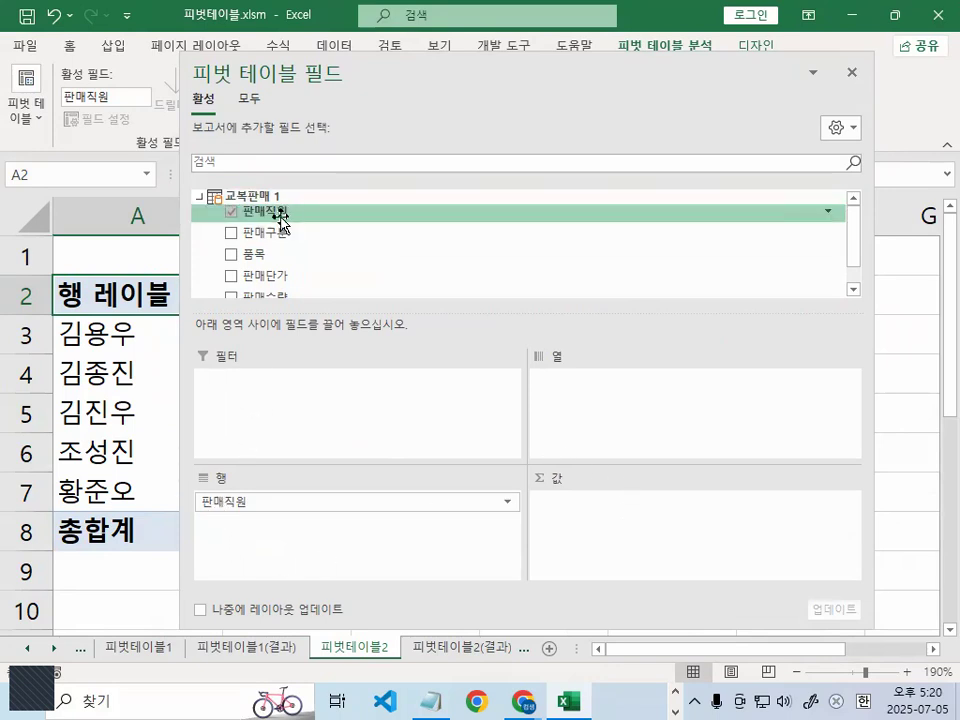
left_click_drag(268, 238, 277, 535)
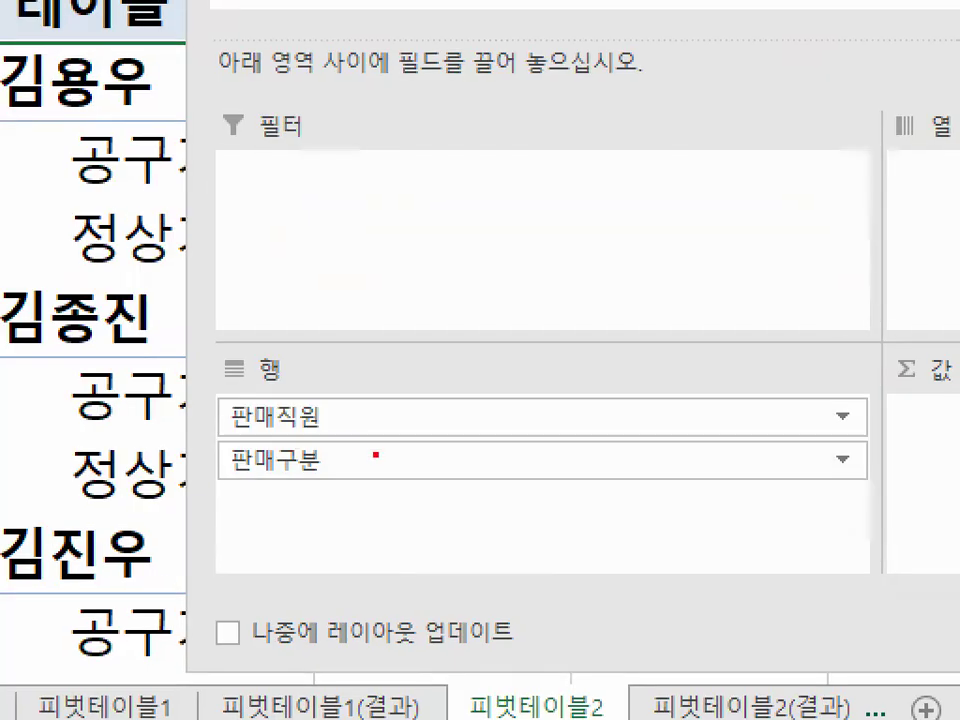
- Uncover the pivot table's row labels on the sheet and mark them and the 판매구분 row field with the pen
mouse_move(375, 455)
left_mouse_down()
mouse_move(174, 440)
mouse_move(372, 448)
mouse_move(370, 466)
left_mouse_up()
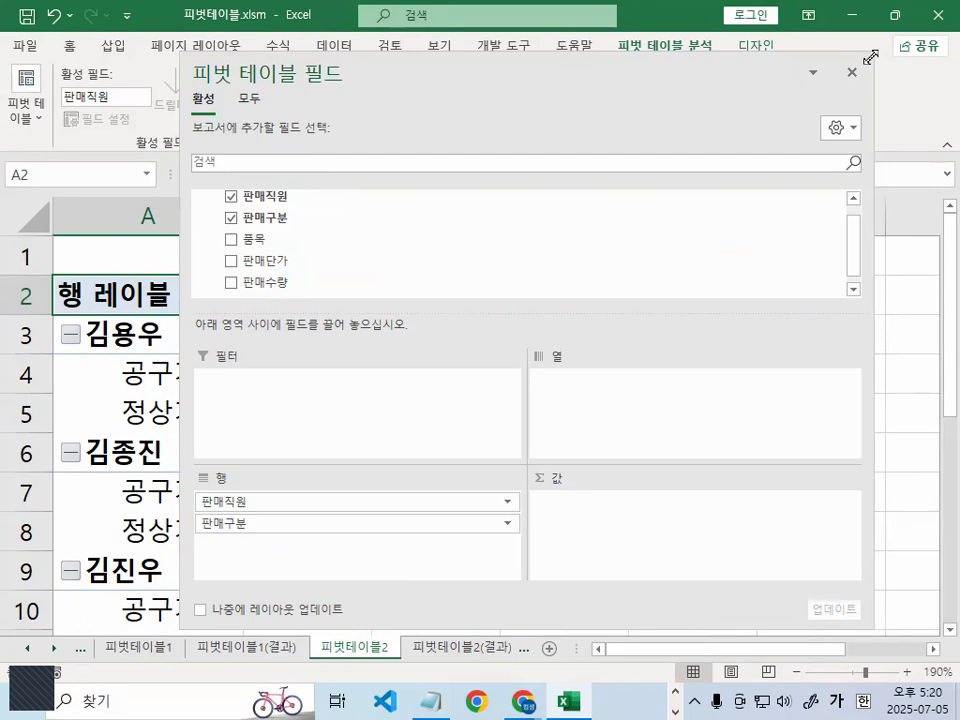
left_click_drag(602, 73, 775, 97)
mouse_move(205, 400)
left_mouse_down()
mouse_move(110, 414)
mouse_move(191, 397)
left_mouse_up()
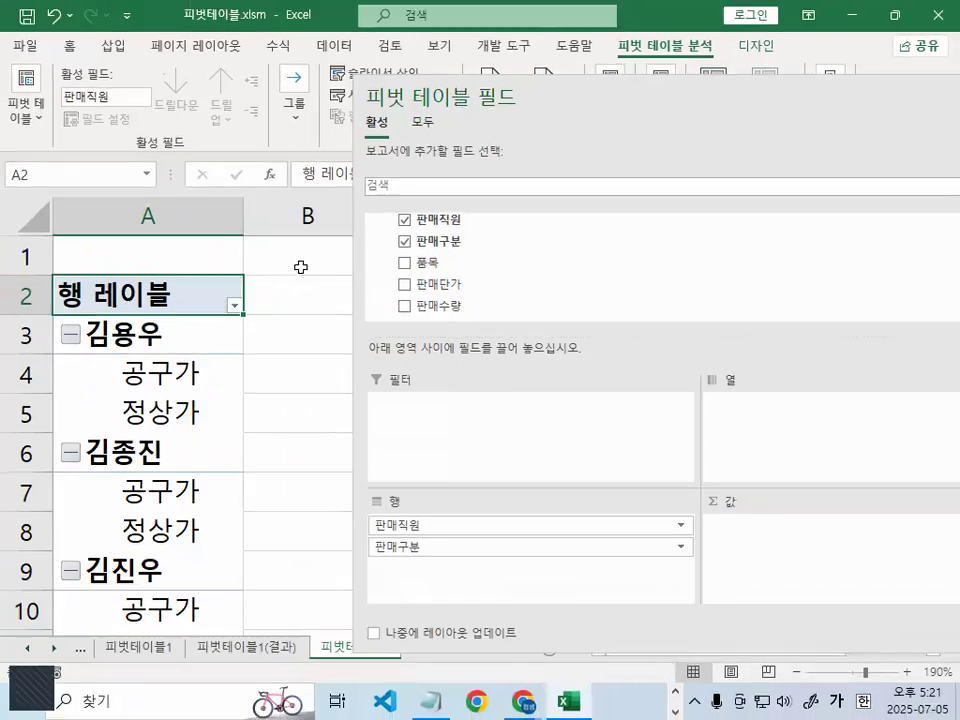
key("ctrl+1")
left_click(419, 572)
mouse_move(421, 546)
left_mouse_down()
mouse_move(371, 564)
mouse_move(424, 446)
mouse_move(456, 540)
left_mouse_up()
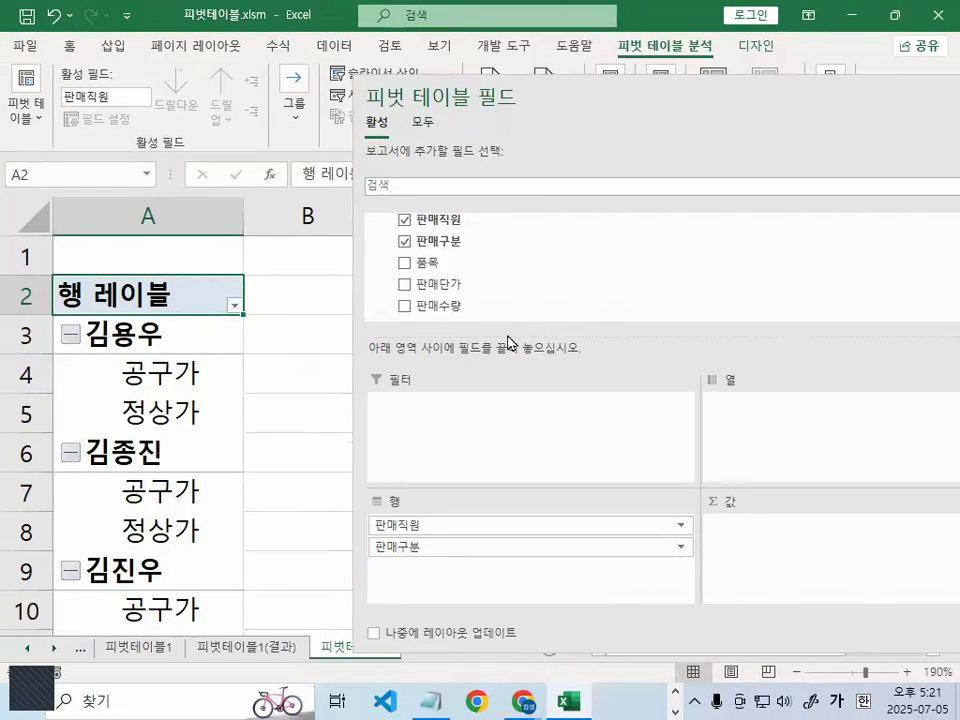
left_click_drag(675, 101, 437, 65)
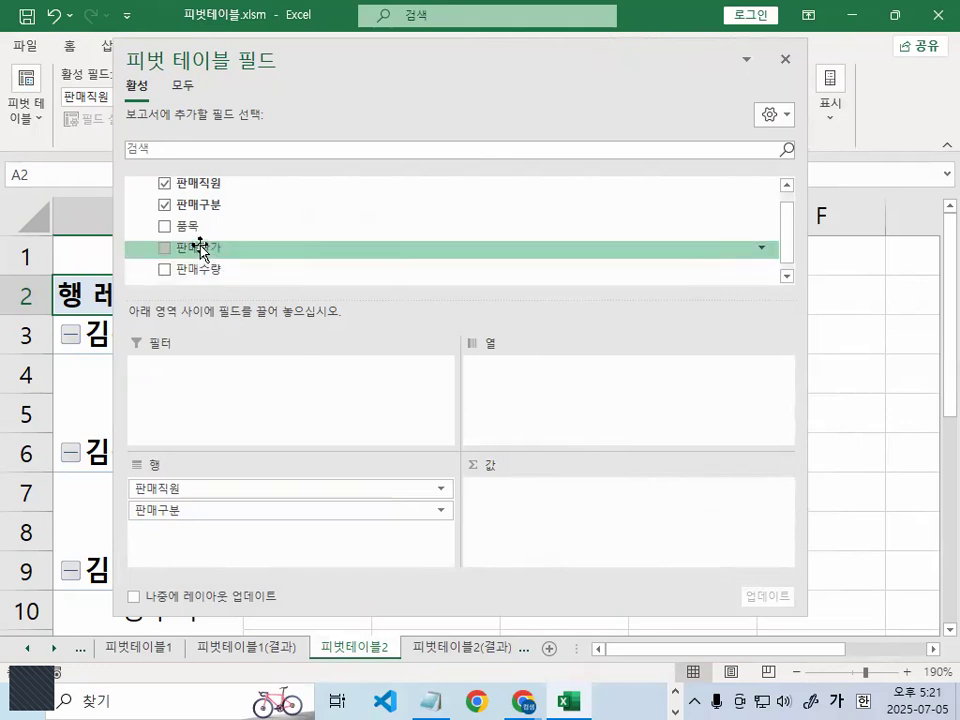
- Add 판매단가 to the pivot table's values area and circle its 합계 calculation with the pen
left_click_drag(200, 248, 528, 532)
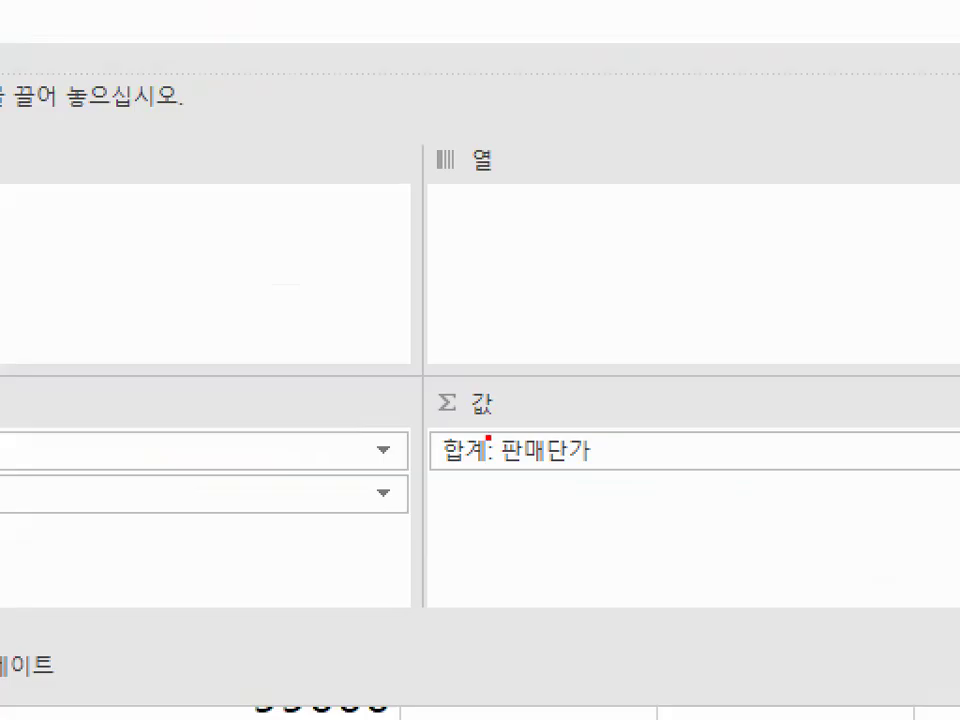
mouse_move(501, 483)
left_mouse_down()
mouse_move(474, 500)
mouse_move(500, 491)
left_mouse_up()
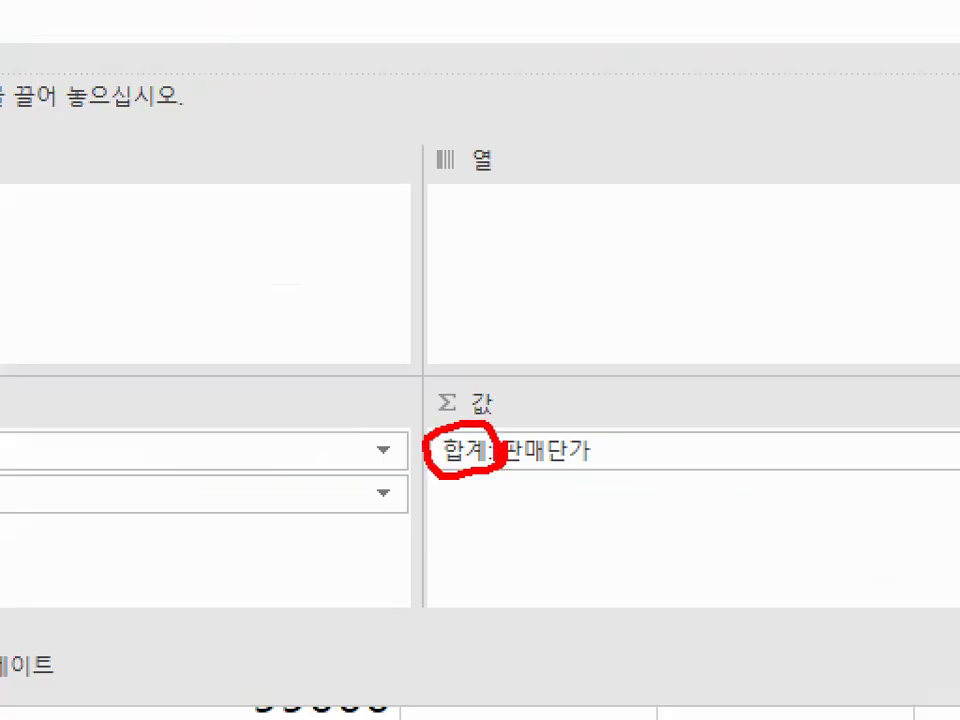
left_click(489, 489)
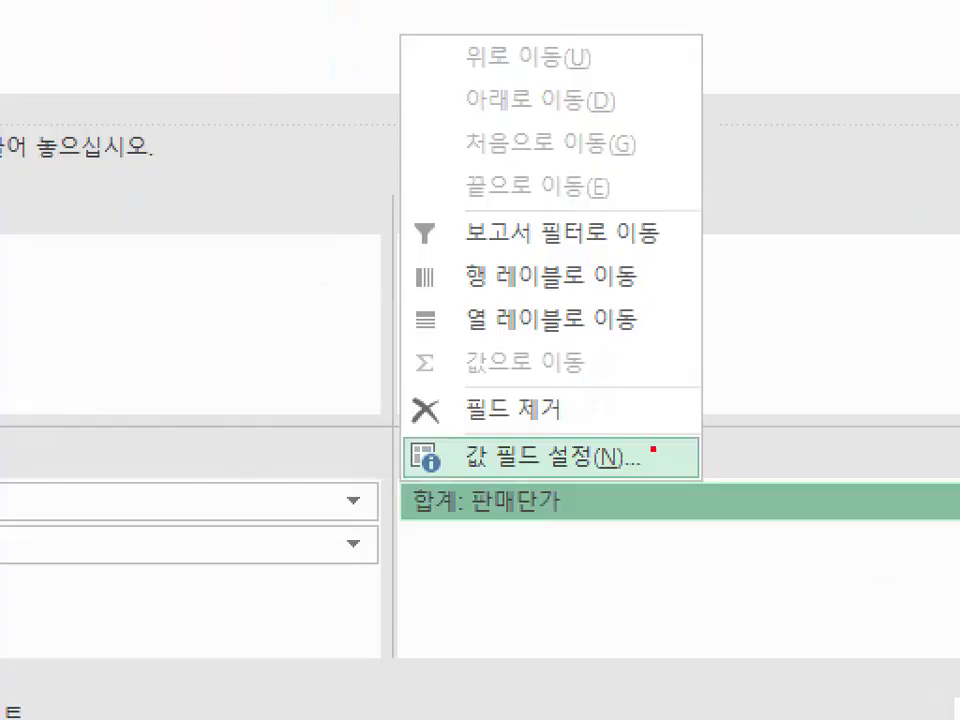
mouse_move(652, 449)
left_mouse_down()
mouse_move(422, 442)
mouse_move(630, 455)
left_mouse_up()
- Summarize the 판매단가 value field by 평균 and tick the value field with the pen
left_click(484, 490)
left_click(513, 469)
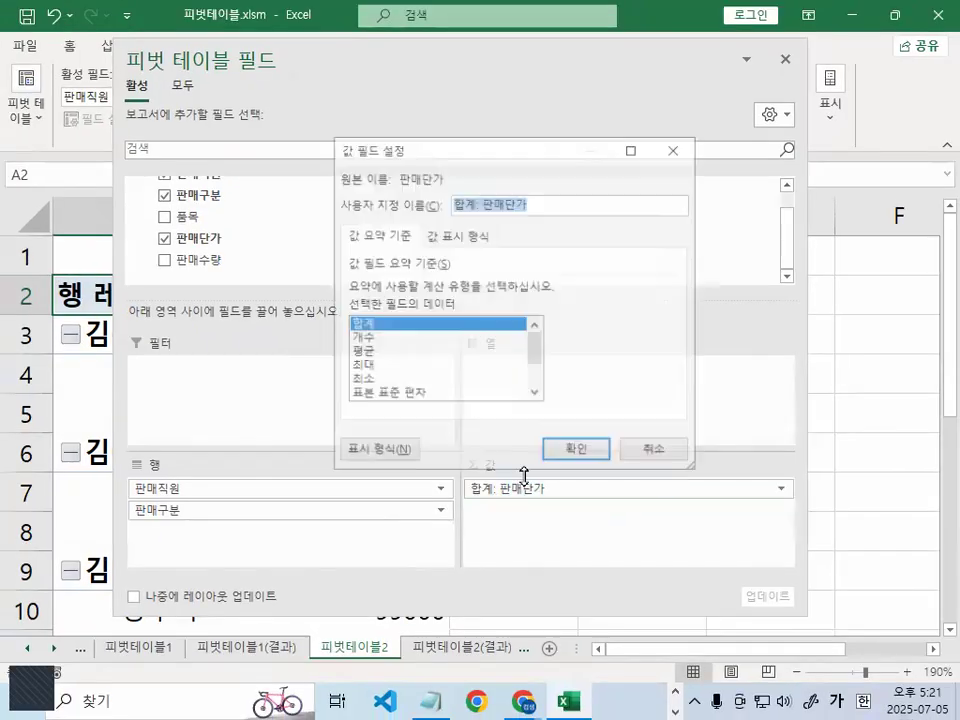
left_click(356, 353)
mouse_move(368, 364)
left_mouse_down()
mouse_move(390, 349)
mouse_move(392, 318)
left_mouse_up()
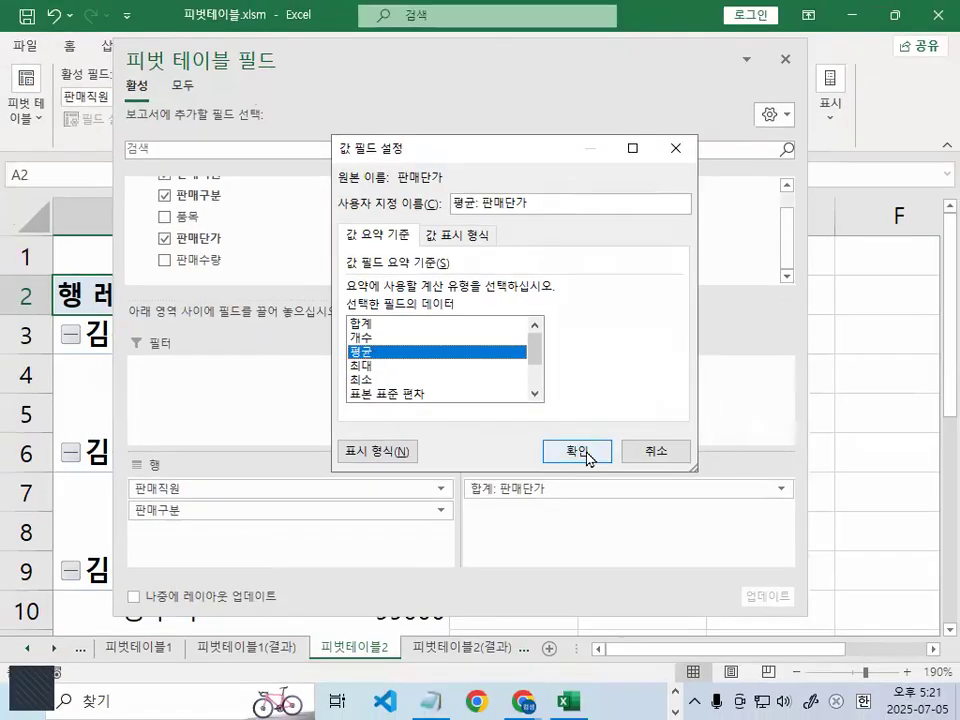
left_click(800, 548)
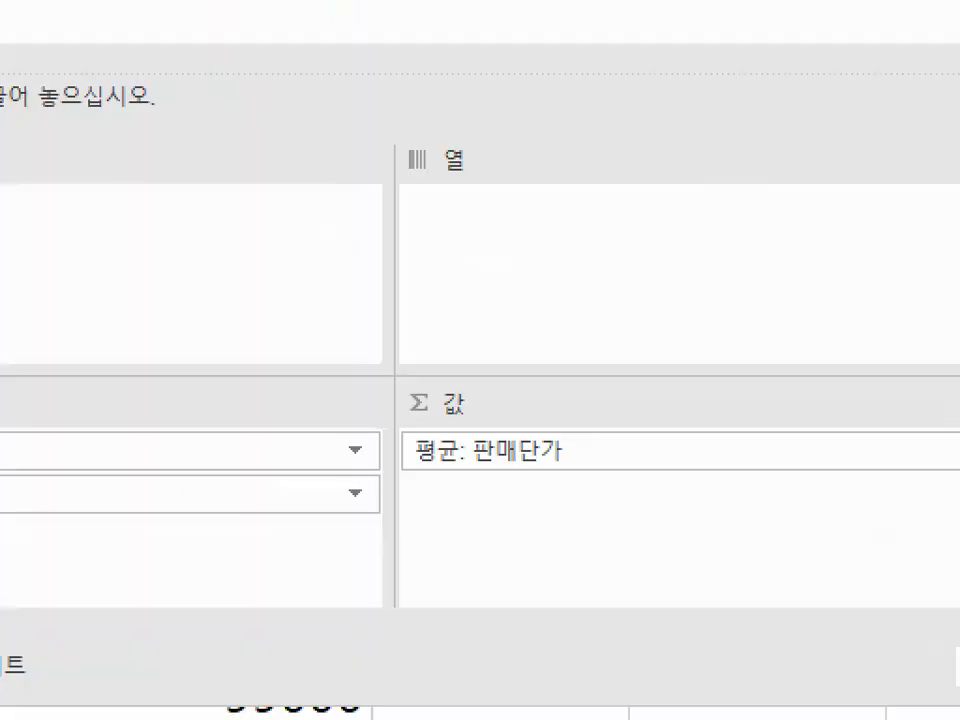
mouse_move(518, 511)
left_mouse_down()
mouse_move(517, 524)
mouse_move(642, 397)
left_mouse_up()
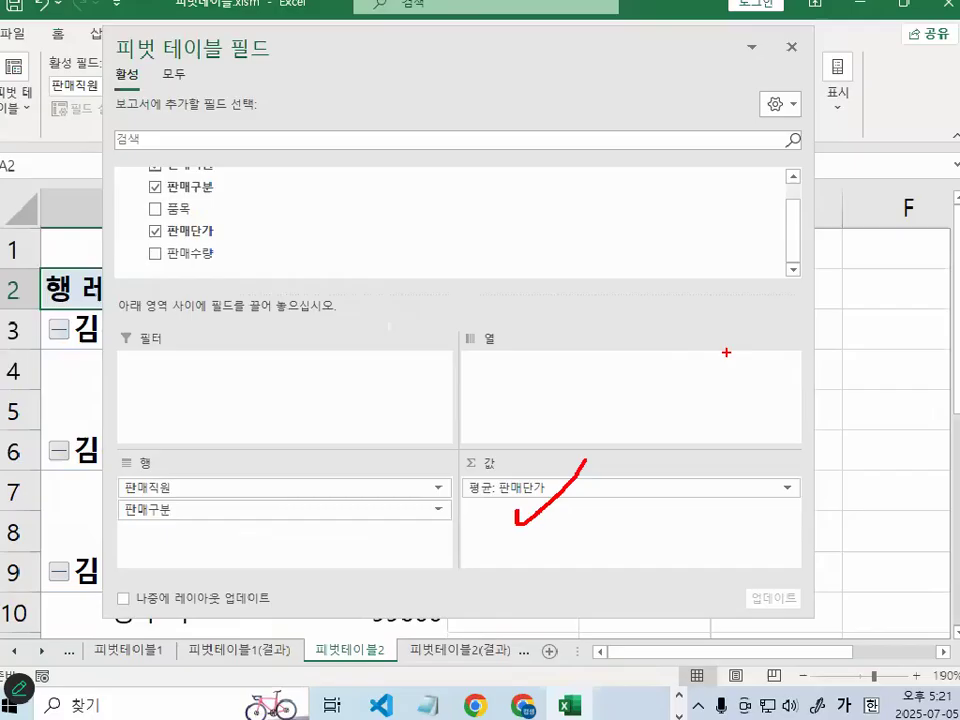
- Add 판매수량 to the pivot table's values area below 판매단가 and summarize it by 평균, circling that calculation with the pen
left_click_drag(185, 254, 578, 548)
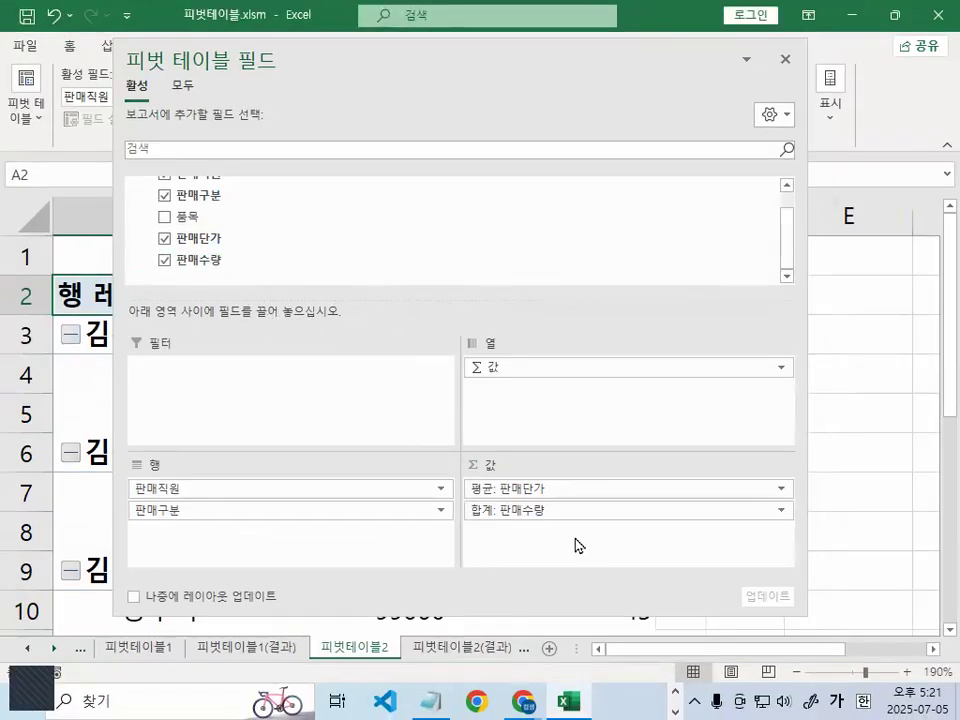
left_click_drag(531, 513, 508, 489)
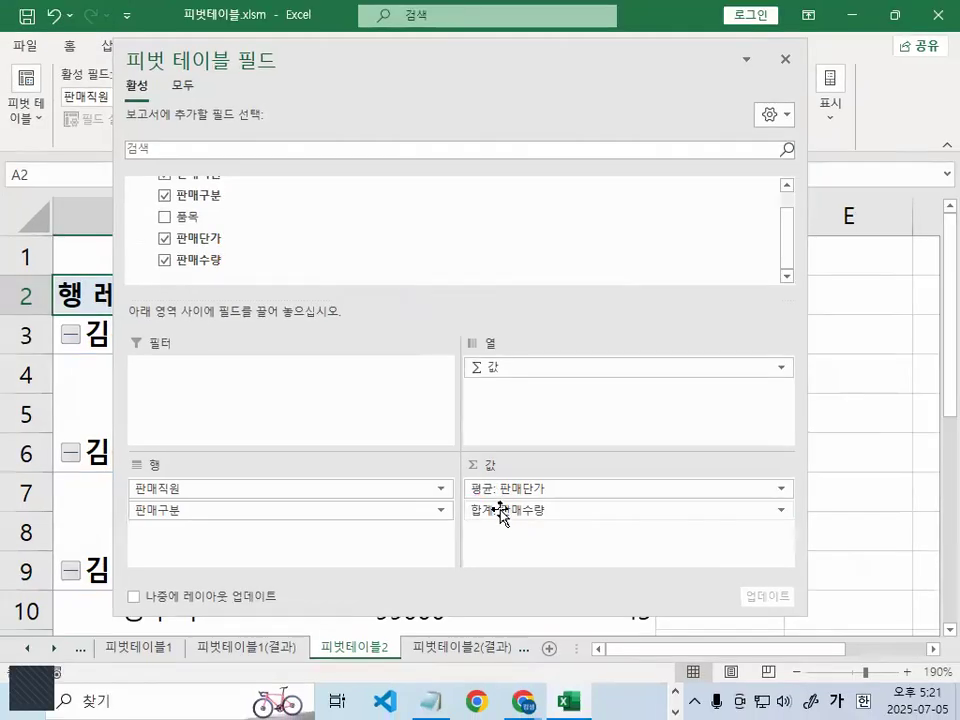
left_click(500, 505)
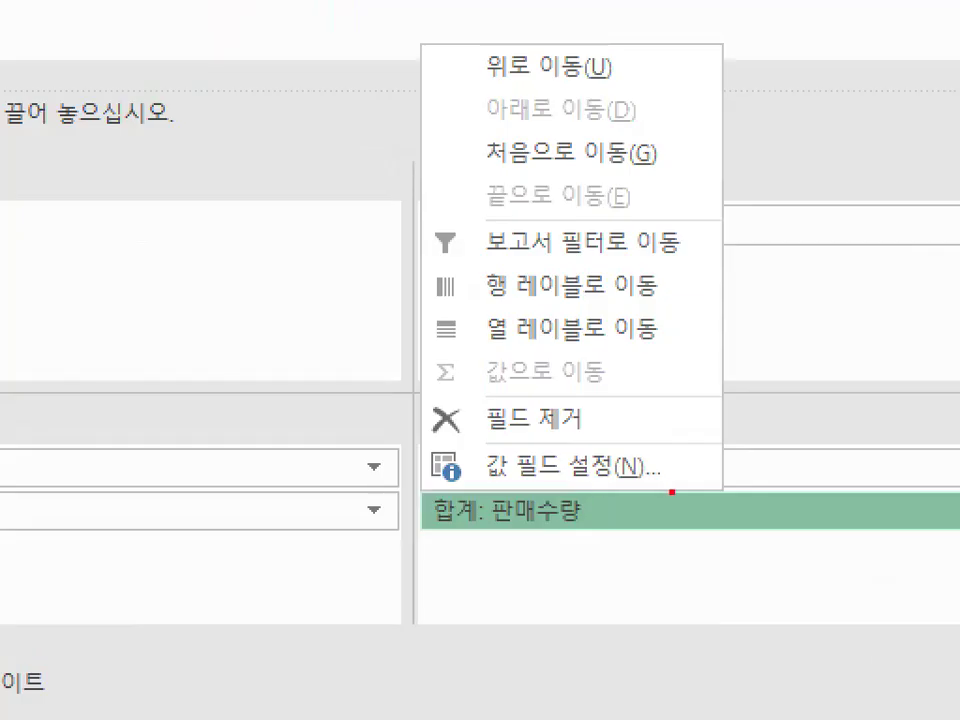
mouse_move(676, 482)
left_mouse_down()
mouse_move(456, 493)
mouse_move(546, 411)
mouse_move(679, 465)
left_mouse_up()
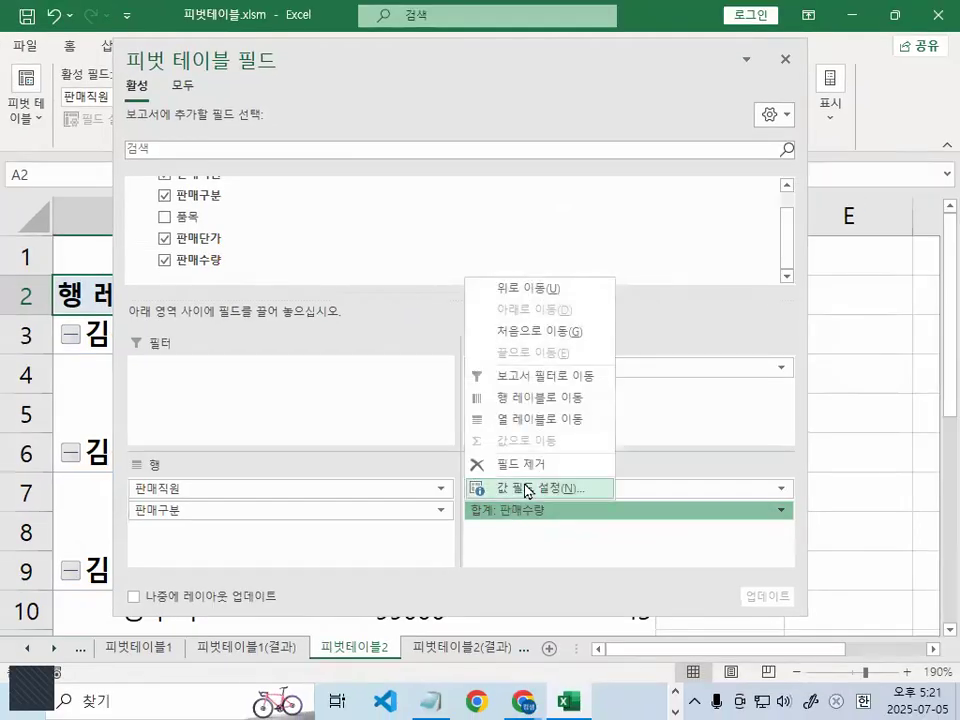
left_click(522, 489)
left_click(361, 352)
mouse_move(384, 346)
left_mouse_down()
mouse_move(337, 353)
mouse_move(406, 352)
left_mouse_up()
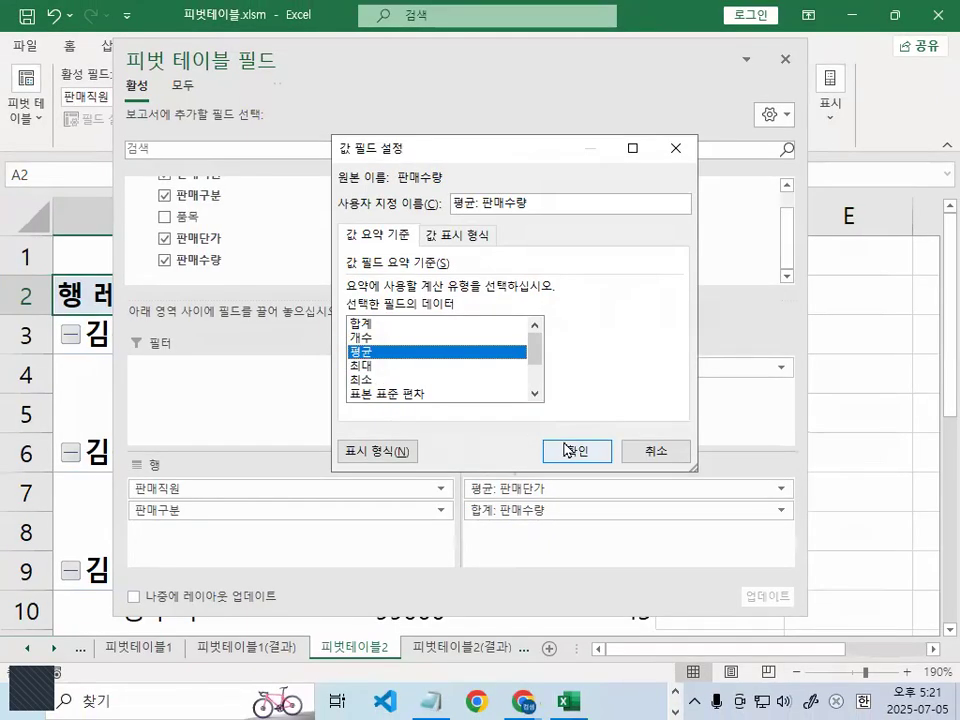
left_click(797, 551)
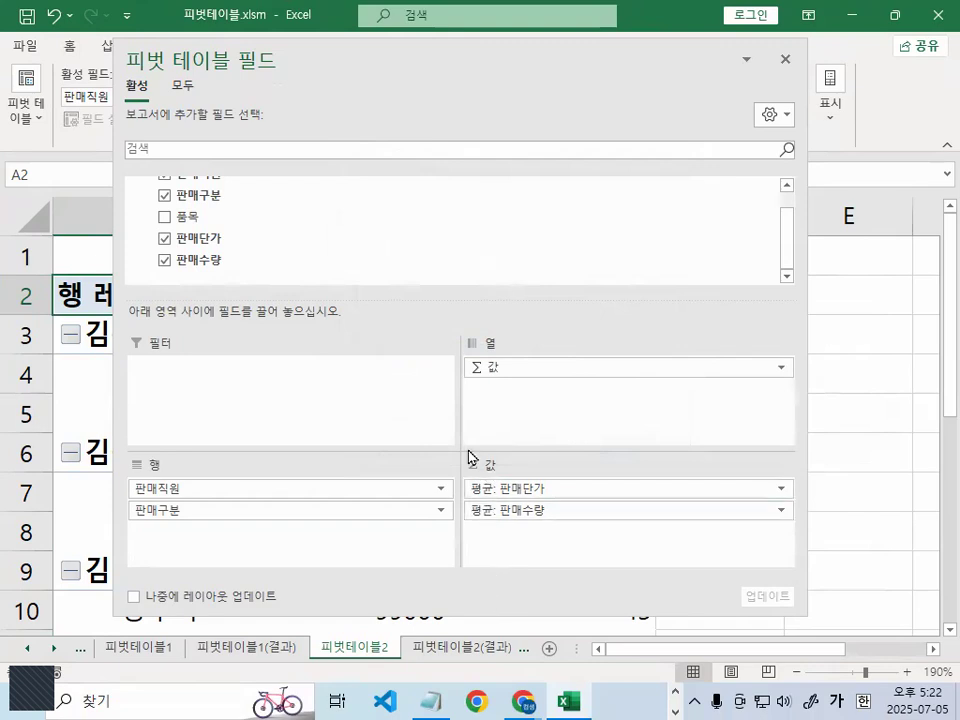
- Close the pivot table field list and mark the 판매단가 and 판매수량 average headers with the pen
left_click(784, 61)
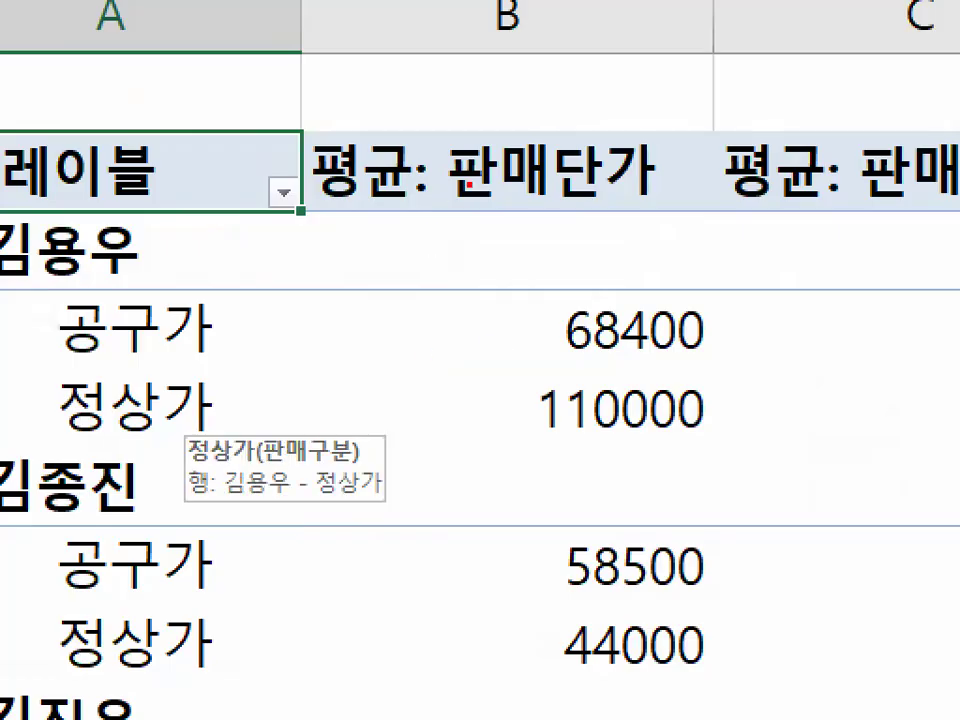
left_click_drag(396, 140, 432, 212)
left_click_drag(793, 128, 810, 190)
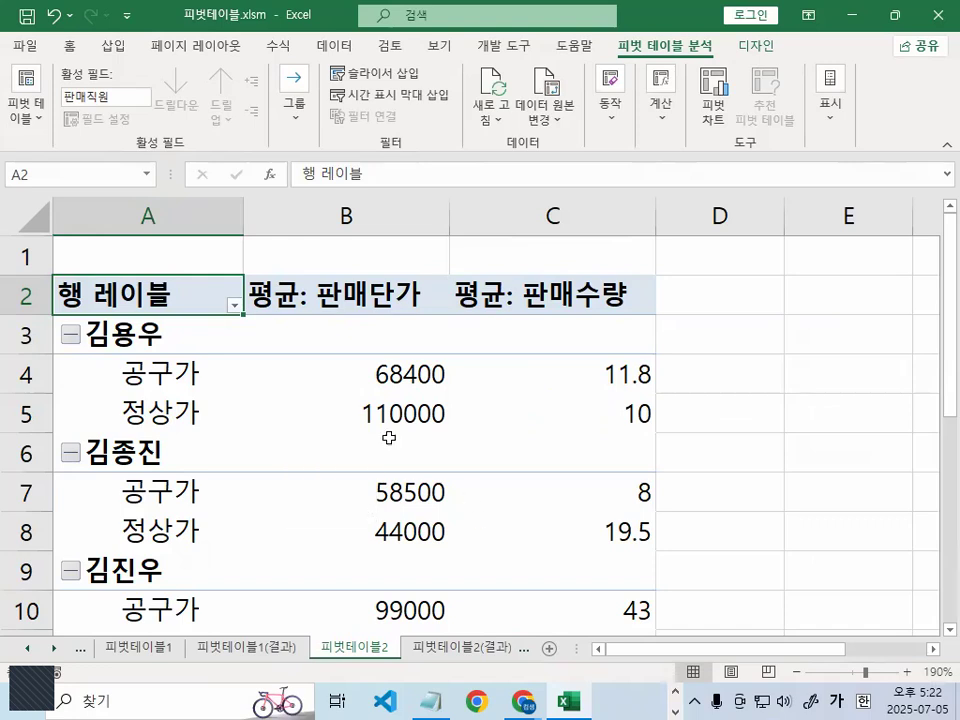
- Show the pivot table's report layout in outline form (개요 형식) and select the 판매직원 and 판매구분 header cells in turn
left_click(375, 405)
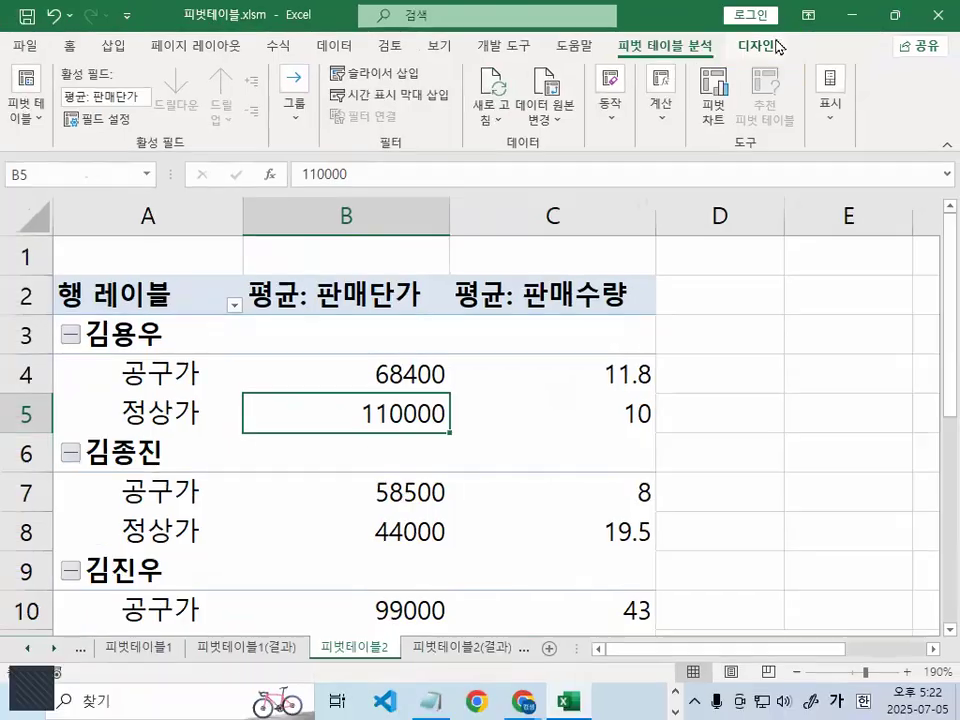
left_click(776, 47)
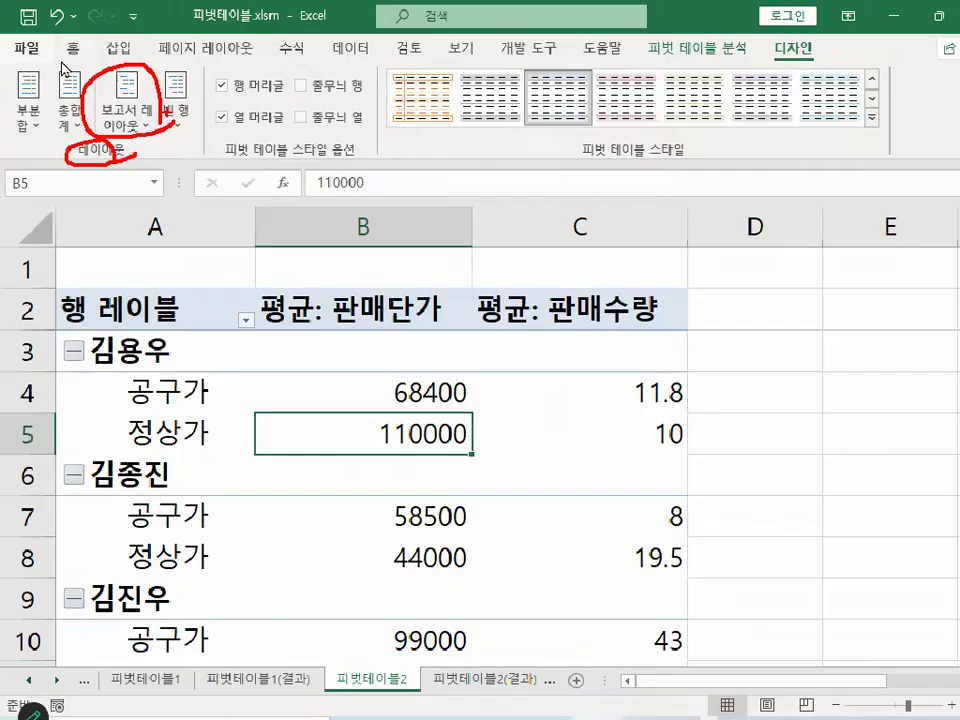
left_click(435, 342)
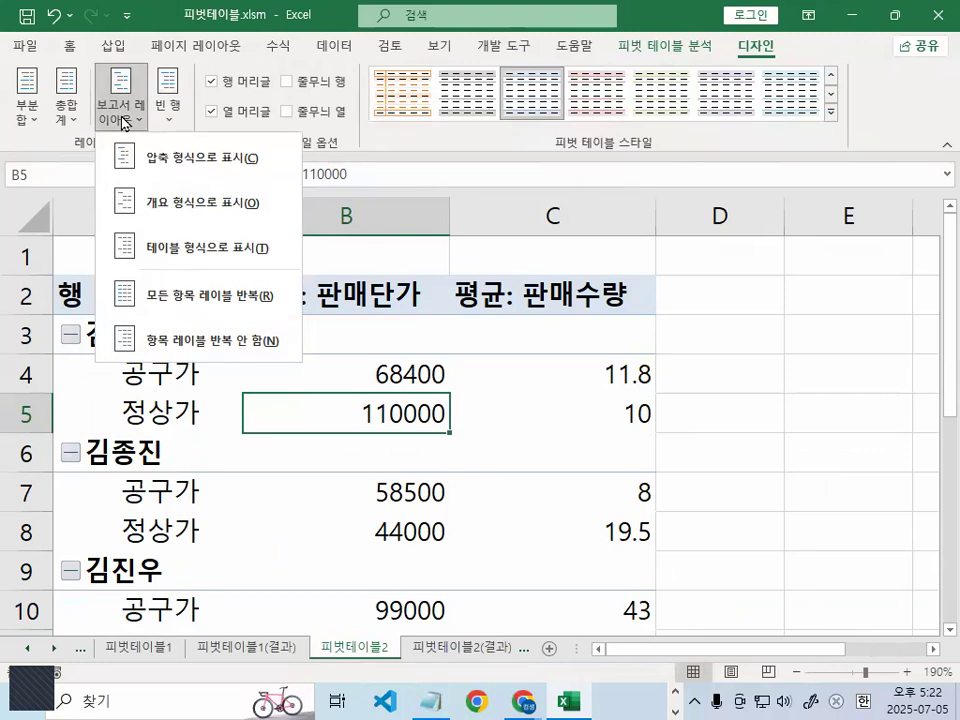
left_click(150, 208)
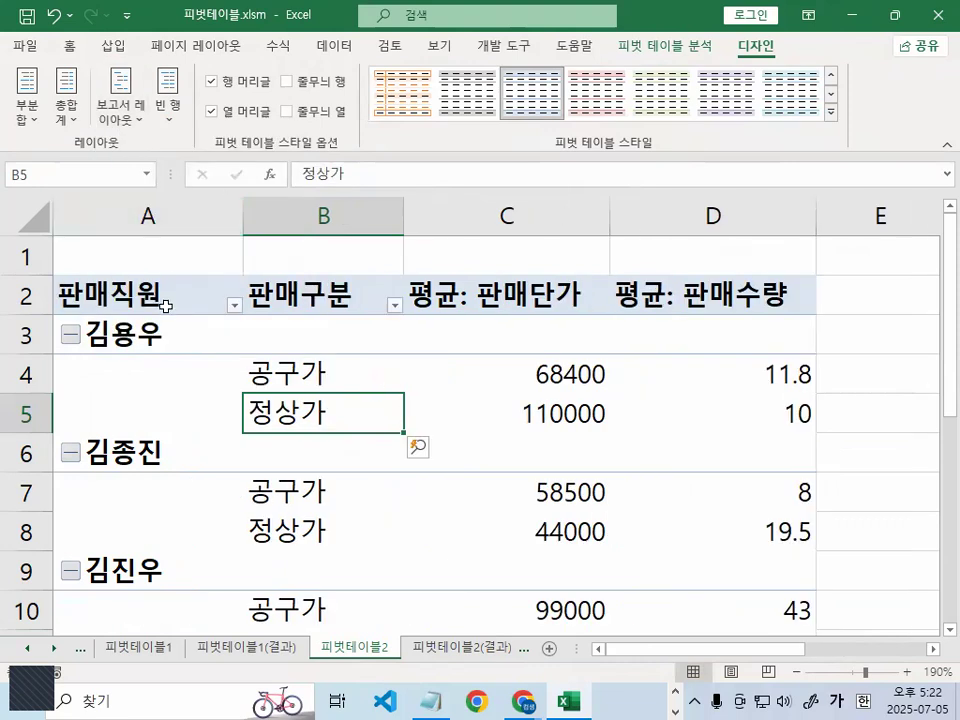
left_click(118, 299)
left_click(322, 300)
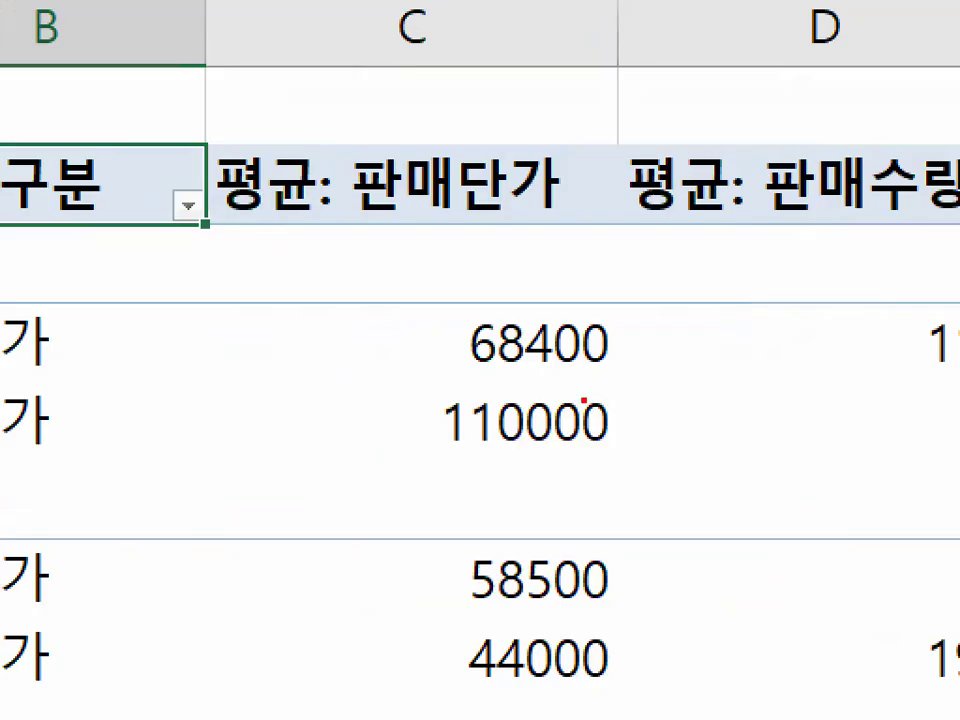
- Circle and strike through the 판매수량 average in D4 with the pen, handwrite a note beside it, and clear the drawing
left_click_drag(524, 358, 517, 378)
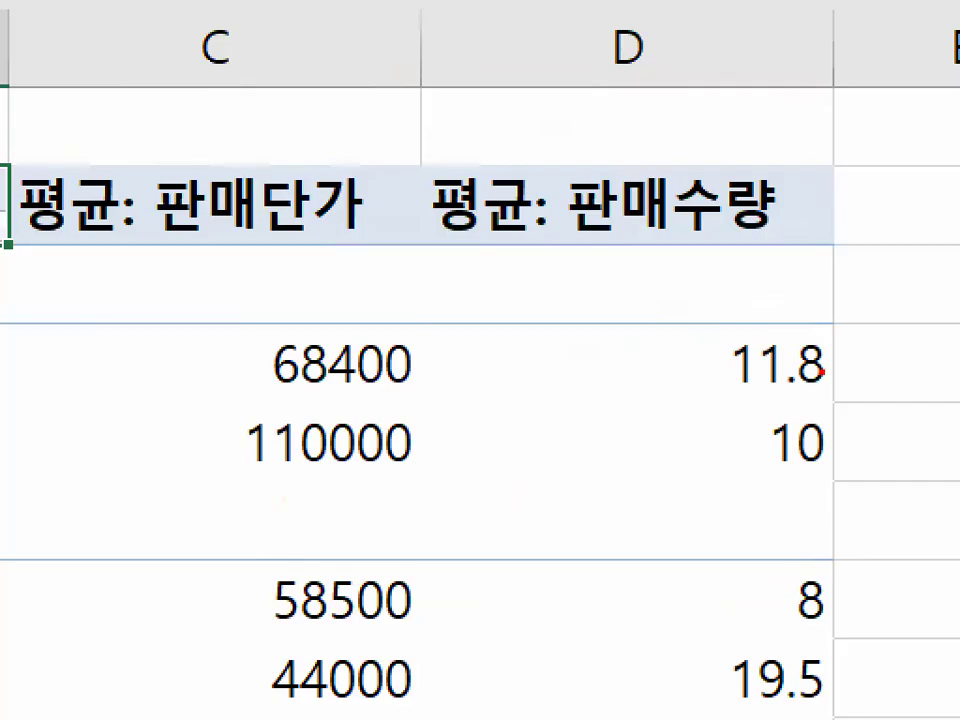
mouse_move(820, 372)
left_mouse_down()
mouse_move(784, 394)
mouse_move(707, 338)
mouse_move(838, 362)
left_mouse_up()
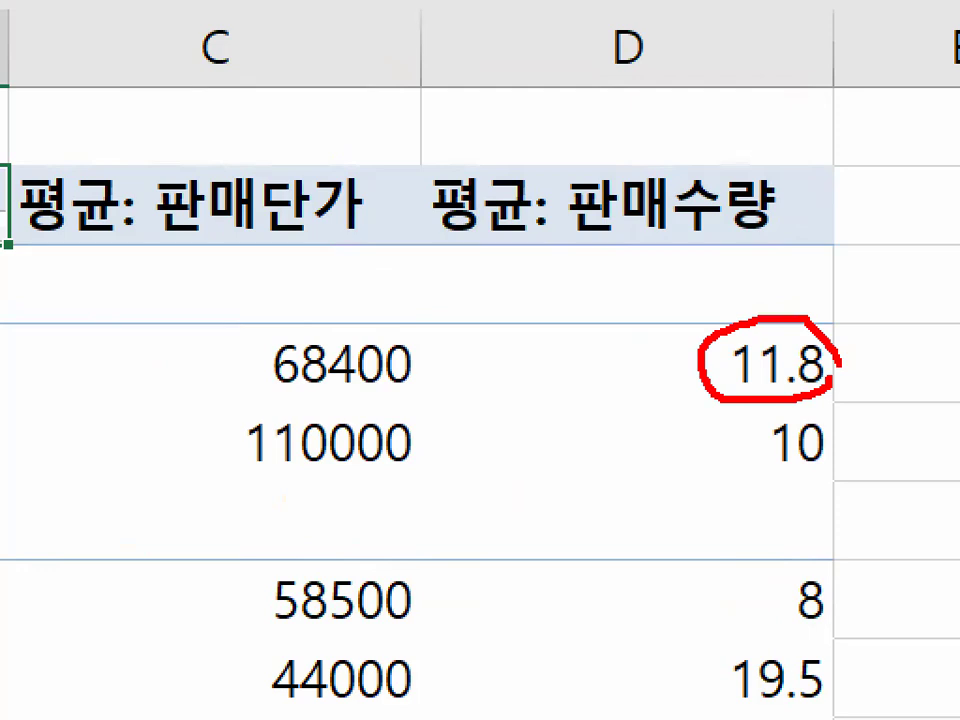
left_click_drag(757, 366, 840, 364)
mouse_move(375, 326)
left_mouse_down()
mouse_move(426, 386)
mouse_move(530, 362)
left_mouse_up()
left_click_drag(538, 312, 535, 433)
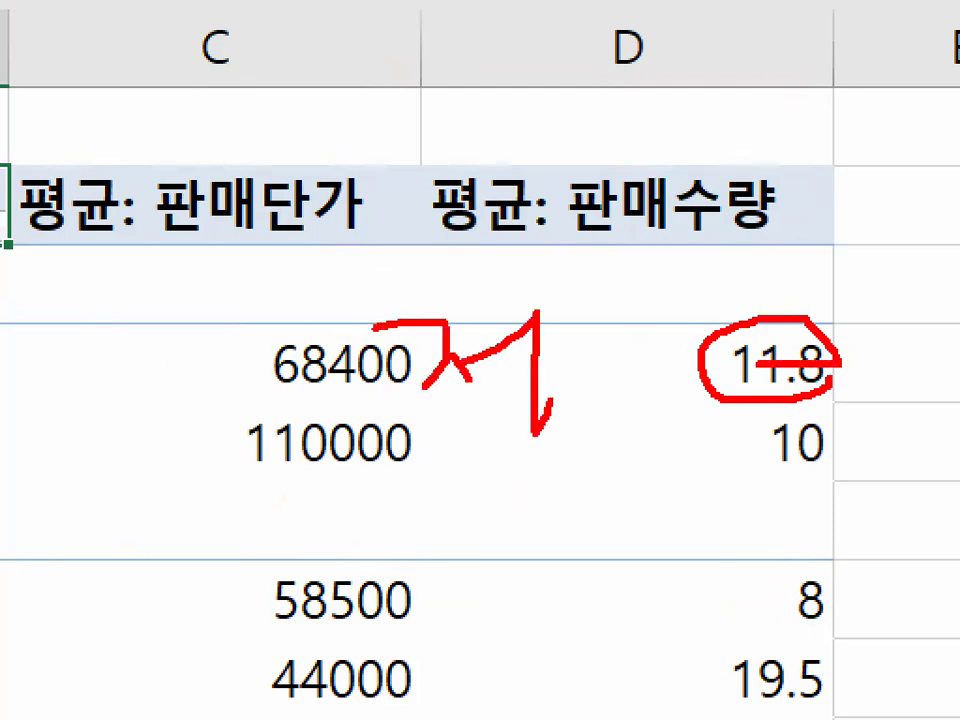
left_click_drag(548, 342, 546, 378)
left_click_drag(562, 352, 612, 378)
mouse_move(493, 382)
left_mouse_down()
mouse_move(632, 380)
mouse_move(625, 452)
left_mouse_up()
left_click_drag(568, 488, 560, 492)
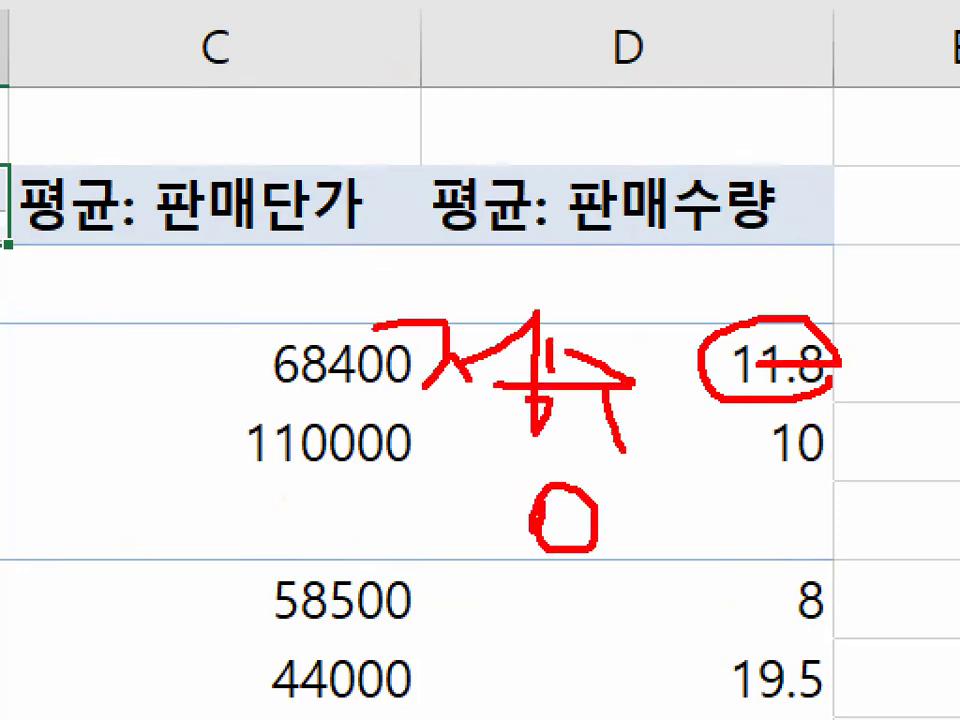
left_click_drag(505, 430, 495, 545)
left_click_drag(500, 470, 625, 470)
left_click_drag(545, 468, 420, 590)
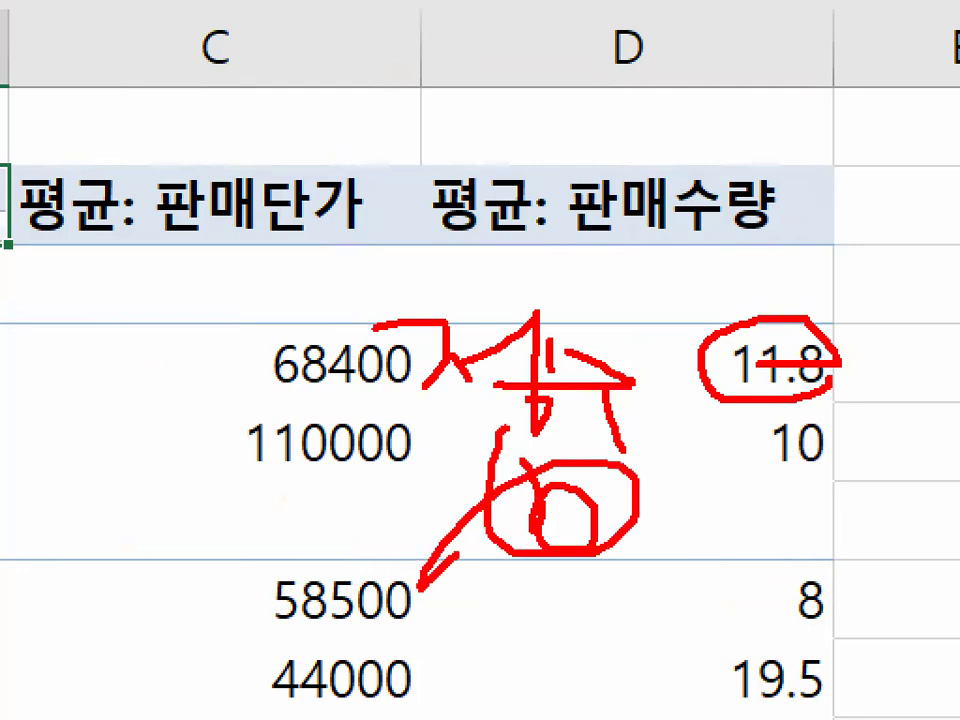
key("Escape")
- Select cell D4, circle its decimal digit with the pen, and clear the mark
left_click(810, 375)
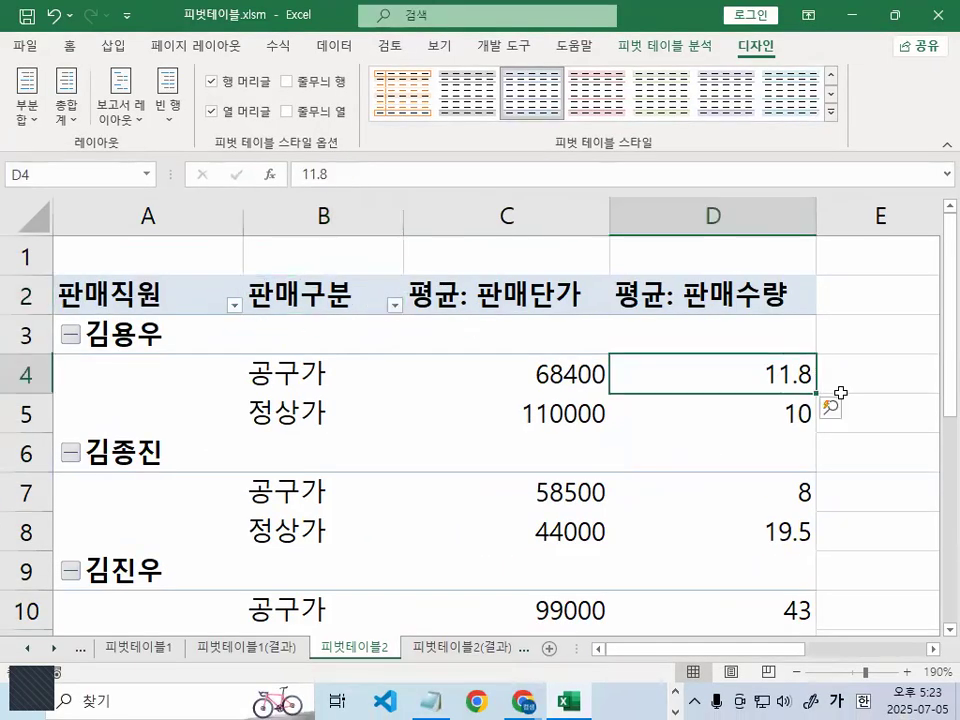
key("ctrl+1")
left_click(826, 385)
mouse_move(818, 378)
left_mouse_down()
mouse_move(801, 363)
mouse_move(812, 370)
left_mouse_up()
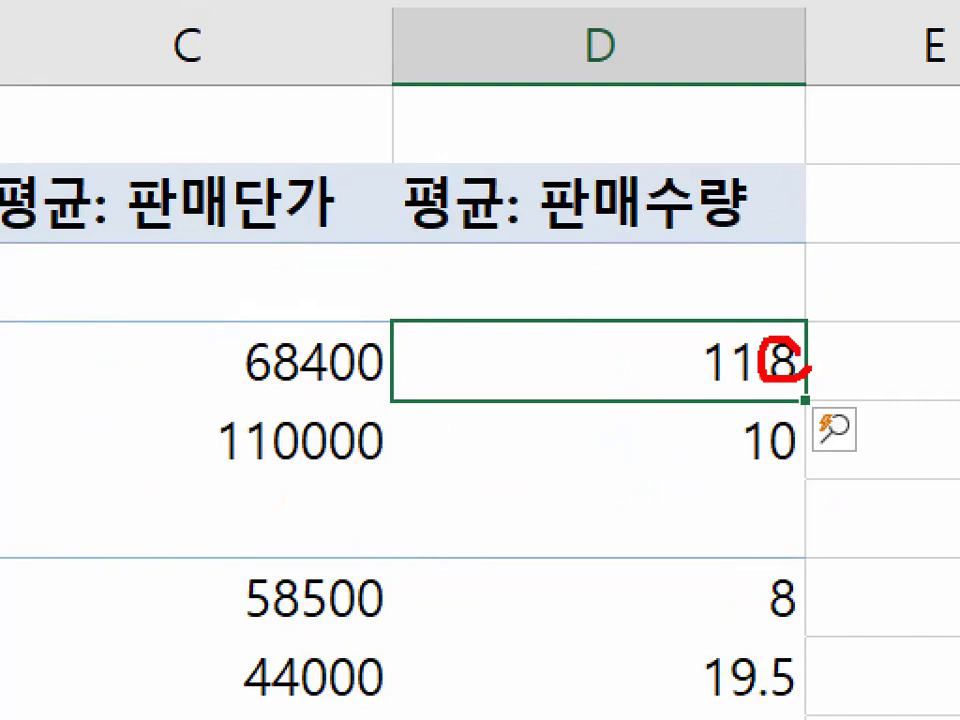
mouse_move(818, 17)
left_mouse_down()
mouse_move(816, 536)
mouse_move(838, 662)
mouse_move(818, 664)
left_mouse_up()
key("Escape")
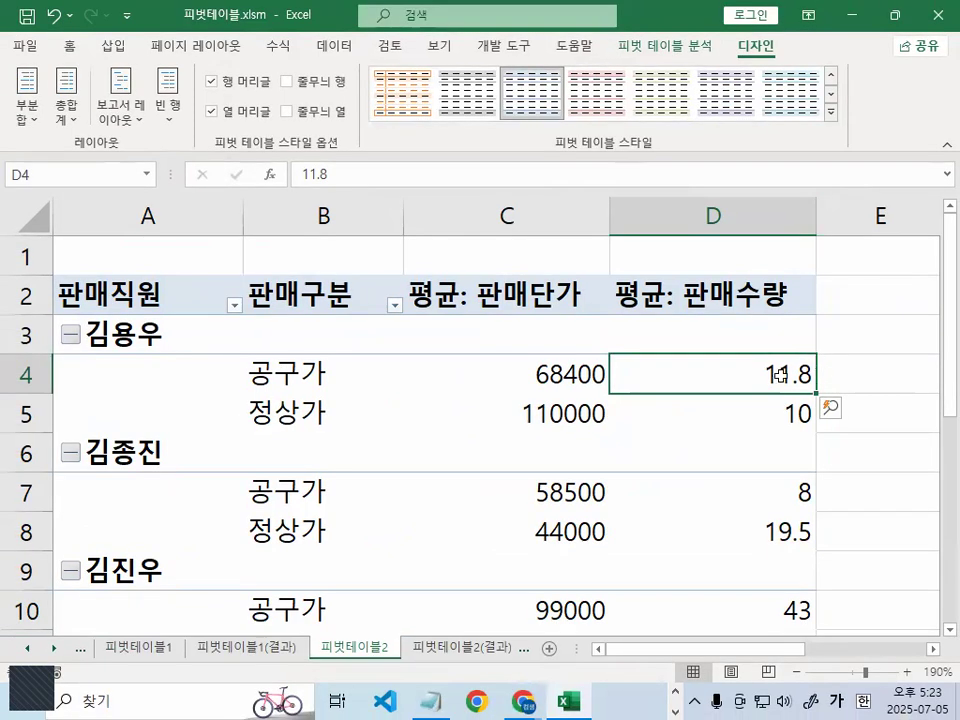
mouse_move(781, 376)
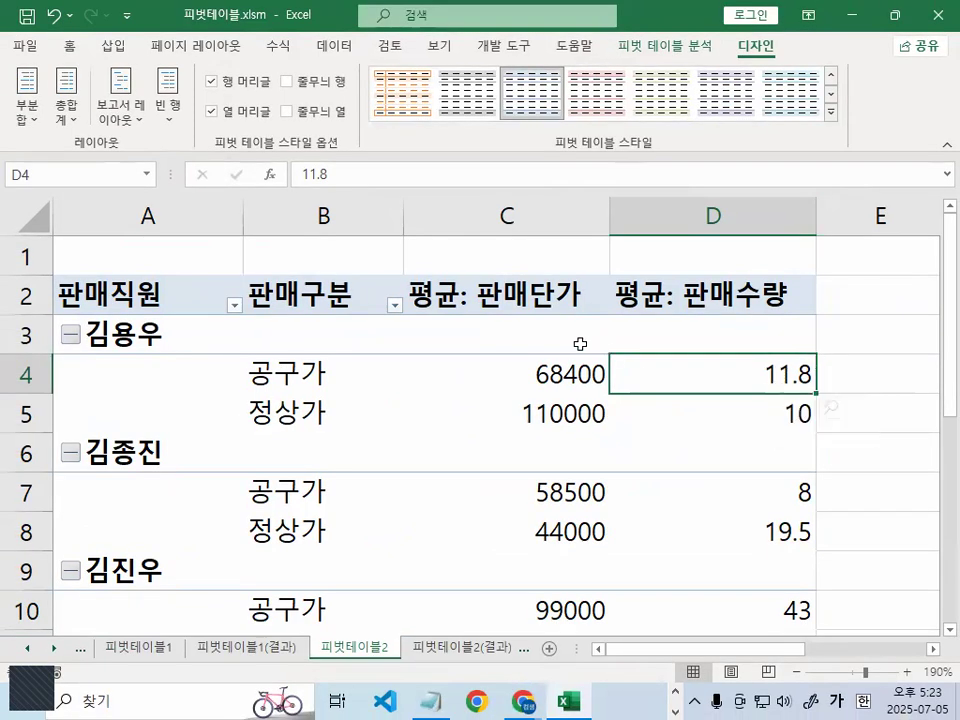
- Select the pivot table's value cells in columns C and D starting from C3, and circle the first cell with the pen
left_click(529, 329)
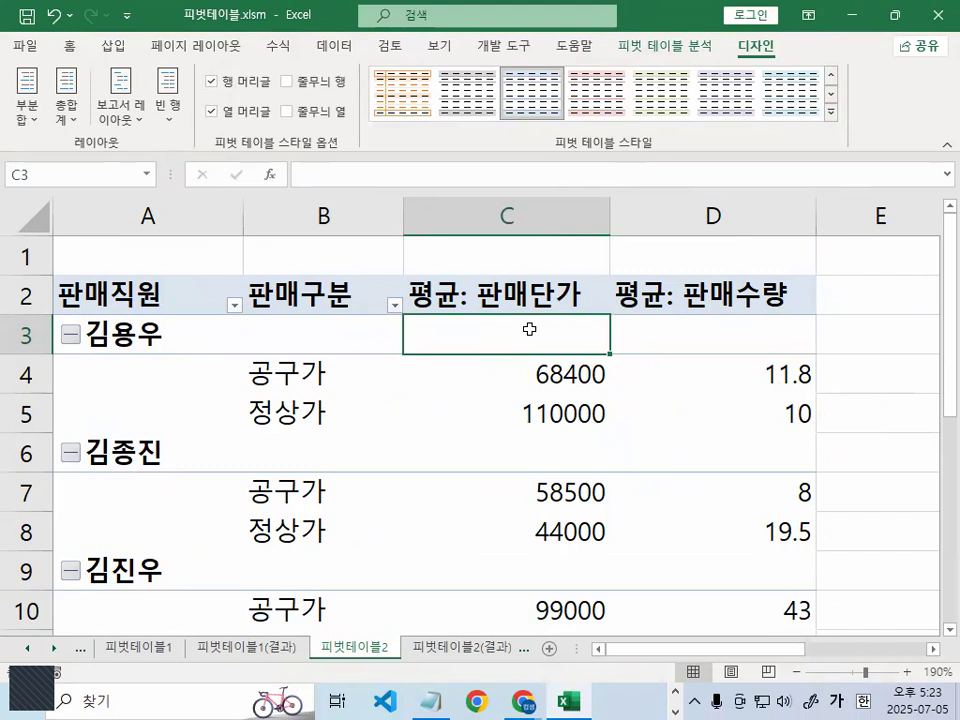
left_click_drag(529, 329, 785, 588)
scroll(785, 588, "up", 3)
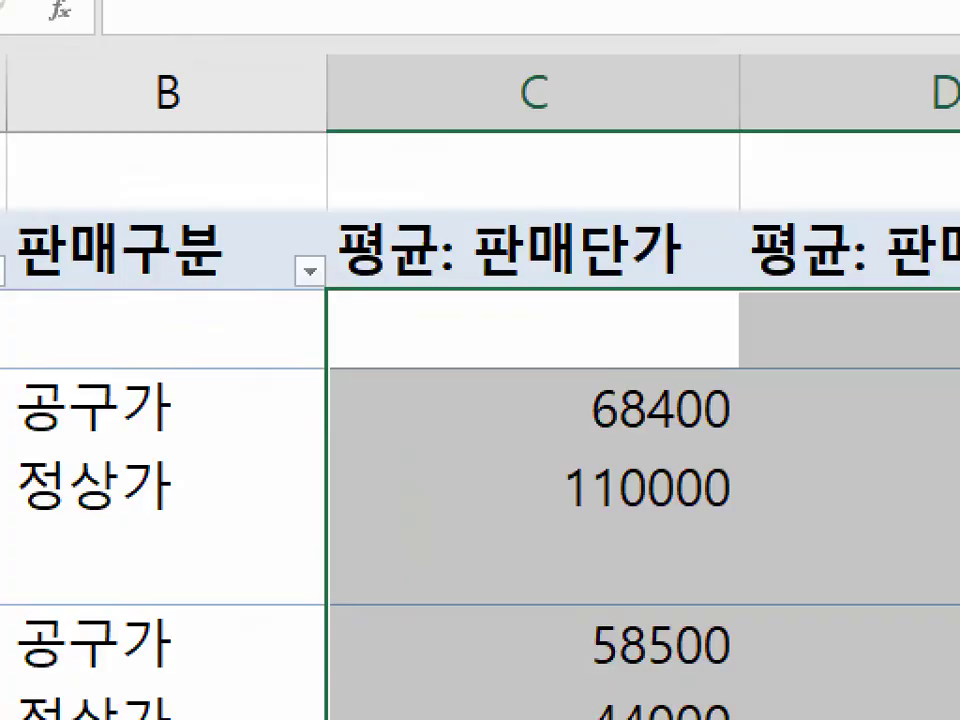
mouse_move(657, 365)
left_mouse_down()
mouse_move(633, 408)
mouse_move(650, 360)
left_mouse_up()
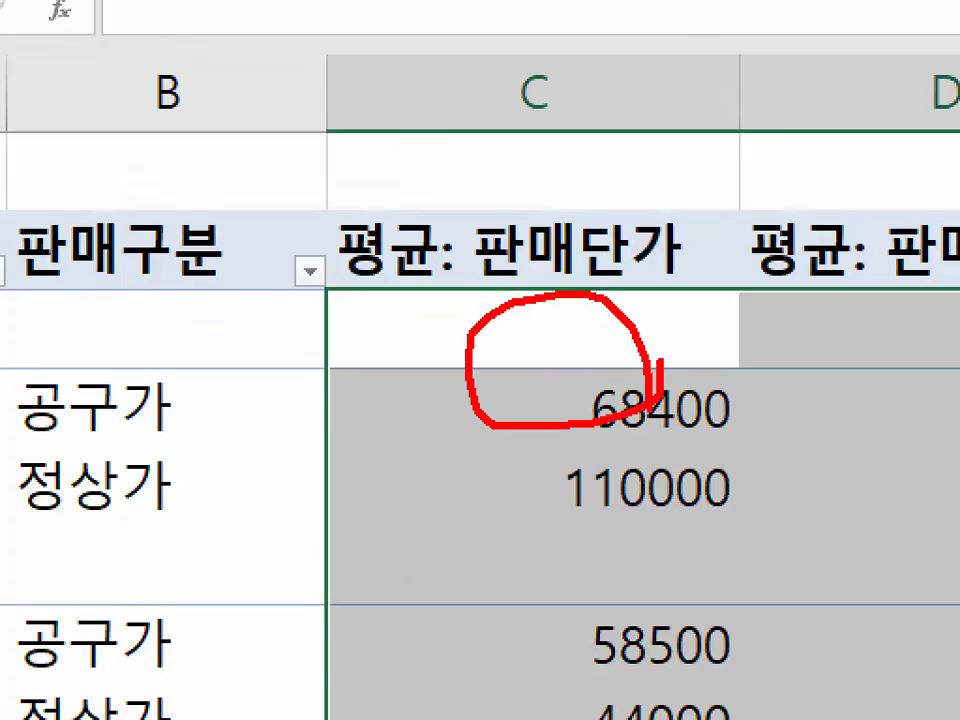
key("Escape")
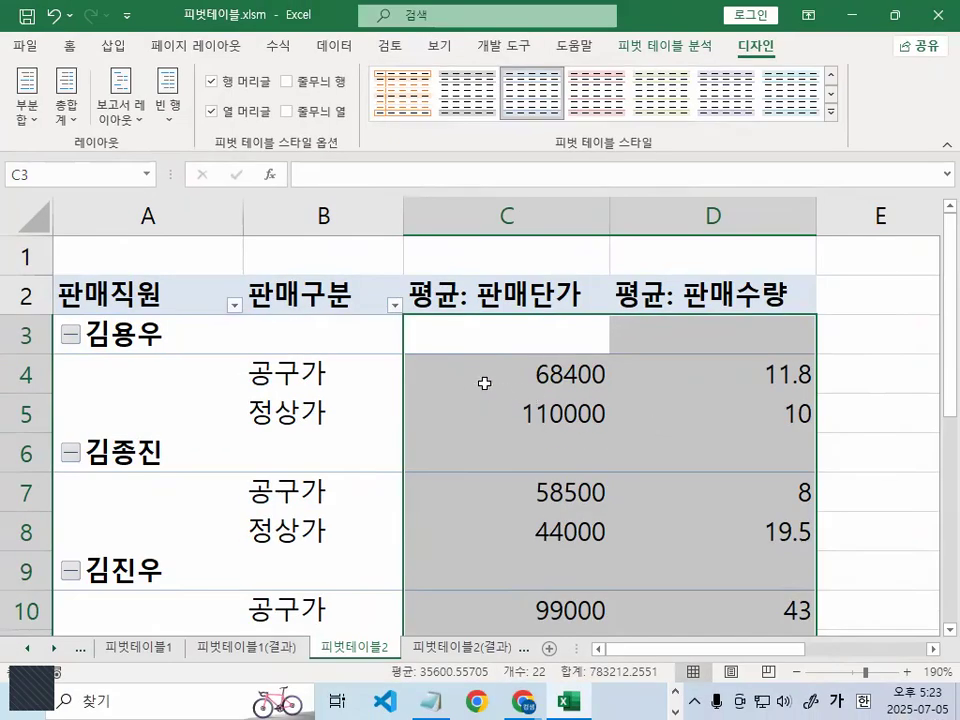
- Format the selected value cells as 숫자 with 0 decimal places and the 1000 단위 구분 기호, marking the separator option with the pen
right_click(484, 383)
left_click(552, 423)
left_click(326, 260)
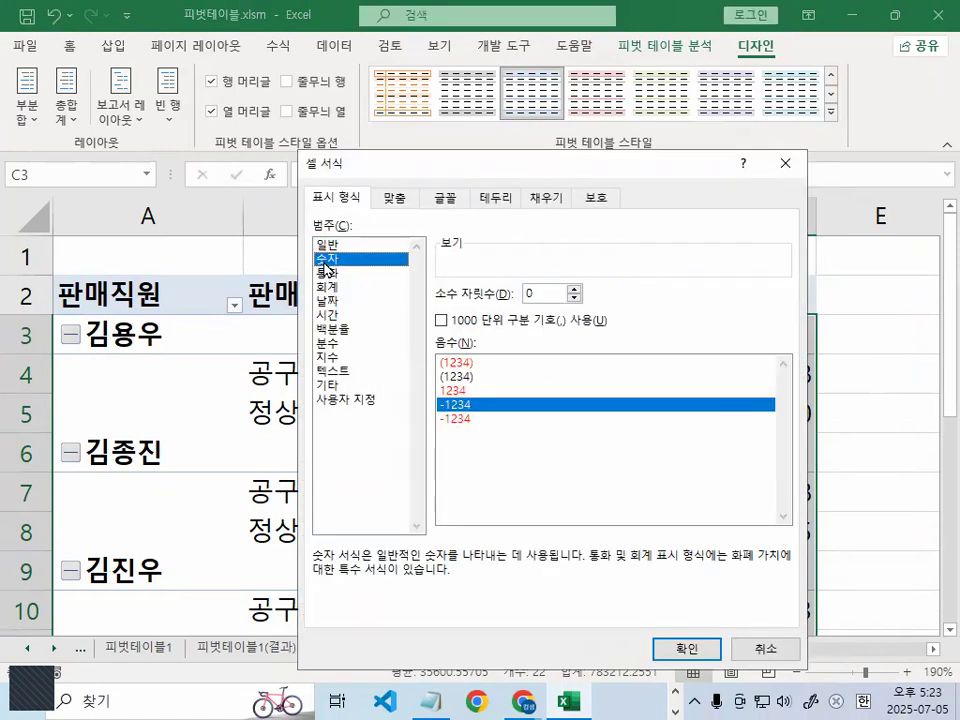
left_click(441, 322)
key("ctrl+1")
mouse_move(457, 320)
left_mouse_down()
mouse_move(447, 330)
mouse_move(428, 296)
left_mouse_up()
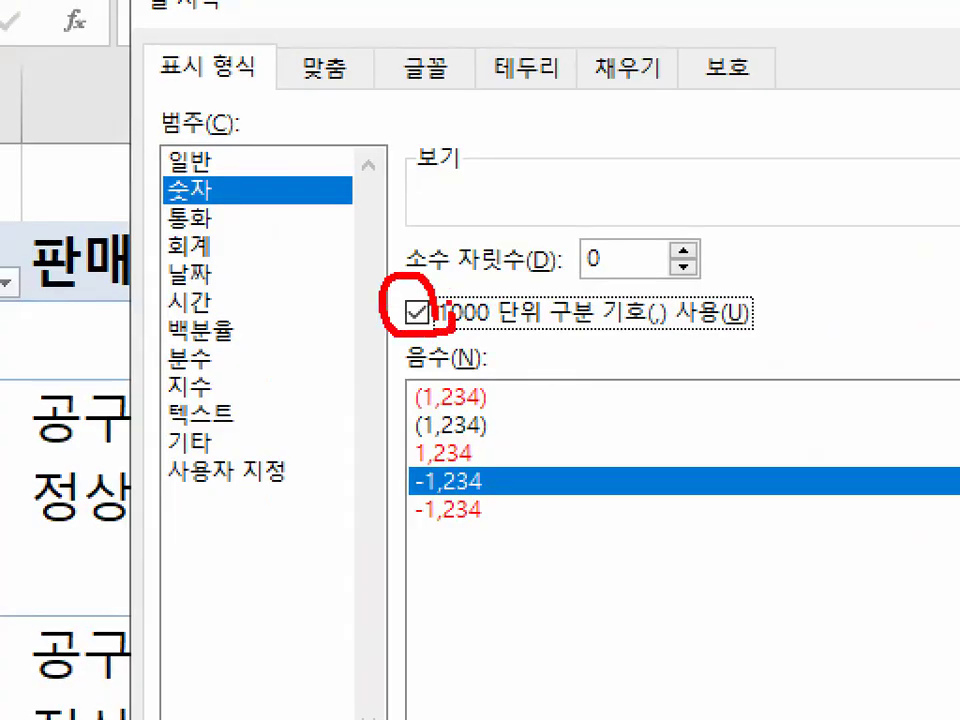
key("Escape")
left_click(692, 651)
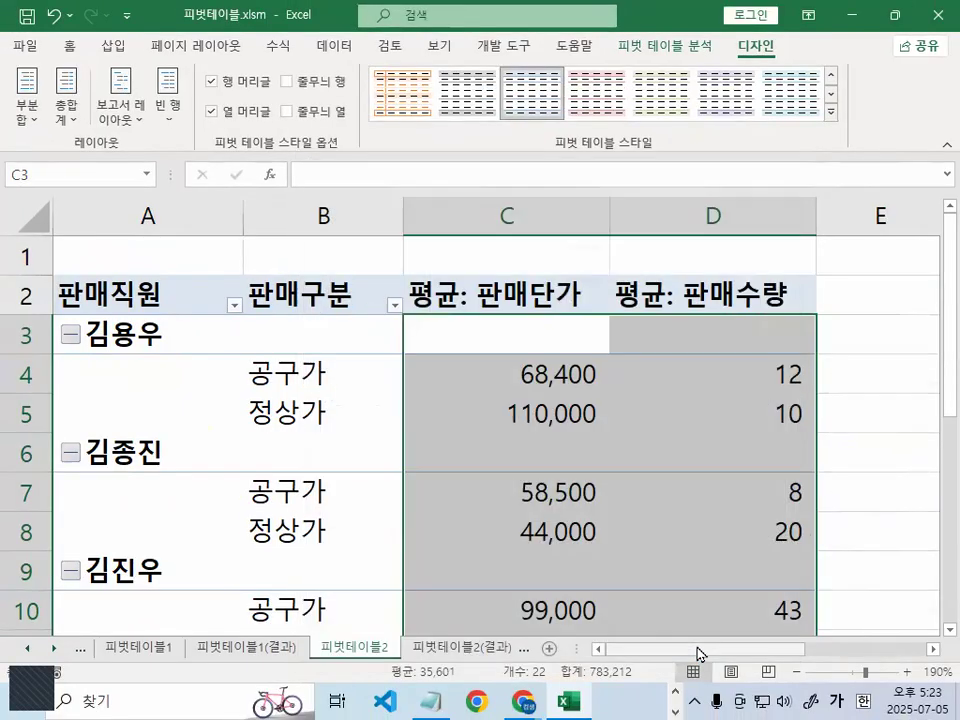
- Deselect the value cells, mark the formatted 판매수량 averages in D4 and D5 with the pen, and clear the marks
left_click(842, 400)
key("ctrl+1")
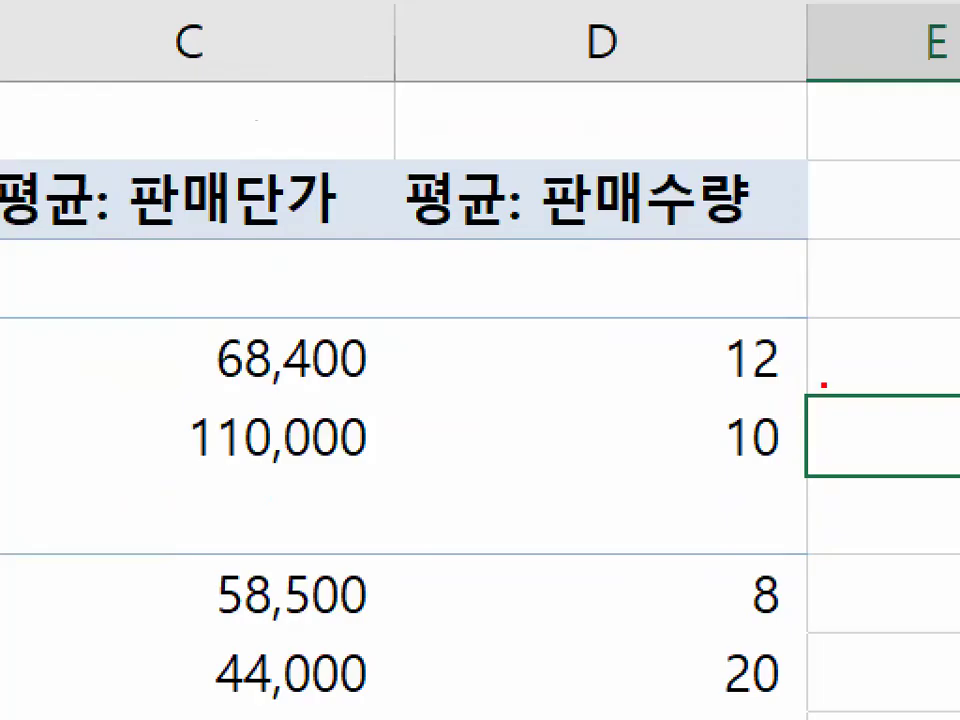
left_click_drag(800, 369, 762, 368)
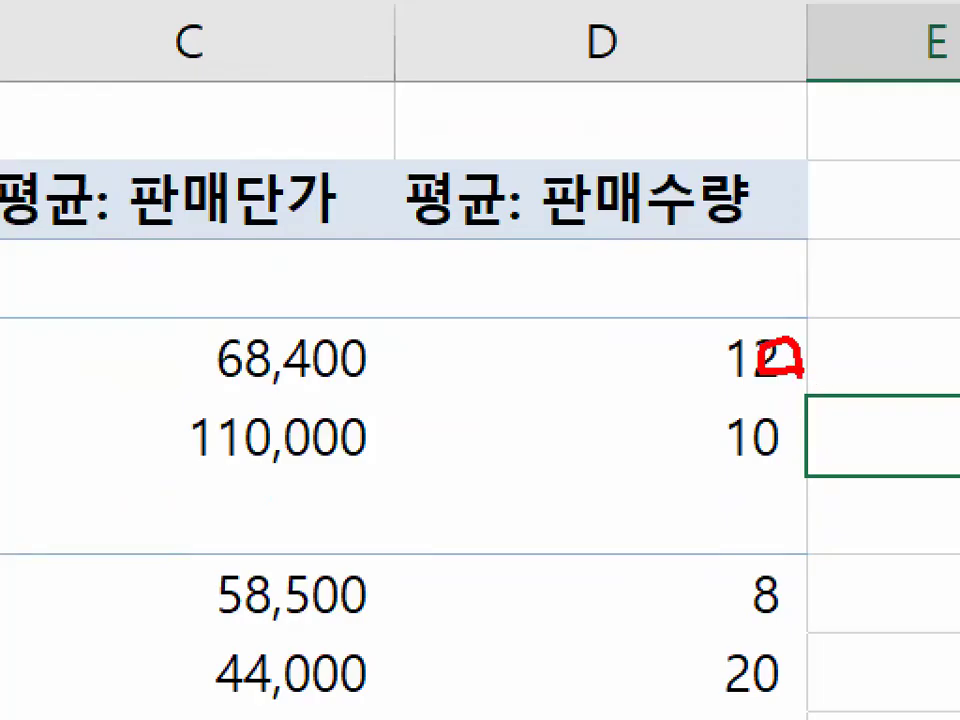
left_click_drag(796, 457, 828, 450)
key("Escape")
- Select the empty value cell C3 and circle it with the pen
left_click(518, 358)
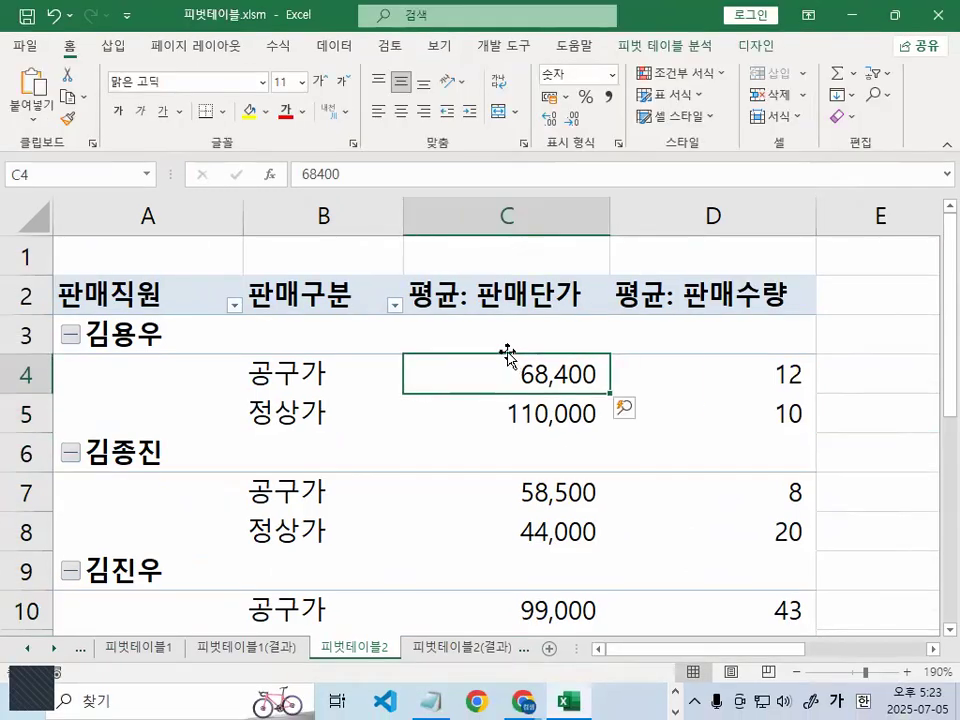
mouse_move(507, 347)
left_click(541, 333)
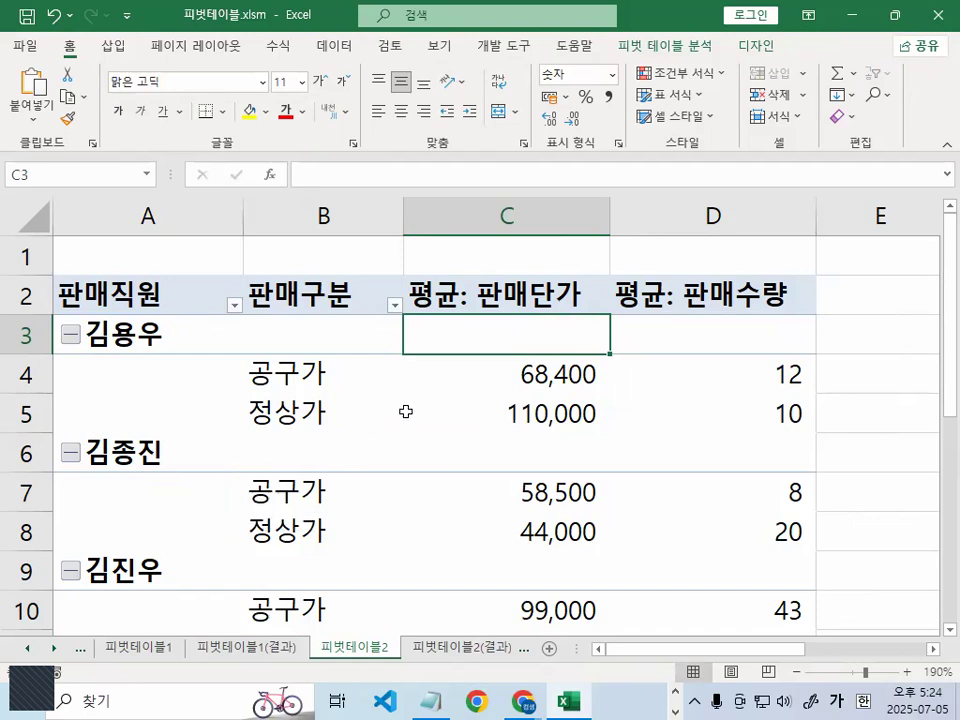
key("ctrl+1")
left_click(543, 364)
mouse_move(671, 332)
left_mouse_down()
mouse_move(500, 347)
mouse_move(610, 314)
left_mouse_up()
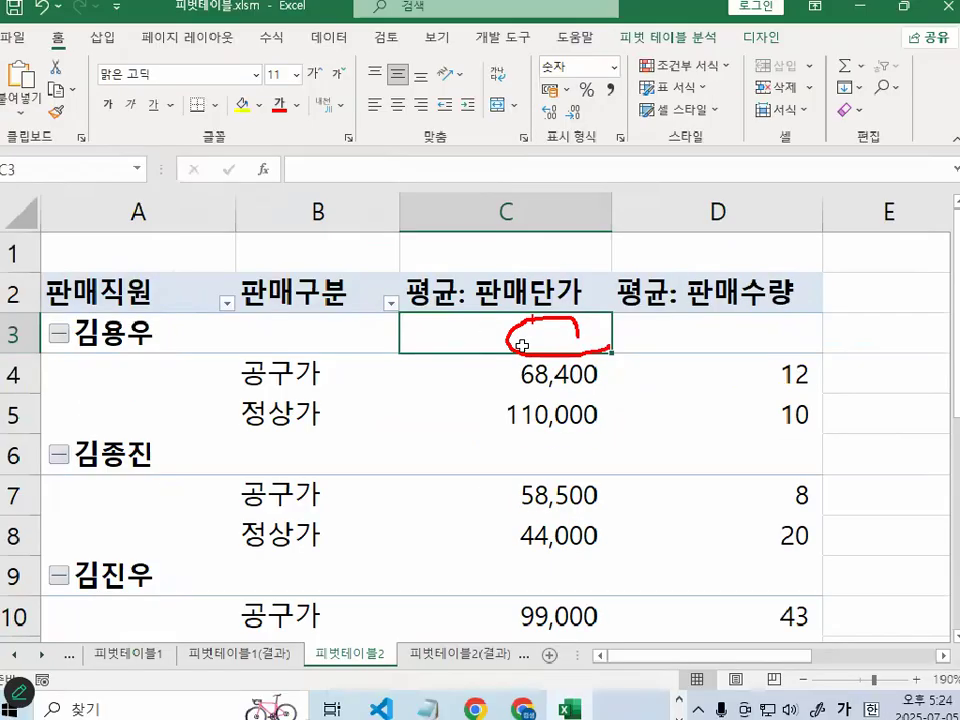
- Circle the row-label area around A3:B4 and the empty cell C3 with the pen, and select cell B4
key("ctrl+1")
left_click(145, 370)
mouse_move(469, 326)
left_mouse_down()
mouse_move(394, 319)
mouse_move(383, 392)
left_mouse_up()
left_click_drag(949, 281, 915, 315)
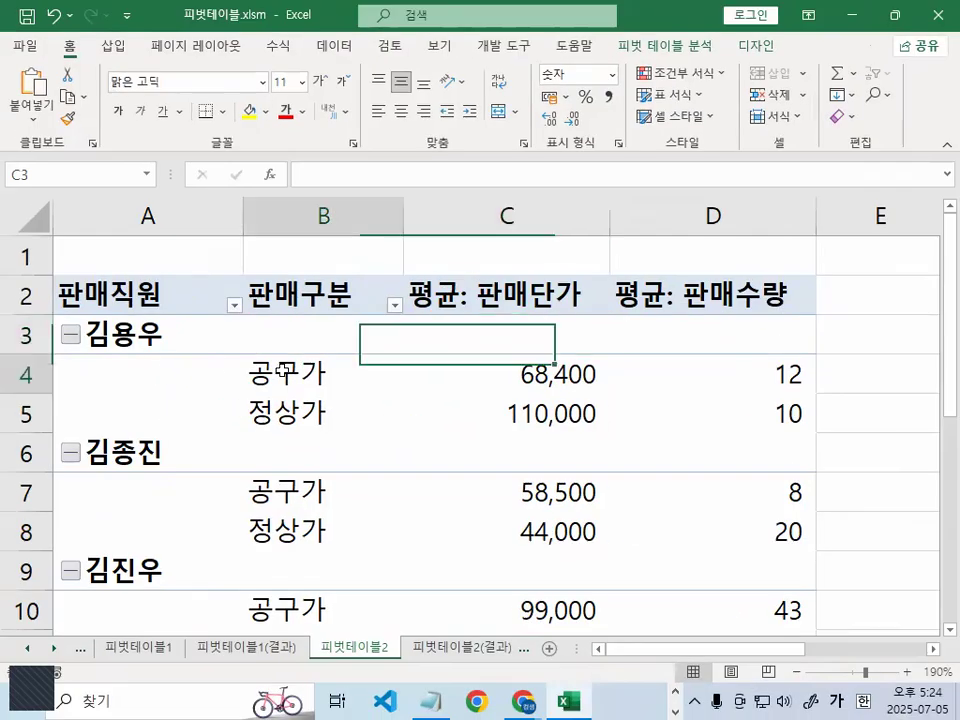
left_click(285, 370)
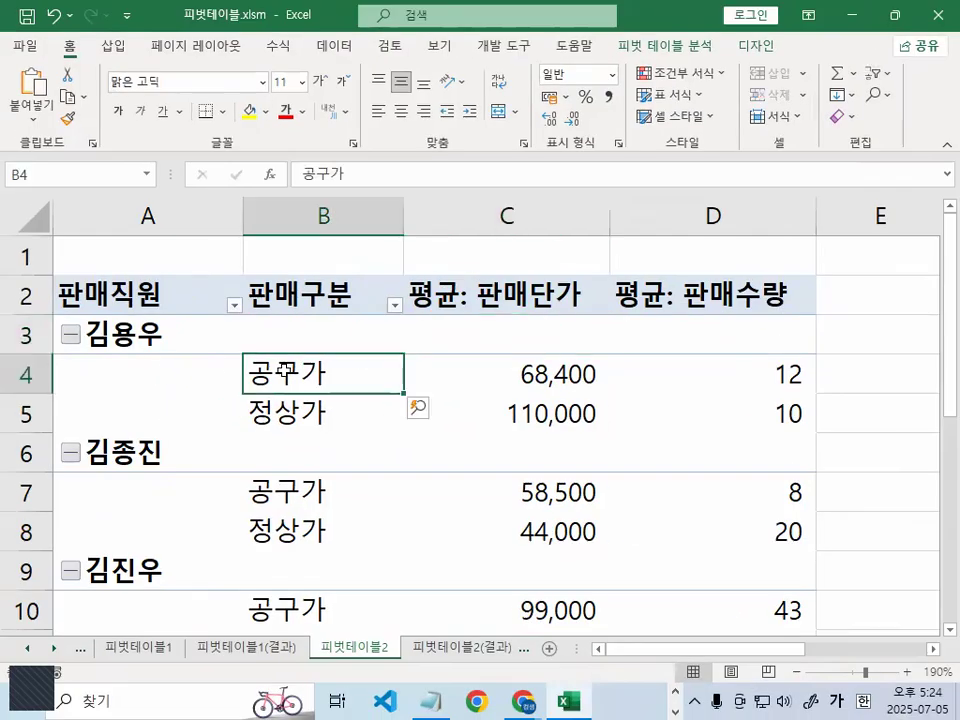
- Open the pivot table's 부분합 display options, circling the 레이아웃 group and empty subtotal cell C3 with the pen, and clear the marks
left_click(768, 47)
mouse_move(781, 41)
left_mouse_down()
mouse_move(774, 60)
mouse_move(748, 32)
mouse_move(784, 35)
left_mouse_up()
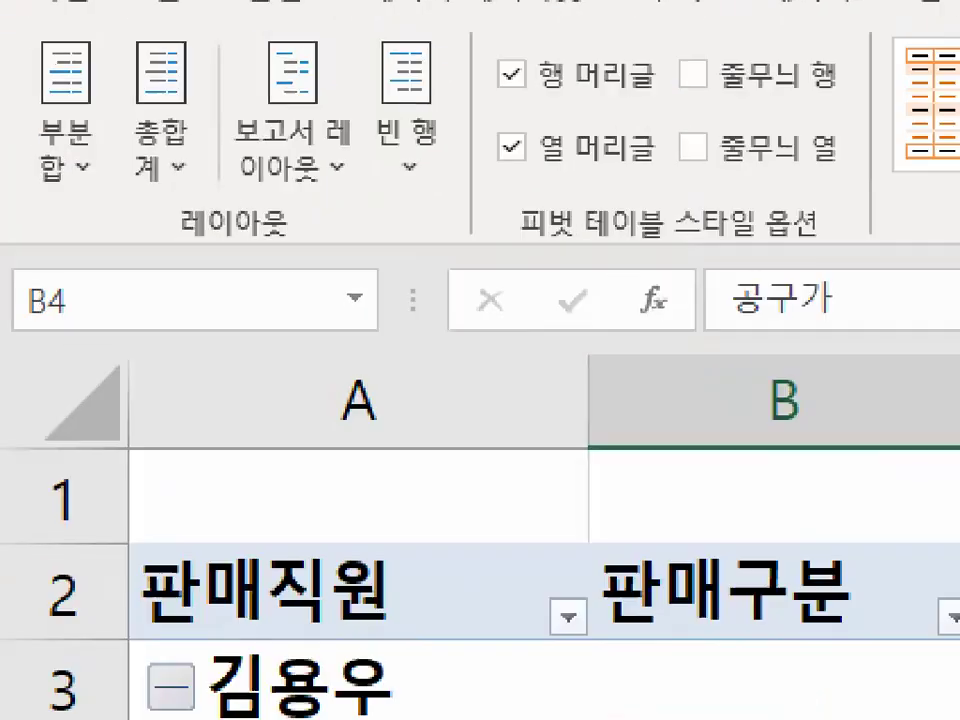
mouse_move(570, 416)
left_mouse_down()
mouse_move(520, 452)
mouse_move(540, 430)
left_mouse_up()
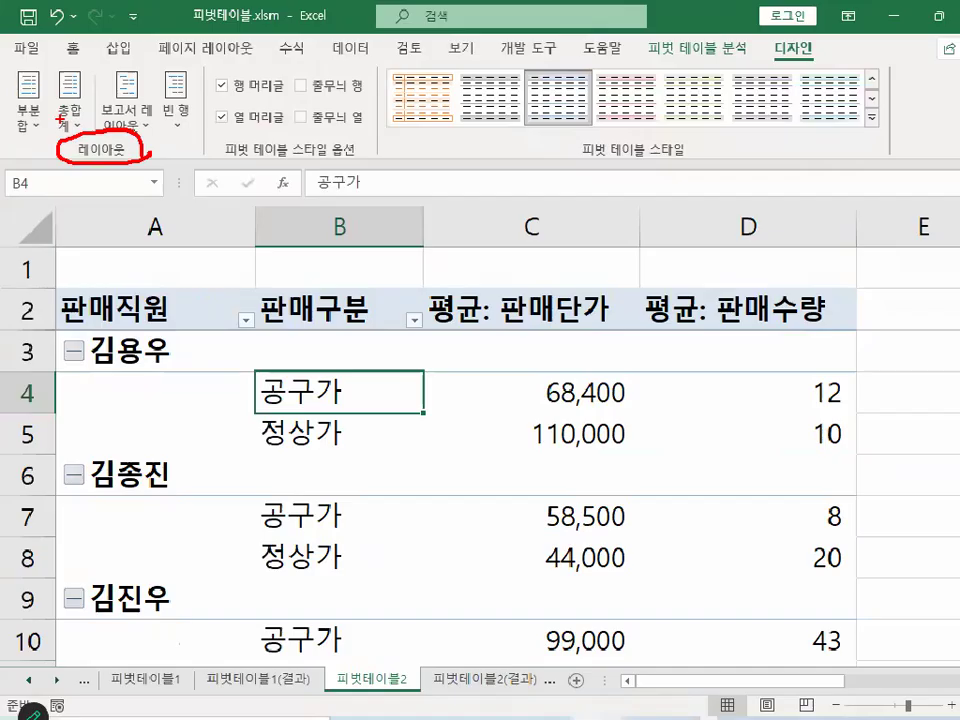
left_click(140, 310)
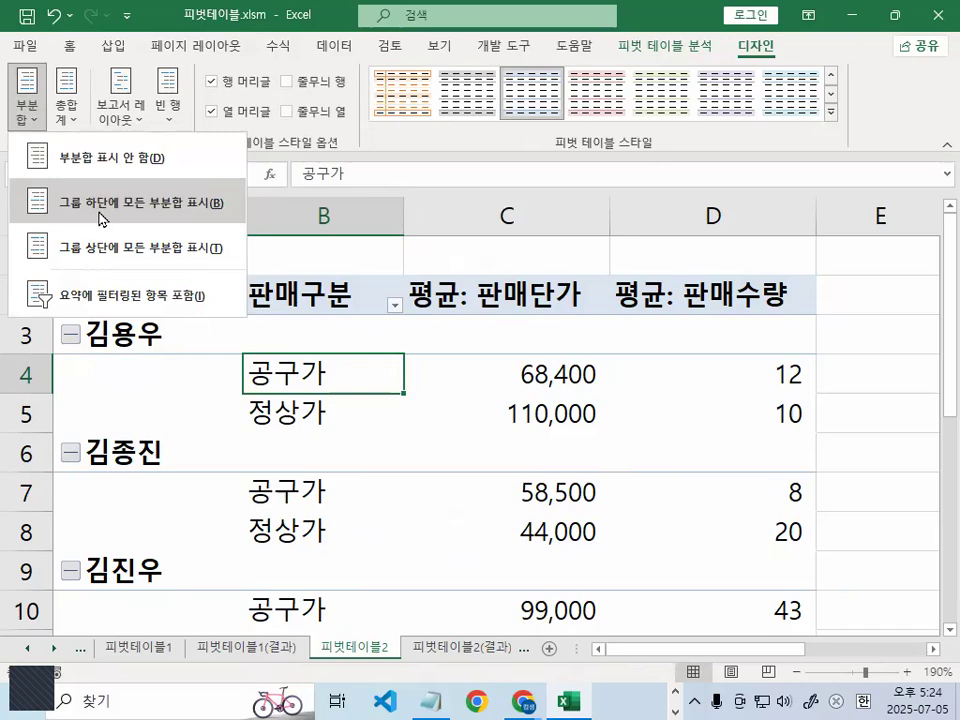
left_click_drag(594, 336, 524, 320)
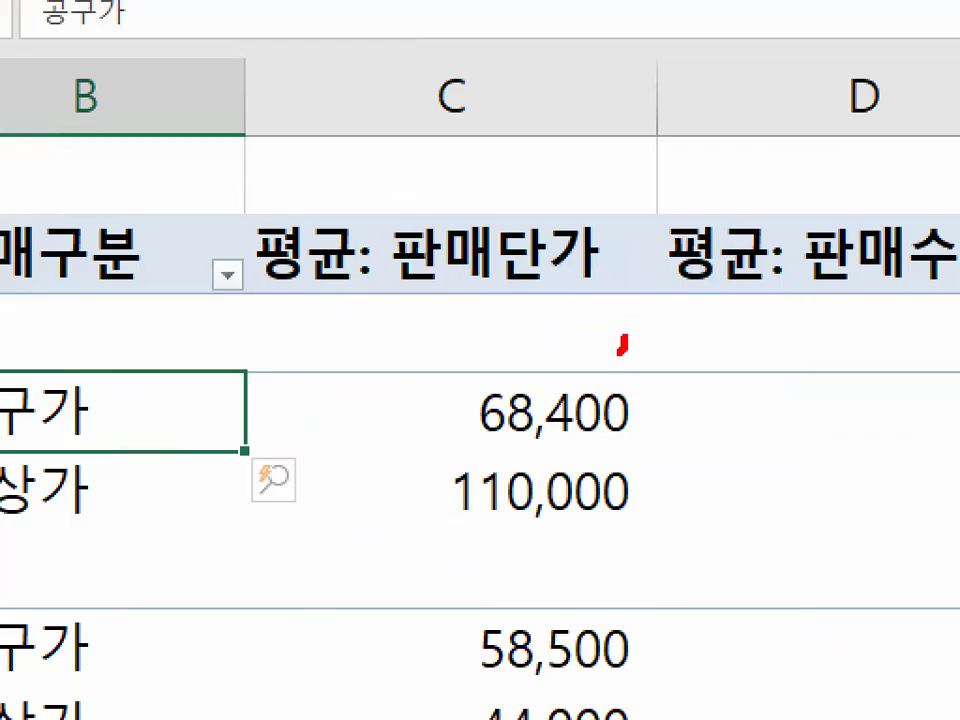
left_click_drag(625, 340, 485, 300)
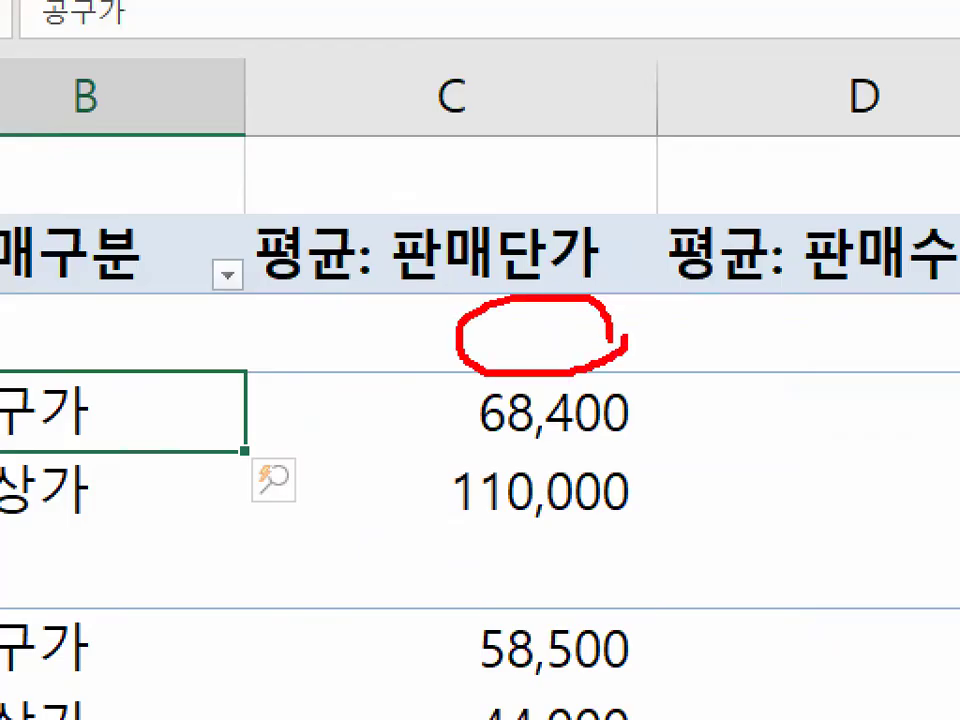
key("Escape")
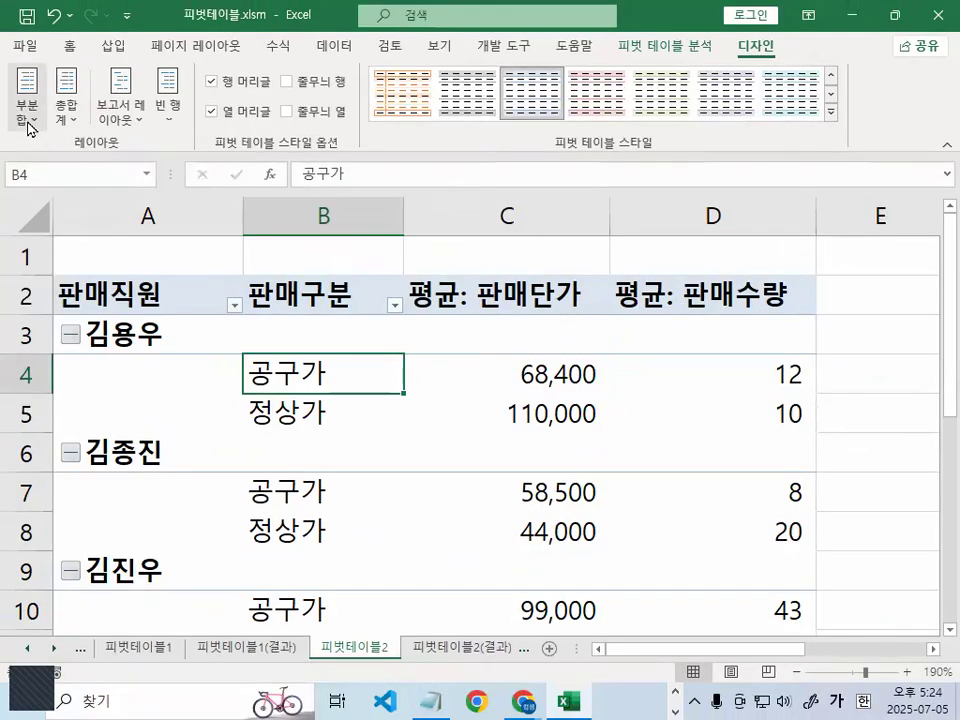
- Display all pivot table subtotals at the top of each group and mark the resulting subtotal row with the pen
left_click(28, 110)
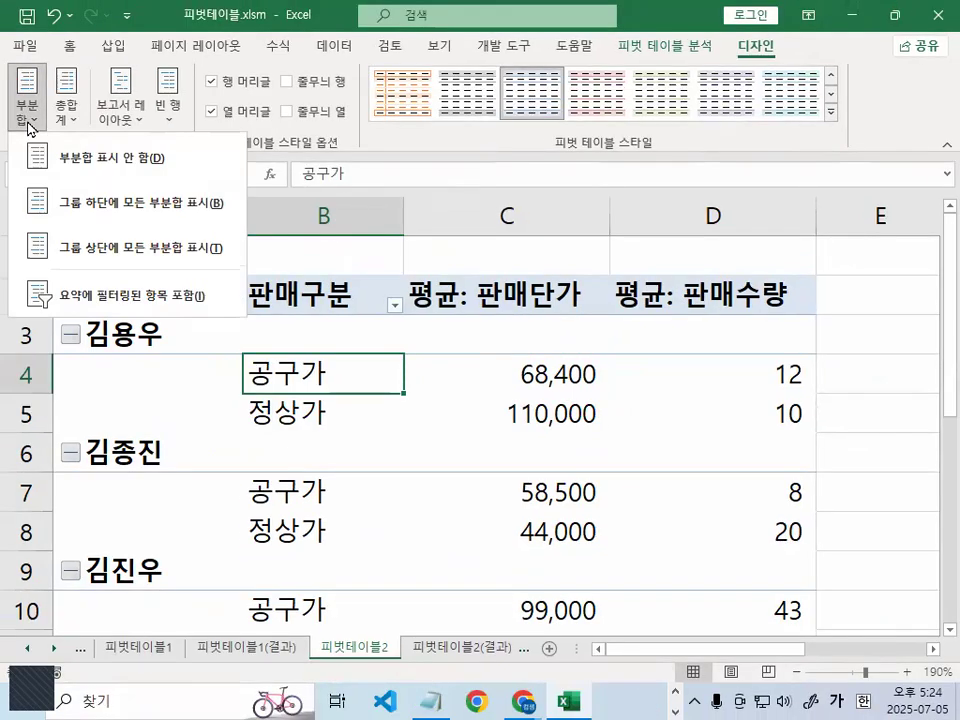
left_click(125, 260)
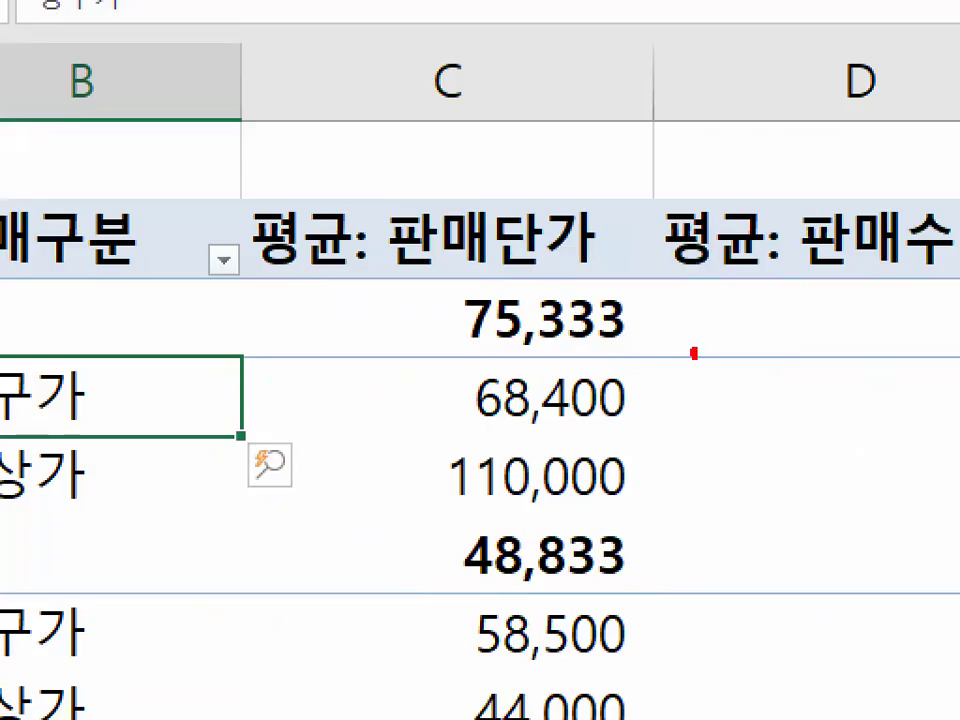
left_click_drag(694, 352, 636, 356)
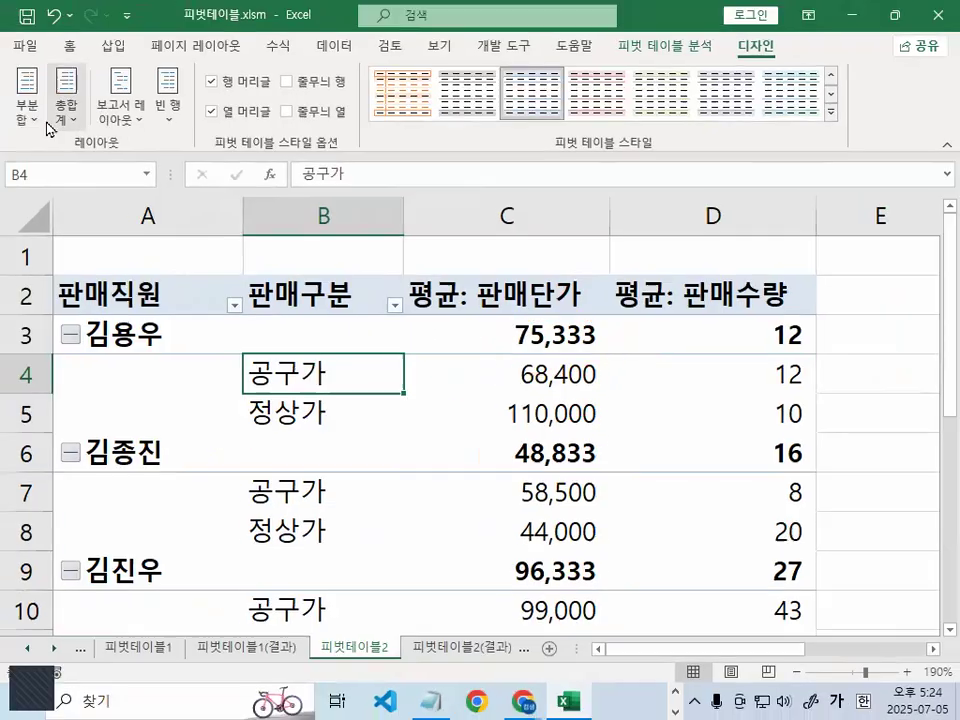
- Display all subtotals at the bottom of each group and mark the first salesperson's 요약 row with the pen
left_click(33, 118)
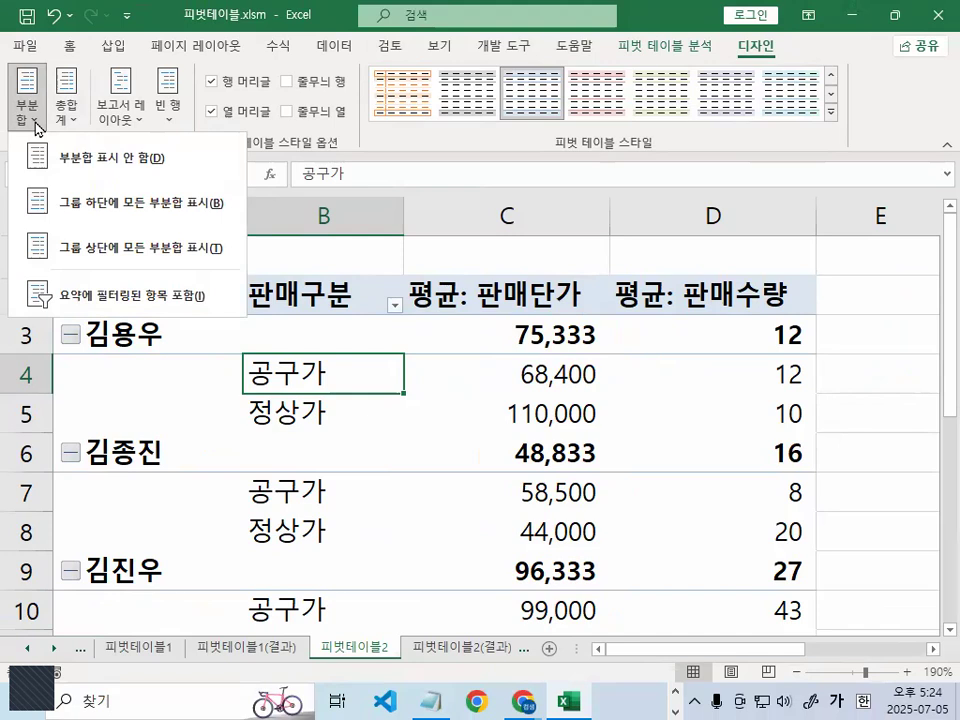
left_click(99, 205)
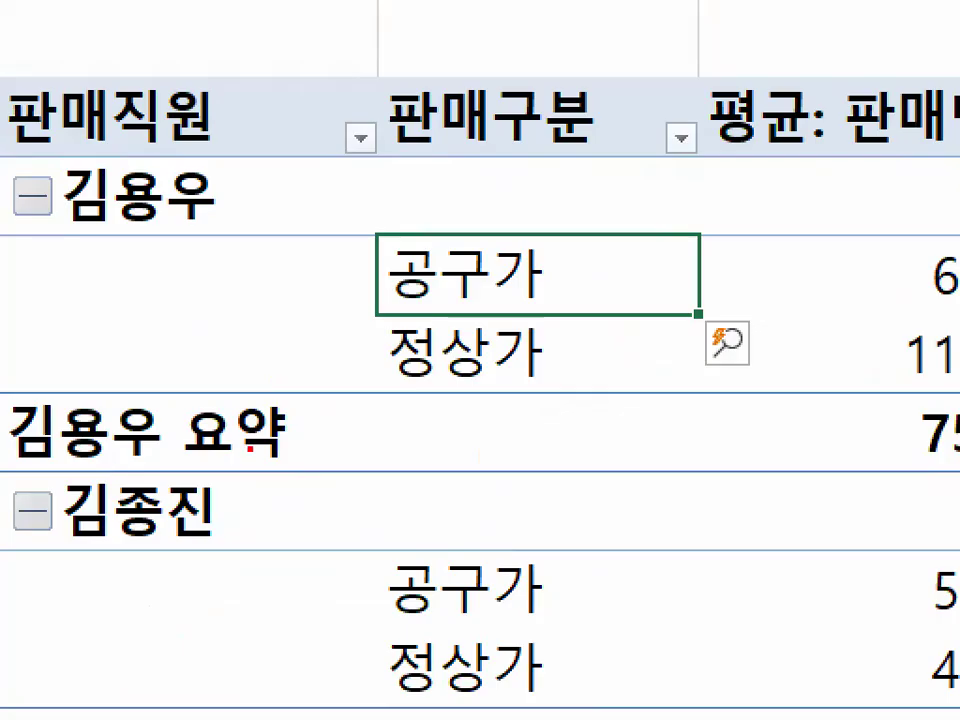
mouse_move(221, 461)
left_mouse_down()
mouse_move(151, 443)
mouse_move(200, 456)
left_mouse_up()
left_click_drag(92, 336, 75, 416)
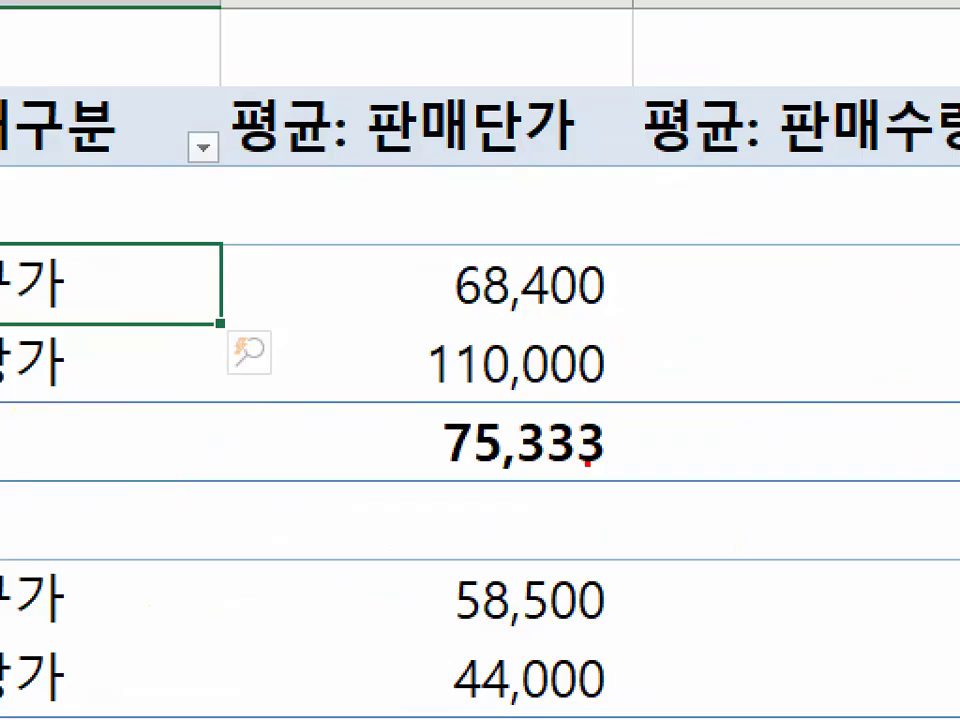
mouse_move(587, 462)
left_mouse_down()
mouse_move(514, 456)
mouse_move(618, 420)
mouse_move(630, 460)
left_mouse_up()
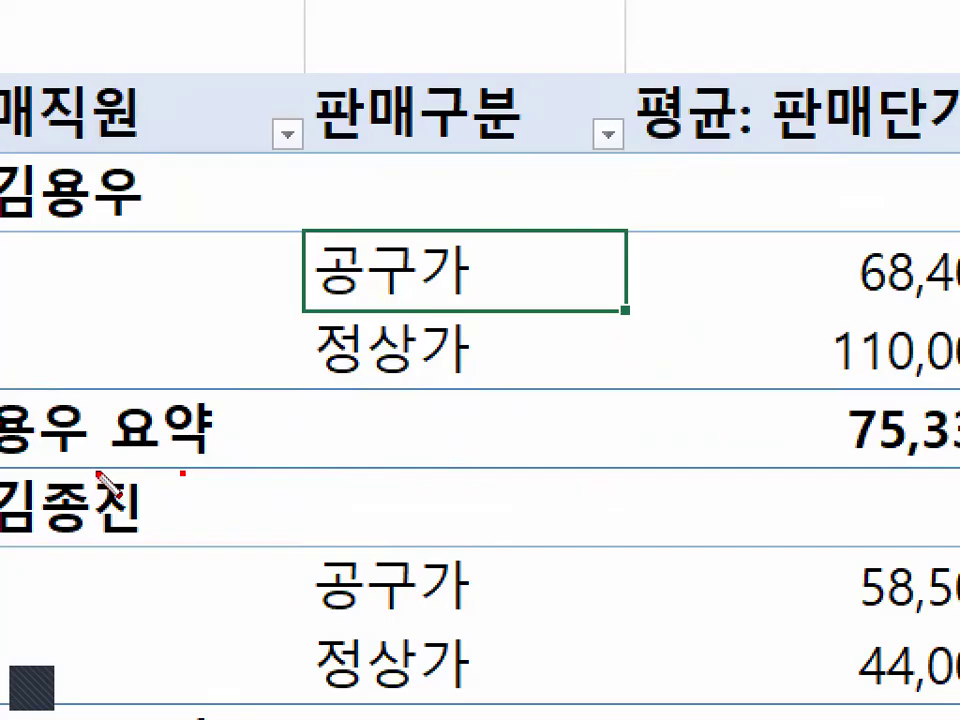
left_click_drag(33, 463, 783, 463)
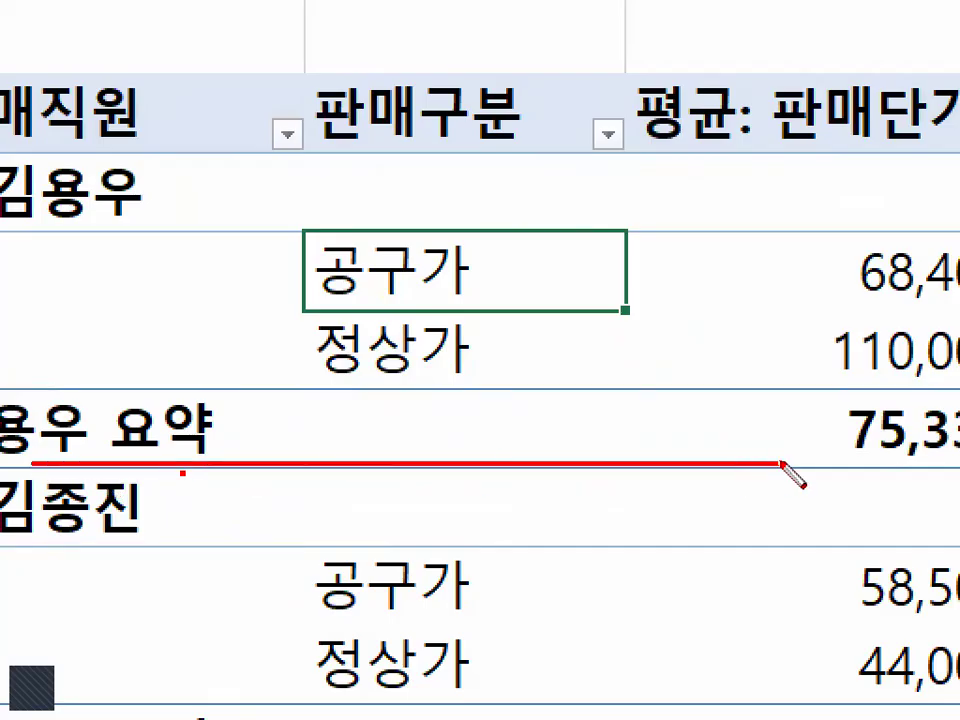
- Set the pivot table subtotals to 그룹 상단에 모든 부분합 표시 and select cell C3
left_click(28, 120)
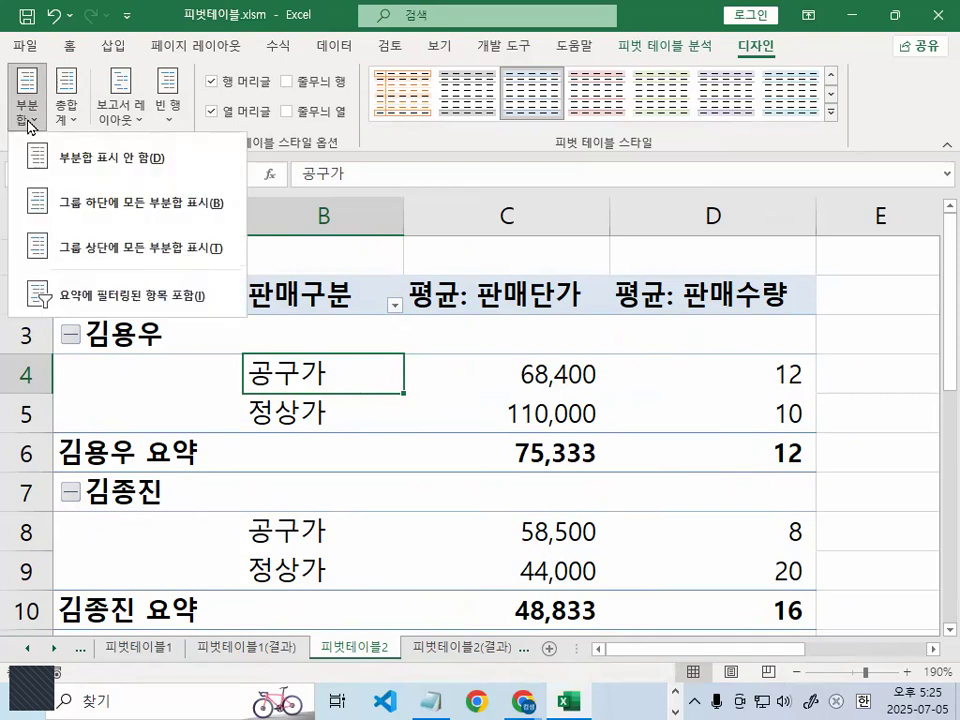
left_click(100, 250)
left_click(563, 334)
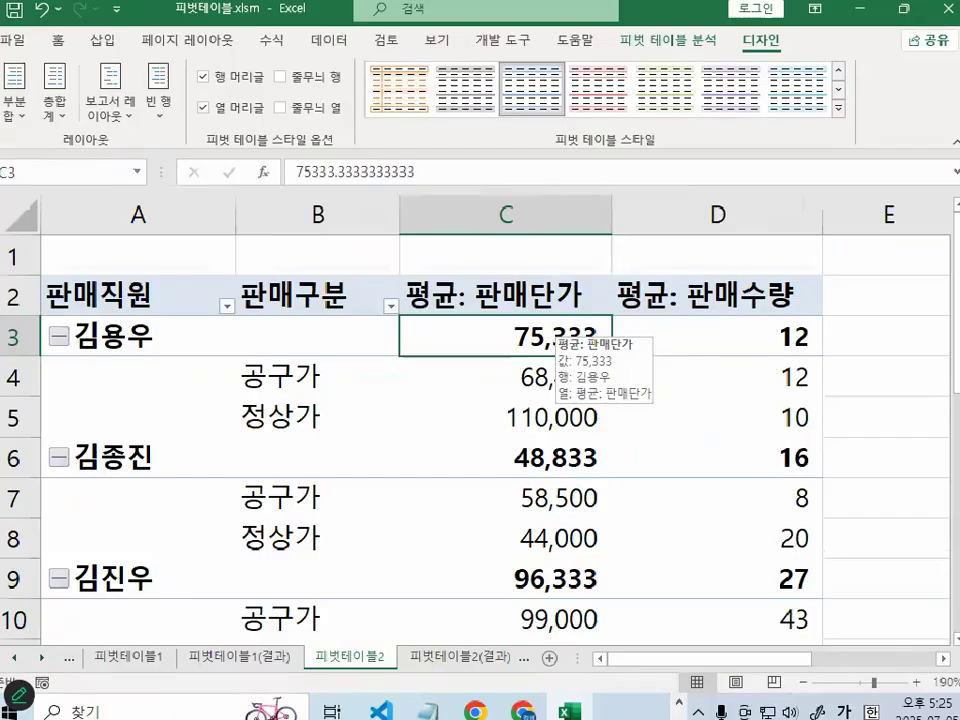
- Switch to the Notepad lesson notes and find the instructions on showing subtotals at the top of the group
left_click(446, 701)
scroll(272, 430, "down", 6)
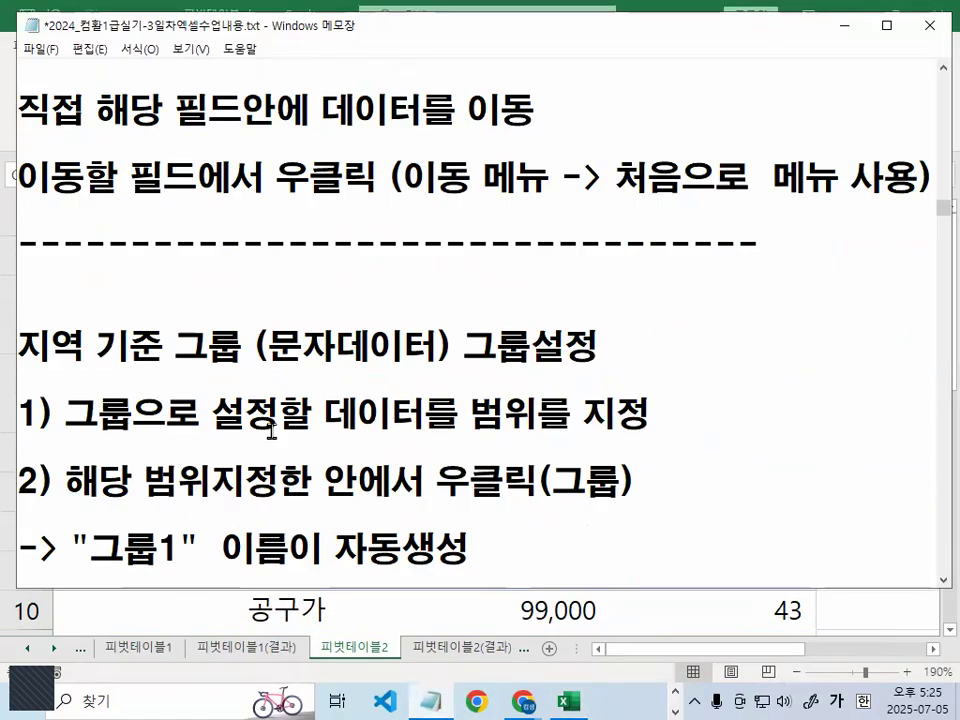
scroll(333, 549, "down", 12)
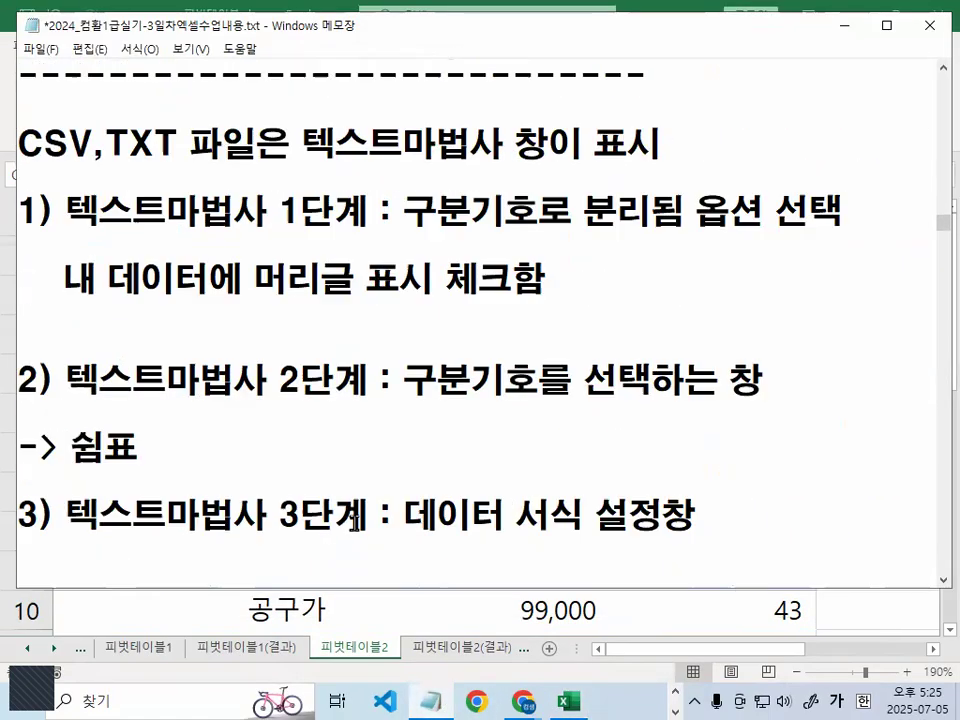
scroll(354, 519, "down", 3)
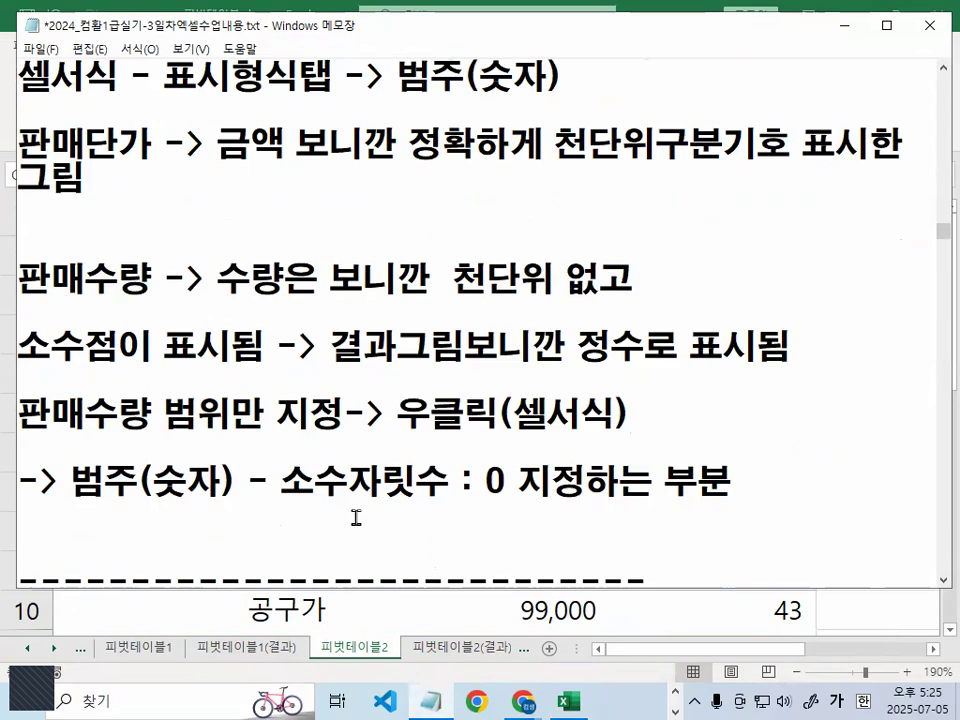
scroll(355, 517, "down", 3)
scroll(355, 517, "down", 3)
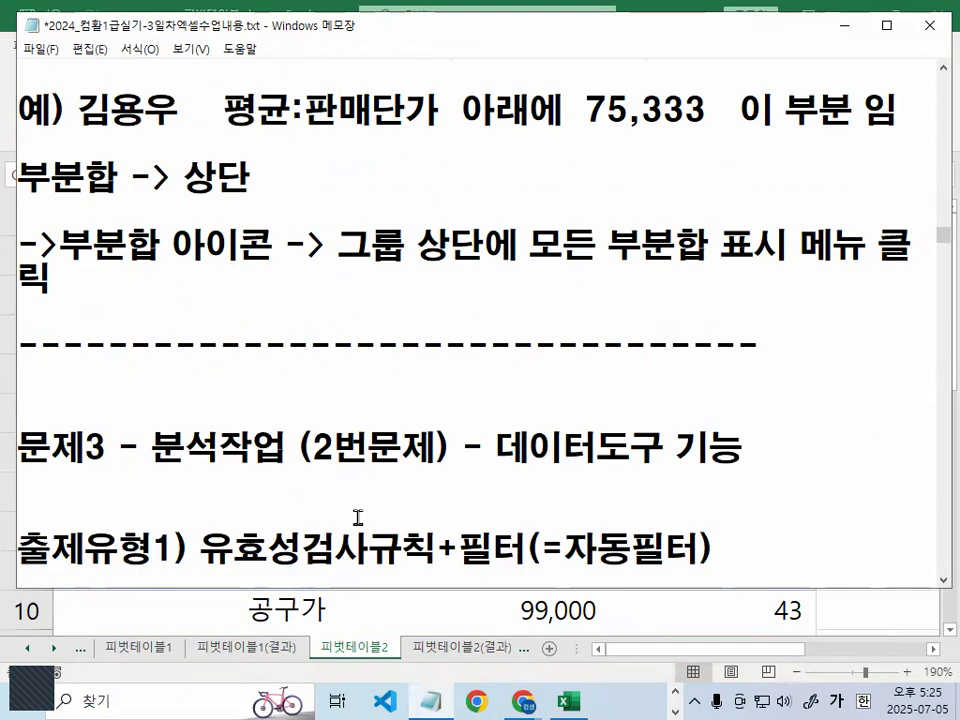
scroll(357, 517, "down", 1)
scroll(358, 514, "up", 1)
- Underline and circle the subtotal example, 상단, and the 그룹 상단에 모든 부분합 표시 instruction with the pen, and clear the marks
left_click_drag(222, 125, 368, 125)
left_click_drag(445, 140, 528, 140)
mouse_move(590, 72)
left_mouse_down()
mouse_move(558, 118)
mouse_move(690, 140)
mouse_move(717, 106)
left_mouse_up()
left_click_drag(6, 213, 148, 214)
mouse_move(248, 197)
left_mouse_down()
mouse_move(236, 204)
mouse_move(245, 158)
mouse_move(250, 190)
mouse_move(245, 176)
left_mouse_up()
left_click_drag(60, 263, 268, 263)
left_click_drag(338, 263, 914, 267)
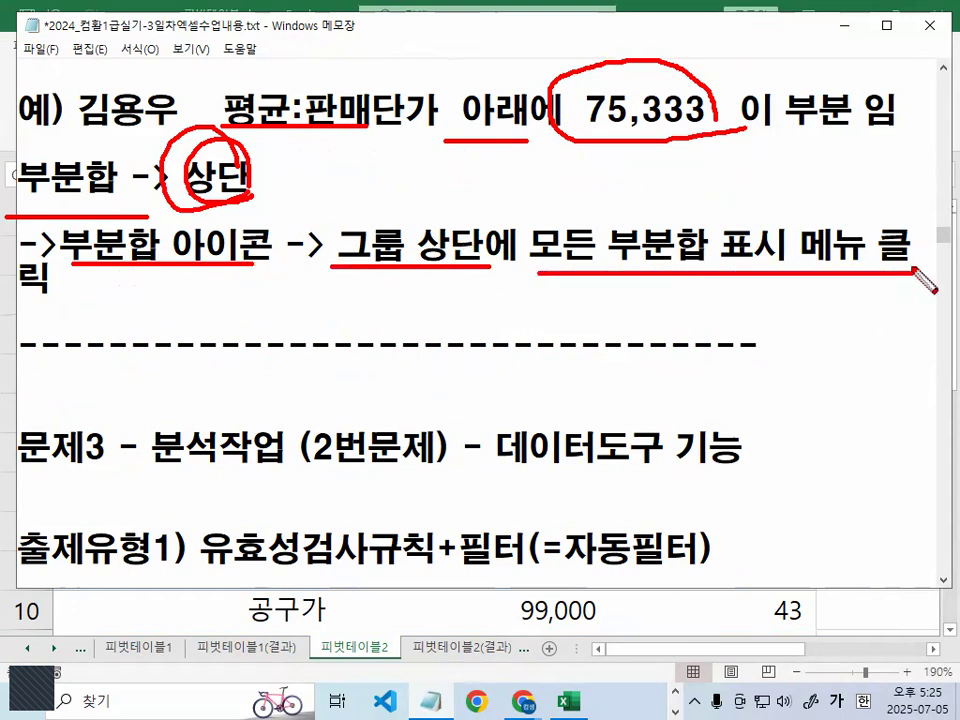
key("Escape")
- Break the note line before "-> 그룹 상단에 모든 부분합 표시 메뉴 클릭" and return to the Excel workbook
left_click(271, 247)
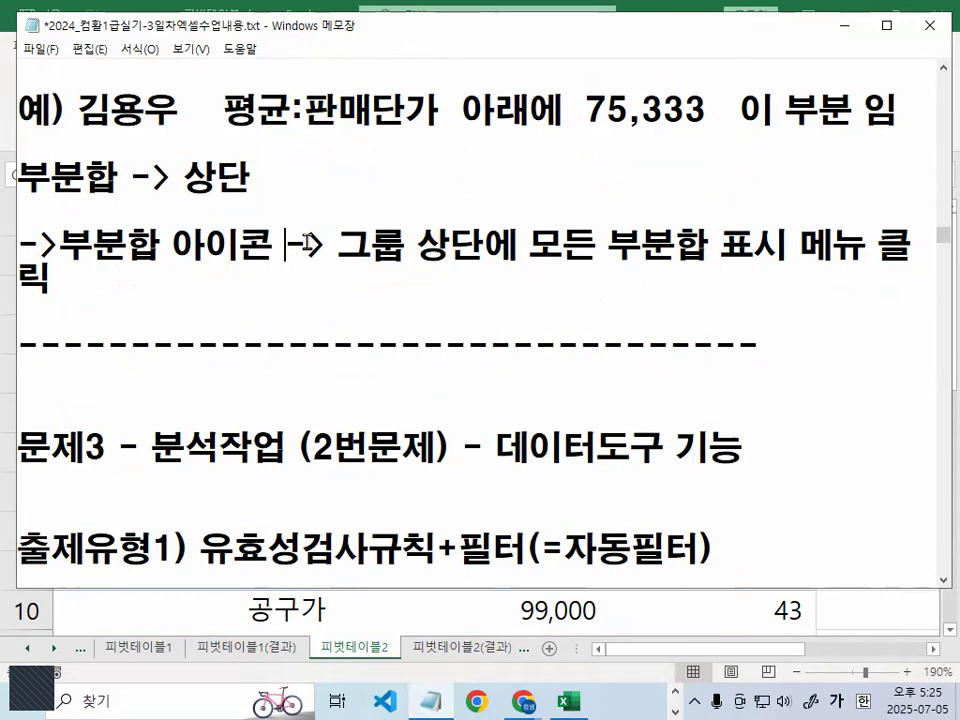
key("Return")
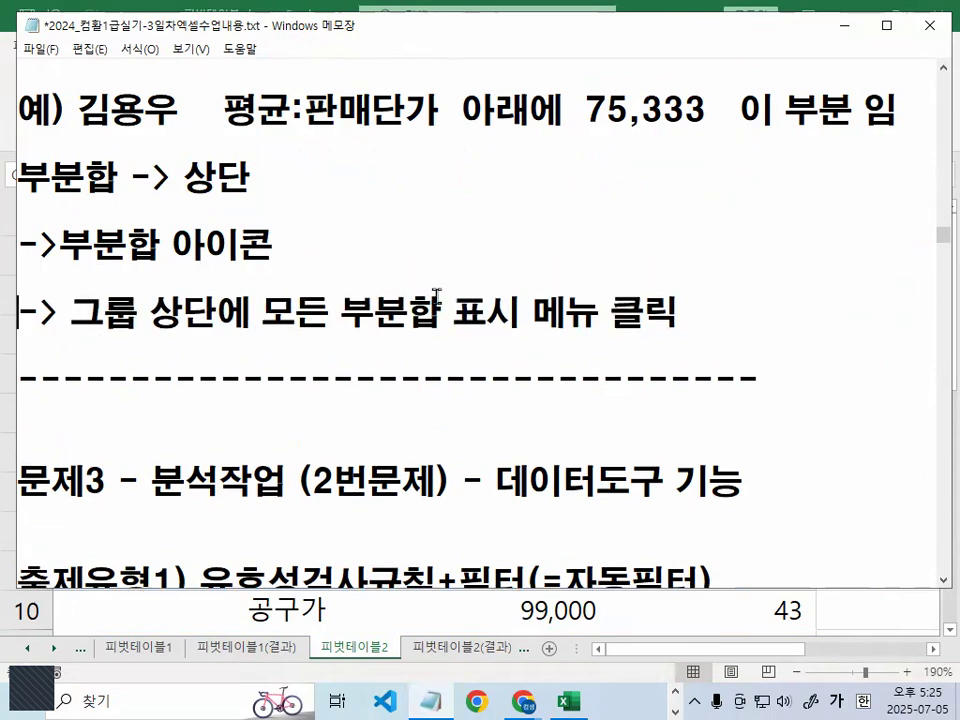
left_click(830, 16)
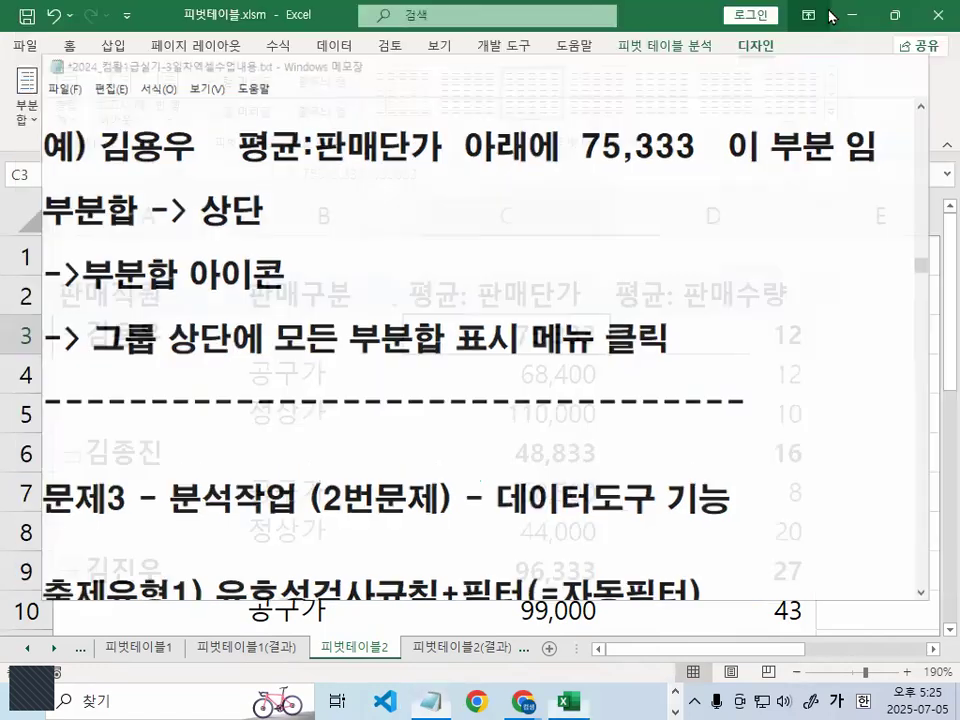
- Select the 판매수량 averages in D3:D18, mark them with the pen, and clear the marks
left_click_drag(786, 332, 801, 430)
key("ctrl+1")
left_click(760, 421)
mouse_move(932, 361)
left_mouse_down()
mouse_move(740, 221)
mouse_move(888, 340)
left_mouse_up()
key("Escape")
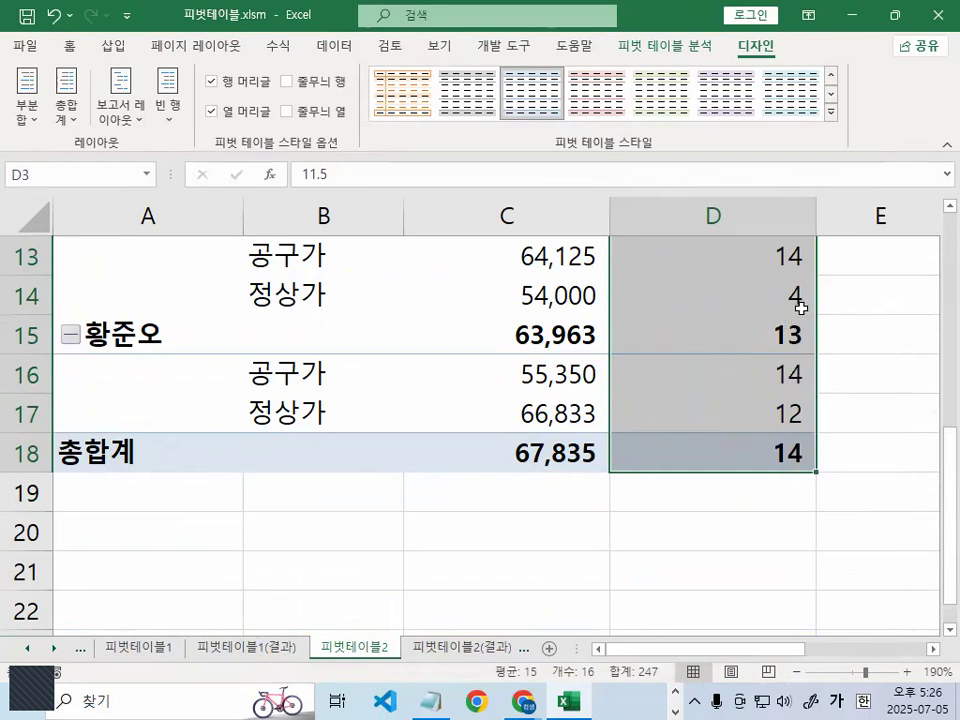
scroll(746, 422, "up", 4)
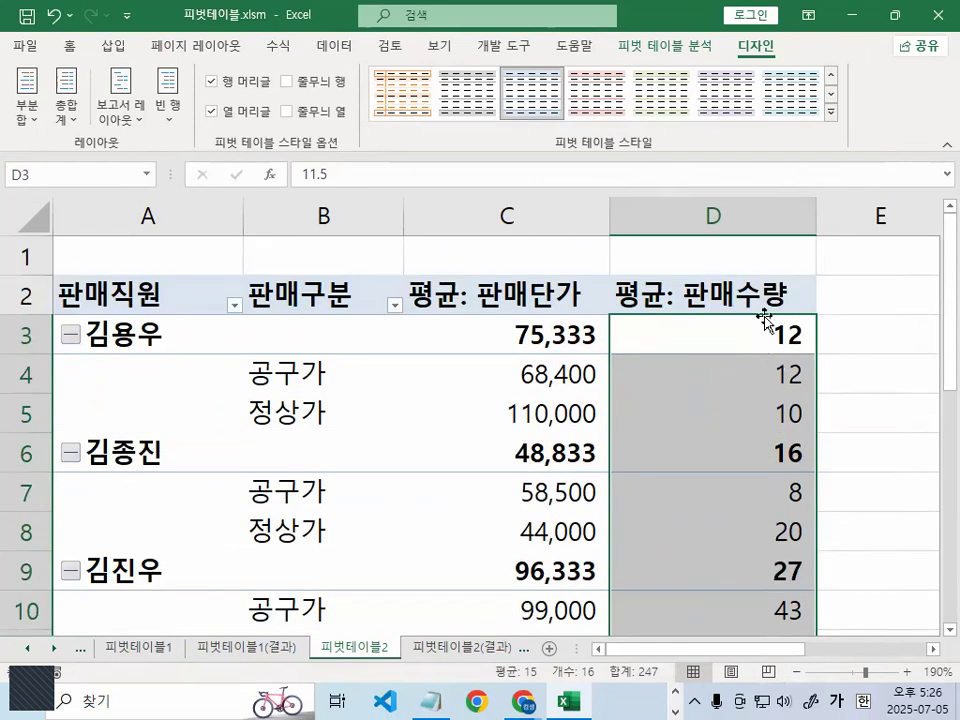
- Circle the first few 판매수량 averages in D3:D6 with the pen to examine their number format
key("ctrl+1")
mouse_move(791, 286)
left_mouse_down()
mouse_move(673, 319)
mouse_move(780, 264)
mouse_move(791, 298)
left_mouse_up()
mouse_move(778, 362)
left_mouse_down()
mouse_move(874, 388)
mouse_move(835, 447)
mouse_move(807, 330)
left_mouse_up()
key("Escape")
key("ctrl+1")
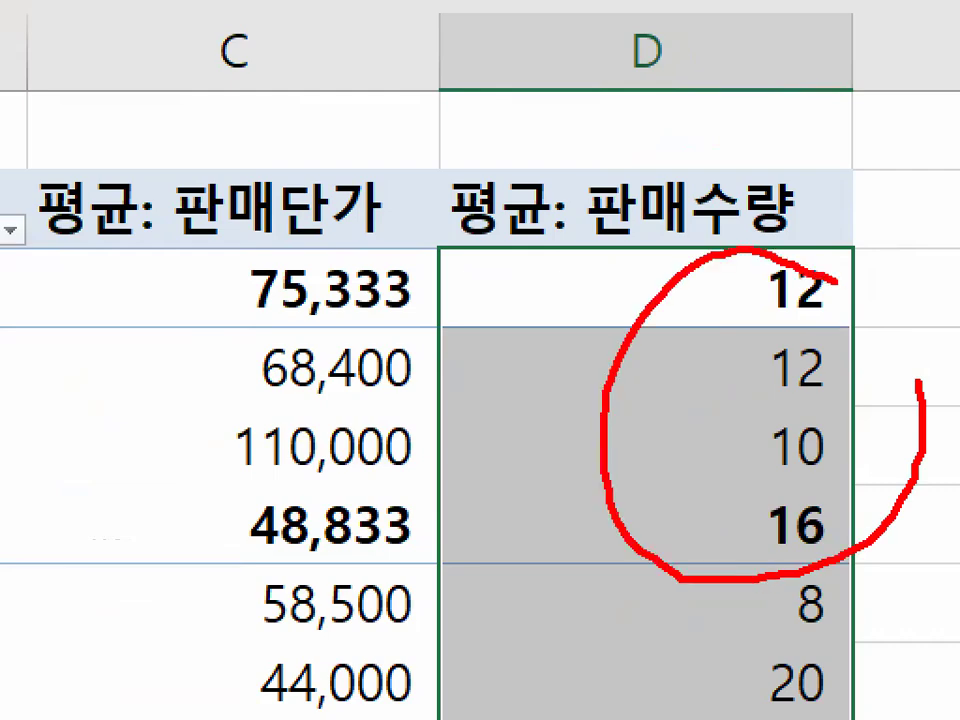
left_click_drag(833, 281, 889, 421)
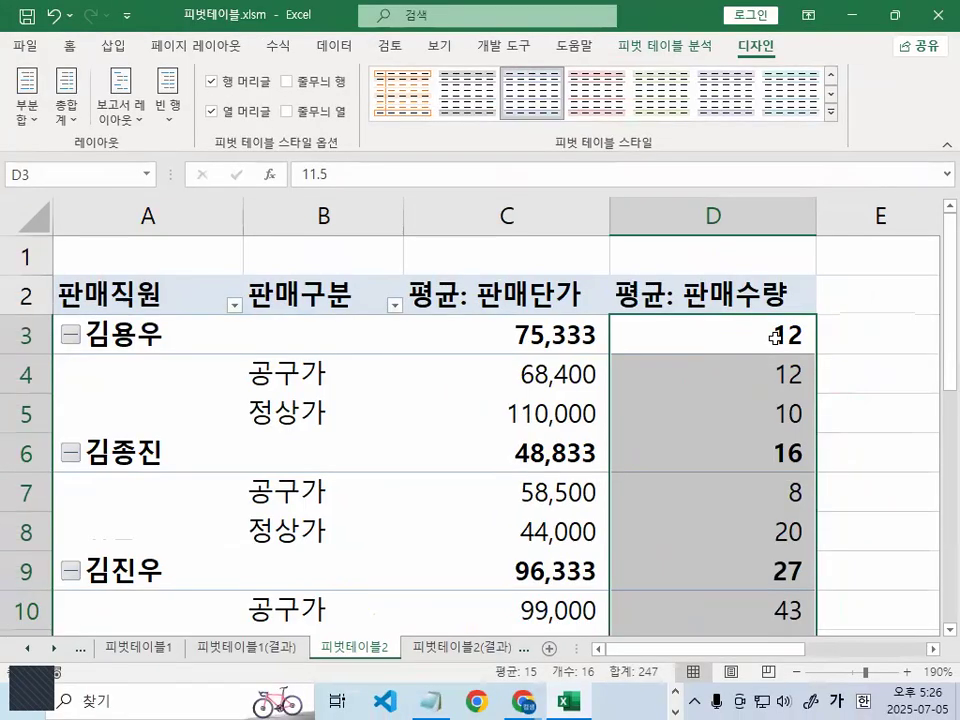
- Turn off 1000 단위 구분 기호 in the number format of D3:D18, circling the cleared option with the pen
left_click_drag(765, 336, 778, 570)
mouse_move(838, 420)
left_mouse_down()
mouse_move(708, 441)
mouse_move(824, 412)
left_mouse_up()
right_click(720, 362)
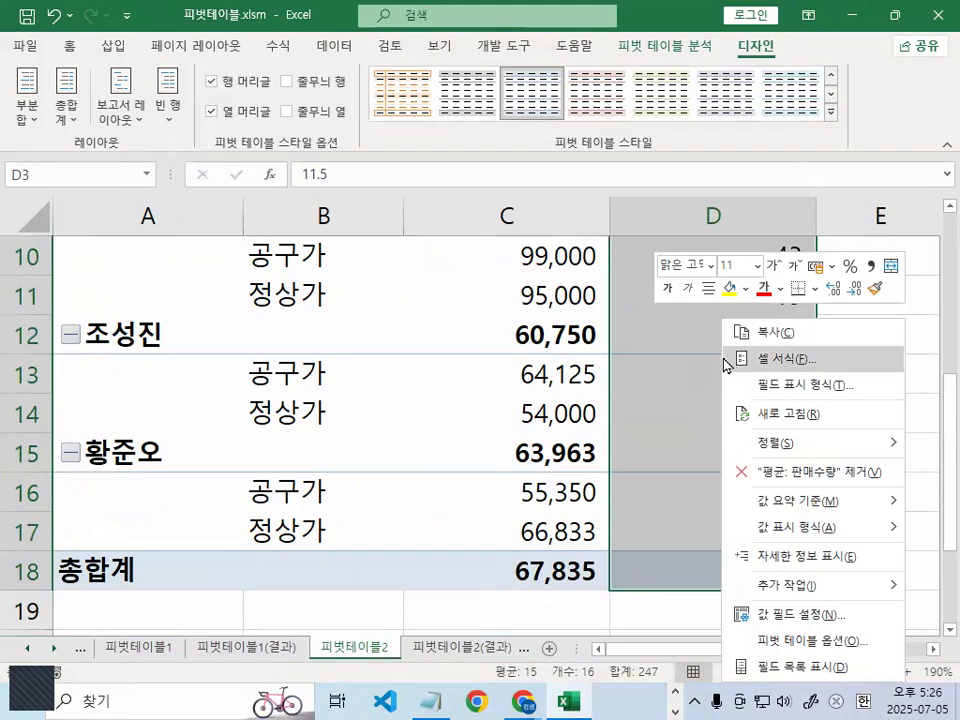
left_click(770, 360)
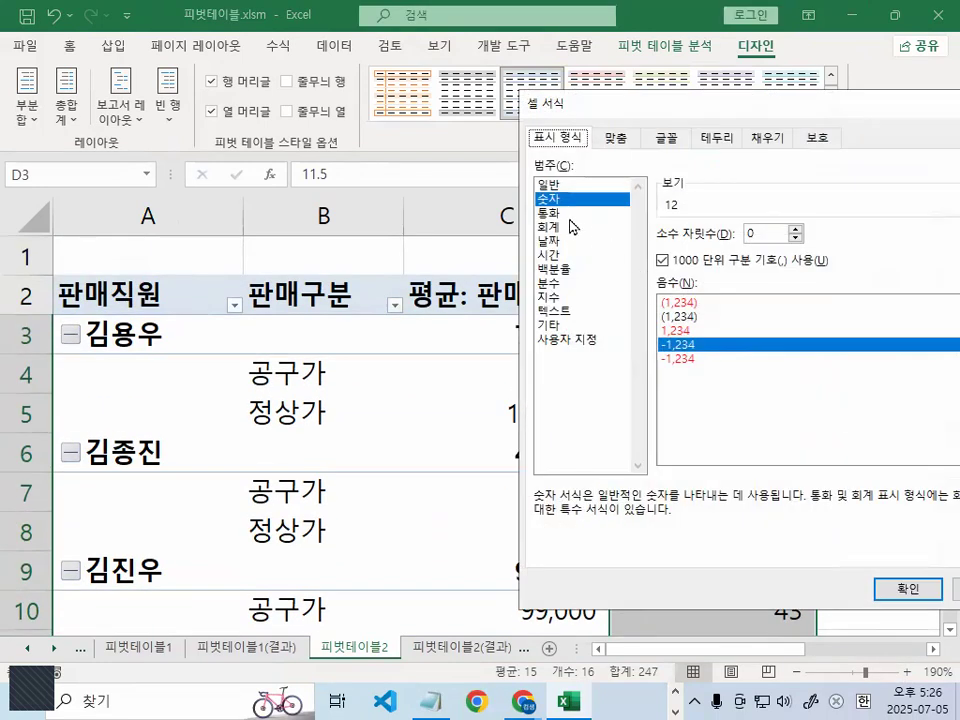
left_click(661, 261)
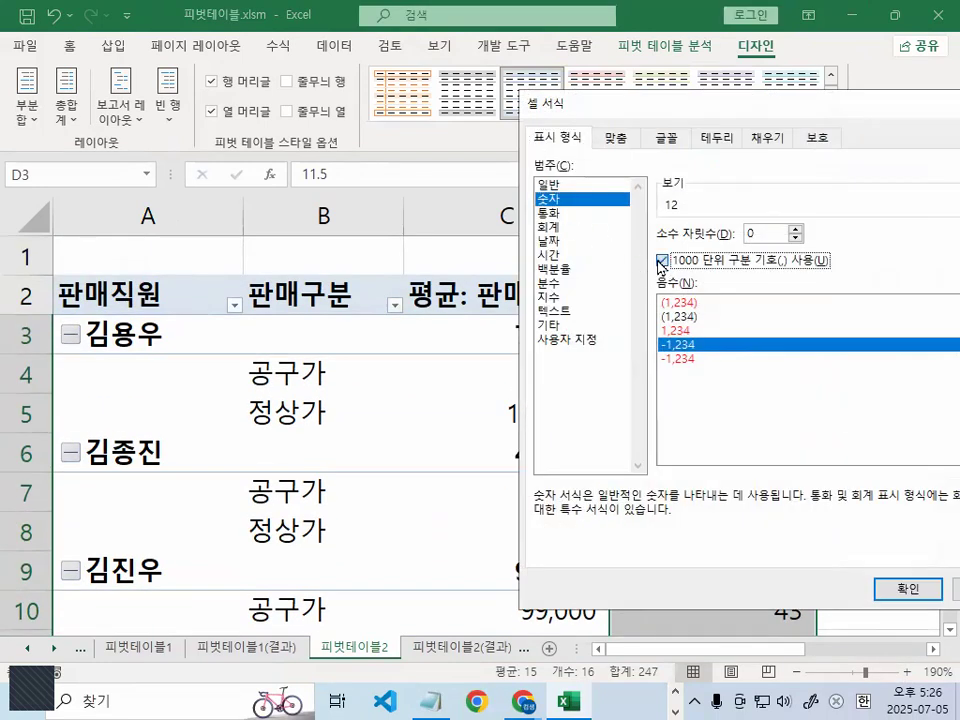
key("ctrl+1")
mouse_move(705, 250)
left_mouse_down()
mouse_move(653, 268)
mouse_move(676, 257)
left_mouse_up()
key("Escape")
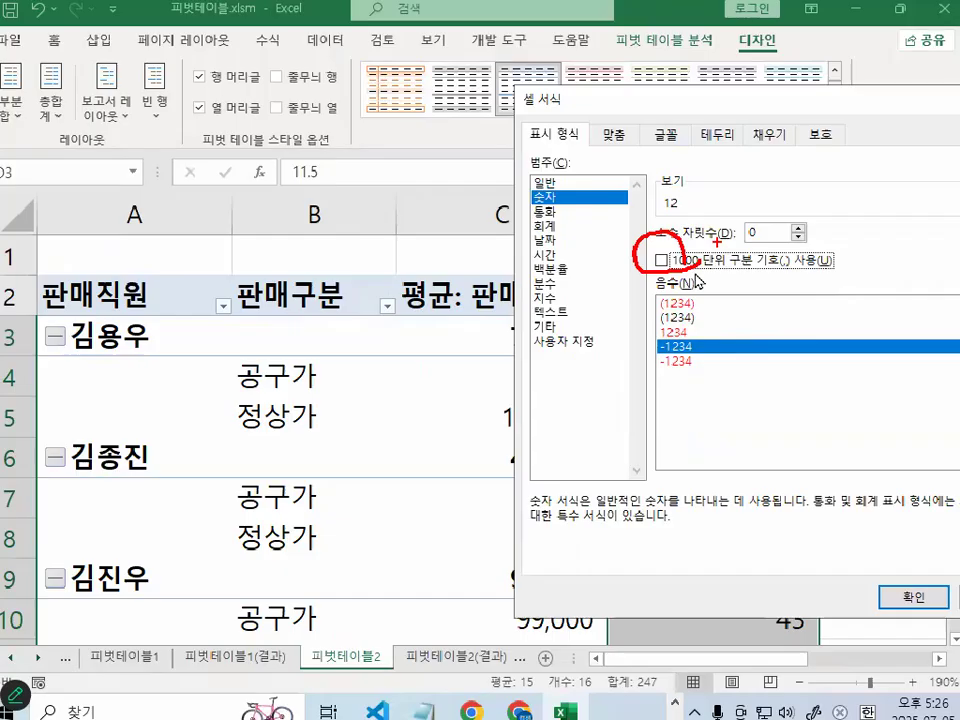
left_click(913, 592)
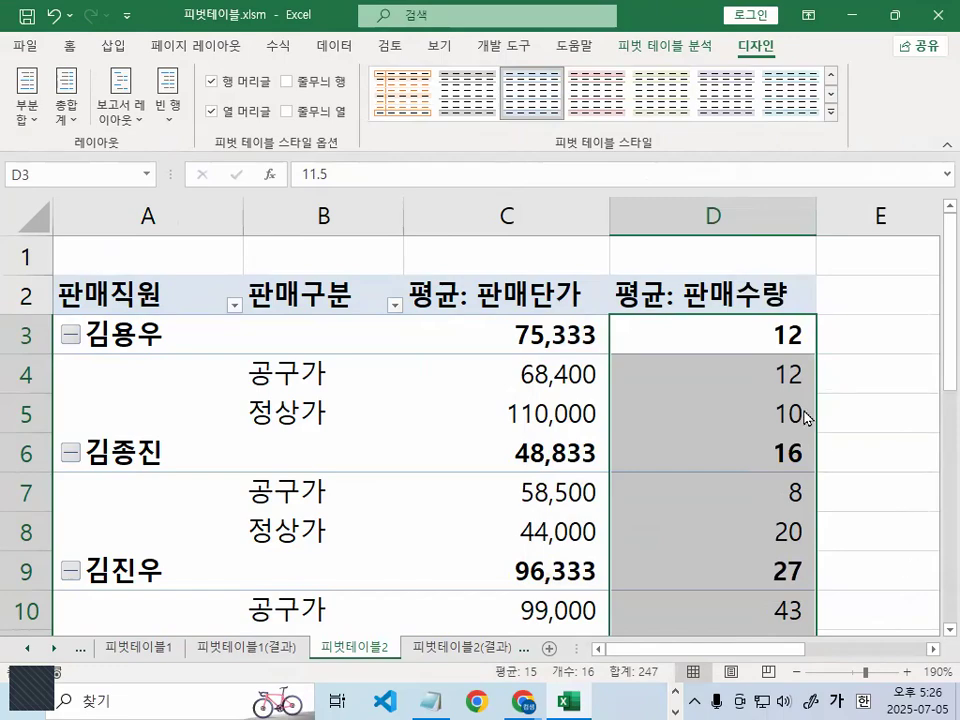
- Outline the 판매수량 averages in D3:D7 with the pen, handwrite a note beside them, and clear the marks
key("ctrl+1")
mouse_move(812, 317)
left_mouse_down()
mouse_move(816, 361)
mouse_move(776, 493)
left_mouse_up()
mouse_move(748, 585)
left_mouse_down()
mouse_move(709, 255)
mouse_move(865, 205)
left_mouse_up()
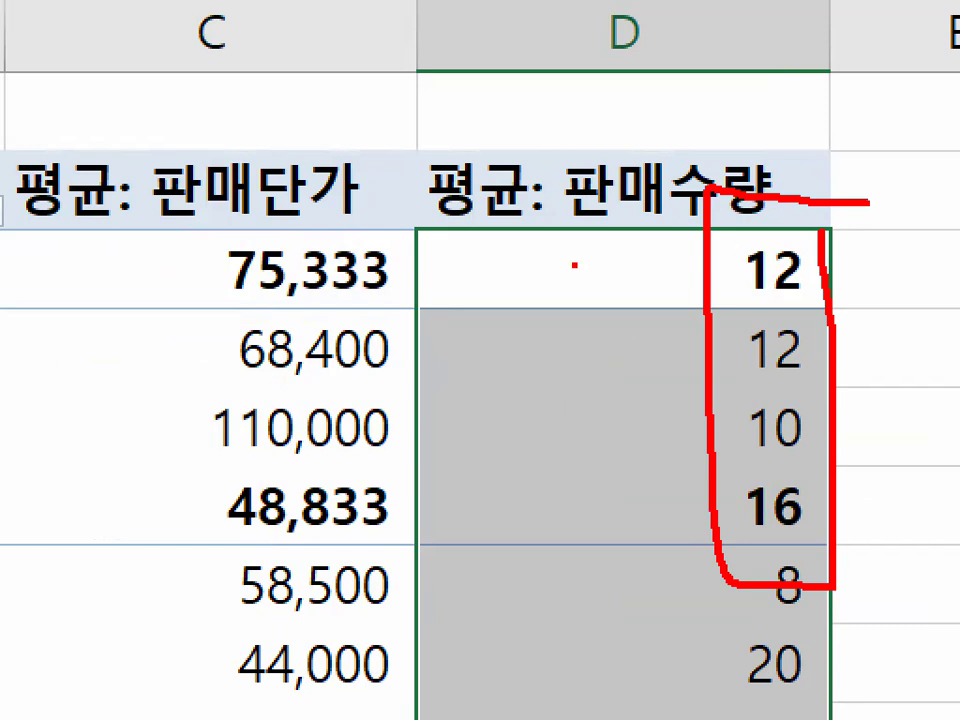
left_click_drag(548, 247, 563, 316)
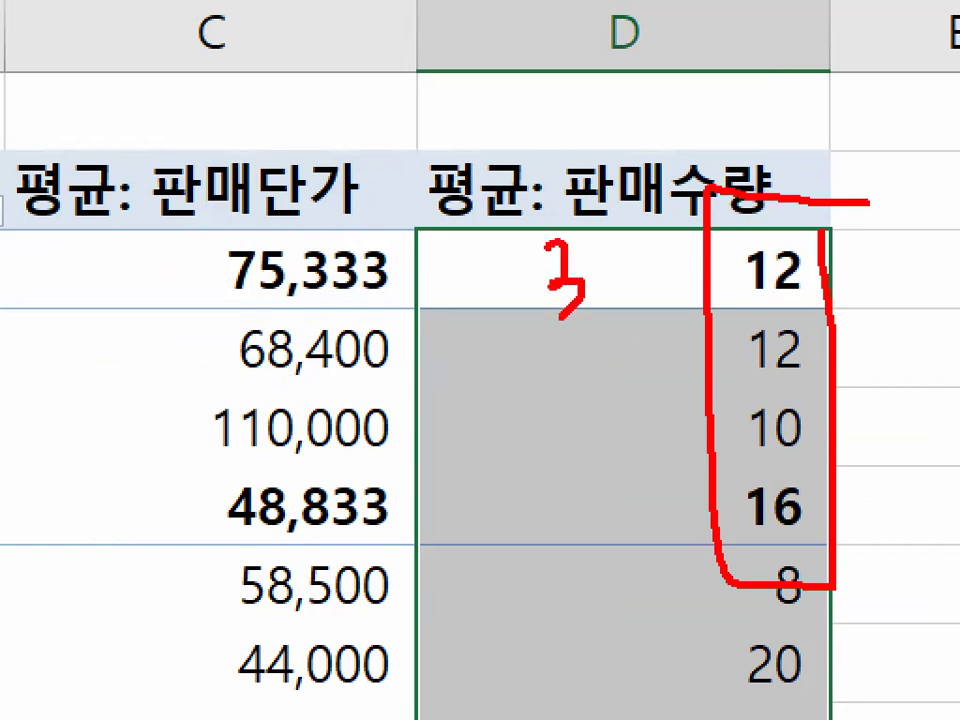
left_click_drag(652, 343, 625, 371)
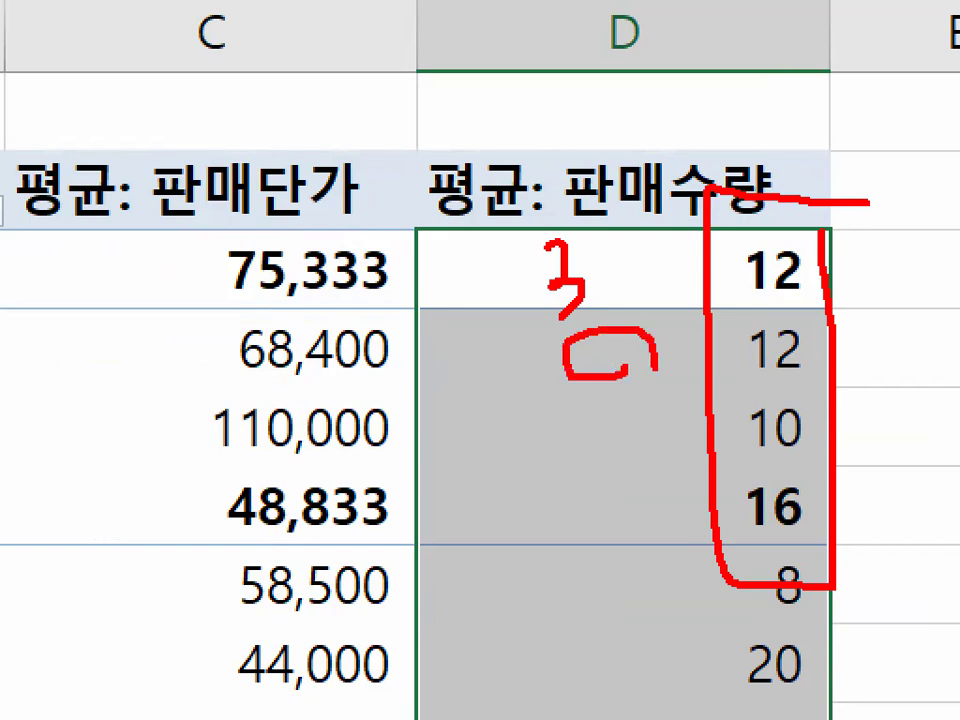
key("Escape")
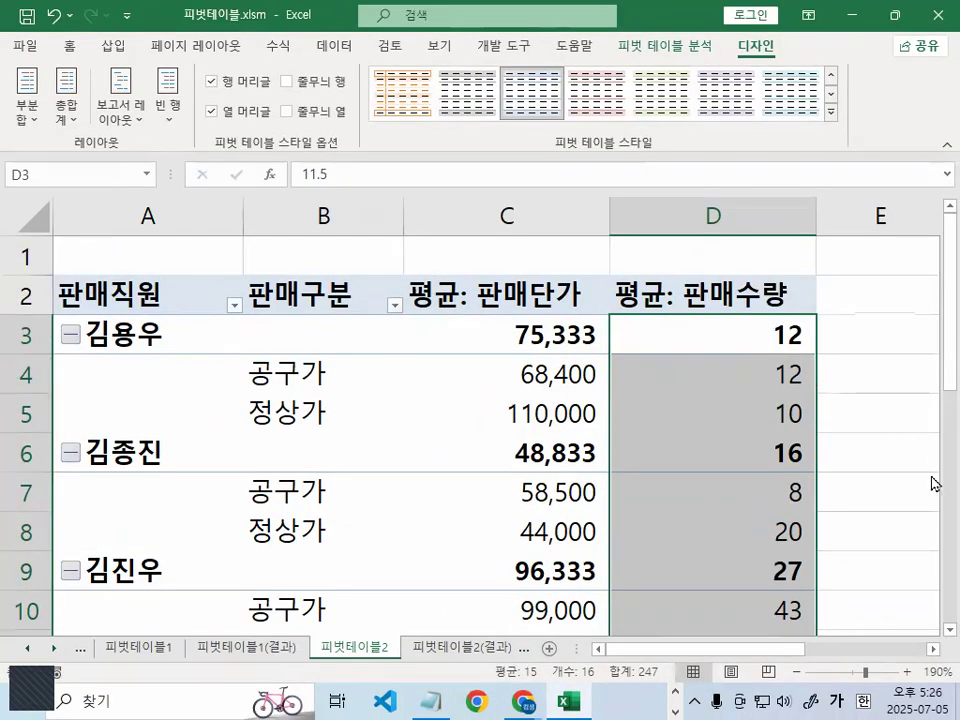
- Circle the 판매수량 average in D3 and mark the area beside it with the pen, then clear the marks
left_click(797, 334)
key("ctrl+1")
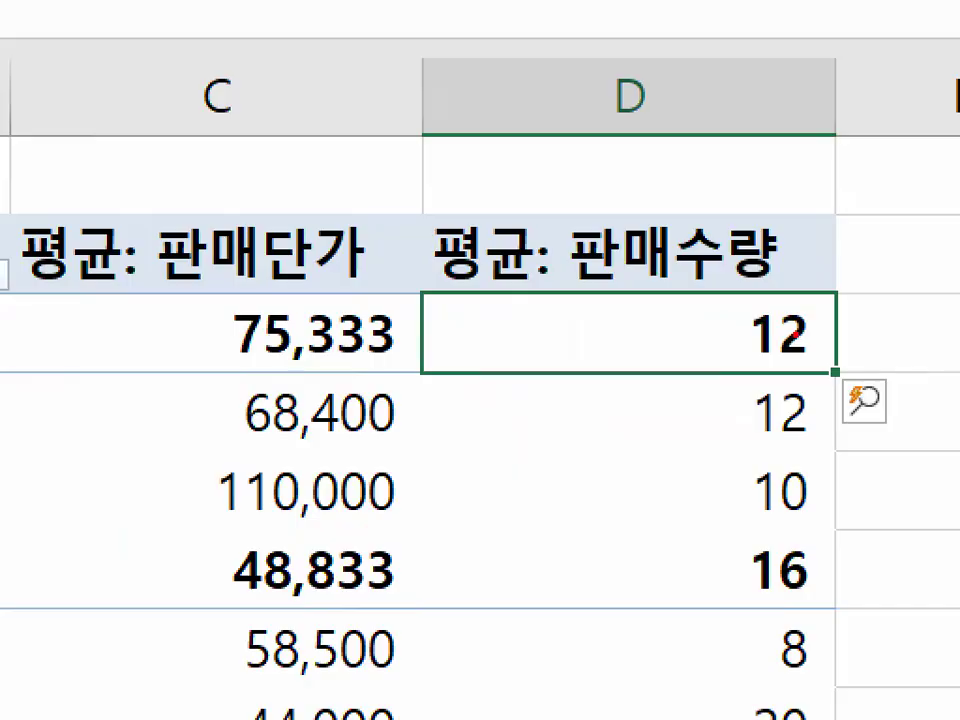
mouse_move(800, 283)
left_mouse_down()
mouse_move(754, 377)
mouse_move(846, 352)
left_mouse_up()
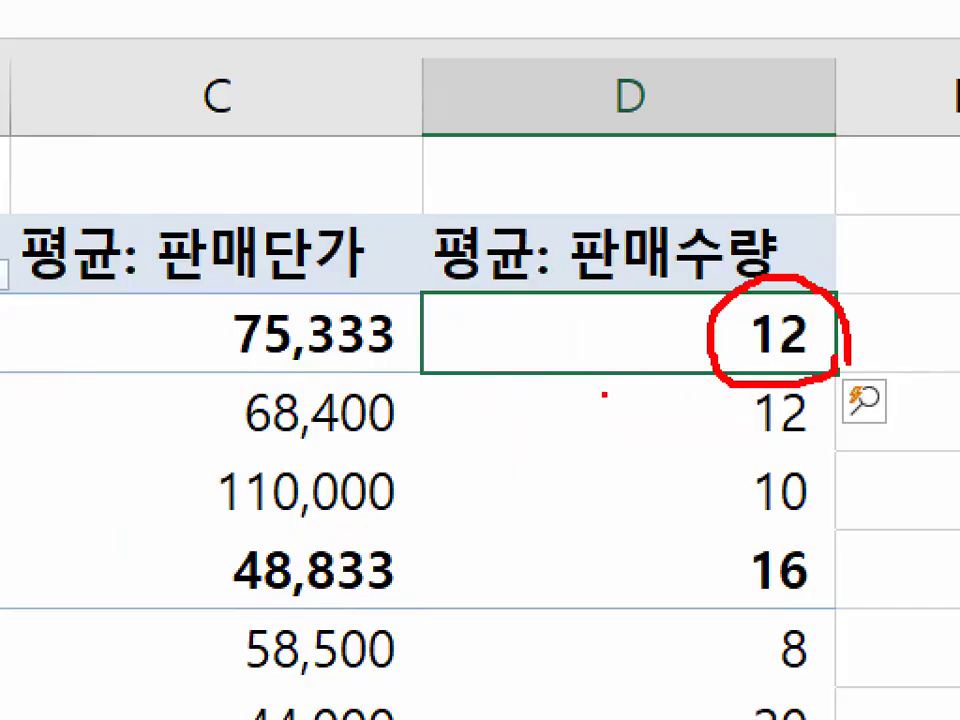
mouse_move(486, 366)
left_mouse_down()
mouse_move(535, 388)
mouse_move(508, 360)
left_mouse_up()
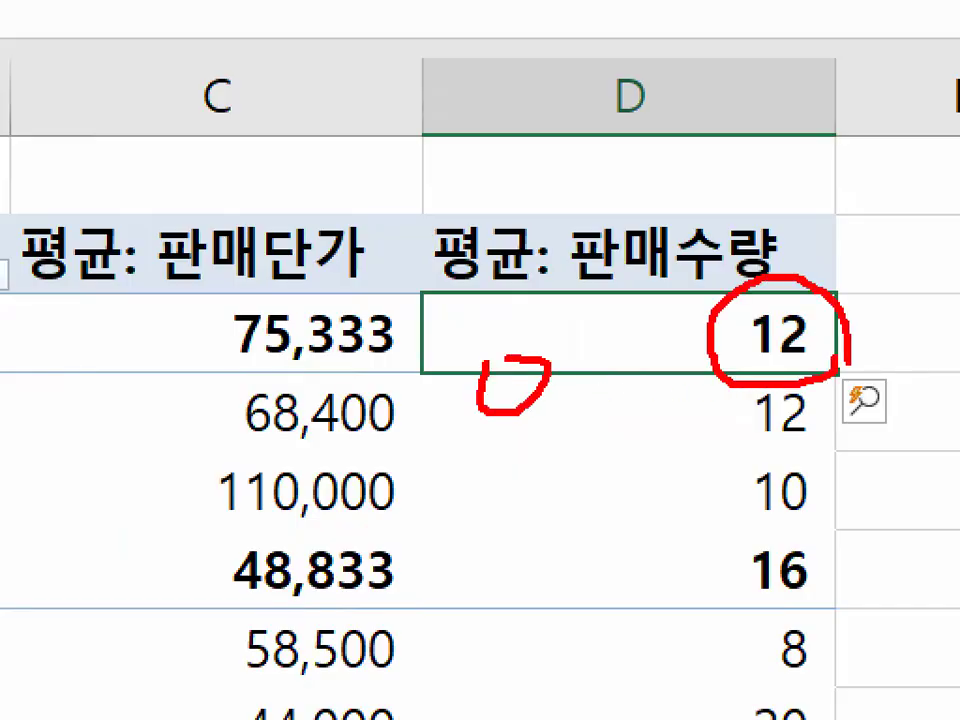
key("Escape")
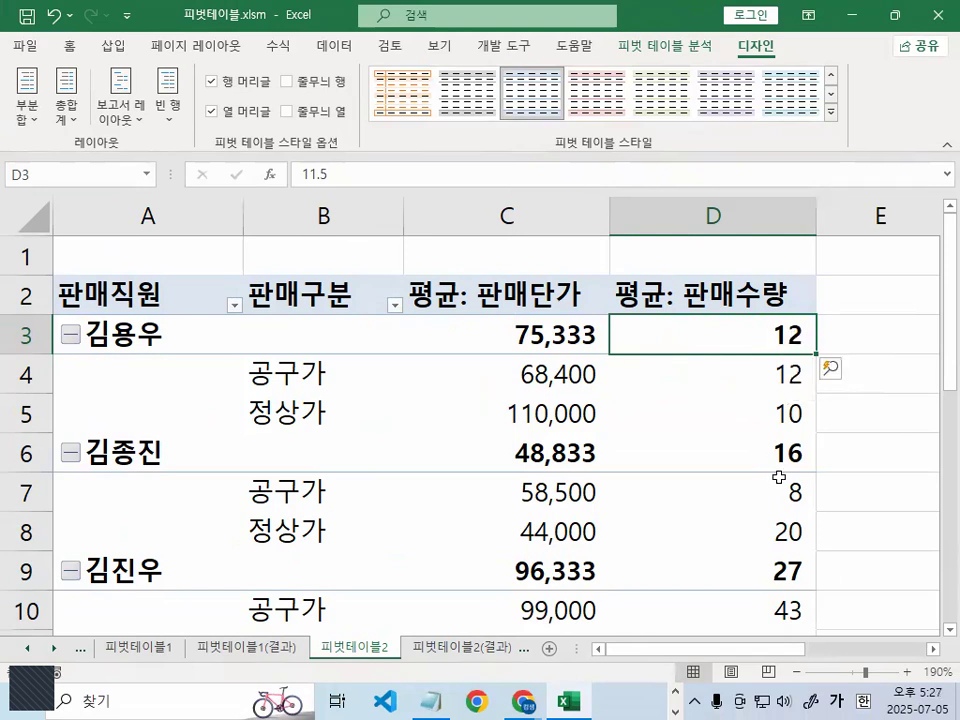
- Select cells among the 판매수량 averages in column D and the 판매단가 averages in C4:C5 to examine their values
left_click(790, 372)
left_click_drag(791, 332, 810, 558)
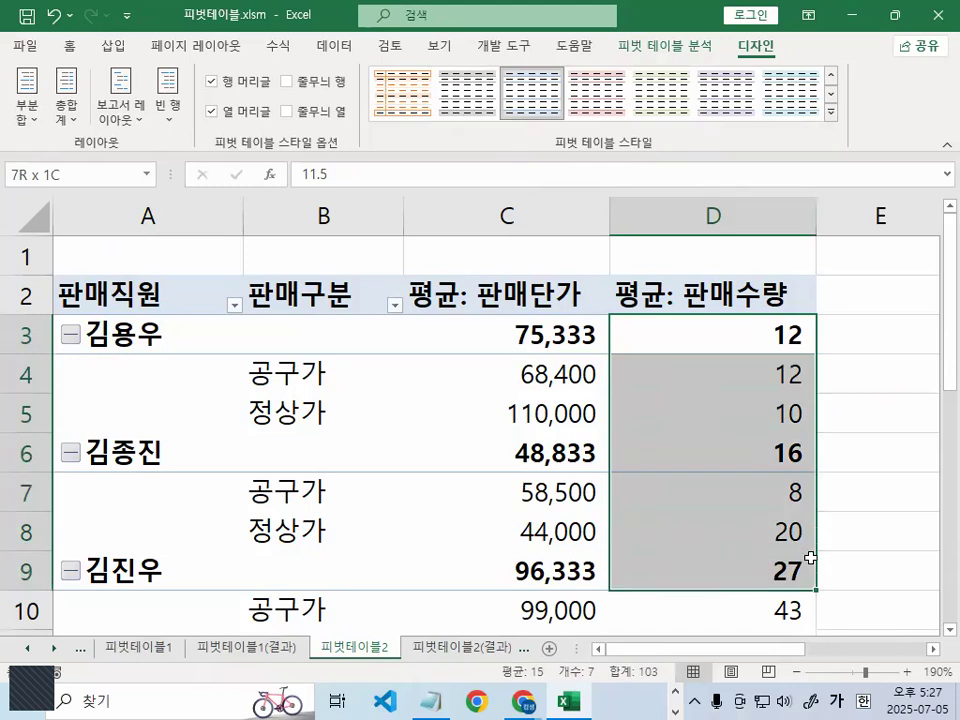
left_click(746, 448)
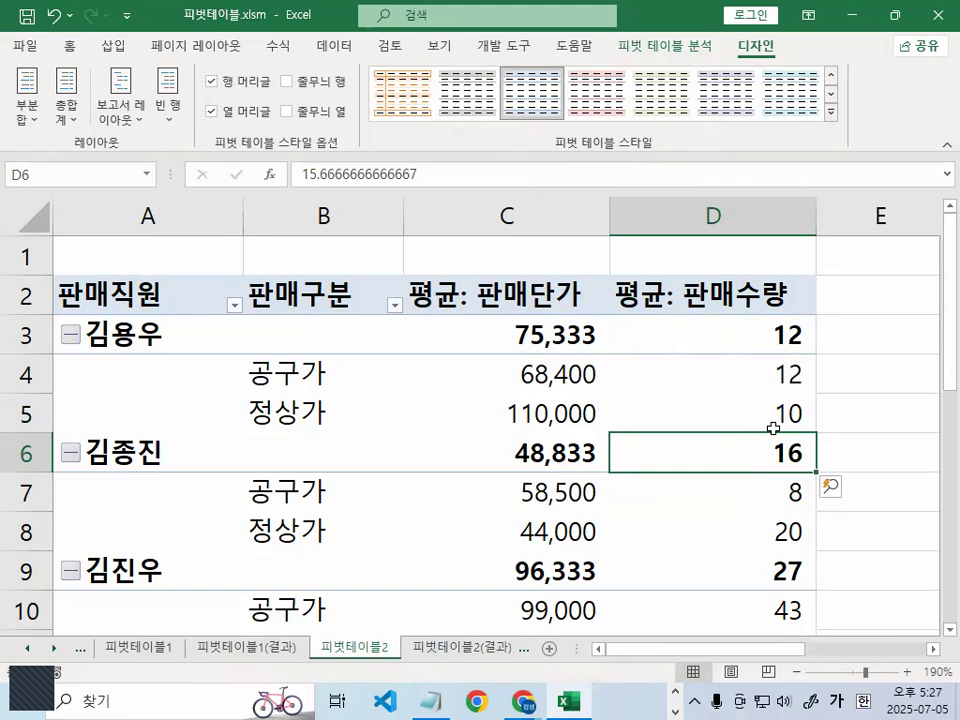
left_click(525, 398)
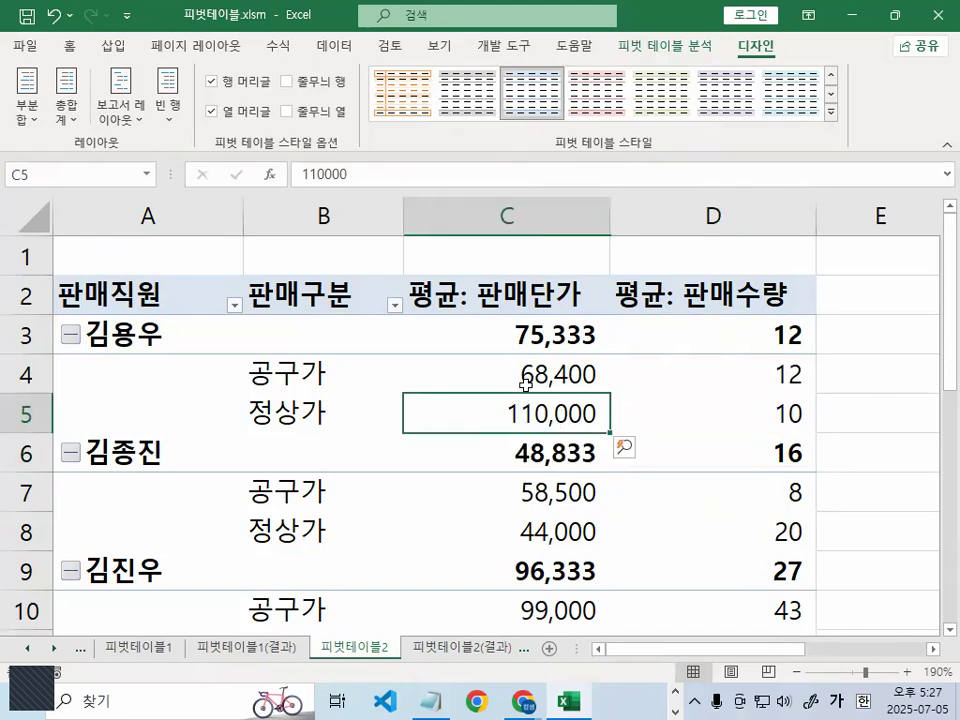
left_click(536, 362)
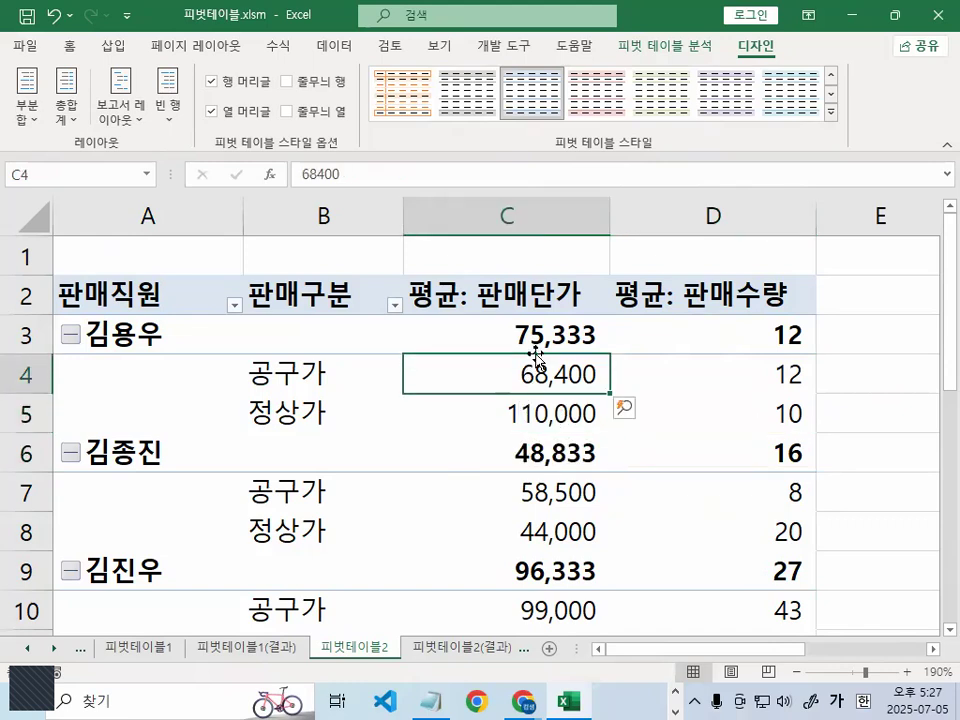
mouse_move(535, 348)
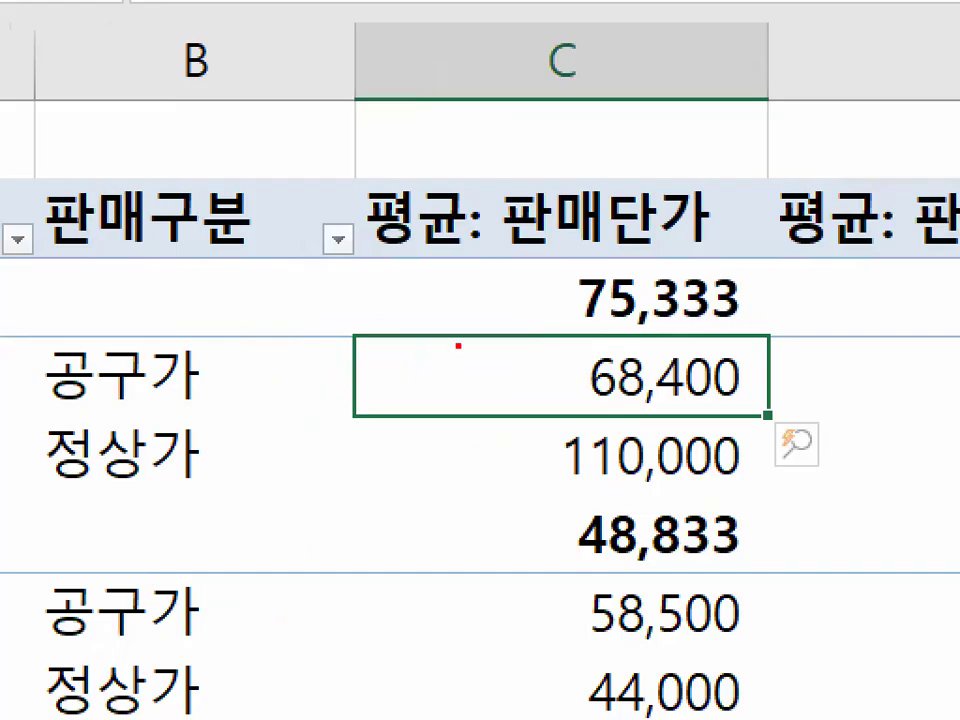
- Circle the 피벗 테이블 스타일 group and the last first-row 밝게 style in its gallery with the pen, and clear the marks
mouse_move(454, 357)
left_mouse_down()
mouse_move(468, 377)
mouse_move(568, 221)
left_mouse_up()
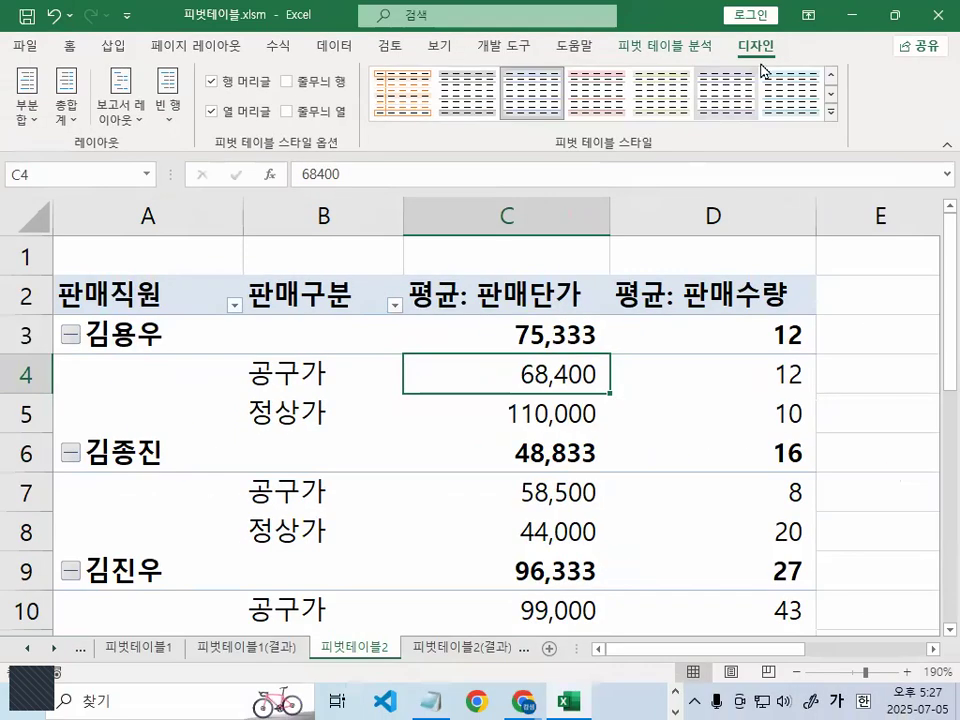
left_click_drag(665, 149, 561, 160)
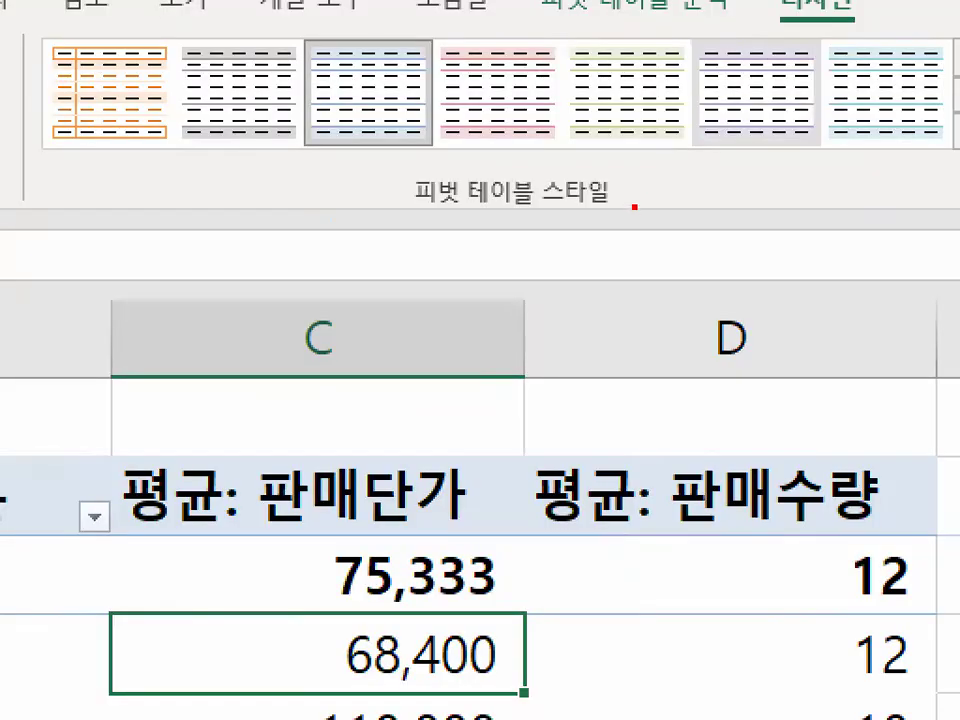
mouse_move(430, 226)
left_mouse_down()
mouse_move(405, 168)
mouse_move(645, 195)
left_mouse_up()
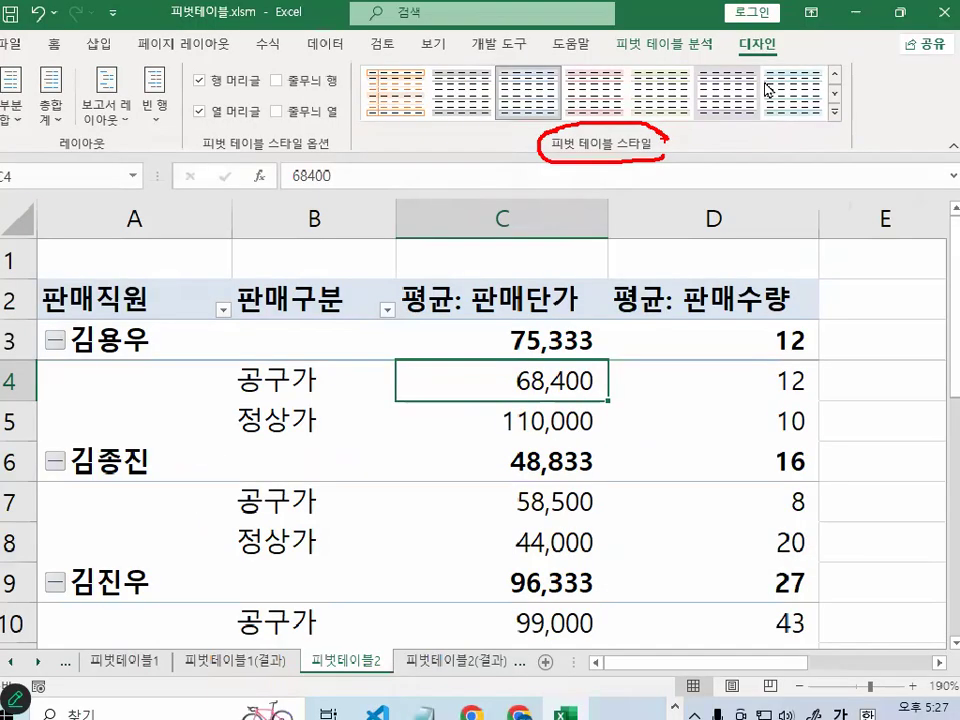
left_click(831, 112)
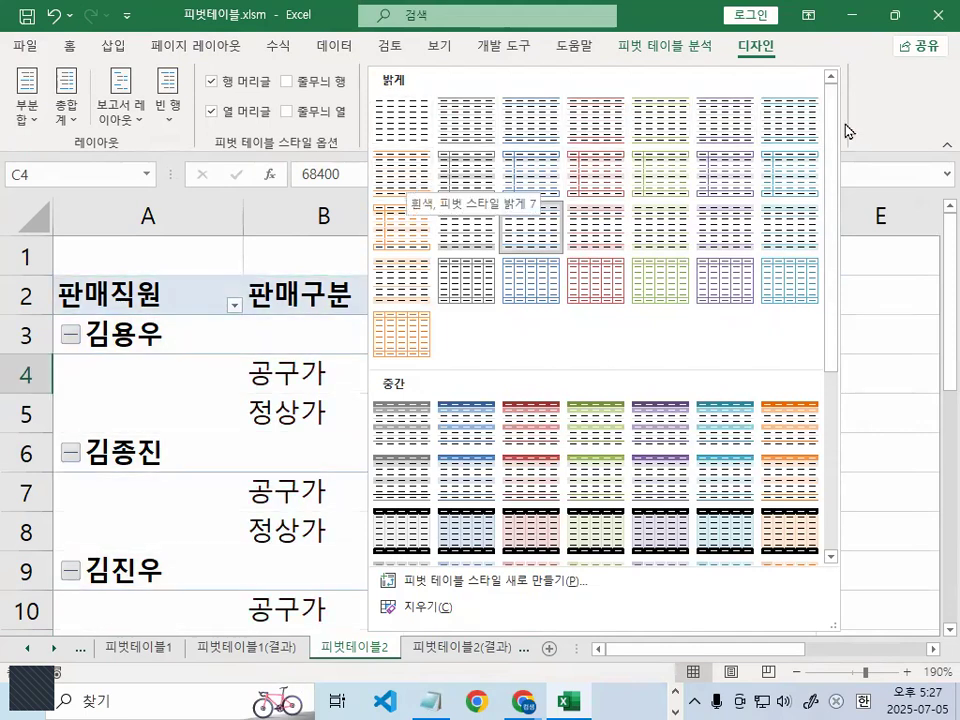
key("ctrl+1")
left_click(806, 115)
mouse_move(848, 122)
left_mouse_down()
mouse_move(778, 176)
mouse_move(750, 86)
mouse_move(824, 132)
left_mouse_up()
key("Escape")
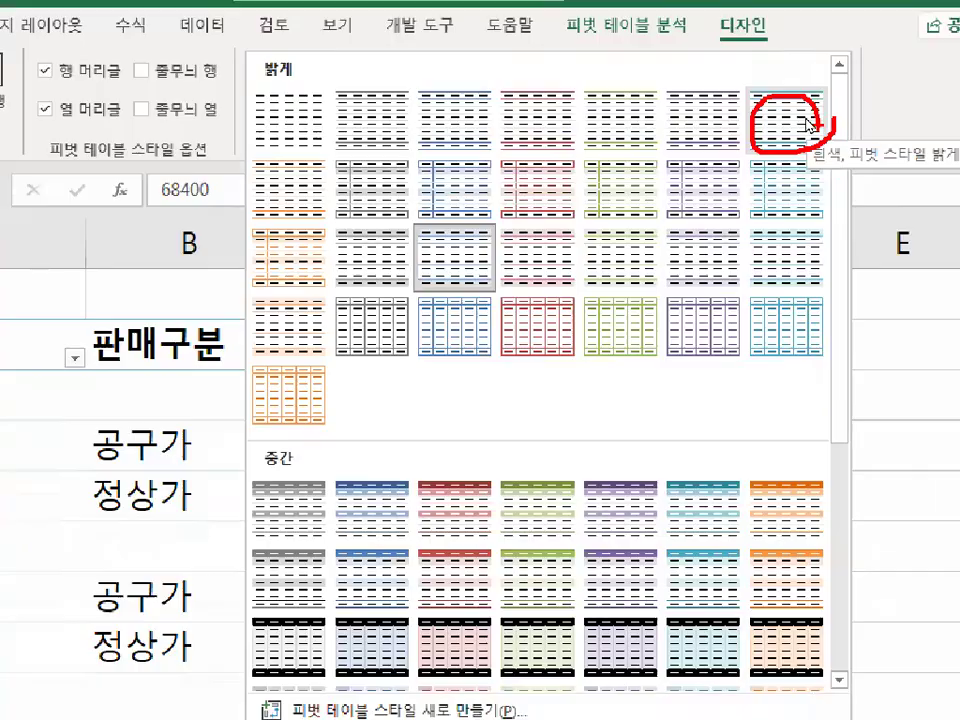
- Apply the teal-lined 밝게 style at the end of the gallery's first row to the pivot table and review it
left_click(831, 113)
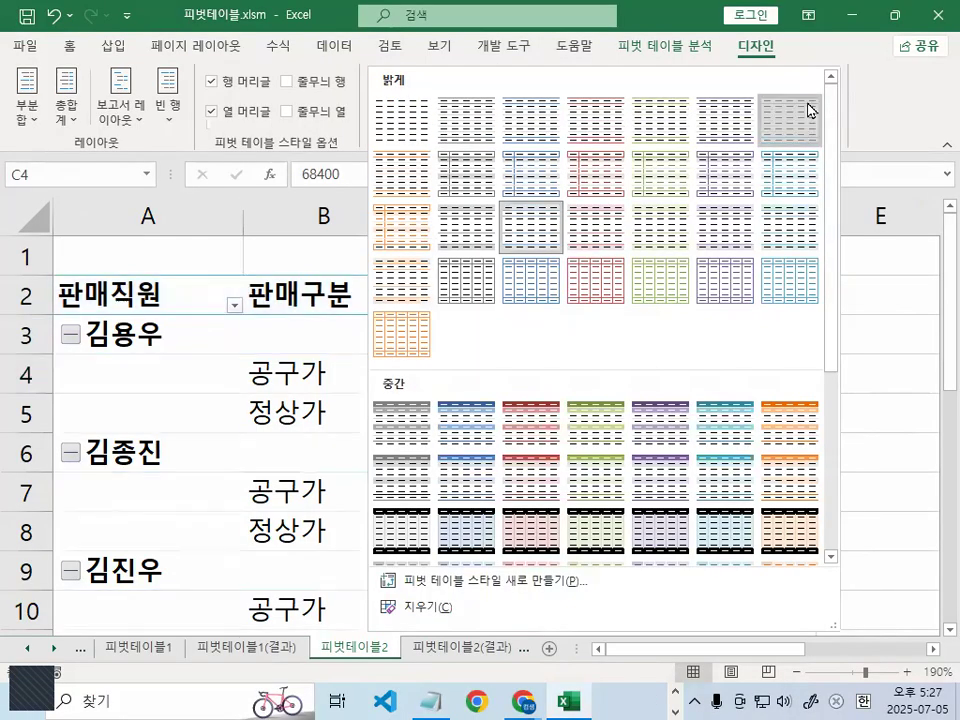
left_click(805, 110)
left_click(500, 490)
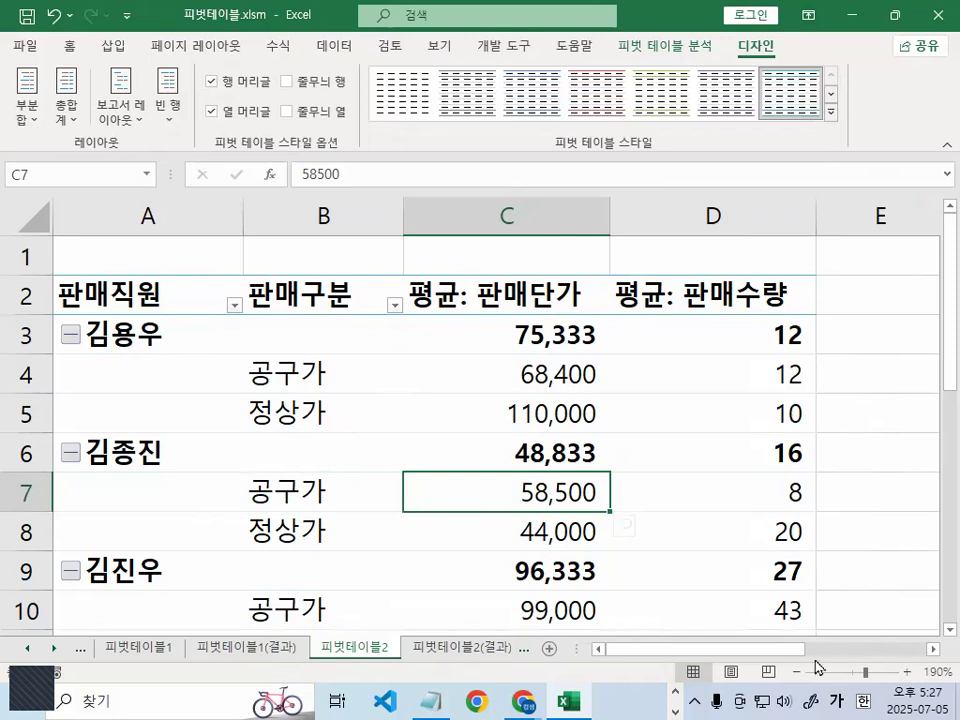
left_click(518, 418)
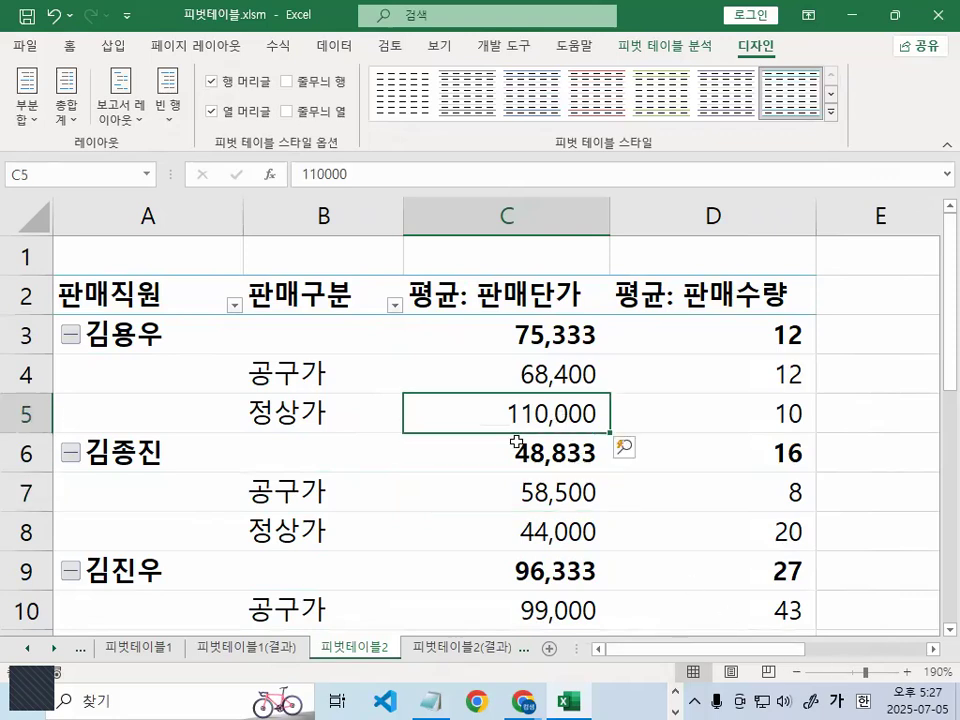
left_click(304, 375)
scroll(342, 424, "down", 6)
scroll(345, 422, "up", 1)
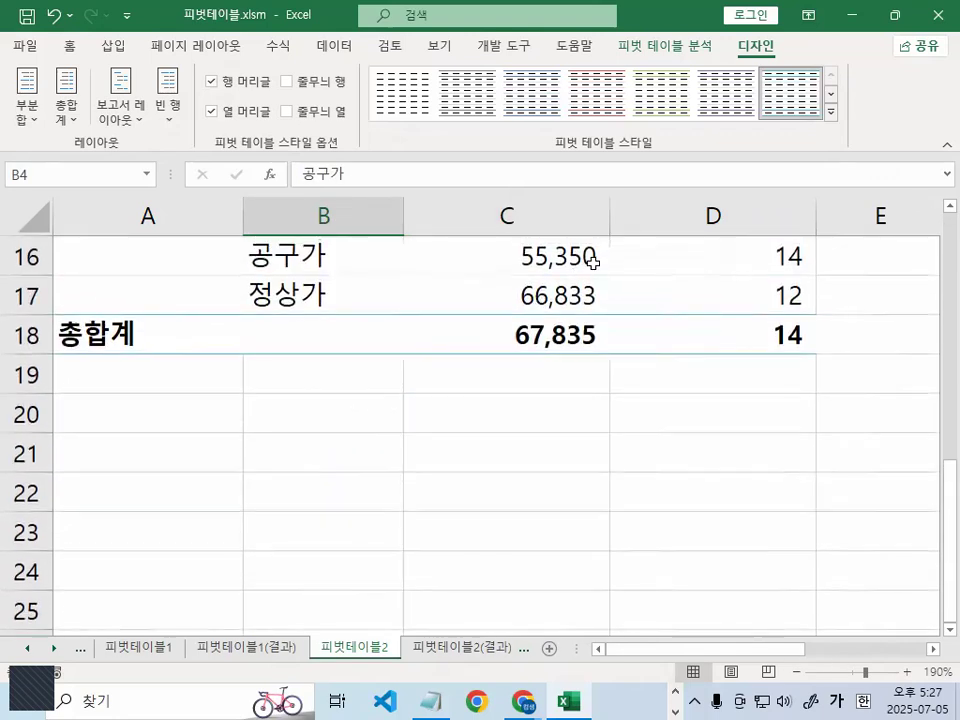
left_click(594, 255)
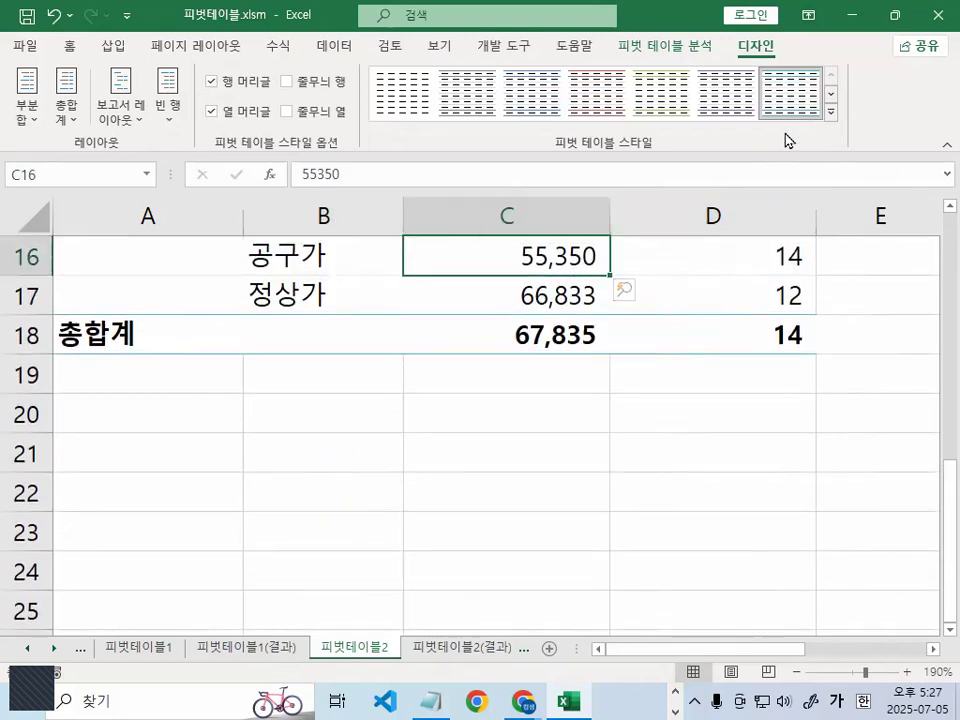
- Apply the 흰색, 피벗 스타일 밝게 5 style to the pivot table and check the restyled rows
left_click(831, 112)
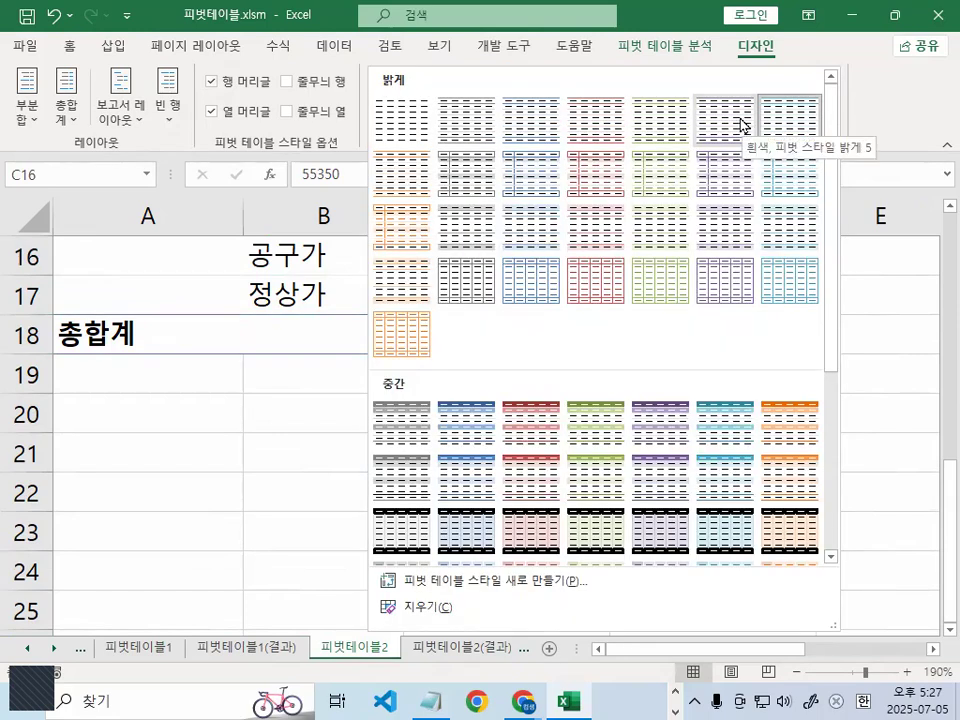
left_click(743, 125)
left_click(471, 456)
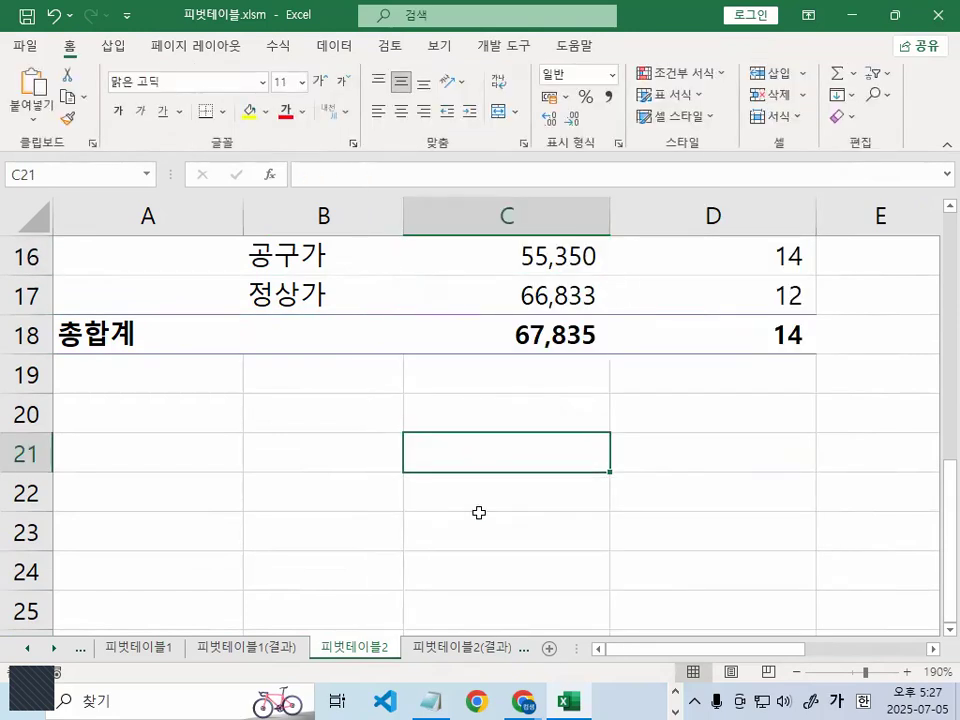
scroll(480, 512, "up", 3)
scroll(500, 510, "up", 2)
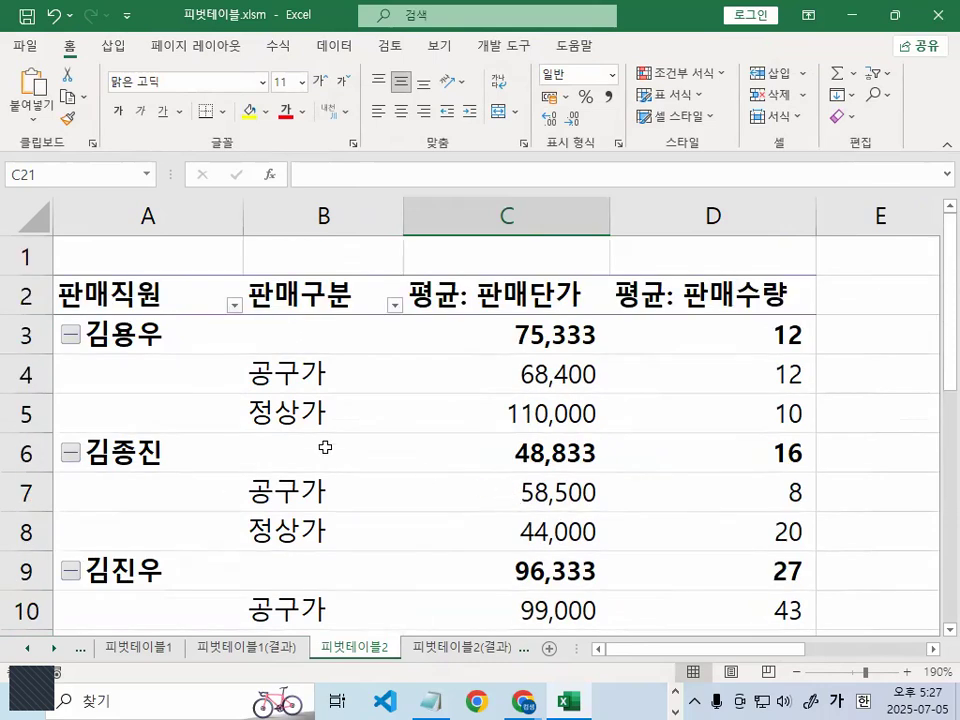
left_click(311, 410)
left_click(674, 390)
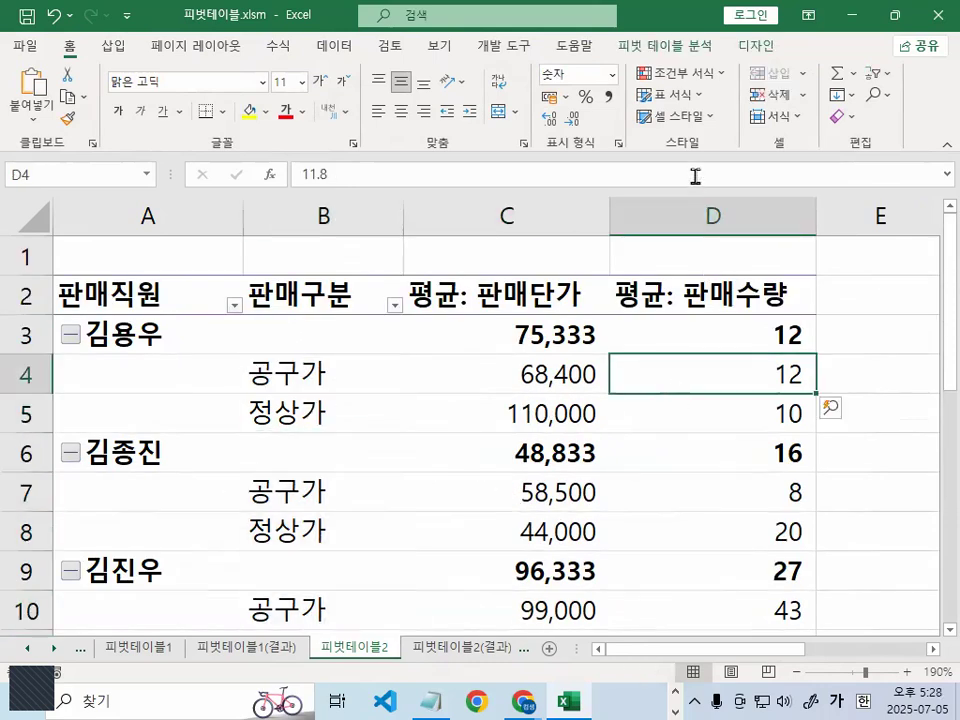
- Reopen the pivot table style gallery to examine the selected style, and review the table down to the 총합계 row
left_click(760, 47)
left_click(830, 111)
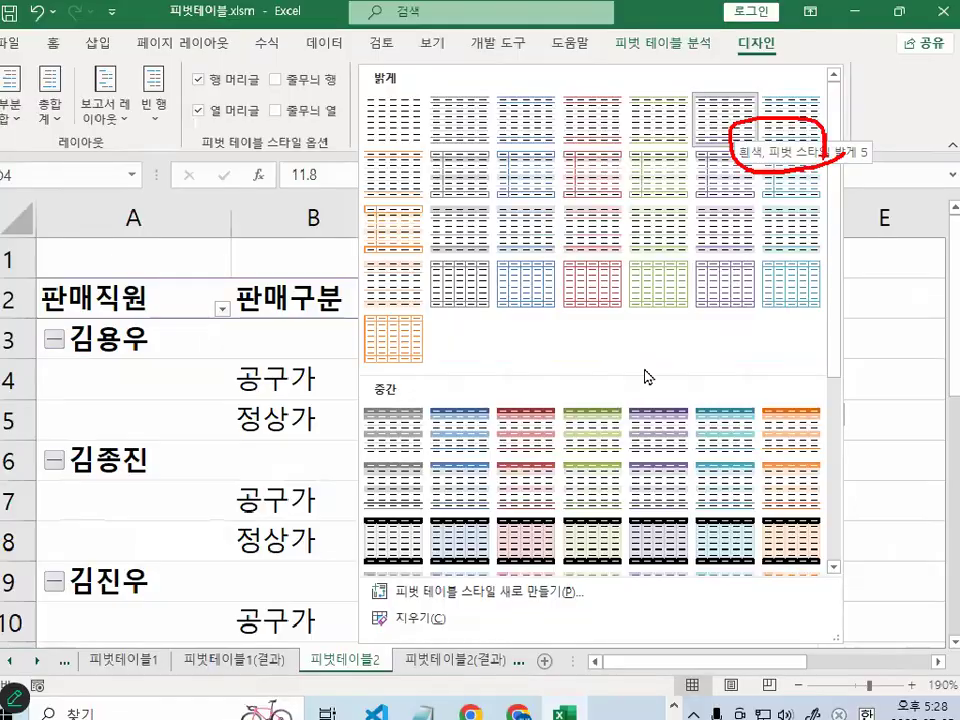
key("Escape")
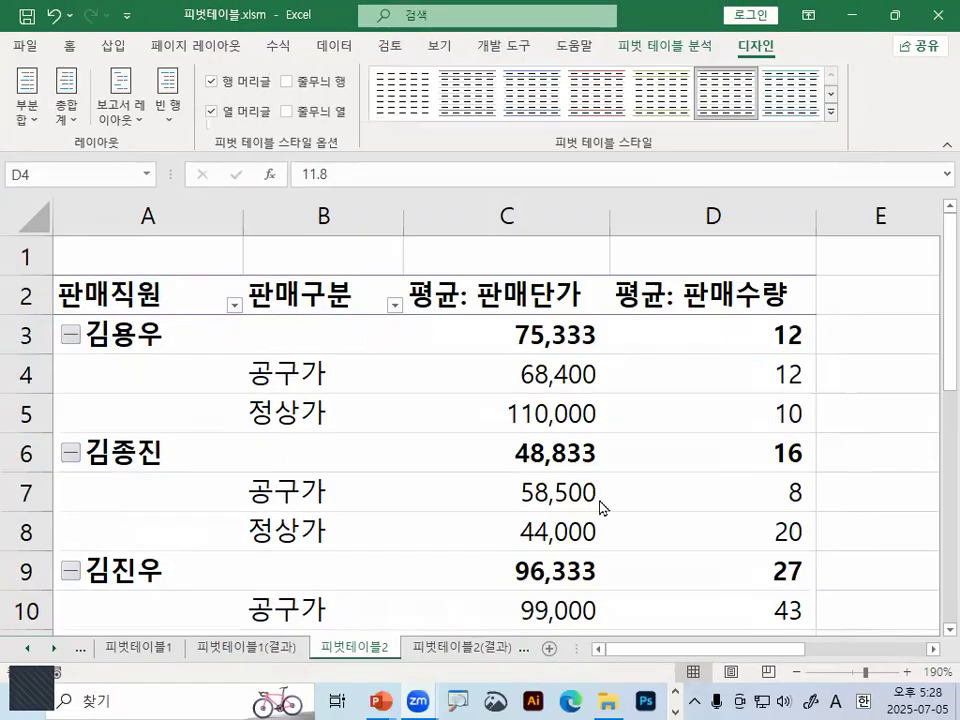
scroll(660, 481, "down", 2)
scroll(660, 481, "down", 1)
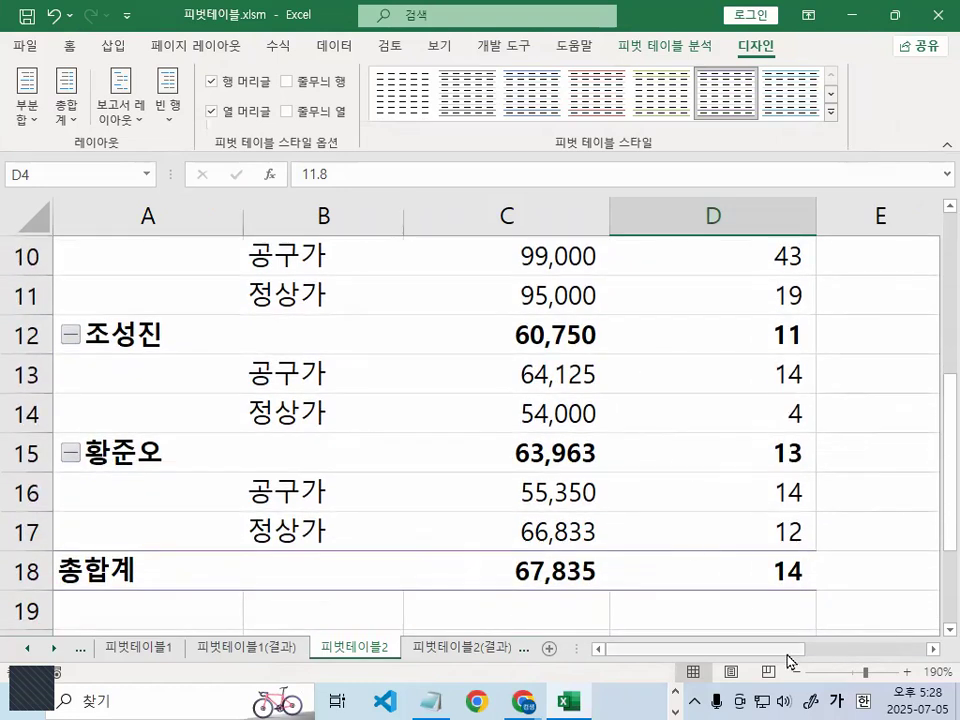
scroll(297, 545, "up", 3)
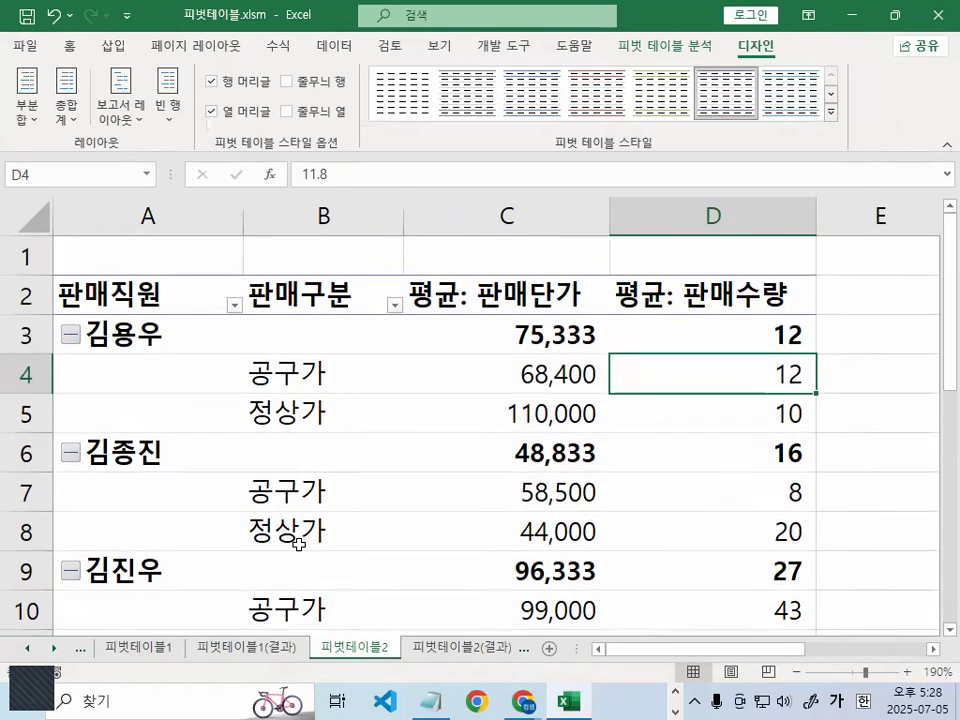
scroll(300, 544, "down", 4)
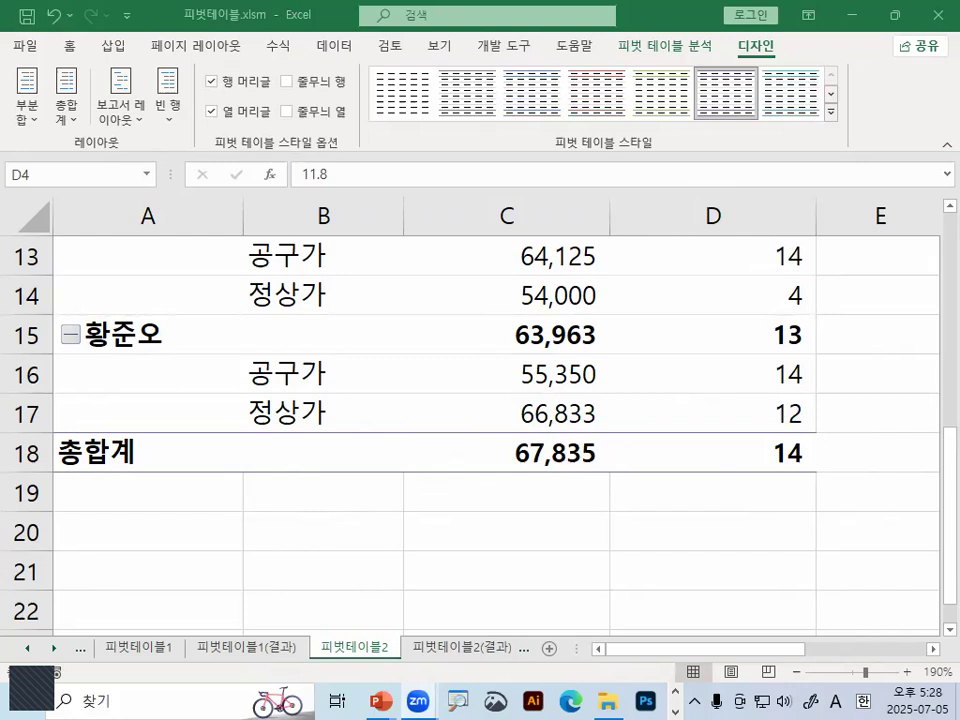
left_click(527, 568)
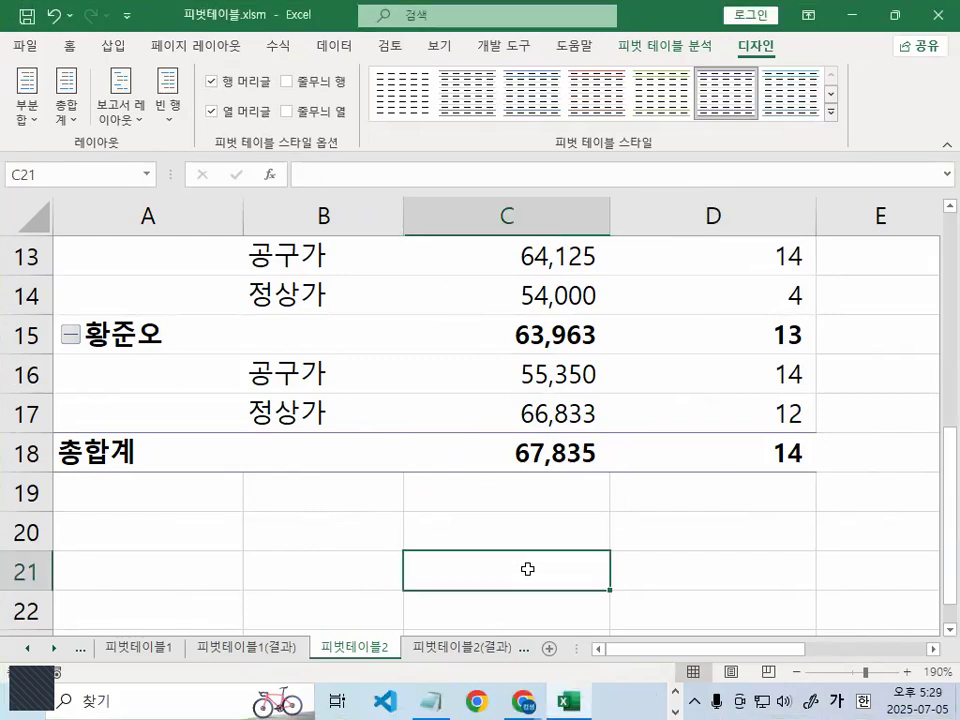
- Close the 피벗테이블.xlsm workbook without saving the changes
left_click(24, 50)
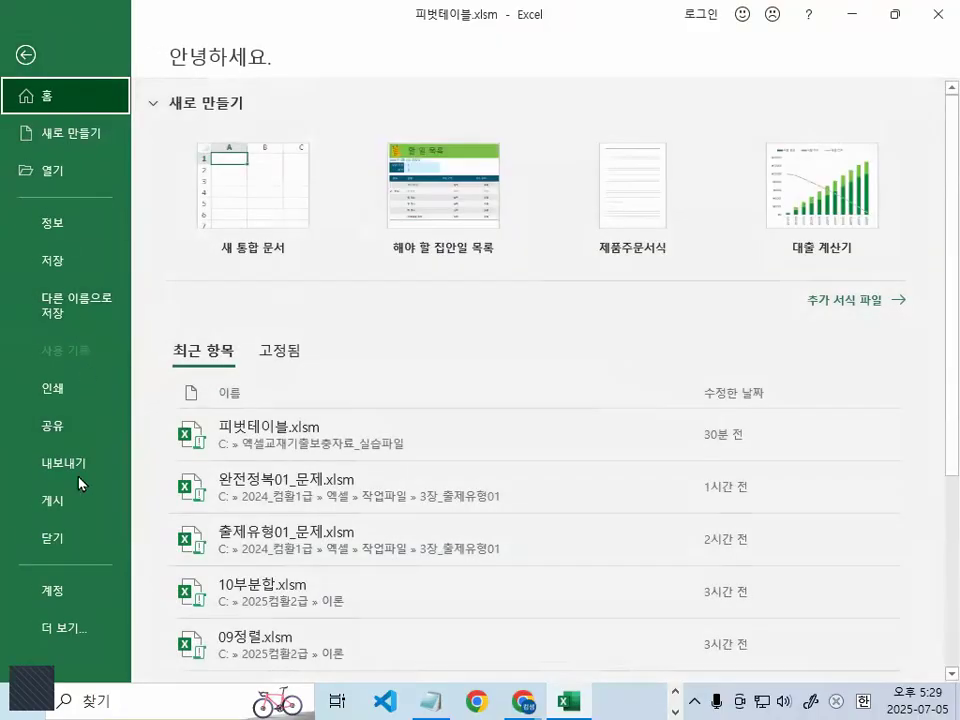
left_click(45, 536)
left_click(480, 391)
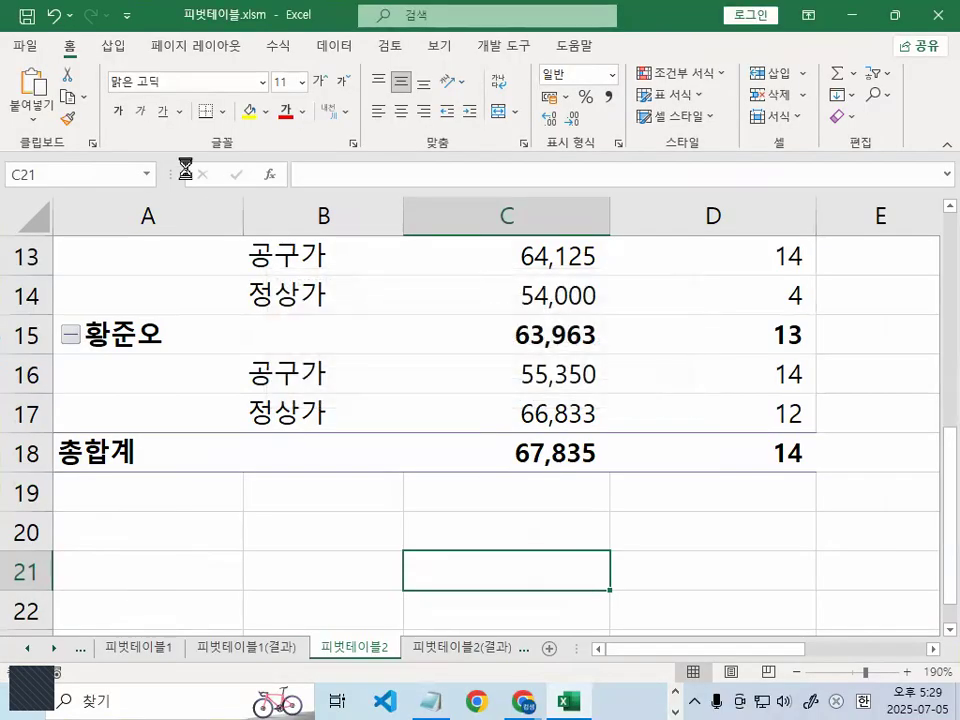
- Start opening another workbook, browse to 로컬 디스크 (C:), underline the 2024_컴활1급 folder with the pen and clear the mark
left_click(18, 50)
left_click(70, 172)
left_click(282, 328)
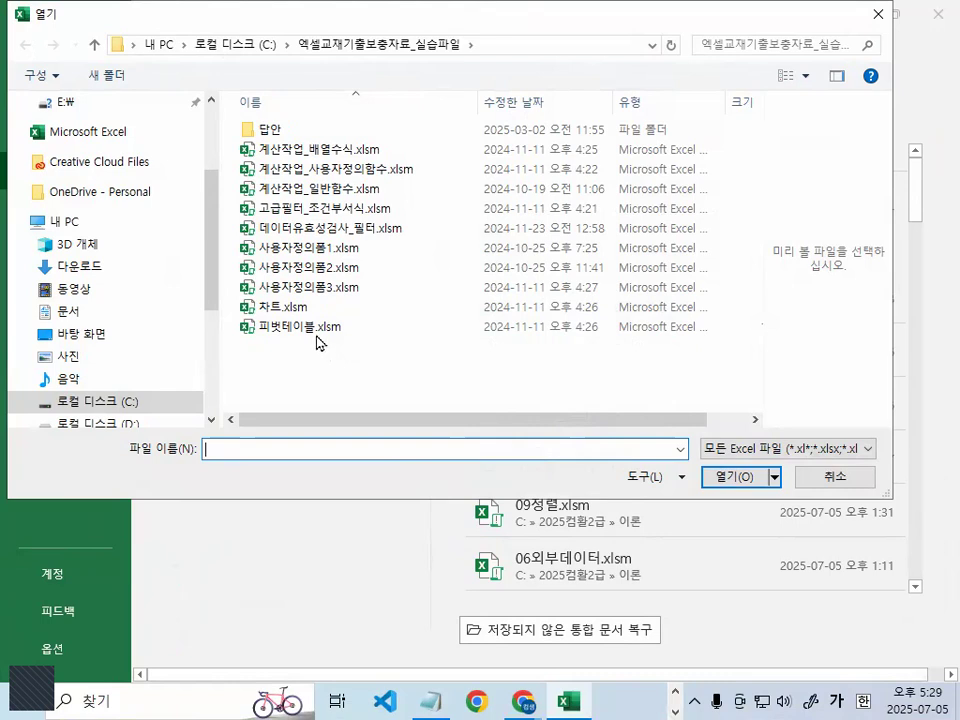
left_click(114, 402)
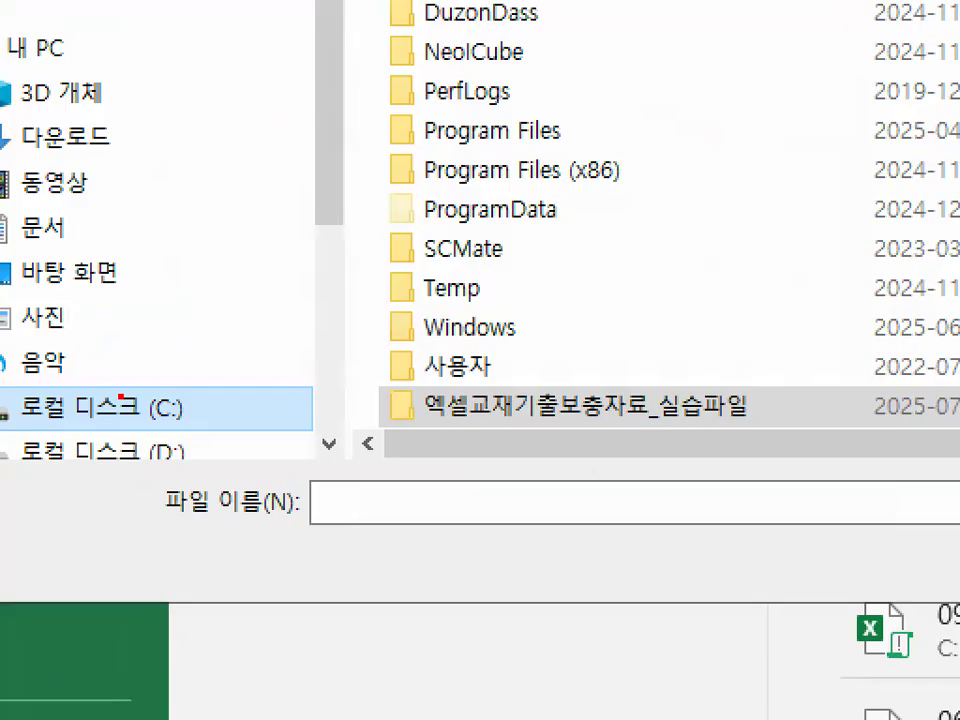
mouse_move(316, 388)
left_mouse_down()
mouse_move(48, 376)
mouse_move(202, 398)
left_mouse_up()
key("Escape")
key("ctrl+1")
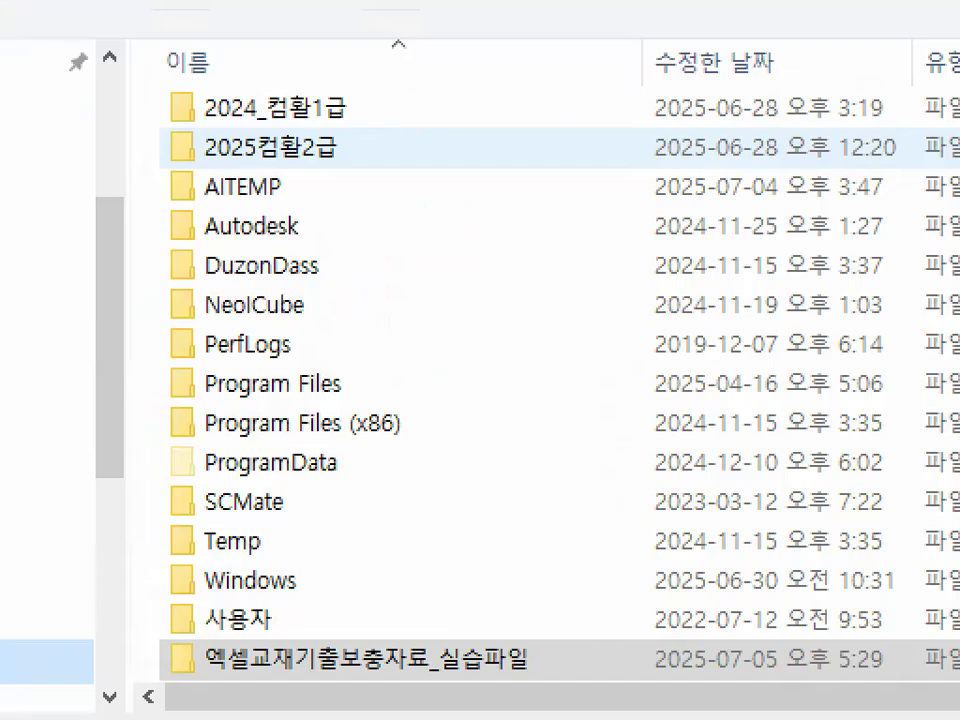
left_click_drag(188, 122, 350, 121)
key("Escape")
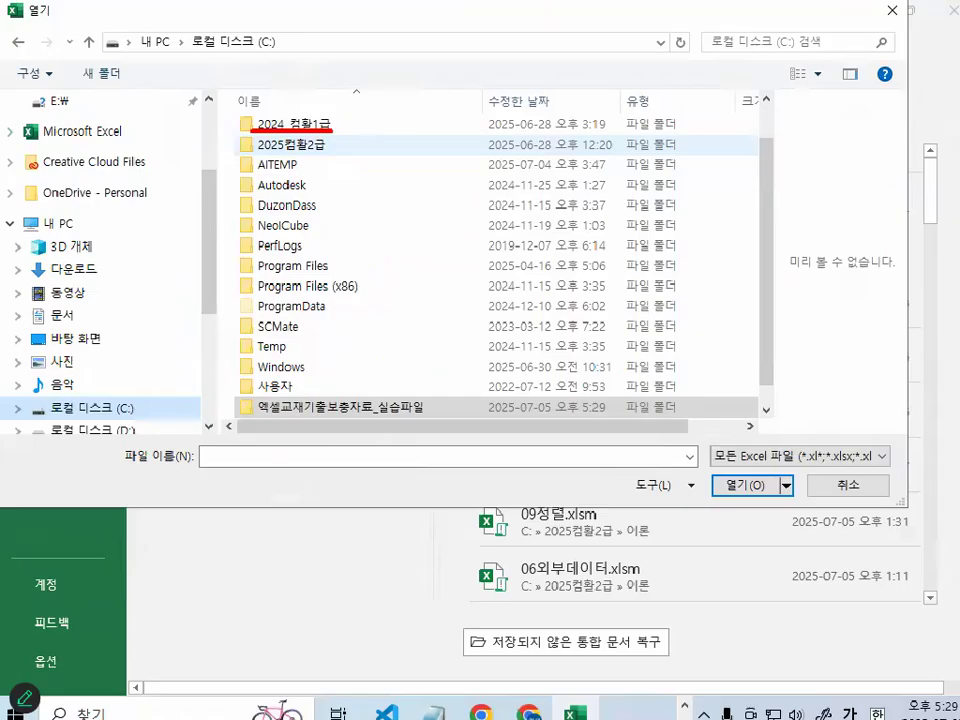
- Open 출제유형02-1_문제.xlsm from the 2024_컴활1급 > 엑셀 > 작업파일 > 3장_출제유형02 folder
double_click(319, 130)
double_click(268, 153)
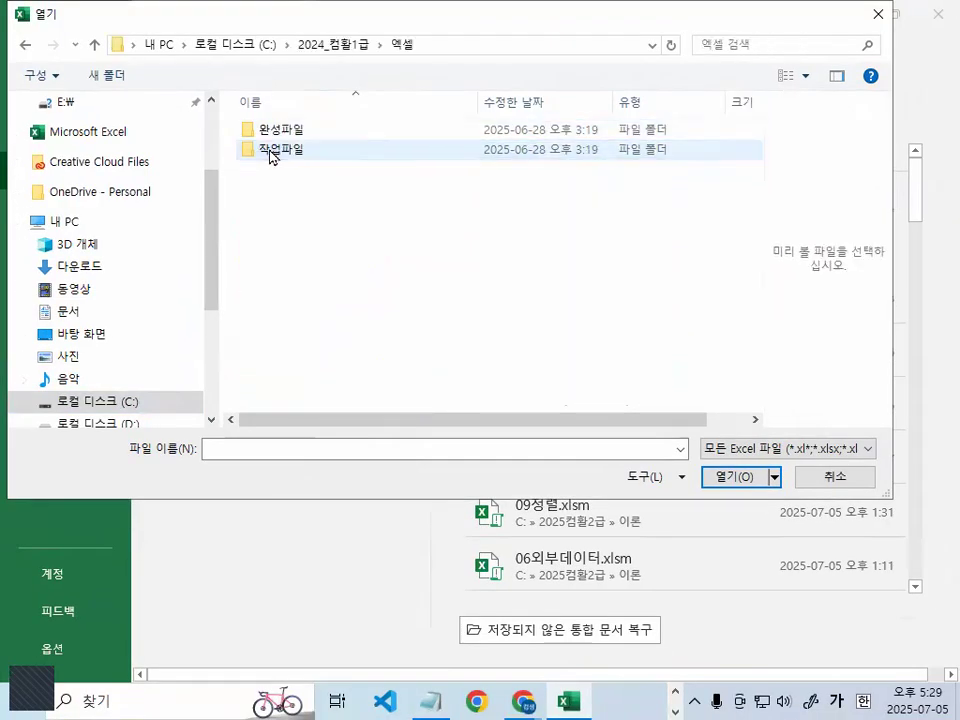
double_click(268, 153)
scroll(320, 310, "down", 2)
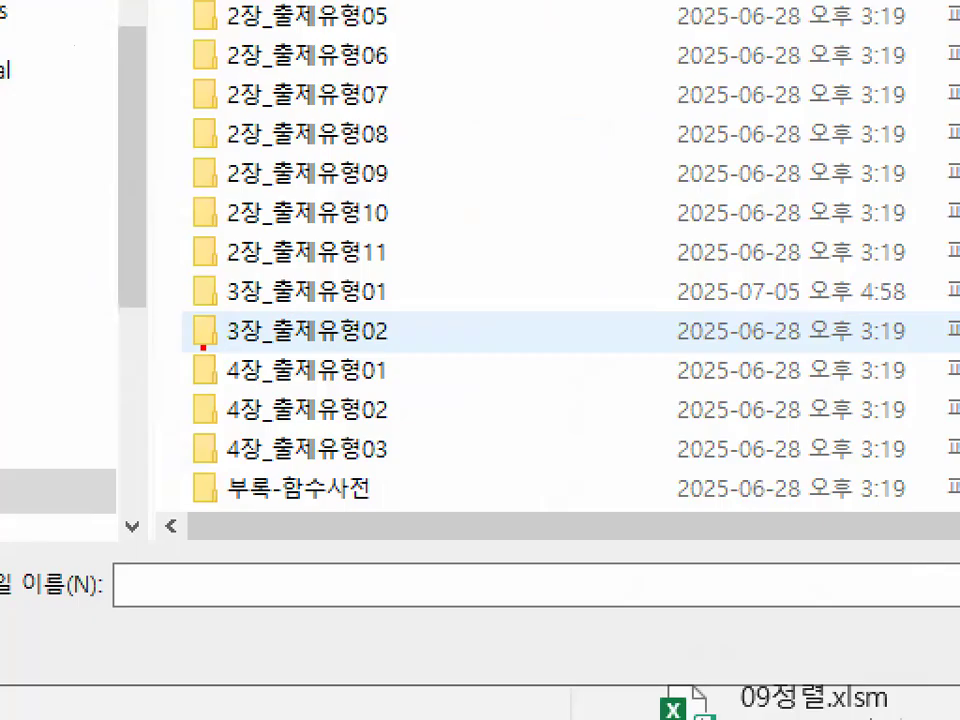
left_click_drag(203, 347, 435, 336)
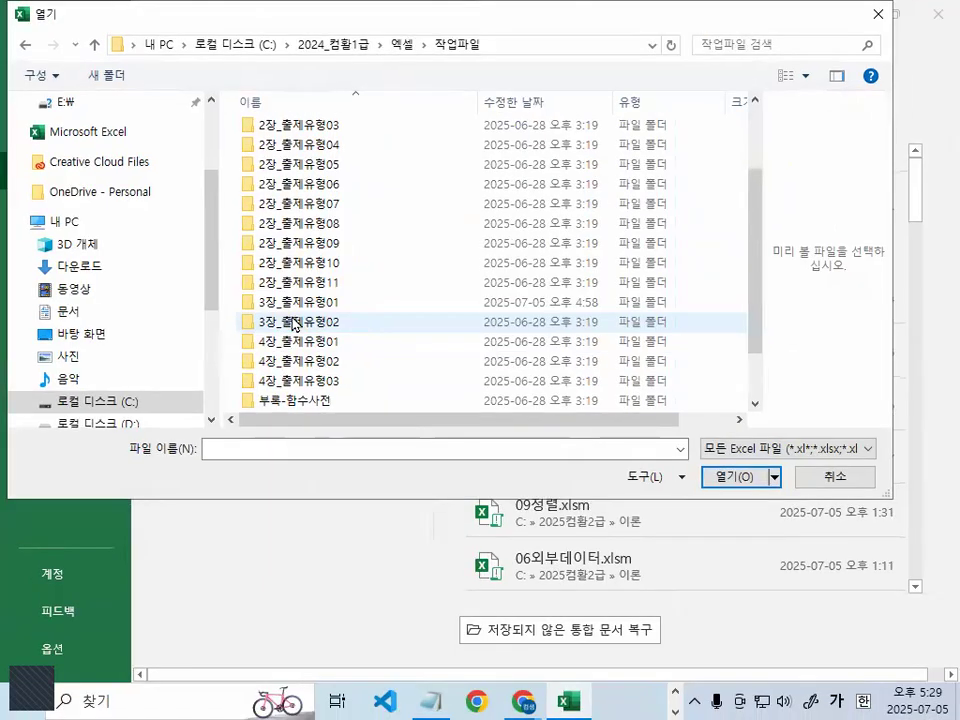
double_click(293, 320)
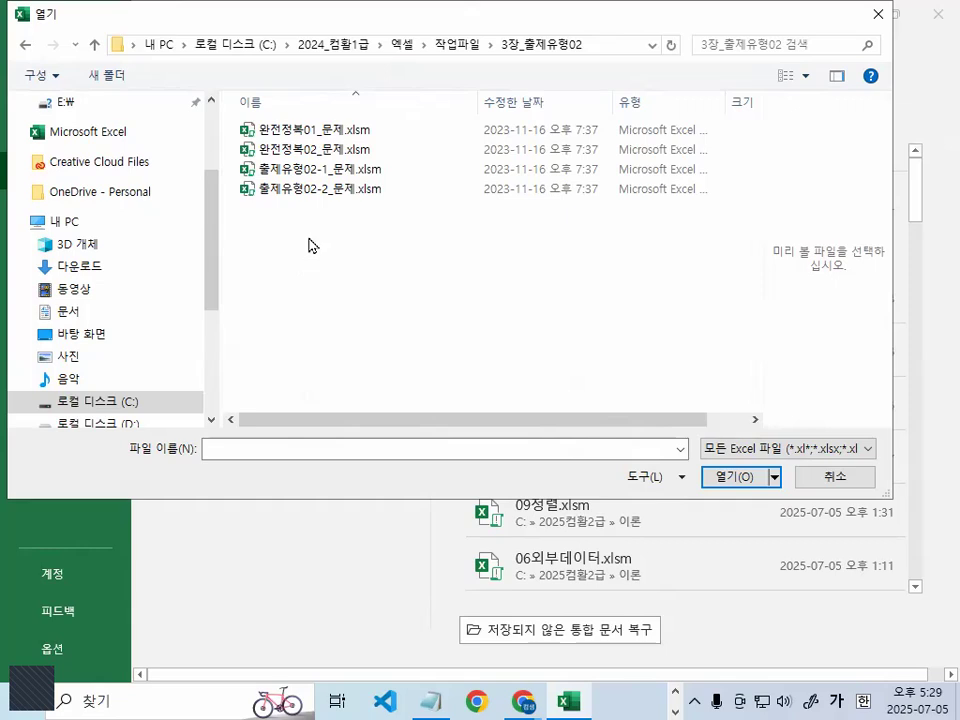
double_click(321, 170)
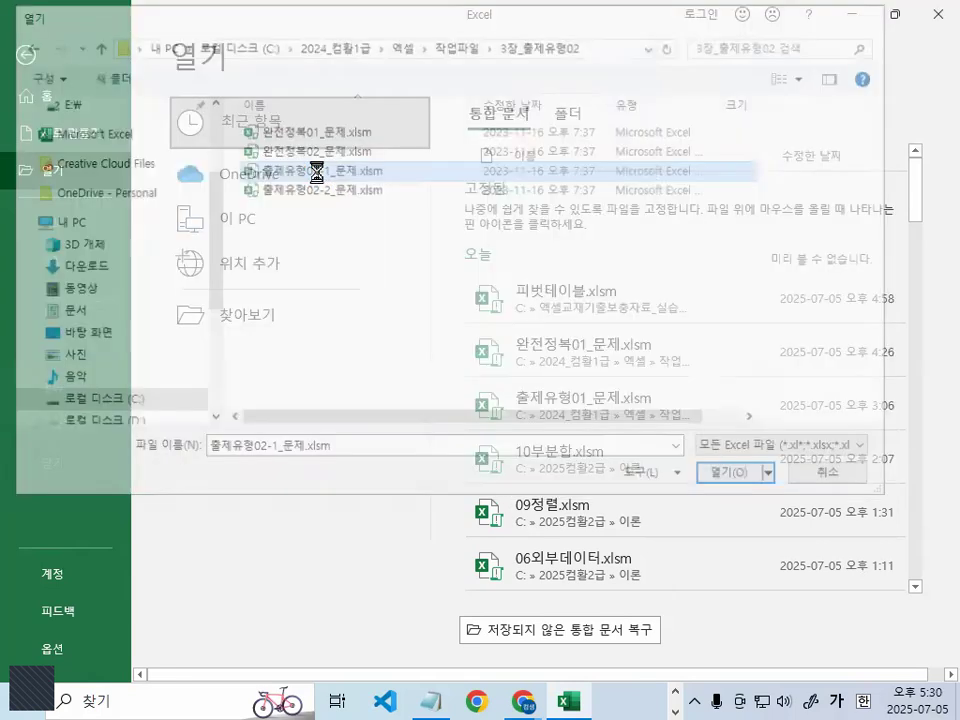
scroll(448, 384, "down", 1)
scroll(446, 386, "up", 3, "ctrl")
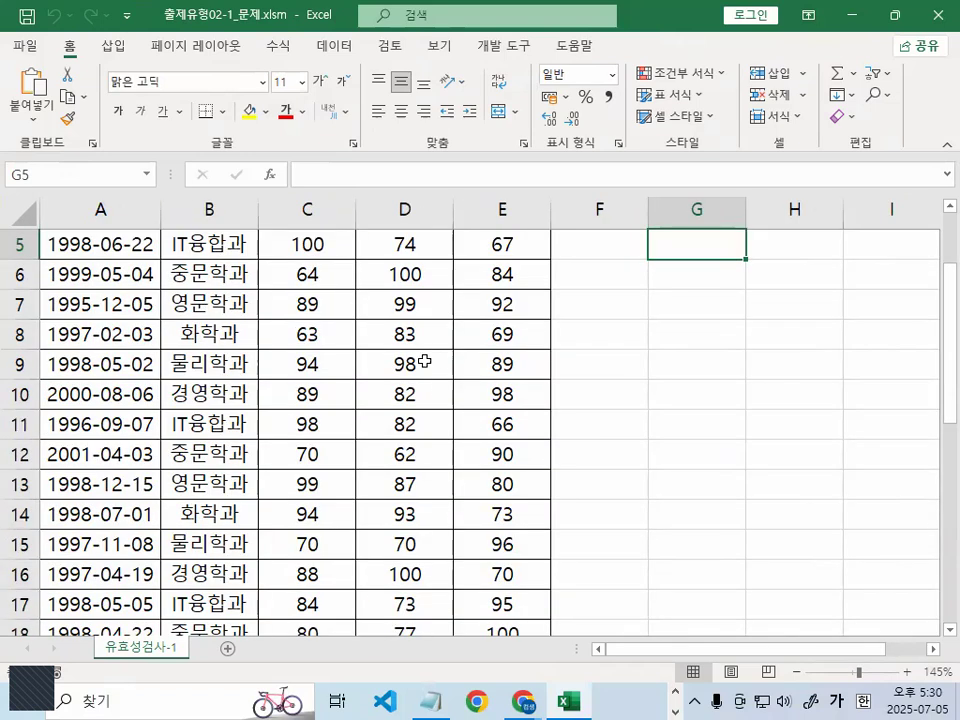
left_click(414, 306)
left_click(713, 294)
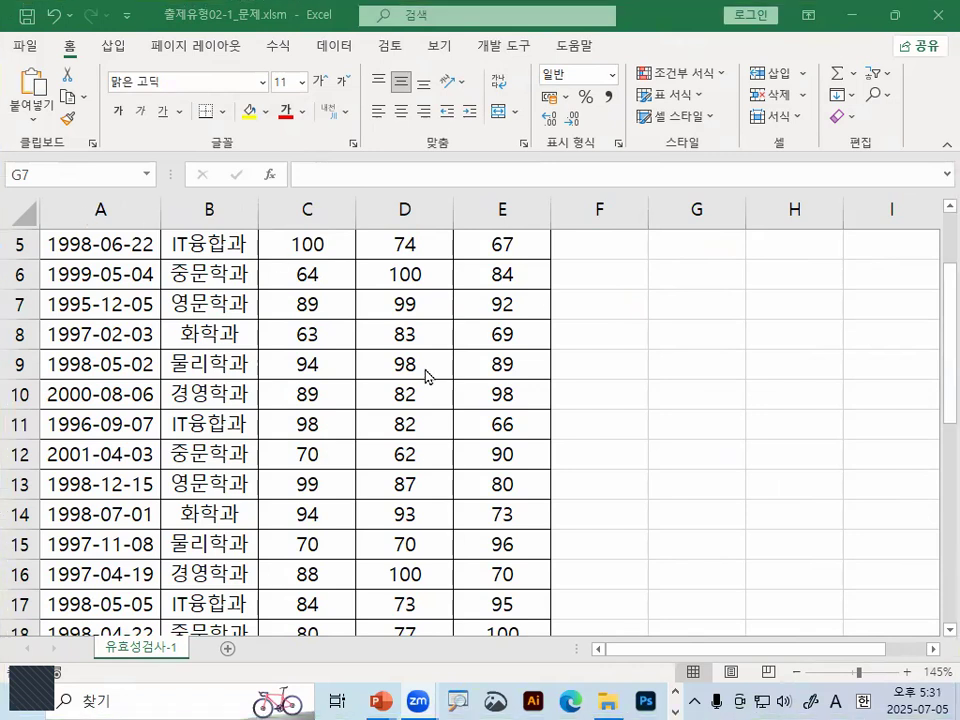
left_click(421, 355)
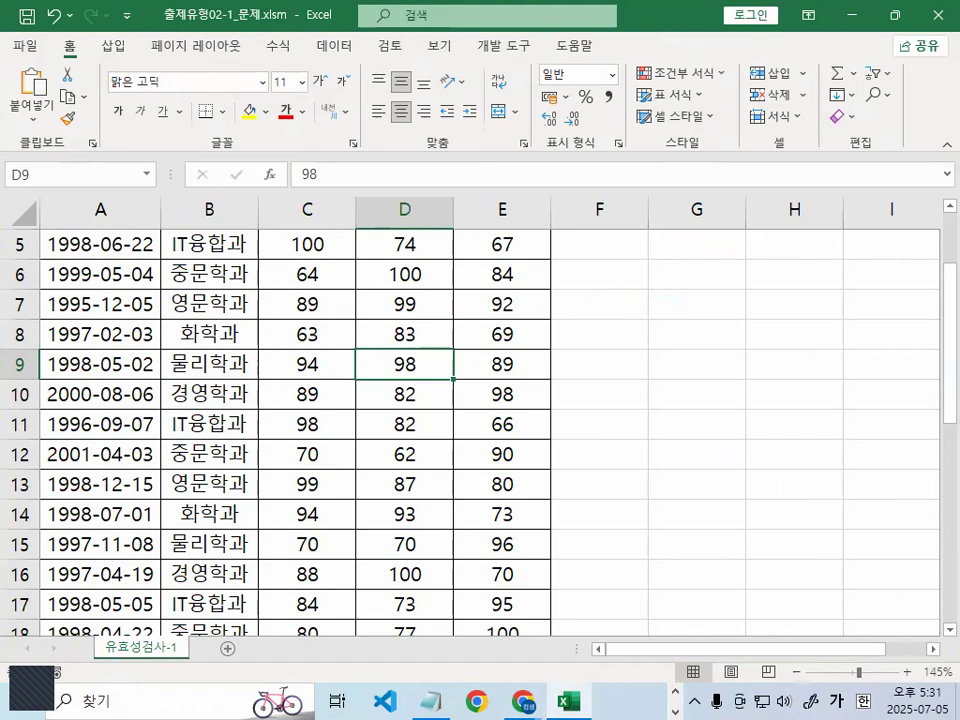
- Switch to the Notepad lesson notes and review the 데이터도구 section down to the 데이터유효성검사 definition on 교재 106 페이지, highlighting key terms
key("alt+Tab")
scroll(407, 343, "down", 3)
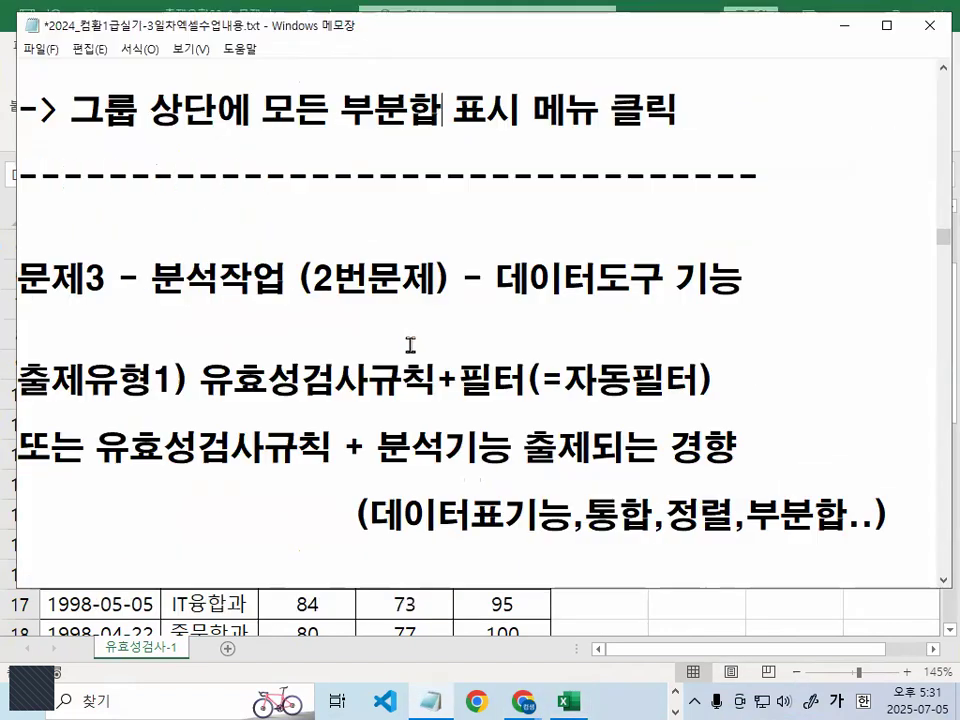
left_click_drag(141, 277, 743, 283)
left_click_drag(201, 381, 440, 381)
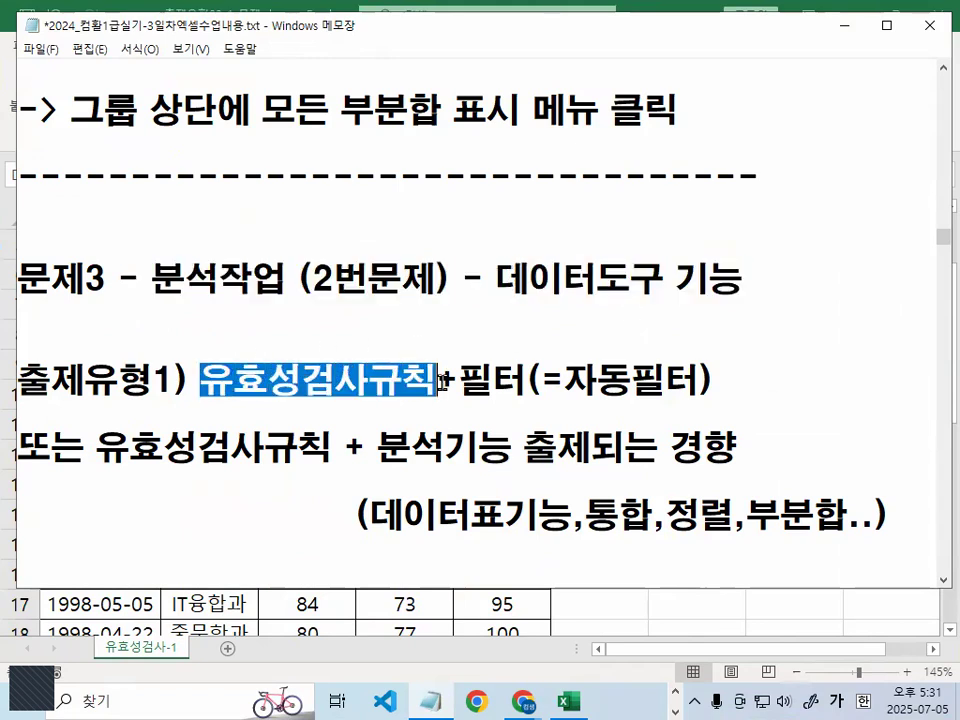
left_click(440, 381)
scroll(555, 393, "down", 5)
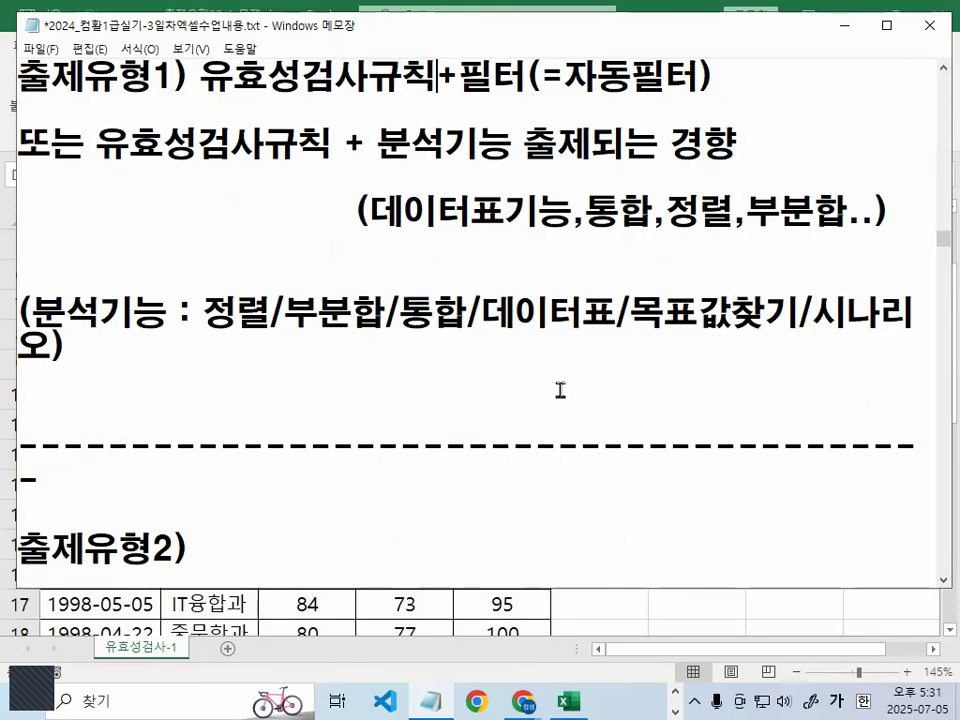
scroll(561, 390, "down", 4)
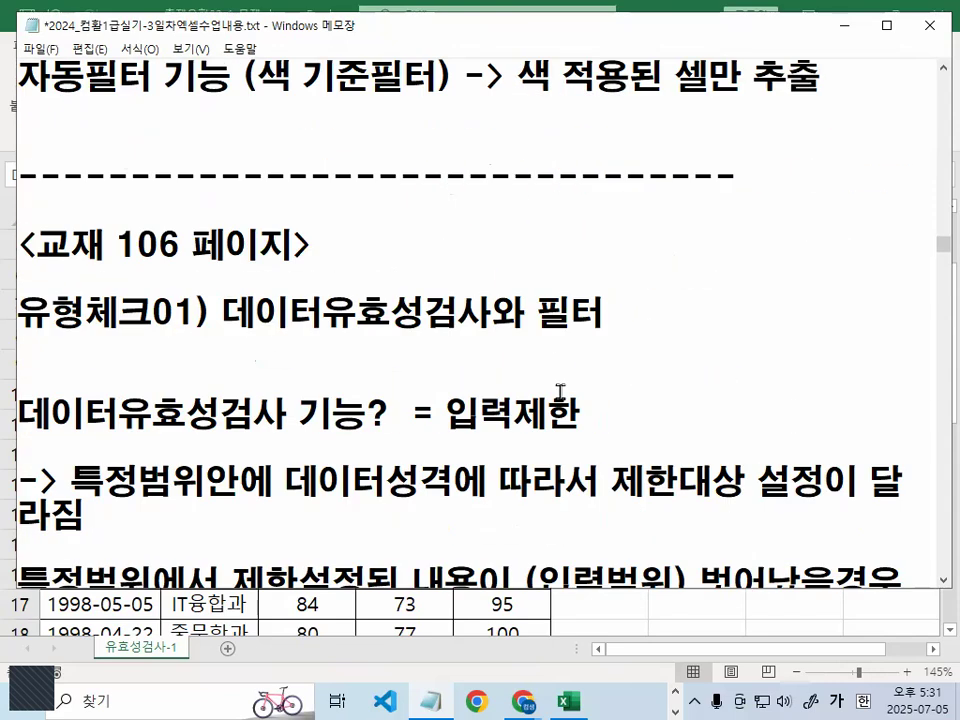
left_click_drag(213, 212, 522, 212)
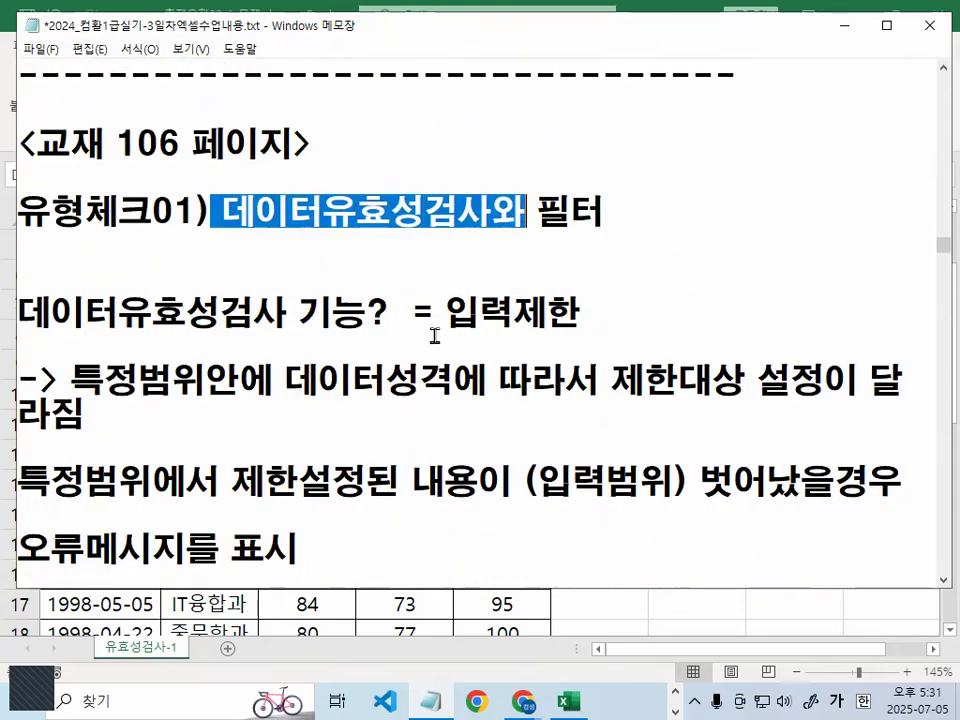
left_click(455, 311)
left_click_drag(446, 311, 589, 312)
left_click(588, 312)
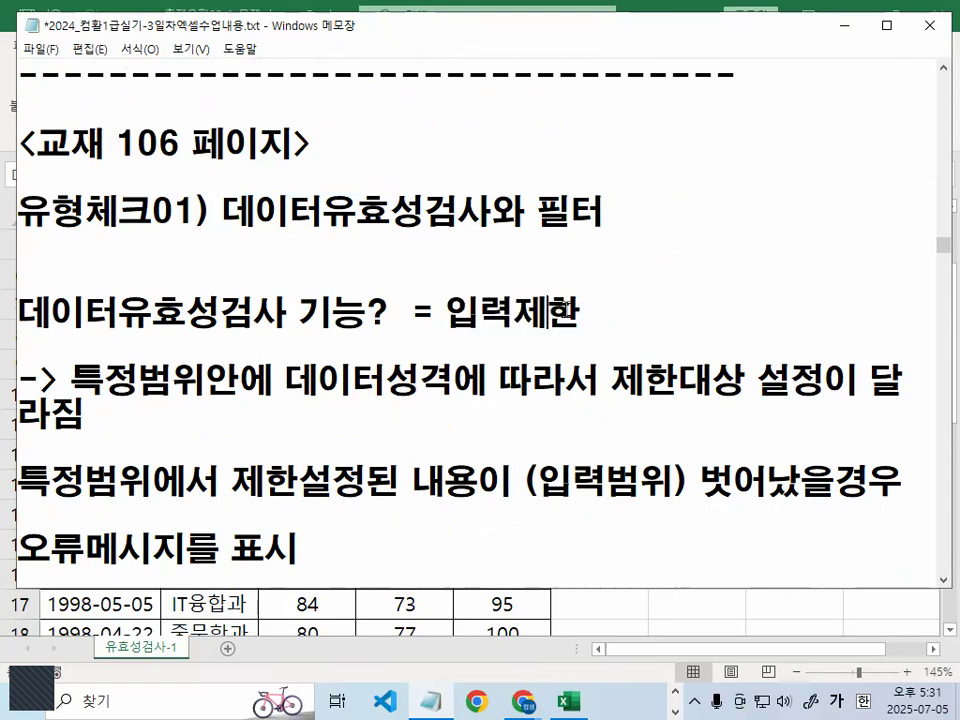
- Minimize the notes, select scores C4:E10 in the workbook, circle them with the pen and write 0~100 and 1000 beside them
left_click(846, 28)
left_click(385, 334)
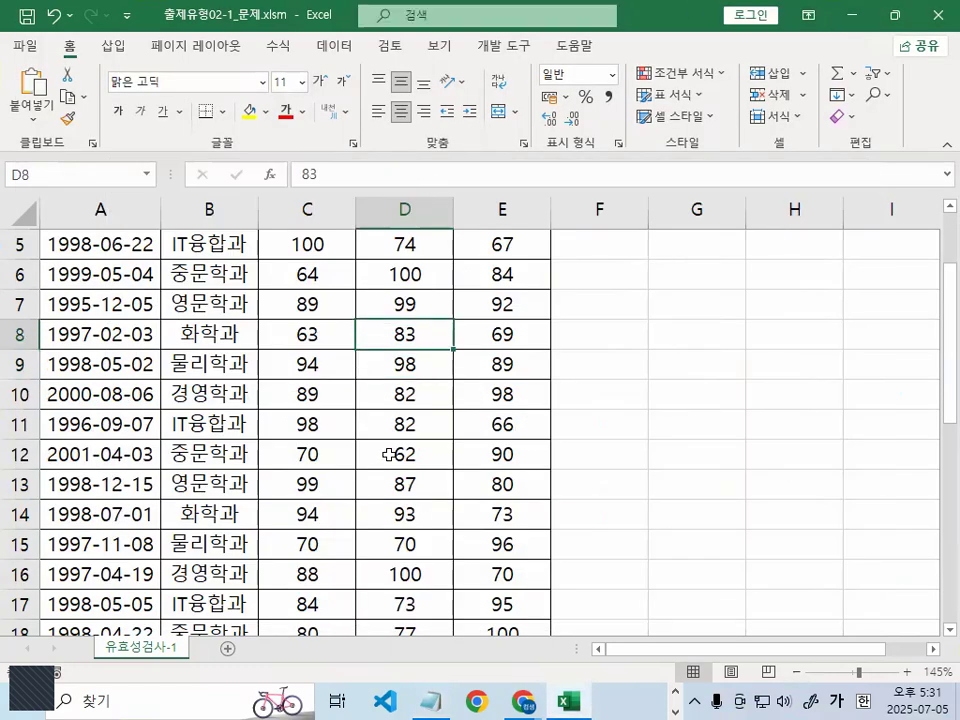
scroll(388, 450, "up", 2)
left_click(305, 334)
mouse_move(408, 334)
left_mouse_down()
mouse_move(495, 516)
mouse_move(250, 340)
mouse_move(514, 484)
left_mouse_up()
mouse_move(598, 284)
left_mouse_down()
mouse_move(617, 326)
mouse_move(647, 311)
mouse_move(701, 313)
mouse_move(748, 295)
mouse_move(761, 330)
left_mouse_up()
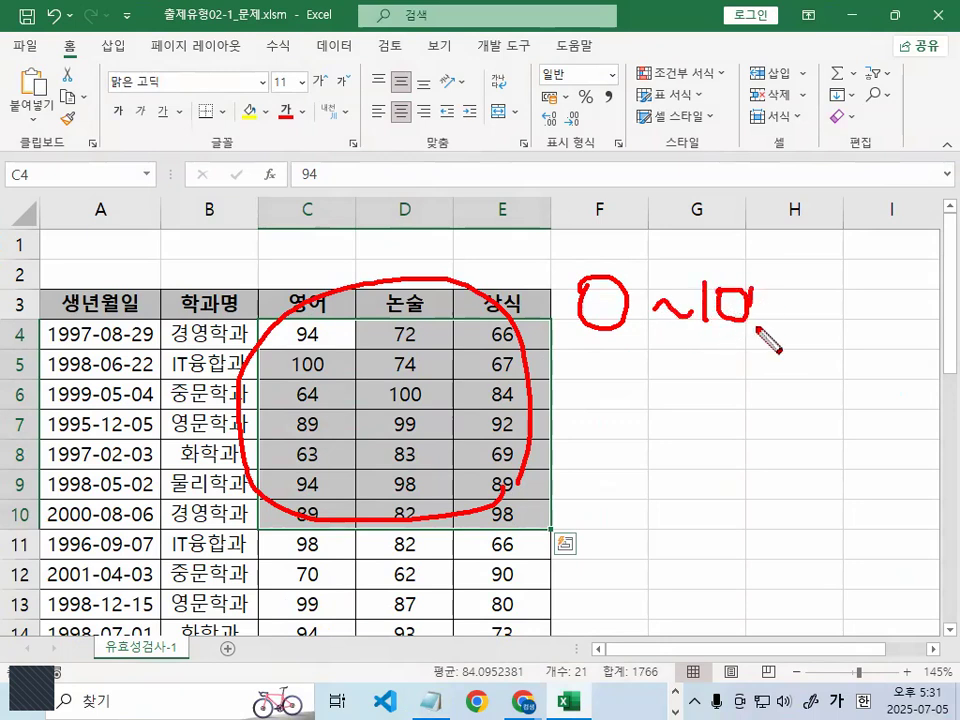
left_click_drag(775, 287, 765, 310)
left_click_drag(513, 392, 820, 374)
left_click_drag(657, 400, 655, 464)
left_click_drag(688, 428, 697, 450)
left_click_drag(725, 410, 705, 439)
mouse_move(772, 410)
left_mouse_down()
mouse_move(767, 489)
mouse_move(780, 439)
left_mouse_up()
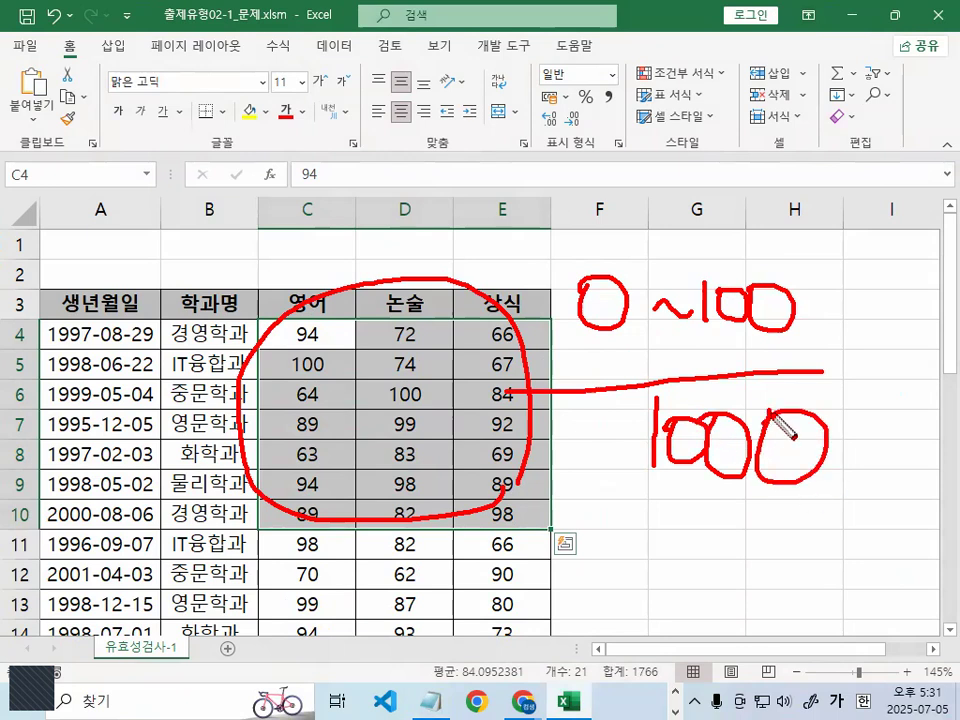
- Circle the handwritten 0~100 range, add check and cross marks, sketch a message box above the table, and clear all pen marks
left_click_drag(614, 221, 795, 316)
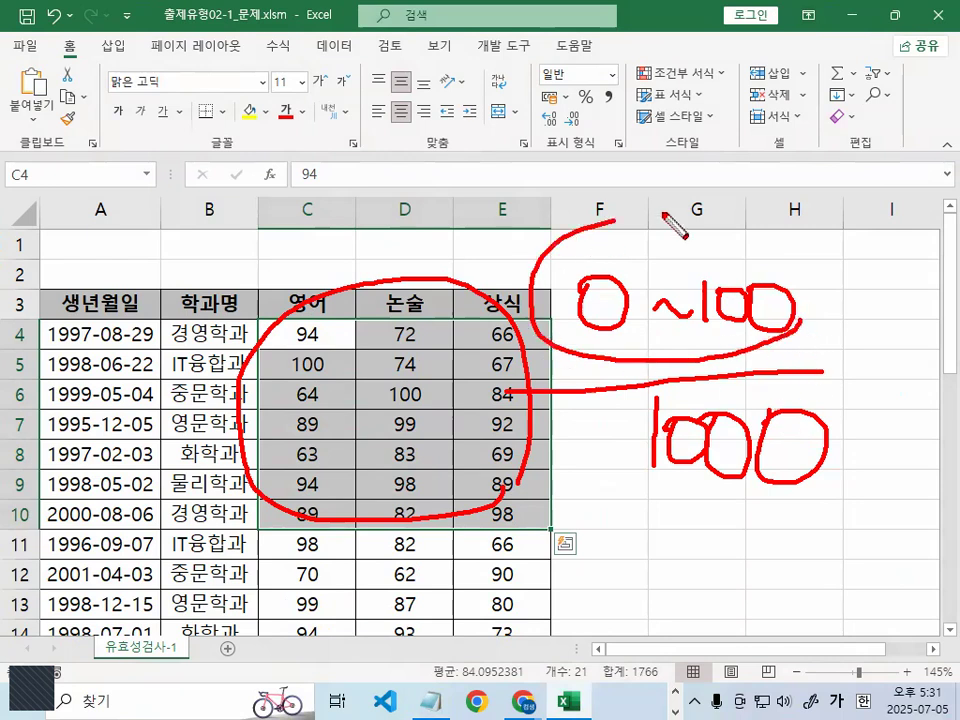
left_click_drag(665, 217, 786, 321)
left_click_drag(657, 215, 733, 137)
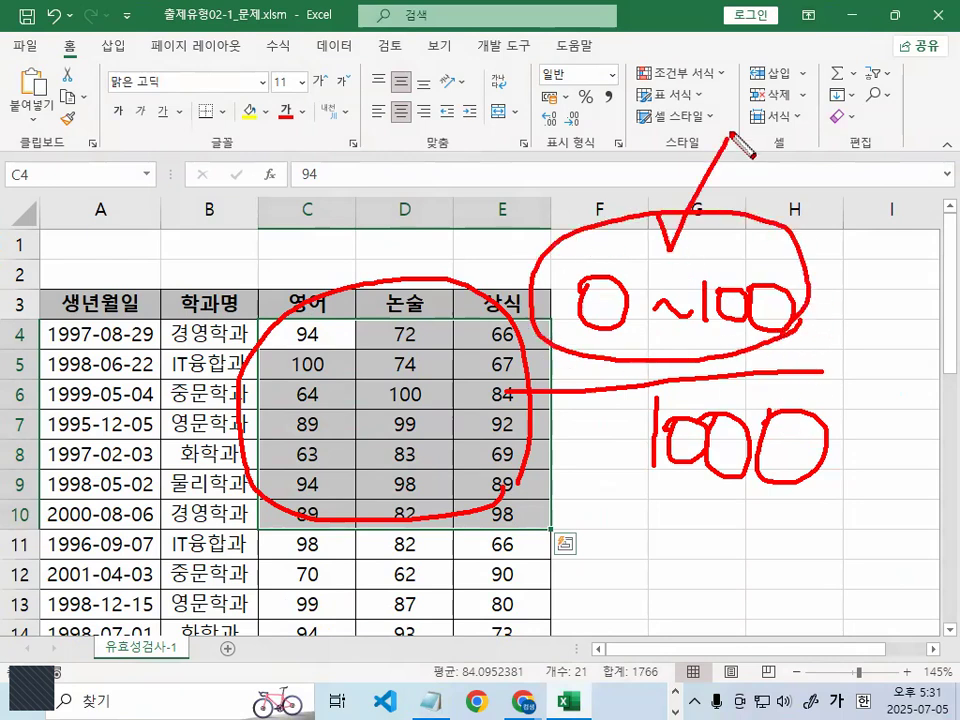
left_click_drag(560, 225, 622, 143)
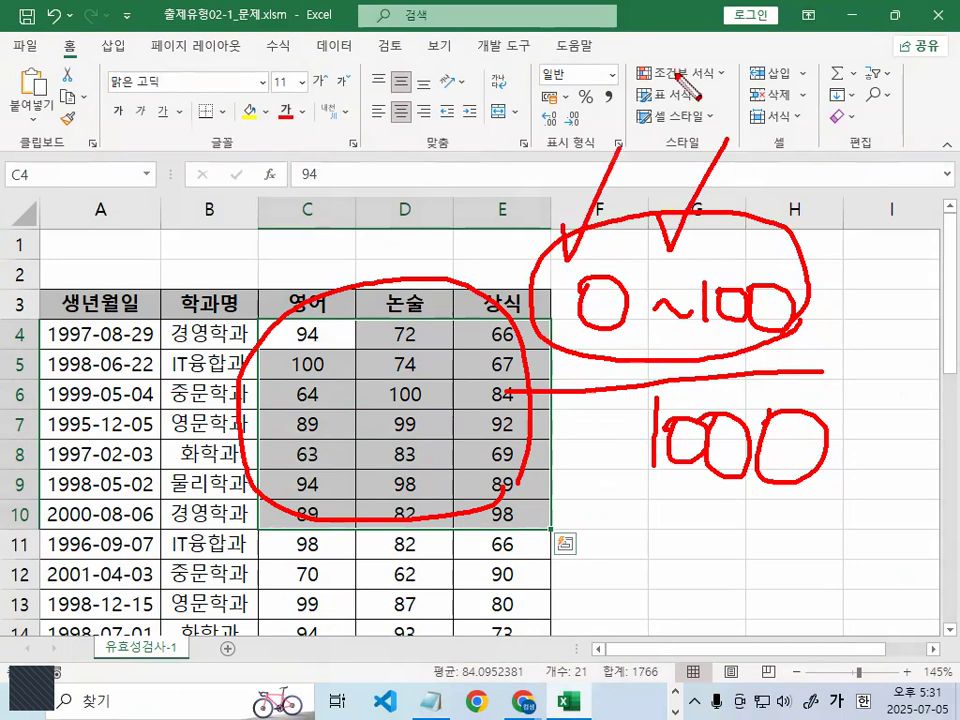
mouse_move(799, 315)
left_mouse_down()
mouse_move(814, 328)
mouse_move(570, 352)
mouse_move(763, 282)
mouse_move(764, 300)
left_mouse_up()
mouse_move(806, 265)
left_mouse_down()
mouse_move(870, 205)
mouse_move(848, 290)
left_mouse_up()
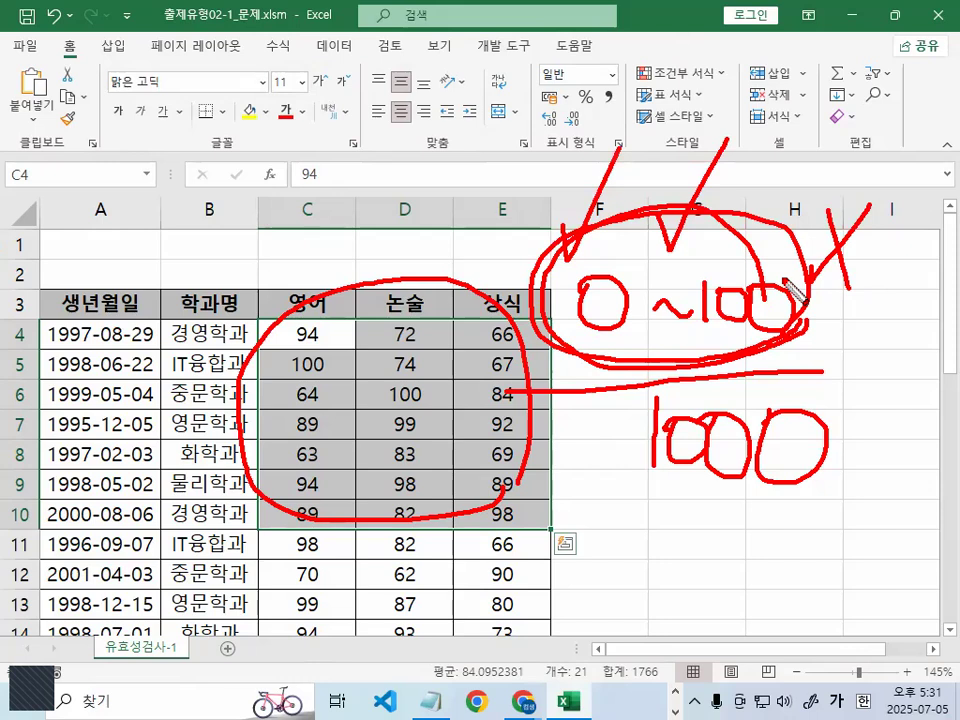
mouse_move(150, 78)
left_mouse_down()
mouse_move(424, 295)
mouse_move(365, 115)
mouse_move(121, 105)
left_mouse_up()
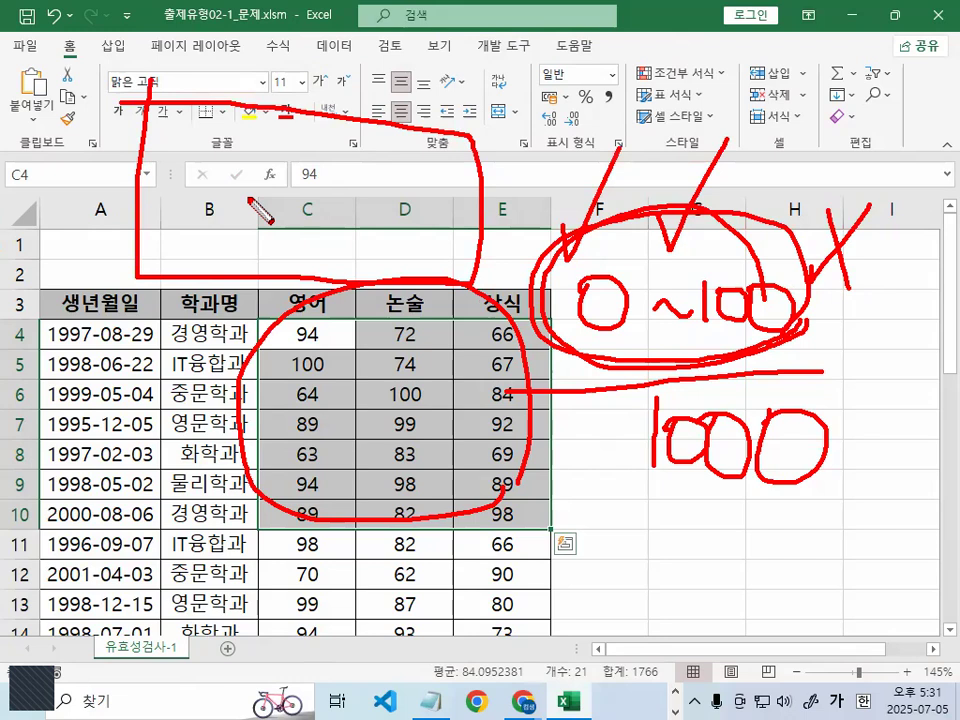
key("Escape")
left_click(790, 364)
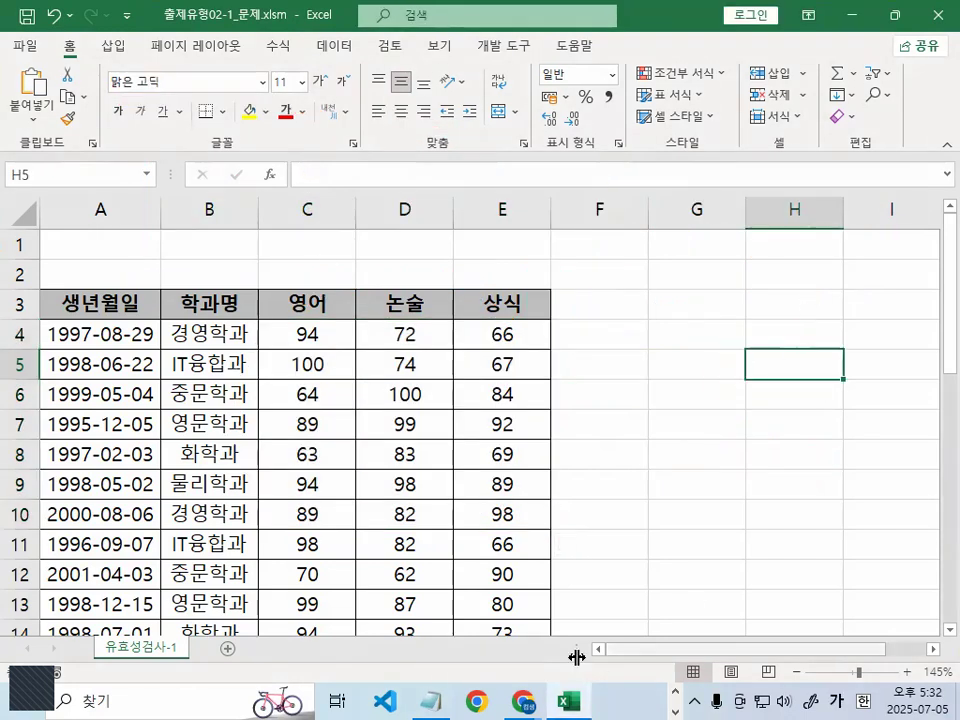
- In the Notepad notes, move 제한대상 설정이 달라짐 onto its own line and add a blank line before the 특정범위에서 sentence
left_click(430, 701)
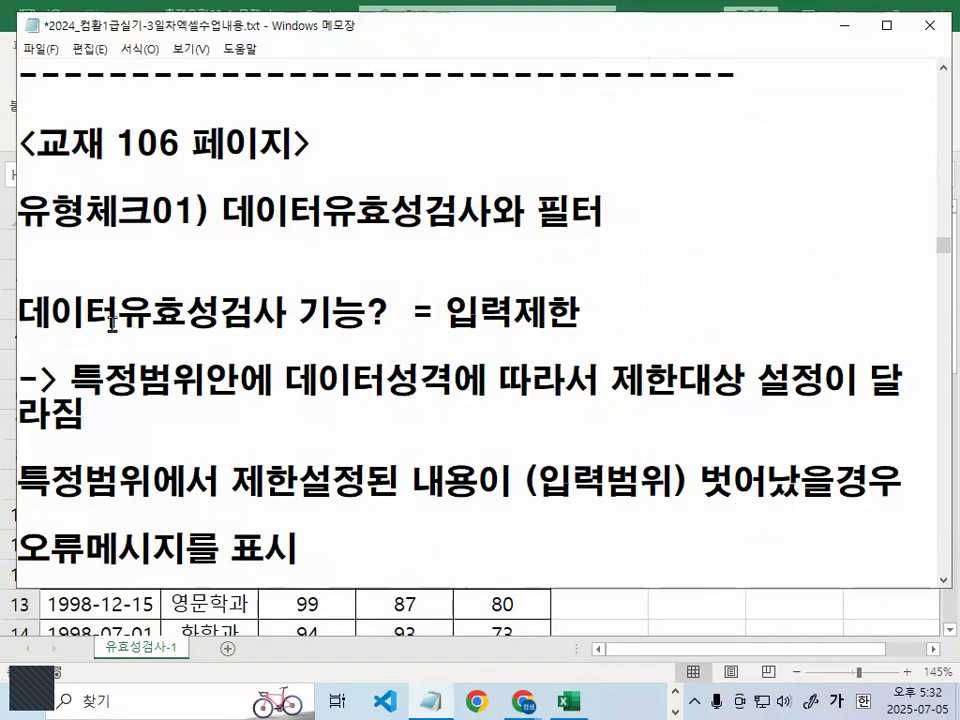
left_click_drag(70, 380, 487, 381)
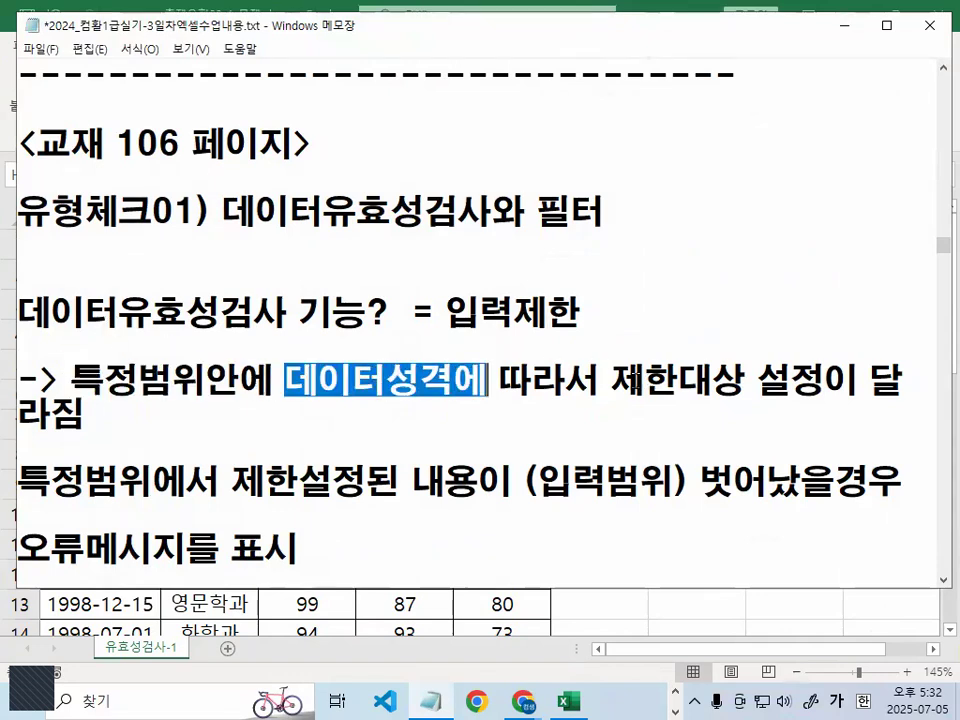
left_click(612, 381)
key("Return")
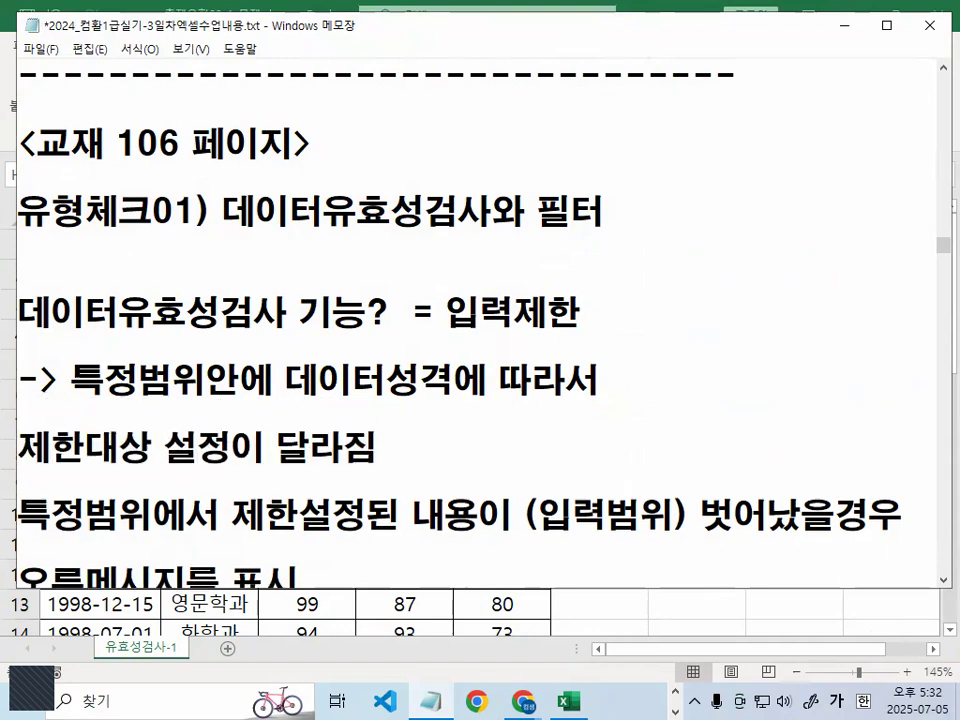
key("Down")
key("Return")
scroll(643, 386, "down", 2)
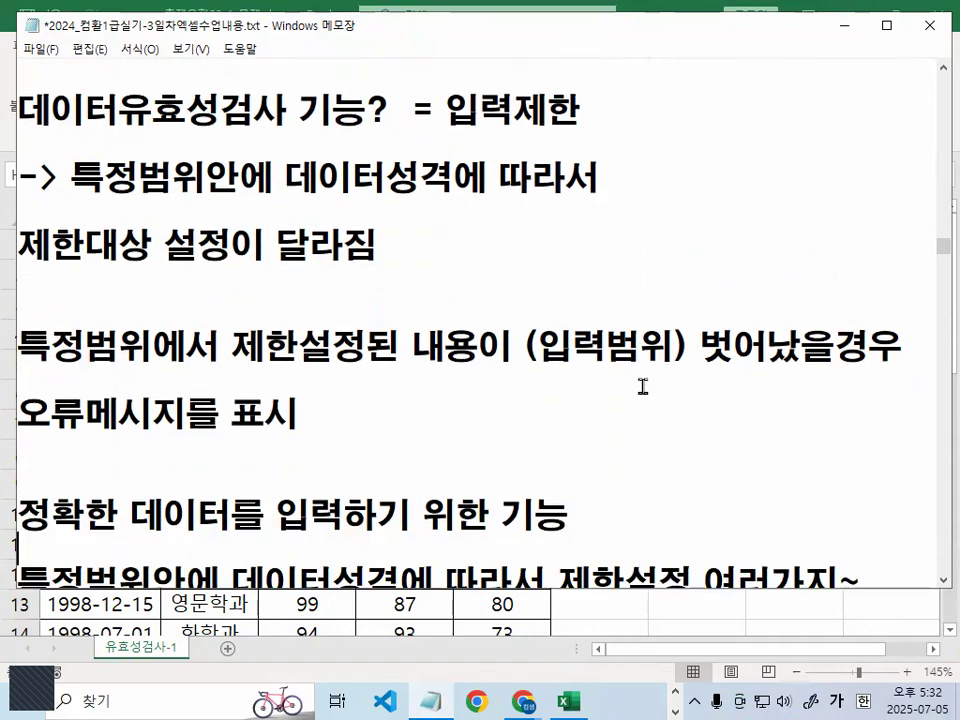
- Return to the workbook and select the 영어 score in C5
left_click(848, 35)
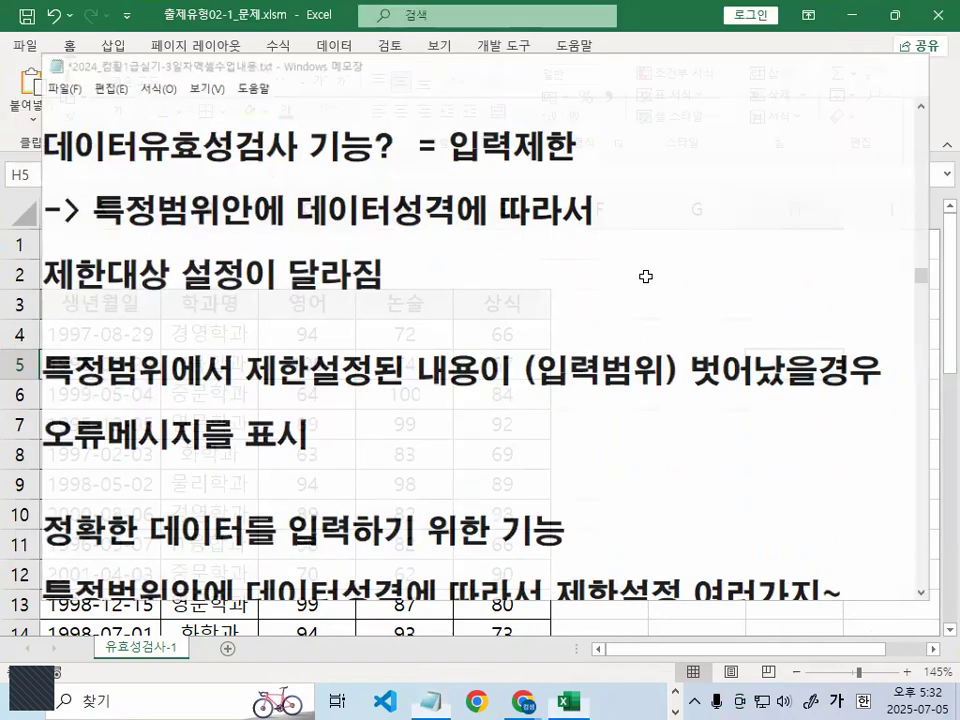
left_click(634, 345)
left_click(664, 399)
left_click(486, 364)
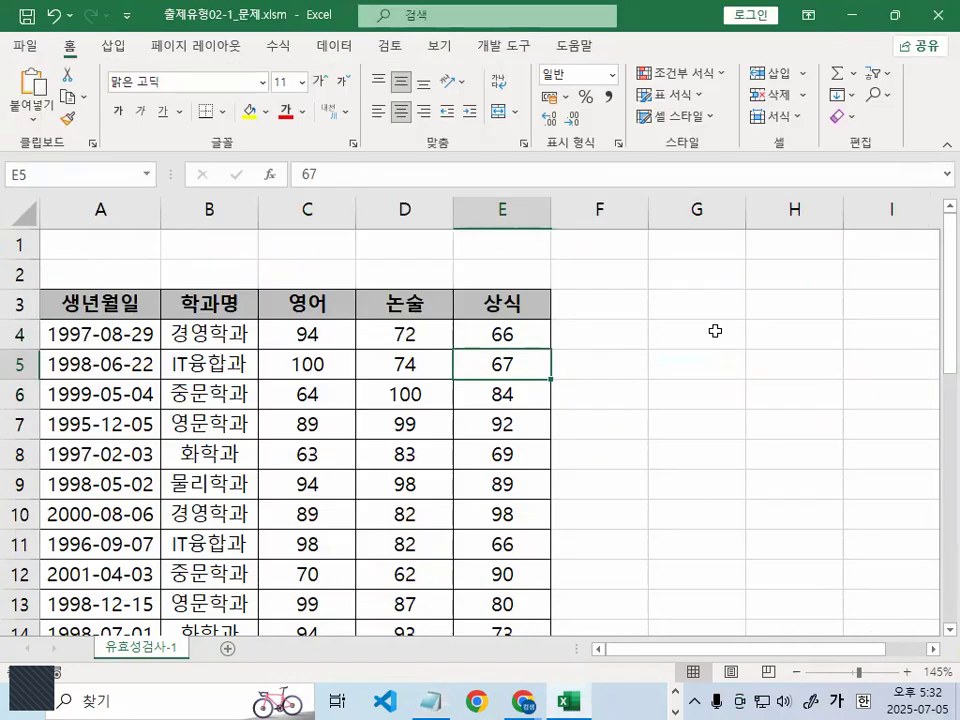
left_click(317, 370)
left_click(666, 339)
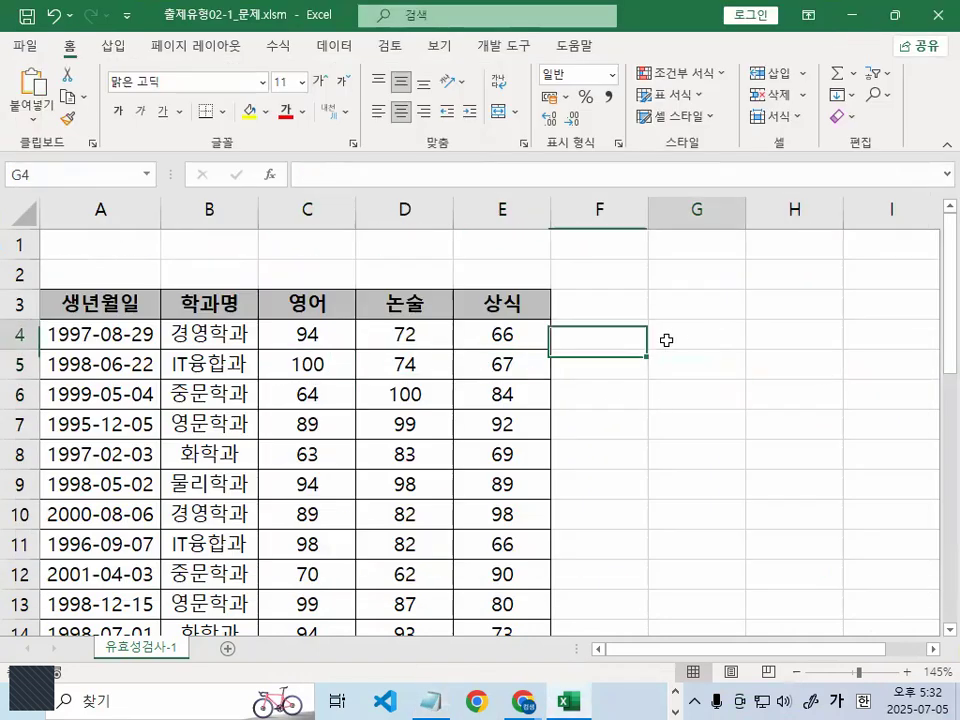
left_click(296, 362)
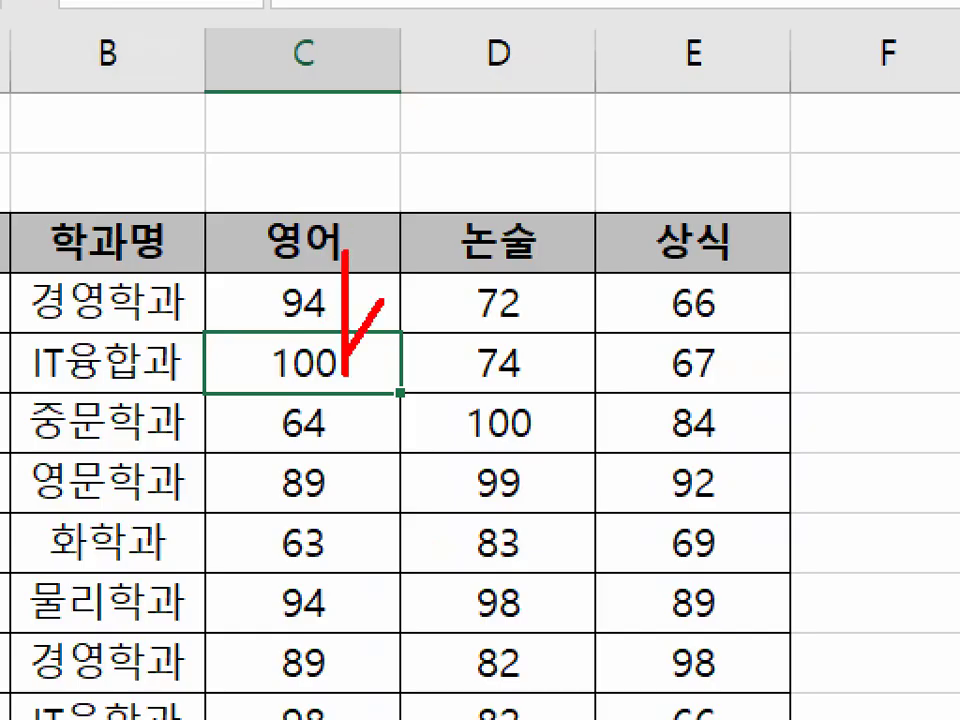
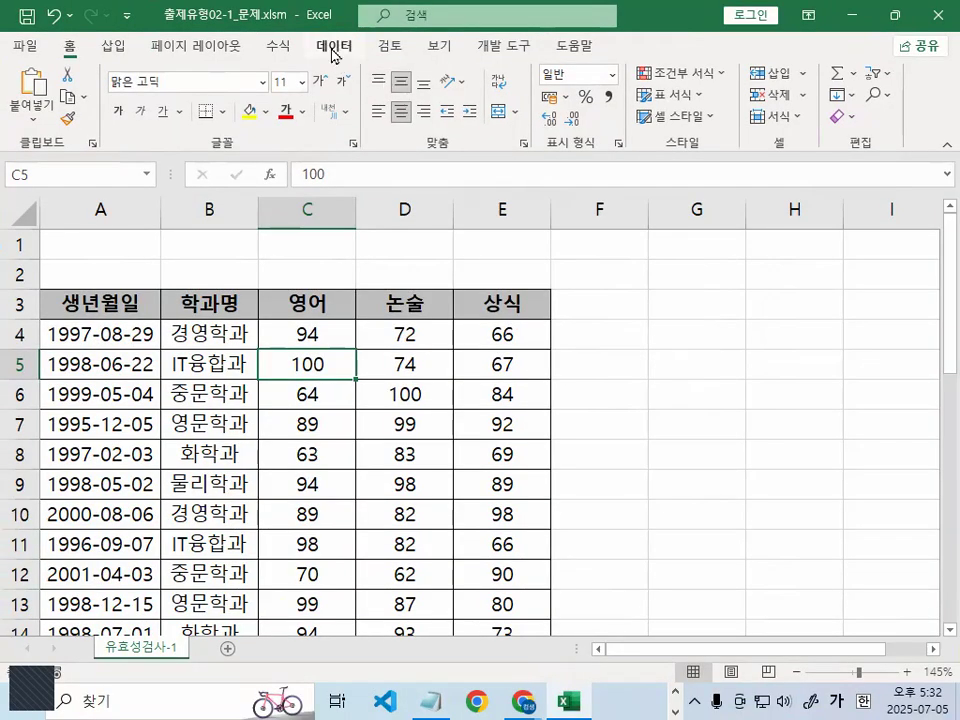
- Shrink and widen the workbook window, circle the 데이터 도구 group, and open 데이터 유효성 검사 for cell C5
left_click(334, 45)
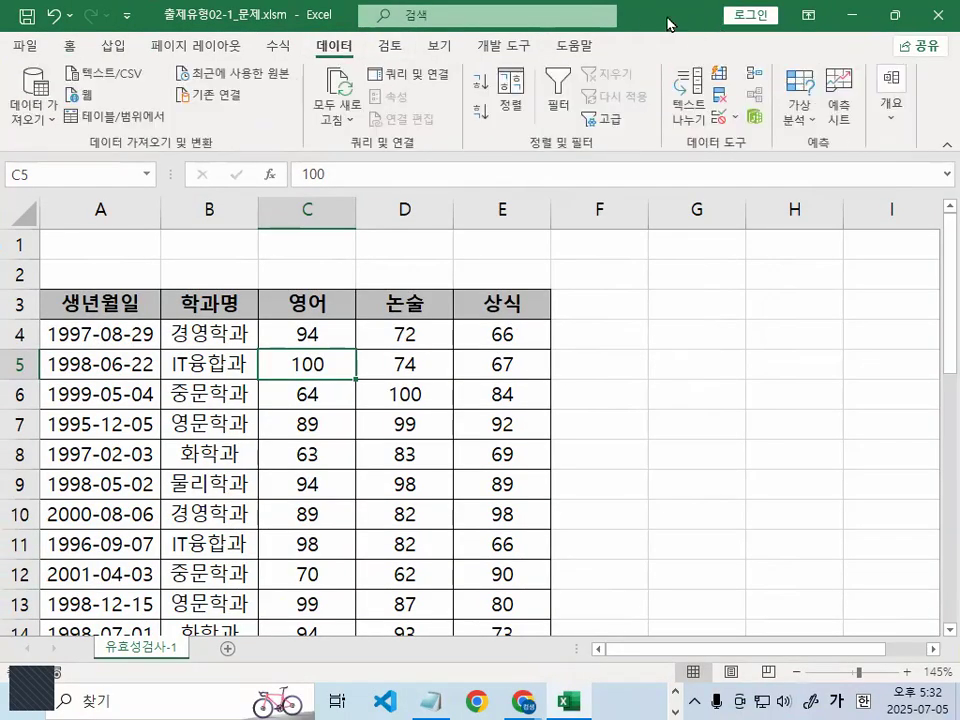
double_click(671, 26)
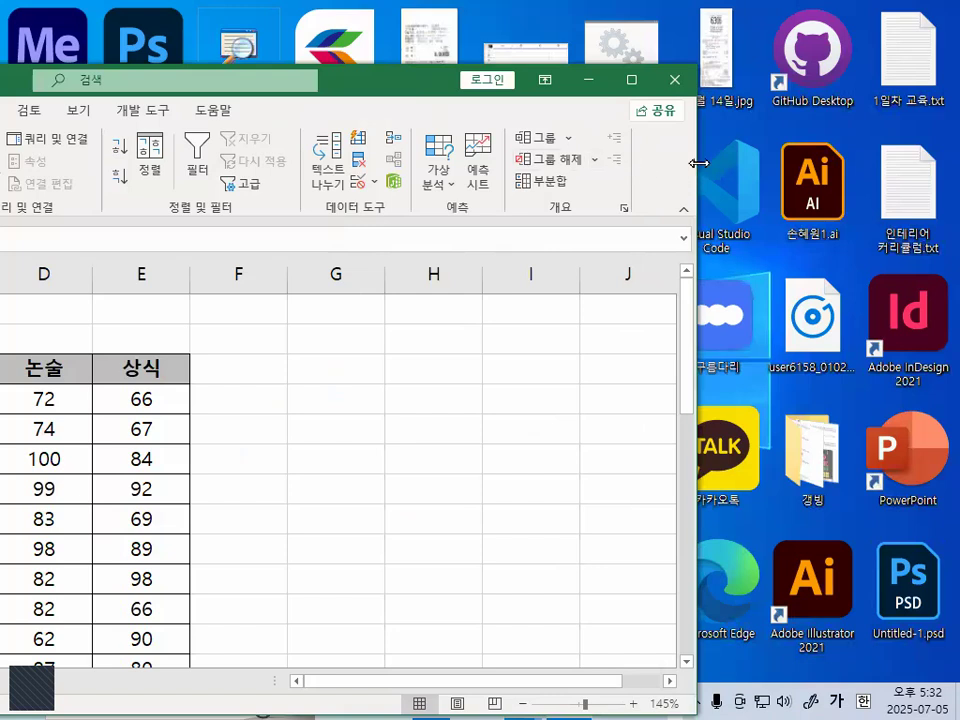
left_click_drag(698, 163, 935, 165)
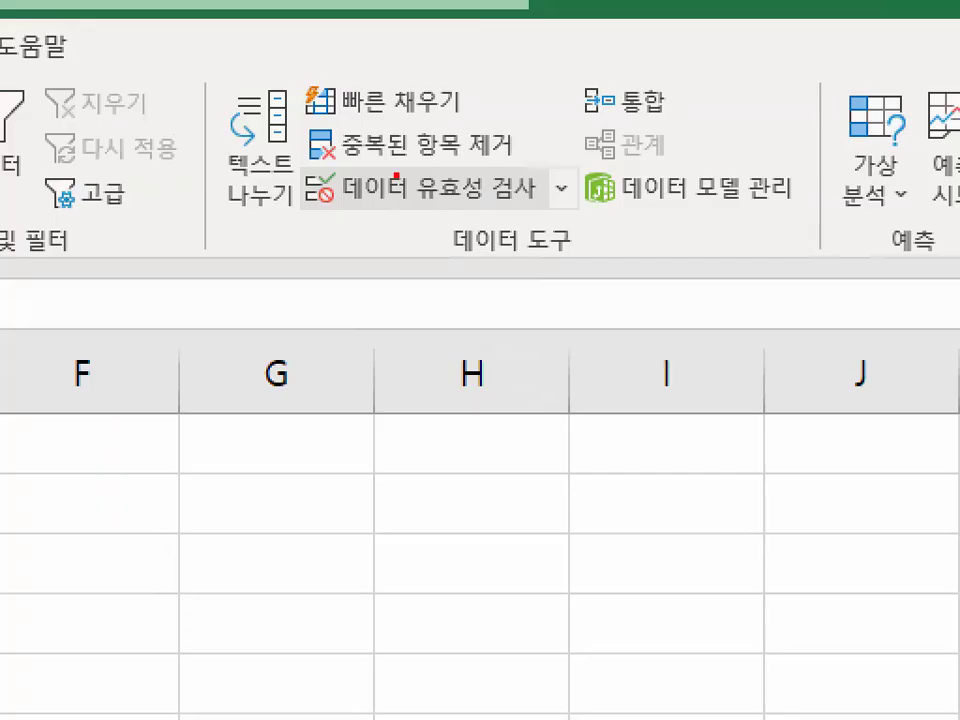
left_click_drag(618, 243, 643, 276)
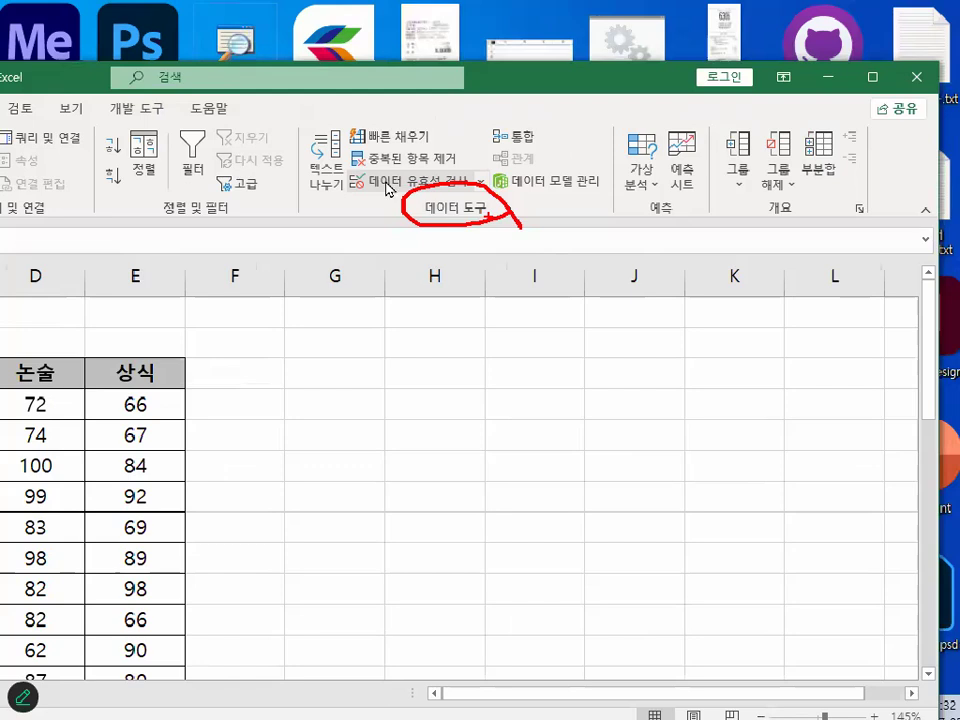
left_click(388, 188)
left_click_drag(240, 218, 688, 180)
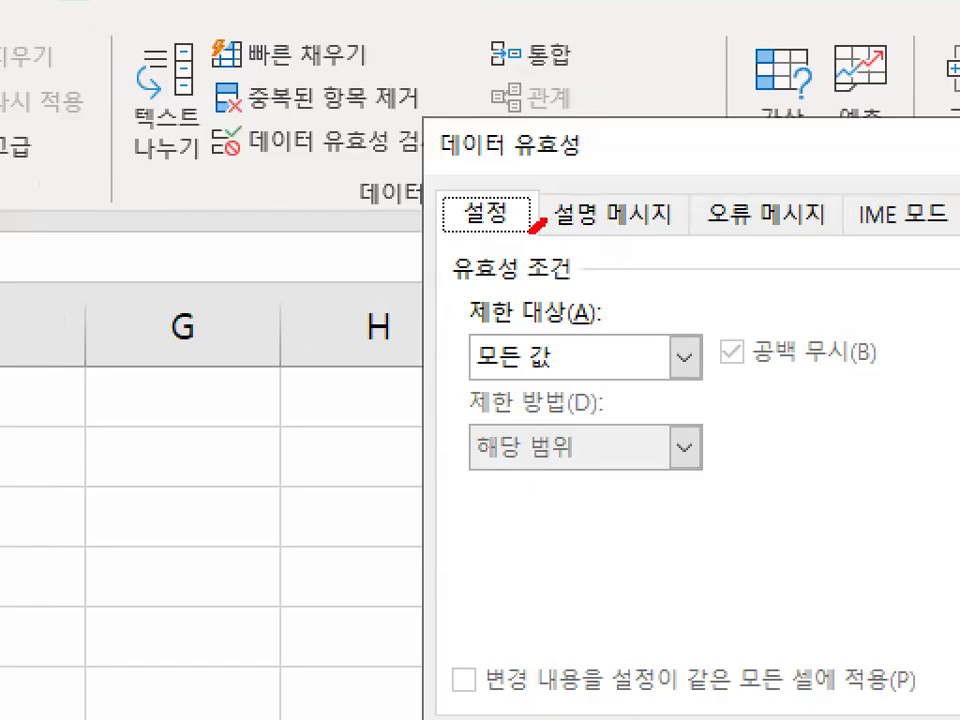
- Expand the 제한 대상 options, bracket them with the pen, underline 정수 and 소수점, and write 50~100 beside them
mouse_move(516, 218)
left_mouse_down()
mouse_move(456, 210)
mouse_move(546, 210)
left_mouse_up()
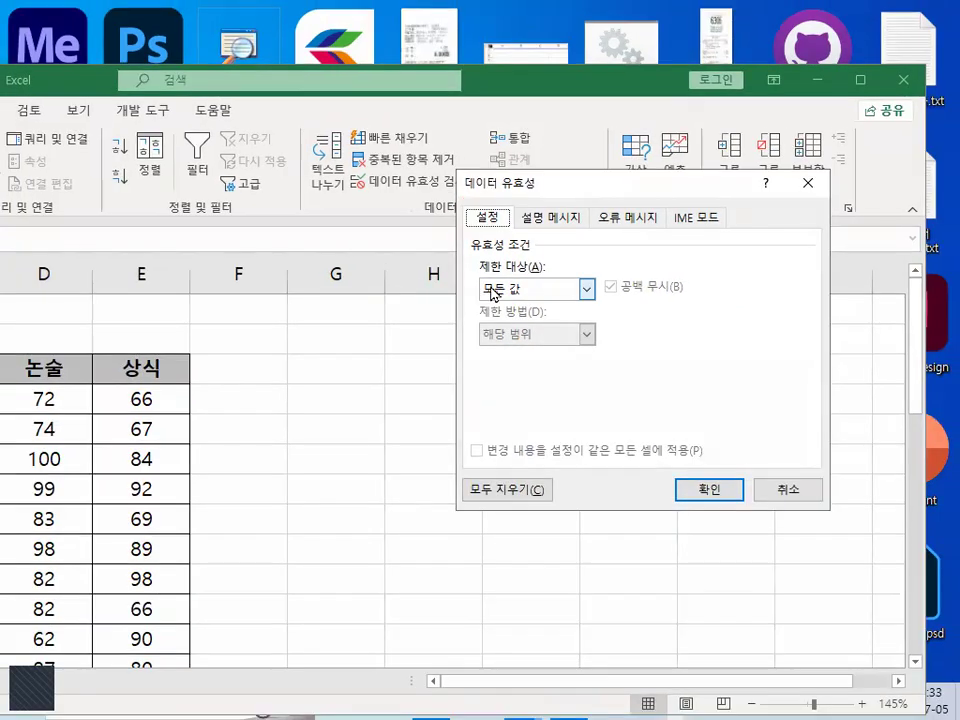
mouse_move(502, 296)
left_mouse_down()
mouse_move(560, 286)
mouse_move(559, 312)
left_mouse_up()
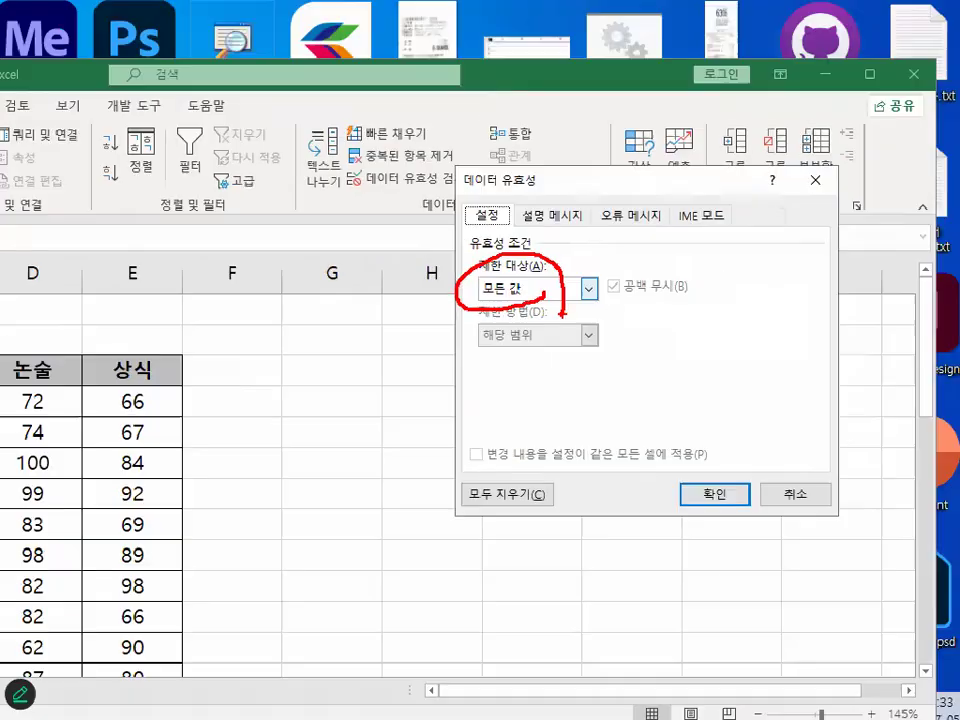
left_click(523, 295)
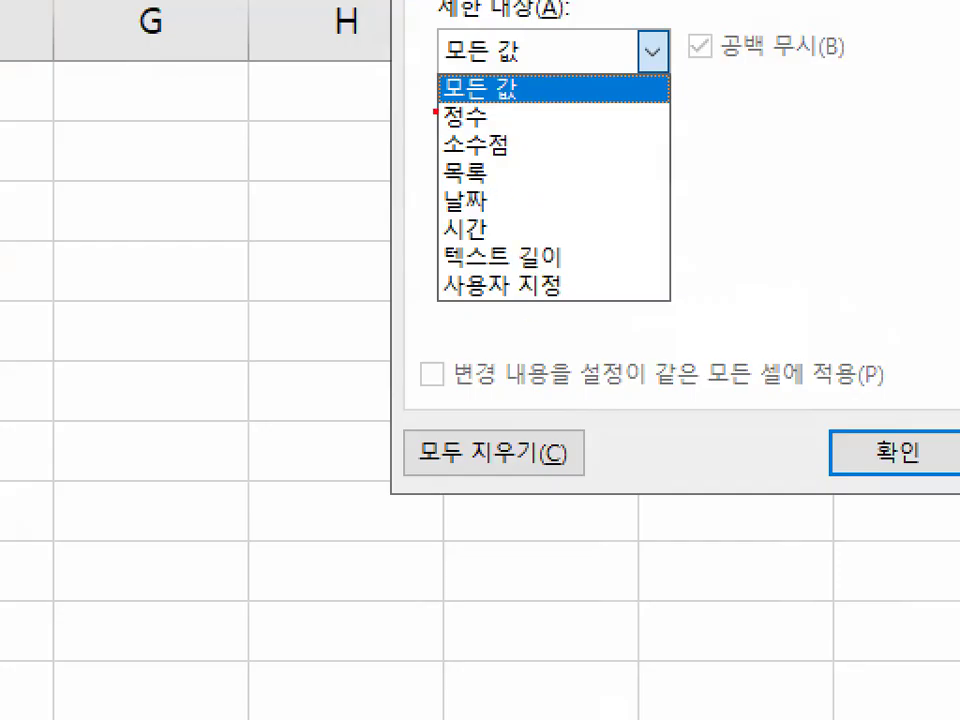
mouse_move(434, 113)
left_mouse_down()
mouse_move(402, 168)
mouse_move(433, 315)
left_mouse_up()
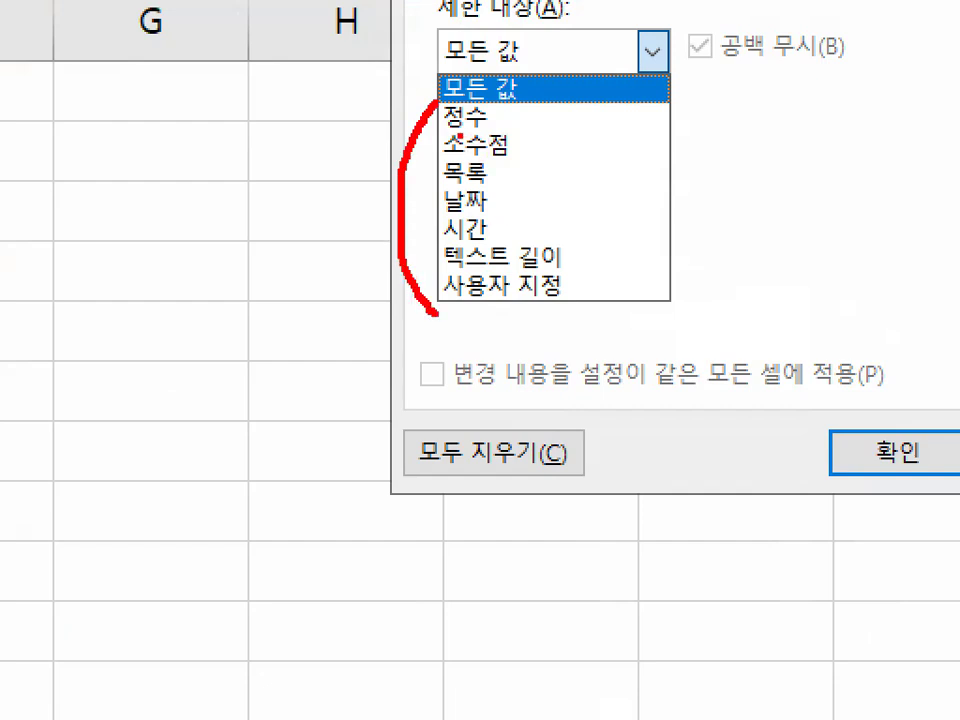
left_click_drag(445, 128, 487, 125)
left_click_drag(443, 155, 510, 156)
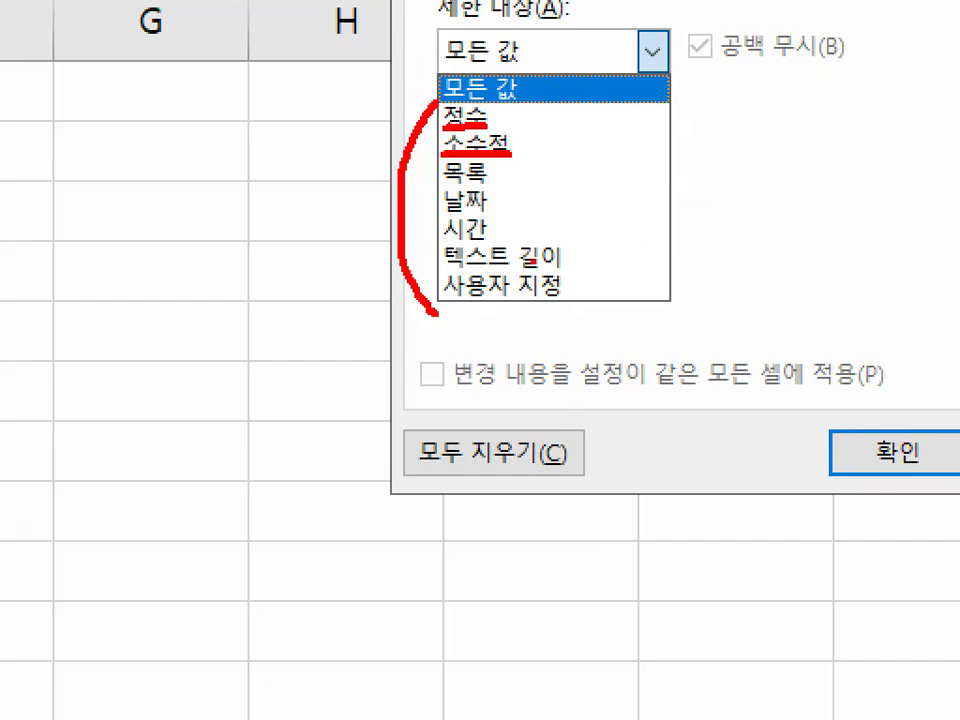
mouse_move(642, 165)
left_mouse_down()
mouse_move(645, 275)
mouse_move(690, 300)
mouse_move(782, 261)
mouse_move(810, 279)
mouse_move(872, 270)
mouse_move(900, 322)
mouse_move(955, 290)
left_mouse_up()
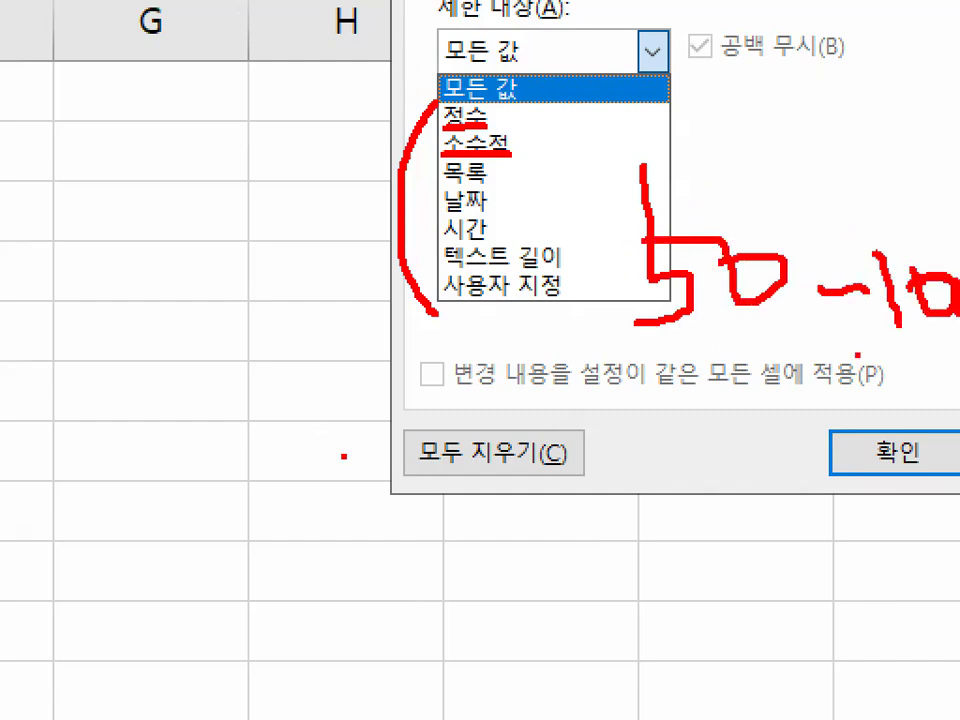
- Handwrite 85.5 below the options, circle its decimal part and the 정수 option, and clear the pen marks
mouse_move(230, 448)
left_mouse_down()
mouse_move(174, 413)
mouse_move(252, 446)
left_mouse_up()
mouse_move(280, 333)
left_mouse_down()
mouse_move(280, 458)
mouse_move(228, 488)
left_mouse_up()
left_click_drag(283, 388, 347, 411)
left_click(361, 466)
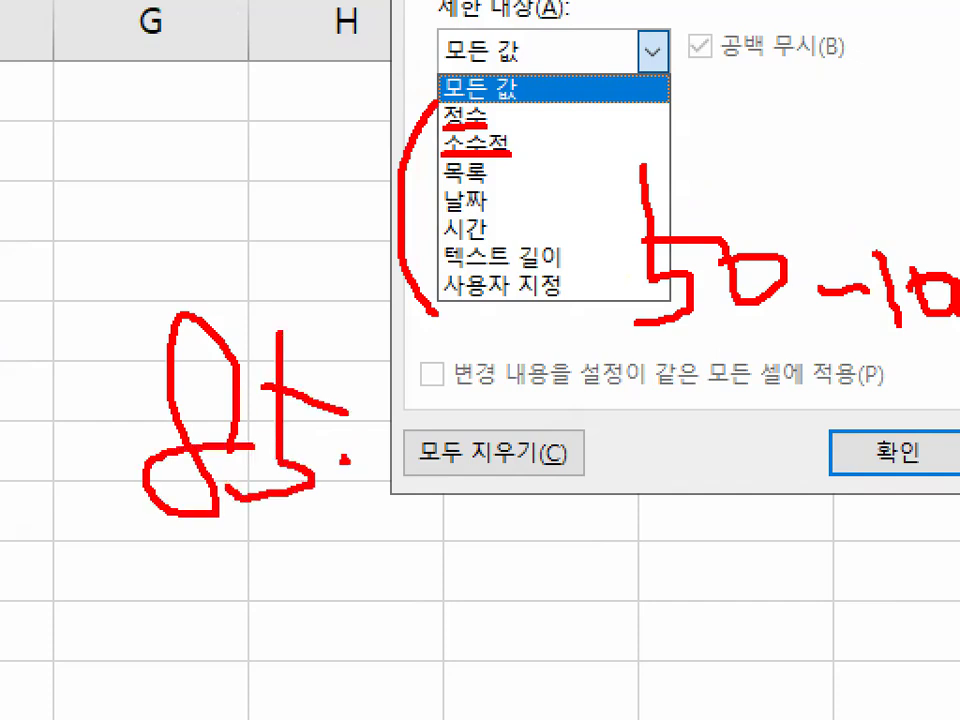
mouse_move(403, 333)
left_mouse_down()
mouse_move(430, 466)
mouse_move(360, 517)
left_mouse_up()
left_click_drag(393, 394, 498, 392)
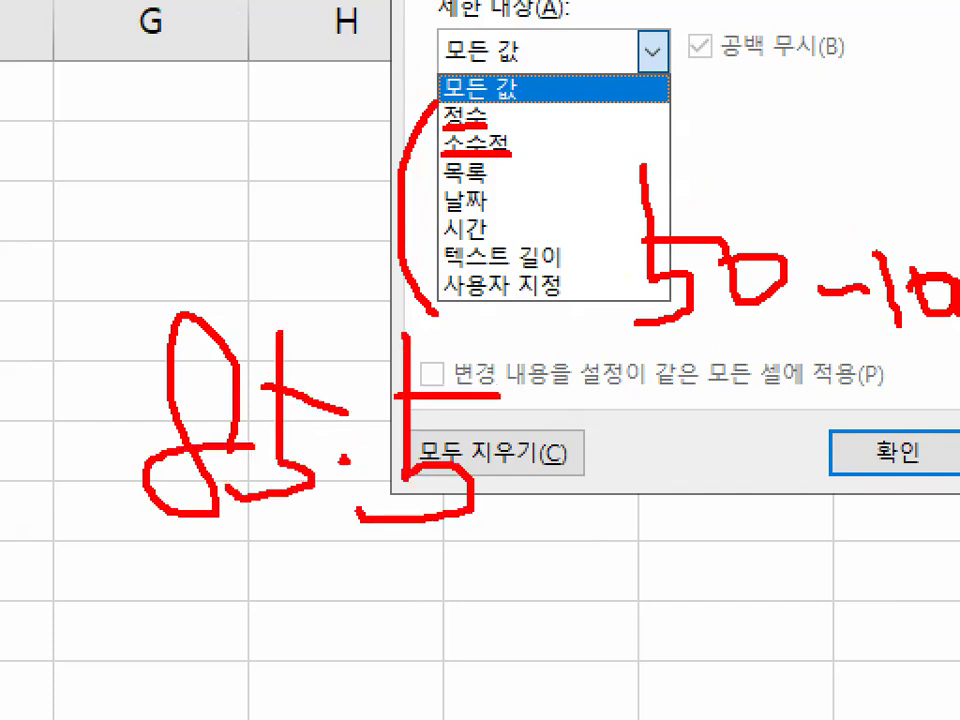
mouse_move(500, 495)
left_mouse_down()
mouse_move(285, 400)
mouse_move(590, 520)
left_mouse_up()
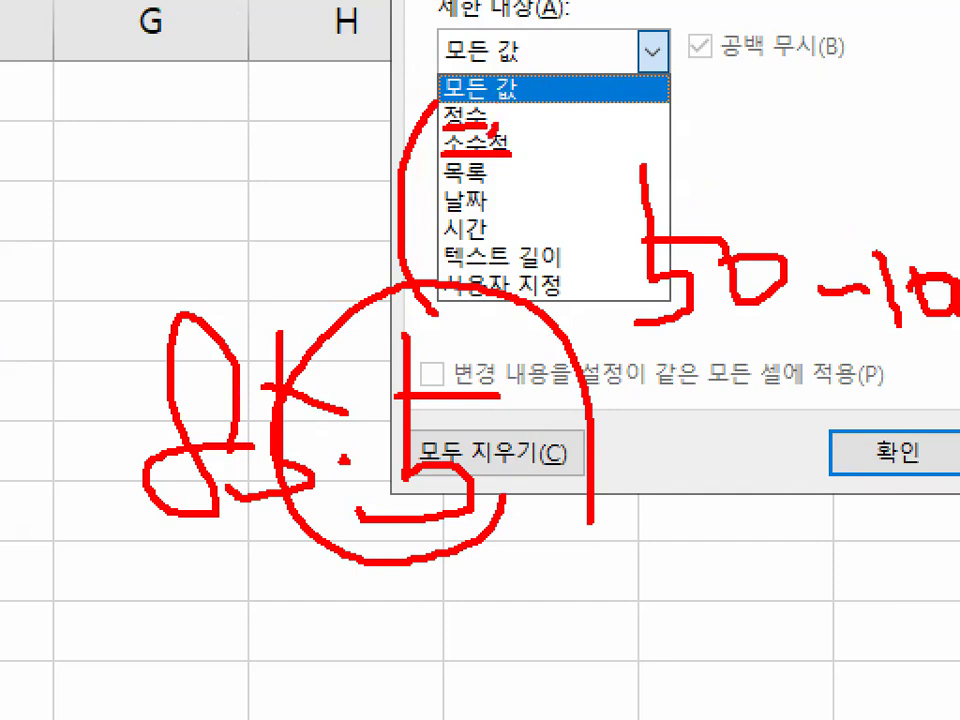
left_click_drag(487, 122, 446, 110)
mouse_move(525, 537)
left_mouse_down()
mouse_move(218, 338)
mouse_move(507, 538)
left_mouse_up()
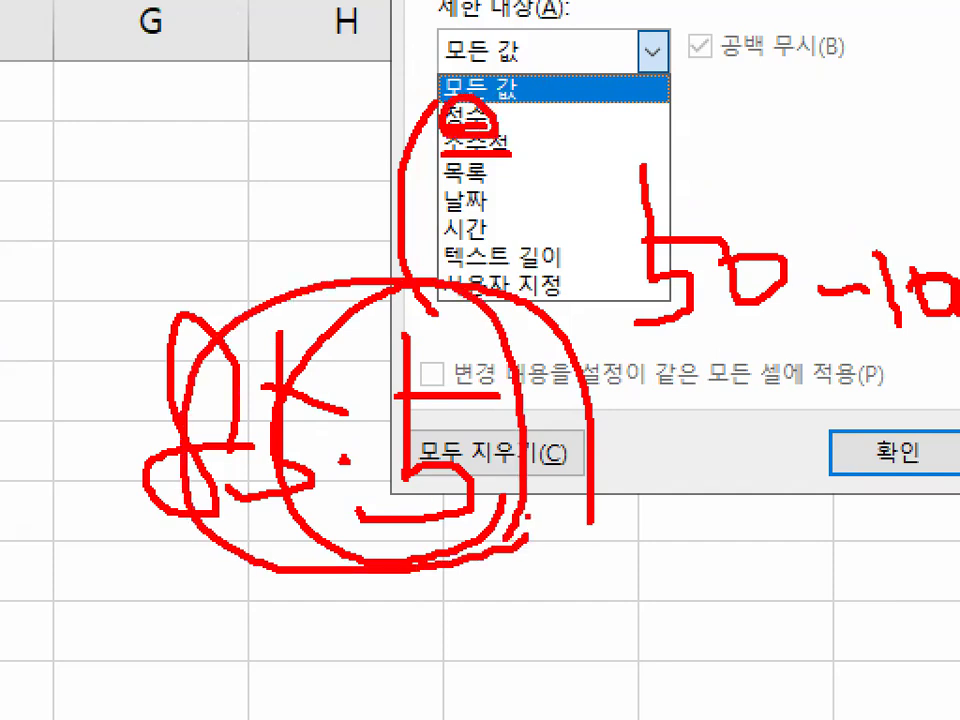
key("Escape")
- Reopen the 제한 대상 options, circle 정수 with an arrow pointing to it, write and circle 85.5, and clear the marks
left_click(546, 293)
key("ctrl+1")
mouse_move(512, 323)
left_mouse_down()
mouse_move(481, 332)
mouse_move(510, 318)
left_mouse_up()
mouse_move(282, 516)
left_mouse_down()
mouse_move(300, 516)
mouse_move(298, 590)
mouse_move(392, 405)
mouse_move(360, 566)
left_mouse_up()
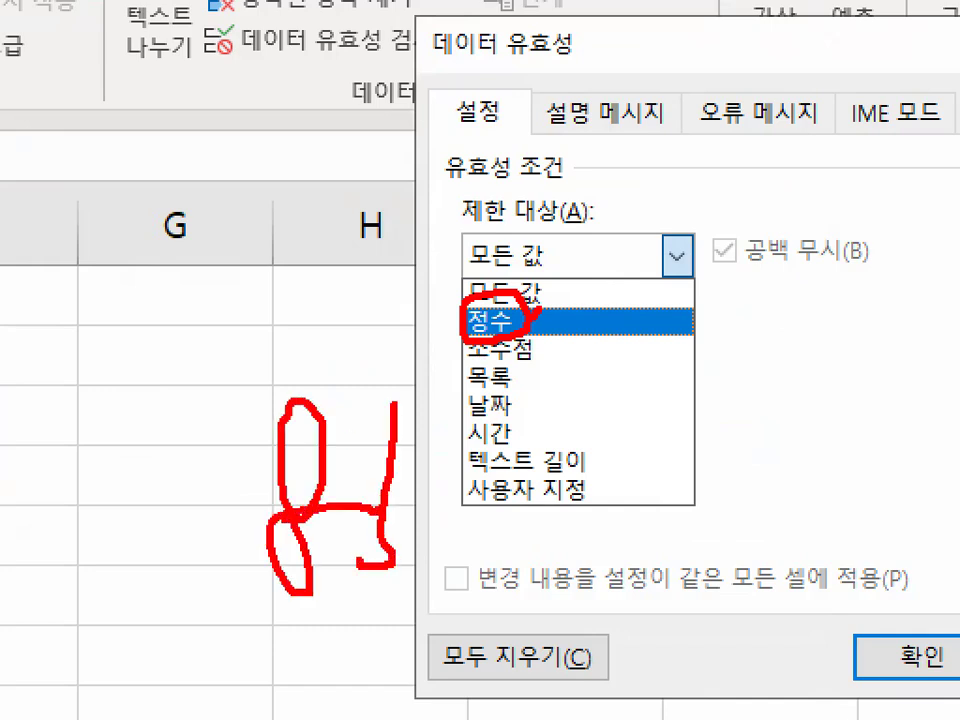
left_click_drag(390, 480, 452, 491)
left_click_drag(456, 566, 465, 571)
mouse_move(525, 452)
left_mouse_down()
mouse_move(526, 514)
mouse_move(501, 584)
mouse_move(601, 495)
left_mouse_up()
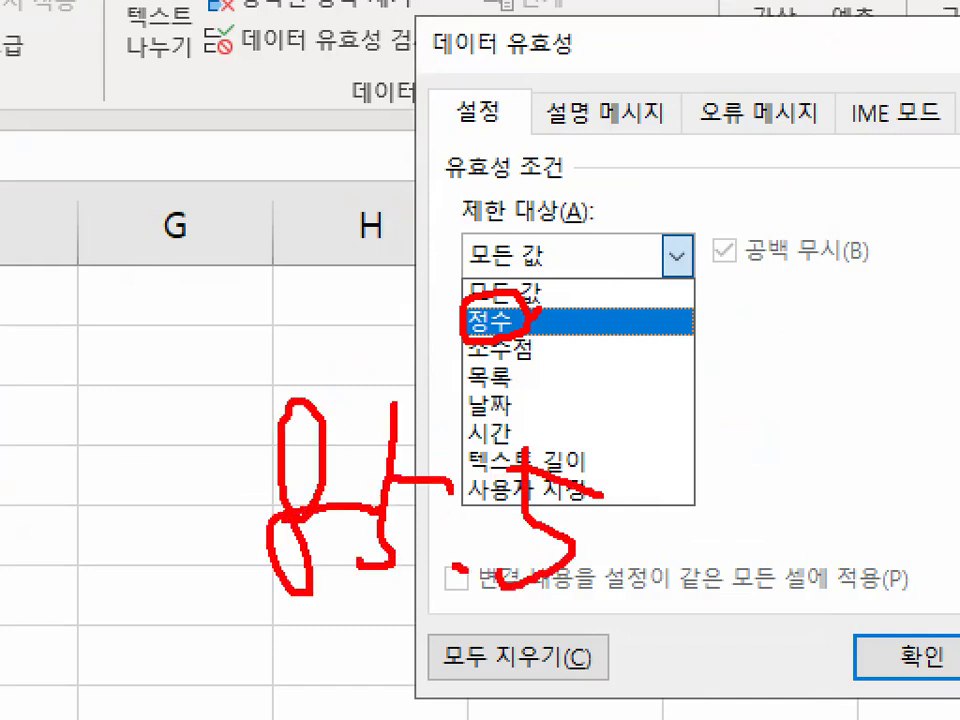
mouse_move(695, 528)
left_mouse_down()
mouse_move(650, 560)
mouse_move(575, 440)
mouse_move(597, 645)
left_mouse_up()
mouse_move(478, 298)
left_mouse_down()
mouse_move(465, 243)
mouse_move(560, 183)
left_mouse_up()
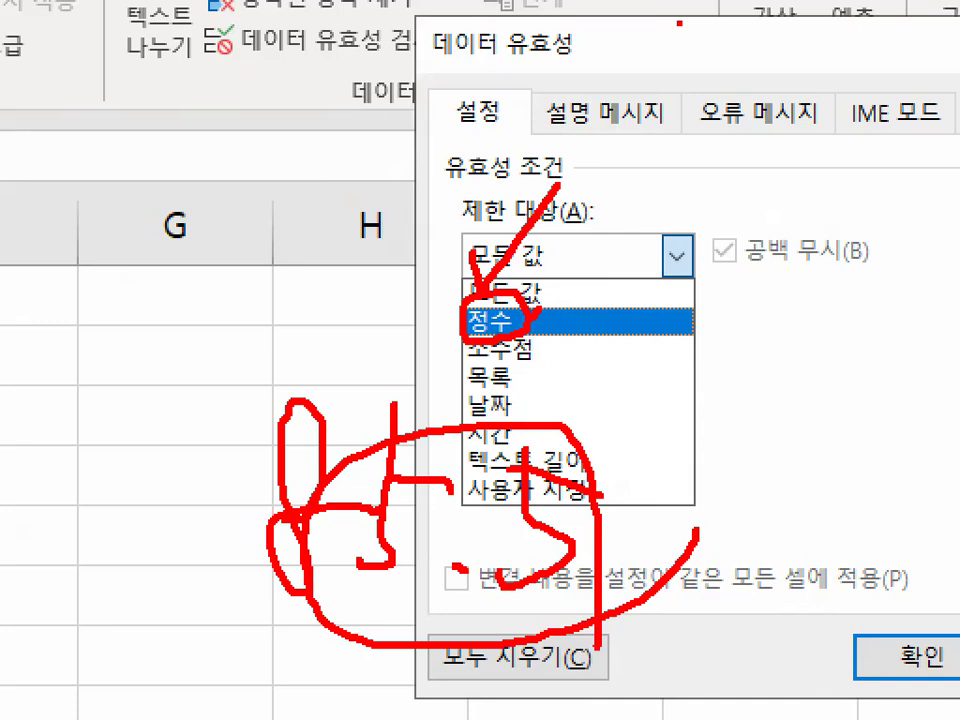
key("Escape")
- Zoom in on the 제한 대상 options, circle 정수 and 소수점 one after the other, and clear each pen mark
left_click(556, 294)
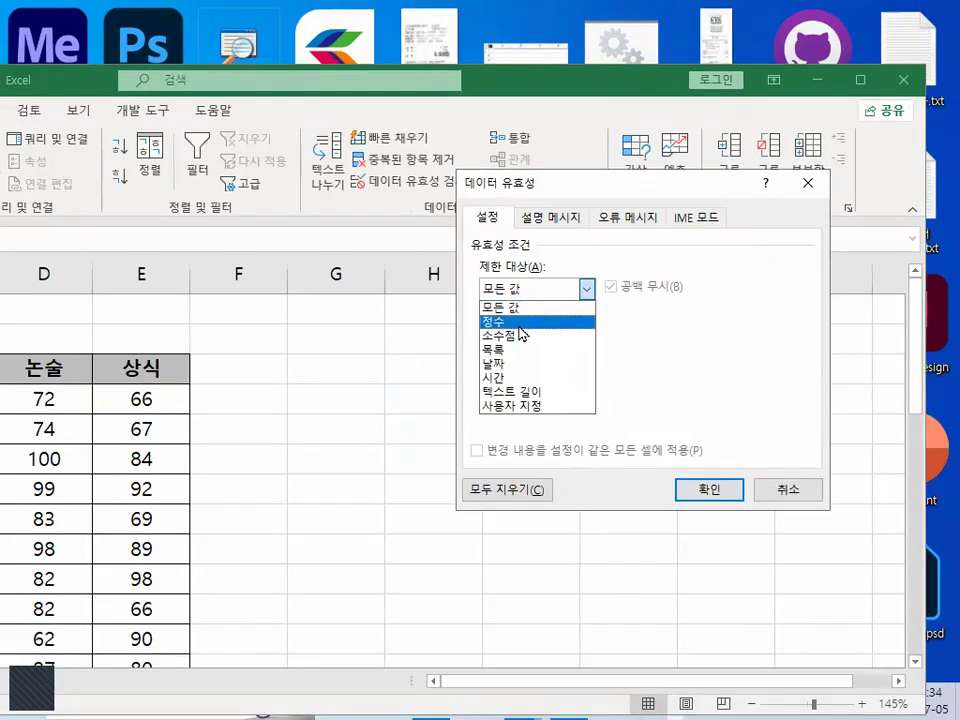
key("ctrl+1")
left_click(511, 298)
left_click_drag(511, 298, 503, 292)
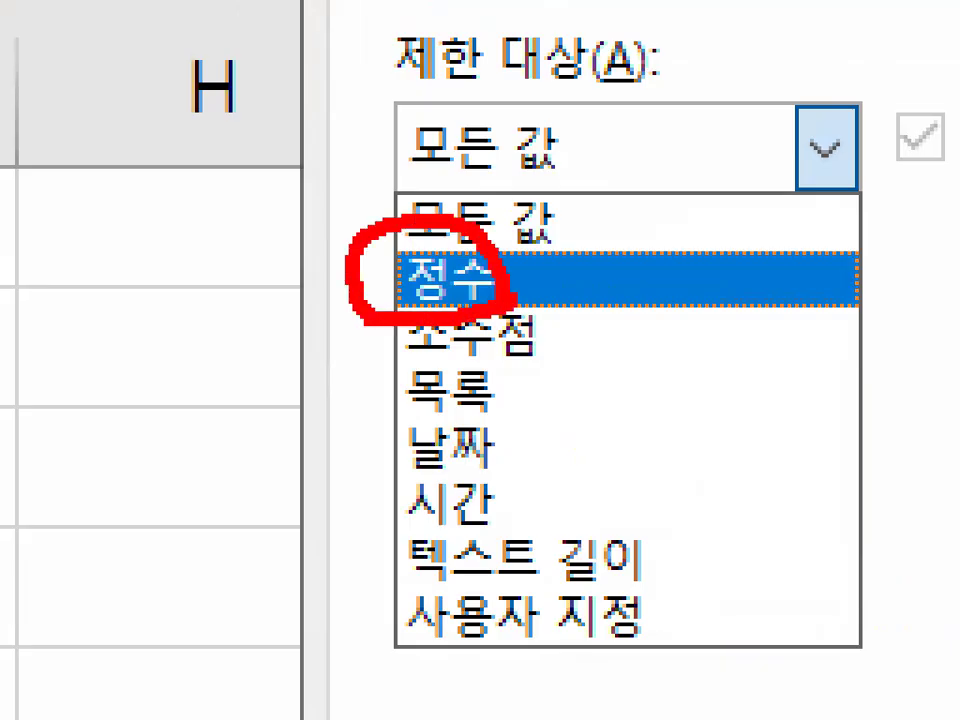
key("Escape")
left_click(556, 294)
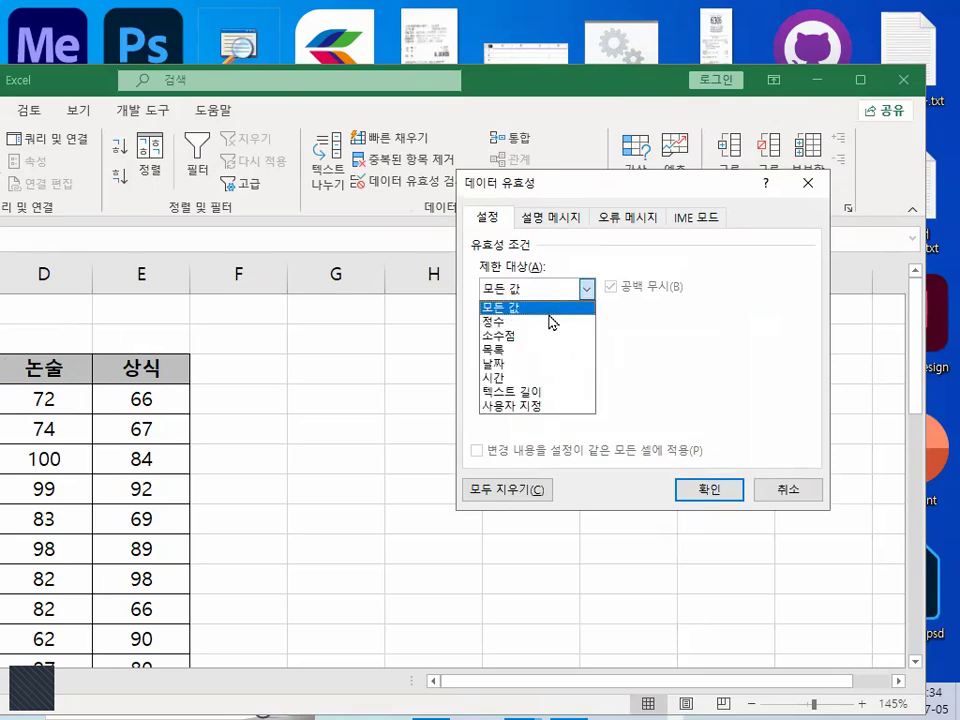
key("ctrl+1")
mouse_move(530, 339)
left_mouse_down()
mouse_move(350, 296)
mouse_move(455, 318)
left_mouse_up()
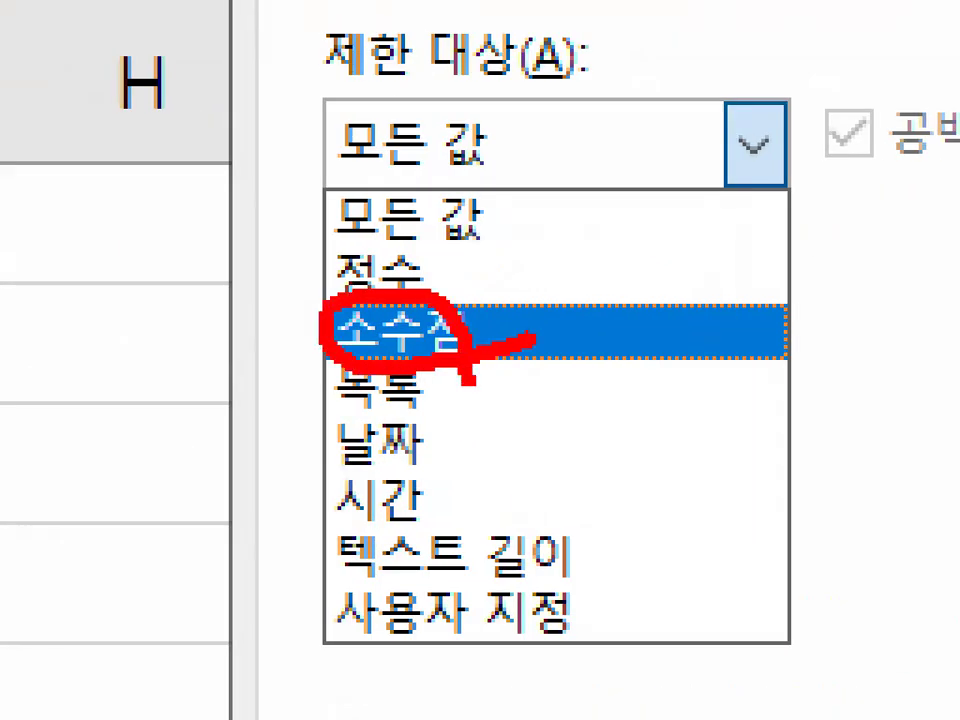
key("Escape")
- Reopen the 제한 대상 options and handwrite the decimals 0.1 and 0.9 beside 소수점
left_click(580, 293)
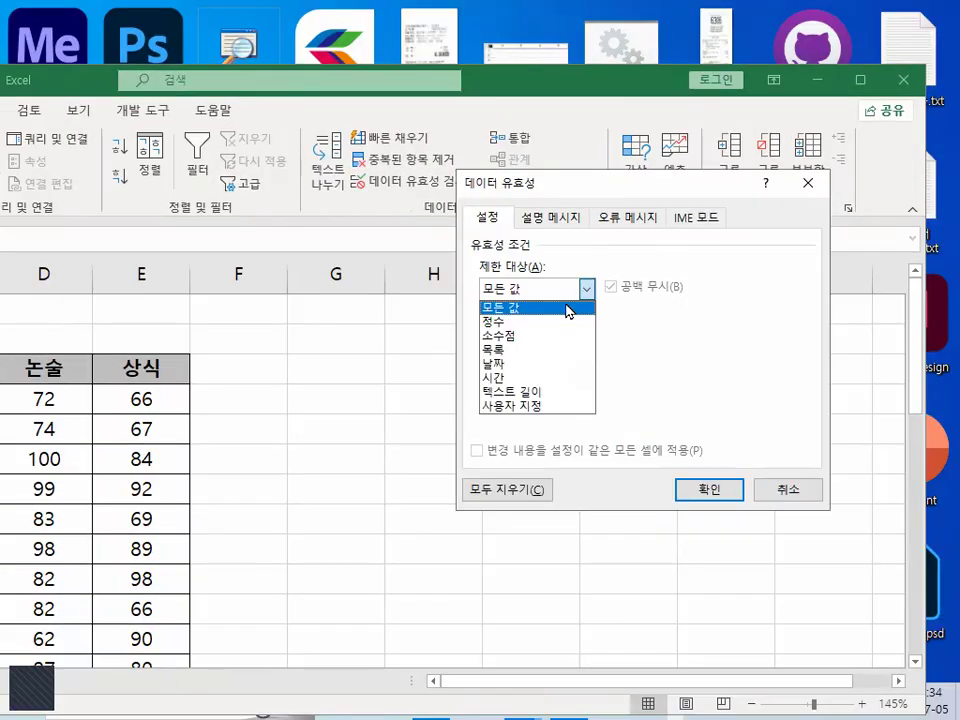
key("ctrl+1")
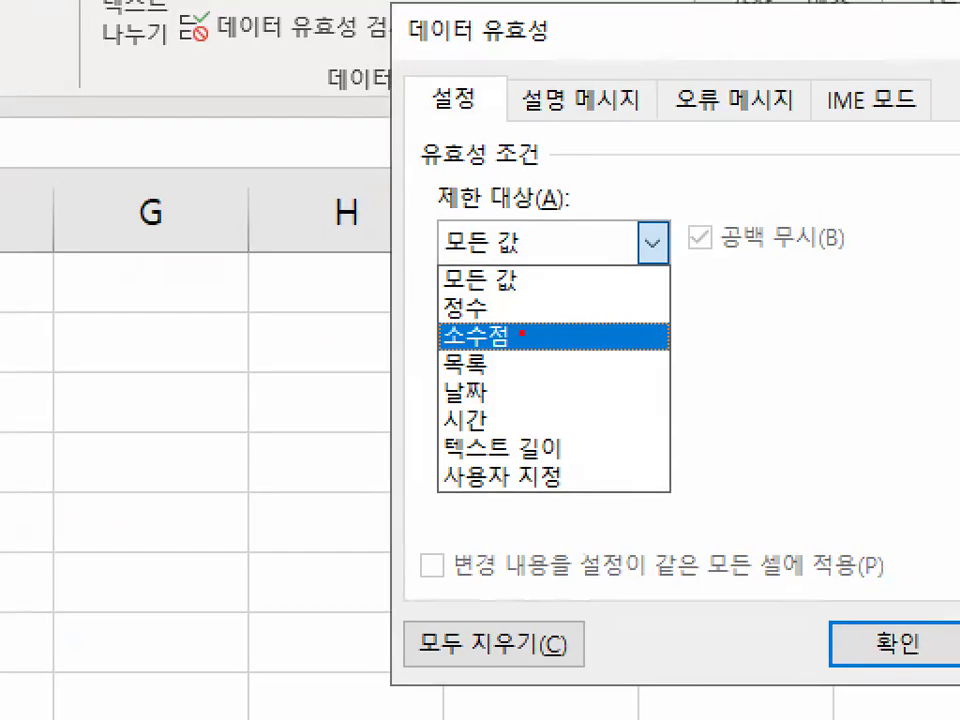
left_click_drag(590, 322, 598, 336)
mouse_move(588, 262)
left_mouse_down()
mouse_move(556, 298)
mouse_move(530, 245)
left_mouse_up()
left_click_drag(648, 290, 660, 306)
left_click_drag(701, 212, 701, 318)
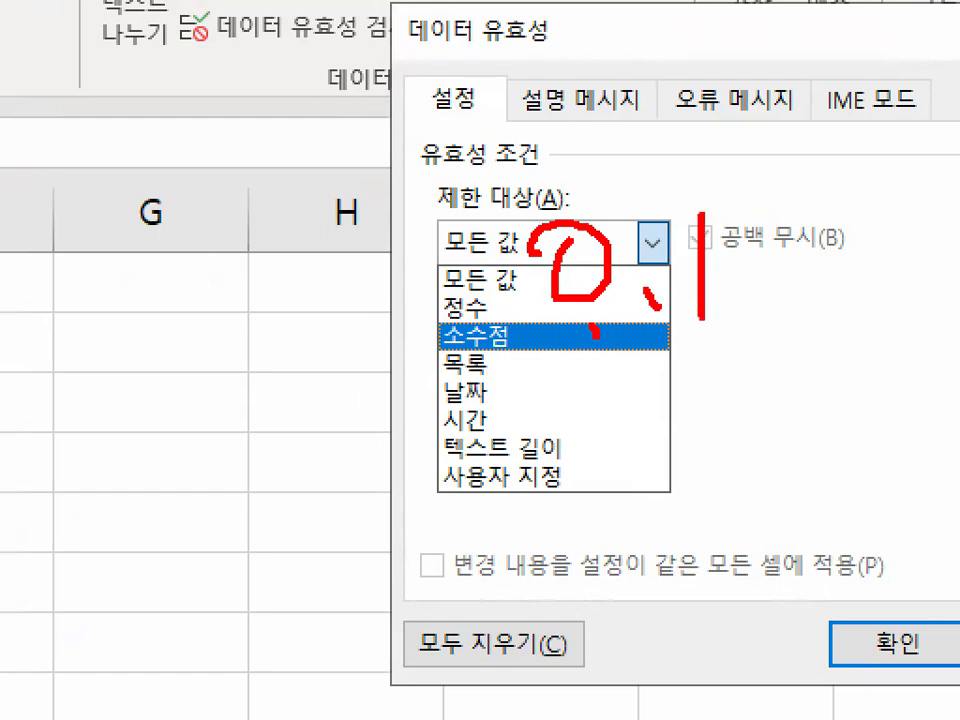
left_click_drag(606, 398, 600, 400)
left_click(681, 455)
mouse_move(742, 358)
left_mouse_down()
mouse_move(714, 458)
mouse_move(726, 540)
left_mouse_up()
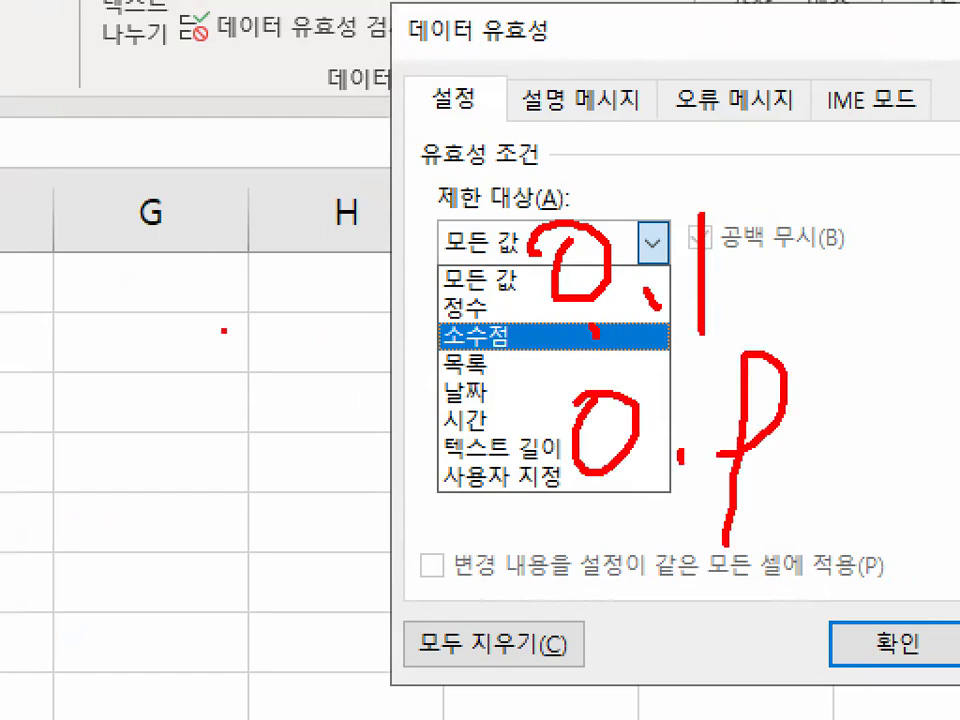
- Handwrite 10~90%, circle it with an arrow, circle the 소수점 option, and clear all pen marks
left_click_drag(122, 229, 118, 318)
left_click_drag(158, 214, 152, 226)
mouse_move(88, 462)
left_mouse_down()
mouse_move(98, 430)
mouse_move(183, 478)
left_mouse_up()
mouse_move(218, 455)
left_mouse_down()
mouse_move(280, 405)
mouse_move(213, 502)
left_mouse_up()
left_click_drag(271, 450, 255, 477)
left_click_drag(404, 391, 325, 487)
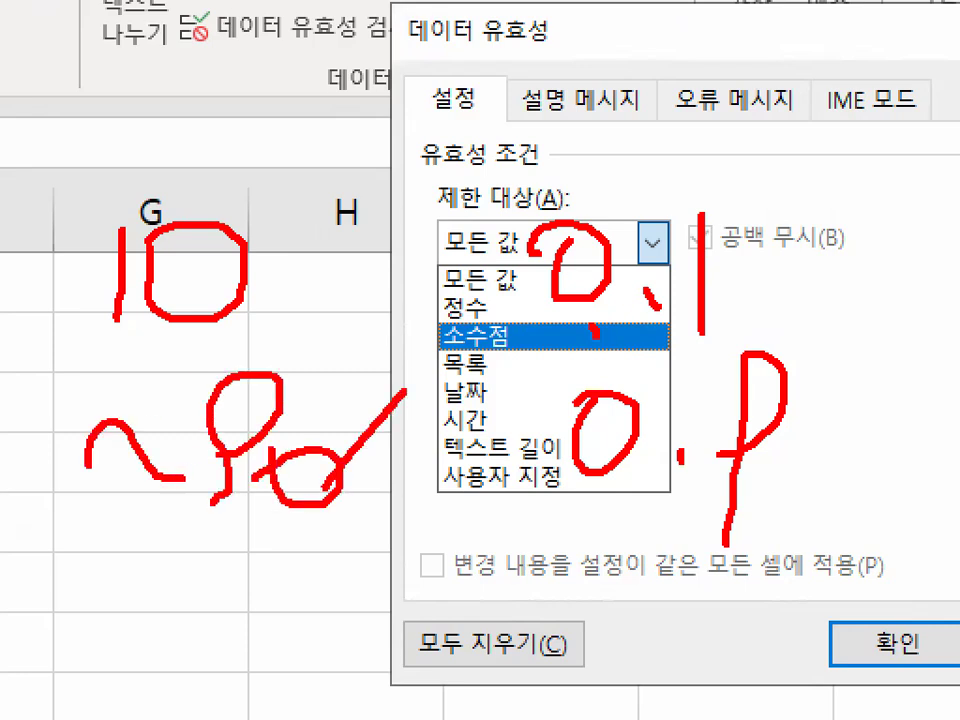
left_click_drag(343, 390, 364, 411)
left_click(410, 487)
mouse_move(386, 456)
left_mouse_down()
mouse_move(404, 472)
mouse_move(124, 613)
mouse_move(495, 652)
mouse_move(486, 661)
left_mouse_up()
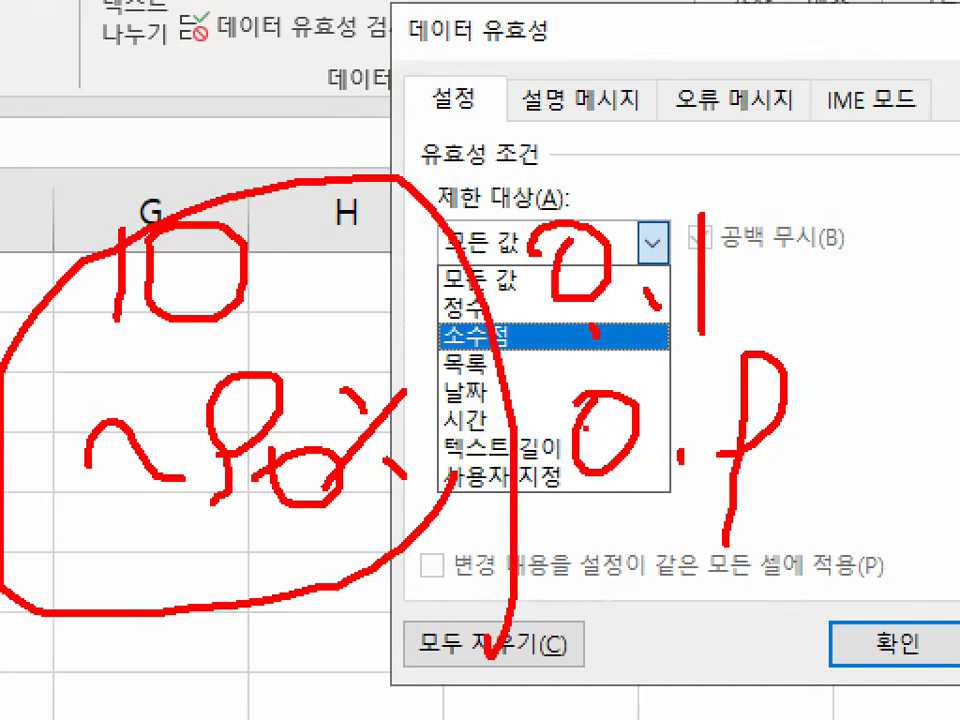
left_click_drag(505, 322, 512, 352)
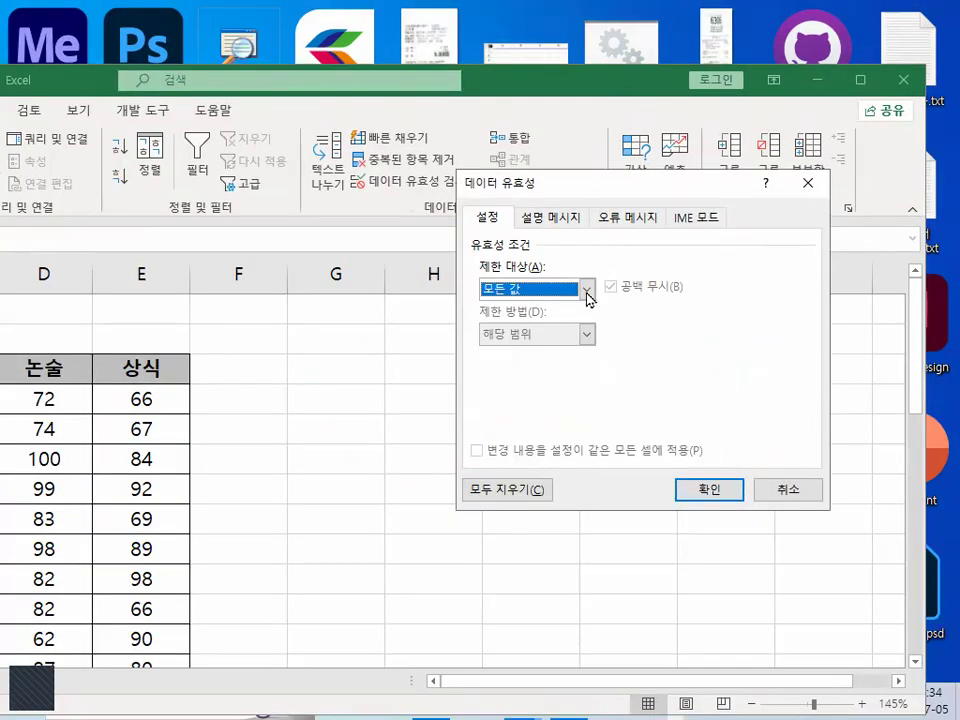
left_click(652, 241)
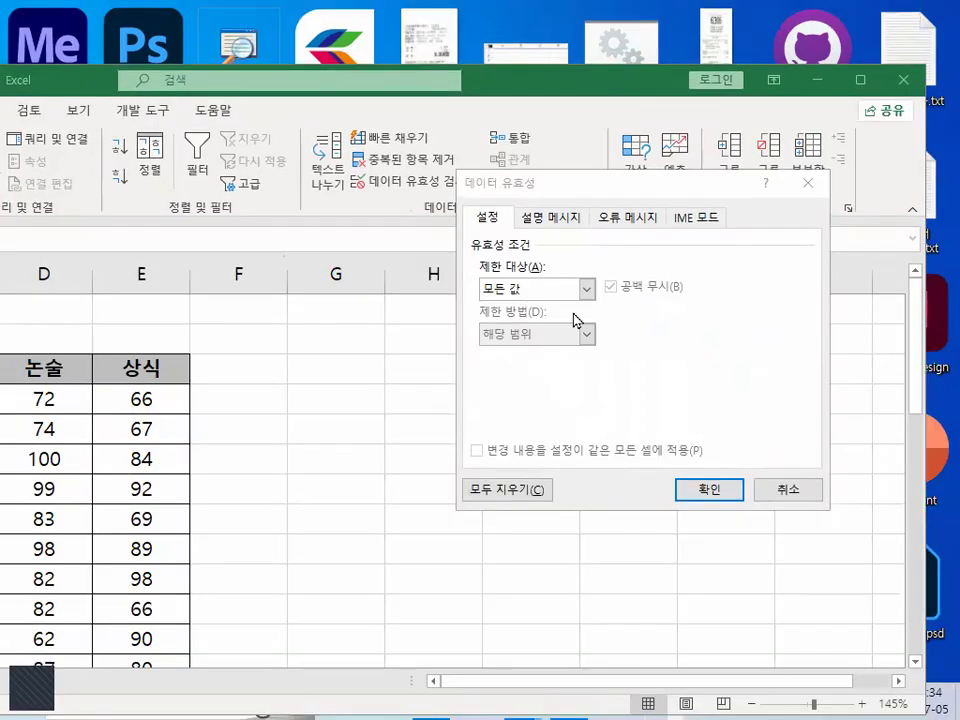
- Reopen the 제한 대상 options, bracket 정수 and 소수점 together, and underline 목록 with the pen
left_click(590, 292)
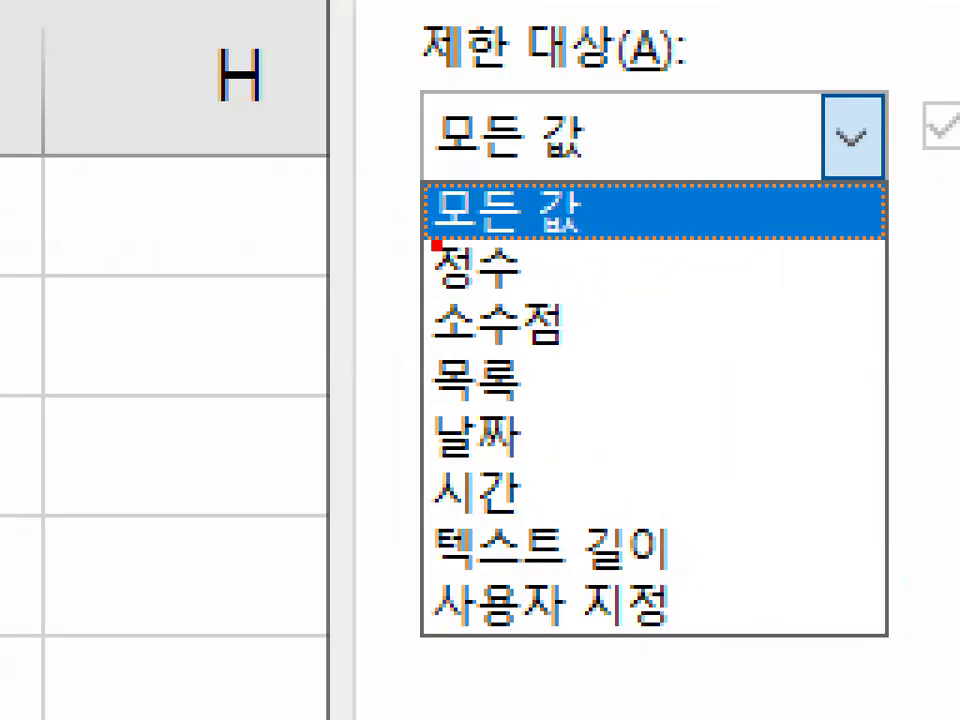
left_click_drag(437, 242, 405, 333)
left_click_drag(399, 401, 580, 402)
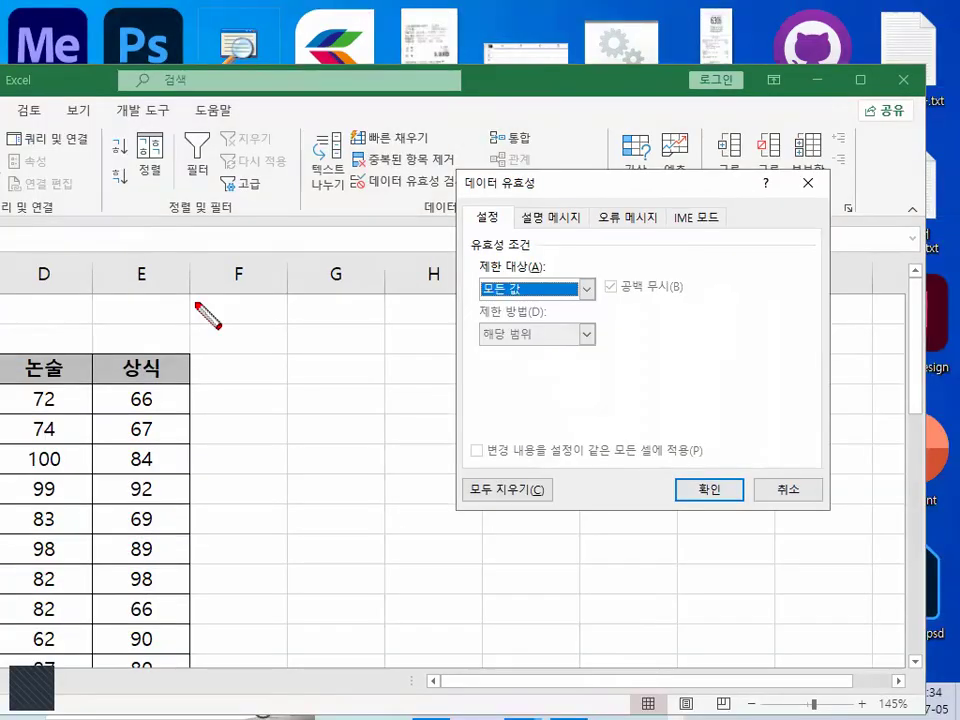
- Sketch a drop-down box above the table with the 사각형 pen shape, change the pen shape, and clear the drawing
right_click(183, 304)
mouse_move(228, 348)
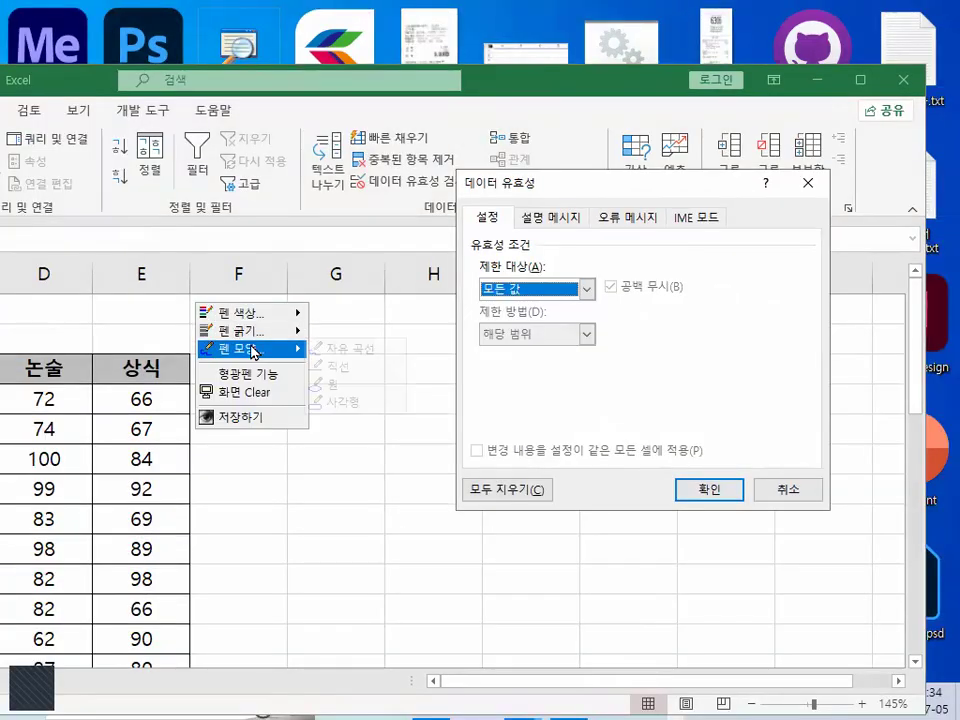
left_click(352, 404)
left_click_drag(126, 300, 405, 350)
left_click_drag(407, 352, 407, 352)
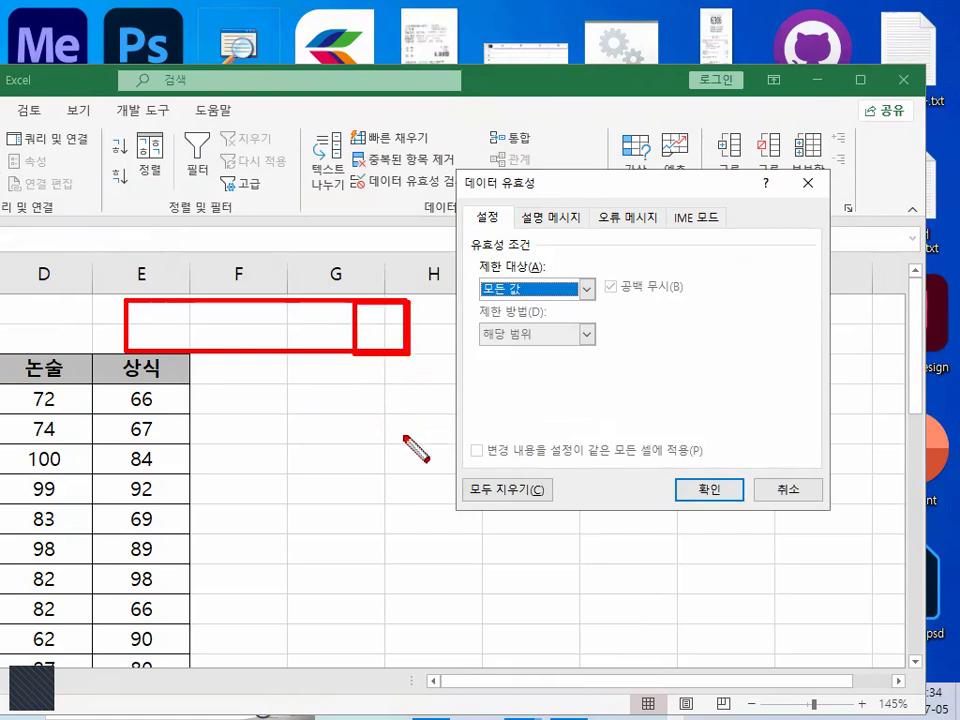
right_click(405, 439)
mouse_move(450, 483)
left_click(549, 494)
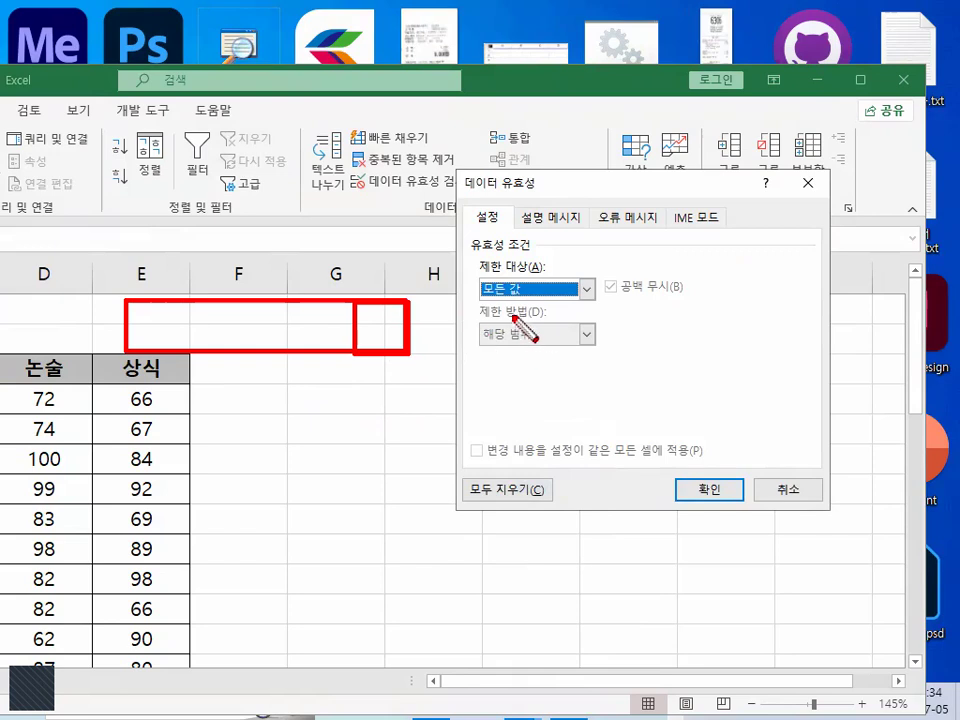
key("Escape")
- Set the validation's 제한 대상 to 목록
left_click(586, 289)
left_click(531, 358)
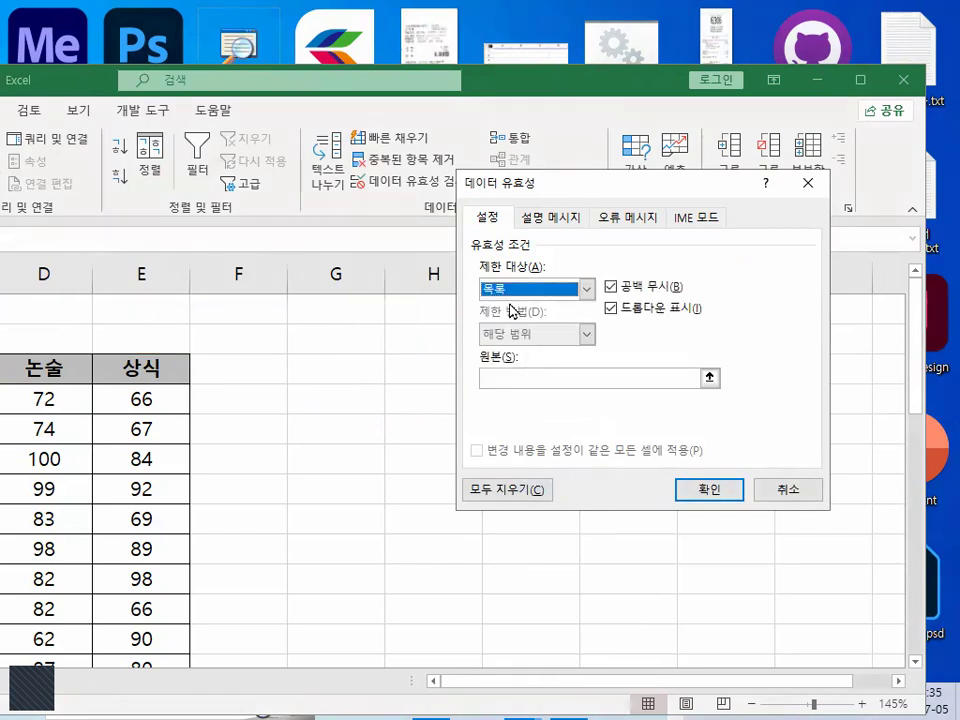
- Circle 목록 and the 원본 field with the pen, then underline and tick the 원본 entry box
mouse_move(499, 280)
left_mouse_down()
mouse_move(527, 286)
mouse_move(511, 264)
left_mouse_up()
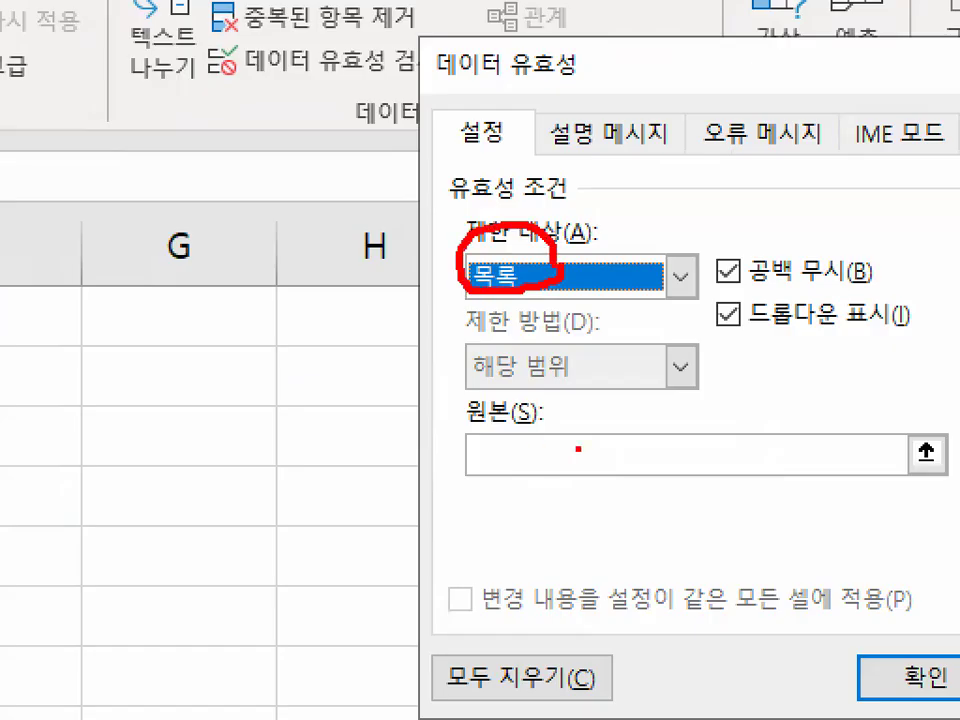
mouse_move(527, 382)
left_mouse_down()
mouse_move(555, 466)
mouse_move(583, 478)
left_mouse_up()
mouse_move(540, 380)
left_mouse_down()
mouse_move(448, 440)
mouse_move(583, 468)
mouse_move(803, 462)
left_mouse_up()
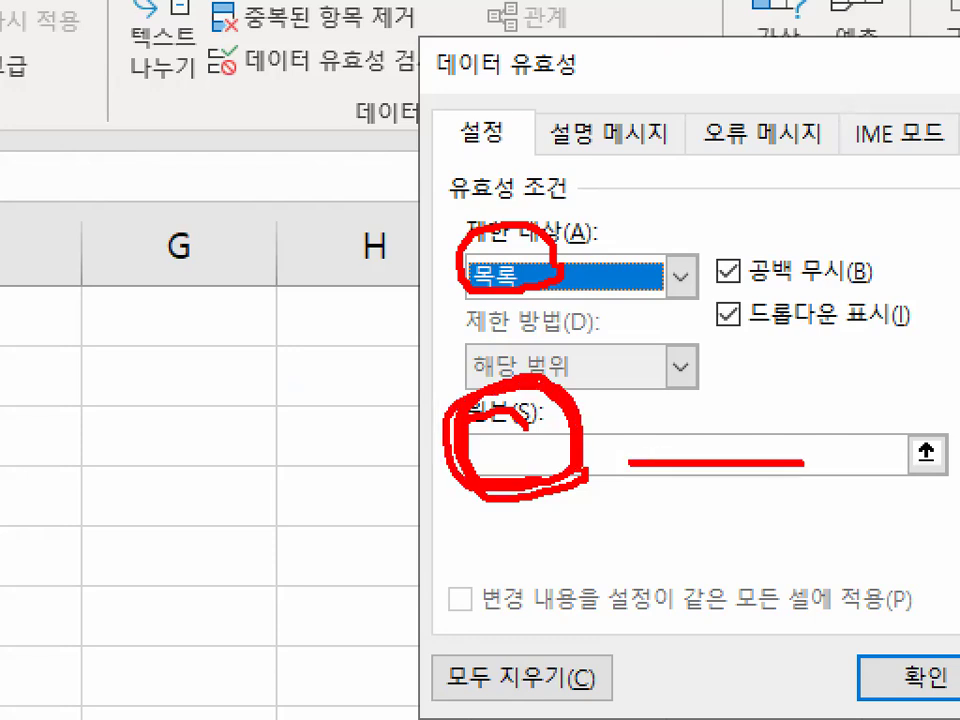
left_click_drag(667, 412, 755, 322)
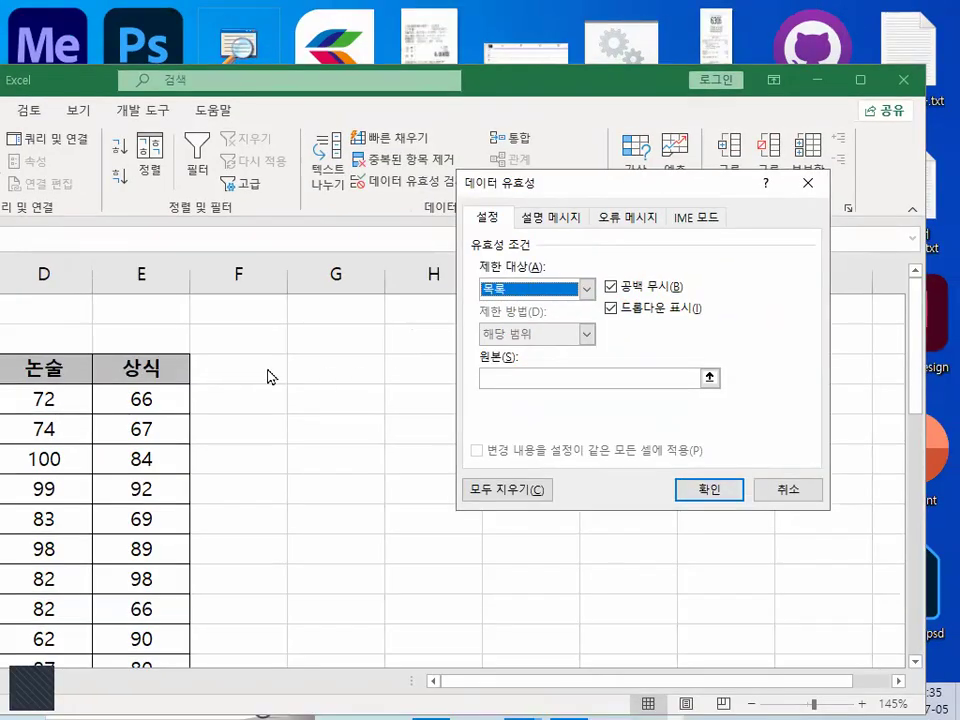
- Sketch a drop-down box with a square arrow button above the table using the rectangle pen shape, then change the pen shape
right_click(223, 343)
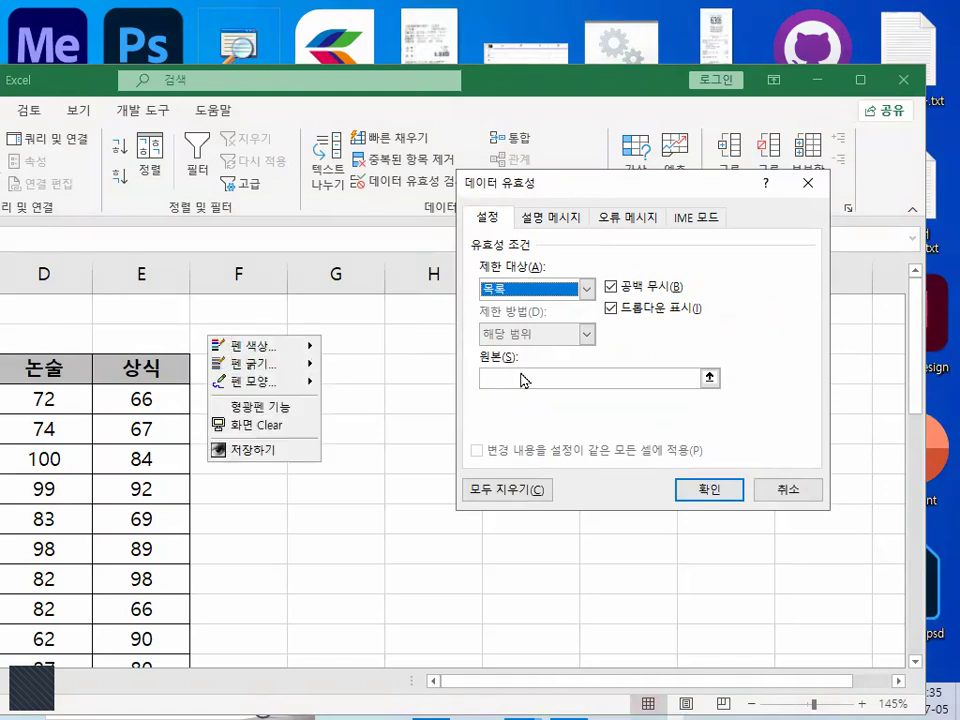
mouse_move(270, 382)
left_click(350, 435)
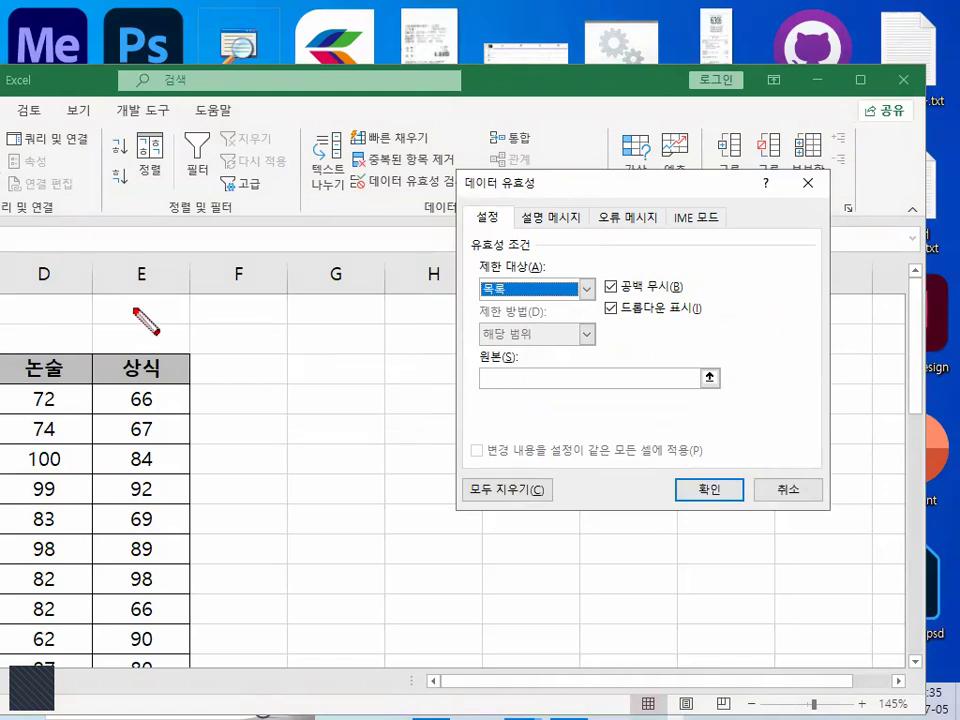
left_click_drag(131, 308, 405, 366)
left_click_drag(343, 306, 405, 368)
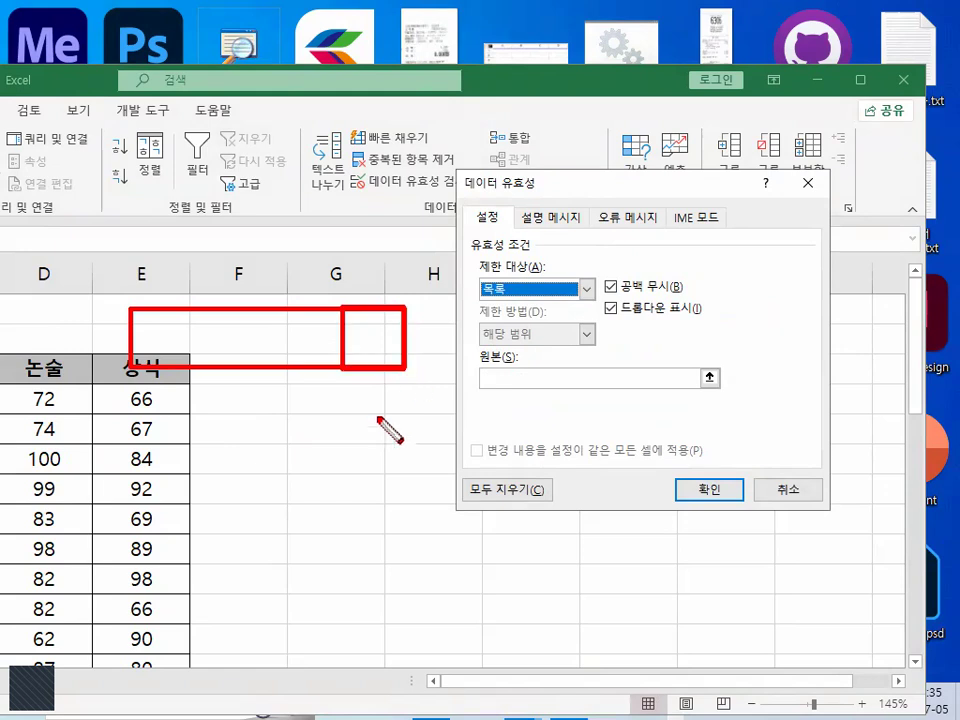
right_click(378, 420)
mouse_move(400, 476)
left_click(500, 471)
- Draw the drop-down arrow and the outline of an open list below the sketched box, and circle and tick 원본
left_click_drag(346, 334, 347, 340)
left_click(358, 342)
mouse_move(153, 368)
left_mouse_down()
mouse_move(152, 474)
mouse_move(305, 613)
mouse_move(328, 613)
left_mouse_up()
left_click_drag(339, 371, 342, 610)
mouse_move(556, 386)
left_mouse_down()
mouse_move(484, 373)
mouse_move(545, 393)
mouse_move(642, 350)
left_mouse_up()
- Sketch four list entries with the first one circled, write 가 in the box, circle 목록, and clear the drawing
left_click_drag(173, 433, 298, 436)
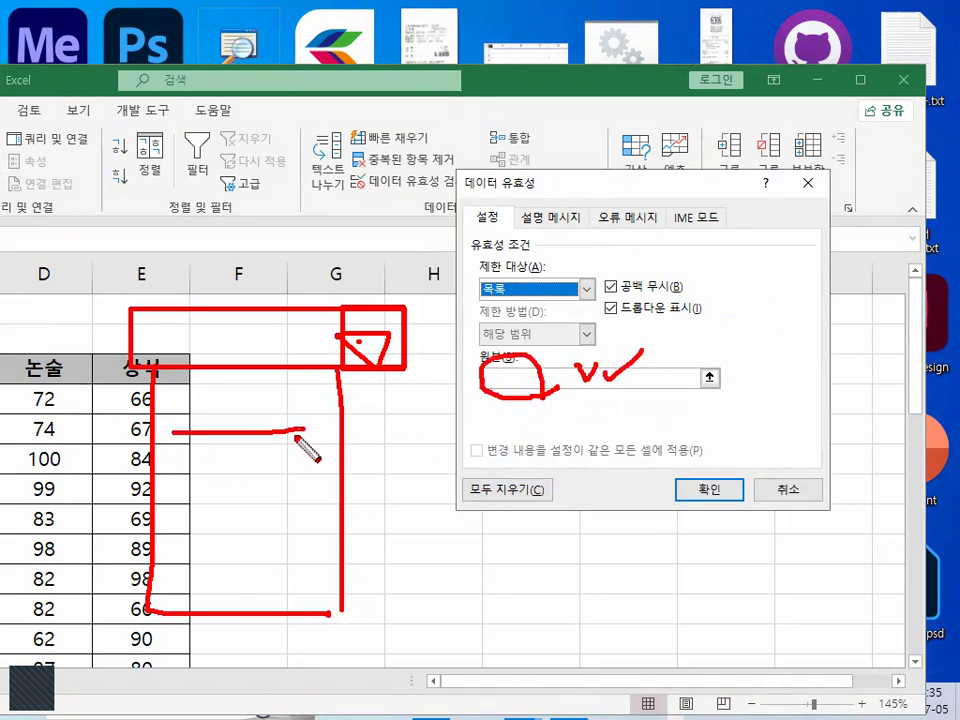
left_click_drag(175, 487, 303, 487)
left_click_drag(193, 535, 307, 536)
left_click_drag(213, 577, 315, 580)
mouse_move(284, 404)
left_mouse_down()
mouse_move(286, 420)
mouse_move(223, 388)
mouse_move(267, 444)
left_mouse_up()
mouse_move(203, 338)
left_mouse_down()
mouse_move(248, 365)
mouse_move(267, 340)
left_mouse_up()
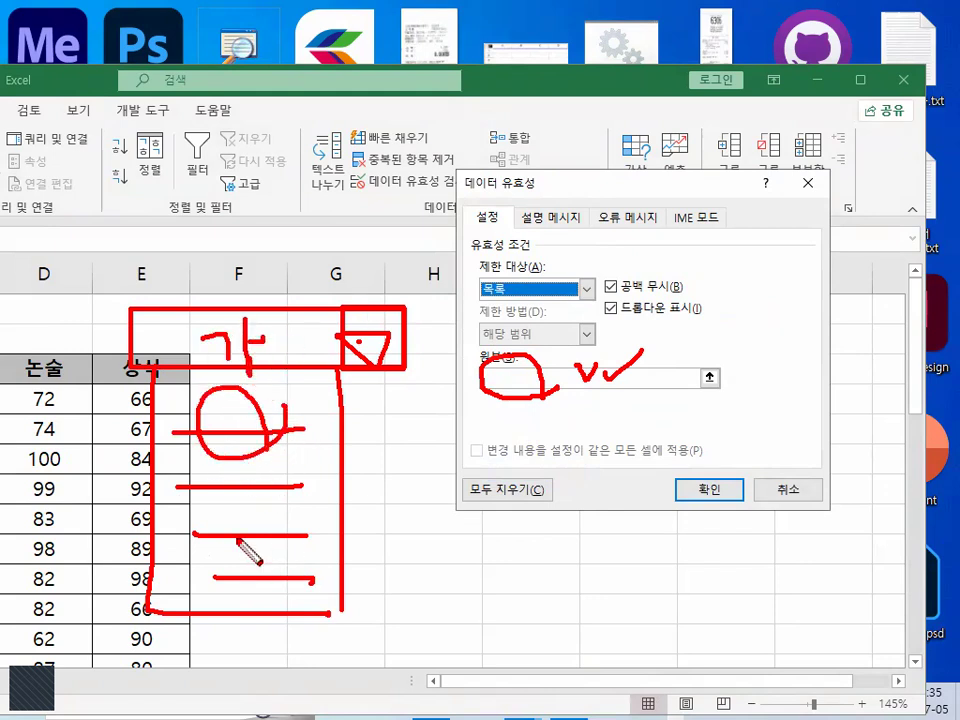
left_click_drag(152, 376, 157, 600)
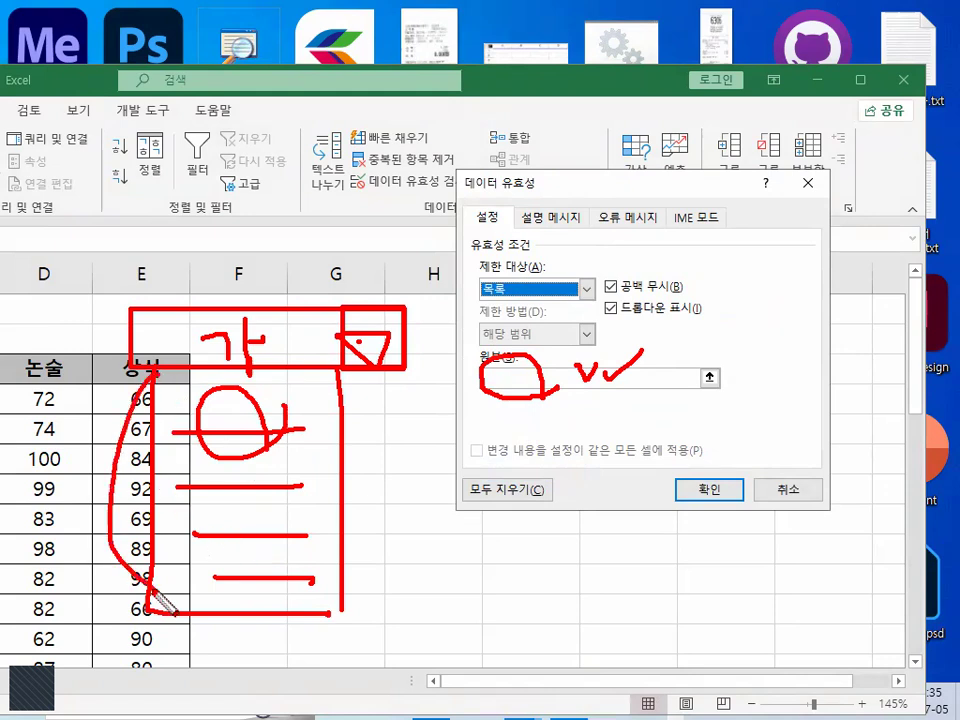
mouse_move(470, 302)
left_mouse_down()
mouse_move(510, 248)
mouse_move(545, 272)
left_mouse_up()
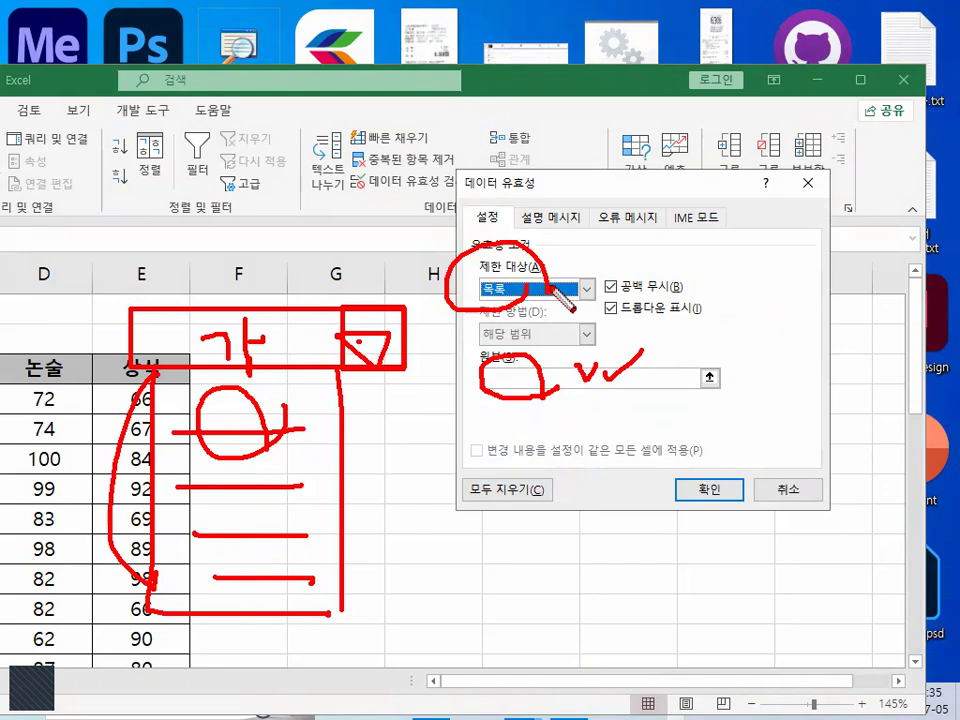
key("Escape")
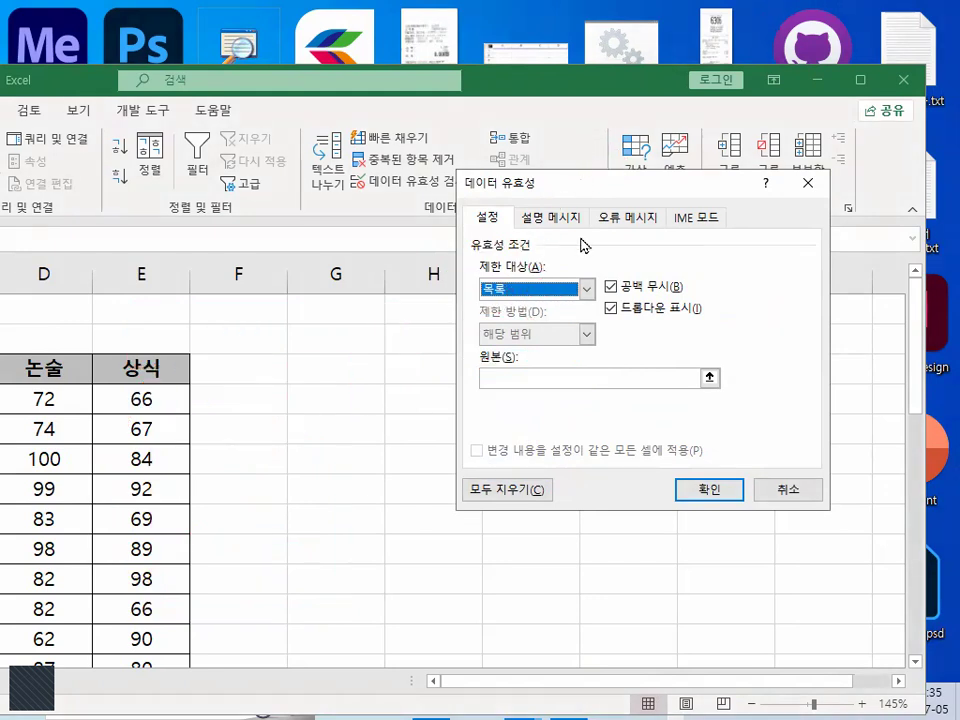
- Reopen the 제한 대상 options, underline 텍스트 길이 with the pen, and handwrite 3글자 beside it
left_click(587, 290)
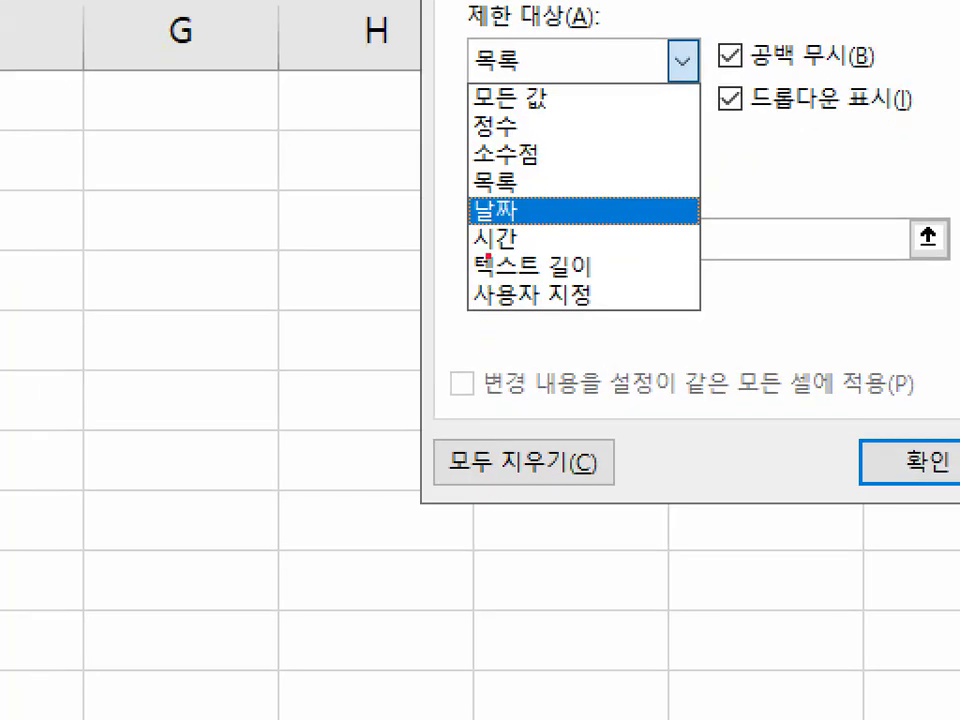
left_click_drag(473, 280, 601, 281)
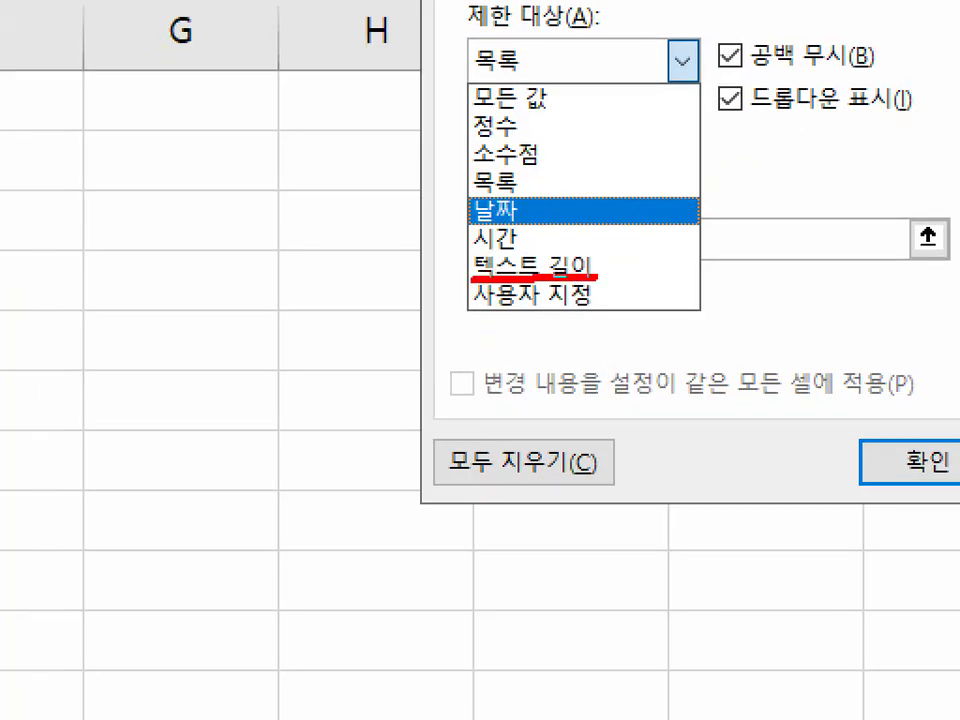
mouse_move(149, 329)
left_mouse_down()
mouse_move(193, 369)
mouse_move(204, 422)
left_mouse_up()
left_click_drag(236, 296, 252, 330)
mouse_move(222, 336)
left_mouse_down()
mouse_move(294, 318)
mouse_move(326, 352)
left_mouse_up()
mouse_move(318, 300)
left_mouse_down()
mouse_move(332, 350)
mouse_move(402, 350)
left_mouse_up()
left_click_drag(415, 231, 415, 445)
left_click_drag(431, 295, 491, 308)
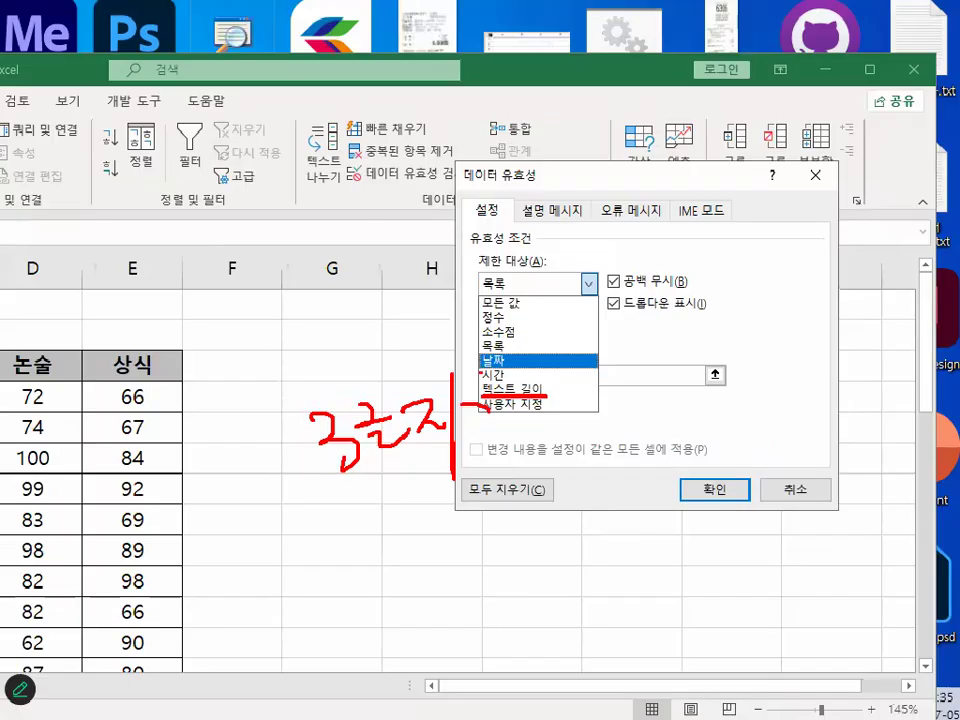
- Set 제한 대상 to 텍스트 길이 and 제한 방법 to =
left_click(525, 316)
mouse_move(478, 299)
left_mouse_down()
mouse_move(595, 283)
mouse_move(470, 288)
left_mouse_up()
left_click(535, 336)
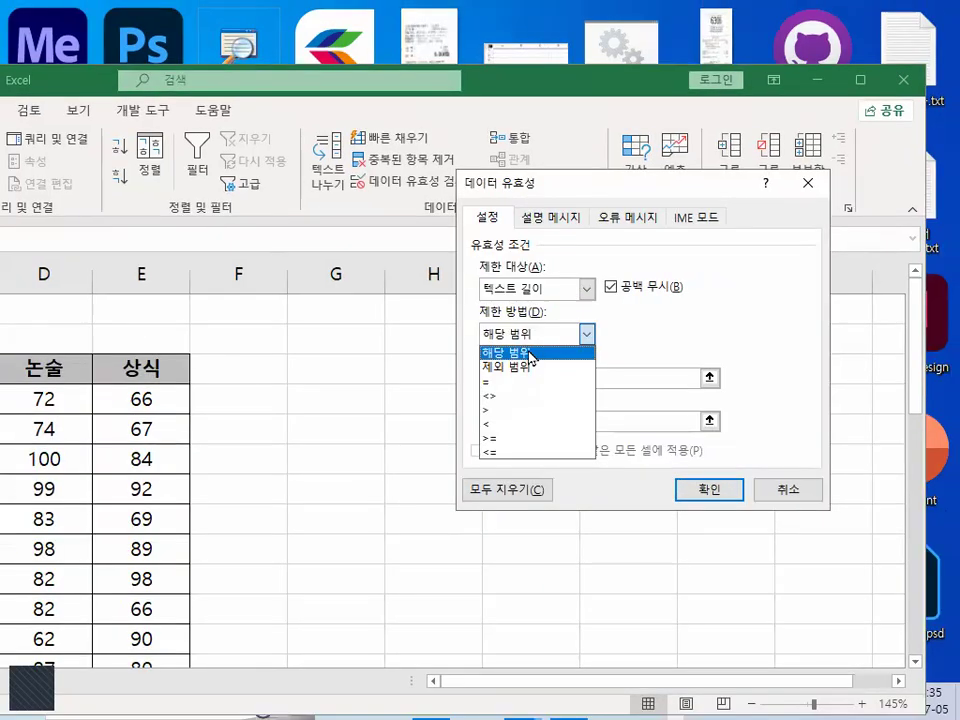
left_click(518, 382)
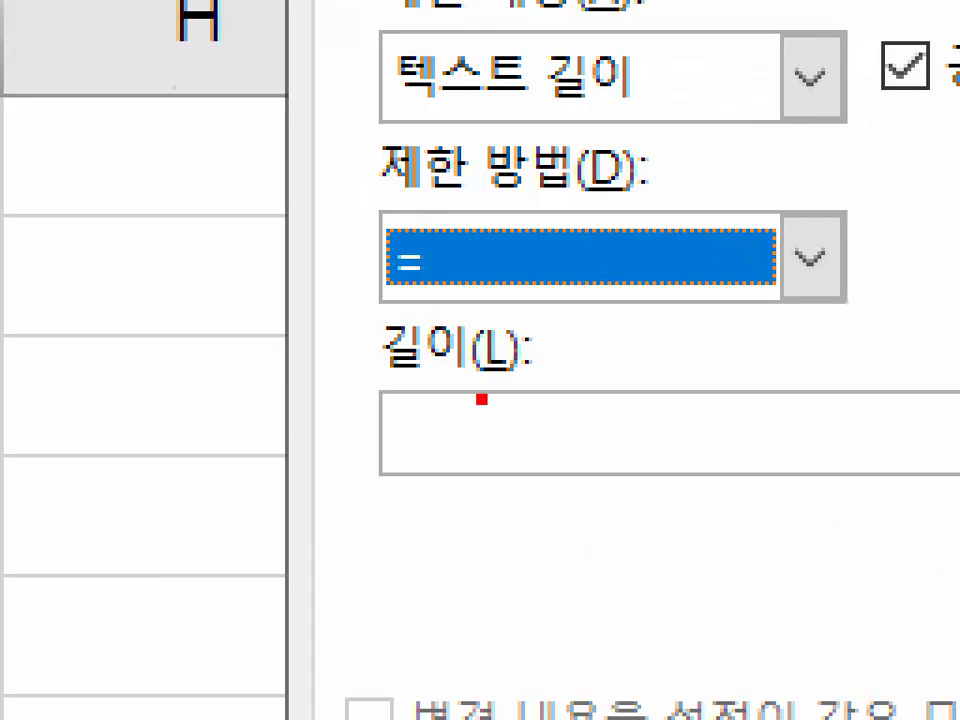
- Handwrite 3 in the 길이 field and circle 텍스트 길이, the 3, and the = condition with the pen
mouse_move(443, 398)
left_mouse_down()
mouse_move(446, 380)
mouse_move(493, 416)
mouse_move(462, 471)
left_mouse_up()
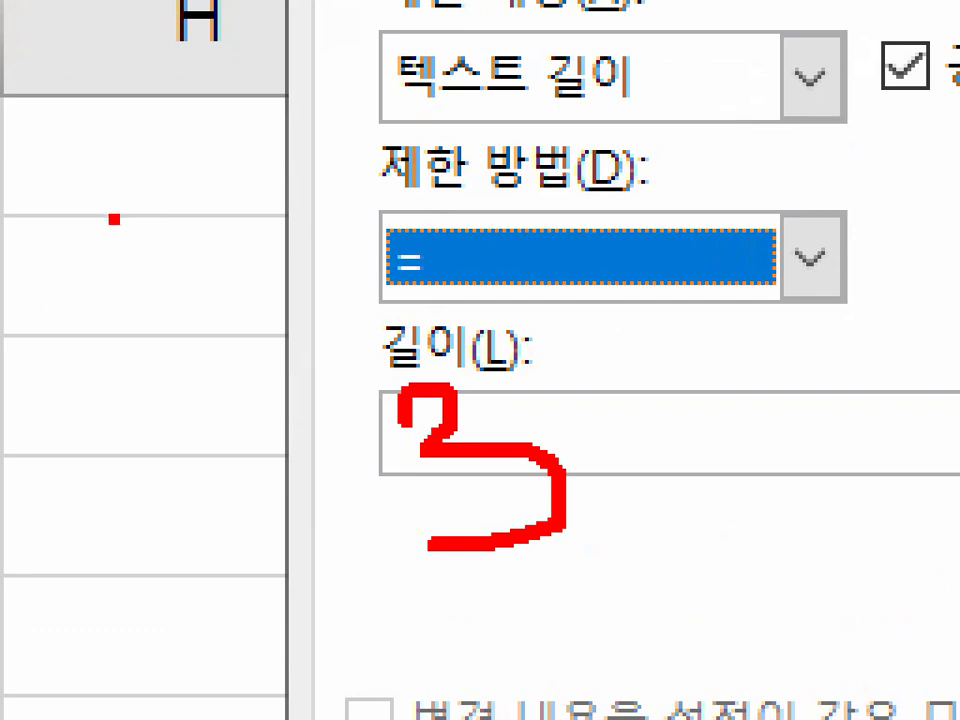
mouse_move(585, 101)
left_mouse_down()
mouse_move(683, 58)
mouse_move(540, 38)
left_mouse_up()
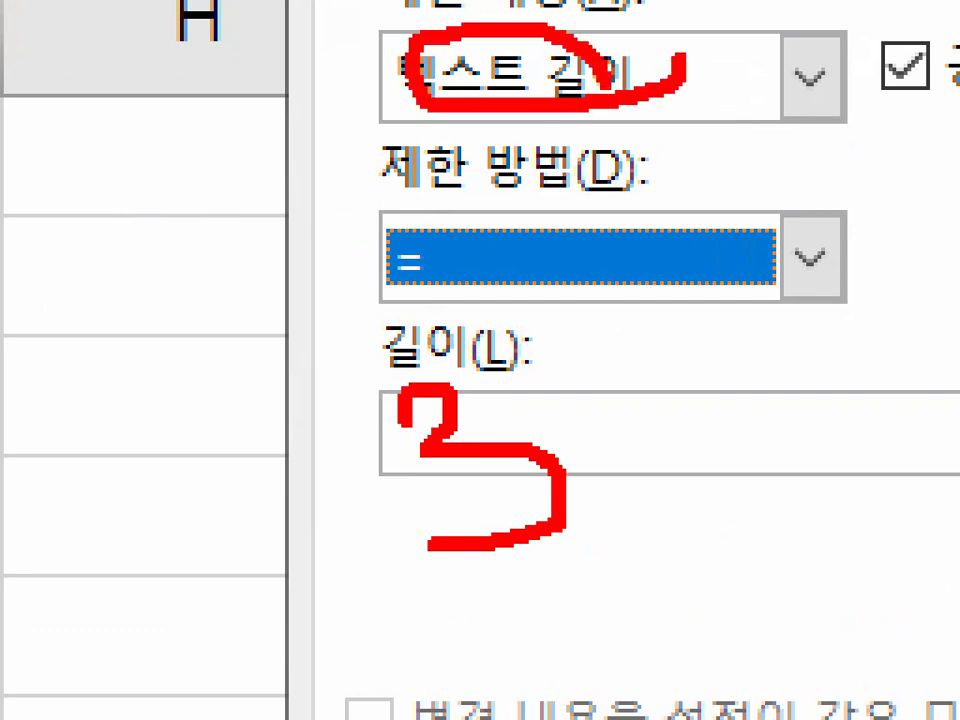
mouse_move(621, 572)
left_mouse_down()
mouse_move(370, 370)
mouse_move(612, 540)
left_mouse_up()
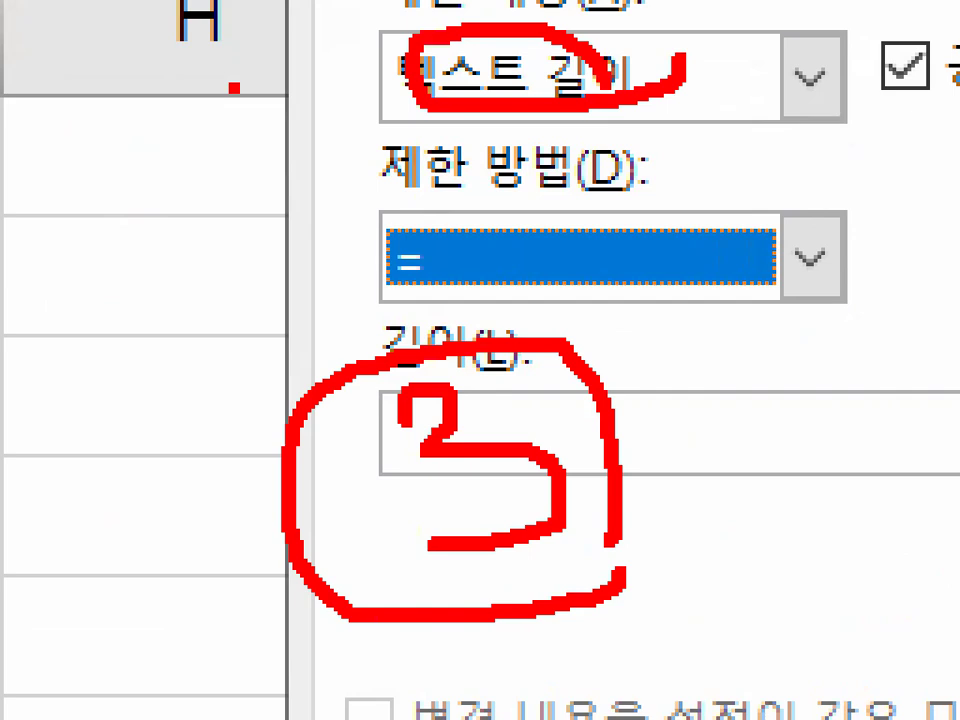
left_click_drag(497, 328, 470, 365)
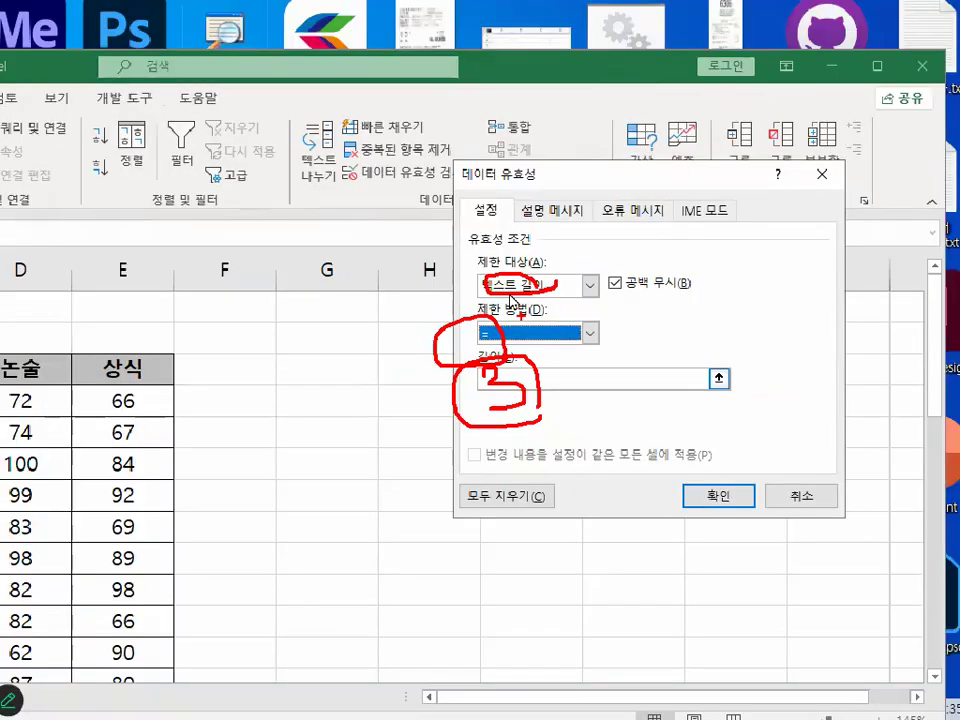
- Set 제한 대상 to 사용자 지정, circle and tick it and the 수식 field with the pen, and clear the marks
left_click(510, 80)
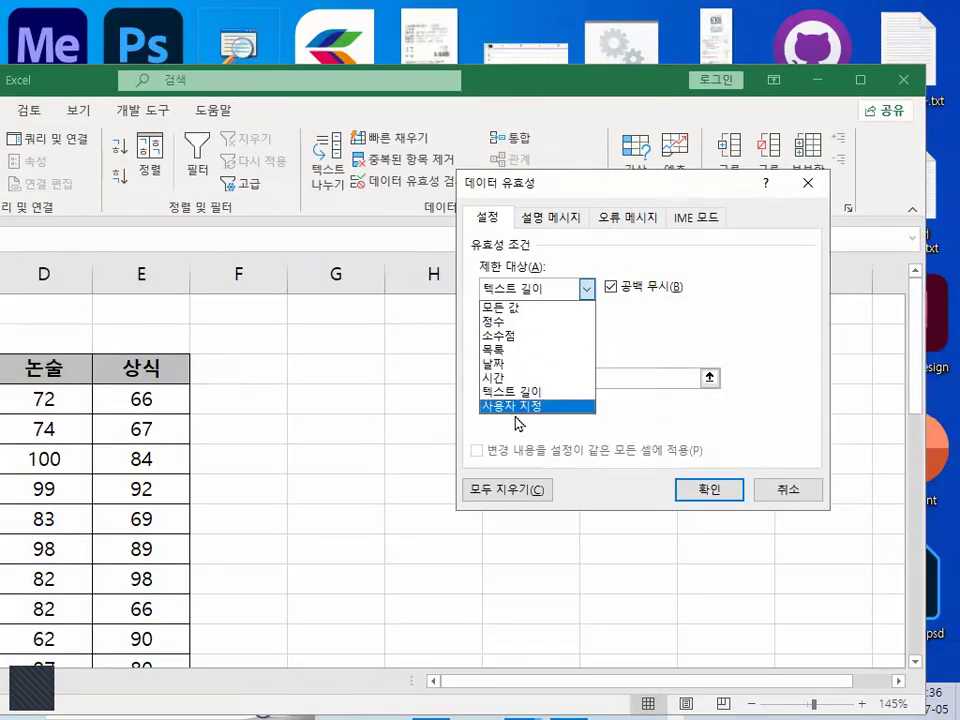
left_click(516, 407)
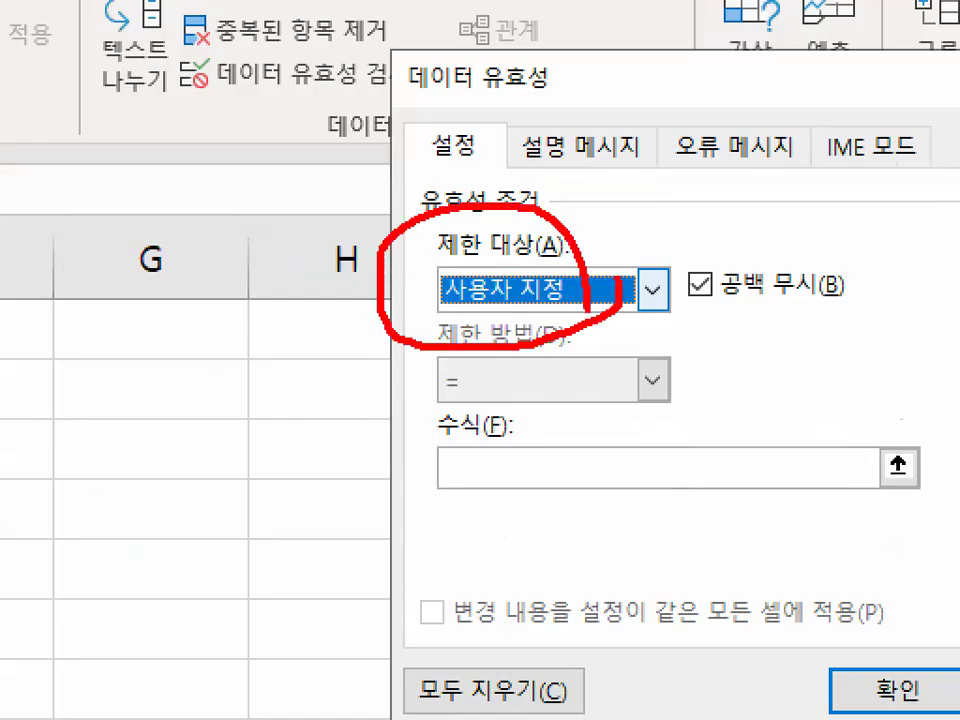
mouse_move(559, 486)
left_mouse_down()
mouse_move(546, 440)
mouse_move(578, 515)
left_mouse_up()
mouse_move(487, 437)
left_mouse_down()
mouse_move(496, 480)
mouse_move(584, 316)
left_mouse_up()
left_click_drag(520, 278, 585, 127)
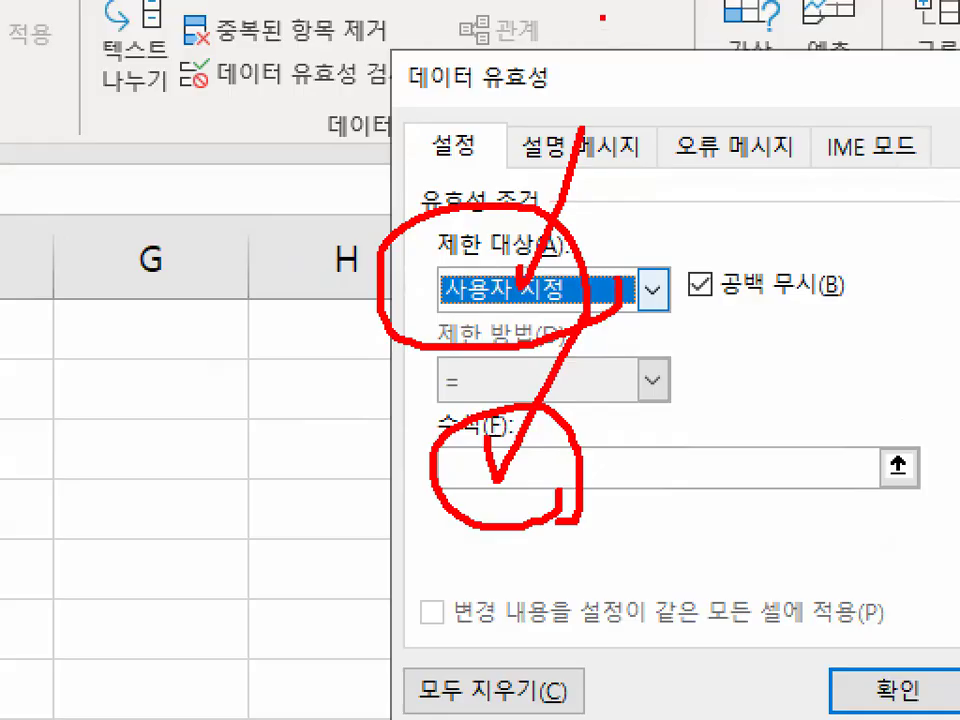
key("Escape")
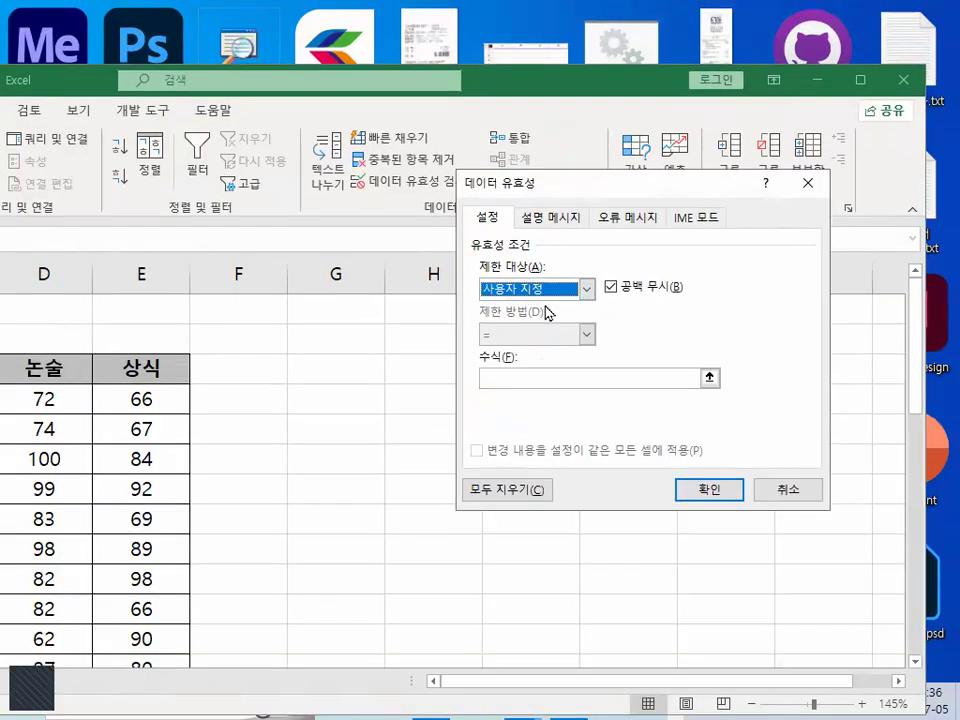
- Circle 사용자 지정 again, draw large pen strokes beside it, and clear the marks
key("ctrl+1")
left_click(543, 304)
mouse_move(569, 293)
left_mouse_down()
mouse_move(477, 306)
mouse_move(547, 289)
left_mouse_up()
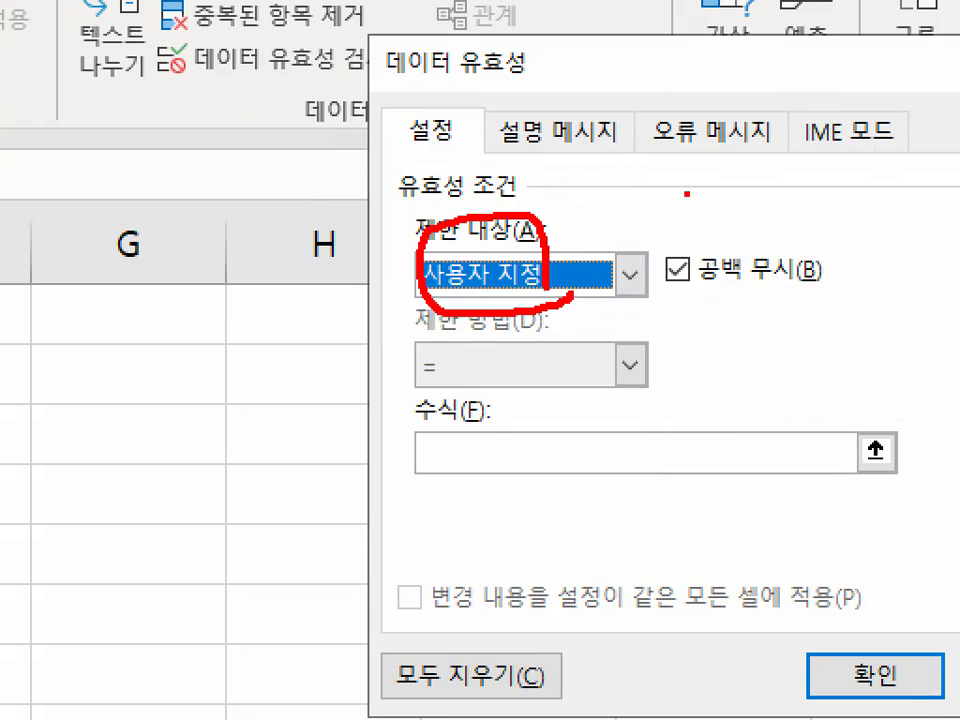
left_click_drag(805, 160, 701, 386)
left_click_drag(766, 316, 816, 422)
key("Escape")
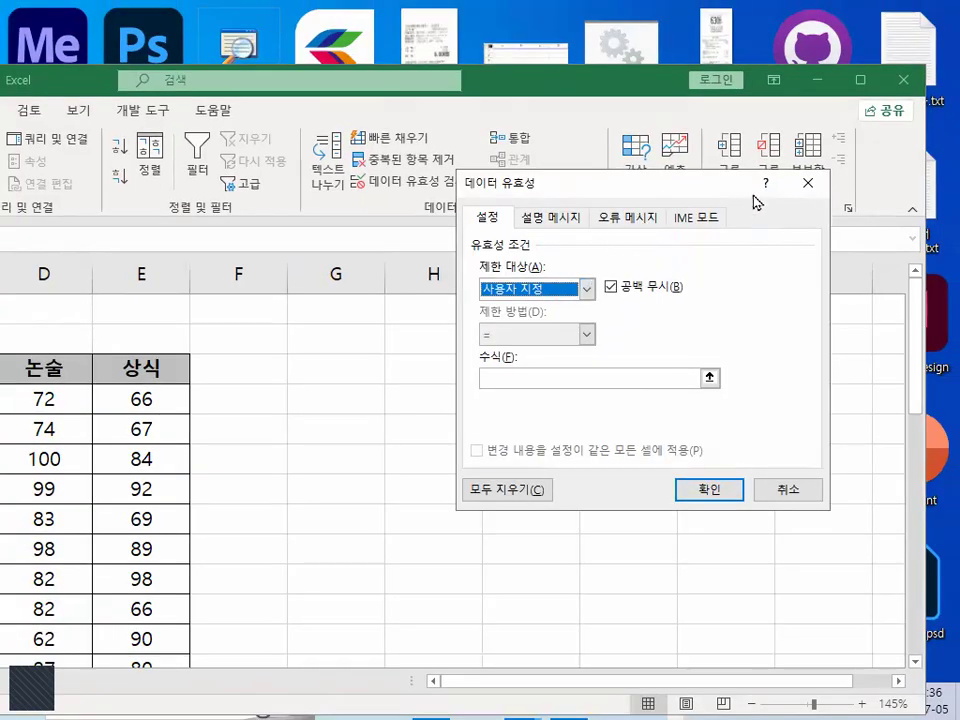
- Cancel the validation settings, select an empty cell in column I, and reopen data validation at the 설명 메시지 settings
left_click(793, 492)
left_click(501, 440)
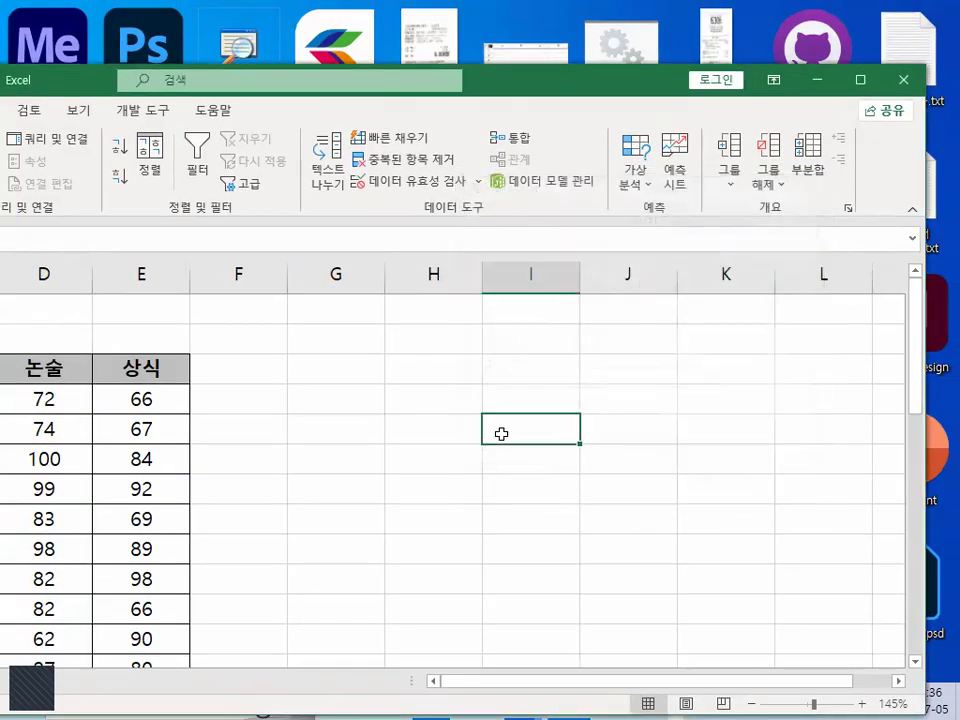
left_click(398, 183)
left_click(552, 219)
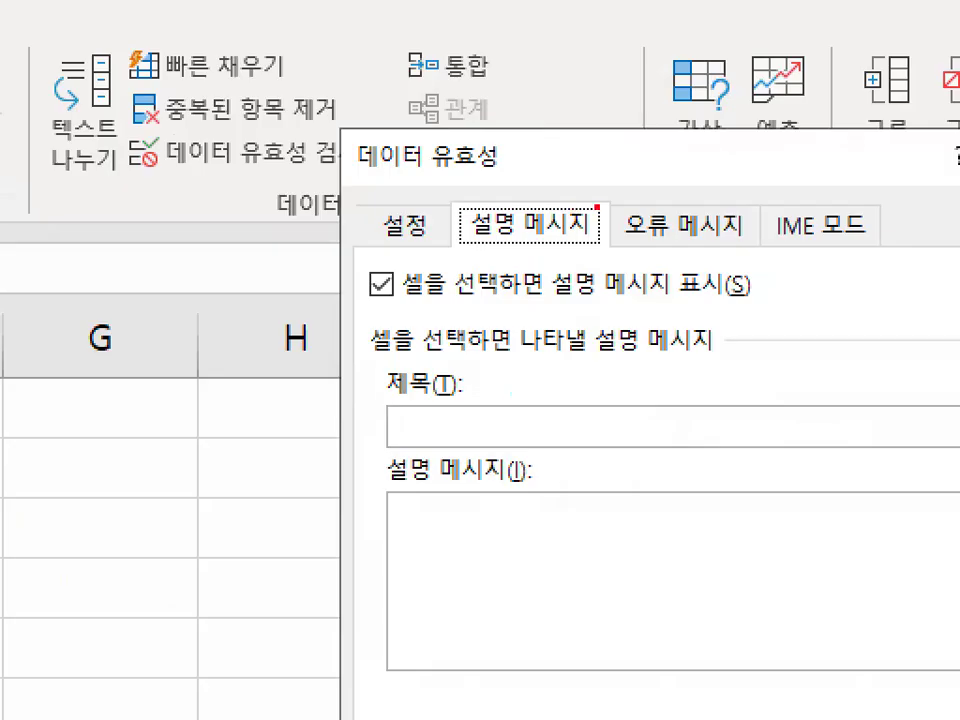
- Circle 설정 and 설명 메시지 with the pen, number them 1 and 2, and clear the marks
mouse_move(480, 227)
left_mouse_down()
mouse_move(380, 251)
mouse_move(420, 239)
left_mouse_up()
left_click_drag(406, 143, 404, 170)
mouse_move(443, 166)
left_mouse_down()
mouse_move(387, 177)
mouse_move(426, 166)
left_mouse_up()
mouse_move(512, 143)
left_mouse_down()
mouse_move(536, 143)
mouse_move(552, 168)
mouse_move(508, 127)
mouse_move(564, 171)
left_mouse_up()
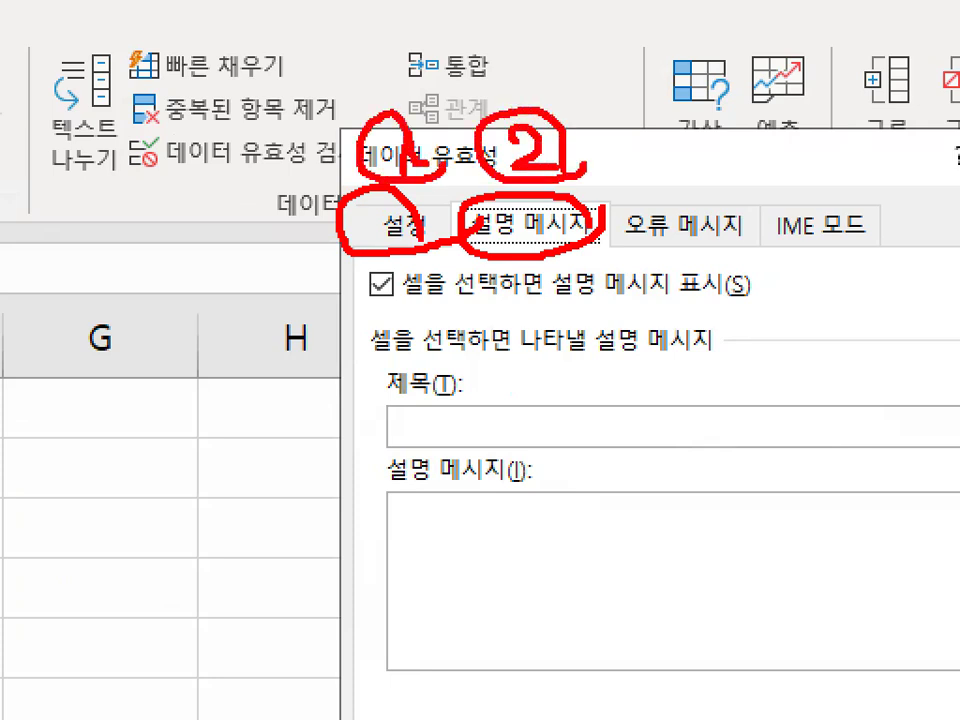
key("Escape")
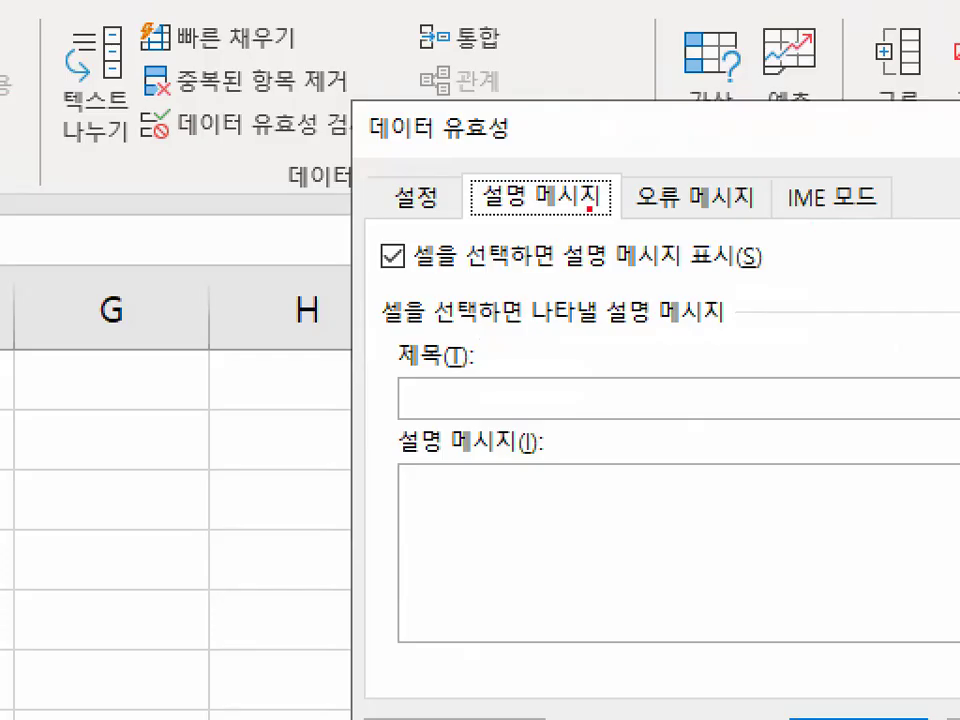
- Circle 설명 메시지, underline and tick the 제목 field with the pen, and clear the marks
mouse_move(529, 224)
left_mouse_down()
mouse_move(584, 210)
mouse_move(572, 157)
mouse_move(607, 190)
left_mouse_up()
left_click_drag(392, 412, 540, 411)
mouse_move(448, 352)
left_mouse_down()
mouse_move(455, 396)
mouse_move(556, 265)
left_mouse_up()
key("Escape")
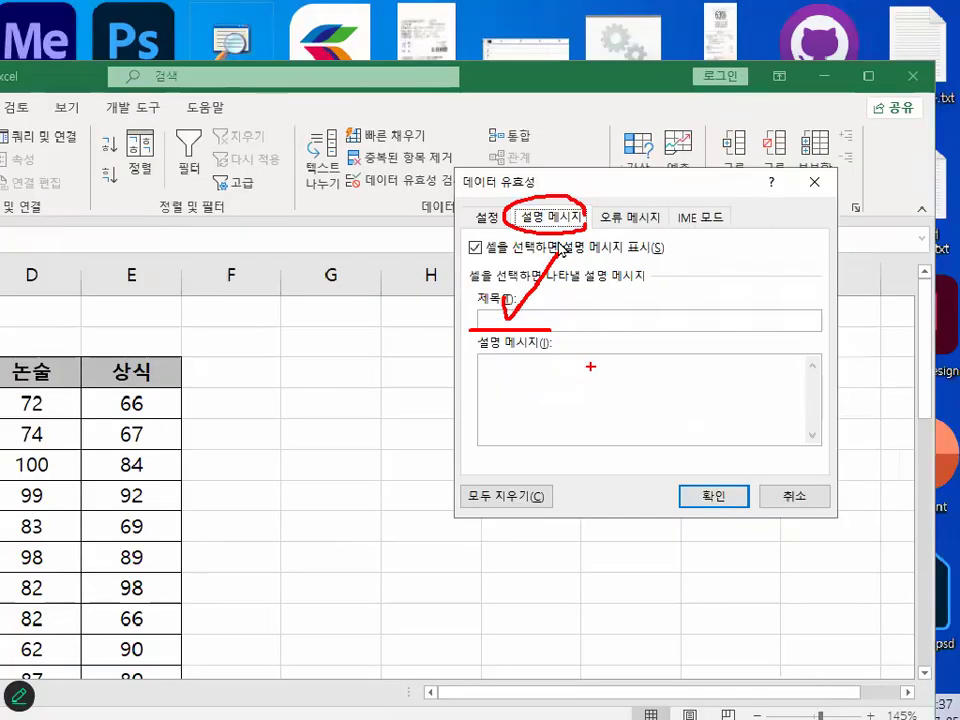
- Circle and tick the 설명 메시지 text box with the pen, and clear the marks
key("ctrl+1")
mouse_move(634, 395)
left_mouse_down()
mouse_move(587, 413)
mouse_move(575, 292)
mouse_move(628, 392)
left_mouse_up()
mouse_move(538, 347)
left_mouse_down()
mouse_move(544, 369)
mouse_move(653, 243)
left_mouse_up()
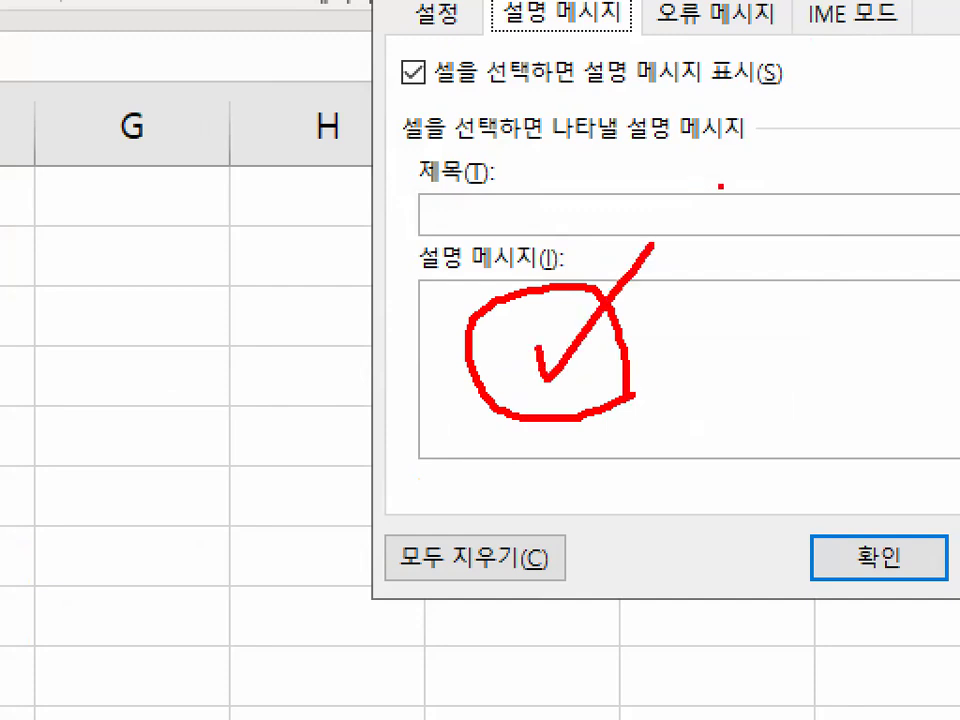
key("Escape")
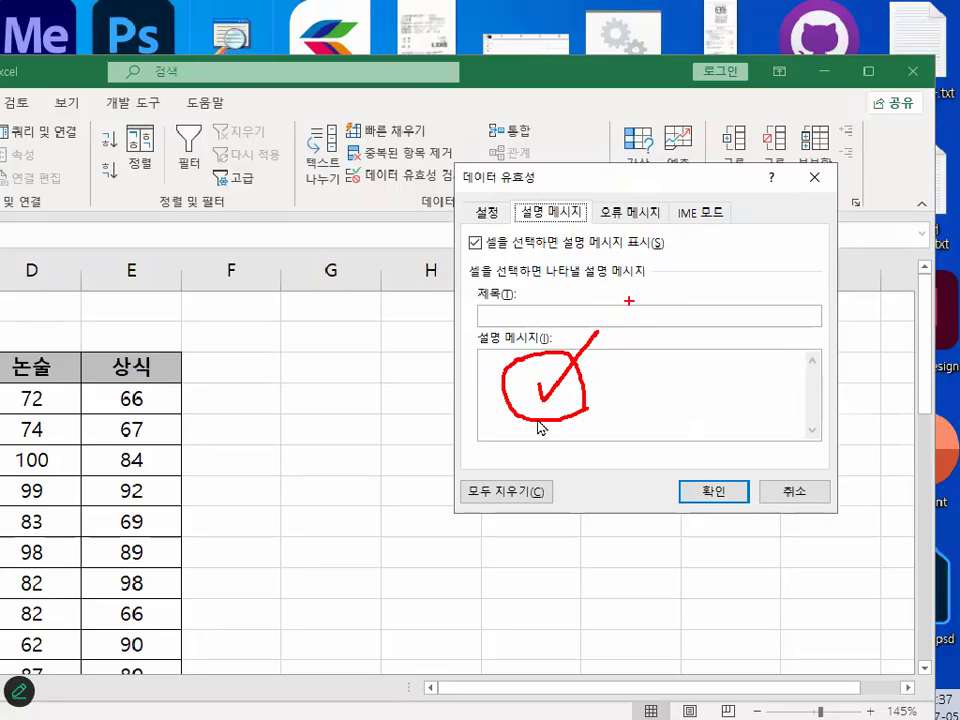
- Show the 오류 메시지 settings, mark the heading with the pen, and clear the mark
left_click(628, 217)
key("ctrl+1")
mouse_move(730, 196)
left_mouse_down()
mouse_move(701, 227)
mouse_move(670, 200)
left_mouse_up()
key("Escape")
- Try the error message styles 경고, 정보 and 중지, and set the style to 경고
left_click(609, 321)
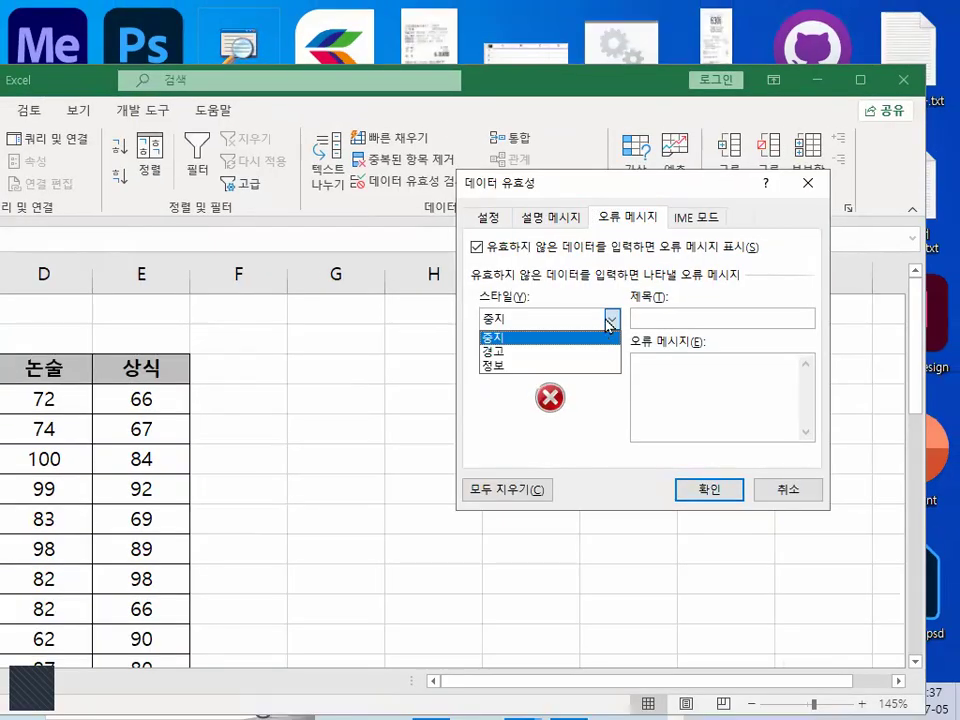
left_click(583, 352)
left_click(611, 319)
left_click(560, 366)
left_click(610, 320)
left_click(580, 337)
left_click(612, 320)
left_click(583, 353)
- Circle and tick the error message's 제목 field with the pen, and clear the marks
key("ctrl+1")
mouse_move(683, 314)
left_mouse_down()
mouse_move(602, 340)
mouse_move(681, 312)
left_mouse_up()
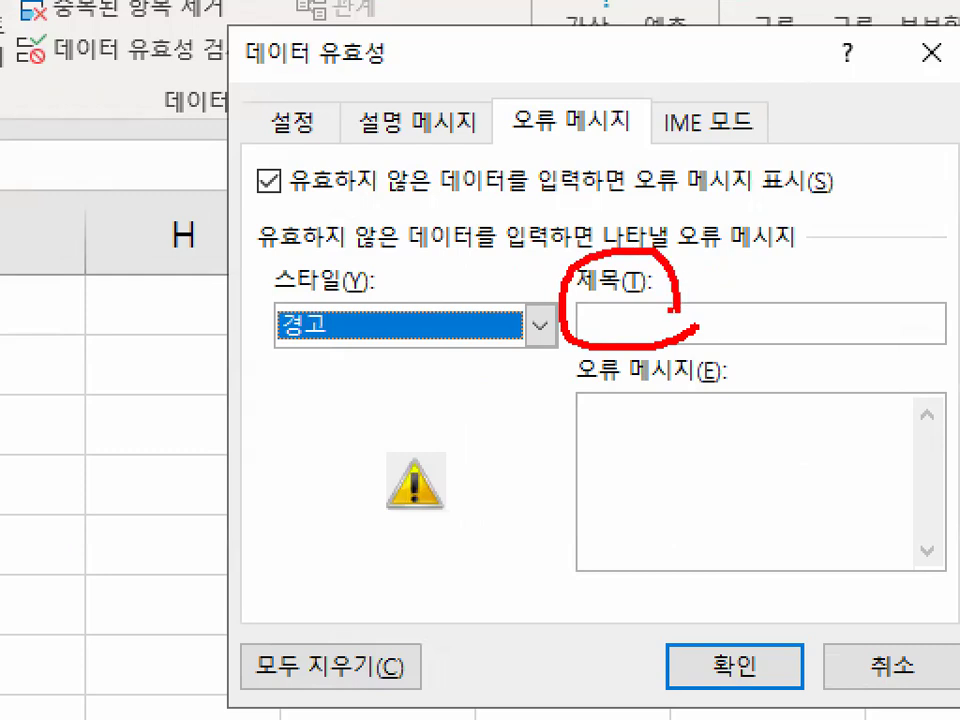
left_click_drag(602, 280, 703, 168)
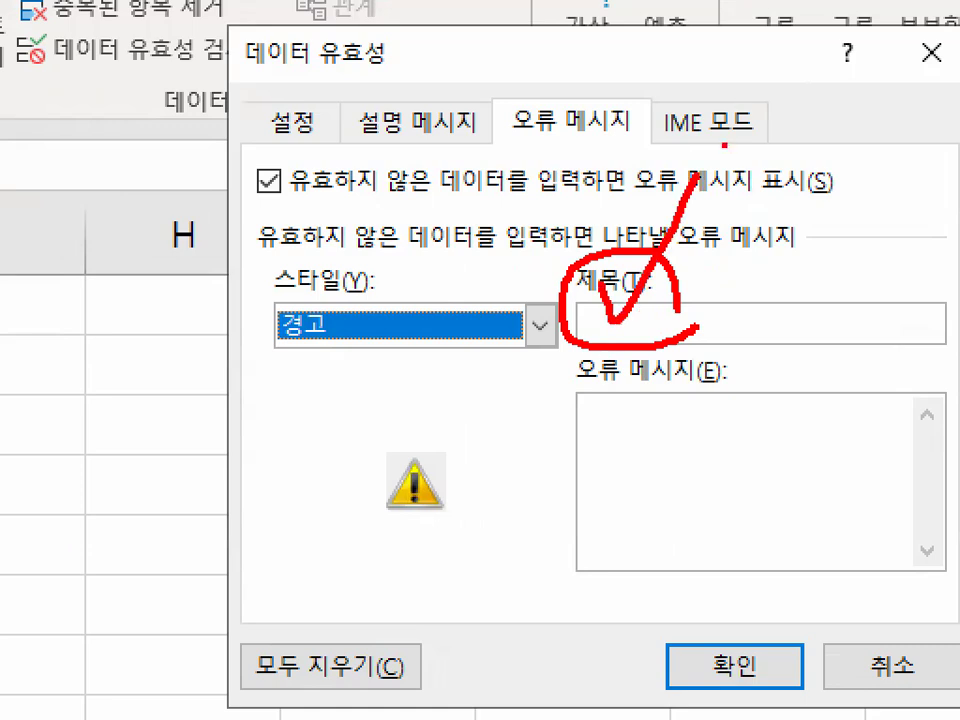
key("Escape")
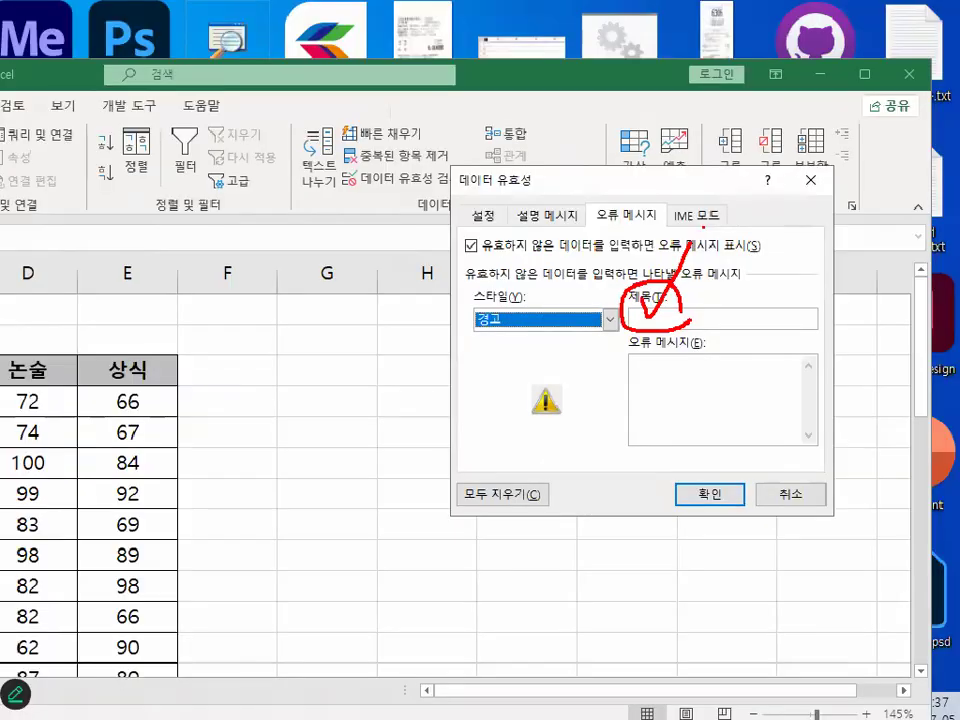
- Circle the error message text box with the pen, and clear the mark
key("ctrl+1")
mouse_move(795, 390)
left_mouse_down()
mouse_move(611, 369)
mouse_move(786, 452)
left_mouse_up()
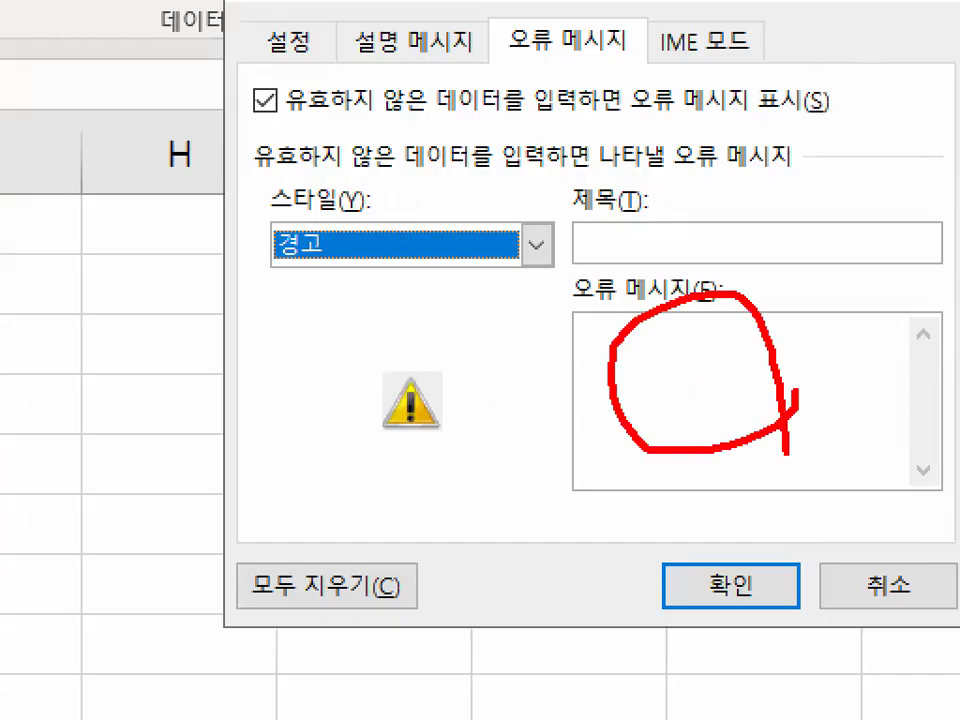
key("Escape")
- Circle the 설정, 설명 메시지 and 오류 메시지 headings of the data validation settings with the pen
key("ctrl+1")
left_click(510, 214)
mouse_move(510, 214)
left_mouse_down()
mouse_move(409, 204)
mouse_move(505, 219)
left_mouse_up()
mouse_move(671, 214)
left_mouse_down()
mouse_move(612, 196)
mouse_move(634, 236)
left_mouse_up()
mouse_move(773, 236)
left_mouse_down()
mouse_move(739, 250)
mouse_move(764, 243)
left_mouse_up()
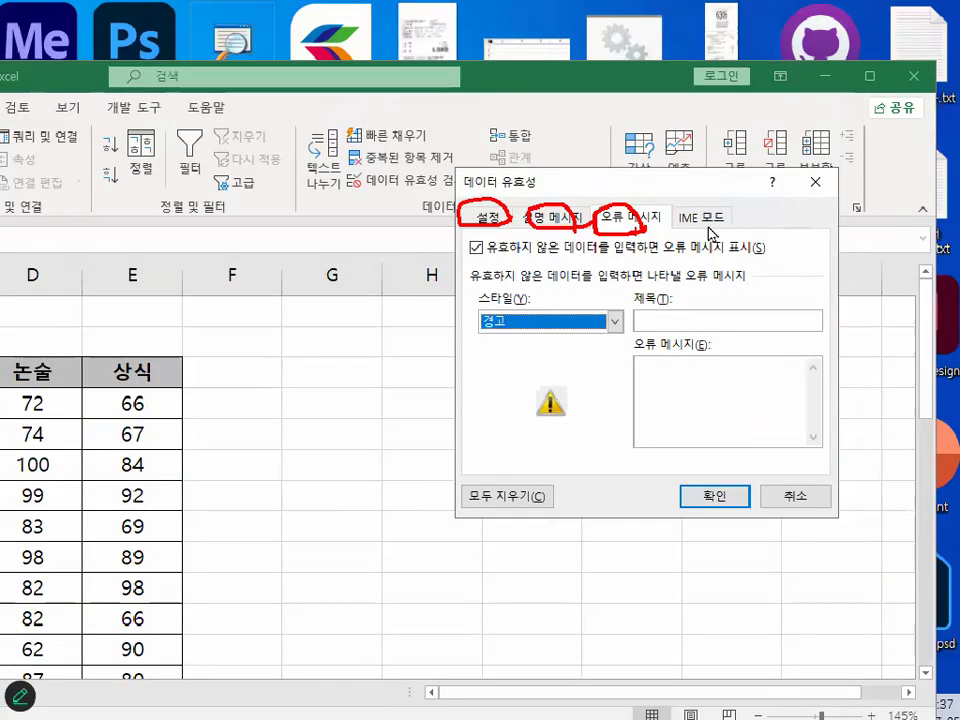
- Show the IME 모드 settings, circle the heading with the pen, and clear the mark
left_click(711, 225)
key("ctrl+1")
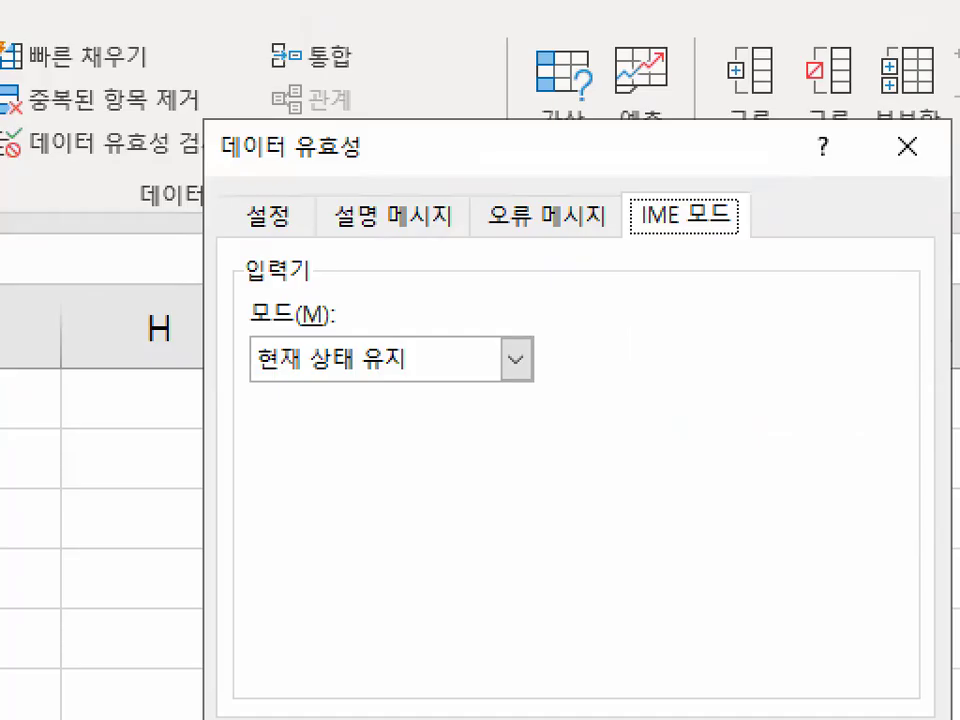
mouse_move(762, 227)
left_mouse_down()
mouse_move(622, 222)
mouse_move(745, 198)
left_mouse_up()
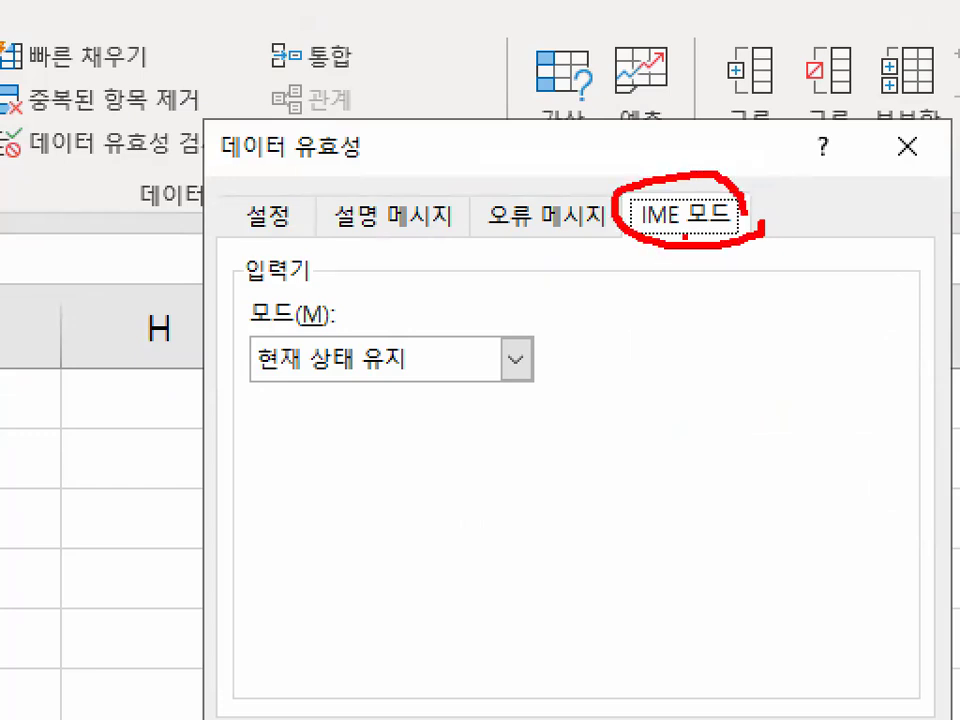
key("Escape")
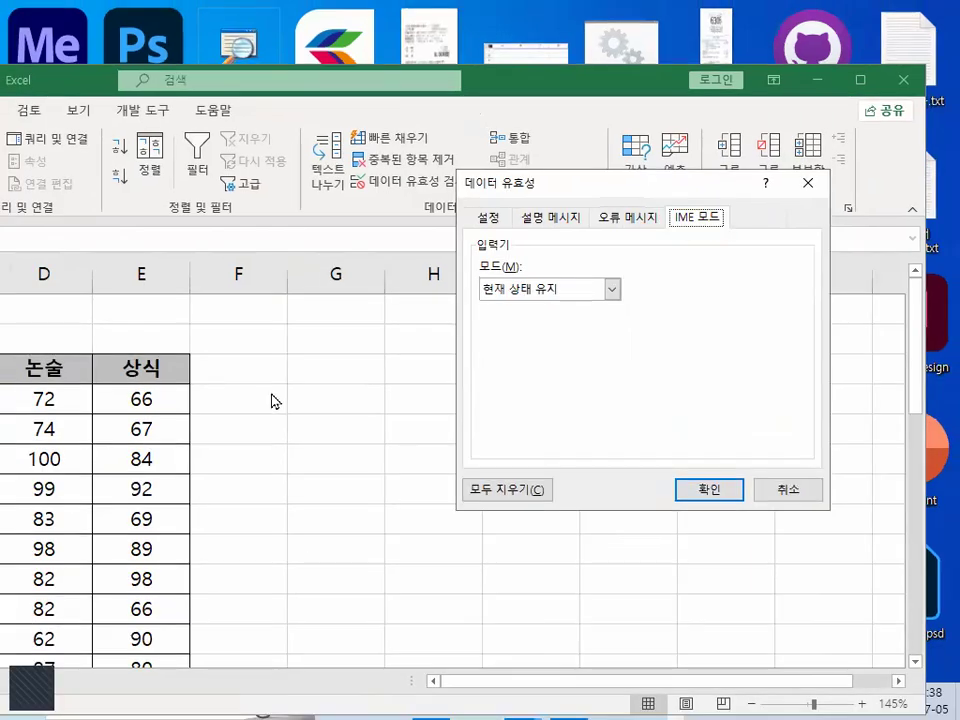
- Outline and tick the empty cells around column G with the pen, and clear the marks
key("ctrl+1")
left_click_drag(297, 376, 336, 655)
mouse_move(339, 302)
left_mouse_down()
mouse_move(497, 313)
mouse_move(339, 697)
left_mouse_up()
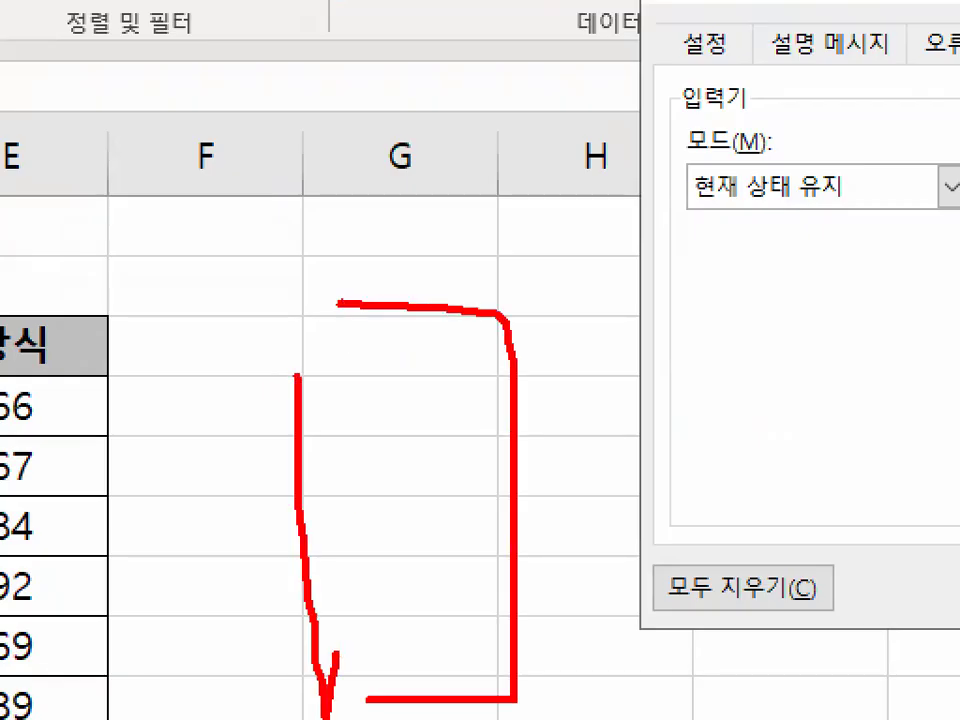
left_click_drag(401, 342, 476, 298)
left_click_drag(412, 420, 550, 345)
key("Escape")
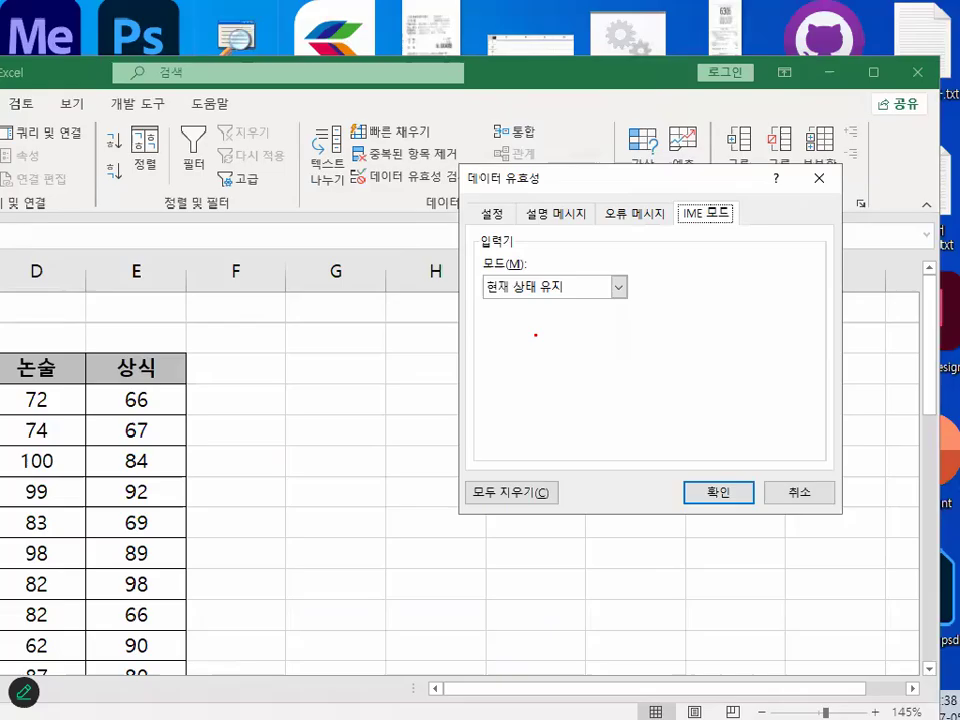
- Set the IME input mode to 영문, circle the mode setting with the pen, and clear the mark
left_click(531, 290)
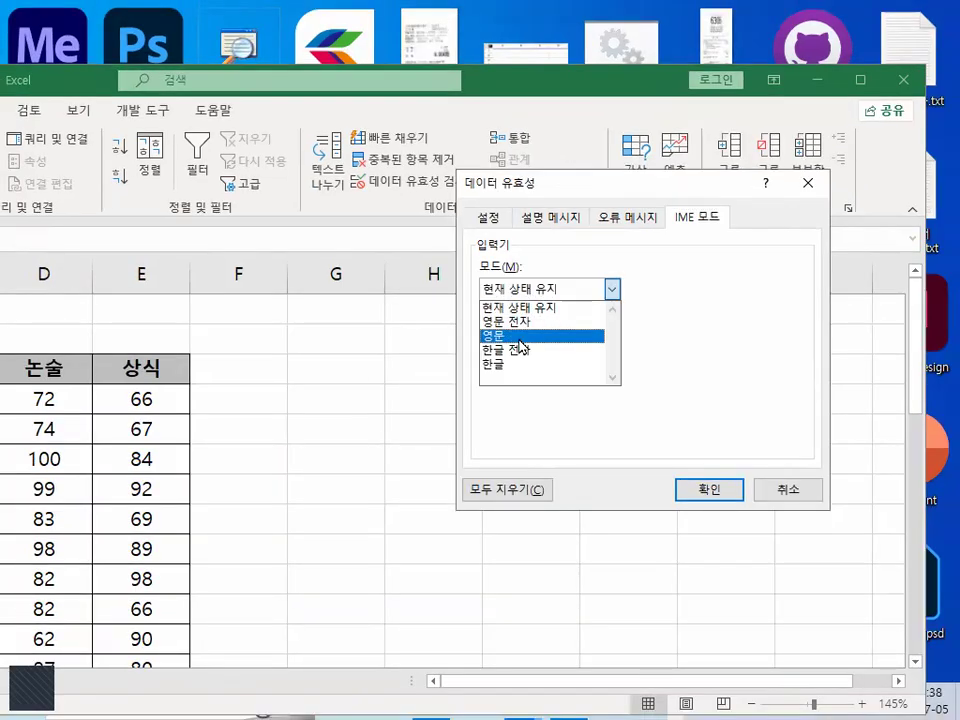
left_click(531, 335)
left_click_drag(528, 296, 553, 300)
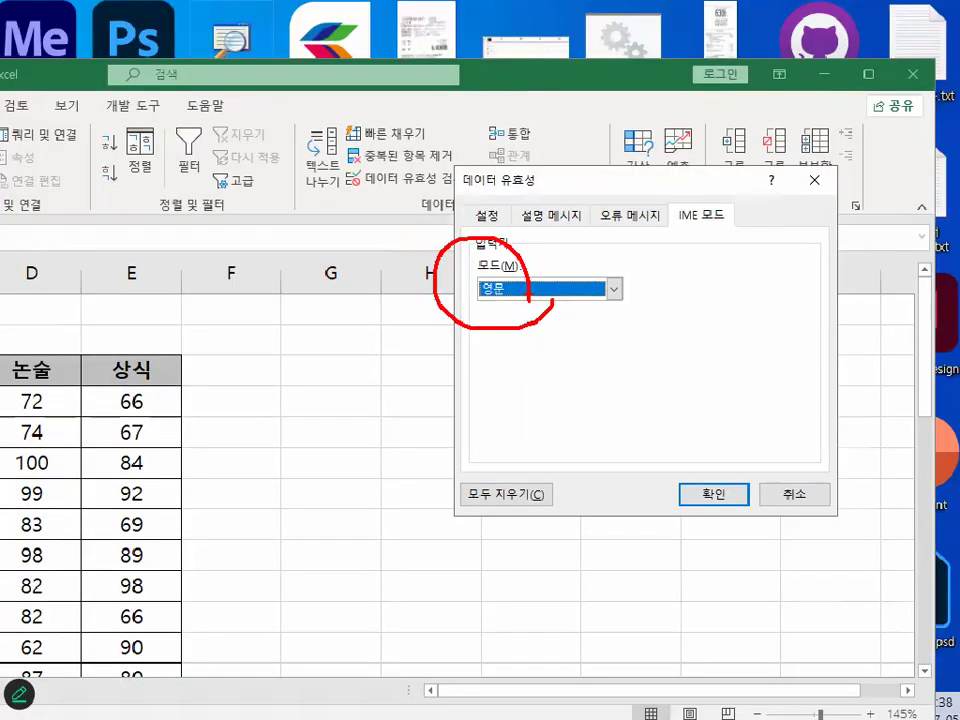
key("Escape")
- Set the IME input mode to 한글, and show the list of modes again to point at 영문 전자
left_click(551, 281)
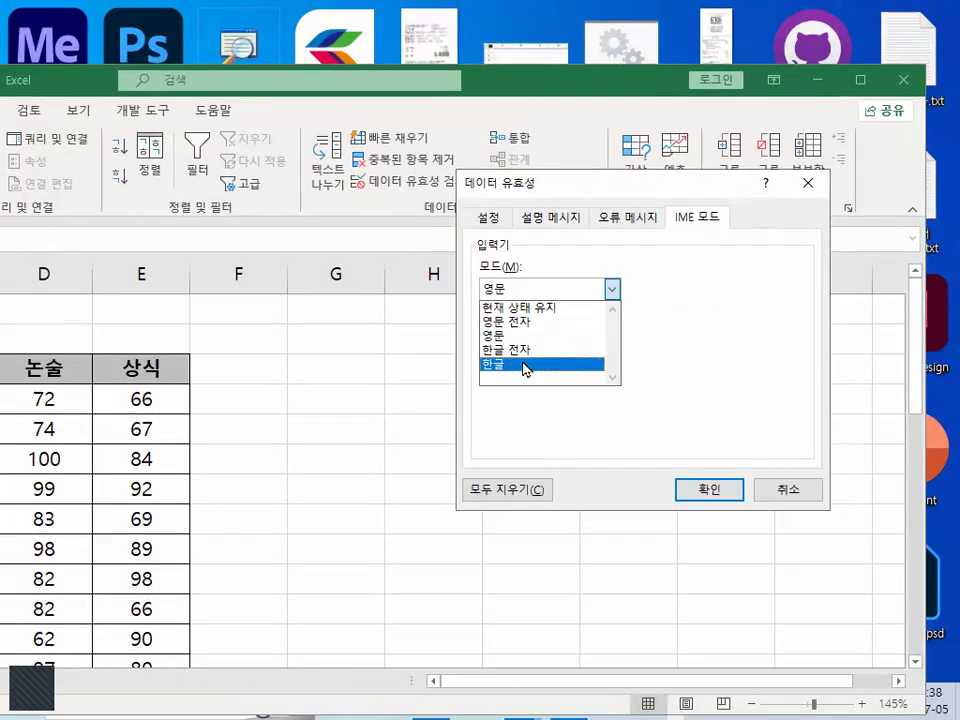
left_click(525, 365)
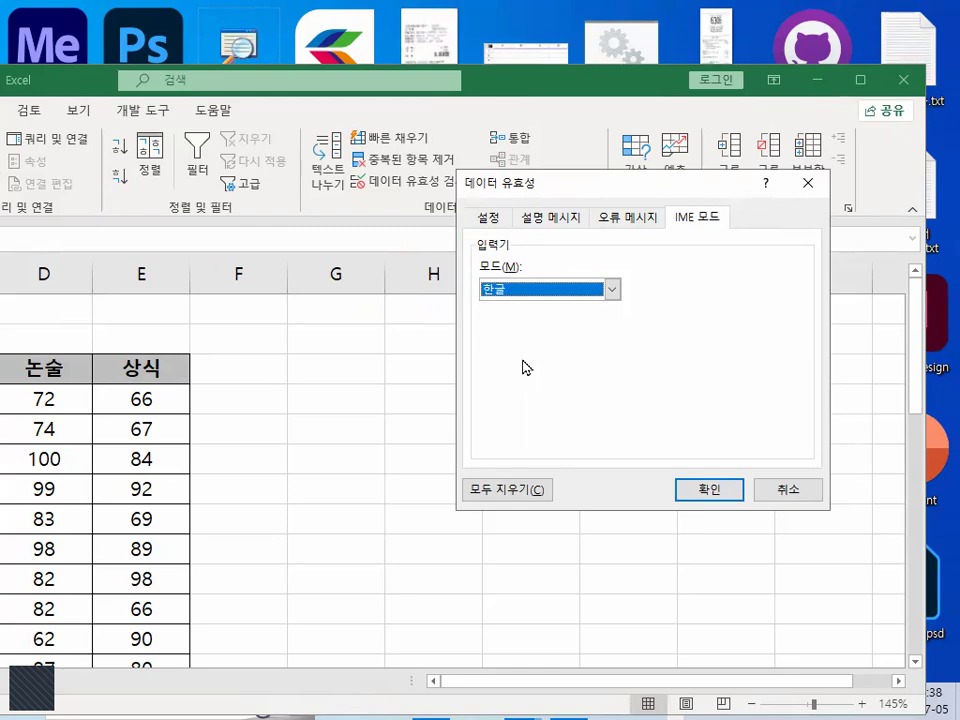
left_click(525, 289)
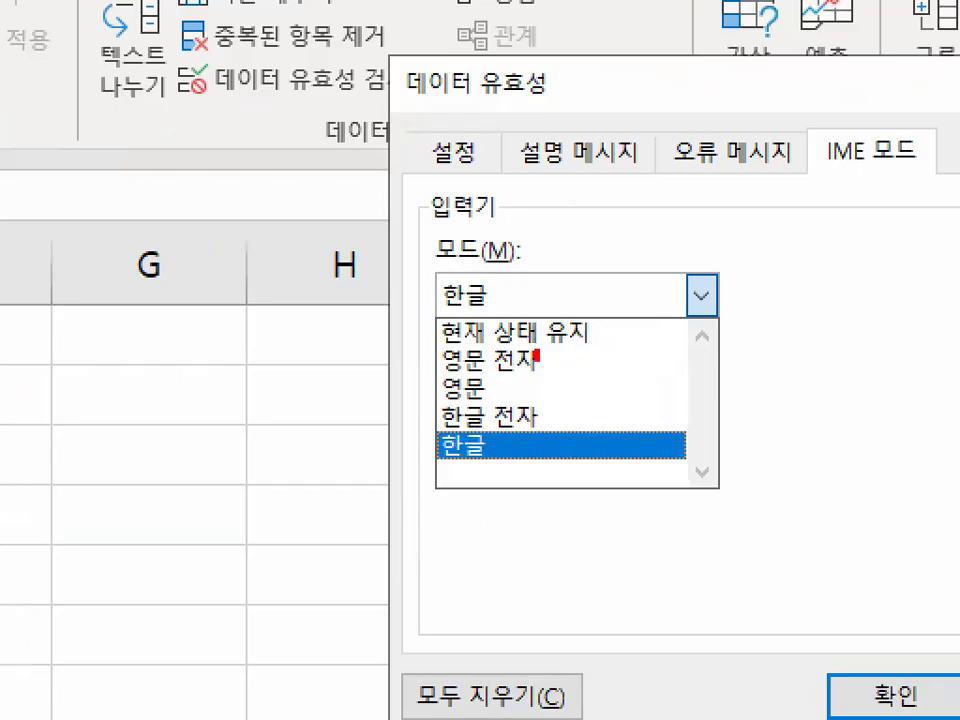
left_click_drag(537, 354, 536, 362)
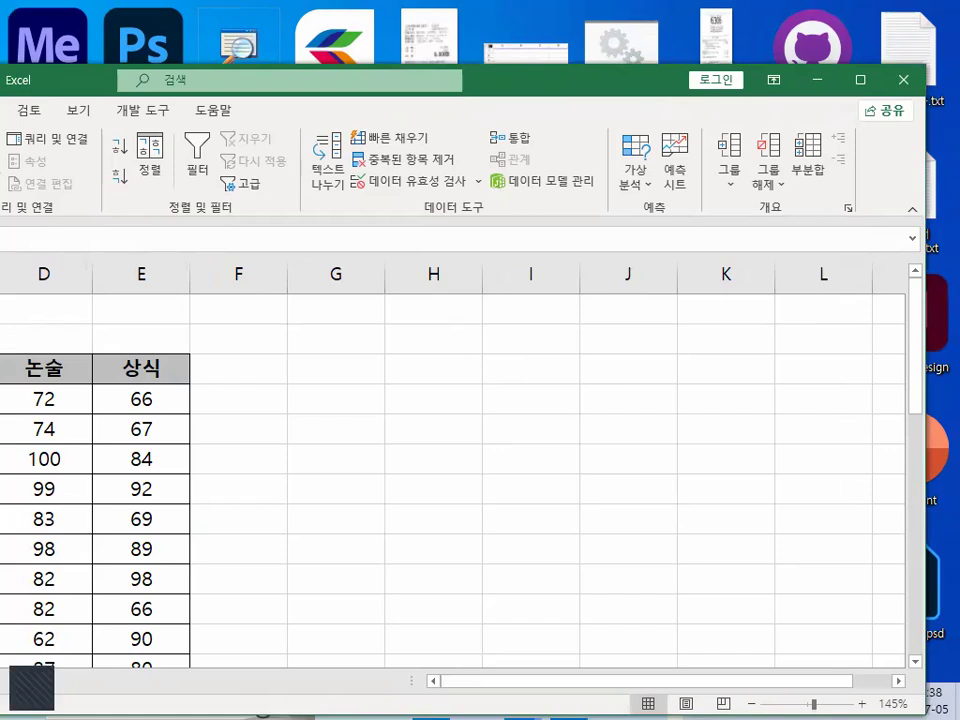
- Switch to the Notepad lesson notes and highlight the IME 모드탭 heading in item 4
key("alt+Tab")
scroll(263, 304, "down", 3)
scroll(265, 302, "down", 8)
scroll(265, 302, "down", 2)
left_click_drag(52, 243, 232, 240)
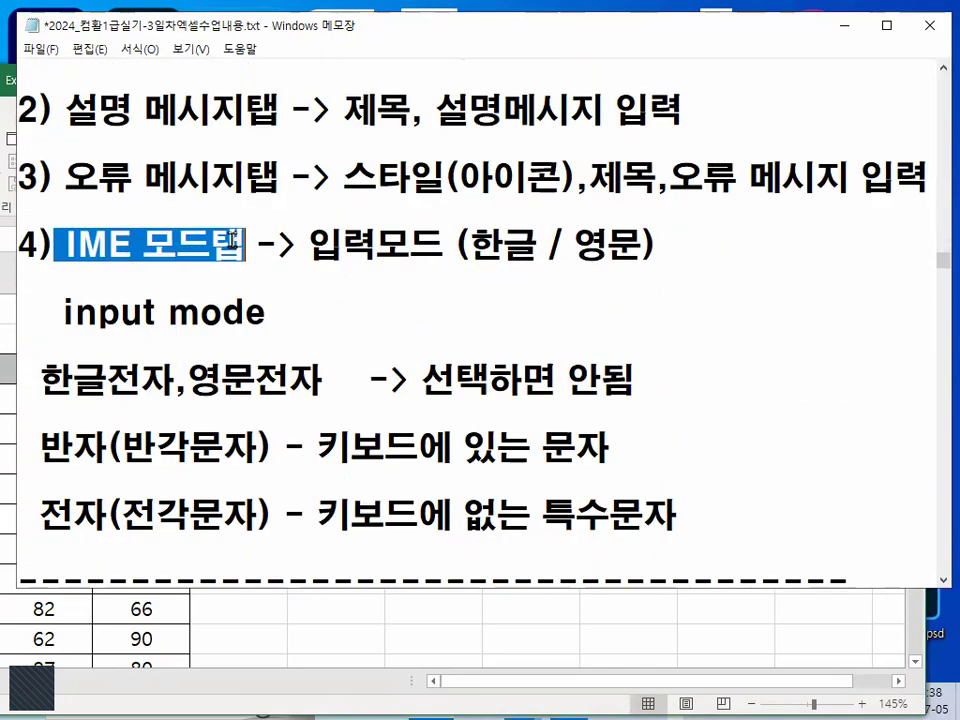
left_click_drag(65, 243, 240, 246)
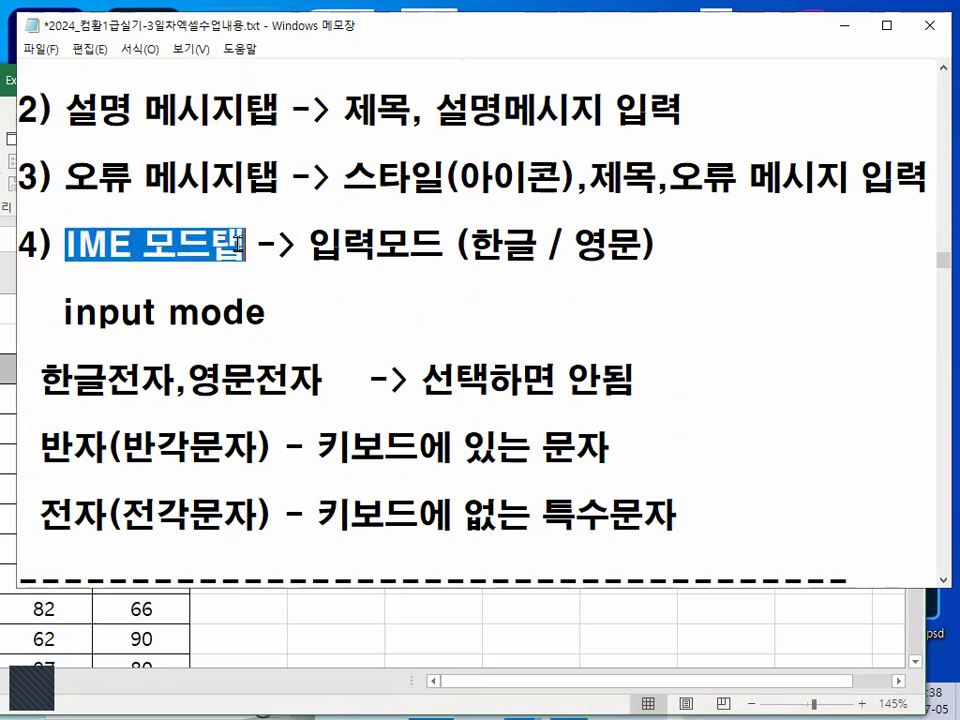
left_click_drag(71, 252, 238, 232)
scroll(147, 268, "down", 1)
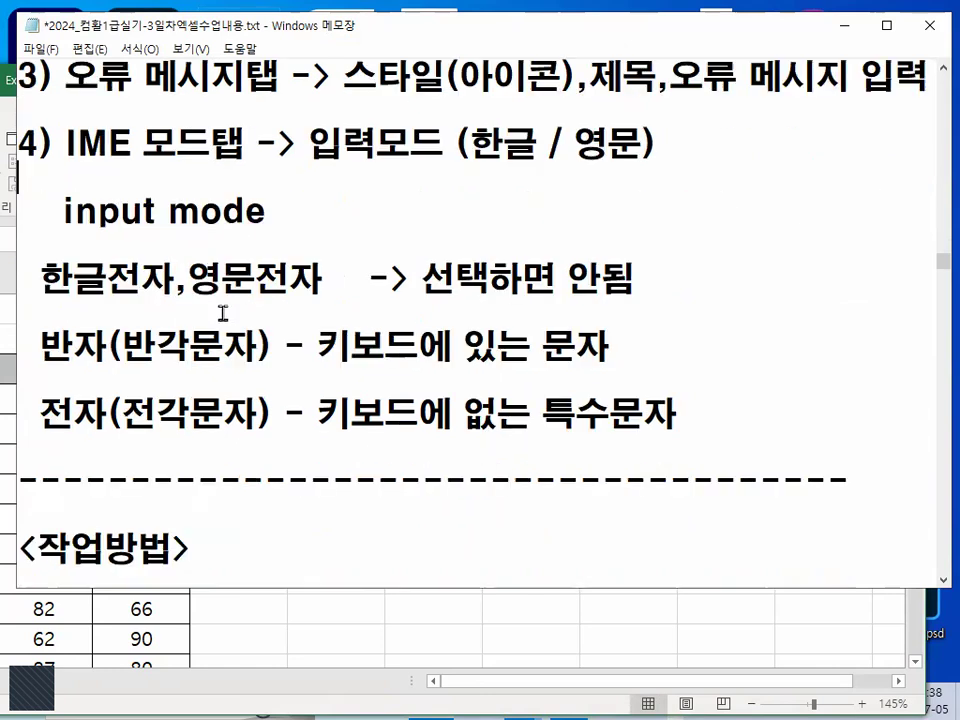
- Underline "input mode", 한글전자, 영문전자 and the 반자 definition with the pen, circling both 전자 and 반각문자
left_click_drag(64, 240, 258, 238)
left_click_drag(32, 297, 320, 304)
mouse_move(182, 290)
left_mouse_down()
mouse_move(142, 306)
mouse_move(155, 252)
mouse_move(166, 291)
left_mouse_up()
mouse_move(328, 287)
left_mouse_down()
mouse_move(244, 280)
mouse_move(332, 284)
left_mouse_up()
left_click_drag(36, 373, 182, 369)
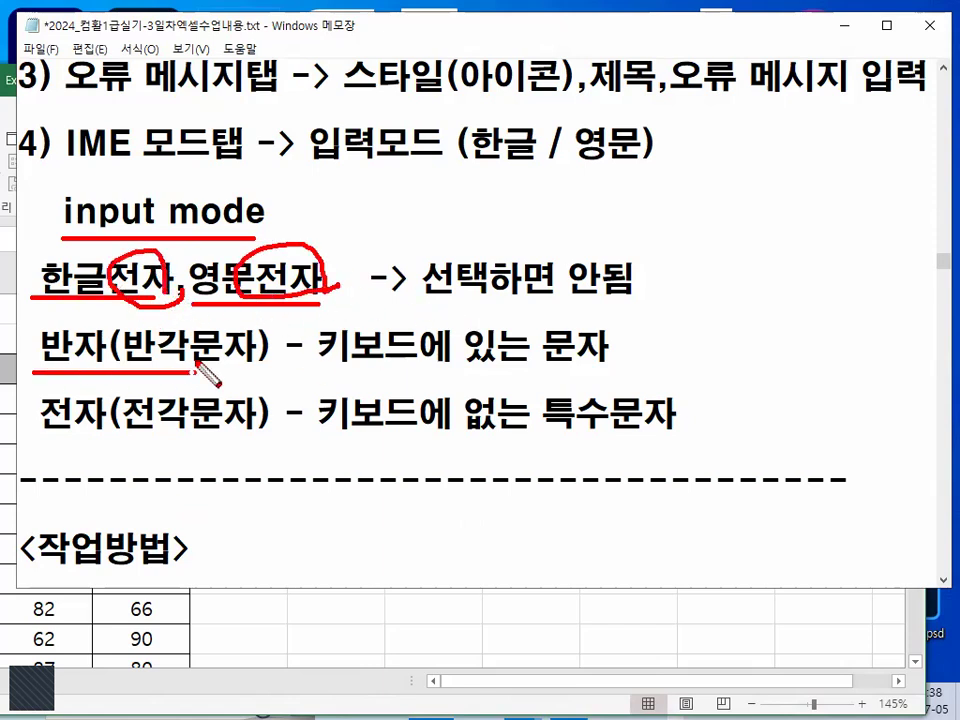
mouse_move(232, 328)
left_mouse_down()
mouse_move(112, 362)
mouse_move(238, 366)
left_mouse_up()
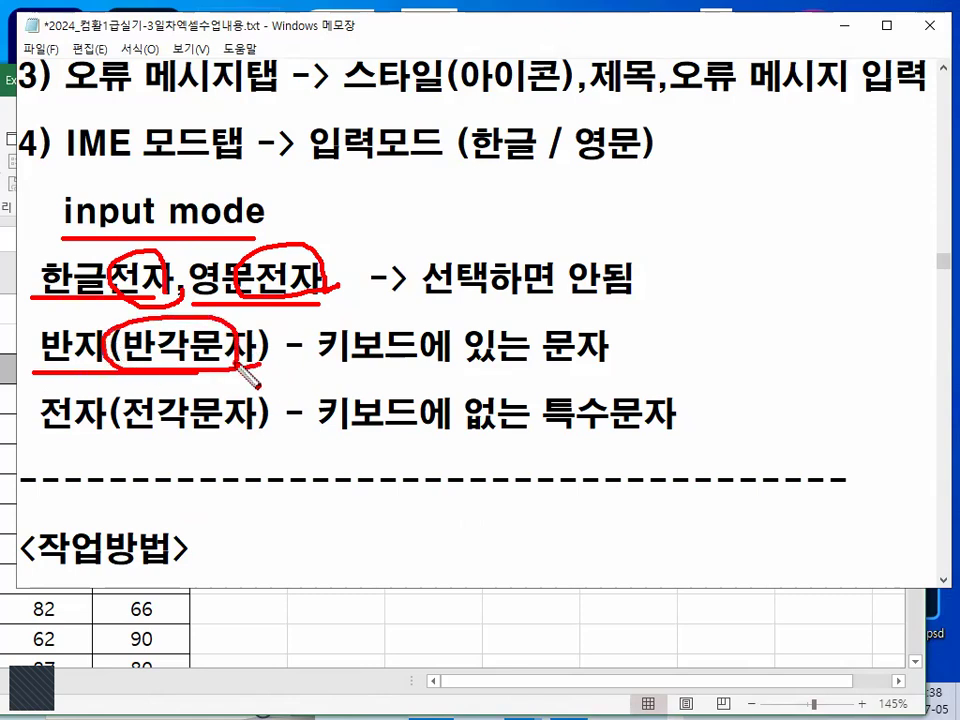
left_click_drag(320, 372, 598, 372)
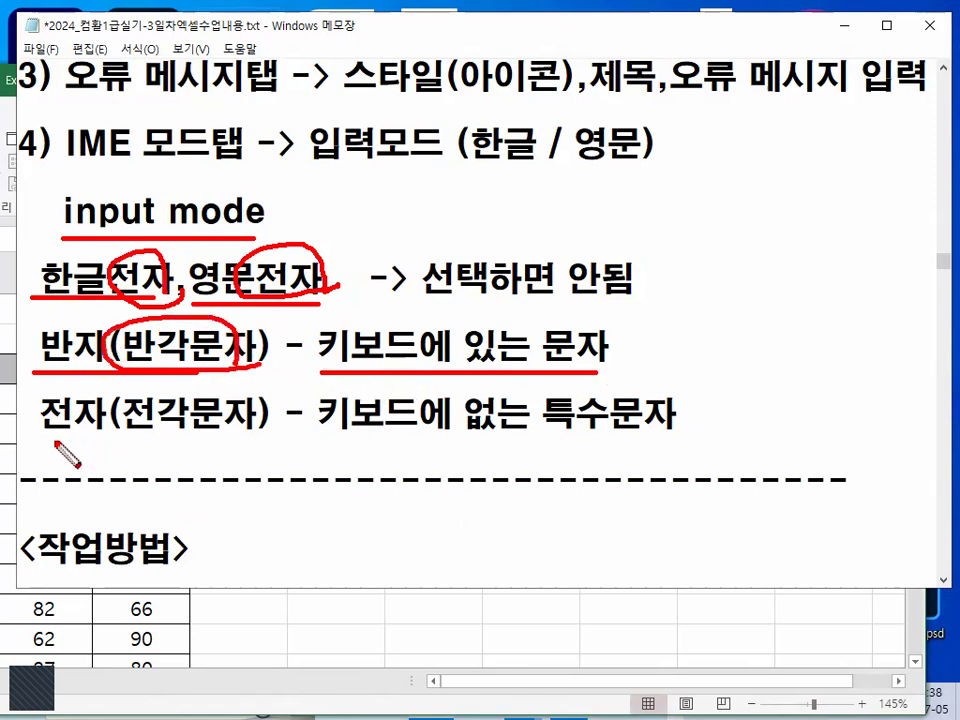
- Underline the 전자(전각문자) definition, tick and circle 영문전자 with the pen, and clear the marks
left_click_drag(38, 435, 105, 436)
left_click_drag(294, 232, 347, 198)
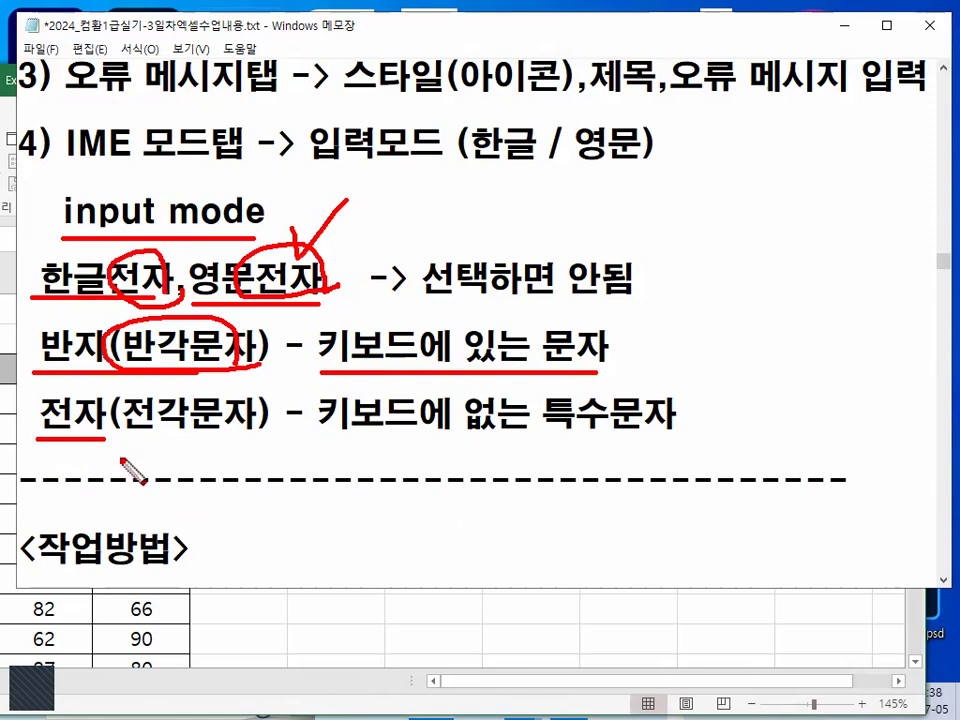
left_click_drag(112, 434, 656, 437)
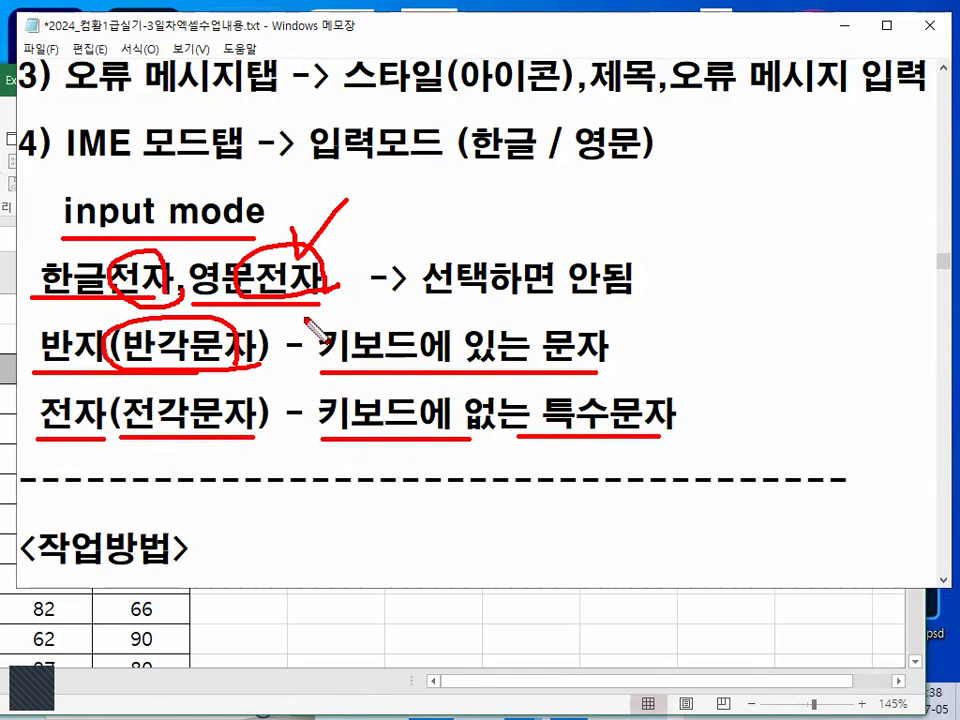
left_click_drag(250, 230, 305, 265)
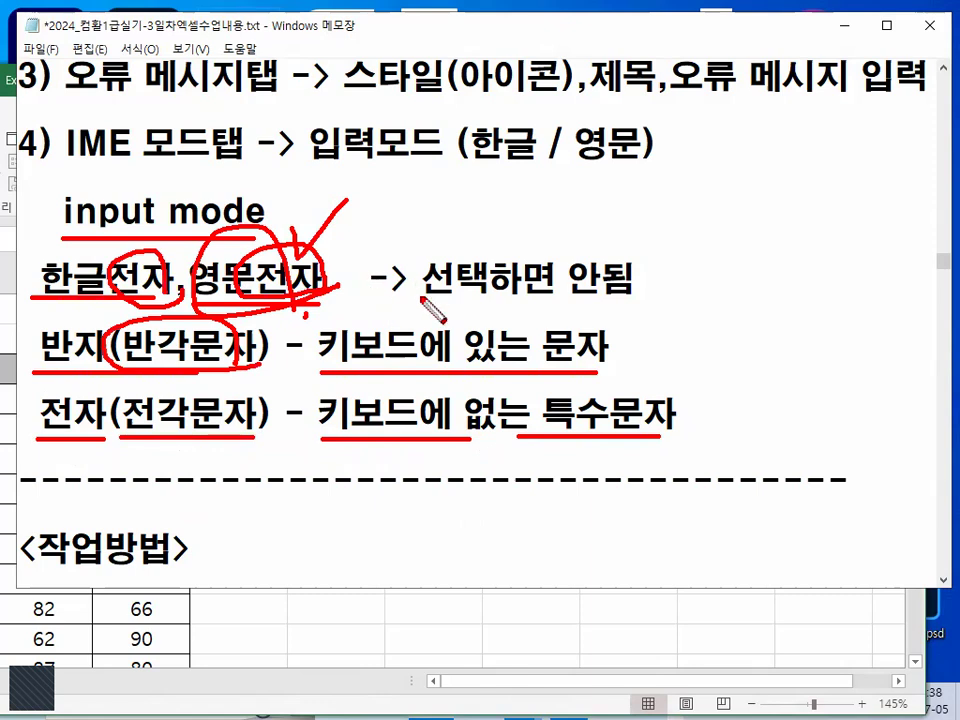
key("Escape")
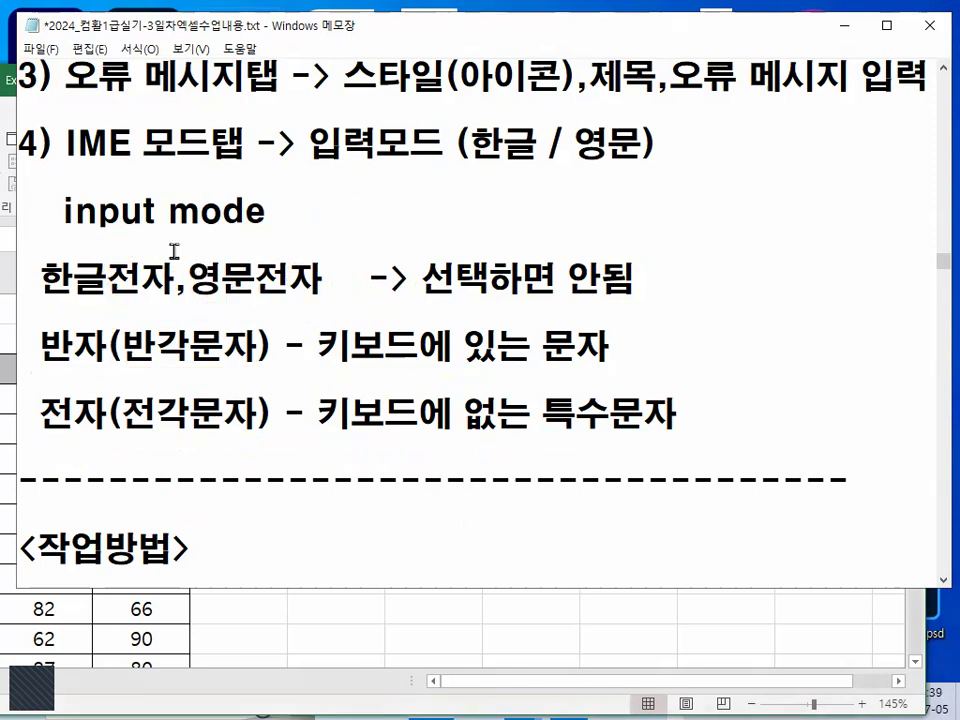
- Cross out 전자 in 한글전자 and 영문전자, draw a large circle around the middle of the notes, and clear the marks
left_click_drag(165, 250, 108, 322)
left_click_drag(112, 250, 160, 300)
left_click_drag(303, 235, 233, 340)
left_click_drag(253, 235, 345, 360)
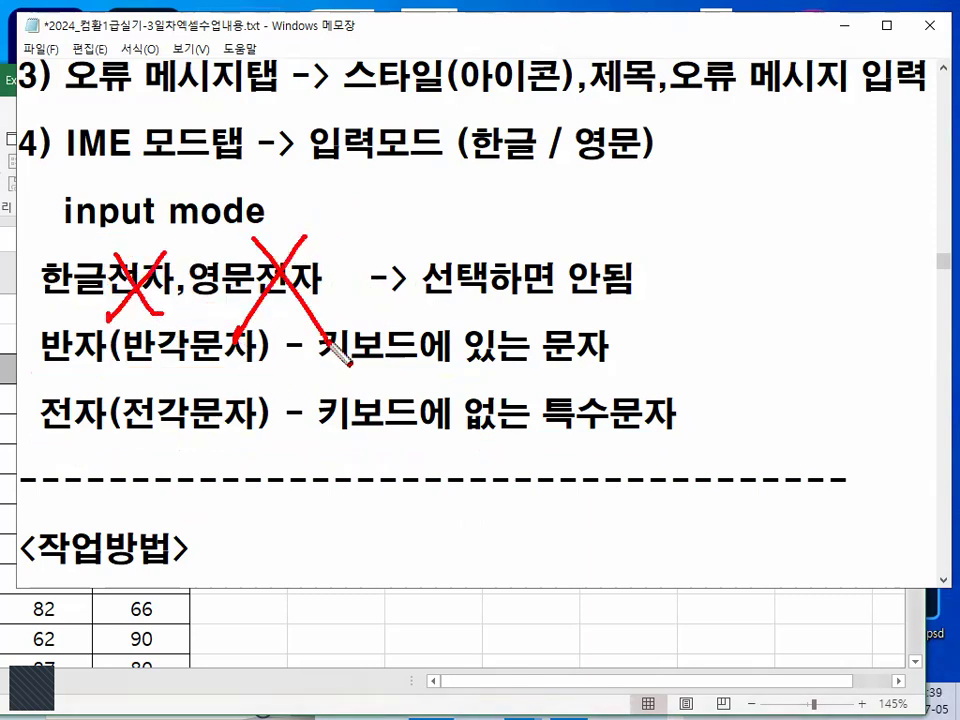
left_click_drag(561, 280, 566, 300)
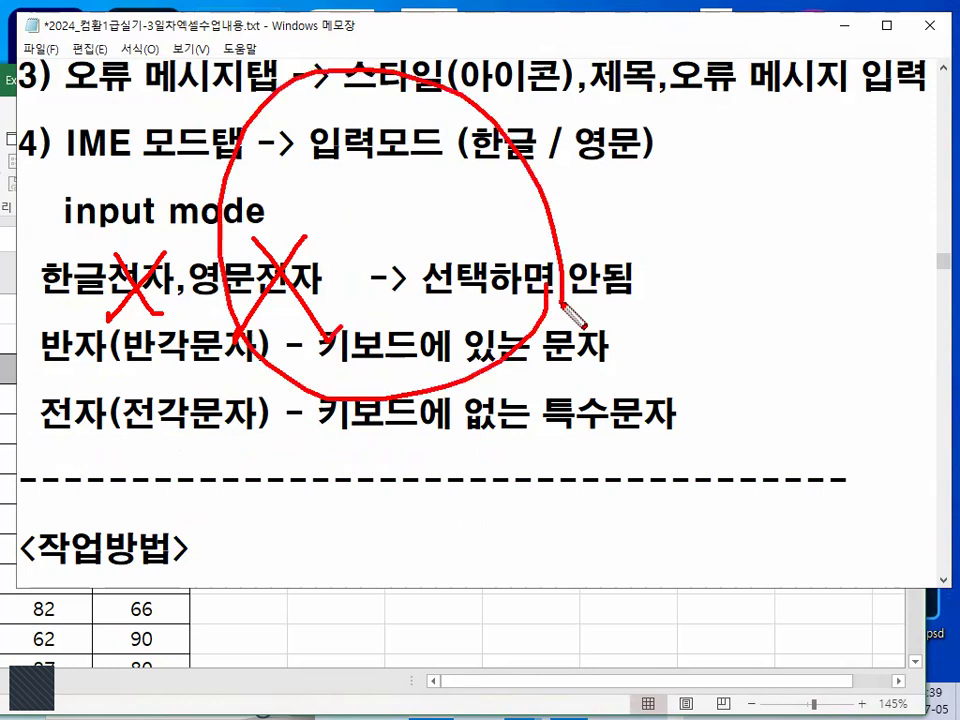
key("Escape")
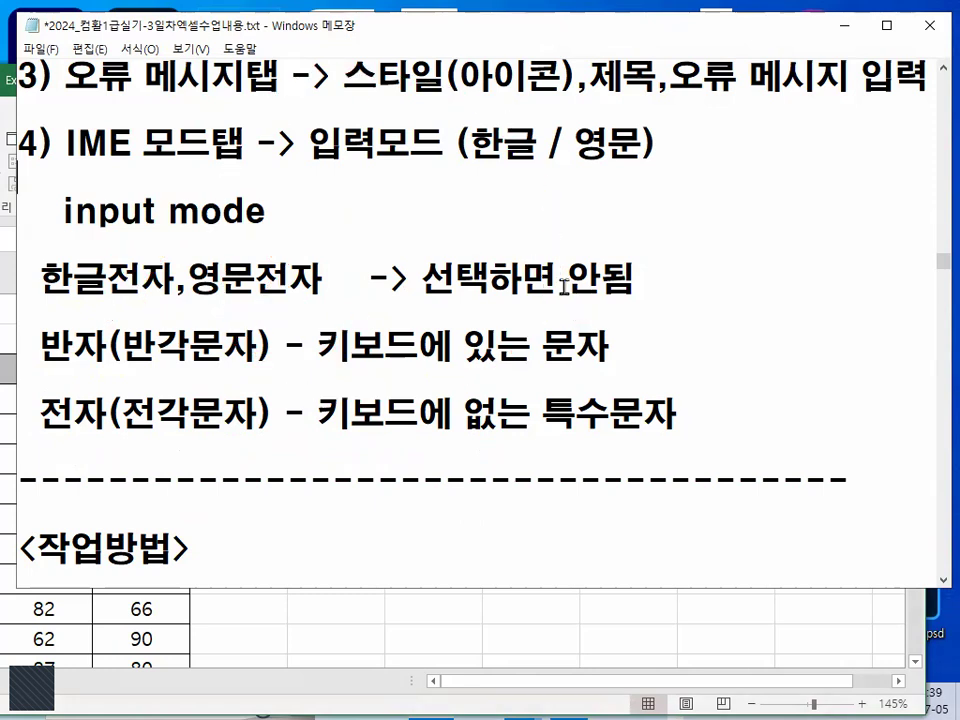